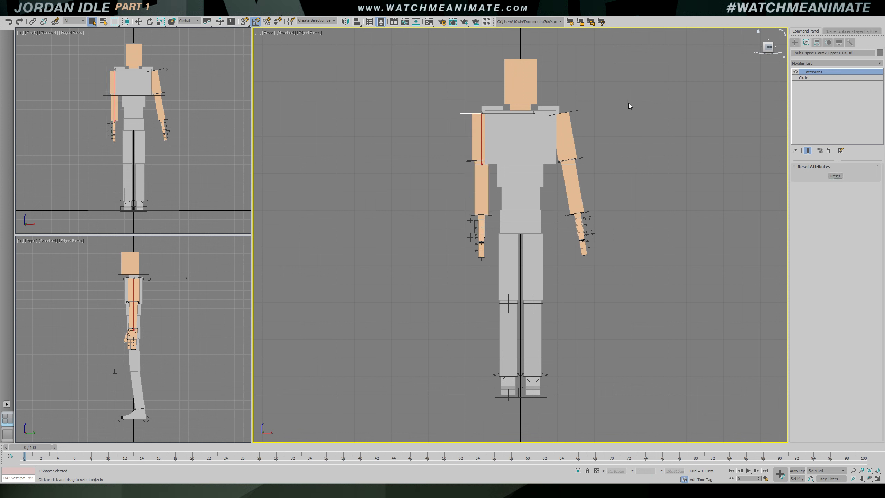
Reset the attributes of the angled left upper-arm control and show the scene's layer list
click(834, 176)
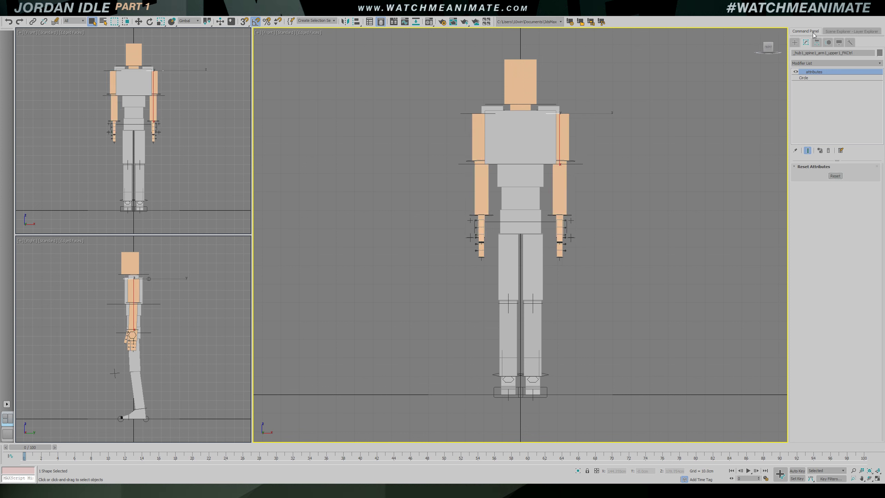
click(838, 32)
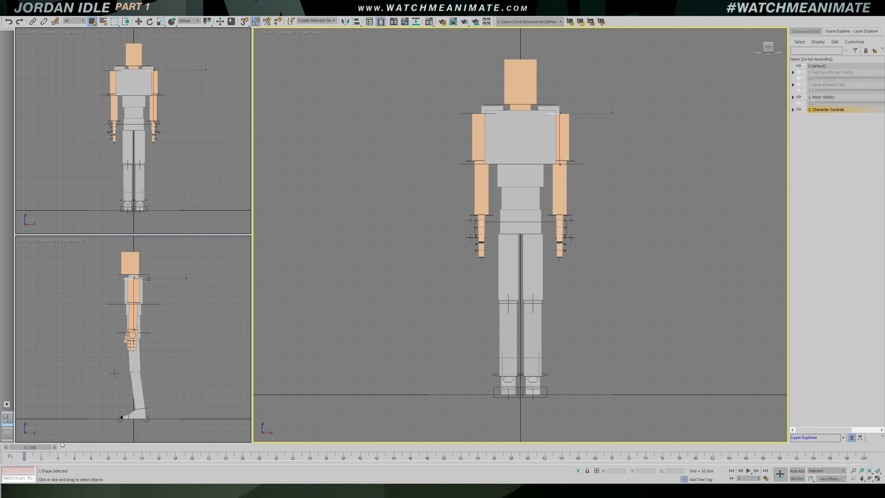
Reposition the character's hip control with the Move tool in a perspective view
key(p)
alt+middle_drag(512, 268, 539, 277)
click(536, 261)
key(w)
mouse_move(547, 249)
mouse_down()
mouse_move(558, 252)
mouse_move(548, 264)
mouse_up()
Move the character's left foot outward and turn its toes out for a wider stance
key(e)
alt+middle_drag(567, 279, 542, 303)
click(546, 389)
drag(546, 389, 569, 394)
key(w)
alt+middle_drag(578, 381, 572, 356)
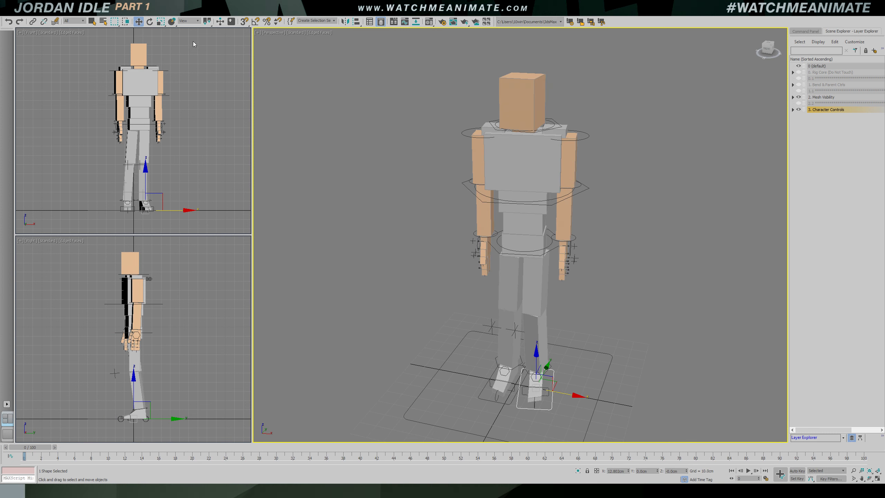
Switch to the Local coordinate system, then adjust the left foot and move the left knee control outward
click(189, 20)
click(184, 46)
middle_drag(559, 356, 484, 343)
drag(483, 341, 493, 343)
alt+middle_drag(492, 331, 500, 275)
click(506, 262)
drag(472, 262, 505, 261)
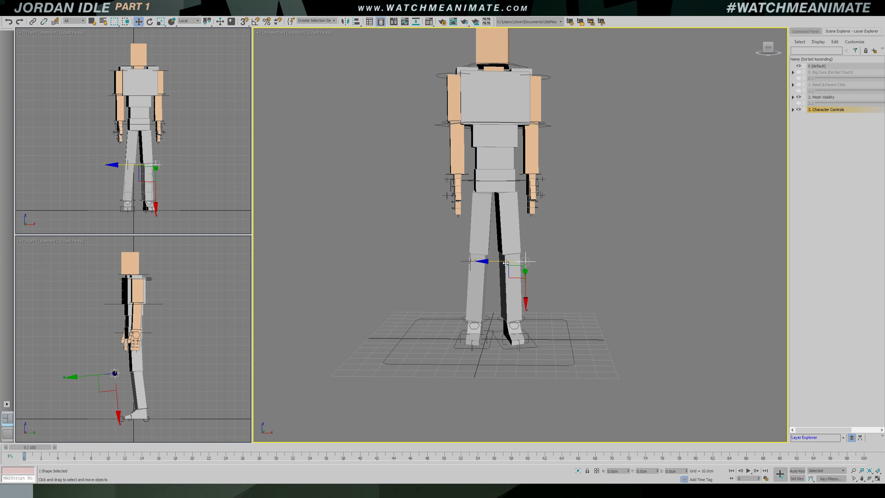
Tilt the hip control slightly and shift it sideways so the body's weight sits over the left leg
middle_drag(517, 236, 517, 252)
click(523, 199)
alt+middle_drag(522, 199, 522, 221)
key(e)
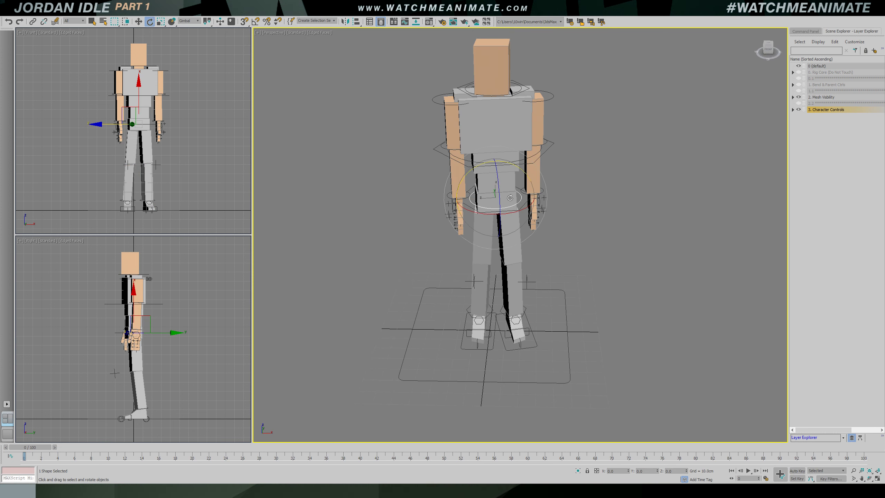
drag(514, 165, 519, 167)
alt+middle_drag(518, 167, 520, 153)
click(552, 210)
click(529, 200)
key(w)
drag(474, 198, 478, 201)
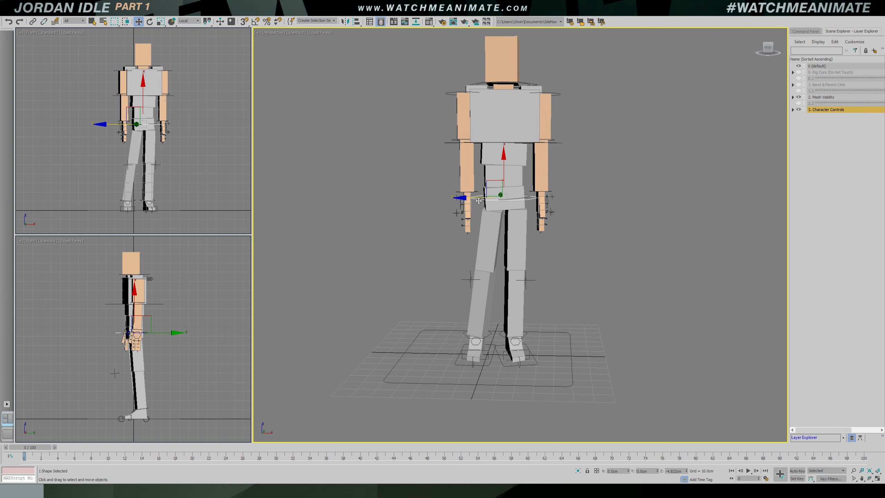
Rotate the chest control to twist and lean the upper torso against the hips
click(540, 146)
alt+middle_drag(540, 147, 514, 161)
key(e)
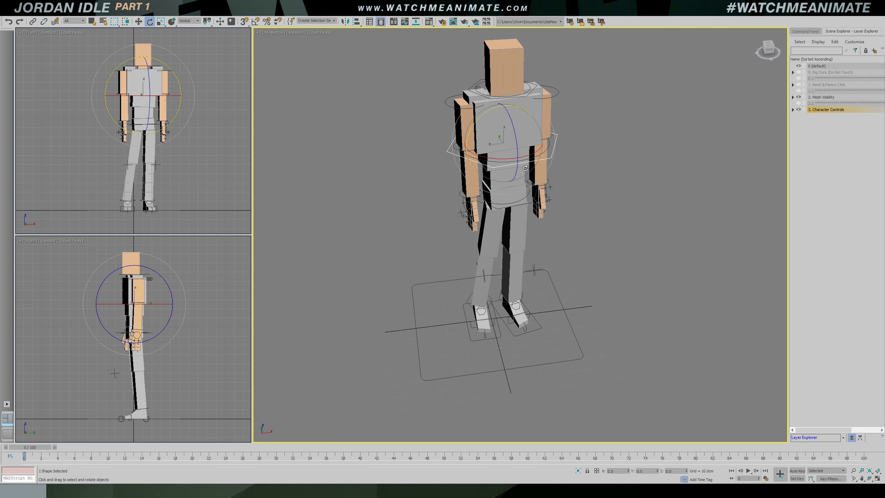
drag(514, 161, 530, 160)
alt+middle_drag(530, 161, 524, 148)
drag(528, 120, 503, 130)
right_click(504, 130)
mouse_move(523, 147)
alt+middle_down()
mouse_move(568, 152)
mouse_move(494, 154)
mouse_move(508, 155)
alt+middle_up()
mouse_move(503, 128)
mouse_down()
mouse_move(499, 143)
mouse_move(503, 131)
mouse_up()
right_click(503, 131)
mouse_move(490, 156)
alt+middle_down()
mouse_move(519, 151)
mouse_move(491, 148)
alt+middle_up()
Rotate the right shoulder and arm controls so the arm swings out from the torso
click(469, 94)
drag(503, 72, 506, 81)
alt+middle_drag(440, 148, 502, 147)
click(496, 123)
click(490, 92)
mouse_move(507, 102)
mouse_down()
mouse_move(509, 116)
mouse_move(497, 113)
mouse_up()
click(537, 118)
click(476, 139)
Refine the right upper arm's rotation so it hangs naturally beside the body
alt+middle_drag(554, 135, 486, 129)
click(457, 88)
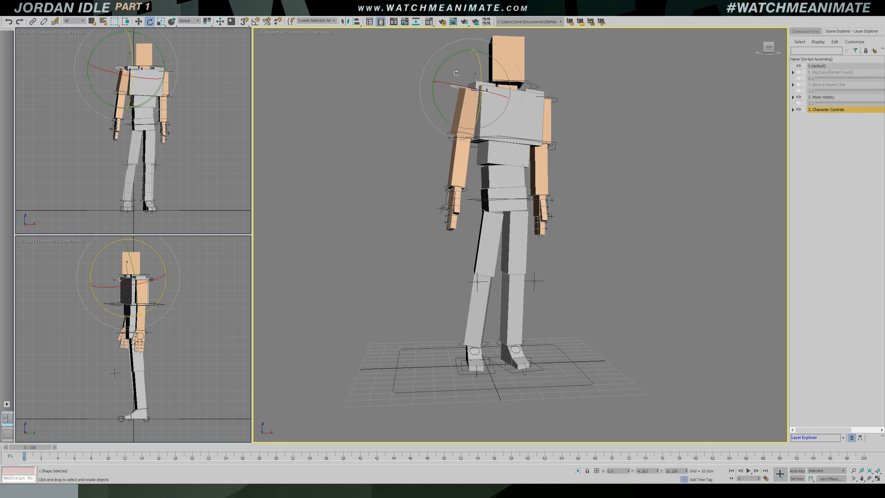
drag(446, 61, 441, 68)
alt+middle_drag(516, 122, 504, 118)
drag(501, 100, 502, 103)
Rotate the left upper arm to adjust how it hangs from the shoulder
click(558, 94)
alt+middle_drag(566, 98, 501, 98)
drag(521, 72, 518, 70)
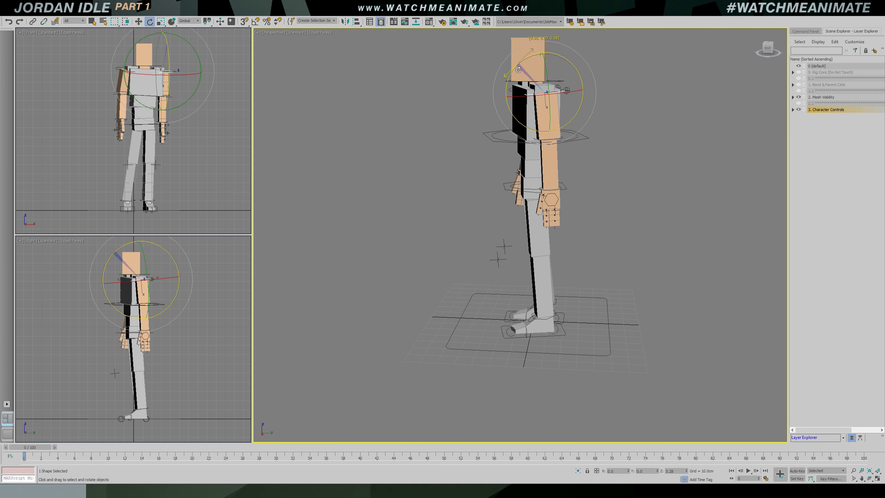
drag(554, 95, 547, 96)
drag(522, 67, 516, 72)
alt+middle_drag(517, 75, 559, 147)
click(559, 147)
Rotate the left forearm at the elbow to give the arm a slight bend
click(560, 141)
drag(584, 120, 589, 135)
alt+middle_drag(586, 138, 618, 138)
click(618, 140)
Fine-tune the left upper arm's rotation from several angles to relax its pose
click(570, 100)
mouse_move(571, 101)
mouse_down()
mouse_move(578, 107)
mouse_move(567, 104)
mouse_up()
alt+middle_drag(558, 118, 529, 130)
drag(589, 88, 616, 112)
click(588, 139)
click(558, 145)
click(611, 105)
click(567, 94)
drag(587, 85, 579, 72)
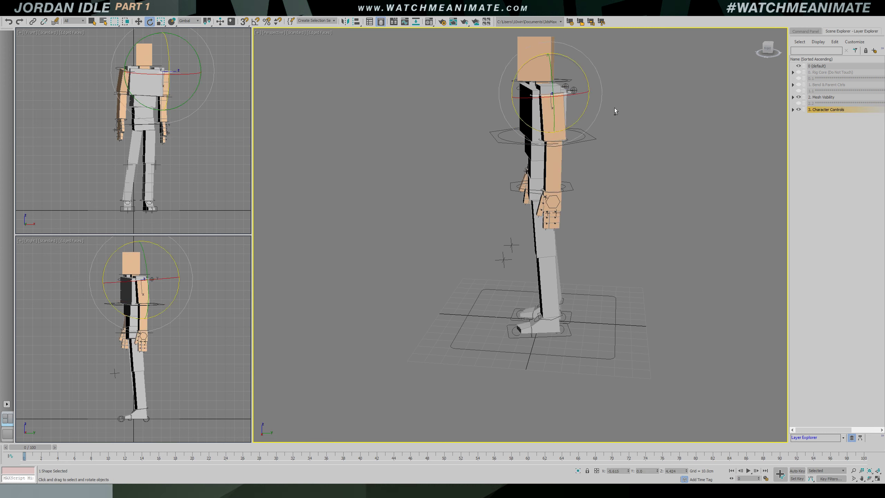
alt+middle_drag(614, 111, 523, 115)
click(520, 116)
Rotate the head and neck controls to counter the torso's lean
click(571, 99)
mouse_move(594, 62)
mouse_down()
mouse_move(582, 53)
mouse_move(598, 64)
mouse_up()
ctrl+click(616, 104)
alt+middle_drag(616, 104, 581, 109)
drag(574, 88, 574, 75)
alt+middle_drag(575, 84, 600, 118)
click(607, 106)
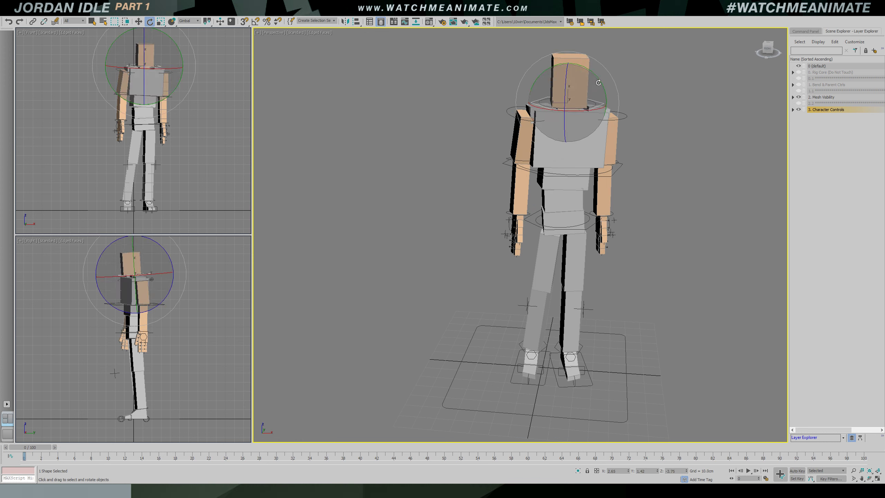
Pitch the head slightly forward and correct its turn
drag(567, 86, 569, 111)
alt+middle_drag(589, 114, 543, 113)
key(w)
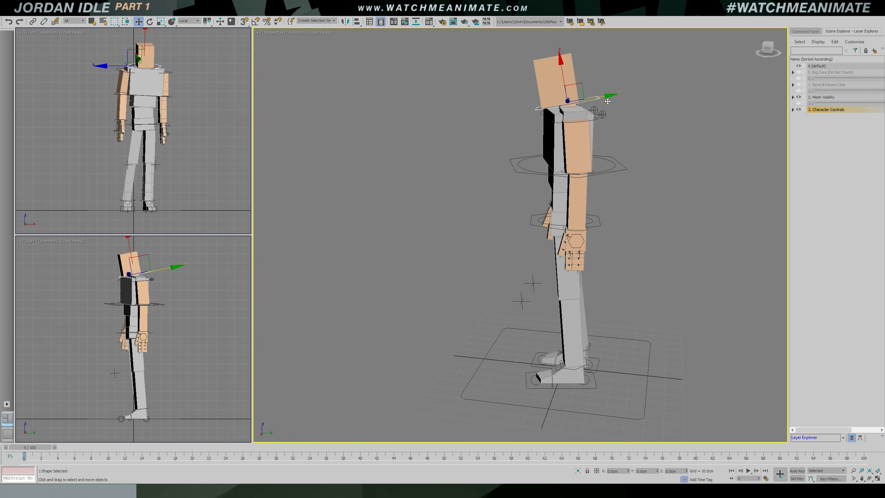
alt+middle_drag(603, 101, 579, 77)
key(e)
drag(566, 83, 568, 79)
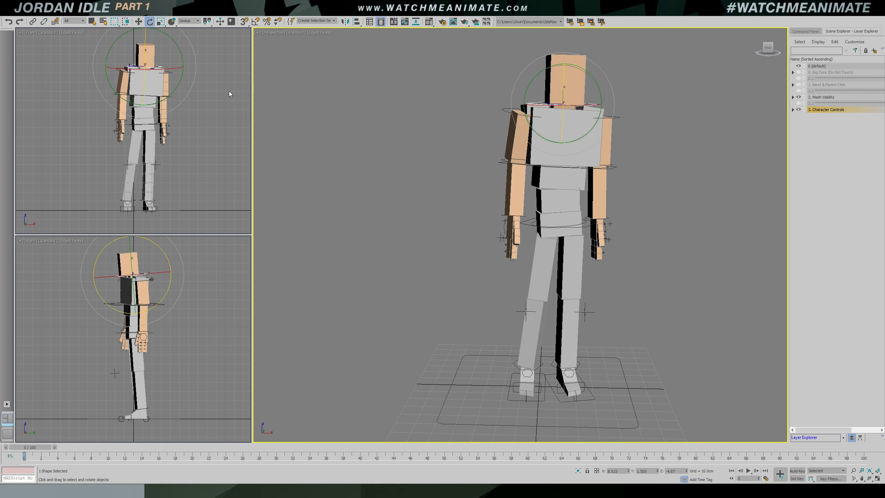
Move the right knee control inward toward the body's centre line
key(f)
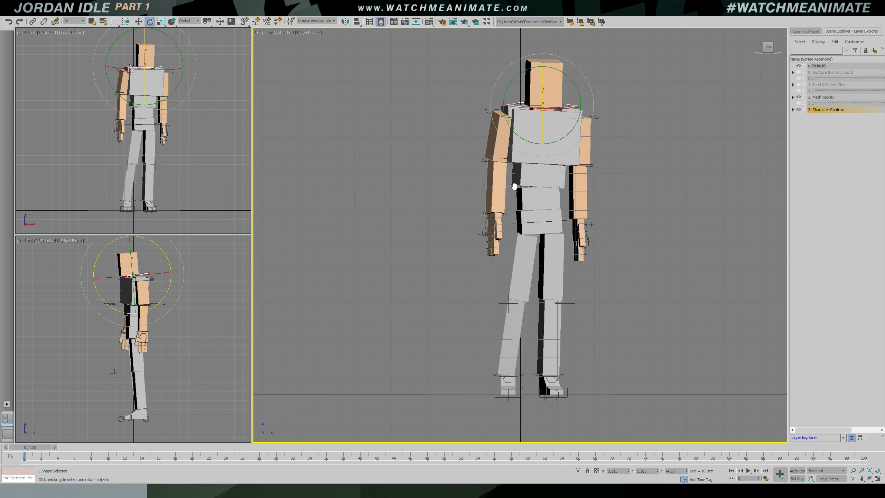
alt+middle_drag(479, 388, 478, 387)
click(477, 386)
click(469, 320)
click(488, 294)
key(w)
drag(484, 298, 488, 299)
key(f)
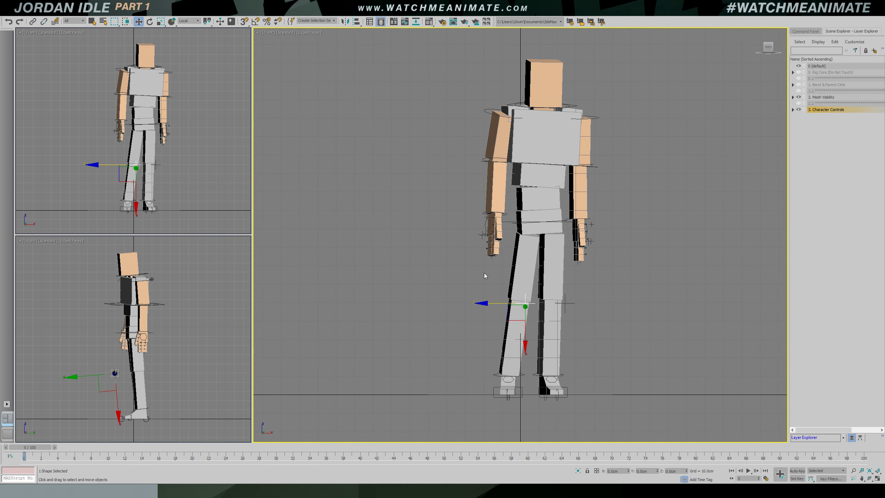
Shift the hips slightly further sideways toward the left leg
click(569, 221)
click(566, 237)
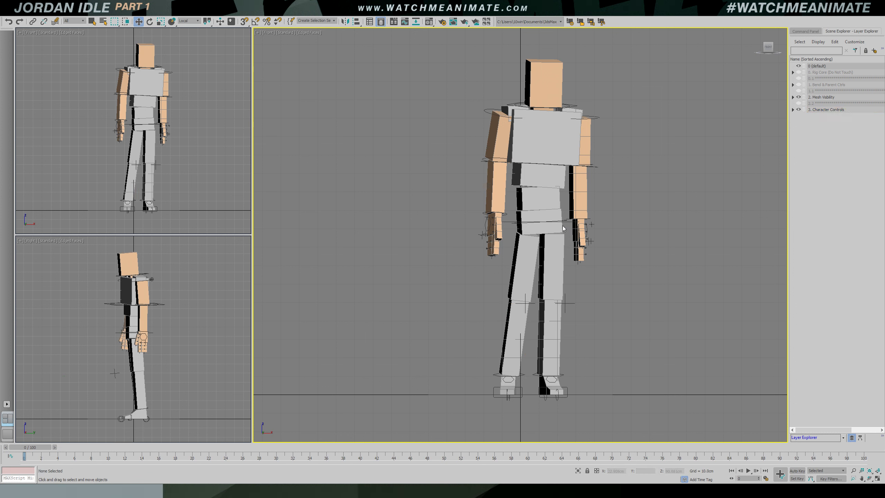
click(539, 226)
drag(514, 225, 517, 225)
Rotate a finger control on the right hand to curl the fingers toward the palm
click(497, 214)
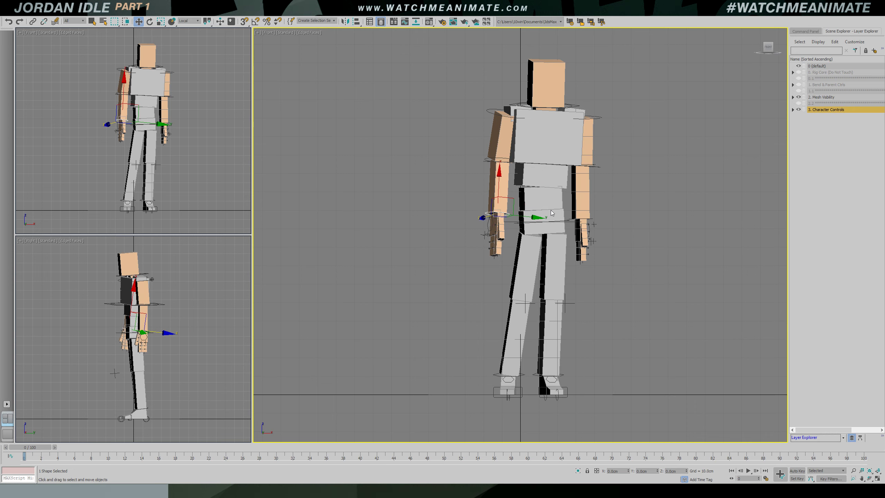
scroll(561, 211, up, 2)
key(p)
alt+middle_drag(560, 214, 506, 234)
scroll(505, 235, up, 3)
click(426, 265)
alt+middle_drag(426, 265, 412, 252)
key(e)
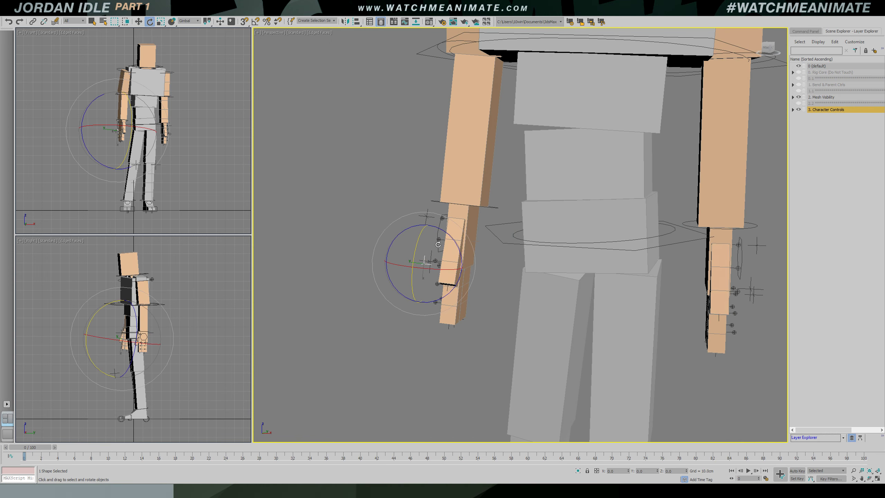
drag(451, 239, 452, 239)
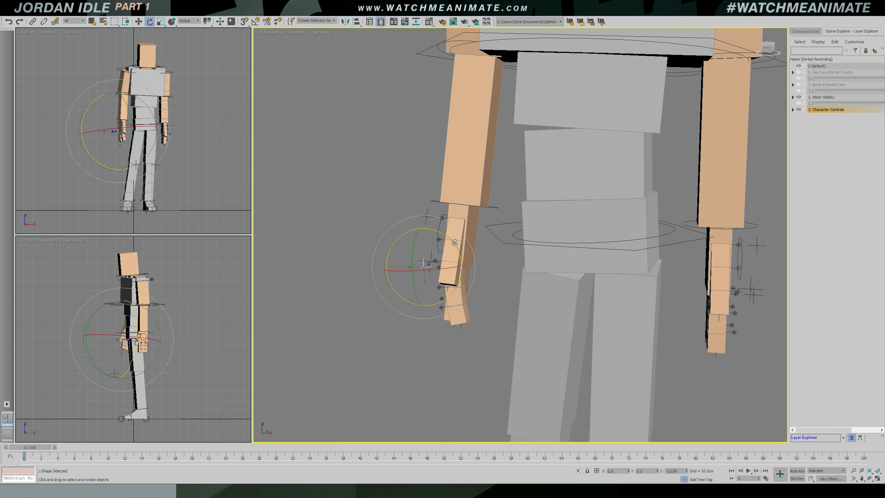
alt+middle_drag(452, 240, 487, 239)
Rotate the right hand's other finger control to vary the finger curl
click(346, 195)
click(405, 265)
alt+middle_drag(459, 270, 430, 260)
drag(437, 238, 439, 230)
alt+middle_drag(434, 228, 435, 214)
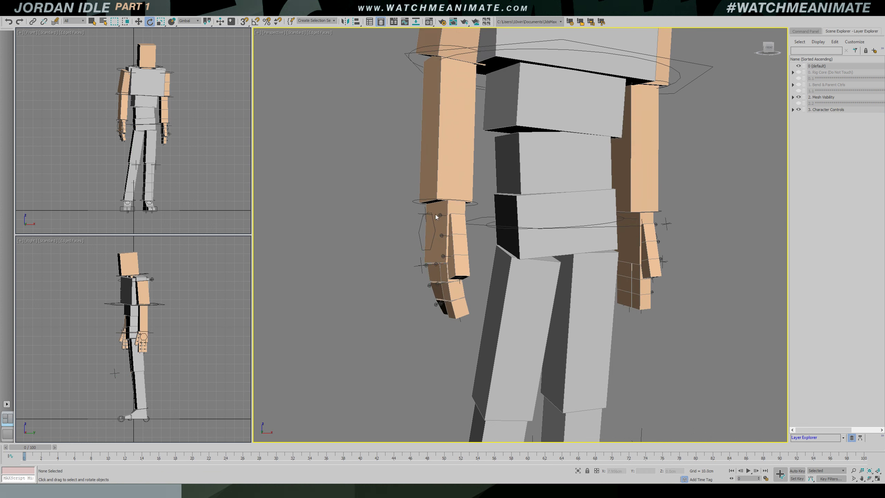
Rotate the right thumb away from the palm and refine its angle at the base
drag(423, 202, 420, 224)
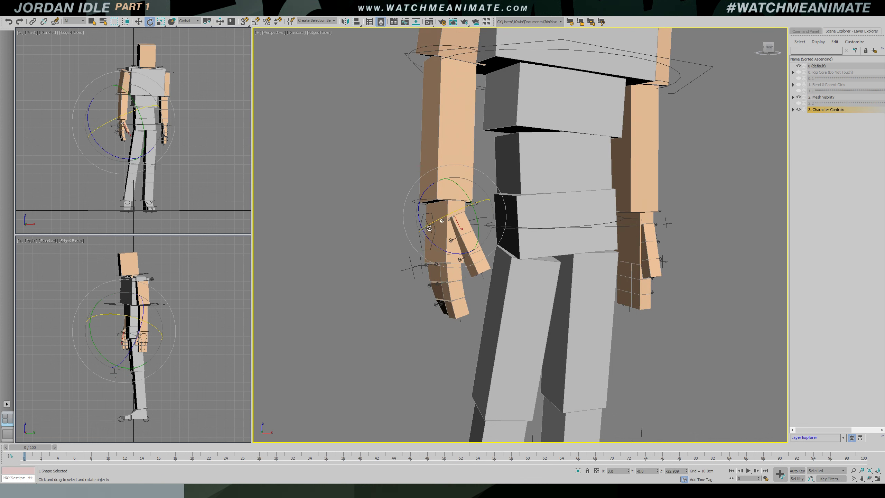
alt+middle_drag(419, 224, 444, 227)
click(391, 220)
drag(440, 229, 470, 217)
alt+middle_drag(495, 231, 423, 227)
click(389, 173)
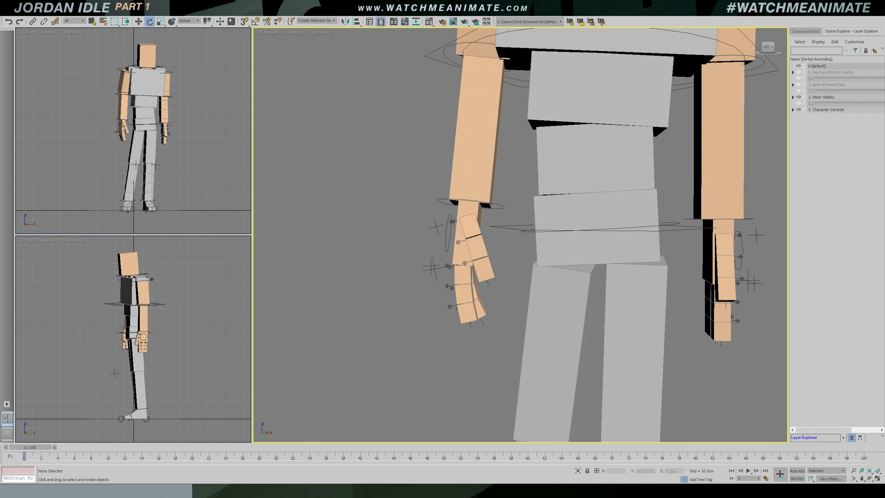
click(452, 221)
drag(500, 206, 502, 202)
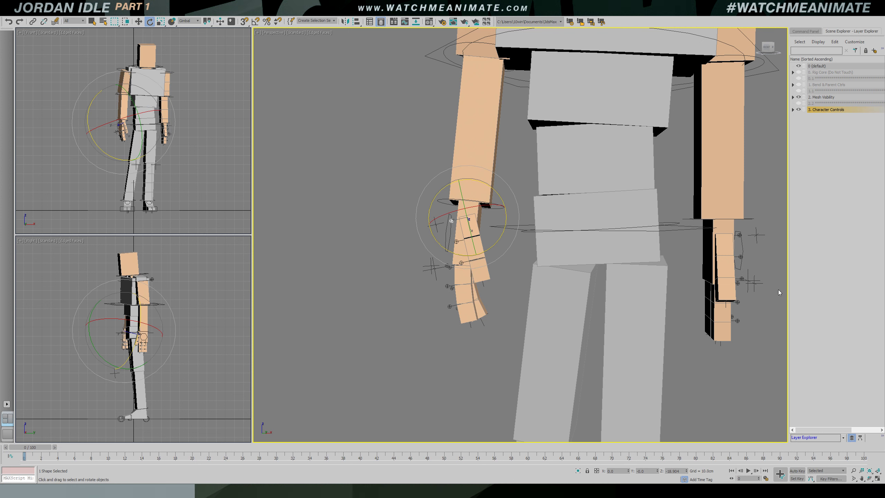
Curl the left hand's fingers inward with the finger control
click(752, 282)
middle_drag(688, 275, 577, 218)
drag(596, 213, 603, 226)
alt+middle_drag(585, 246, 595, 250)
Adjust the left hand's second finger control to give the fingers different amounts of curl
click(665, 237)
click(582, 238)
drag(599, 222, 603, 219)
alt+middle_drag(602, 219, 613, 223)
drag(603, 220, 603, 223)
click(577, 186)
mouse_move(576, 187)
alt+middle_down()
mouse_move(616, 214)
mouse_move(583, 202)
alt+middle_up()
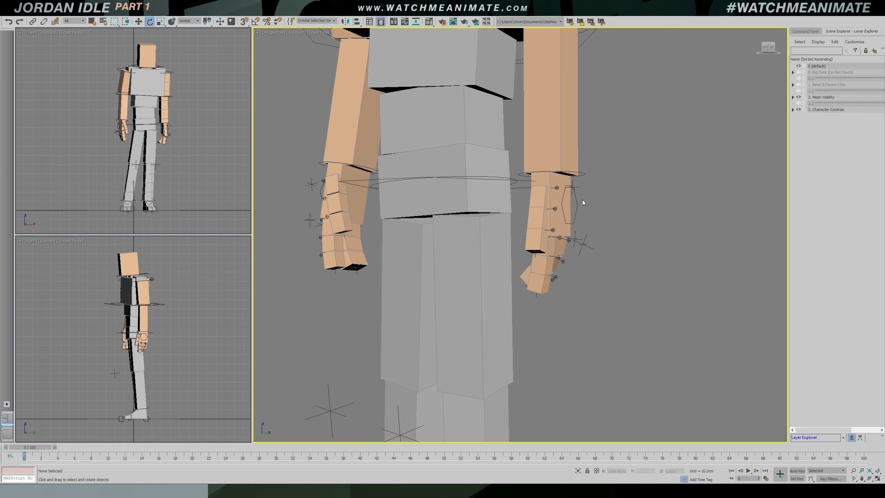
Rotate the left thumb outward from the palm
click(557, 189)
drag(580, 178, 582, 197)
mouse_move(582, 197)
alt+middle_down()
mouse_move(552, 198)
mouse_move(585, 201)
alt+middle_up()
click(585, 201)
Rotate the hexagonal control on the back of the left hand slightly
click(569, 201)
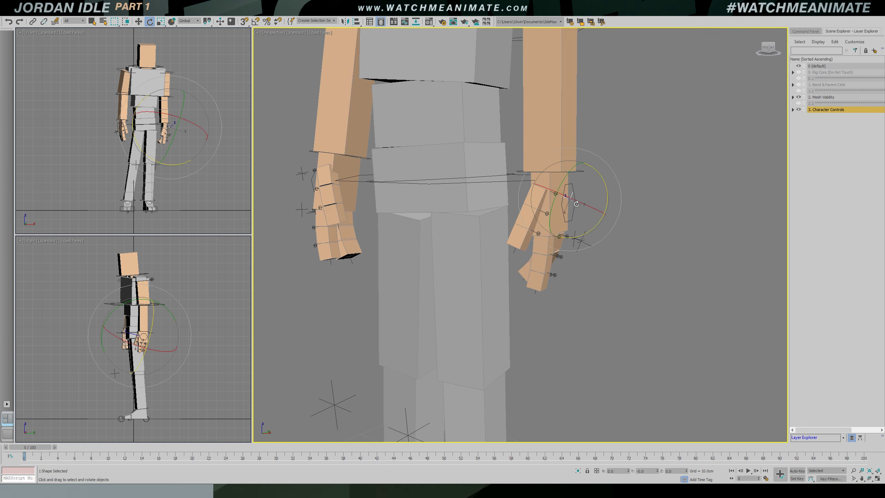
drag(565, 180, 564, 183)
alt+middle_drag(564, 183, 602, 192)
click(606, 193)
Refine the left thumb's rotation so it rests closer to the hand
click(555, 193)
drag(577, 178, 572, 168)
alt+middle_drag(576, 201, 611, 240)
scroll(610, 213, down, 3)
click(634, 222)
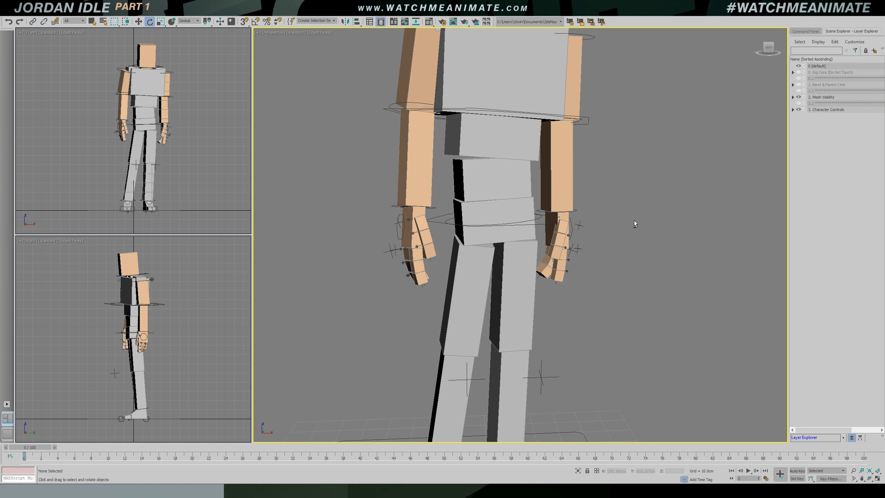
Slightly adjust the left hand's finger curl to relax the hand
middle_drag(633, 209, 631, 294)
scroll(613, 259, down, 2)
alt+middle_drag(613, 258, 604, 251)
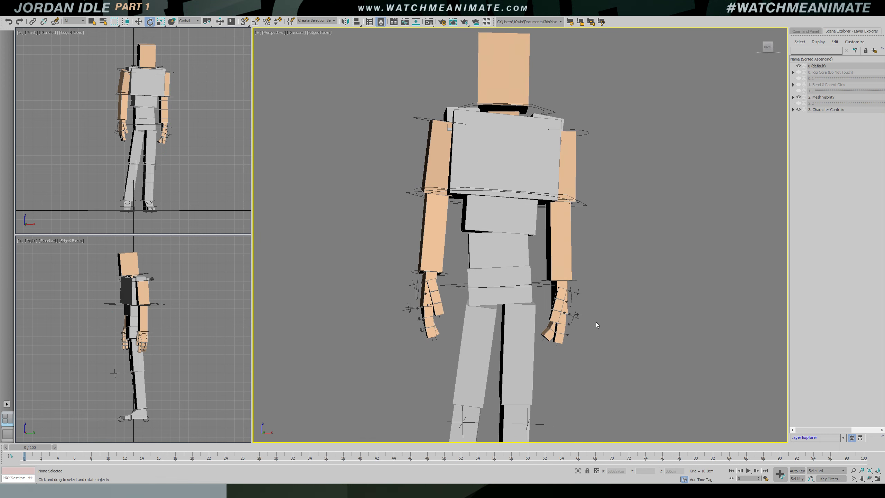
click(574, 323)
drag(601, 295, 602, 290)
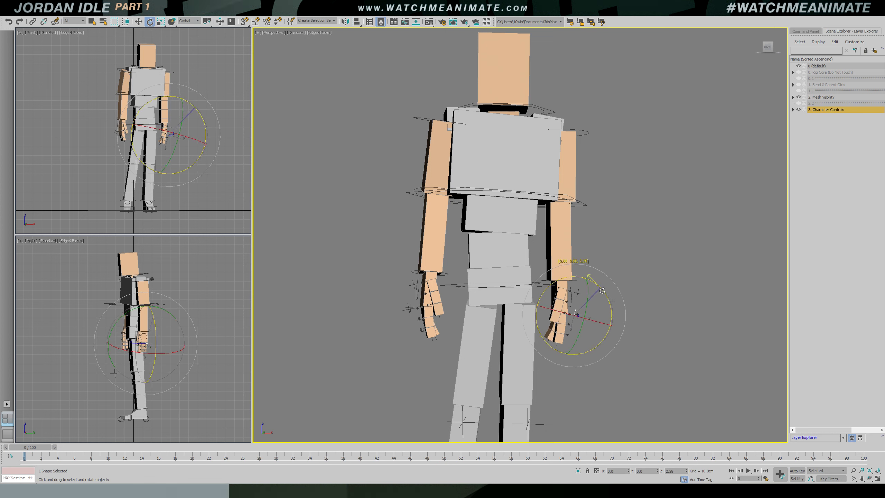
click(640, 246)
Rotate the right forearm slightly at the elbow to relax the bend of the arm
alt+middle_drag(640, 247, 591, 259)
click(457, 277)
alt+middle_drag(457, 277, 504, 275)
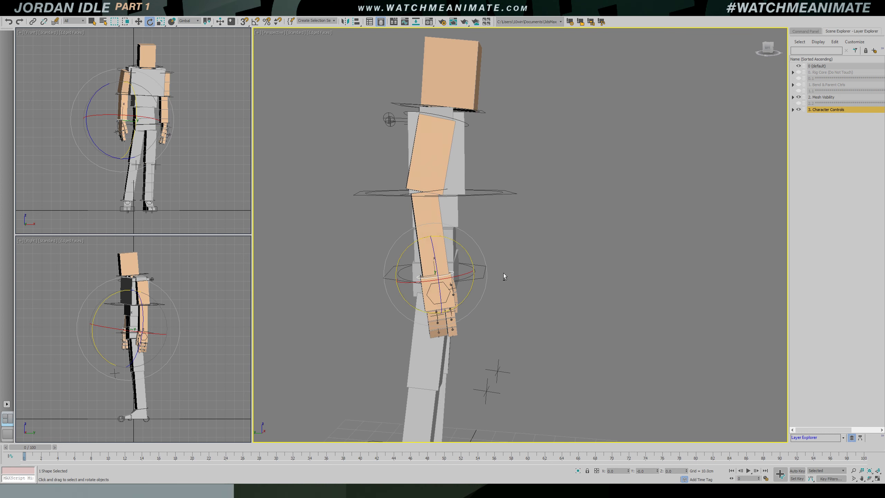
click(446, 189)
drag(460, 178, 464, 192)
Rotate the right upper arm slightly with its shoulder control
alt+middle_drag(515, 198, 501, 163)
click(467, 134)
drag(483, 128, 482, 123)
alt+middle_drag(535, 168, 475, 193)
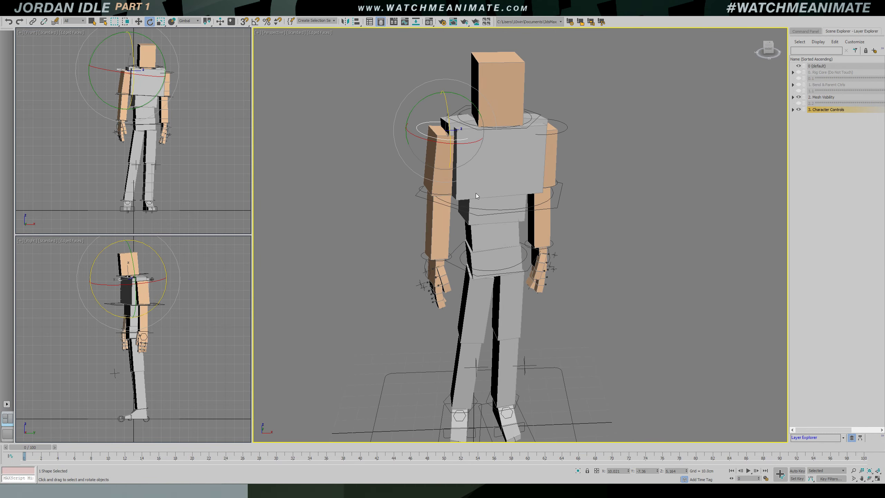
Turn the head slightly with the neck control, judging the pose from the front
key(f)
scroll(507, 203, down, 1)
middle_drag(577, 250, 533, 242)
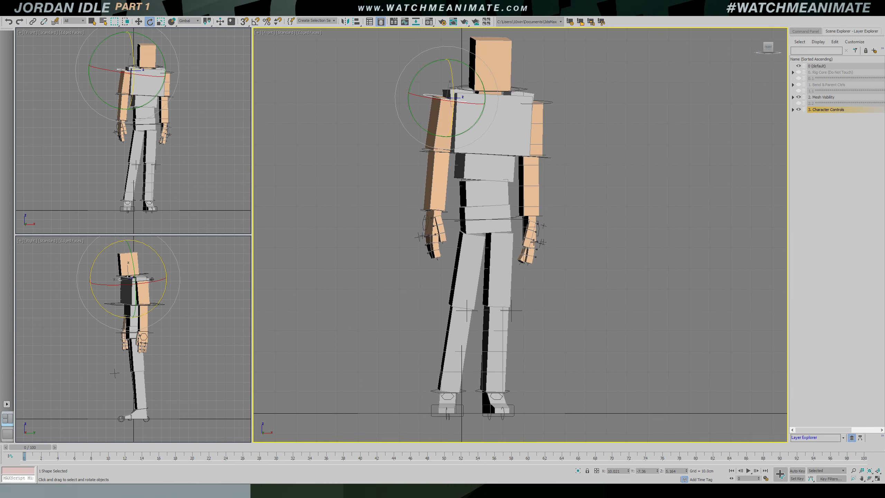
click(510, 94)
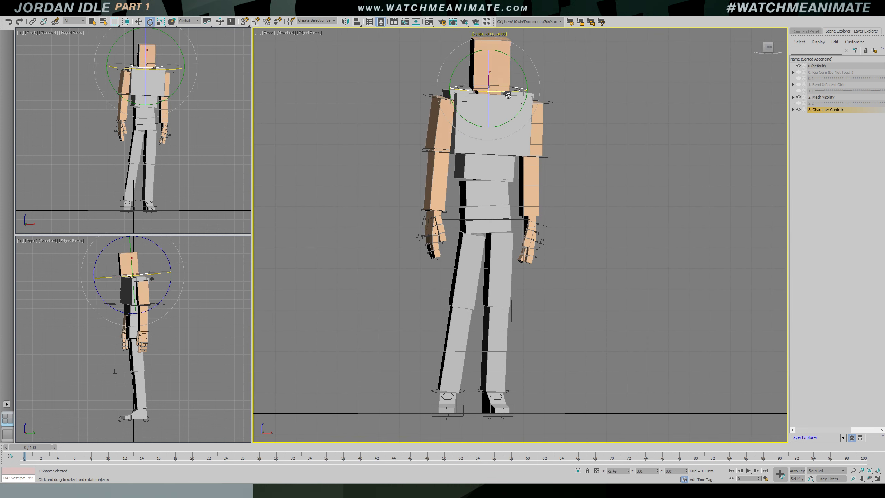
drag(505, 96, 511, 97)
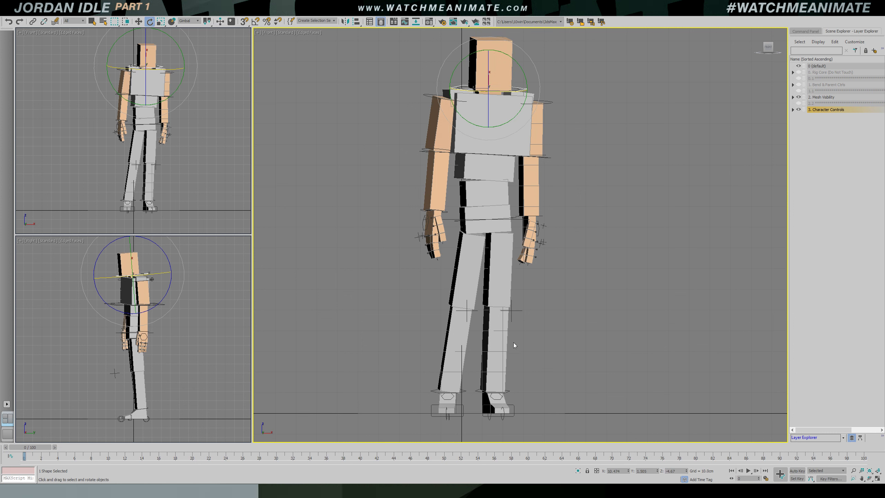
click(578, 206)
Adjust the left forearm's rotation at the elbow, working from the side view
click(553, 106)
key(r)
middle_drag(548, 140, 521, 351)
click(571, 164)
click(529, 187)
drag(547, 164, 551, 172)
Rotate the left hand at the wrist into a more natural hang
click(517, 262)
click(526, 249)
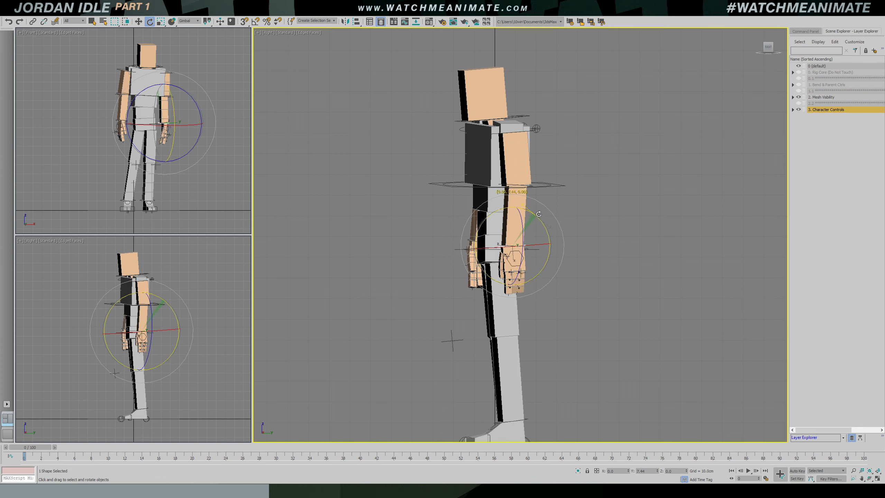
alt+middle_drag(530, 248, 581, 244)
drag(538, 256, 532, 258)
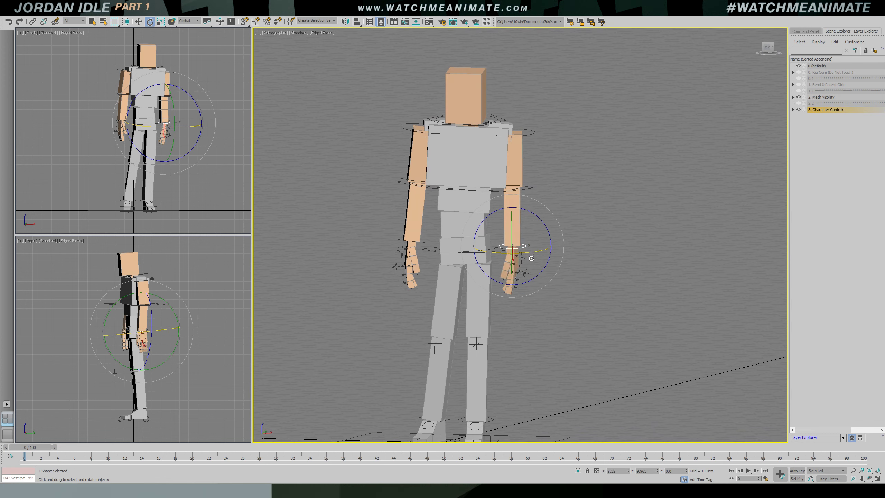
alt+middle_drag(532, 258, 531, 259)
Rotate the right hand at the wrist and refine its angle from the front view
click(417, 245)
drag(409, 248, 425, 231)
mouse_move(425, 230)
alt+middle_down()
mouse_move(504, 241)
mouse_move(440, 237)
alt+middle_up()
key(f)
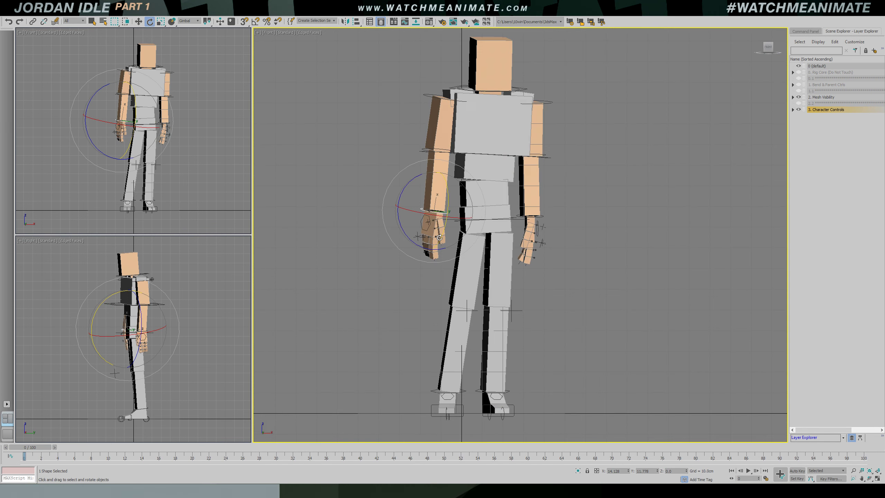
click(415, 169)
click(426, 211)
drag(421, 178, 417, 186)
drag(439, 217, 425, 216)
drag(417, 182, 395, 167)
click(384, 165)
Fine-tune both upper arms at the shoulders, swinging the left arm slightly away from the torso
click(431, 109)
drag(417, 77, 417, 78)
click(551, 101)
drag(564, 83, 560, 81)
click(437, 99)
drag(433, 69, 432, 75)
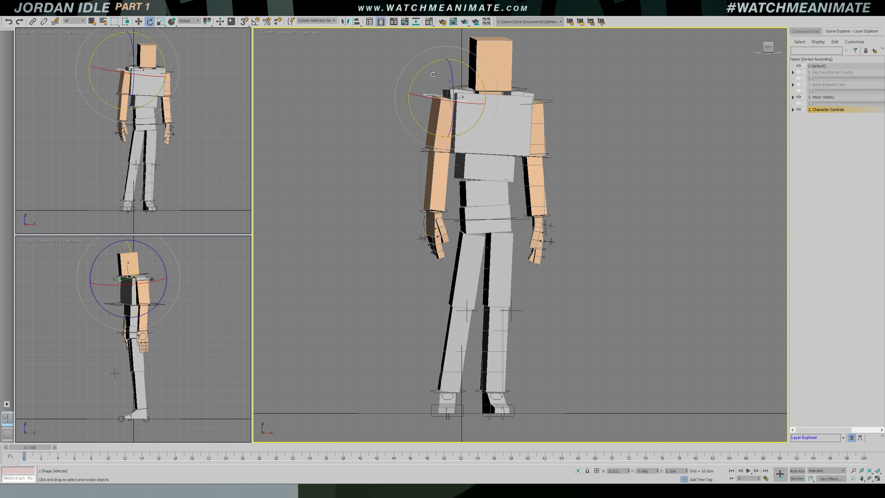
click(390, 303)
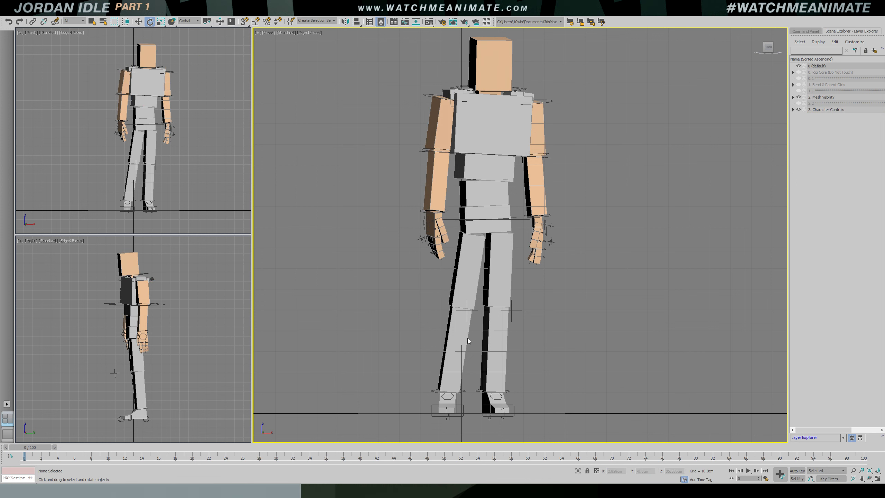
key(p)
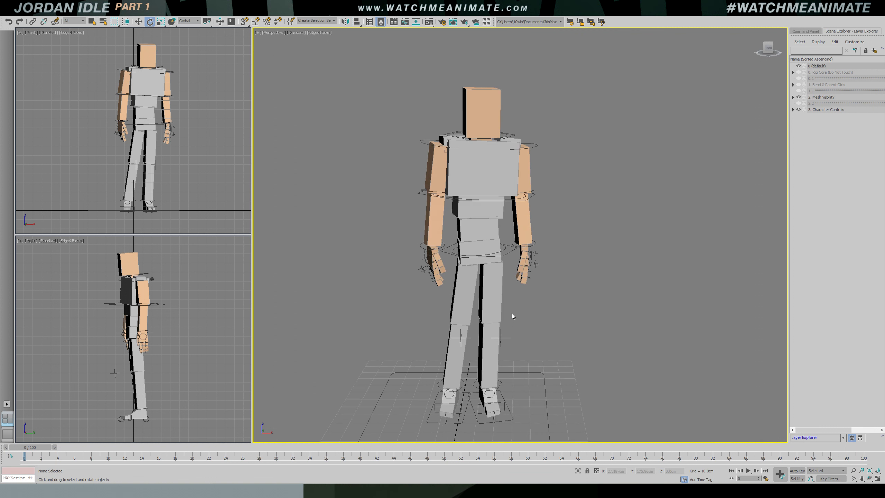
With Auto Key on and the Master control layer hidden, select all the rig's remaining controls
click(796, 470)
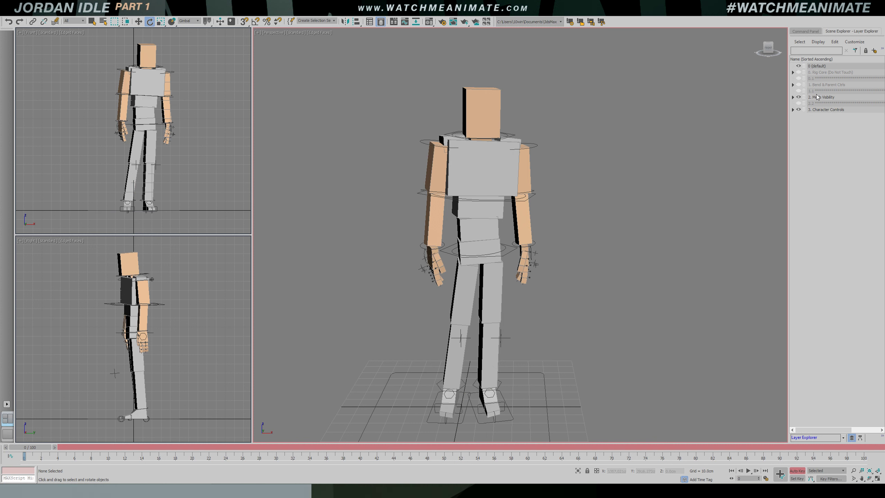
click(793, 110)
click(805, 153)
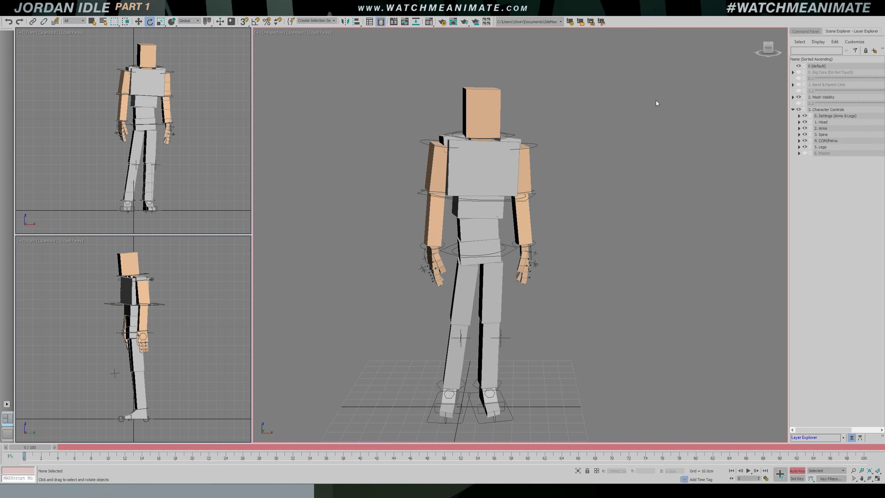
drag(463, 214, 386, 418)
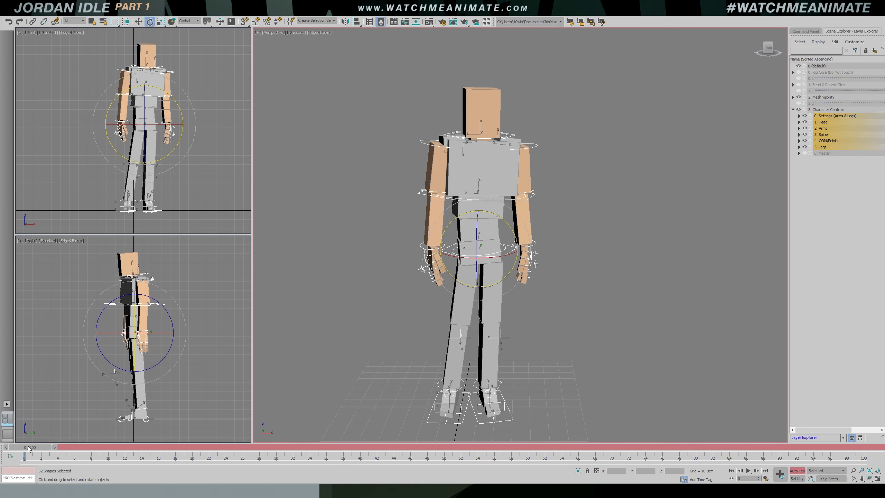
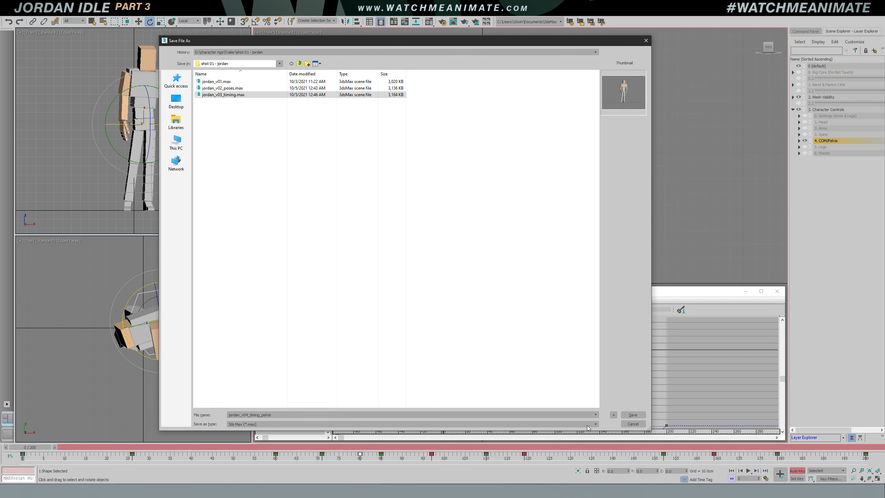
Save the scene as jordan_v04_timing_pelvis
click(633, 415)
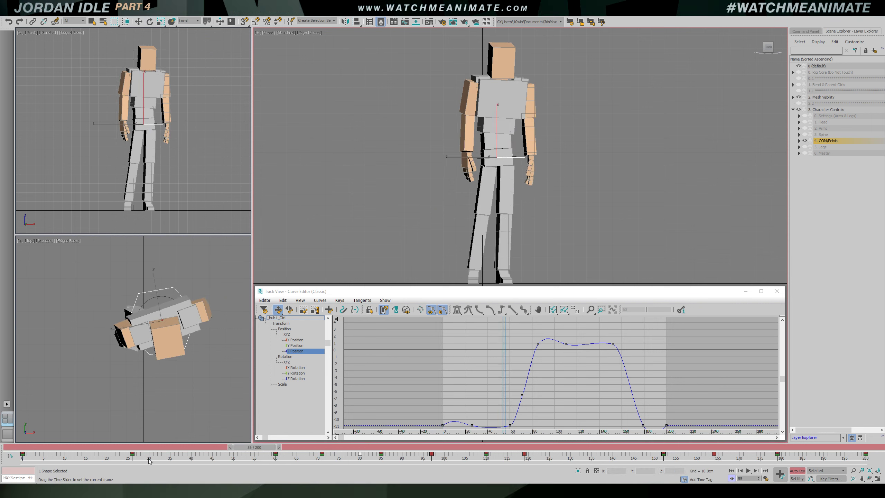
Display the pelvis control's X Rotation curve and scrub through the weight shift in the top view
key(t)
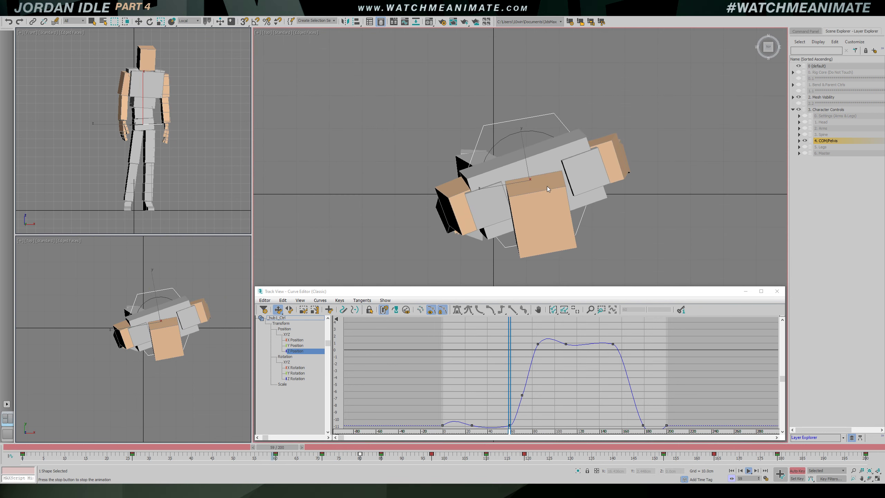
key(e)
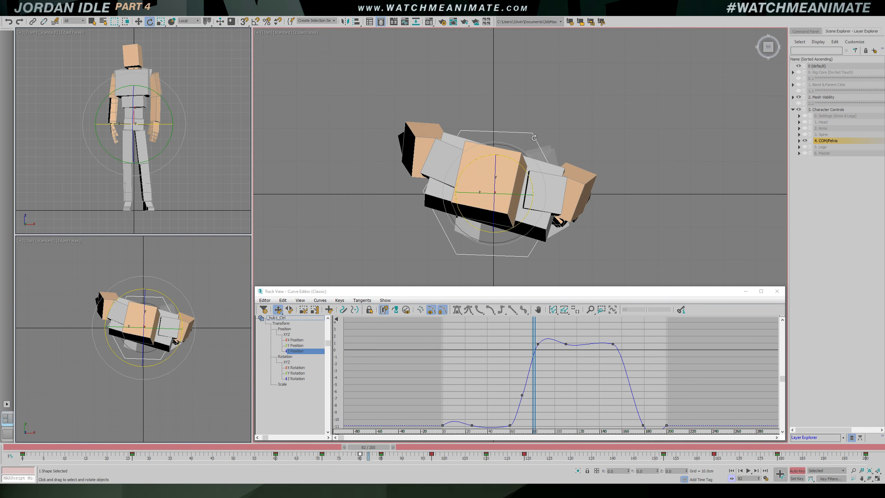
click(296, 367)
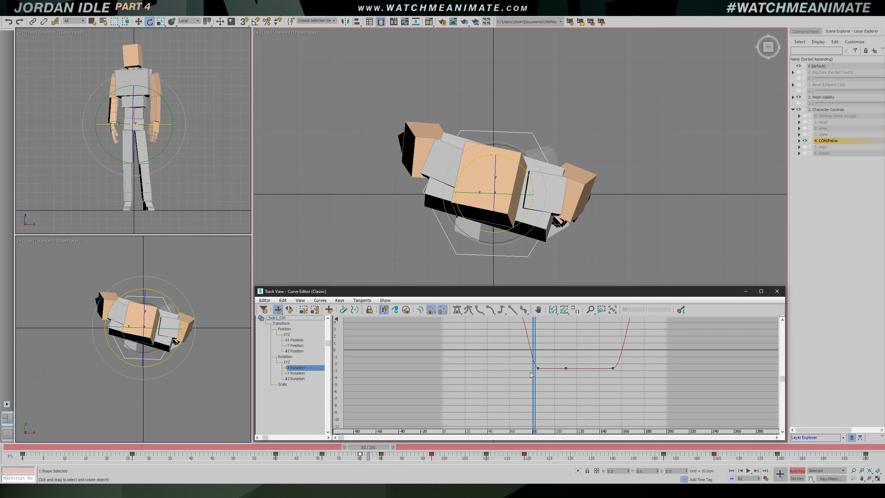
ctrl+alt+middle_drag(533, 375, 550, 360)
scroll(550, 359, up, 1)
mouse_move(527, 349)
mouse_down()
mouse_move(437, 348)
mouse_move(538, 349)
mouse_move(484, 352)
mouse_move(539, 356)
mouse_move(487, 355)
mouse_move(516, 354)
mouse_up()
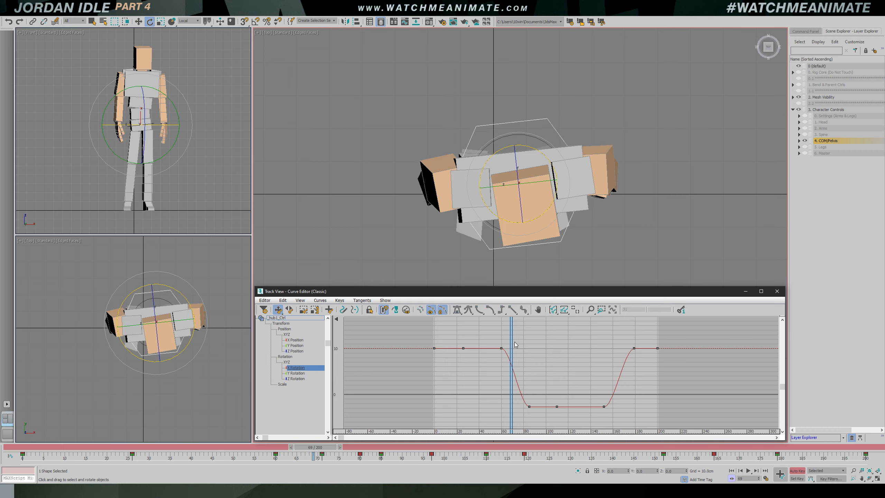
Adjust the X Rotation tangent at the frame 110 key to make the pelvis overshoot and settle, and play it back
mouse_move(518, 340)
mouse_down()
mouse_move(507, 340)
mouse_move(532, 348)
mouse_up()
mouse_move(514, 383)
mouse_down()
mouse_move(539, 420)
mouse_move(525, 386)
mouse_move(551, 379)
mouse_move(529, 381)
mouse_up()
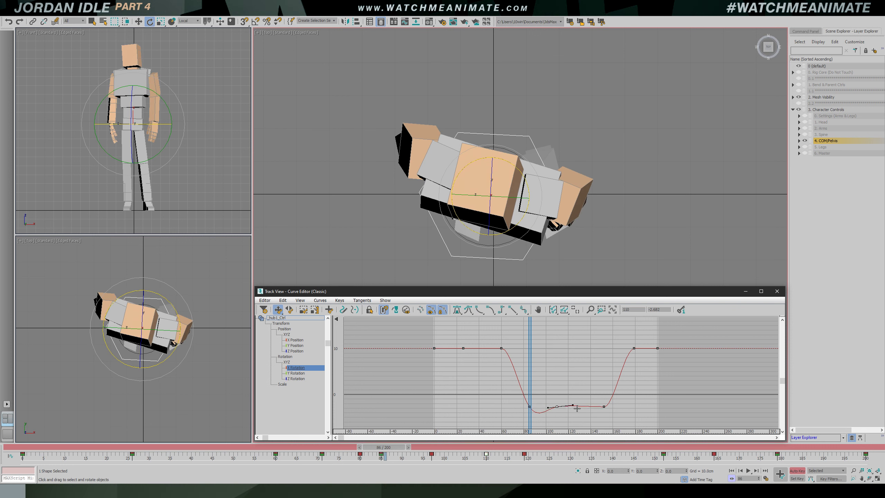
drag(530, 371, 499, 367)
key(/)
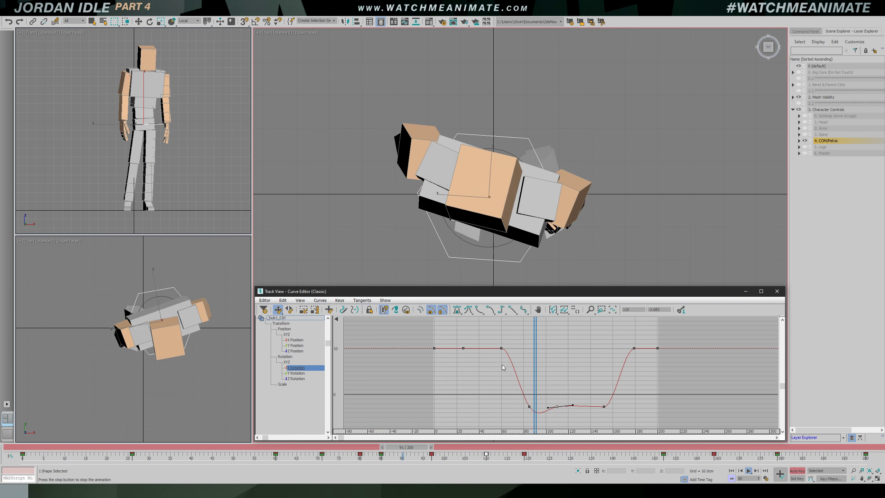
key(/)
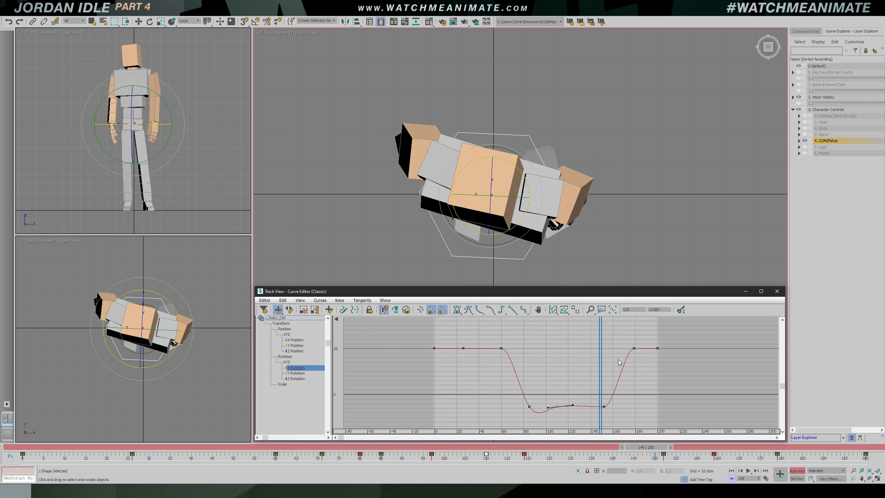
Reshape the X Rotation tangents around the early keys up to frame 60 to add gentle drift to the held pose
click(434, 348)
click(463, 347)
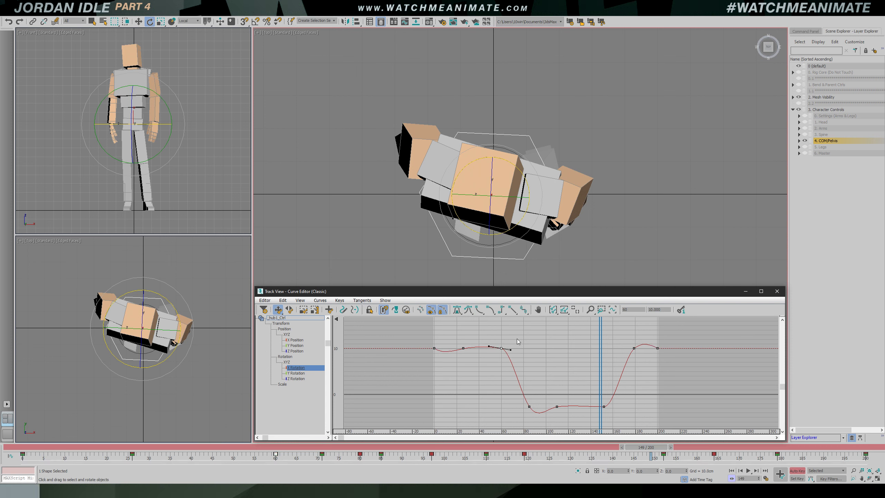
Play back the animation from the front and perspective views to review the pelvis rotation
key(/)
key(f)
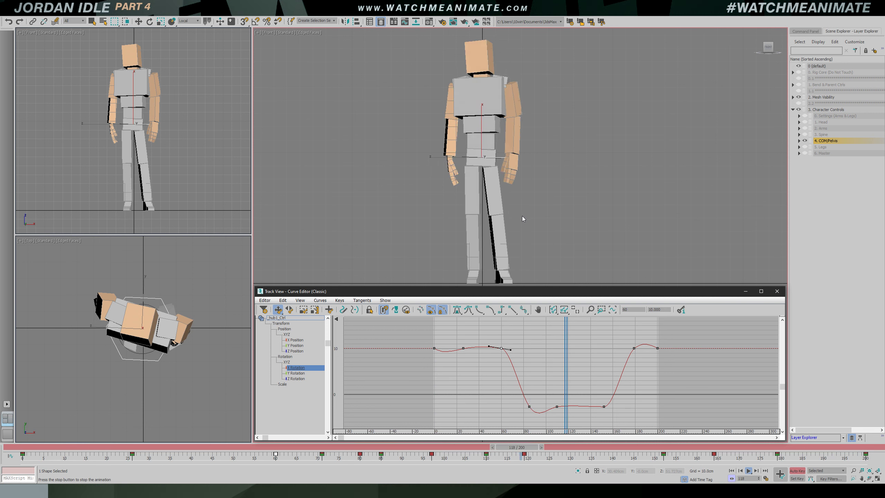
key(p)
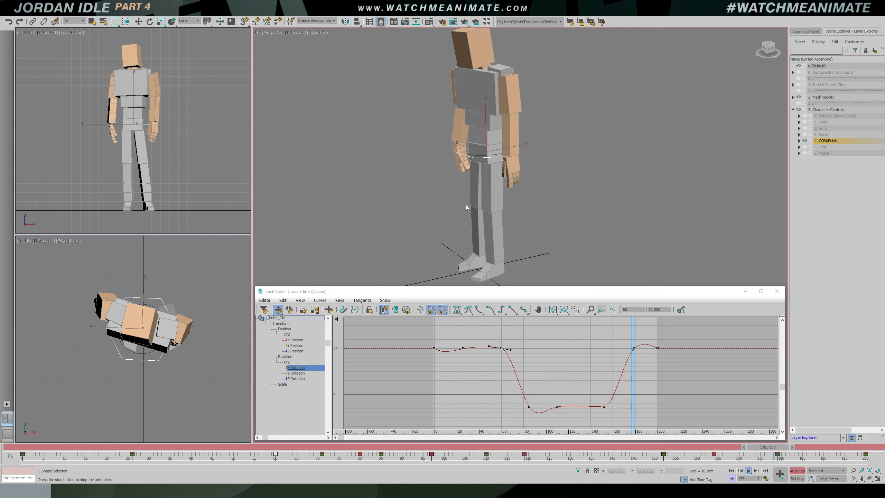
alt+middle_drag(477, 191, 497, 168)
key(f)
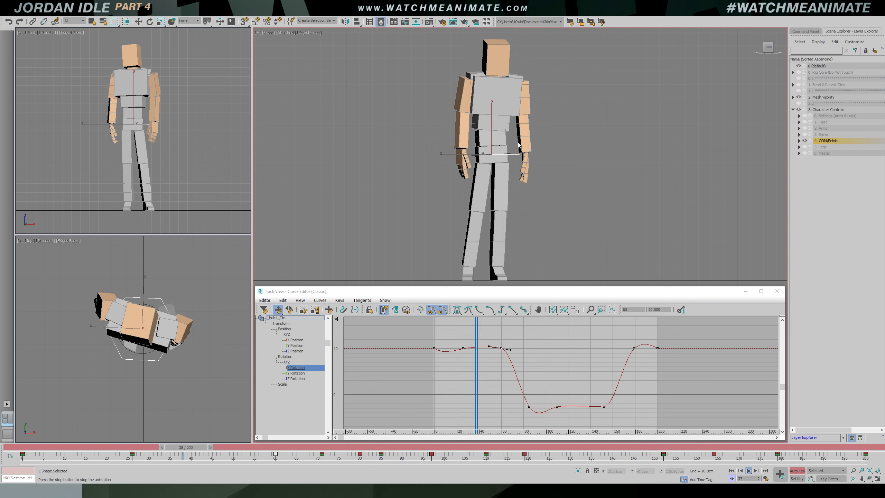
key(p)
alt+middle_drag(518, 143, 513, 163)
key(slash)
Try rotating the inner pelvis control at frame 109 and inspect its X Rotation curve
click(499, 143)
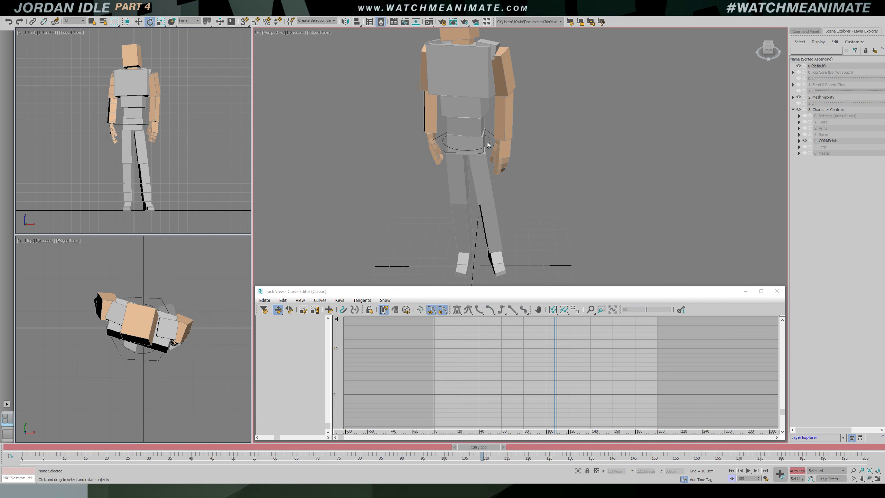
click(487, 144)
mouse_move(487, 155)
mouse_down()
mouse_move(479, 161)
mouse_move(492, 157)
mouse_up()
right_click(479, 161)
key(f)
right_click(491, 157)
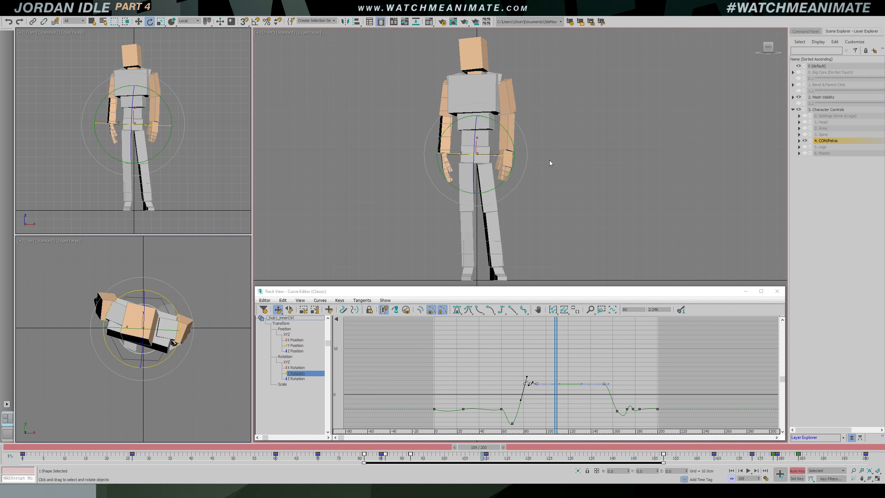
click(296, 367)
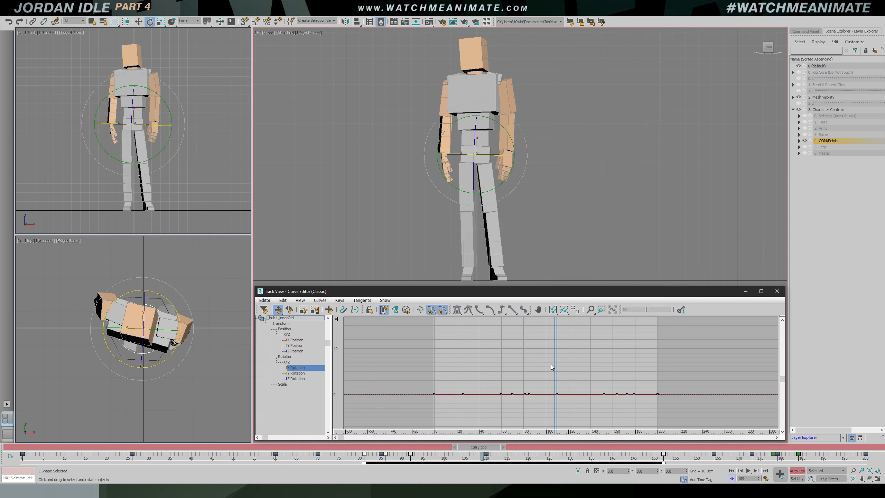
mouse_move(558, 361)
mouse_down()
mouse_move(482, 363)
mouse_move(584, 366)
mouse_move(486, 367)
mouse_move(562, 359)
mouse_up()
Reselect the outer pelvis control and play the animation to check the motion from the side
alt+middle_drag(540, 197, 540, 211)
click(561, 172)
click(494, 160)
key(slash)
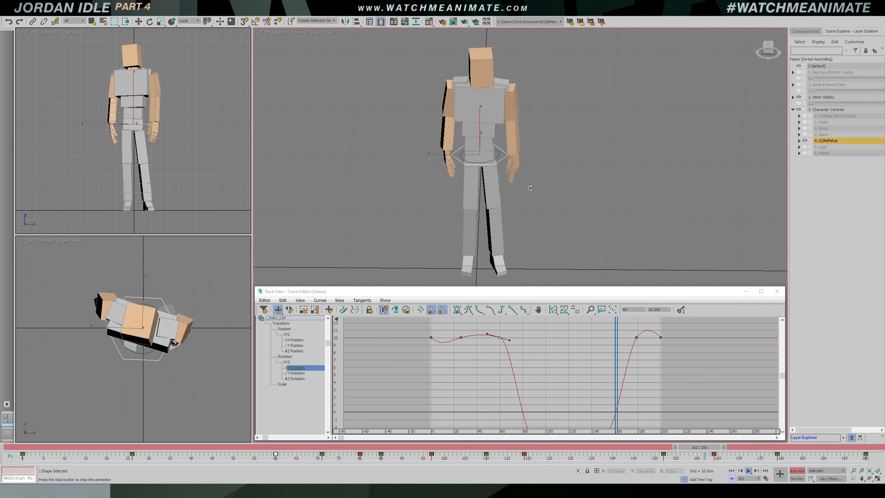
key(r)
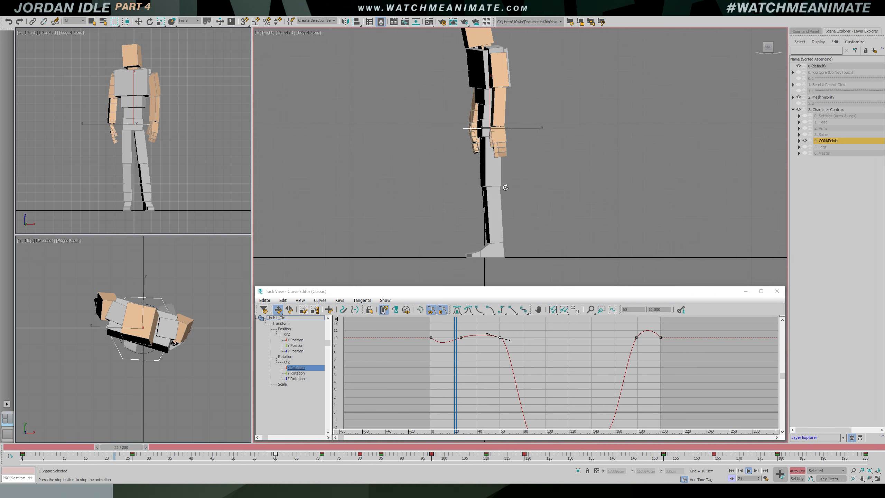
middle_drag(502, 150, 502, 172)
key(e)
key(/)
Scrub back to frame 71 and replay the pelvis motion from the front view
key(q)
drag(383, 448, 321, 441)
key(e)
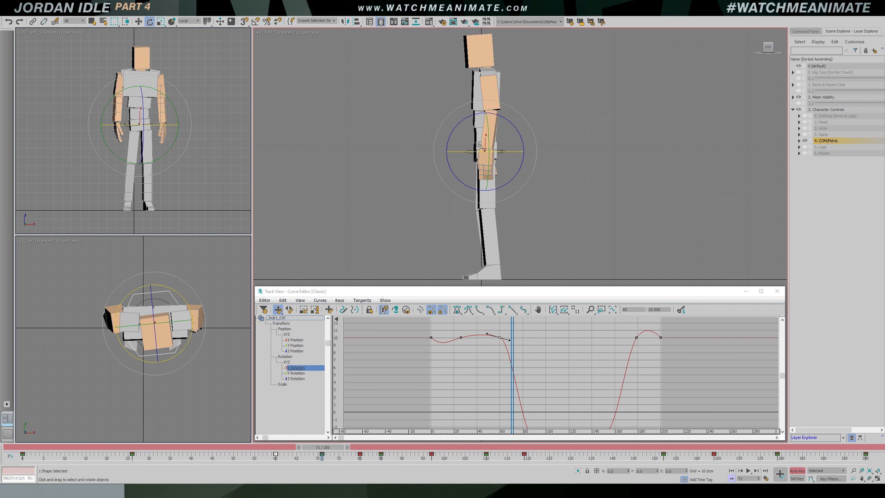
key(f)
key(q)
key(/)
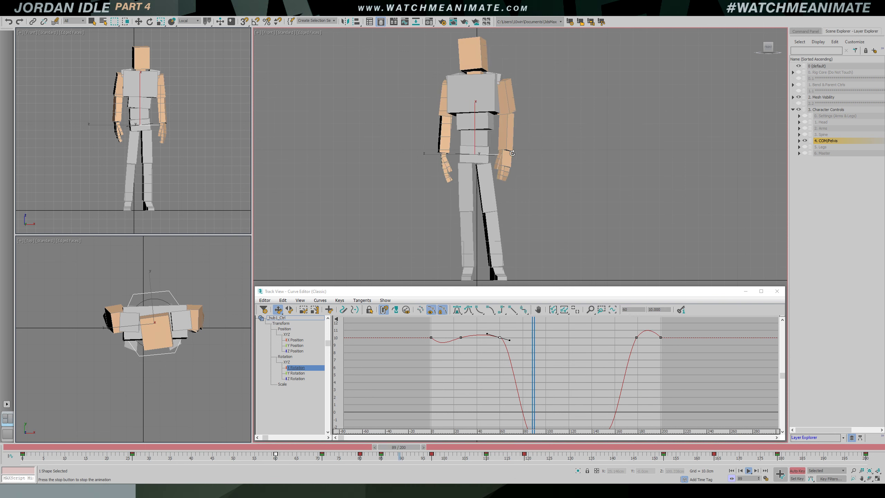
Return to frame 0 and deselect the pelvis control
drag(441, 447, 30, 447)
key(e)
click(581, 138)
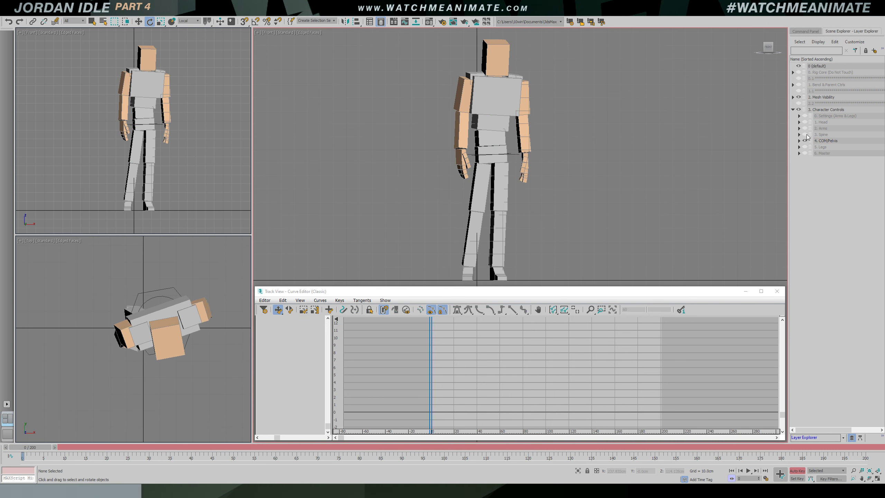
Show the spine controls, select the lower spine and pelvis controls together, and display the pelvis control's Z Position curve
click(535, 119)
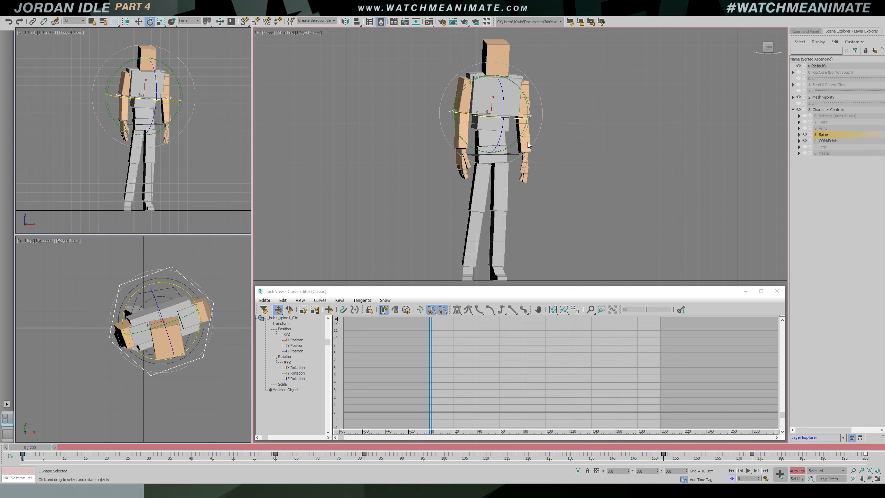
scroll(533, 120, up, 3)
alt+middle_drag(559, 141, 550, 157)
ctrl+click(513, 161)
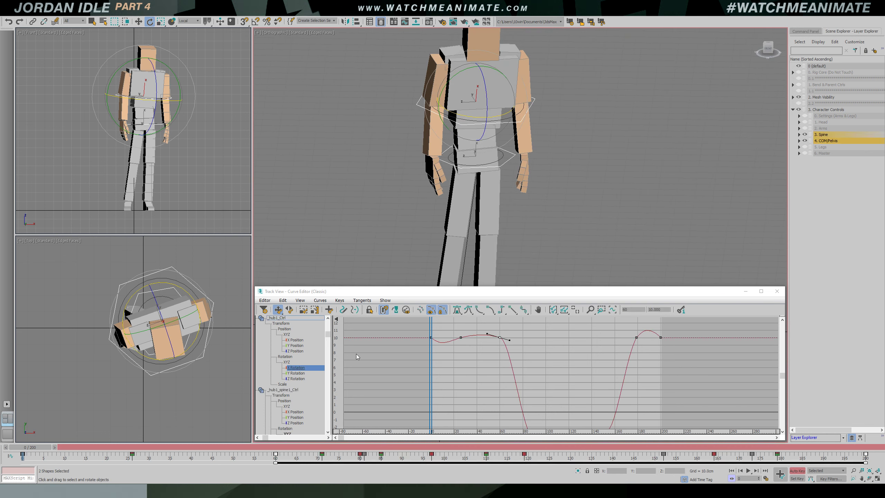
click(298, 350)
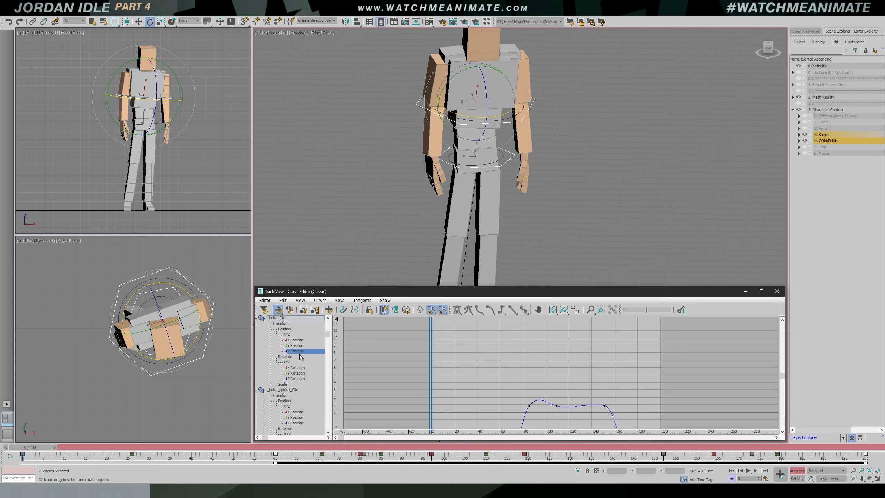
middle_drag(496, 391, 496, 329)
ctrl+alt+middle_drag(496, 330, 468, 395)
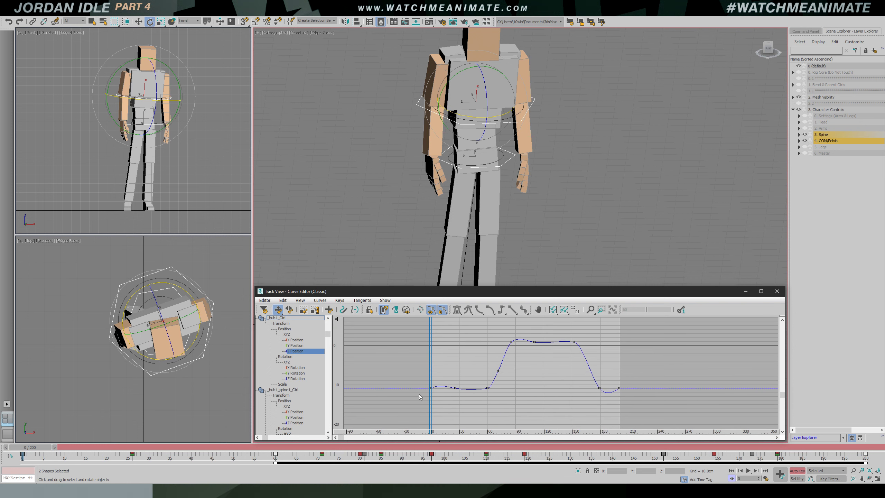
Step through the keyframes from frame 0 to 200 and examine how the pelvis and spine poses relate
click(30, 450)
key(period)
key(period)
key(period)
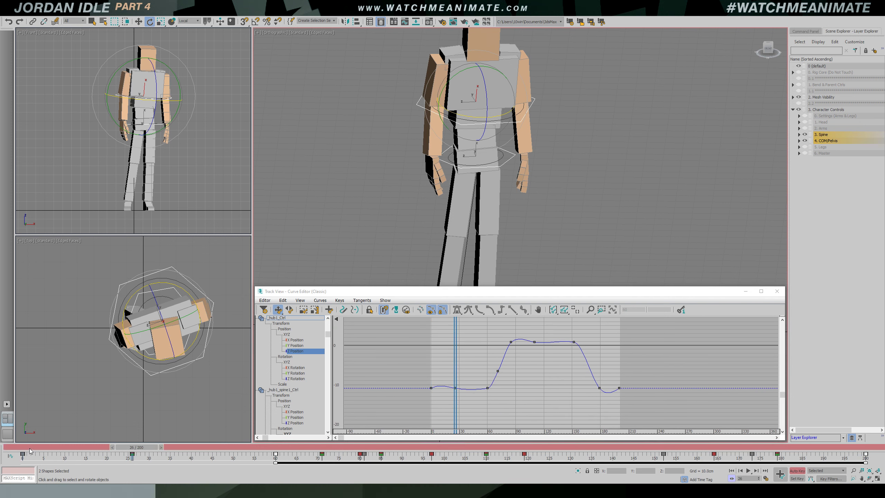
key(comma)
key(period)
key(period)
key(period)
key(period)
key(period)
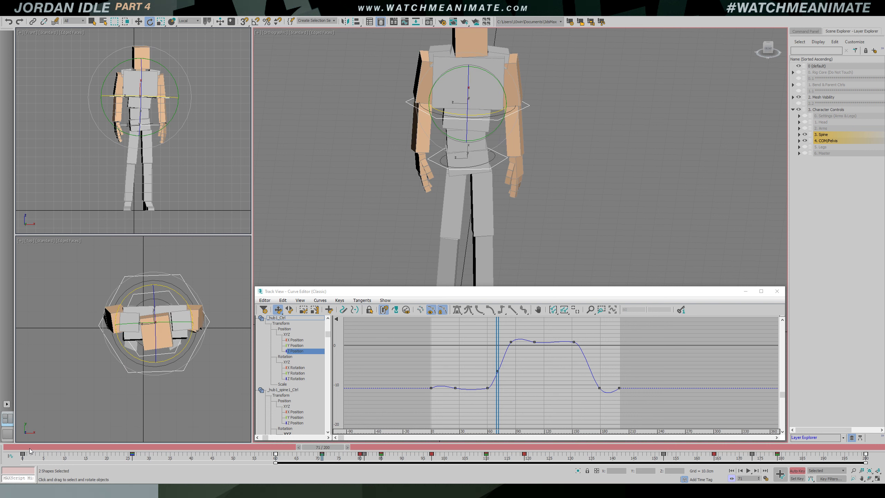
key(period)
key(period)
key(period)
key(period)
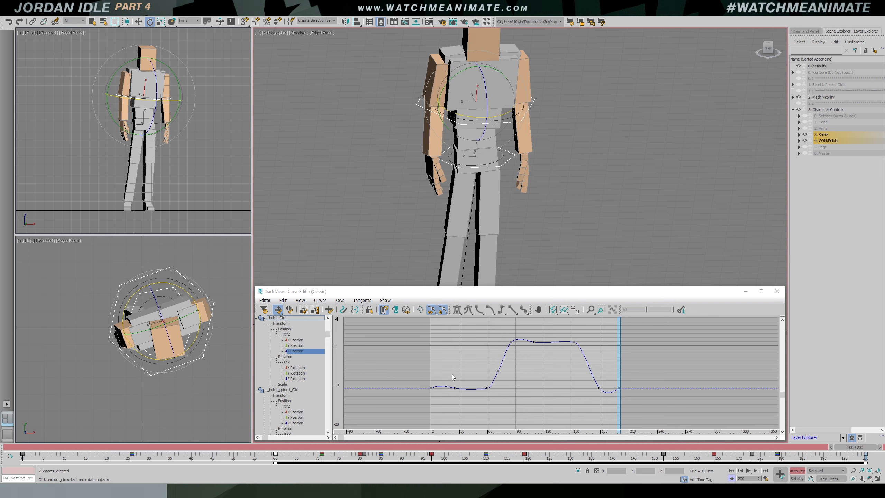
Delete the pelvis control's Z Position key at frame 71 and scrub back to frame 60
click(498, 370)
drag(620, 348, 488, 354)
key(Delete)
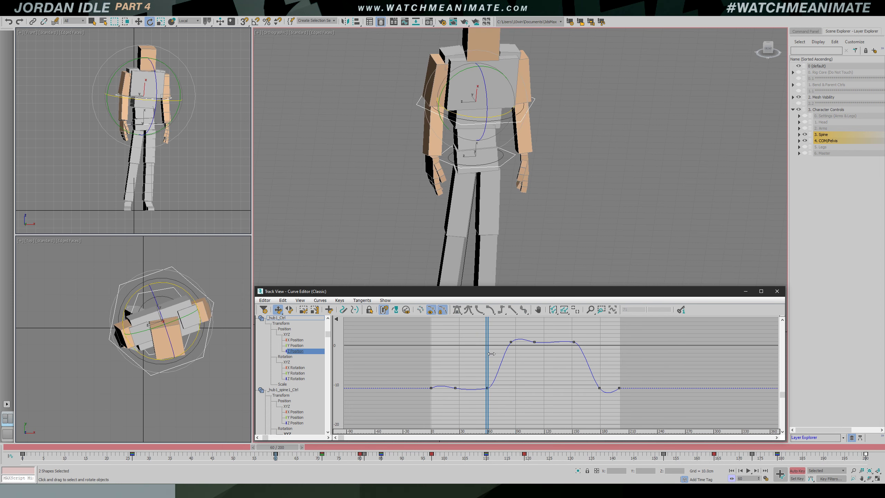
Select only the lower spine control and show the character from the front
click(550, 155)
click(522, 119)
drag(43, 447, 178, 447)
key(f)
middle_drag(455, 143, 445, 148)
scroll(446, 149, up, 1)
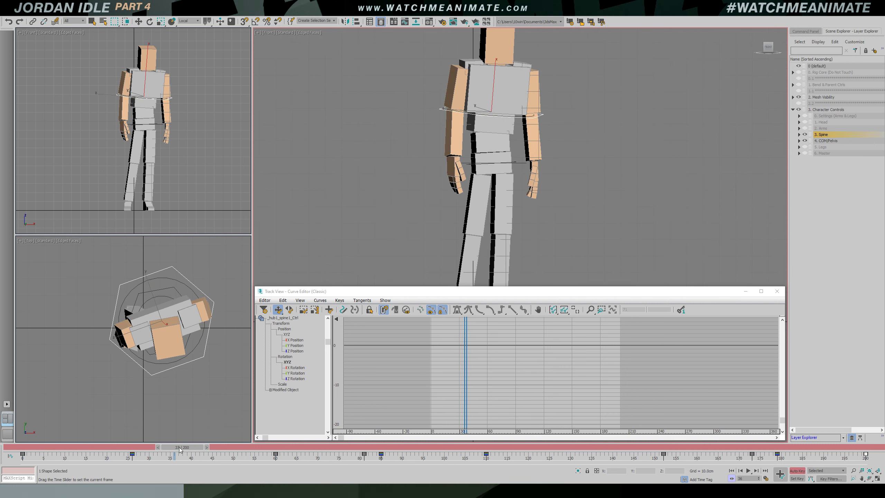
Go to frame 69 and display the lower spine control's Y Rotation curve
drag(173, 449, 312, 449)
key(e)
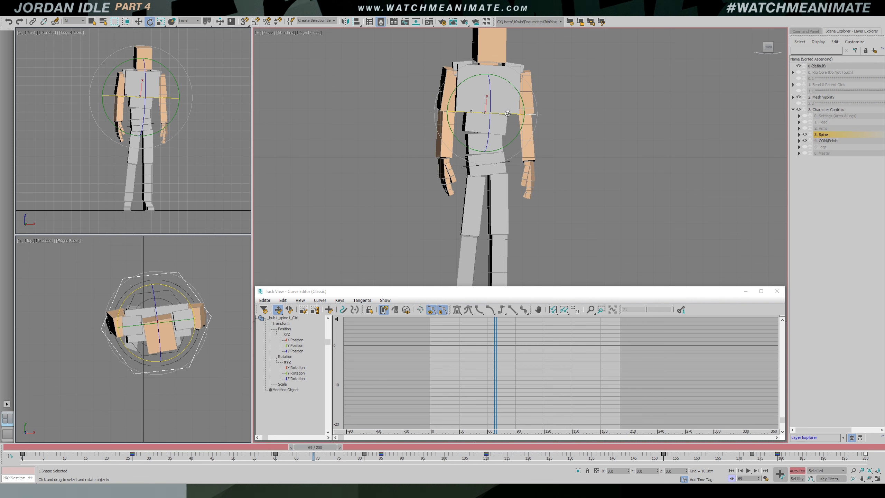
click(296, 373)
scroll(525, 354, up, 3)
middle_drag(528, 354, 522, 384)
ctrl+alt+middle_drag(522, 384, 515, 358)
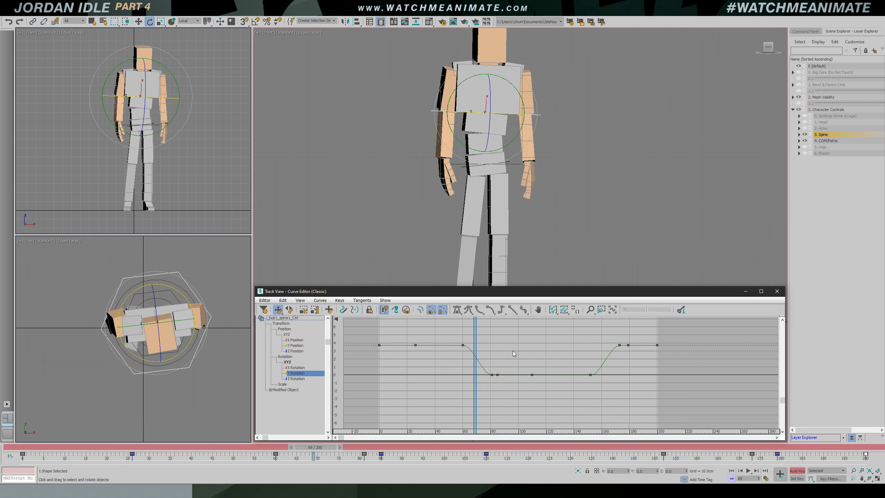
Try tilting the lower spine at frame 69, undo it, and try another rotation at frame 71
drag(518, 94, 519, 96)
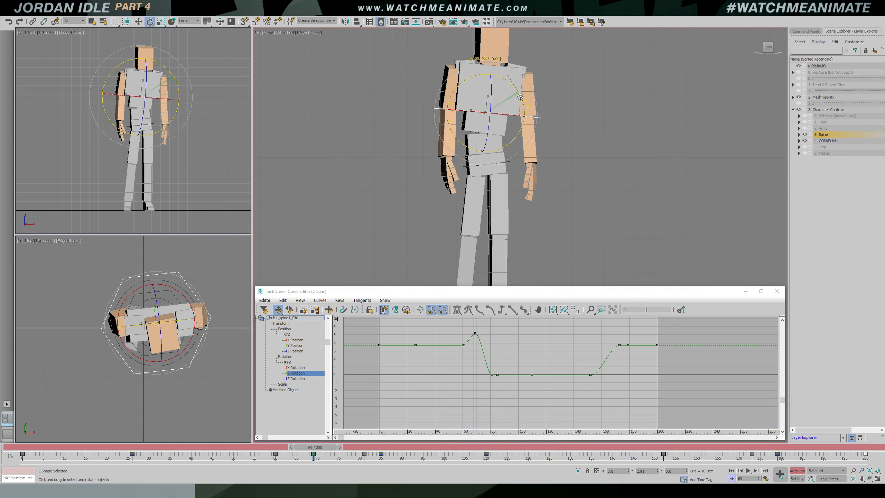
mouse_move(479, 352)
mouse_down()
mouse_move(455, 356)
mouse_move(492, 359)
mouse_move(461, 353)
mouse_move(482, 352)
mouse_up()
key(ctrl+z)
drag(485, 106, 488, 102)
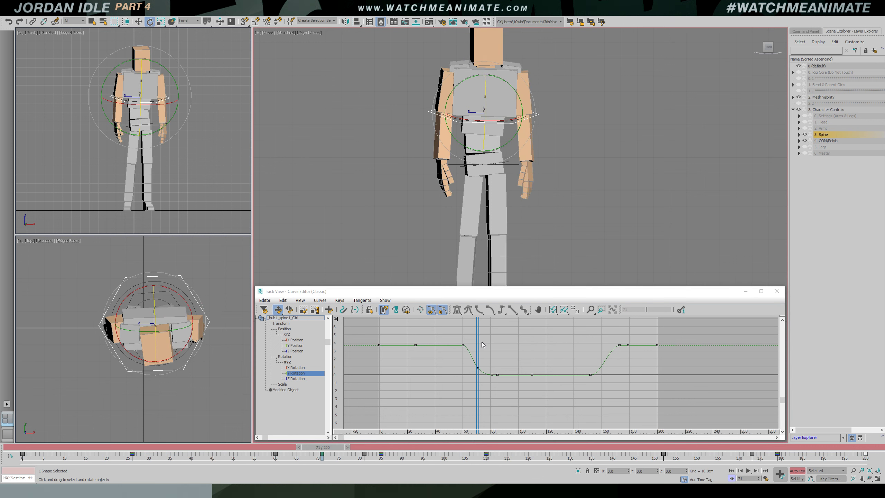
mouse_move(482, 339)
mouse_down()
mouse_move(472, 341)
mouse_move(504, 344)
mouse_move(473, 346)
mouse_move(481, 347)
mouse_up()
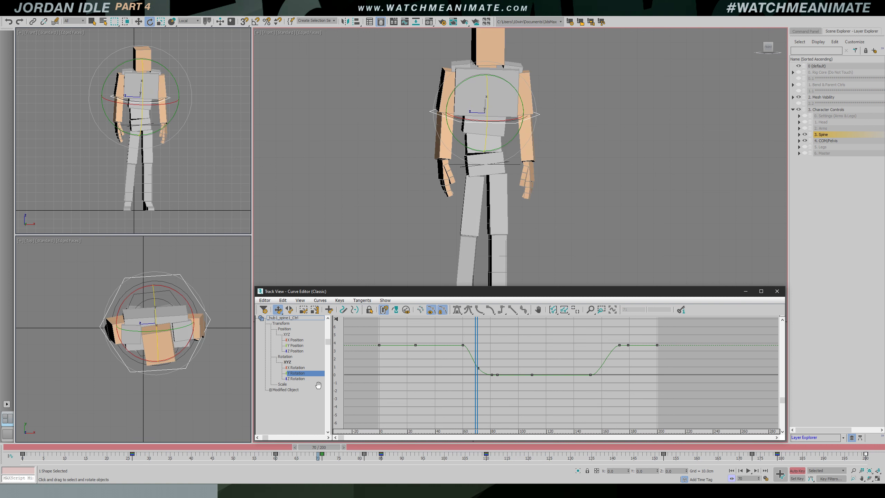
Display the spine's Z Rotation curve, try lowering its frame 71 key, and discard the trial rotation keys
click(296, 379)
ctrl+alt+middle_drag(515, 369, 468, 391)
drag(468, 390, 486, 398)
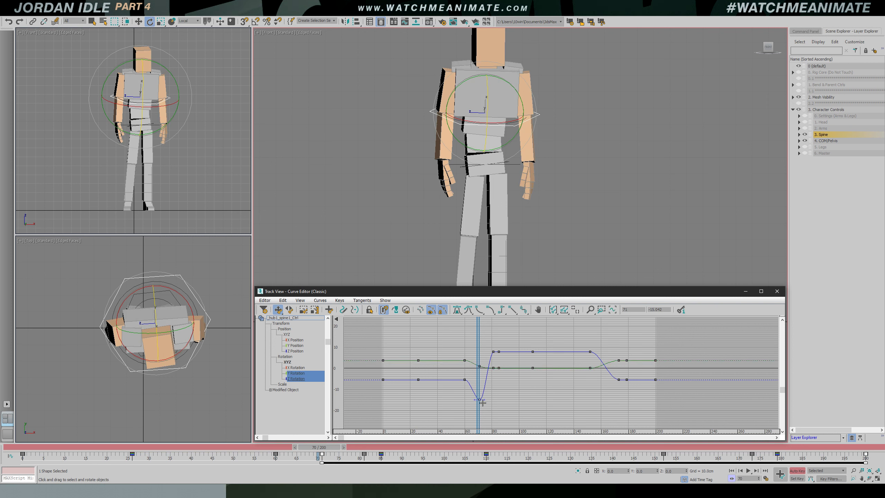
mouse_move(478, 383)
mouse_down()
mouse_move(469, 384)
mouse_move(503, 385)
mouse_move(469, 386)
mouse_up()
key(ctrl+z)
key(Delete)
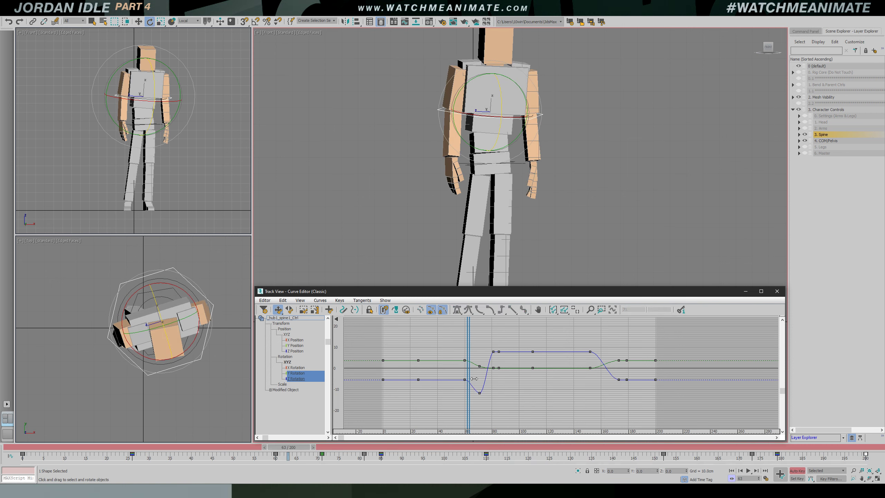
drag(475, 347, 473, 367)
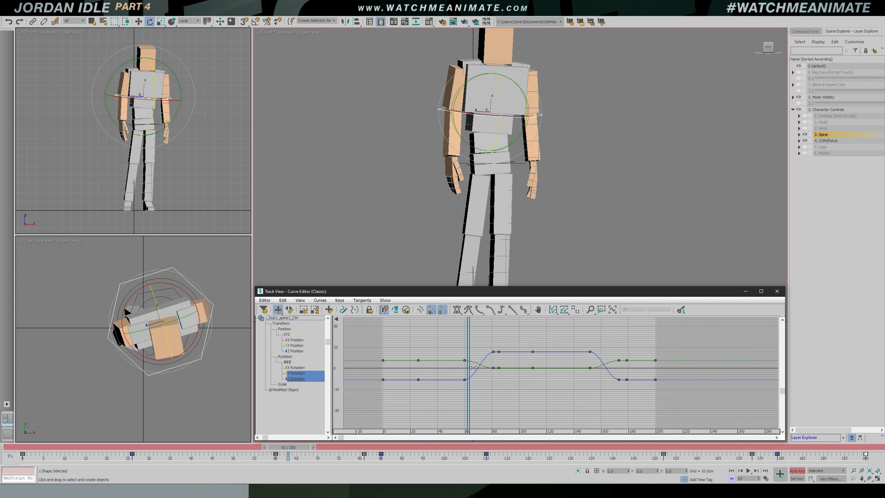
Turn off Auto Key and set the lower spine control's Euler axis order to YZX
click(801, 471)
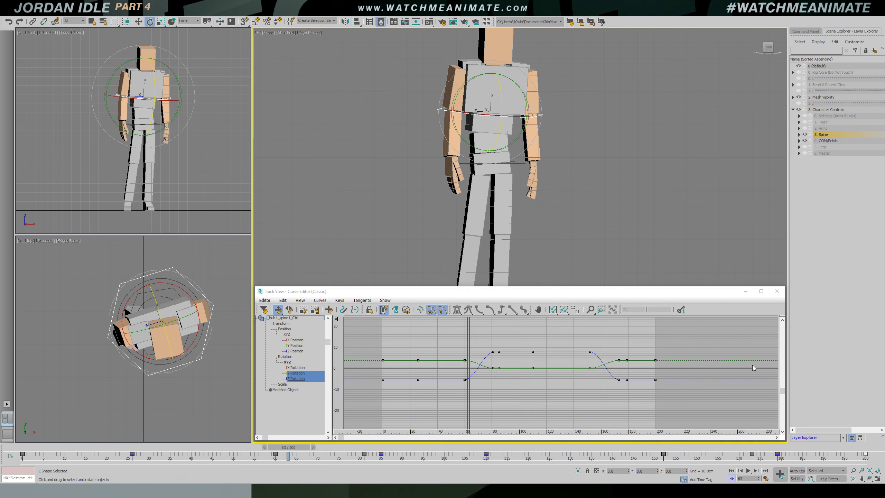
click(600, 203)
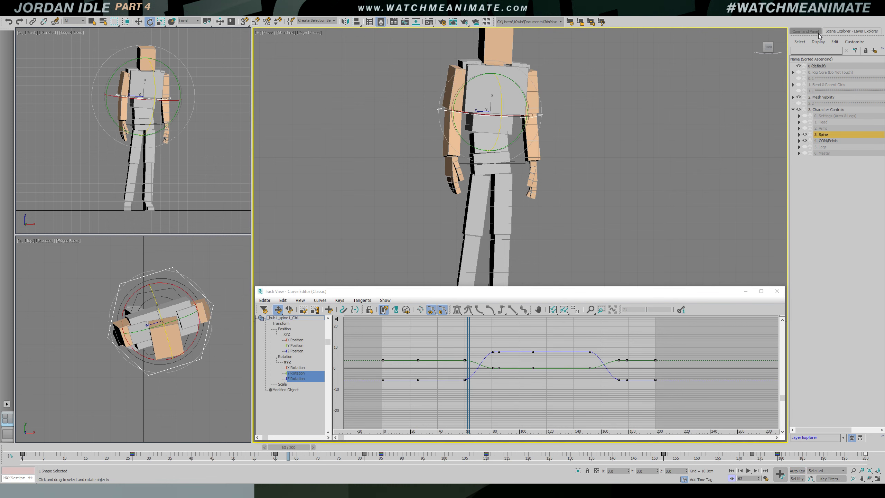
click(805, 31)
click(828, 43)
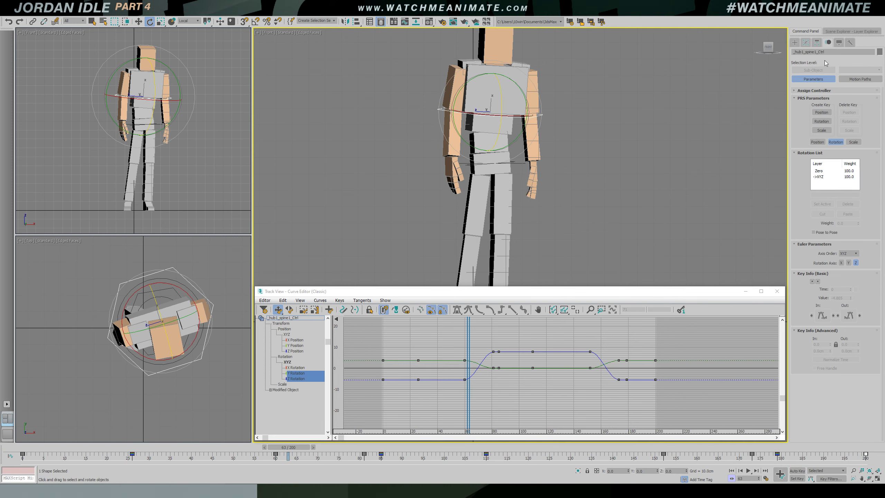
click(847, 254)
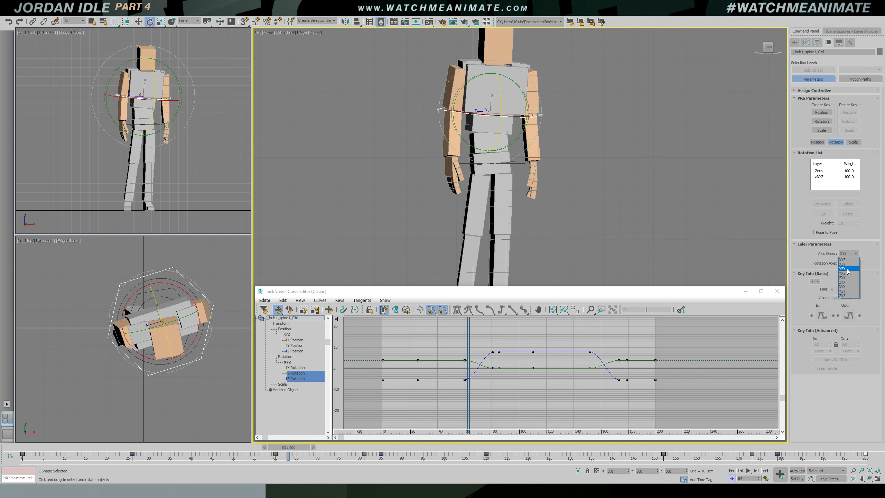
click(844, 268)
Play the animation and test-rotate the spine at frame 95 to check the new axis order
drag(283, 455, 146, 456)
key(slash)
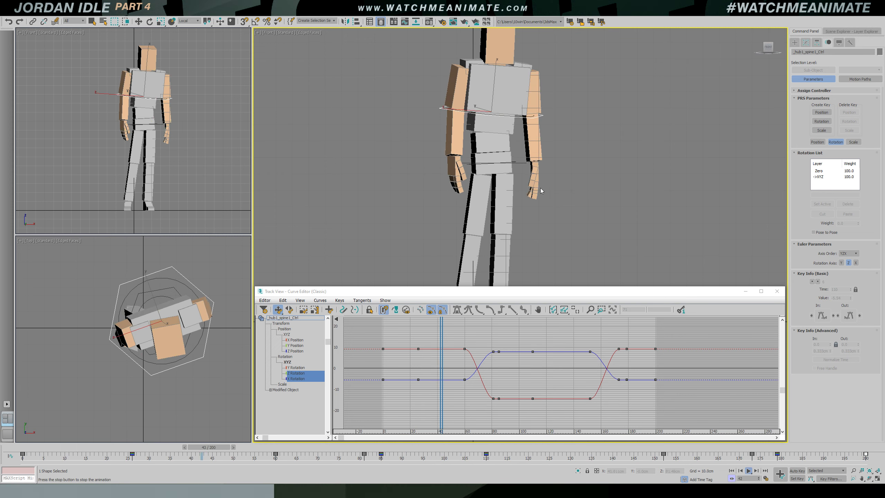
key(/)
key(e)
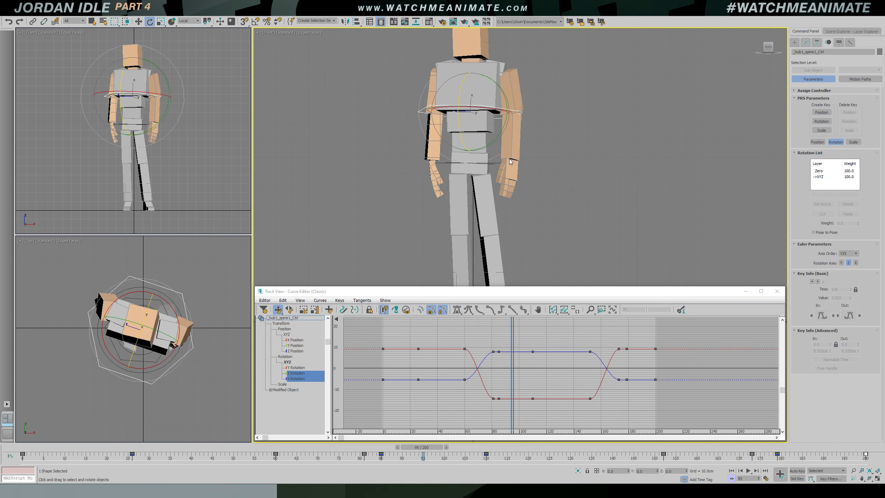
drag(495, 112, 472, 101)
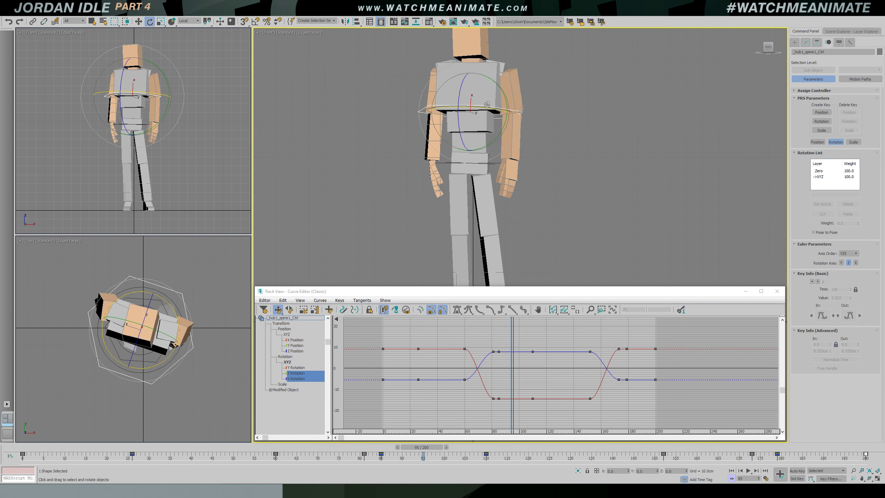
key(ctrl+z)
key(ctrl+y)
Turn Auto Key on, tilt the lower spine about its Y axis at frame 70, and display the Y Rotation curve
click(795, 470)
drag(136, 455, 317, 457)
key(e)
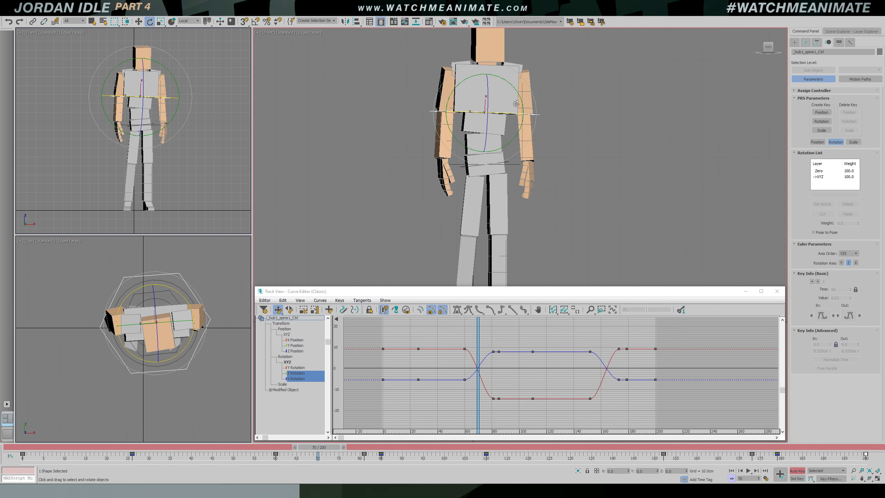
click(304, 374)
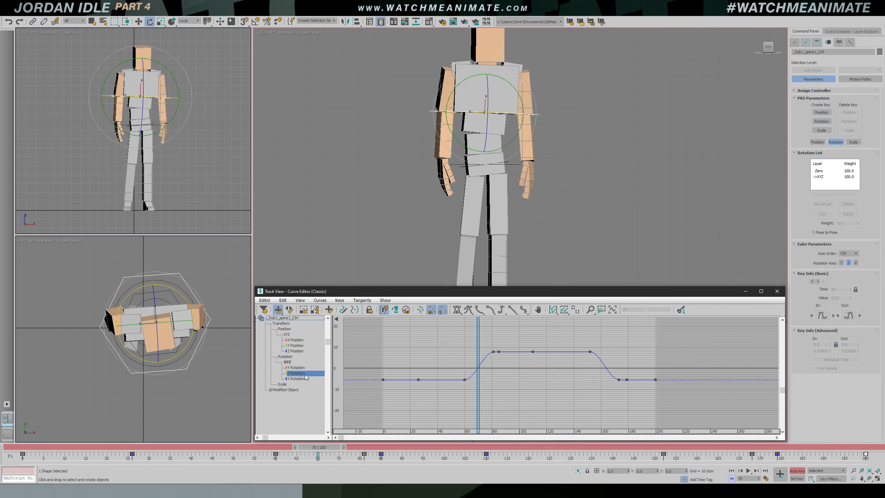
drag(525, 100, 524, 103)
click(298, 368)
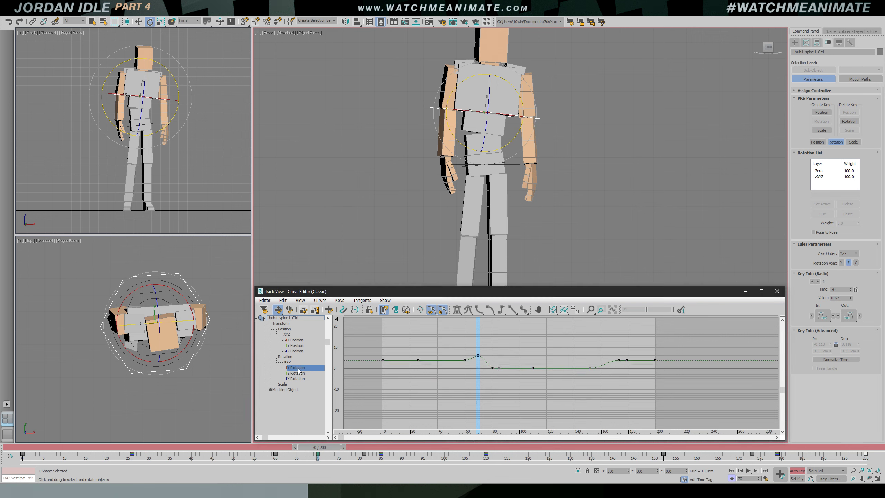
Display all three spine rotation curves and tilt the spine about 1.76° further around Y at frame 70
mouse_move(478, 334)
mouse_down()
mouse_move(470, 335)
mouse_move(492, 336)
mouse_move(480, 340)
mouse_up()
click(478, 355)
ctrl+alt+middle_drag(514, 361, 523, 339)
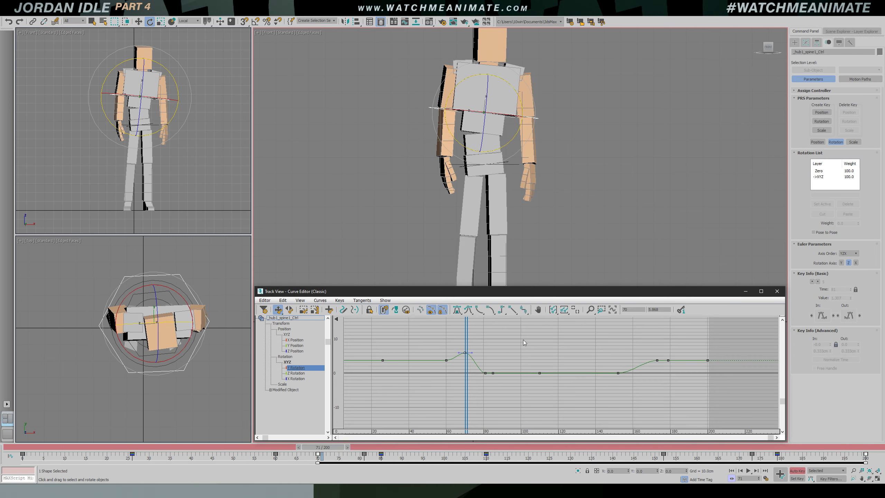
shift+click(300, 378)
mouse_move(478, 336)
mouse_down()
mouse_move(444, 337)
mouse_move(491, 339)
mouse_move(465, 340)
mouse_up()
drag(525, 103, 525, 105)
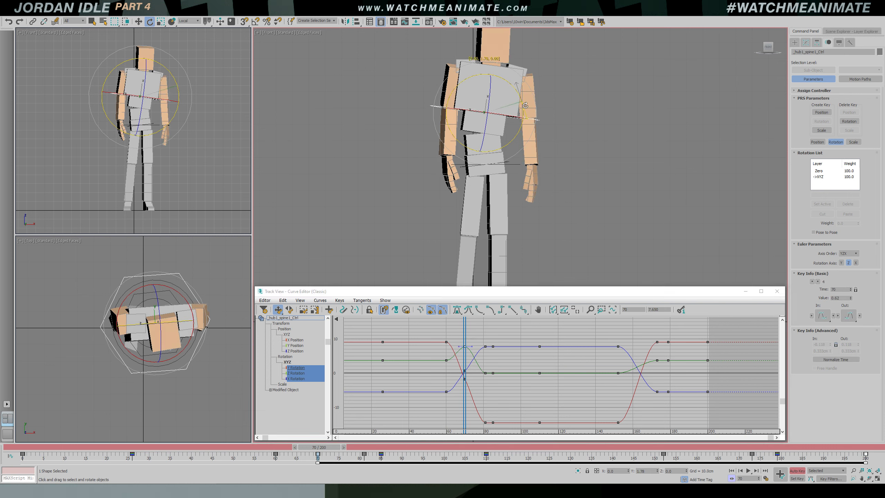
Display only the spine's Y Rotation curve and delete its key at frame 85
drag(324, 450, 364, 457)
key(e)
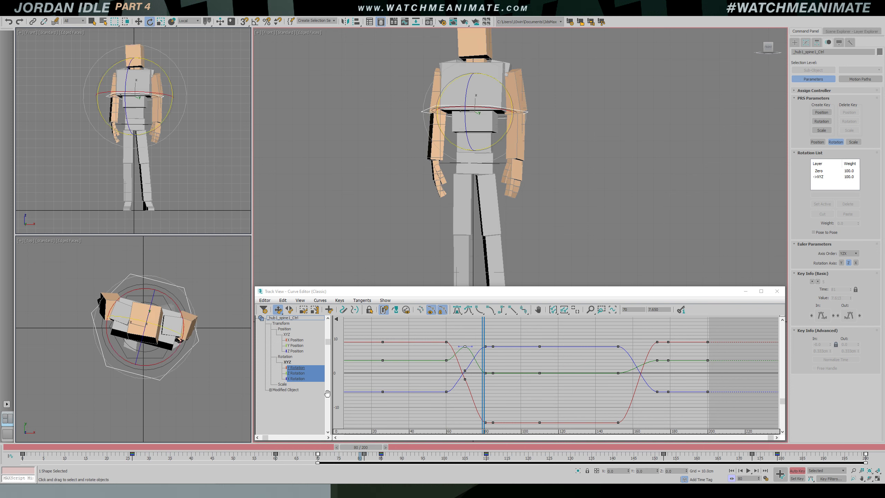
click(296, 373)
click(296, 367)
scroll(499, 366, up, 4)
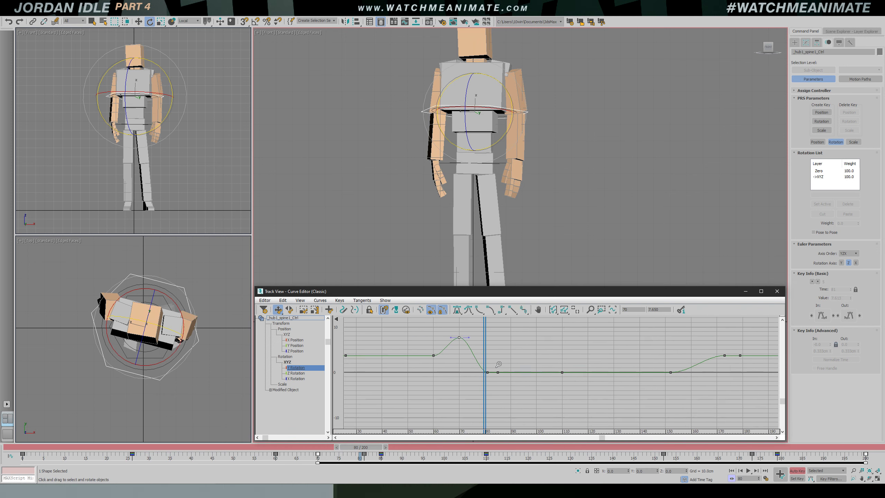
key(Delete)
Set the Y Rotation hold keys at frames 98 and 112, letting the curve flow smoothly through frame 81, and play the result
click(488, 372)
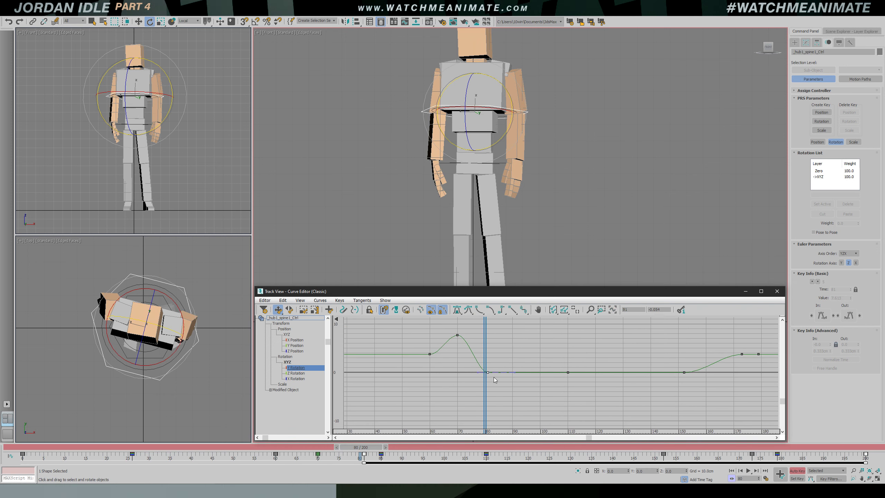
drag(487, 348, 543, 361)
drag(563, 362, 535, 376)
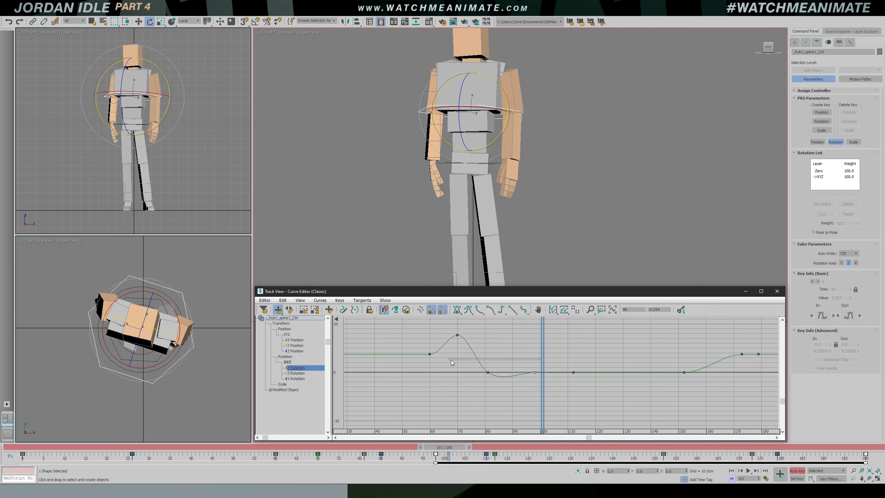
key(/)
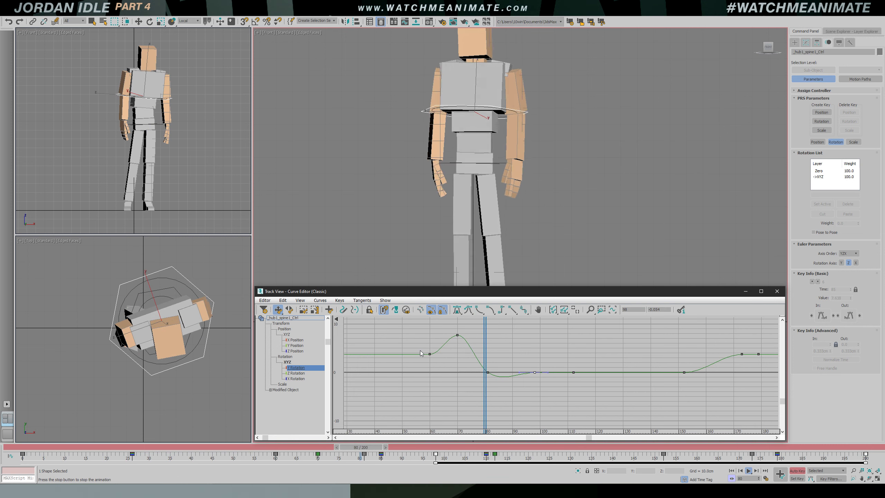
key(/)
Lower the Y Rotation keys at frames 98, 112 and 152 to one level slightly below zero and play the animation
drag(572, 334, 522, 345)
drag(476, 355, 577, 386)
drag(529, 349, 499, 352)
drag(507, 386, 500, 399)
drag(502, 363, 679, 374)
shift+drag(573, 387, 685, 389)
click(690, 355)
key(/)
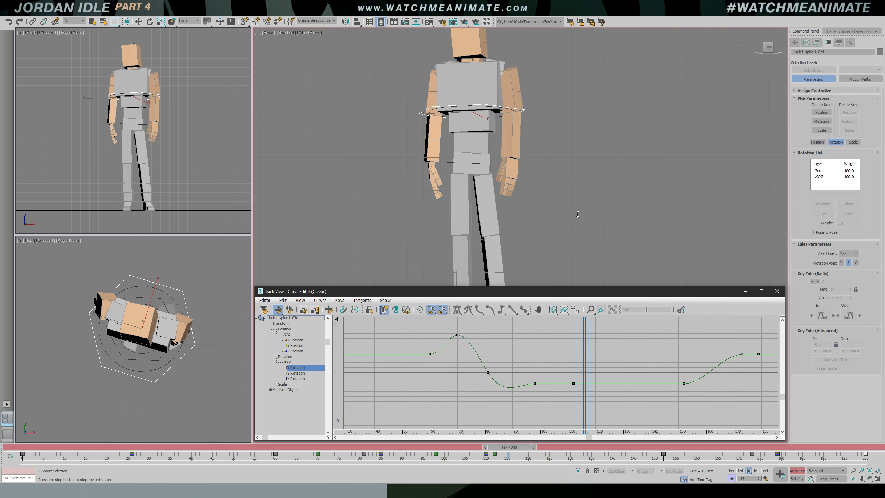
Rotate the spine at frame 161 so its Y Rotation curve dips to about -3.6, and smooth that key's tangent
scroll(537, 182, down, 2)
middle_drag(676, 370, 536, 373)
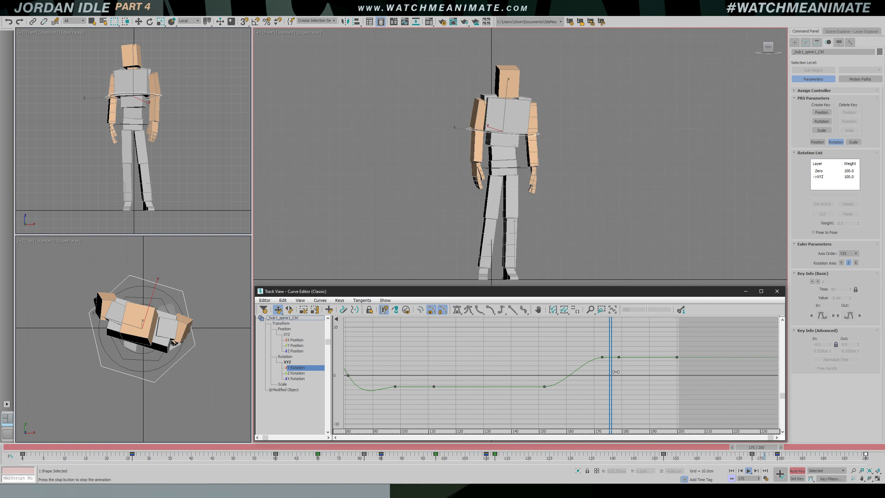
key(/)
drag(658, 341, 572, 367)
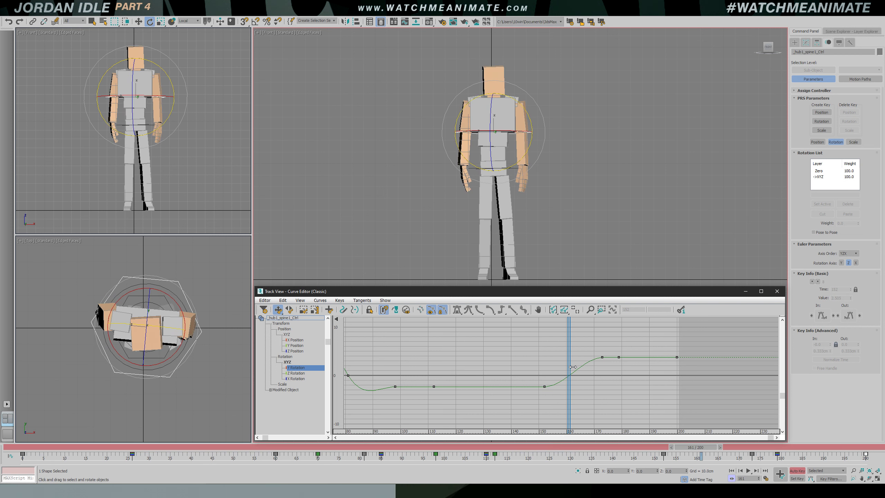
drag(533, 123, 533, 121)
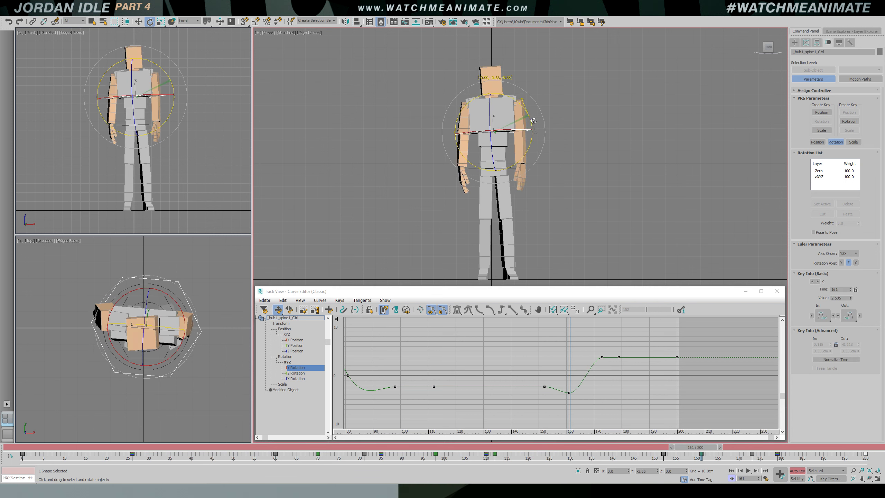
click(566, 394)
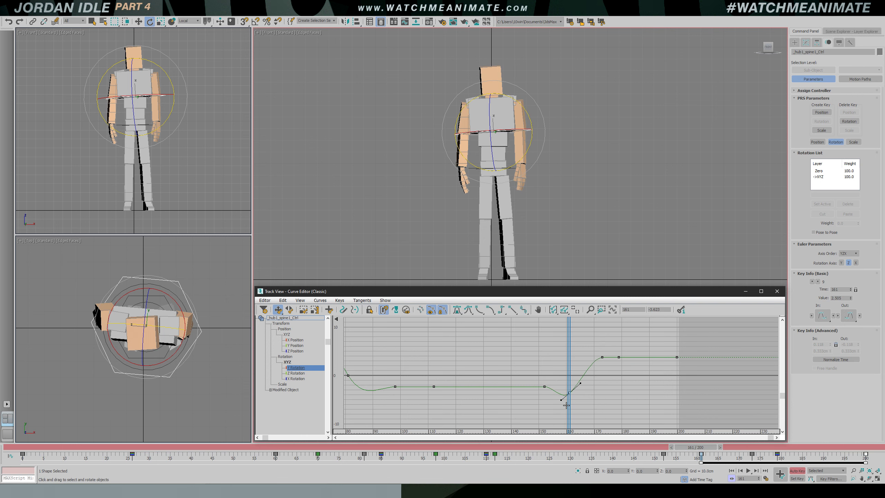
Raise the Y Rotation key at frame 173 into an overshoot, shift the following hold key to frame 181, and play the result
drag(571, 375, 610, 378)
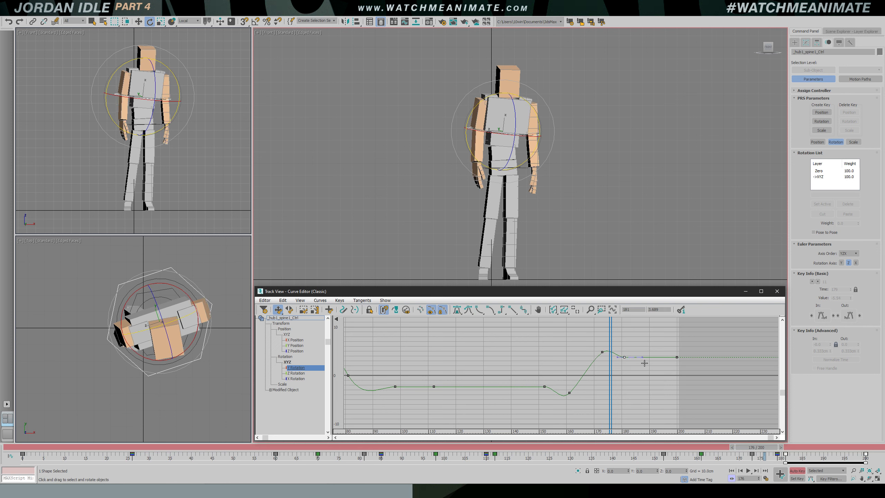
key(slash)
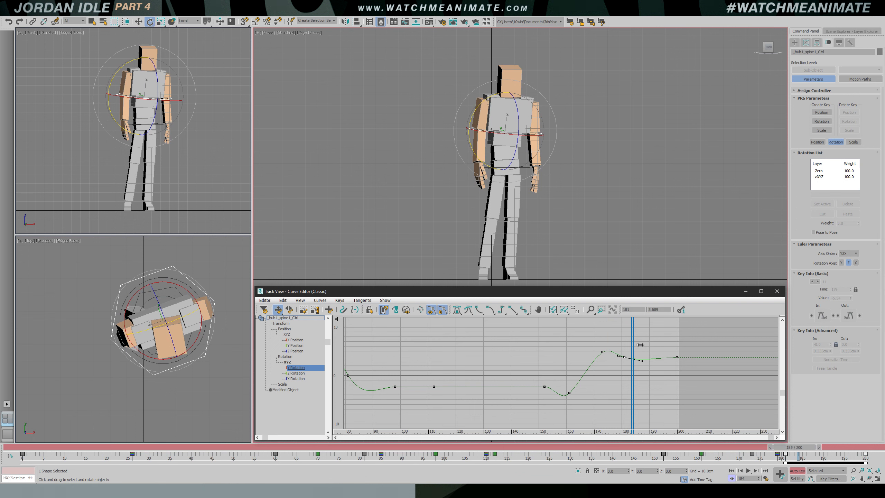
key(slash)
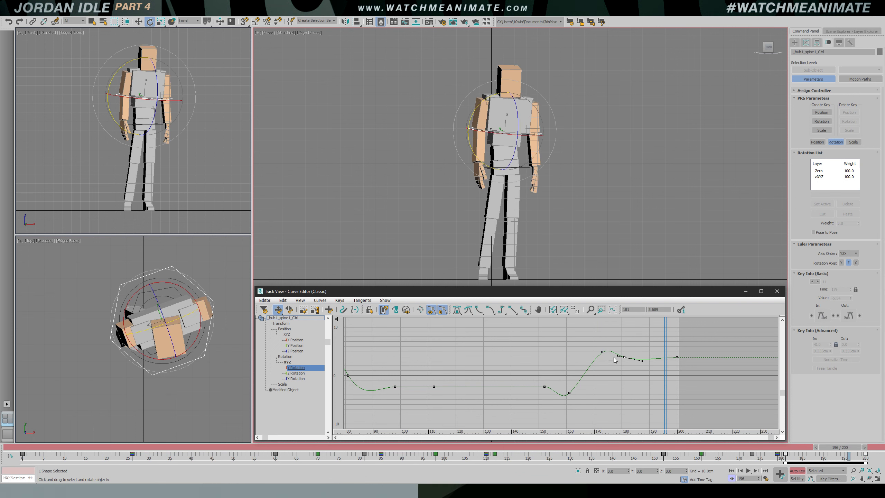
key(ctrl+z)
key(slash)
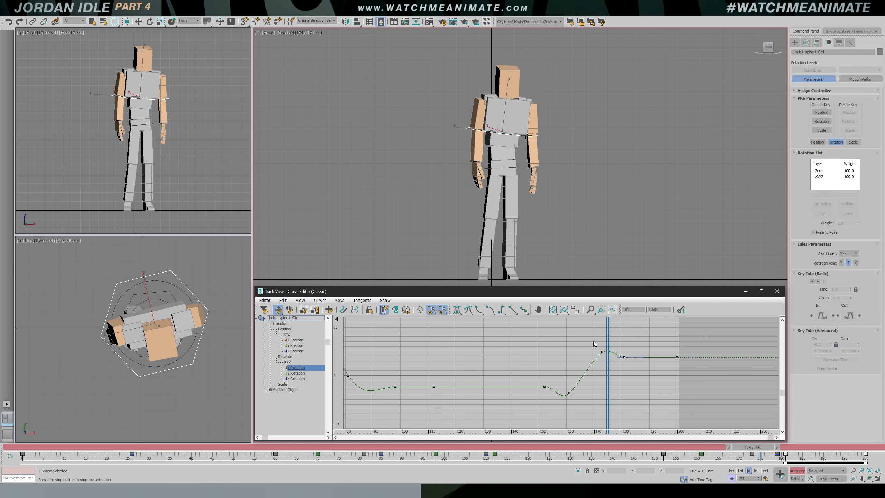
key(slash)
Lower the Y Rotation key at frame 173 to the hold level of about 3.7, smooth frame 181, and add a hold key at frame 195
click(603, 352)
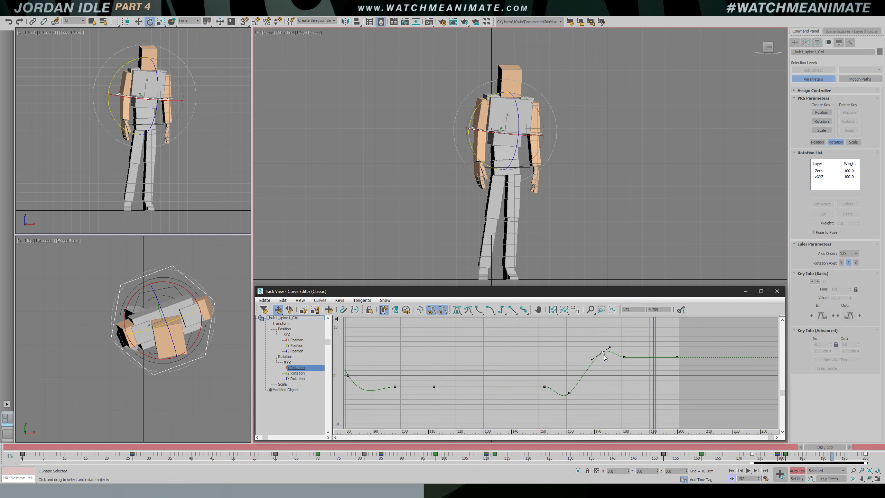
drag(644, 341, 554, 358)
key(slash)
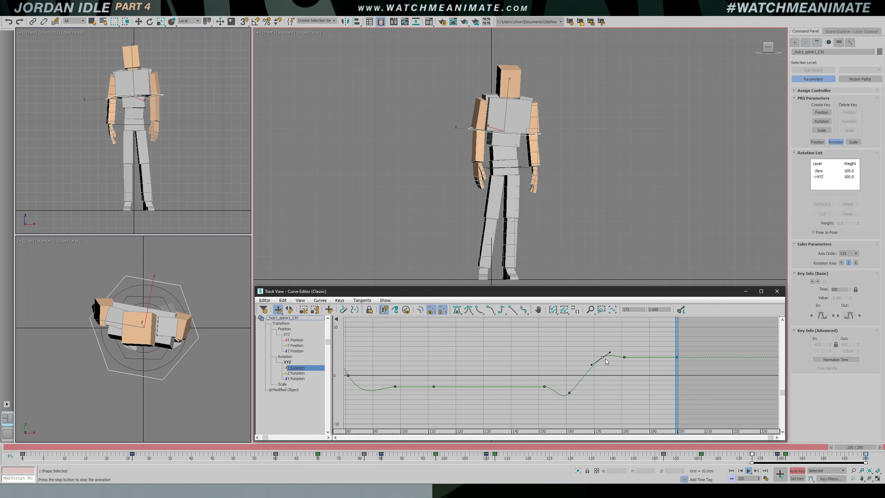
key(slash)
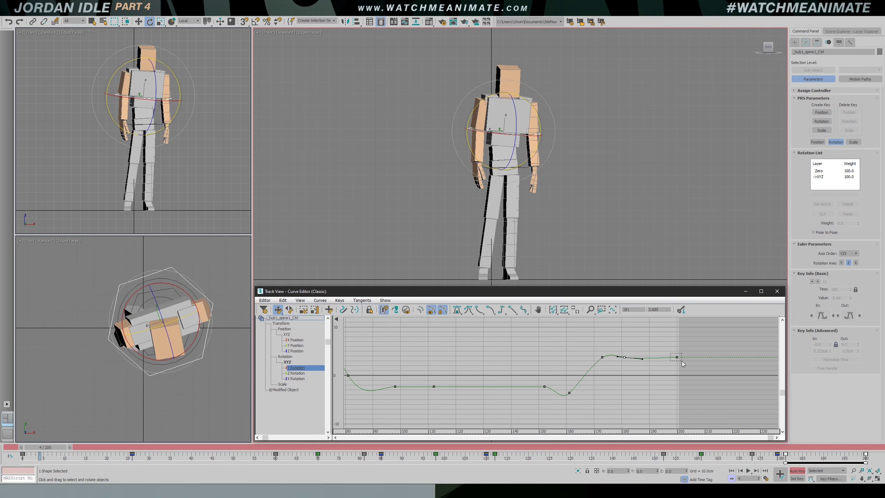
Play the animation and examine the spine's motion from the front and from the side
key(slash)
middle_drag(472, 350, 507, 362)
scroll(507, 362, down, 1)
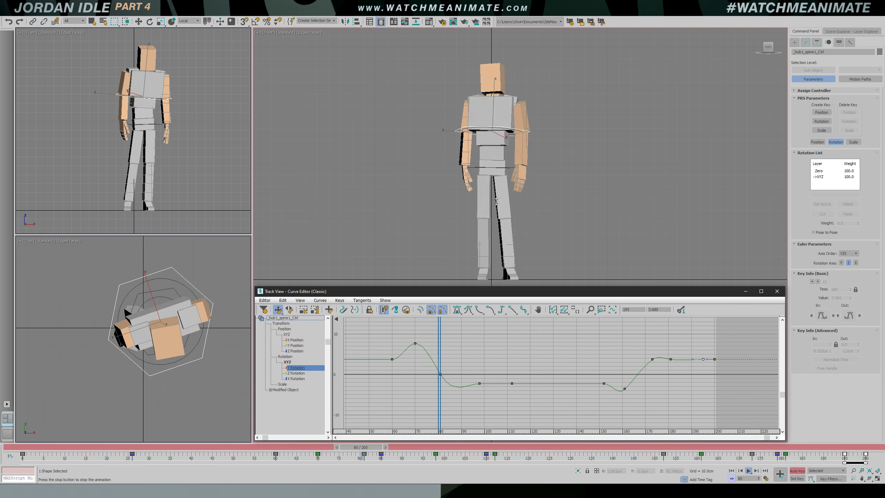
scroll(505, 150, up, 3)
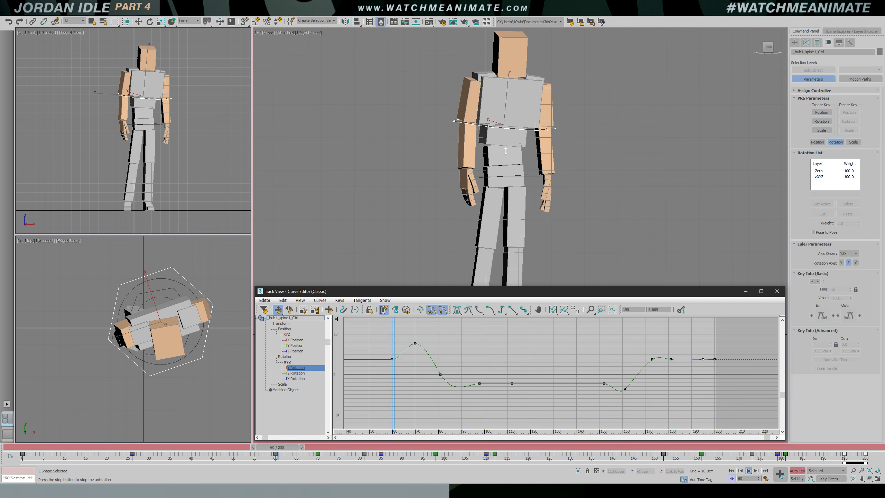
scroll(506, 153, down, 2)
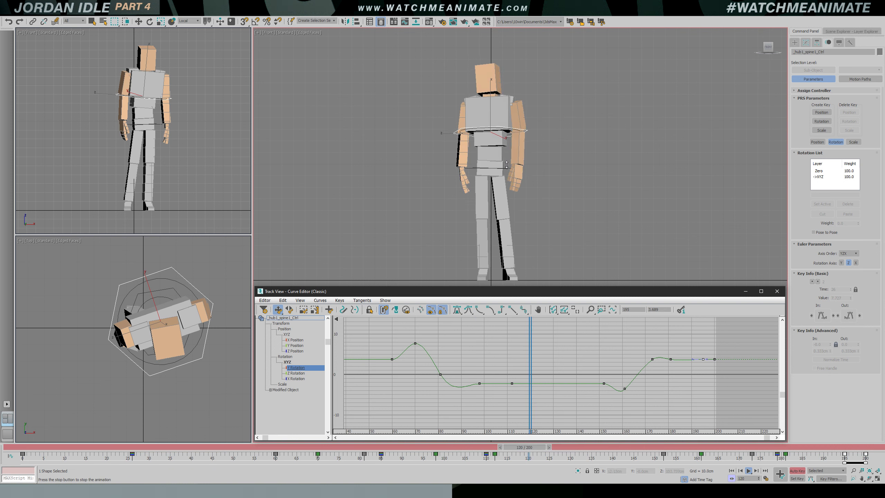
key(r)
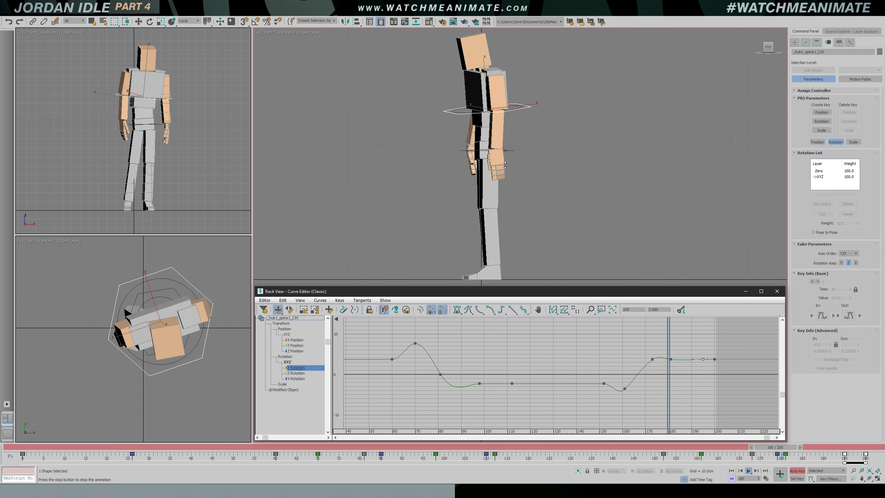
key(f)
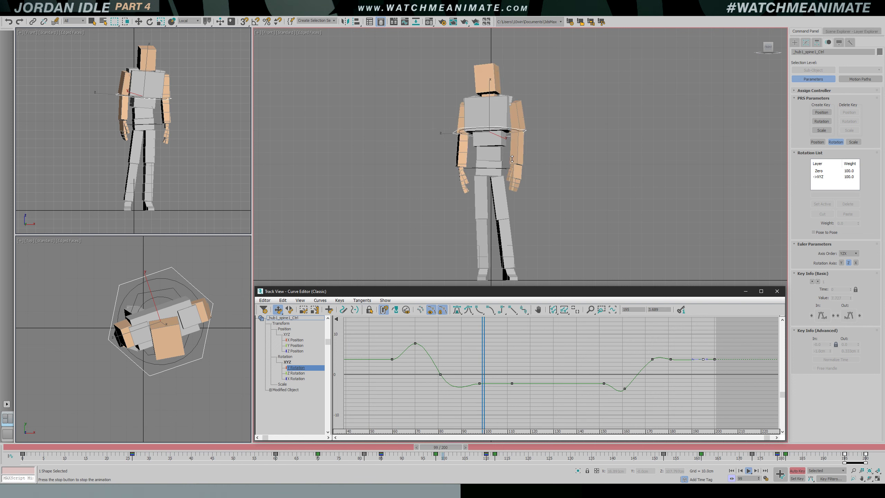
Raise the spine's Y Rotation key at frame 81 slightly above zero
drag(535, 327, 445, 368)
click(441, 375)
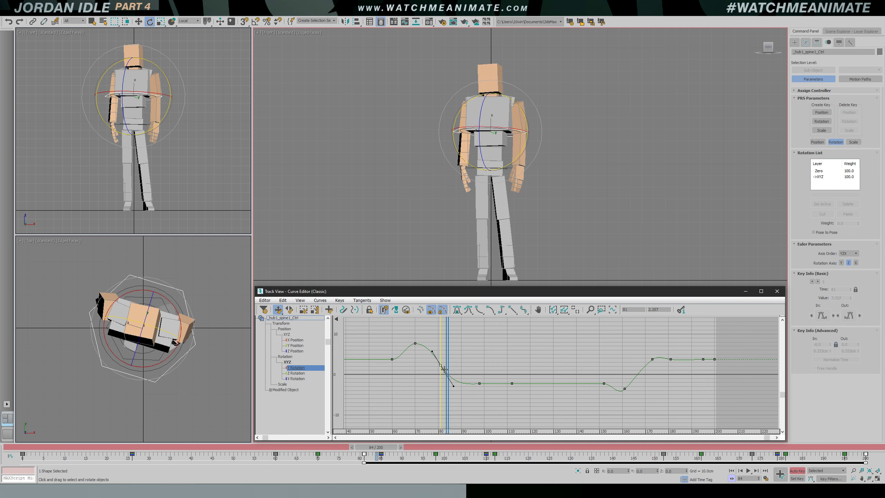
drag(449, 333, 404, 333)
Shift the Y Rotation key at frame 60 to frame 53 for a longer ease into the peak, and play the result
click(392, 359)
key(ctrl+a)
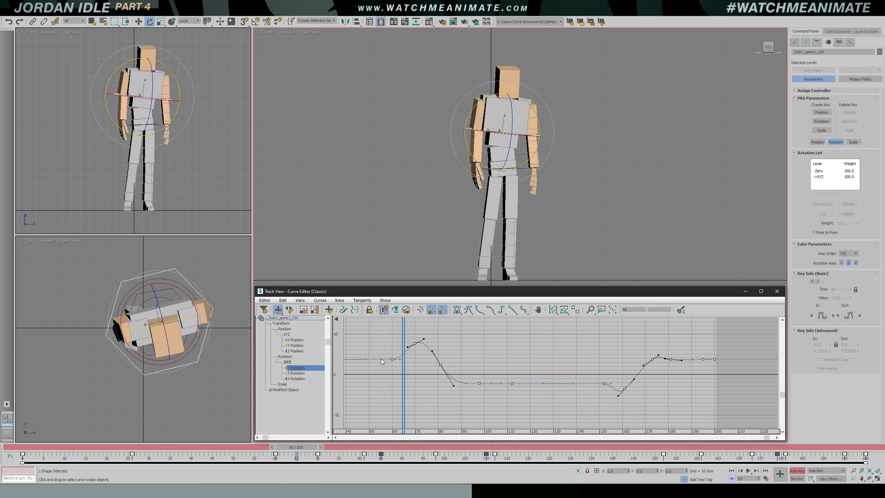
click(392, 360)
drag(392, 359, 434, 337)
key(slash)
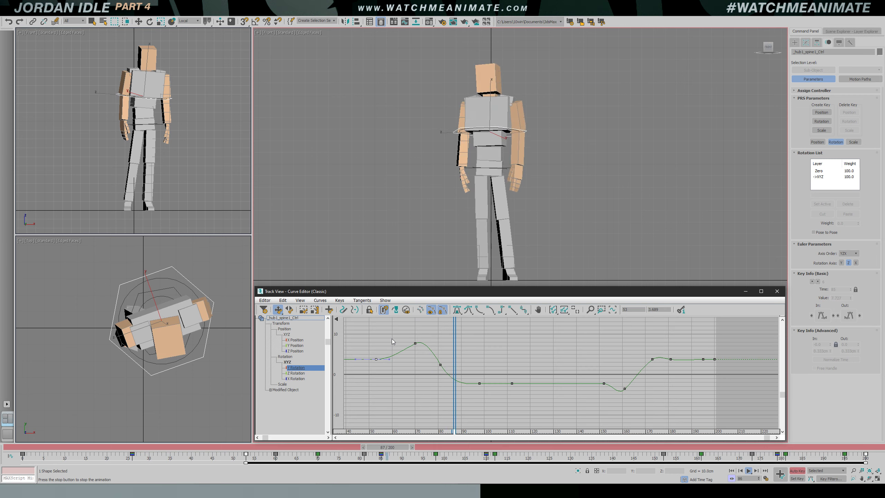
key(slash)
Try shifting the Y Rotation key ahead of the frame 70 peak to frame 55
drag(503, 337, 416, 347)
mouse_move(415, 344)
mouse_down()
mouse_move(419, 391)
mouse_move(418, 349)
mouse_up()
key(ctrl+z)
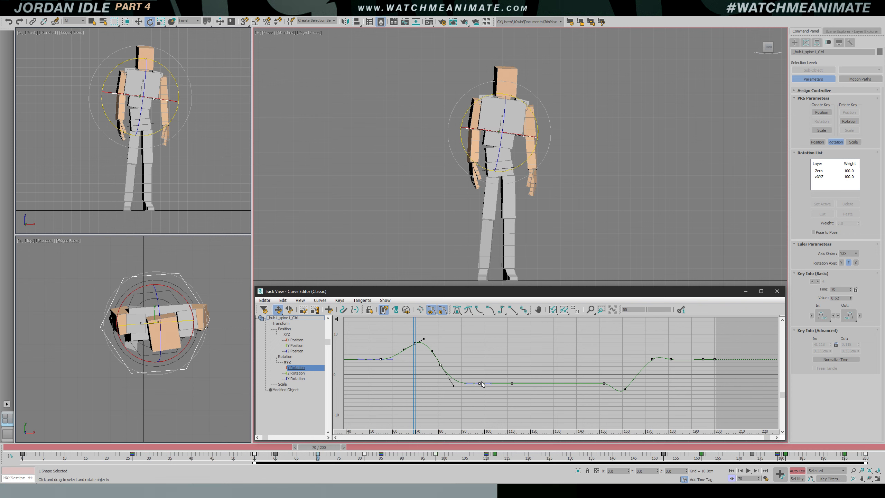
drag(483, 386, 464, 383)
mouse_move(420, 331)
mouse_down()
mouse_move(374, 334)
mouse_move(445, 336)
mouse_move(361, 339)
mouse_move(432, 336)
mouse_up()
key(/)
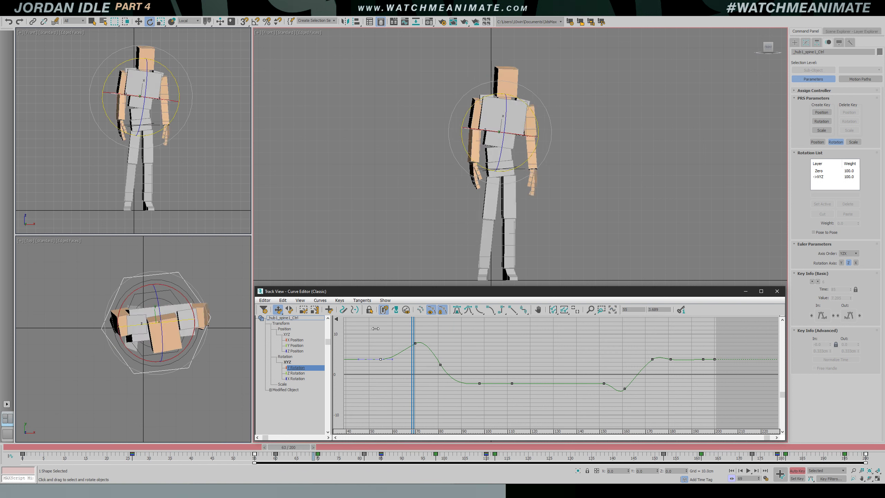
Shift the Y Rotation keys from frame 53 through frame 112 four frames later and play the animation
key(e)
click(388, 349)
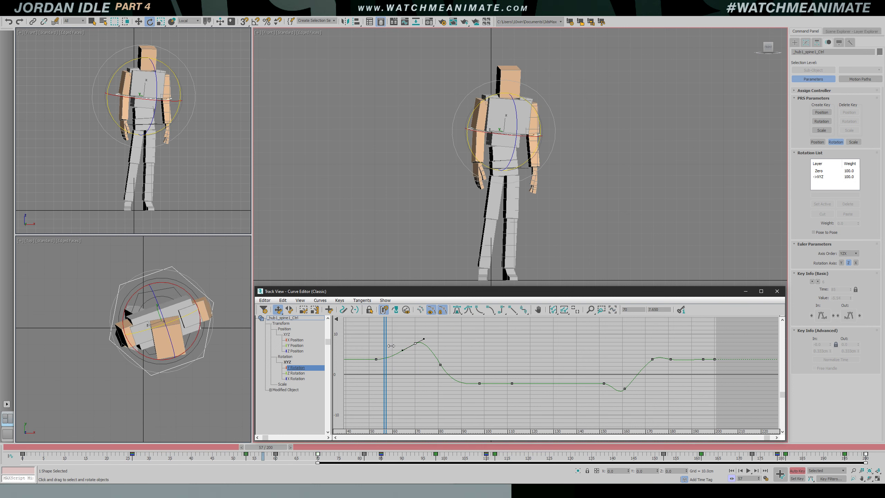
drag(390, 345, 410, 344)
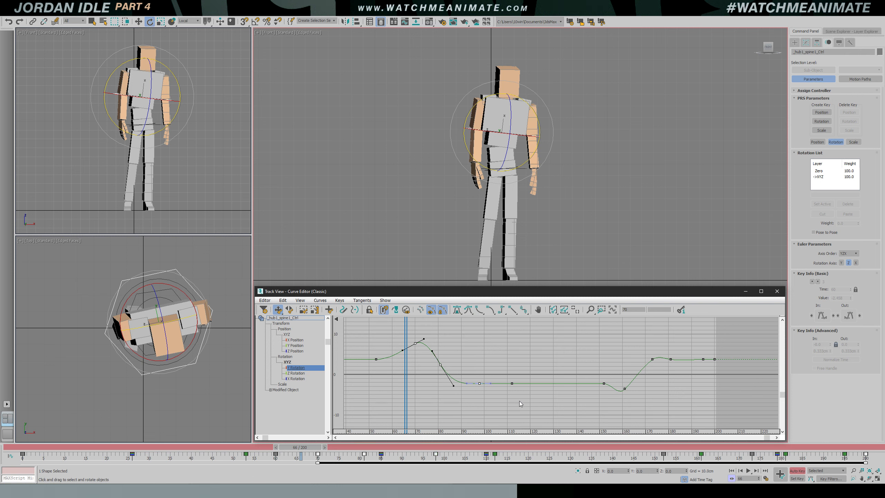
drag(515, 387, 524, 387)
key(/)
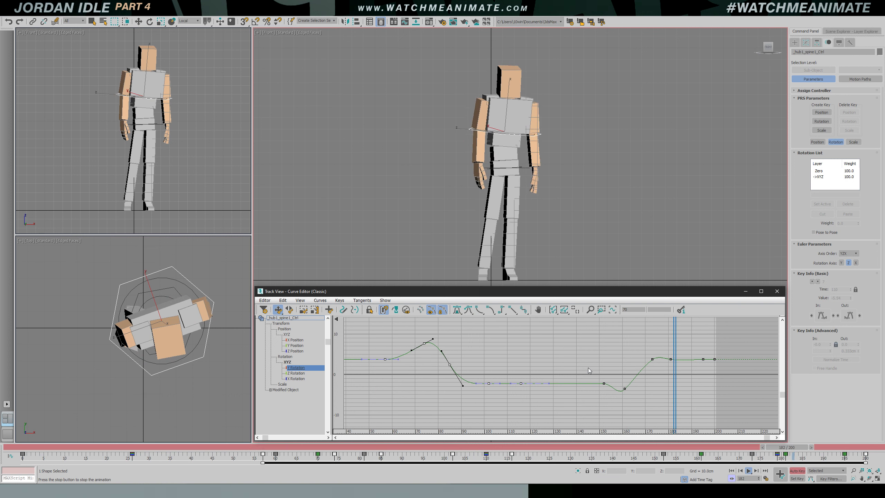
key(/)
Leave one Y Rotation hold key at frame 184 before the last key, shift the dip key to frame 163, and play the result
mouse_move(667, 350)
mouse_down()
mouse_move(686, 367)
mouse_move(678, 374)
mouse_move(678, 361)
mouse_up()
drag(647, 353, 659, 364)
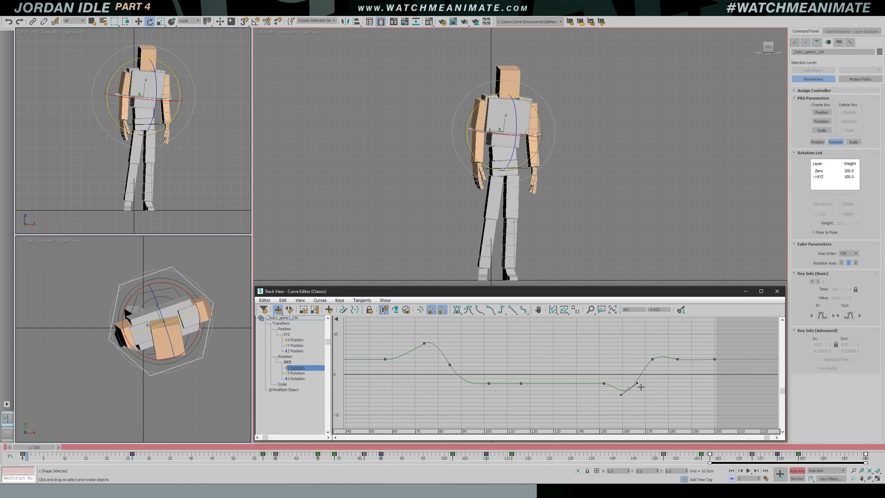
mouse_move(675, 447)
mouse_down()
mouse_move(778, 457)
mouse_move(687, 457)
mouse_up()
key(slash)
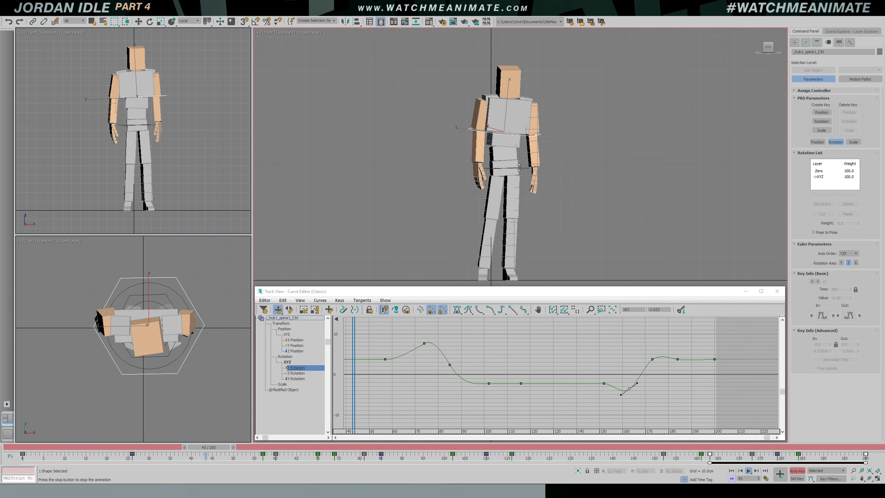
key(/)
Display only the spine's Z Rotation curve and go to the key at frame 70
key(e)
click(296, 378)
click(301, 373)
middle_drag(449, 366, 479, 358)
drag(469, 357, 525, 320)
Try lowering the Z Rotation key at frame 70 to about -12.9 and check the lean in the side view
click(513, 373)
drag(521, 350, 515, 433)
click(513, 374)
key(r)
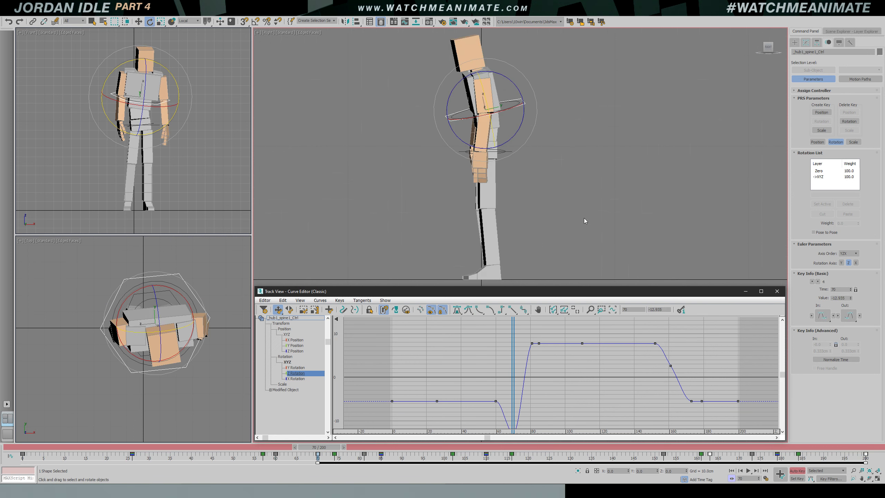
ctrl+alt+middle_drag(530, 374, 564, 417)
mouse_move(501, 364)
mouse_down()
mouse_move(485, 362)
mouse_move(545, 364)
mouse_move(496, 364)
mouse_up()
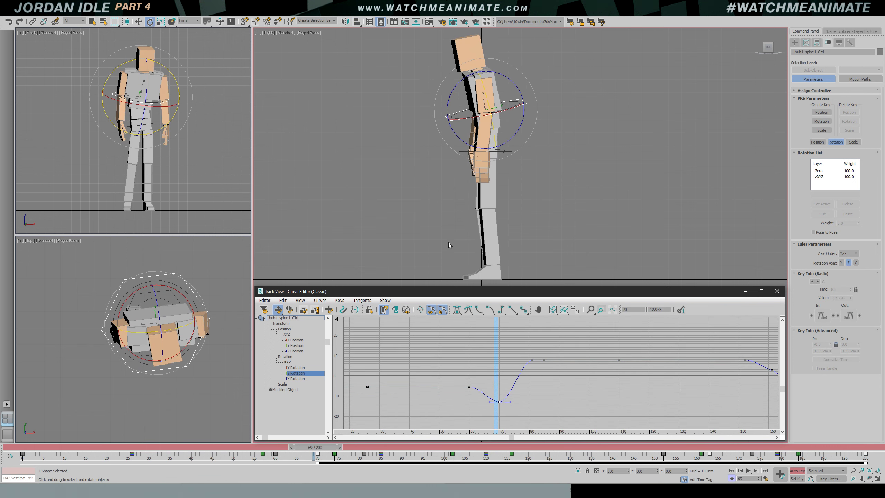
Raise the Z Rotation key at frame 70 to just above zero and check the smoothed transition from the front
drag(504, 404, 496, 352)
key(f)
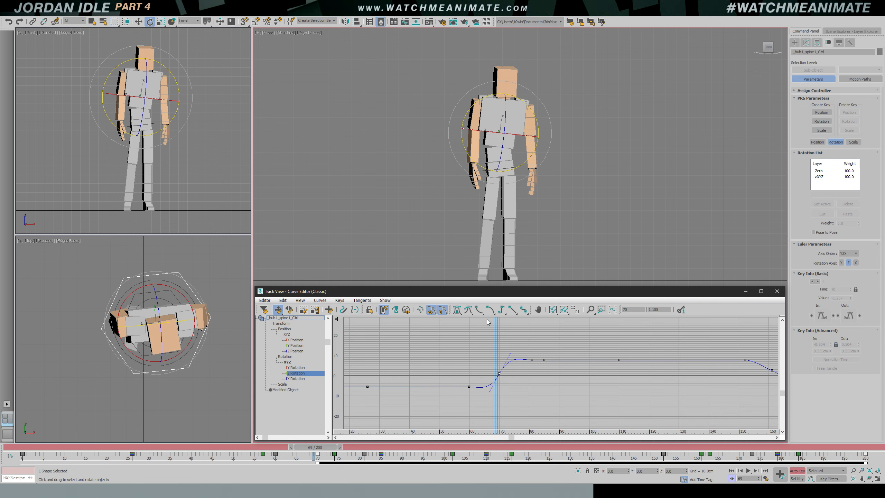
click(468, 310)
mouse_move(495, 351)
mouse_down()
mouse_move(464, 348)
mouse_move(501, 346)
mouse_up()
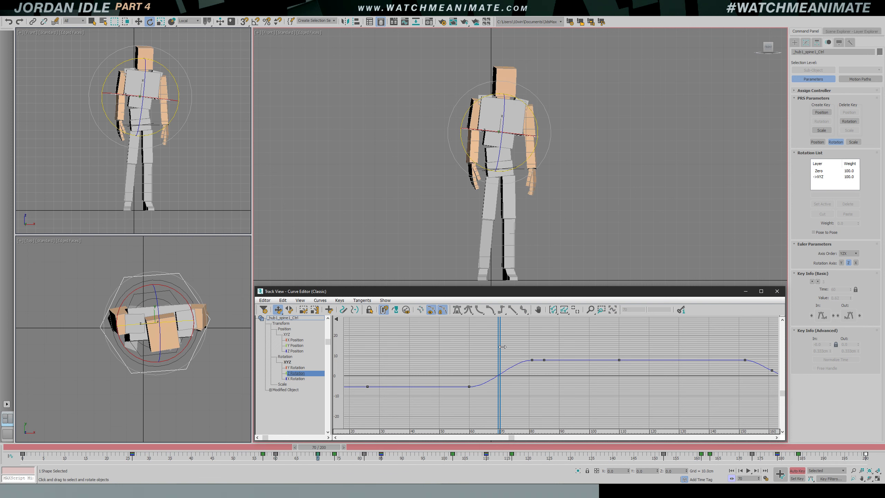
Try raising the Z Rotation key at frame 70 to about 7.8, level with the following hold keys, and play the result
drag(506, 115, 506, 118)
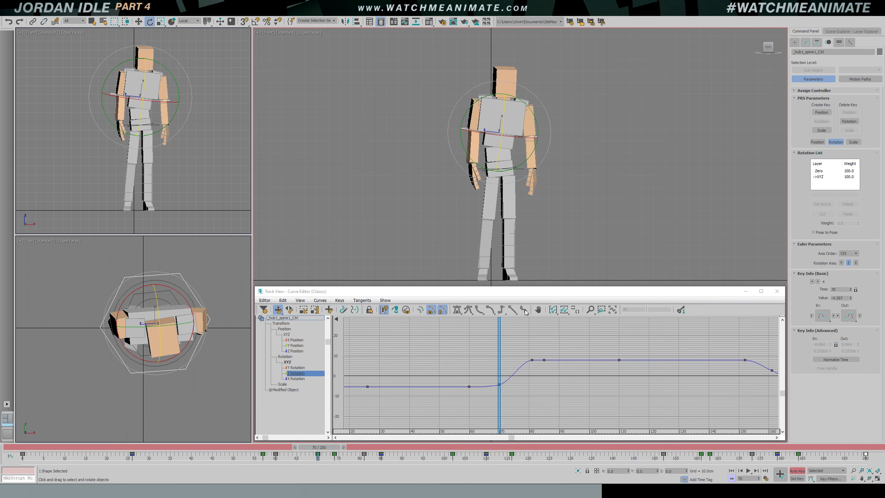
drag(503, 337, 547, 347)
click(499, 374)
key(/)
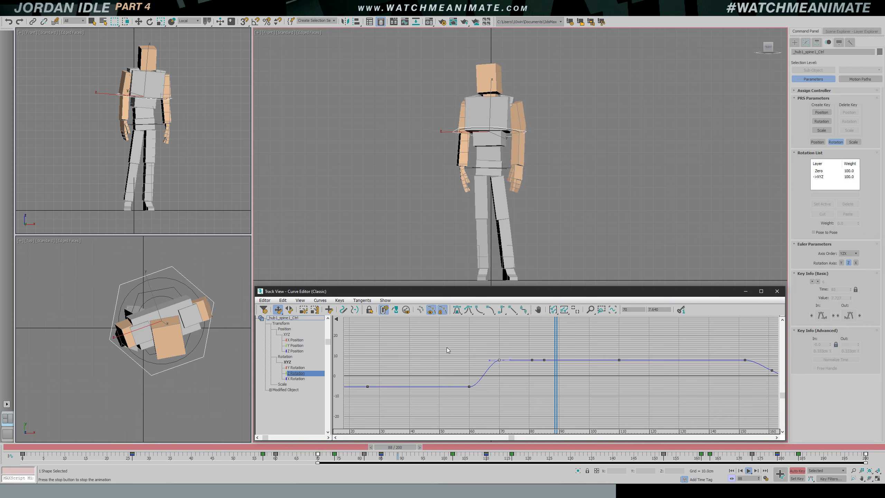
key(/)
Review the motion in the front and top views, delete the Z Rotation key at frame 70, and play the animation
drag(624, 341, 436, 348)
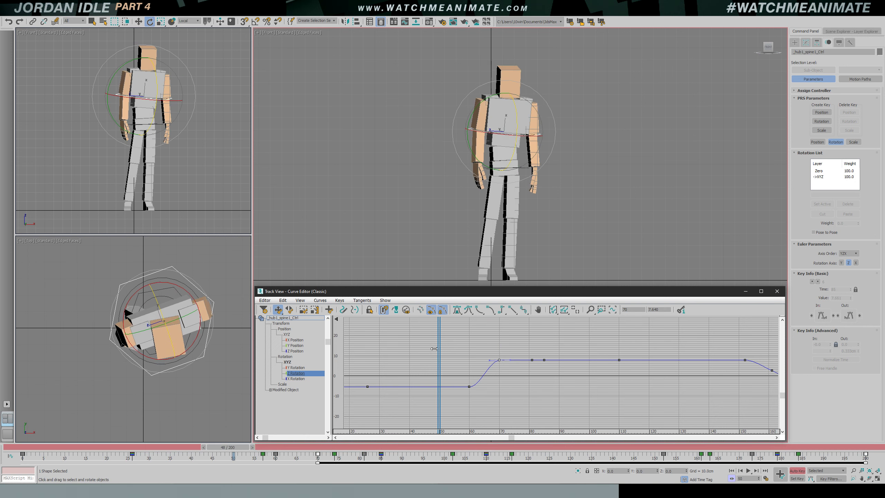
key(/)
right_click(196, 280)
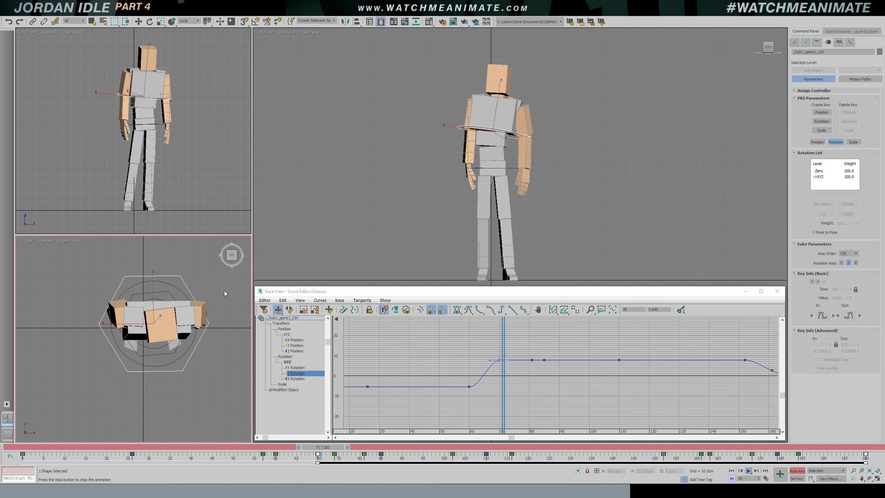
drag(290, 447, 309, 447)
key(slash)
click(565, 341)
key(/)
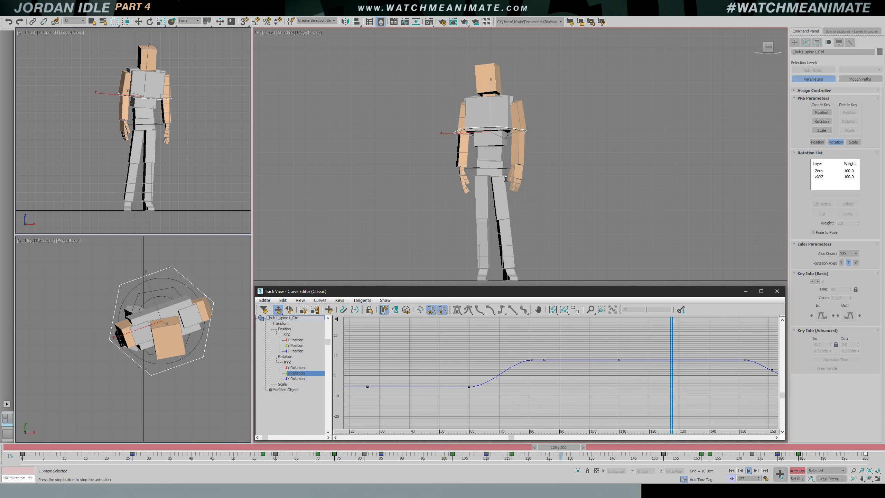
Review the motion in the side and top views, and display the spine's X Rotation curve with the front view active
key(r)
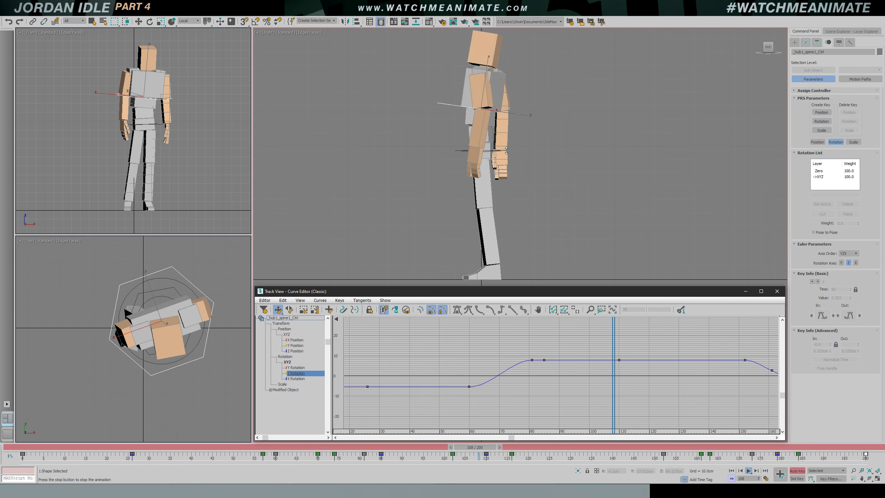
key(t)
scroll(524, 177, down, 4)
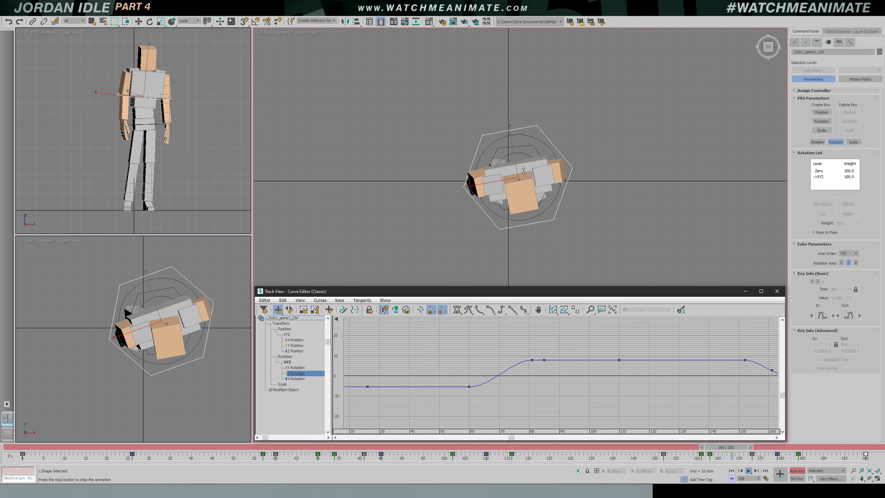
scroll(524, 170, up, 4)
key(slash)
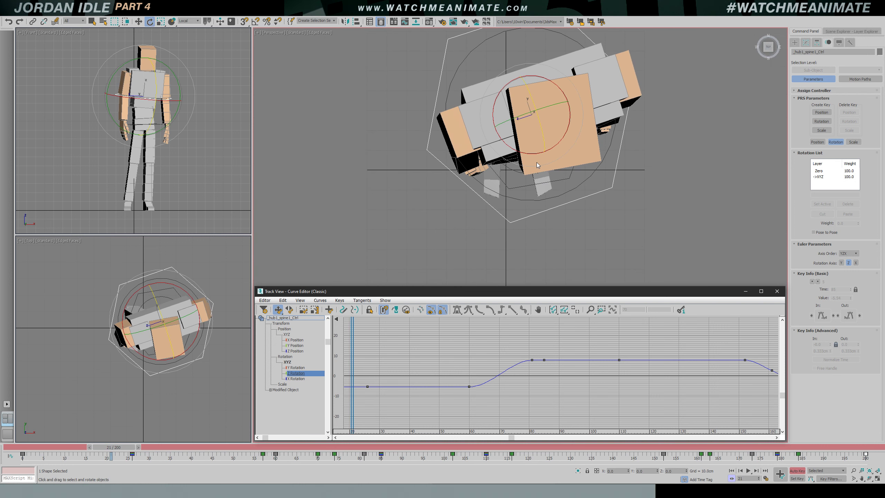
key(f)
click(301, 368)
click(304, 378)
Raise the X Rotation key at frame 70 to about 6 and move the frame 85 key to frame 94
ctrl+alt+middle_drag(532, 362, 517, 355)
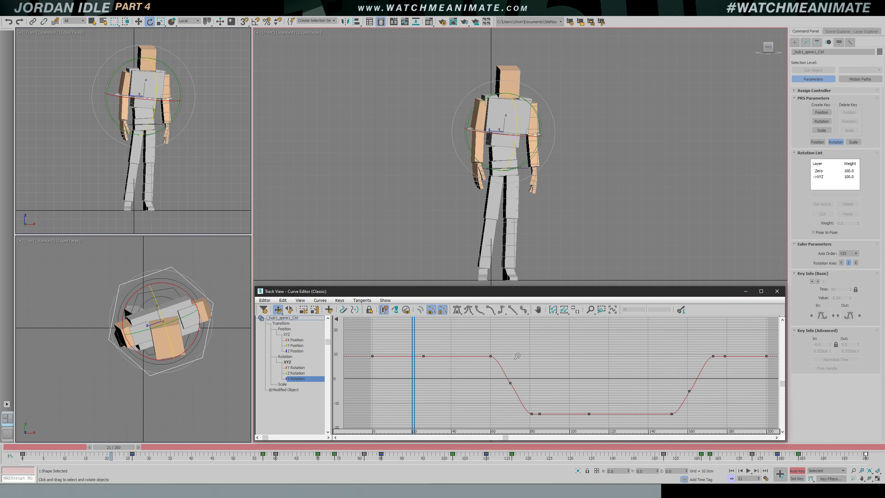
middle_drag(457, 345, 421, 341)
drag(380, 335, 472, 343)
click(474, 378)
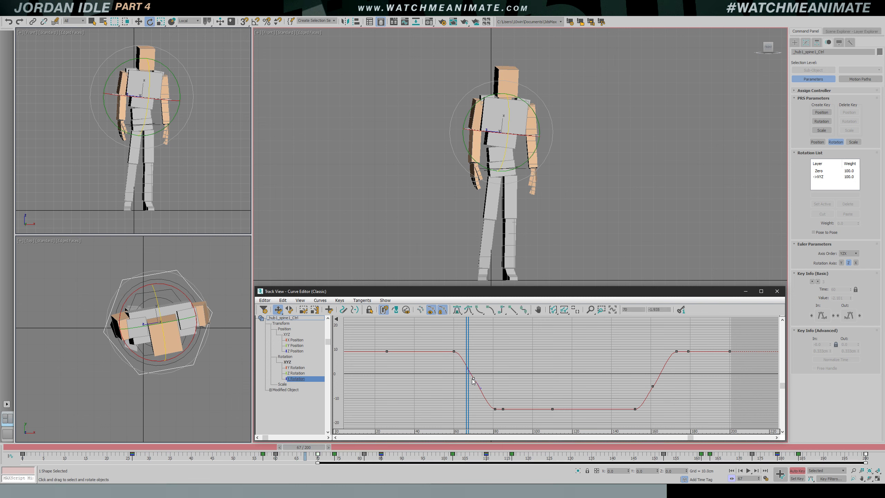
drag(475, 392, 515, 352)
scroll(531, 376, up, 3)
scroll(520, 371, up, 1)
Tilt the tangents of the X Rotation key at frame 81 to overshoot, slope the frame 94 and 110 tangents to settle, and play
drag(478, 389, 486, 407)
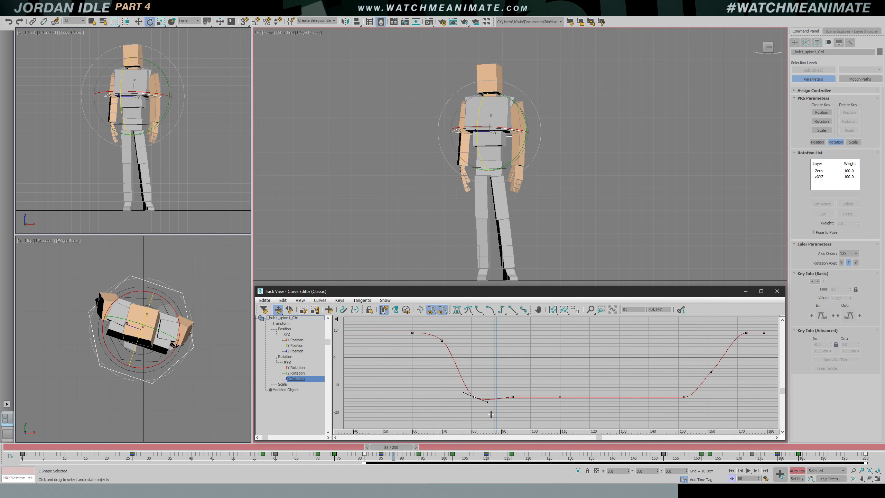
drag(487, 402, 513, 395)
click(513, 397)
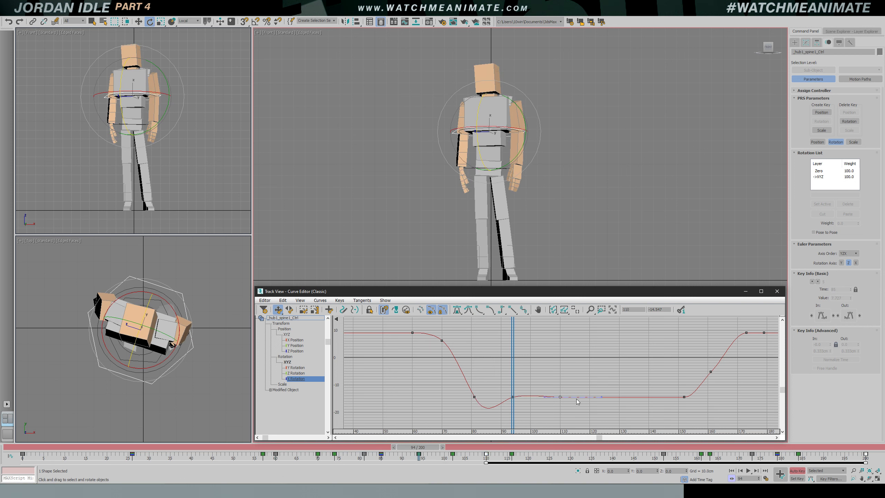
key(slash)
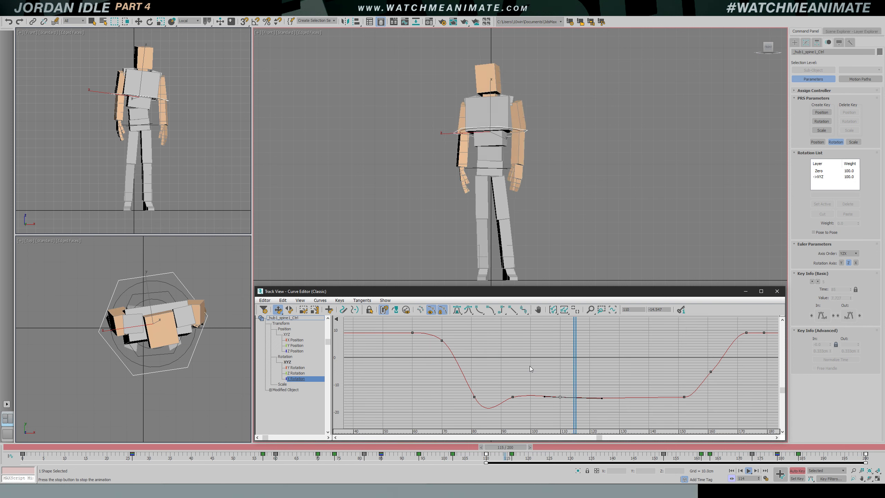
Lower the X Rotation key at frame 161 to about -14, move the frame 179 key to 185, and add an overshoot between 173 and 185
middle_drag(655, 361, 545, 357)
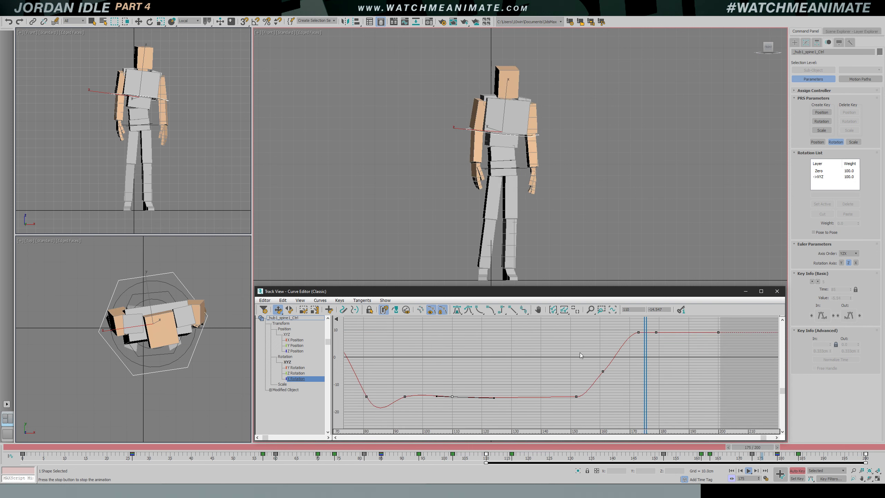
key(slash)
drag(685, 361, 647, 376)
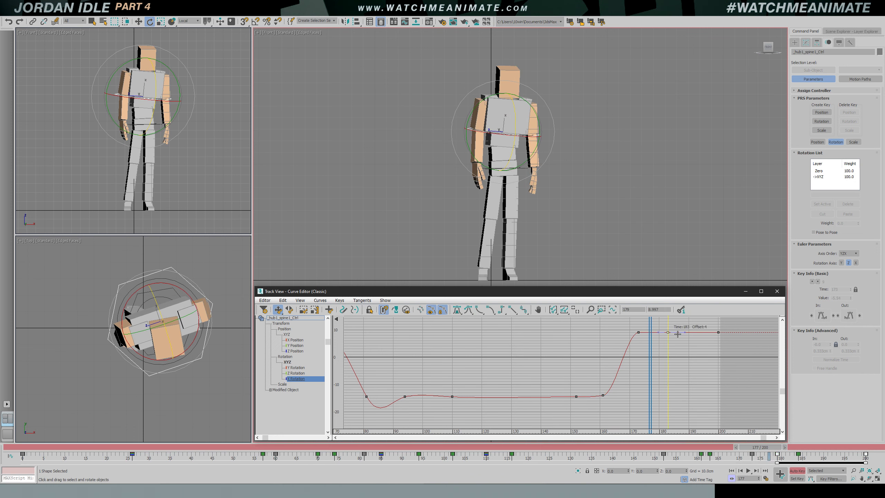
drag(654, 329, 662, 325)
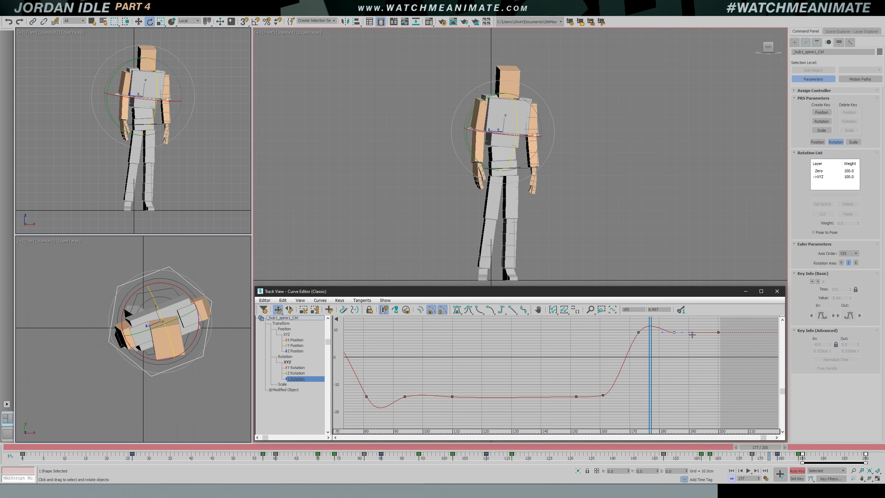
Tilt the X Rotation tangents at frames 0 and 200 upward together for a continuous loop, and slope the frame 26 key's tangents slightly downward
mouse_move(503, 362)
middle_down()
mouse_move(623, 368)
mouse_move(494, 365)
middle_up()
middle_drag(493, 364, 540, 368)
ctrl+drag(394, 336, 425, 346)
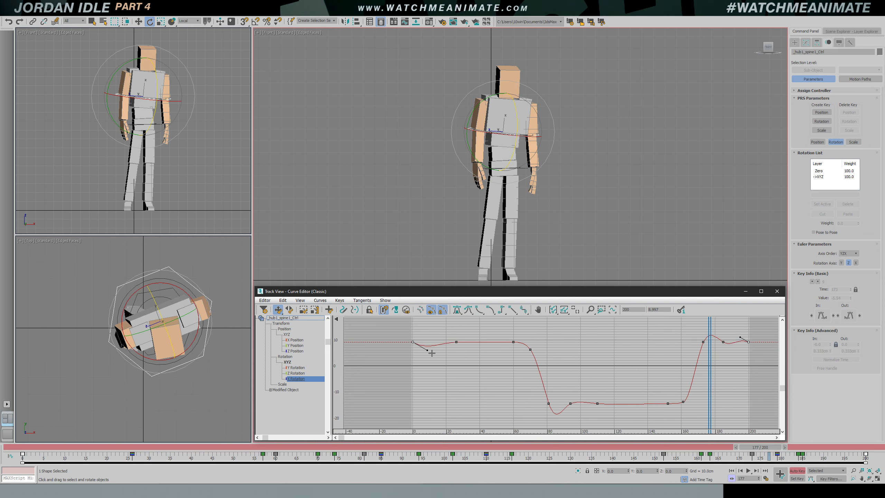
key(slash)
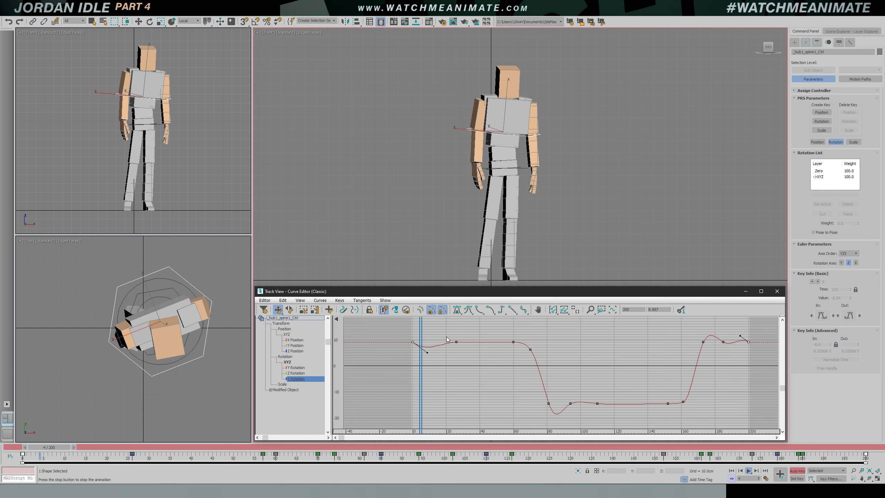
key(slash)
key(e)
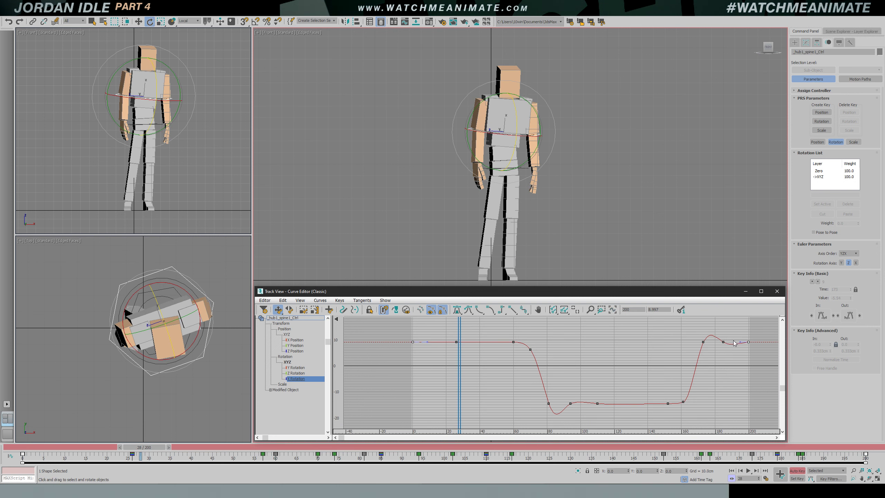
key(slash)
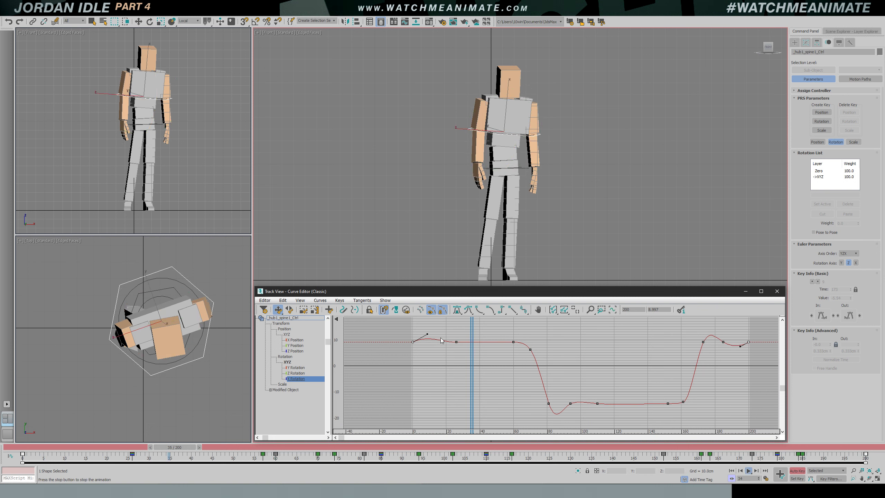
click(455, 342)
drag(479, 345, 479, 348)
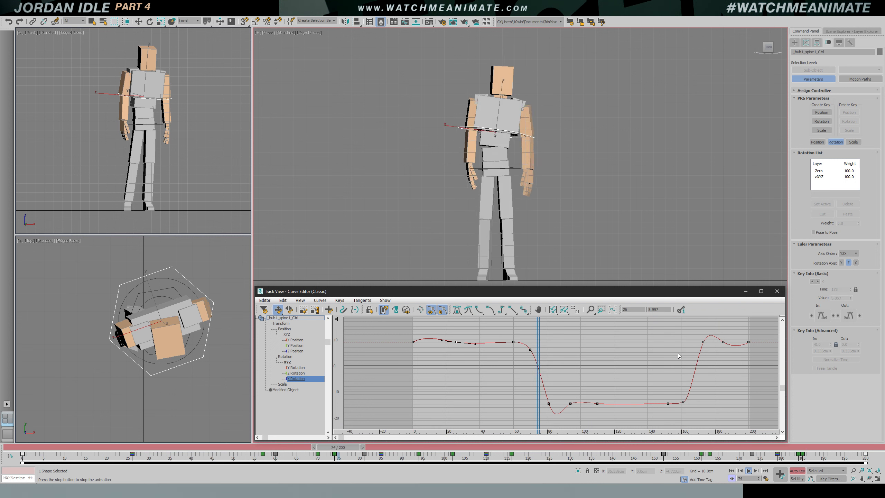
Lower the X Rotation key at frame 173 to about 7.5, slope the frame 185 key's tangents gently downward, and play the animation
click(619, 354)
click(623, 350)
drag(621, 350, 727, 362)
ctrl+alt+middle_drag(708, 356, 728, 343)
middle_drag(729, 343, 667, 354)
drag(629, 342, 651, 356)
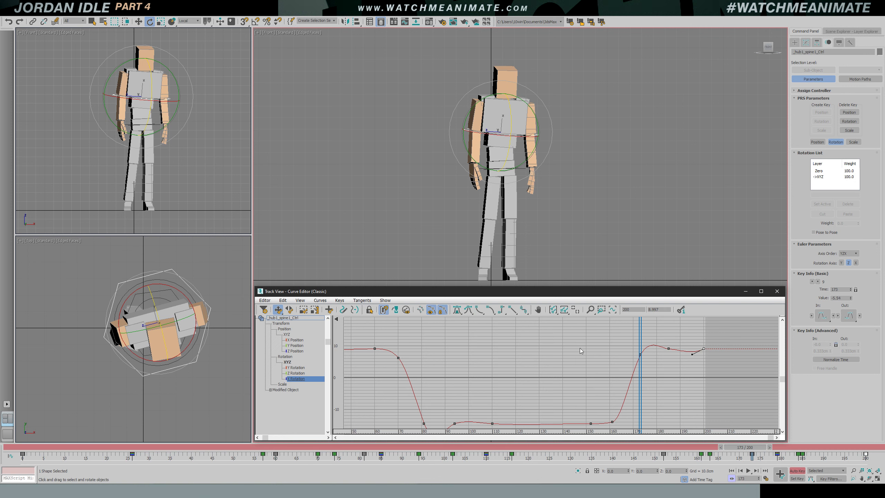
scroll(578, 348, down, 3)
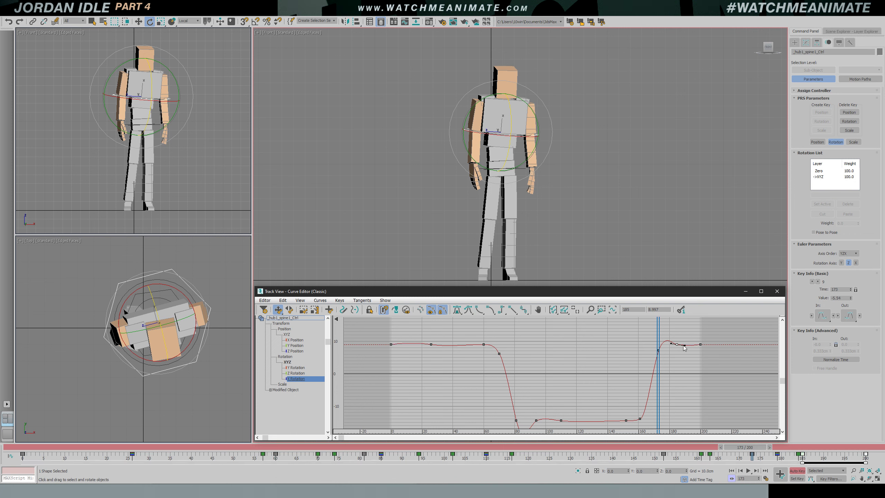
key(/)
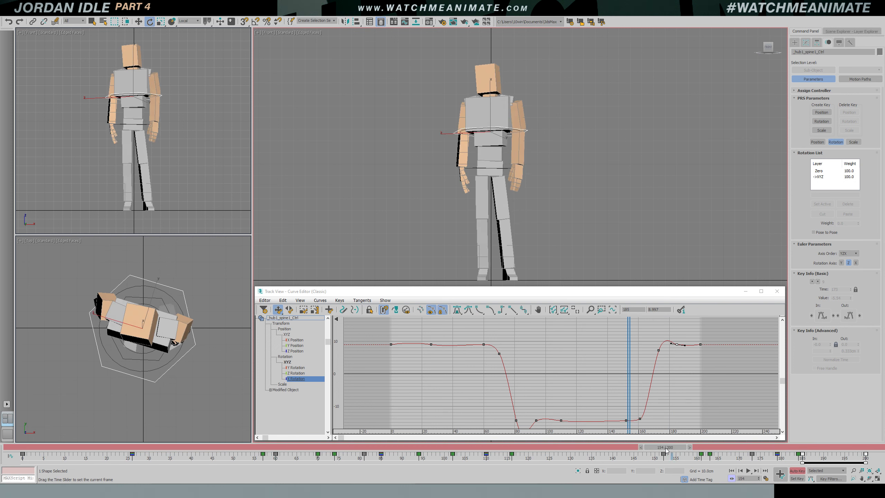
Shift the spine keys at frames 152, 161 and 163 four frames earlier, to 148, 157 and 159, and replay the animation
drag(666, 449, 696, 458)
key(e)
key(slash)
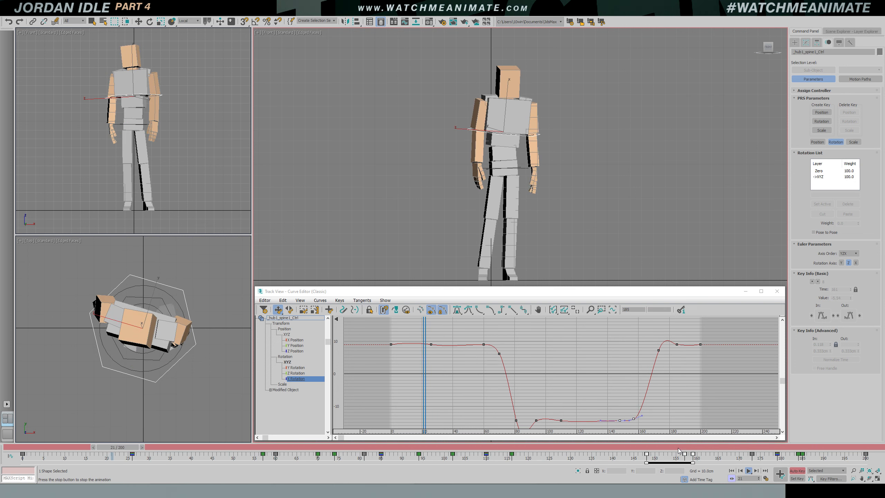
drag(678, 448, 576, 451)
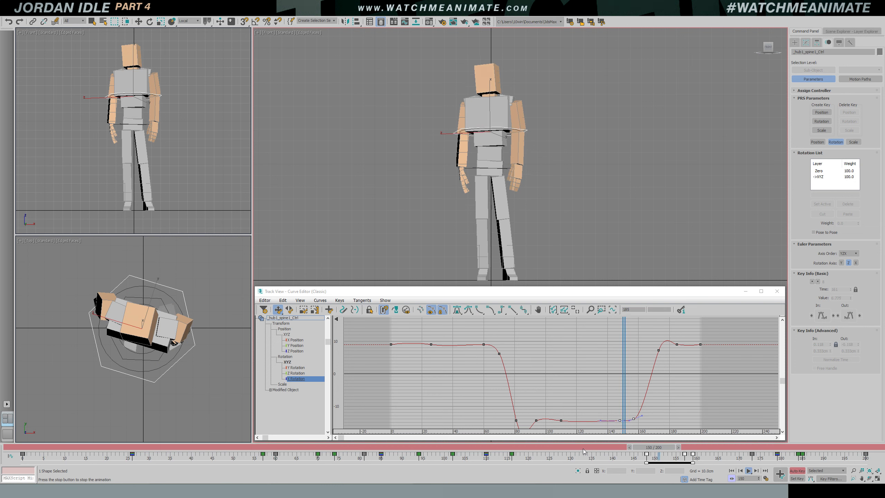
key(slash)
key(e)
scroll(520, 153, up, 3)
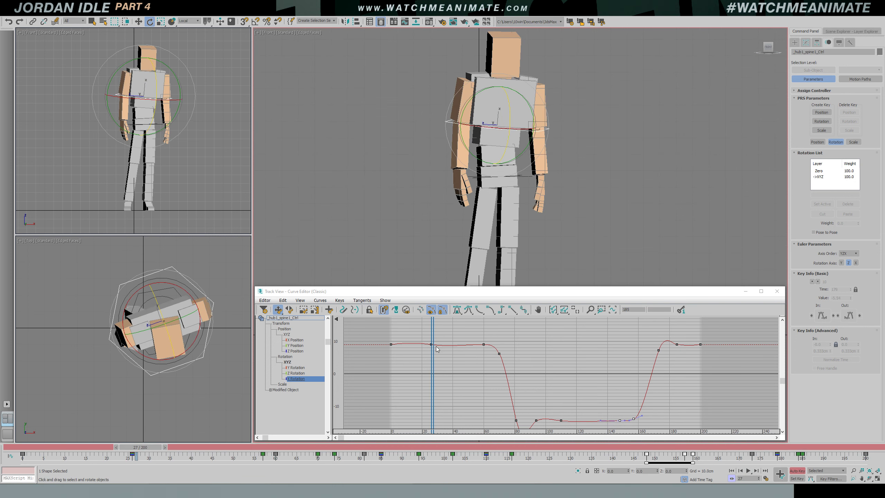
Steepen the X Rotation tangents at frames 0 and 200, adjust the frame 185 key's tangents, and check the loop in playback
drag(435, 331, 425, 356)
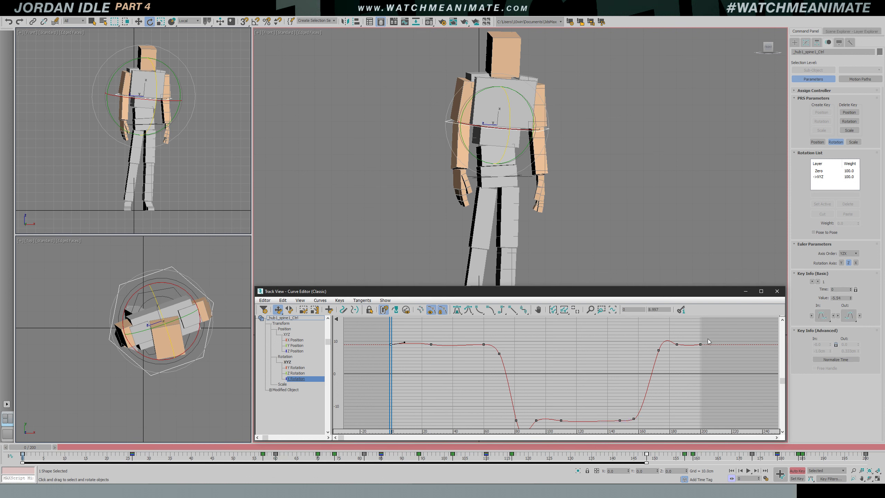
drag(684, 351, 687, 350)
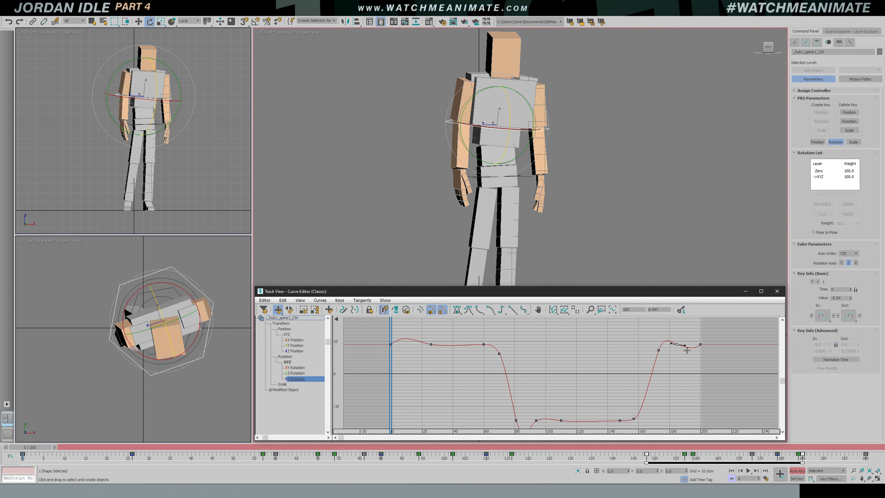
key(slash)
key(slash)
Undo a trial curve edit near the loop start, readjust the X Rotation key at frame 26, and replay the motion
drag(419, 337, 374, 334)
key(slash)
key(slash)
key(ctrl+z)
drag(457, 328, 372, 331)
key(slash)
key(slash)
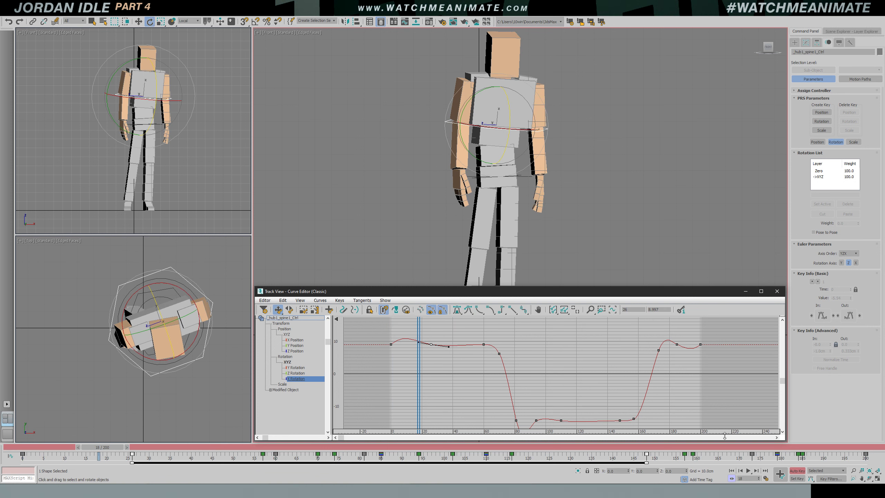
Play the full loop and examine the weight shift and spine motion in the front view and from an orbited perspective
click(730, 447)
key(slash)
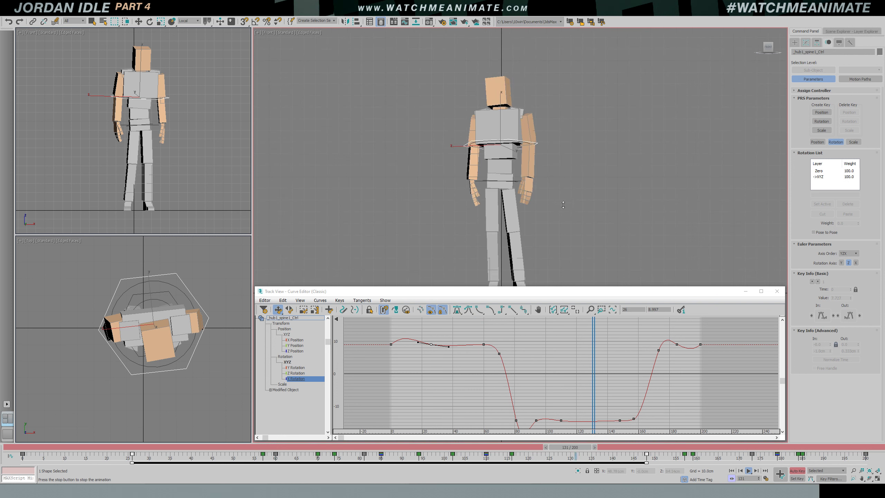
middle_drag(560, 177, 546, 139)
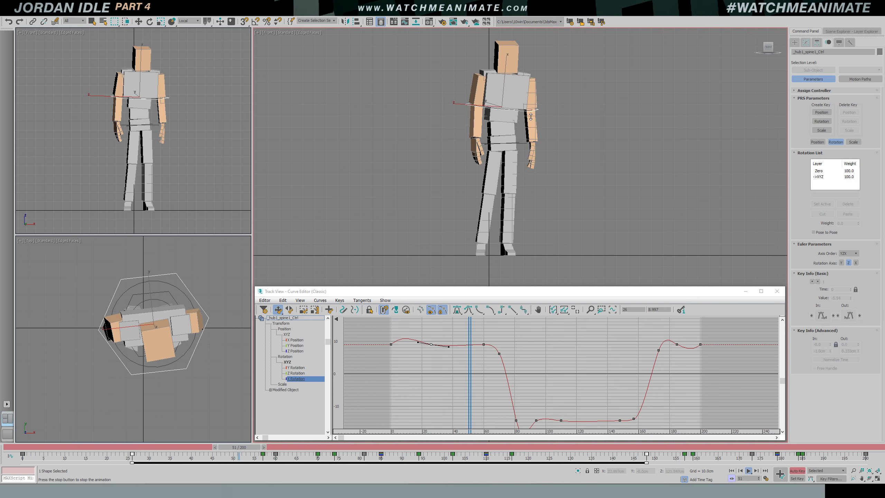
scroll(530, 117, up, 4)
scroll(533, 112, down, 4)
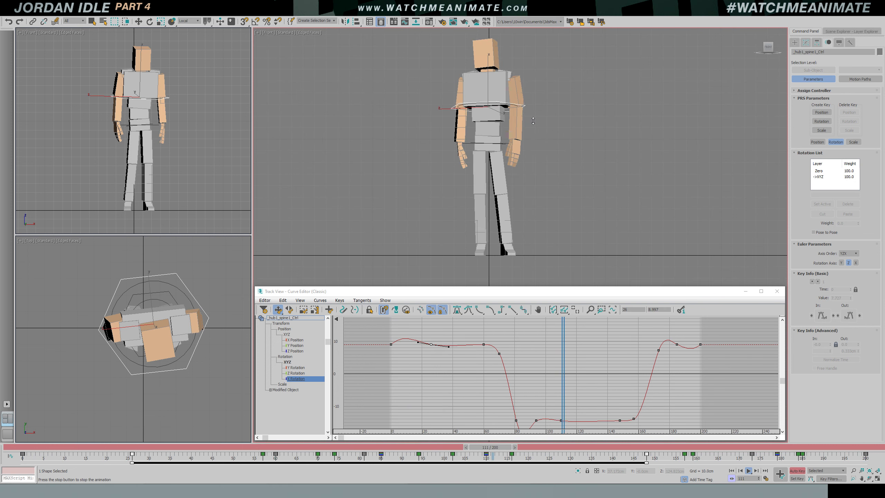
scroll(514, 149, up, 4)
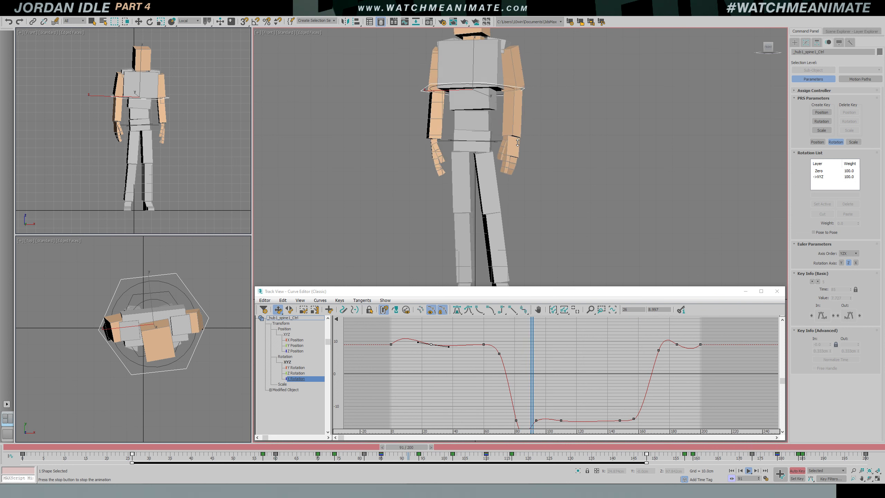
scroll(516, 143, down, 3)
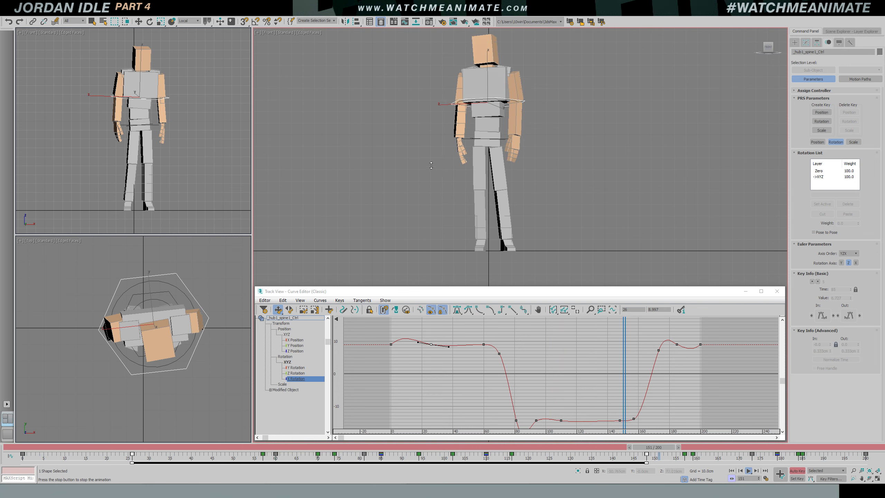
key(p)
scroll(431, 166, up, 3)
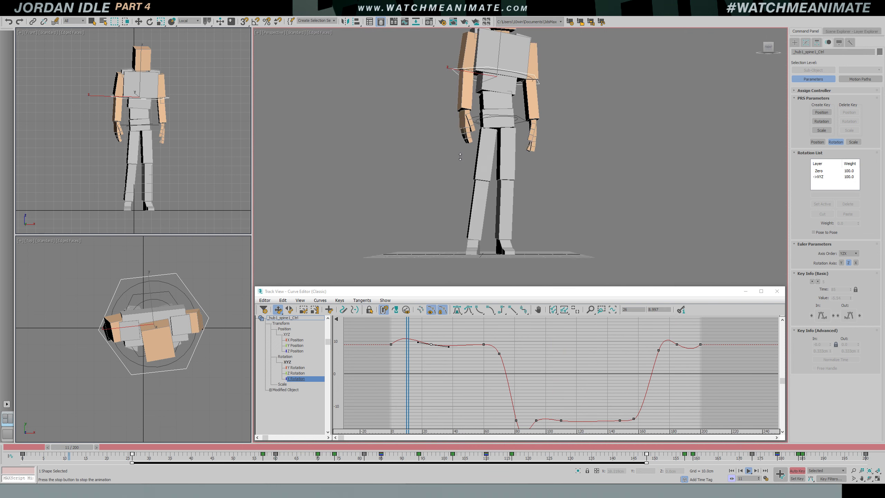
alt+middle_drag(431, 165, 494, 141)
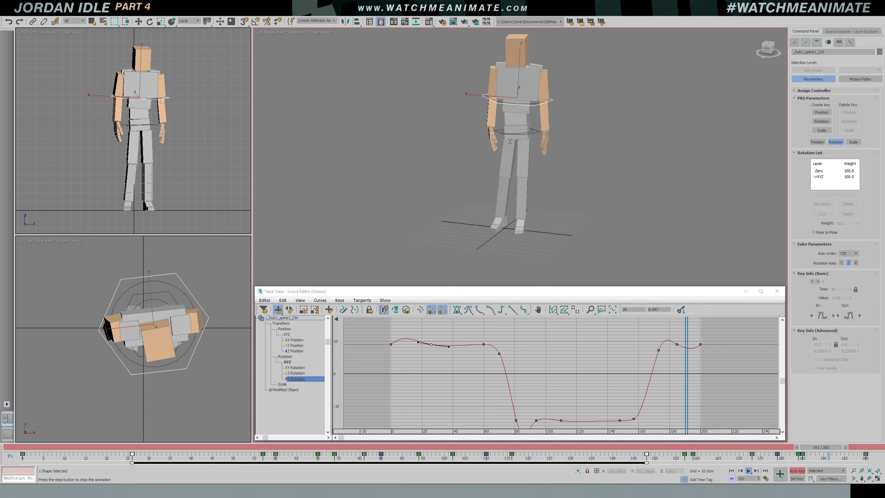
key(f)
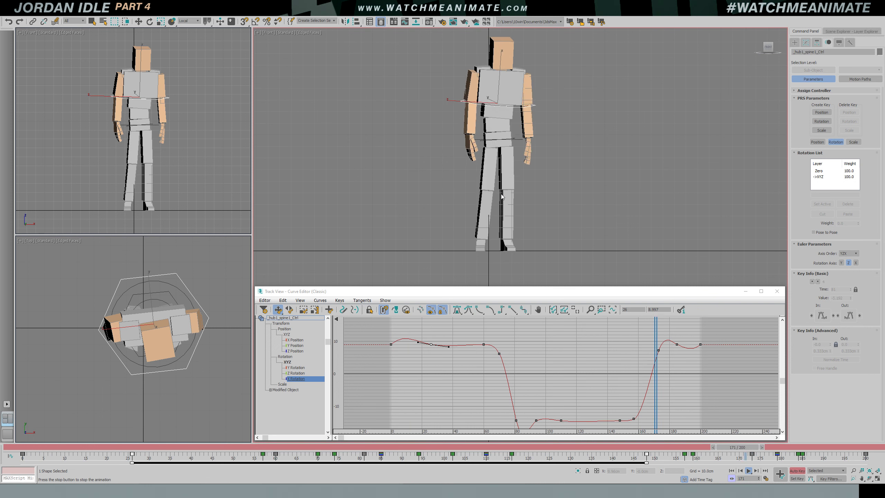
Stop playback, return to frame 0 with the Move tool active, and deselect the spine control
key(/)
key(w)
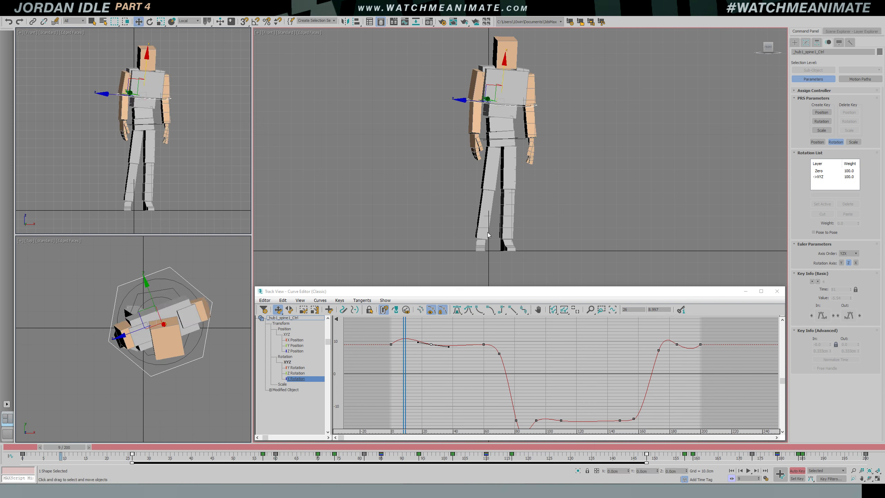
drag(63, 447, 35, 451)
click(307, 163)
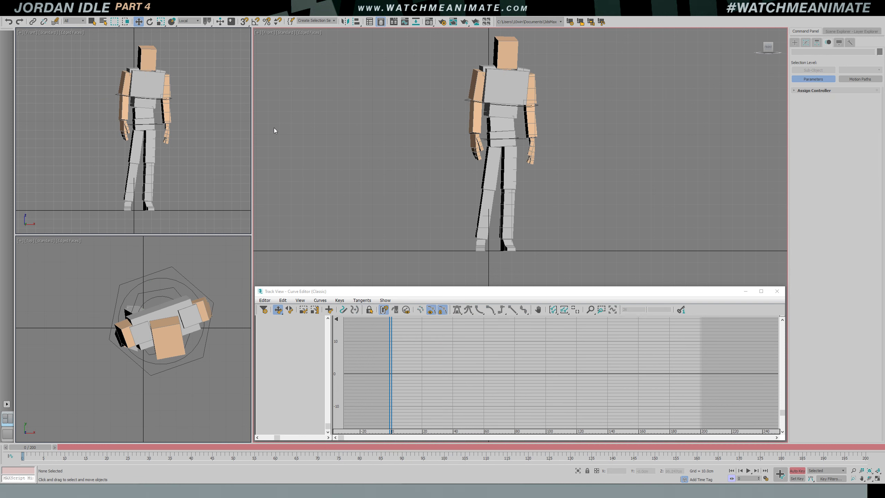
Save the scene under a new version name, jordan_v05_spine
click(11, 13)
click(18, 73)
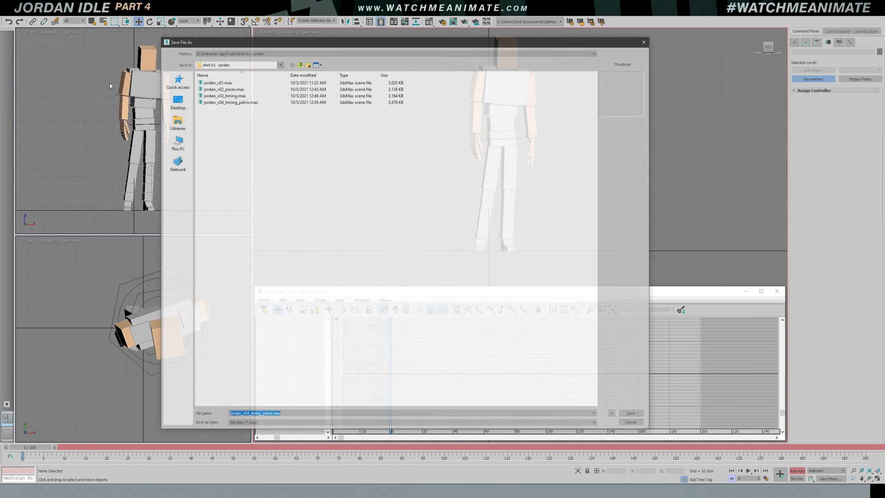
click(250, 418)
drag(247, 417, 257, 419)
key(BackSpace)
key(BackSpace)
text(5_spine)
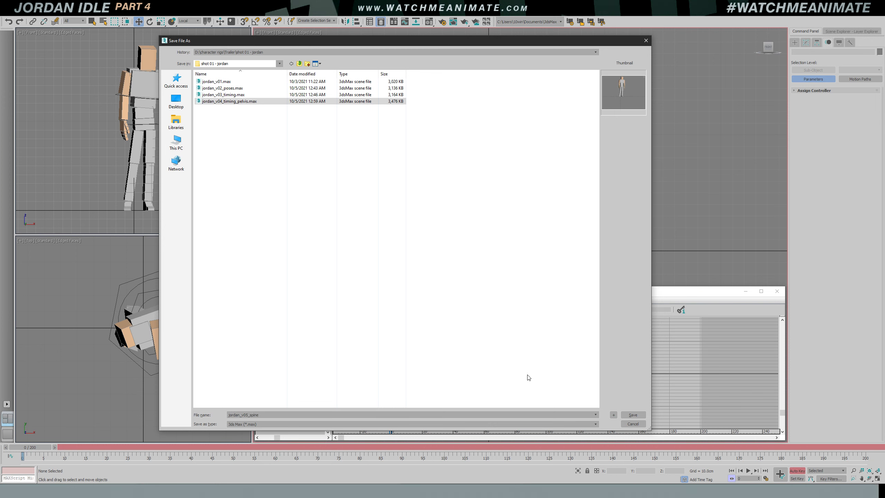
click(633, 415)
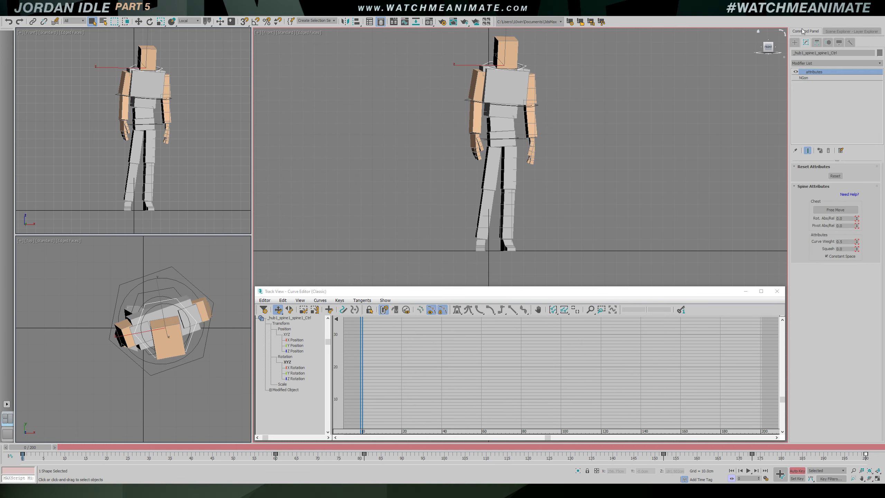
Turn off Auto Key and reveal the neck-base spine control's attribute tracks under Modified Object in the curve editor
click(795, 470)
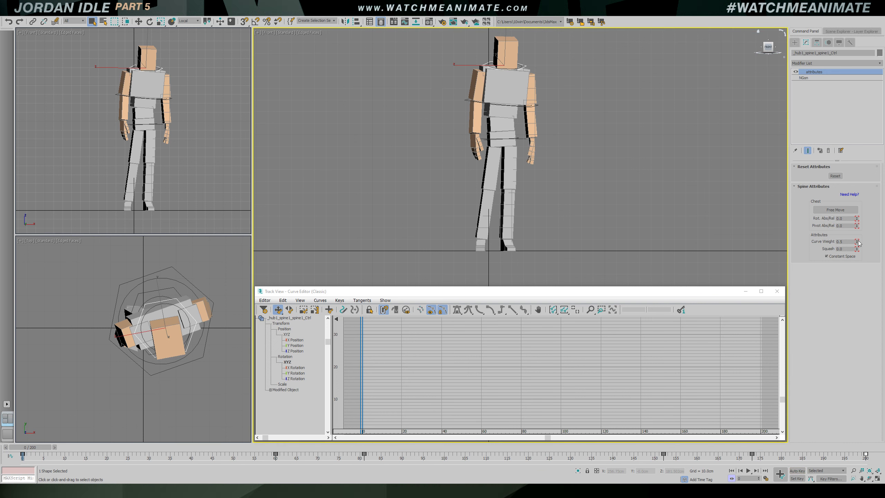
click(278, 390)
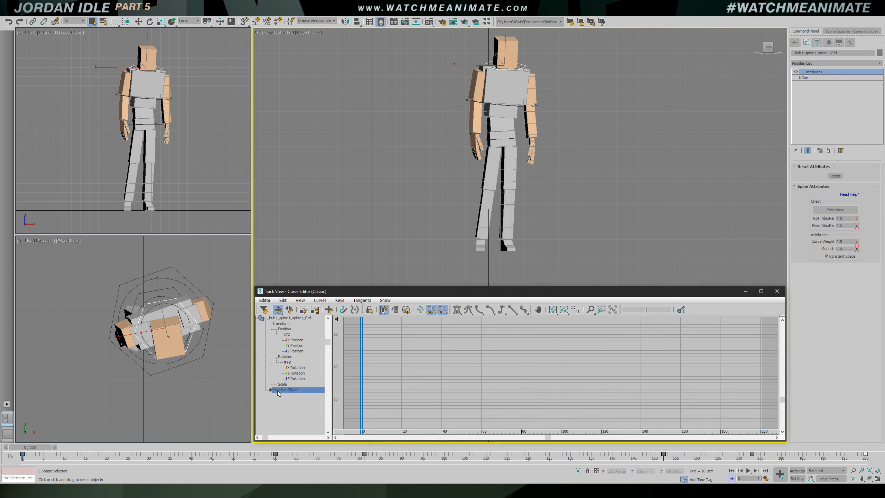
click(573, 310)
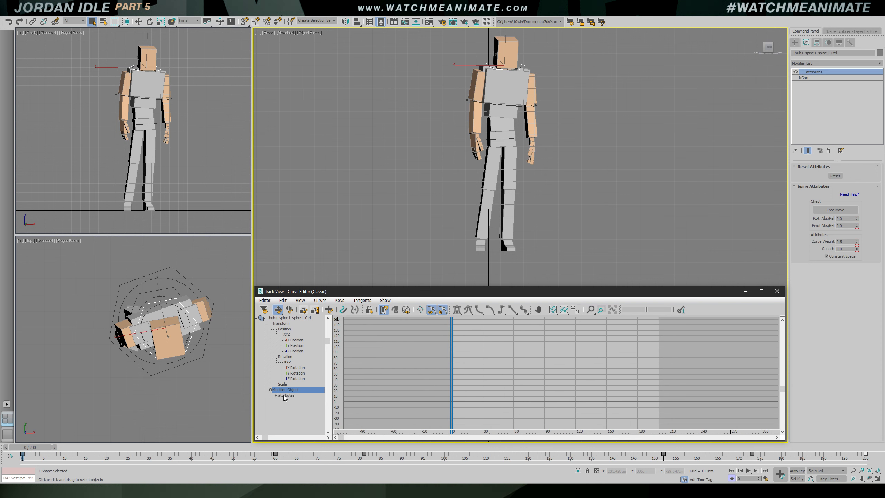
click(293, 407)
scroll(295, 421, down, 4)
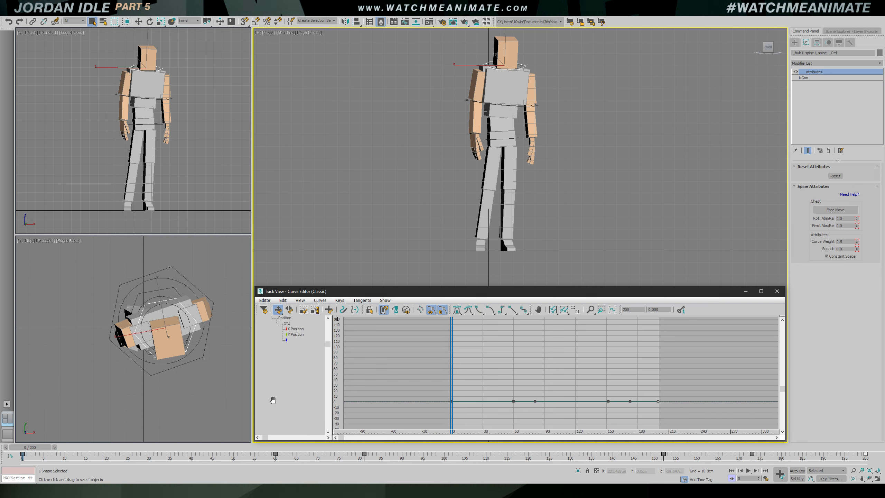
Select all the spineAttributes tracks of the neck-base control and delete their keys across the whole frame range
shift+click(295, 374)
drag(449, 365, 515, 378)
drag(620, 408, 665, 411)
key(Delete)
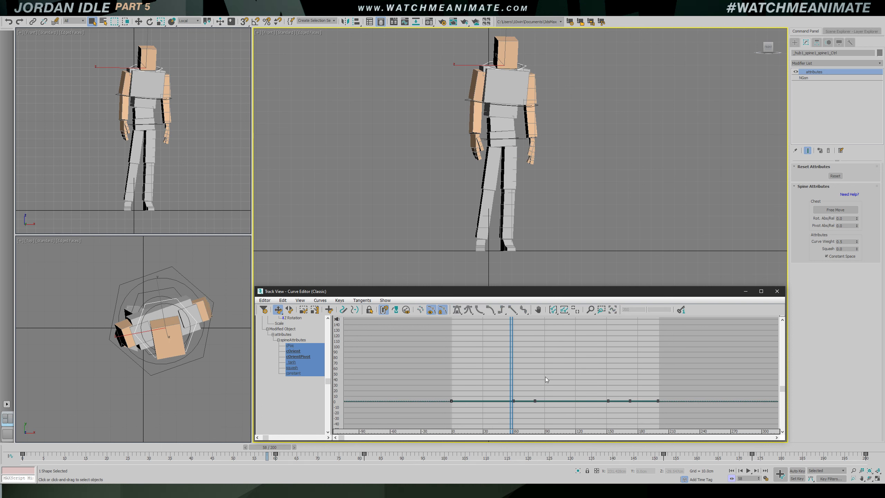
drag(509, 383, 662, 407)
key(Delete)
drag(515, 374, 452, 384)
Select the neck-base spine control with Rotate active, enable Auto Key, and go to frame 81
drag(39, 448, 366, 462)
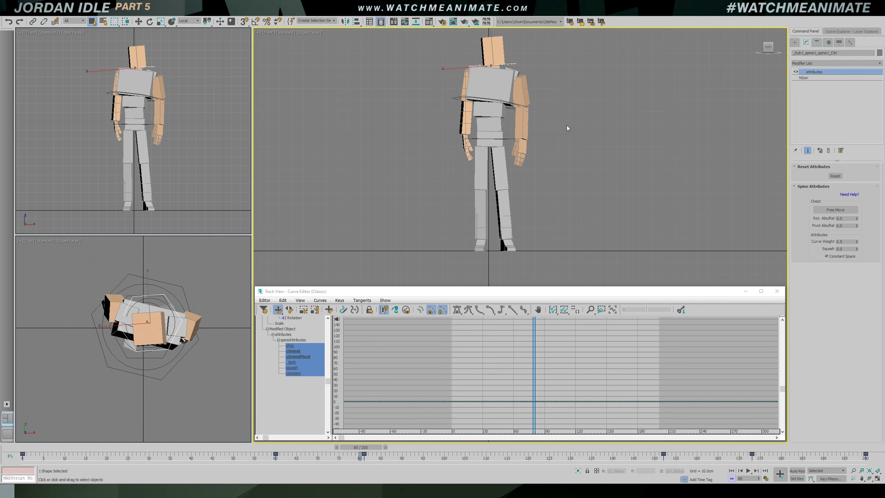
click(526, 110)
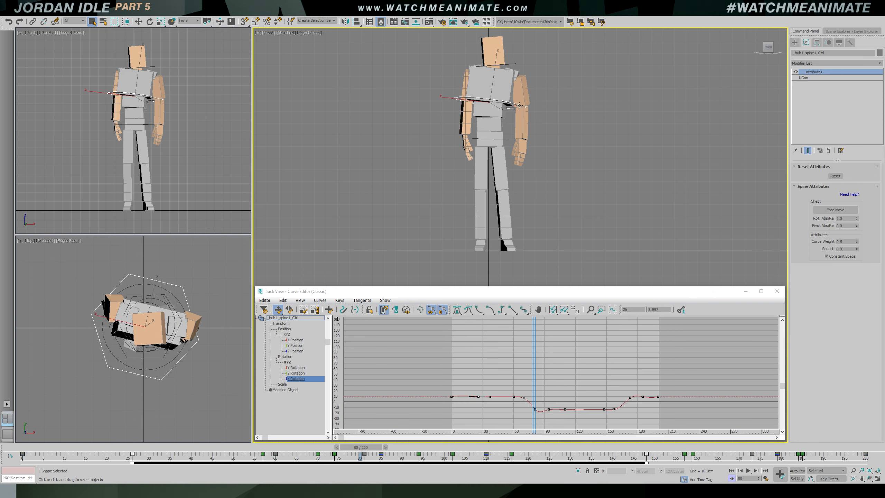
key(e)
drag(522, 82, 523, 72)
click(573, 64)
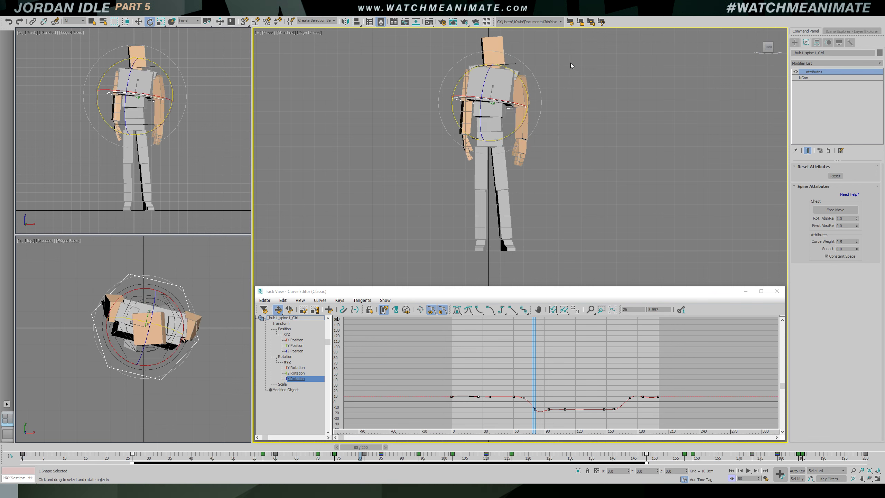
click(519, 66)
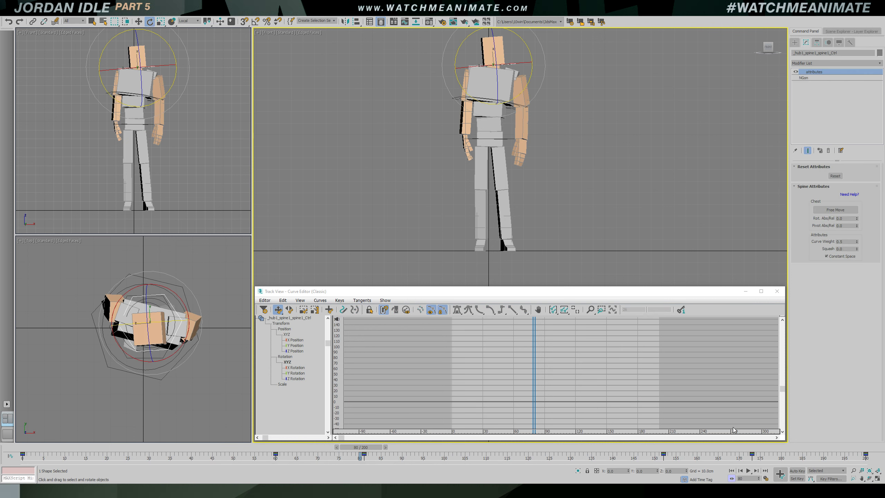
click(797, 471)
key(comma)
key(period)
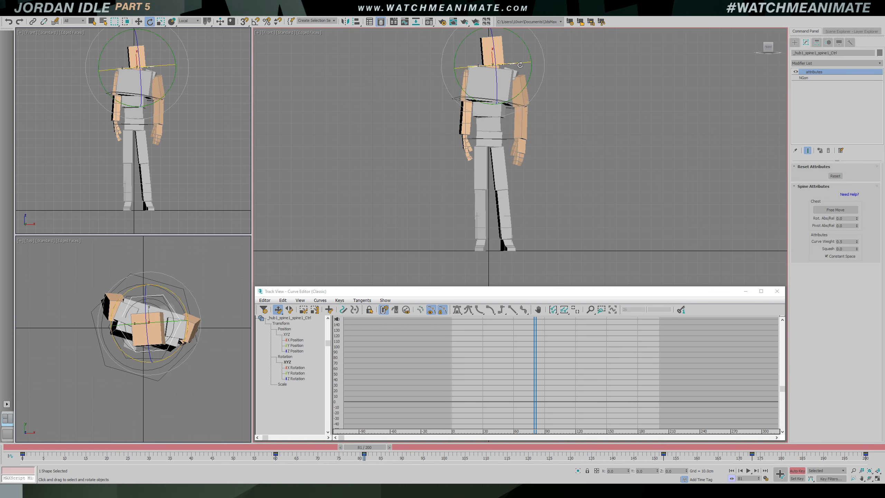
At frame 81, twist the neck-base spine control about its X axis and pitch it about its Z axis, checking from an orbited view
drag(515, 64, 509, 65)
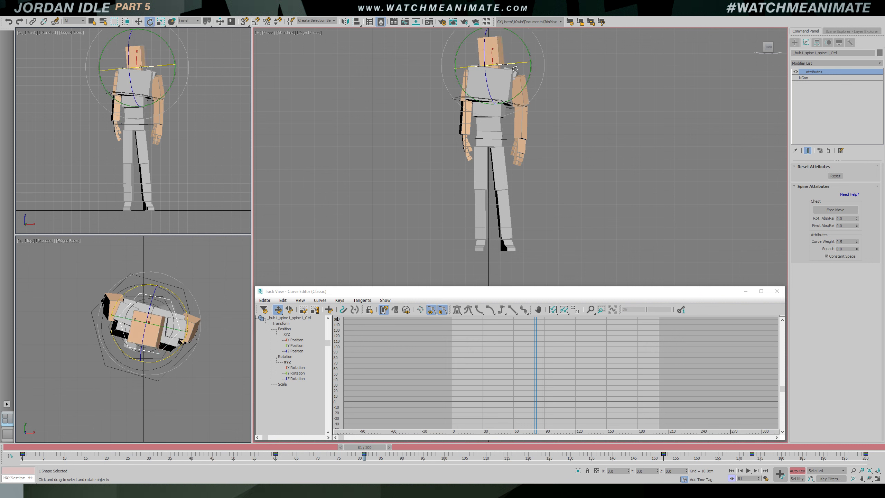
middle_drag(535, 85, 541, 122)
scroll(541, 123, up, 2)
drag(519, 79, 522, 87)
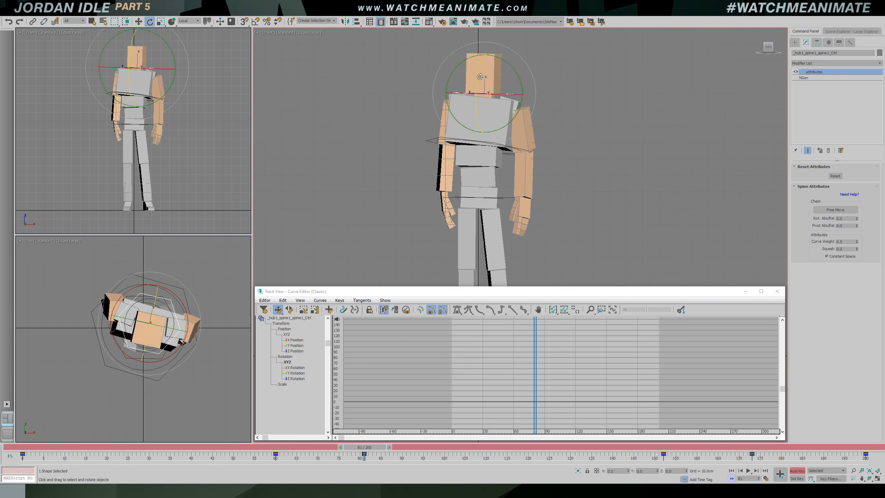
scroll(481, 71, down, 2)
alt+middle_drag(482, 72, 543, 109)
key(w)
key(f)
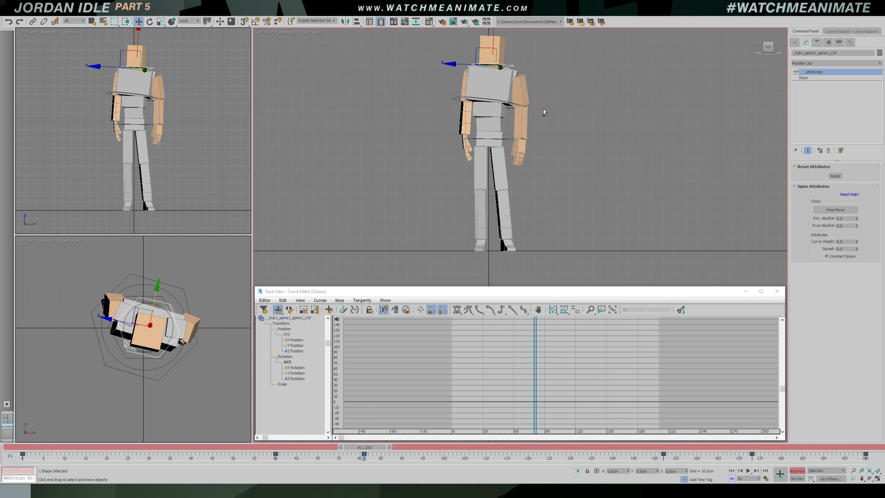
Tilt the neck-base spine control sideways about its Y axis at frame 81 to counter the slope of the shoulders
scroll(516, 94, up, 2)
key(e)
drag(506, 97, 514, 95)
right_click(505, 92)
right_click(513, 94)
middle_drag(543, 120, 542, 110)
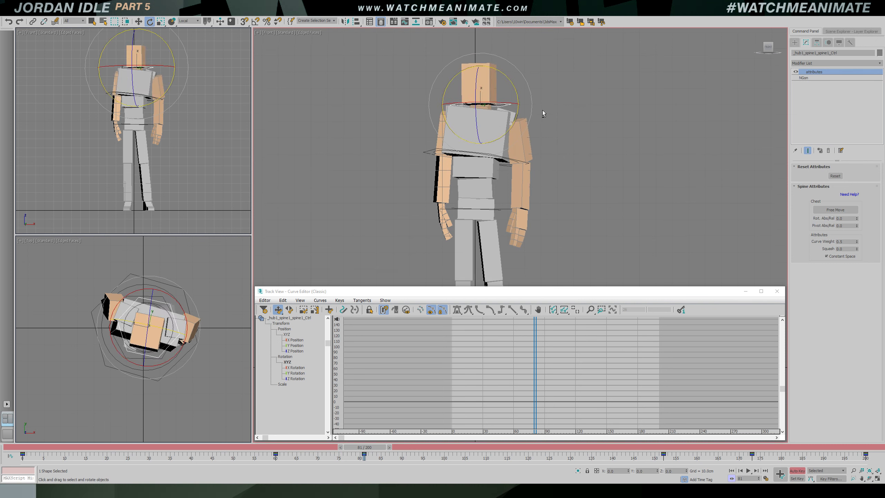
scroll(542, 115, down, 3)
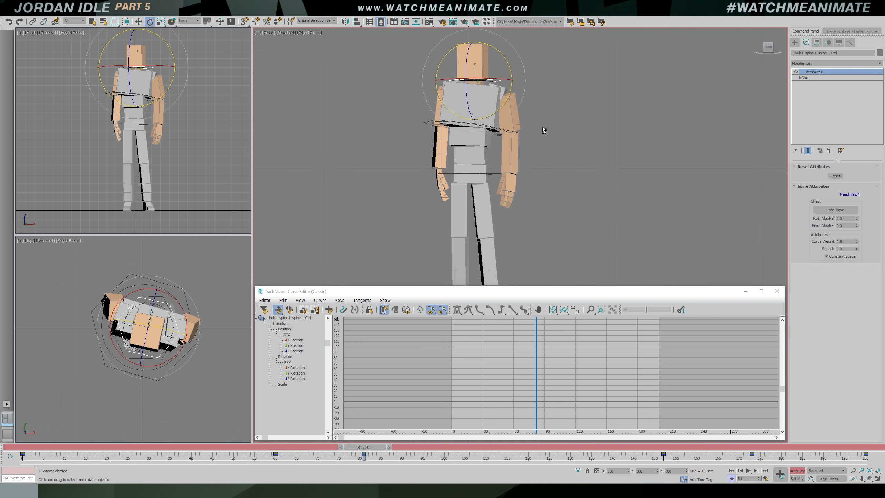
Refine the frame 81 twist and pitch of the neck-base control, check it in perspective, and return to the front view
drag(507, 72, 509, 93)
right_click(513, 73)
right_click(510, 93)
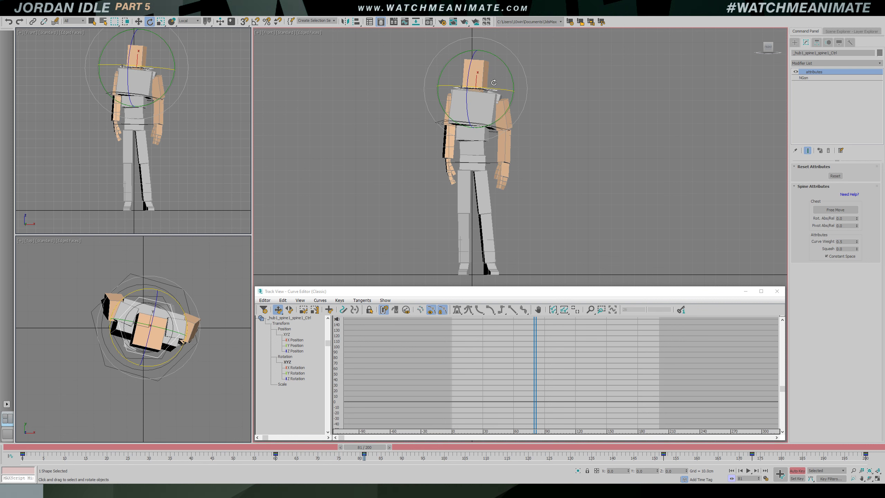
mouse_move(474, 66)
mouse_down()
mouse_move(502, 67)
mouse_move(478, 66)
mouse_up()
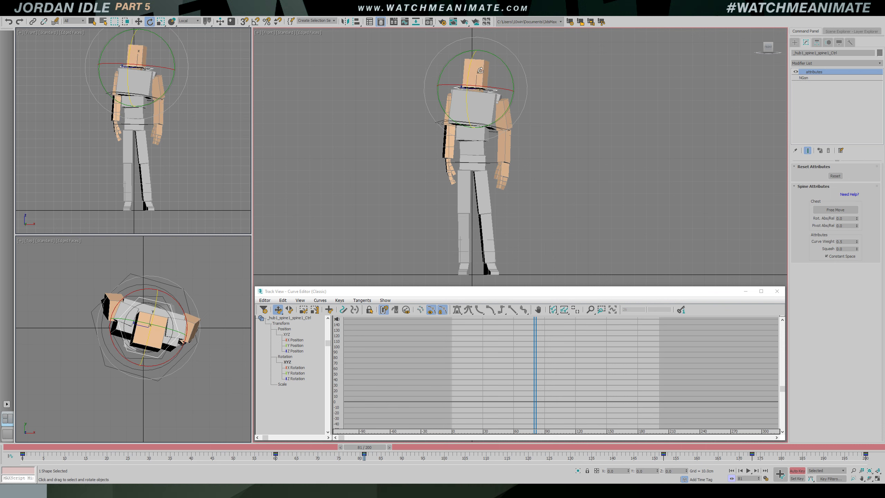
alt+middle_drag(509, 102, 538, 114)
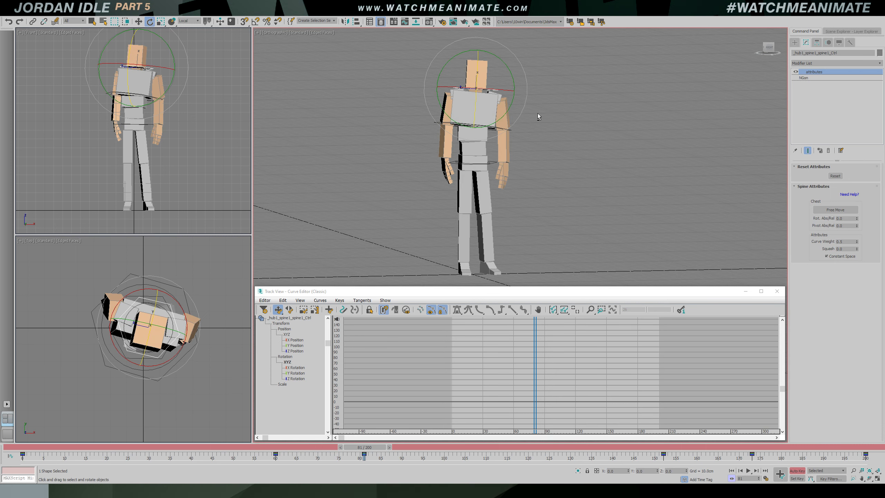
key(f)
Scrub past frame 81 to check the pose, and copy the frame 81 key to frame 152
mouse_move(371, 450)
mouse_down()
mouse_move(300, 452)
mouse_move(473, 457)
mouse_move(266, 461)
mouse_move(683, 466)
mouse_move(437, 456)
mouse_up()
click(365, 455)
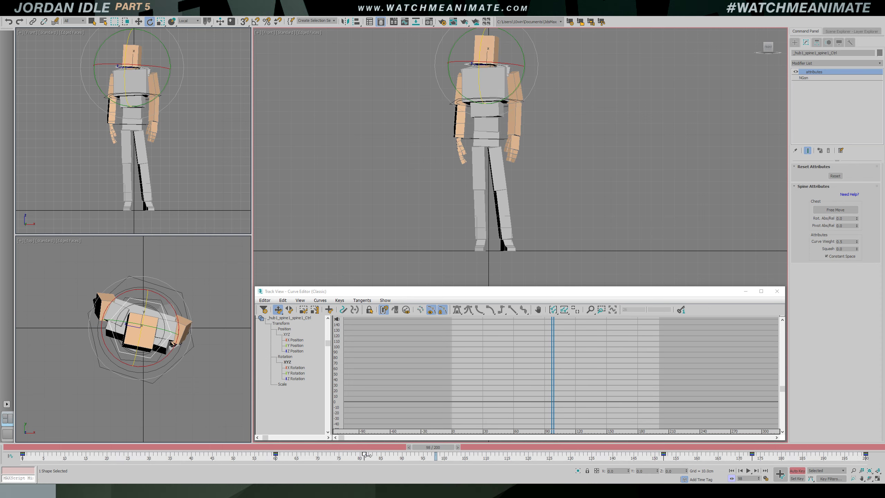
mouse_move(454, 454)
mouse_down()
mouse_move(279, 456)
mouse_move(617, 455)
mouse_move(366, 465)
mouse_up()
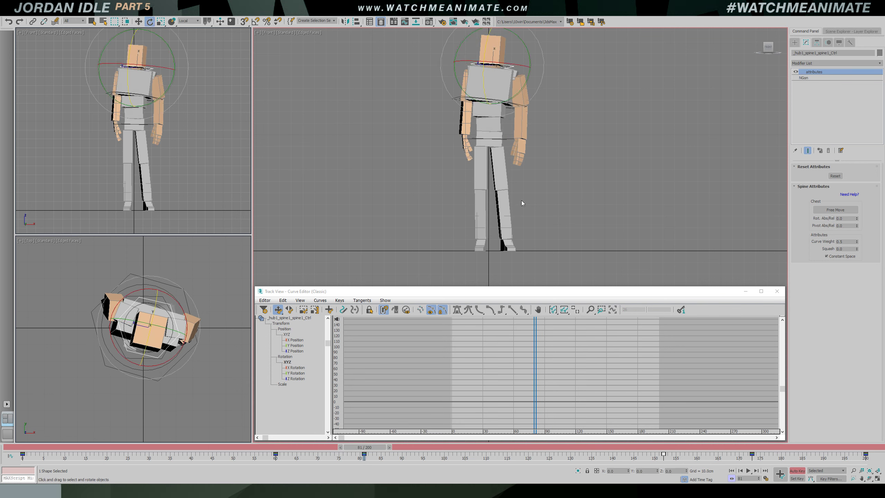
Tilt the neck-base control sideways at frame 152, copy that key back to frame 81, and preview the motion
drag(367, 449, 662, 456)
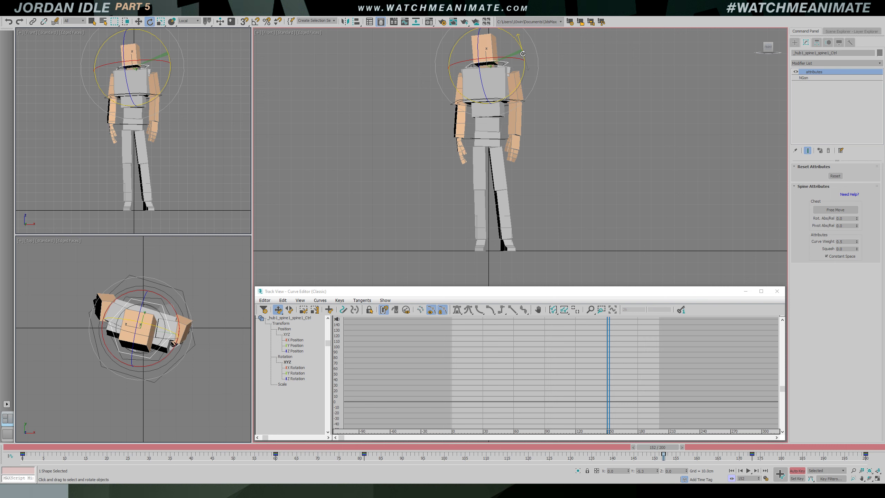
shift+drag(659, 459, 654, 457)
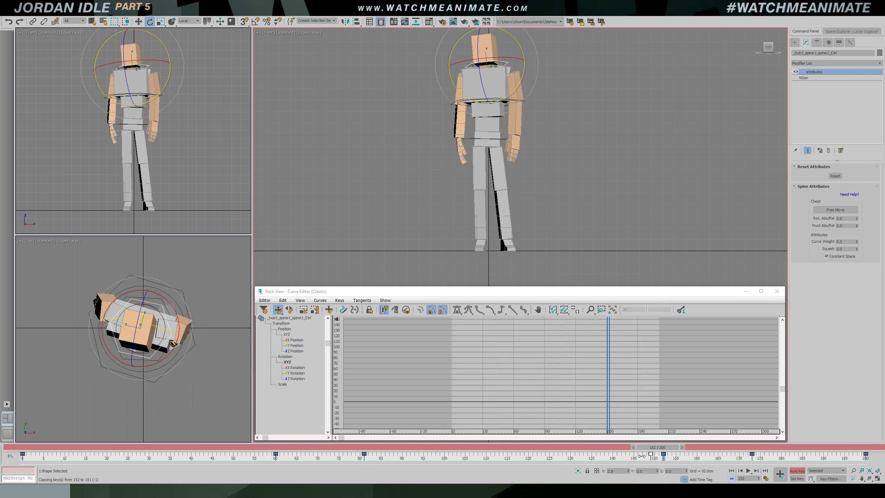
shift+drag(368, 458, 365, 457)
drag(365, 448, 244, 464)
key(slash)
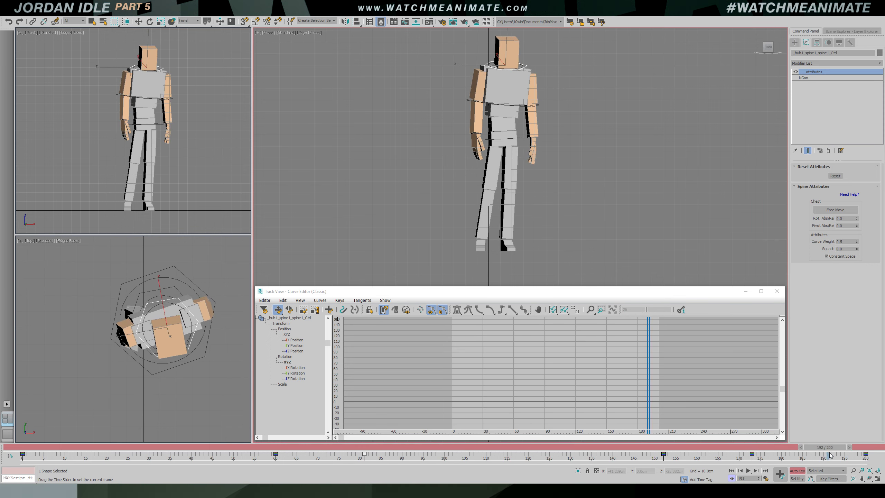
Tilt the neck-base control sideways the opposite way at frame 0 and copy that key to frames 60 and 173
key(e)
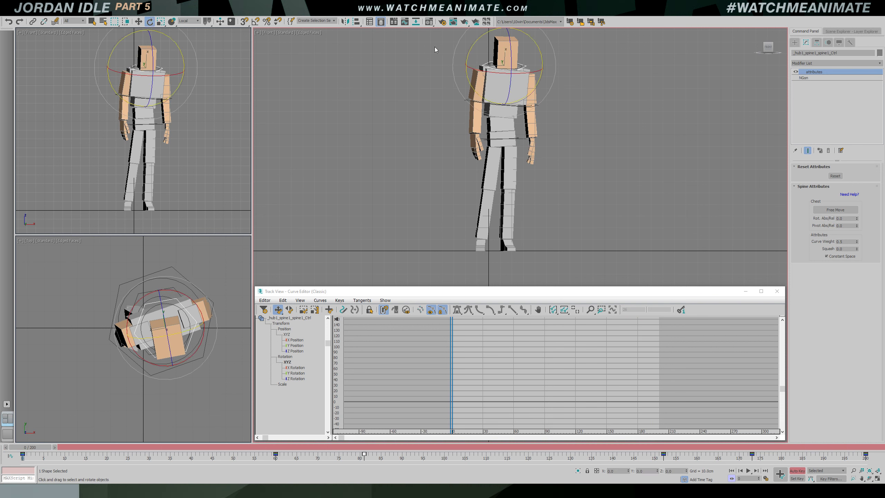
drag(537, 48, 540, 50)
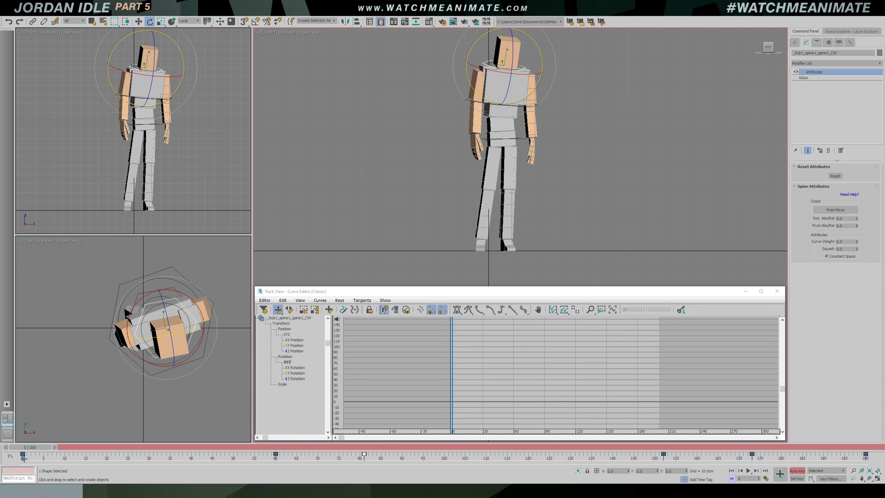
shift+drag(24, 458, 247, 462)
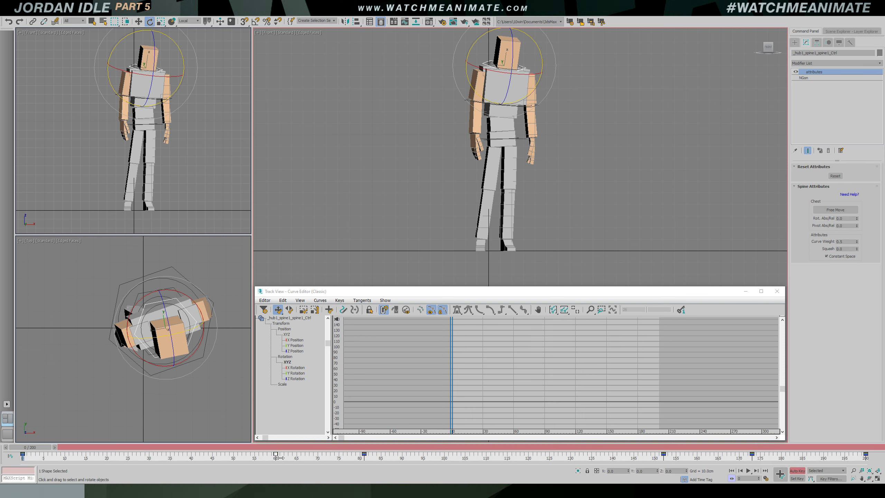
drag(812, 447, 739, 459)
Play the loop and examine the upper-spine motion up close in the front view and from the side
key(/)
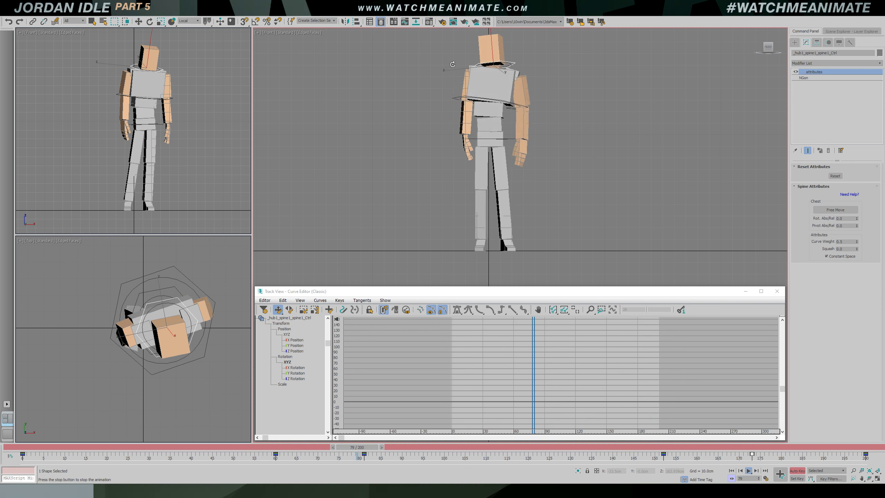
scroll(508, 88, up, 3)
middle_drag(505, 90, 513, 140)
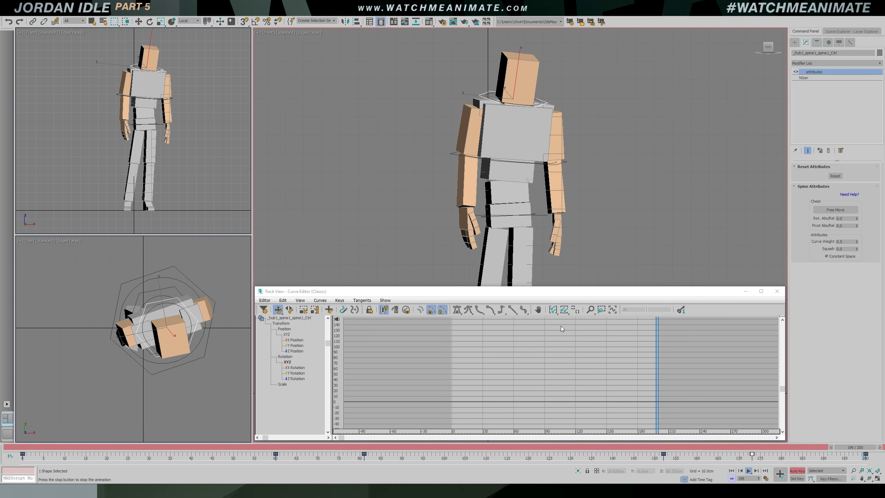
key(r)
middle_drag(511, 59, 511, 154)
middle_drag(510, 111, 506, 152)
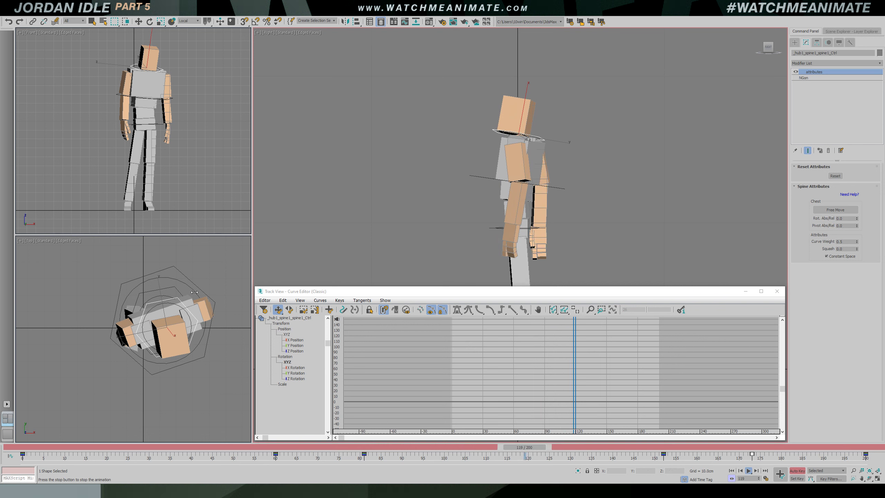
Switch the overhead viewport to a Right view framed on the upper body, and restore the front view in the main viewport
right_click(173, 296)
key(r)
middle_drag(168, 299, 171, 420)
middle_drag(188, 241, 189, 337)
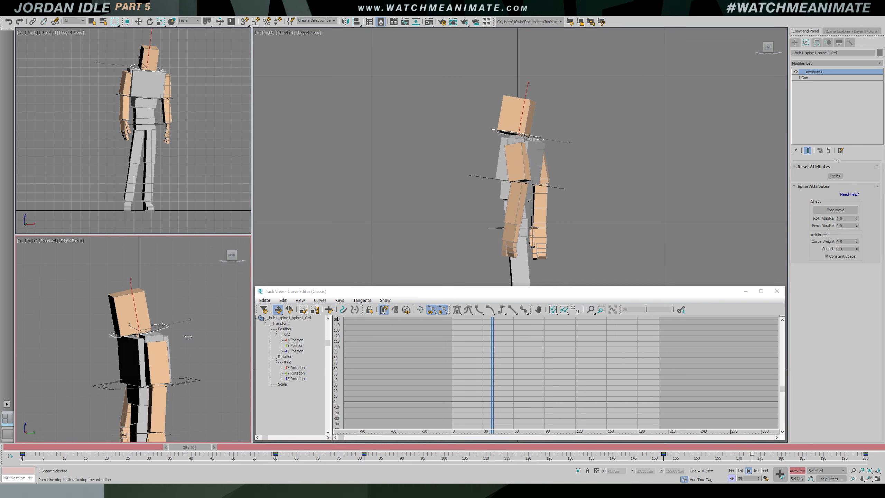
right_click(364, 174)
key(f)
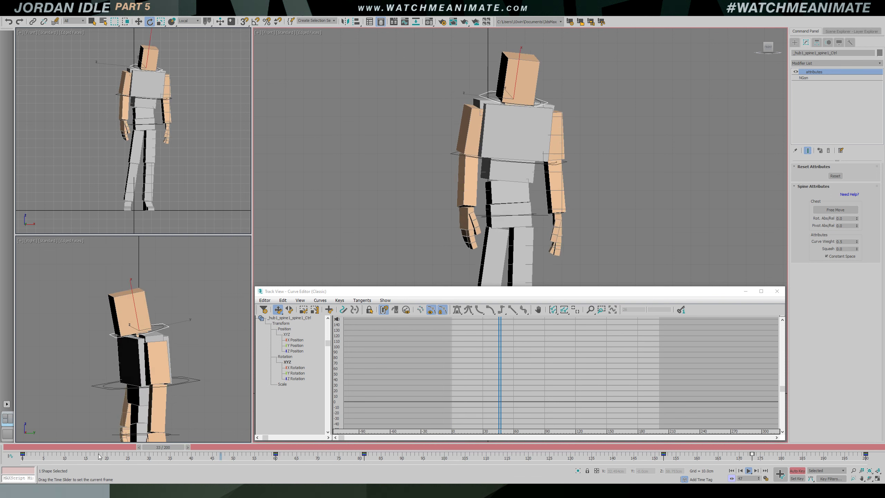
Compare the position and rotation curves of the neck-base and chest controls, and check the pose at frame 0 against frame 200
drag(206, 457, 376, 457)
key(e)
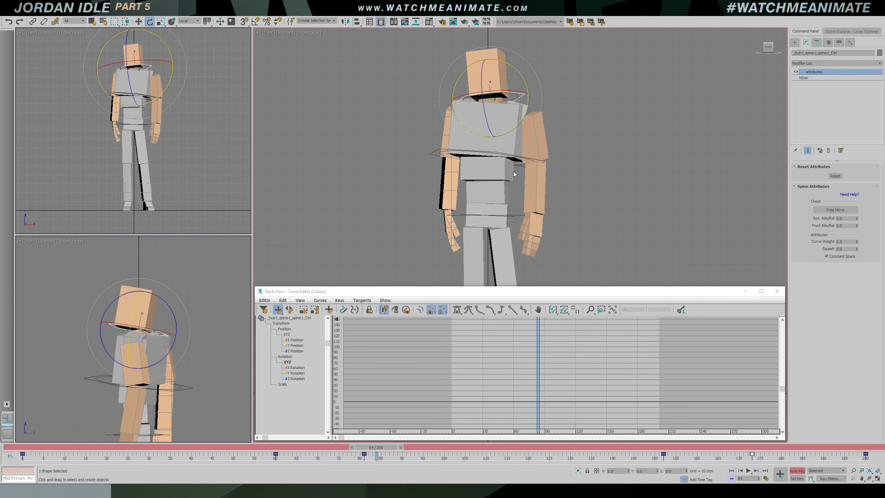
ctrl+click(539, 163)
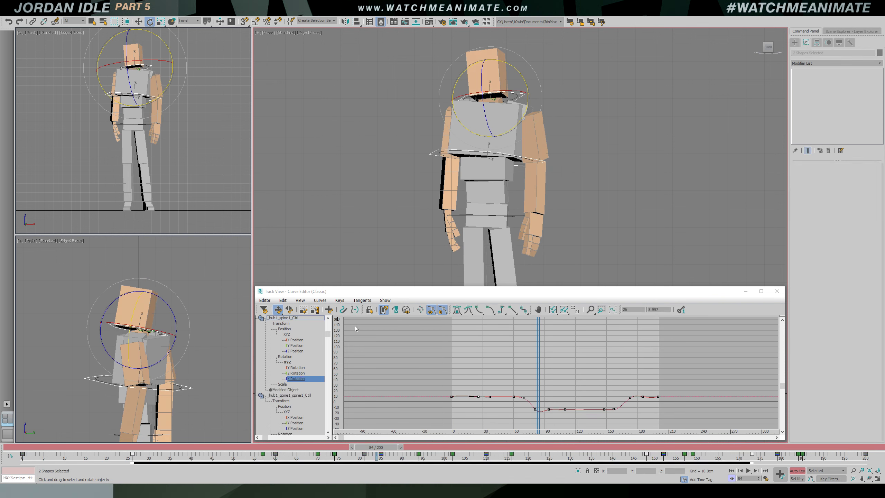
click(297, 351)
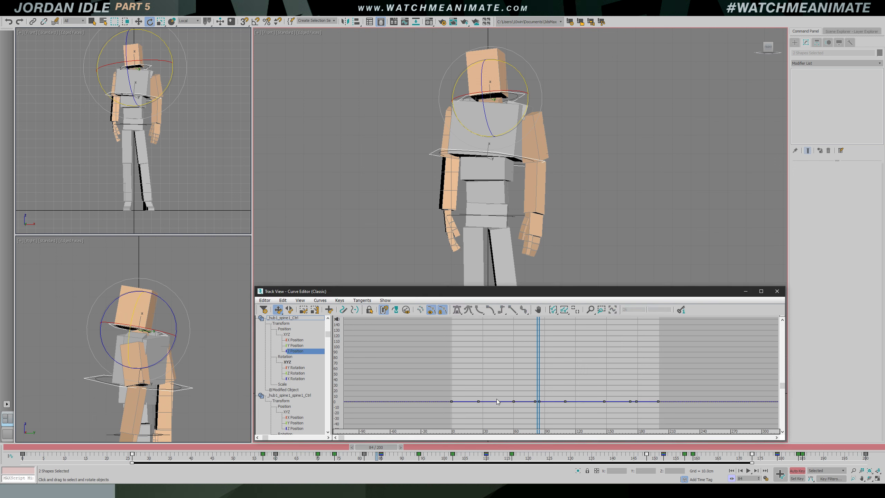
click(576, 310)
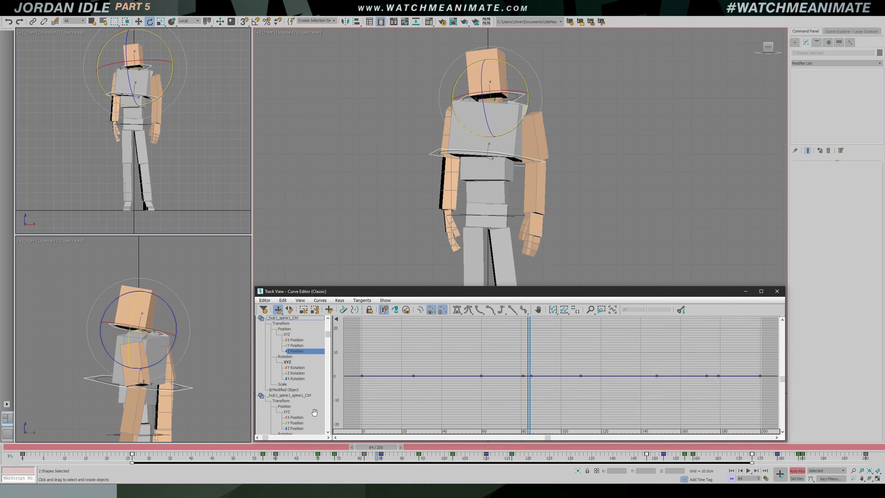
click(296, 378)
click(297, 373)
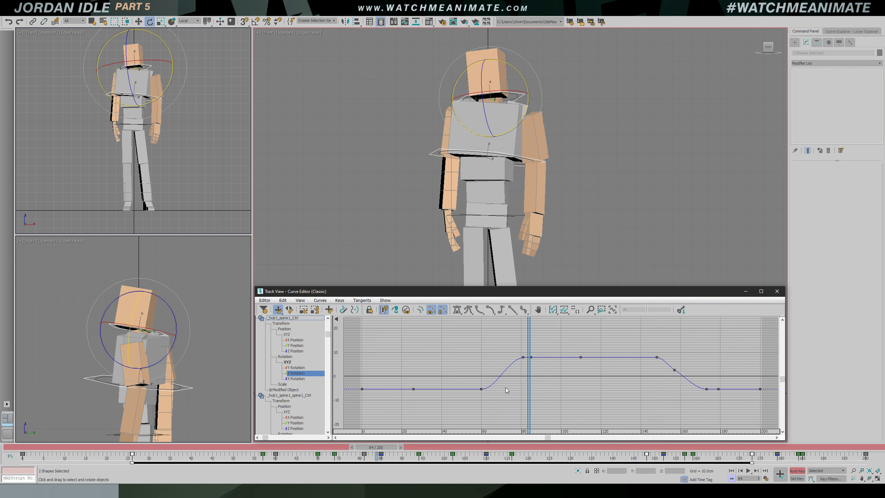
drag(532, 389, 324, 398)
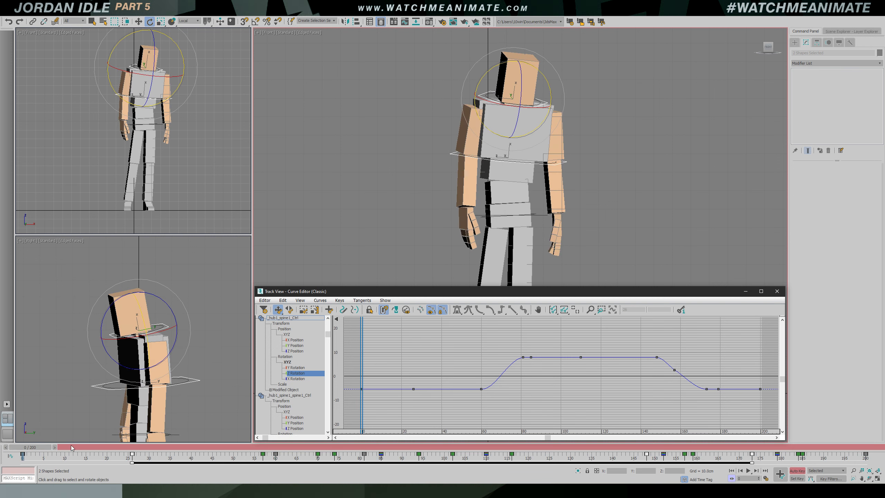
click(28, 446)
drag(28, 449, 855, 447)
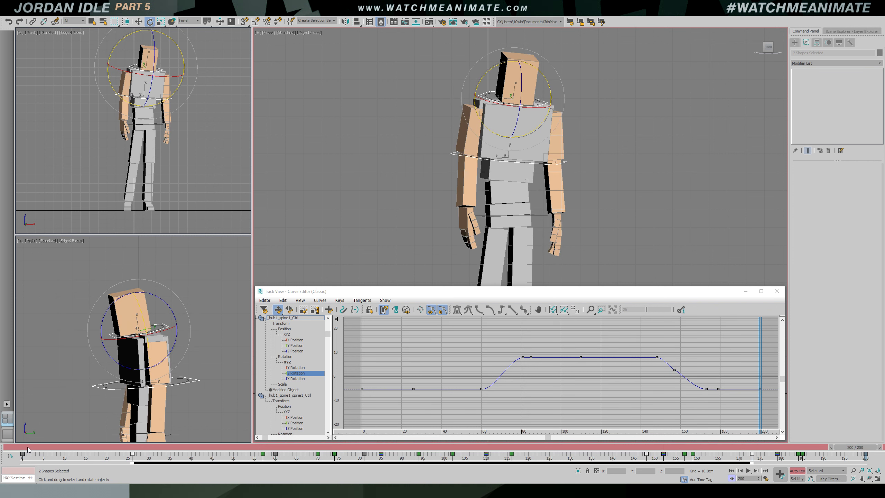
Select only the neck-base control and delete its Z Rotation key at frame 148
click(582, 104)
click(545, 102)
click(298, 379)
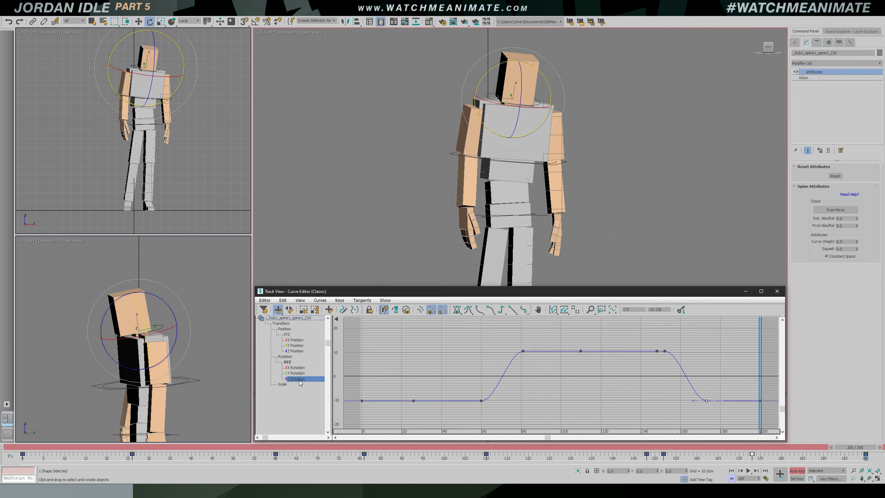
mouse_move(618, 364)
ctrl+alt+middle_down()
mouse_move(611, 359)
mouse_move(620, 358)
ctrl+alt+middle_up()
drag(652, 341, 661, 355)
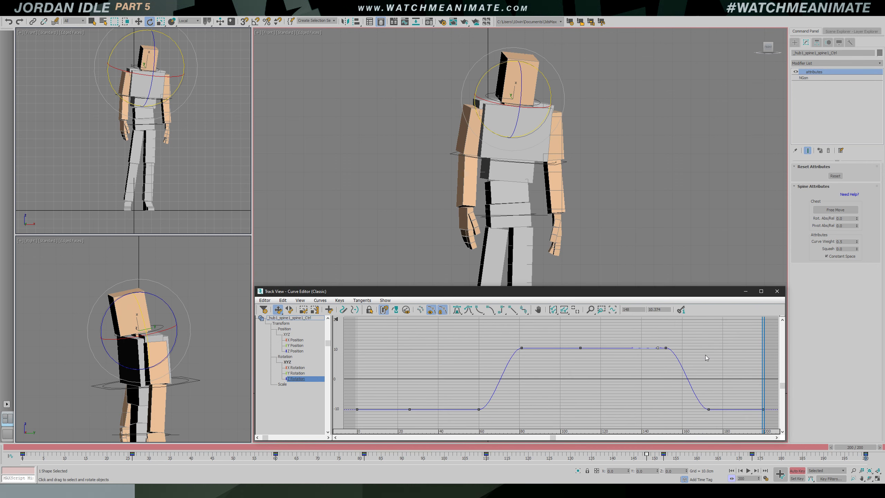
Try a new key at frame 70 on the neck-base control's Z Rotation curve and undo it
drag(761, 343, 499, 367)
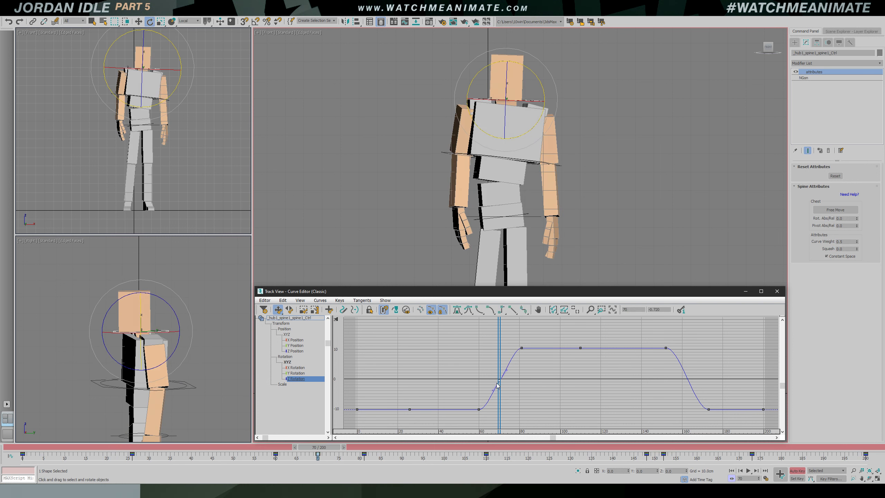
drag(501, 384, 504, 417)
mouse_move(501, 369)
mouse_down()
mouse_move(490, 370)
mouse_move(521, 370)
mouse_move(500, 377)
mouse_move(484, 369)
mouse_move(547, 368)
mouse_move(505, 370)
mouse_up()
key(ctrl+z)
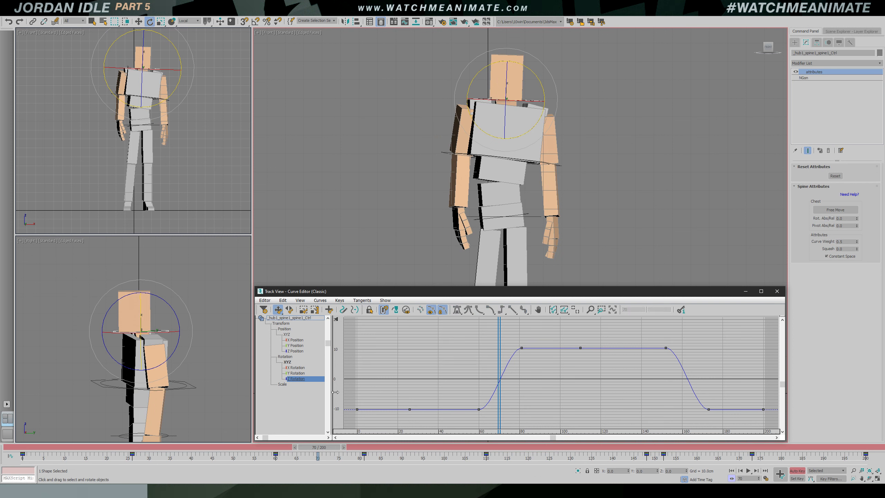
Add a Y Rotation key at frame 70 on the neck-base control and raise it to about 8
click(300, 374)
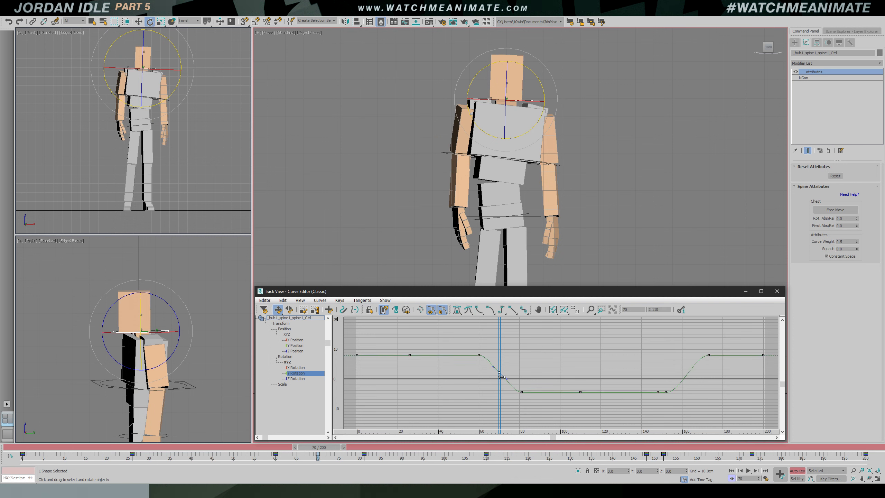
mouse_move(501, 370)
mouse_down()
mouse_move(484, 371)
mouse_move(539, 372)
mouse_move(504, 375)
mouse_up()
key(ctrl+z)
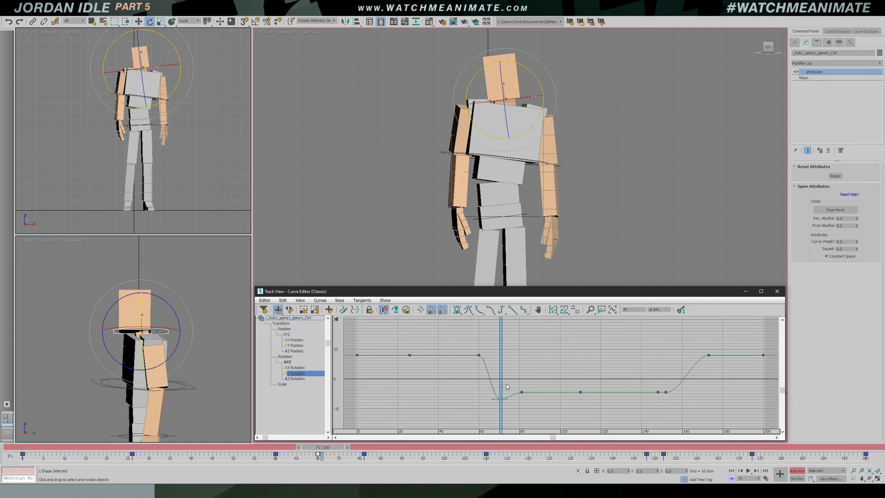
drag(505, 357, 523, 360)
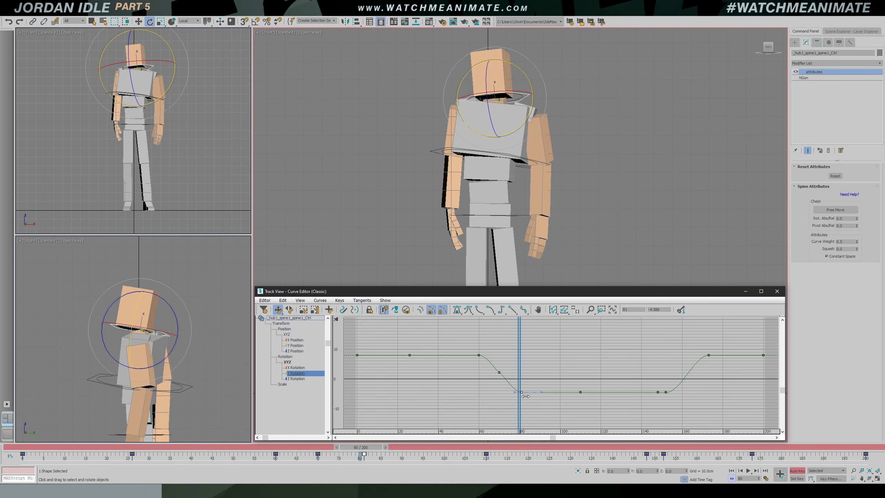
drag(524, 377, 501, 378)
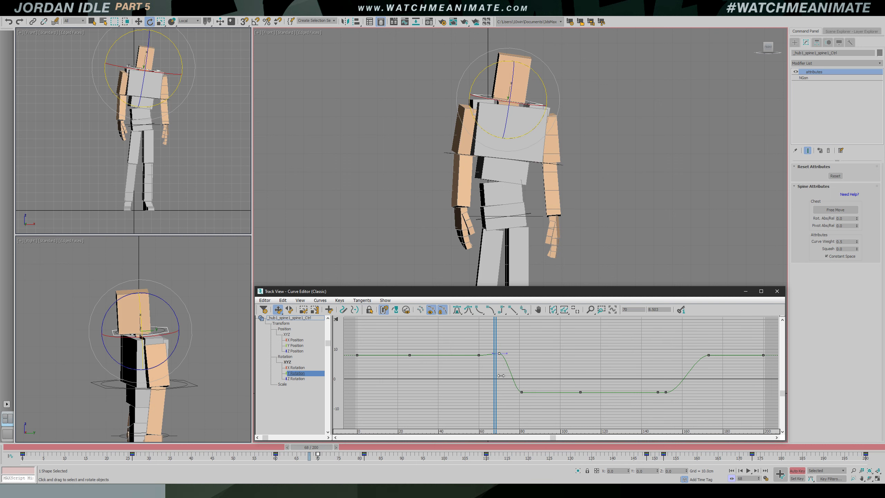
click(493, 375)
scroll(489, 364, up, 3)
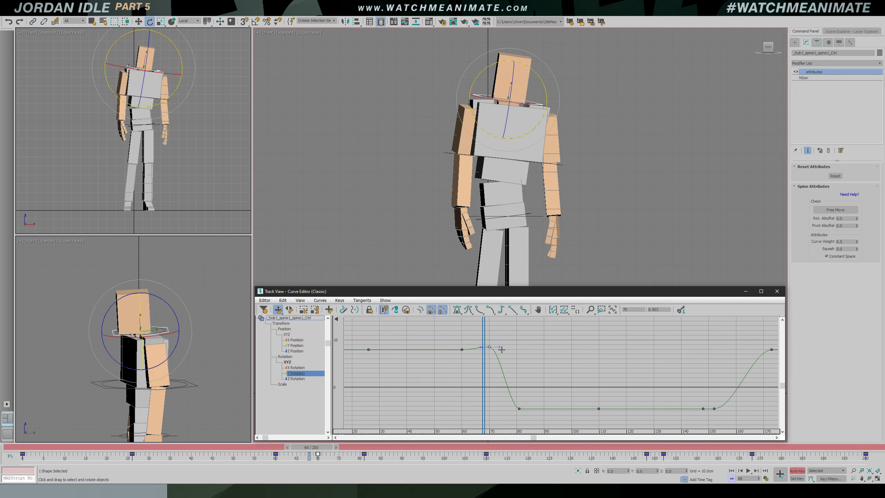
Shape the Y Rotation overshoot with a key at frame 97, angled tangents at frames 70 and 81, and the frame 60 key moved to 57
drag(490, 366, 417, 382)
key(/)
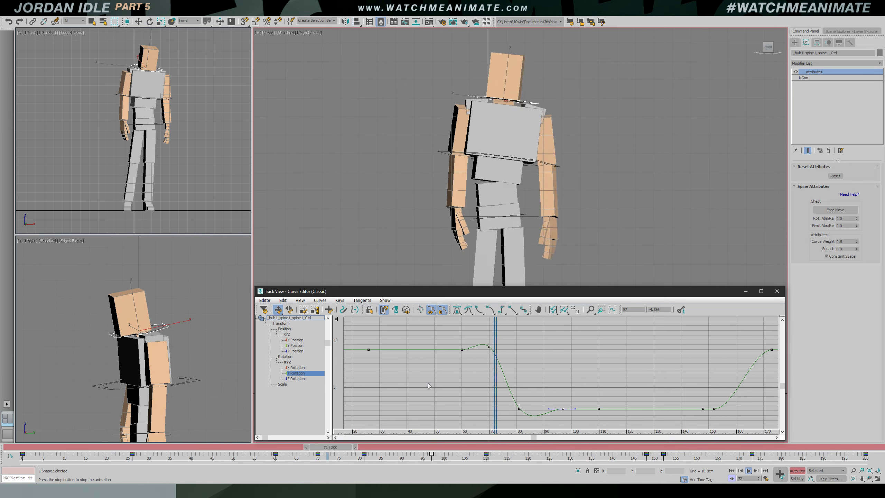
key(/)
drag(603, 363, 487, 361)
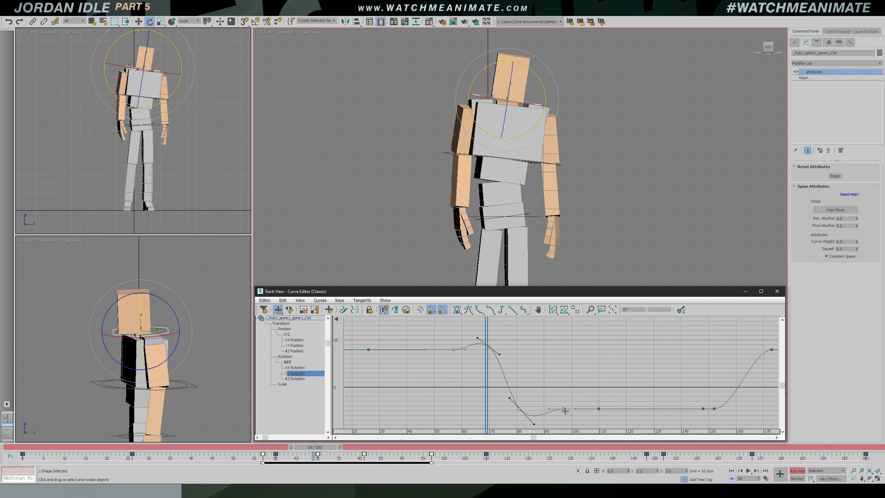
Try shifting the Y Rotation keys at frames 57, 70, 81 and 97 about five frames earlier, then restore them and preview the motion
drag(563, 411, 552, 412)
key(slash)
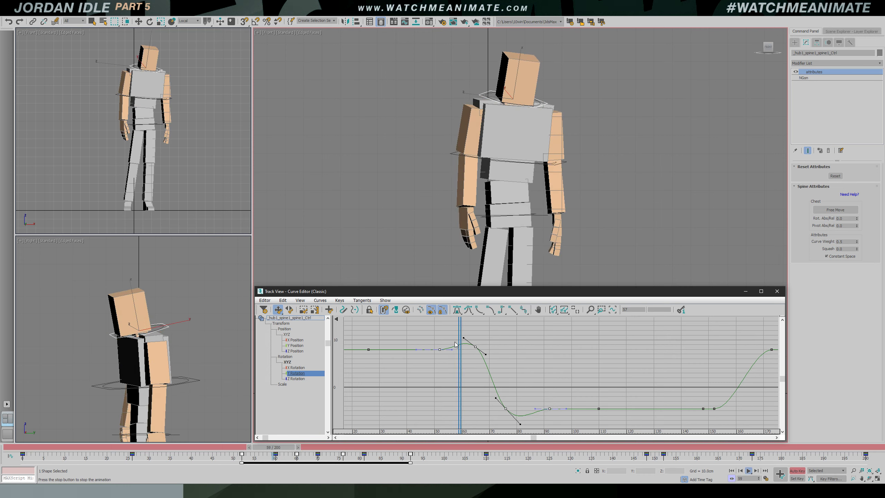
key(slash)
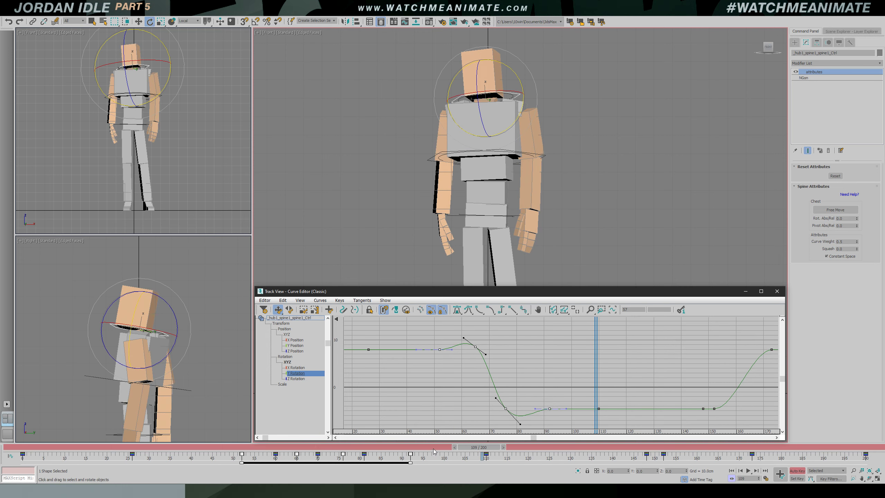
drag(469, 449, 188, 450)
key(slash)
click(189, 453)
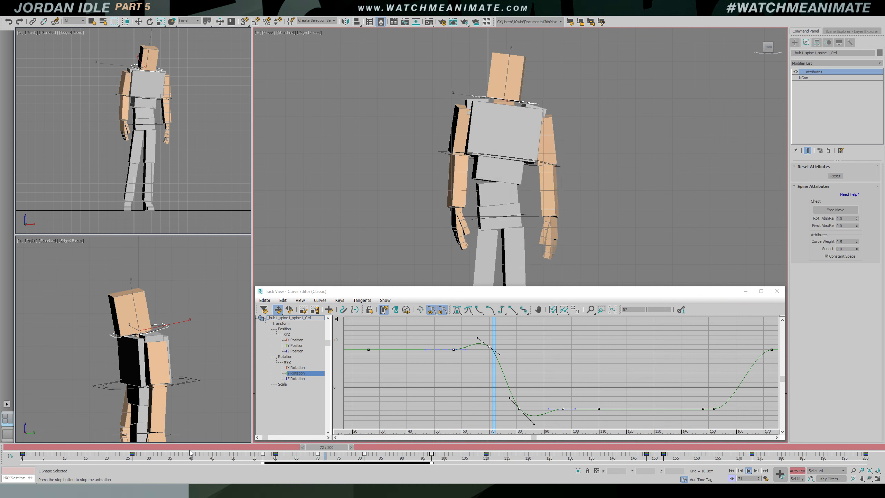
Try lowering the Y Rotation key at frame 70 below zero and undo the change
click(189, 449)
drag(220, 453, 318, 456)
key(e)
click(497, 353)
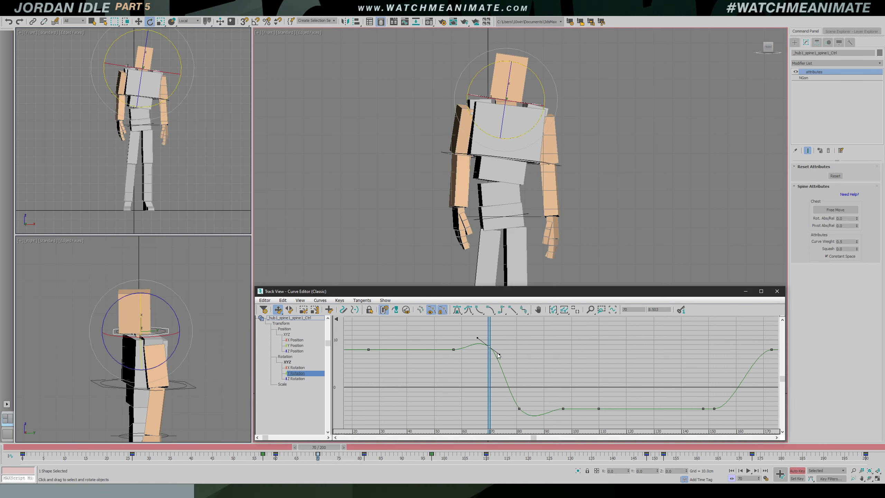
drag(493, 350, 496, 420)
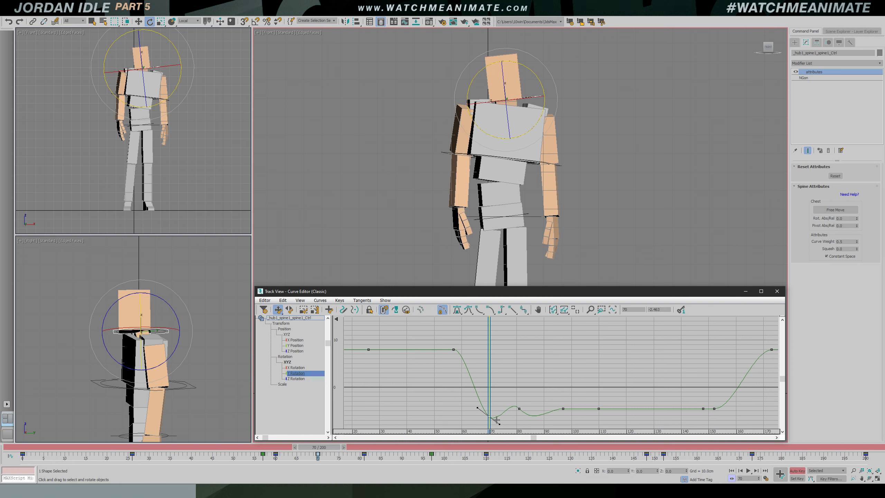
key(ctrl+z)
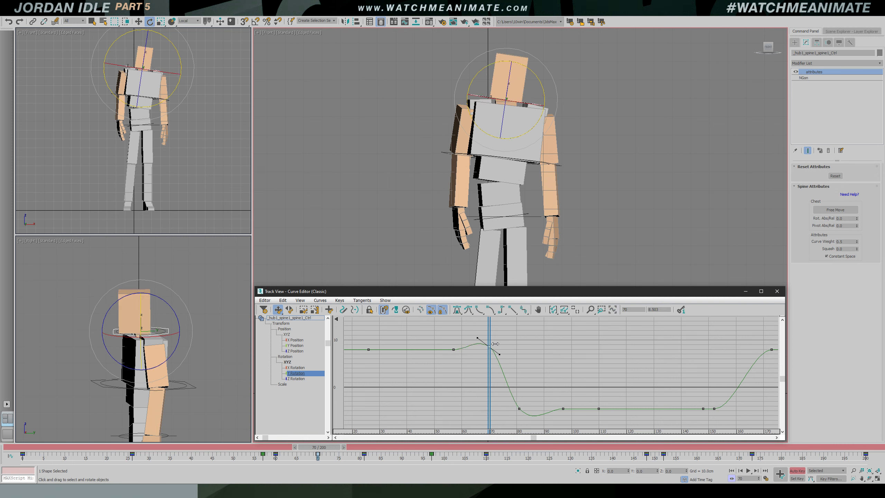
On the Z Position curve, lower the frame 70 key to about -1, raise frame 81 to about 1.1 with steeper tangents, and add a key near frame 98
mouse_move(495, 338)
mouse_down()
mouse_move(457, 334)
mouse_move(493, 333)
mouse_up()
key(w)
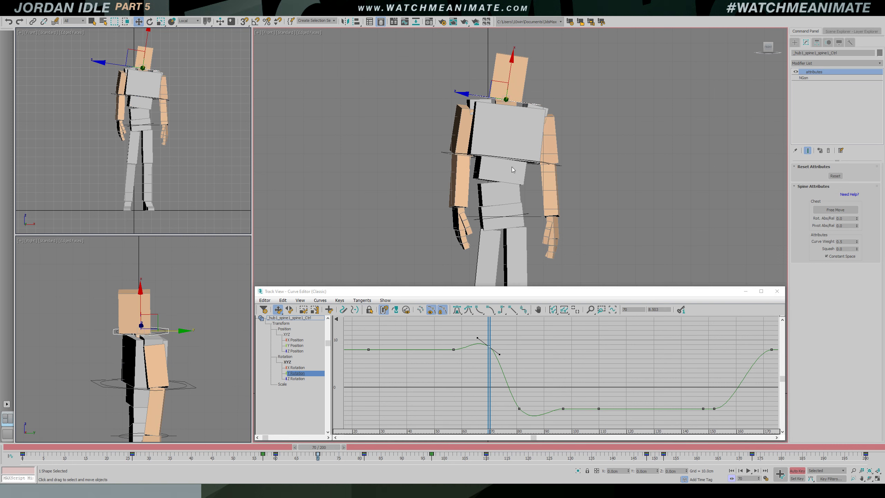
click(299, 352)
drag(488, 382, 497, 393)
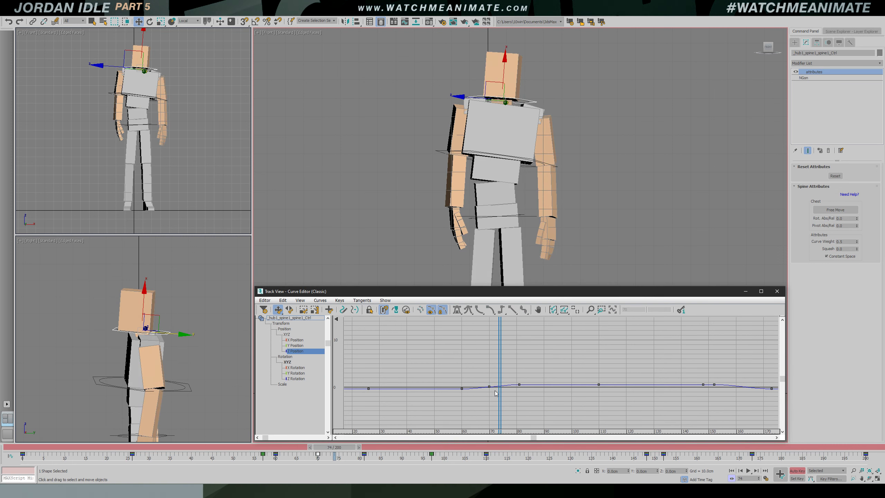
click(576, 309)
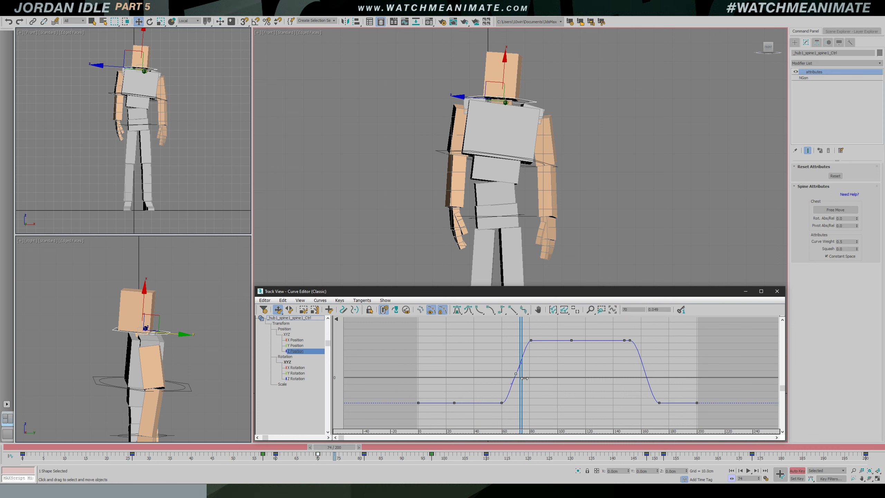
mouse_move(523, 345)
mouse_down()
mouse_move(507, 348)
mouse_move(522, 351)
mouse_up()
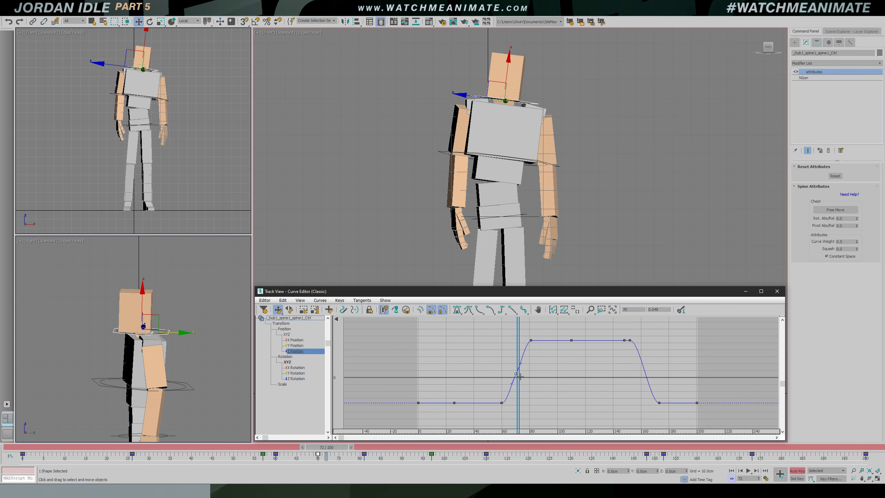
ctrl+alt+middle_drag(524, 389, 597, 420)
mouse_move(503, 362)
mouse_down()
mouse_move(490, 360)
mouse_move(532, 360)
mouse_move(525, 330)
mouse_up()
key(ctrl+z)
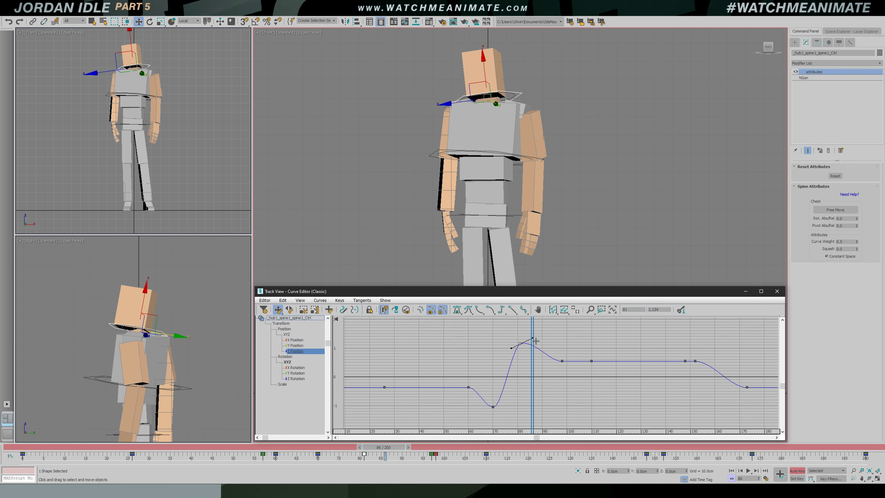
mouse_move(539, 346)
mouse_down()
mouse_move(520, 346)
mouse_move(559, 347)
mouse_move(541, 347)
mouse_up()
Add a settling Z Position key at frame 114 and play the loop in a wider front view to review the neck motion
key(/)
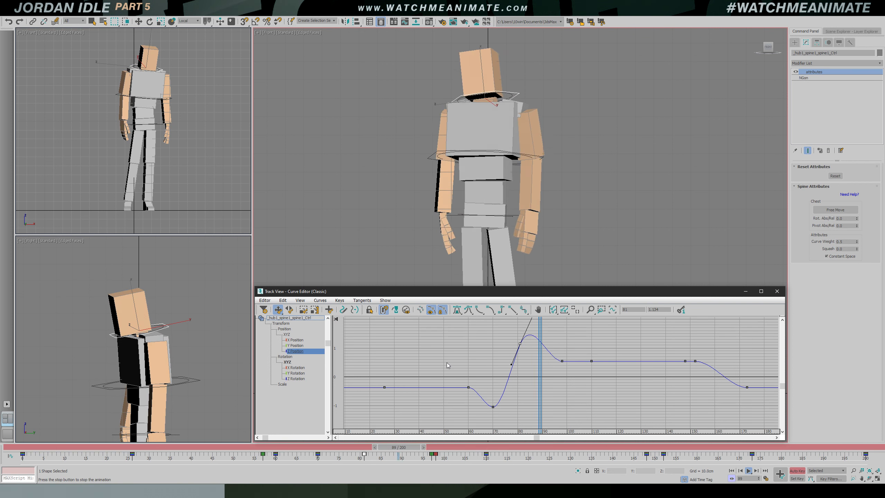
key(/)
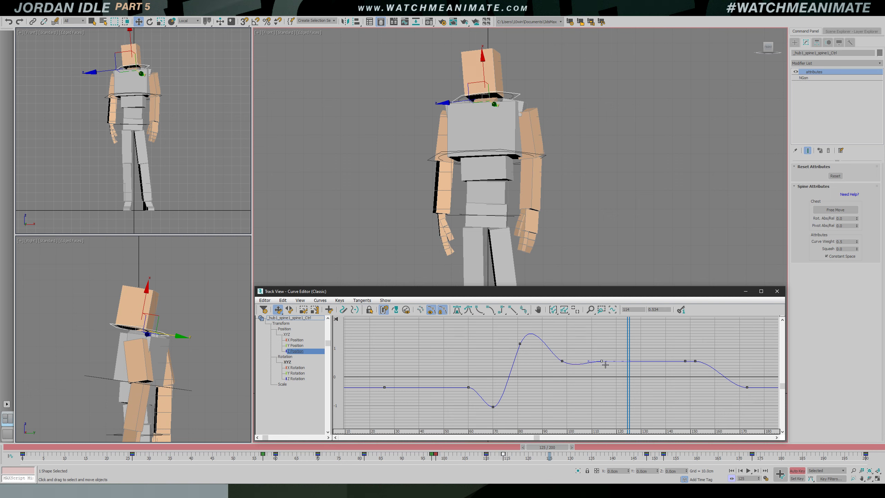
drag(631, 329, 455, 341)
key(/)
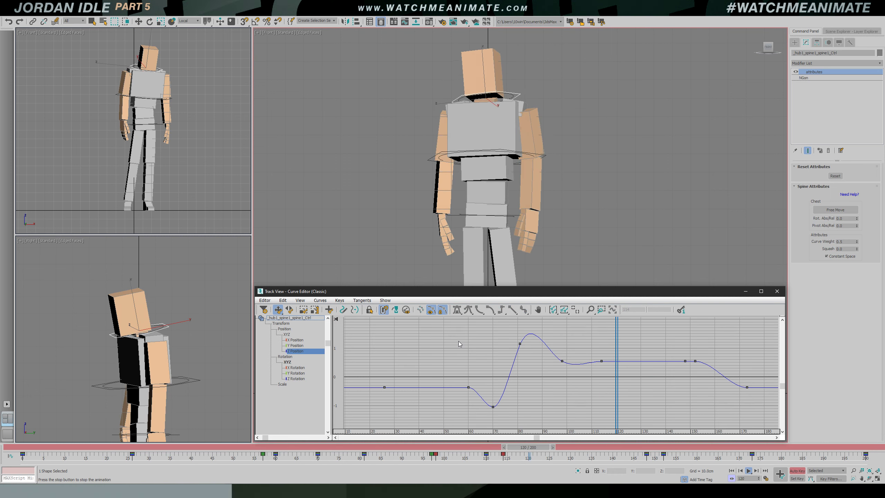
scroll(526, 239, down, 2)
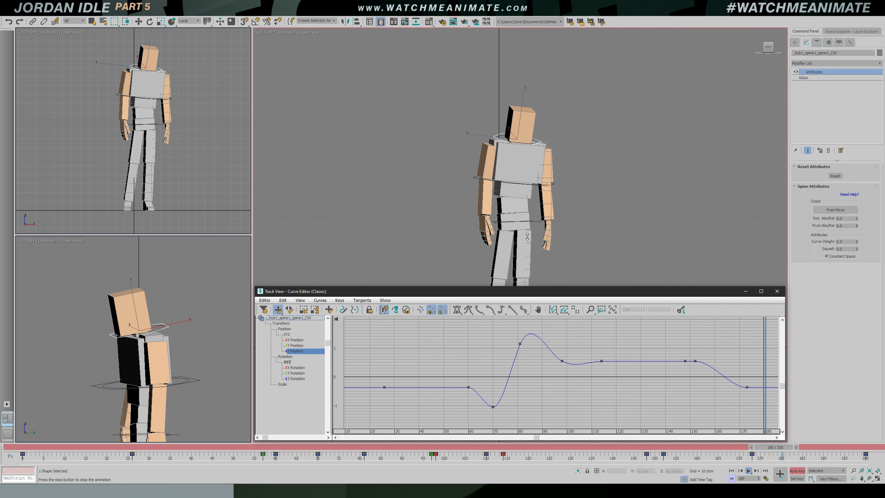
scroll(546, 240, down, 1)
middle_drag(548, 220, 537, 191)
scroll(533, 181, up, 1)
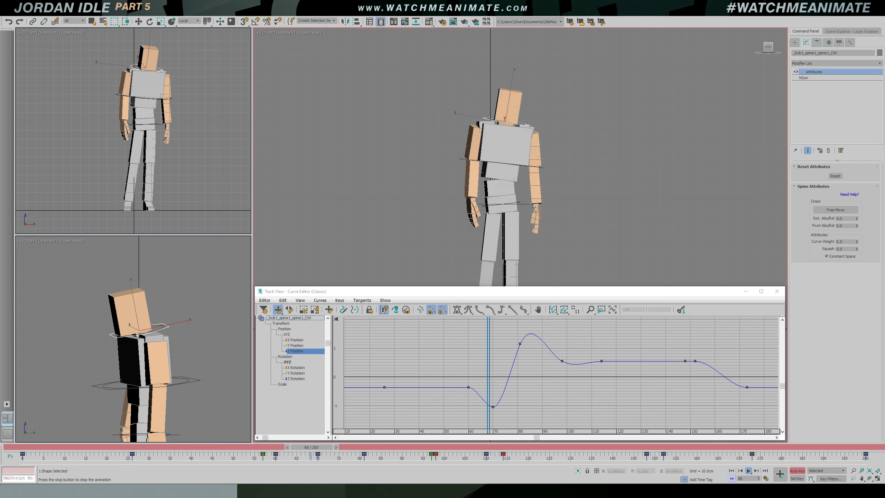
key(slash)
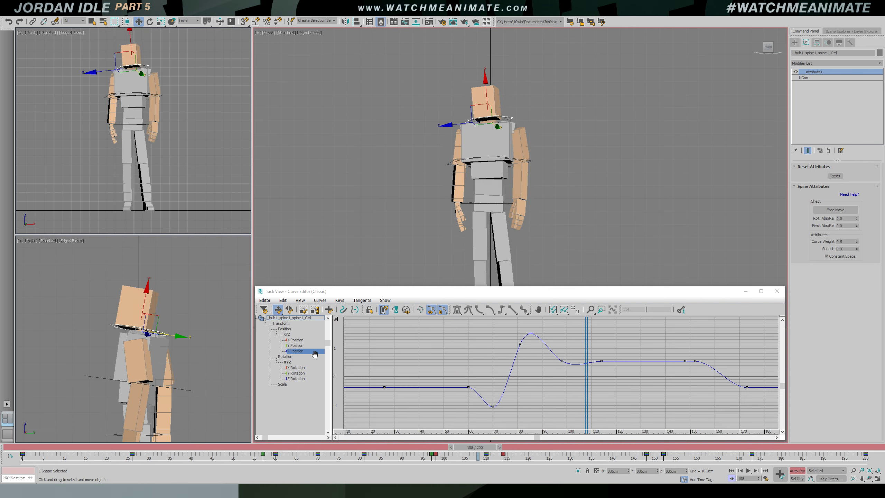
Check the neck-base control's Y Rotation curve, open its X Rotation curve, and scrub through the weight shift around frames 75 to 82
click(296, 379)
click(574, 310)
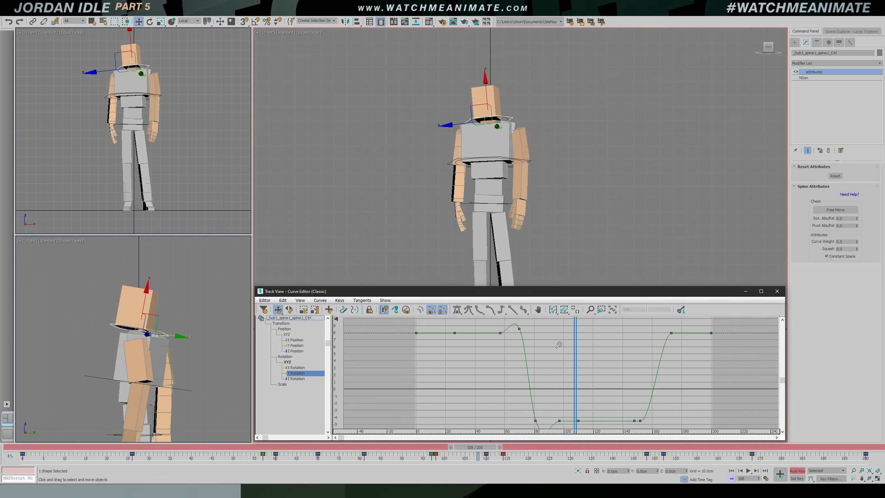
drag(567, 345, 544, 345)
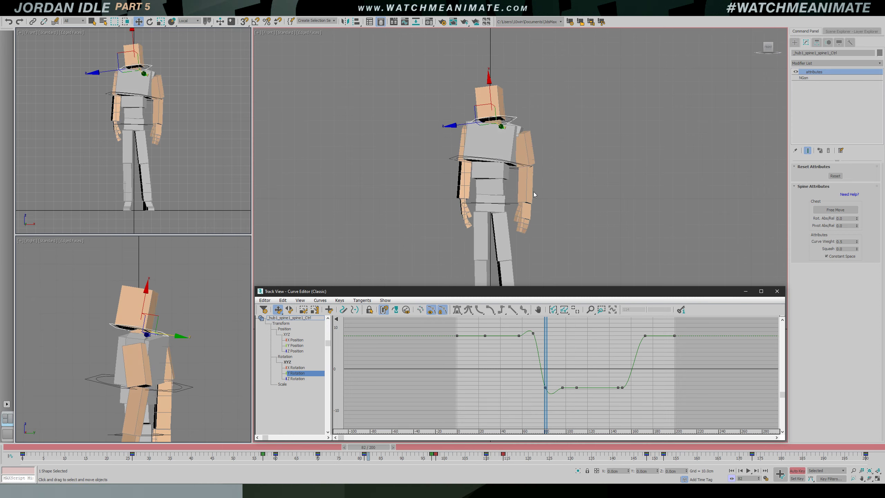
key(e)
click(296, 367)
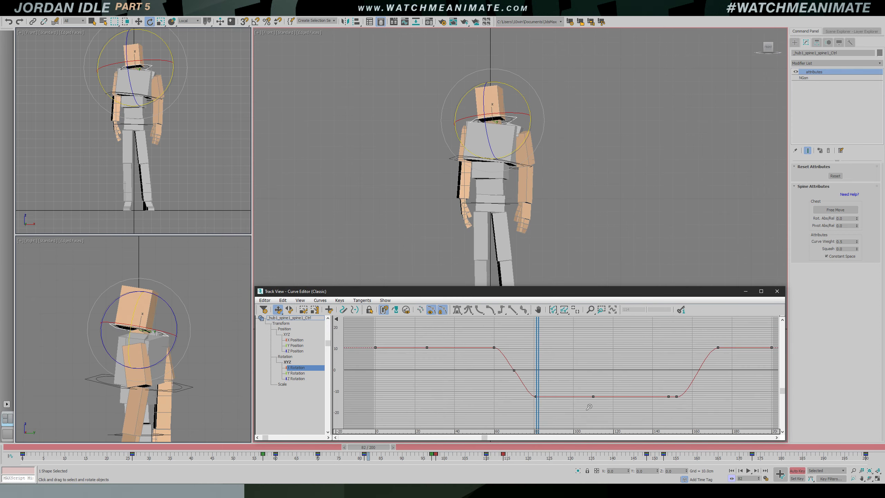
drag(540, 352, 522, 371)
key(ctrl+z)
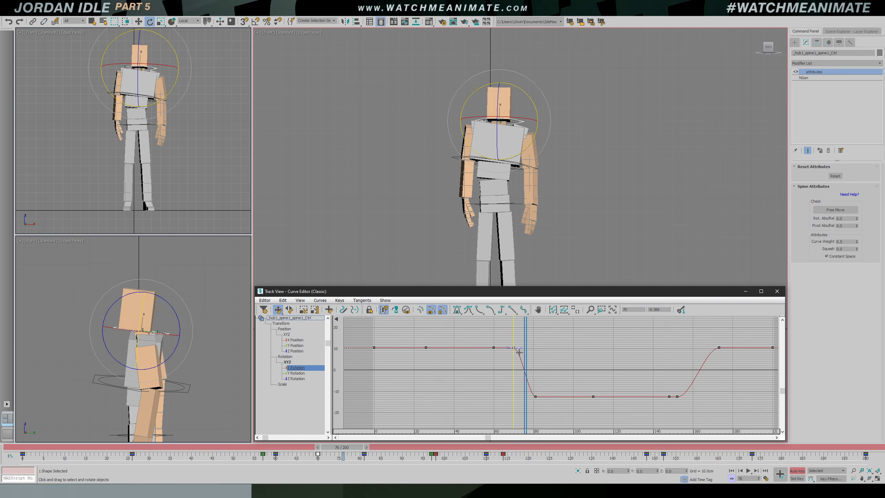
Try raising the X Rotation key at frame 70 to about 10.5 with steep tangents and play the motion
drag(528, 345, 487, 347)
key(slash)
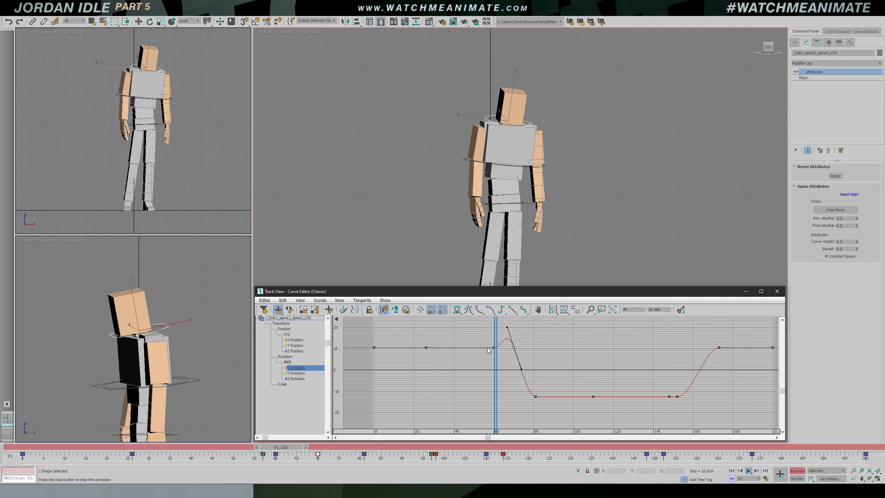
key(/)
key(e)
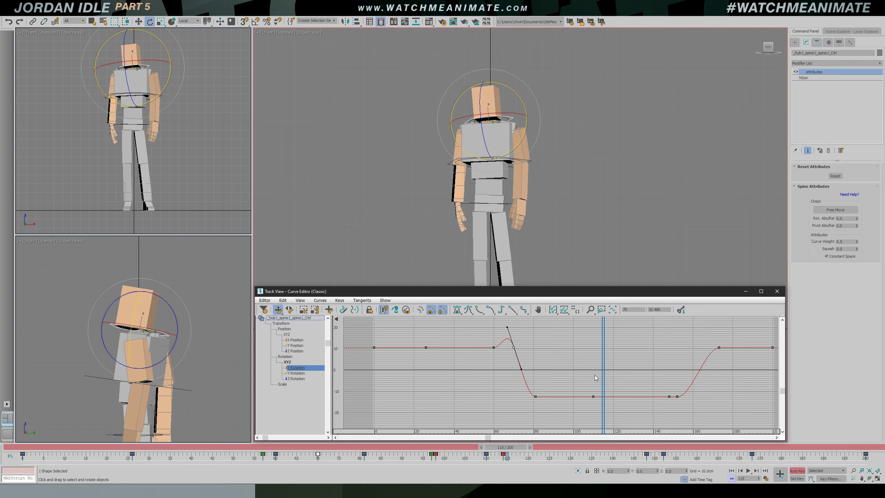
Lower the X Rotation key at frame 70 to about -18.5 for an overshoot and play the motion
drag(608, 352, 554, 364)
key(slash)
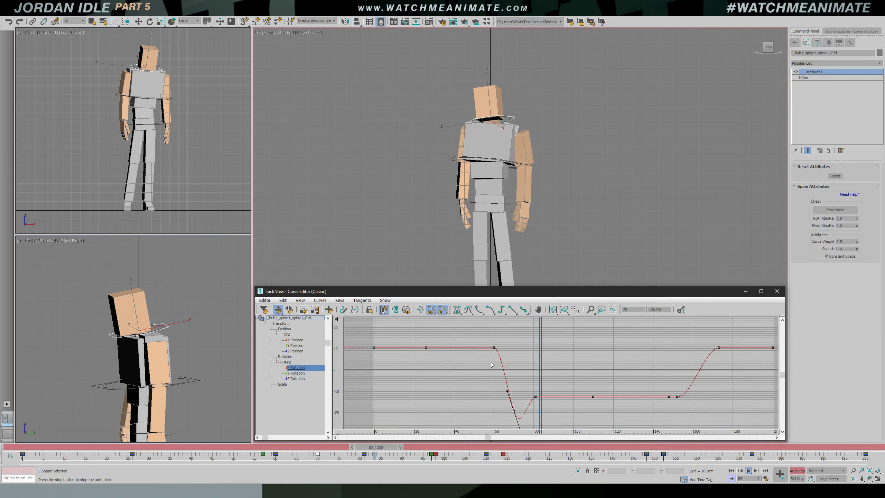
key(slash)
Shift the X Rotation key at frame 60 about four frames earlier and steepen the tangents of the frame 81 key
drag(486, 356, 507, 354)
drag(482, 344, 560, 350)
drag(528, 390, 545, 406)
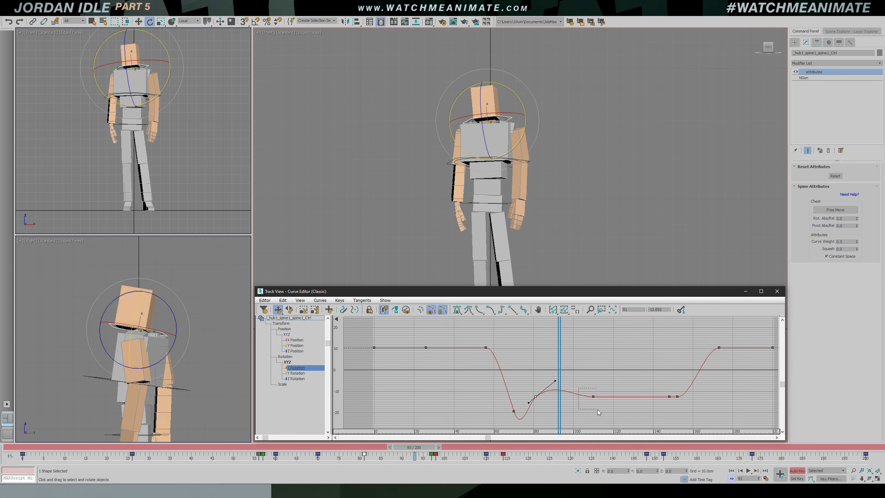
Add a settling X Rotation key at frame 95 at about -12.7, tilt its tangents slightly, and preview the loop
drag(564, 385, 496, 385)
key(slash)
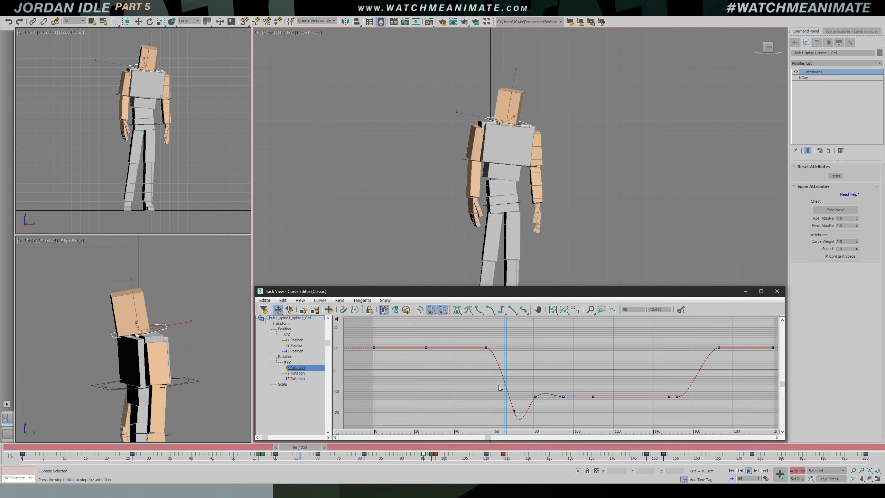
key(slash)
key(e)
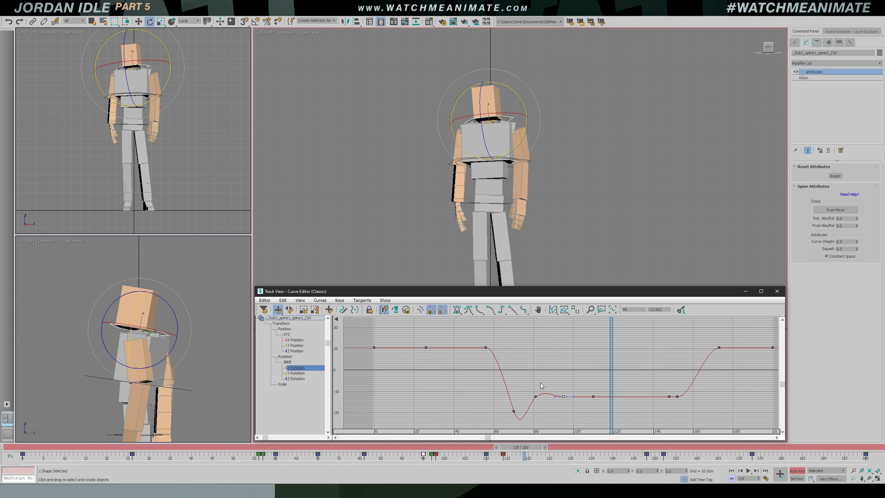
drag(614, 368, 479, 368)
key(slash)
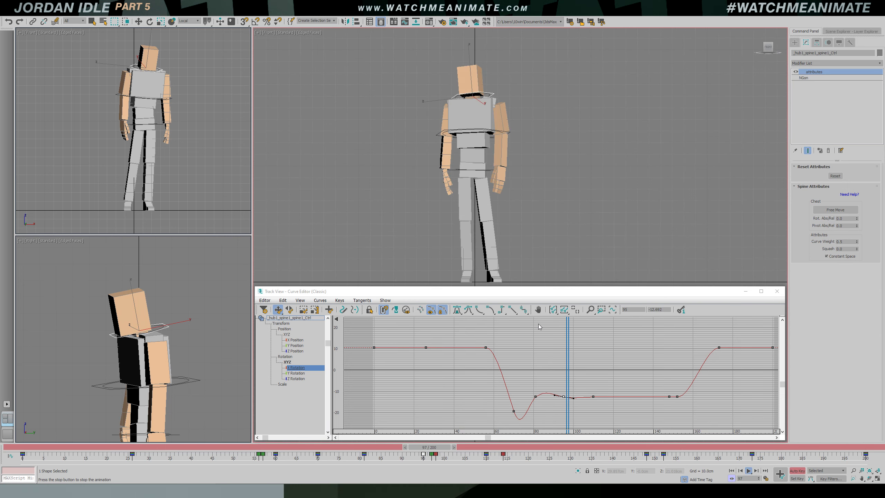
key(e)
drag(592, 353, 502, 380)
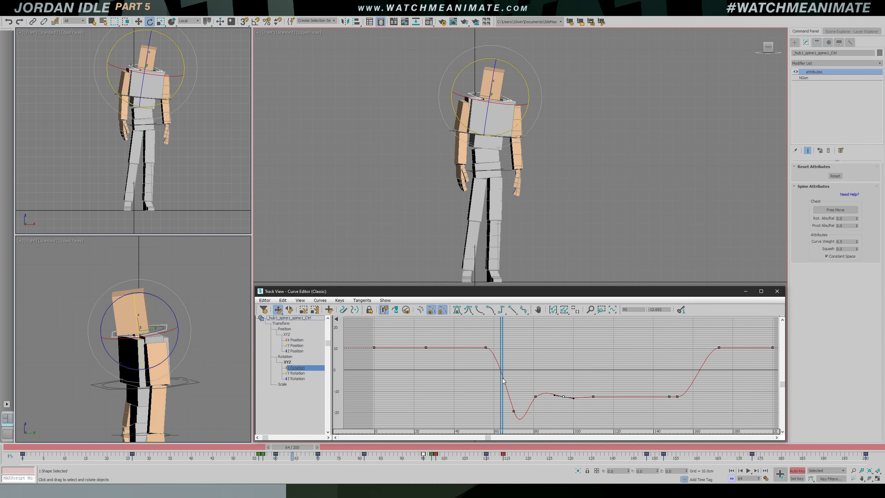
Try automatic tangents on the X Rotation key at frame 70 and play the motion
click(455, 312)
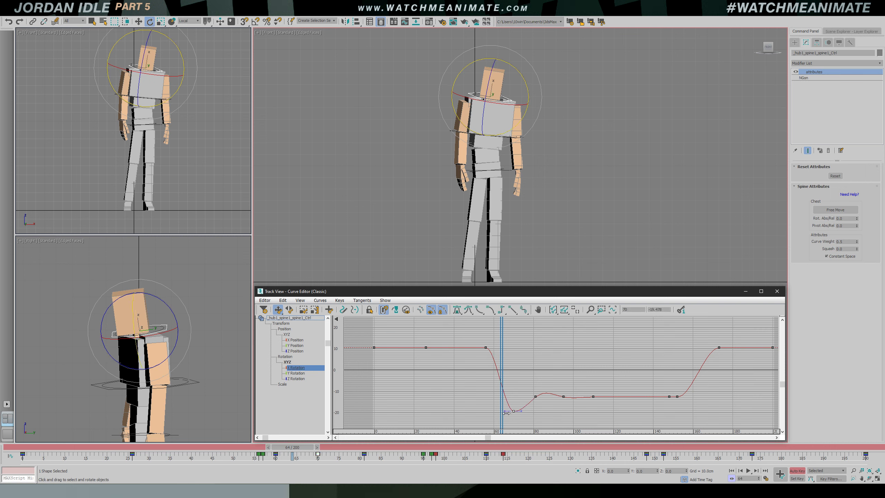
drag(504, 380, 536, 392)
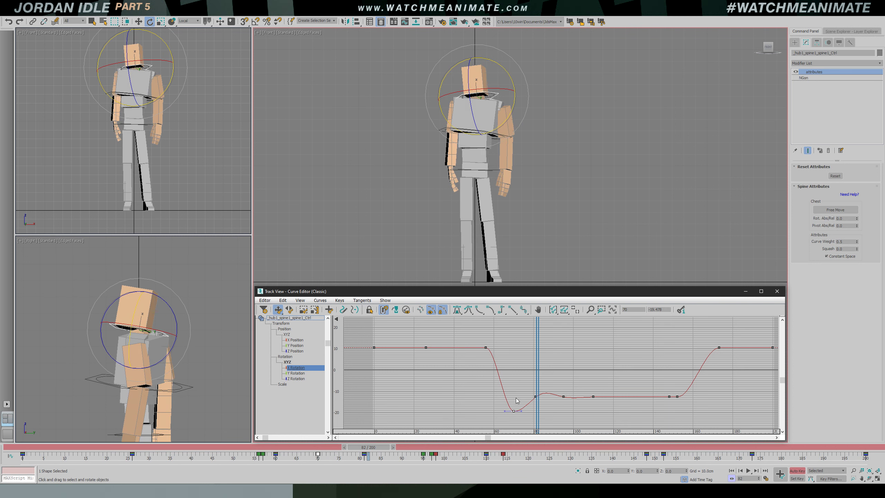
drag(536, 325, 468, 347)
key(ctrl+z)
key(/)
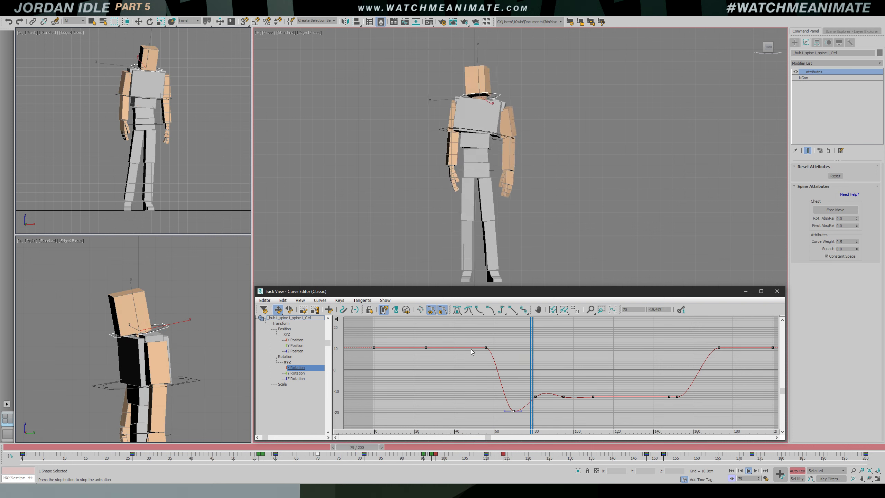
key(/)
key(e)
Raise the X Rotation key at frame 70 to about -13.6 and steepen its tangents downward
mouse_move(570, 370)
mouse_down()
mouse_move(500, 370)
mouse_move(527, 371)
mouse_move(520, 372)
mouse_up()
mouse_move(505, 408)
mouse_down()
mouse_move(517, 425)
mouse_move(515, 405)
mouse_up()
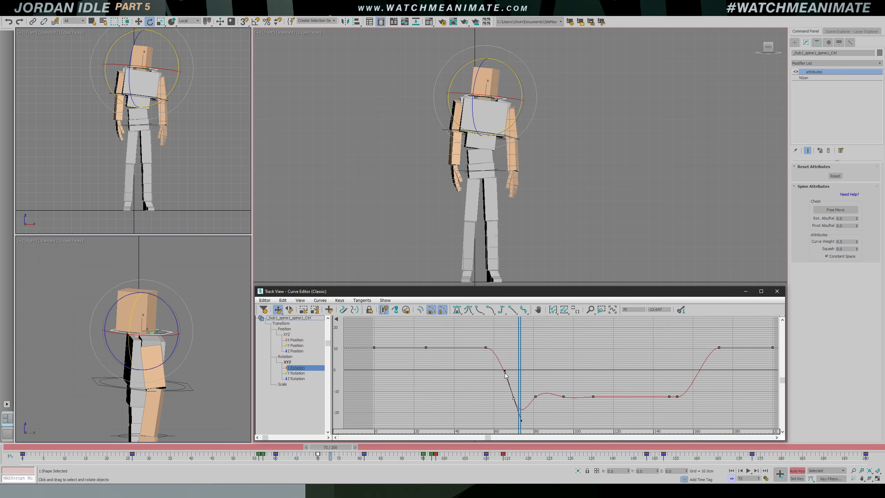
mouse_move(519, 361)
mouse_down()
mouse_move(575, 361)
mouse_move(490, 362)
mouse_move(526, 363)
mouse_up()
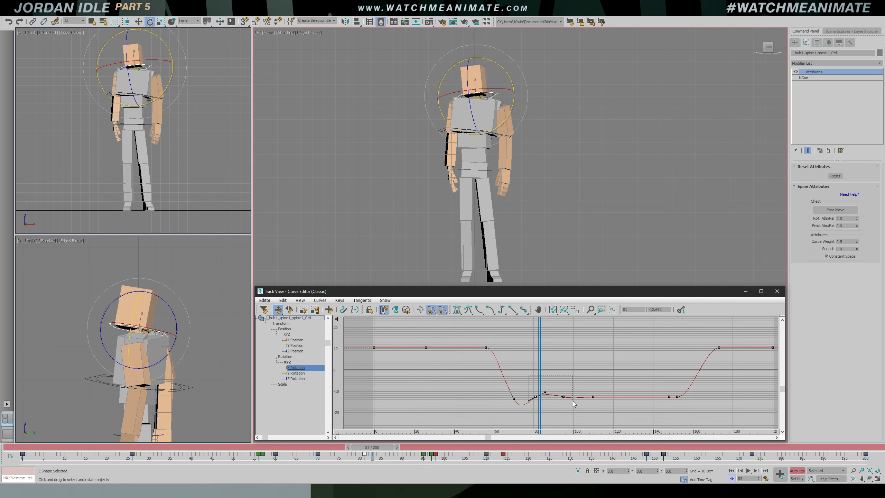
Raise the X Rotation keys at frames 81, 95 and 110 to about -5.4, flatten the frame 95 tangents, and play the loop
drag(596, 400, 598, 384)
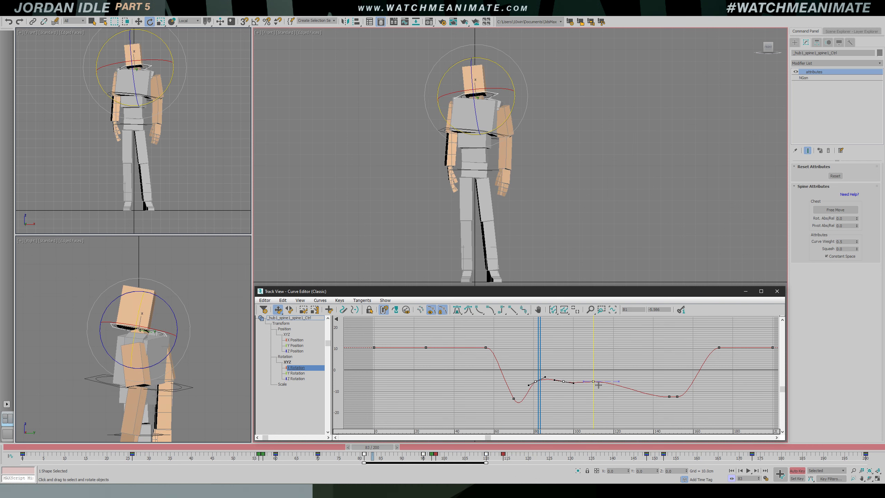
mouse_move(545, 357)
mouse_down()
mouse_move(498, 360)
mouse_move(584, 363)
mouse_move(492, 363)
mouse_move(538, 362)
mouse_move(565, 382)
mouse_up()
scroll(572, 361, up, 3)
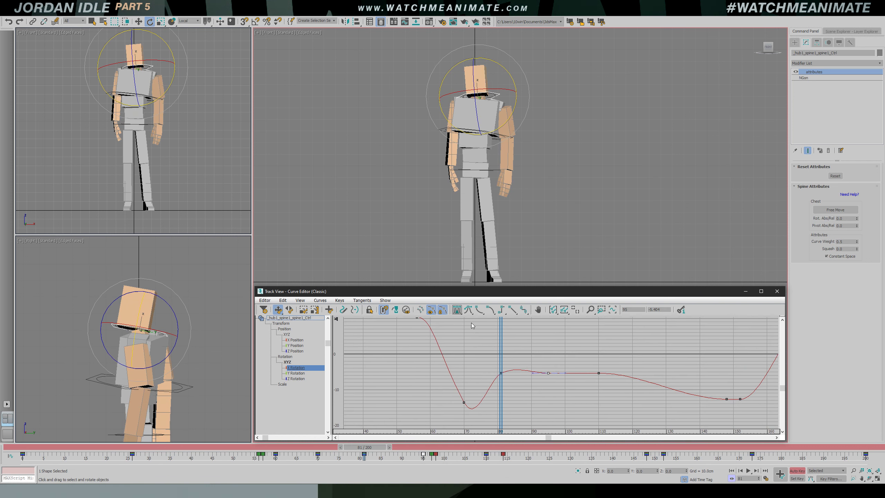
key(slash)
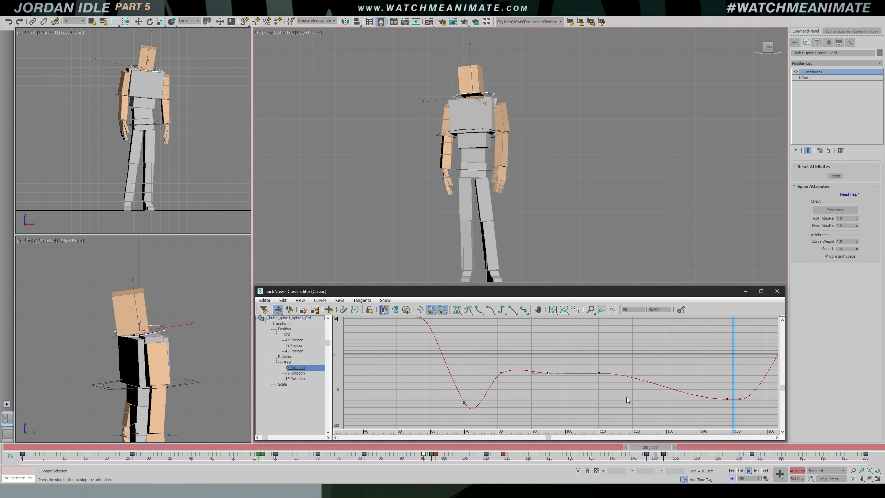
middle_drag(642, 362, 584, 364)
mouse_move(584, 364)
ctrl+alt+middle_down()
mouse_move(589, 358)
mouse_move(549, 374)
mouse_move(574, 349)
ctrl+alt+middle_up()
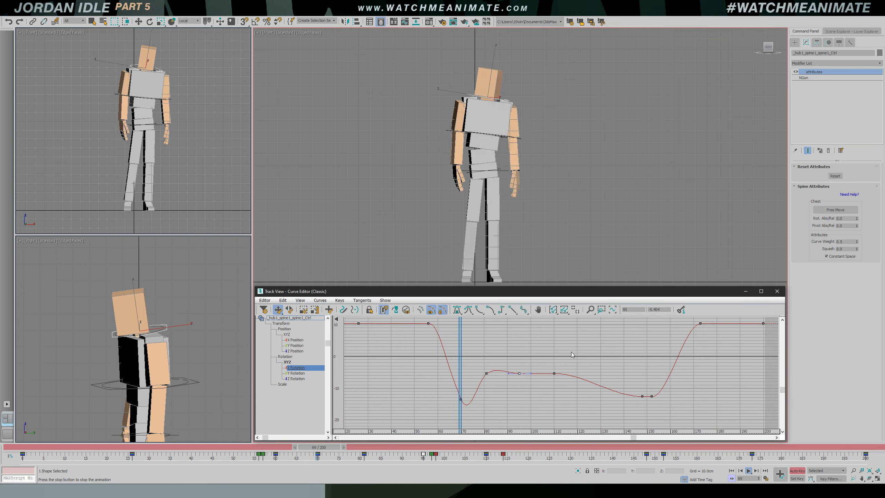
key(slash)
key(e)
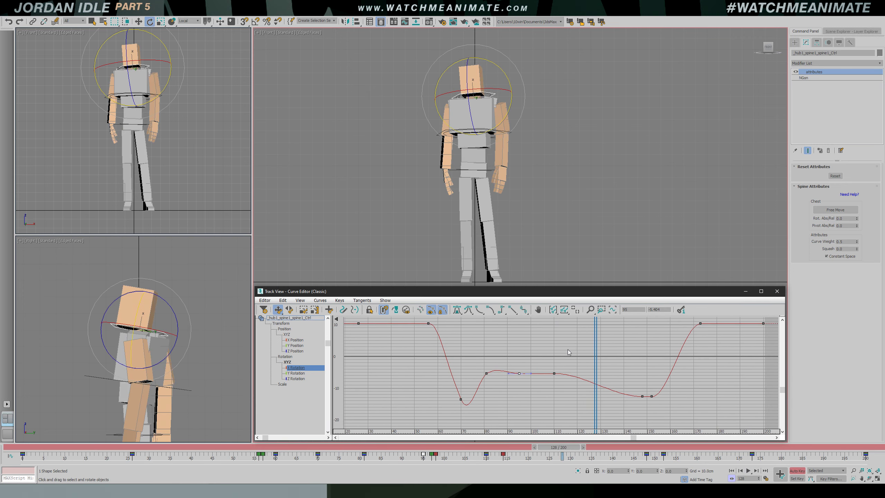
Lower the X Rotation keys at frames 81, 95 and 110 to about -9.5 and match the keys at frames 148 and 152
drag(599, 343, 503, 349)
drag(555, 375, 554, 388)
drag(502, 361, 604, 368)
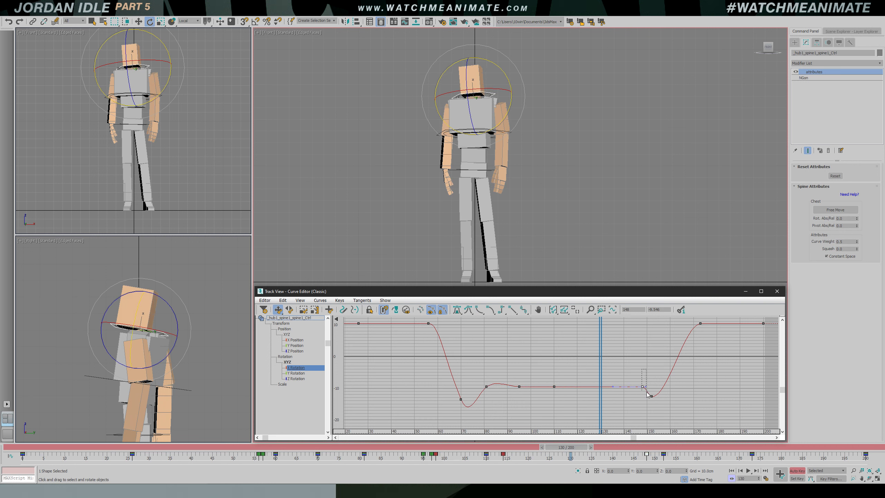
Add X Rotation keys at frames 117 and 138 at about -13.7 for a held dip and play the loop
mouse_move(596, 367)
mouse_down()
mouse_move(536, 370)
mouse_move(589, 369)
mouse_up()
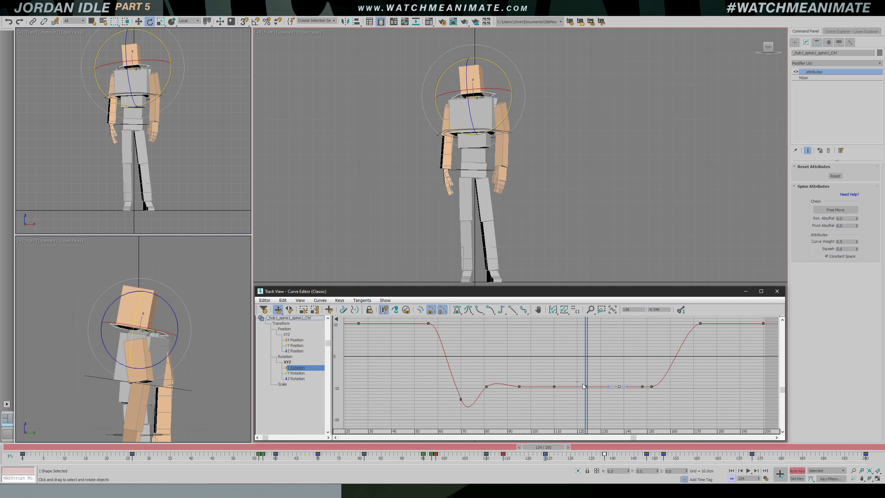
drag(621, 390, 622, 404)
drag(590, 374, 589, 401)
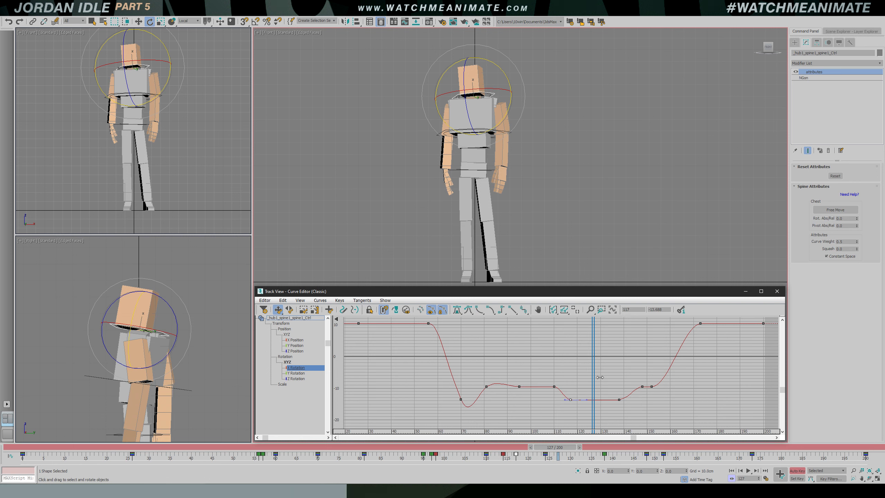
drag(596, 356, 490, 362)
key(/)
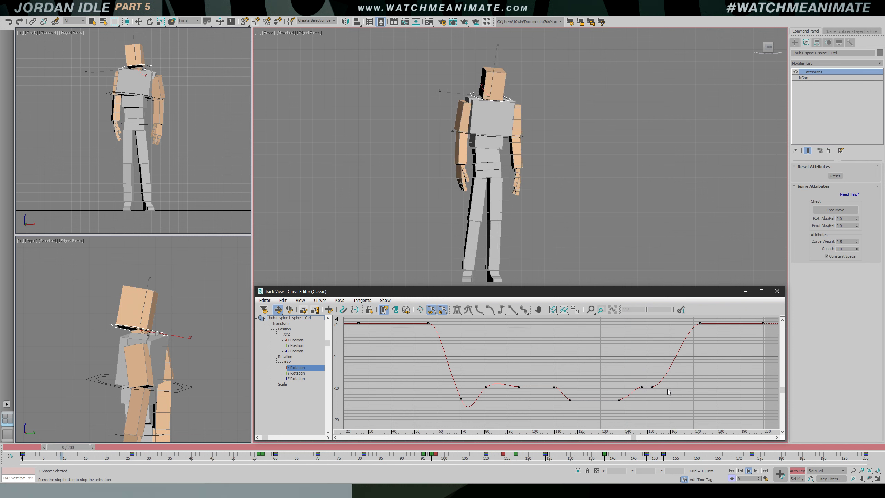
middle_drag(602, 369, 593, 379)
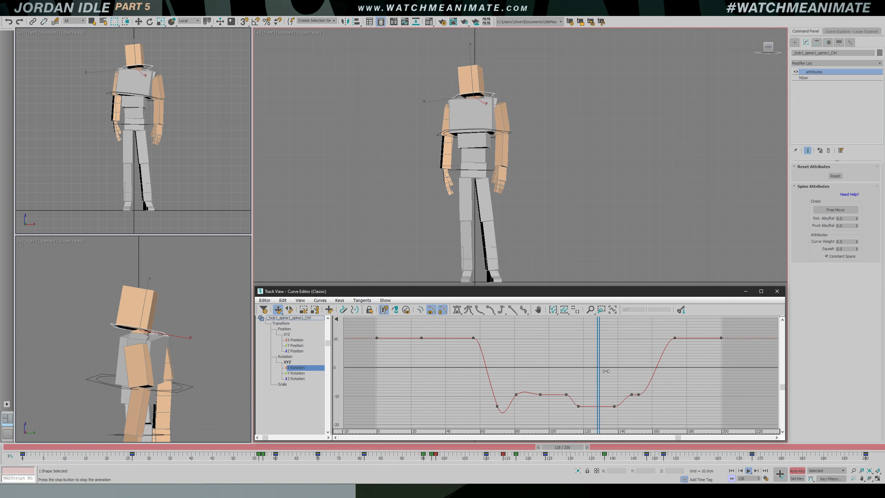
key(/)
Try raising the X Rotation keys at frames 117 and 138 to about -7.8 and review the loop during playback
drag(567, 399, 618, 412)
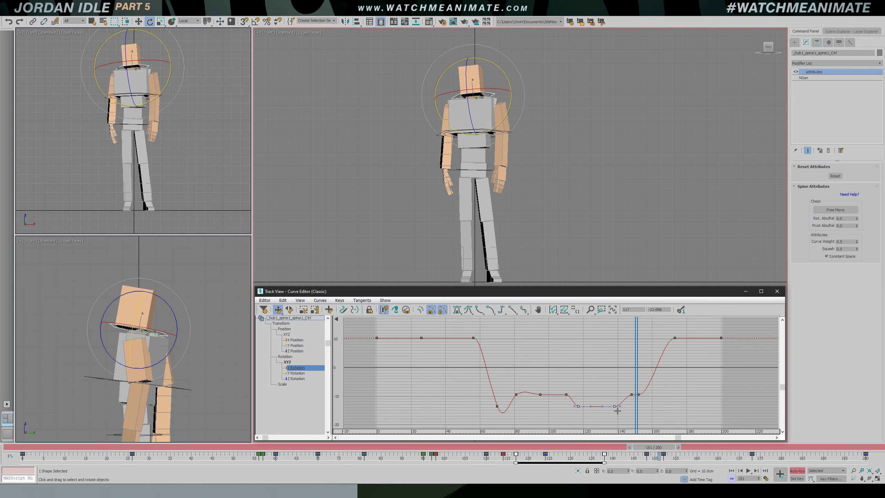
drag(633, 368, 553, 367)
key(slash)
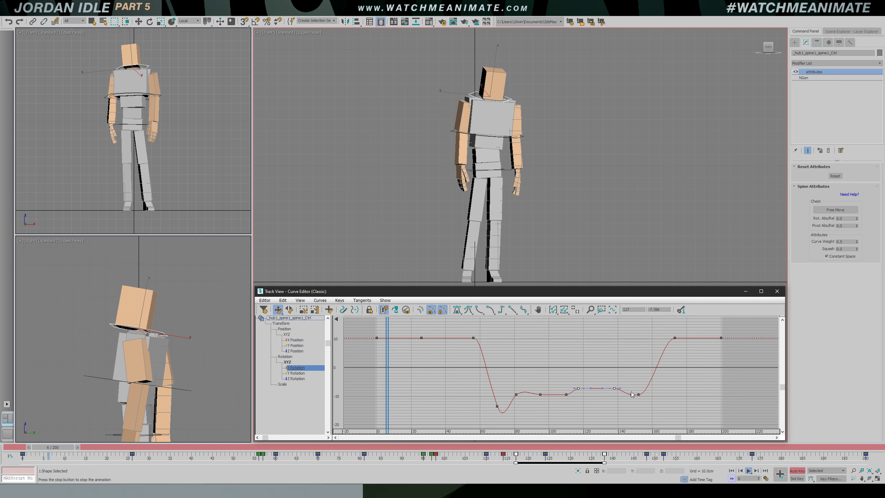
scroll(643, 368, up, 2)
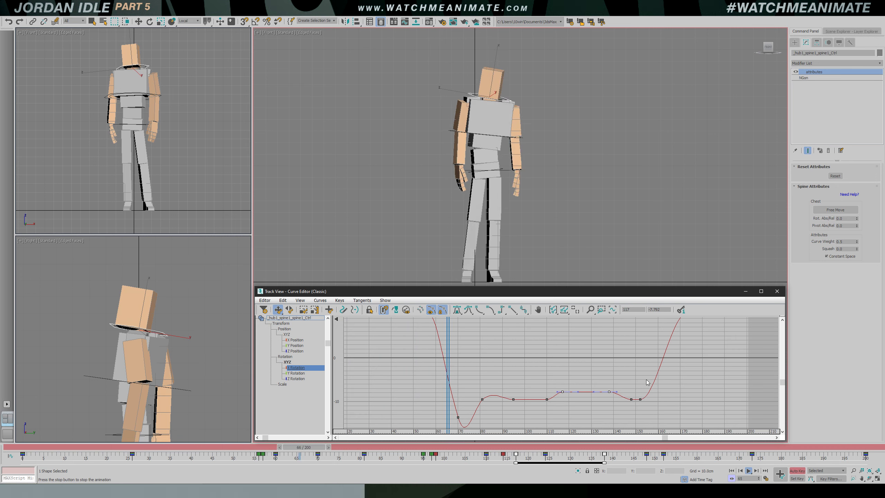
scroll(613, 380, down, 2)
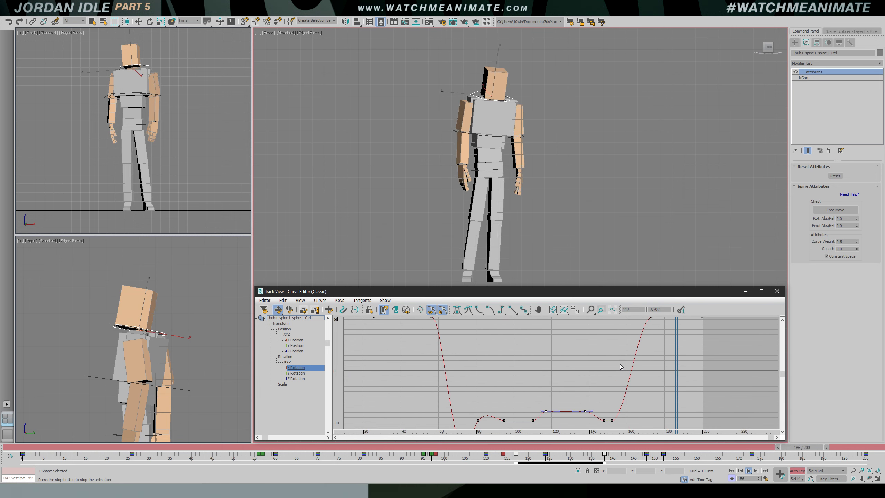
middle_drag(620, 364, 589, 379)
scroll(595, 381, down, 2)
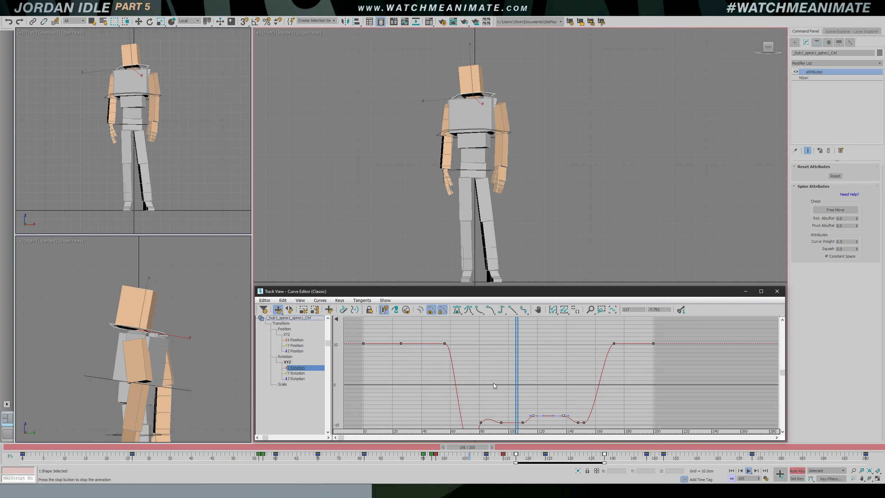
key(e)
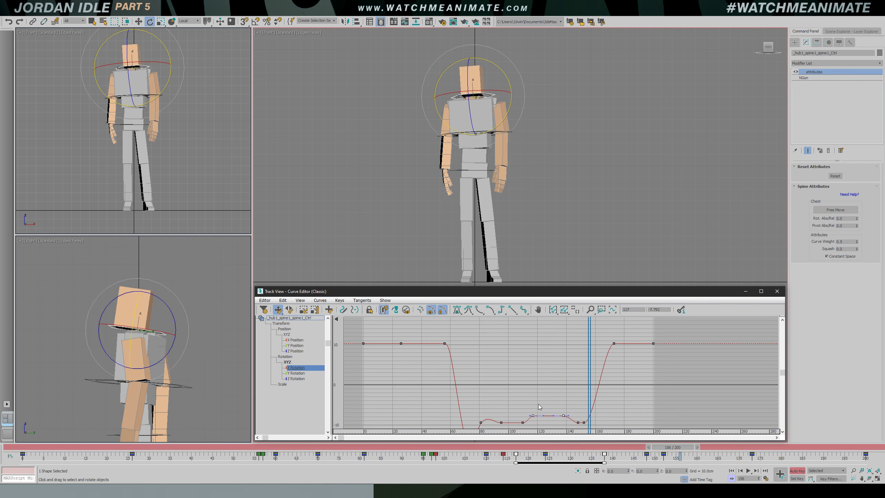
Lower the X Rotation keys at frames 117 and 138 to about -10.8 and bring the frame 148 key level with them
drag(537, 420, 537, 430)
middle_drag(536, 400, 547, 370)
drag(601, 350, 561, 379)
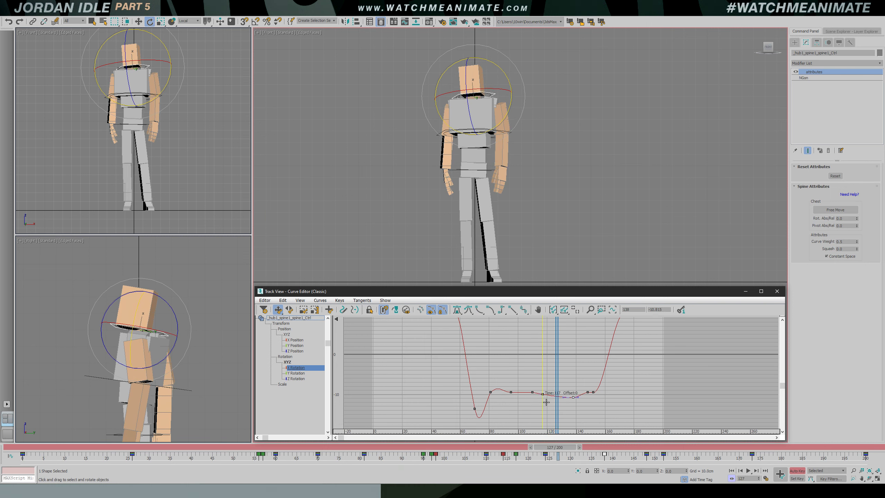
key(ctrl+z)
middle_drag(514, 402, 547, 402)
ctrl+alt+middle_drag(605, 409, 630, 388)
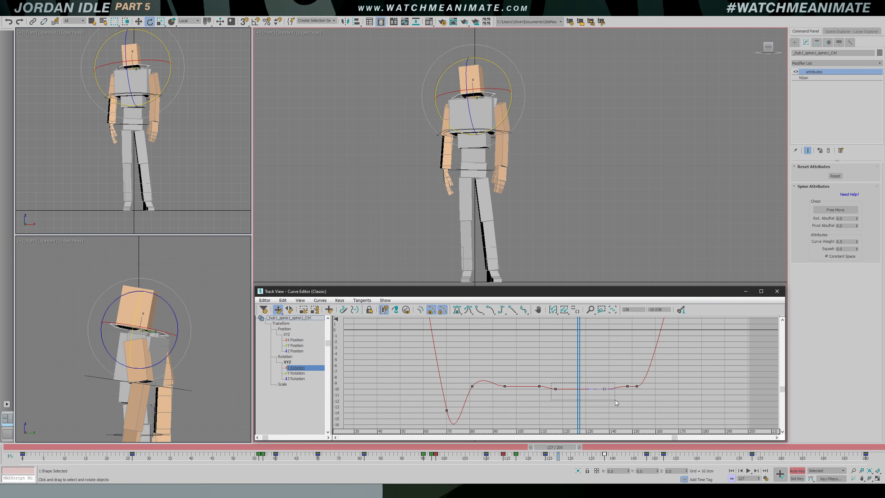
drag(596, 389, 625, 385)
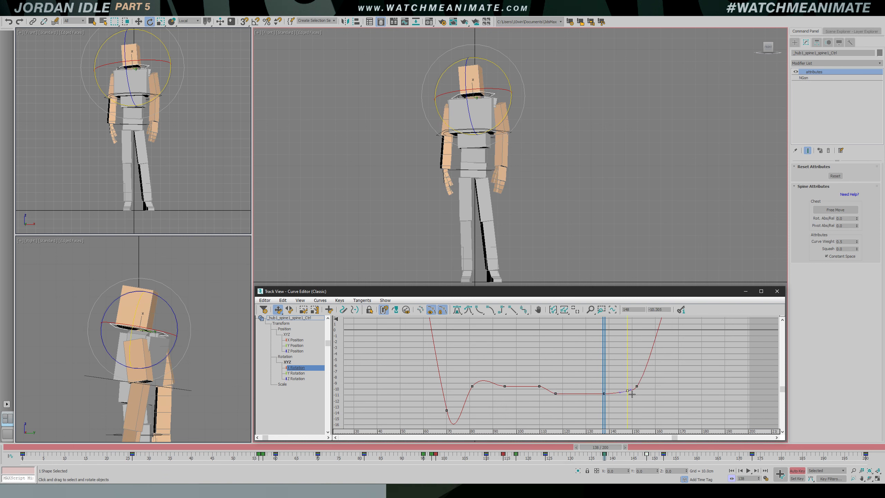
drag(630, 401, 631, 400)
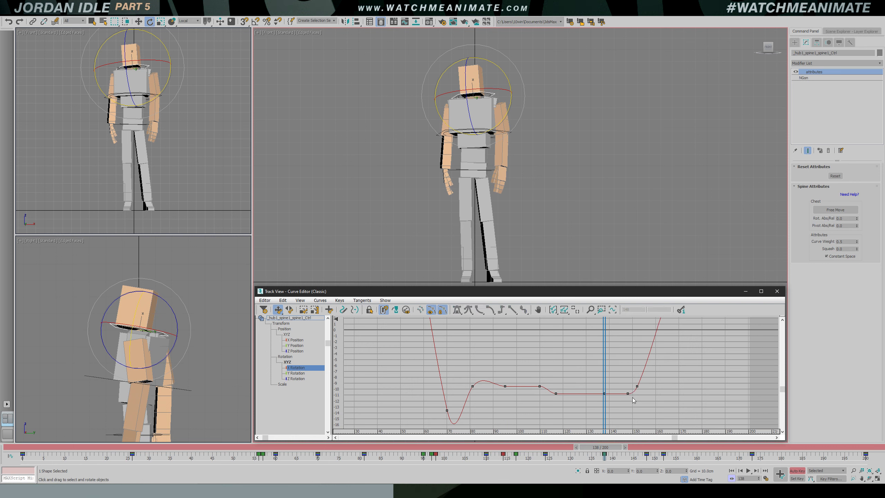
scroll(633, 399, up, 2)
Lower the X Rotation keys at frames 117, 138 and 148 together to about -11.5 and play the loop
drag(596, 365, 541, 387)
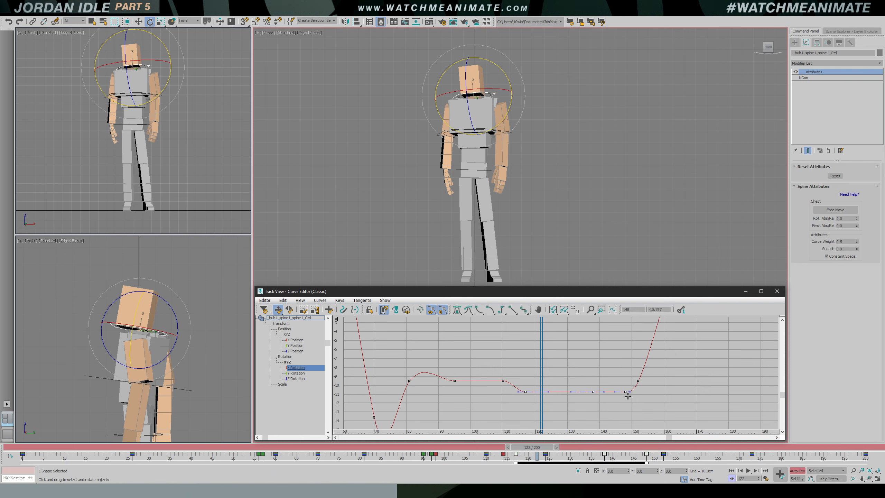
drag(545, 354, 404, 353)
key(slash)
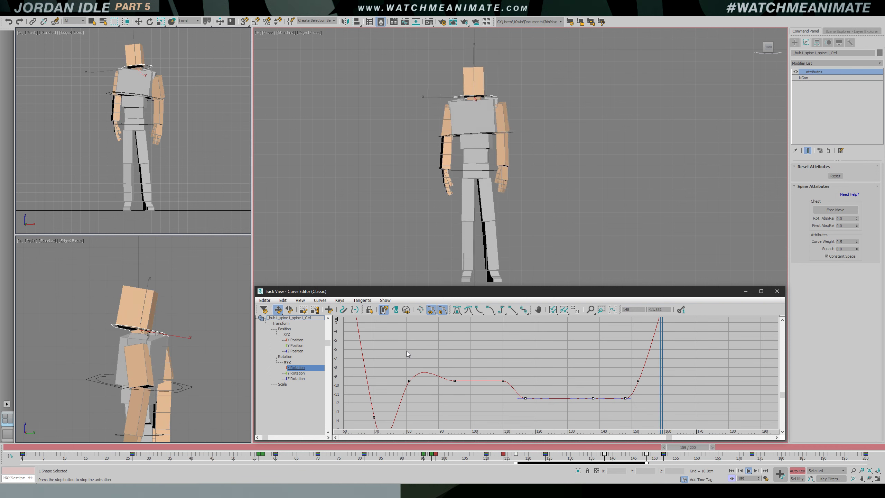
mouse_move(558, 350)
middle_down()
mouse_move(558, 363)
mouse_move(578, 383)
mouse_move(590, 355)
mouse_move(576, 374)
mouse_move(561, 355)
middle_up()
key(slash)
Set X Rotation keys at frames 161, 173 and 186 to about 10.5 with an overshoot after frame 161, and play the loop
drag(470, 345, 549, 366)
ctrl+alt+middle_drag(548, 401, 549, 350)
drag(545, 348, 600, 354)
middle_drag(599, 353, 597, 376)
scroll(597, 377, up, 2)
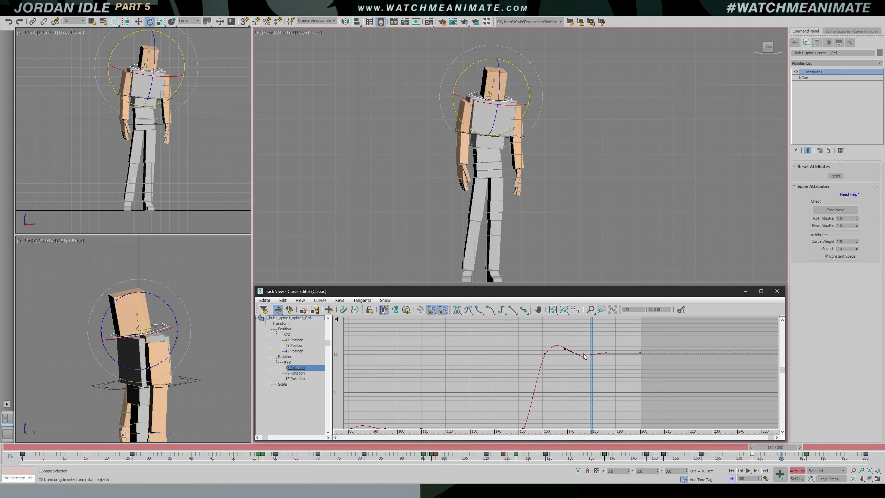
drag(589, 337, 517, 345)
key(slash)
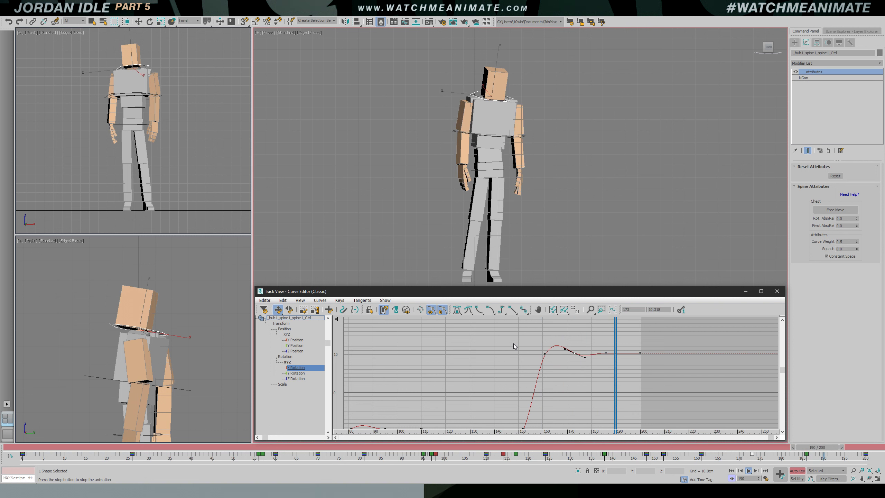
key(slash)
Tighten the settle by moving the last two X Rotation keys before frame 200 to frames 169 and 178, and play the loop
key(e)
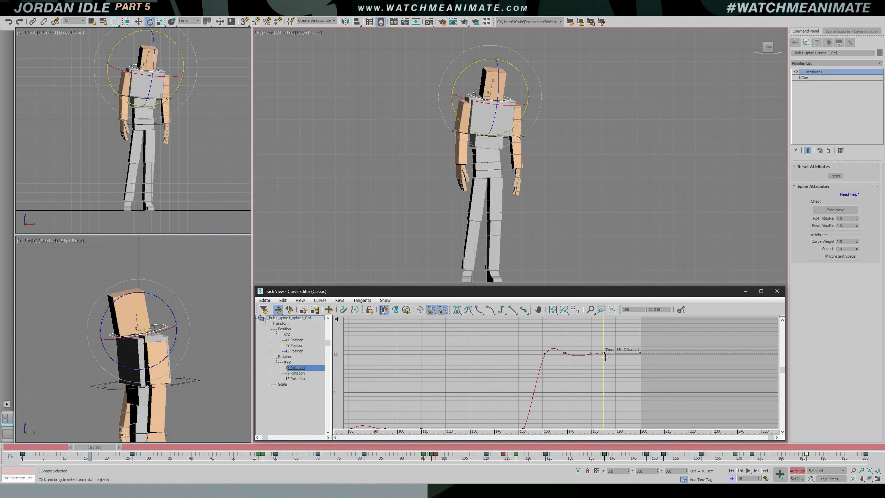
key(slash)
middle_drag(569, 378, 576, 363)
scroll(563, 363, down, 3)
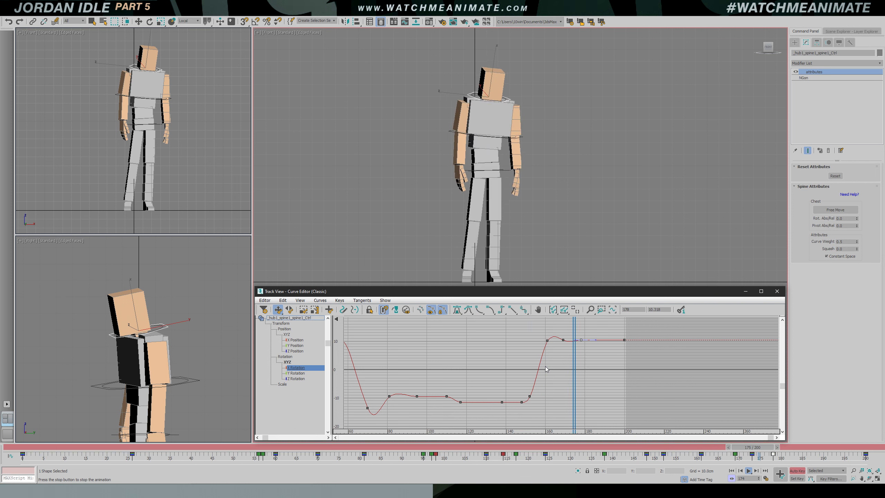
key(slash)
Try lowering the X Rotation key at frame 161 to about -10.9 and scrub through the transition
key(e)
drag(616, 366, 554, 363)
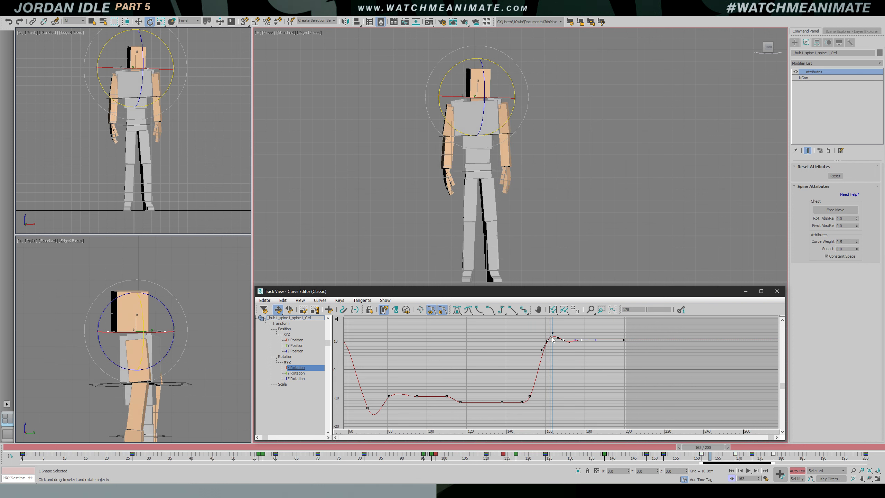
drag(552, 344, 558, 403)
drag(555, 366, 581, 367)
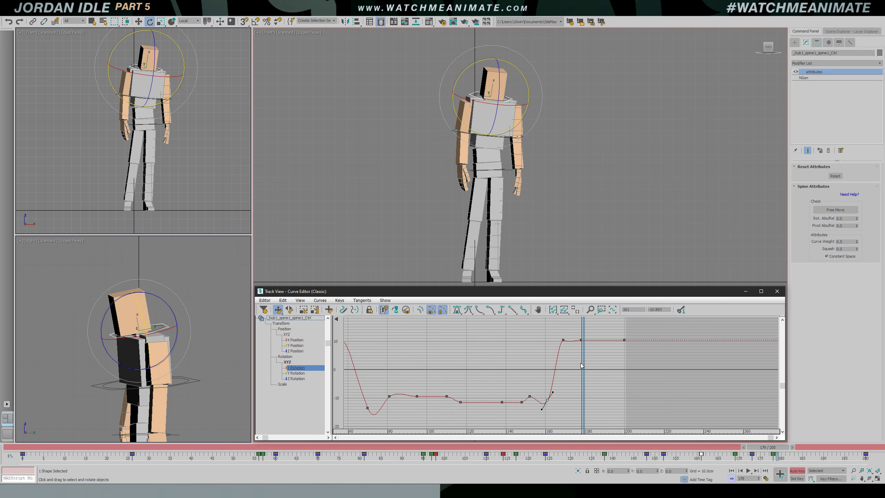
mouse_move(587, 331)
mouse_down()
mouse_move(541, 333)
mouse_move(569, 335)
mouse_move(585, 354)
mouse_move(533, 337)
mouse_move(630, 344)
mouse_move(559, 329)
mouse_move(577, 329)
mouse_up()
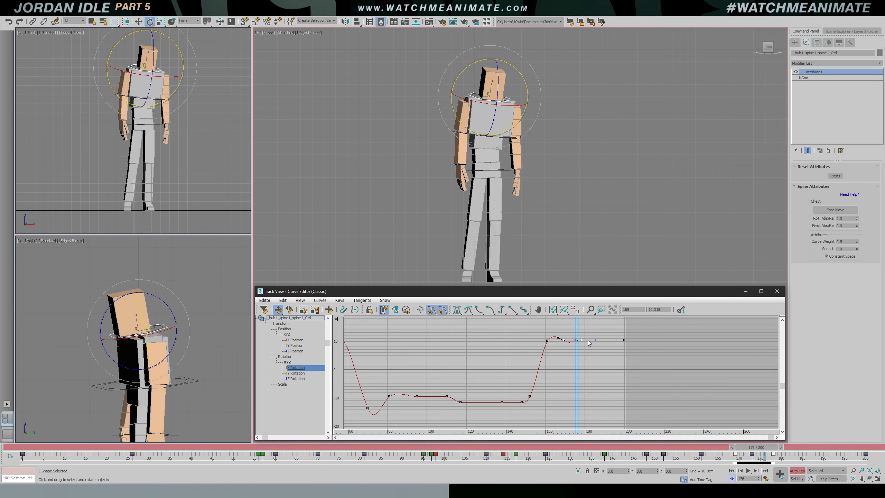
Raise the X Rotation keys at frames 0, 26, 56, 178 and 200 to about 16.4 and play the loop
middle_drag(604, 327, 622, 341)
ctrl+alt+middle_drag(622, 341, 612, 339)
click(655, 347)
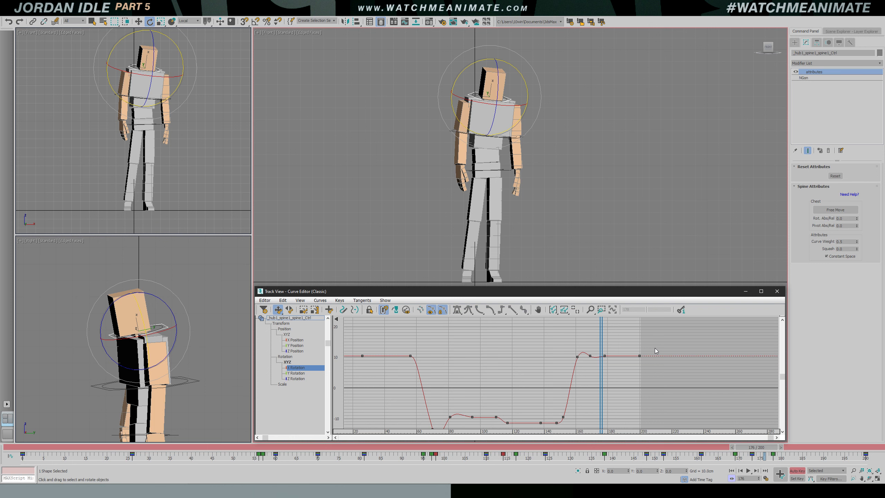
middle_drag(526, 357, 584, 363)
ctrl+click(386, 362)
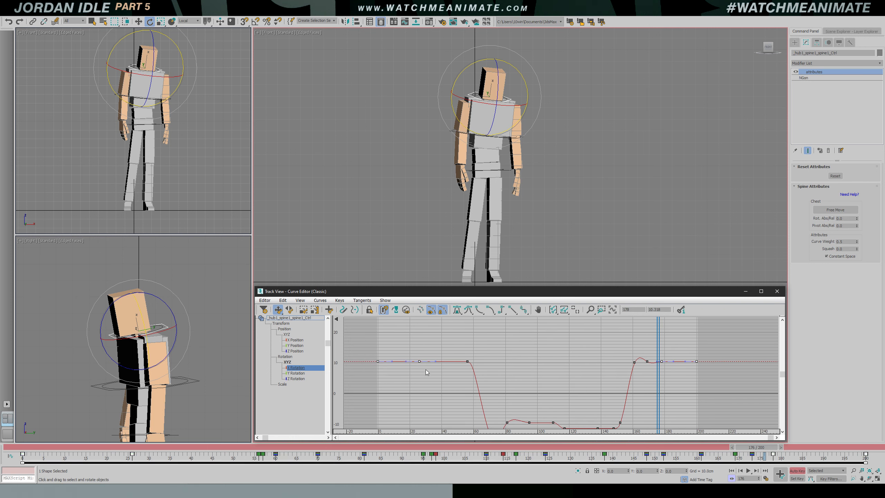
drag(469, 365, 470, 348)
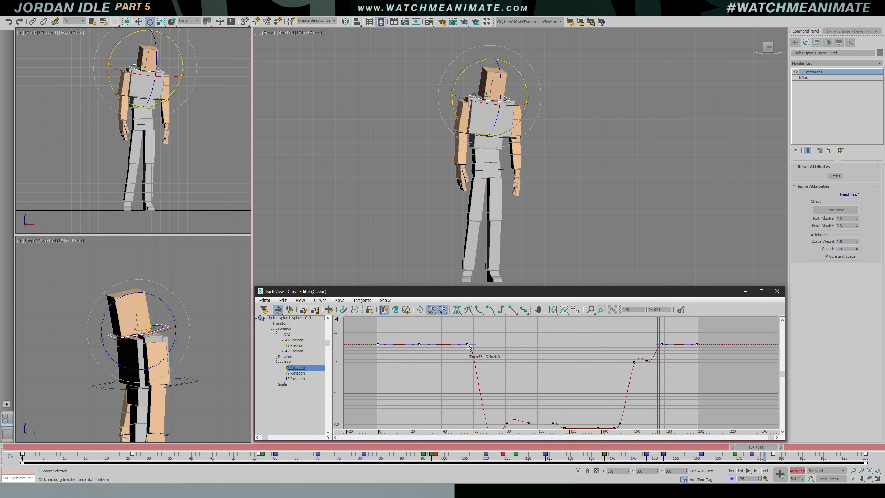
drag(660, 334, 605, 331)
key(/)
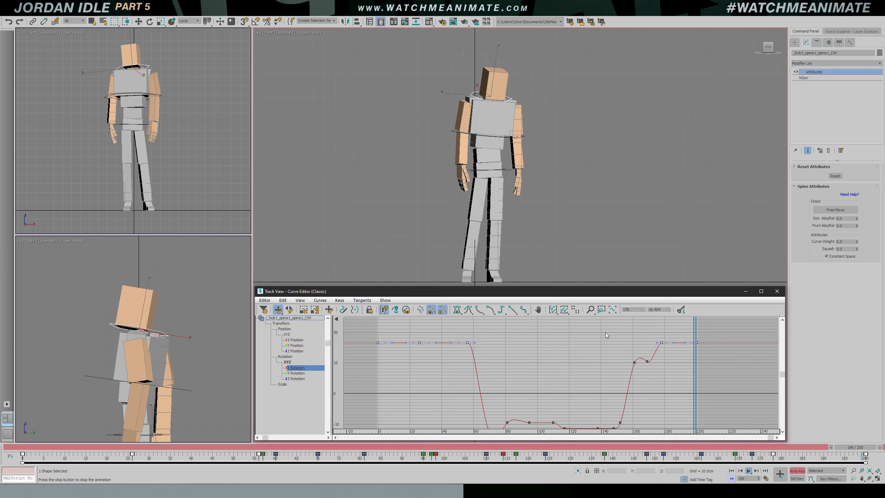
key(slash)
Rework the opening X Rotation hold with keys at frames 13, 23, 41 and 48, raising frames 23 and 41 to about 20.5, and play the loop
key(e)
drag(414, 335, 424, 348)
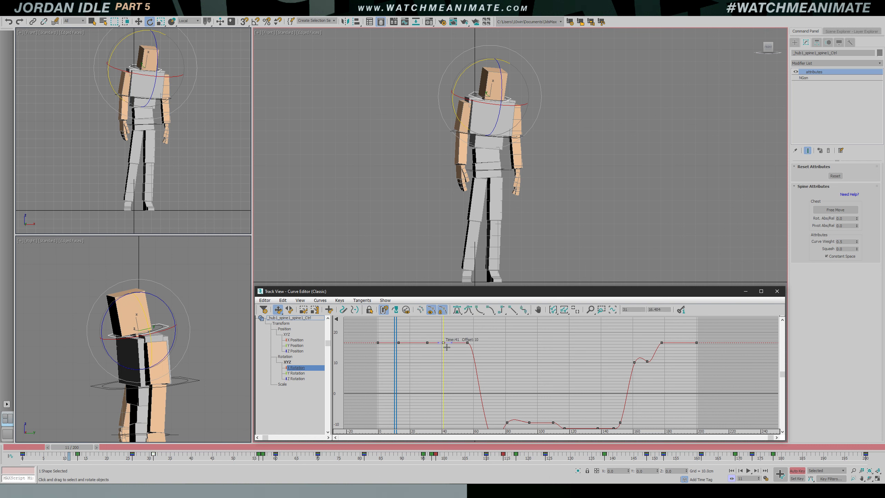
drag(401, 338, 428, 331)
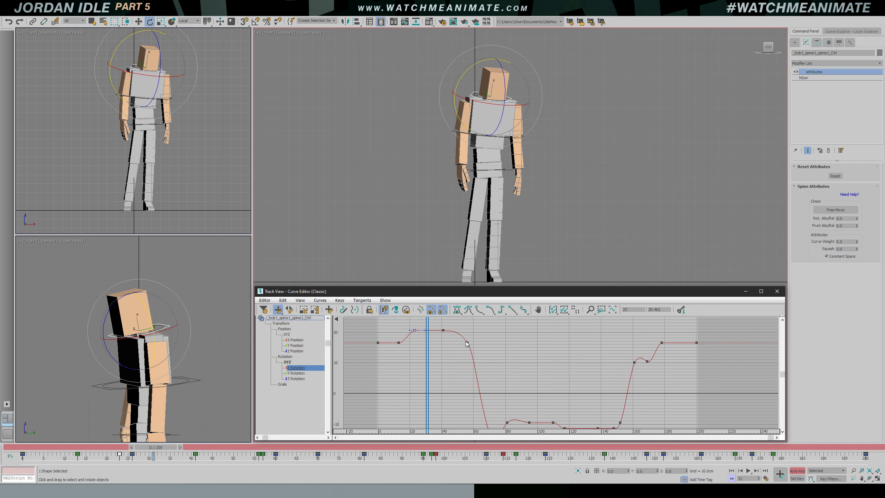
key(/)
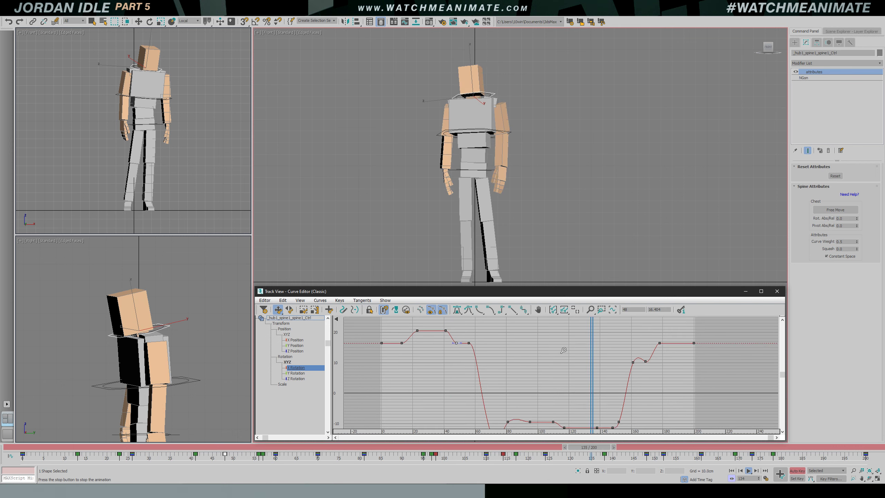
scroll(565, 343, down, 2)
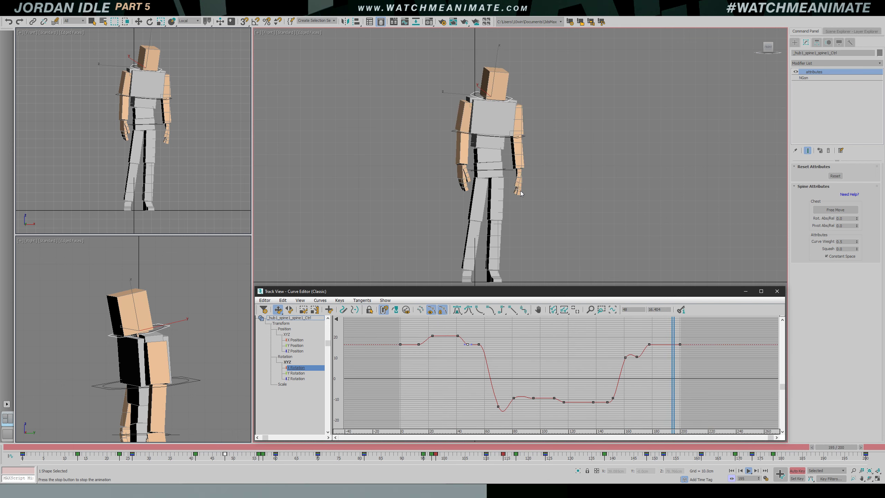
scroll(552, 133, up, 3)
scroll(559, 154, up, 2)
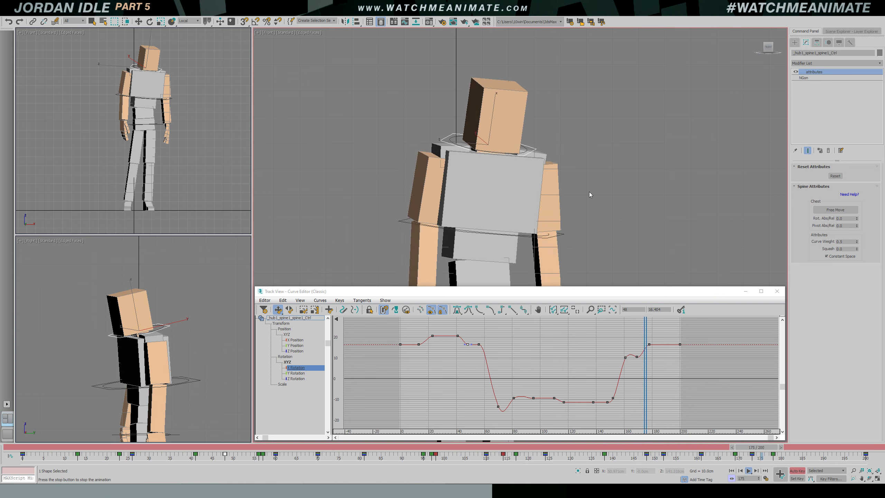
key(slash)
Try raising the X Rotation key at frame 169 to about 13.5 with flat tangents and play the loop
click(637, 357)
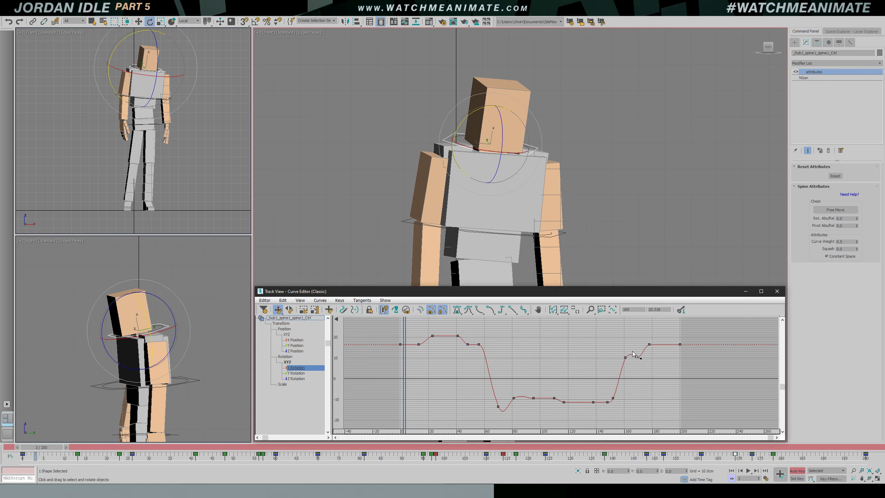
scroll(633, 354, up, 2)
drag(643, 449, 747, 450)
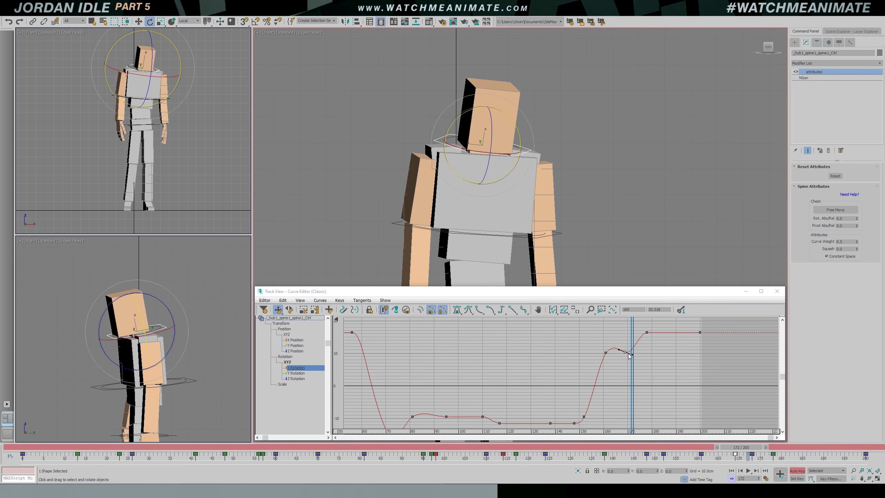
drag(629, 356, 632, 346)
key(/)
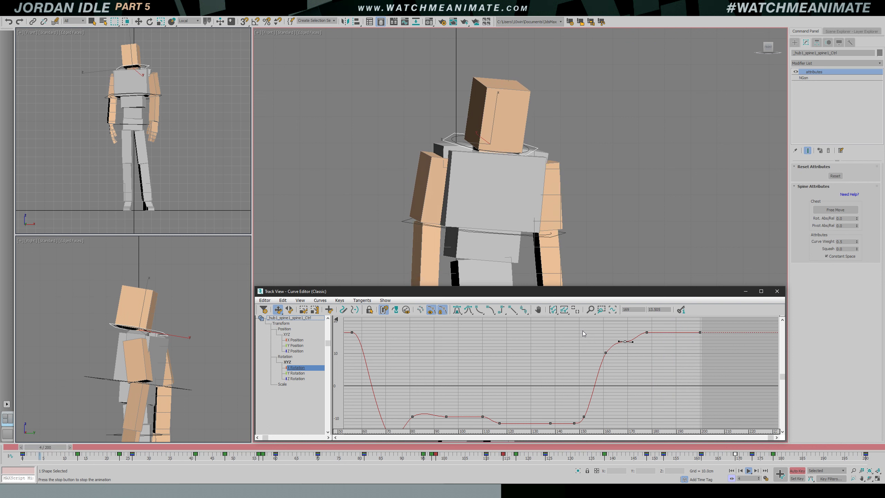
key(/)
Raise the X Rotation key at frame 169 to about 16.4, steepen the frame 161 tangents for a slight overshoot, and play the loop
drag(633, 342, 628, 347)
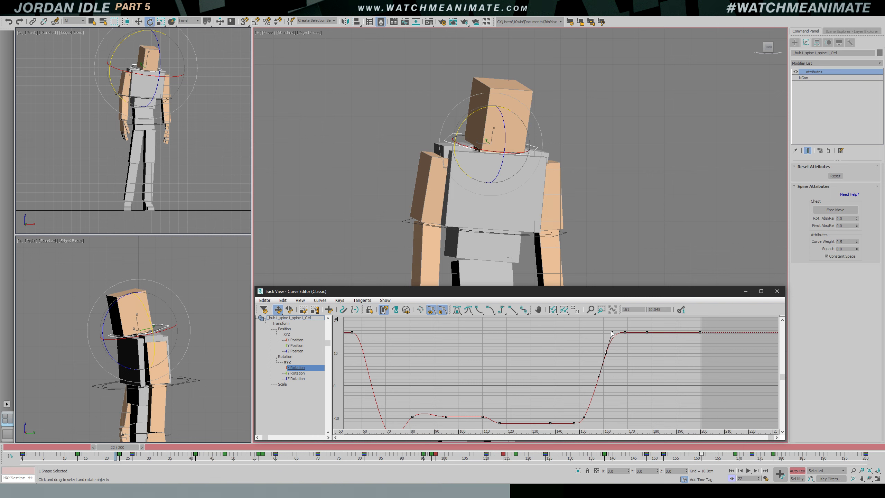
key(/)
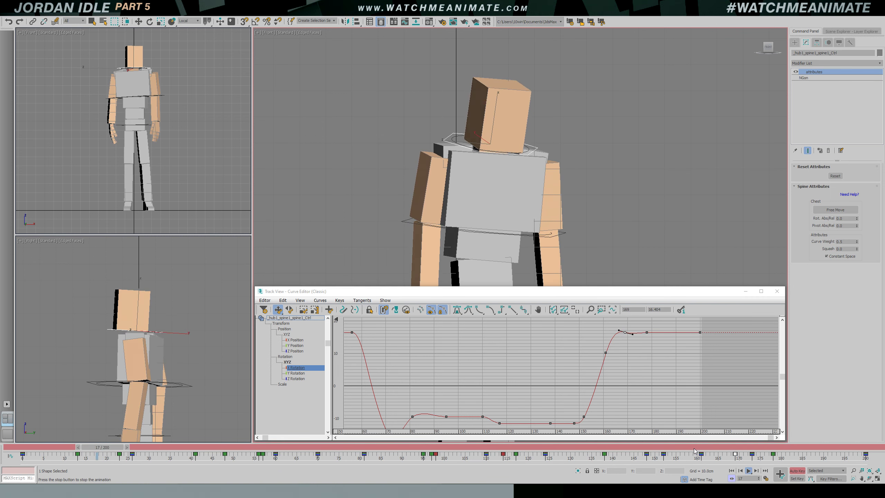
ctrl+alt+middle_drag(556, 359, 546, 376)
ctrl+alt+middle_drag(546, 376, 519, 390)
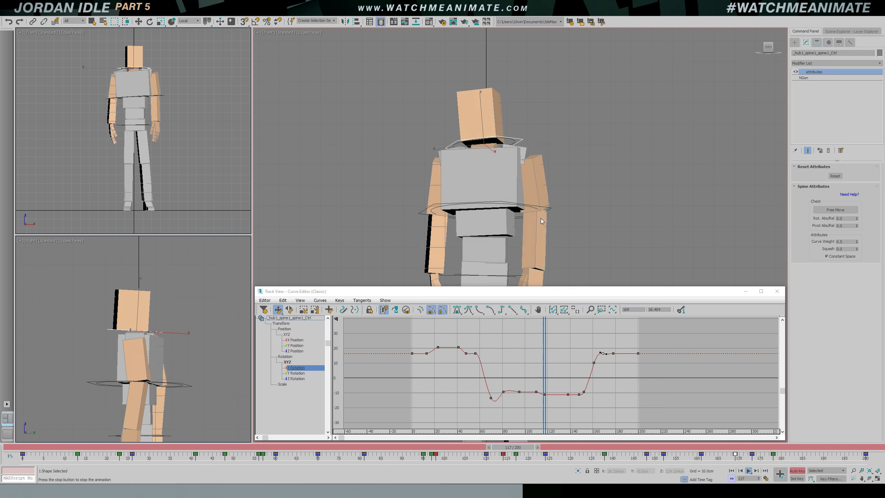
Return to frame 0, close the Curve Editor, deselect the control and review the looping idle on the full figure
right_click(232, 167)
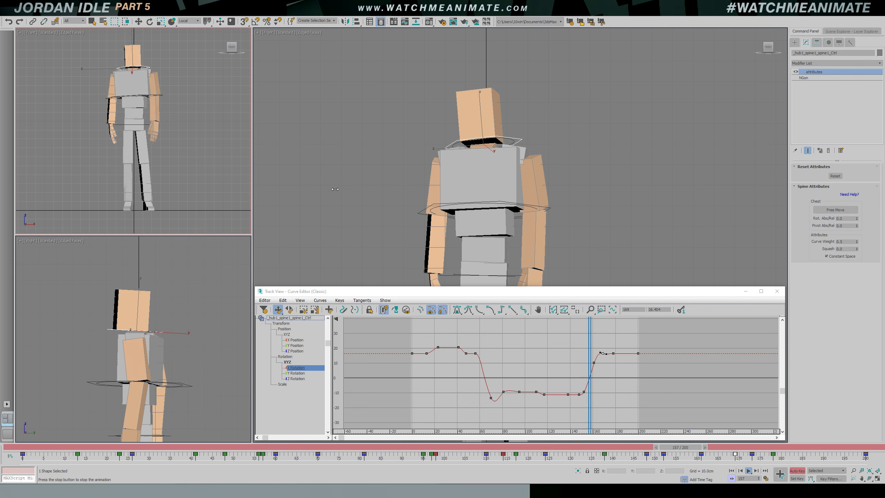
key(e)
click(316, 448)
drag(316, 449, 23, 448)
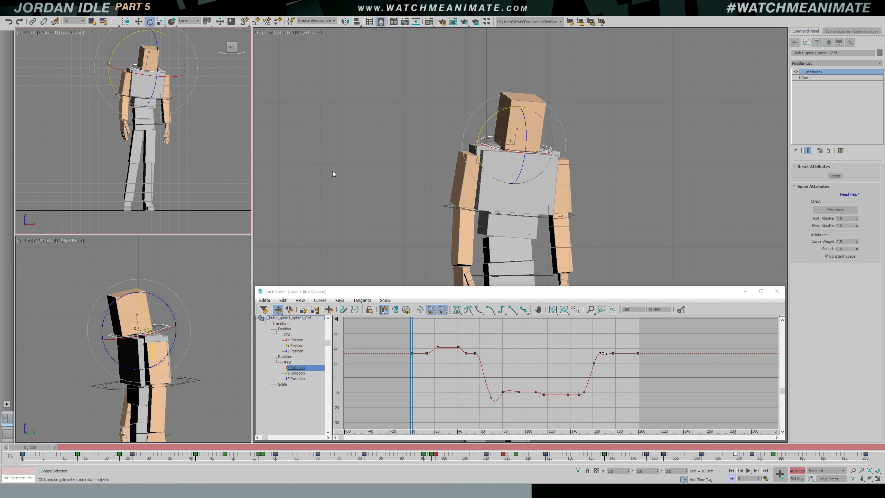
click(327, 182)
scroll(439, 173, down, 3)
middle_drag(482, 231, 481, 156)
key(slash)
click(776, 290)
middle_drag(521, 203, 555, 273)
scroll(554, 270, up, 1)
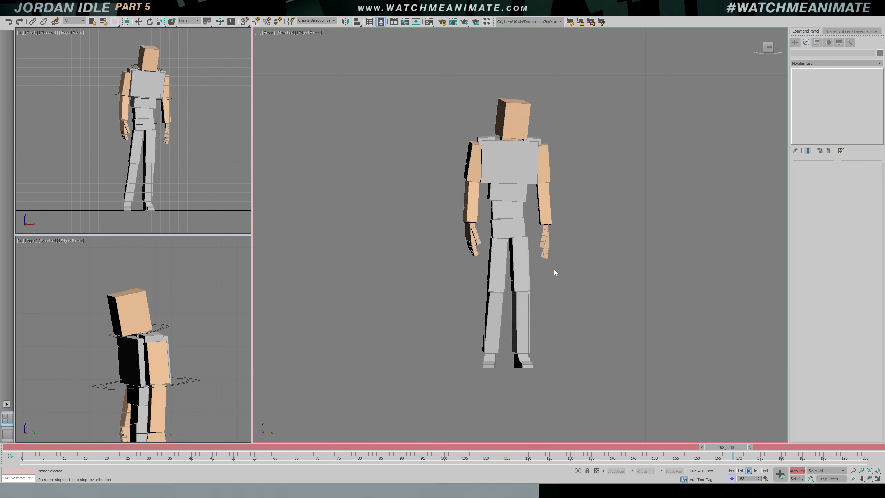
key(slash)
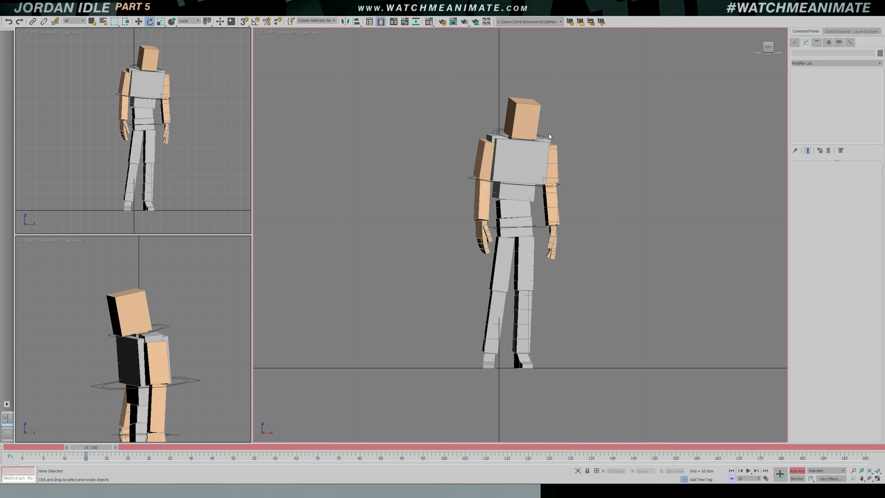
Select the neck-base control, show its Z Rotation curve in the Curve Editor and scrub through the first swing to frame 66
click(547, 138)
key(c)
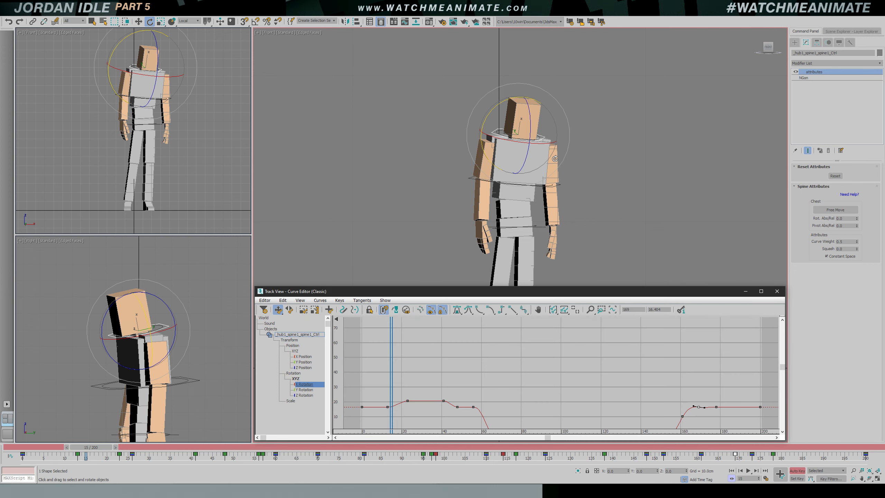
key(r)
click(301, 395)
middle_drag(478, 393, 469, 348)
mouse_move(470, 348)
ctrl+alt+middle_down()
mouse_move(450, 352)
mouse_move(482, 363)
mouse_move(473, 362)
ctrl+alt+middle_up()
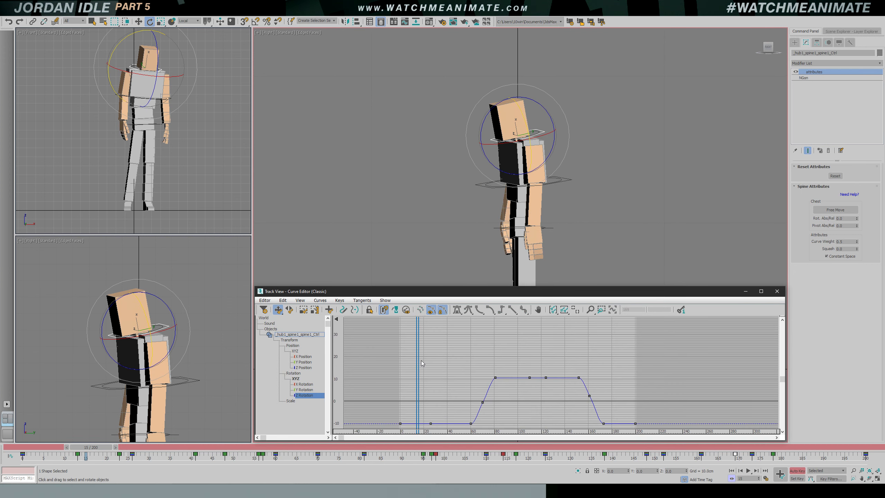
drag(422, 361, 482, 363)
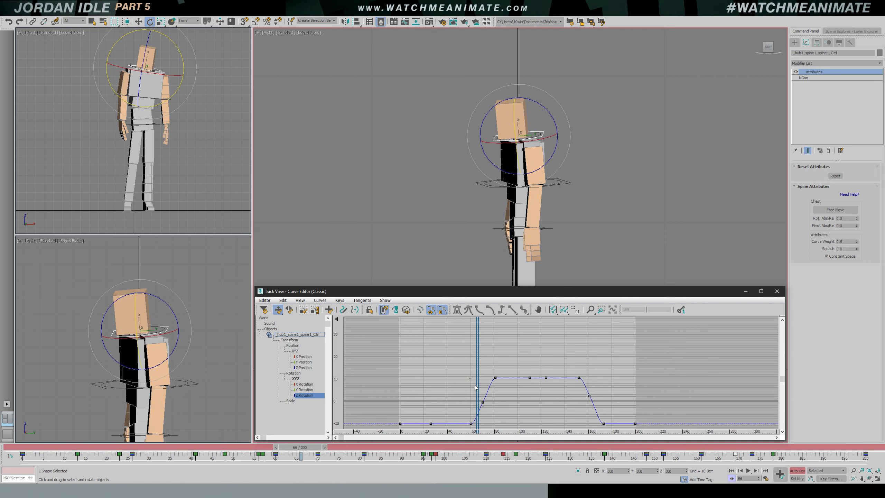
key(f)
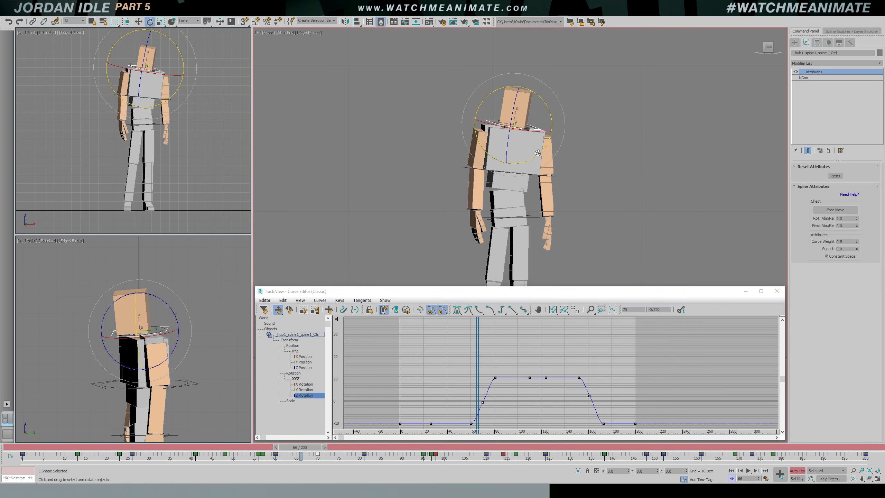
Raise the Z Rotation key at frame 70 to about 7.4, steepen its tangents for an overshoot, and play the loop
ctrl+alt+middle_drag(468, 360, 476, 401)
drag(469, 405, 473, 426)
drag(457, 393, 492, 375)
key(ctrl+z)
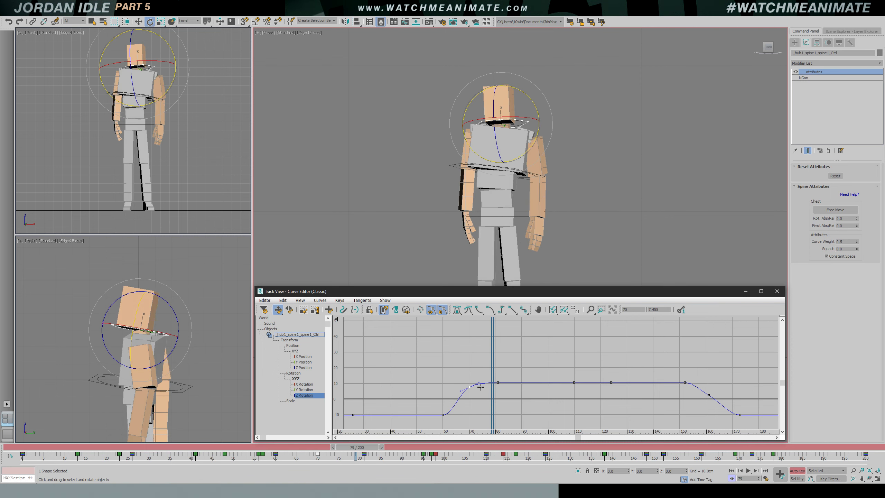
drag(495, 358, 439, 373)
key(/)
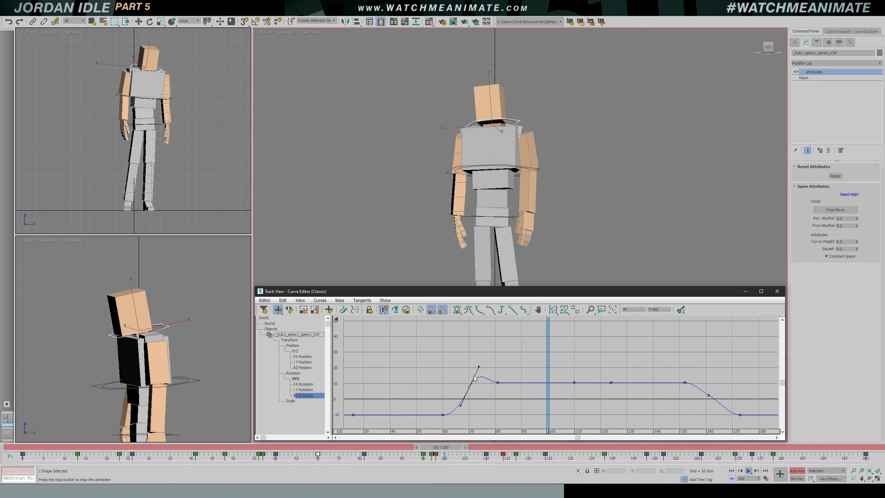
key(/)
Add a Z Rotation key at frame 99, tilt the frame 81 tangents downward for a settling dip, and play the loop
drag(488, 374, 498, 385)
ctrl+click(575, 382)
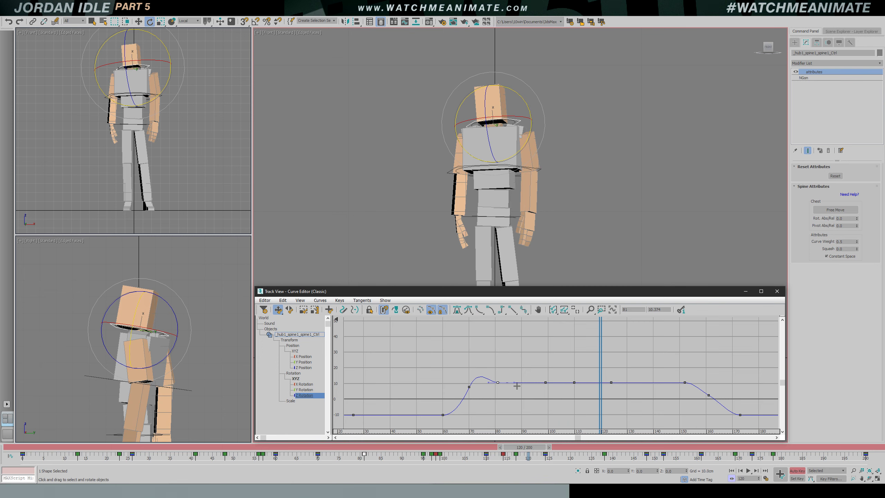
drag(603, 353, 456, 354)
key(/)
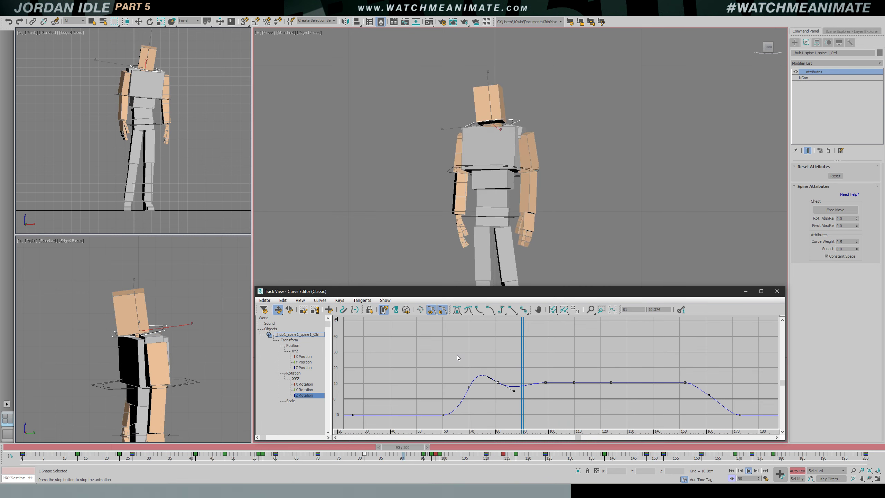
scroll(524, 364, down, 3)
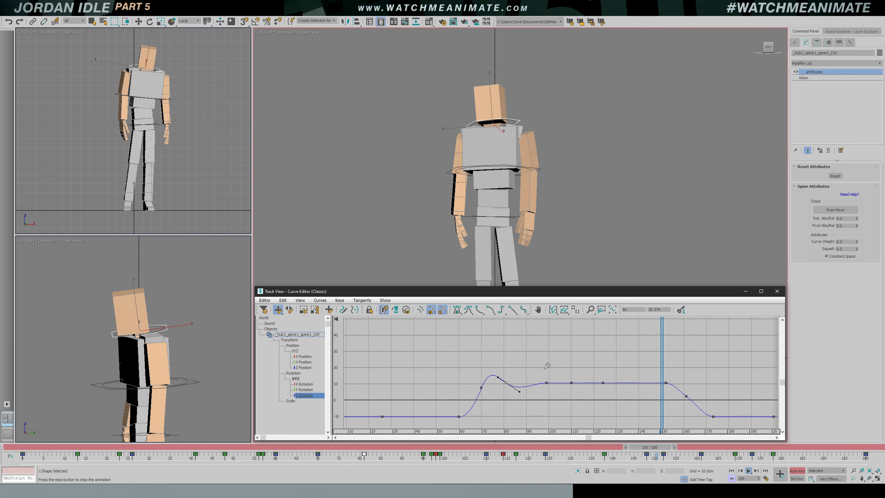
middle_drag(529, 366, 514, 360)
ctrl+alt+middle_drag(514, 360, 516, 365)
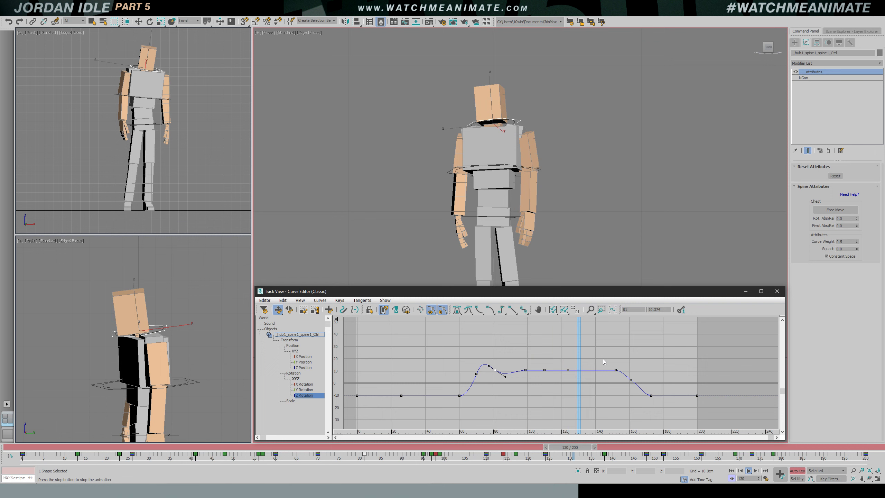
key(/)
Lower the Z Rotation key at frame 161 to about -13 for an overshoot, move the frame 152 key to 148, and play the loop
key(e)
drag(614, 351, 646, 355)
mouse_move(634, 385)
mouse_down()
mouse_move(636, 361)
mouse_move(627, 366)
mouse_move(643, 368)
mouse_move(634, 394)
mouse_move(614, 383)
mouse_move(652, 383)
mouse_move(641, 385)
mouse_up()
key(ctrl+z)
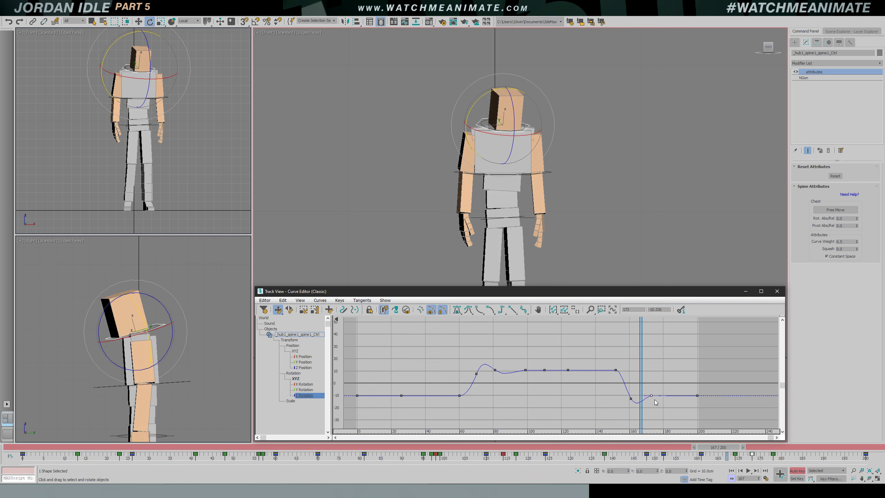
drag(647, 378, 612, 373)
key(/)
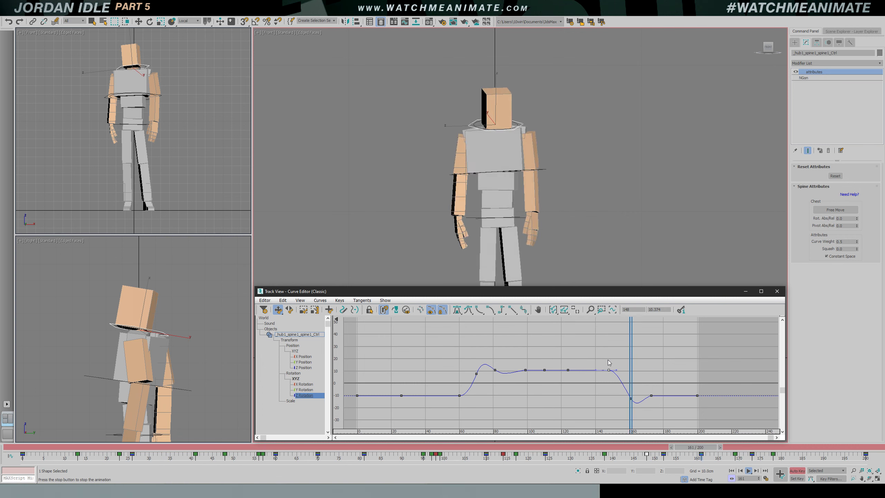
key(slash)
Add a Z Rotation key at frame 185, tilt the frame 173 tangents for a slight settle, and play the loop
drag(642, 387, 655, 402)
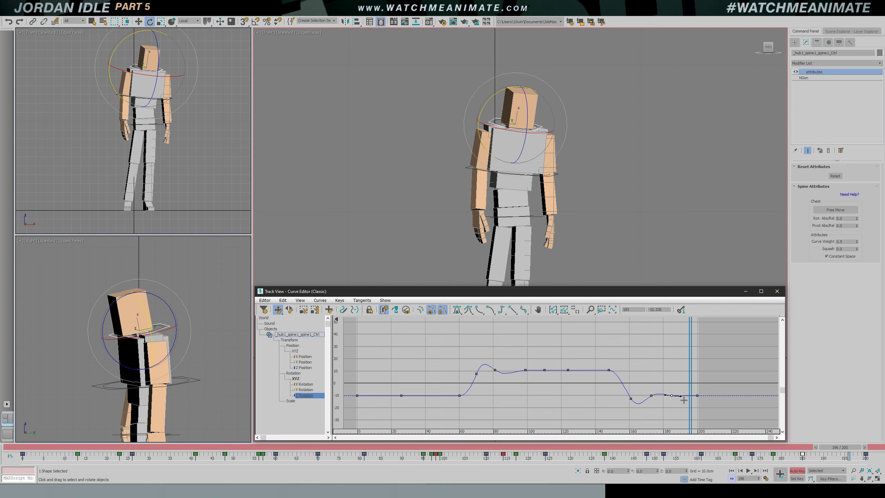
drag(693, 383, 701, 383)
key(/)
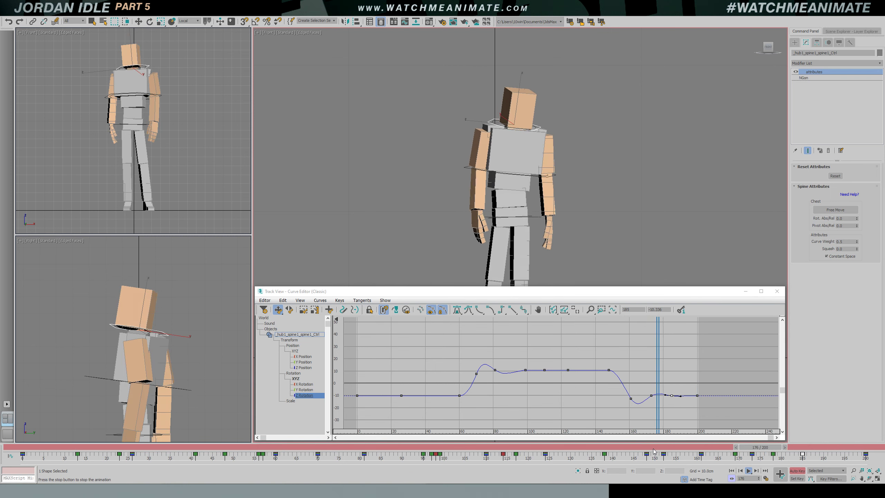
key(/)
Add Z Rotation keys at frames 35 and 49, raise the keys at frames 49 and 60 to about -4.4, and play the loop
key(e)
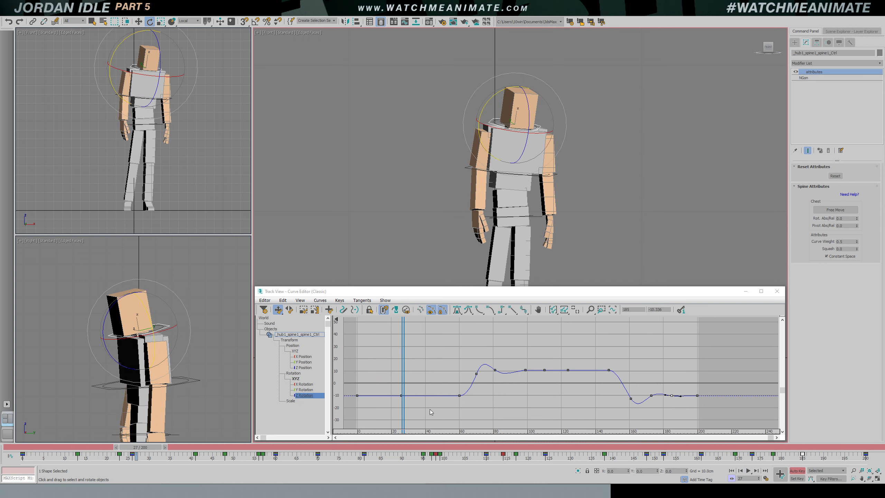
drag(405, 383, 445, 388)
key(k)
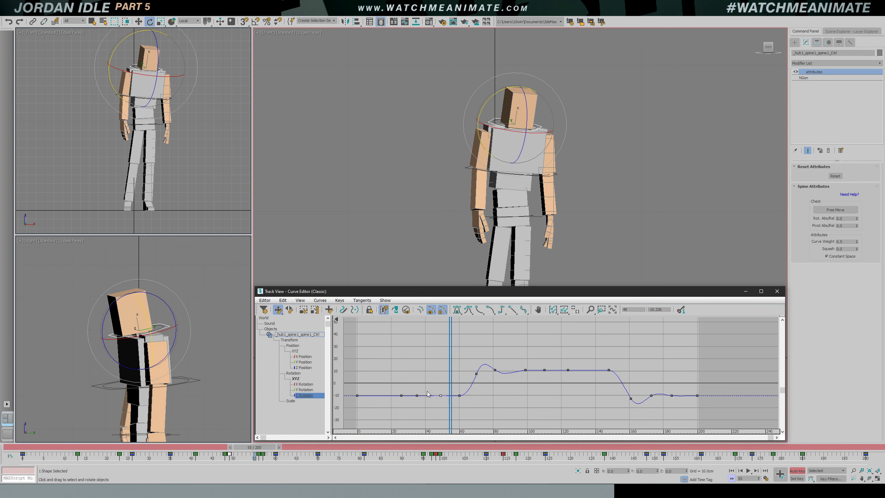
drag(463, 399, 375, 371)
key(/)
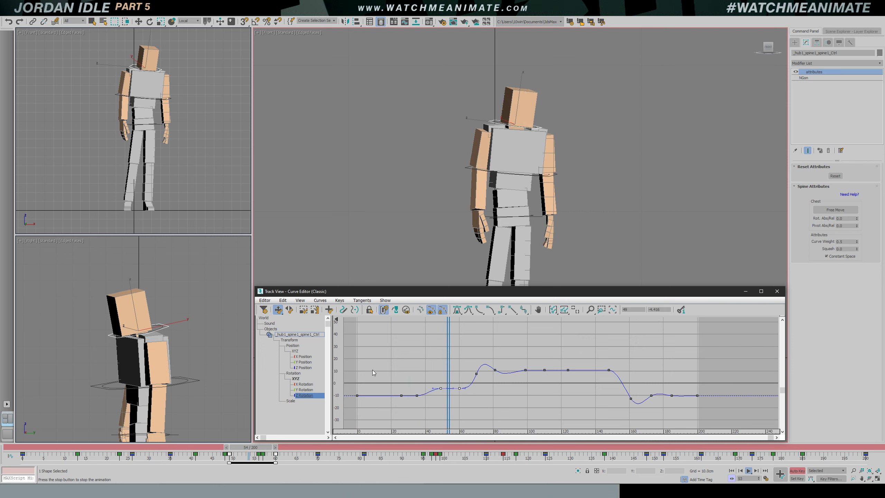
key(/)
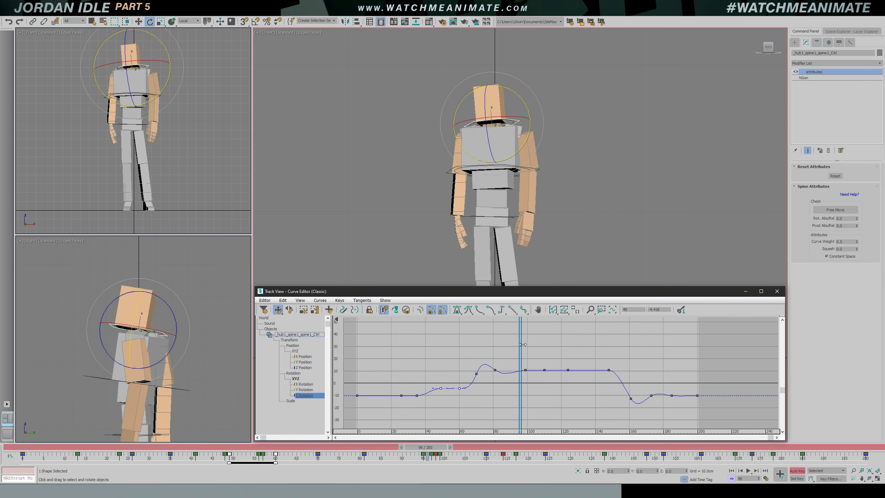
Move the Z Rotation key at frame 35 to frame 40 and tilt the frame 49 tangents upward during looped playback
drag(521, 344, 438, 348)
key(/)
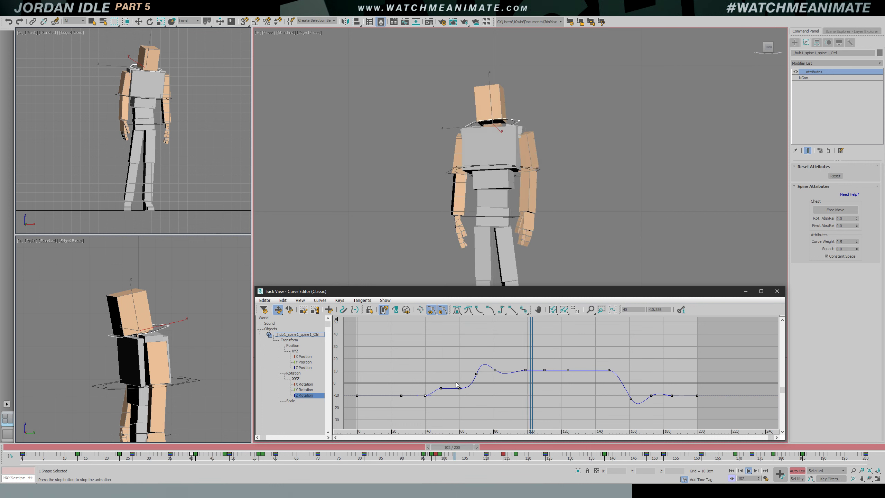
click(441, 388)
drag(447, 388, 446, 386)
mouse_move(453, 390)
ctrl+alt+middle_down()
mouse_move(482, 373)
mouse_move(456, 373)
ctrl+alt+middle_up()
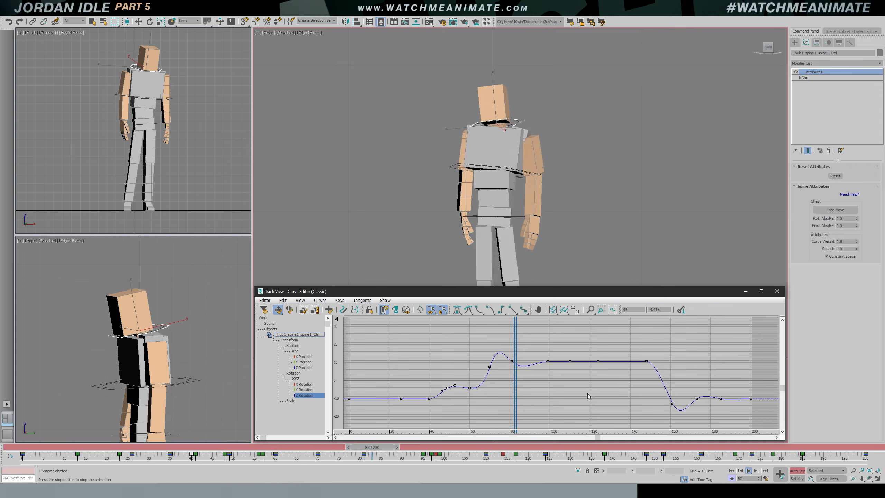
Flatten the Z Rotation tangents at frame 81, raise the keys at frames 81 and 99 to about 14.8, and play the loop
key(e)
drag(580, 355, 492, 353)
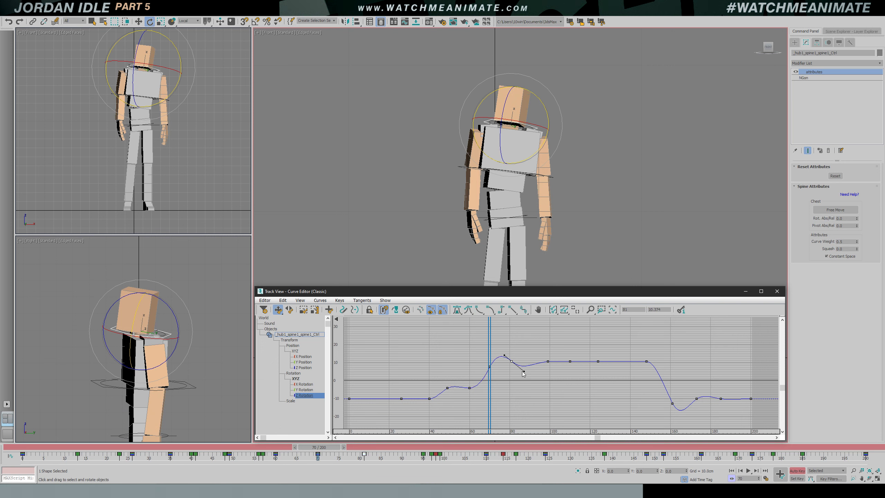
key(slash)
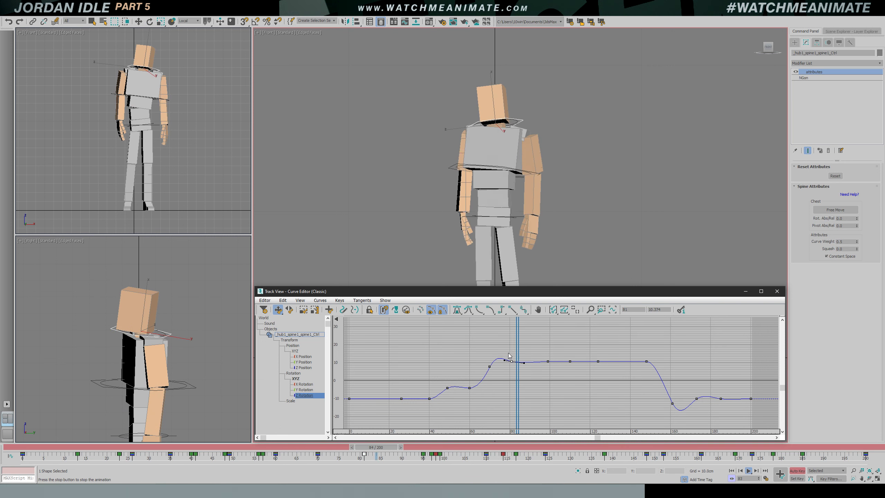
key(slash)
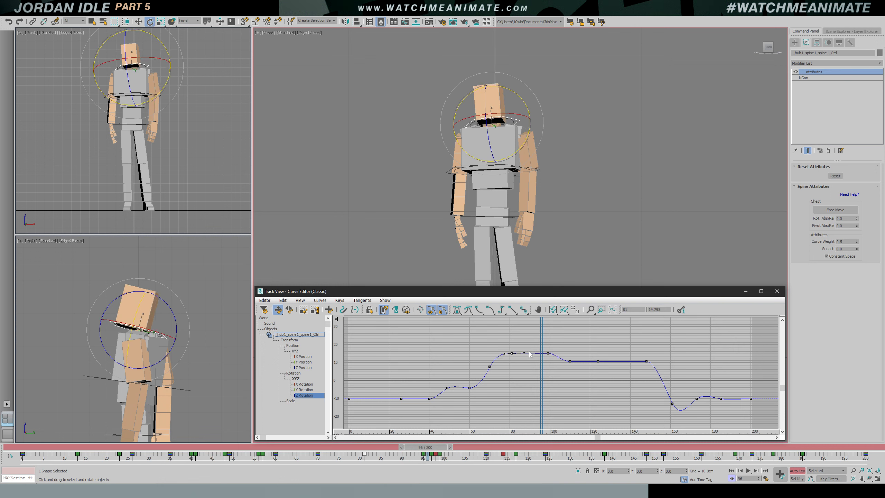
key(/)
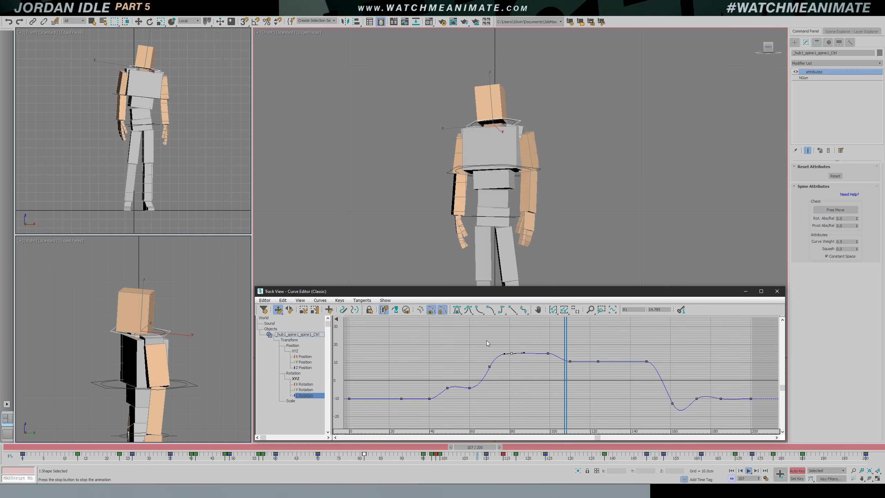
key(slash)
Rework the second Z Rotation hold with keys at frames 106, 118 and 127, lowering frames 127 and 148 to about 7.2, and play the loop
drag(564, 354, 578, 365)
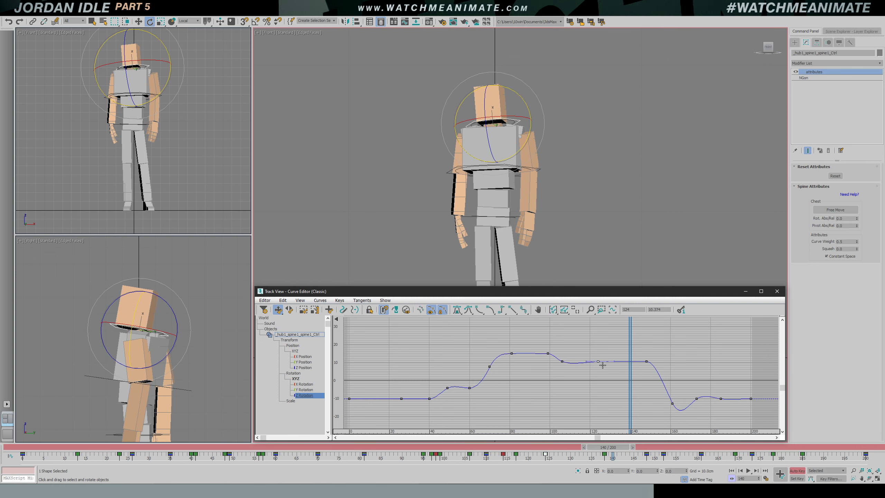
key(/)
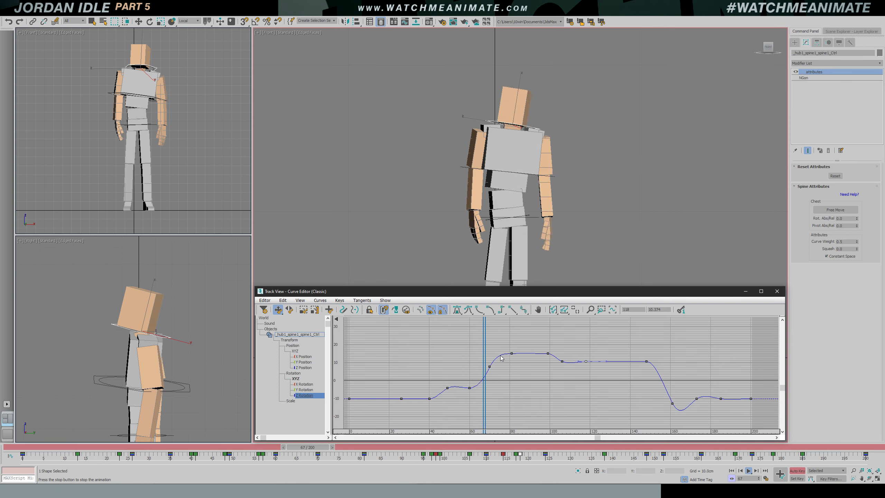
key(slash)
drag(523, 340, 604, 361)
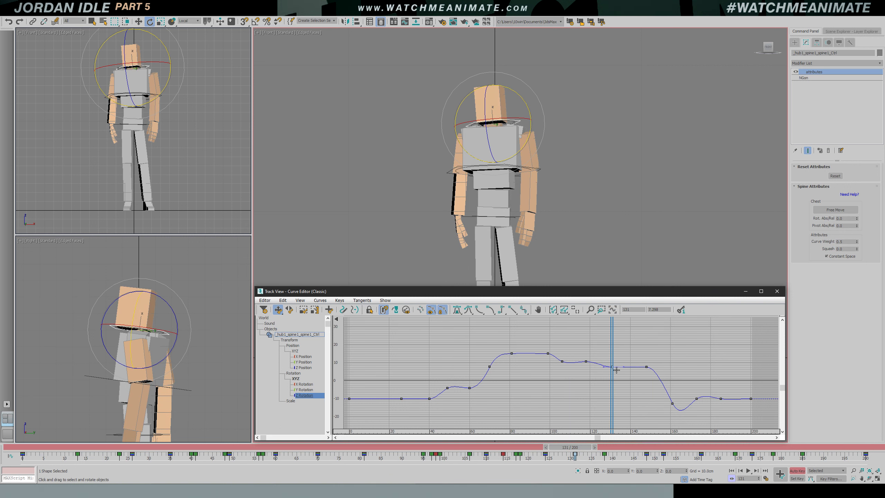
key(/)
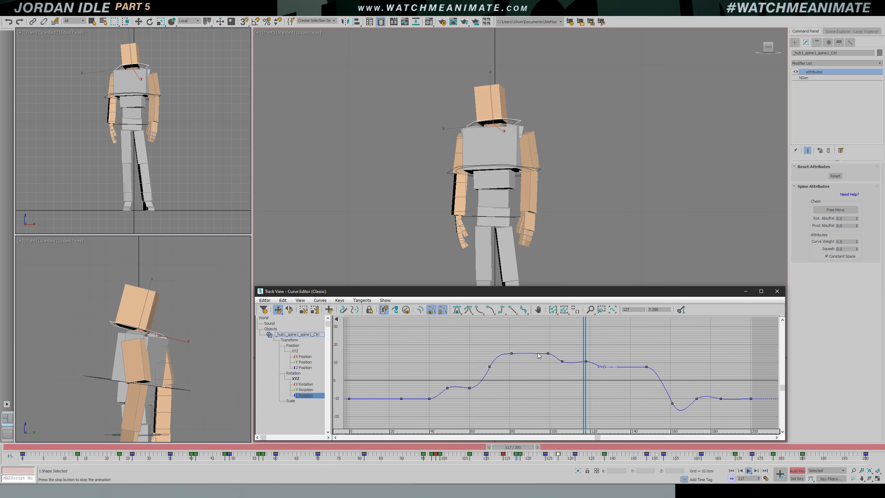
key(/)
key(e)
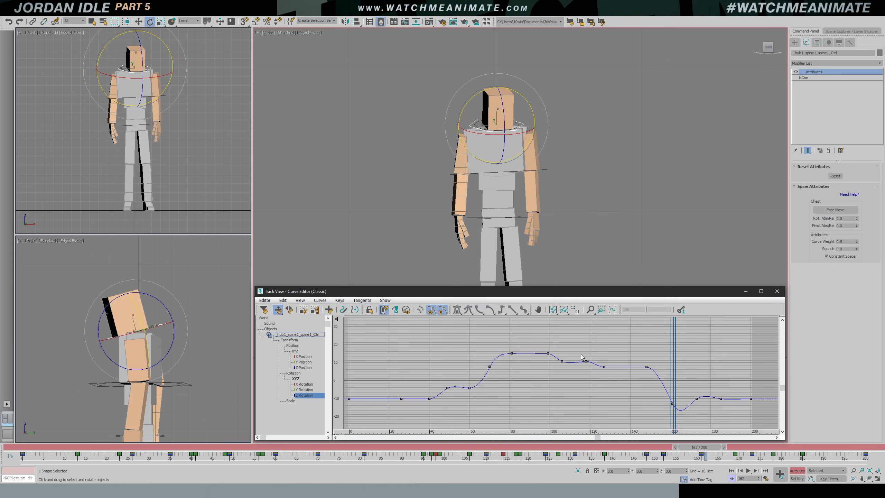
Retime the second Z Rotation hold's keys to frames 110, 128 and 137, flatten the frame 110 tangents, and review the looping idle
mouse_move(672, 340)
mouse_down()
mouse_move(567, 356)
mouse_move(597, 369)
mouse_up()
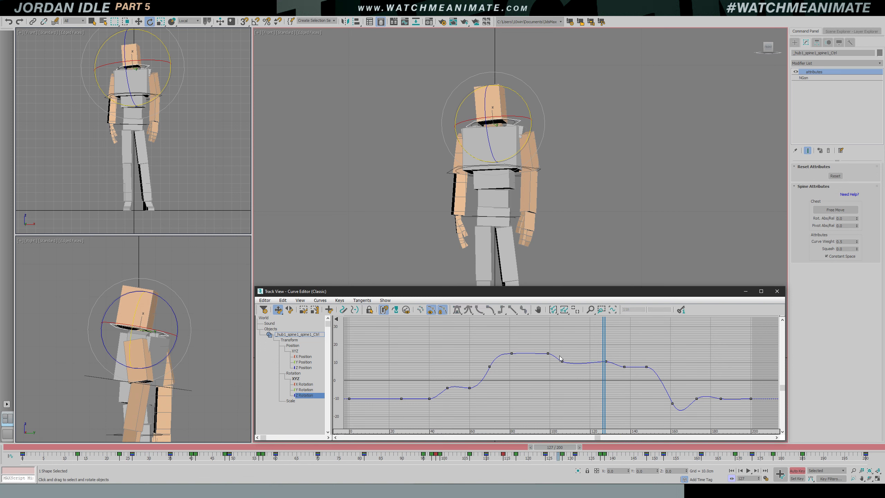
drag(602, 344, 524, 343)
key(slash)
key(slash)
click(547, 353)
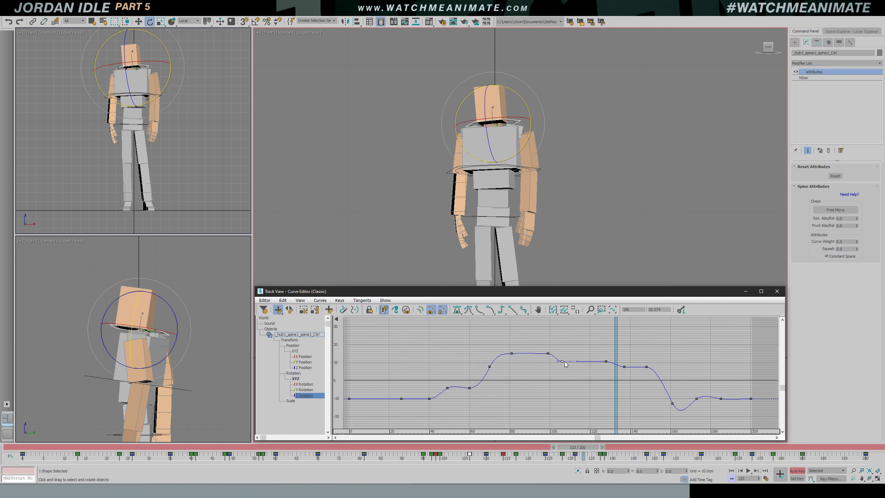
key(/)
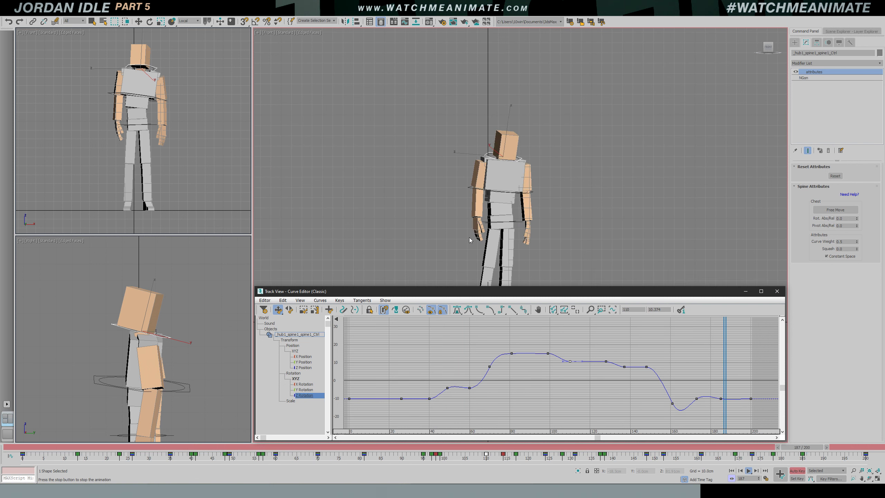
middle_drag(481, 228, 471, 179)
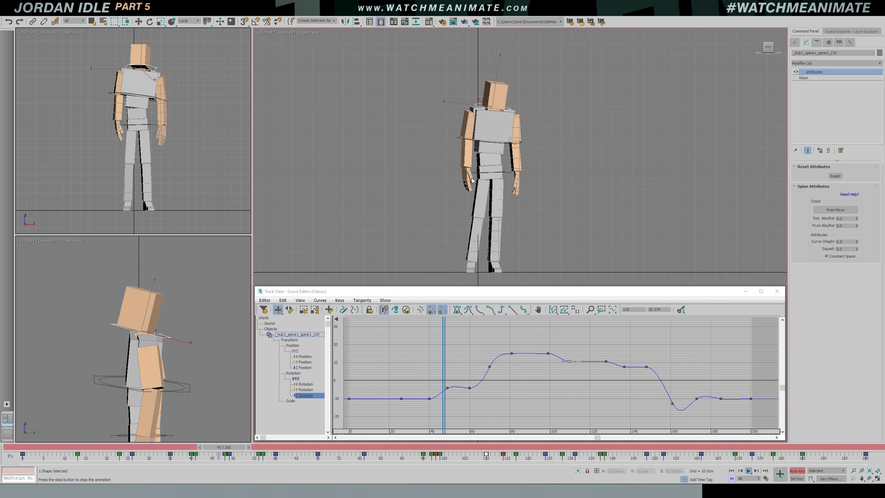
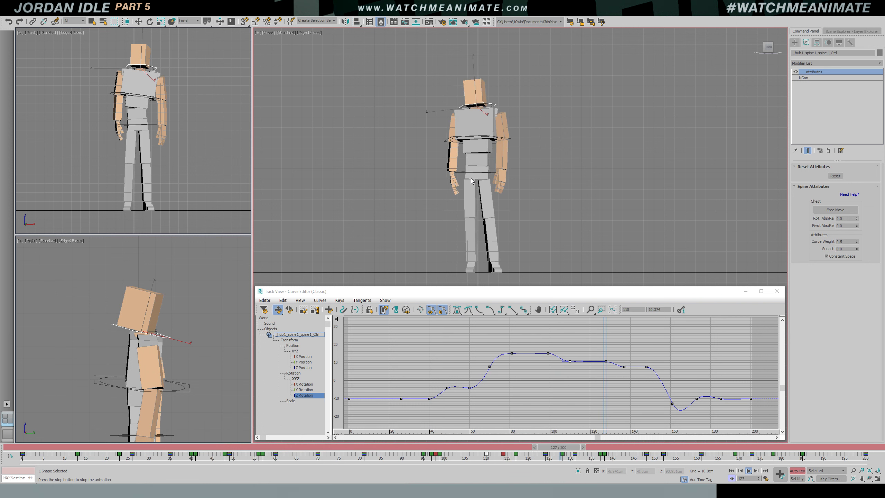
key(r)
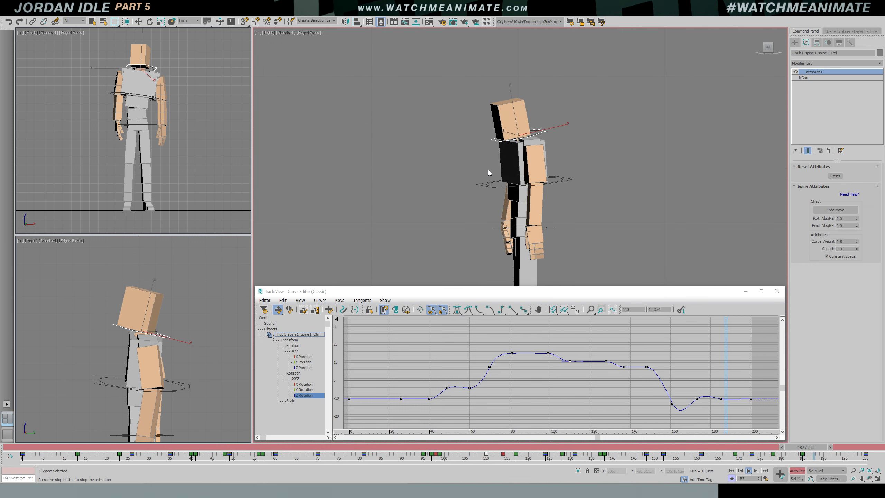
Examine the looping idle around the head and chest, and scrub the frames up to 48 from the front view
scroll(520, 162, up, 2)
scroll(519, 164, up, 2)
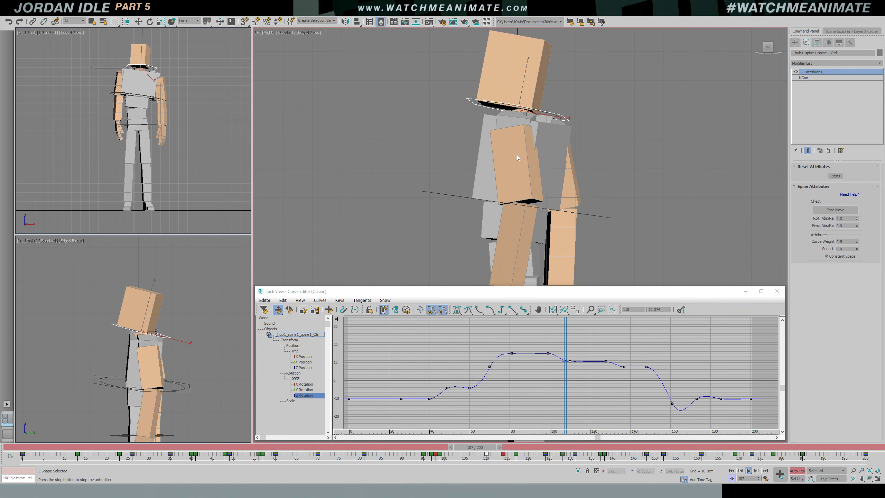
scroll(517, 154, down, 2)
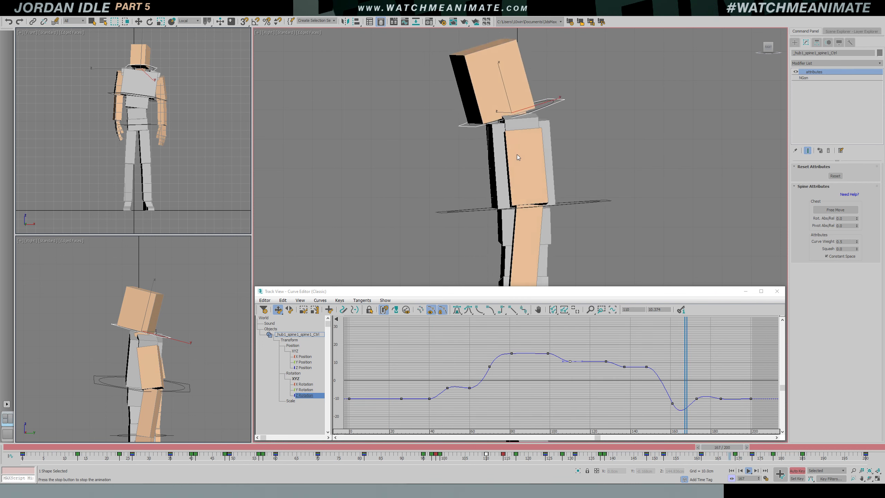
scroll(517, 179, down, 2)
key(slash)
ctrl+alt+middle_drag(489, 387, 532, 373)
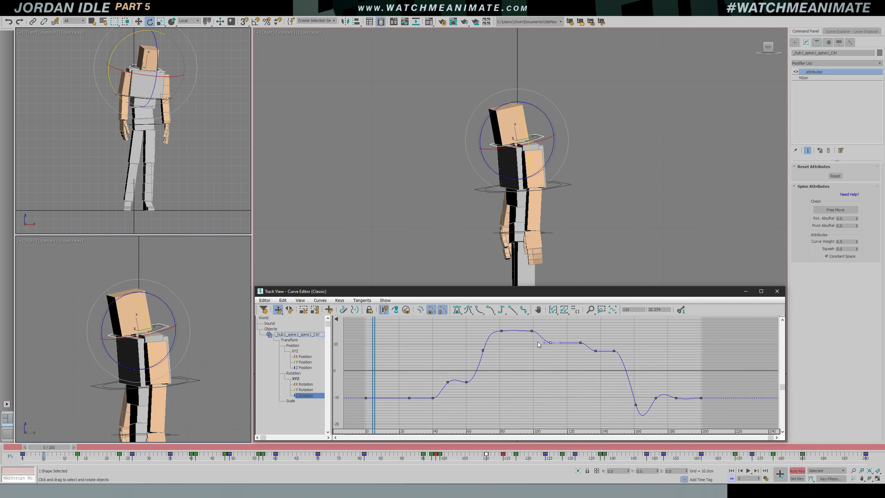
drag(382, 352, 446, 343)
key(f)
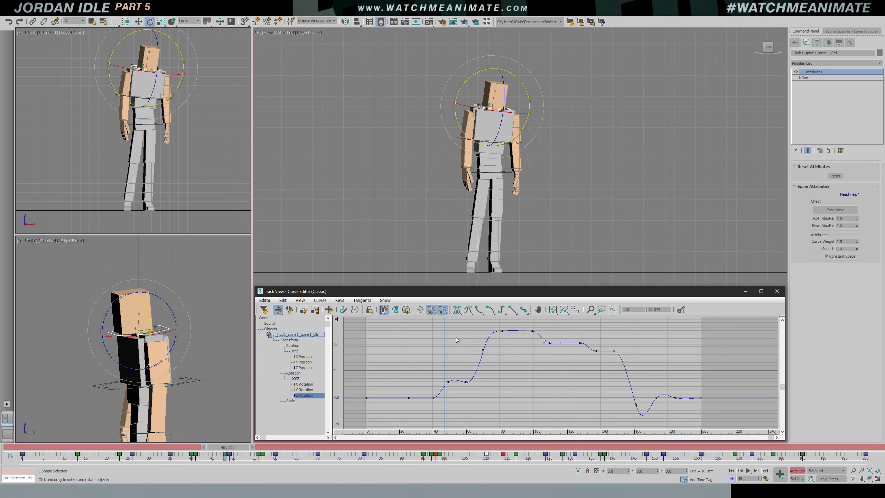
scroll(502, 241, up, 5)
scroll(539, 194, up, 1)
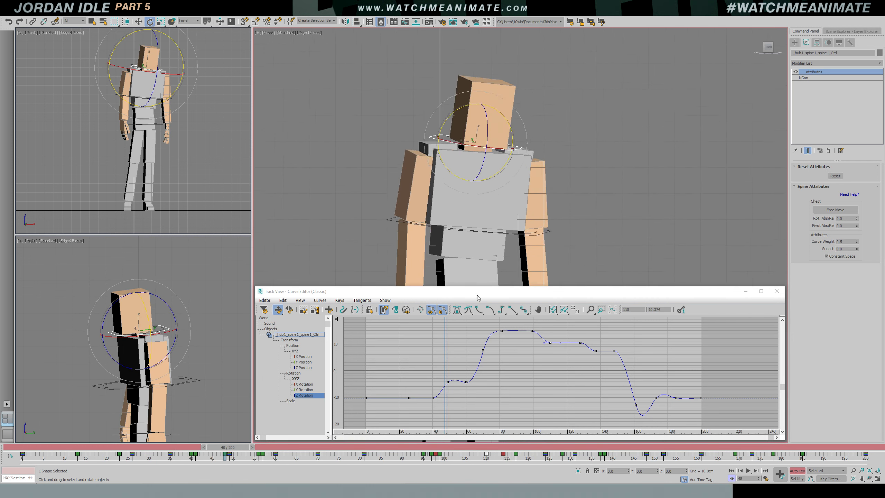
Compare the neck-base control's Y and Z Rotation curves, move the Y Rotation key before the turn to about frame 59, and scrub the motion
click(317, 390)
scroll(495, 376, up, 3)
drag(434, 368, 473, 367)
ctrl+click(304, 395)
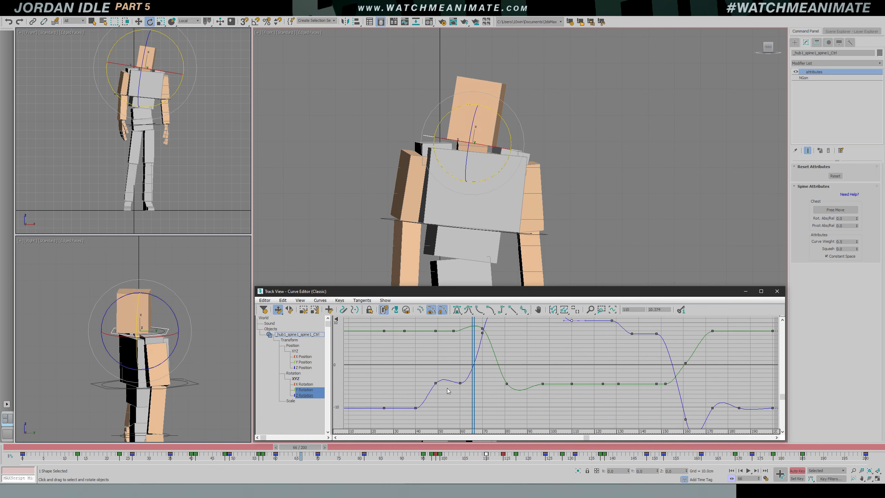
drag(472, 340, 447, 340)
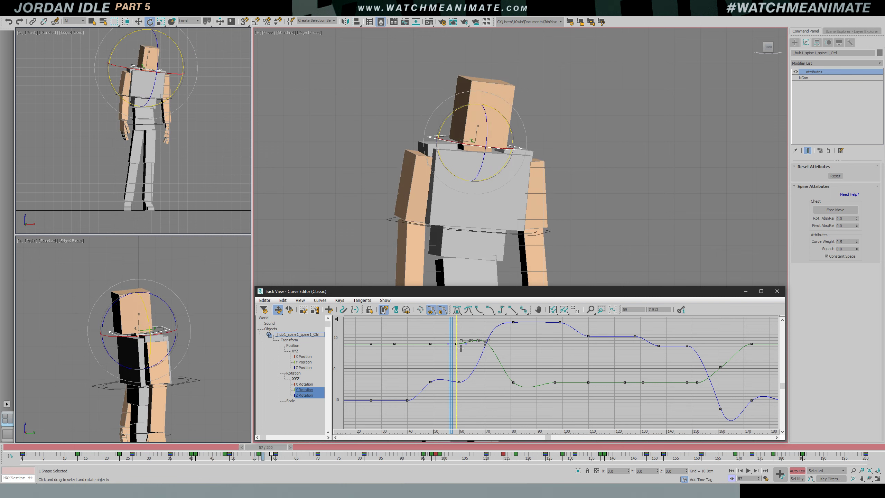
drag(453, 333, 723, 372)
Try raising the X Rotation keys at frames 148 and 152 to about -7 and -5, and play the loop
click(309, 384)
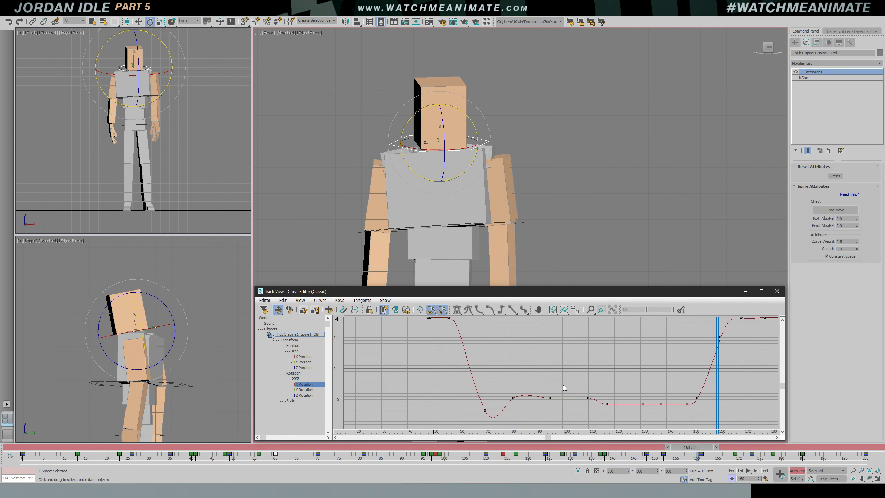
scroll(562, 385, down, 2)
middle_drag(577, 380, 583, 390)
ctrl+alt+middle_drag(583, 390, 656, 379)
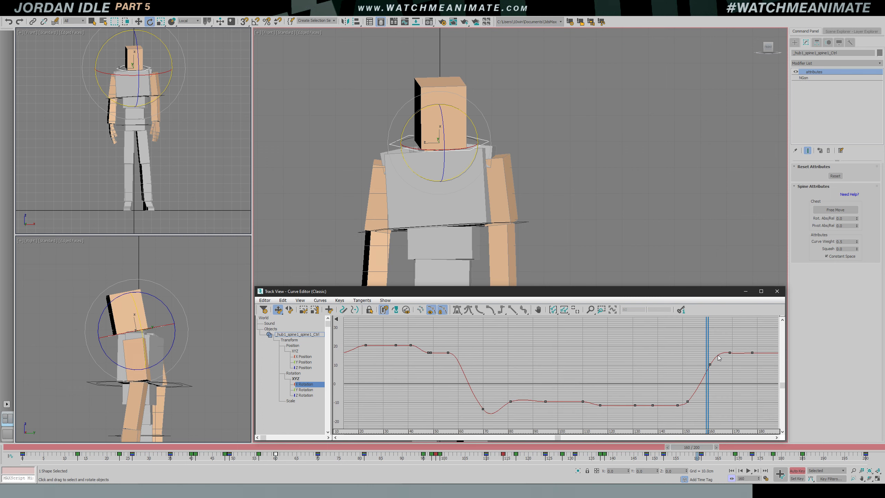
drag(711, 338, 693, 370)
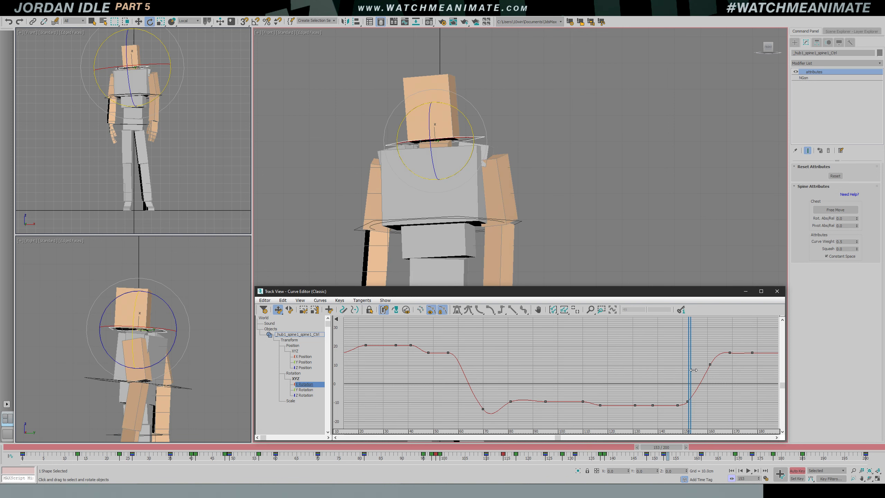
ctrl+alt+middle_drag(683, 383, 640, 381)
drag(610, 403, 638, 384)
drag(631, 389, 631, 380)
key(slash)
ctrl+alt+middle_drag(593, 358, 567, 367)
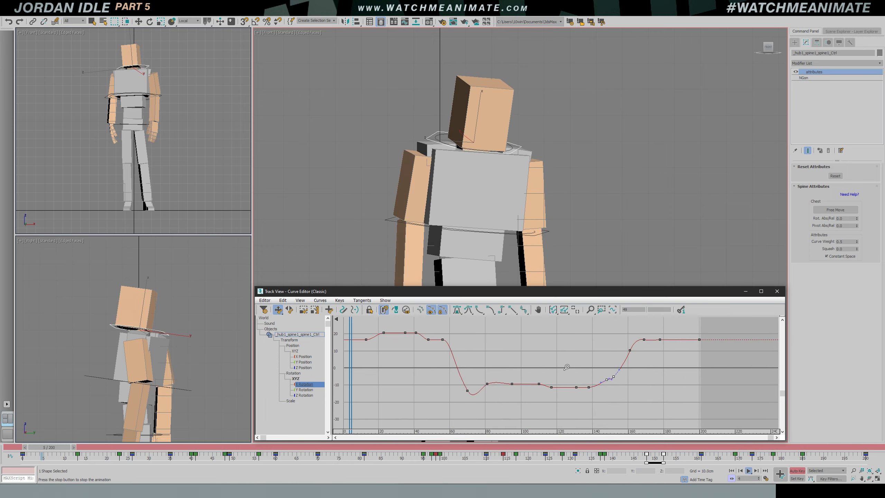
Lower the X Rotation keys at frames 148 and 152 to about -15 and -13 for an anticipation dip
scroll(567, 367, down, 2)
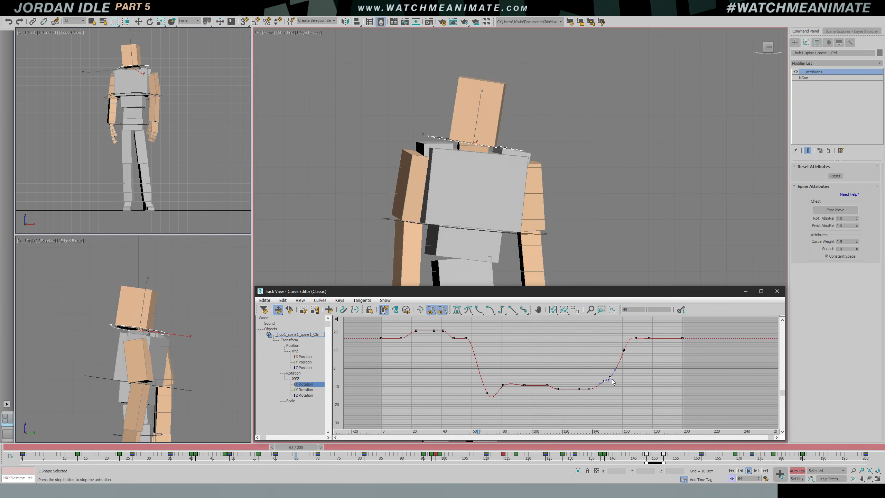
drag(612, 379, 613, 393)
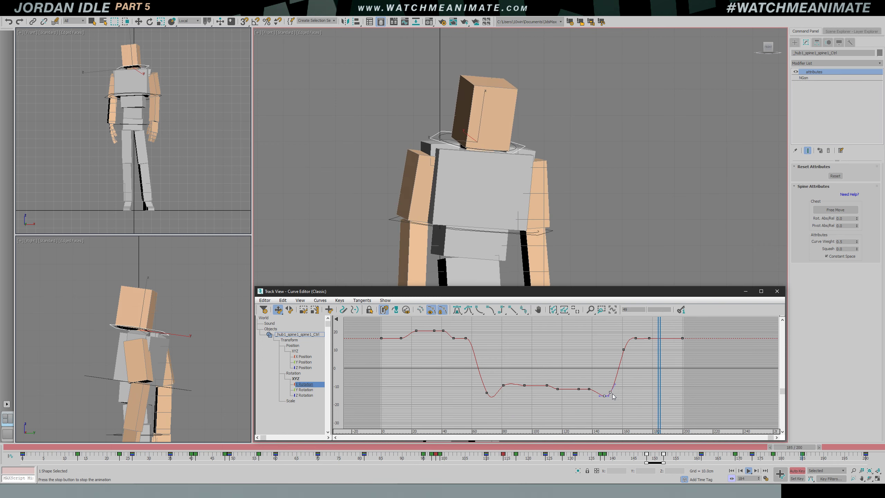
key(e)
Raise the X Rotation keys at frames 169 and 178 to about 22, copy the frame 200 key to frame 187, and play the loop
drag(677, 351, 629, 350)
scroll(629, 349, up, 3)
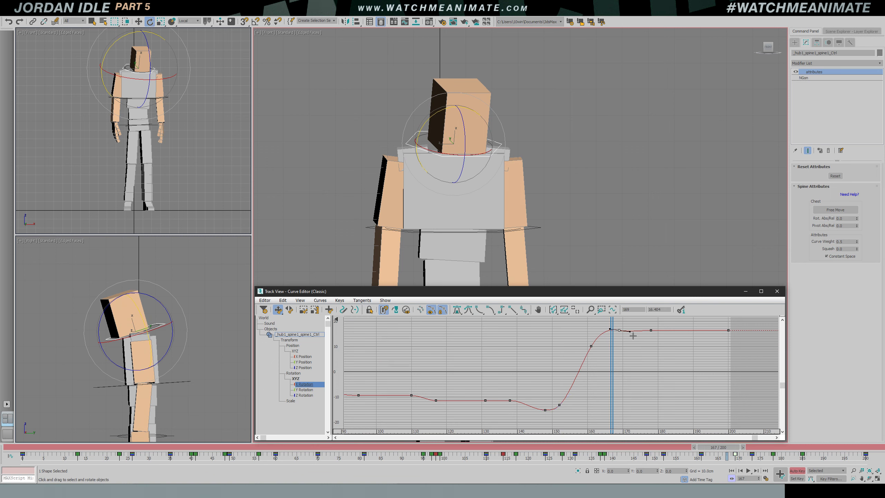
drag(612, 328, 653, 322)
middle_drag(704, 320, 687, 343)
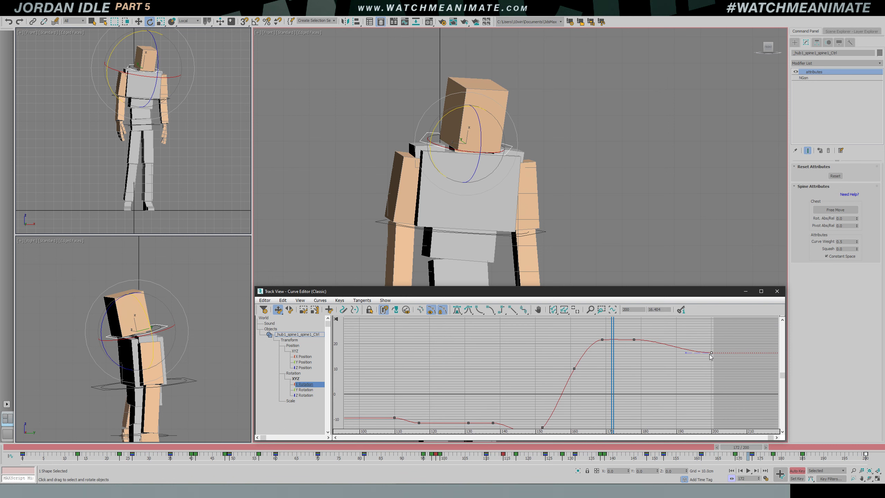
mouse_move(677, 355)
mouse_down()
mouse_move(685, 355)
mouse_move(668, 357)
mouse_up()
key(/)
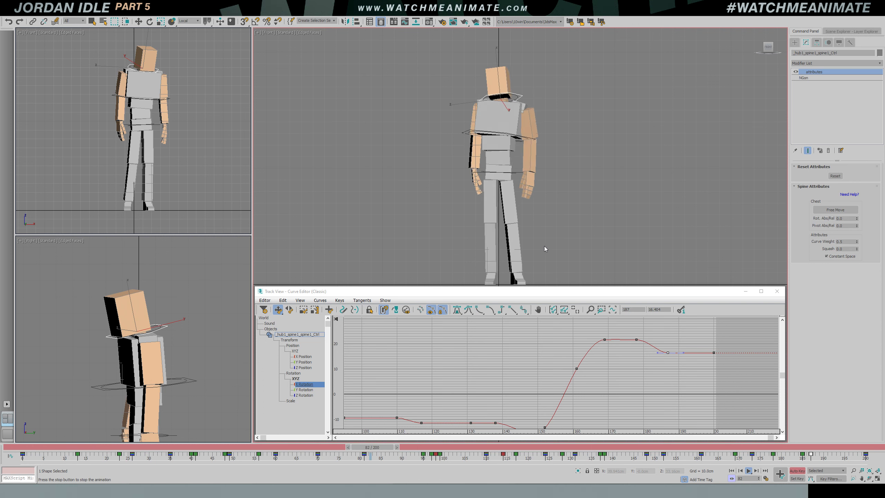
Review the loop and raise the X Rotation hold keys at frames 117, 131 and 138 to about -10.3
scroll(557, 344, down, 1)
middle_drag(544, 349, 516, 342)
ctrl+alt+middle_drag(516, 342, 561, 341)
ctrl+alt+middle_drag(561, 341, 552, 365)
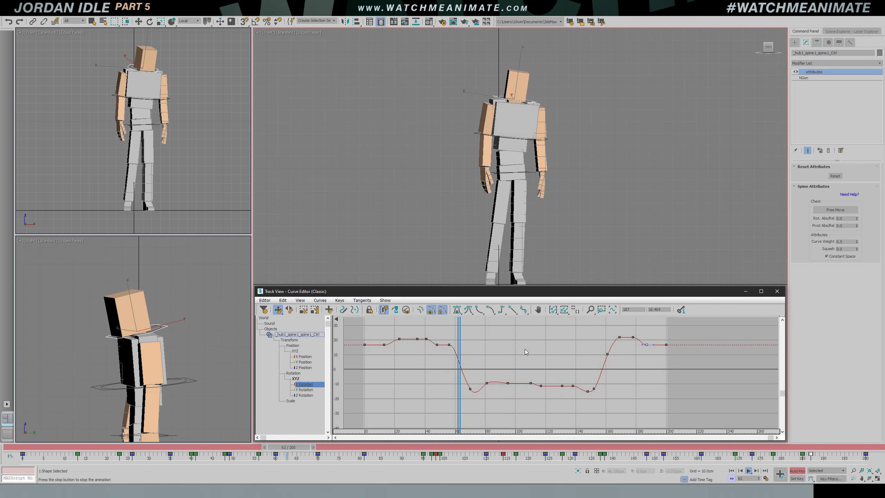
key(/)
key(e)
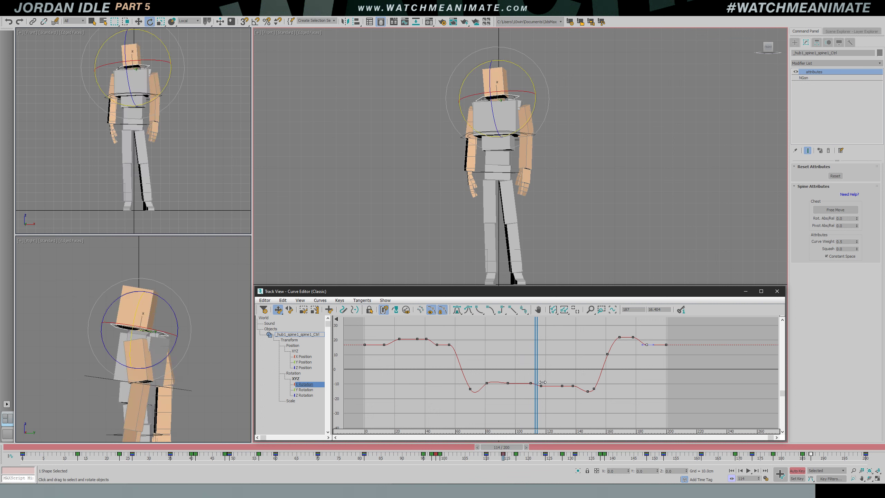
scroll(538, 377, up, 2)
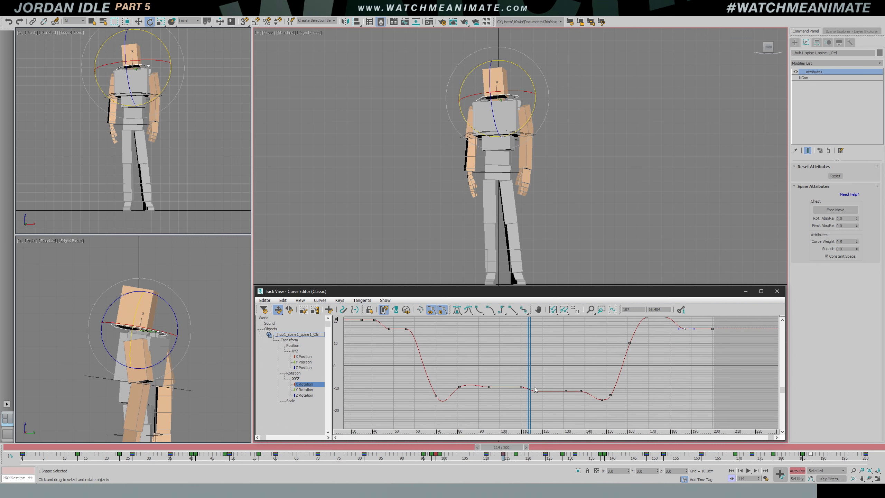
drag(585, 393, 586, 396)
drag(533, 402, 533, 401)
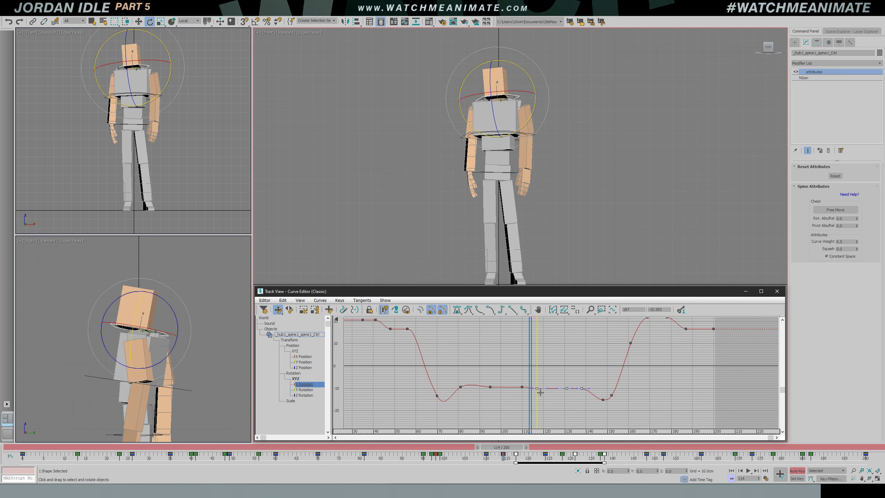
key(/)
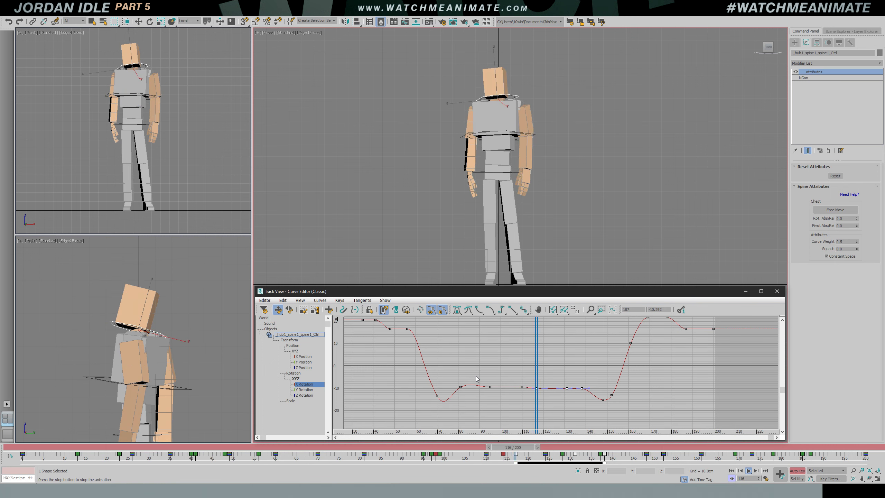
Reduce the X Rotation anticipation dip by raising the keys at frames 148 and 152 to about -11 and -9, and play the loop
key(/)
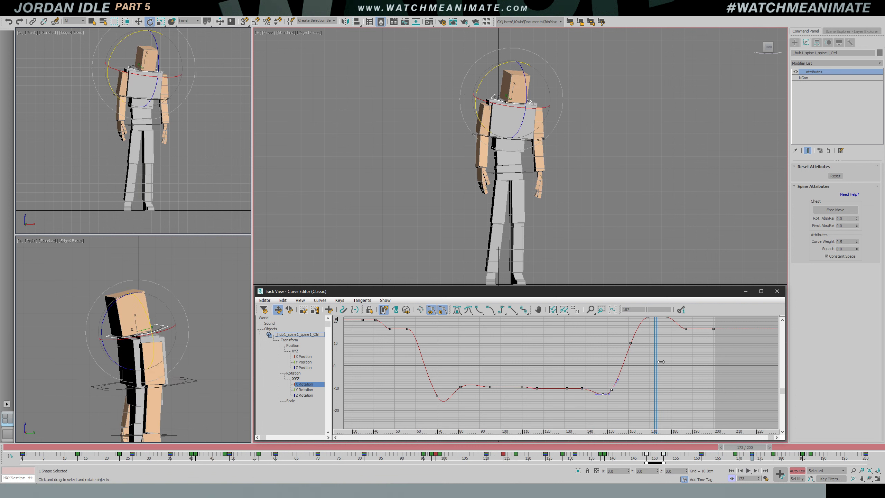
drag(660, 362, 588, 364)
key(/)
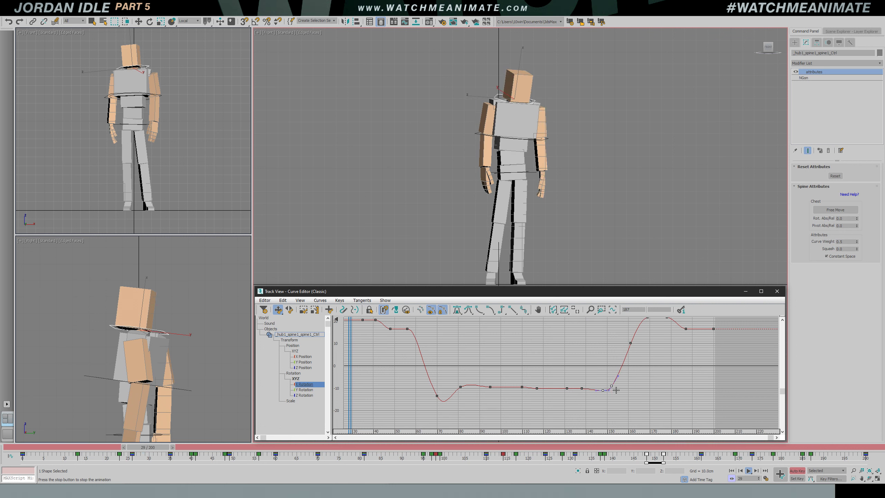
Raise the Z Rotation keys at frames 137 and 148 to about 9, lower frames 81 and 99 to about 12 and frame 70 to about 5
click(304, 395)
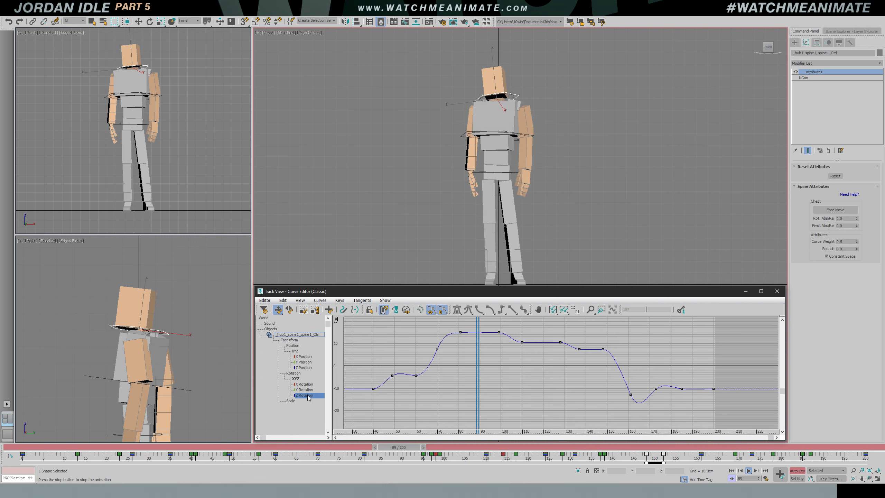
scroll(550, 384, up, 1)
key(slash)
key(e)
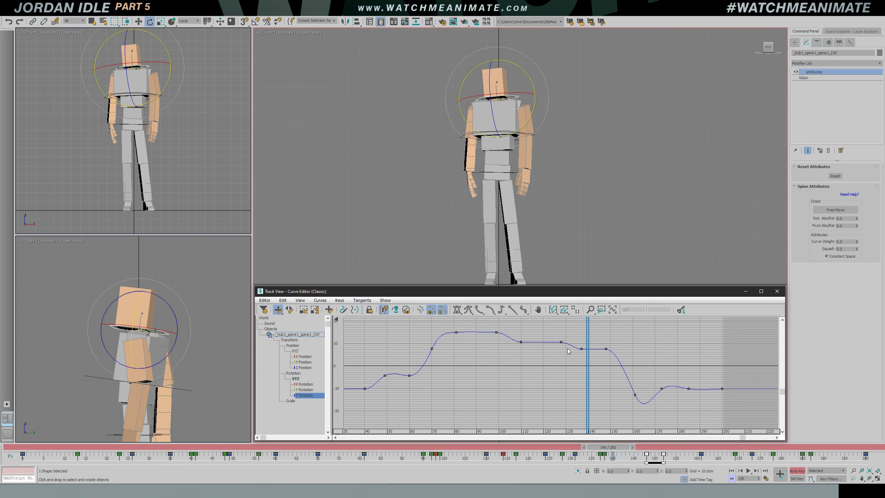
drag(595, 337, 499, 343)
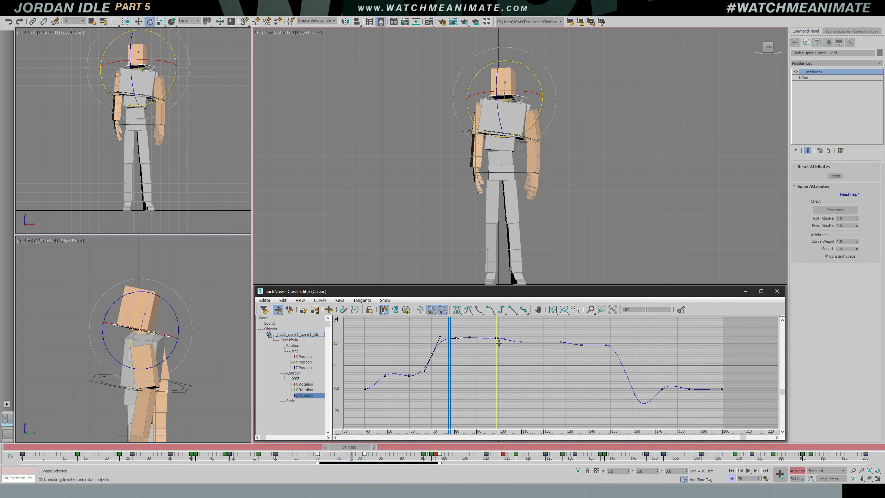
key(/)
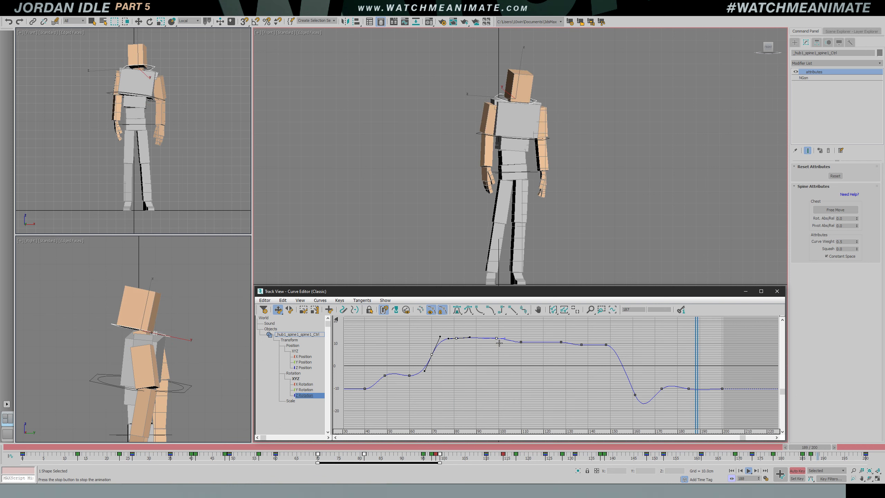
Adjust the outgoing Z Rotation tangent at frame 161 to make the dip that follows shallower
click(635, 395)
drag(643, 415, 649, 414)
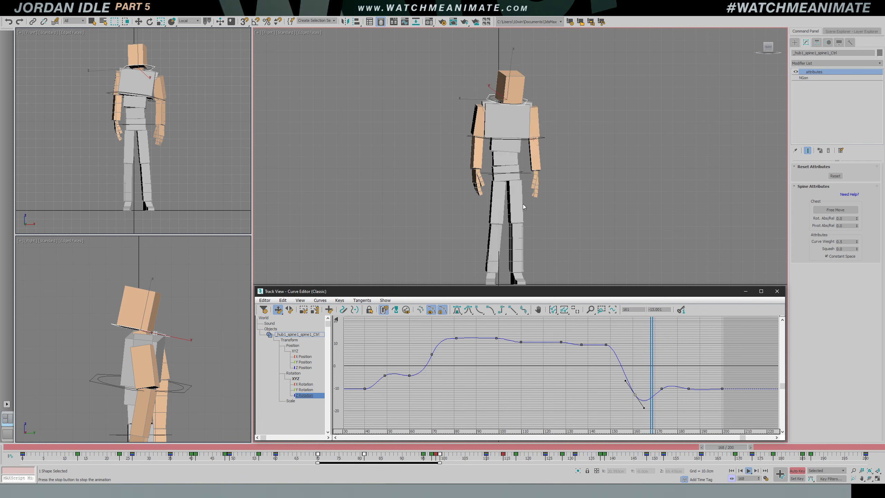
Hide the control shapes, close the curve editor, and review the looping idle from the perspective and front views
key(shift+s)
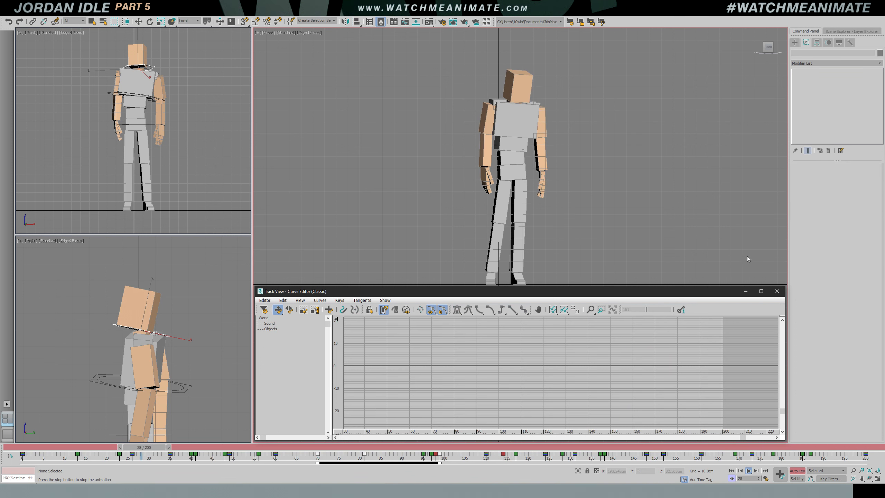
click(777, 291)
middle_drag(537, 190, 558, 248)
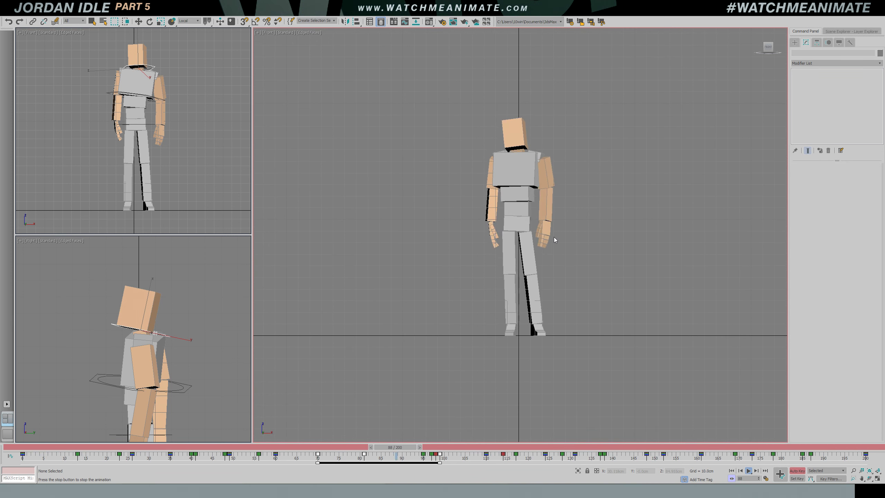
scroll(554, 236, up, 1)
mouse_move(551, 230)
alt+middle_down()
mouse_move(547, 218)
mouse_move(539, 221)
mouse_move(547, 225)
alt+middle_up()
alt+middle_drag(605, 219, 528, 193)
key(p)
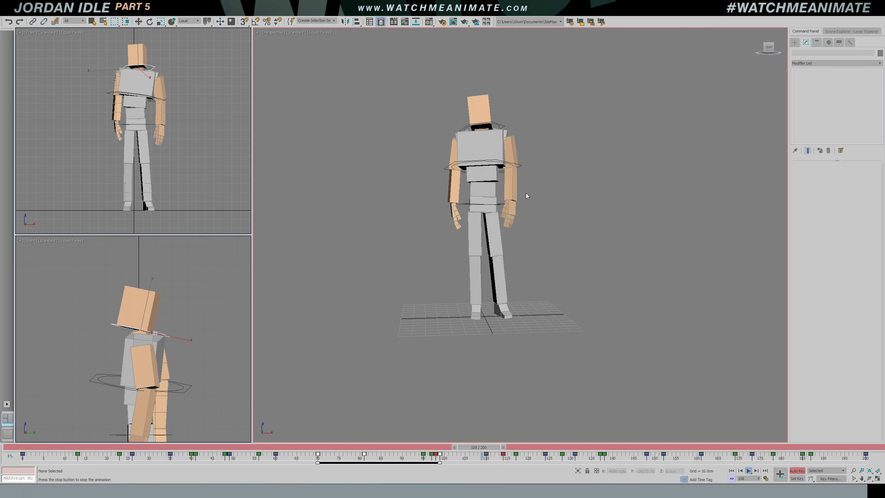
key(f)
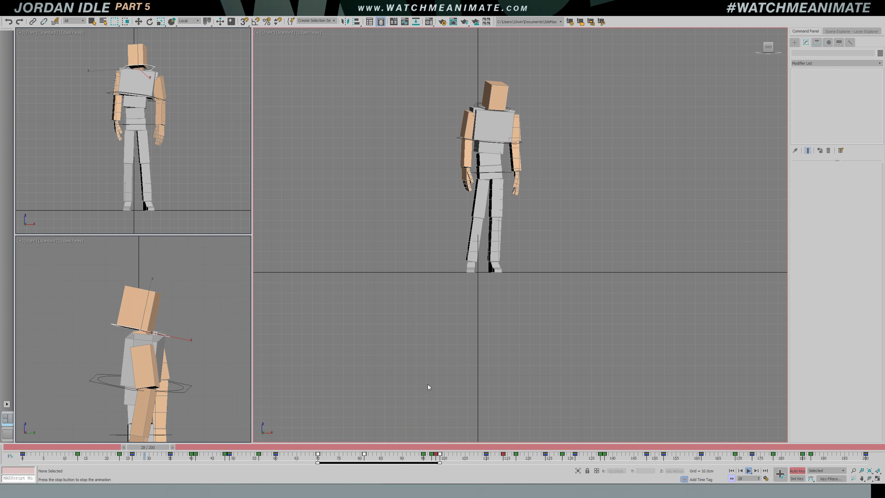
Return the character animation to frame 0
middle_drag(470, 215, 480, 264)
scroll(480, 264, up, 2)
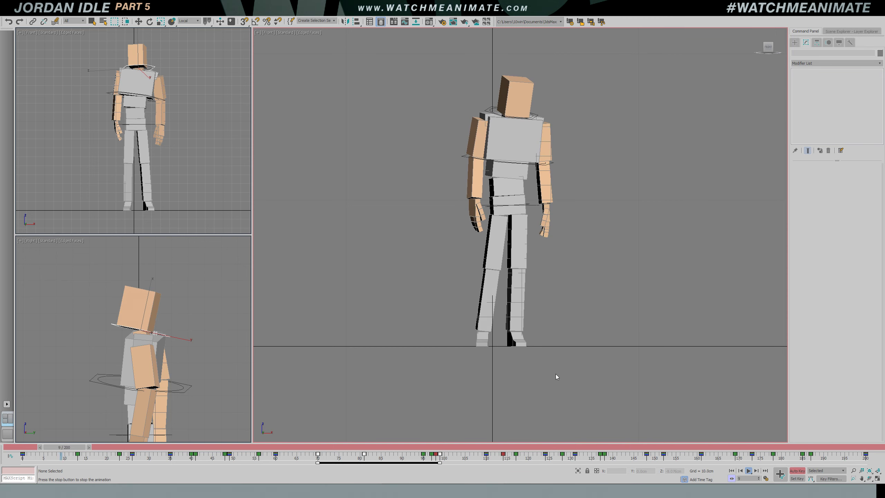
click(538, 446)
drag(537, 446, 23, 447)
key(e)
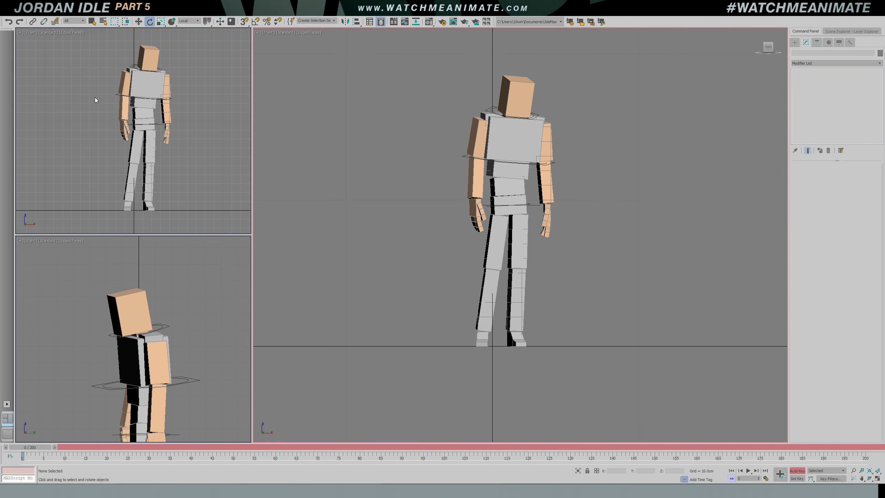
Save the scene as a new version in the shot 01 - jordan folder with a name starting with jordan_v06_
click(7, 11)
click(17, 72)
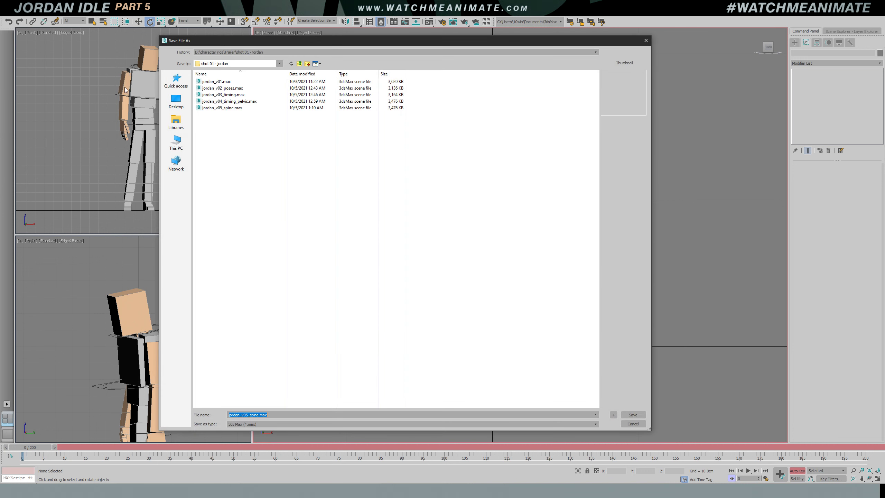
click(224, 110)
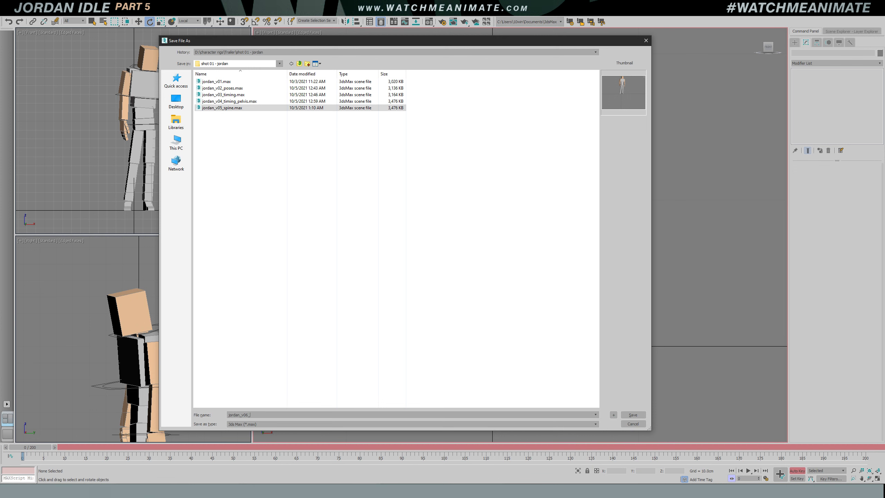
click(633, 415)
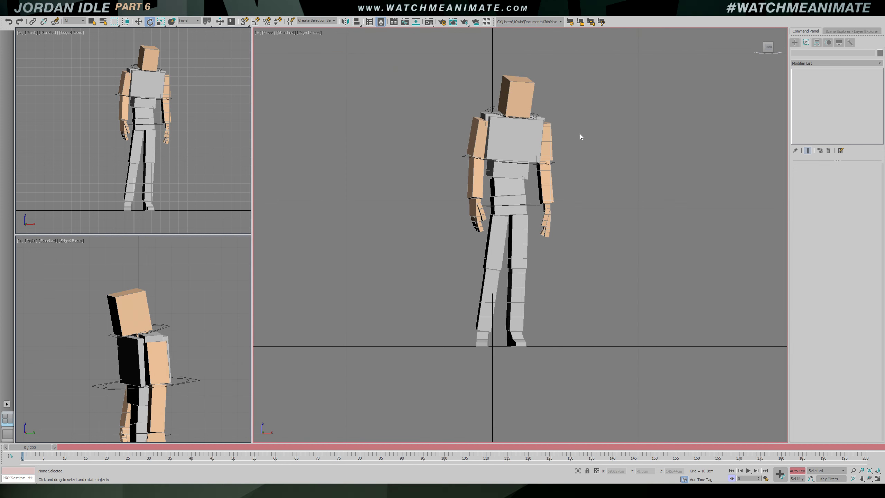
Show the 2. Arms control layer and select both clavicle controls
key(p)
alt+middle_drag(582, 135, 510, 153)
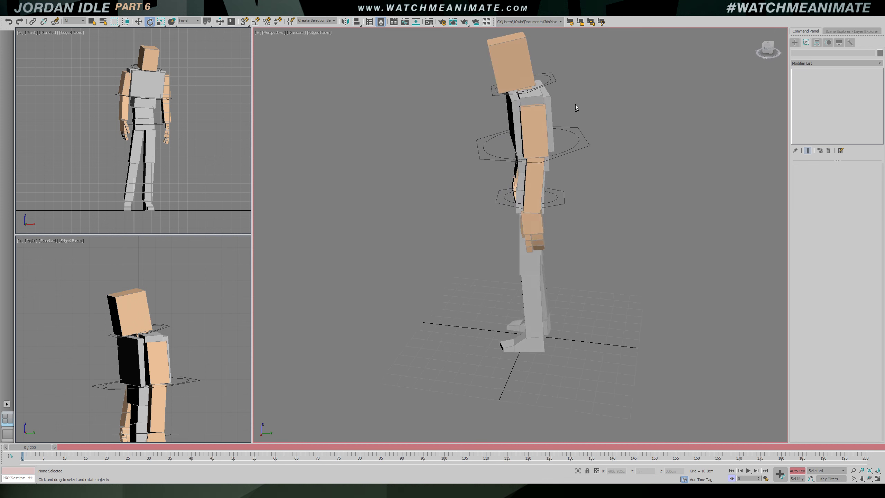
alt+middle_drag(578, 104, 516, 112)
click(849, 31)
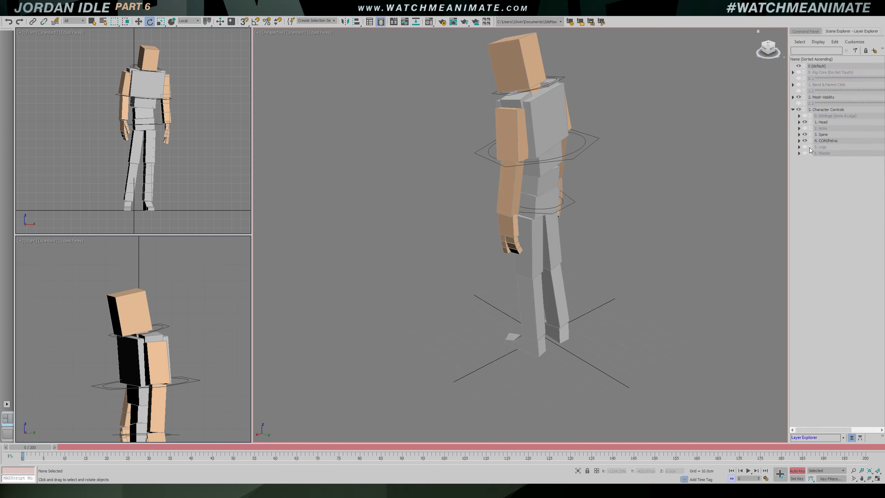
click(551, 101)
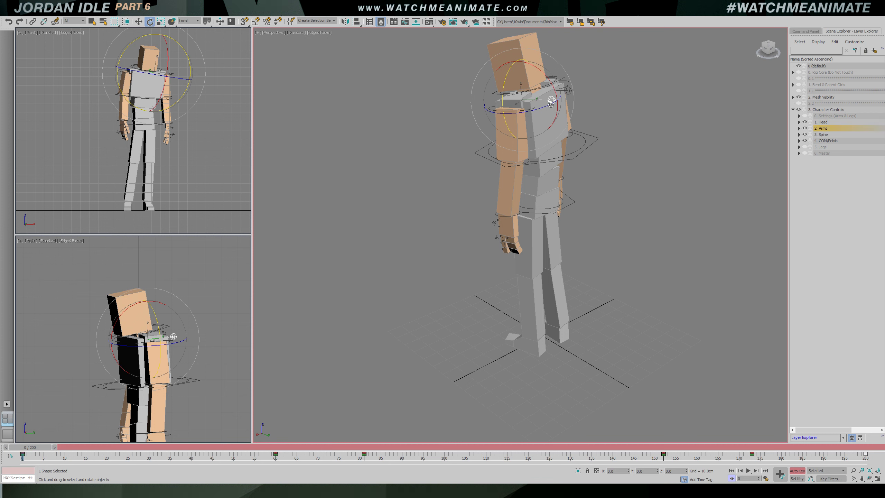
click(593, 91)
click(568, 91)
key(q)
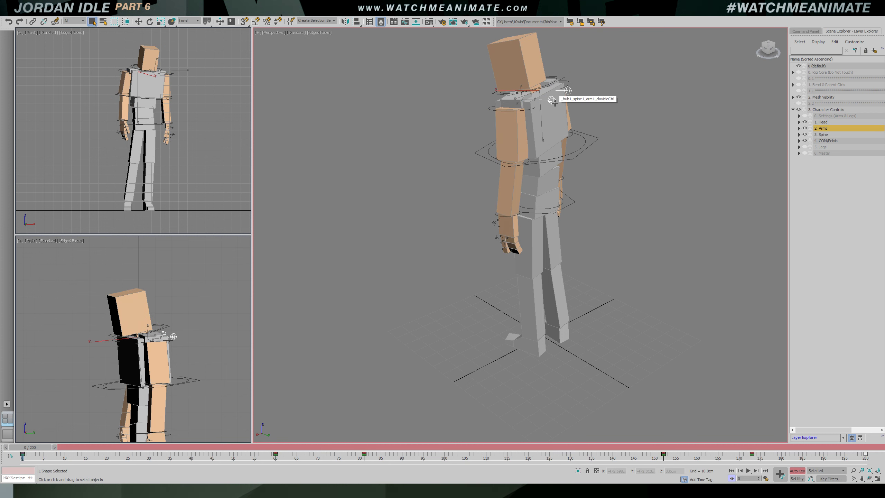
key(f)
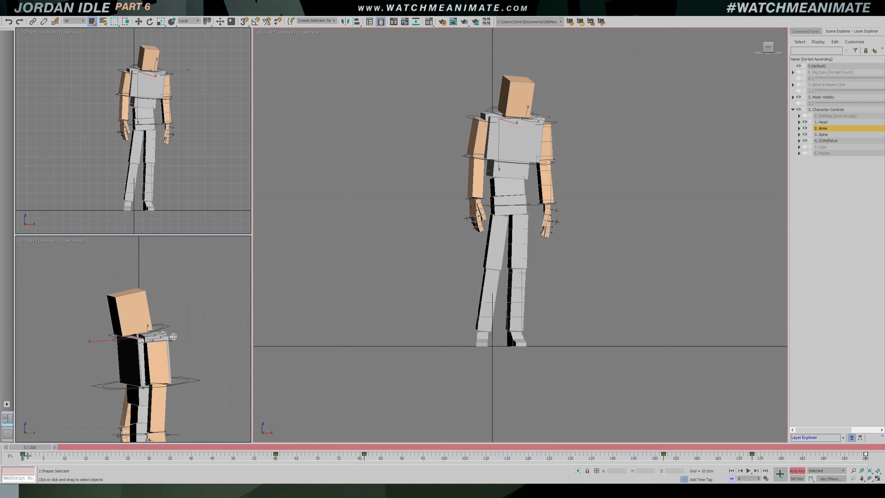
drag(27, 451, 37, 452)
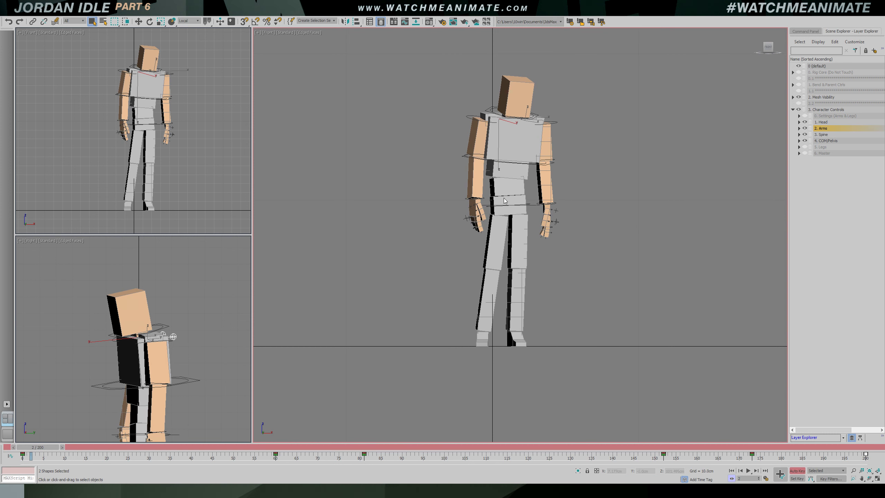
Select the neck control together with both clavicle controls in wireframe display and open their curves in the Curve Editor at frame 0
scroll(523, 183, up, 2)
ctrl+click(556, 160)
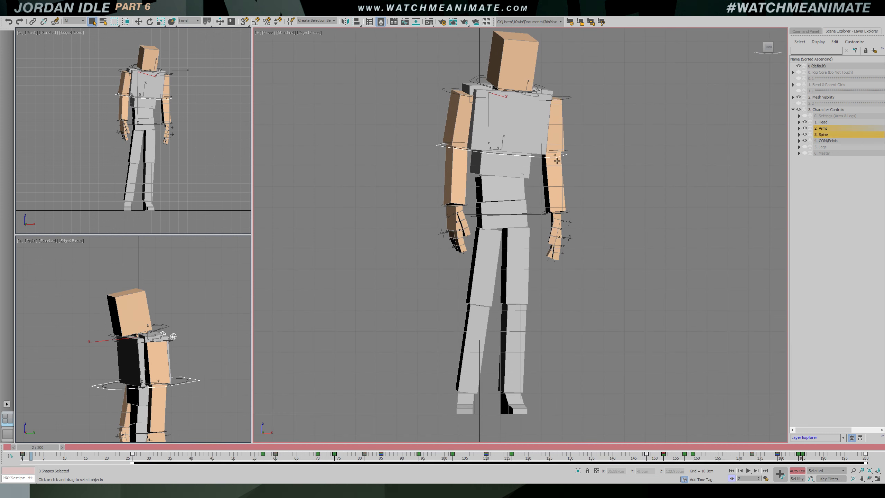
click(548, 90)
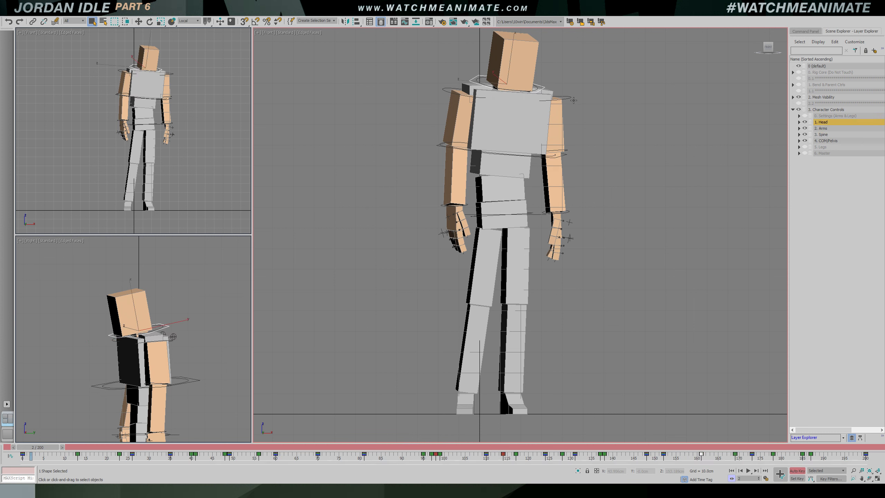
key(F3)
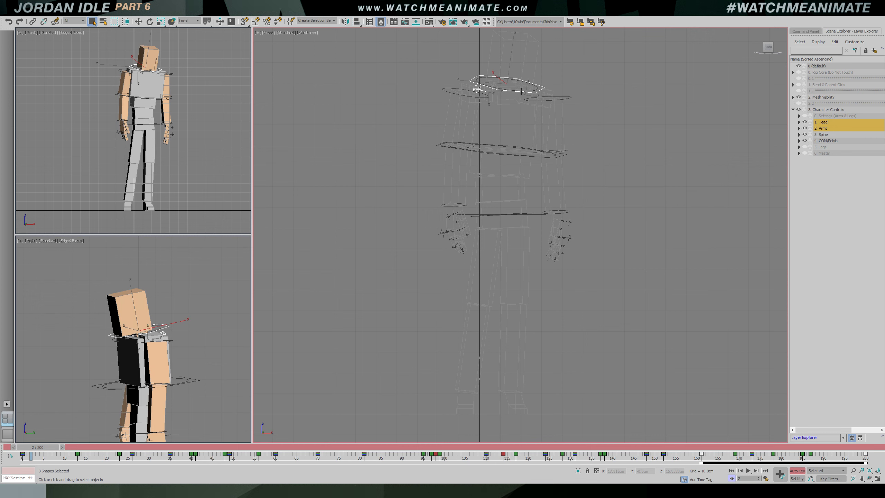
key(c)
middle_drag(470, 383, 453, 349)
drag(30, 452, 29, 451)
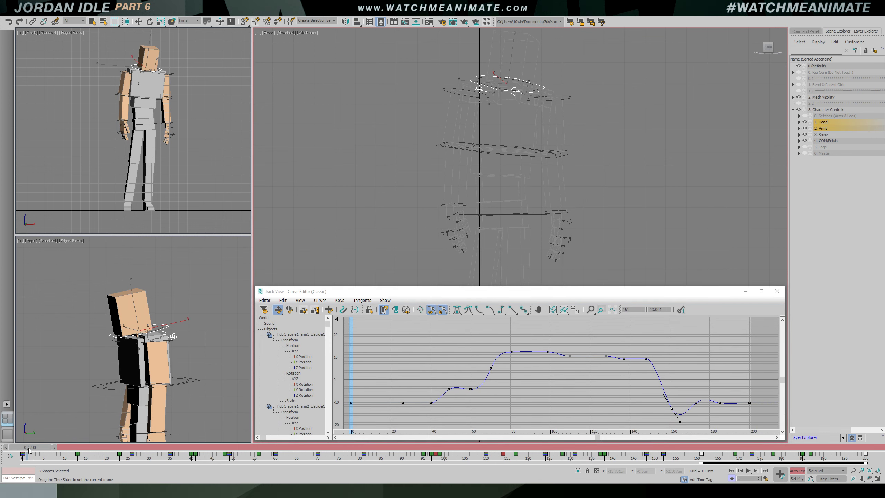
Step through the keys to frame 200, keying both clavicle controls at frames 26, 40, 70, 99, 128, 148 and 185
key(period)
key(period)
key(period)
key(period)
key(period)
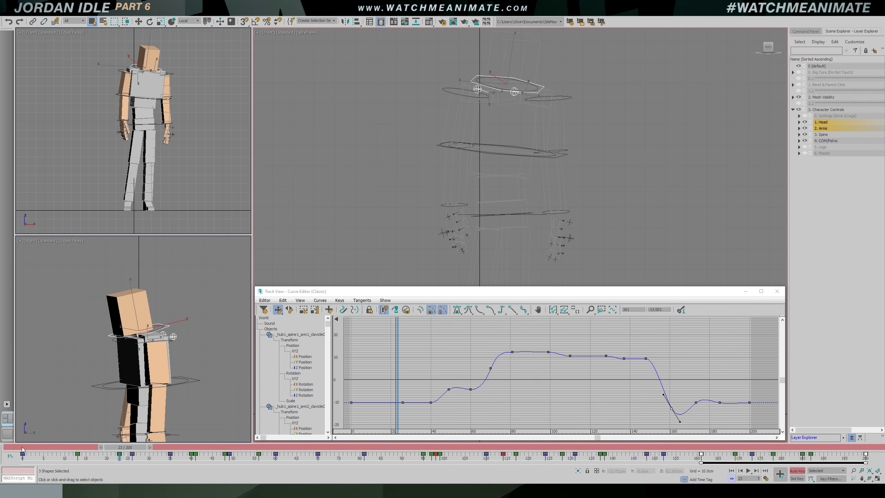
key(period)
key(period)
key(period)
key(period)
key(period)
key(period)
key(period)
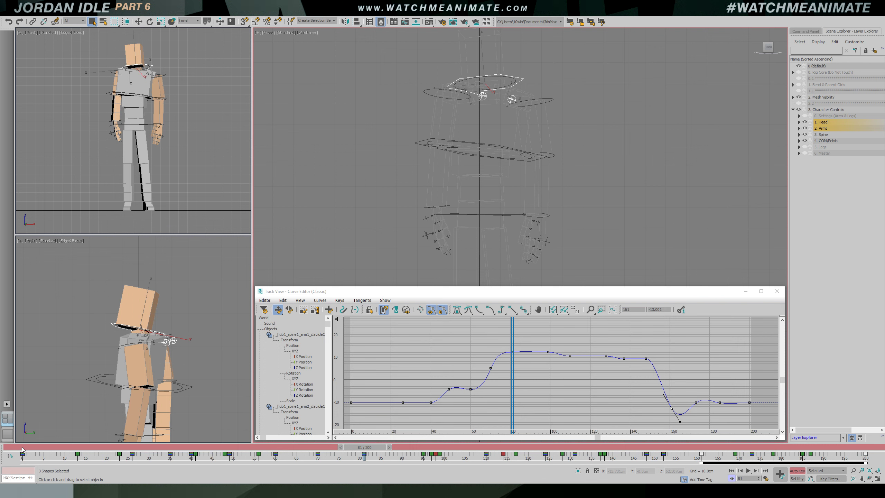
key(comma)
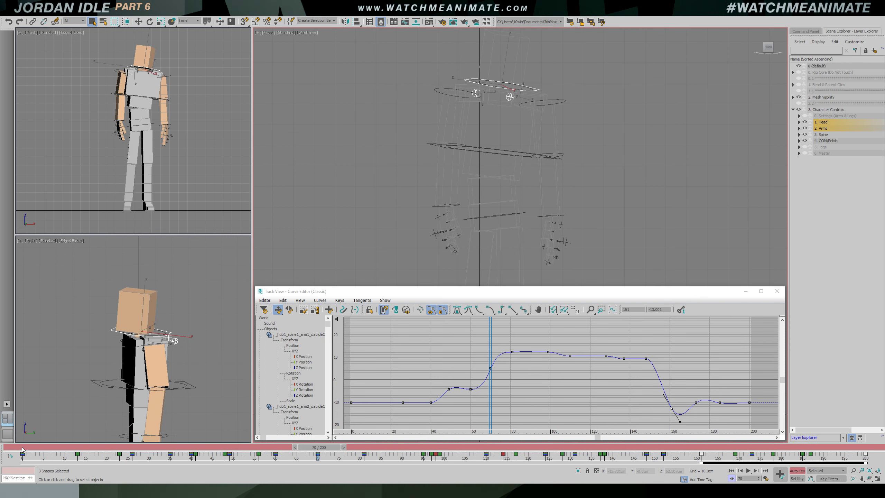
key(period)
key(period)
key(period)
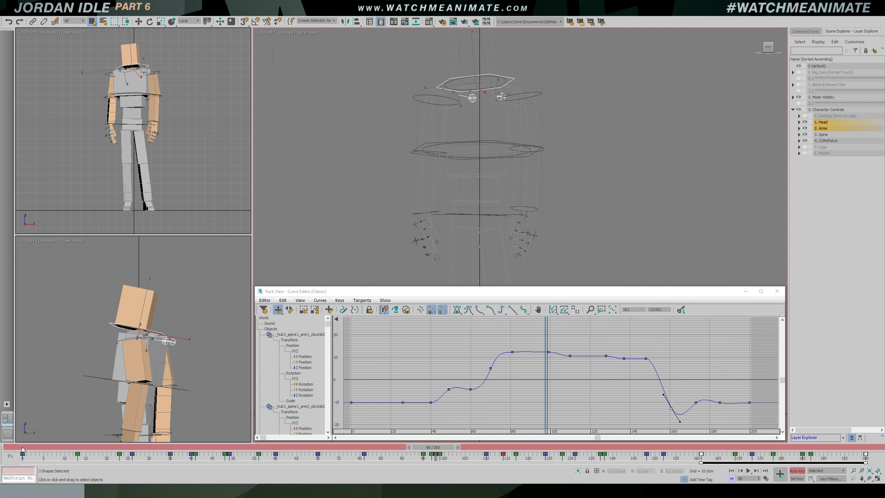
key(period)
key(period)
key(comma)
key(period)
key(period)
key(period)
key(period)
key(period)
key(comma)
key(comma)
key(comma)
key(comma)
key(period)
key(period)
key(period)
key(period)
key(comma)
key(comma)
key(comma)
key(comma)
key(comma)
key(comma)
key(comma)
key(comma)
key(comma)
key(comma)
key(period)
key(period)
key(period)
key(period)
key(period)
key(period)
key(period)
key(period)
key(period)
key(period)
key(period)
key(period)
key(period)
key(period)
key(period)
key(period)
key(period)
key(period)
key(period)
key(period)
key(period)
key(period)
key(period)
key(period)
key(period)
key(period)
key(period)
key(period)
key(period)
key(period)
key(period)
key(period)
key(period)
key(period)
key(period)
key(period)
key(period)
key(period)
key(period)
key(period)
key(period)
key(period)
key(period)
key(period)
key(period)
key(period)
key(period)
key(period)
key(period)
key(period)
key(period)
key(period)
key(period)
key(period)
key(period)
key(period)
key(period)
key(period)
key(period)
key(period)
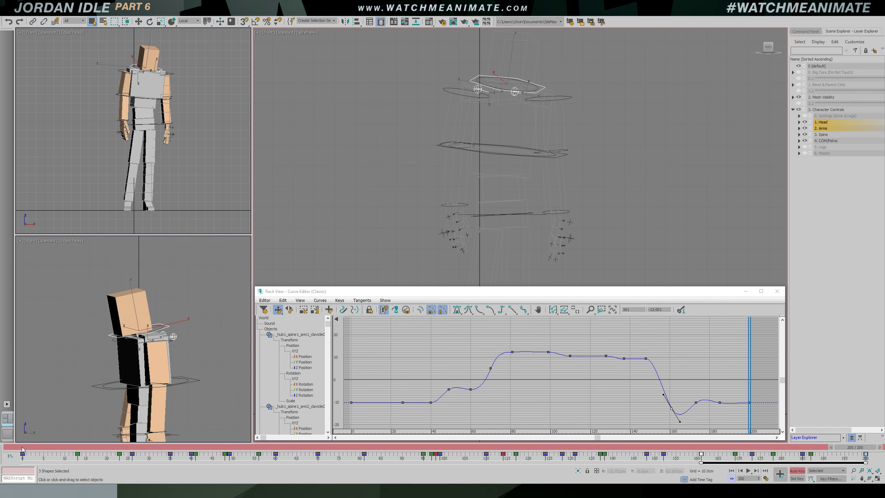
Select only the two clavicle controls and fit their Y Rotation curves in the Curve Editor
click(484, 93)
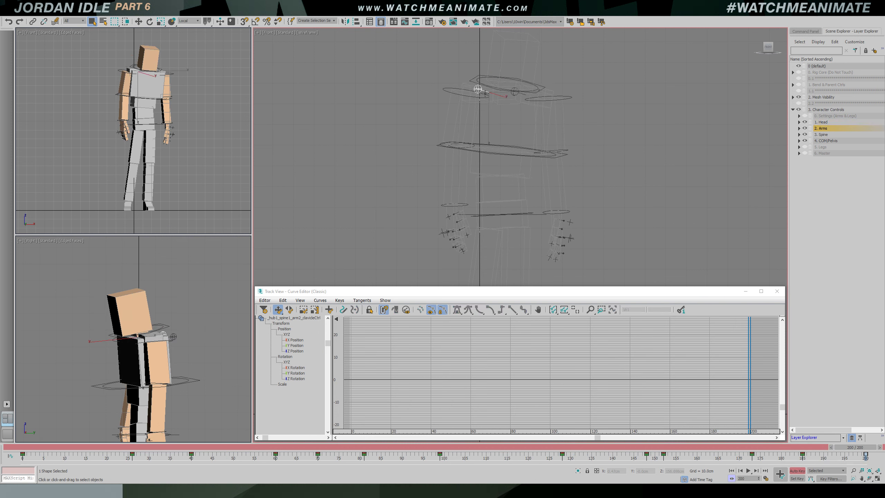
ctrl+click(516, 91)
key(e)
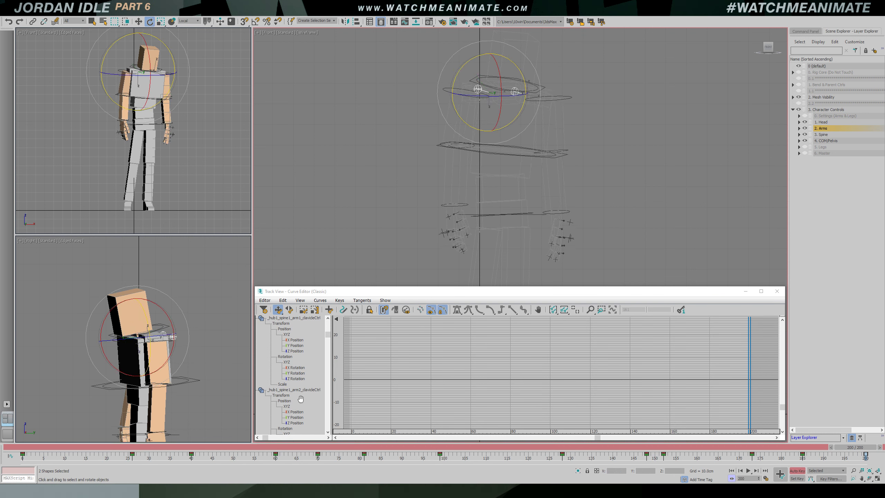
click(296, 372)
middle_drag(275, 382, 275, 348)
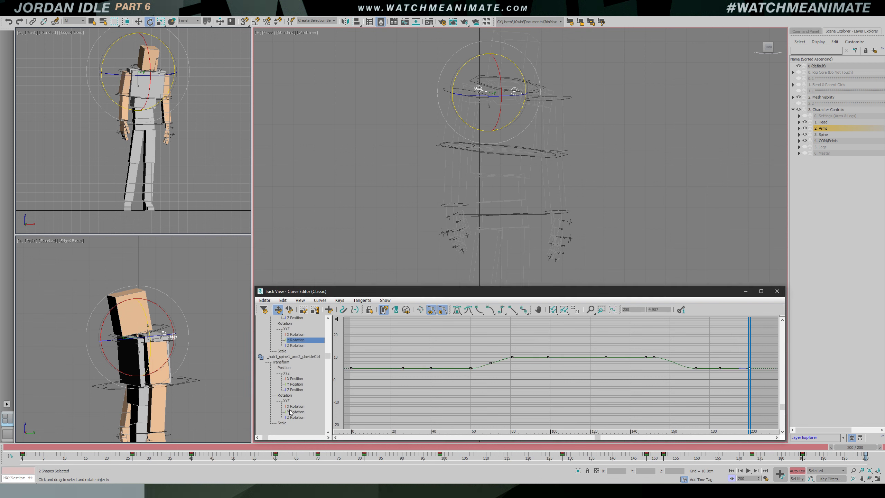
ctrl+alt+middle_drag(553, 376, 558, 351)
middle_drag(561, 350, 553, 369)
Raise the clavicles' Y Rotation key at frame 70 to about 9 and tilt the tangents at frames 81 and 99, checking with playback
mouse_move(507, 445)
mouse_down()
mouse_move(283, 447)
mouse_move(413, 447)
mouse_move(328, 447)
mouse_up()
key(F3)
key(e)
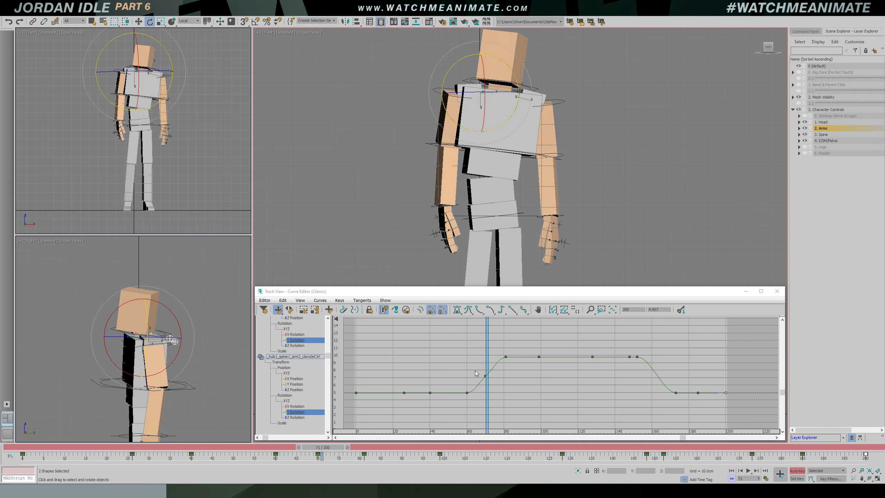
drag(485, 376, 545, 349)
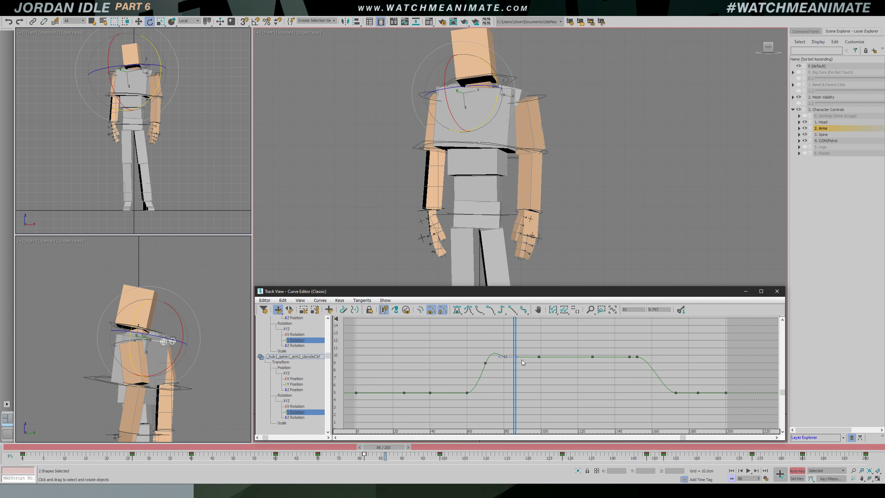
drag(520, 368, 432, 355)
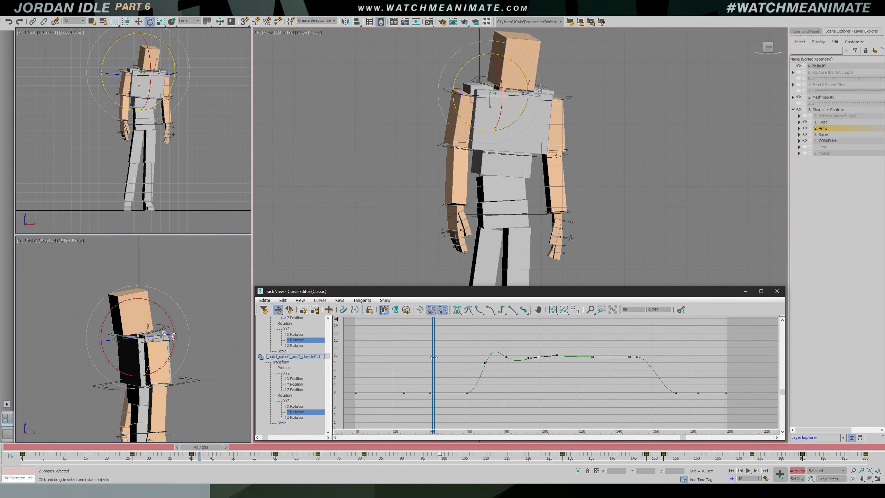
key(slash)
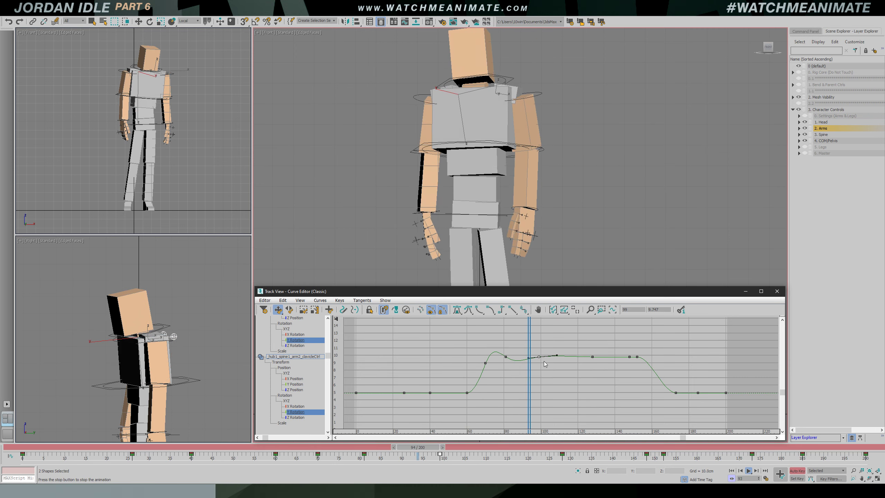
key(slash)
Raise the clavicles' Y Rotation key at frame 70 to about 11 and steepen the frame 81 tangent downward, checking with playback
drag(559, 340, 487, 358)
drag(471, 362, 490, 386)
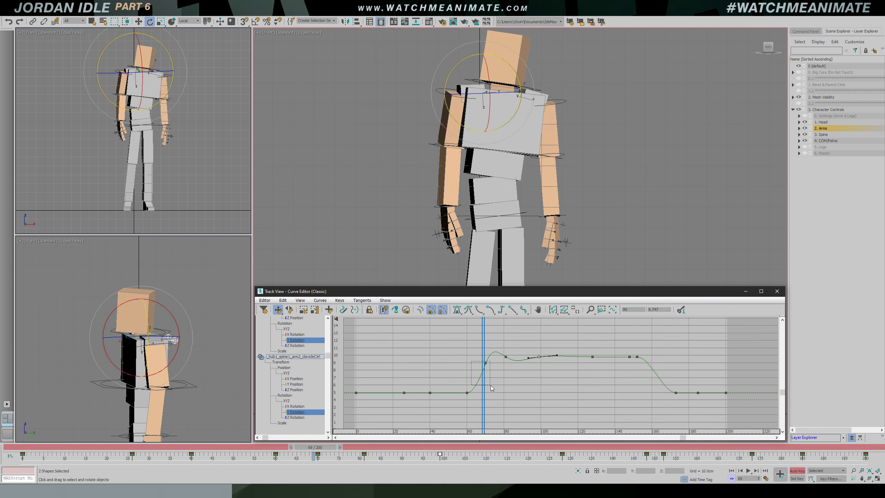
drag(489, 338, 517, 350)
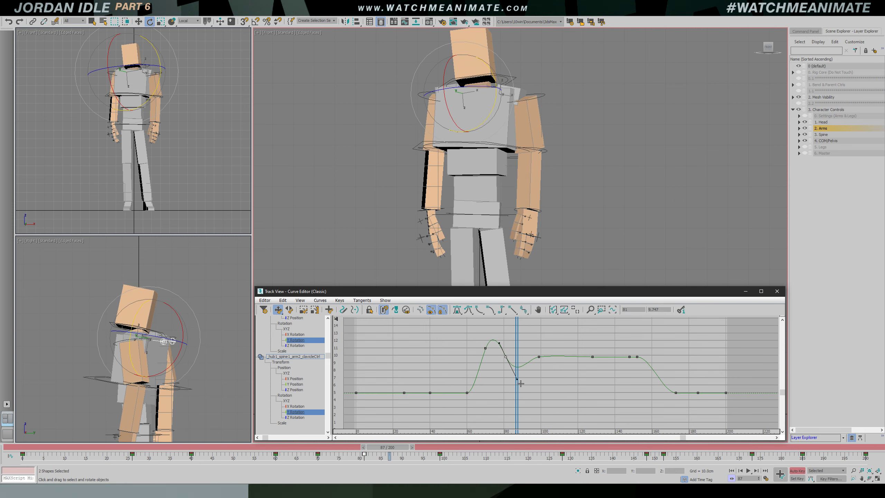
drag(521, 352, 554, 355)
key(/)
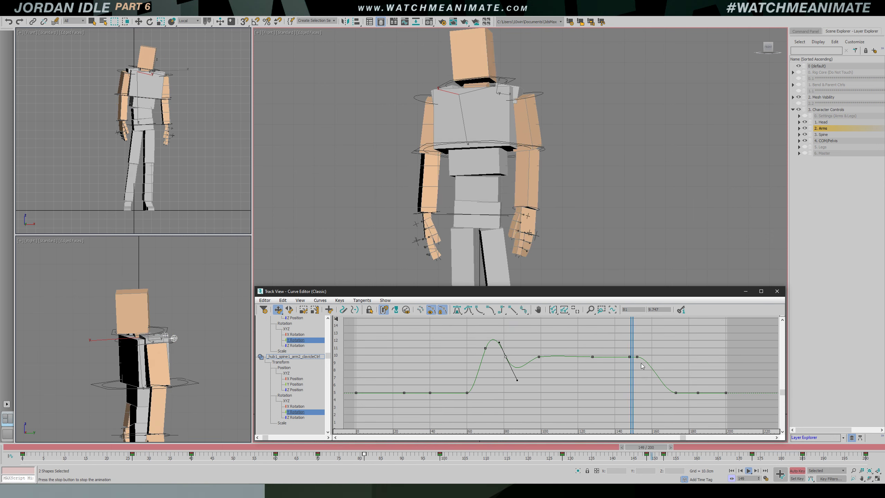
key(/)
Place a Y Rotation key for both clavicles at frame 164 with a value of -2.075
key(e)
drag(643, 343, 666, 443)
mouse_move(663, 391)
mouse_down()
mouse_move(647, 390)
mouse_move(703, 389)
mouse_move(677, 390)
mouse_up()
middle_drag(678, 389, 641, 361)
ctrl+alt+middle_drag(640, 362, 653, 389)
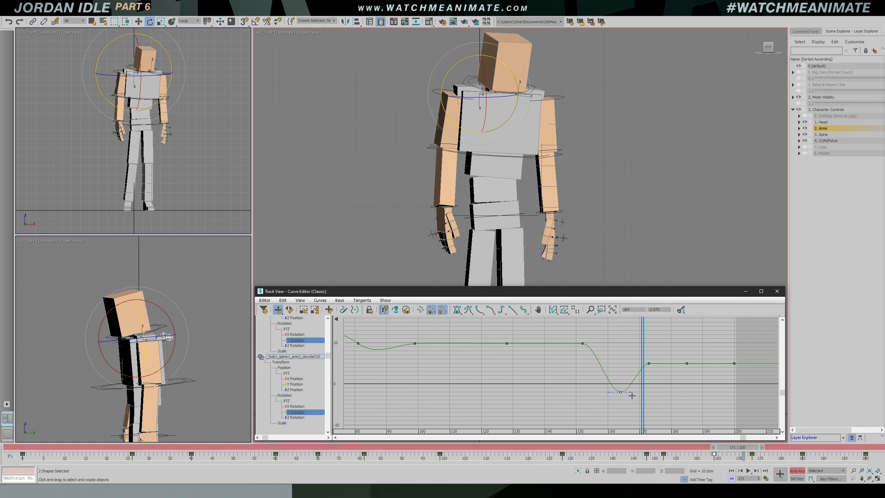
drag(639, 355, 620, 340)
middle_drag(632, 345, 570, 358)
drag(571, 358, 579, 373)
key(ctrl+z)
key(ctrl+z)
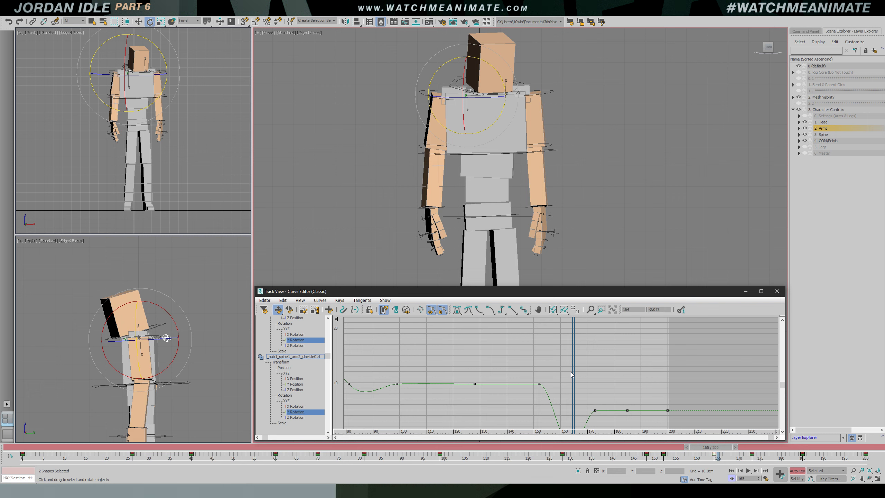
Undo the last key move, set the clavicles' Y Rotation key at frame 164 to about 2.5, and steepen the frame 173 tangent upward
key(ctrl+z)
click(571, 372)
click(571, 399)
mouse_move(573, 398)
mouse_down()
mouse_move(543, 393)
mouse_move(576, 391)
mouse_up()
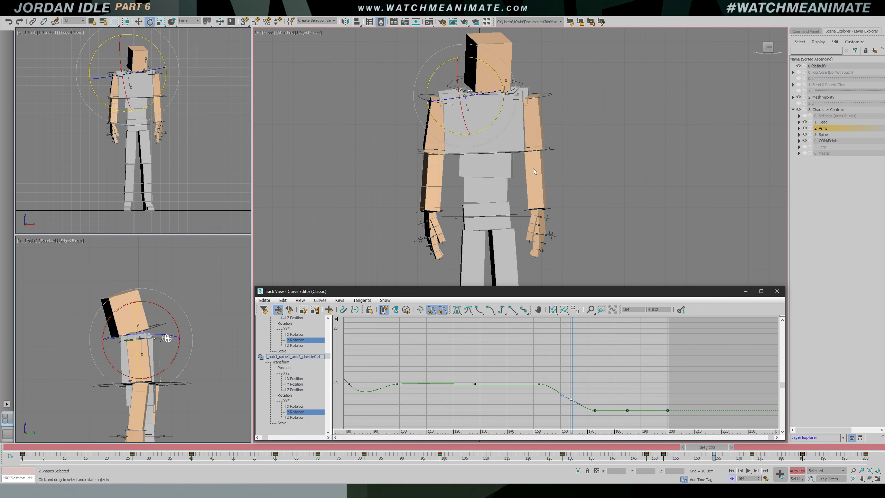
drag(499, 81, 504, 89)
drag(576, 382, 630, 372)
Tilt the clavicles' Y Rotation tangents at frames 185, 0 and 200, checking with playback from the front and top views
drag(619, 402, 630, 420)
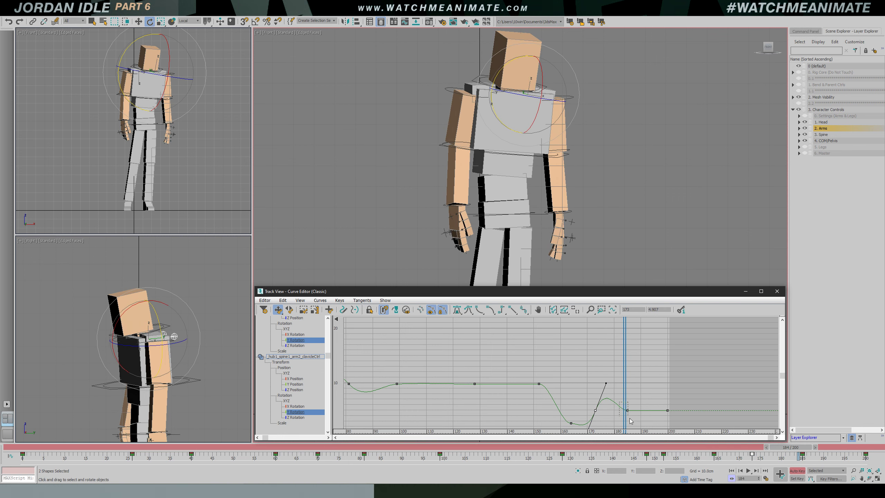
middle_drag(593, 390, 631, 382)
ctrl+alt+middle_drag(631, 383, 604, 374)
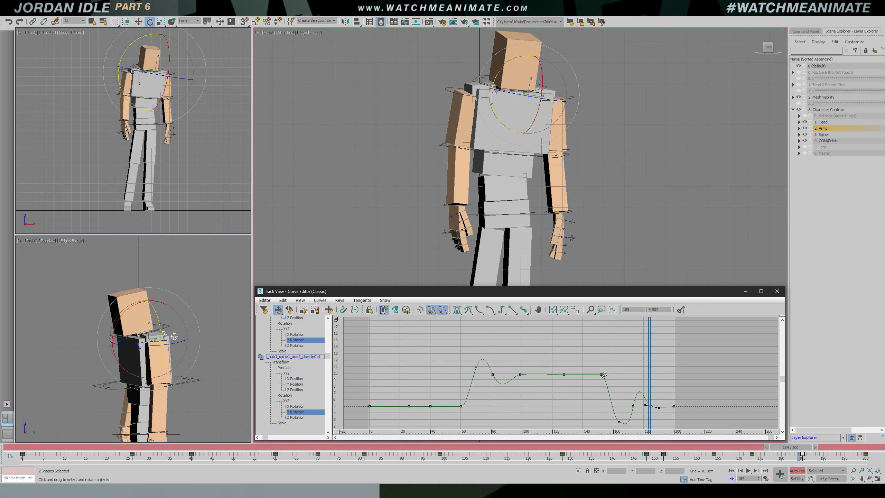
drag(381, 417, 387, 409)
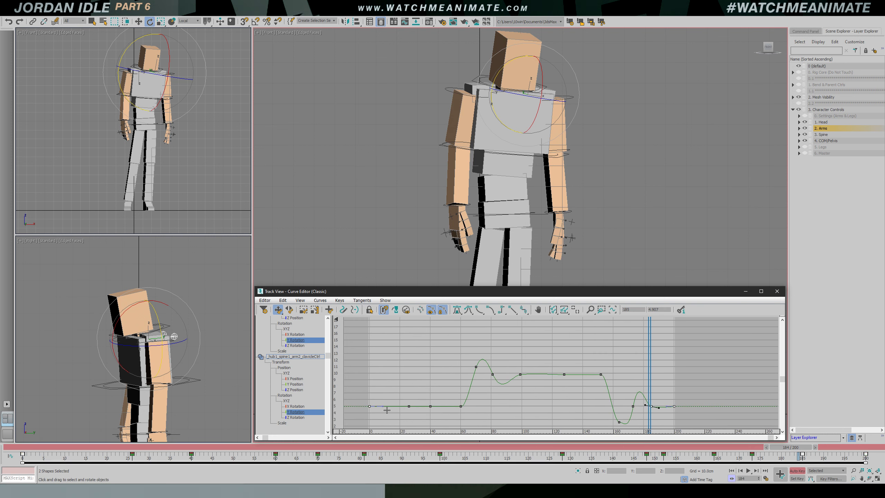
ctrl+drag(394, 393, 415, 413)
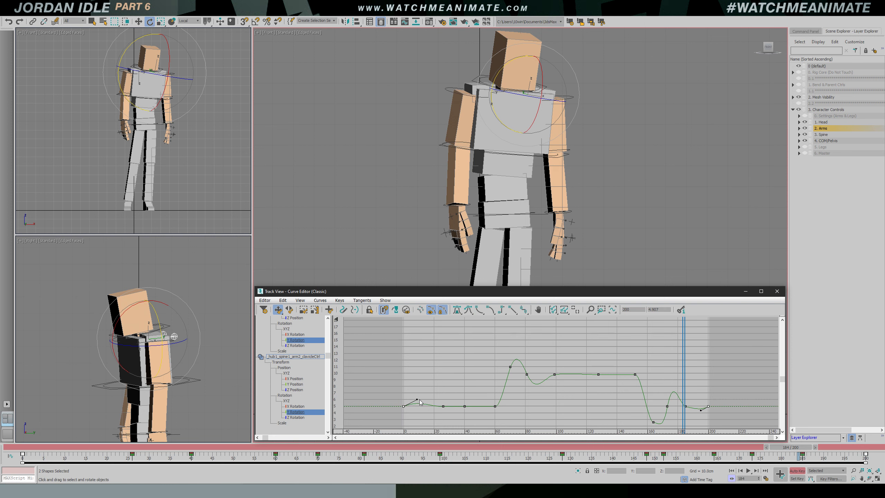
ctrl+alt+middle_drag(678, 395, 683, 369)
middle_drag(683, 368, 629, 362)
key(slash)
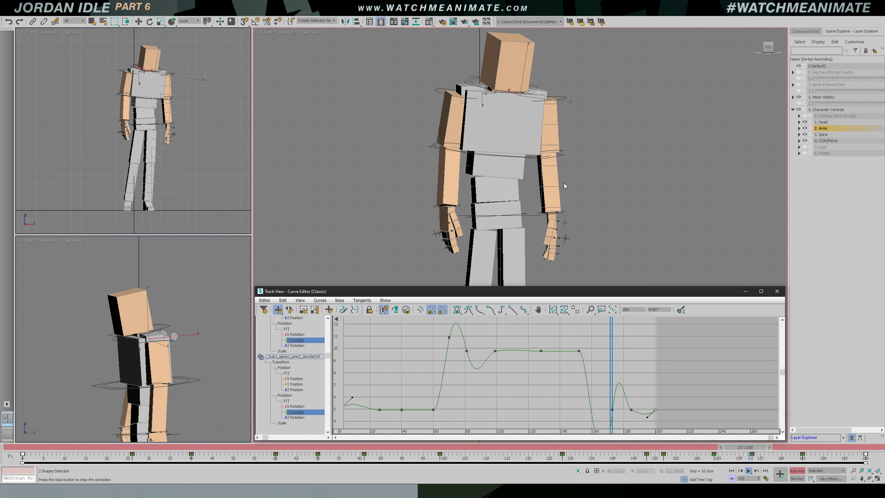
key(t)
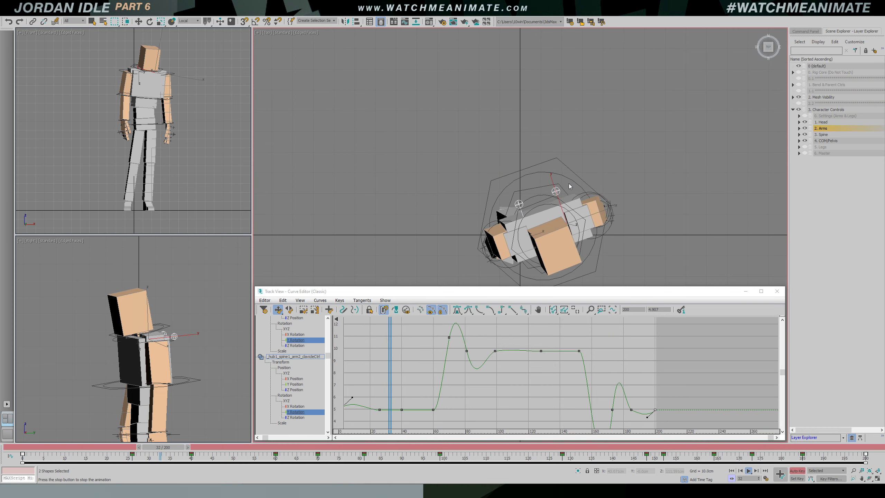
middle_drag(574, 228, 560, 185)
scroll(546, 173, up, 1)
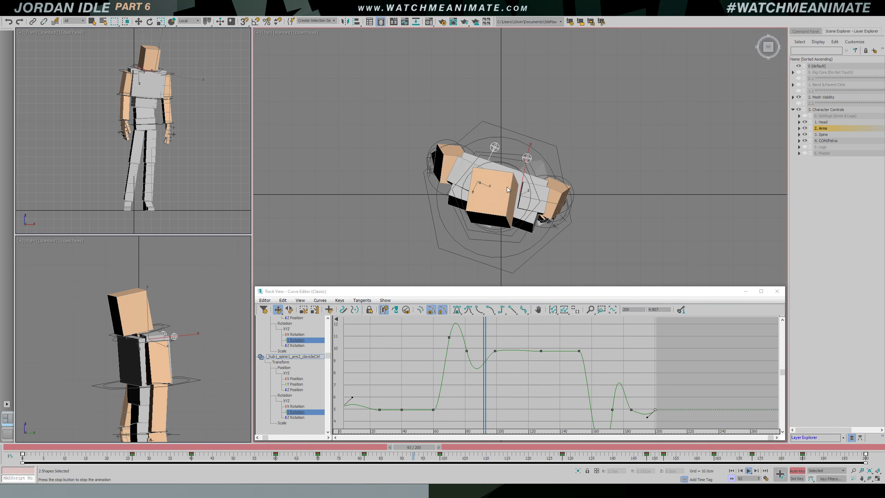
Show only the Z Rotation curves of both clavicles and raise their key at frame 70 to about 9
key(e)
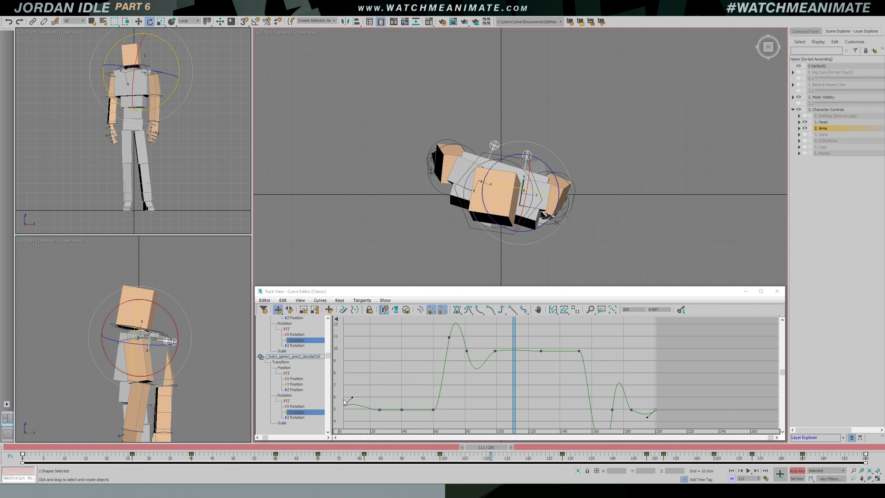
click(295, 418)
ctrl+alt+middle_drag(472, 359, 460, 394)
click(296, 345)
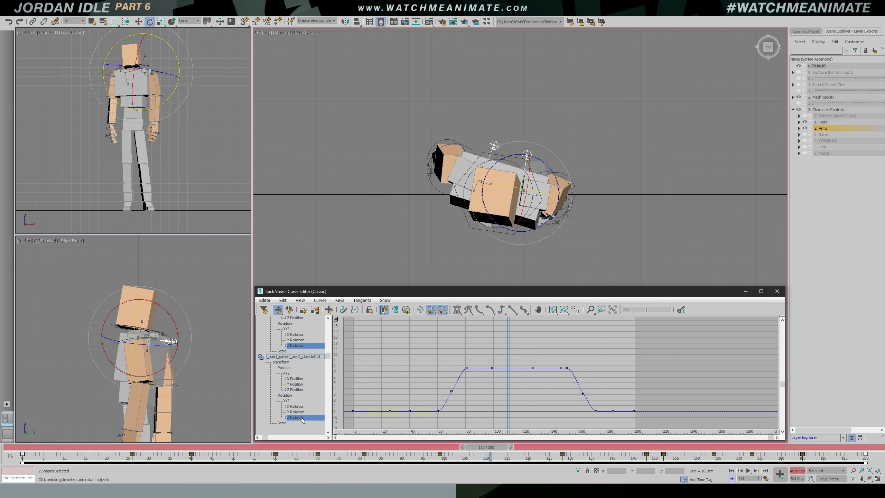
drag(512, 356, 454, 359)
click(451, 391)
mouse_move(451, 391)
mouse_down()
mouse_move(452, 420)
mouse_move(456, 375)
mouse_up()
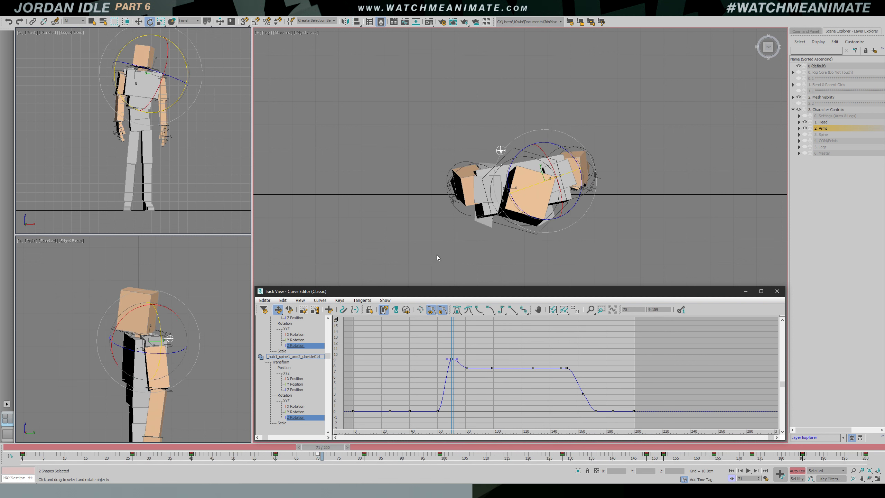
Try to tilt the clavicles' Z Rotation tangent at frame 81 downward, checking the pose from the front, side and top views
key(f)
key(r)
mouse_move(457, 350)
mouse_down()
mouse_move(436, 351)
mouse_move(489, 354)
mouse_move(468, 355)
mouse_up()
alt+middle_drag(520, 155, 513, 207)
scroll(554, 164, up, 3)
key(f)
drag(468, 345, 477, 366)
key(t)
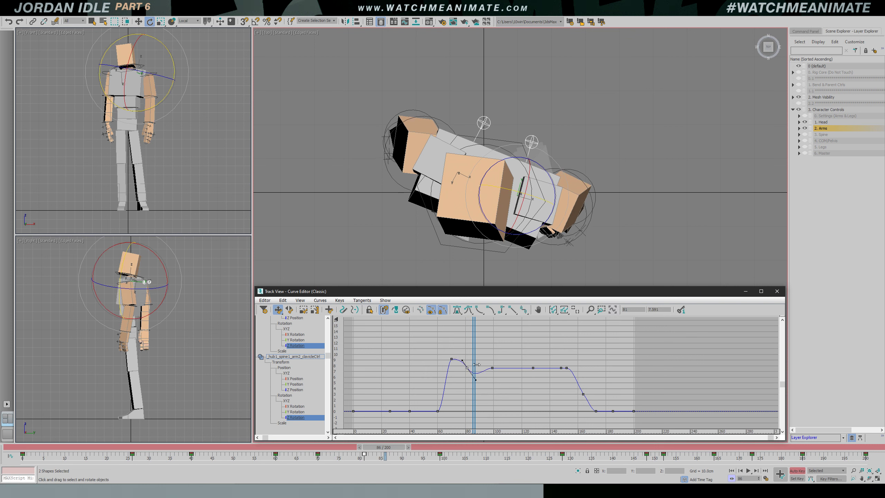
drag(477, 366, 440, 356)
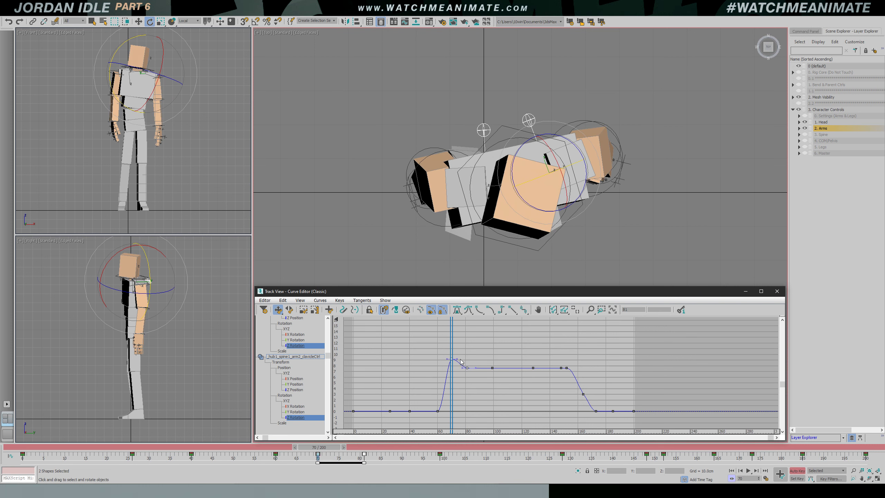
key(ctrl+z)
Steepen the clavicles' Z Rotation tangents at frames 70 and 81 and tilt the frame 99 tangent slightly upward to shape the overshoot
ctrl+alt+middle_drag(550, 376, 560, 365)
drag(471, 337, 510, 346)
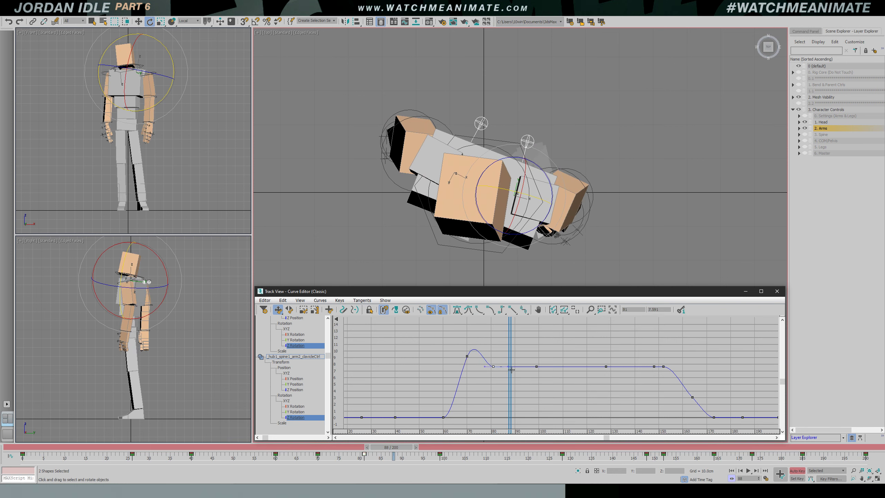
drag(540, 372, 507, 396)
key(ctrl+z)
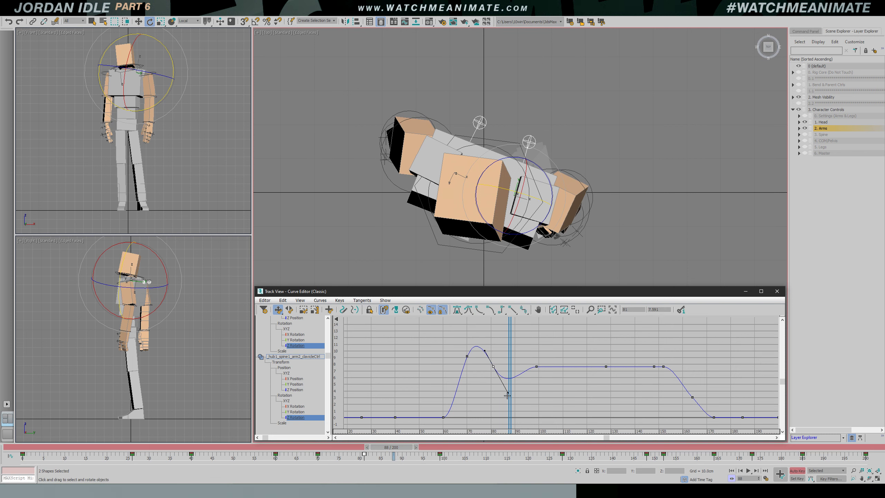
drag(516, 365, 548, 365)
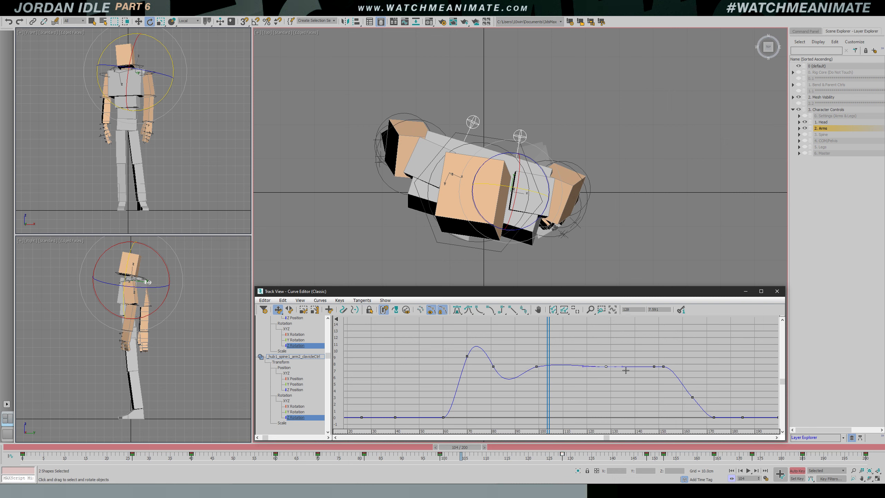
Check the clavicle motion in the front view with playback and frame scrubbing, looking closely at the shoulders
key(f)
key(slash)
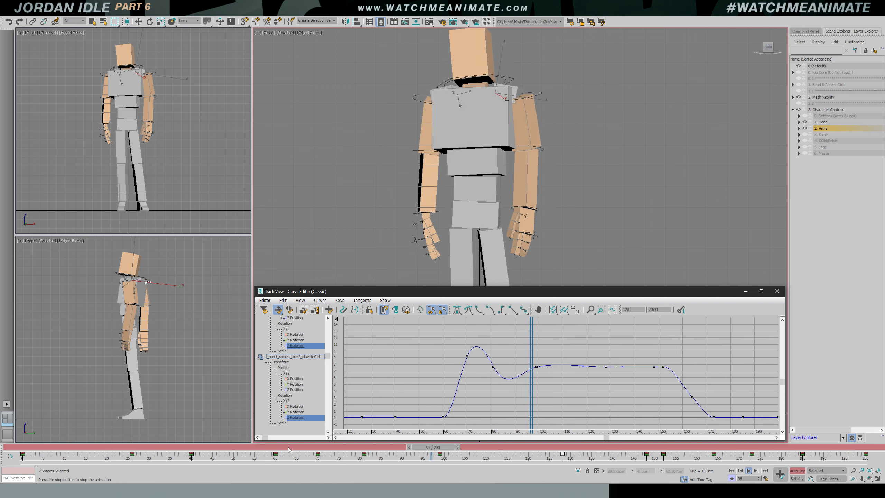
drag(335, 448, 425, 447)
middle_drag(490, 162, 499, 192)
scroll(500, 195, up, 3)
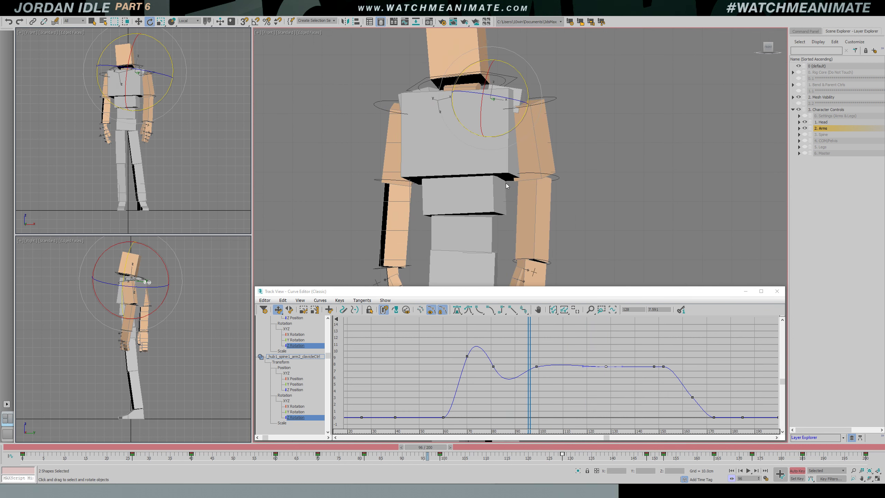
right_click(201, 135)
key(/)
key(/)
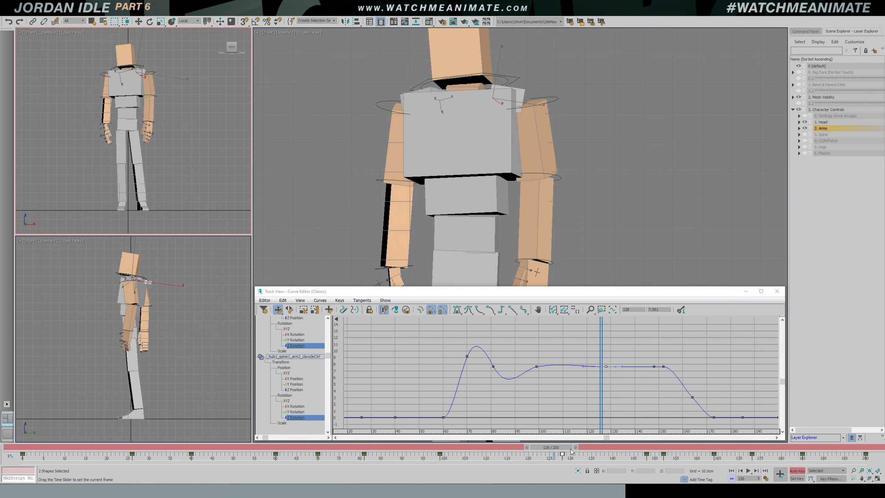
Raise the clavicles' Z Rotation key at frame 164 to about 10 and steepen the tangents at frames 164 and 173 downward
middle_drag(687, 373, 610, 368)
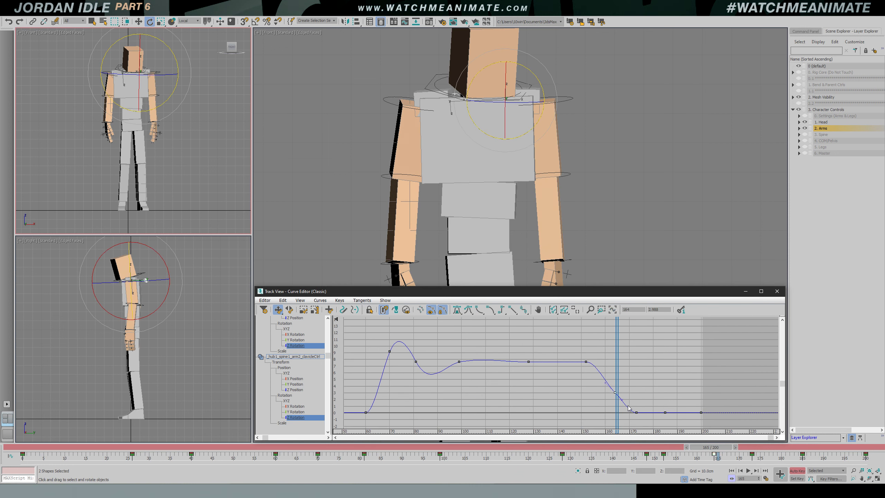
key(t)
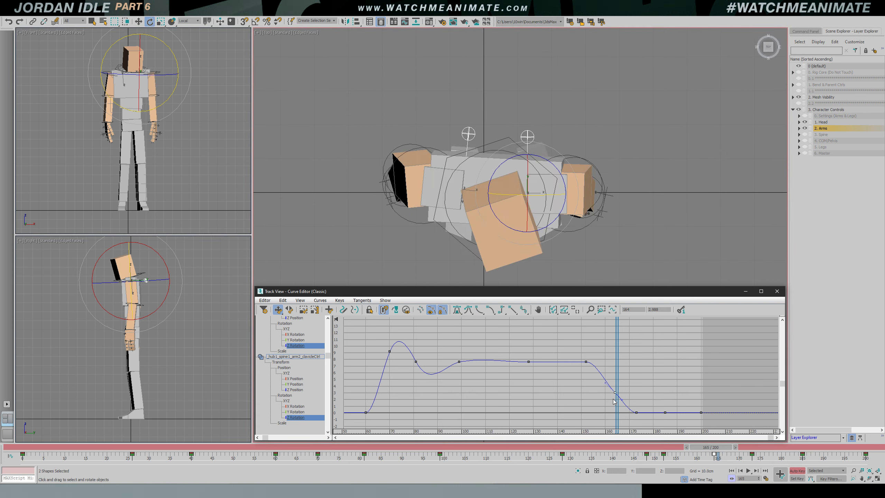
drag(615, 393, 643, 369)
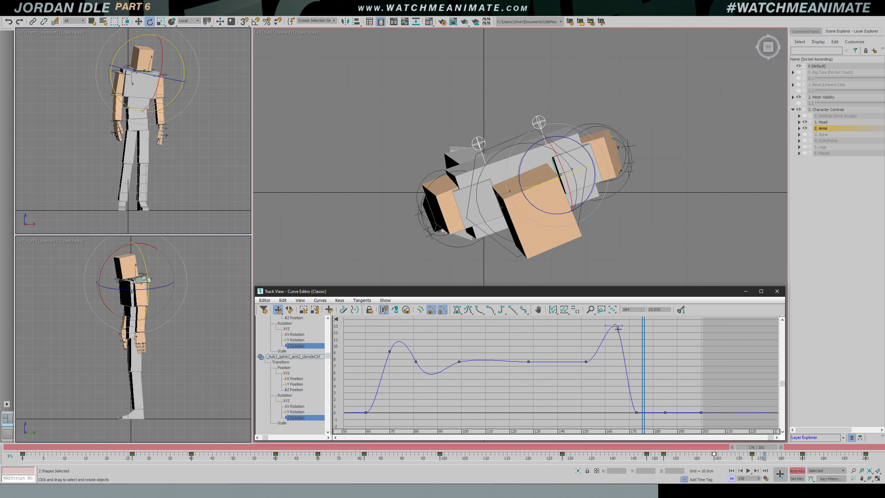
middle_drag(624, 362, 589, 353)
drag(601, 392, 639, 398)
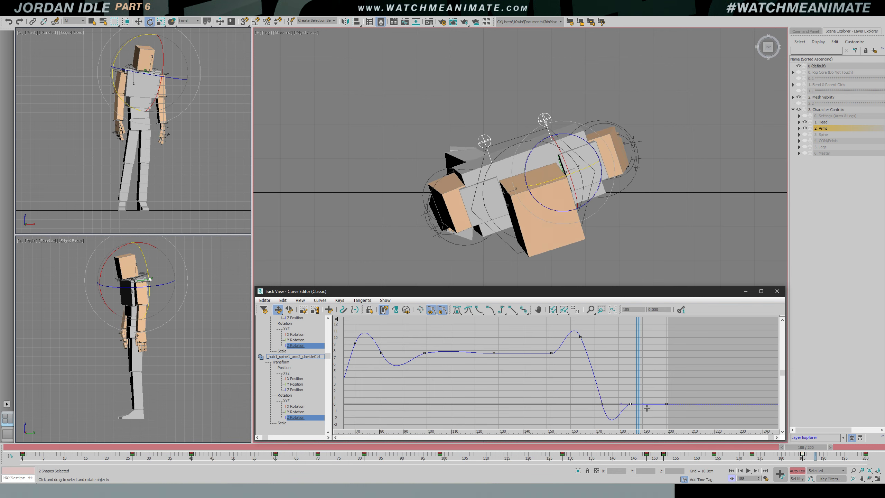
Tilt the clavicles' Z Rotation tangents at frames 185, 0, 200 and 26 and delete the key at frame 40
middle_drag(494, 379, 587, 370)
ctrl+alt+middle_drag(587, 369, 516, 366)
ctrl+click(379, 393)
drag(396, 396, 398, 389)
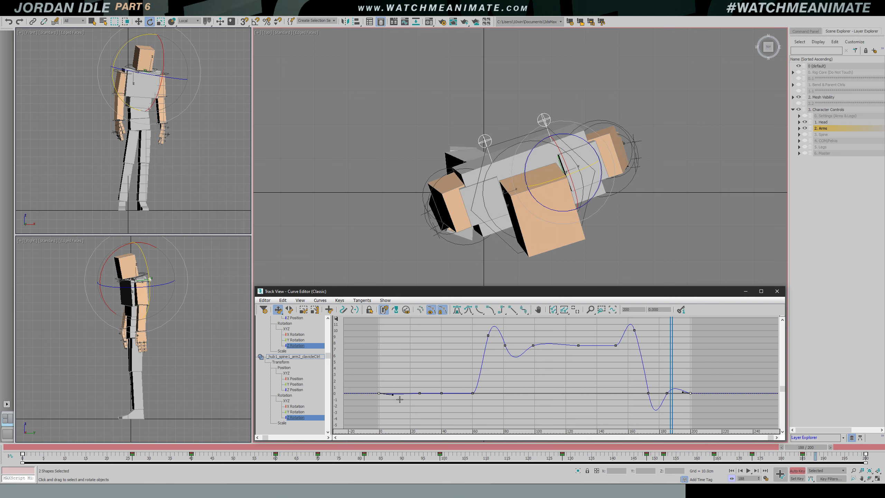
click(420, 392)
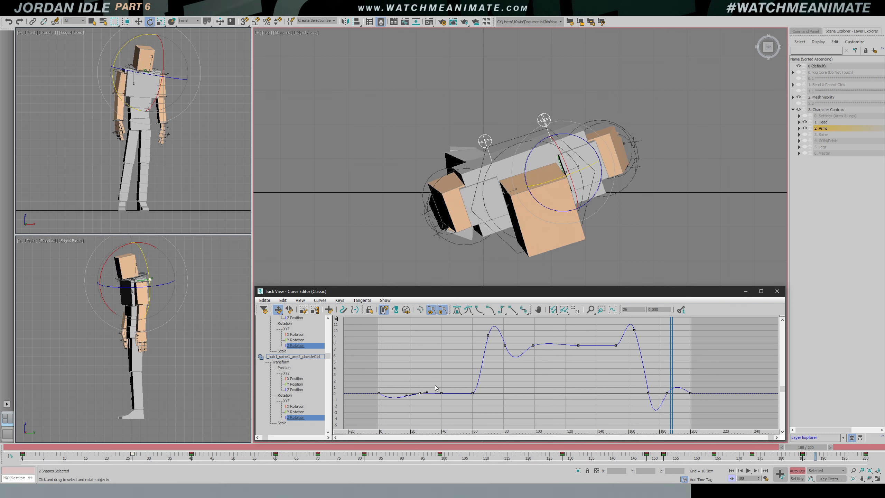
key(Delete)
Play back the full animation from the top, front and side views to review the clavicle overshoot
key(slash)
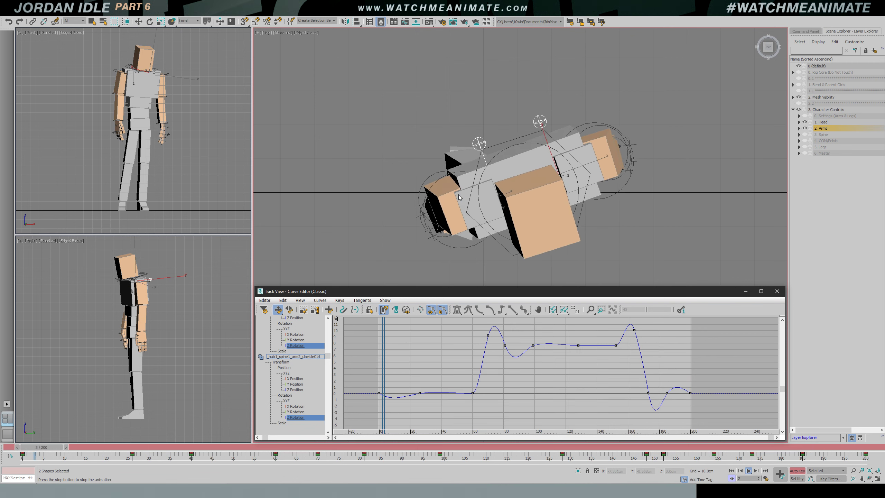
key(f)
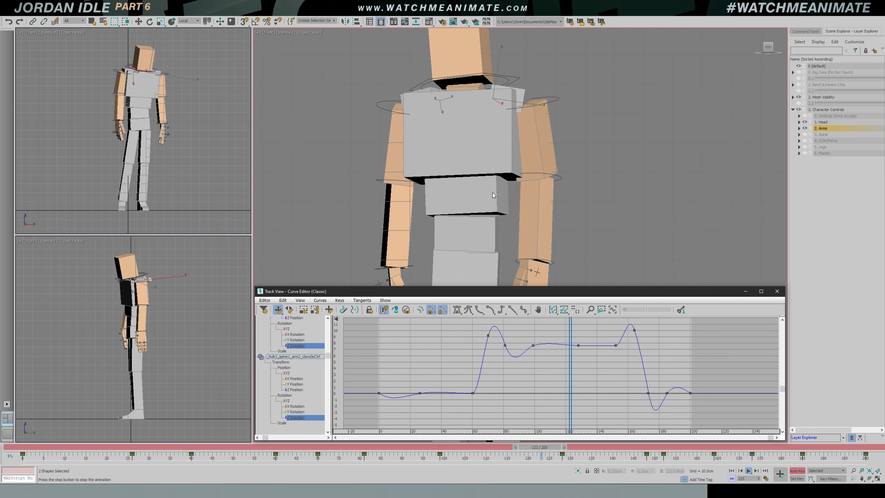
scroll(505, 216, down, 2)
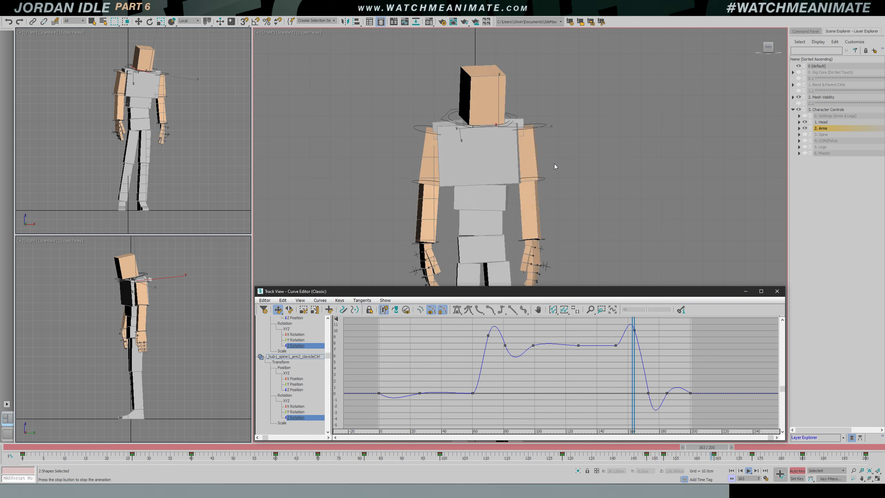
key(r)
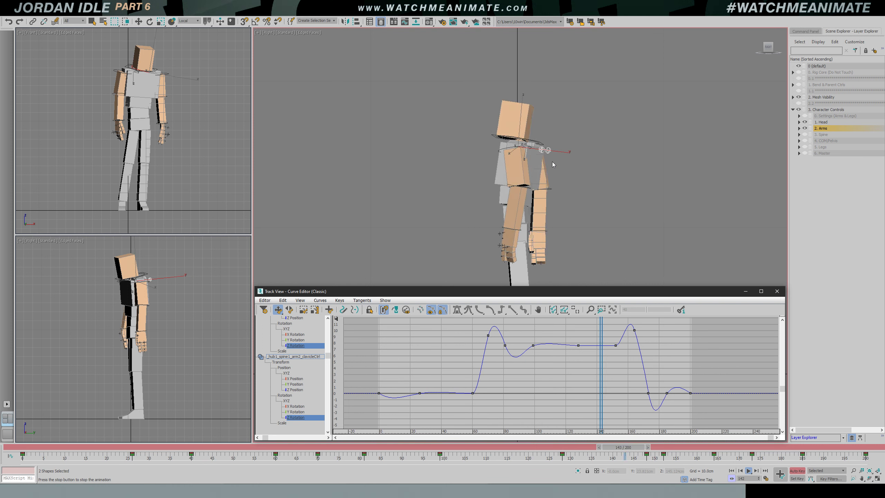
key(f)
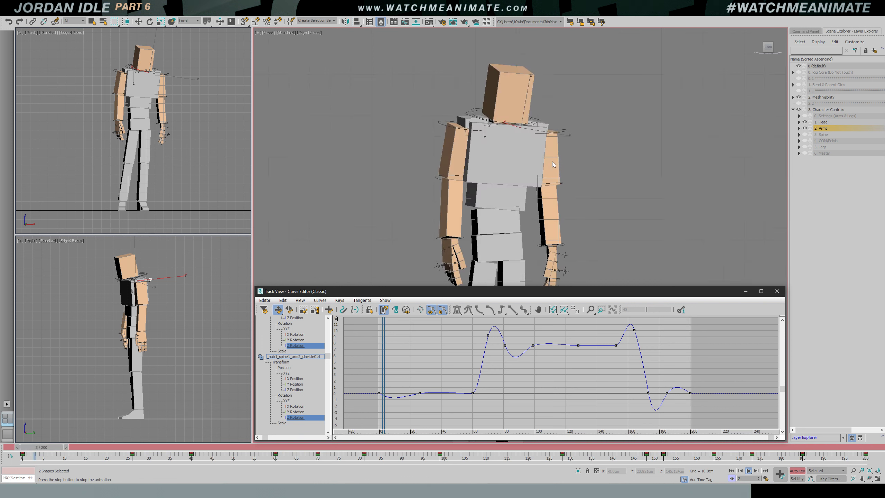
right_click(191, 156)
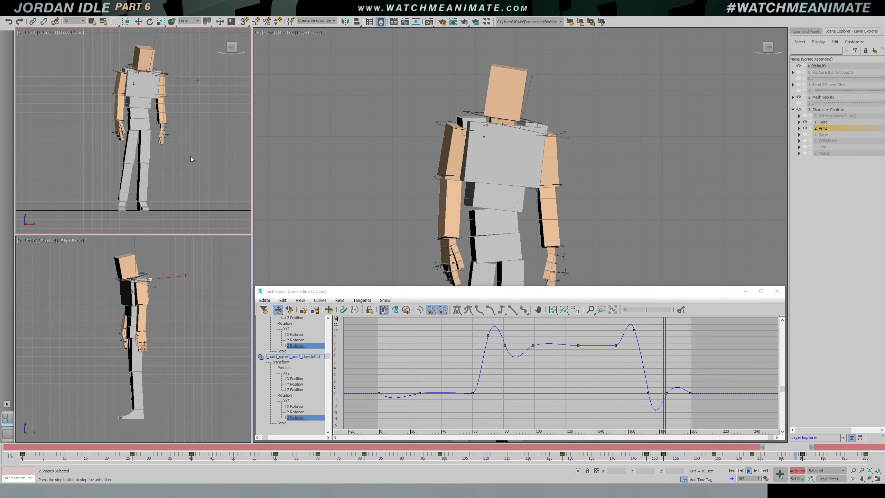
right_click(335, 162)
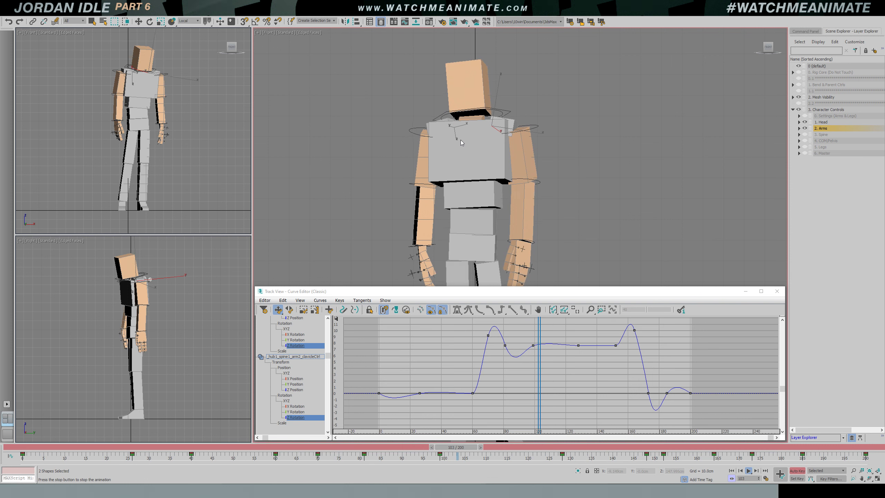
key(t)
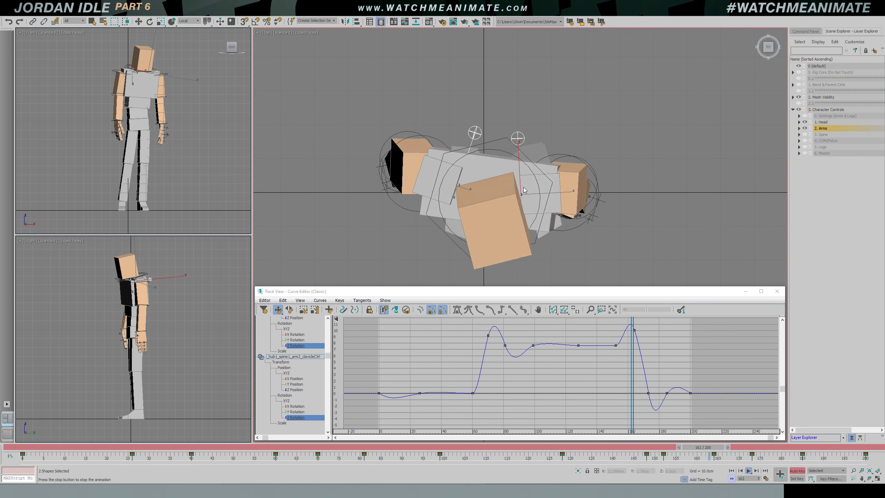
key(slash)
key(e)
key(r)
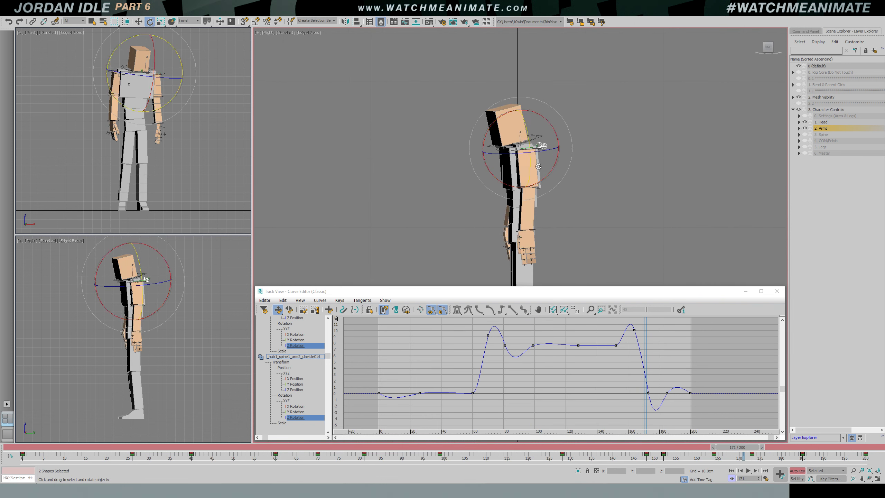
key(slash)
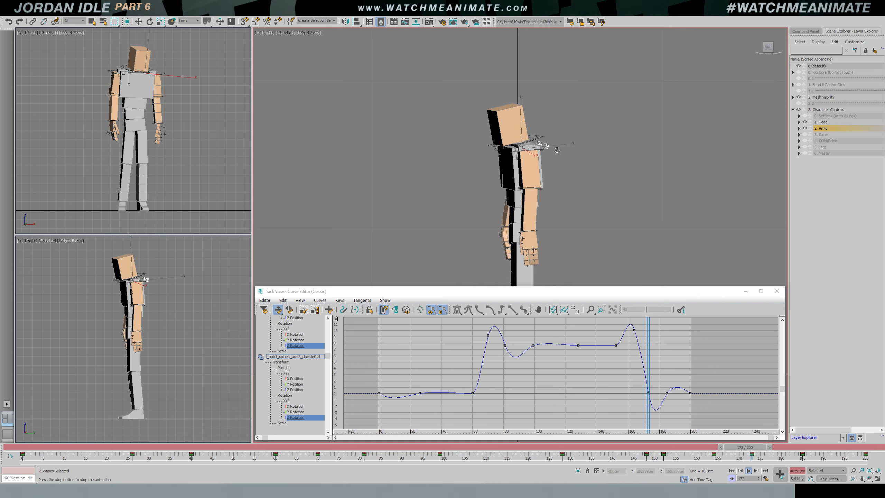
Close the Curve Editor, hide the control shapes and play the animation from frame 0 in the front view to review the full body
key(f)
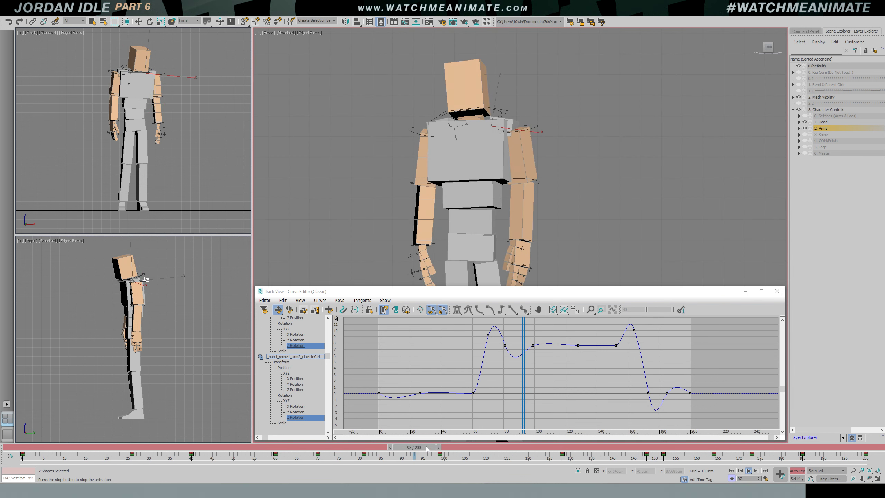
key(Home)
click(770, 292)
key(slash)
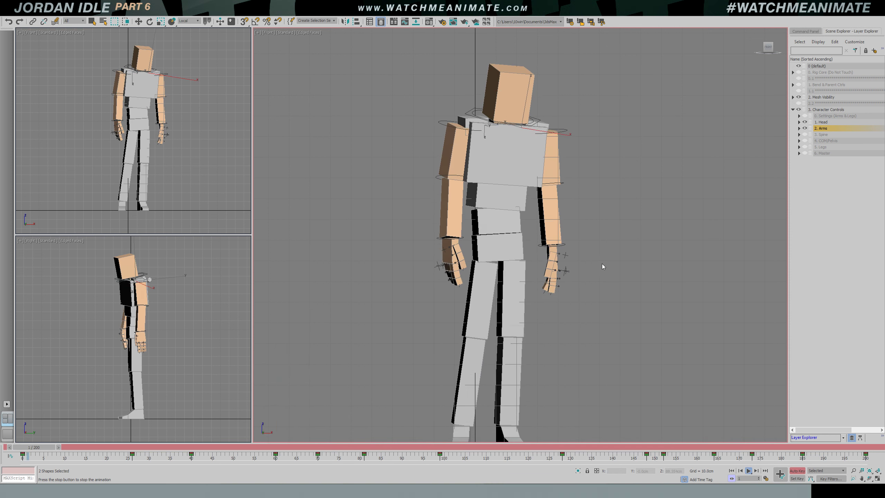
key(shift+s)
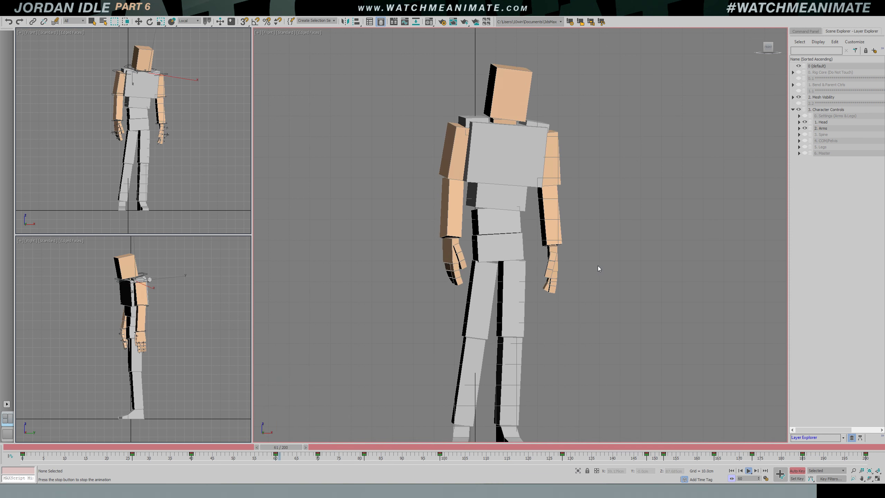
middle_drag(531, 336, 529, 319)
scroll(529, 318, down, 1)
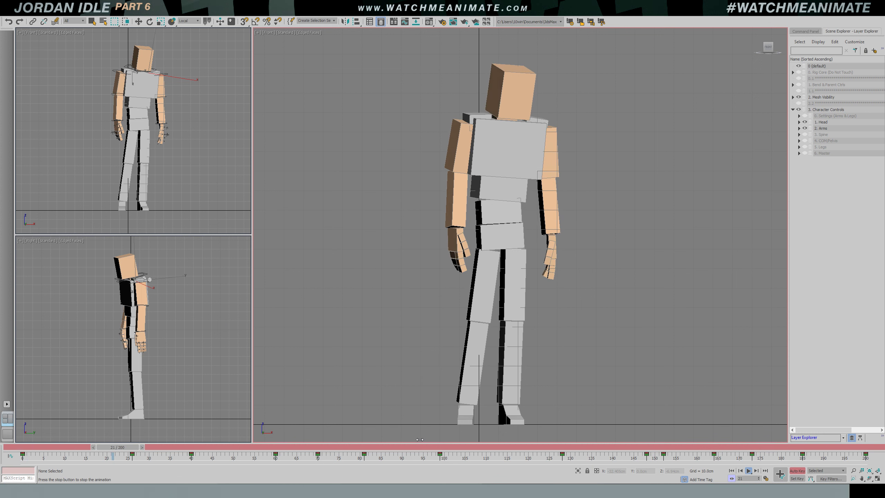
key(slash)
Save the scene as a new version named jordan_v07_shoulders in the shot 01 - jordan folder
click(6, 16)
click(15, 71)
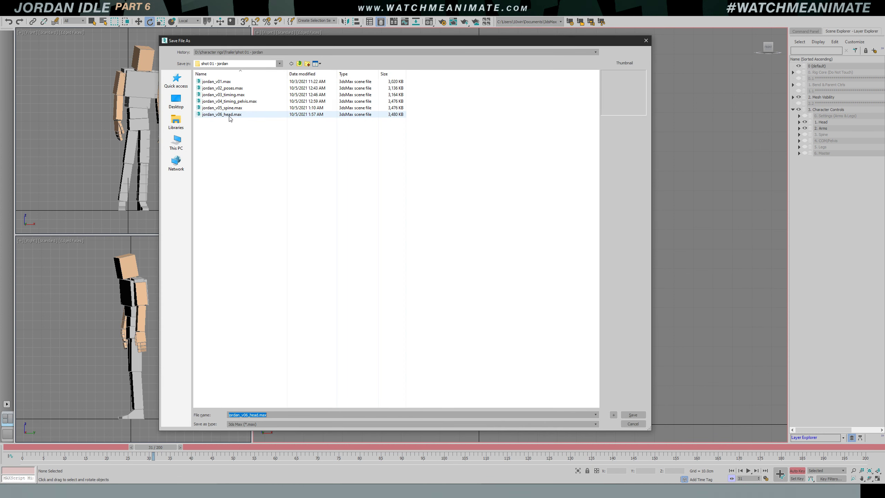
click(229, 115)
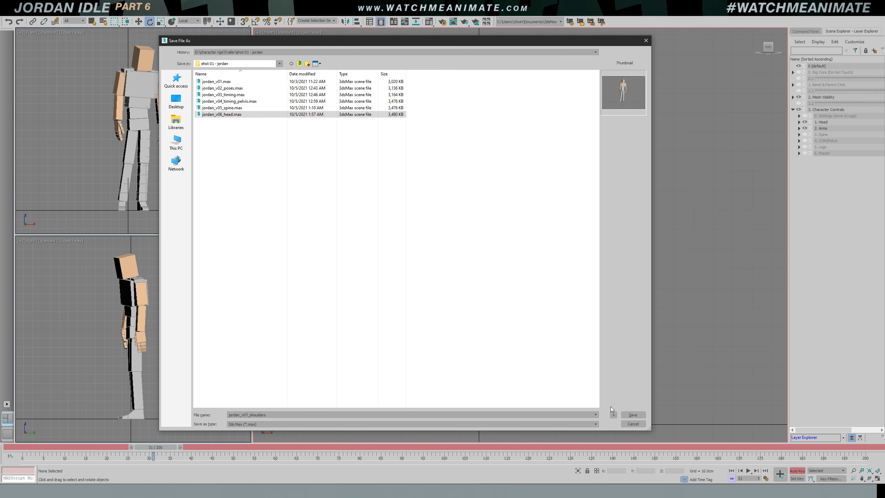
click(629, 414)
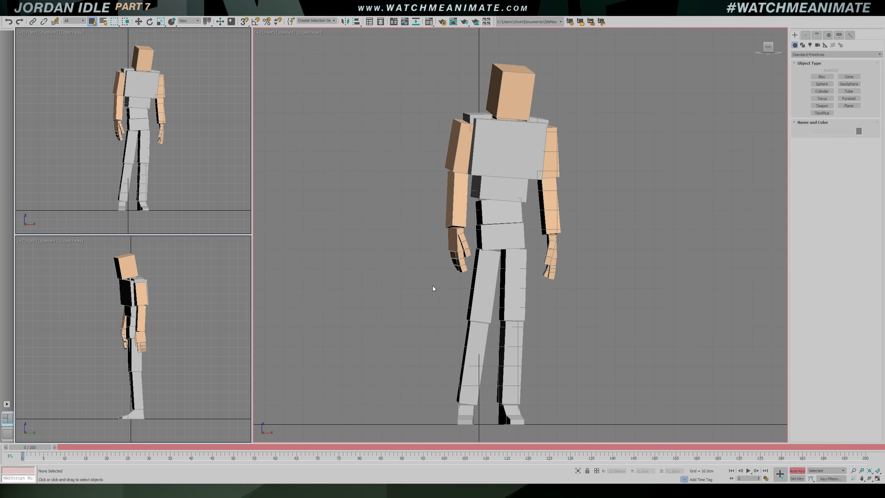
Play the animation from the front, right and top views to examine how the arms move, with the control shapes shown again
key(slash)
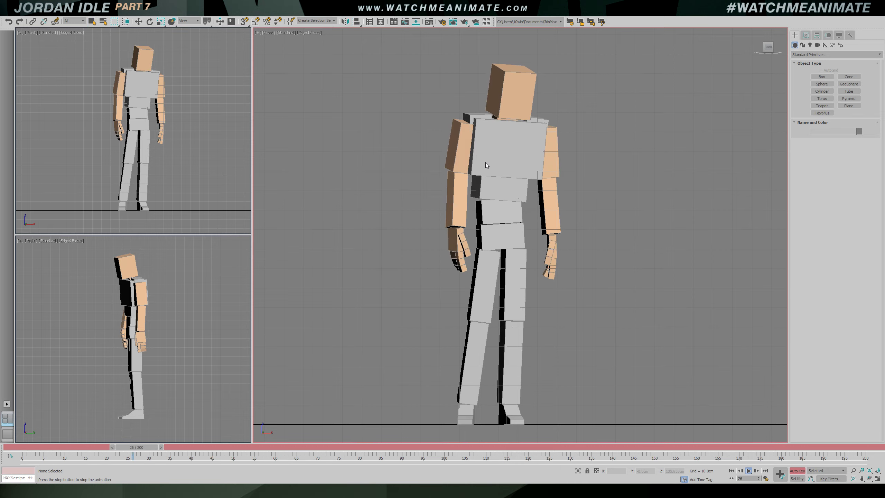
scroll(489, 161, up, 2)
scroll(489, 161, up, 2)
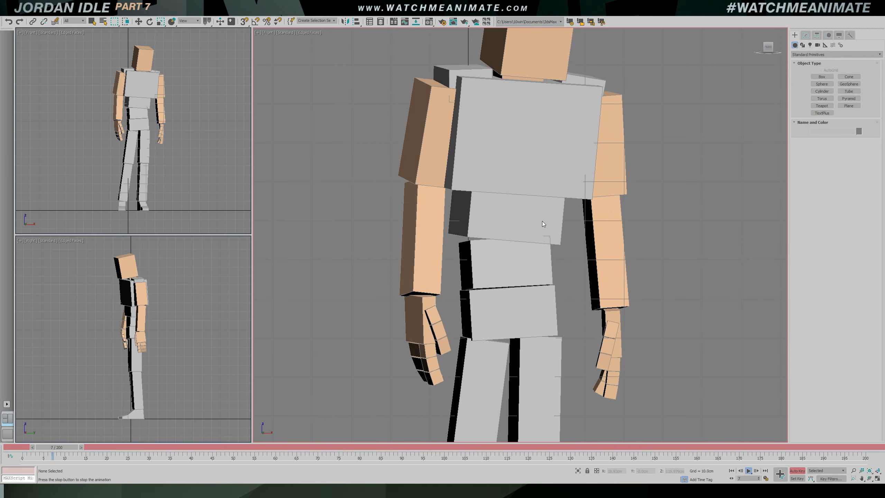
scroll(541, 221, down, 5)
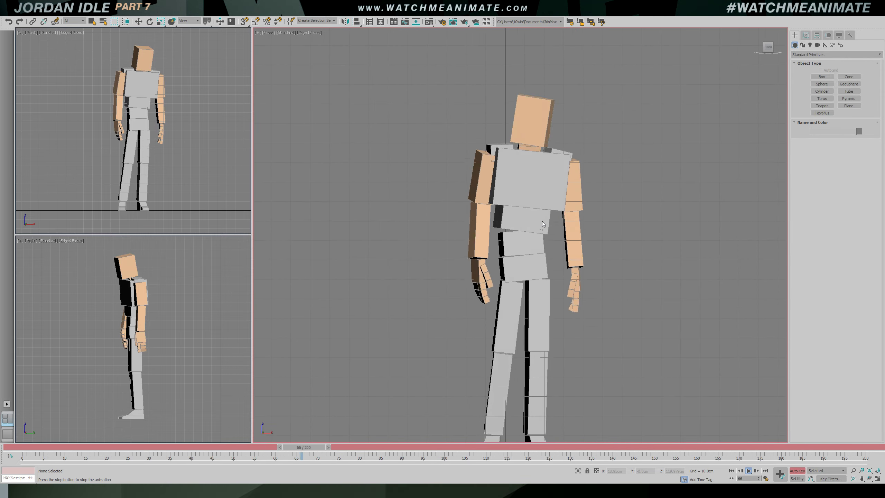
middle_drag(538, 281, 527, 261)
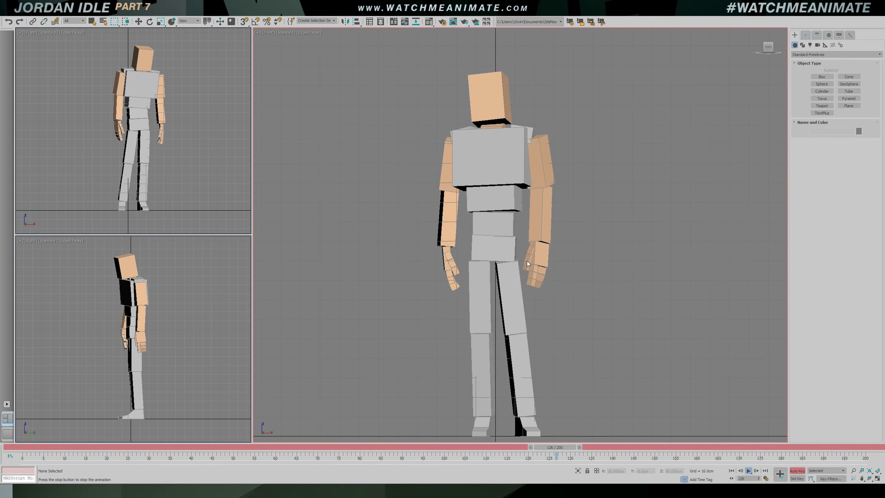
key(r)
middle_drag(529, 172, 515, 322)
scroll(516, 196, down, 1)
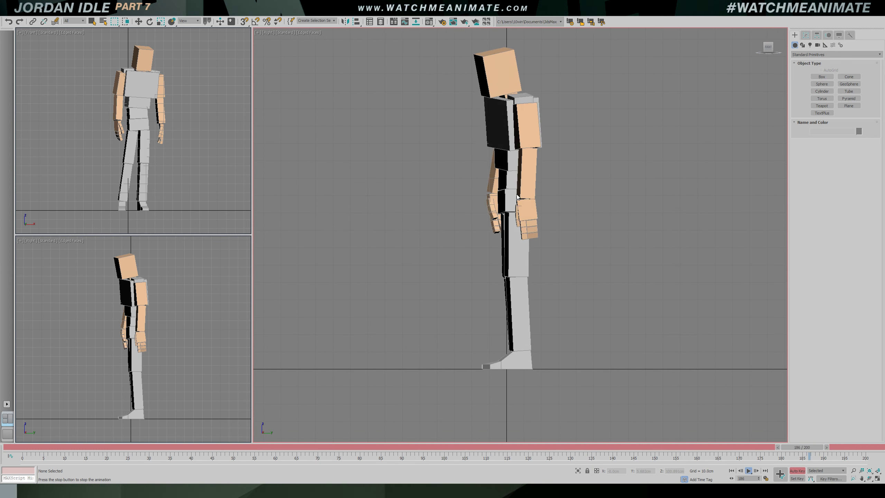
key(t)
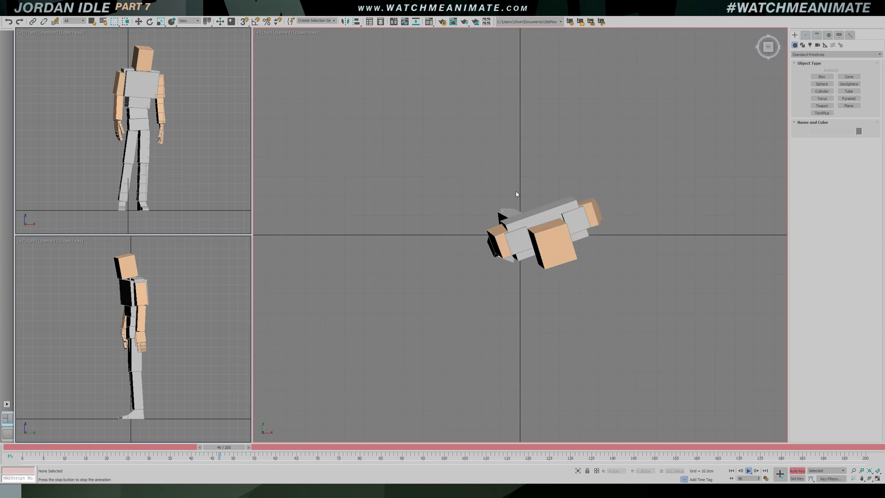
scroll(546, 221, up, 2)
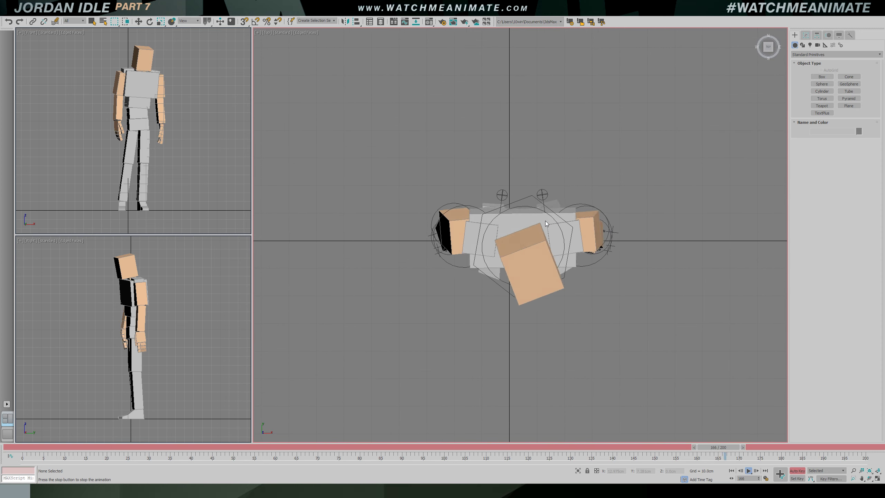
key(f)
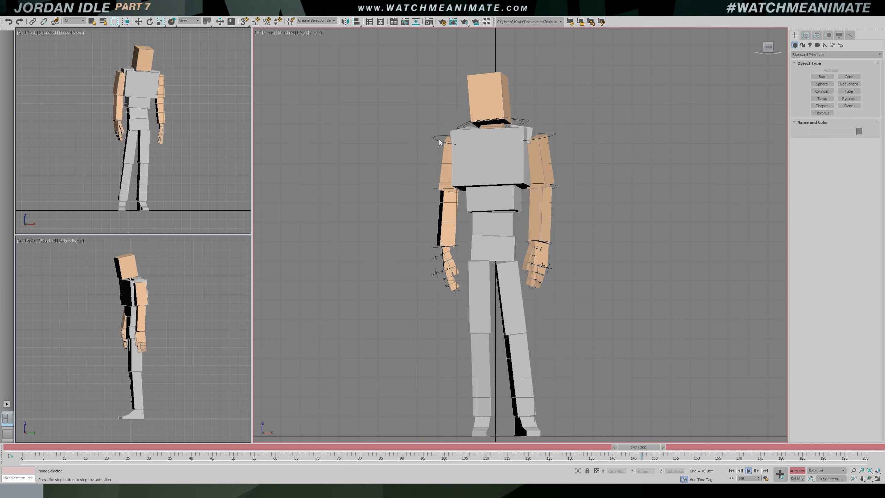
key(slash)
Select both upper arm controls and set the Rotate tool to the Local coordinate system
click(461, 137)
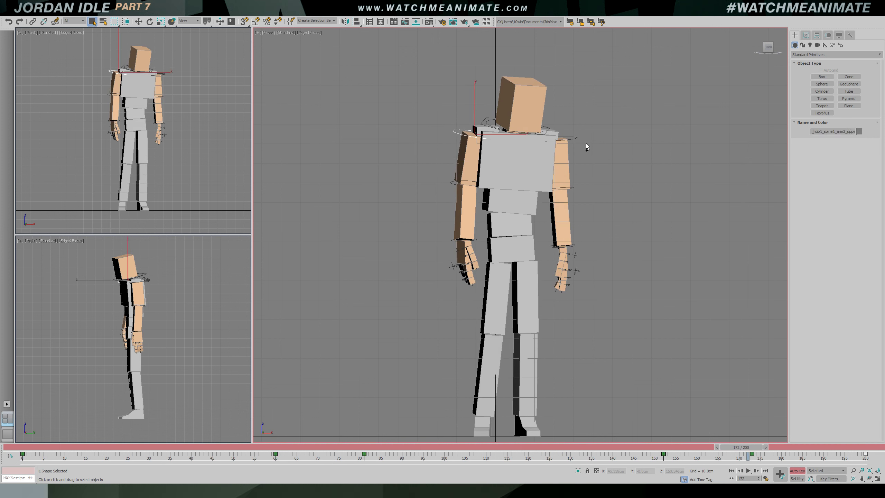
key(e)
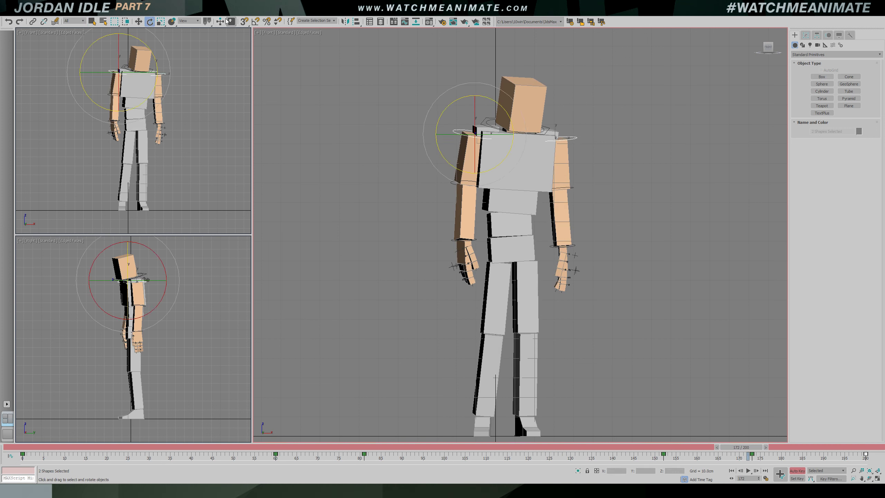
click(189, 20)
click(183, 45)
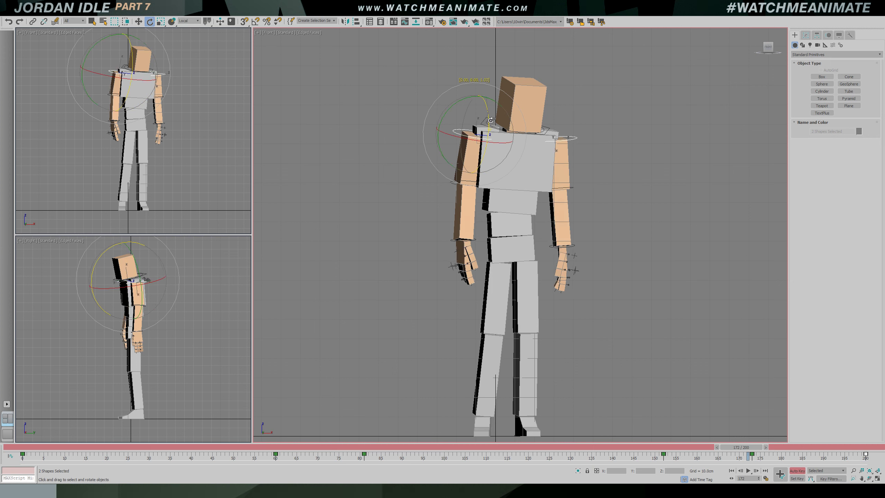
Return to frame 0 and display the Z Rotation curves of both upper arms in the Curve Editor
drag(761, 449, 41, 448)
key(c)
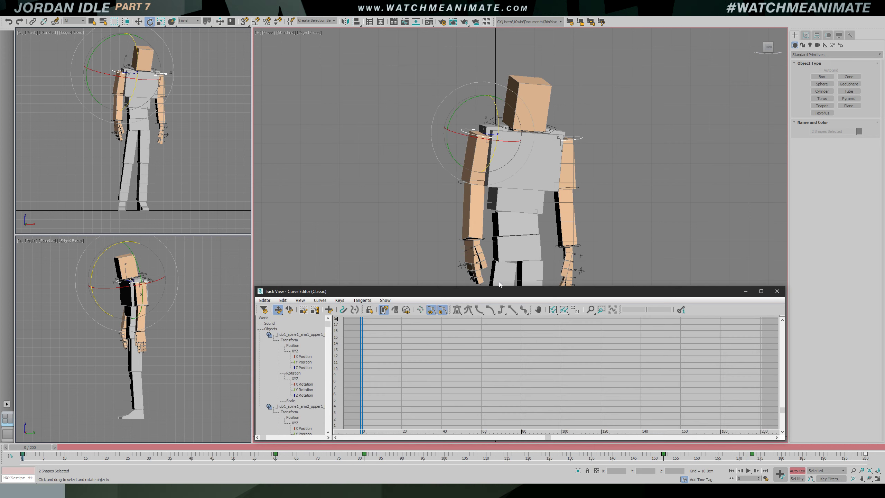
click(309, 395)
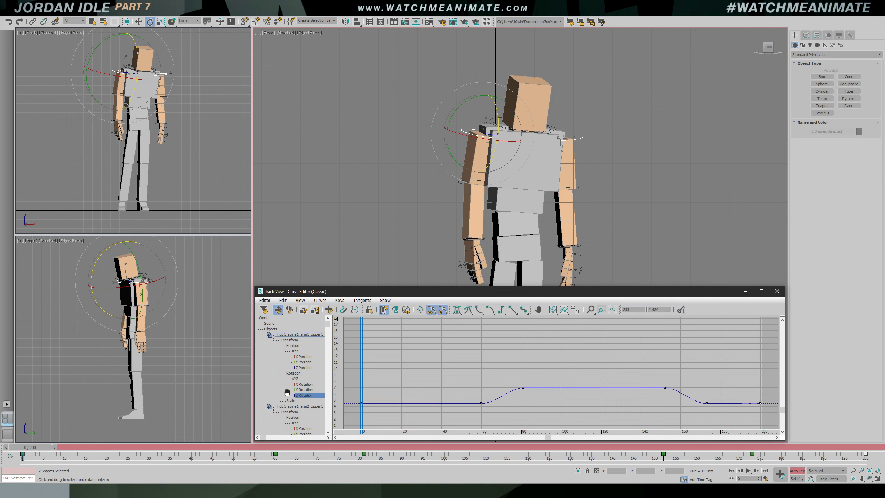
scroll(279, 385, down, 3)
ctrl+click(303, 423)
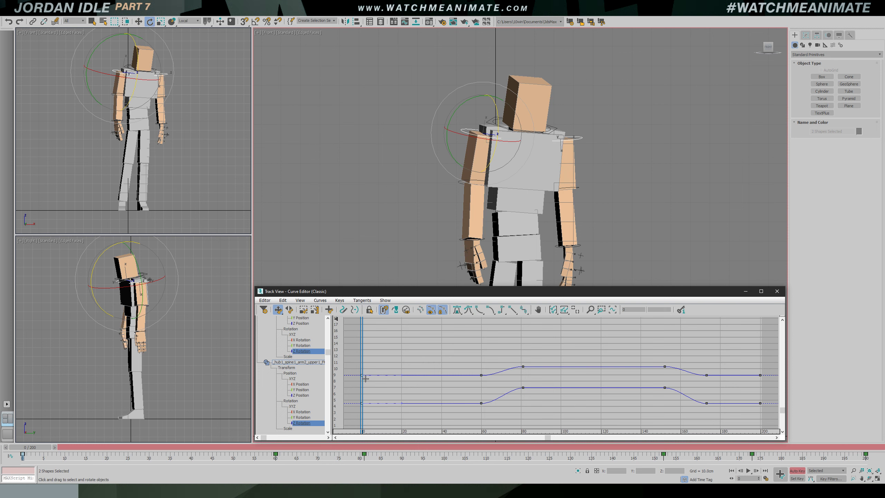
Rotate both upper arms about local Z at frame 70, keying their Z Rotation at about 12 and 8
key(v)
key(r)
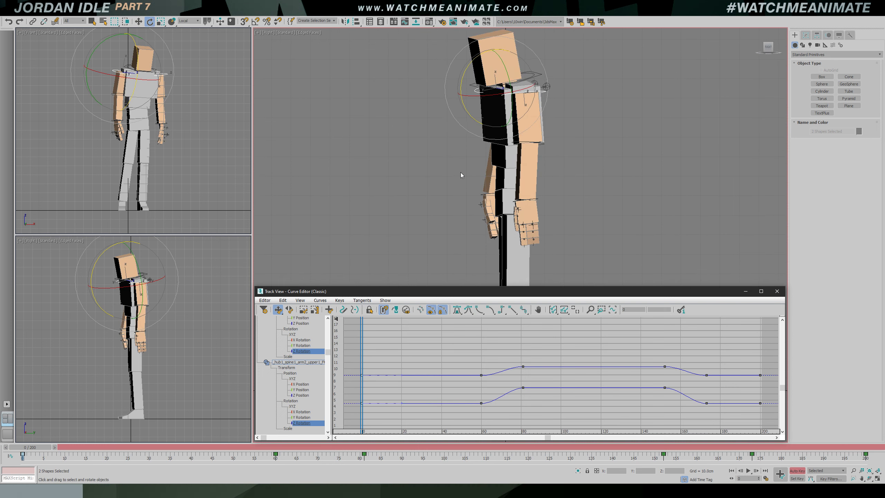
key(r)
key(t)
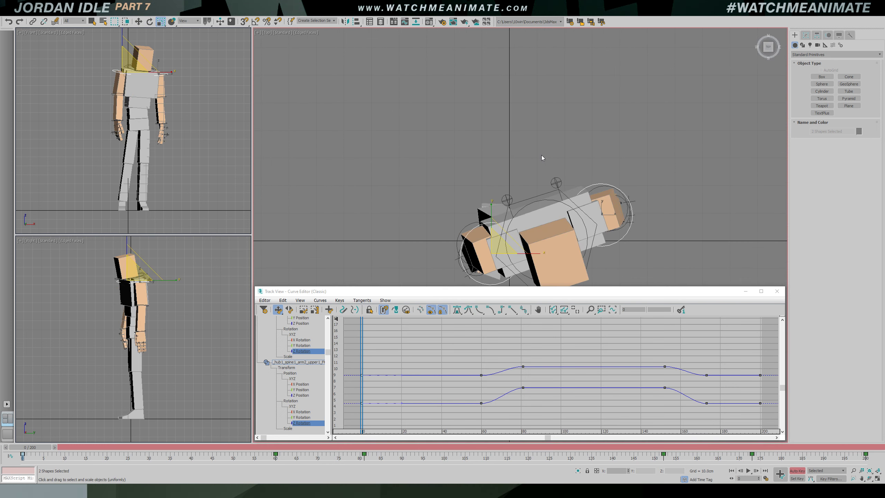
key(e)
drag(39, 450, 327, 453)
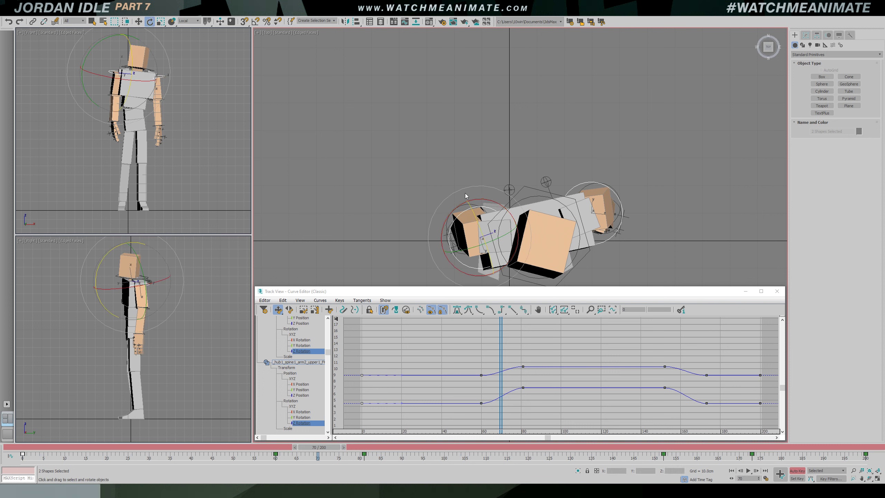
key(r)
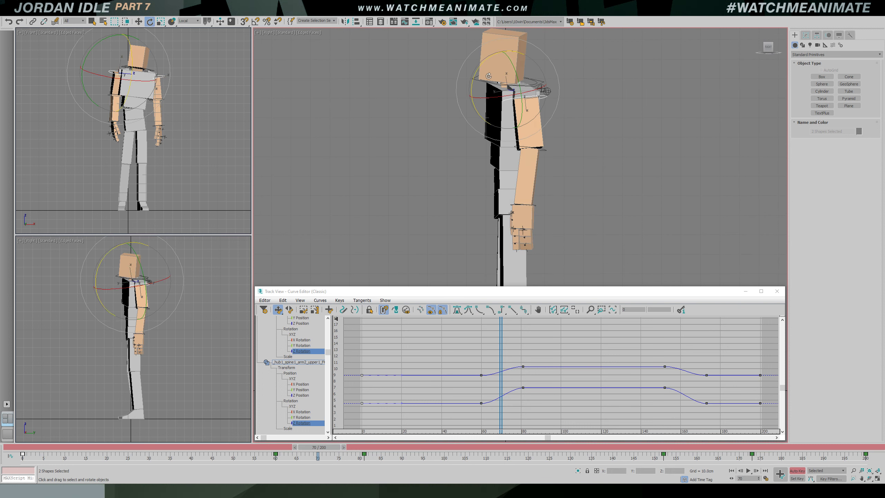
key(t)
drag(478, 223, 479, 225)
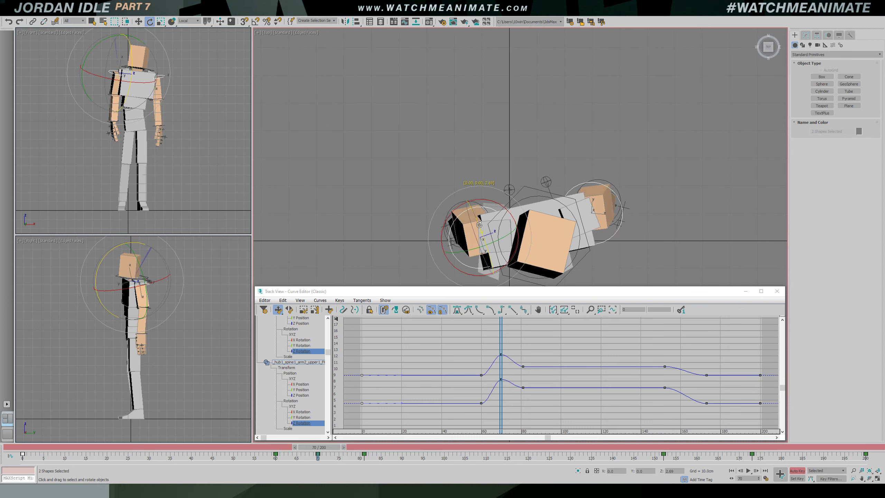
Check the upper arm motion around frames 60 to 100 from the top view with playback and frame scrubbing
ctrl+alt+middle_drag(567, 349, 594, 344)
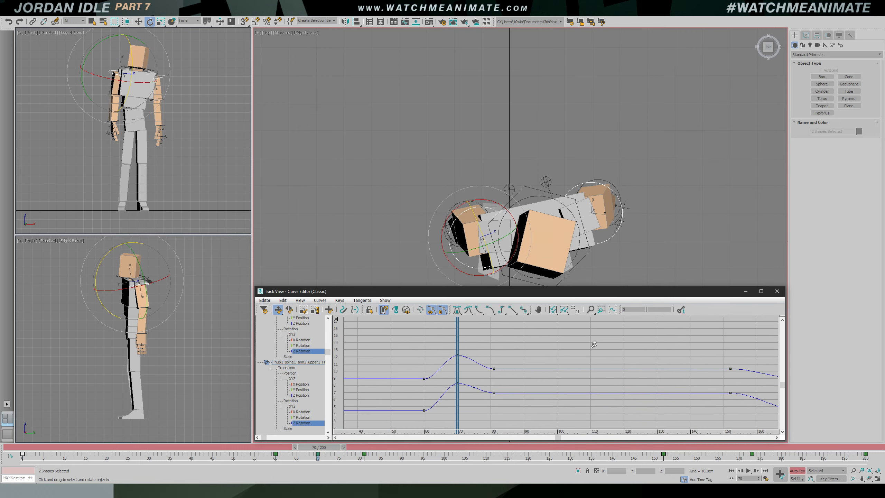
drag(448, 343, 361, 340)
key(/)
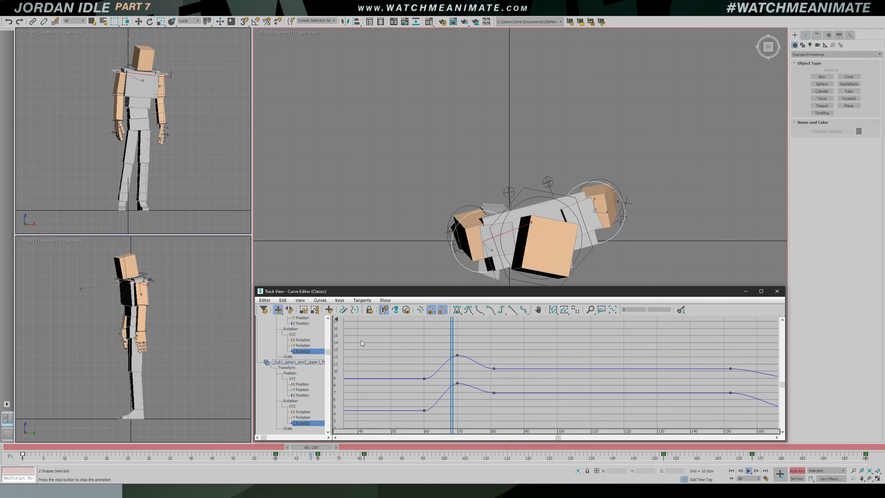
key(/)
key(e)
drag(599, 337, 416, 350)
key(/)
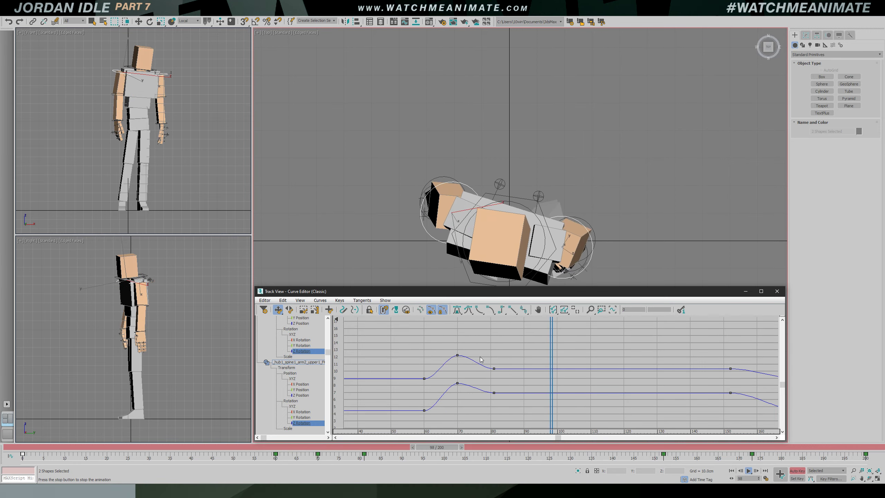
key(/)
drag(588, 359, 471, 364)
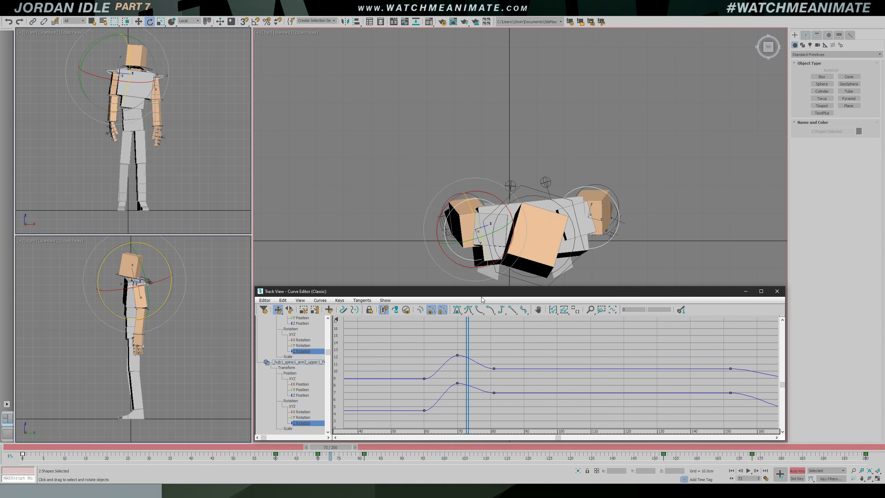
Add Z Rotation keys for both upper arms at frames 93 and 112 and tilt the outgoing tangents at frame 81 downward
key(l)
middle_drag(525, 45, 497, 225)
middle_drag(525, 93, 516, 171)
drag(463, 368, 489, 360)
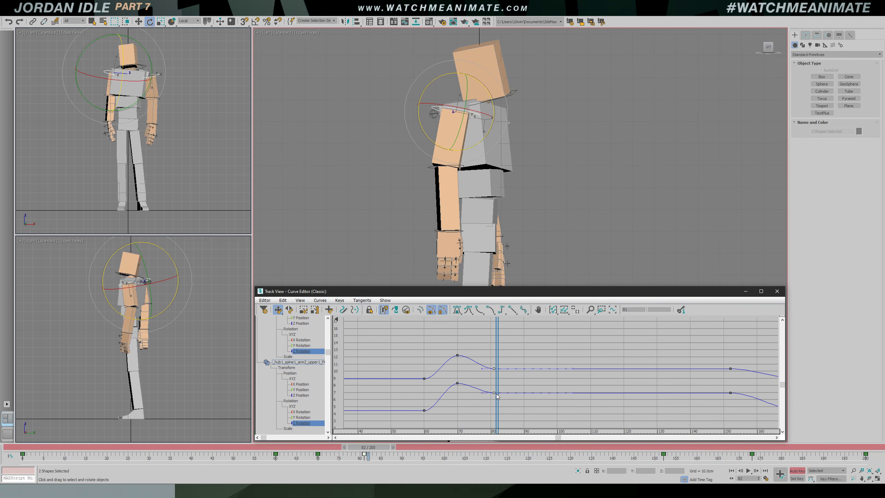
double_click(535, 393)
click(501, 407)
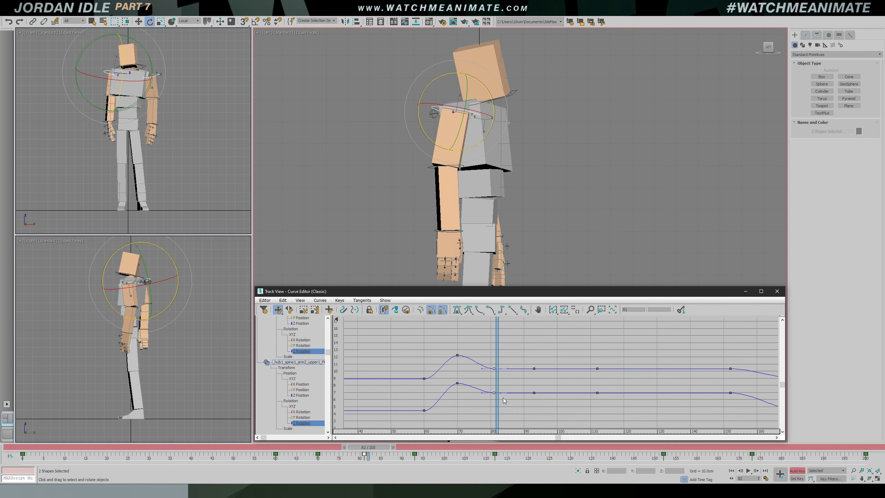
drag(507, 392, 508, 398)
Raise the upper arms' Z Rotation keys at frame 70 to about 15.5 and 11.5 and lower those at frame 81 to about 4.5 and 1.5
drag(450, 348, 469, 385)
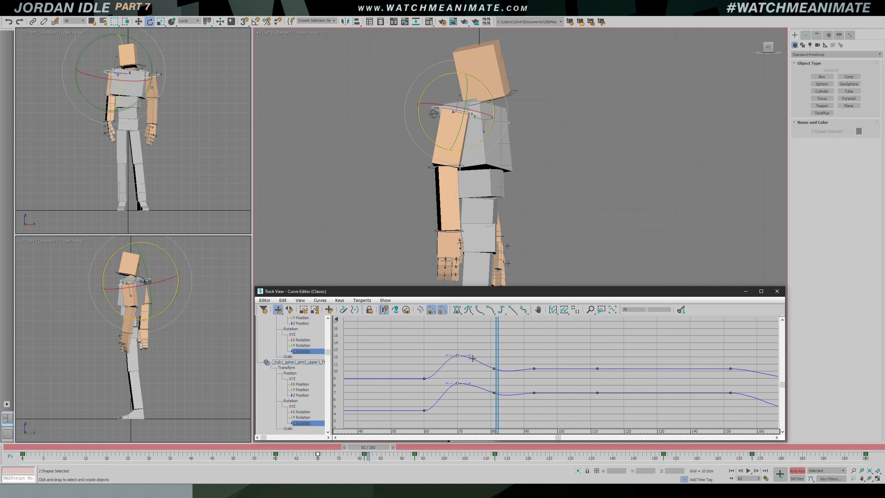
mouse_move(495, 338)
mouse_down()
mouse_move(416, 343)
mouse_move(509, 347)
mouse_move(497, 347)
mouse_up()
drag(486, 356, 509, 412)
drag(497, 372, 498, 412)
Scrub and play back the stronger arm swing from the left view to judge the overshoot
ctrl+alt+middle_drag(535, 365, 503, 351)
drag(502, 351, 460, 351)
key(slash)
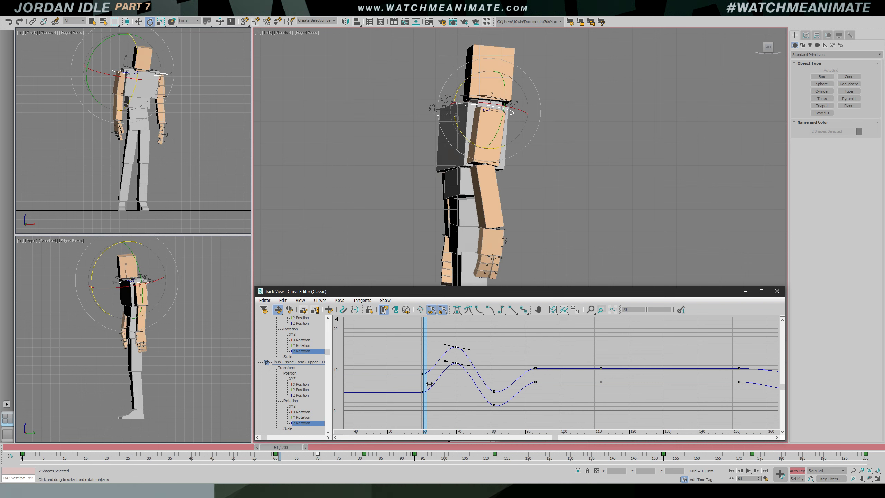
key(slash)
key(e)
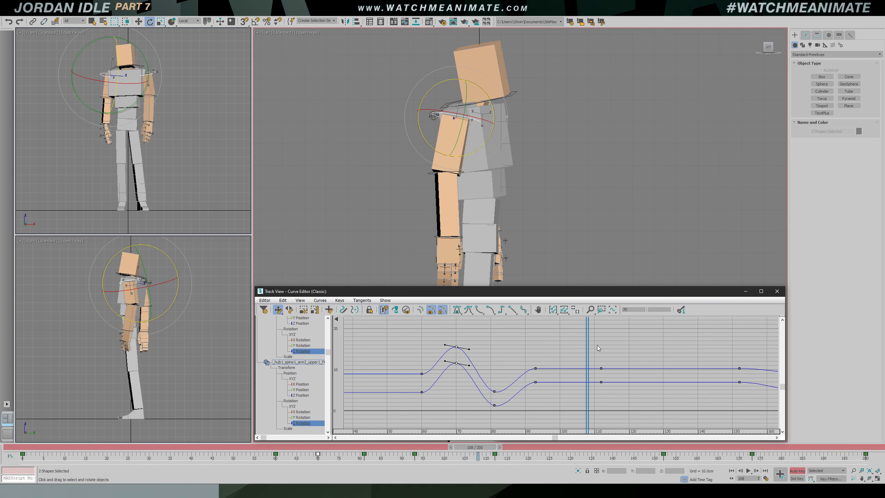
Tilt the outgoing tangents of both upper arms' Z Rotation curves upward at frame 93 and downward at frame 112, and check the playback
drag(556, 373, 561, 362)
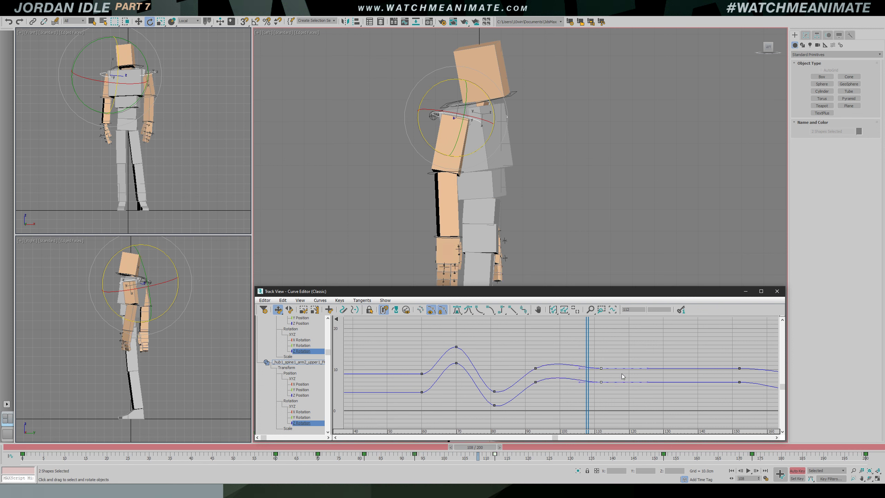
drag(647, 368, 647, 372)
key(slash)
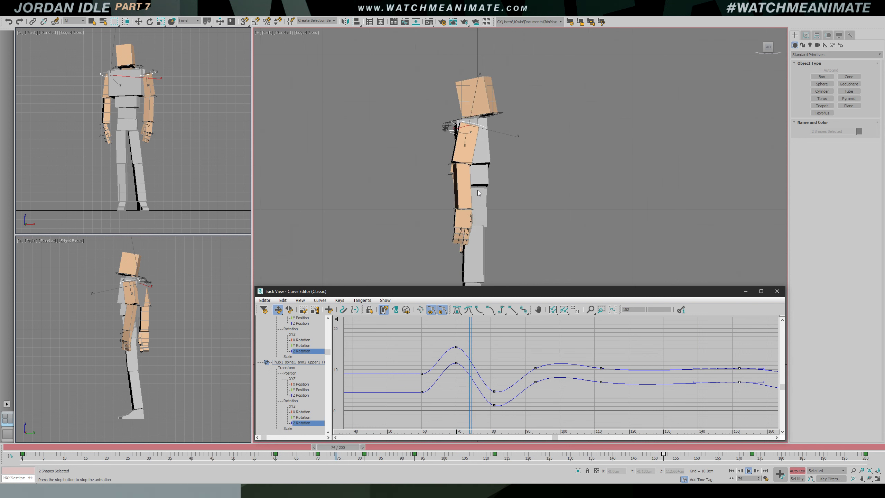
scroll(477, 191, up, 3)
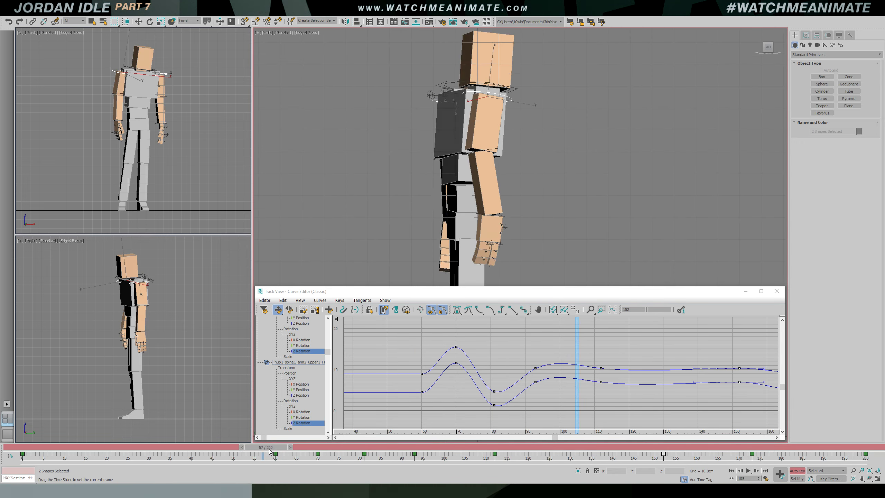
drag(265, 447, 433, 447)
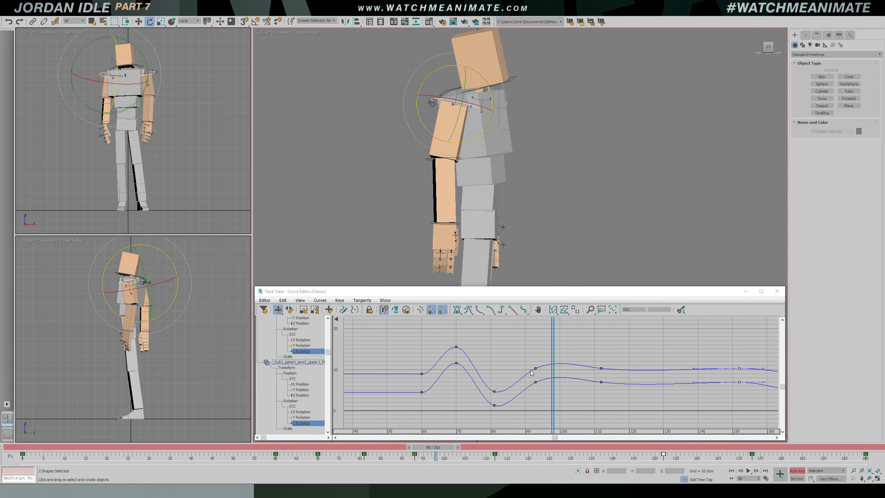
Steepen the outgoing Z Rotation tangents at frame 93 and slope the frame 152 tangents so both curves swell before that key
drag(532, 352, 545, 389)
drag(558, 358, 558, 350)
middle_drag(637, 359, 541, 353)
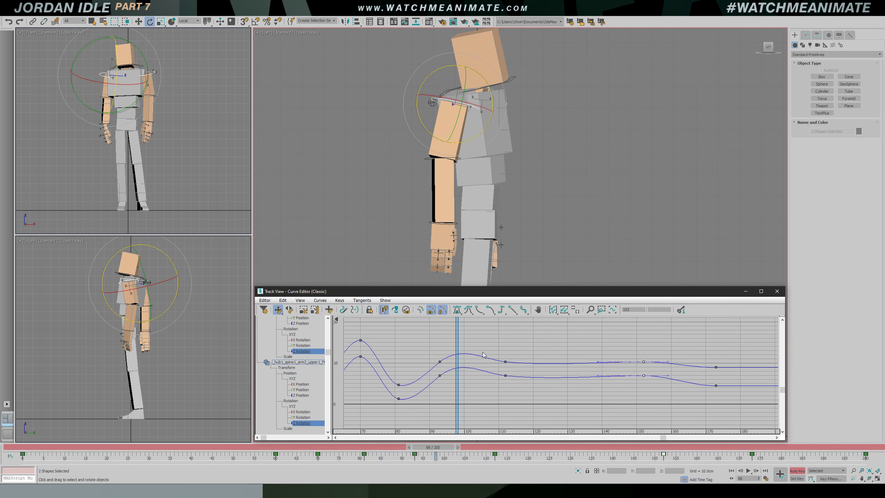
drag(457, 351, 557, 386)
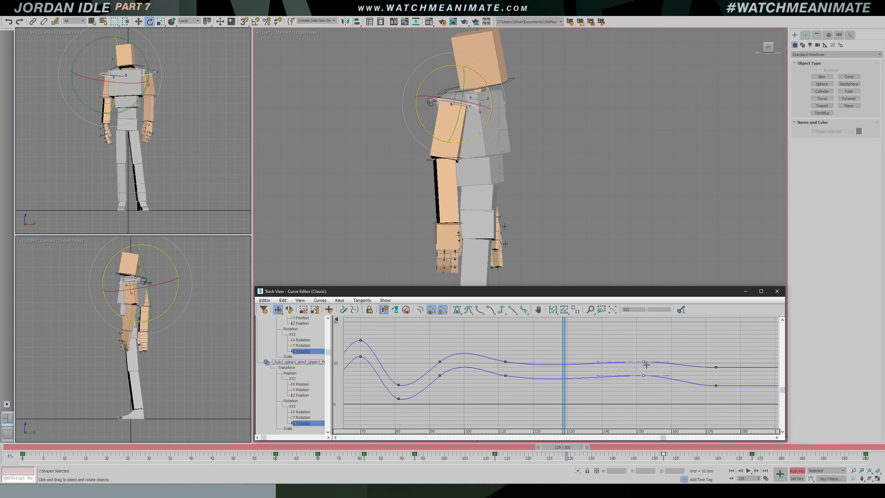
drag(601, 366, 503, 342)
Play back the arm swing from the front and right views and examine the overshoot against the full curves
key(slash)
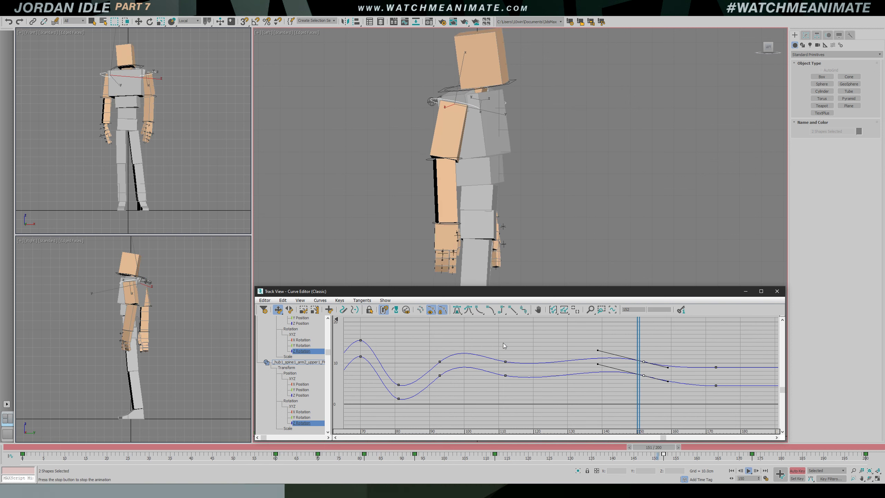
key(f)
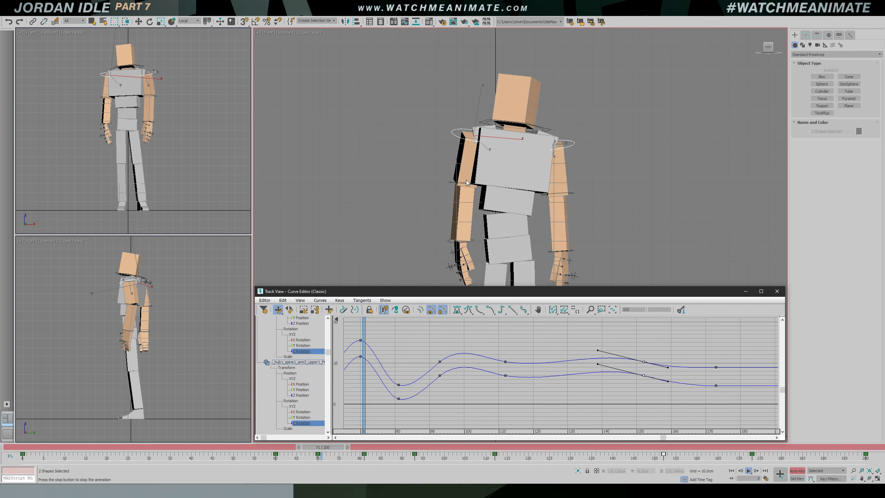
key(r)
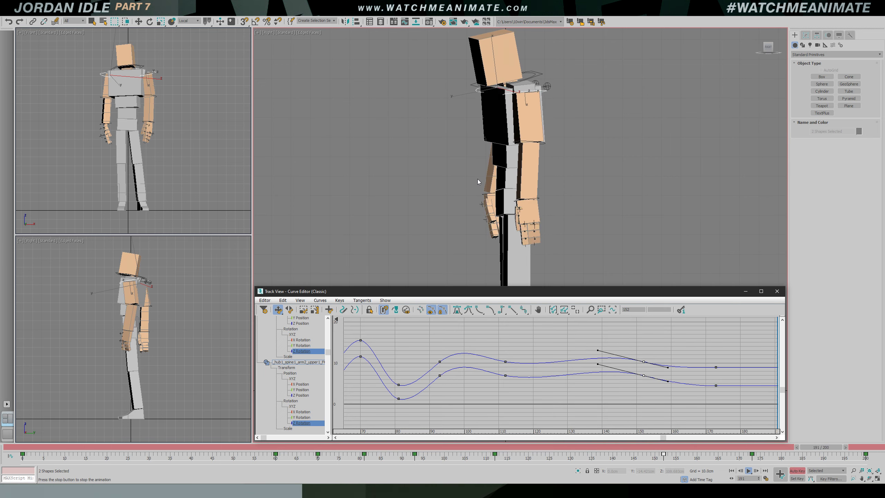
ctrl+alt+middle_drag(721, 357, 575, 344)
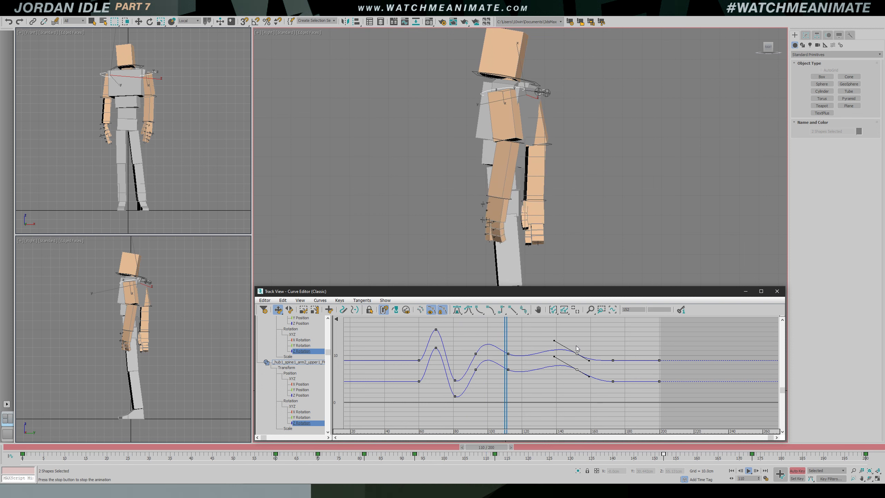
key(/)
Add Z Rotation keys at frames 135 and 161, raising those at 161 to about 13.5 and 10, and set frame 152's tangents to Auto
mouse_move(598, 339)
mouse_down()
mouse_move(575, 340)
mouse_move(595, 346)
mouse_up()
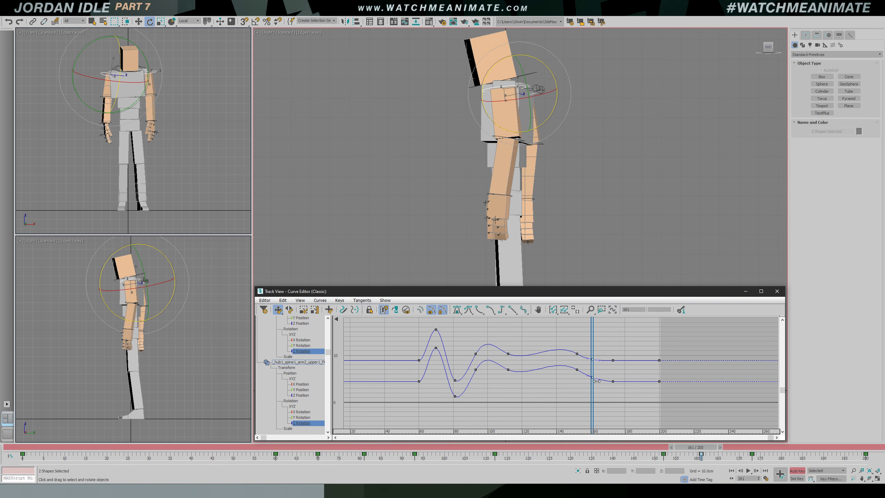
drag(596, 381, 596, 342)
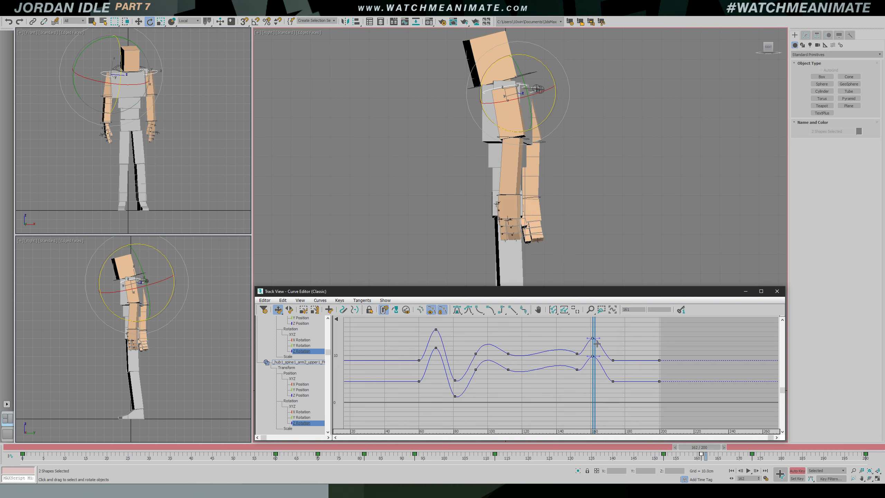
click(456, 310)
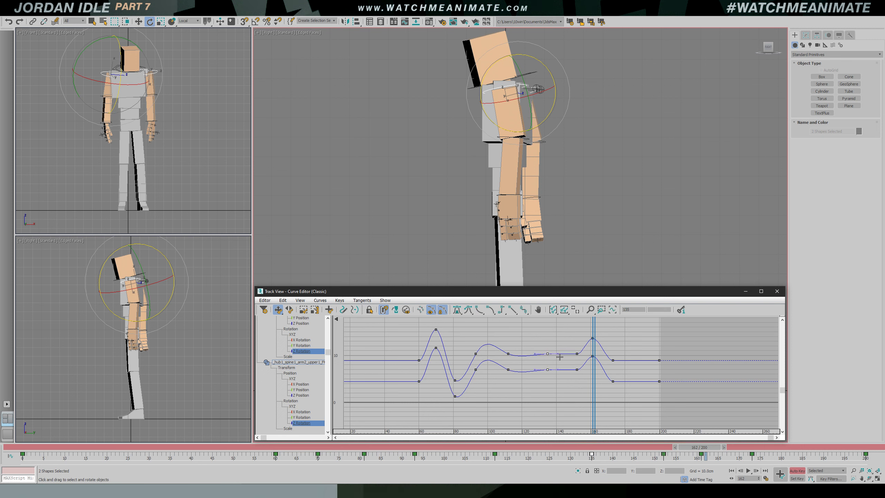
scroll(595, 359, up, 2)
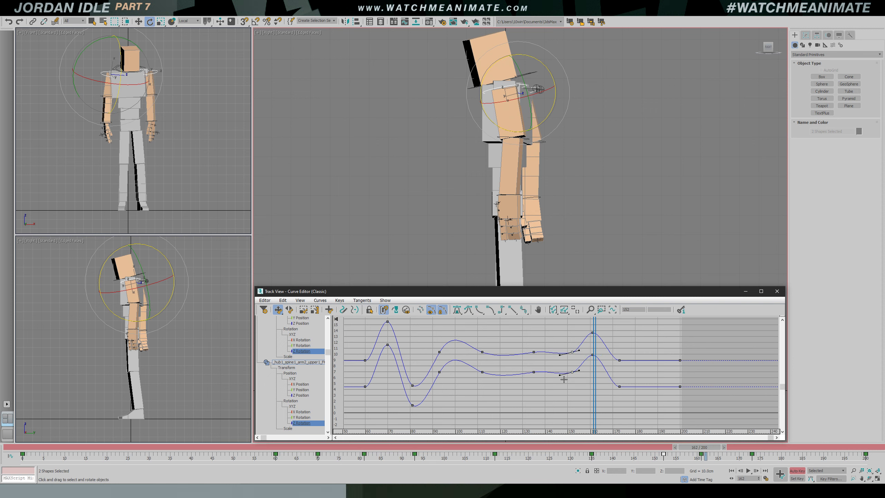
Slope the frame 173 tangents downward and copy both upper arms' frame 200 Z Rotation keys to frame 189
mouse_move(597, 338)
mouse_down()
mouse_move(575, 339)
mouse_move(632, 343)
mouse_move(619, 348)
mouse_move(640, 403)
mouse_move(636, 344)
mouse_move(674, 345)
mouse_move(655, 345)
mouse_up()
click(680, 386)
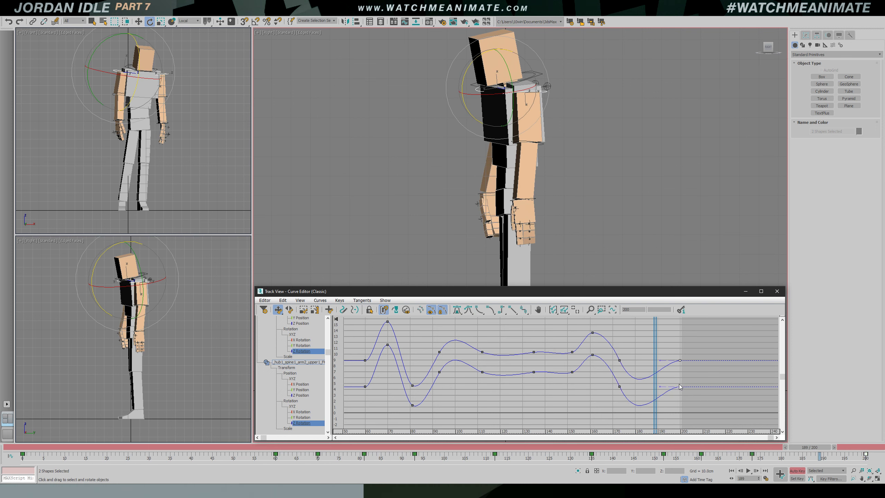
shift+drag(682, 388, 661, 365)
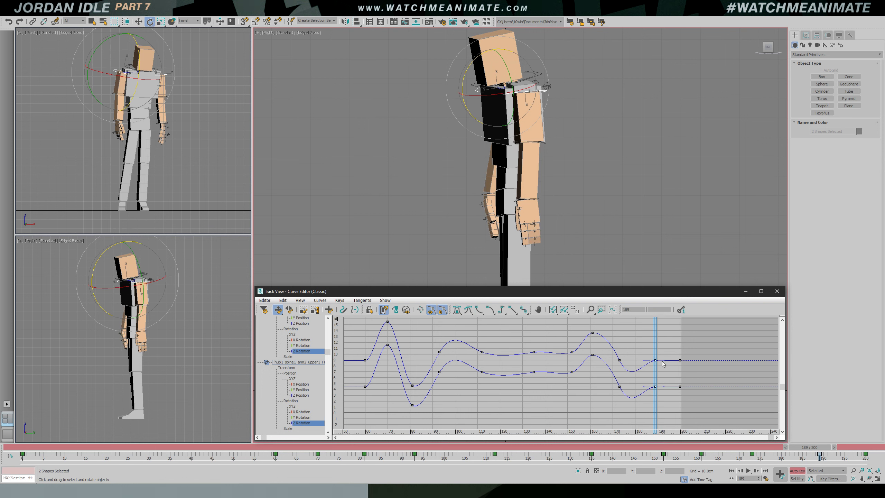
Slope the Z Rotation tangents at frames 0 and 200 together, and add keys at frame 23 for a gentle drift up to frame 60
middle_drag(497, 369, 464, 357)
ctrl+drag(374, 343, 393, 403)
drag(427, 355, 425, 346)
scroll(518, 369, down, 3)
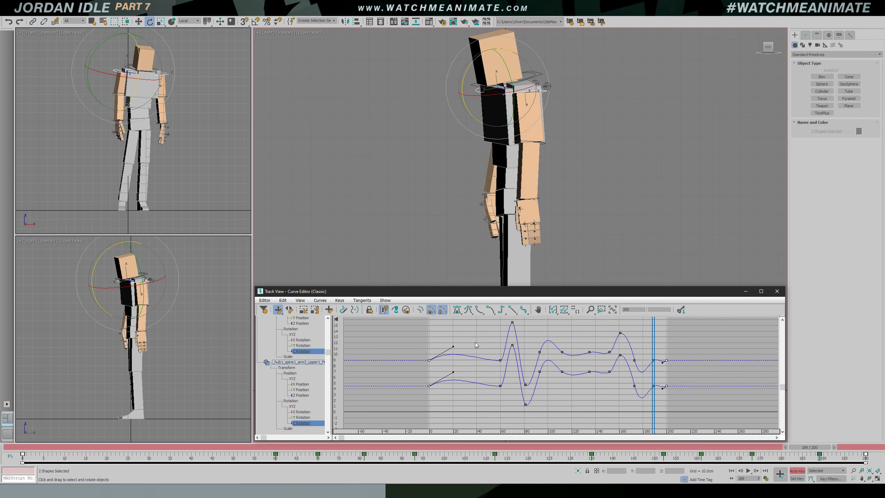
drag(500, 390, 500, 389)
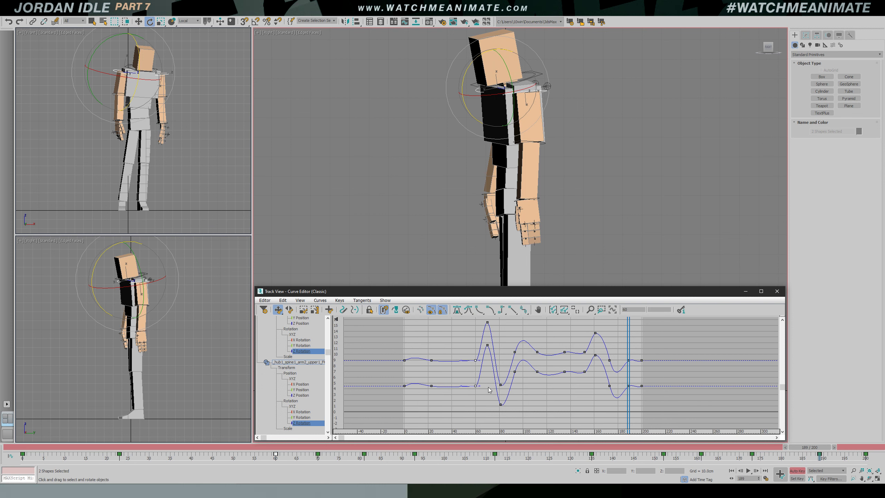
key(slash)
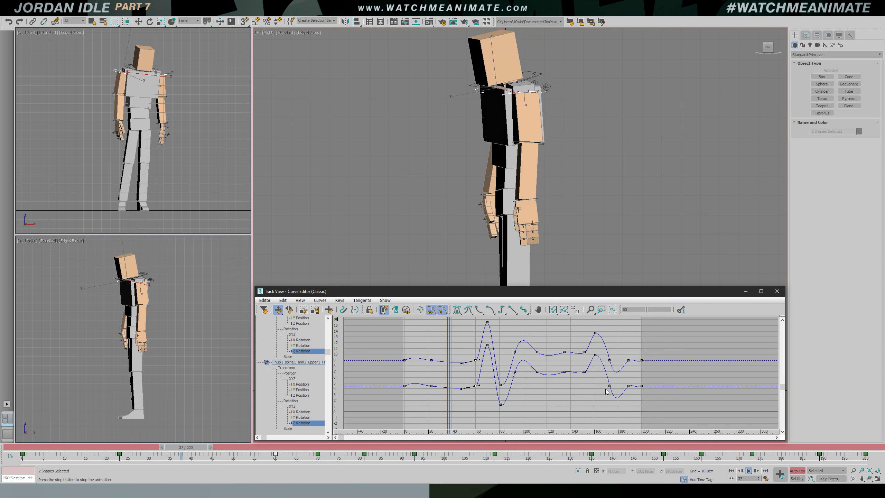
Lower both upper arms' Z Rotation keys at frame 161 to about 2 and -2
scroll(609, 364, up, 3)
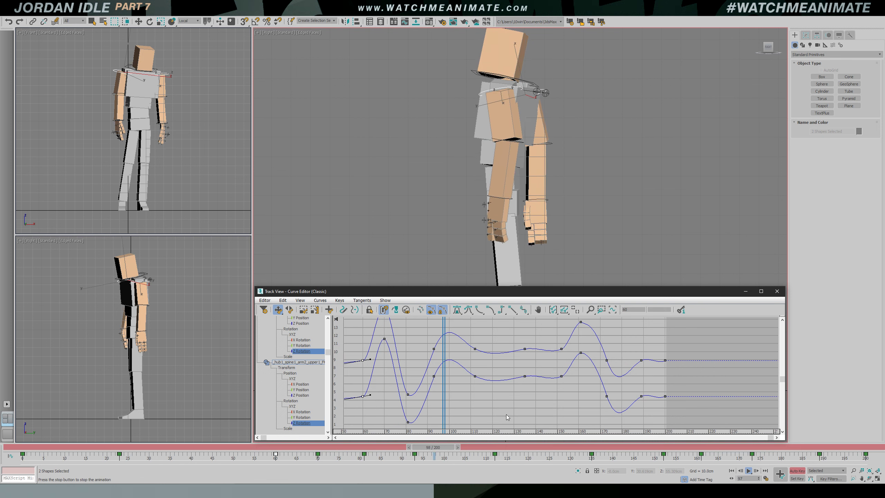
drag(516, 448, 693, 452)
ctrl+alt+middle_drag(623, 352, 592, 386)
ctrl+alt+middle_drag(592, 386, 600, 377)
drag(531, 334, 545, 454)
key(ctrl+z)
ctrl+alt+middle_drag(581, 368, 581, 386)
middle_drag(581, 386, 578, 366)
mouse_move(544, 351)
mouse_down()
mouse_move(526, 352)
mouse_move(554, 352)
mouse_up()
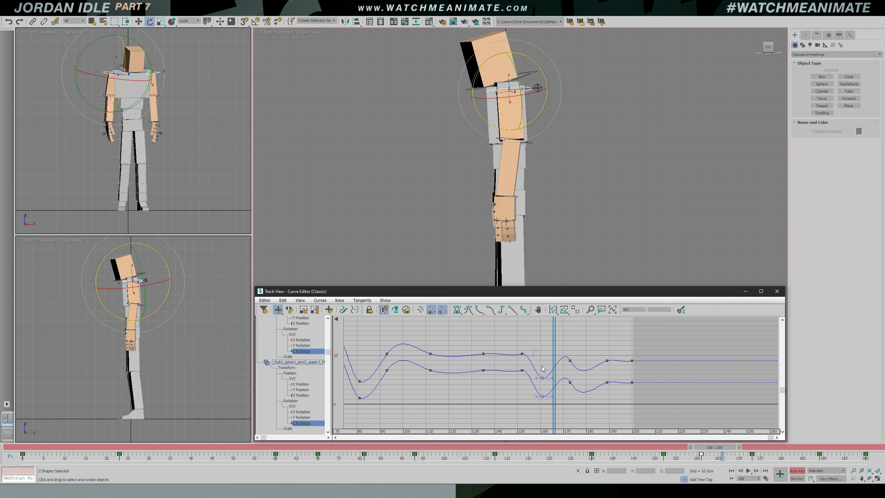
drag(546, 383, 546, 399)
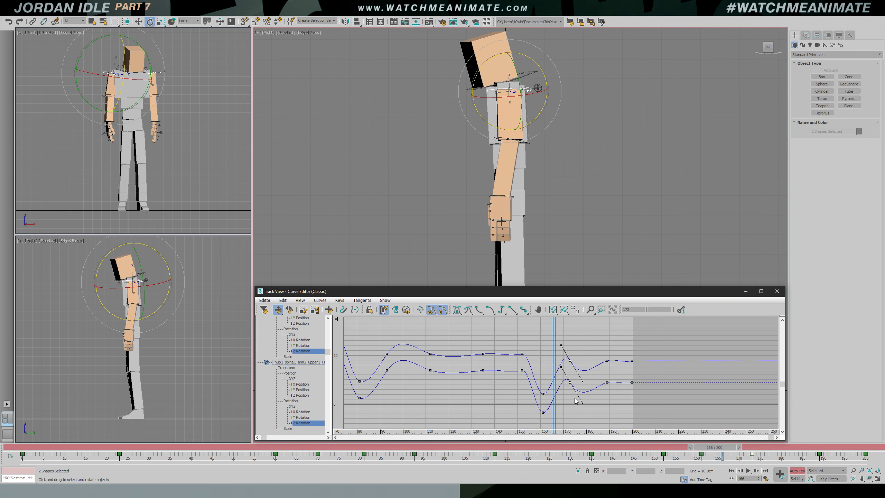
Raise the frame 173 Z Rotation keys to about 13.5 and 9 with upward-sloping tangents, and slope the frame 189 tangents downward
click(457, 309)
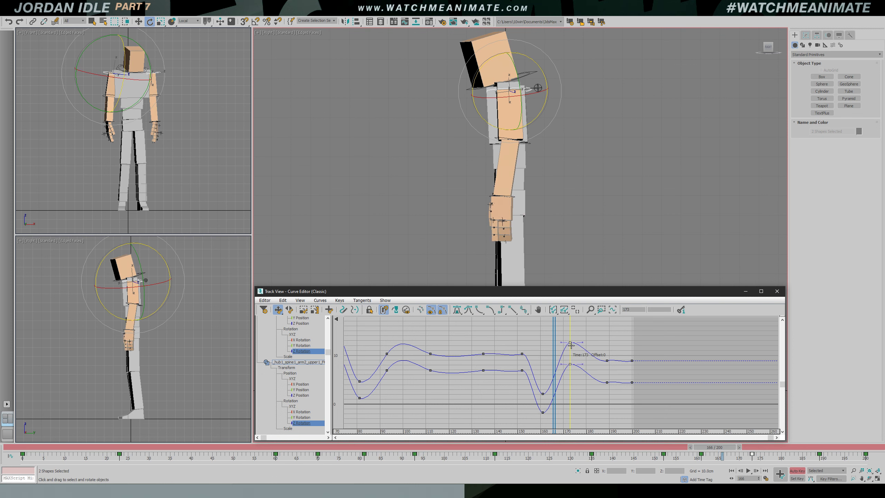
drag(584, 341, 587, 328)
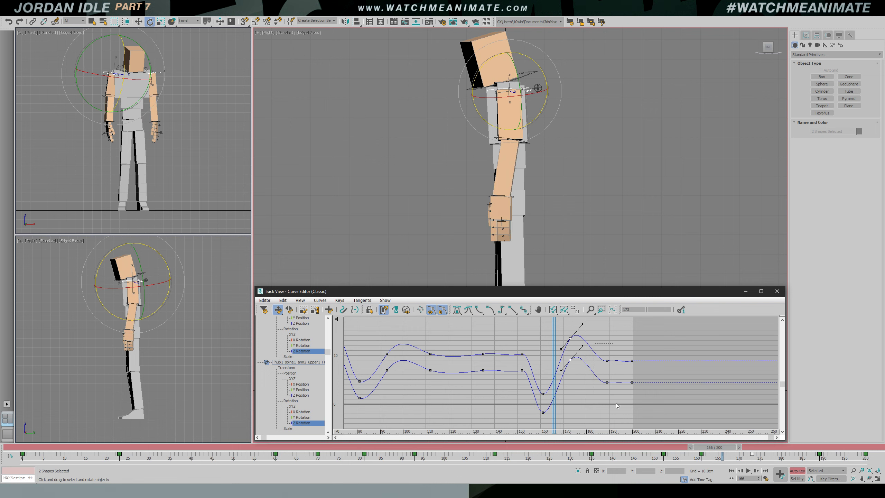
mouse_move(512, 370)
middle_down()
mouse_move(594, 370)
mouse_move(506, 362)
middle_up()
key(slash)
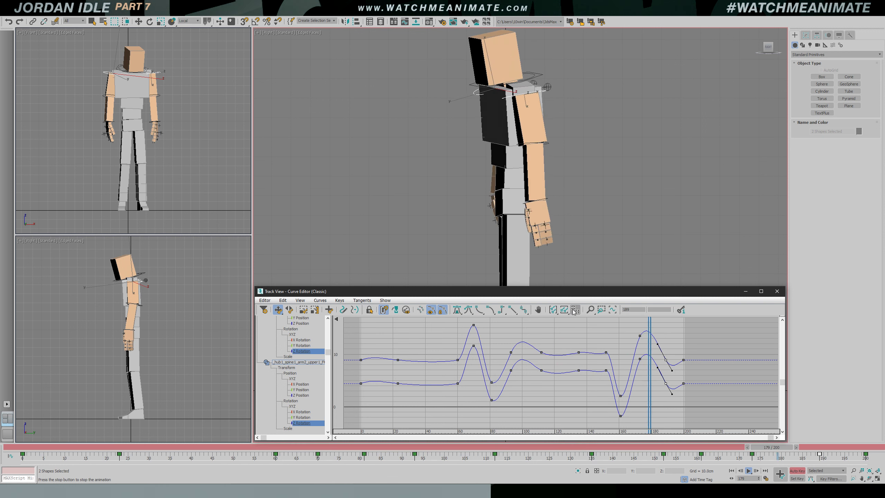
Tilt the incoming tangents at frame 152 upward and raise the frame 161 Z Rotation keys to about 4.5 and 1
key(slash)
key(e)
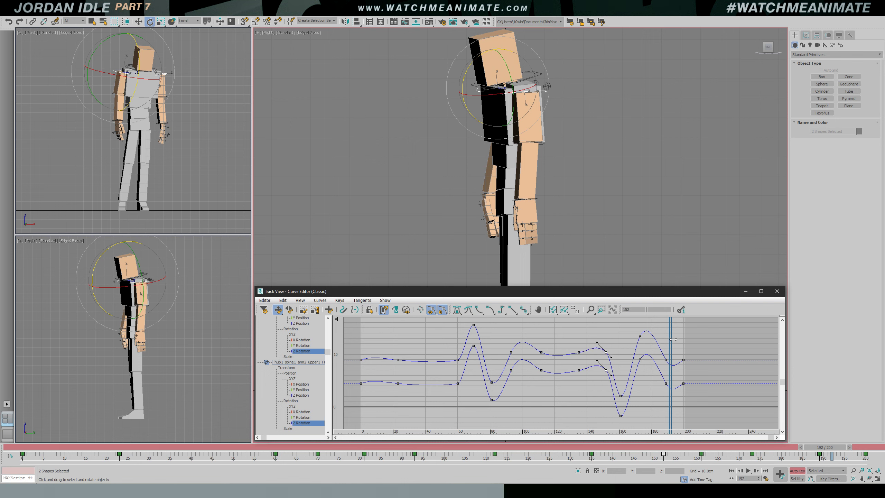
drag(673, 339, 606, 372)
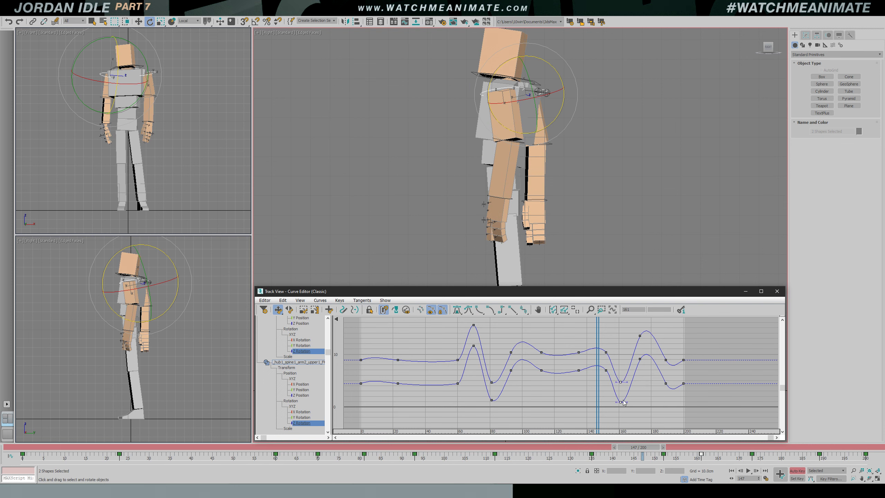
key(/)
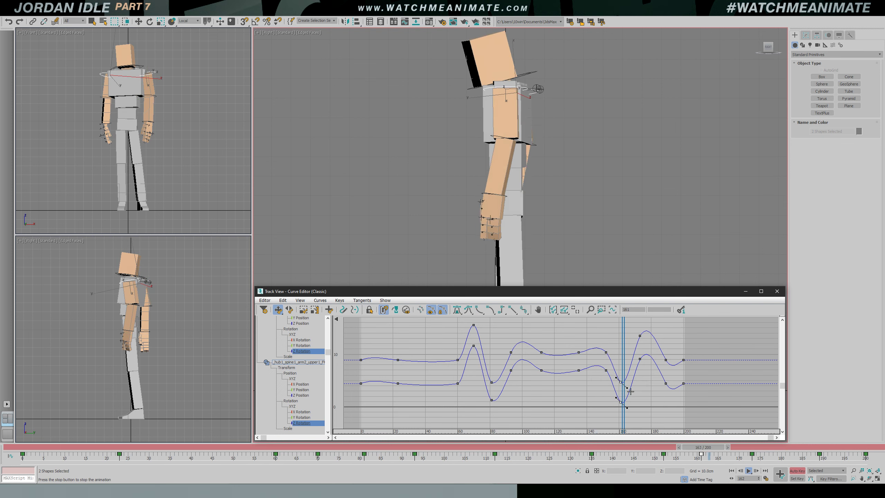
key(/)
Steepen the matching start and end tangents at frames 0 and 200, and add Z Rotation keys for both upper arms at frame 47
key(e)
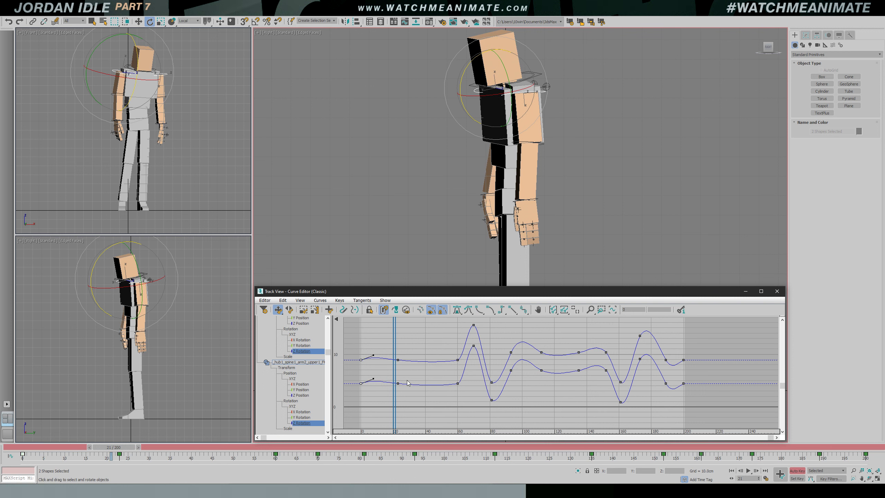
ctrl+drag(682, 355, 684, 387)
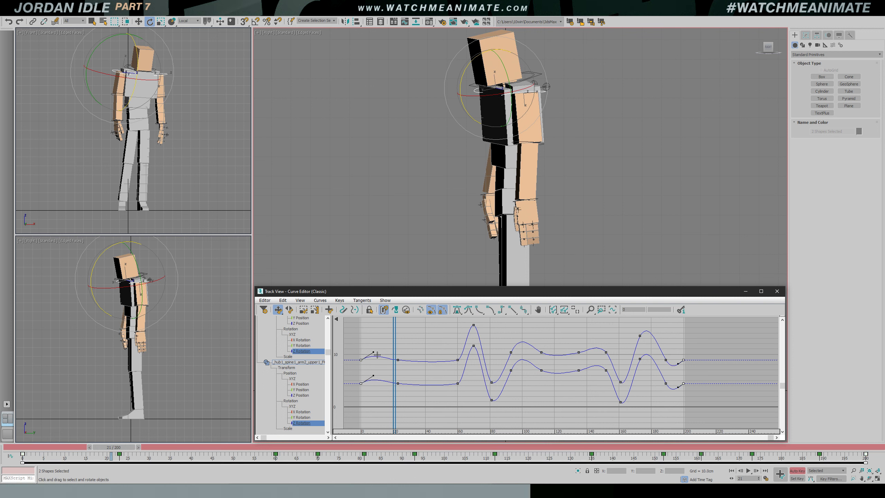
drag(389, 353, 409, 391)
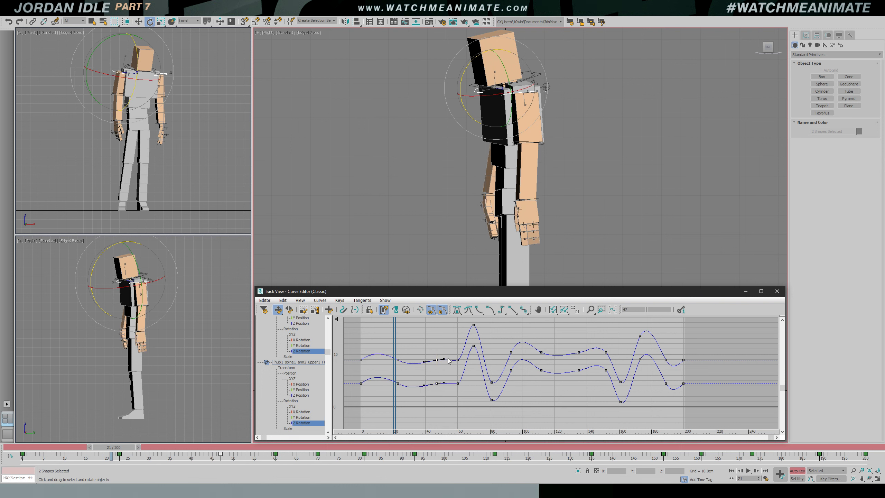
Review the looping upper arm animation in playback from the right, front and top views
key(/)
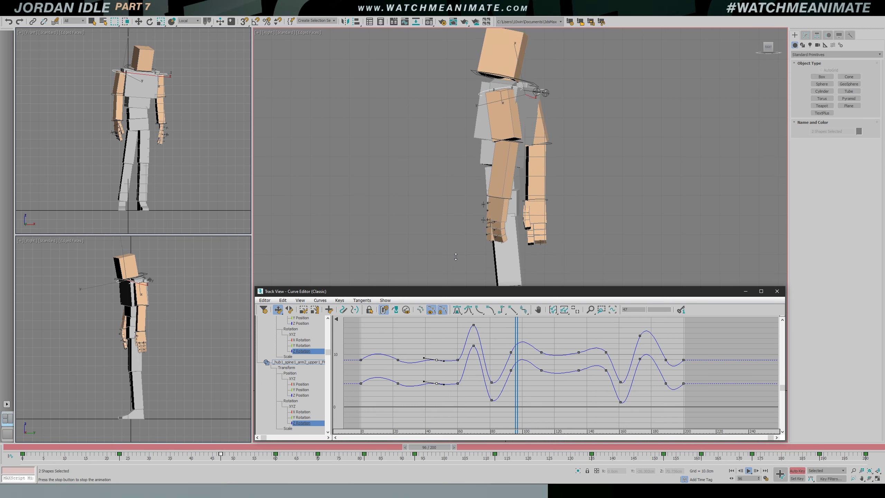
key(f)
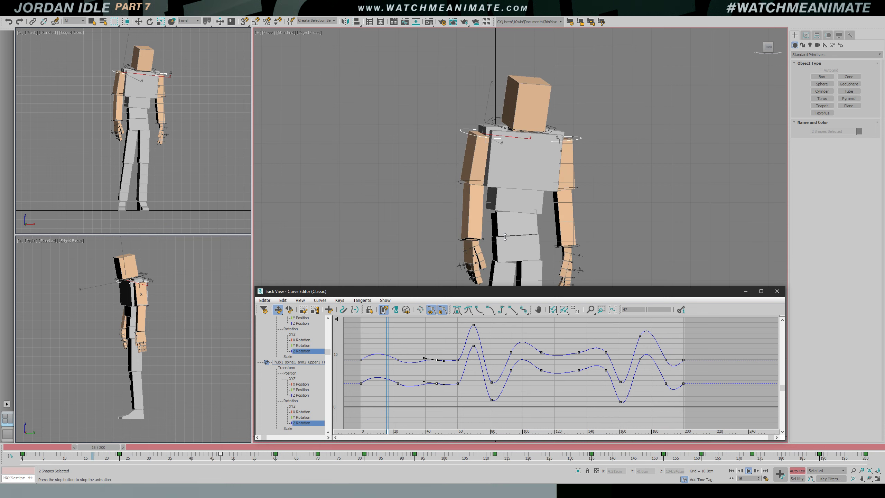
key(r)
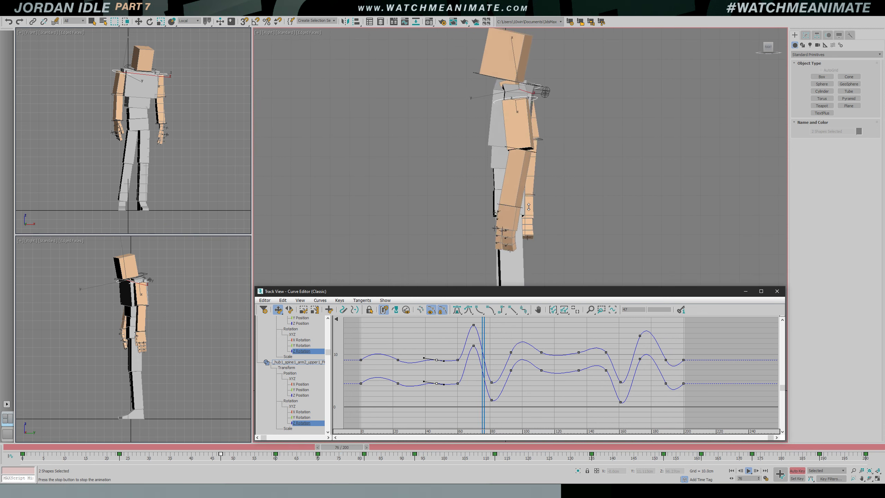
key(t)
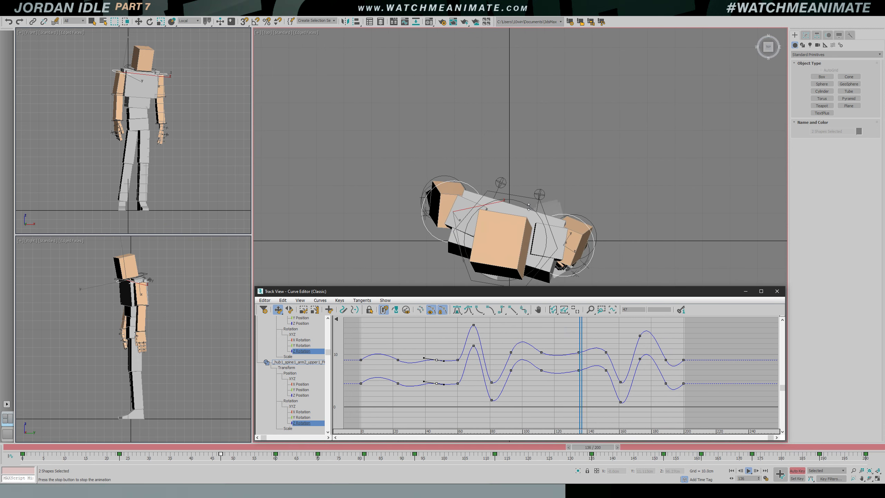
Play the looping animation and examine the upper arms' swing from the top, right and left views
middle_drag(635, 214, 624, 170)
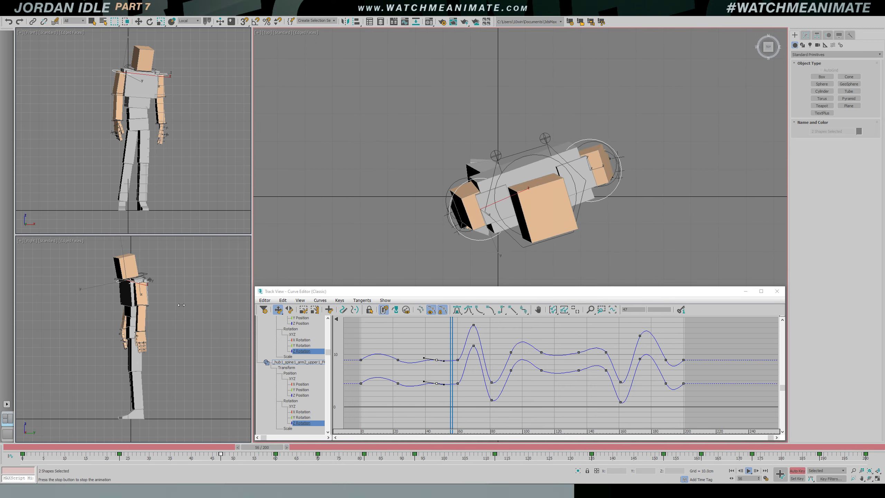
scroll(197, 303, up, 5)
middle_drag(98, 284, 176, 328)
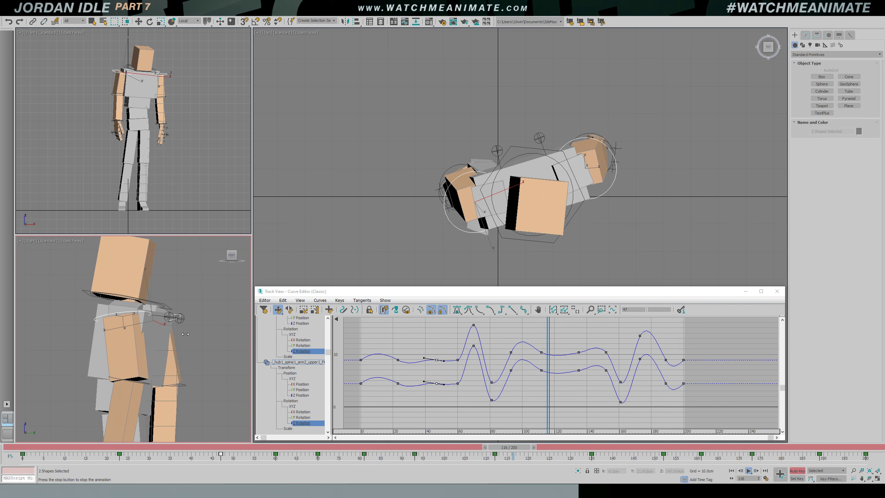
right_click(208, 149)
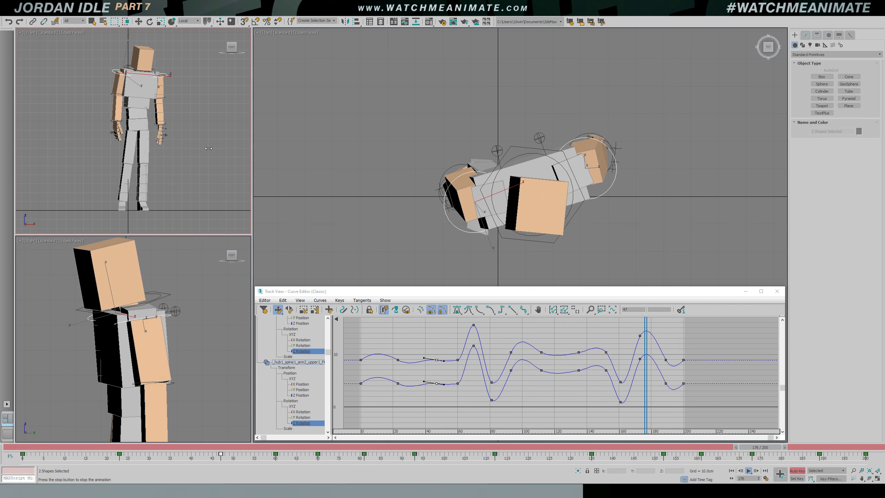
key(l)
key(ctrl+shift+z)
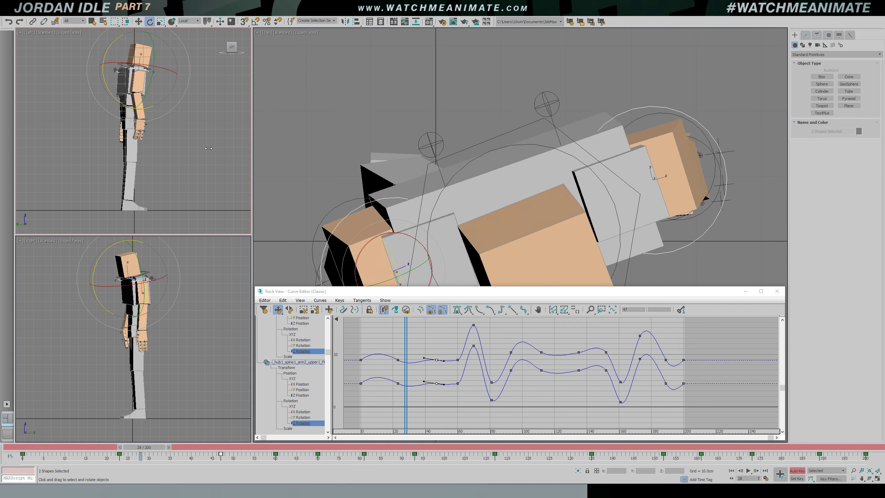
scroll(190, 189, up, 6)
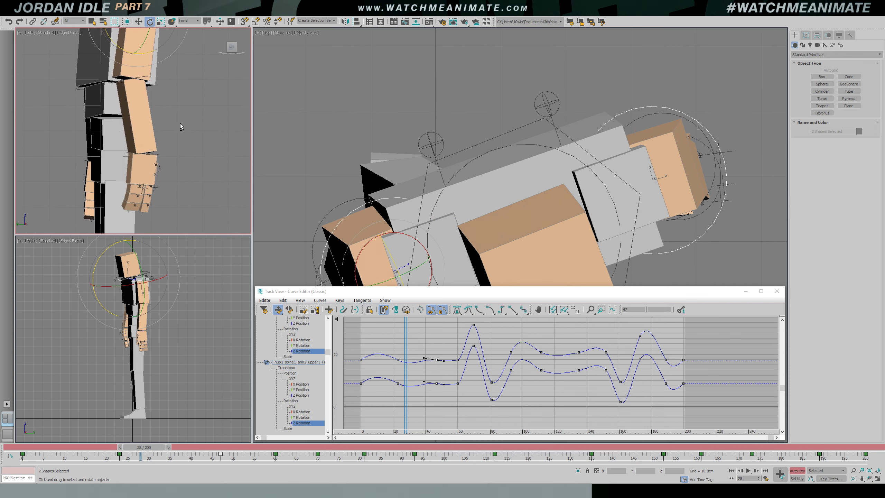
scroll(187, 316, up, 8)
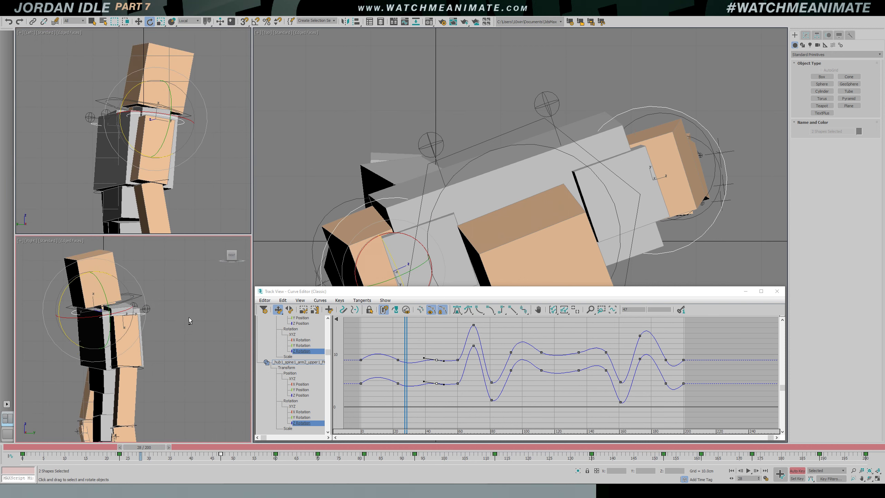
key(/)
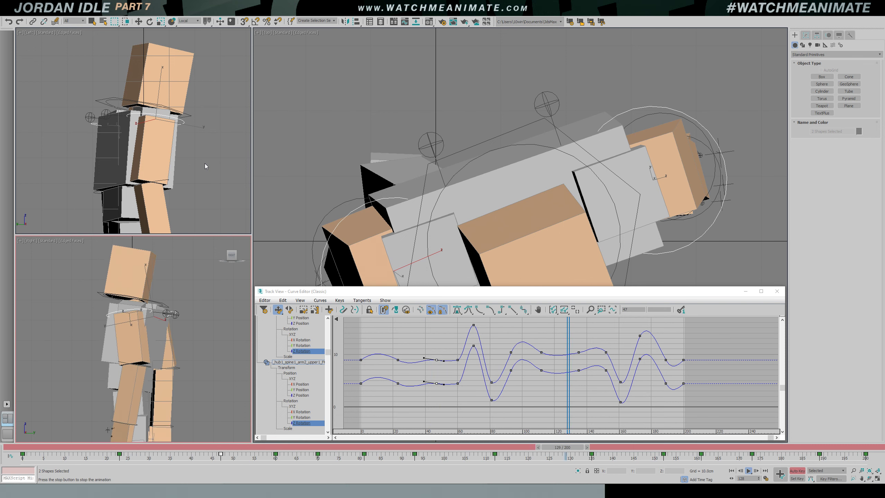
key(/)
key(e)
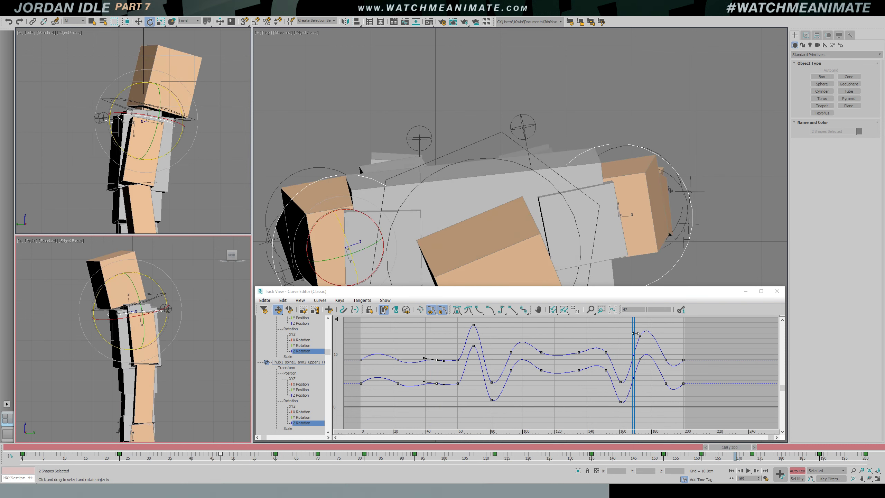
Scrub between frames 133 and 120 and replay the loop in close-up right and left views to check the arm motion
drag(635, 333, 575, 333)
click(211, 78)
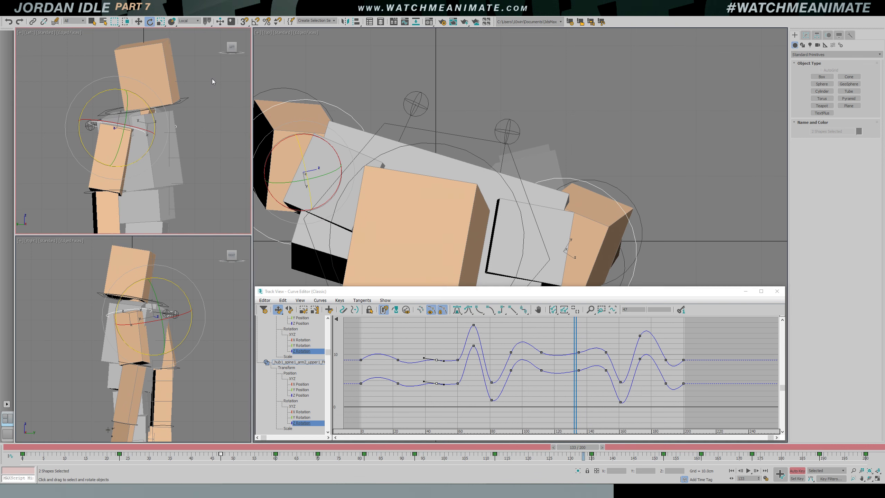
key(f)
key(z)
scroll(535, 111, down, 3)
middle_drag(586, 158, 559, 111)
key(ctrl+z)
drag(575, 349, 537, 350)
key(r)
key(slash)
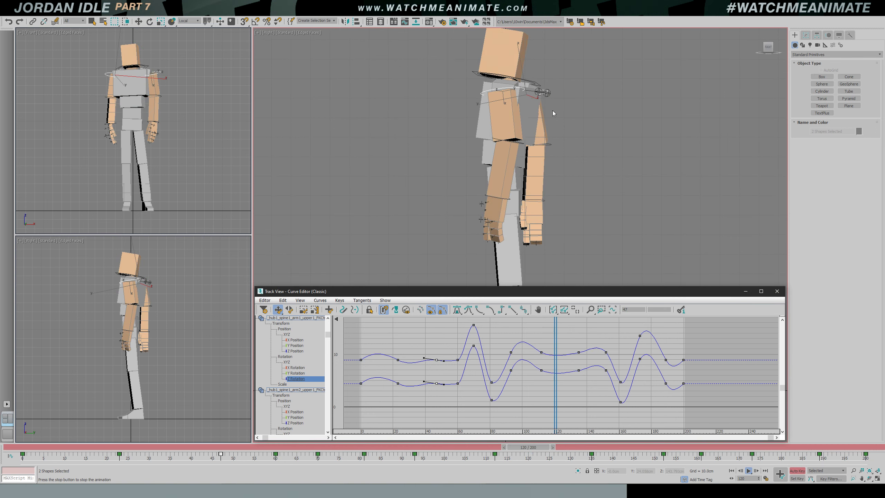
scroll(553, 111, up, 2)
middle_drag(552, 110, 549, 166)
key(l)
scroll(525, 133, up, 3)
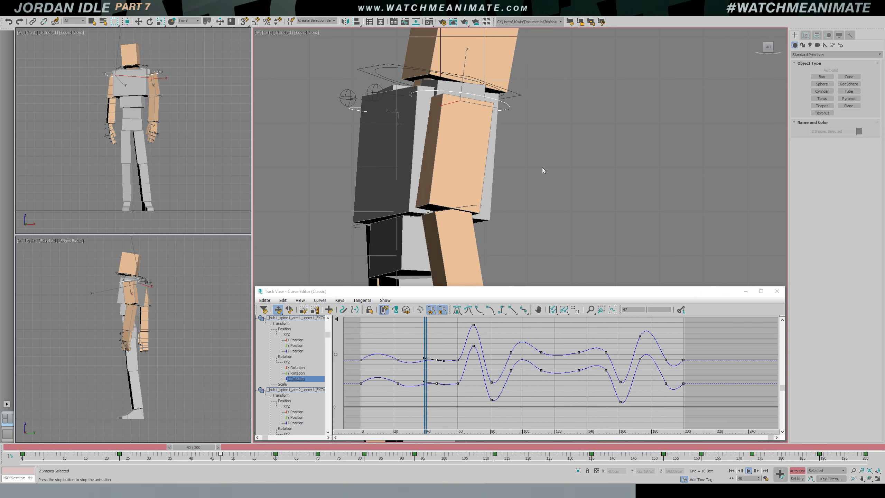
key(slash)
key(e)
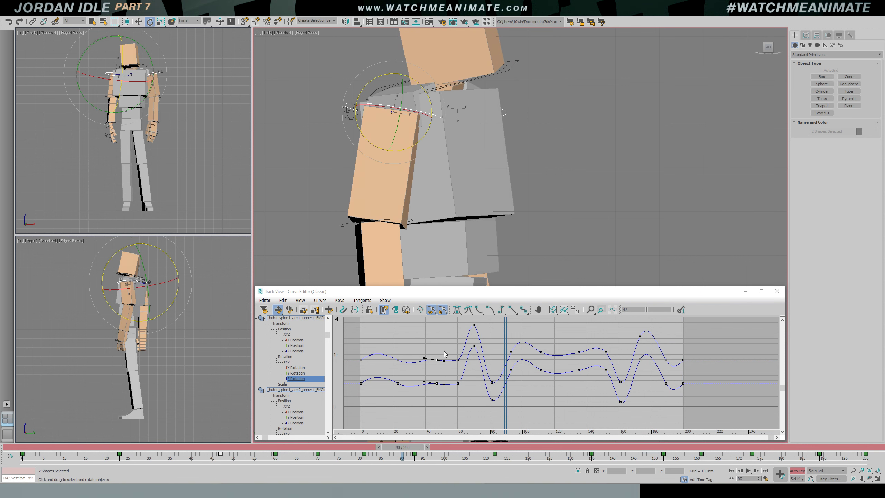
Try deleting both upper arms' Z Rotation keys at frame 60
click(436, 360)
drag(506, 340, 455, 365)
key(Delete)
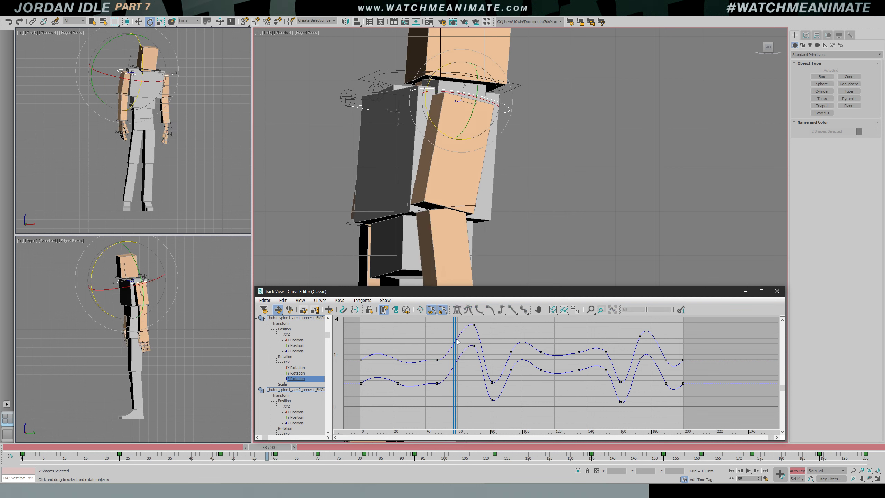
Play and scrub the animation in the left and front views to judge the arm swing with the reduced keys
scroll(516, 183, down, 6)
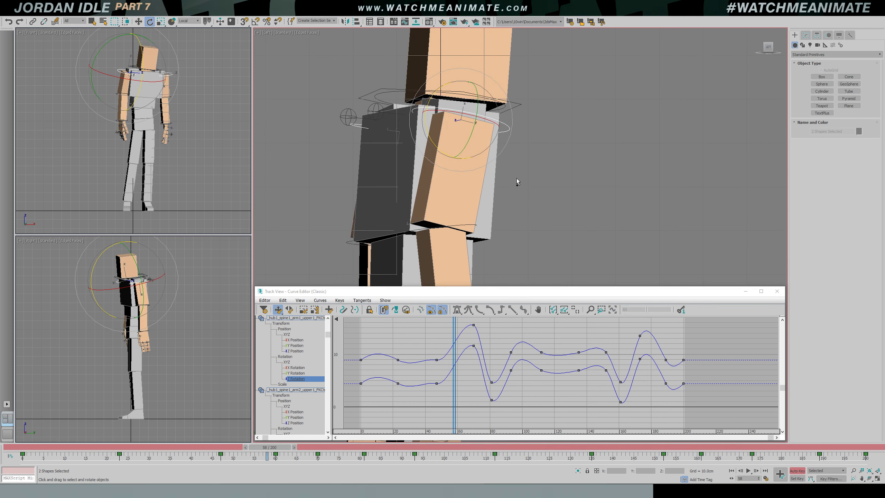
middle_drag(523, 223, 500, 35)
middle_drag(500, 110, 500, 139)
middle_drag(507, 109, 532, 231)
drag(458, 336, 492, 349)
key(/)
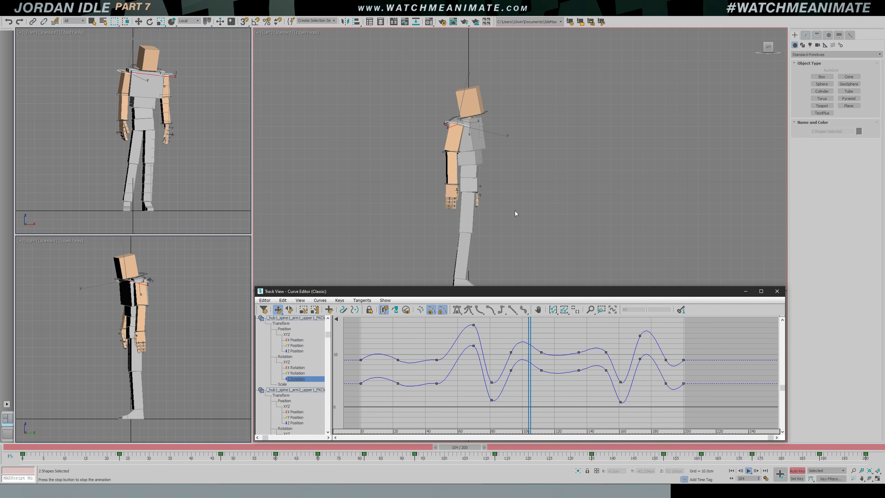
scroll(515, 211, up, 3)
key(f)
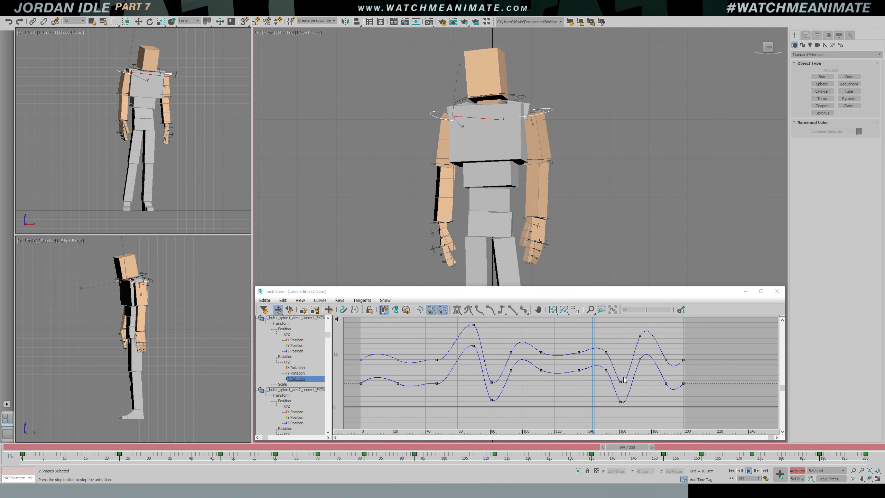
key(slash)
drag(603, 336, 435, 350)
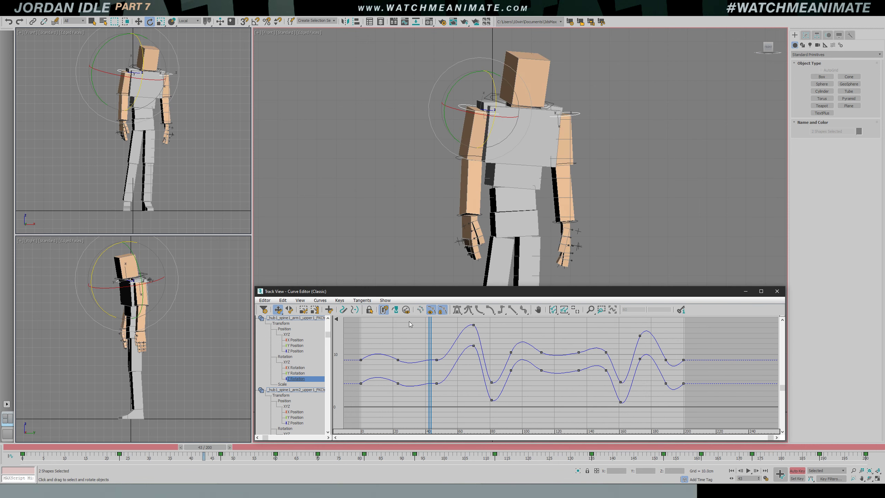
Recheck the swing from the left view and undo the deletion of the frame 60 Z Rotation keys
key(l)
key(/)
key(slash)
drag(505, 337, 456, 339)
key(ctrl+z)
Lower both upper arms' Z Rotation keys at frame 47 to about 8 and 3.5 with flat tangents, and play back the result
ctrl+alt+middle_drag(479, 357, 494, 345)
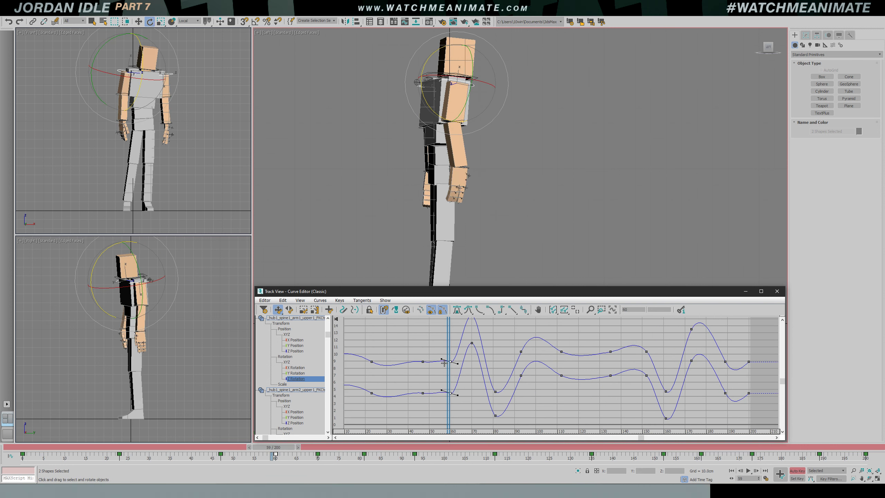
drag(452, 347, 425, 351)
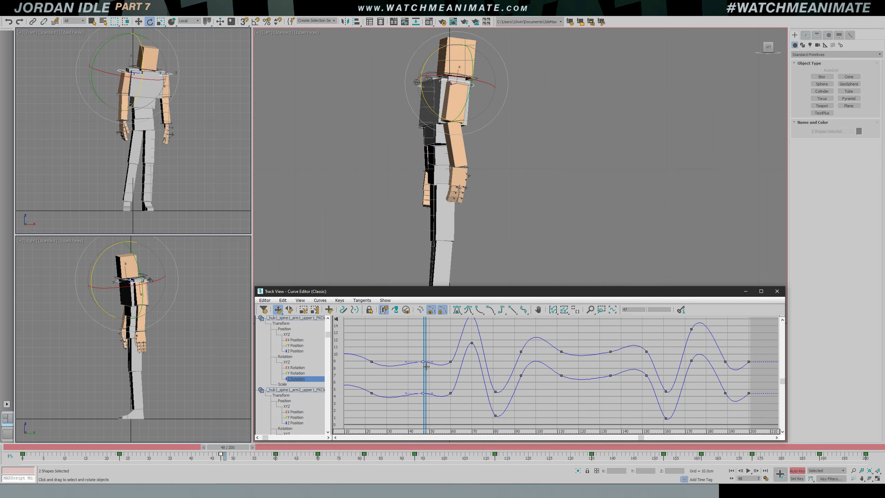
drag(430, 357, 400, 369)
key(slash)
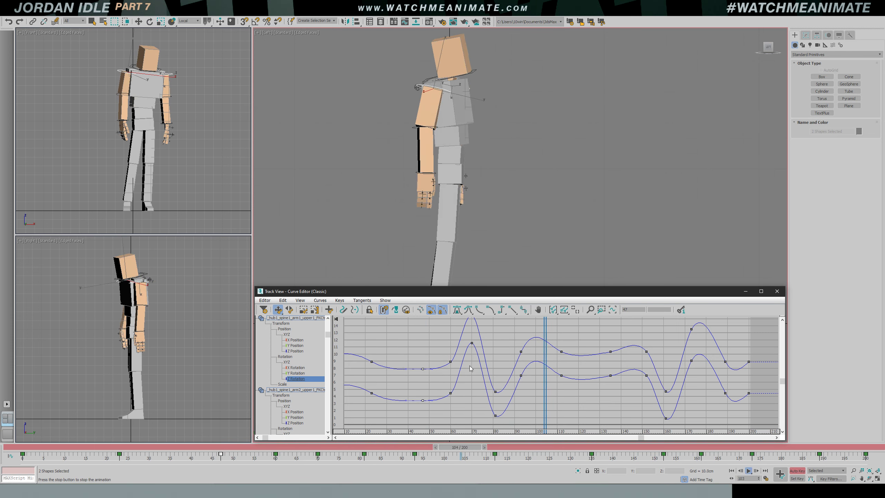
key(slash)
Move both upper arms' frame 60 Z Rotation keys to frame 57 with upward-sloping tangents, and check the playback
key(e)
drag(448, 349, 457, 404)
drag(546, 332, 522, 334)
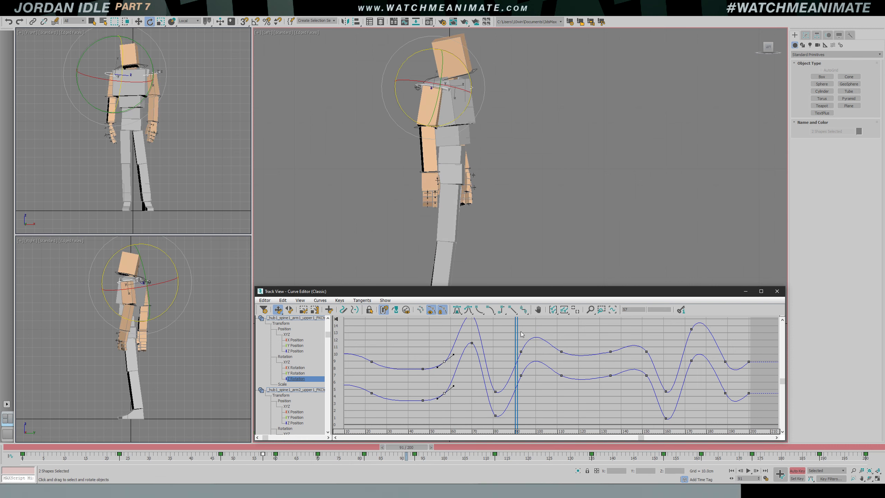
key(slash)
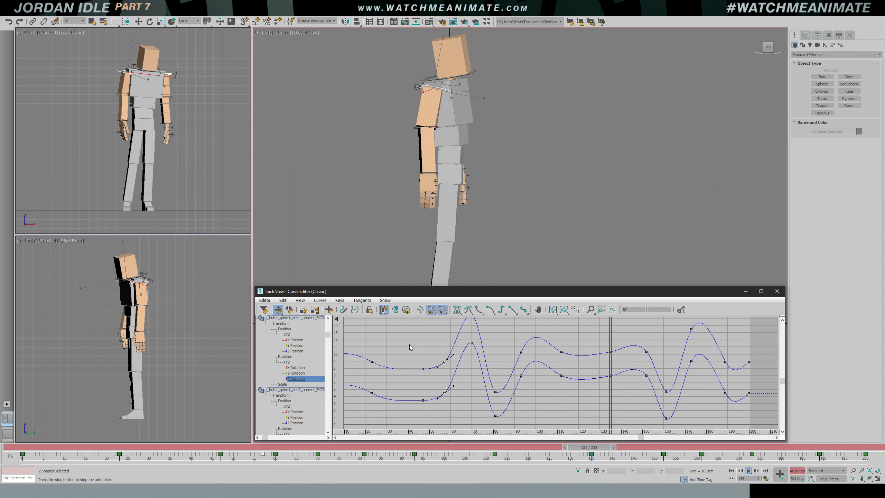
key(slash)
Move both upper arms' frame 152 Z Rotation keys to frame 147 with downward-sloping tangents, and review the loop in the right and front views
drag(673, 341, 651, 396)
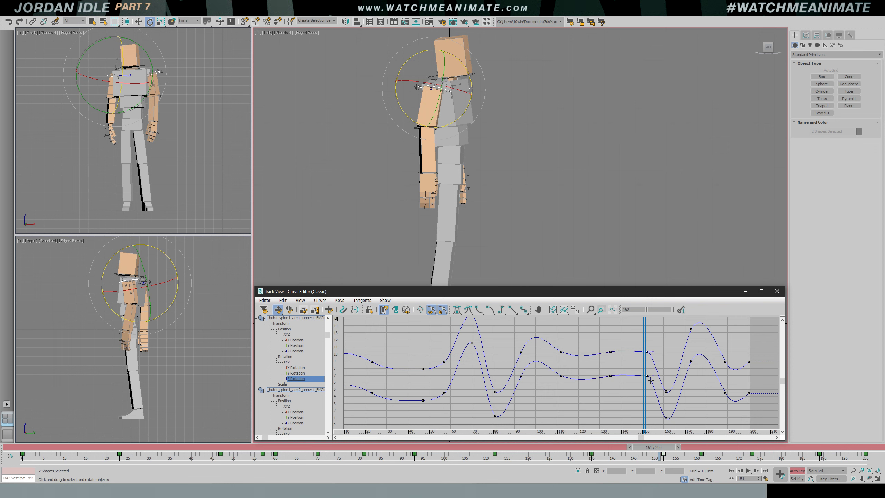
key(slash)
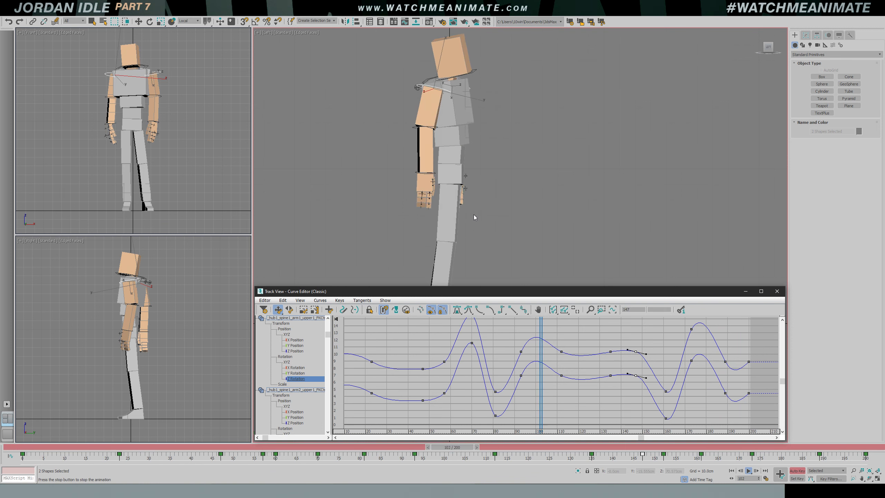
key(r)
scroll(473, 214, down, 2)
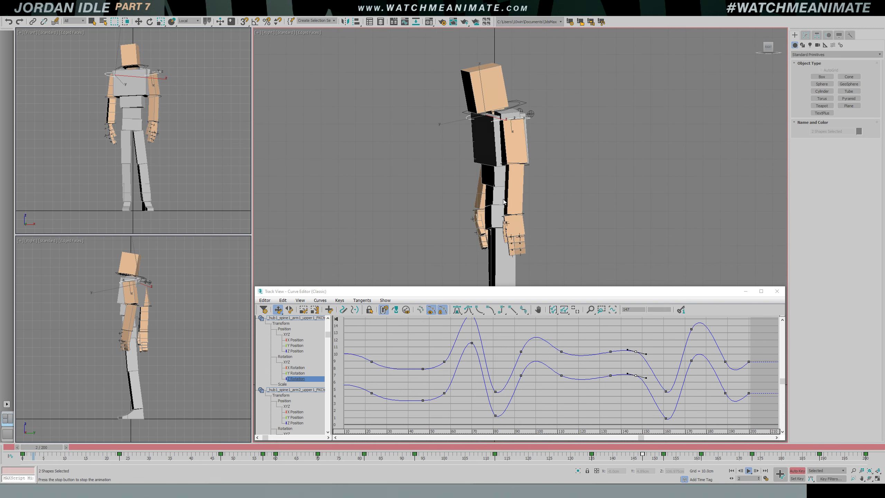
key(f)
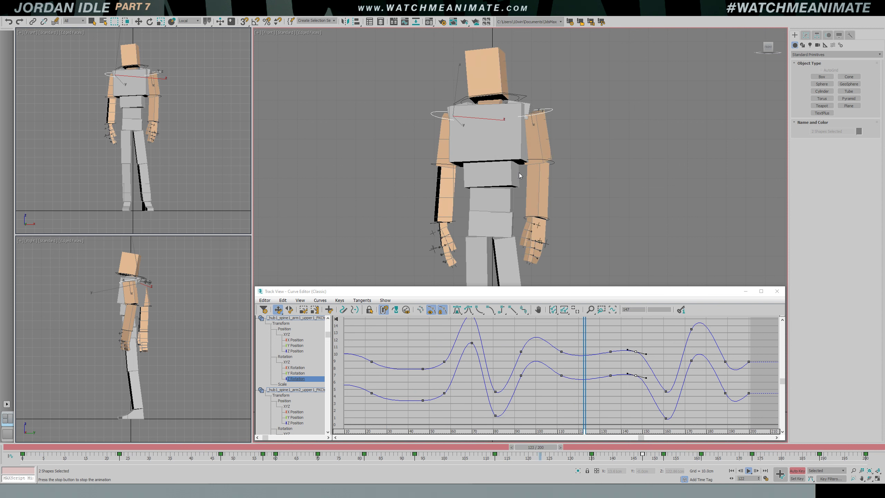
key(slash)
key(e)
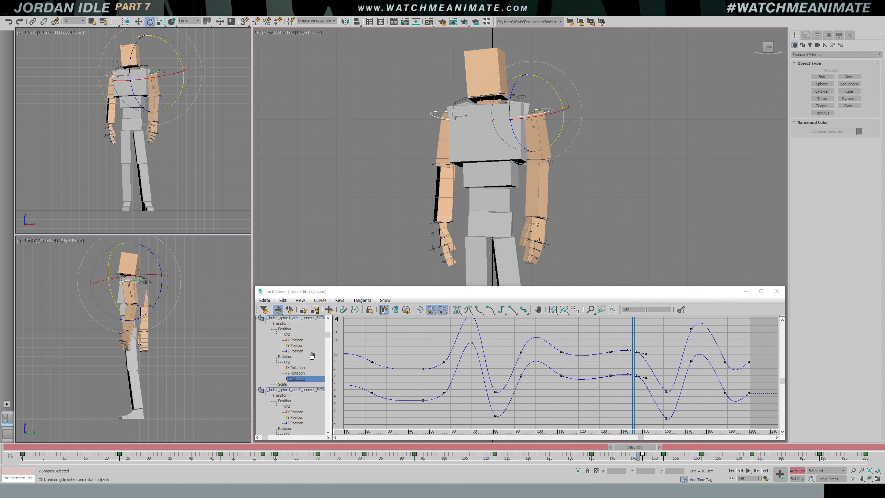
Display the Y Rotation tracks of both upper arms and return to frame 0
click(295, 373)
drag(277, 373, 279, 334)
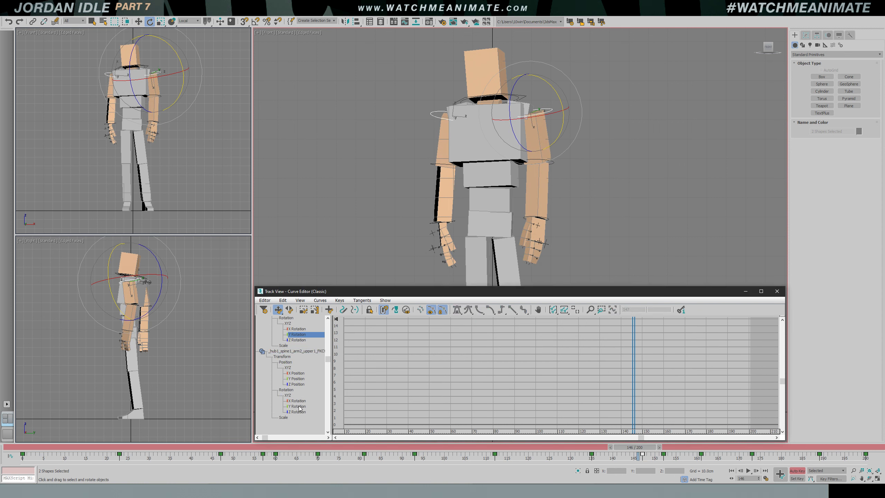
click(56, 446)
drag(27, 448, 9, 470)
key(Home)
key(e)
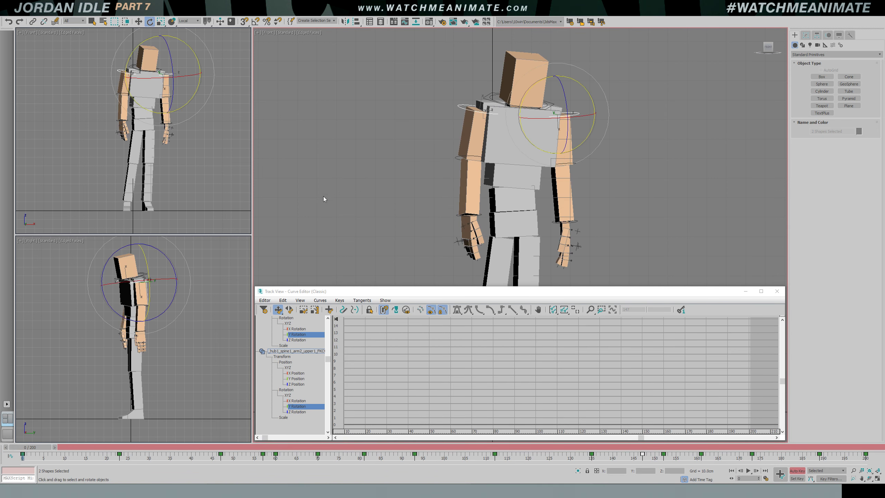
Close the Curve Editor with nothing selected and save the scene under the new name jordan_v08_arms_rotZ.max
click(430, 226)
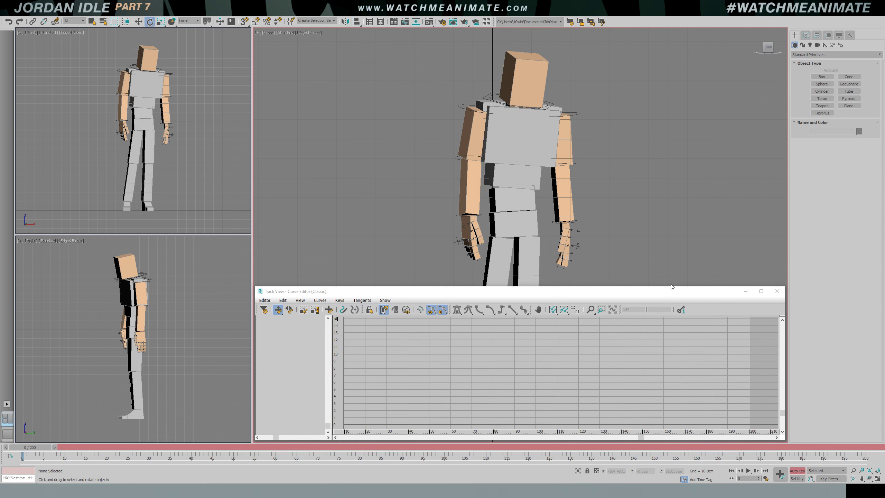
click(776, 291)
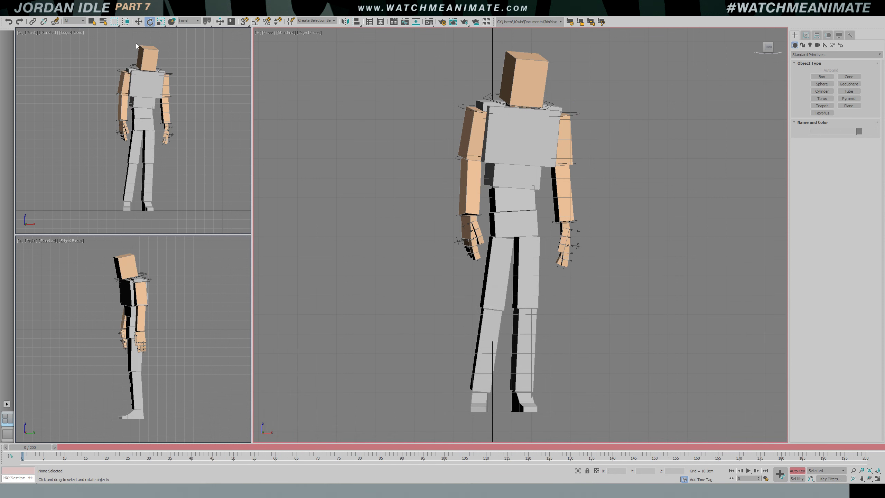
click(8, 16)
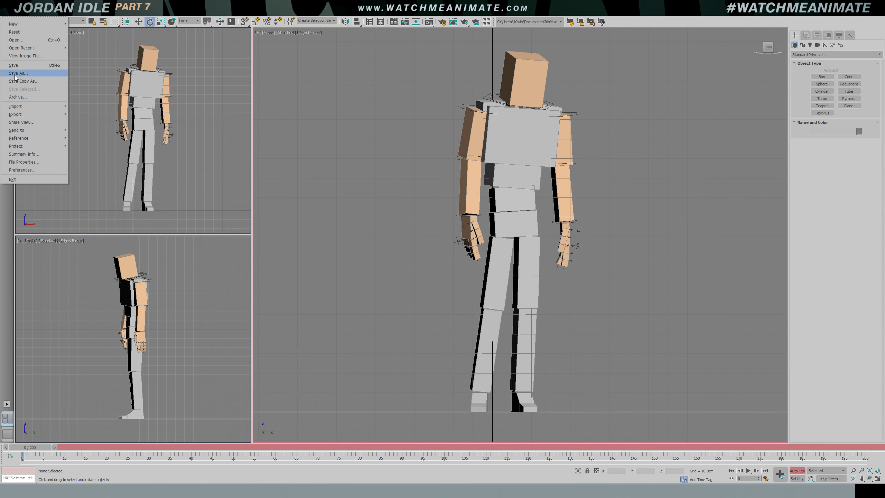
click(18, 73)
click(226, 121)
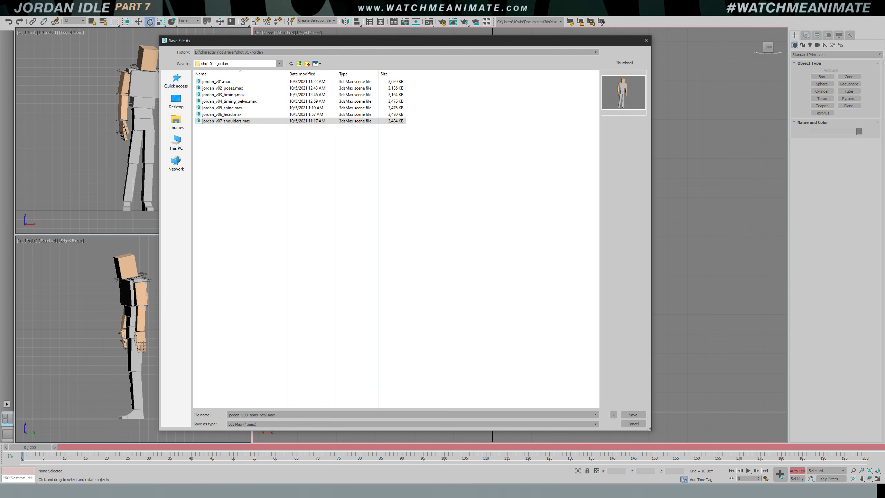
click(633, 415)
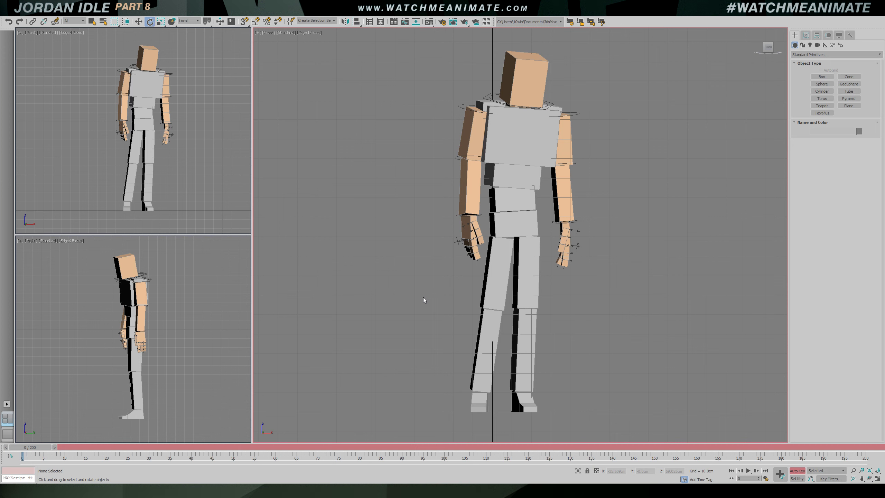
Open the Curve Editor and display the Y Rotation curves of both upper arm controls
key(c)
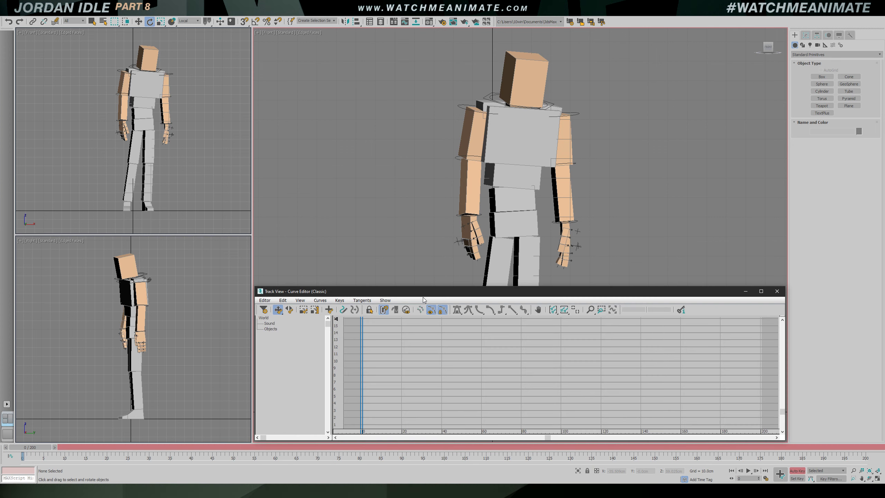
click(468, 104)
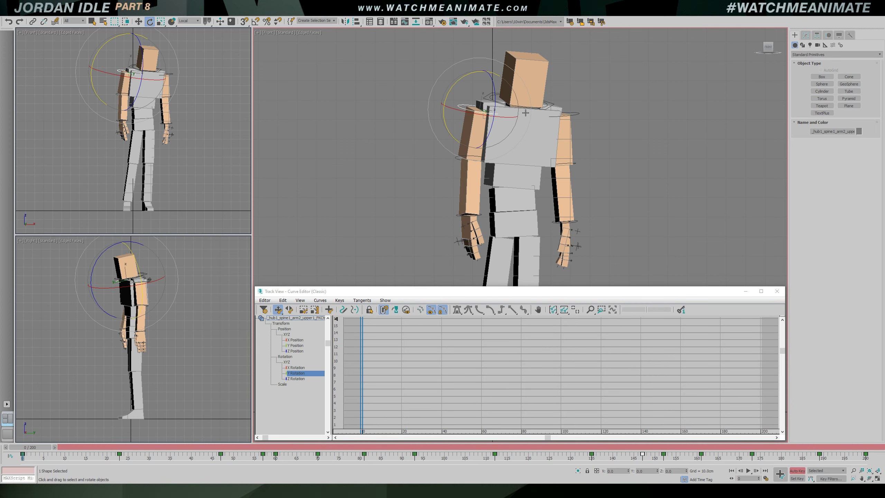
ctrl+click(575, 116)
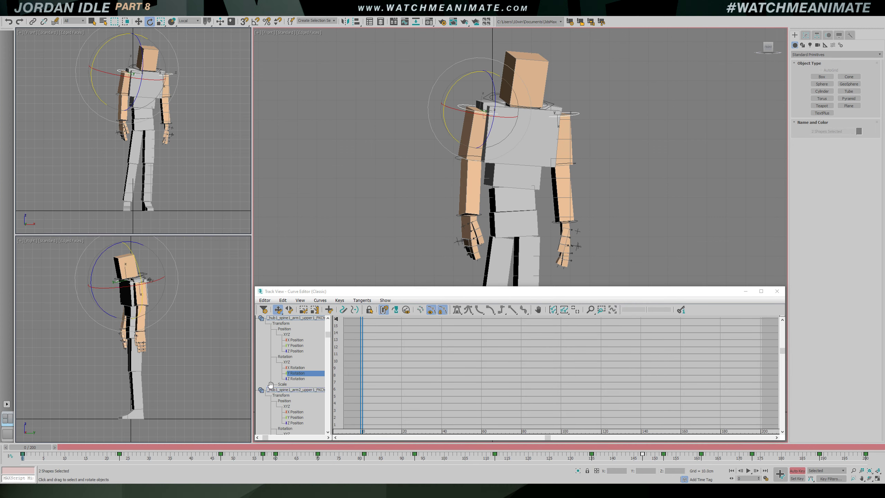
drag(270, 384, 267, 355)
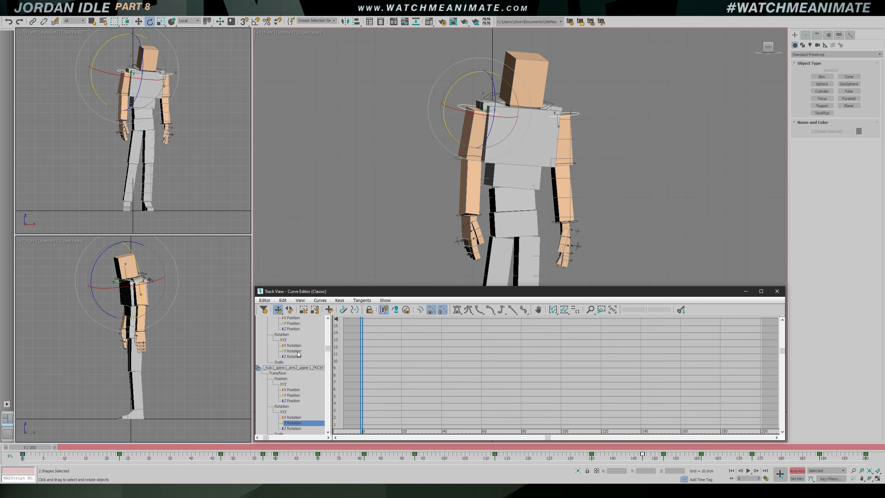
click(574, 308)
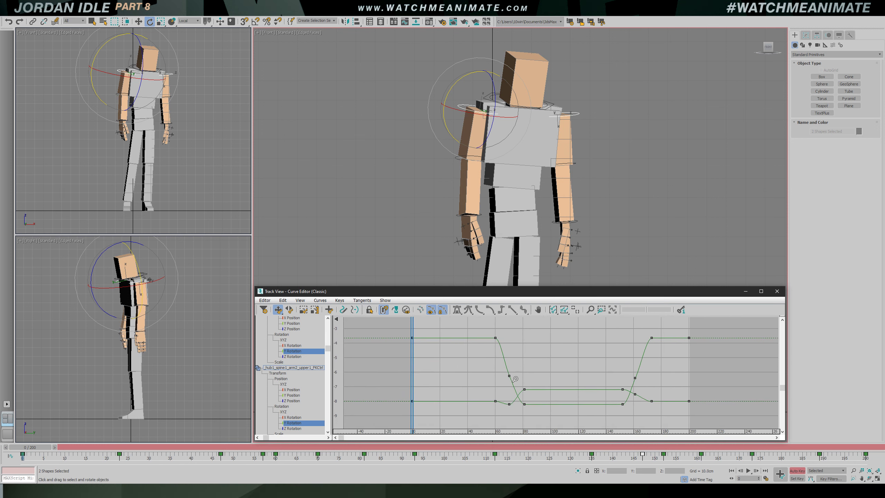
Isolate one upper arm's Y Rotation curve and try raising its frame 70 key
drag(440, 334, 519, 336)
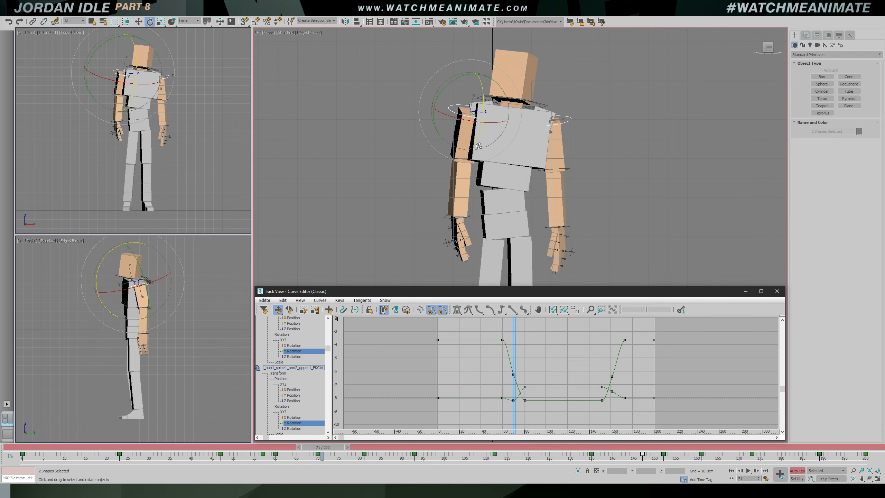
click(458, 83)
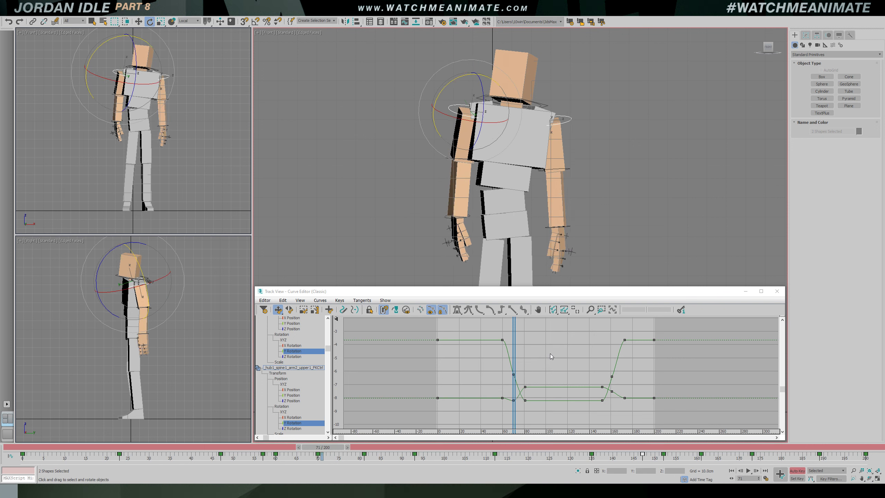
ctrl+alt+middle_drag(556, 350, 588, 348)
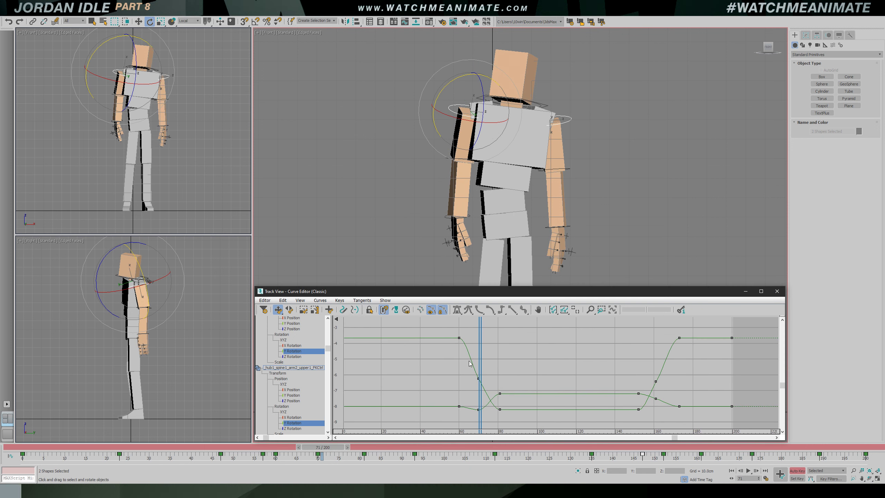
click(295, 351)
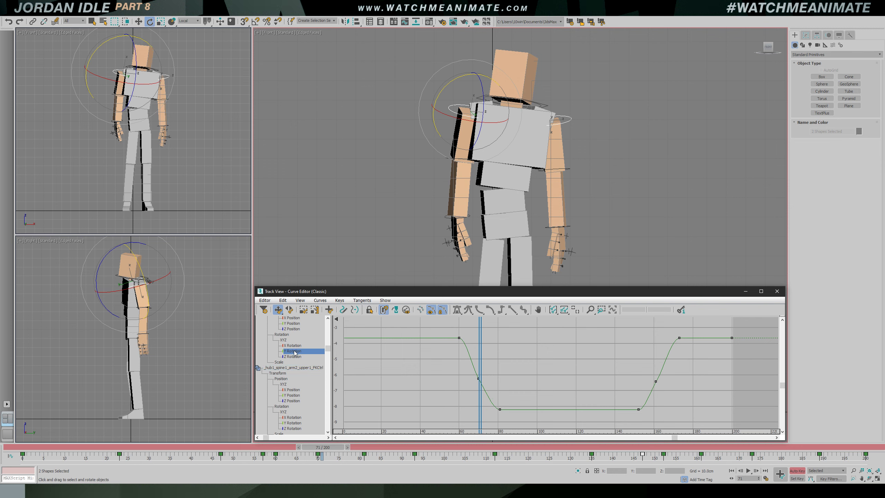
drag(461, 372, 667, 384)
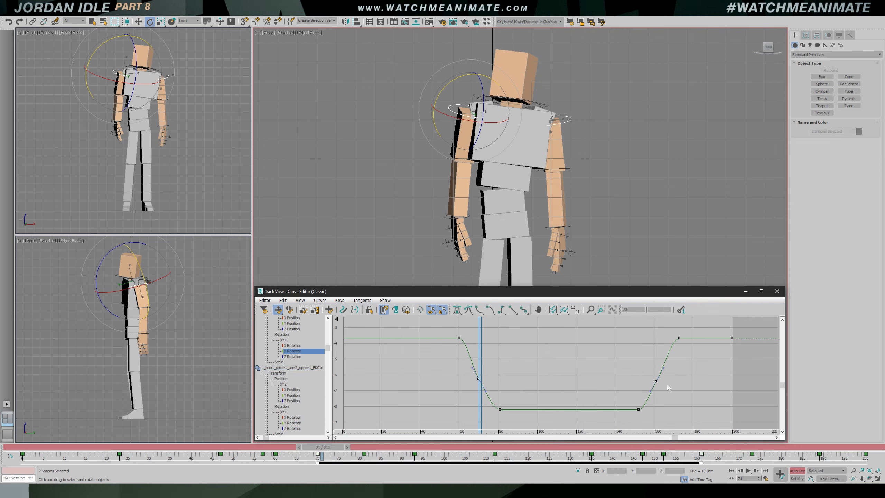
mouse_move(483, 348)
mouse_down()
mouse_move(460, 349)
mouse_move(533, 351)
mouse_move(450, 352)
mouse_move(479, 350)
mouse_up()
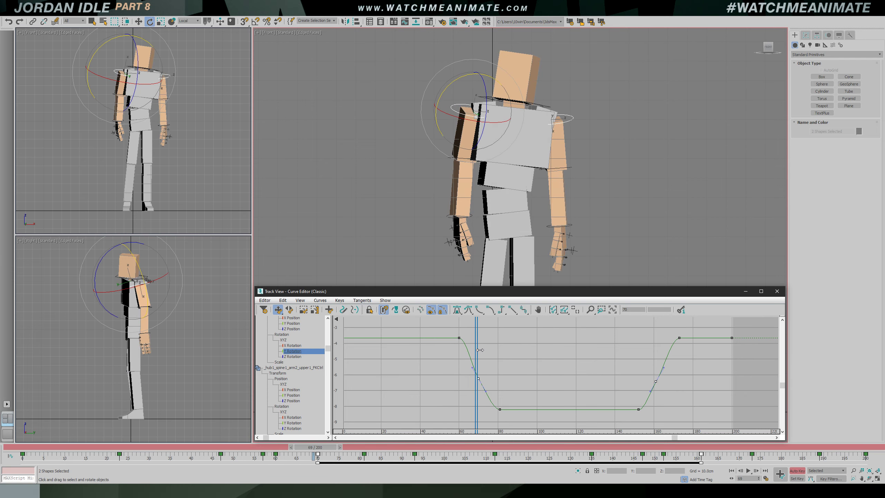
click(478, 378)
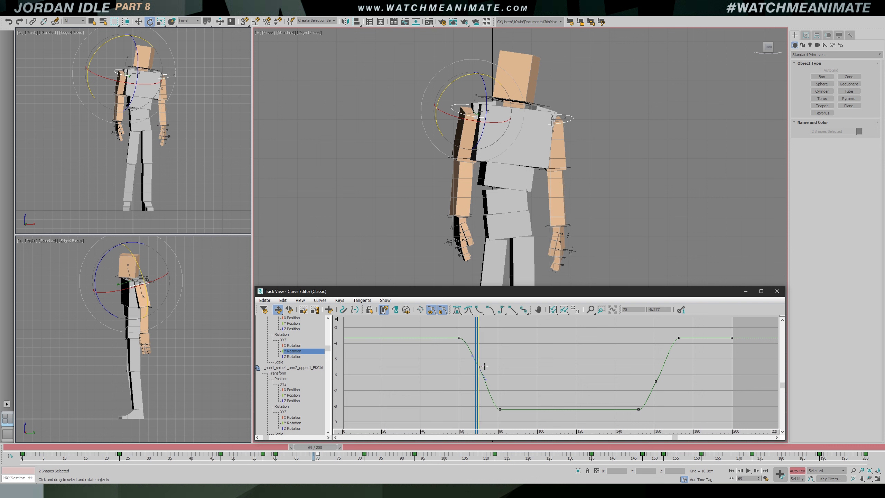
Select only the arm1 upper control, lower its frame 70 Y Rotation key to about -7.8, and slope that key's tangent downward
click(564, 126)
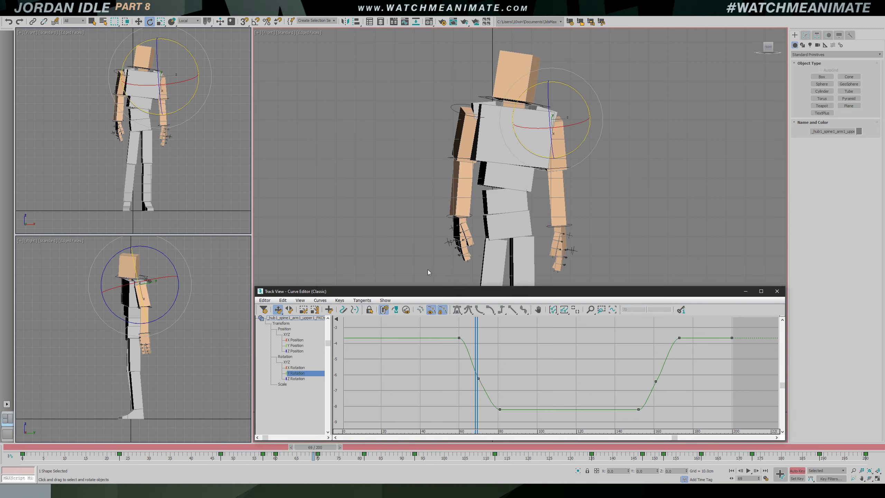
click(600, 116)
click(568, 128)
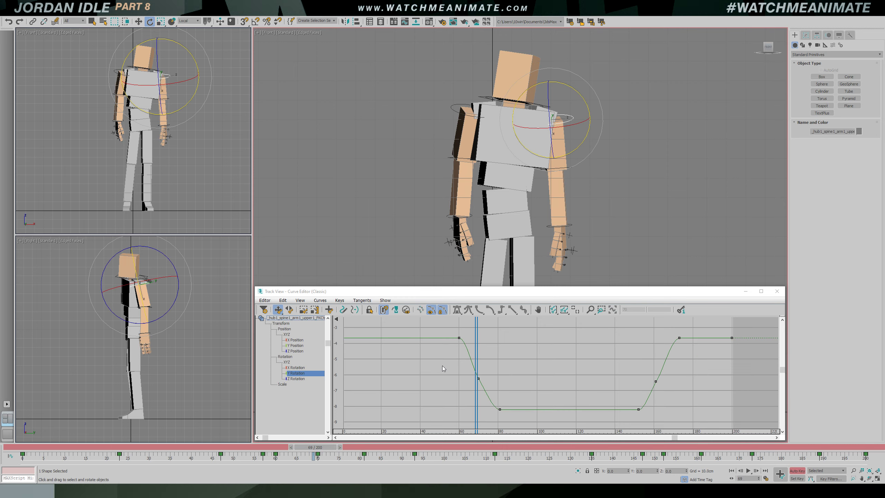
drag(478, 378, 488, 404)
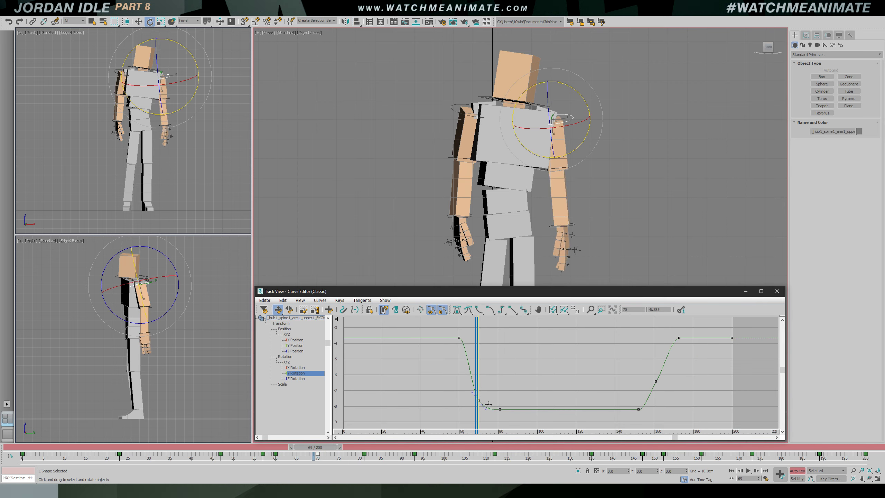
mouse_move(481, 369)
mouse_down()
mouse_move(458, 370)
mouse_move(504, 374)
mouse_move(485, 375)
mouse_up()
mouse_move(536, 379)
ctrl+alt+middle_down()
mouse_move(540, 366)
mouse_move(534, 374)
ctrl+alt+middle_up()
key(ctrl+z)
scroll(533, 374, down, 1)
drag(486, 349, 478, 398)
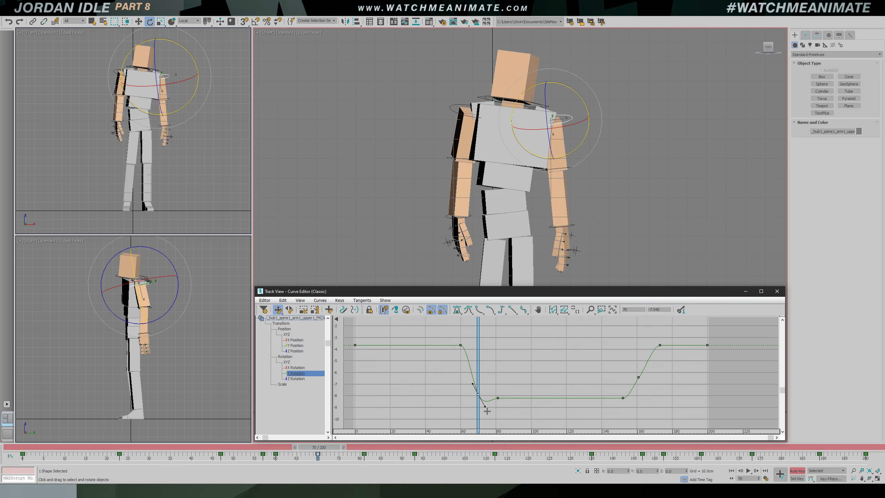
Copy the arm1 upper control's frame 81 Y Rotation key to frames 94 and 110, and slope frame 81's tangent upward
click(463, 376)
drag(478, 369, 505, 369)
click(498, 398)
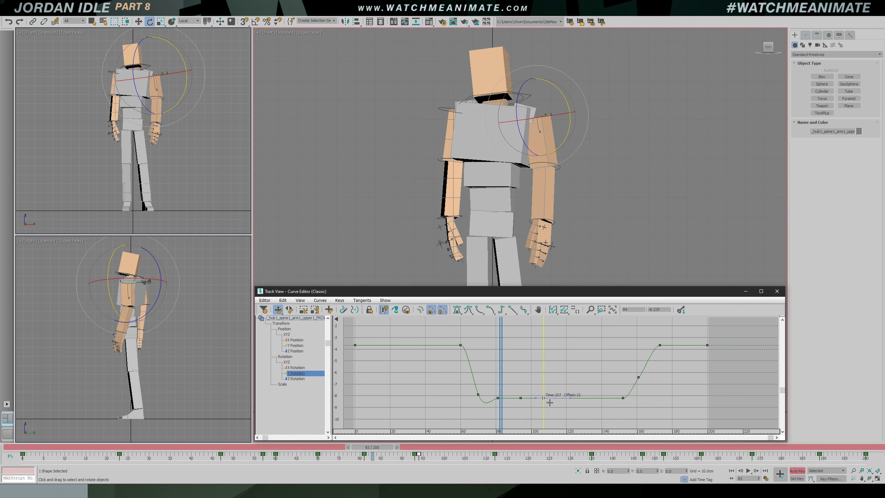
drag(551, 404, 551, 404)
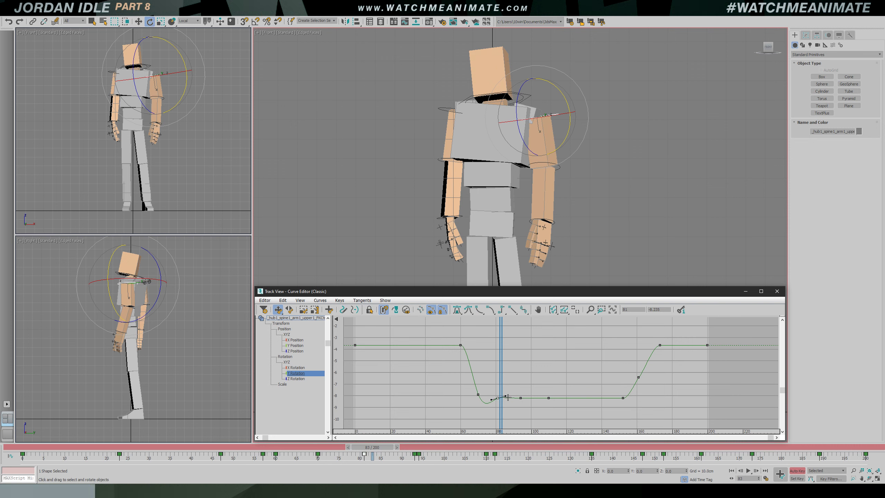
mouse_move(507, 383)
mouse_down()
mouse_move(475, 384)
mouse_move(511, 379)
mouse_up()
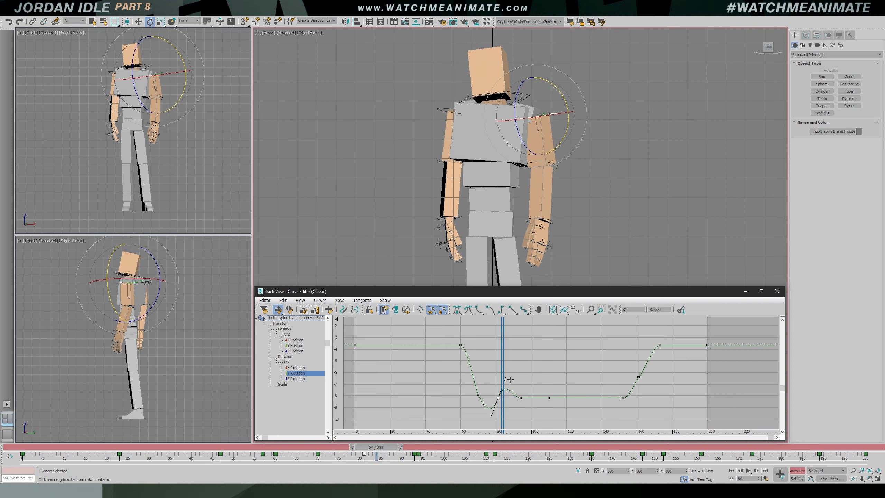
Try lowering the Y Rotation key at frame 94 while checking the arm from the Top view
click(575, 312)
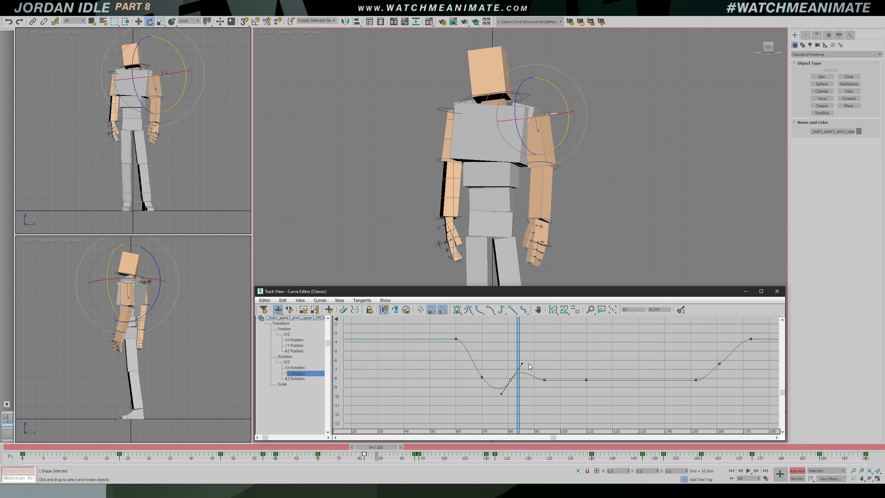
drag(521, 348, 544, 348)
drag(590, 383, 589, 391)
key(ctrl+z)
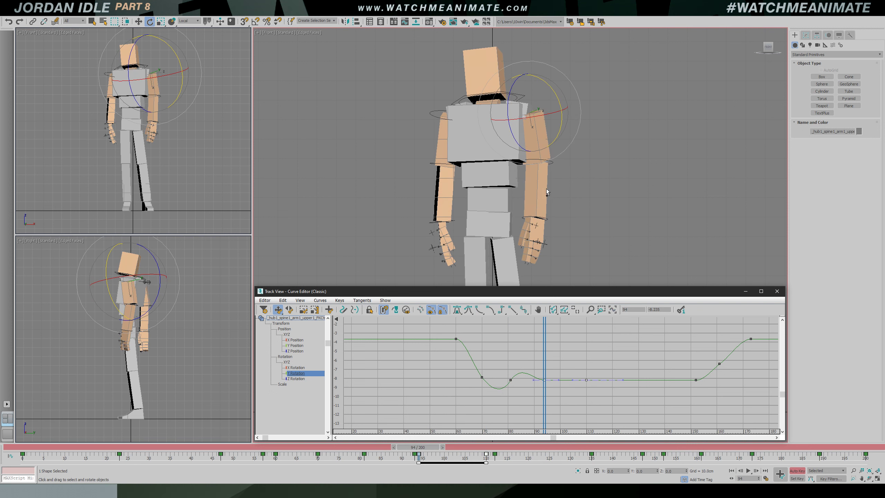
scroll(546, 189, up, 3)
key(p)
key(t)
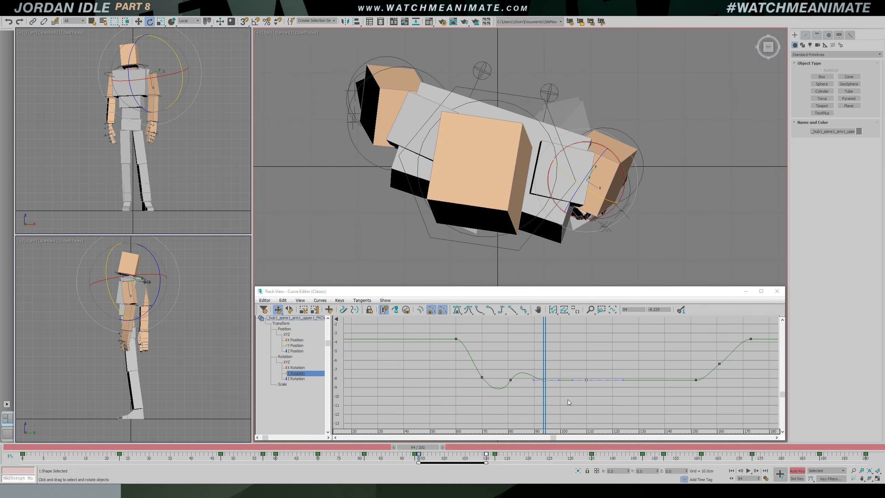
click(544, 380)
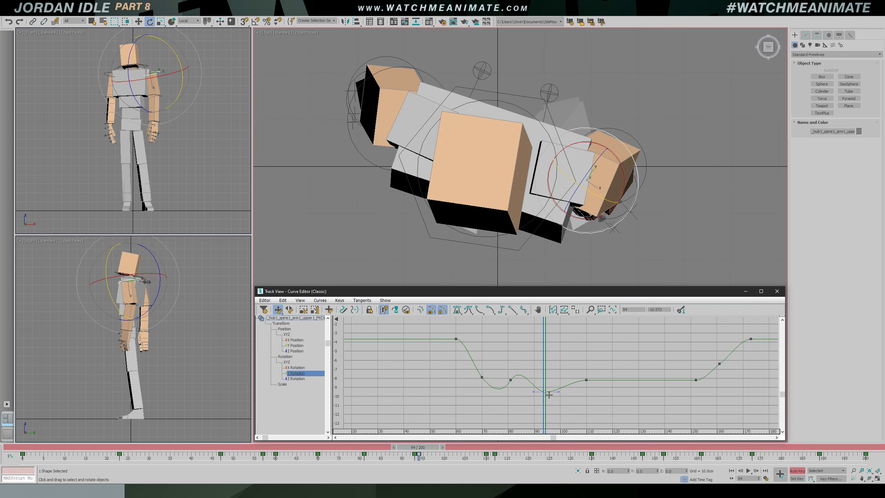
Play back the animation, raise the frame 81 Y Rotation key to about -6, and slope frame 94's tangent downward
key(slash)
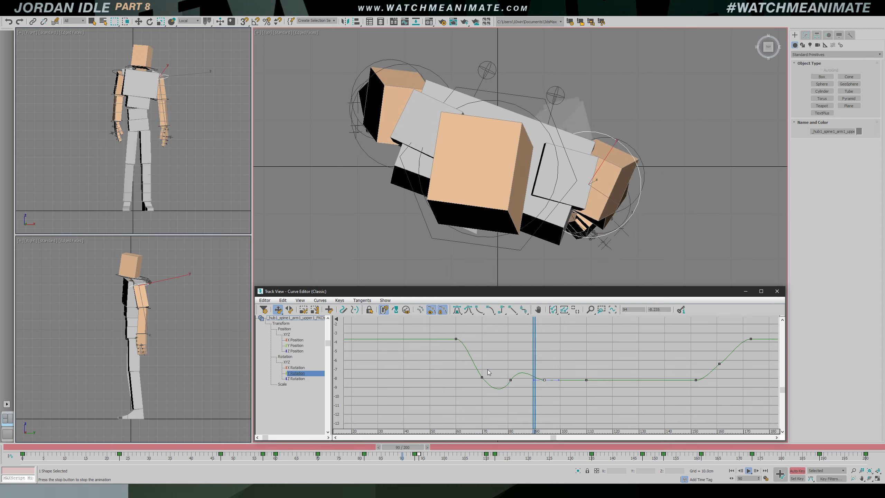
key(slash)
key(e)
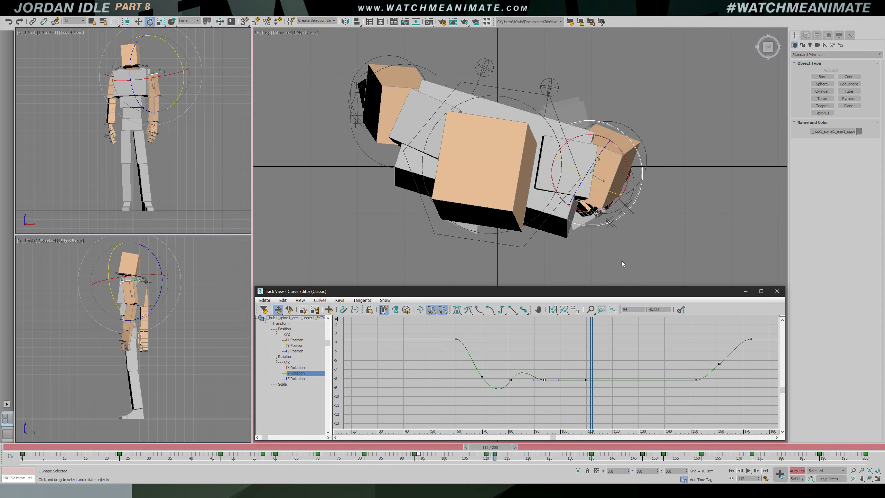
drag(583, 344, 508, 348)
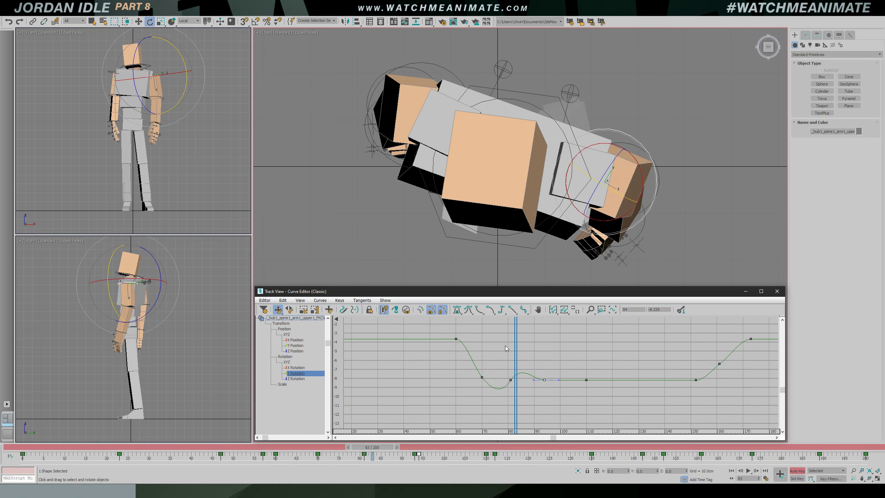
drag(511, 380, 559, 387)
Move the frame 110 key to frame 117 with an upward tangent, add a matching key at frame 136, and review in the Front view
drag(572, 370, 599, 393)
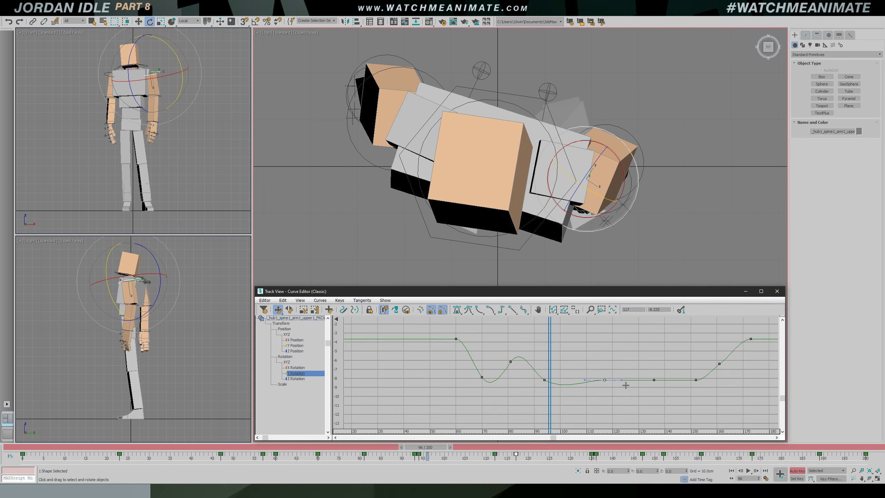
key(f)
key(/)
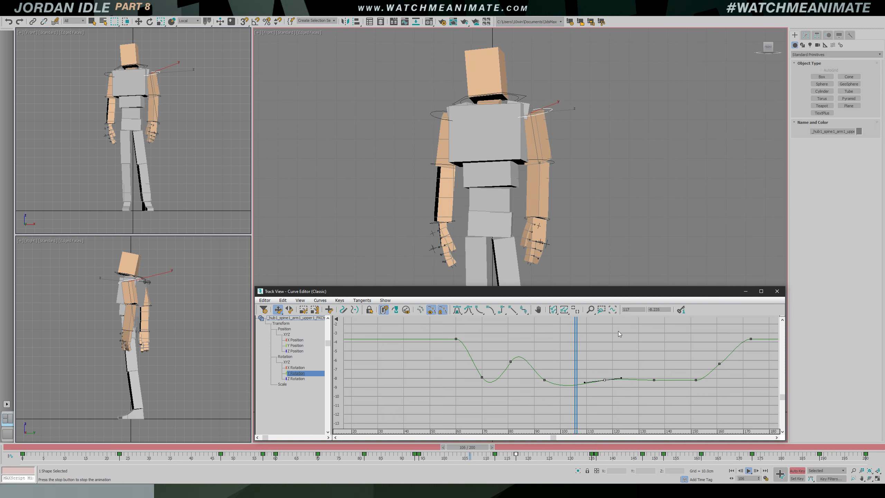
key(/)
drag(603, 357, 419, 363)
key(slash)
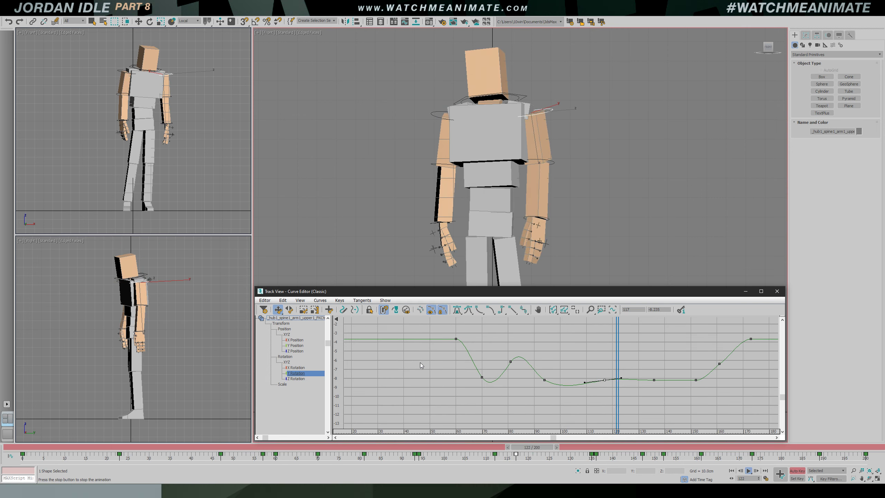
key(slash)
Lower the frame 70 Y Rotation key to about -9.9 and check the playback
key(e)
drag(644, 342, 485, 349)
mouse_move(470, 365)
mouse_down()
mouse_move(489, 390)
mouse_move(485, 399)
mouse_up()
key(slash)
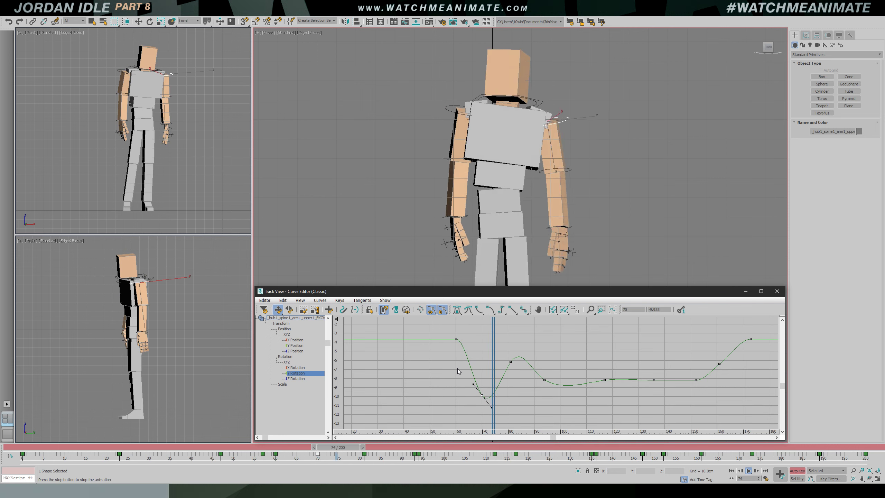
key(slash)
Steepen the Y Rotation curve's downward tangent at frame 94 and its upward tangent at frame 117, checking the playback
drag(598, 343, 566, 412)
key(slash)
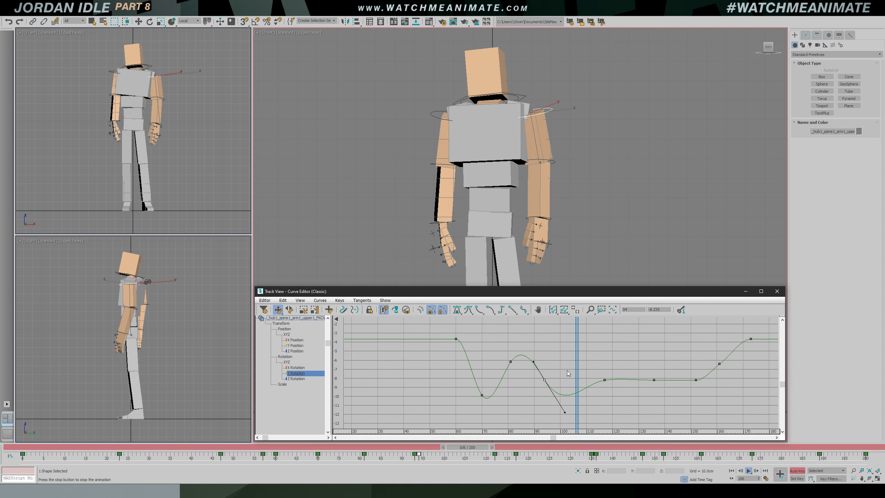
key(slash)
click(605, 379)
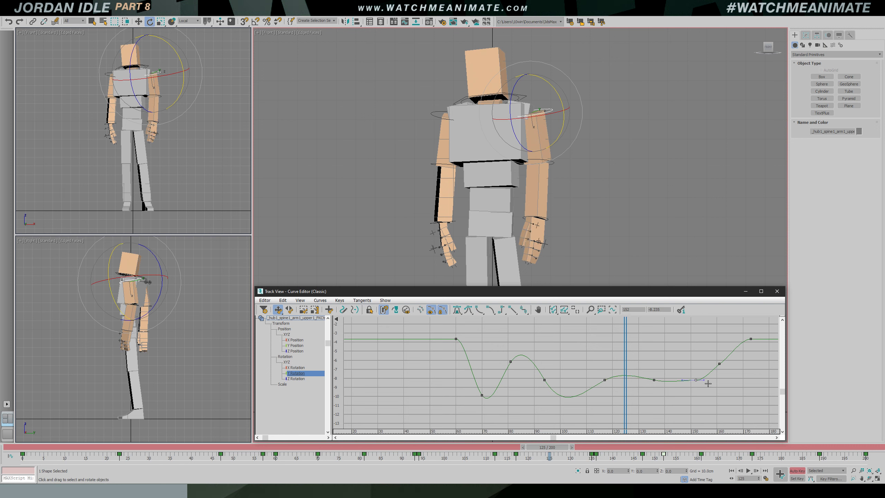
Raise the frame 161 Y Rotation key to about -4 with a steep upward tangent, and add a frame 189 key matching frame 173
middle_drag(705, 375, 616, 384)
drag(539, 342, 630, 343)
drag(616, 354, 658, 346)
click(661, 349)
drag(720, 335, 748, 362)
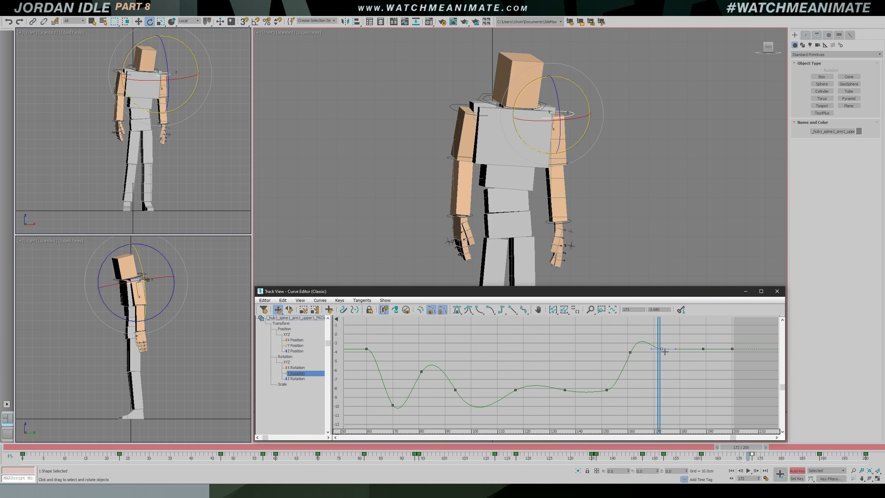
Slope the Y Rotation tangents downward at frame 173 and upward at frame 189
drag(680, 352, 679, 387)
drag(658, 359, 714, 340)
drag(721, 340, 749, 358)
Slope the loop's frame 0 and frame 200 tangents downward together, and copy the frame 60 key to frame 26
ctrl+alt+middle_drag(480, 361, 443, 366)
ctrl+drag(350, 343, 385, 356)
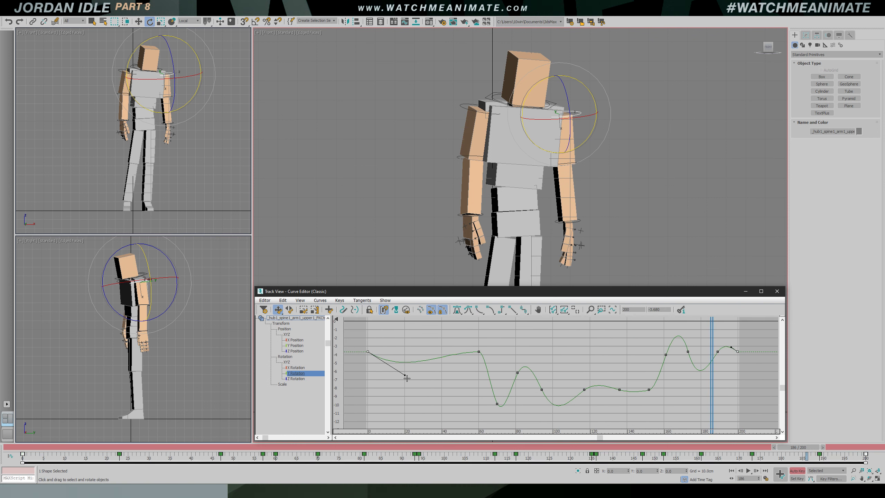
click(479, 352)
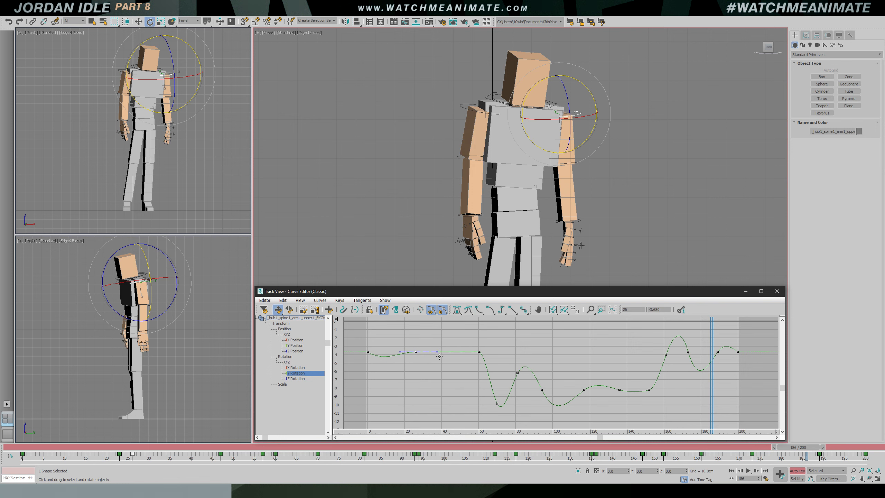
Slope the frame 26 Y Rotation key's tangent upward, and move that key to frame 14
key(/)
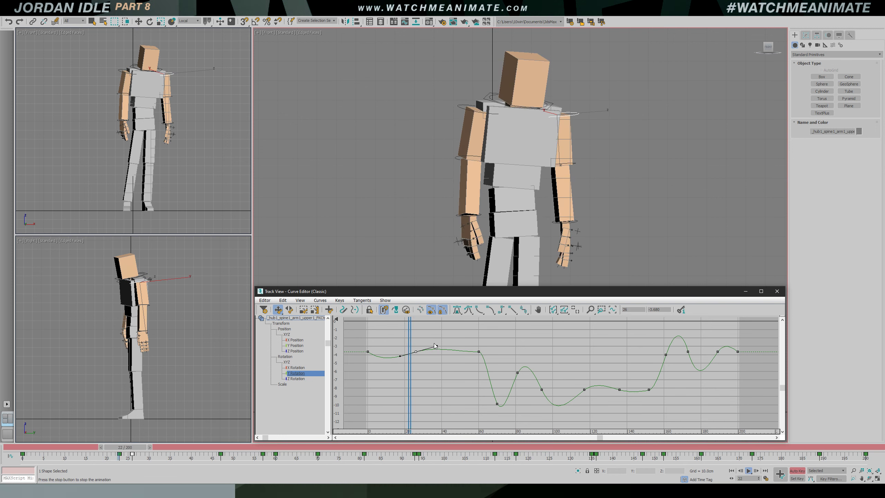
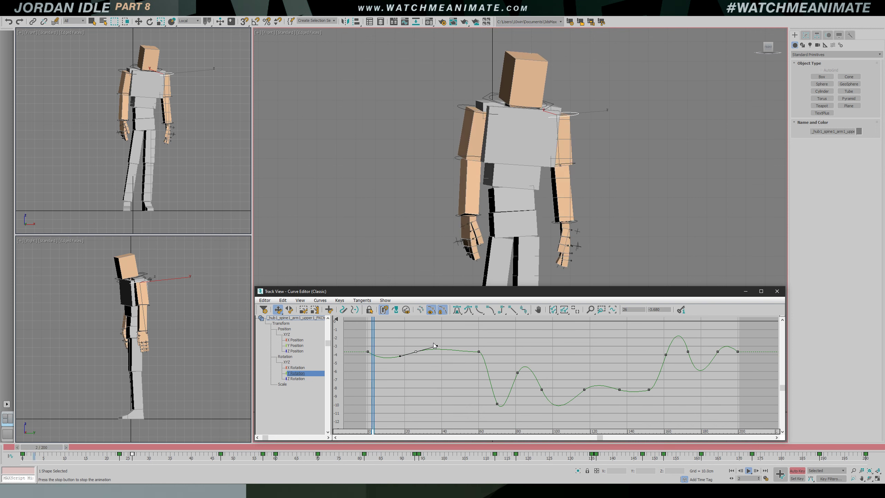
key(/)
key(e)
drag(419, 355, 405, 352)
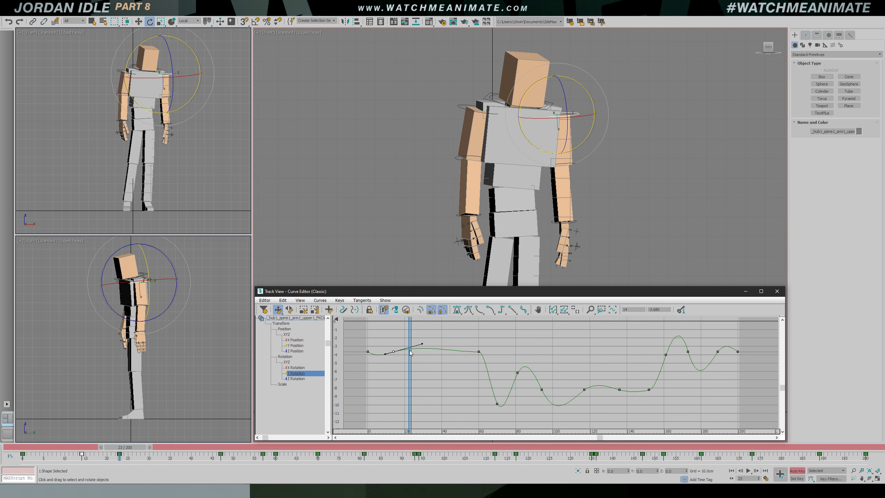
Steepen the loop's frame 0 and 200 tangents and the frame 14 tangent, and add a matching key at frame 35
ctrl+click(737, 351)
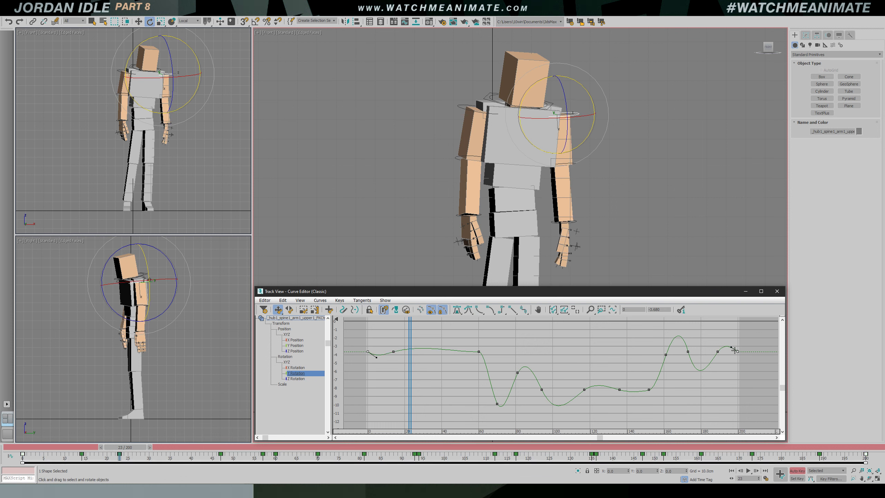
click(394, 351)
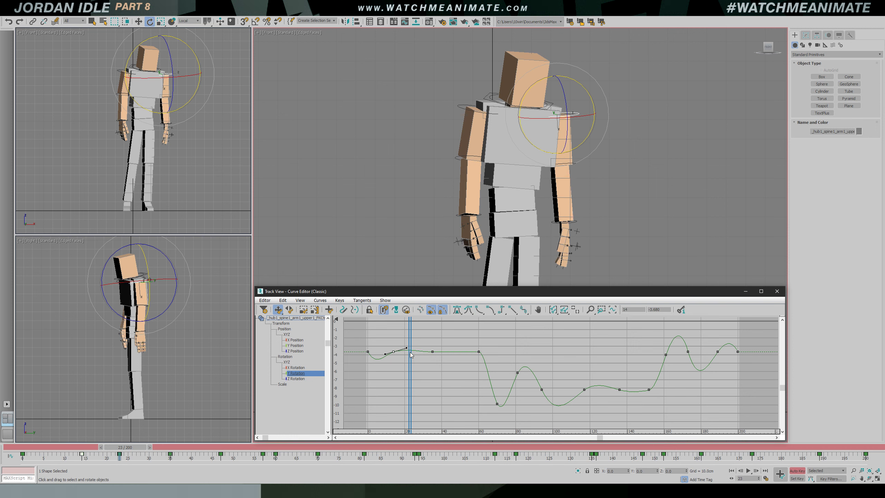
key(/)
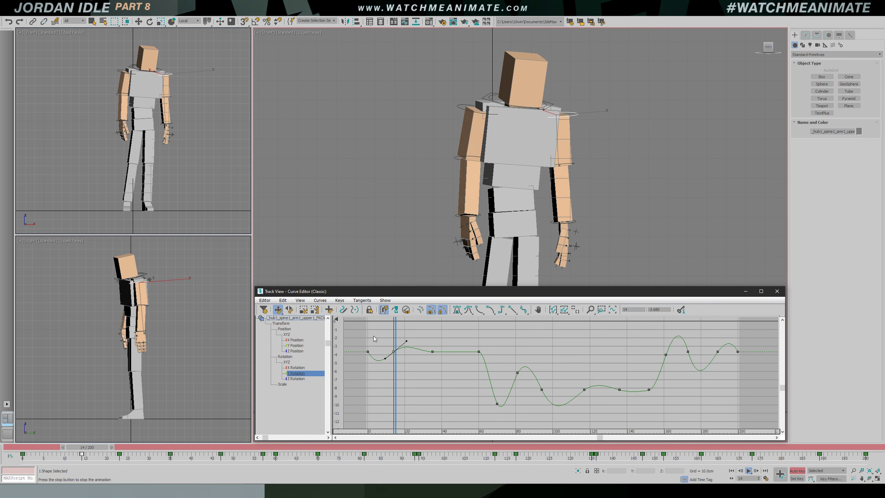
Slope the frame 35 and frame 60 Y Rotation tangents downward, checking the playback from the front and top views
drag(420, 347, 452, 362)
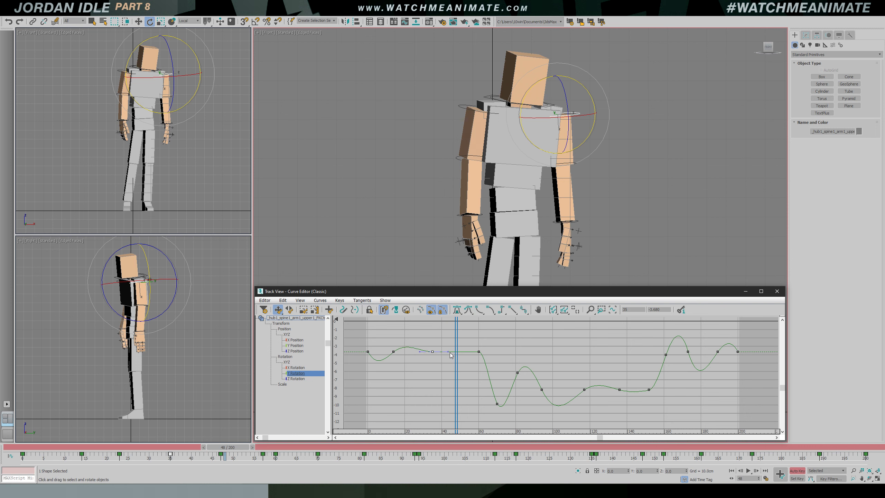
drag(488, 353, 486, 355)
key(/)
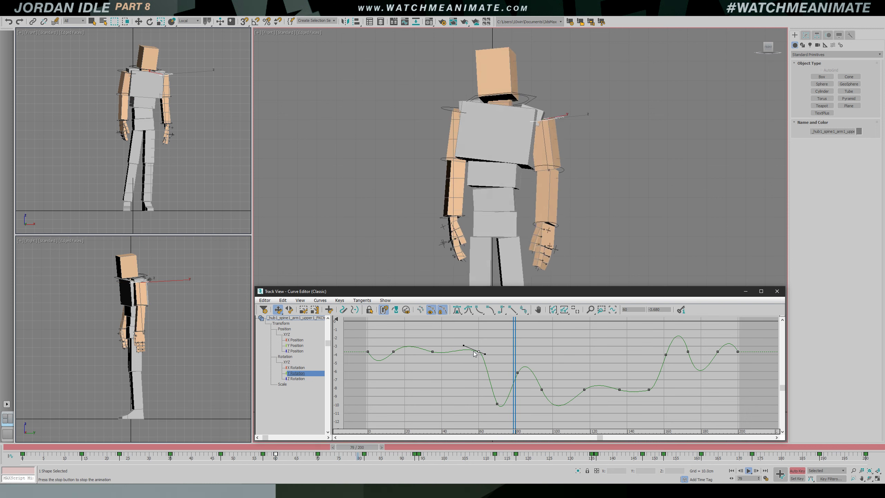
key(t)
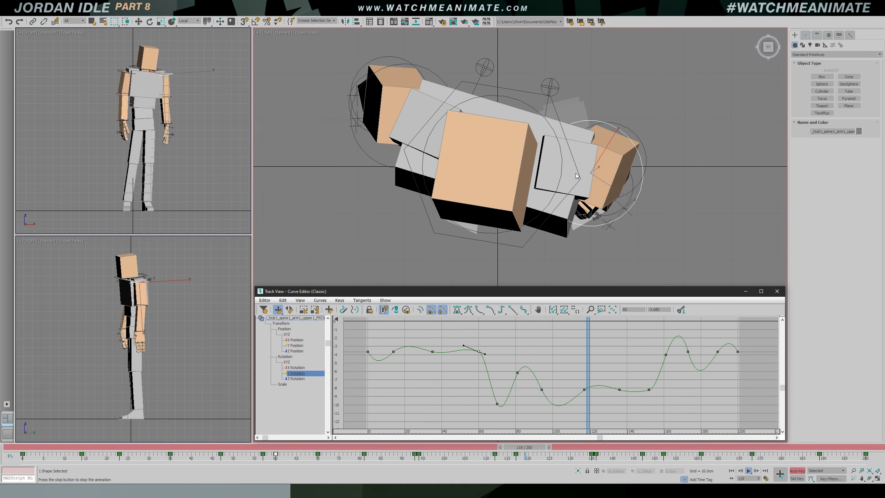
key(f)
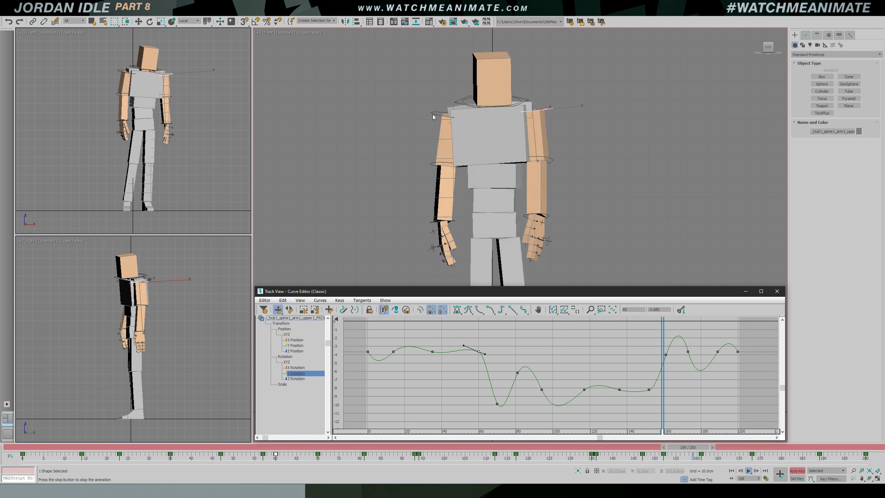
key(slash)
key(e)
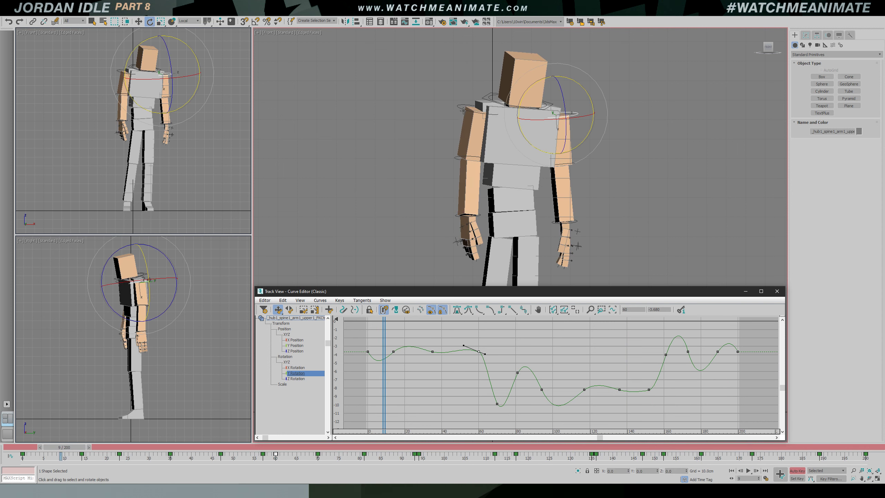
Select the other upper arm's control (arm2), show its Y Rotation curve and select the key at frame 70
click(463, 110)
click(301, 373)
ctrl+alt+middle_drag(590, 336, 543, 354)
drag(543, 355, 477, 346)
click(469, 398)
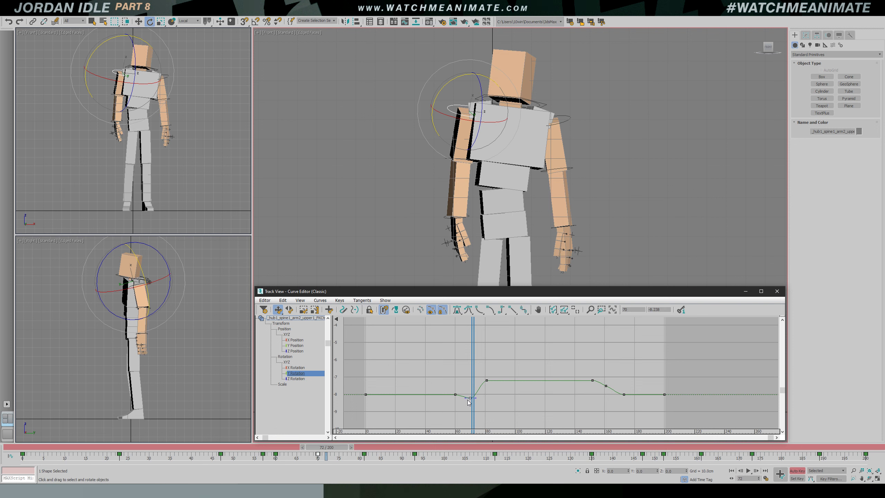
drag(473, 410, 471, 441)
key(ctrl+z)
drag(473, 402, 472, 336)
key(ctrl+z)
Lower arm2's frame 70 Y Rotation key to about -10.6, and add keys matching frame 81 at frames 94 and 110
scroll(490, 368, up, 4)
middle_drag(504, 381, 487, 358)
ctrl+alt+middle_drag(487, 358, 499, 351)
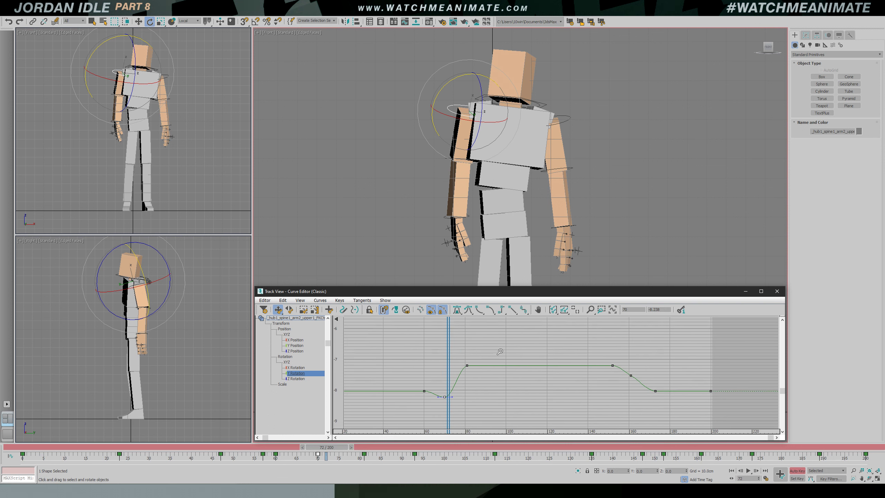
drag(448, 401, 447, 436)
middle_drag(495, 375, 505, 350)
ctrl+alt+middle_drag(504, 351, 522, 372)
drag(435, 393, 435, 415)
ctrl+alt+middle_drag(482, 365, 472, 346)
drag(472, 346, 496, 373)
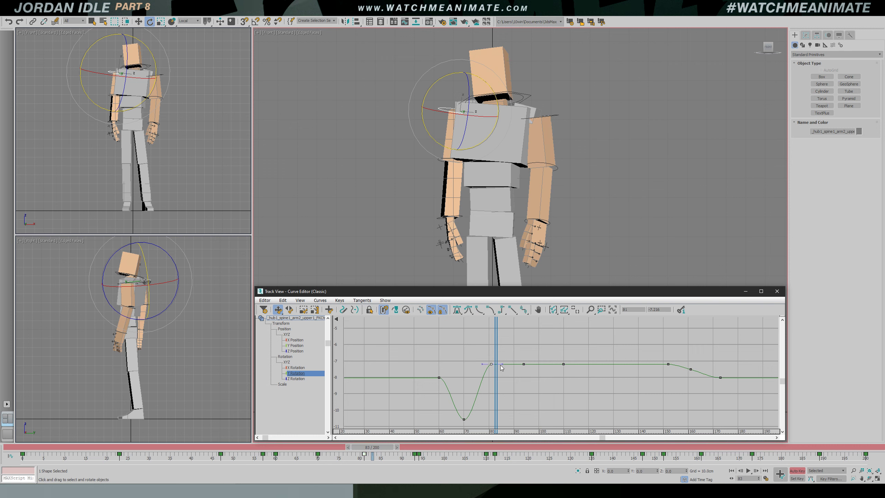
Raise the frame 81 key to about -5.6 with an upward tangent, and slope the frame 94 tangent downward
mouse_move(502, 365)
mouse_down()
mouse_move(491, 338)
mouse_move(477, 355)
mouse_move(514, 356)
mouse_up()
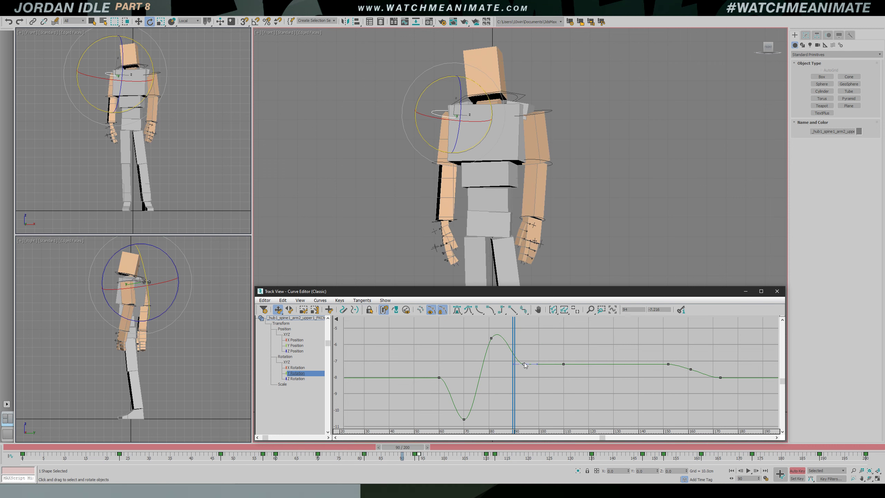
drag(526, 369, 519, 369)
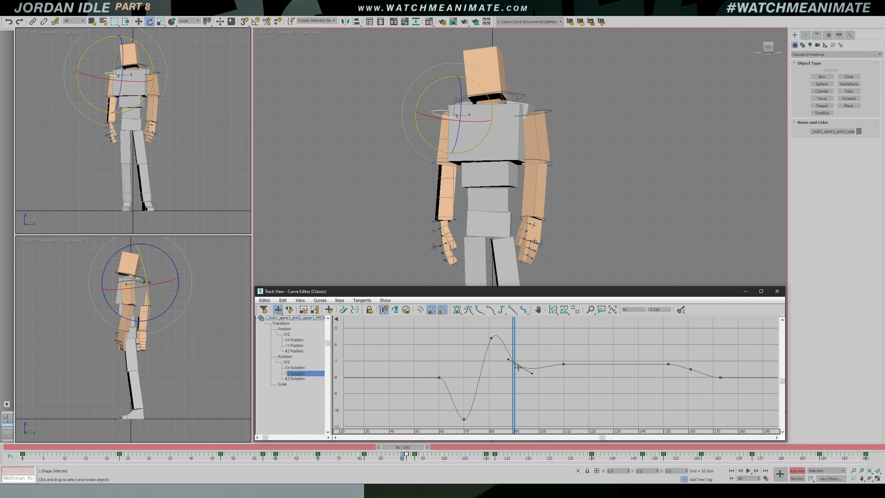
key(/)
key(e)
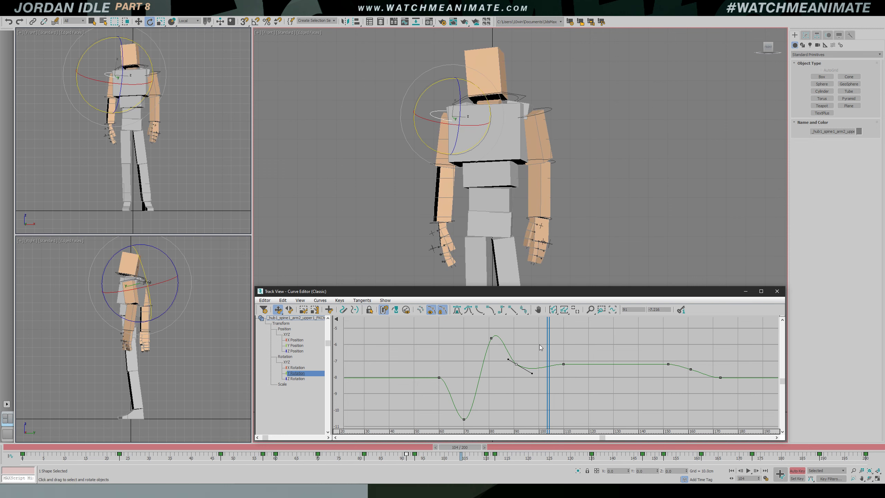
drag(550, 342, 461, 342)
key(/)
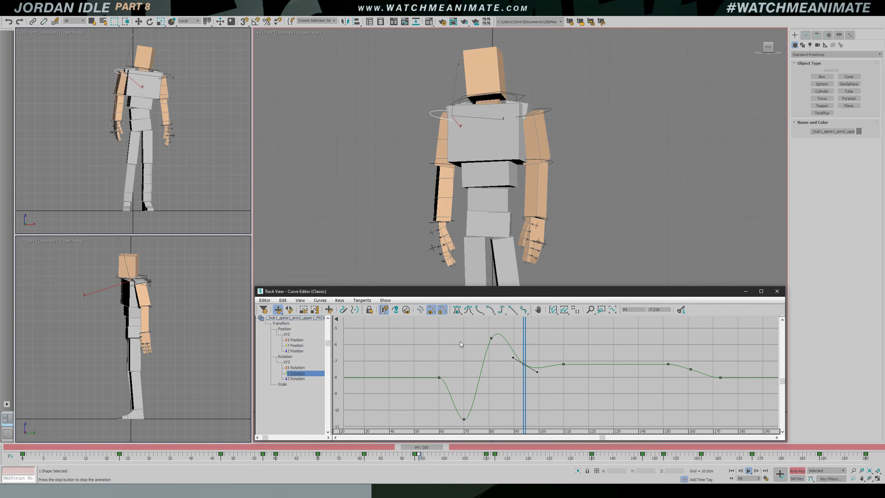
key(/)
Steepen the frame 94 key's downward tangent, checking the arm's motion from the top view
drag(577, 339, 438, 340)
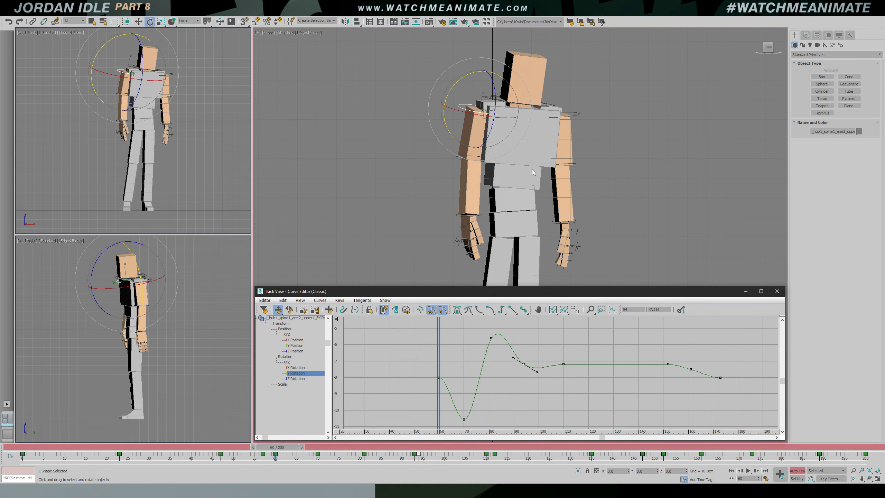
key(t)
key(/)
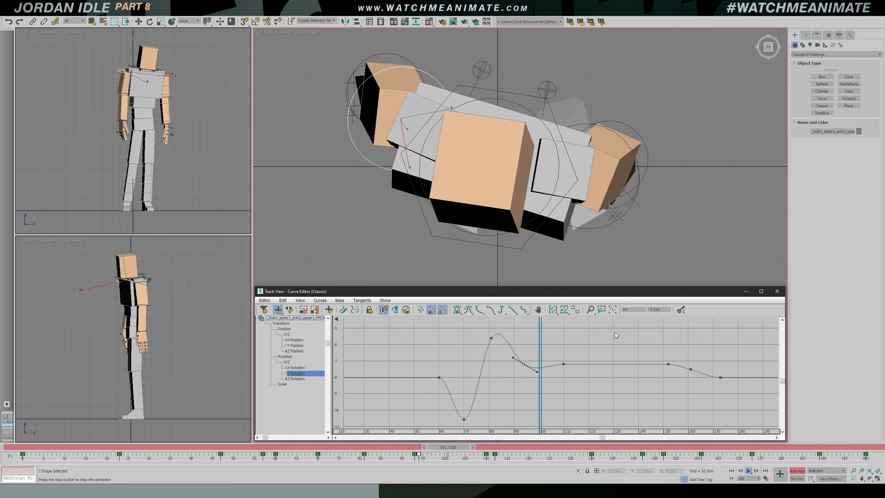
key(/)
drag(548, 340, 528, 361)
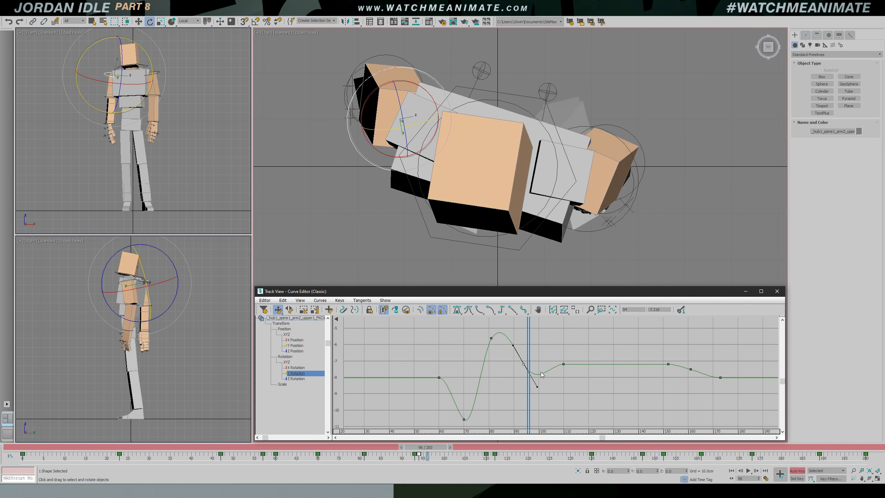
Copy the frame 110 key to frame 131 and slope the frame 110 tangent upward, checking the playback from the front
shift+drag(563, 364, 620, 365)
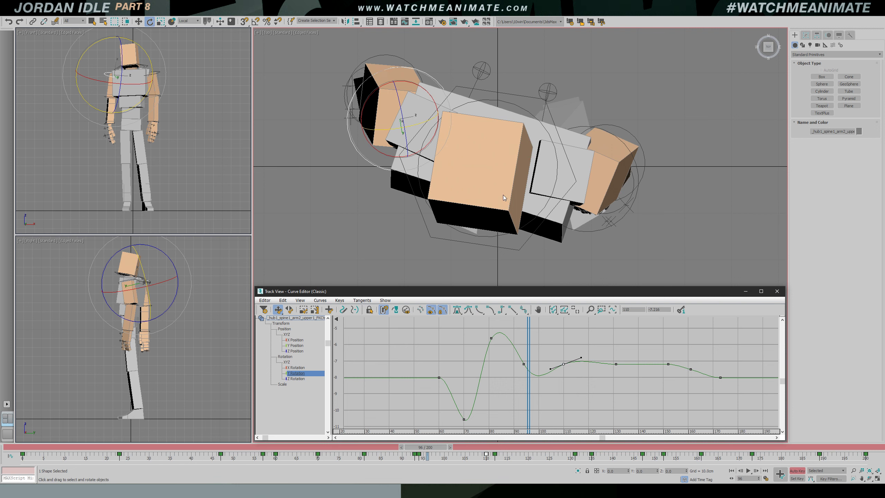
key(f)
key(slash)
key(slash)
key(e)
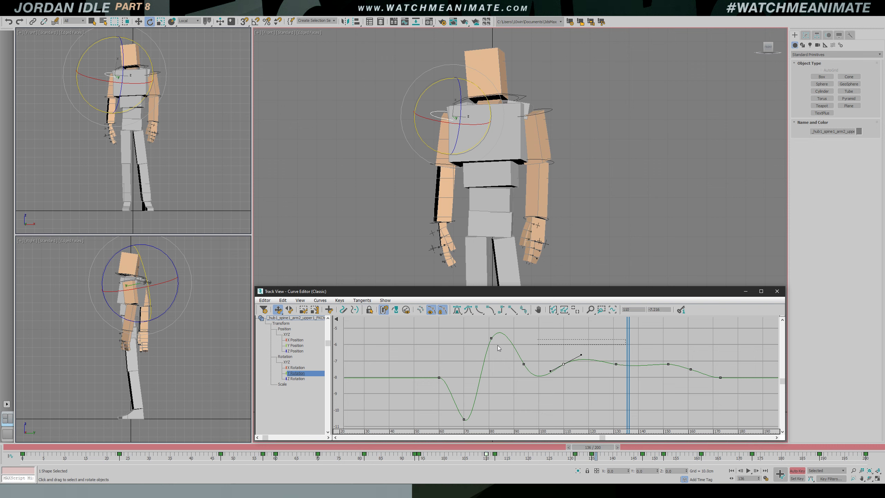
Raise the frame 81 Y Rotation key to about -4.6, checking the playback from the top and front views
key(slash)
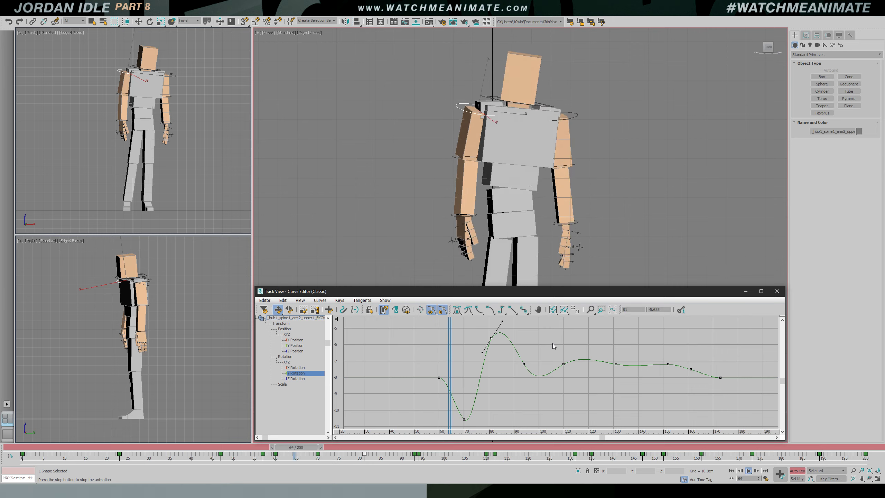
key(/)
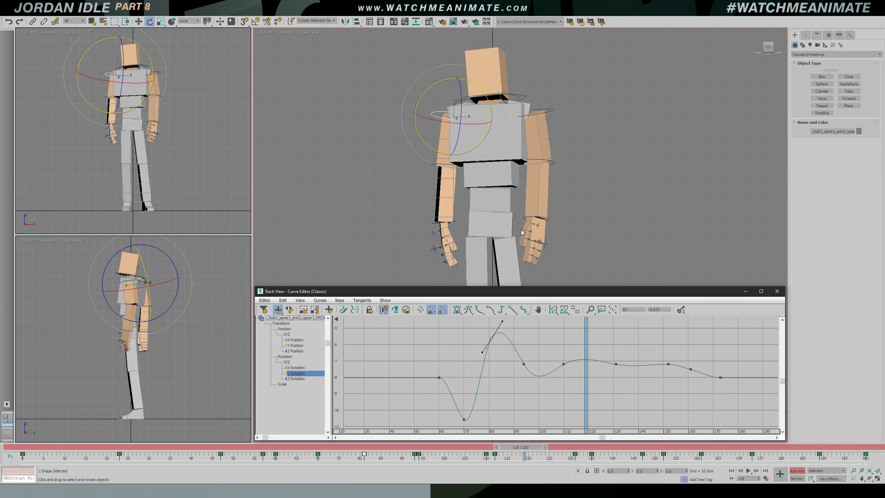
key(t)
key(/)
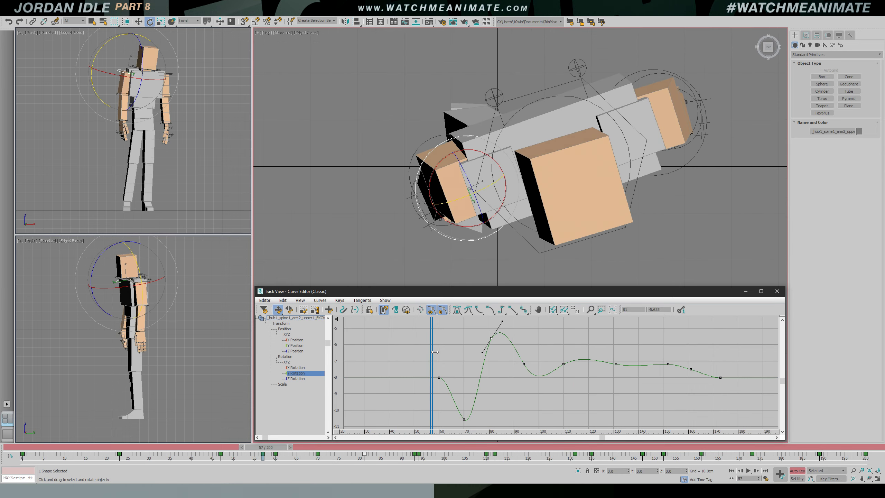
drag(545, 338, 490, 346)
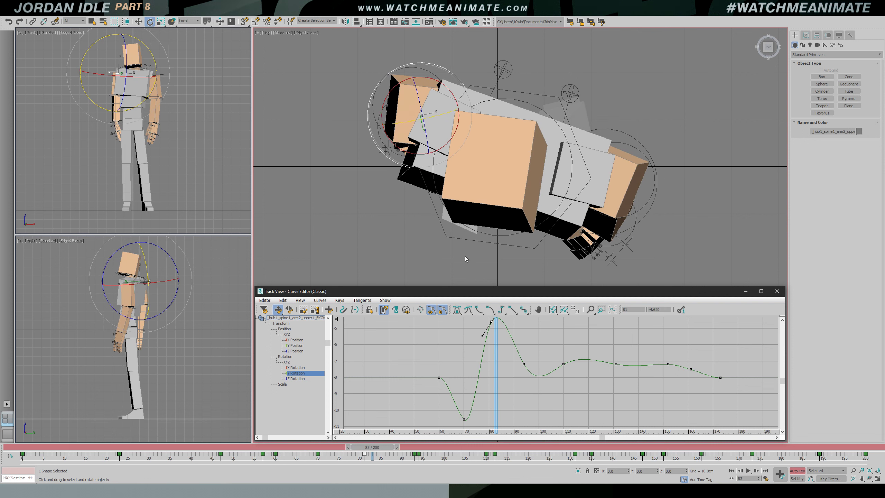
key(f)
middle_drag(508, 277, 503, 243)
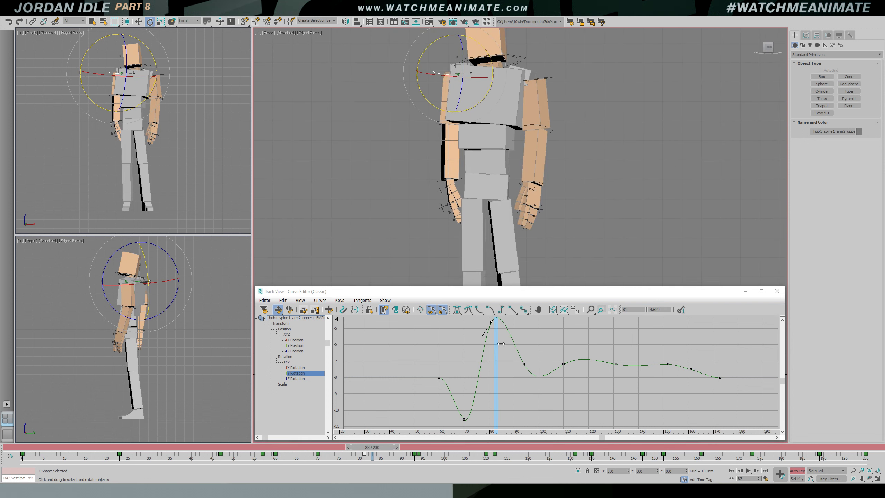
drag(501, 344, 452, 348)
key(/)
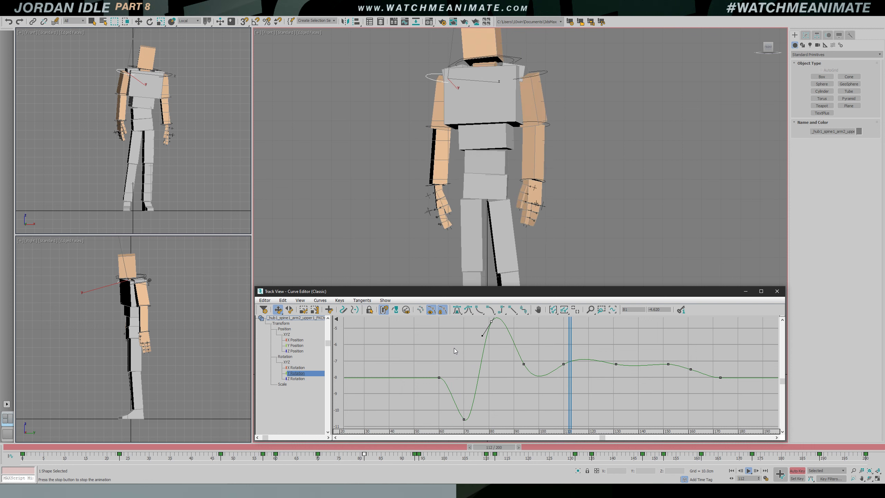
scroll(485, 191, down, 2)
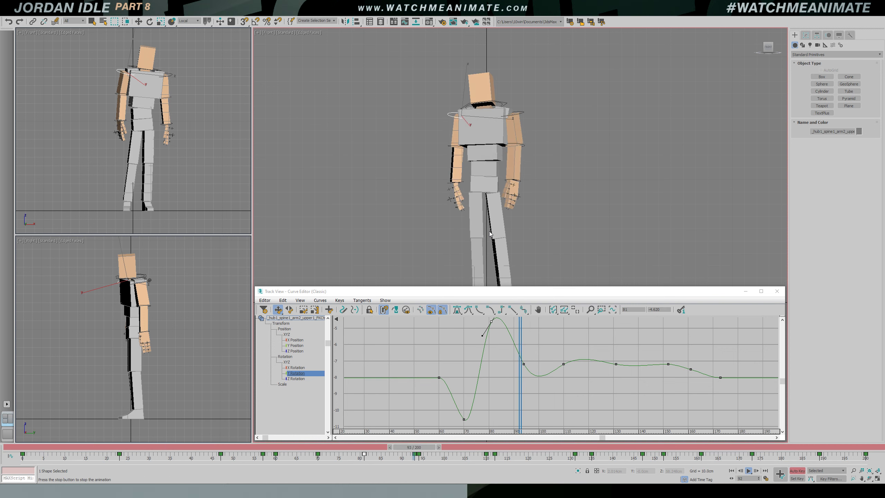
key(slash)
Lower the frame 70 Y Rotation key to about -12.6 and check the playback
drag(570, 329, 449, 414)
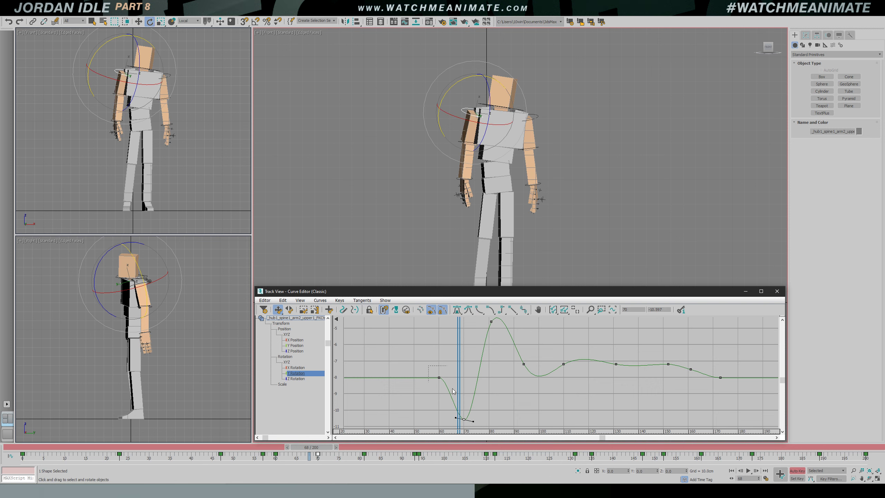
drag(462, 366, 451, 410)
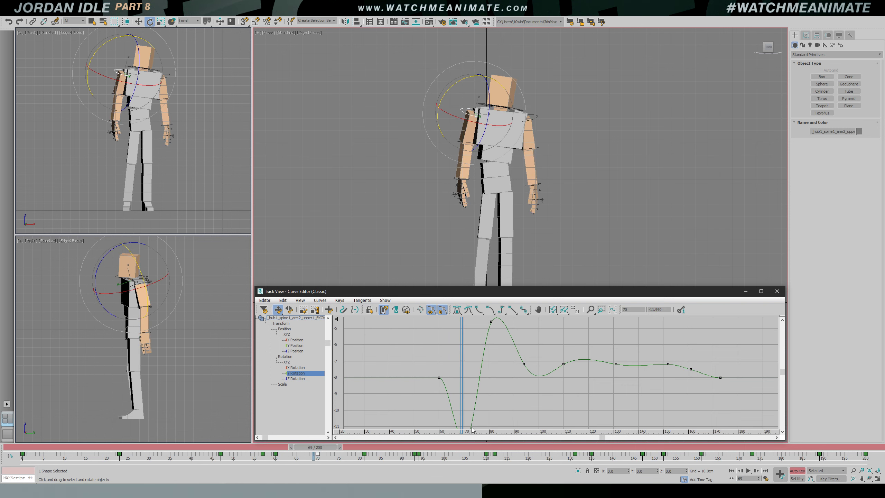
ctrl+alt+middle_drag(472, 429, 516, 395)
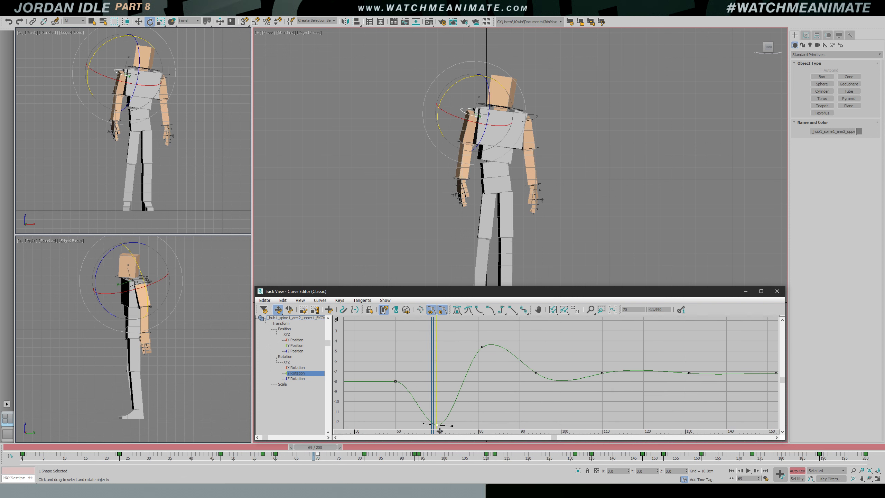
click(574, 317)
ctrl+alt+middle_drag(590, 346, 574, 358)
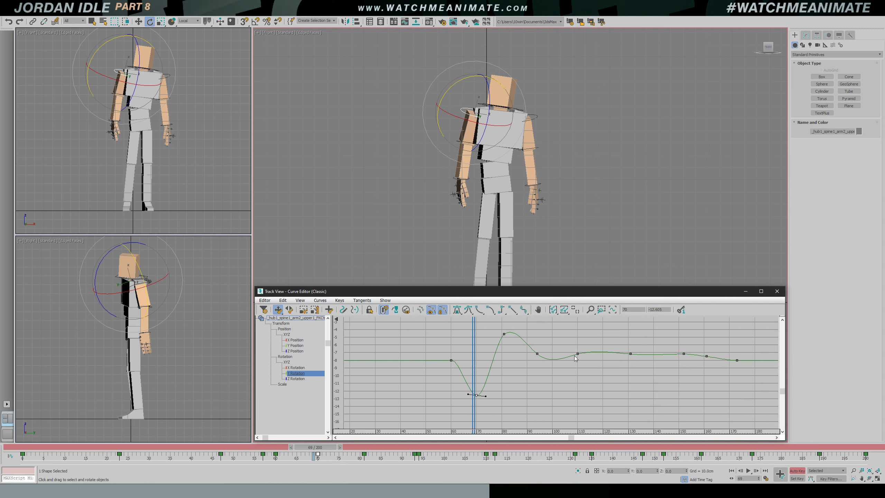
drag(477, 342, 426, 347)
key(/)
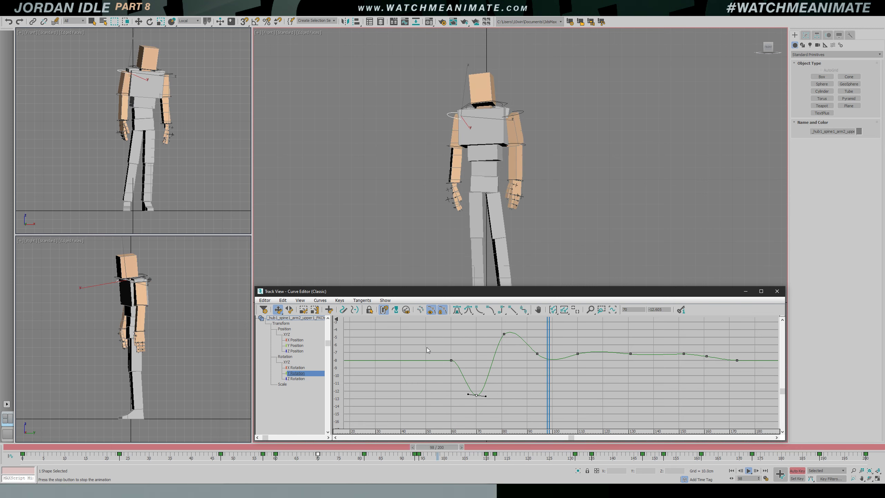
Lower the frame 81 Y Rotation key to about -5.5 and shift the frame 94 key to about frame 89
key(/)
key(e)
drag(588, 334, 522, 336)
click(504, 334)
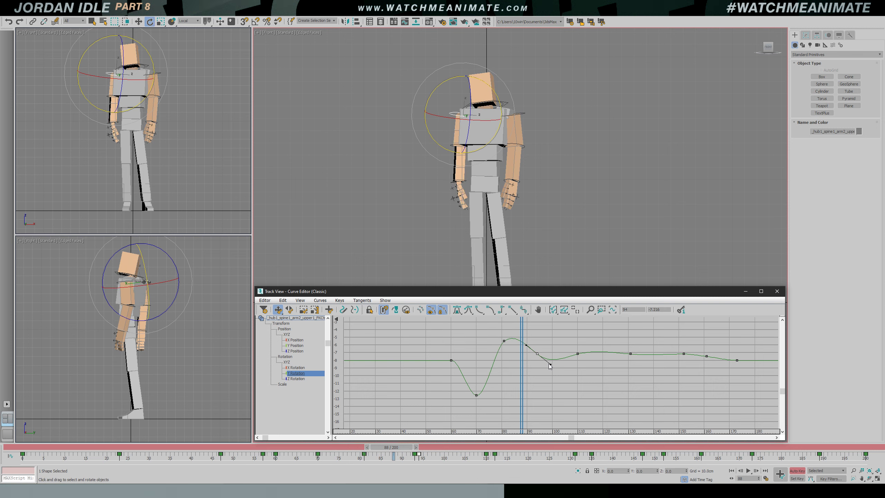
key(/)
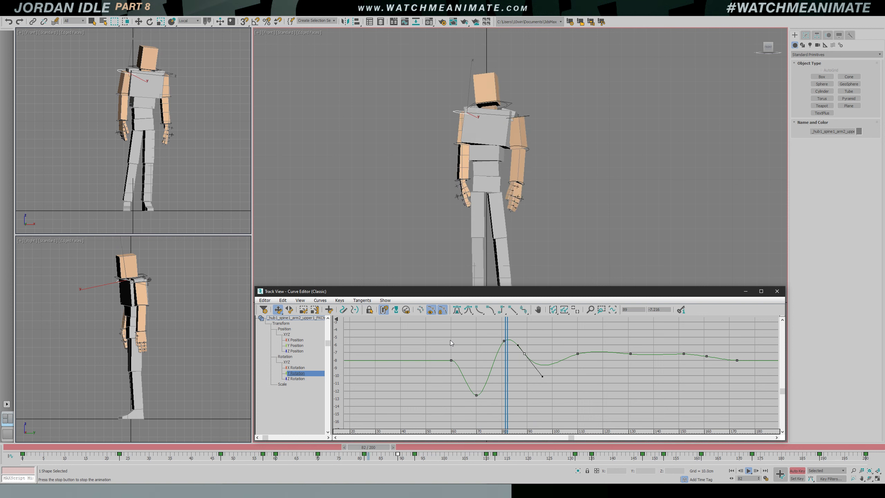
Shift the frame 110 key to frame 104 and the preceding key to frame 90, checking the playback
key(/)
drag(618, 344, 536, 350)
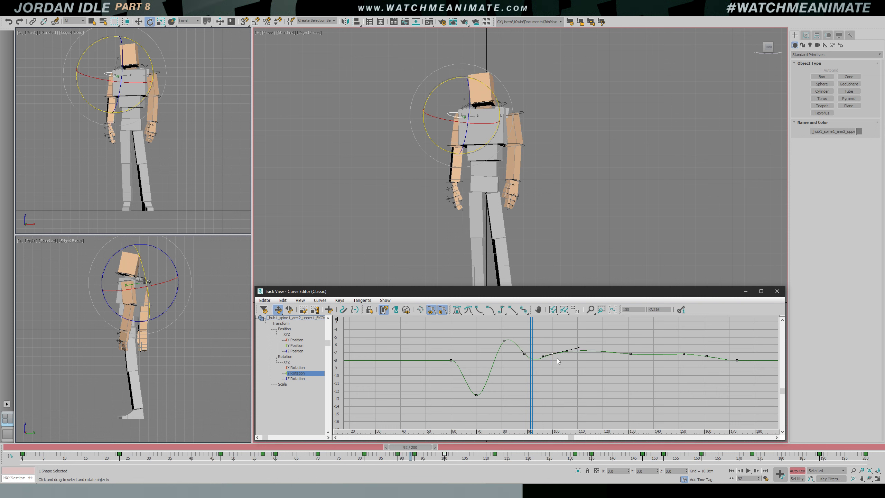
drag(580, 350, 582, 344)
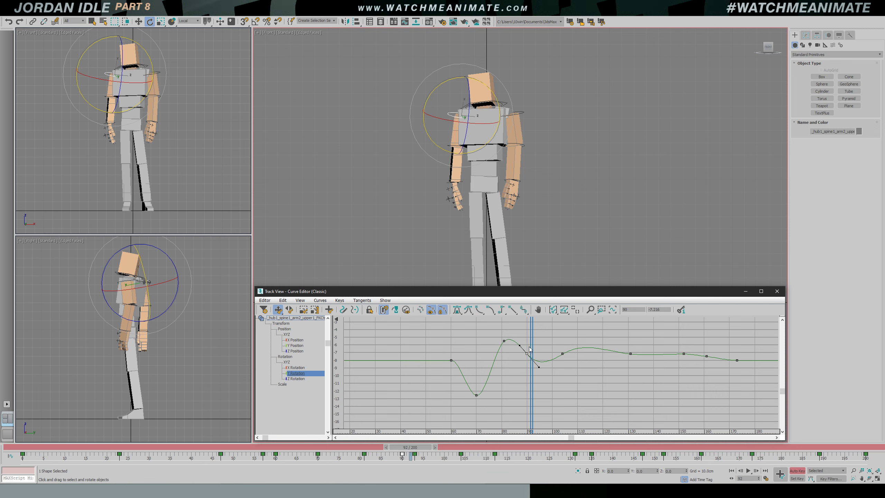
key(slash)
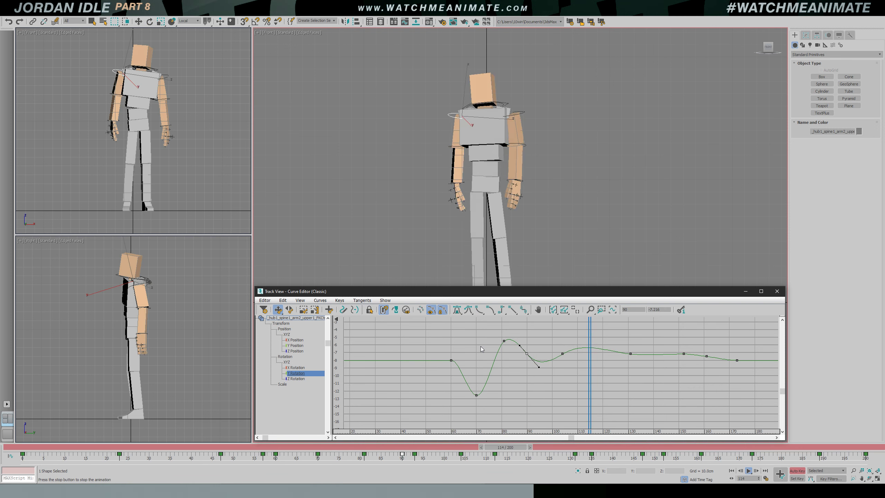
key(slash)
Slope the frame 131 tangent slightly downward and raise the frame 161 Y Rotation key to about -4.9
click(630, 353)
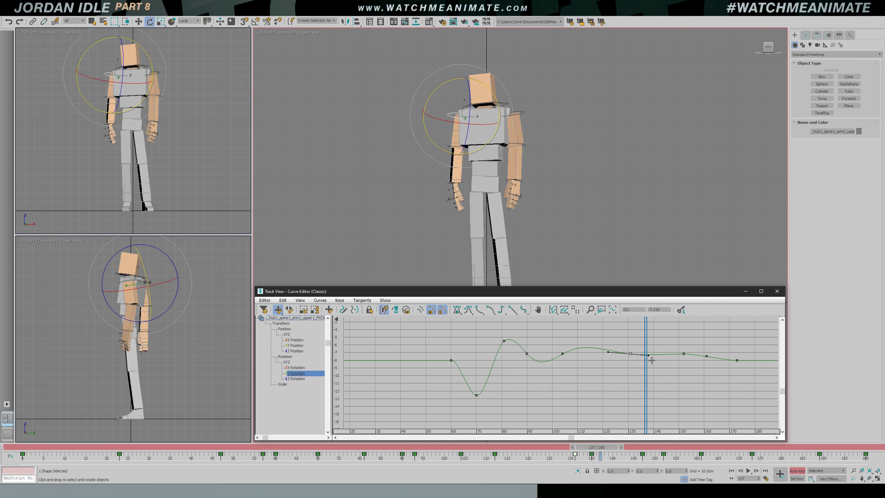
ctrl+alt+middle_drag(672, 358, 758, 331)
middle_drag(758, 331, 638, 349)
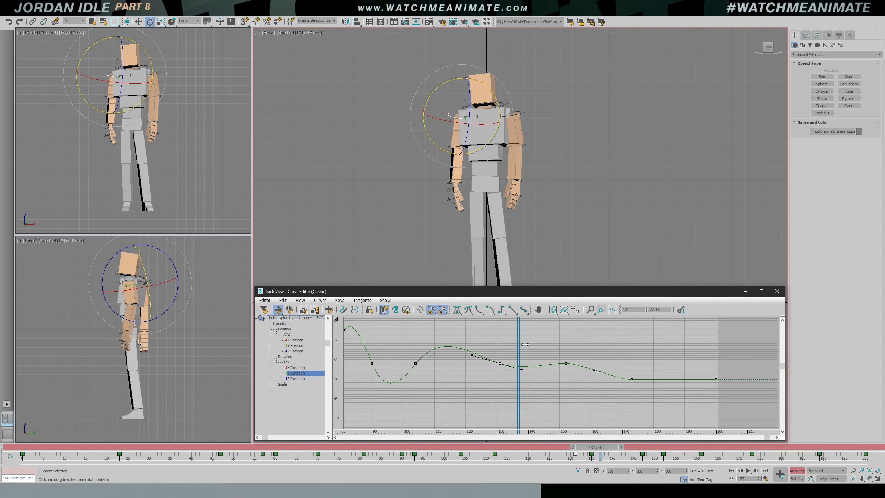
drag(551, 347, 591, 362)
drag(596, 407, 596, 343)
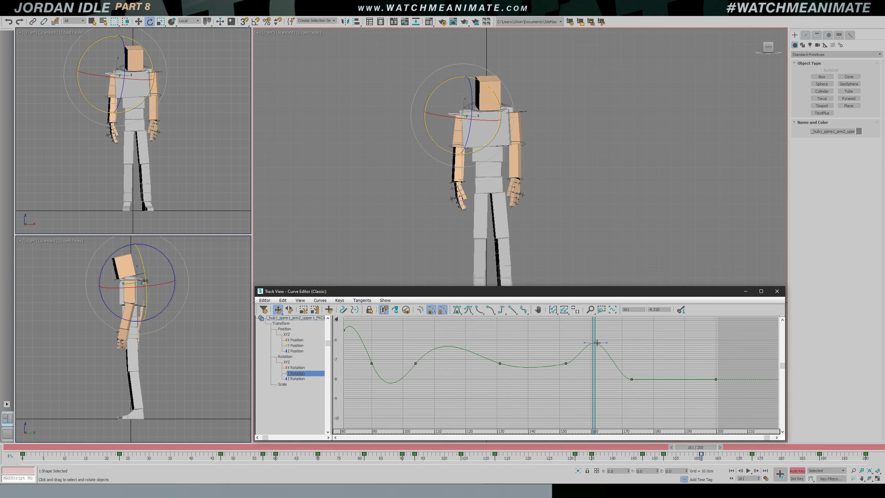
ctrl+alt+middle_drag(628, 359, 598, 427)
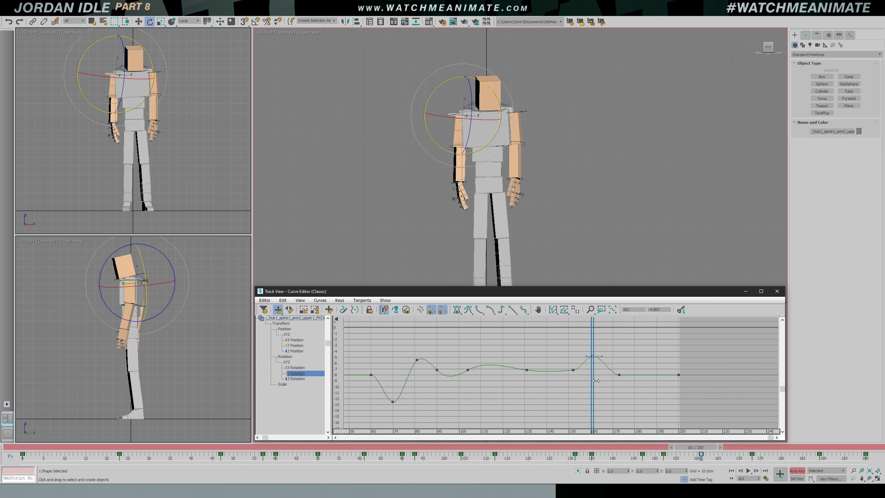
mouse_move(595, 381)
mouse_down()
mouse_move(557, 382)
mouse_move(637, 382)
mouse_move(608, 377)
mouse_up()
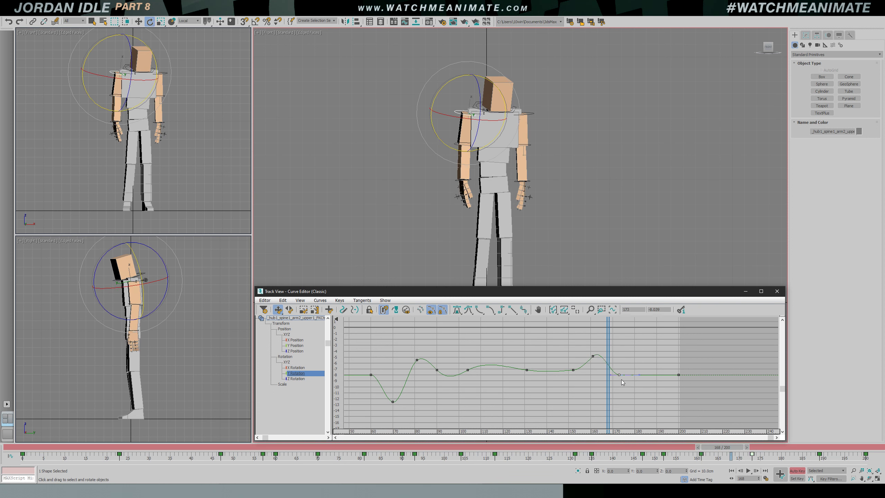
Lower the frame 173 key to about -13.3 with a resting key near frame 188, and slope the frame 152 tangent upward
drag(623, 391, 623, 415)
mouse_move(609, 363)
mouse_down()
mouse_move(589, 364)
mouse_move(658, 363)
mouse_move(605, 363)
mouse_up()
click(592, 356)
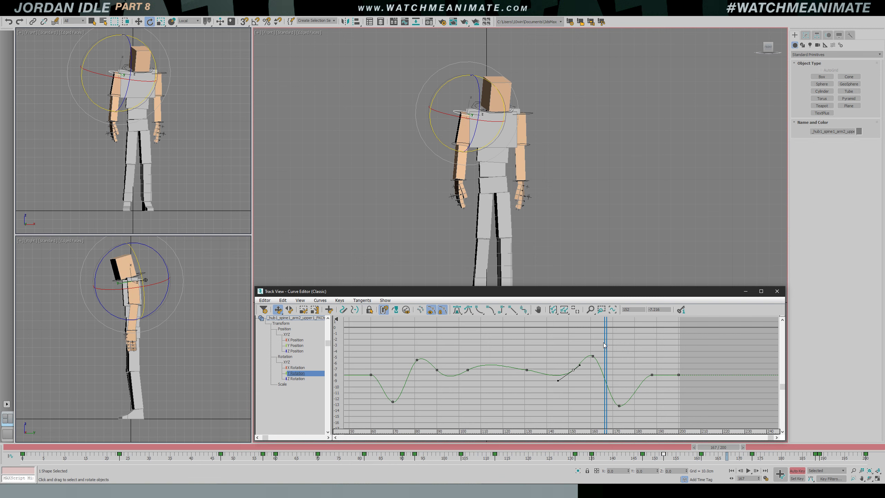
drag(607, 334, 508, 336)
key(slash)
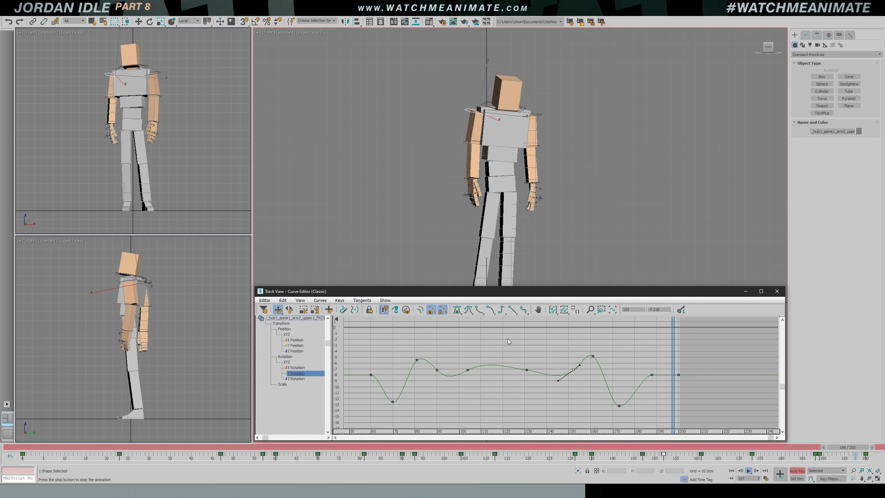
key(slash)
Slope the frame 188 tangent upward and copy the resting key to frames 18 and 41 with gently waving tangents
key(e)
click(652, 374)
middle_drag(509, 373, 627, 360)
ctrl+alt+middle_drag(627, 360, 486, 355)
ctrl+drag(412, 355, 450, 392)
shift+drag(512, 366, 472, 353)
click(511, 362)
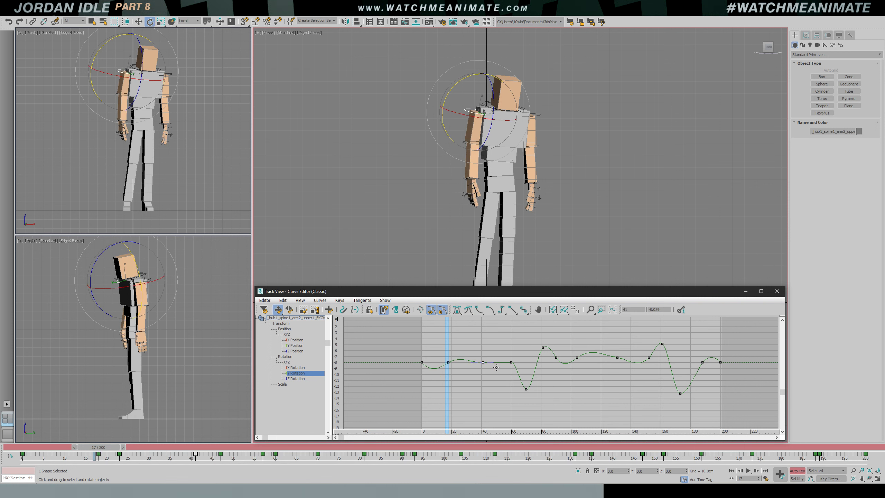
key(slash)
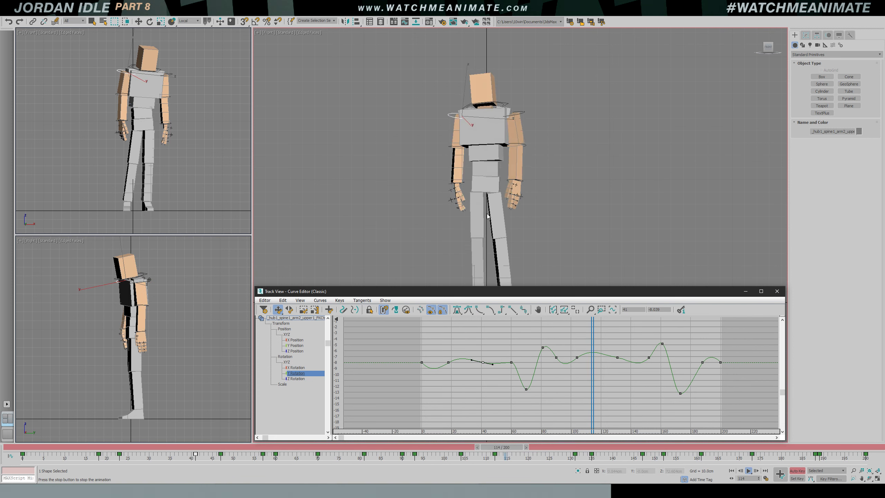
Slope the frame 60 key's tangent downward, checking the playback from the top and front views
key(t)
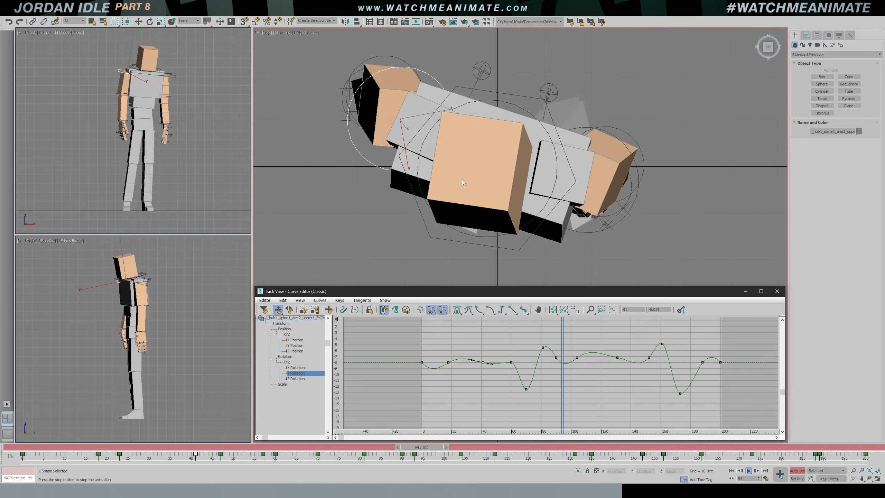
click(511, 362)
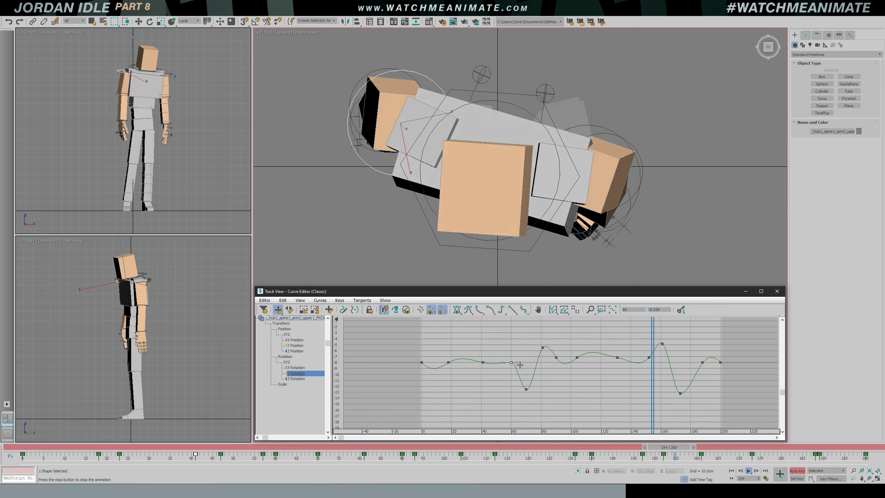
drag(520, 365, 519, 367)
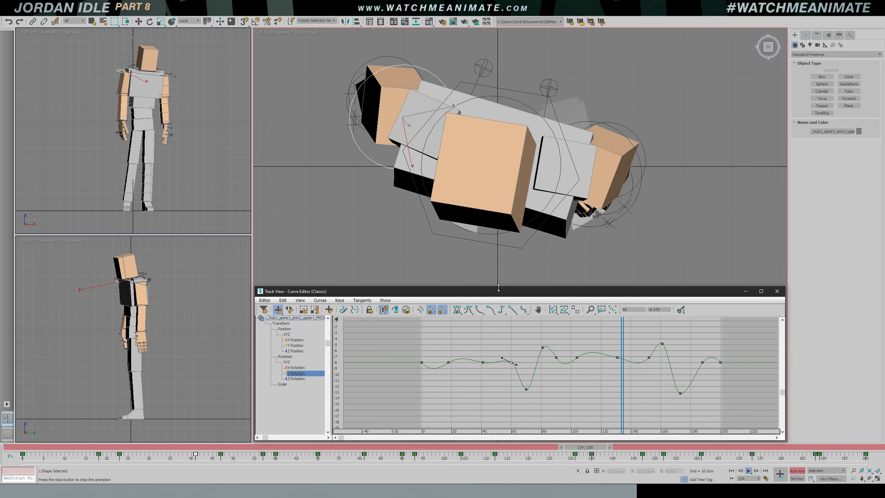
key(f)
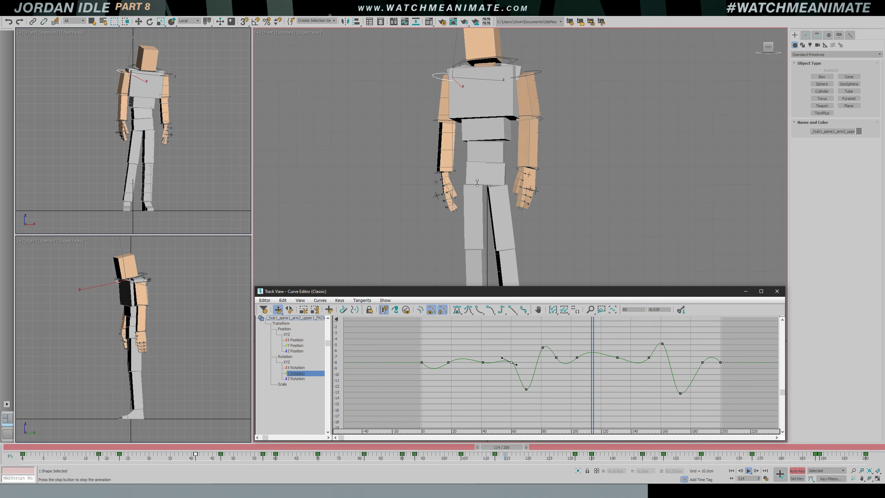
key(slash)
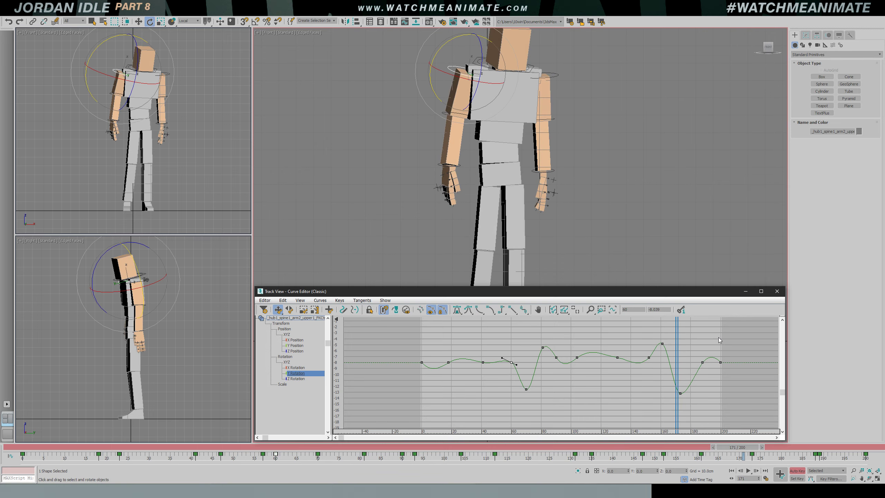
Set the frame 152 key's tangents to Auto and give the frame 131 key a gentle downward slope
drag(681, 329, 571, 346)
key(/)
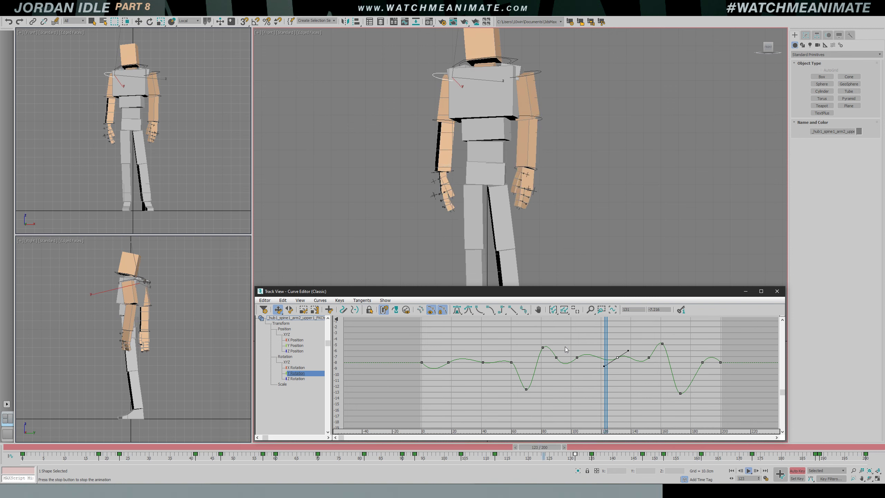
key(/)
click(649, 357)
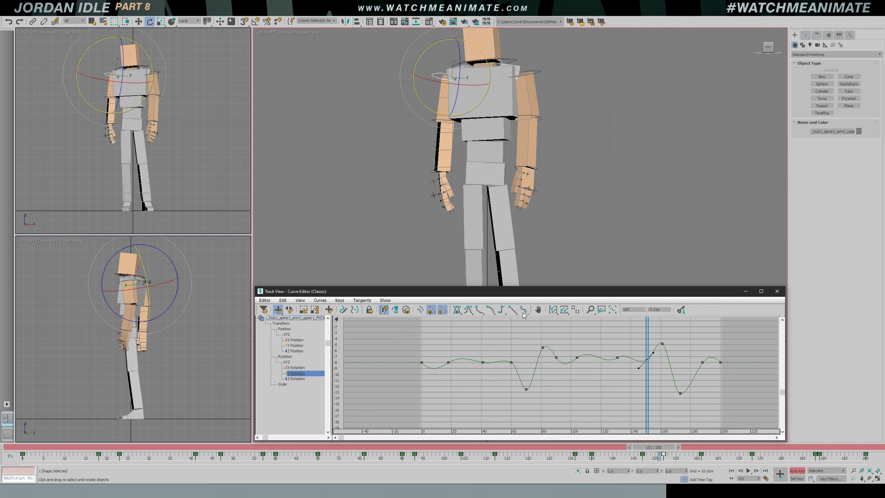
click(458, 309)
ctrl+alt+middle_drag(677, 368, 699, 360)
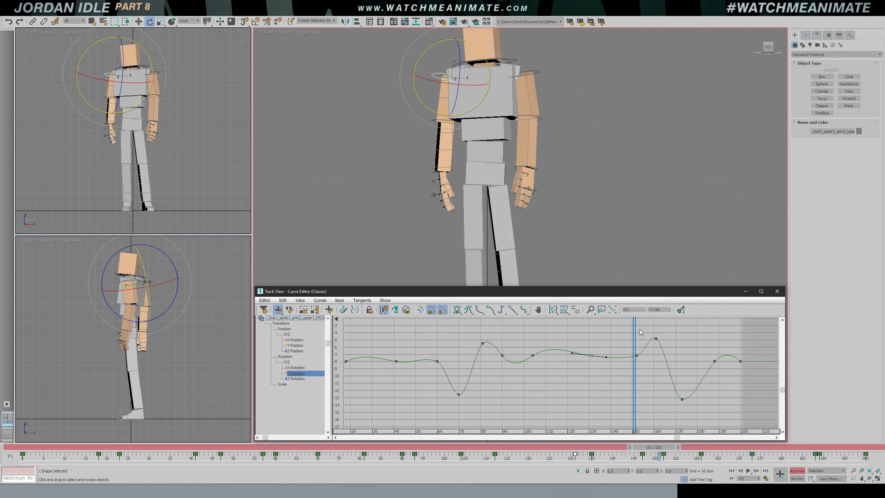
Shift the frame 104 key to frame 111 and the frame 131 key to frame 138, checking the playback
drag(639, 329, 527, 347)
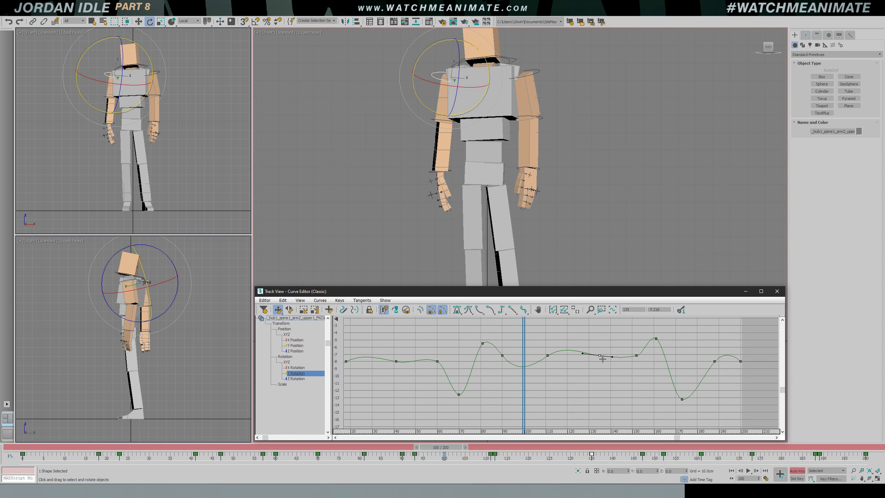
key(slash)
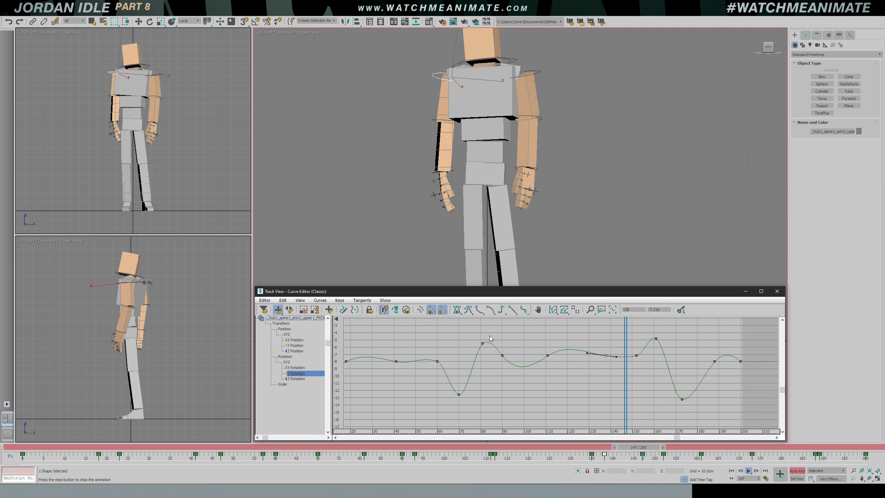
key(slash)
Slope the frame 161 peak key's tangent downward and move the key to frame 165, checking the playback
mouse_move(670, 331)
mouse_down()
mouse_move(617, 333)
mouse_move(654, 333)
mouse_up()
click(656, 338)
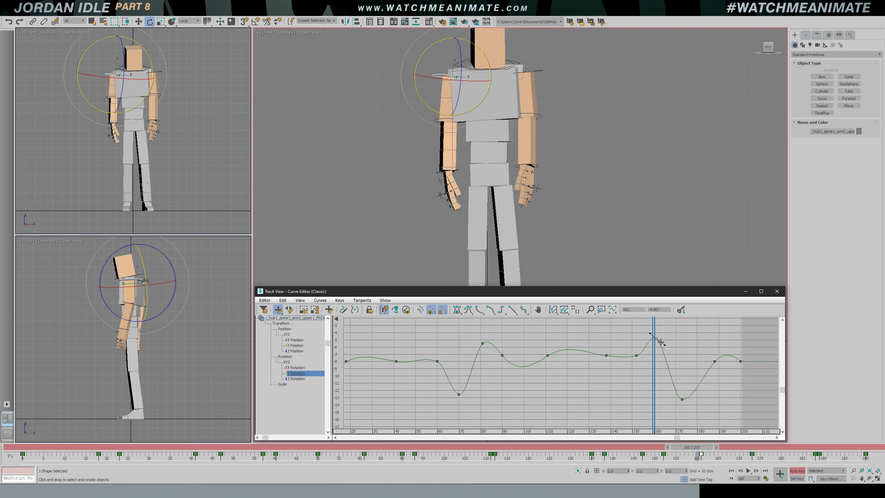
drag(659, 328, 627, 330)
key(slash)
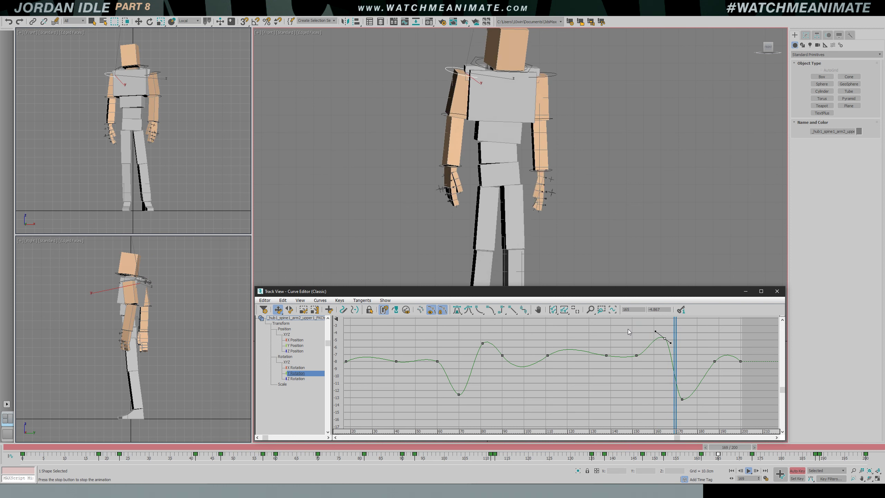
key(slash)
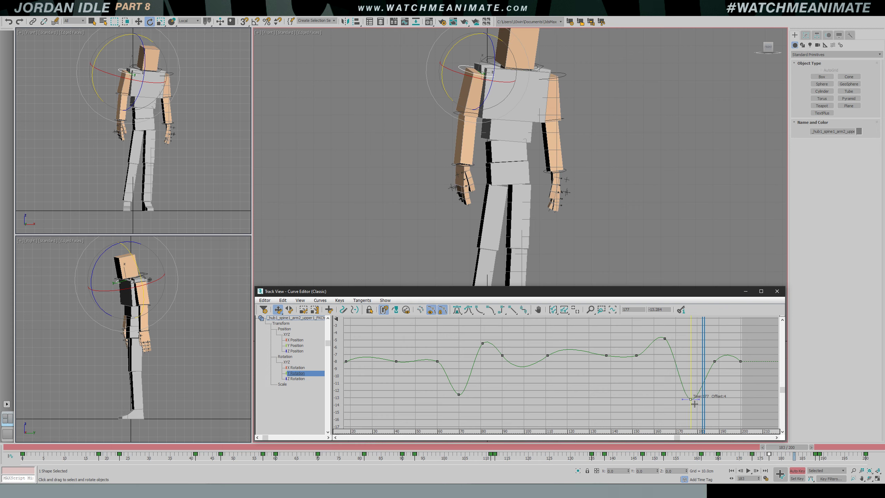
Move the frame 173 key to frame 178 and raise it to about -12.3, checking the playback from the front and top
drag(705, 367, 636, 367)
key(slash)
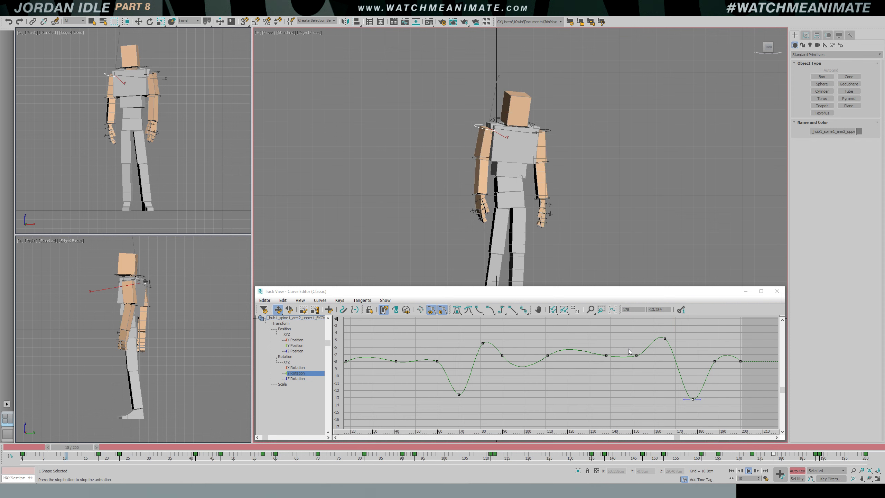
drag(693, 399, 695, 393)
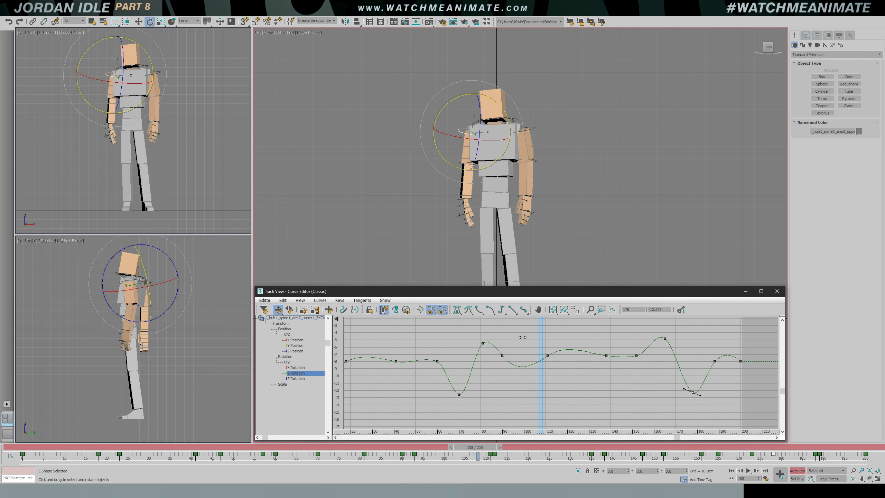
key(e)
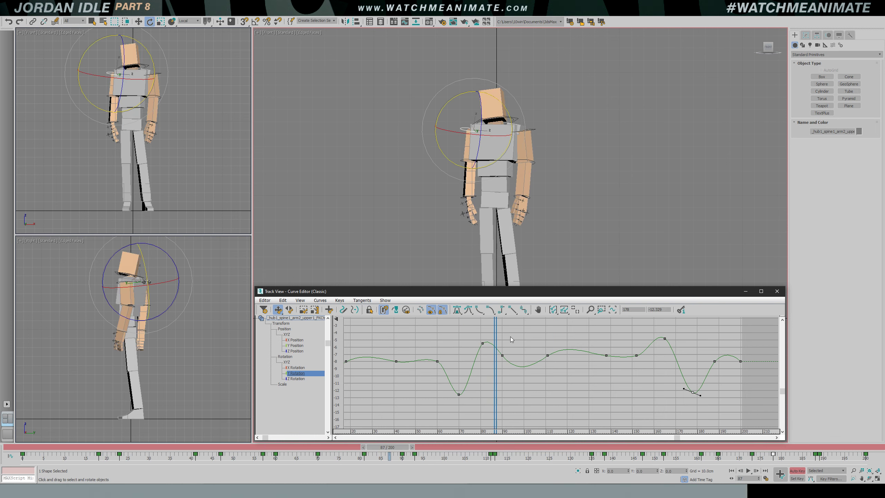
key(/)
key(/)
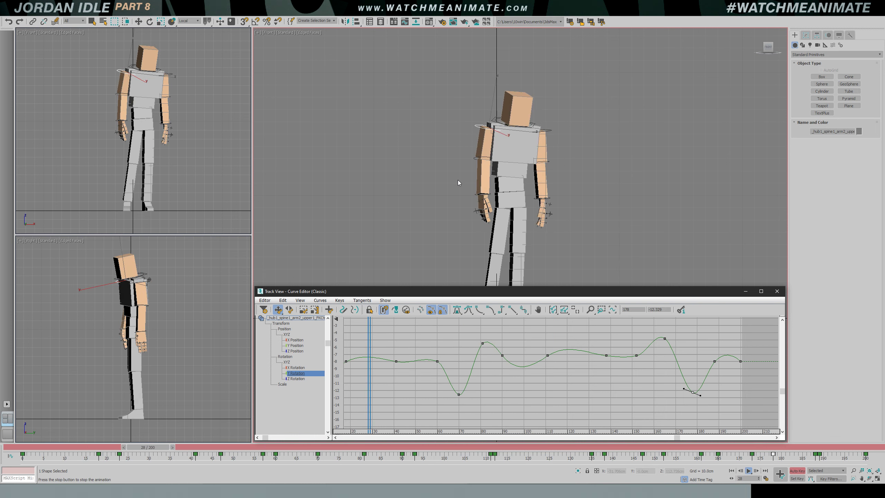
key(t)
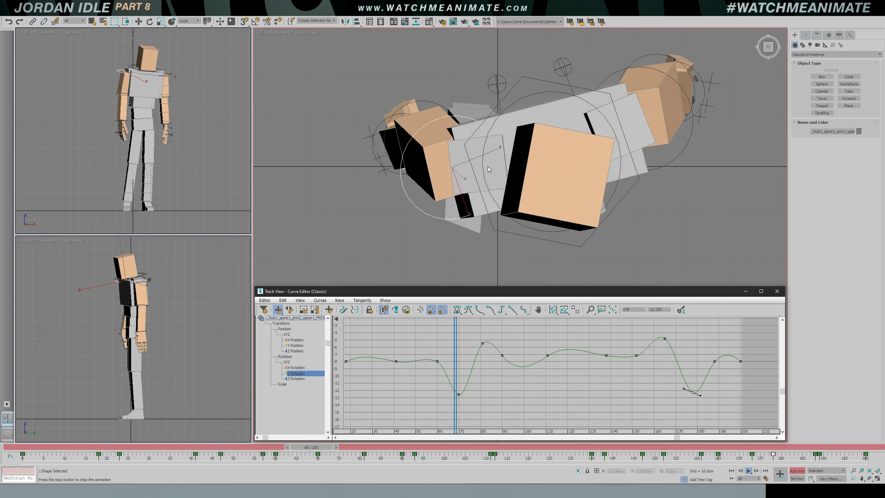
key(f)
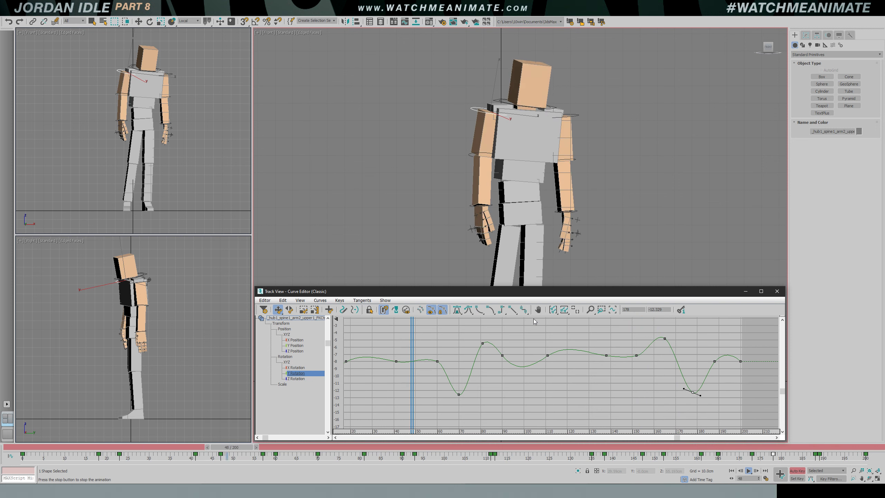
Lower the frame 81 Y Rotation key to about -7.7 and check the playback from the front
key(slash)
drag(536, 326, 486, 363)
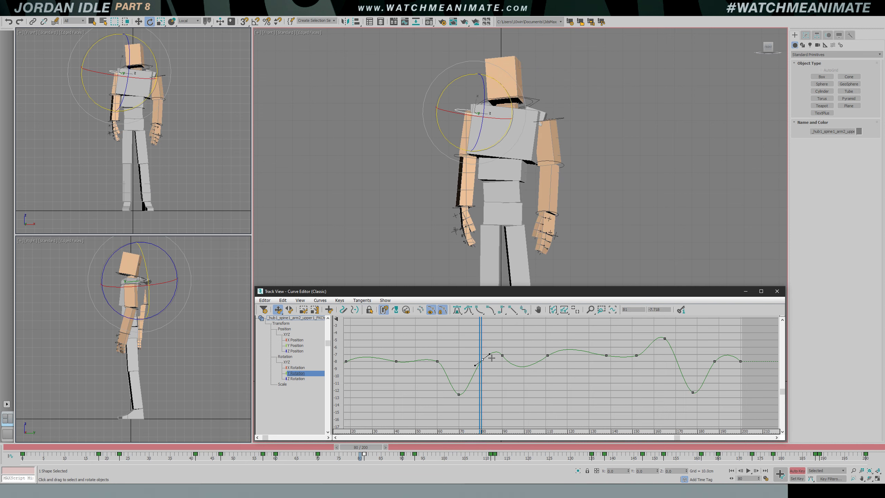
key(/)
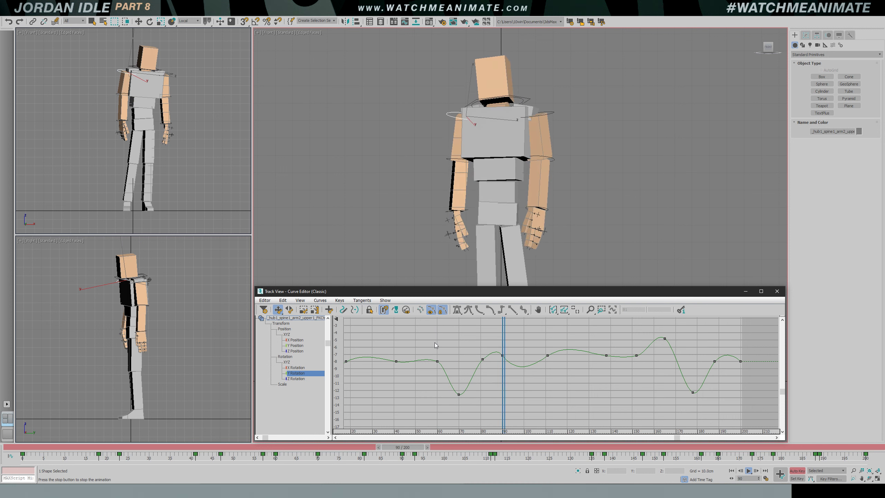
Raise the frame 81 Y Rotation key to about -5.5 and move the frame 90 key to frame 94 with a downward-sloping tangent, checking the playback
key(/)
key(e)
drag(561, 333, 491, 348)
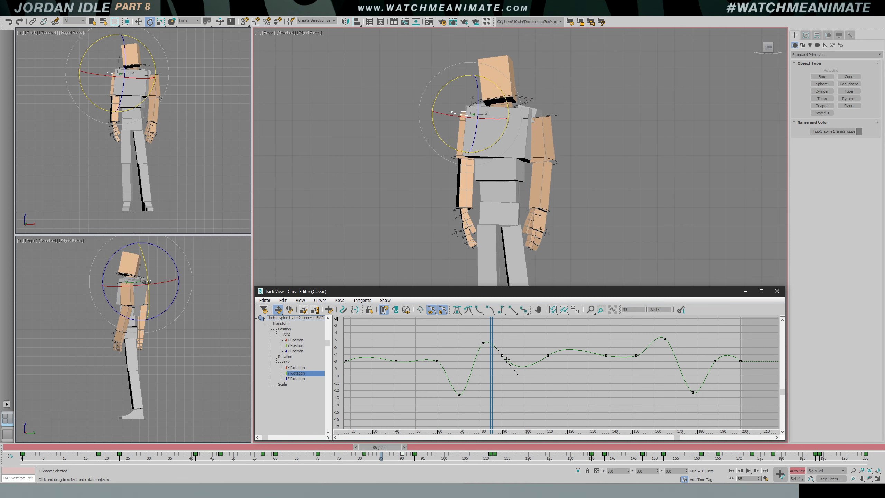
key(/)
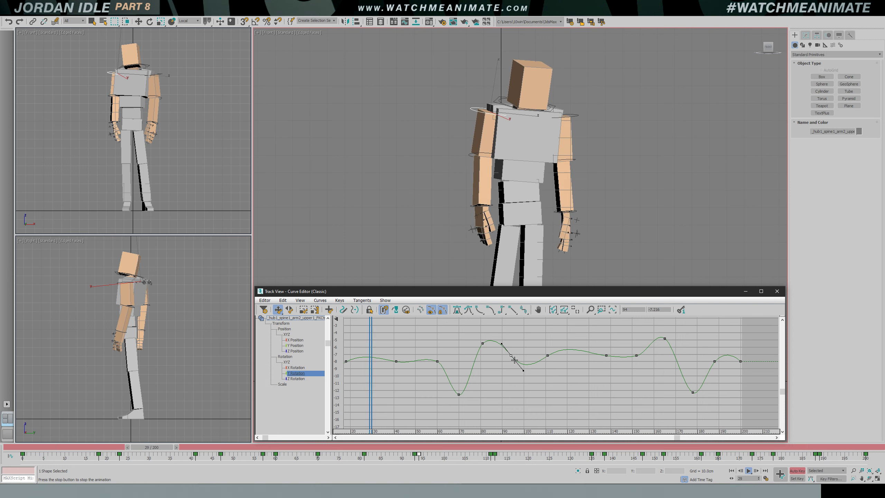
Deselect the arm control, return the animation to frame 0 and close the Curve Editor
click(223, 177)
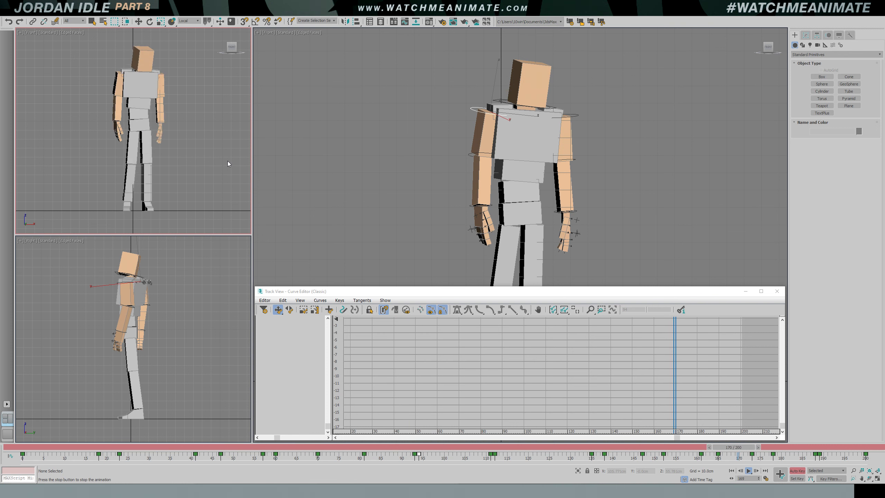
drag(315, 447, 21, 447)
click(316, 209)
click(771, 293)
click(776, 291)
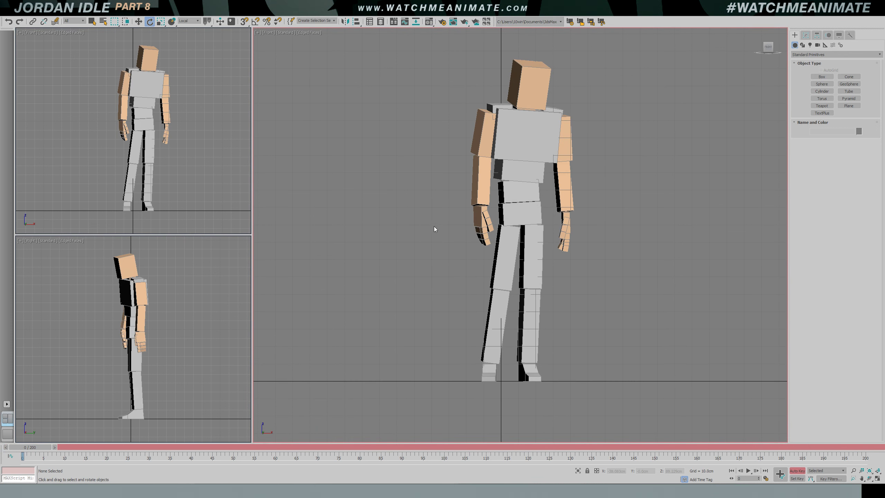
Save the scene as a new arms_rotY version in the shot 01 - jordan folder
click(14, 16)
click(21, 74)
click(228, 127)
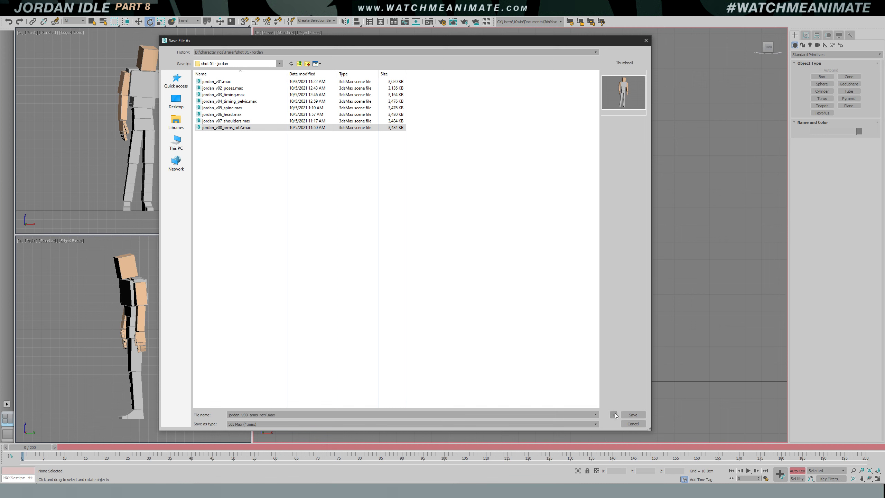
click(632, 414)
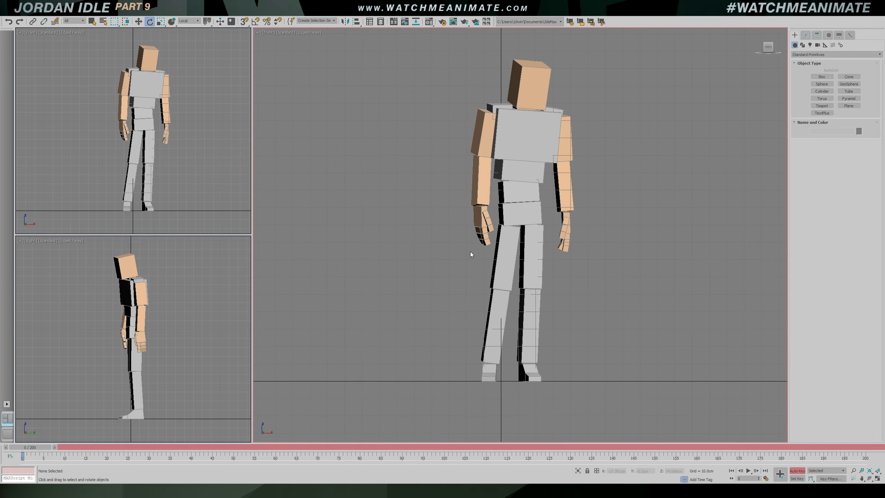
Reopen the Curve Editor and display the X Rotation curves of both upper arms fitted in the graph
key(w)
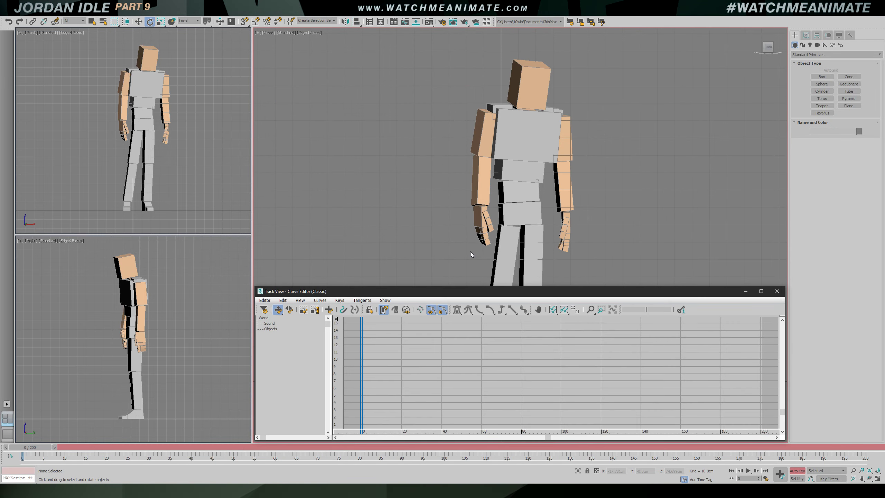
key(shift+s)
click(481, 115)
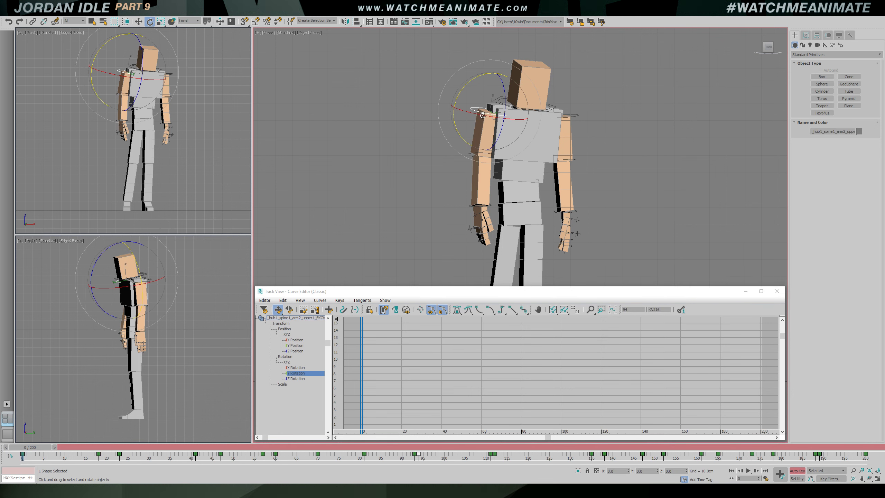
ctrl+click(578, 119)
click(296, 368)
drag(266, 376, 264, 337)
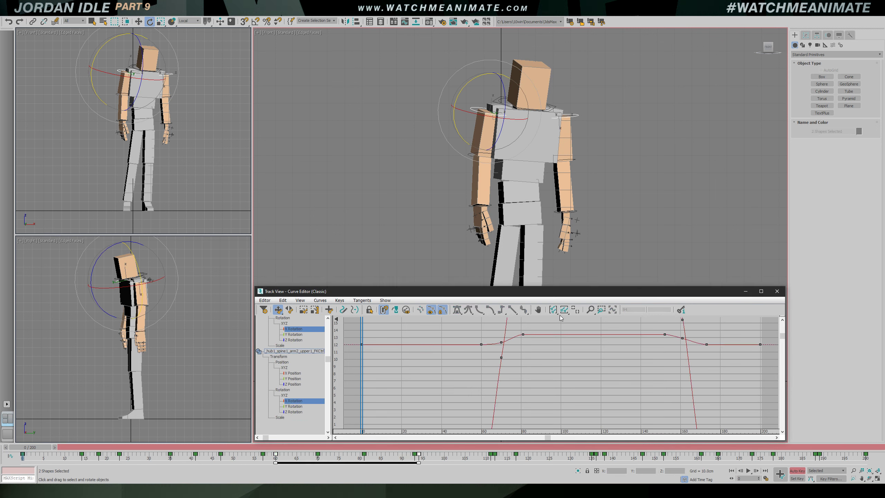
click(576, 309)
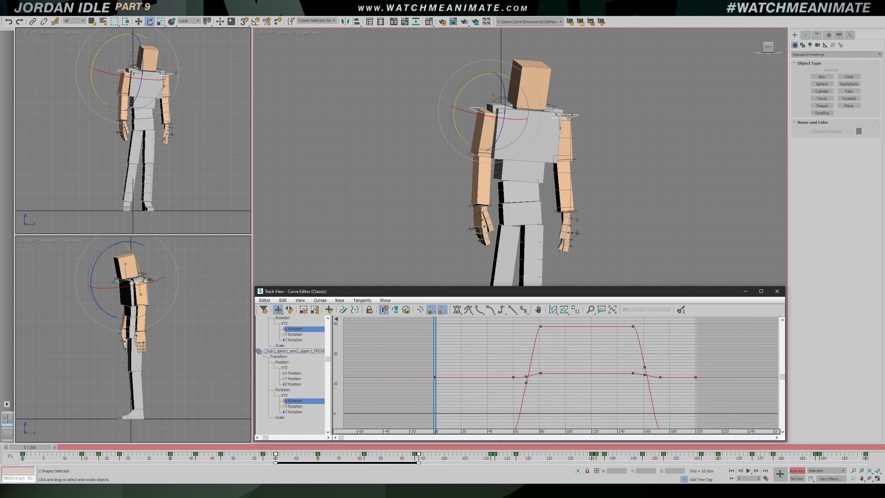
Lower arm1's upper arm X Rotation key at frame 70 to about -10.3
click(570, 121)
drag(35, 448, 330, 448)
key(e)
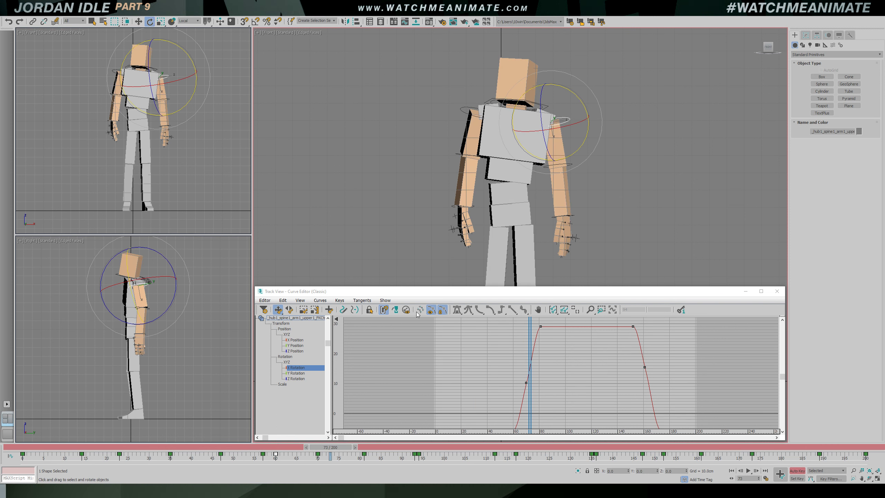
ctrl+alt+middle_drag(555, 354, 578, 385)
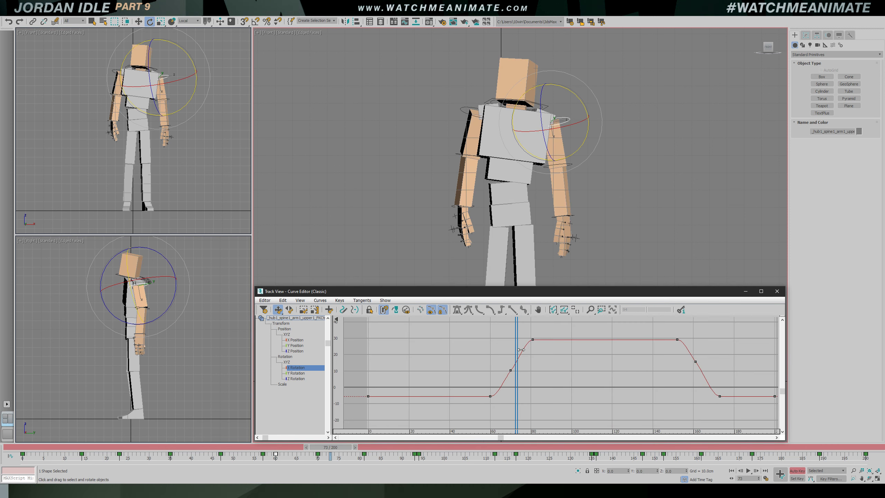
drag(519, 341, 515, 407)
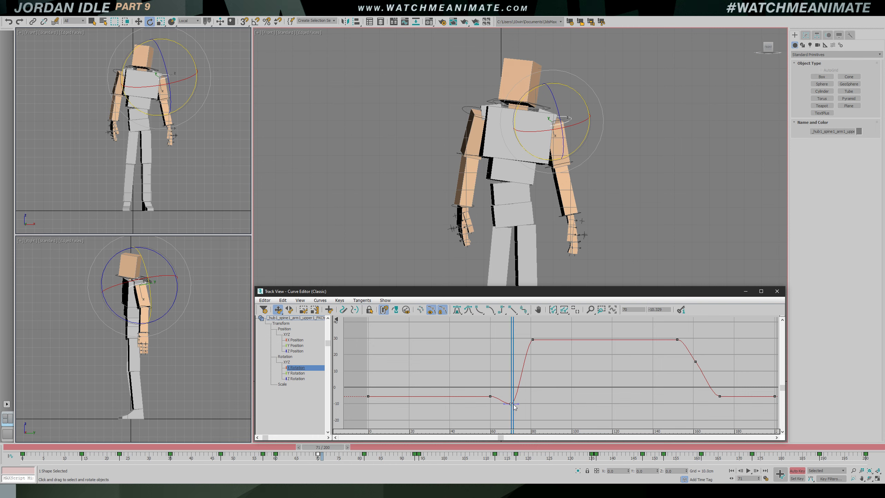
Add X Rotation keys at frames 92 and 106, and slope the frame 81 tangent up and the frame 92 tangent down for an overshoot
drag(513, 376, 519, 343)
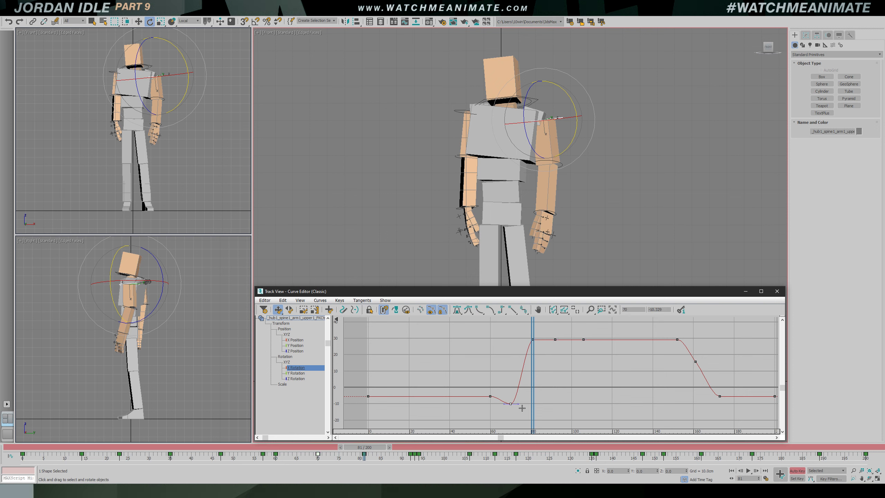
drag(536, 379, 536, 355)
middle_drag(544, 356, 526, 359)
drag(505, 372, 539, 363)
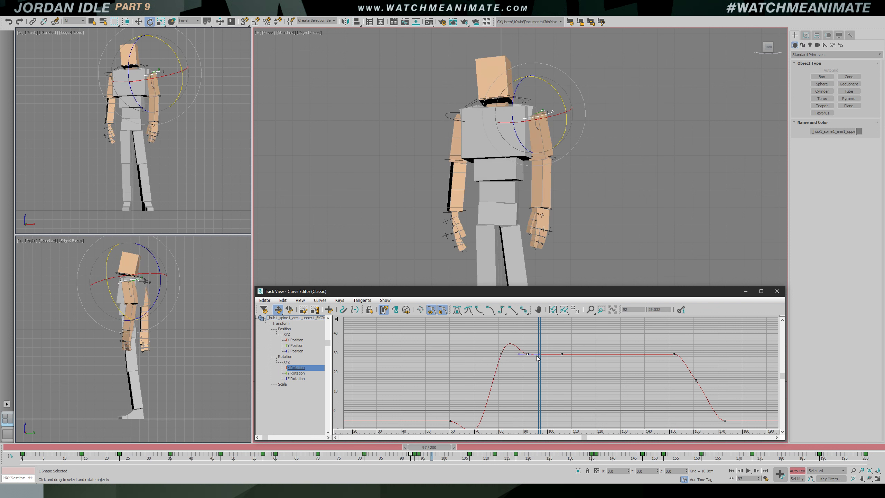
scroll(556, 367, up, 2)
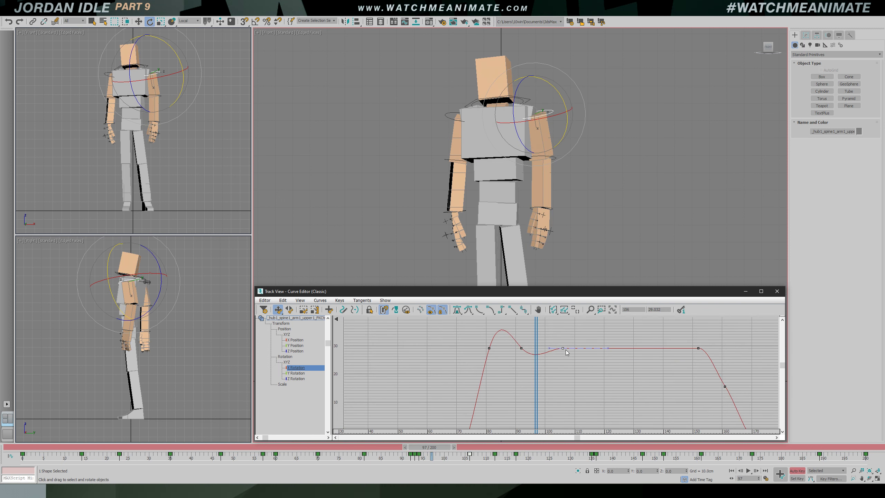
Add an X Rotation key at frame 125 and tilt the frame 106 and 125 tangents into a gentle settle, checking the playback
key(slash)
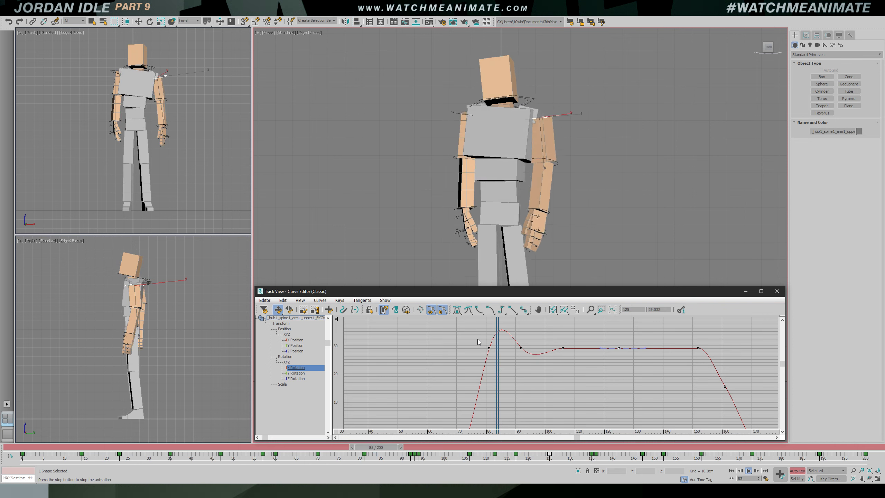
key(slash)
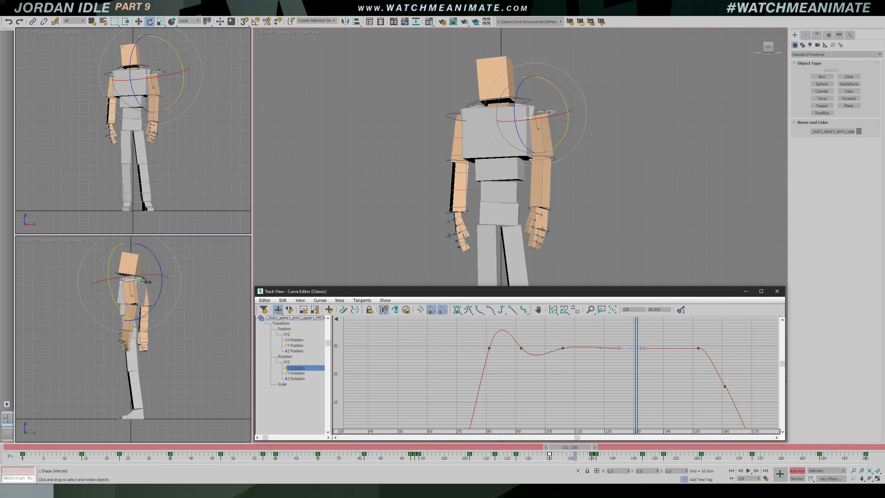
key(slash)
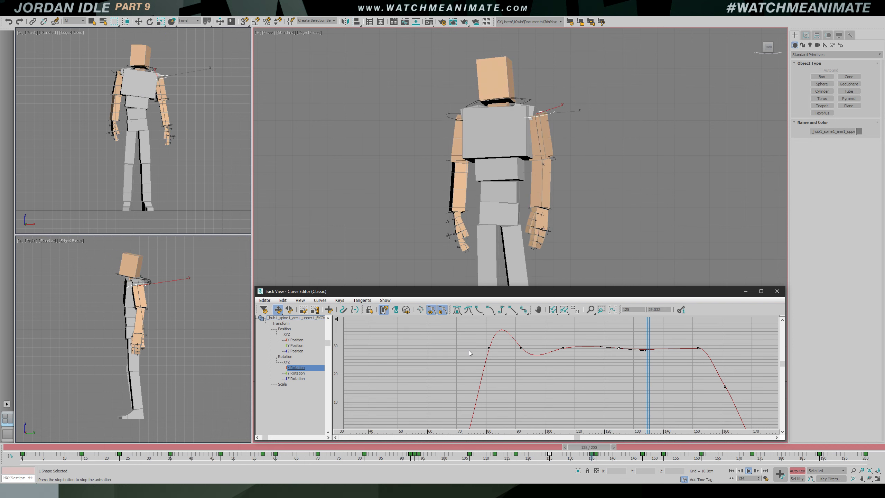
Slope the frame 152 X Rotation key's tangent downward and check the playback
key(slash)
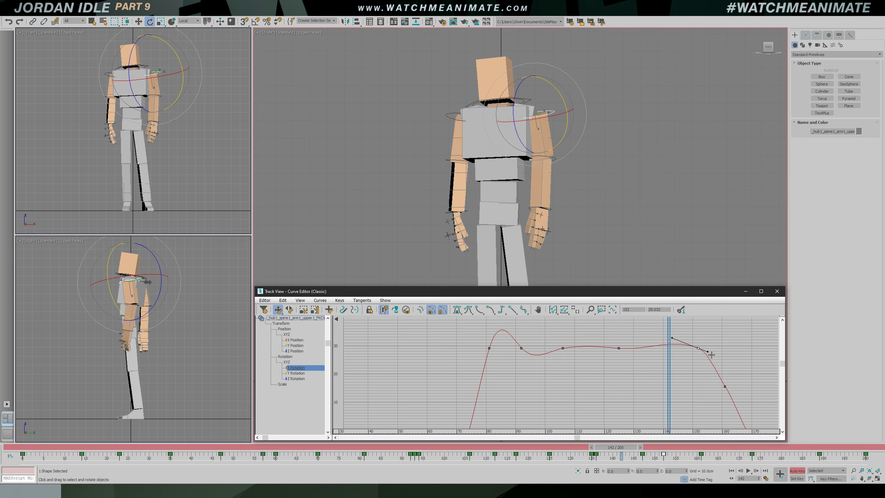
key(slash)
key(slash)
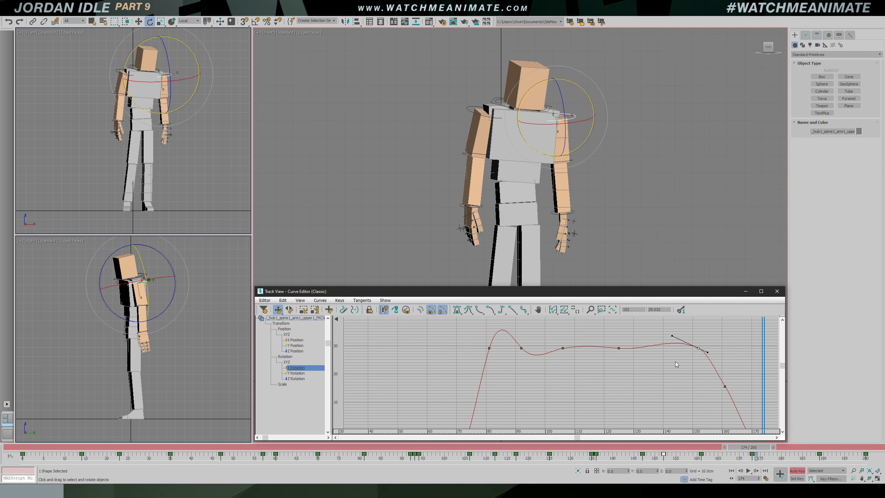
Lower the frame 70 X Rotation key to about -18.3 with a slightly rising tangent, checking the playback from the front and top
scroll(716, 368, down, 3)
drag(621, 341, 462, 383)
drag(455, 415, 457, 432)
key(ctrl+z)
drag(446, 388, 453, 428)
drag(465, 369, 424, 372)
key(/)
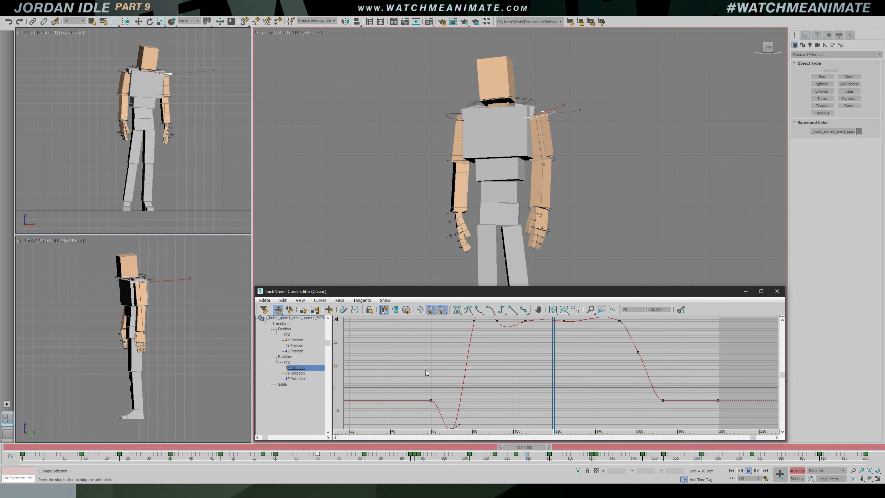
key(t)
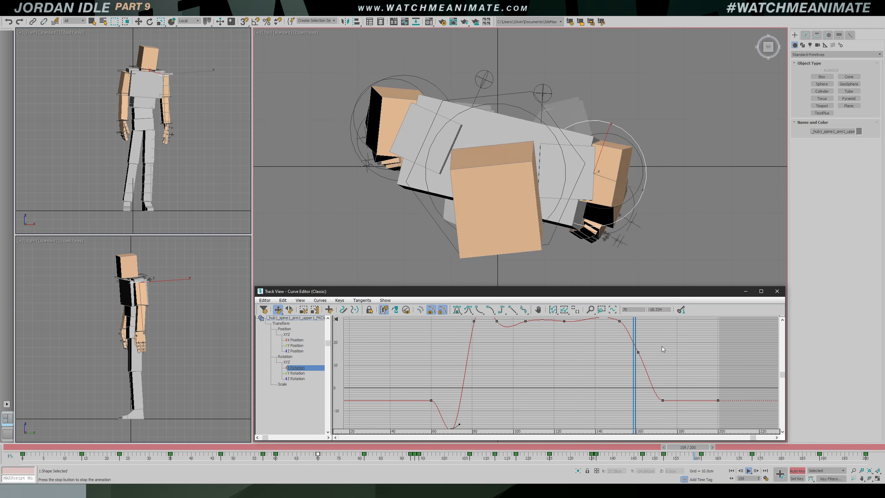
key(slash)
Try raising the frame 81 X Rotation key to about 36.7 and check the playback from the front
drag(662, 344, 482, 343)
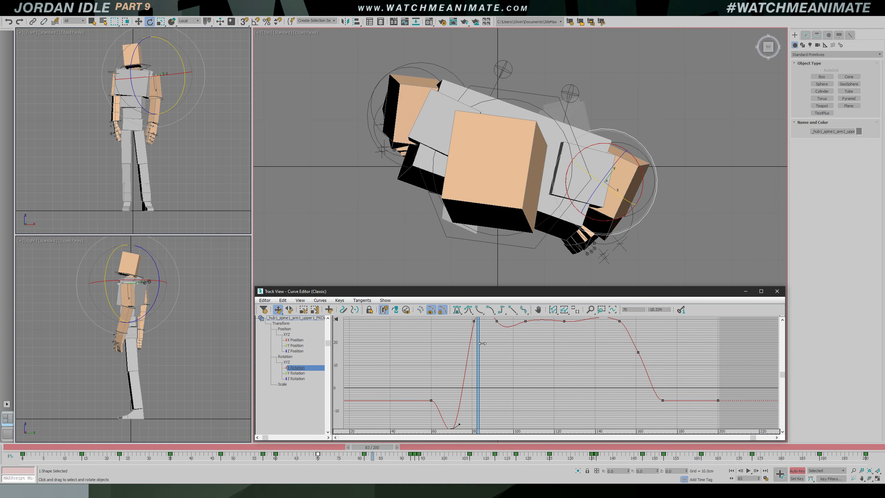
ctrl+alt+middle_drag(517, 339, 533, 384)
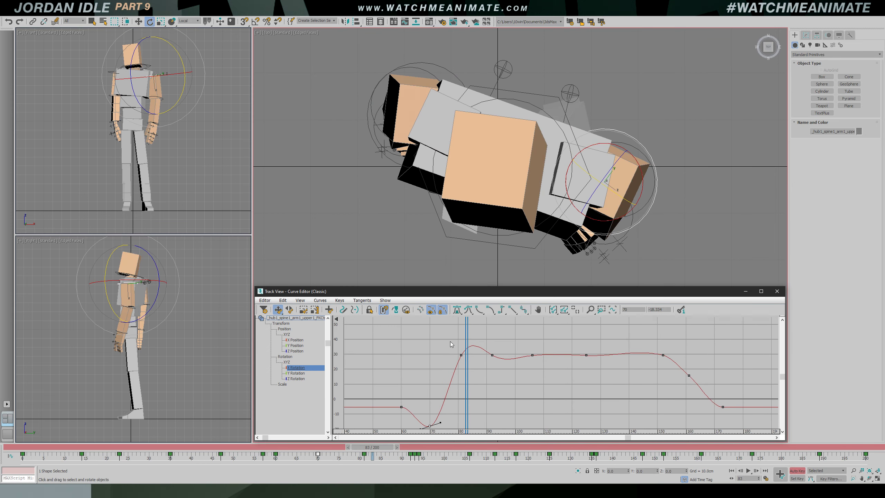
drag(466, 359, 465, 348)
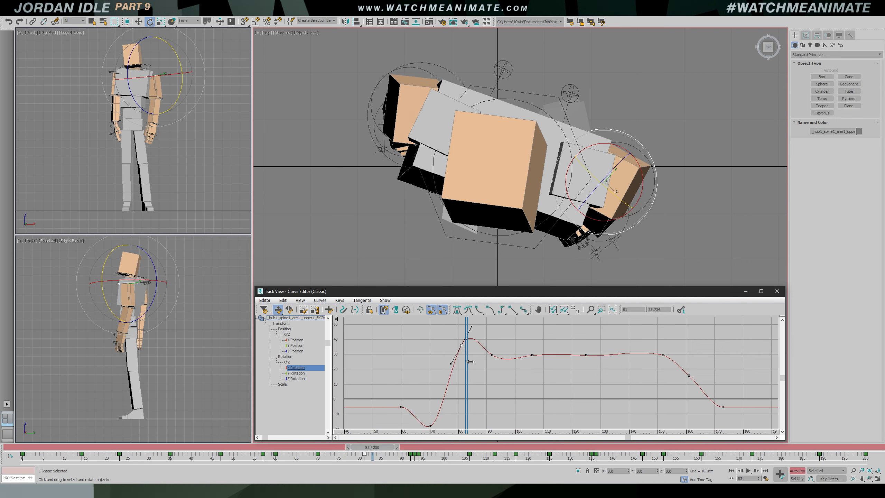
key(f)
key(slash)
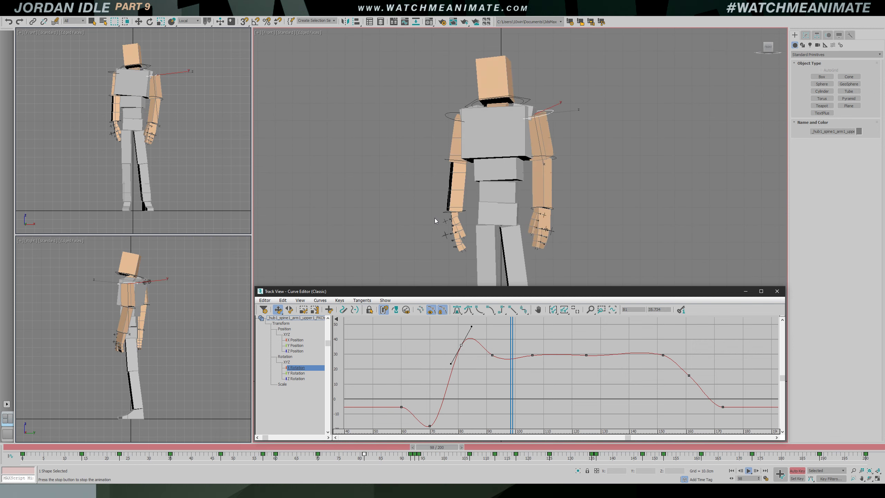
key(slash)
Try a steeper downward tangent on the frame 92 X Rotation key and check the playback
drag(488, 321, 500, 356)
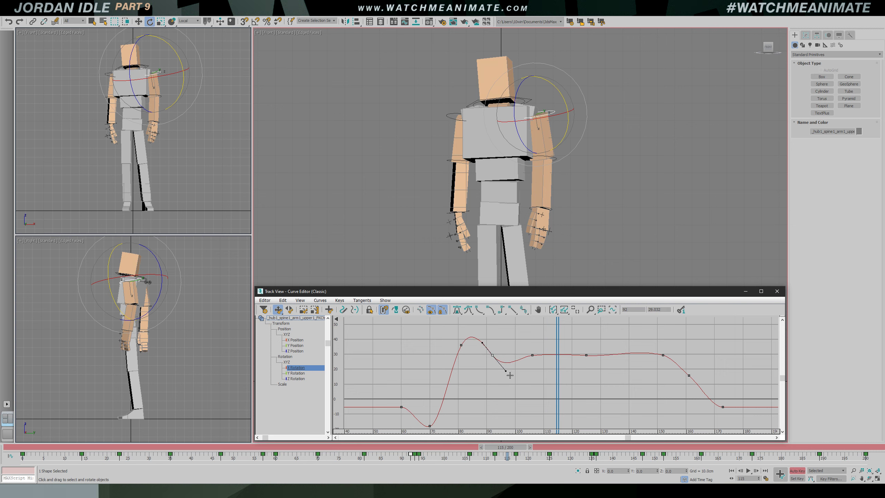
drag(557, 335, 402, 339)
key(slash)
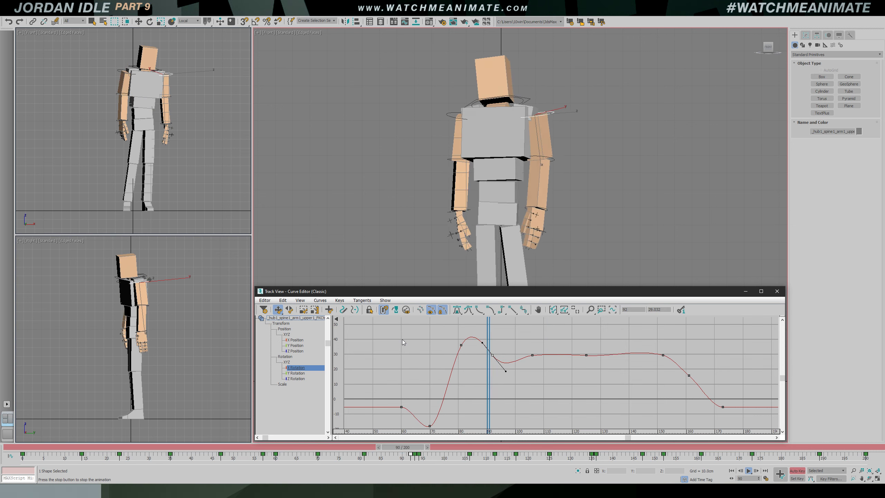
key(slash)
Undo the latest frame 81 and 92 key edits and fine-tune the frame 106 key's tangent, checking the playback
key(e)
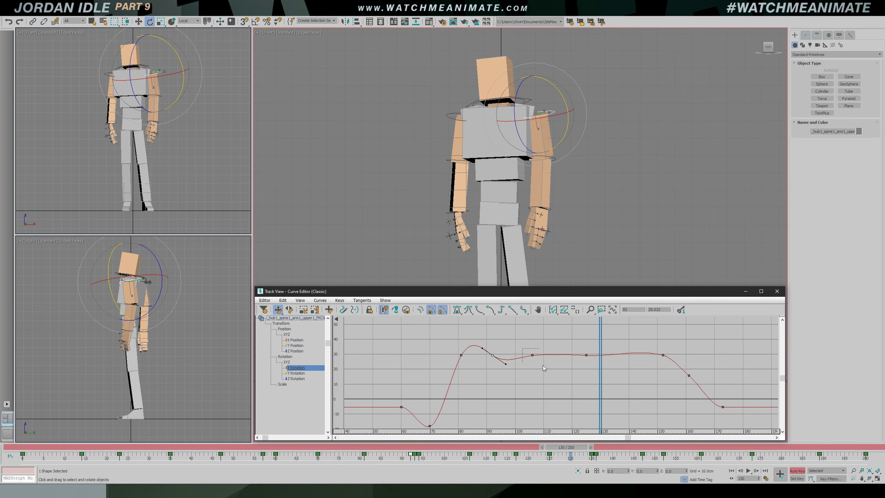
drag(606, 331, 374, 345)
key(slash)
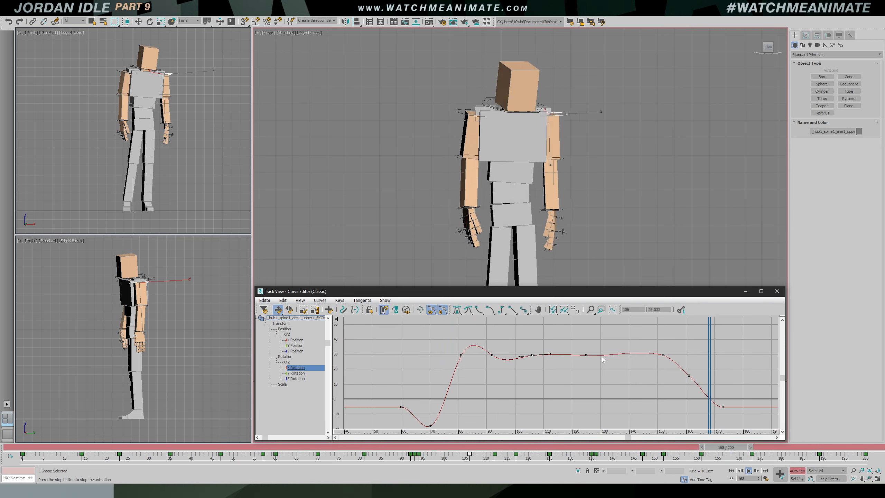
key(slash)
Lower the frame 161 X Rotation key to about -3.2 and slope its tangent steeply downward
middle_drag(691, 350, 581, 347)
drag(583, 350, 548, 412)
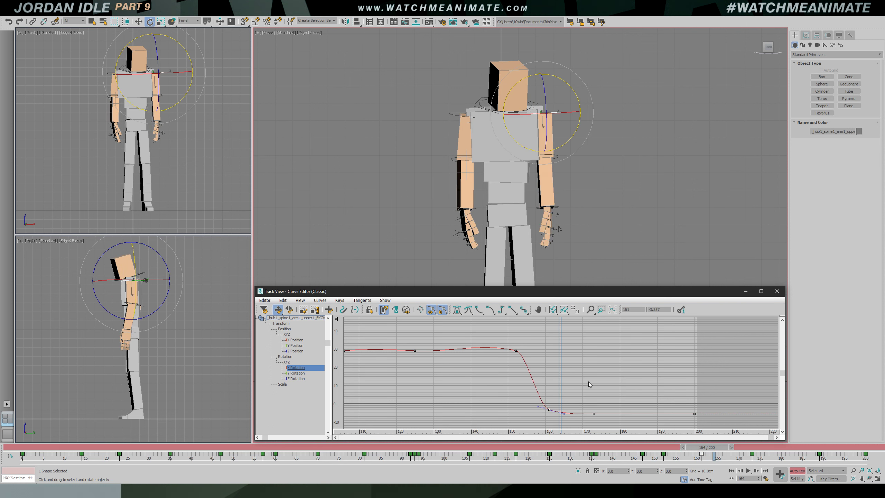
scroll(588, 384, down, 4)
drag(606, 378, 607, 397)
drag(602, 359, 626, 334)
Check the pose from the top, add an X Rotation key at frame 184, and raise the frame 173 key to about 3.7
key(t)
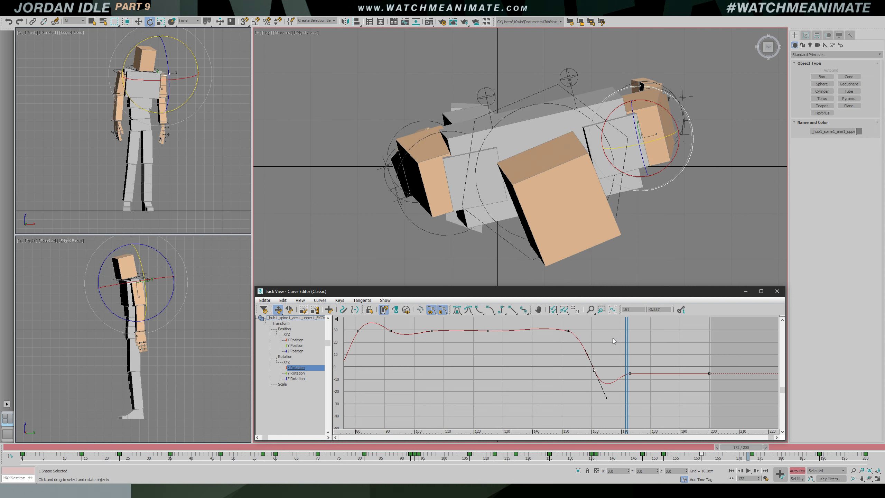
key(f)
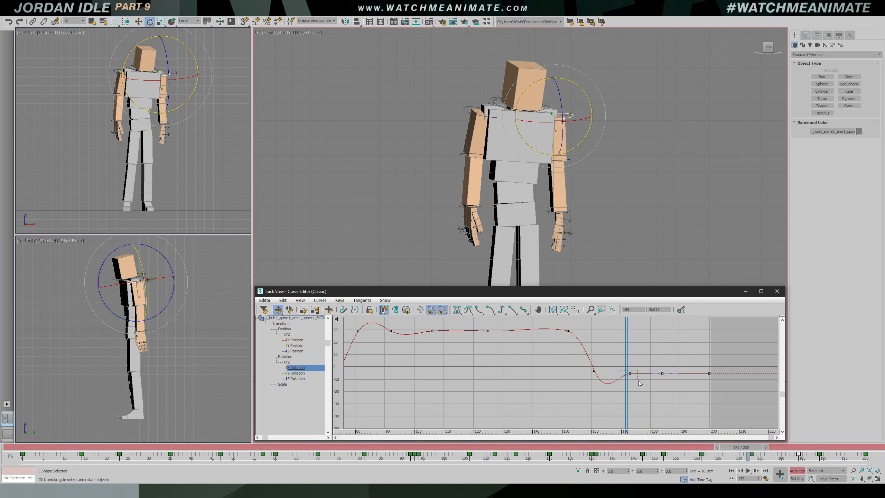
drag(634, 377, 633, 366)
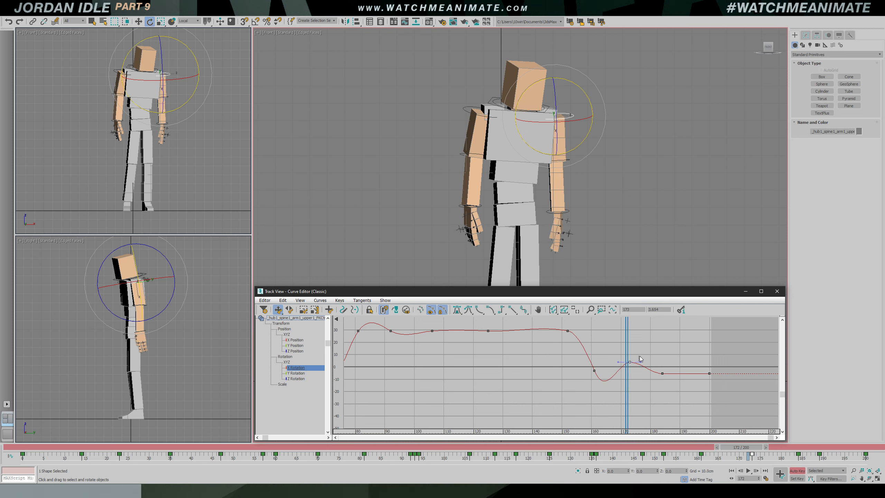
Slope the frame 184 X Rotation key's tangent downward and even out the tangents of the first and last keys
ctrl+drag(725, 378, 725, 379)
scroll(599, 374, down, 3)
middle_drag(493, 369, 544, 364)
ctrl+drag(360, 356, 393, 378)
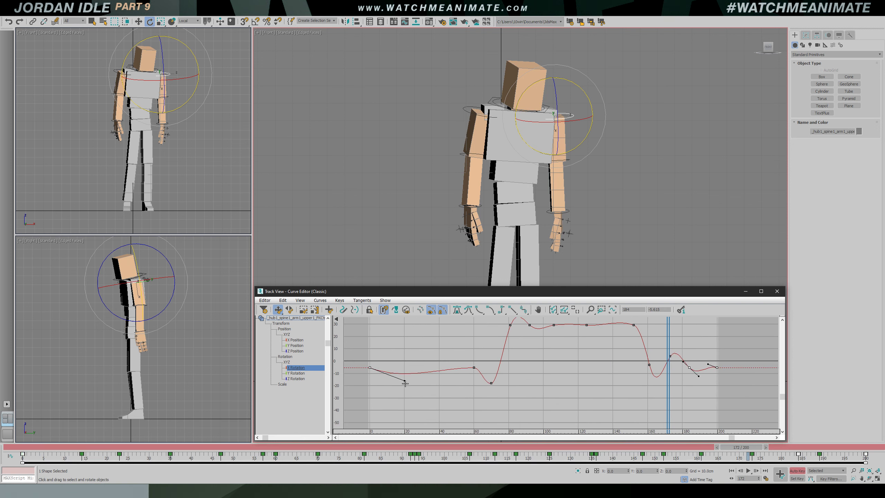
drag(741, 382, 742, 381)
ctrl+drag(359, 356, 395, 374)
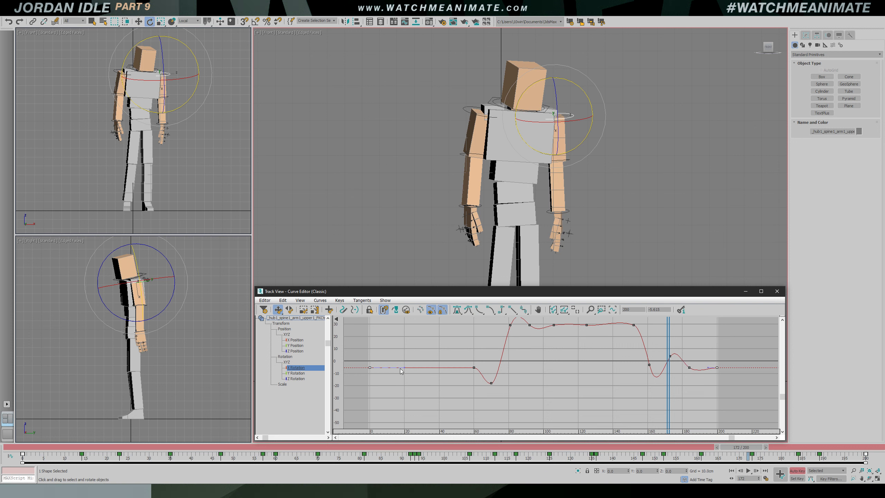
Add X Rotation keys at about frames 22 and 42 at roughly -5.6, and check the playback from the front and top
click(474, 367)
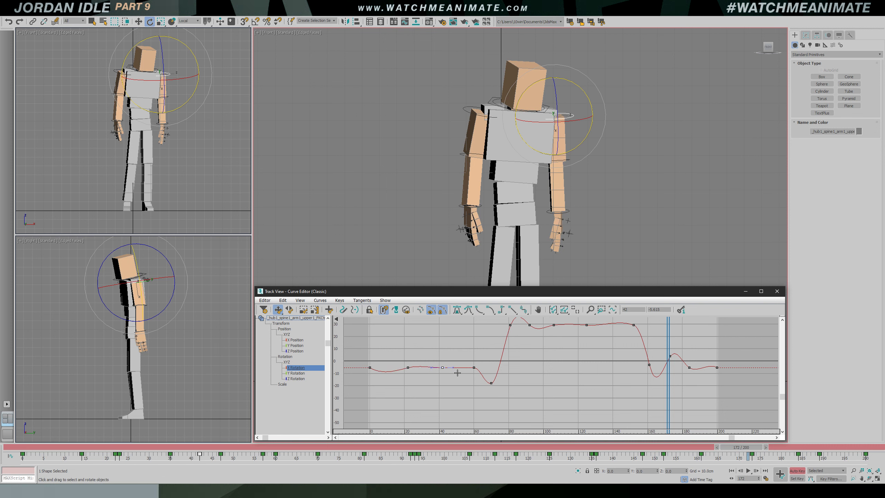
key(slash)
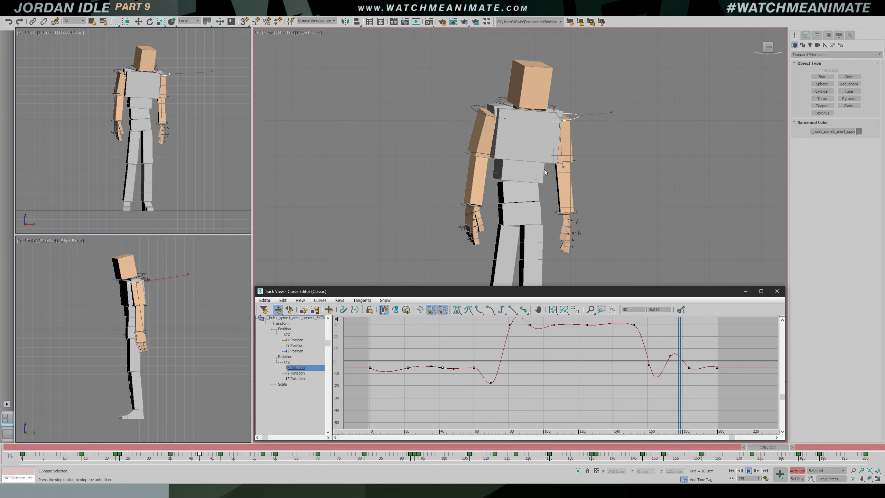
key(t)
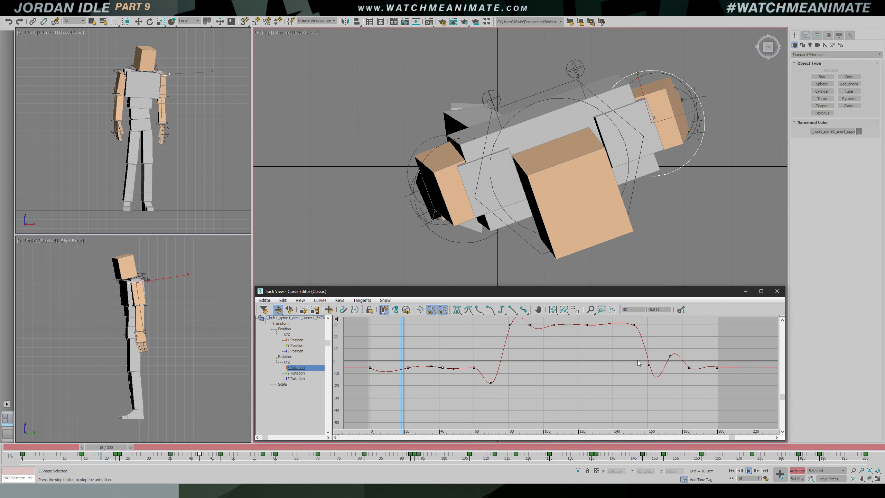
Delete the frame 184 X Rotation key, lower the frame 173 key to about -5, and play it back from the top and front
key(e)
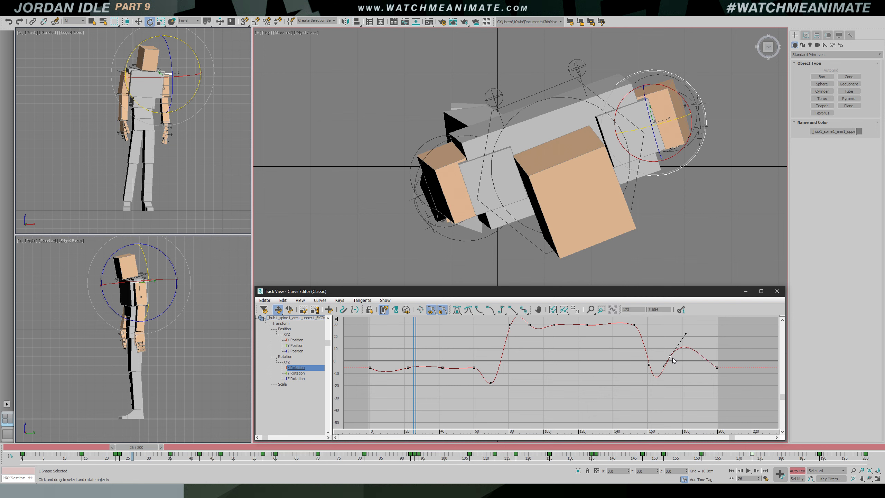
click(717, 367)
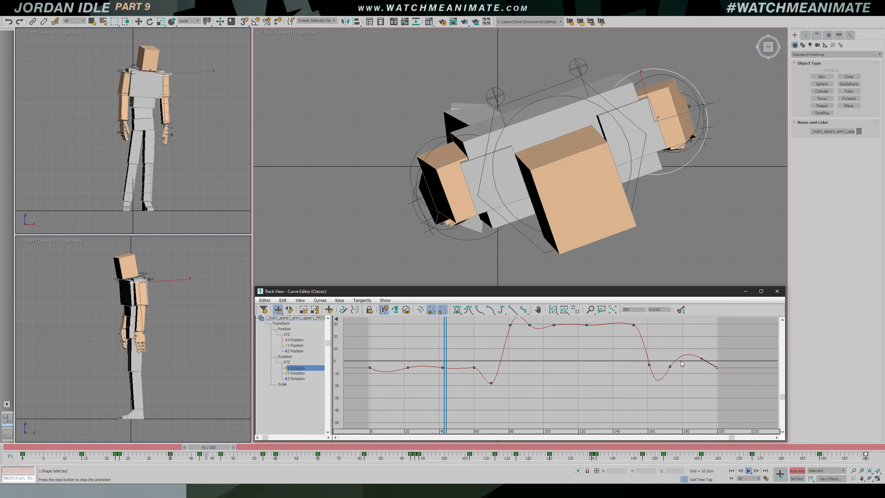
click(713, 448)
key(/)
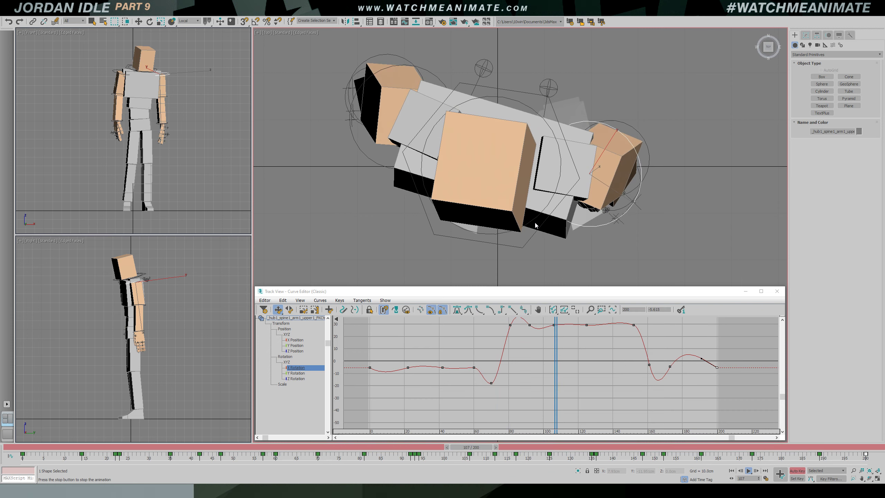
key(f)
scroll(541, 222, up, 2)
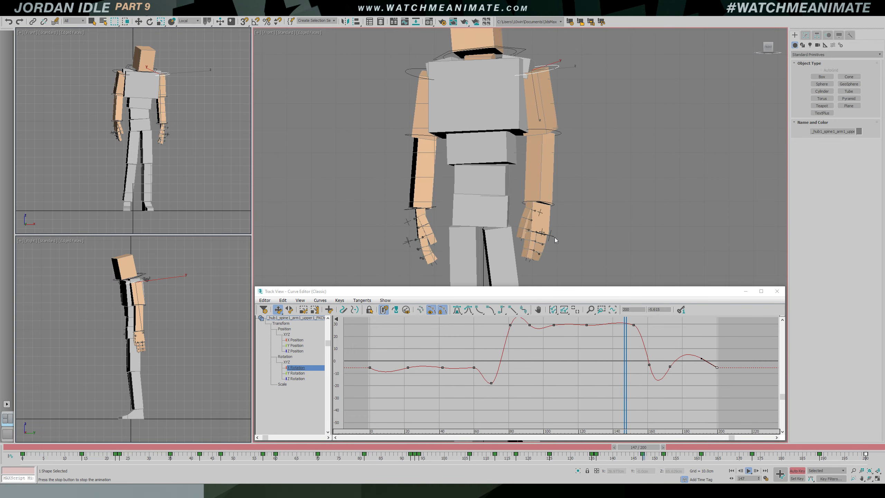
key(t)
Try lowering the frame 152 X Rotation key to about 26 and play the result from the front
drag(463, 448, 612, 450)
key(e)
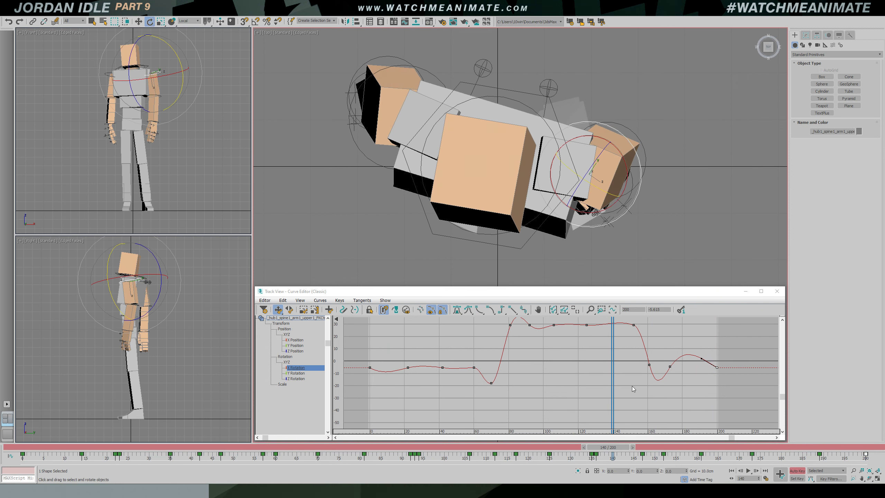
ctrl+alt+middle_drag(621, 331, 598, 358)
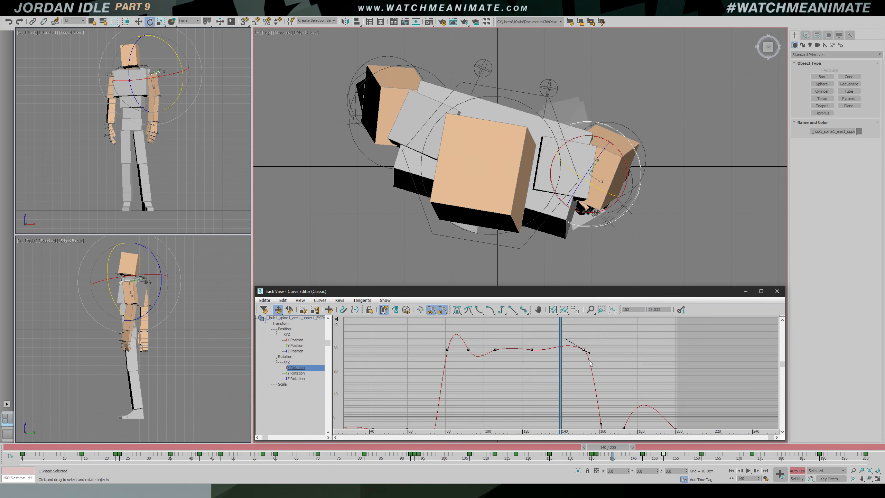
mouse_move(564, 367)
mouse_down()
mouse_move(514, 368)
mouse_move(566, 366)
mouse_up()
drag(566, 328, 567, 339)
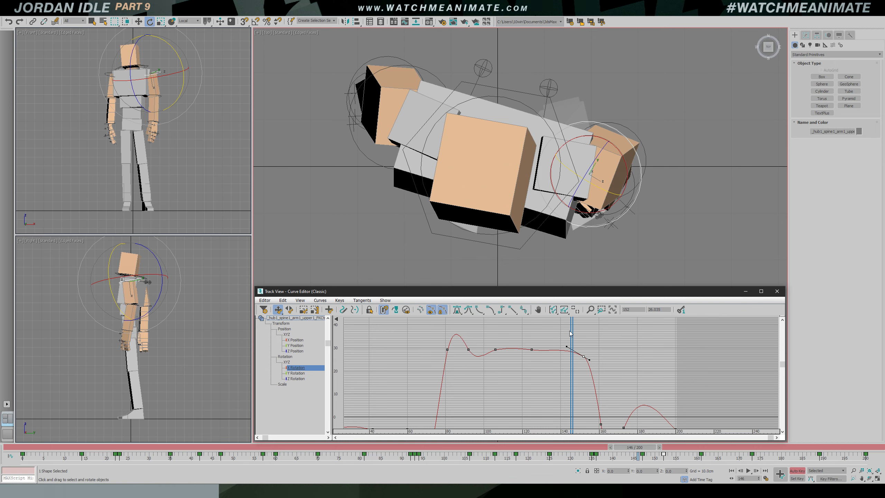
key(f)
key(/)
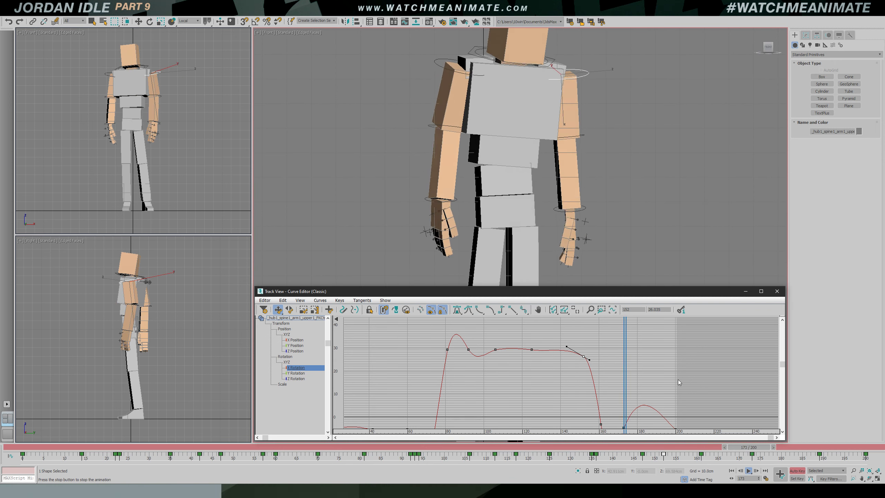
Review the raised hold again and put the frame 152 X Rotation key back at about 29
key(/)
key(e)
drag(639, 344, 498, 353)
key(/)
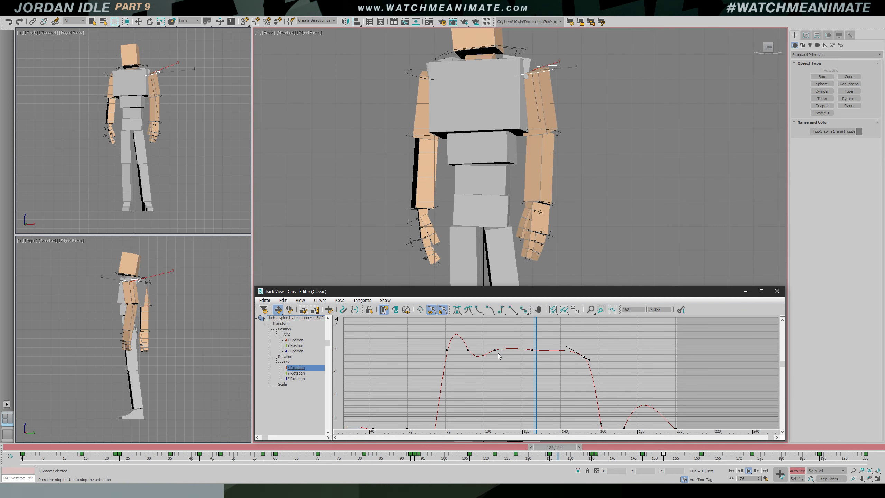
key(/)
drag(584, 356, 583, 350)
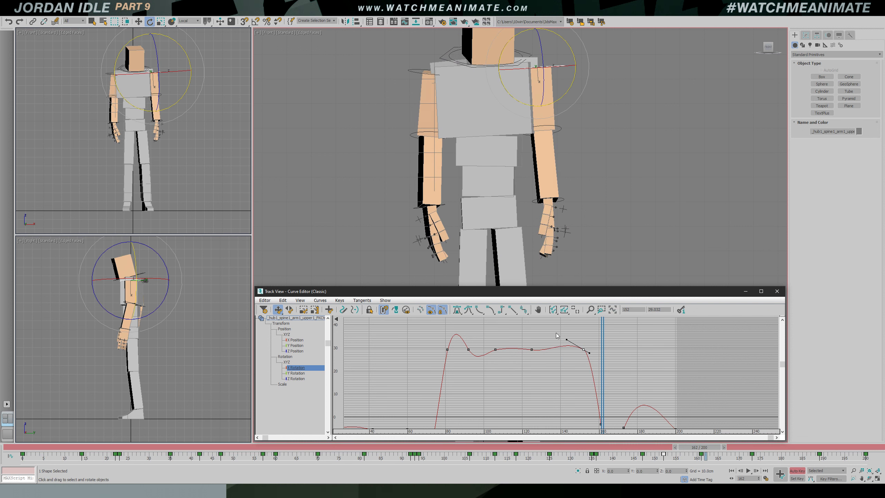
Slope the frame 125 key's tangent downward and the frame 152 key's tangent upward, checking the playback from the top and front
key(t)
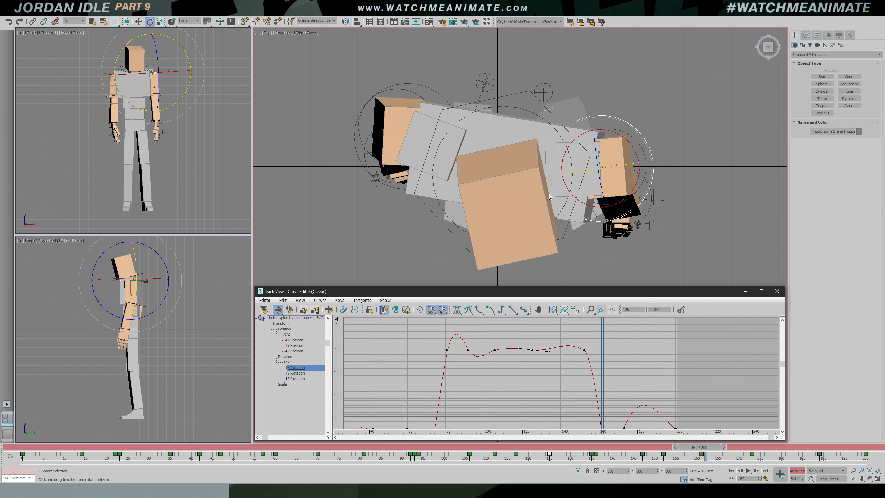
drag(604, 330, 529, 336)
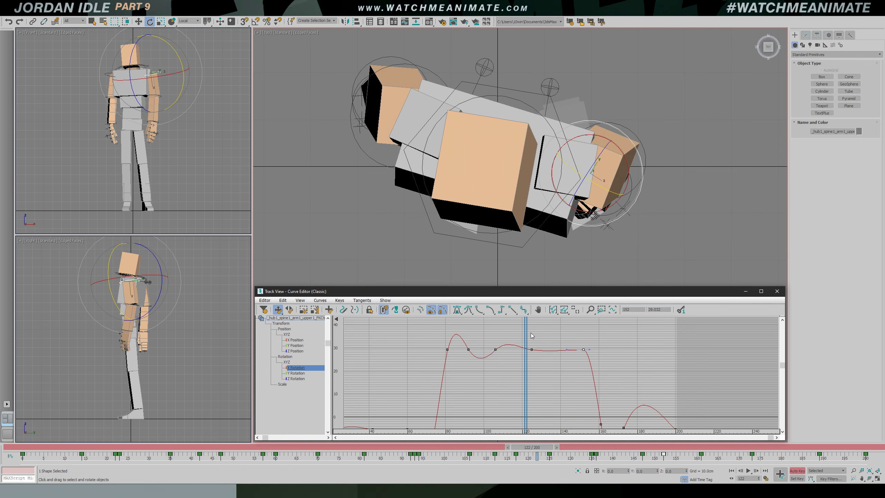
mouse_move(527, 330)
mouse_down()
mouse_move(594, 336)
mouse_move(535, 341)
mouse_up()
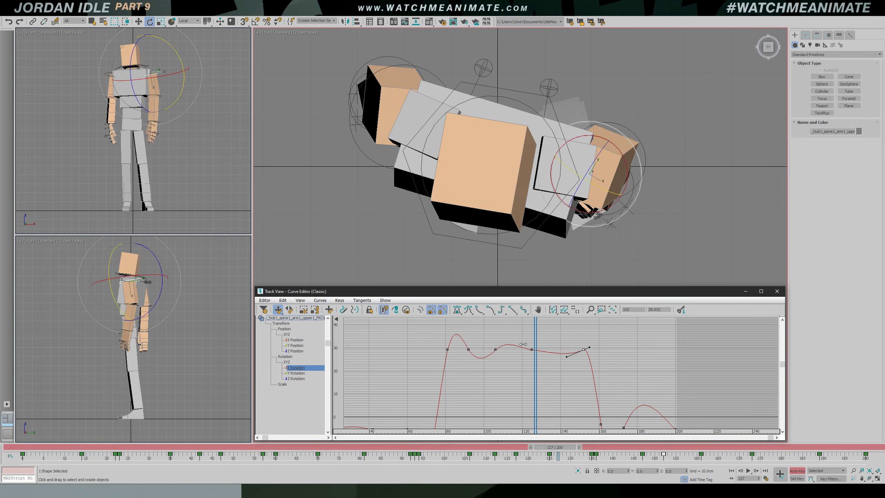
key(slash)
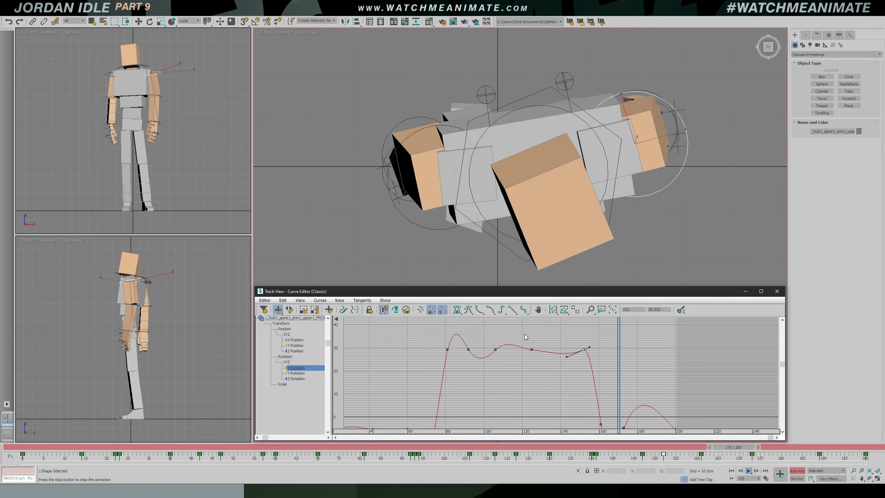
key(f)
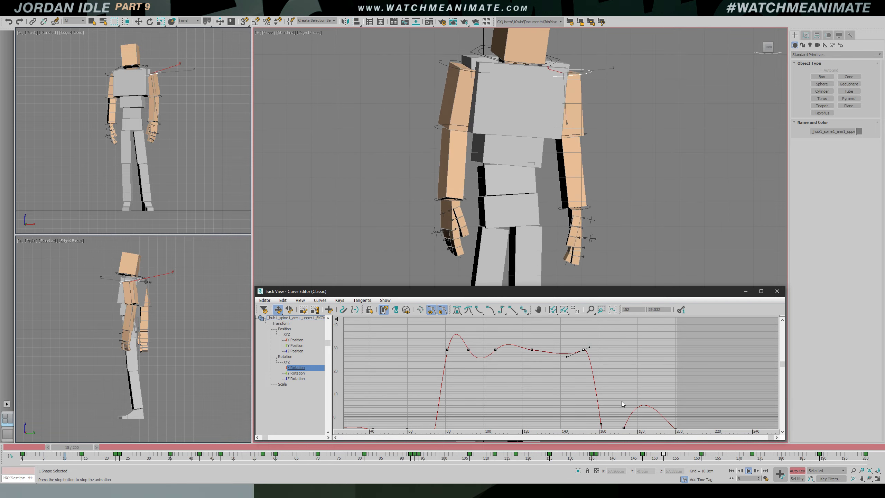
key(t)
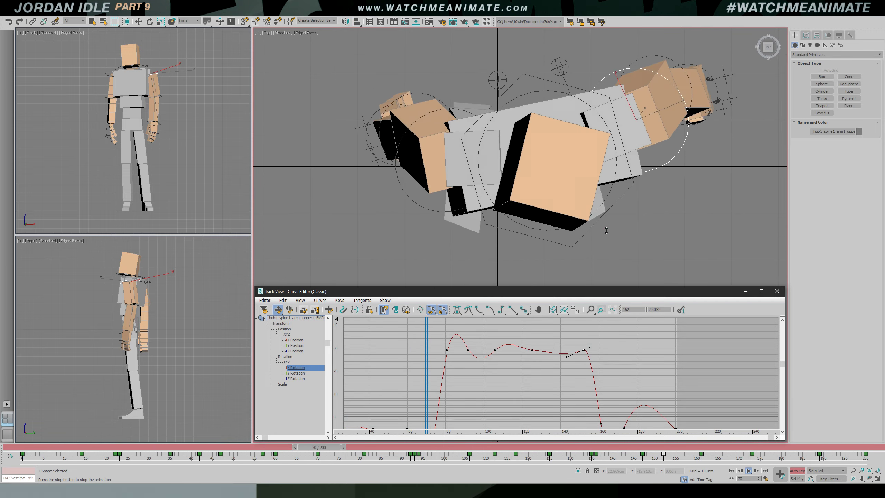
Move the frame 152 X Rotation key to frame 144 with a downward-sloping tangent, and review the playback
key(slash)
key(e)
drag(460, 325, 571, 353)
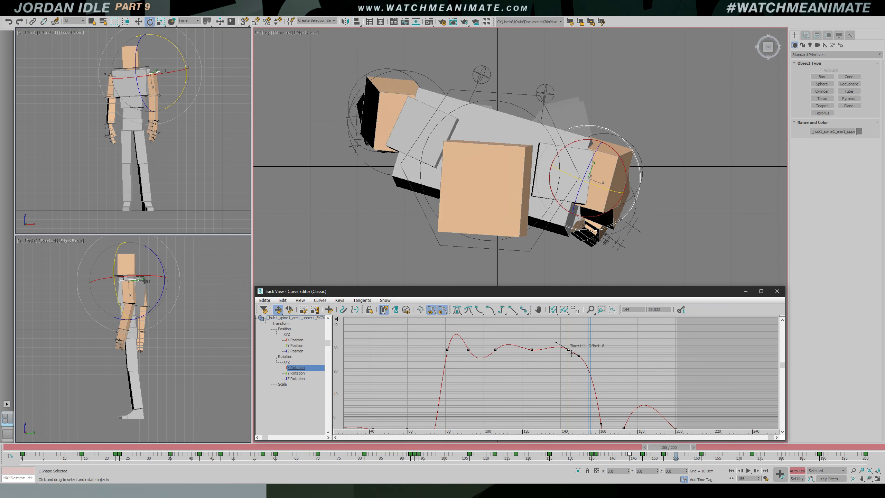
key(/)
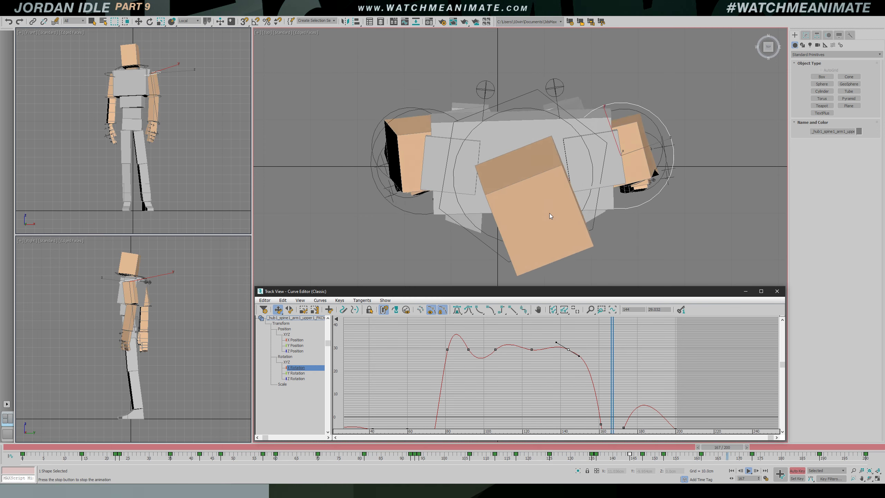
key(f)
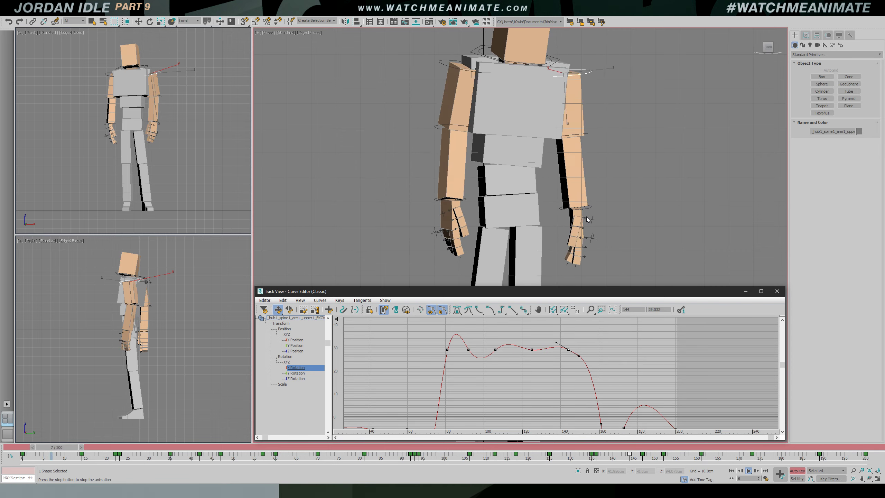
key(/)
Try lowering the frame 161 X Rotation key to about -13 at frame 162, then undo the move
ctrl+alt+middle_drag(578, 375, 542, 353)
scroll(544, 356, up, 2)
drag(450, 347, 606, 359)
ctrl+alt+middle_drag(613, 353, 629, 394)
drag(582, 365, 582, 375)
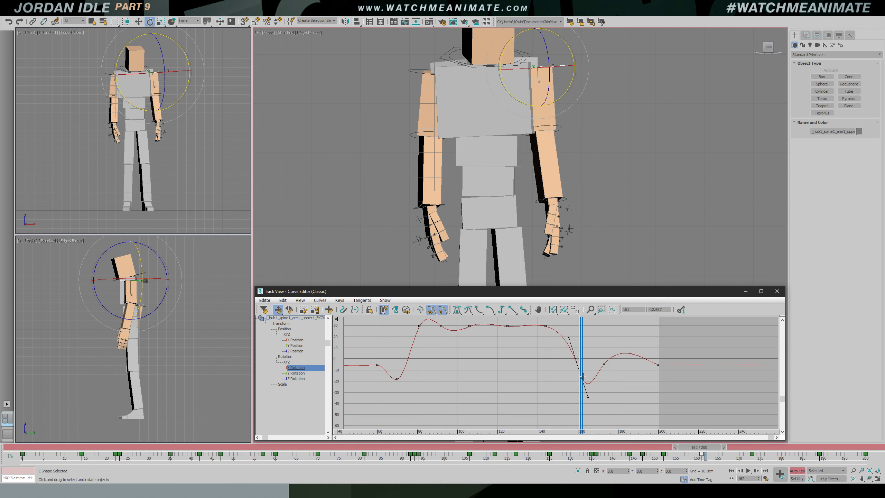
key(ctrl+z)
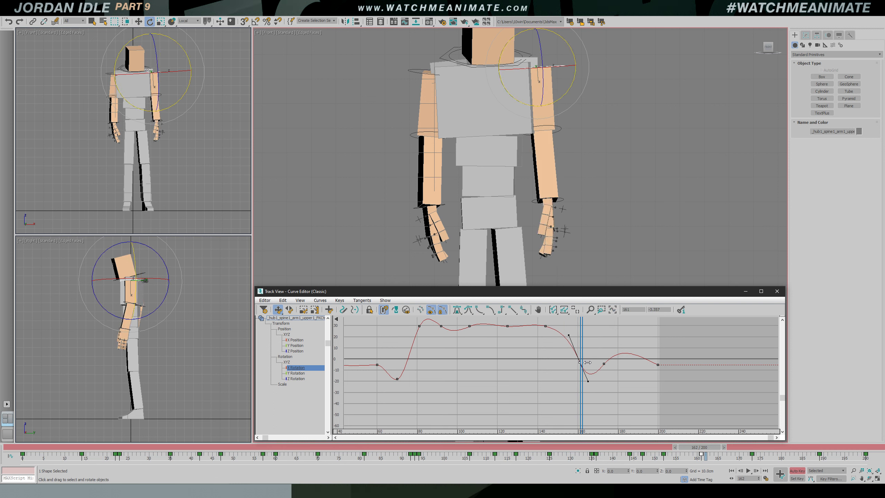
Lower the X Rotation keys at frames 161 and 173 to about -13 and -18, and add a key at frame 186
drag(584, 370, 566, 335)
key(/)
key(/)
key(ctrl+z)
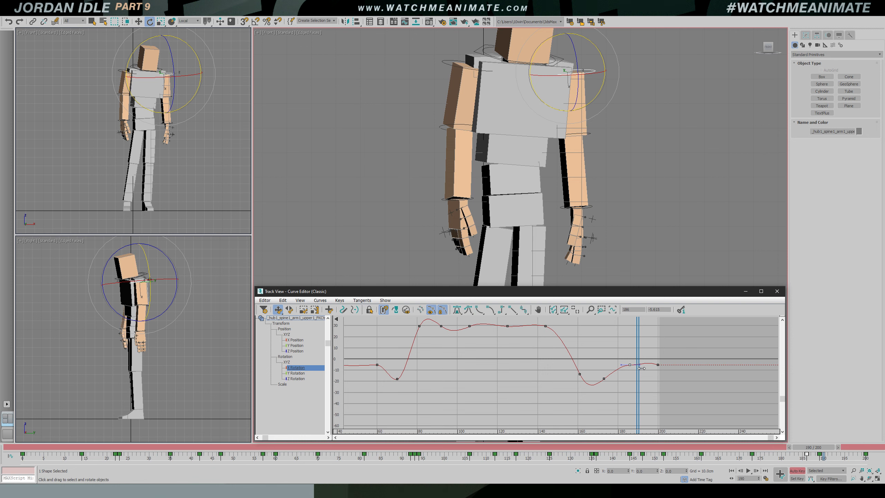
Slope the tangents of the first and last X Rotation keys upward so the loop continues smoothly, and play it
middle_drag(536, 377, 661, 378)
ctrl+alt+middle_drag(523, 366, 453, 359)
drag(393, 350, 419, 378)
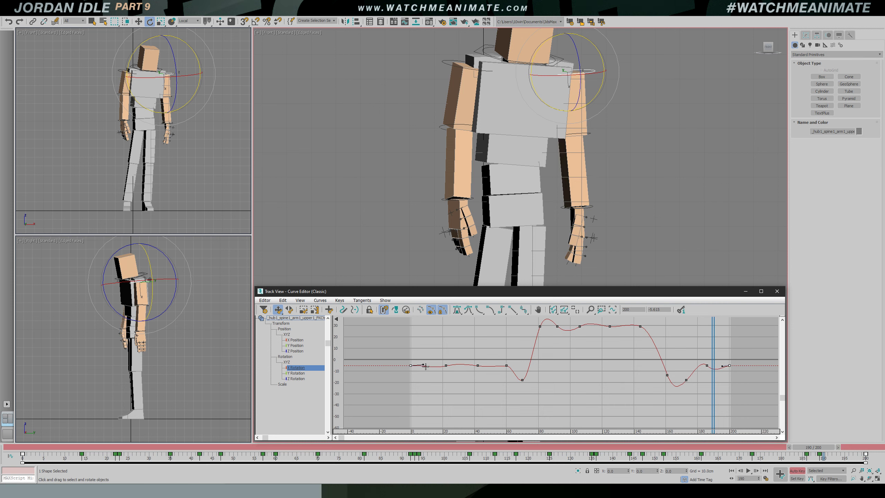
key(slash)
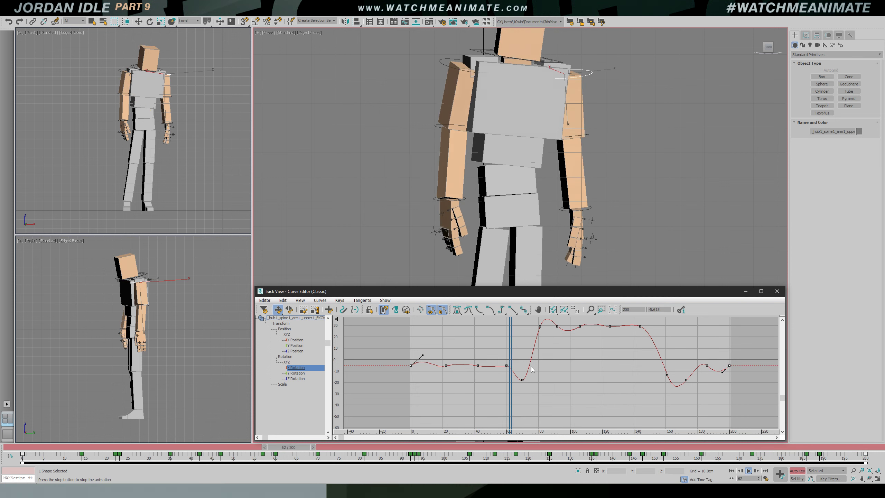
Slope the tangents of the X Rotation keys at about frames 22, 42 and 60 gently downward during playback
click(446, 365)
drag(456, 364, 457, 367)
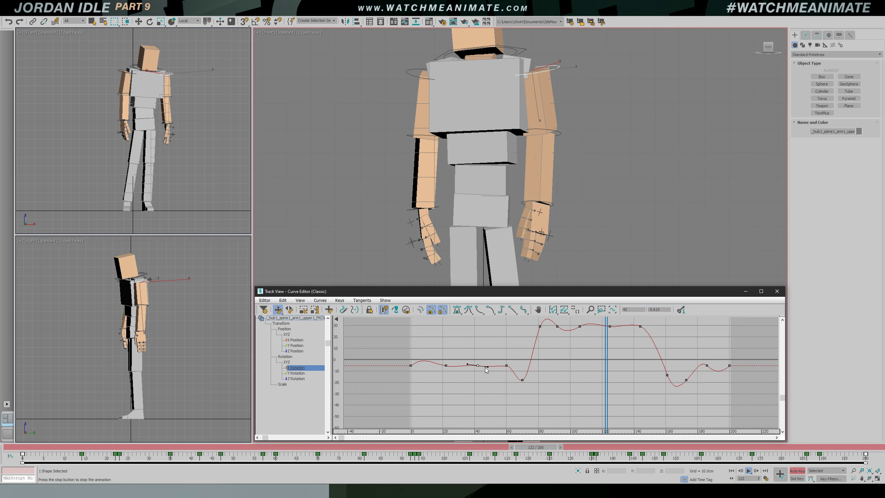
click(506, 365)
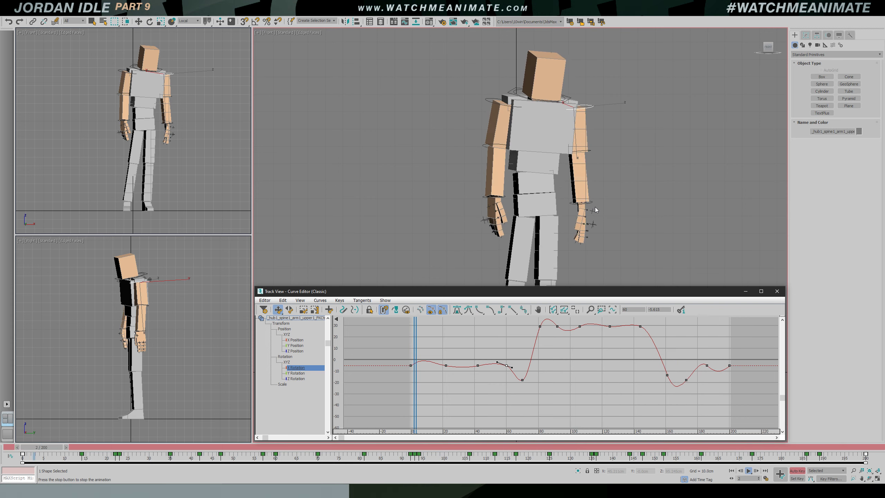
Go to frame 174, raise the frame 173 key on the Y Rotation curve to about -0.5, and play the animation
mouse_move(520, 447)
mouse_down()
mouse_move(449, 447)
mouse_move(753, 443)
mouse_up()
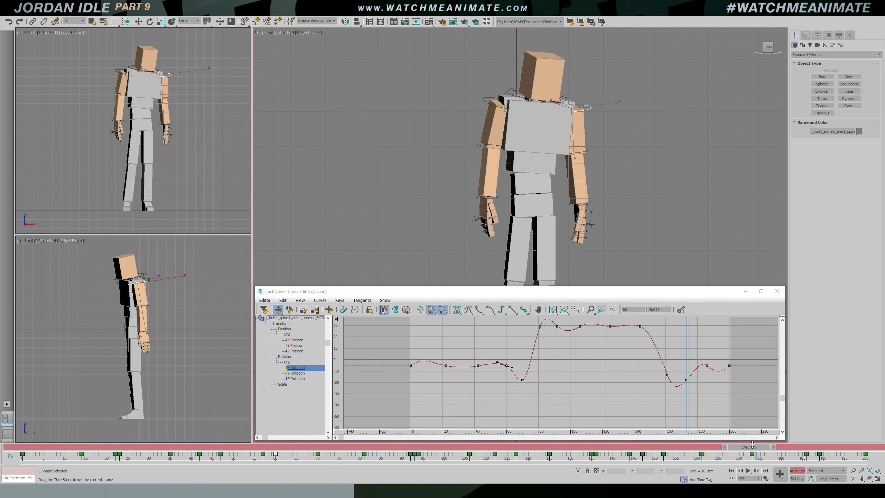
click(296, 373)
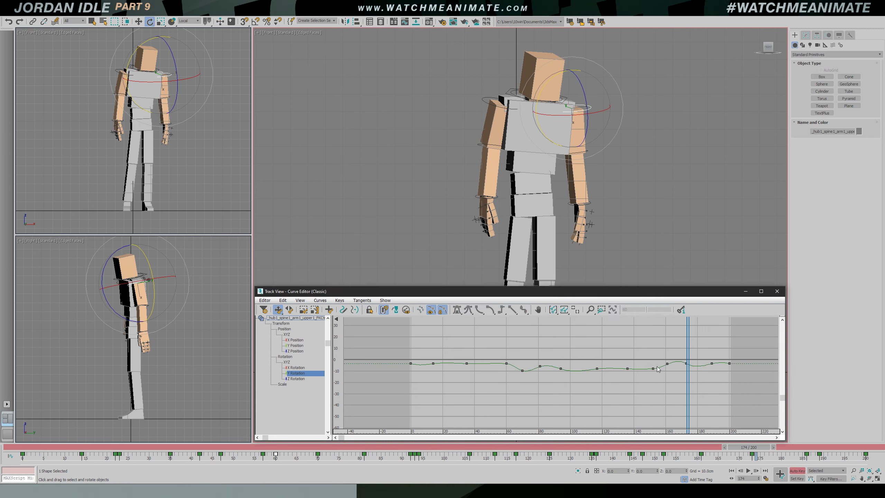
drag(690, 360, 692, 356)
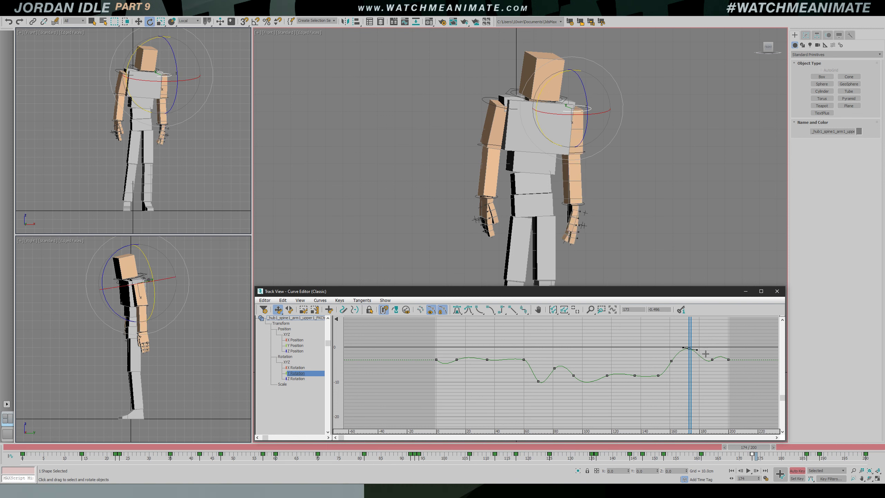
key(slash)
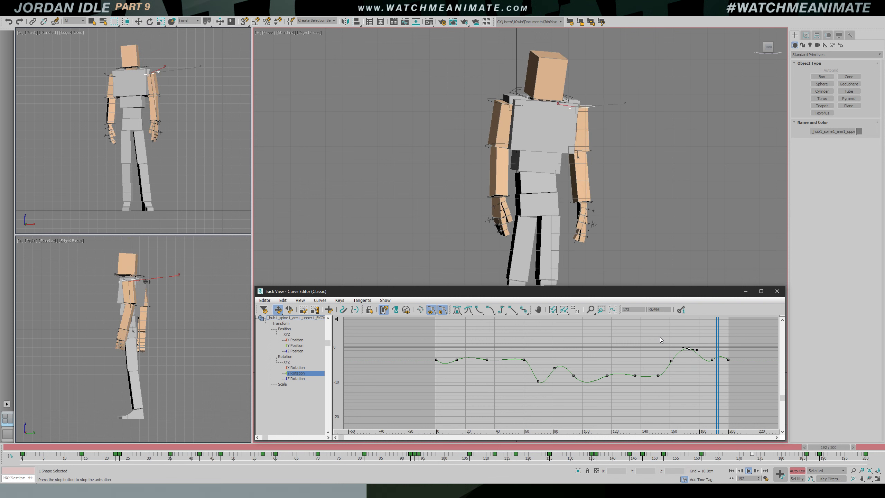
Undo the recent changes to the frame 173 key on the Y Rotation curve, checking the motion by scrubbing and playback
key(slash)
key(ctrl+z)
key(ctrl+z)
drag(703, 447, 730, 447)
key(slash)
key(e)
drag(687, 363, 654, 366)
key(/)
key(ctrl+z)
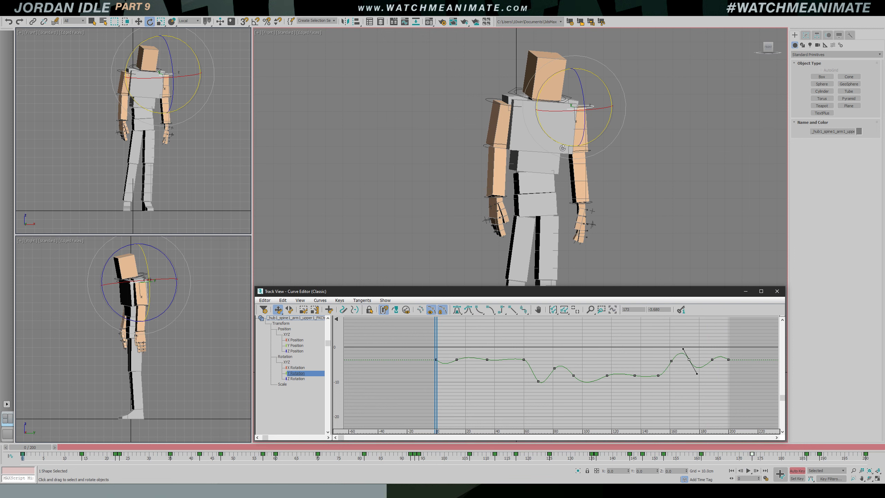
Review the X Rotation curve of arm1's upper arm while the animation plays
click(297, 368)
key(/)
ctrl+alt+middle_drag(620, 357, 577, 357)
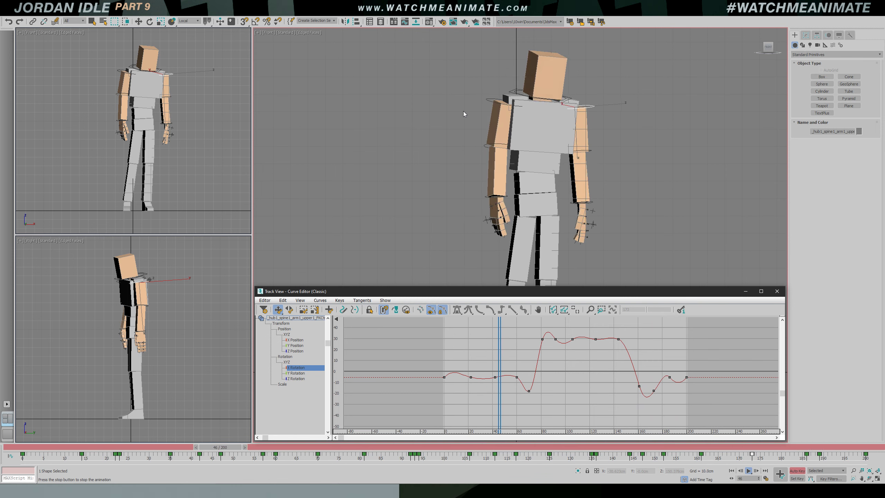
Select arm2's upper arm control and lower its X Rotation key at frame 70 to about 9.6
key(e)
click(477, 110)
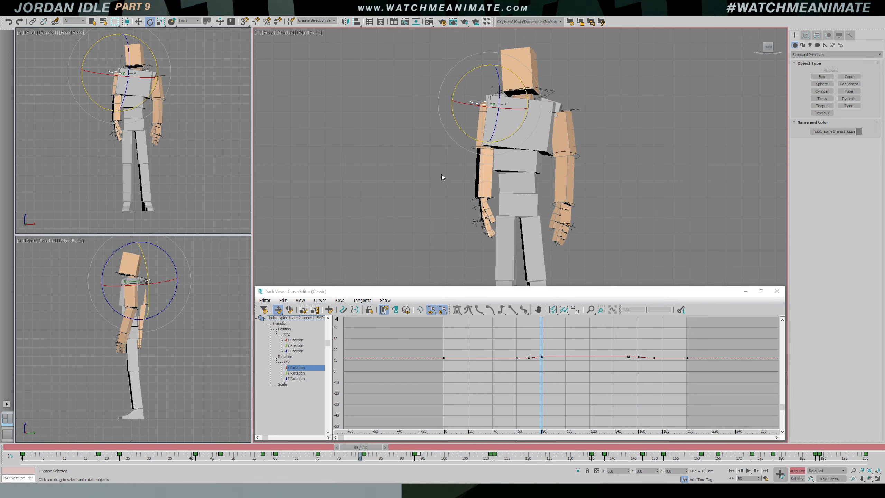
mouse_move(548, 396)
ctrl+alt+middle_down()
mouse_move(587, 368)
mouse_move(575, 390)
mouse_move(574, 342)
mouse_move(562, 389)
ctrl+alt+middle_up()
ctrl+alt+middle_drag(562, 389, 533, 353)
drag(533, 353, 462, 352)
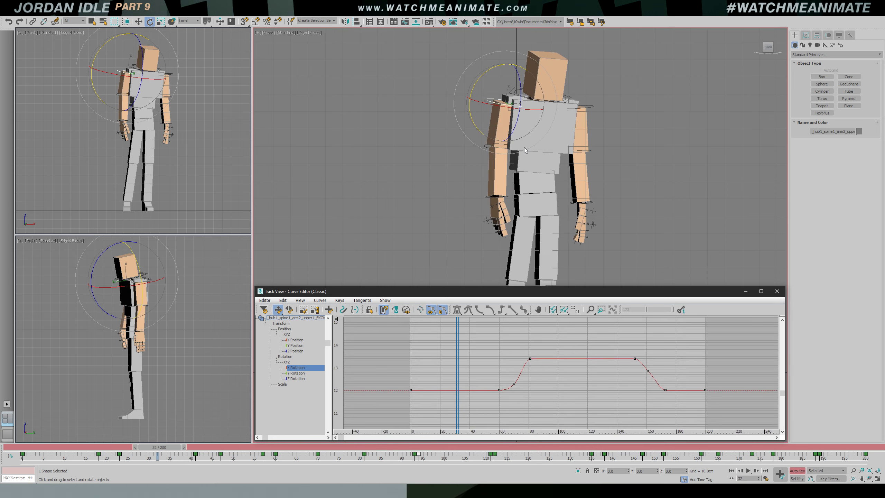
key(t)
key(/)
key(/)
key(e)
drag(525, 364, 519, 438)
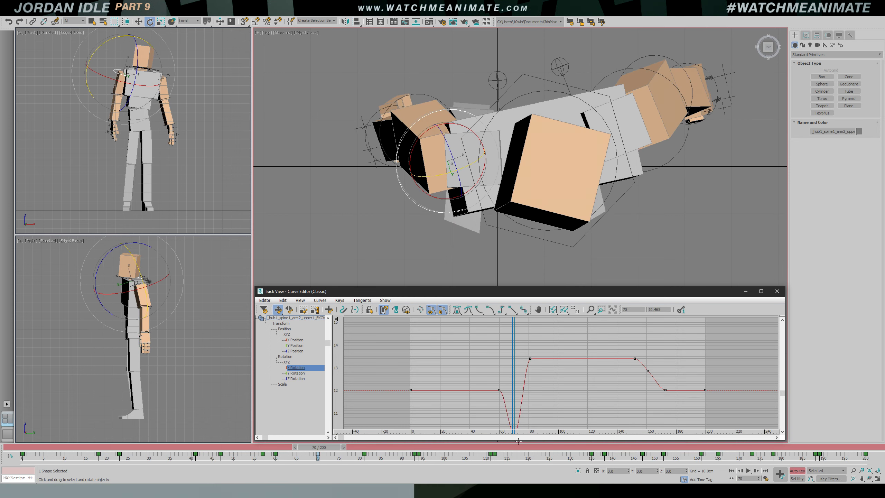
key(f)
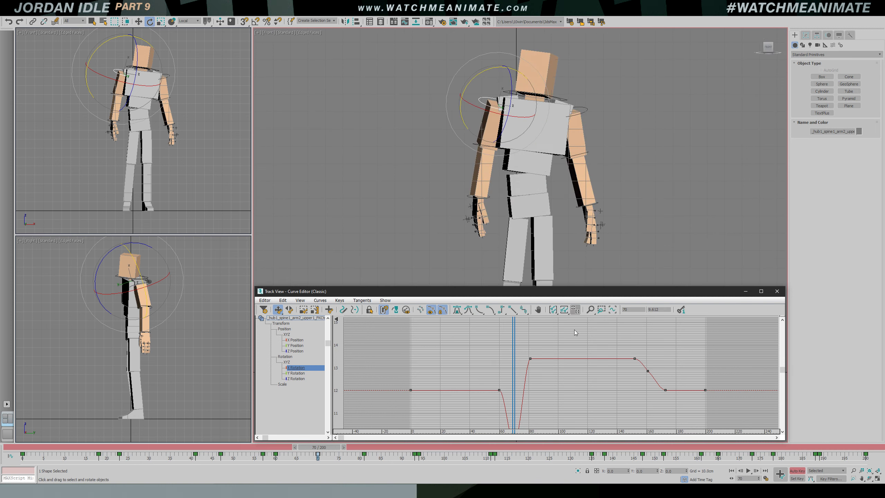
Add X Rotation keys at frames 96 and about 115, slope the frame 81 key's tangent steeply upward, and play
ctrl+alt+middle_drag(552, 361, 549, 387)
mouse_move(513, 365)
mouse_down()
mouse_move(490, 365)
mouse_move(539, 365)
mouse_move(529, 366)
mouse_up()
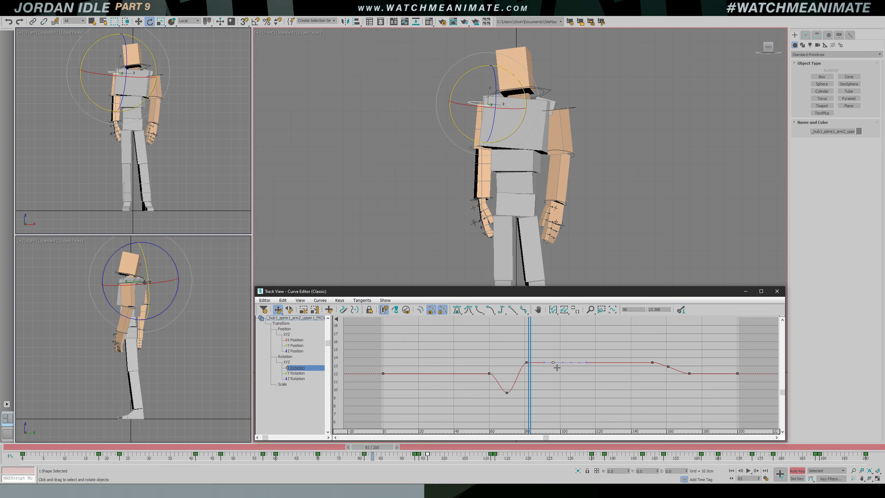
drag(529, 365, 526, 422)
key(ctrl+z)
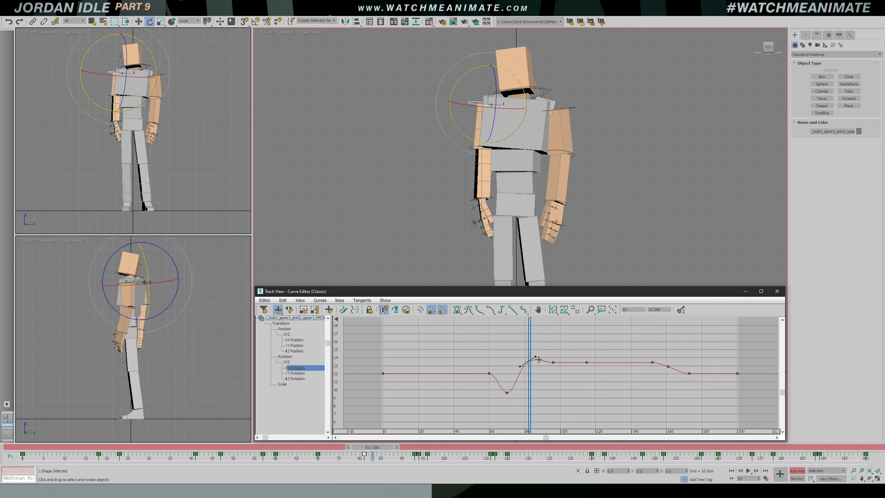
key(slash)
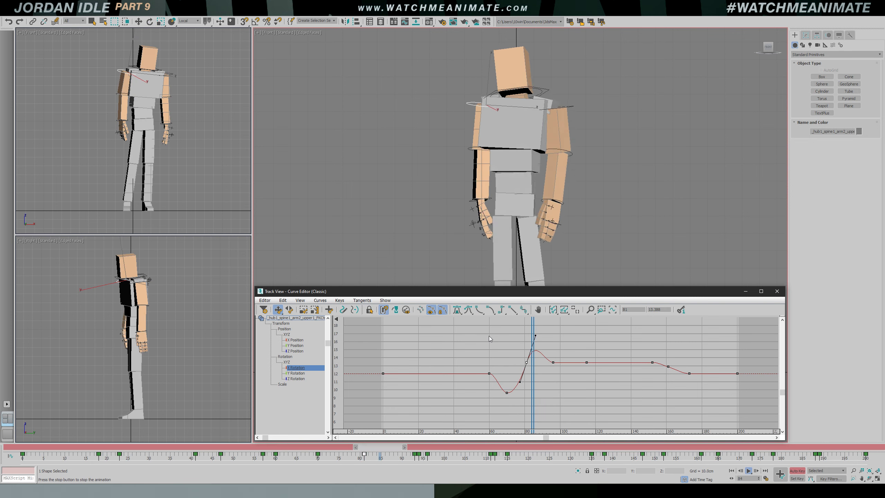
Shape the X Rotation swing with keys at about 16.3 on frame 81, 6.9 on frame 96 and 13.4 on frame 106
key(e)
key(Escape)
drag(529, 365, 552, 414)
ctrl+alt+middle_drag(565, 360, 571, 375)
drag(550, 352, 496, 353)
key(slash)
key(slash)
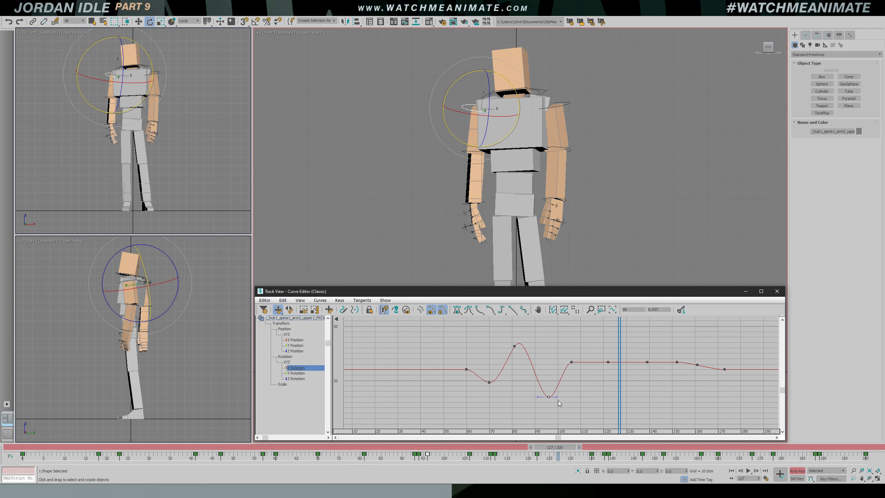
Slope the tangents of the X Rotation keys at frames 96 and 81 upward, checking playback in the top and front views
drag(623, 344, 489, 348)
key(slash)
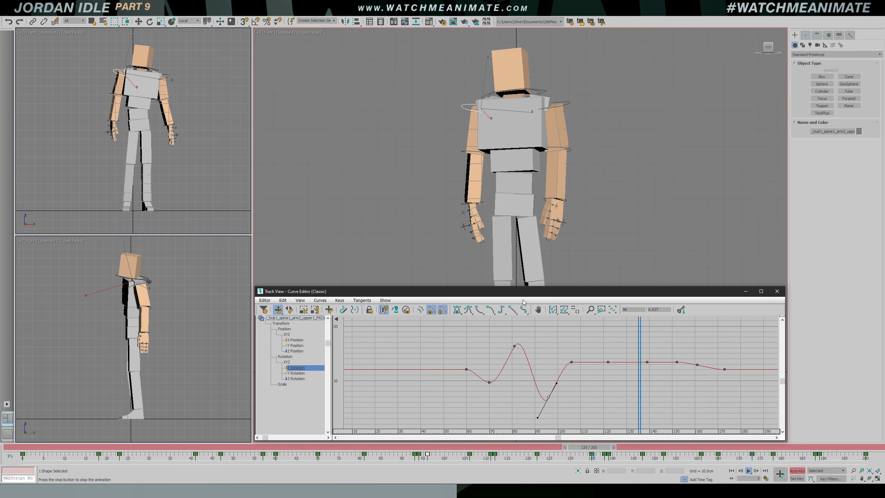
key(t)
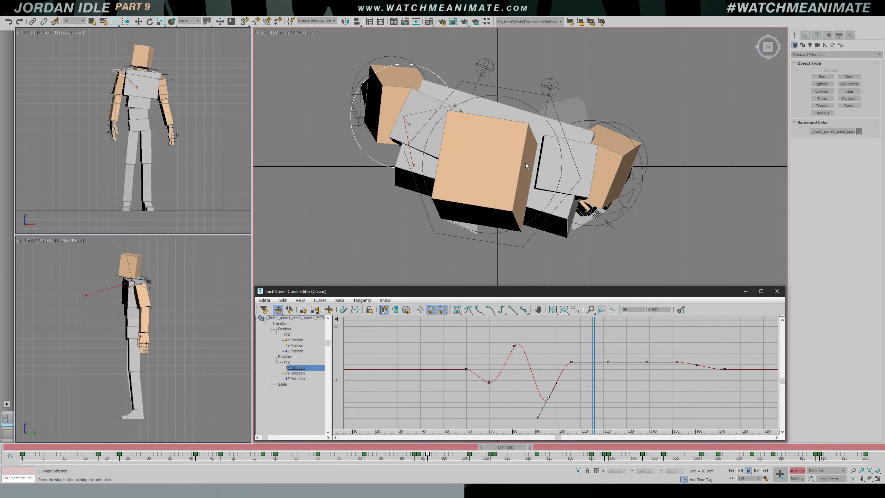
key(f)
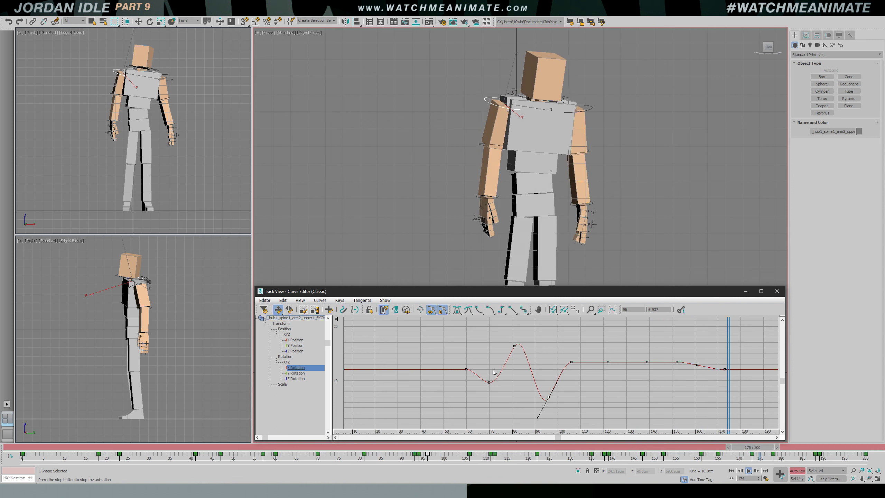
ctrl+alt+middle_drag(579, 364, 512, 355)
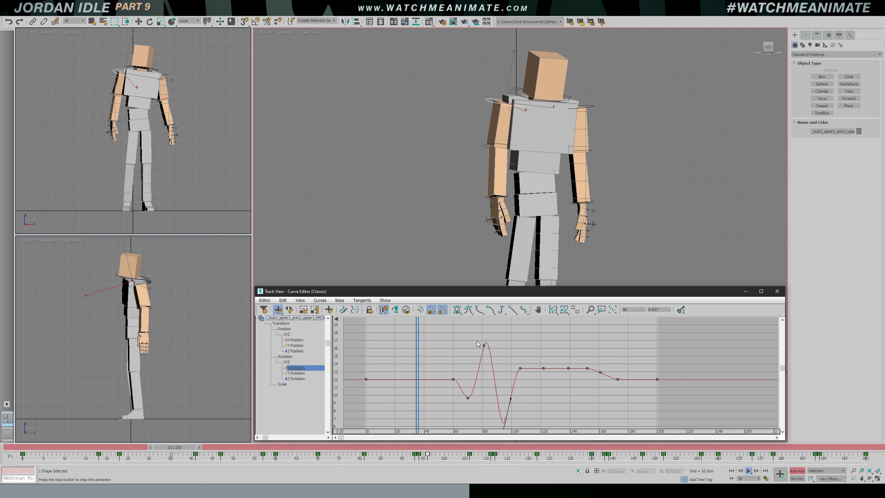
click(483, 345)
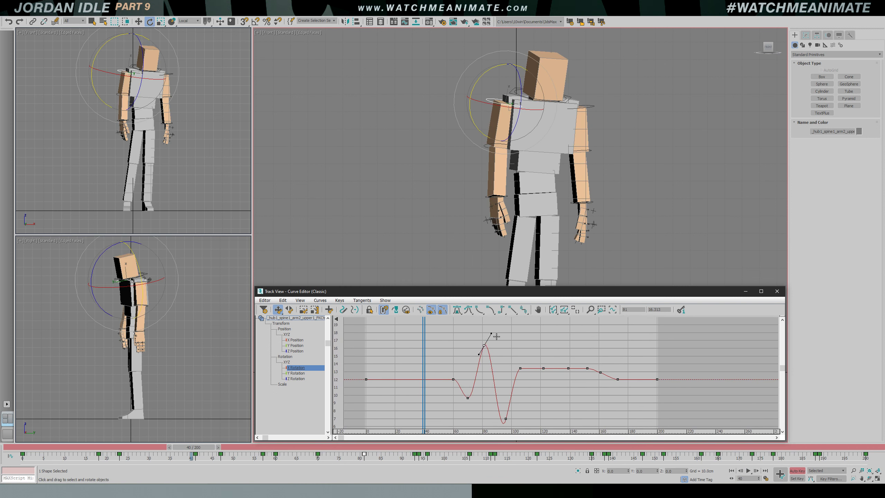
Try lowering the X Rotation key at frame 70 to about 3.7 and play the result
drag(432, 337, 472, 342)
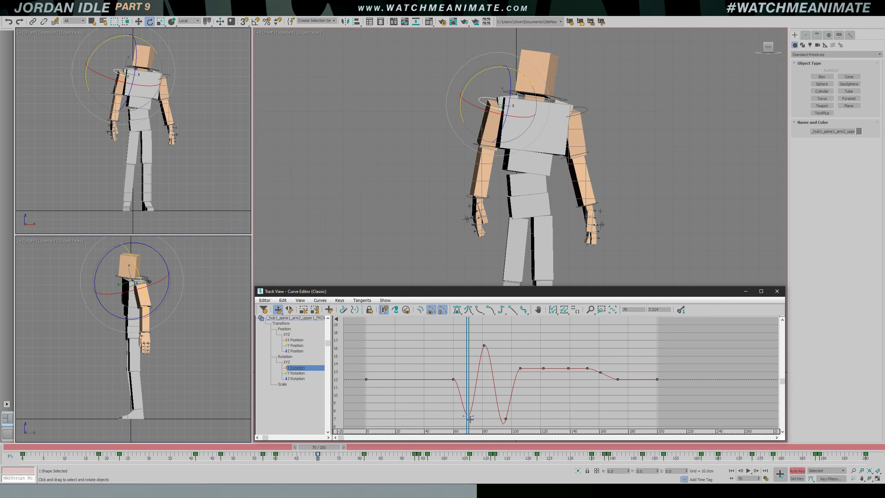
ctrl+alt+middle_drag(514, 380, 543, 404)
key(/)
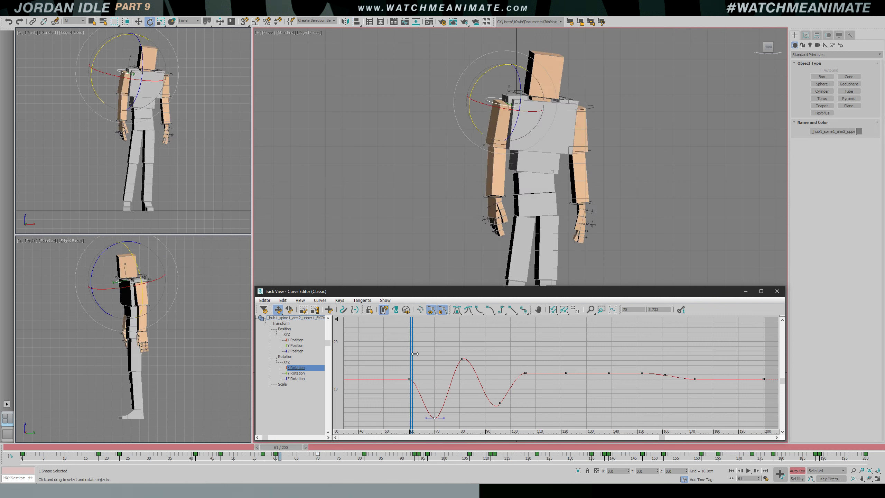
key(/)
key(e)
key(ctrl+z)
Move the X Rotation keys at frames 96 and 106 earlier to about frames 88 and 99, and slope the frame 111 key's tangent downward
drag(548, 334, 490, 334)
click(499, 402)
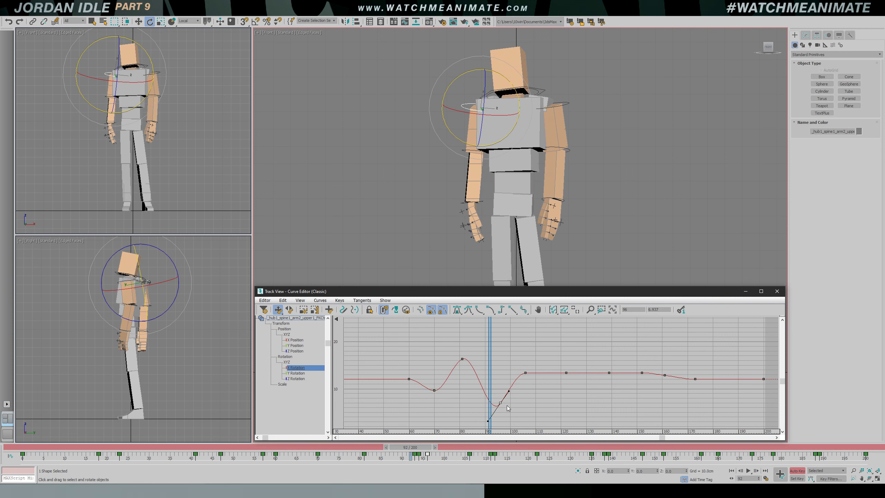
drag(509, 389, 514, 413)
mouse_move(493, 364)
mouse_down()
mouse_move(455, 361)
mouse_move(510, 364)
mouse_up()
drag(504, 407, 484, 406)
drag(529, 377, 510, 376)
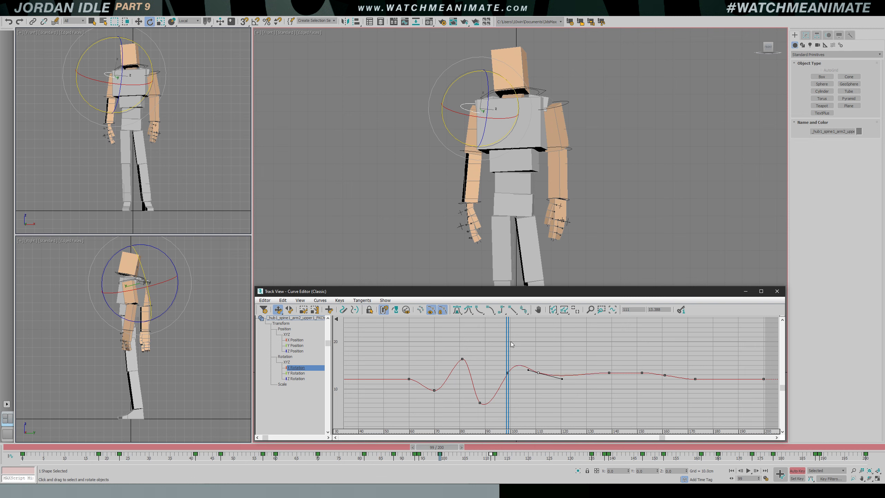
Tilt the X Rotation tangents slightly downward at frame 81 and upward at frame 70, then check playback from the top
key(/)
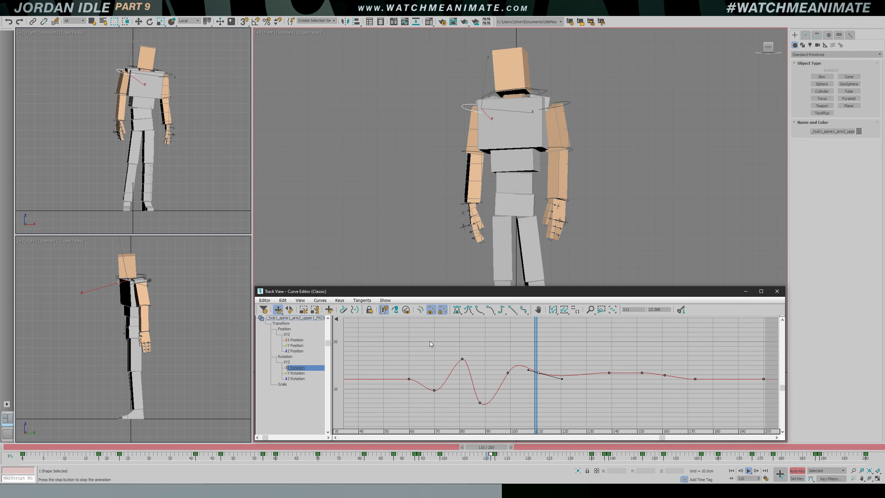
key(e)
drag(592, 349, 467, 353)
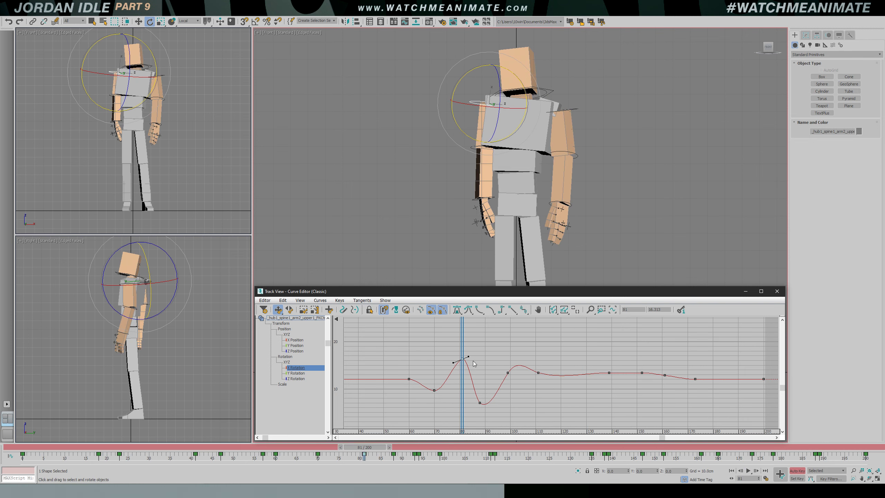
key(/)
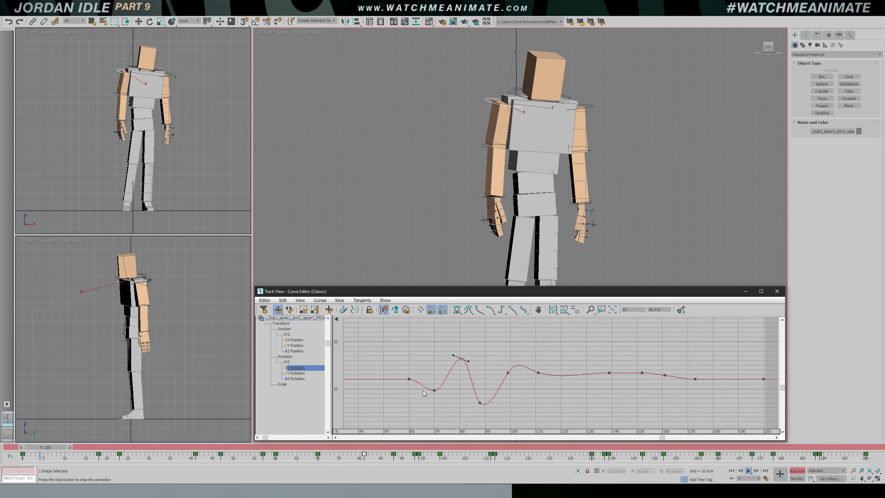
click(434, 390)
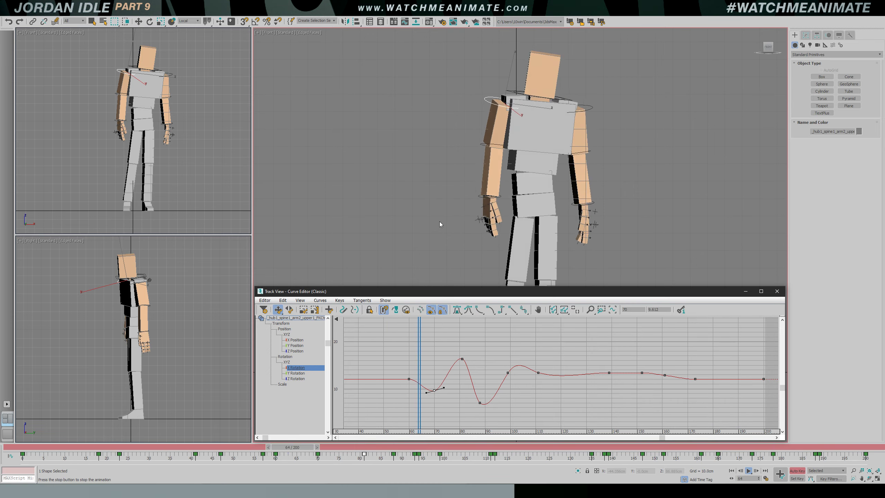
key(t)
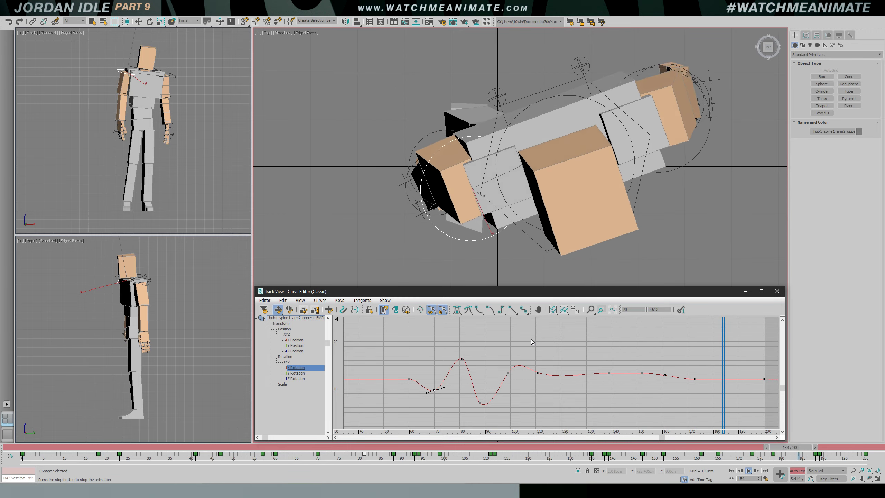
View the character from the front and move the upper arm's X Rotation key near frame 138 to about frame 131
drag(336, 447, 701, 450)
ctrl+alt+middle_drag(698, 369, 613, 360)
ctrl+alt+middle_drag(613, 360, 620, 338)
key(f)
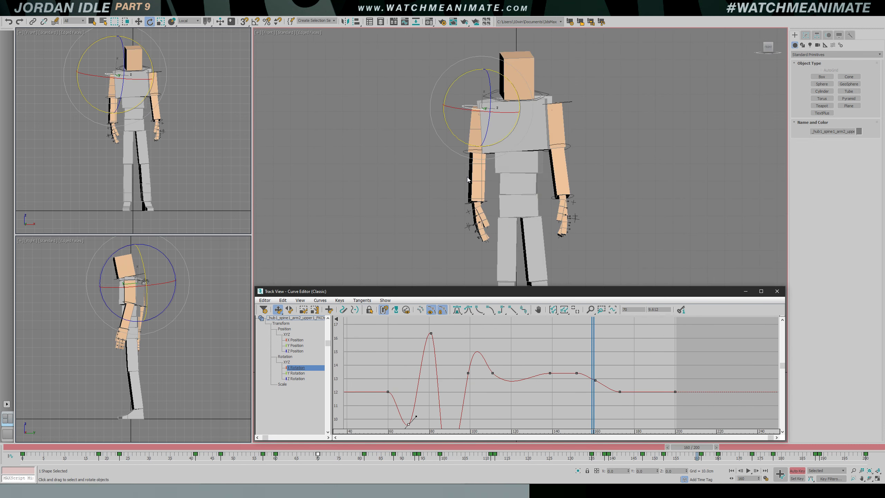
drag(598, 336, 562, 338)
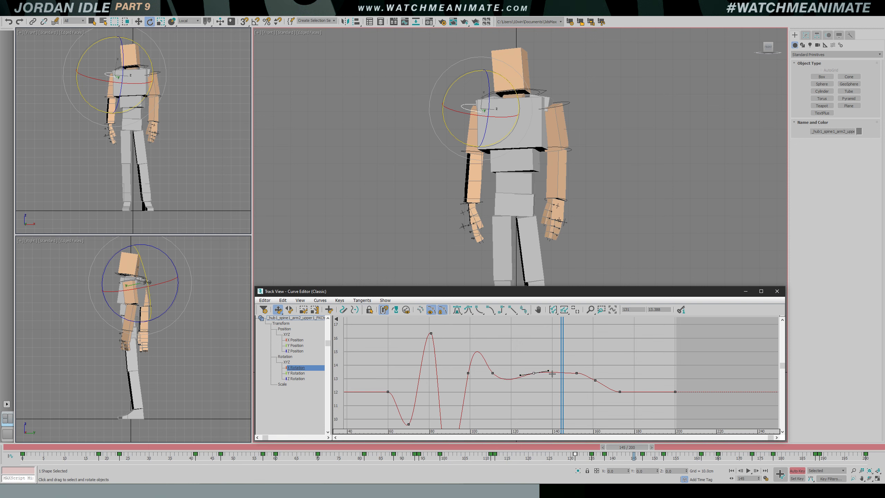
Shape the X Rotation curve with a peak of about 20 at frame 161, a dip at frame 173 and a 12.001 key at frame 181
drag(567, 335, 595, 460)
ctrl+alt+middle_drag(617, 375, 603, 387)
drag(604, 390, 596, 343)
drag(590, 382, 625, 432)
click(621, 380)
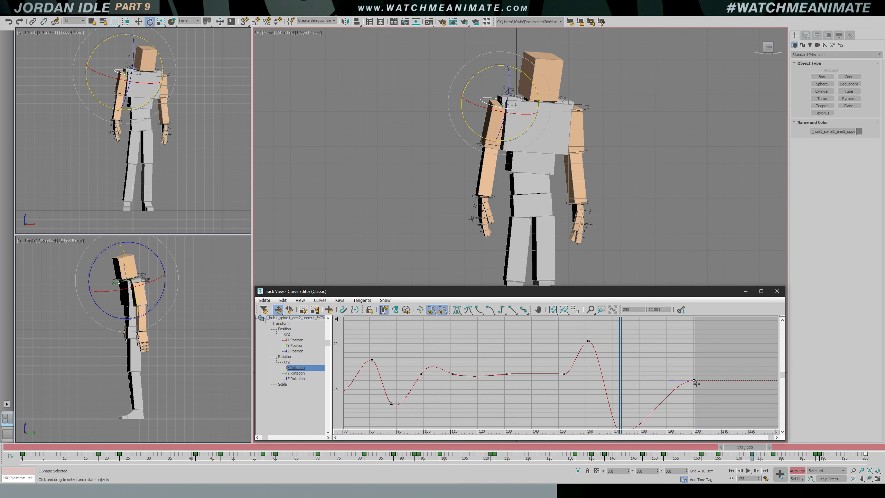
ctrl+alt+middle_drag(634, 378, 650, 395)
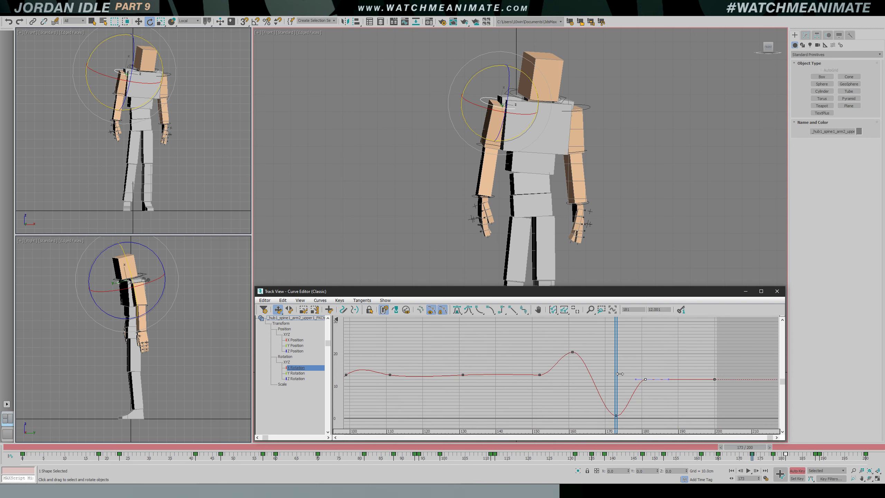
drag(617, 376, 560, 374)
key(slash)
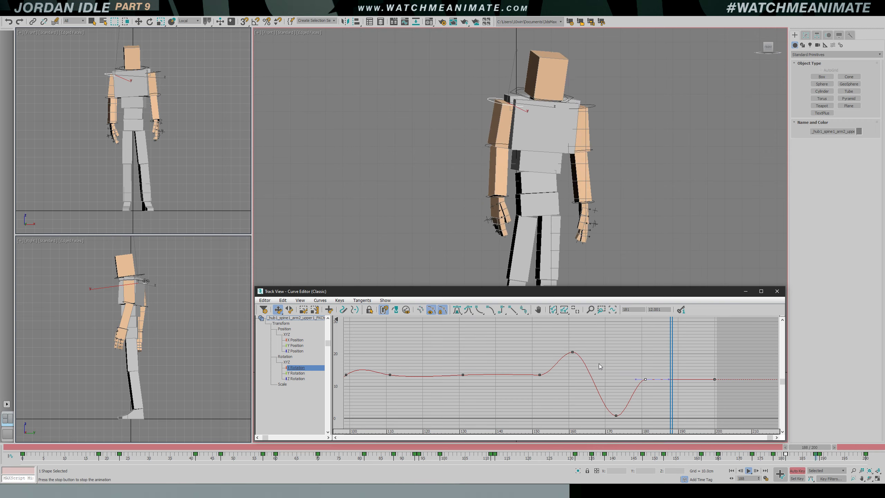
Reverse the swing, lowering the frame 161 key to about 1 and raising the frame 173 key to about 24.7, and play it back
drag(453, 449, 695, 447)
key(e)
click(573, 353)
drag(577, 357, 622, 365)
key(ctrl+z)
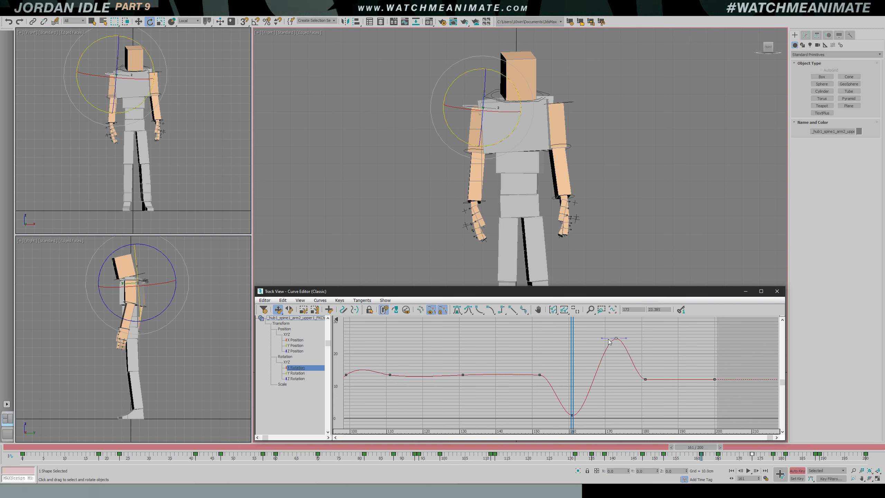
key(slash)
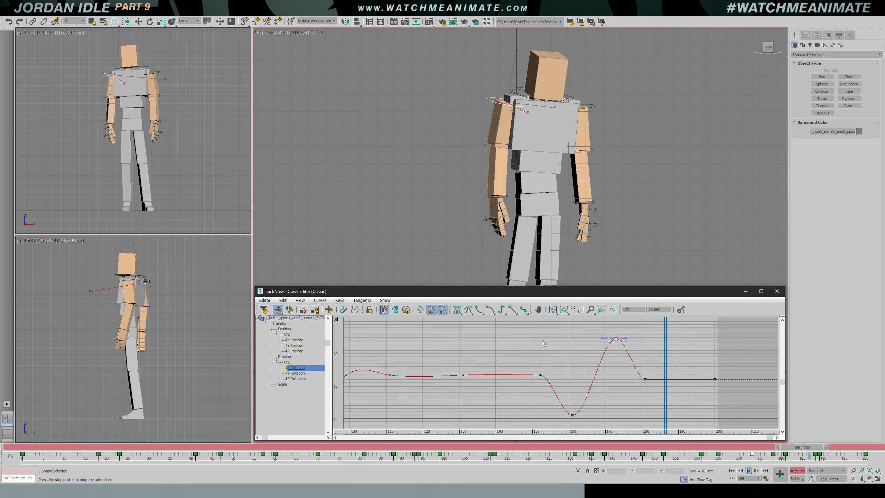
click(560, 445)
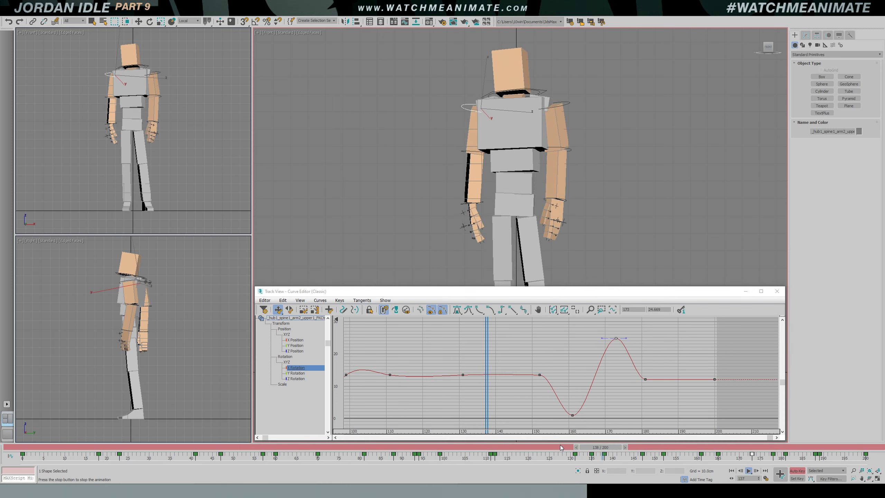
Move the swing's peak to about frame 169 and settle the curve with 12.001 keys at frames 176 and 185 with a small overshoot
drag(558, 444, 714, 447)
key(e)
drag(579, 363, 617, 324)
mouse_move(606, 354)
mouse_down()
mouse_move(576, 358)
mouse_move(640, 362)
mouse_move(631, 382)
mouse_up()
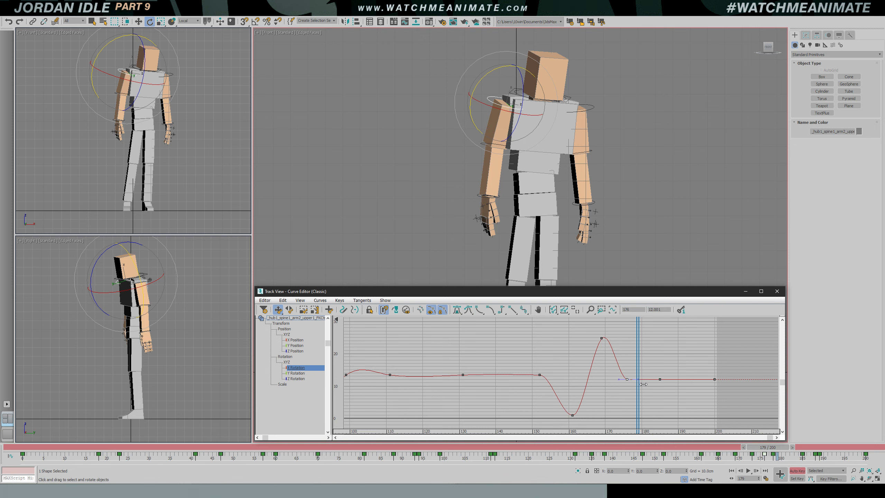
drag(639, 380, 641, 403)
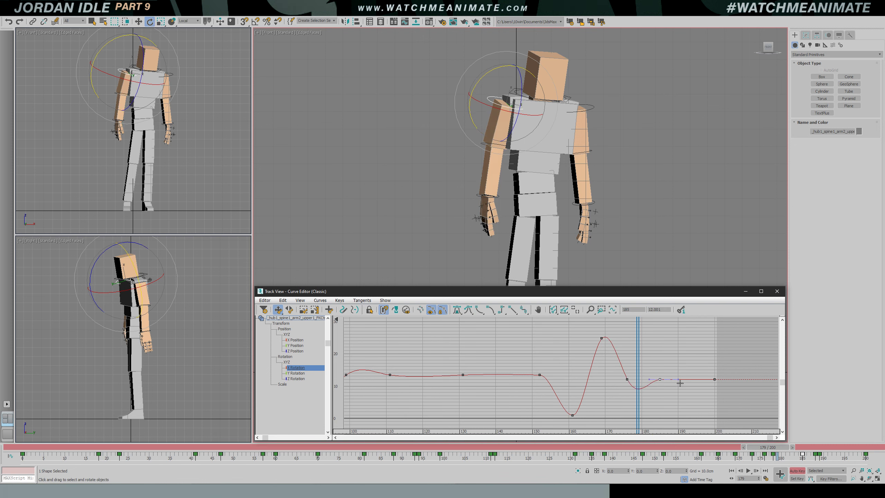
Smooth the end key's tangent, add gentle X Rotation drift before frame 60 with keys near frames 16 and 35, and review from the top and front
ctrl+alt+middle_drag(615, 389, 499, 369)
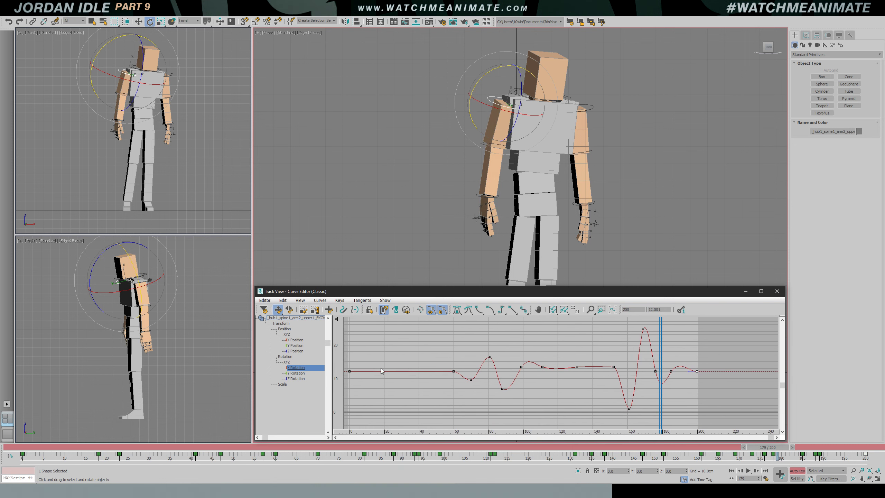
drag(360, 382, 387, 391)
click(454, 371)
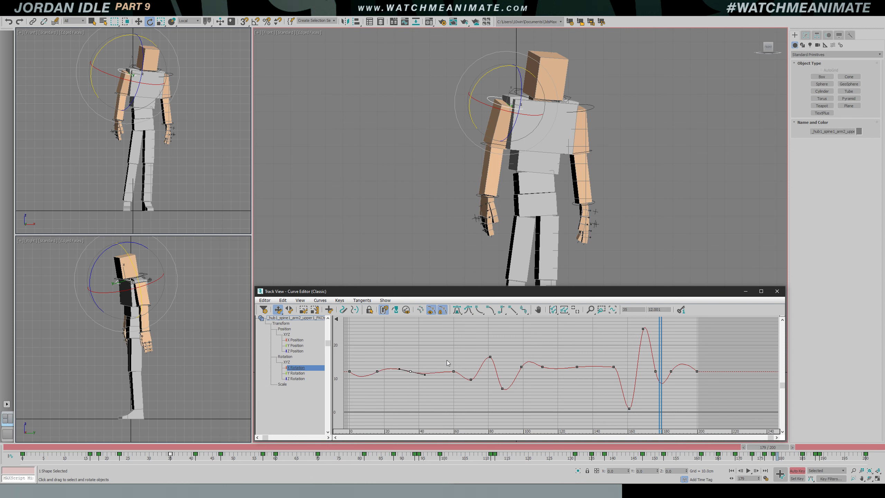
key(slash)
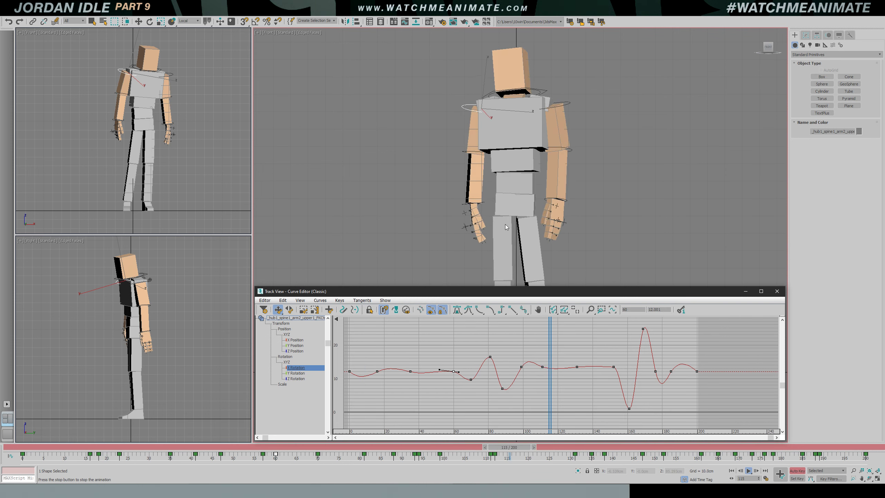
key(t)
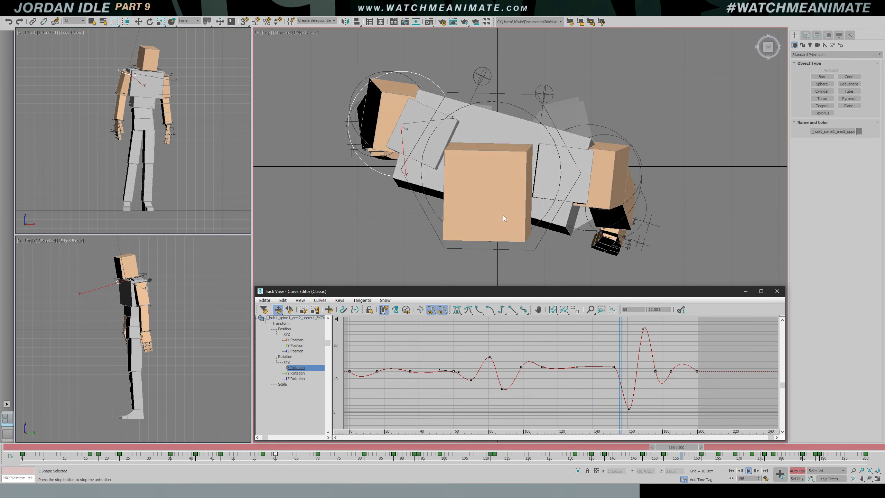
key(f)
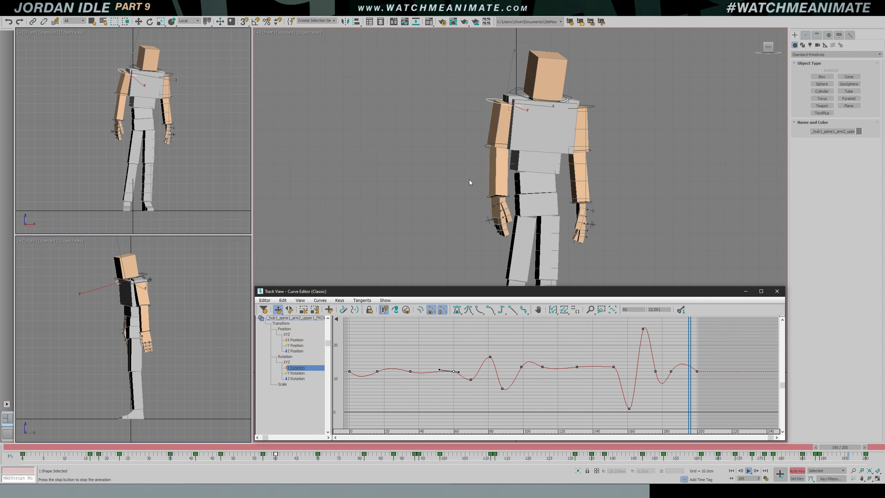
Move the X Rotation key just before the late swing to frame 152 and play the animation from the front, right and left
click(614, 367)
drag(619, 367, 623, 373)
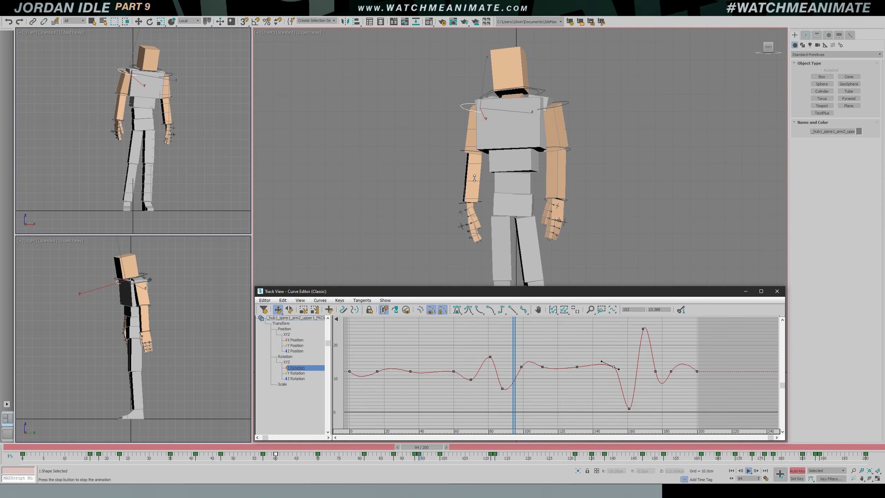
key(r)
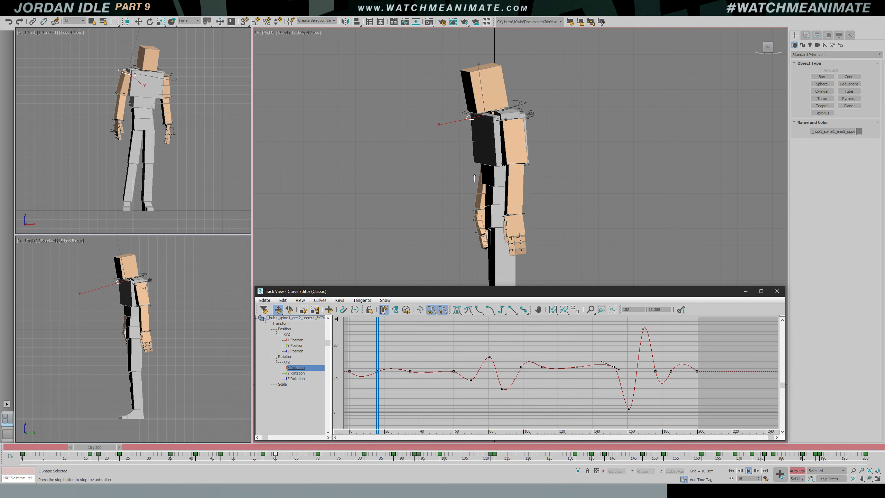
key(l)
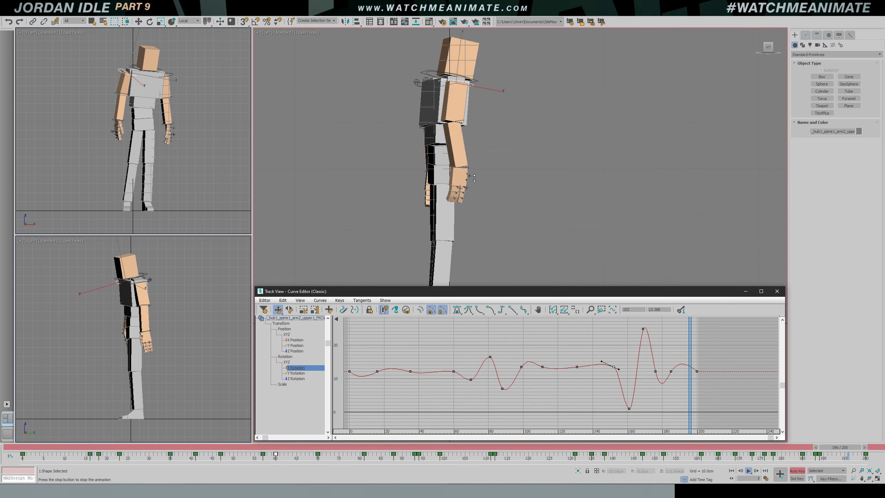
key(f)
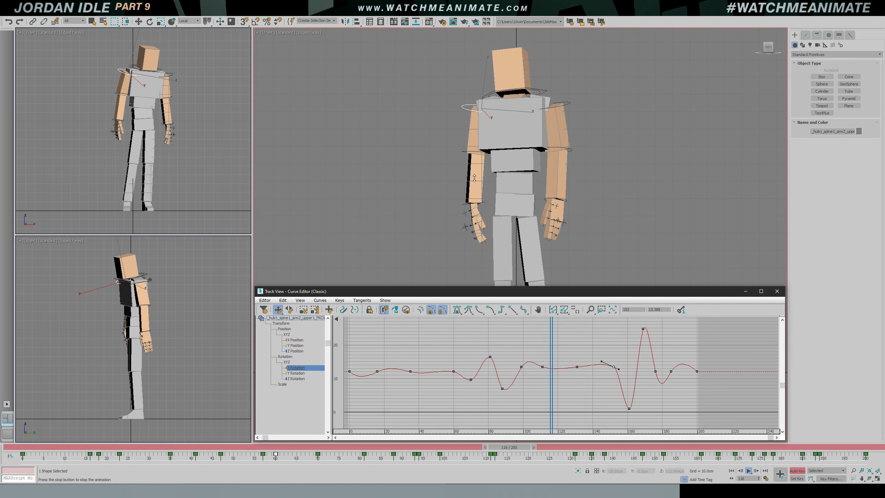
Return to frame 0, close the Curve Editor, clear the selection and play the full-body animation
drag(415, 447, 10, 447)
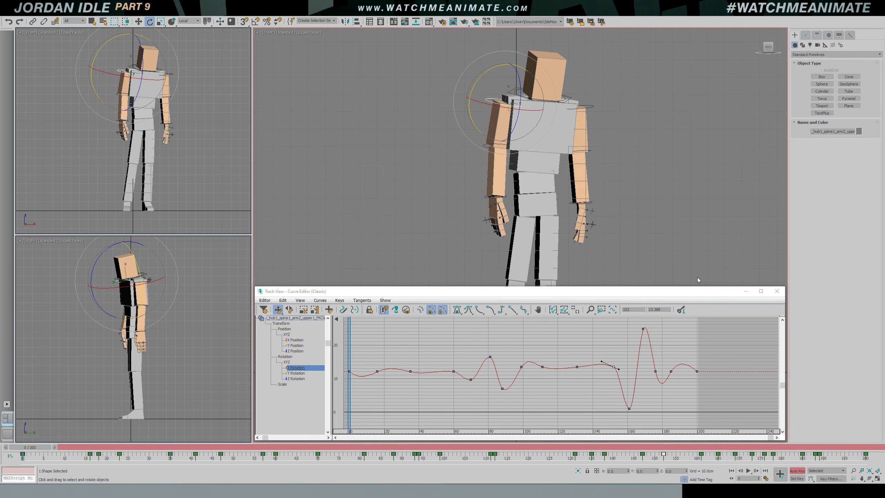
click(777, 291)
click(380, 221)
key(slash)
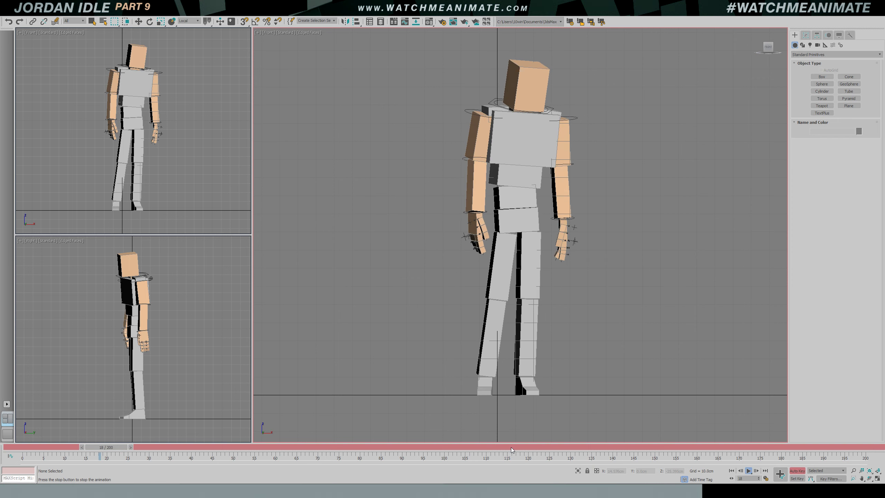
Go to about frame 151, select the opposite upper-arm control and show its X Rotation curve in the Curve Editor
click(568, 448)
drag(636, 449, 660, 449)
click(555, 117)
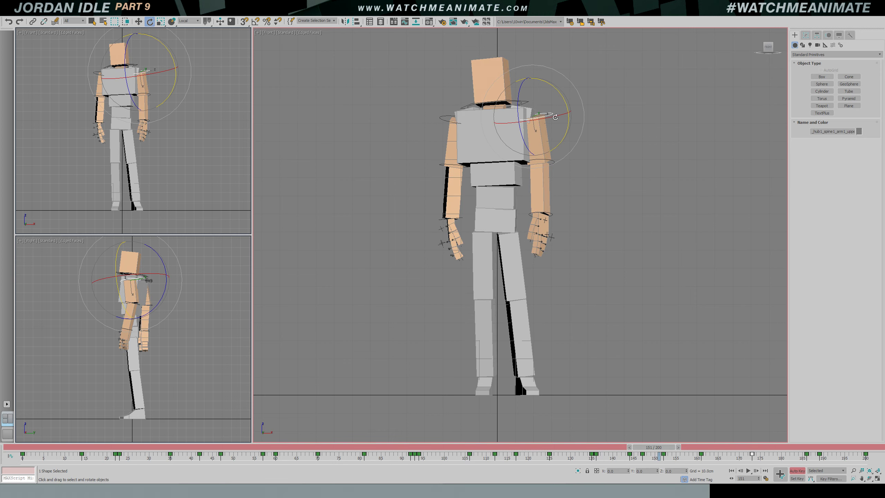
key(c)
ctrl+alt+middle_drag(639, 418, 615, 432)
middle_drag(660, 383, 622, 381)
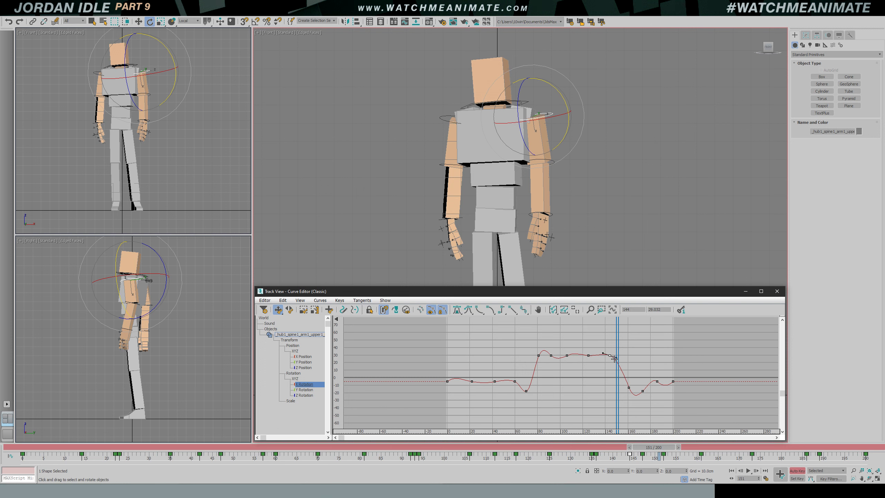
Move this arm's X Rotation key from frame 144 to about frame 149, keeping its value at 29.032, and play the result
drag(614, 358, 625, 351)
key(ctrl+z)
ctrl+alt+middle_drag(632, 355, 649, 347)
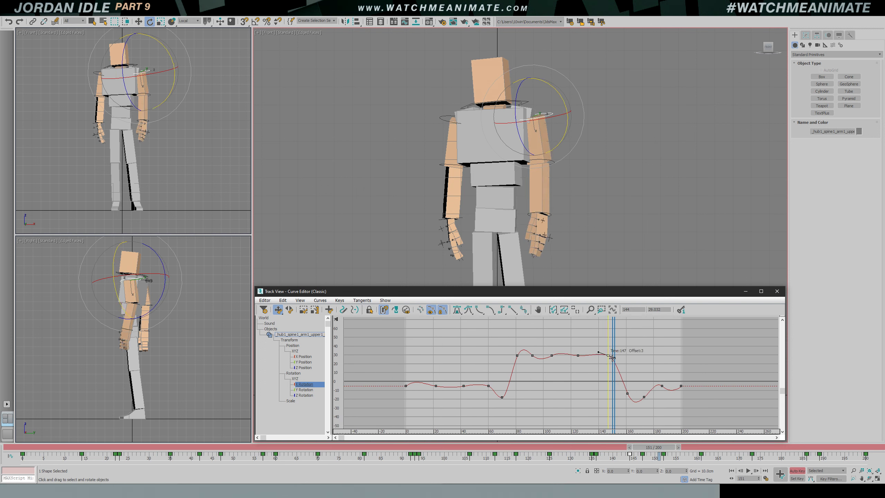
drag(612, 358, 615, 358)
key(/)
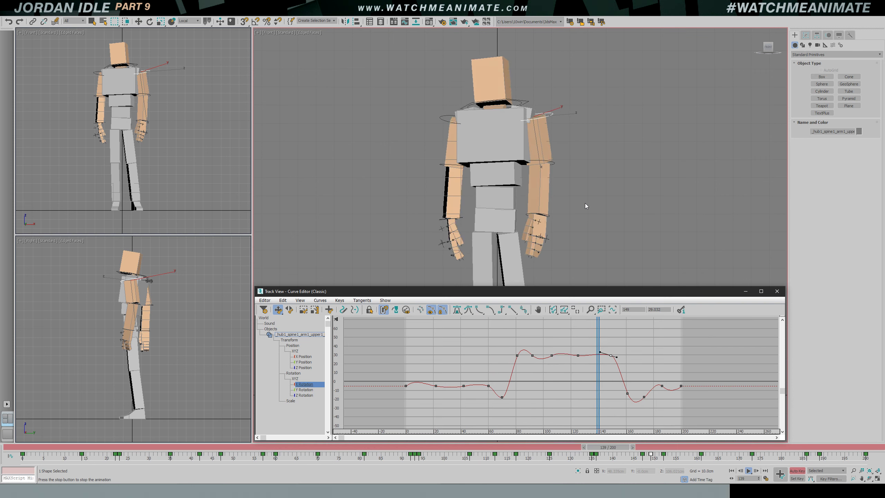
key(slash)
On the first upper arm, move the frame 152 X Rotation key to about frame 148 and try lowering the frame 161 dip to about -10
drag(667, 338, 624, 341)
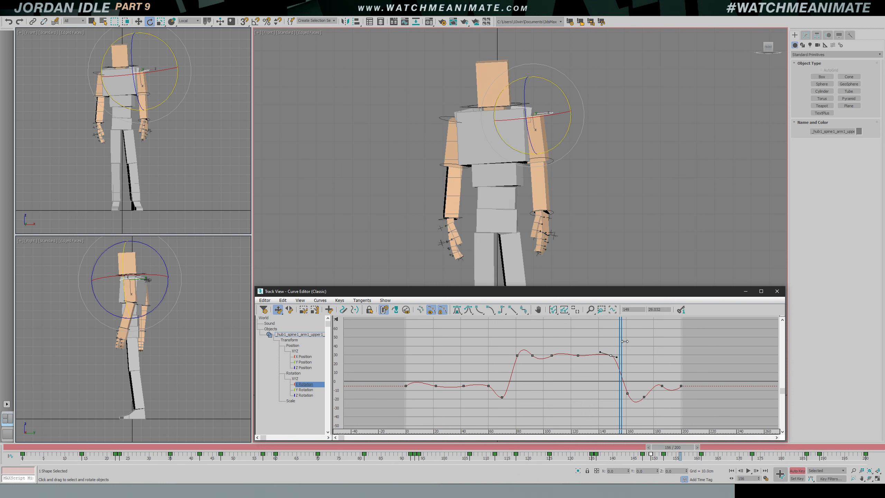
click(447, 123)
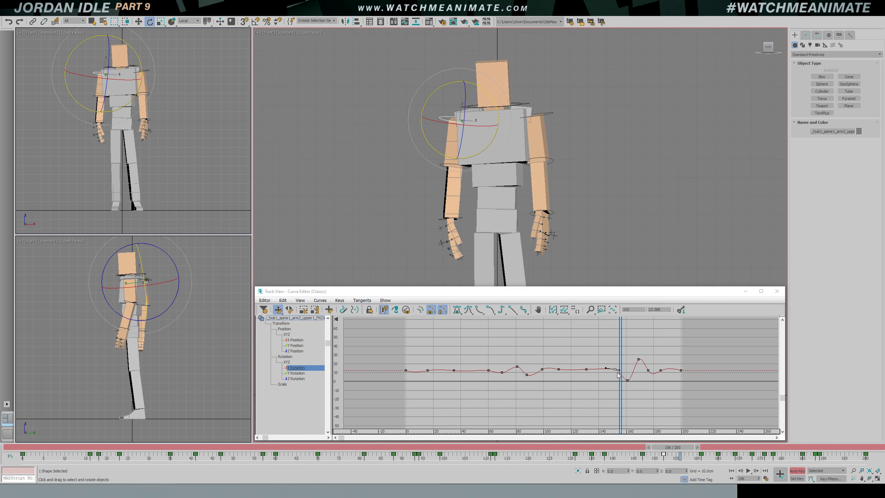
scroll(617, 375, up, 2)
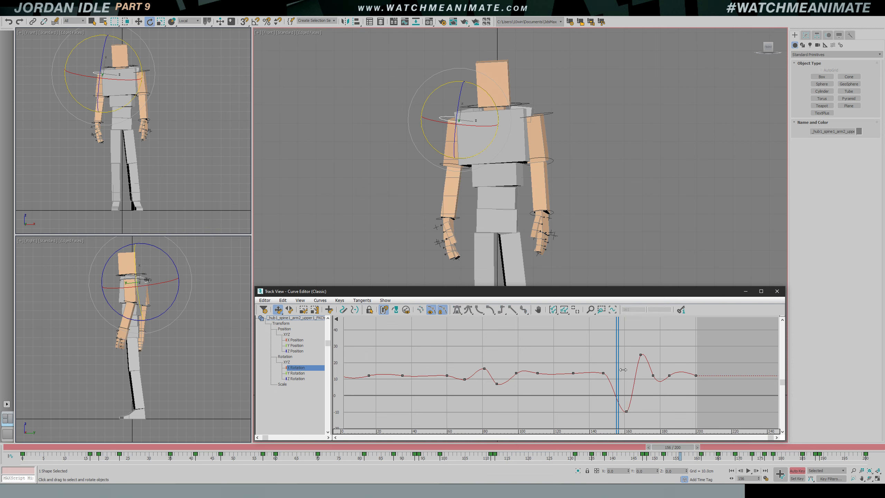
drag(623, 370, 603, 372)
key(/)
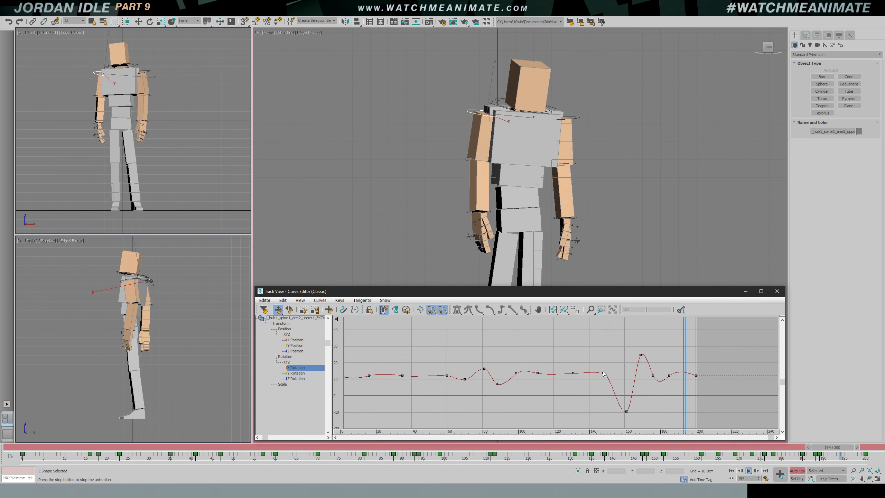
key(/)
key(e)
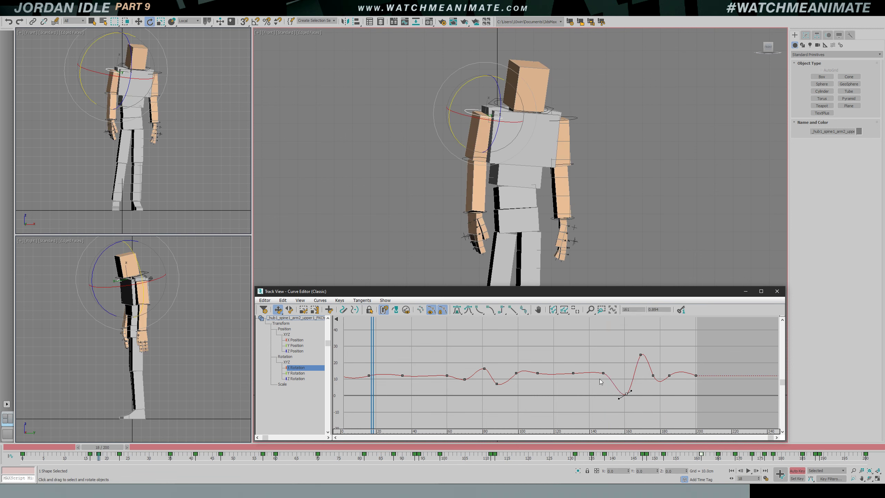
Try lowering the upper arm's X Rotation key at frame 70 to about -1.8
key(/)
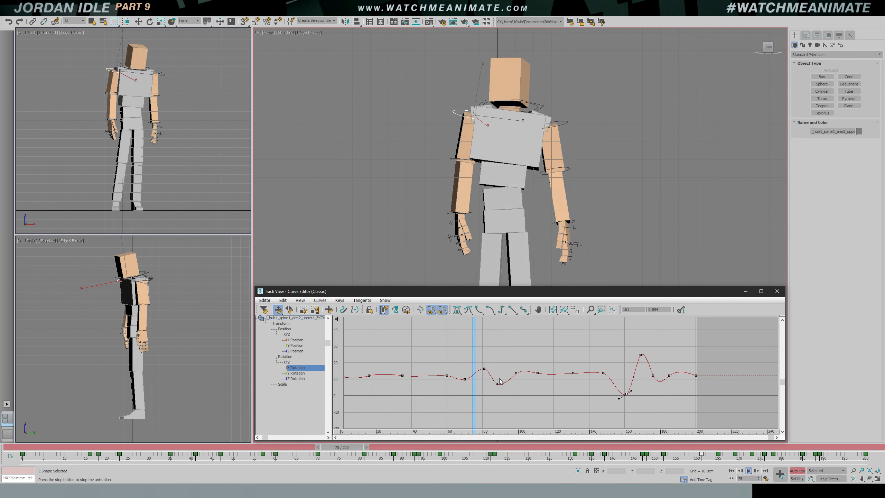
key(/)
drag(512, 352, 469, 355)
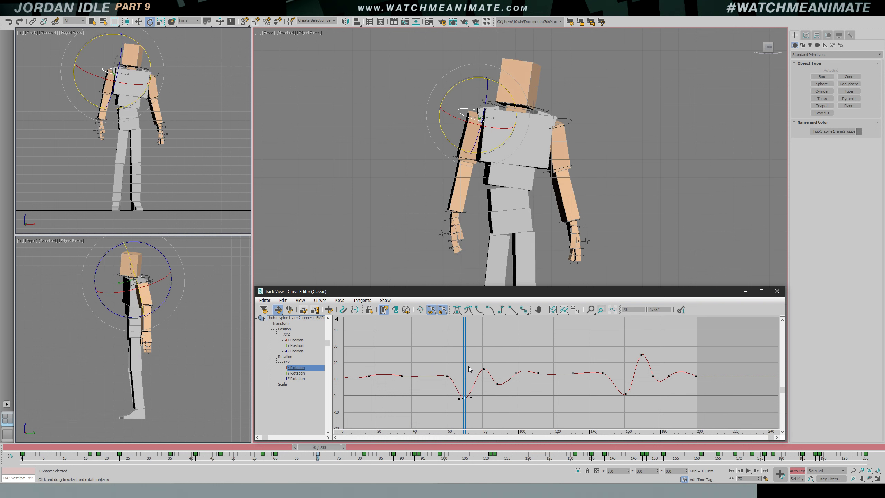
Try raising the upper arm's X Rotation peak at frame 81 to about 22.2
key(/)
key(/)
drag(523, 349, 485, 351)
click(484, 369)
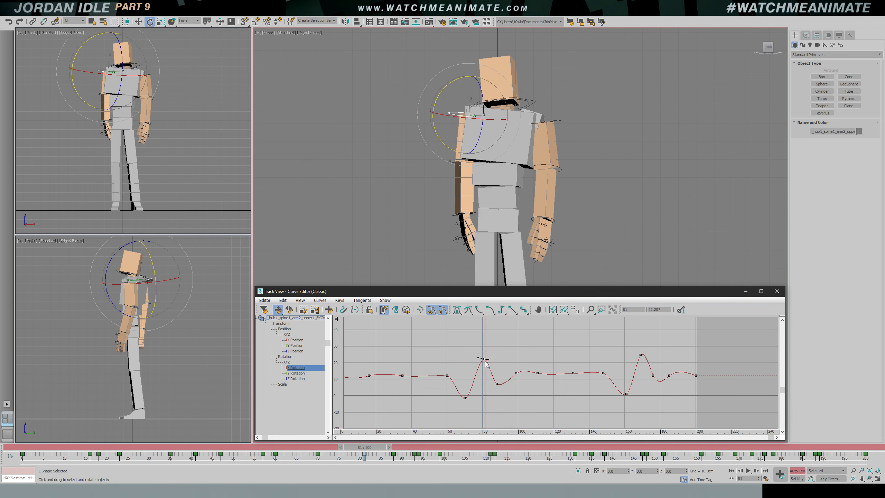
Lower the upper arm's X Rotation peak at frame 81 to about 16.5, the frame 88 key to about 6.9, and play the animation
drag(484, 350, 442, 353)
key(/)
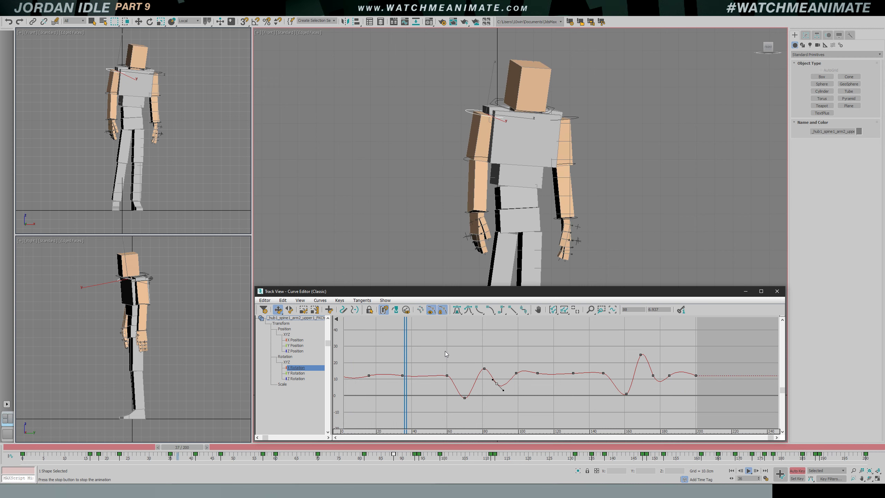
key(/)
key(e)
Raise the upper arm's X Rotation dip at frame 70 to about 4 and review the swing around it
drag(519, 349, 469, 385)
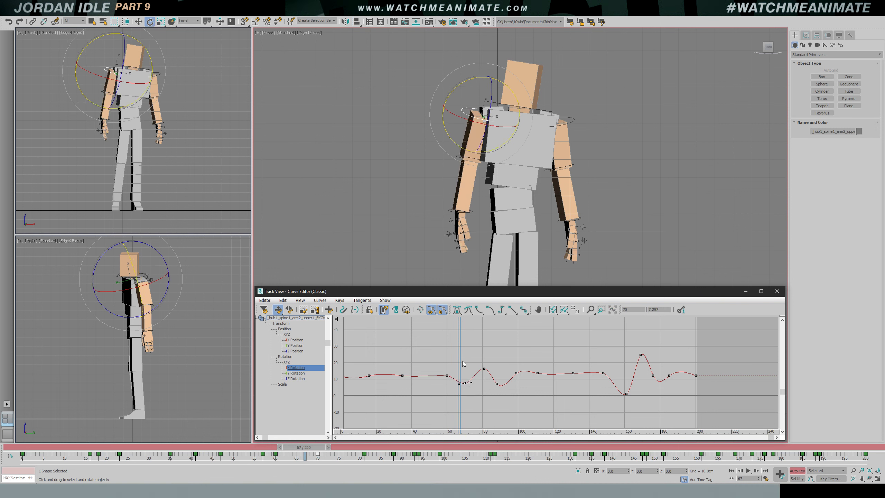
drag(459, 371, 441, 366)
key(slash)
click(447, 376)
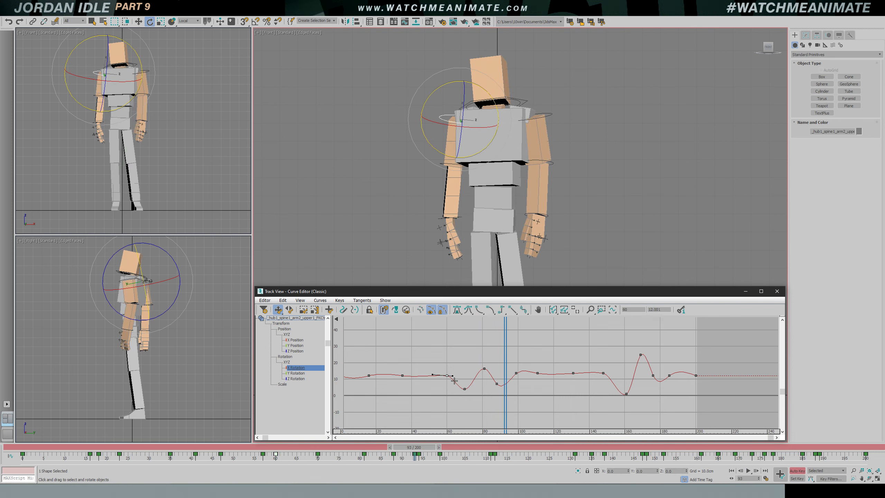
drag(509, 341, 464, 344)
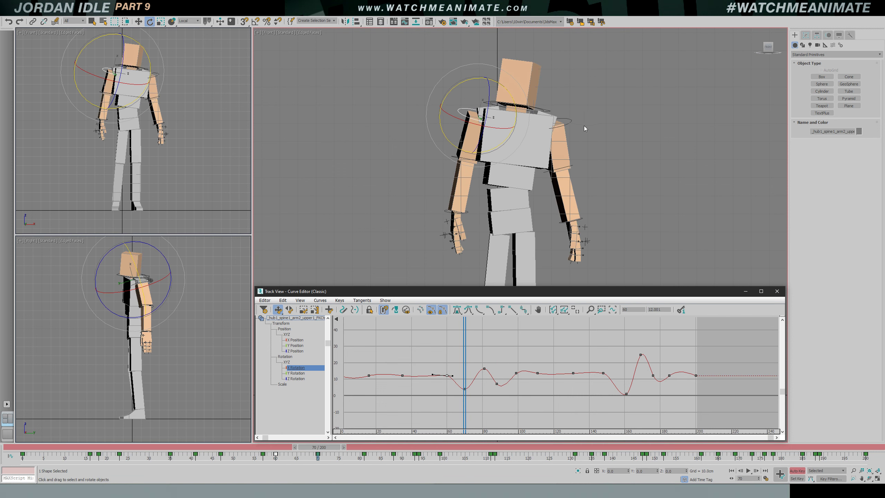
On the opposite upper arm, raise the frame 70 X Rotation key to about -7.5 and play the animation
click(569, 127)
click(468, 425)
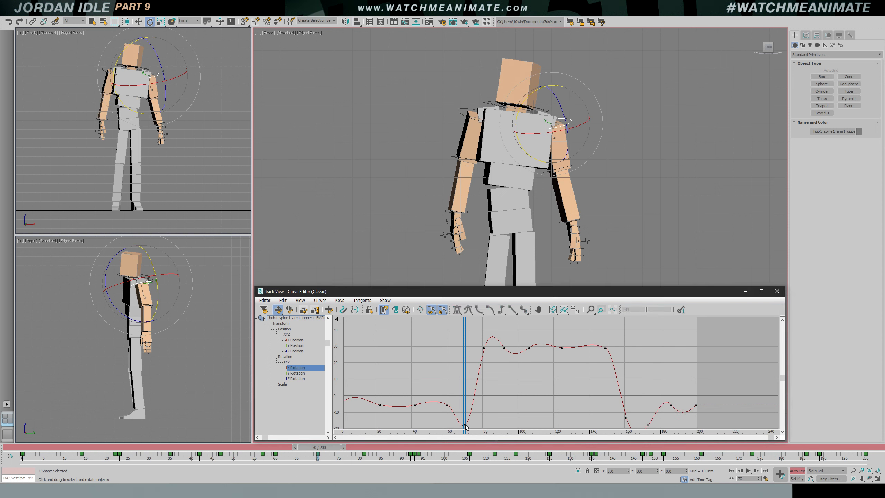
scroll(490, 408, down, 3)
drag(470, 417, 470, 409)
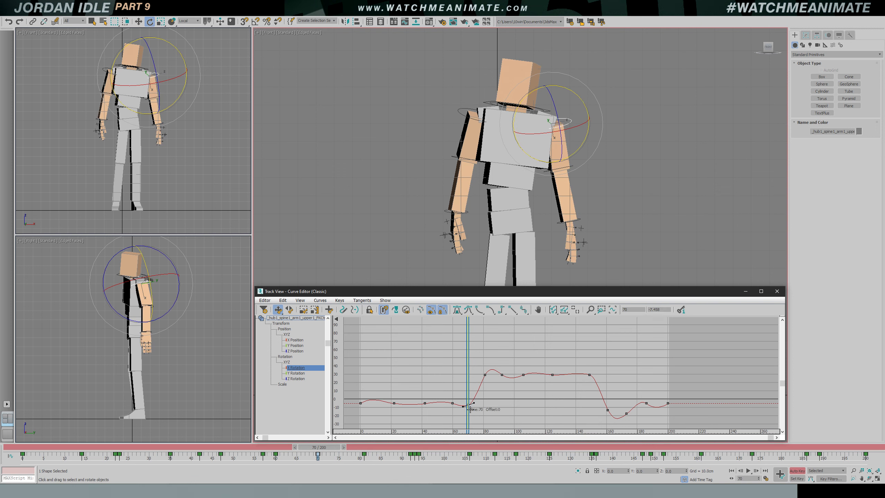
key(/)
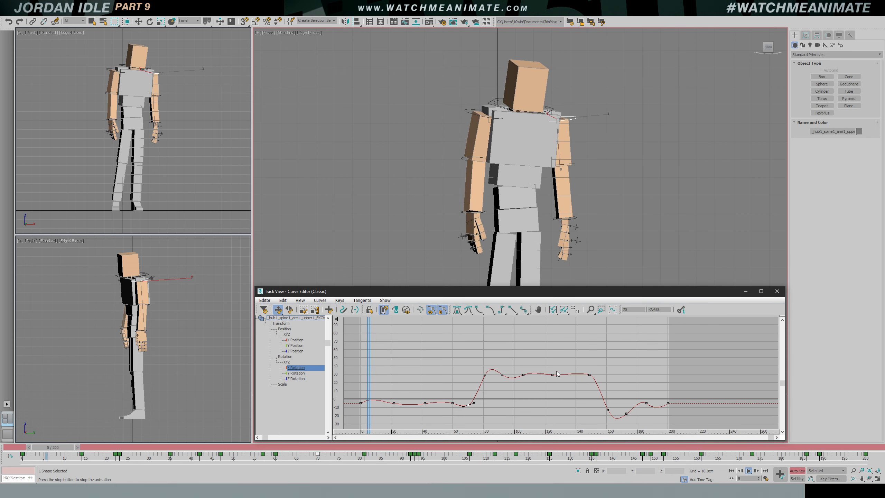
key(/)
key(e)
Reselect the first upper arm, lower its X Rotation peak near frame 169 to about 19, and play the result
click(467, 114)
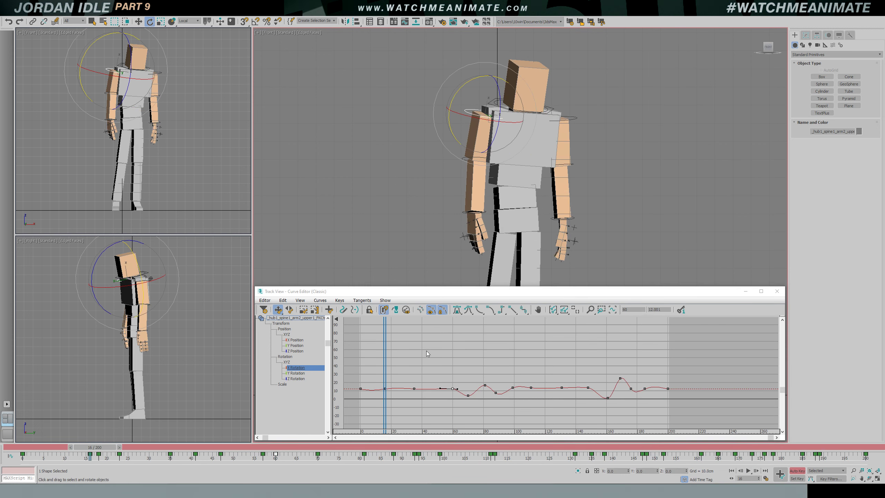
drag(389, 337, 629, 356)
scroll(643, 377, up, 3)
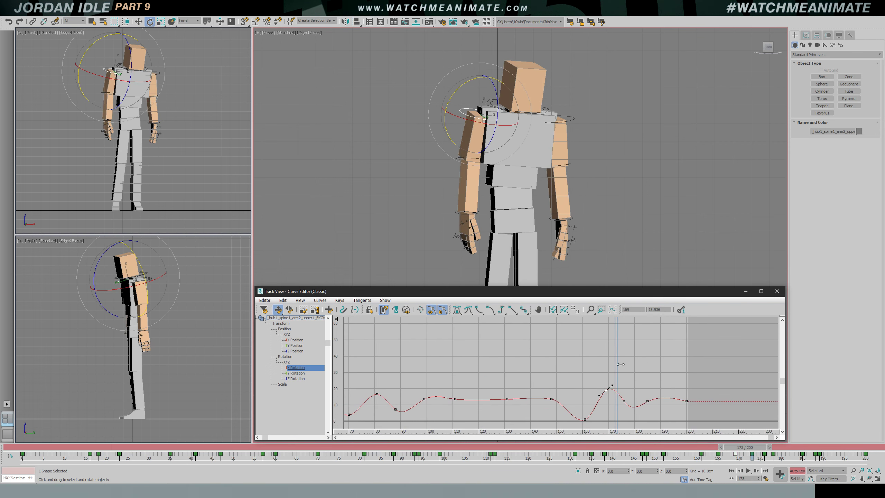
key(/)
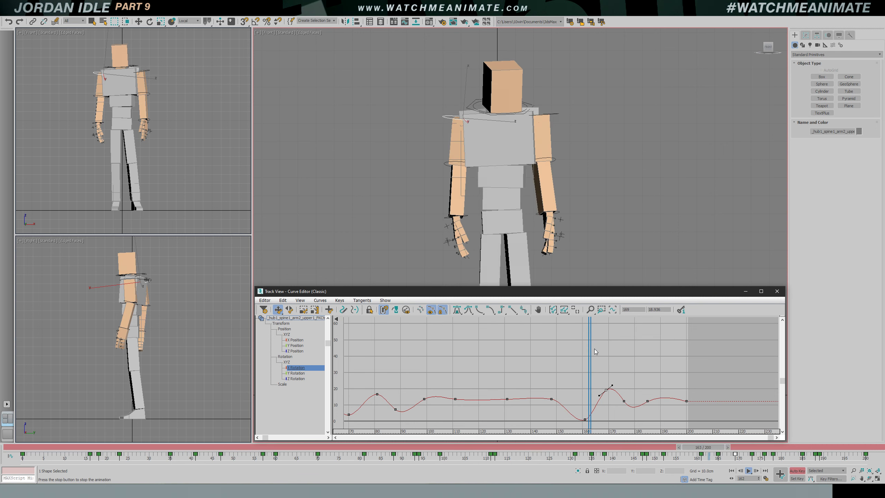
key(slash)
key(e)
Lower this upper arm's X Rotation dip at frame 161 to about -5.9 and play the animation
drag(559, 447, 702, 449)
key(e)
click(582, 423)
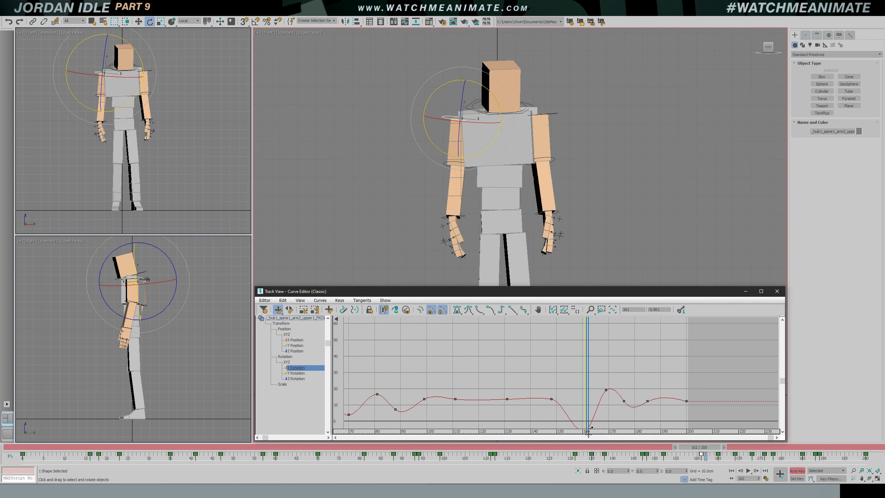
key(slash)
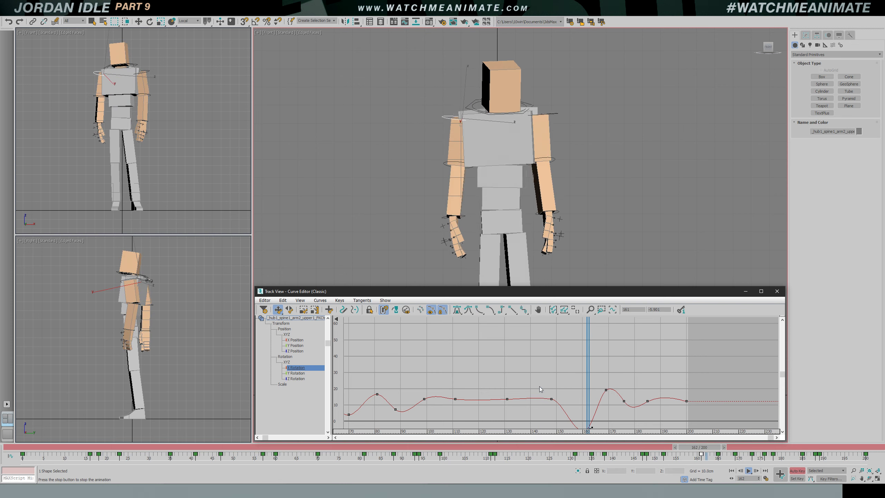
scroll(546, 381, down, 3)
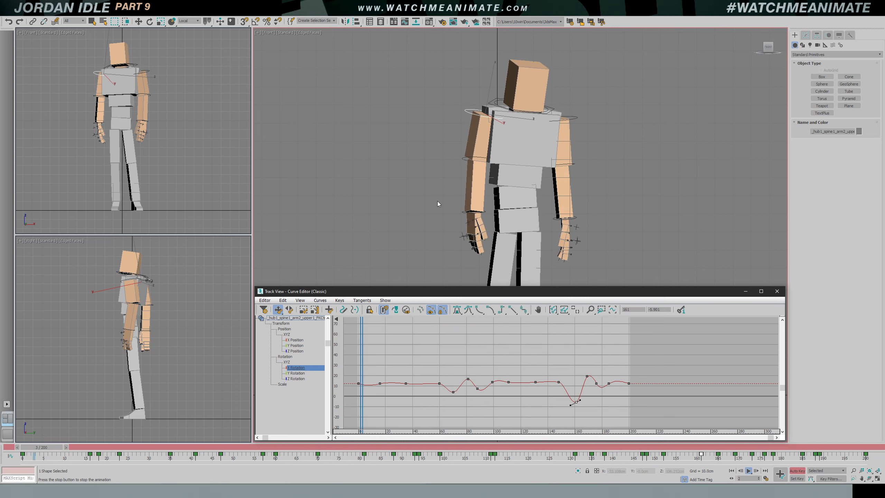
Review the playing animation from the top view, return to the front view, and close the Curve Editor
key(t)
right_click(208, 163)
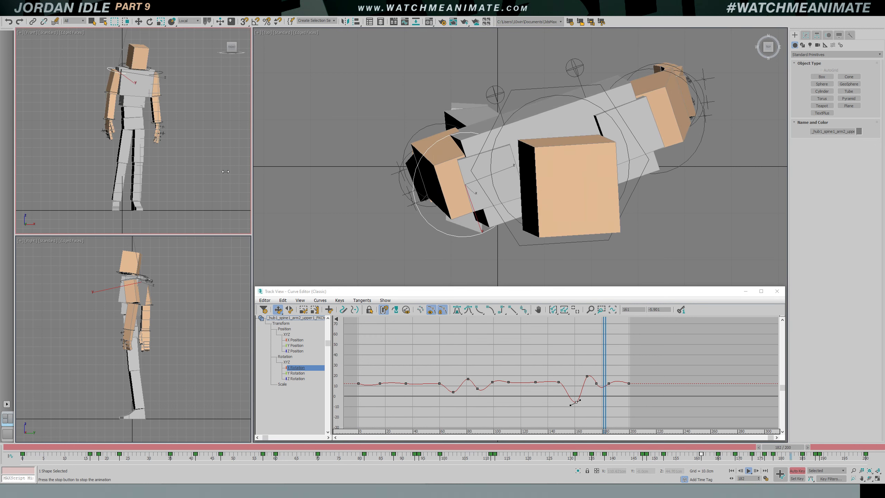
right_click(363, 190)
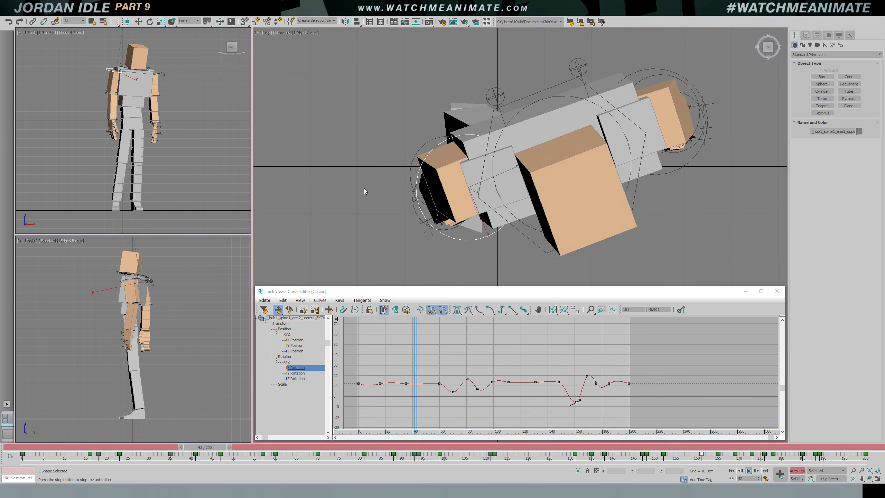
key(f)
click(776, 291)
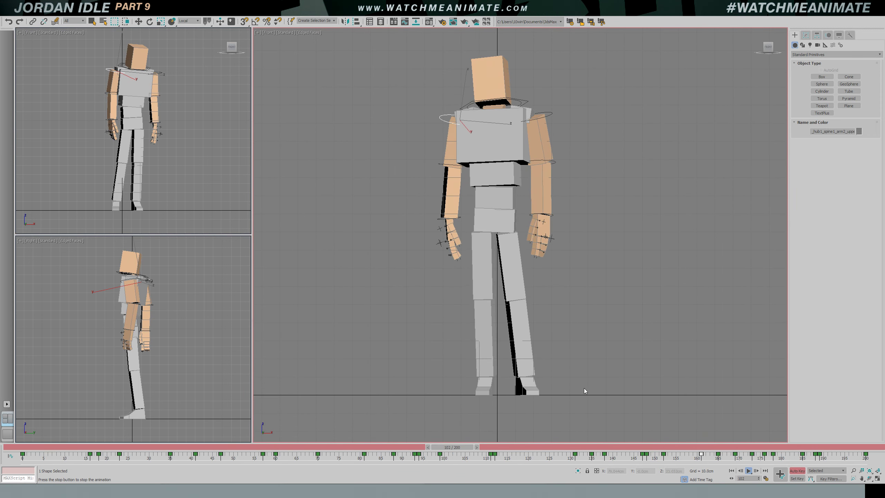
Return to frame 0, clear the selection, and save the scene as jordan_v10_arms_rotX.max
drag(518, 446, 28, 447)
click(296, 225)
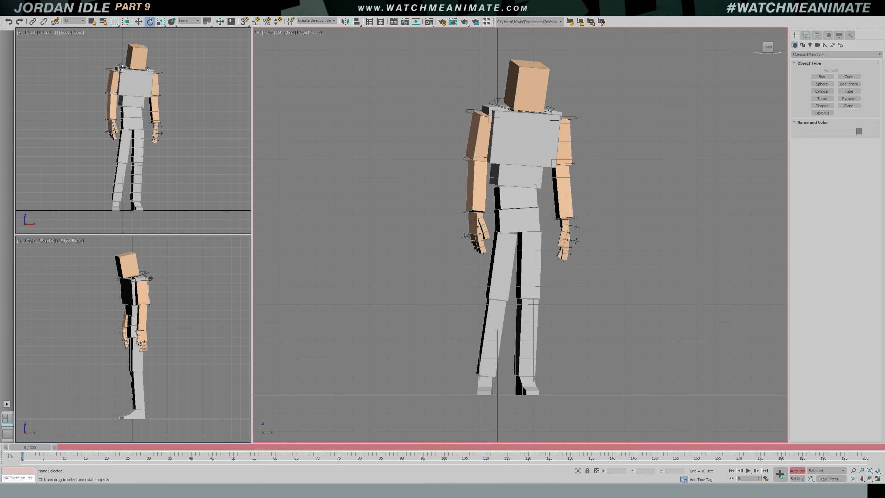
click(8, 18)
click(14, 74)
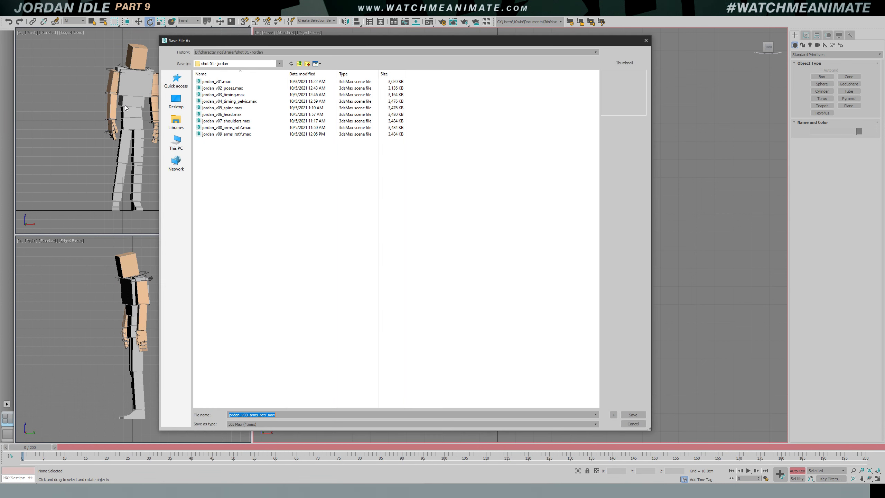
click(217, 135)
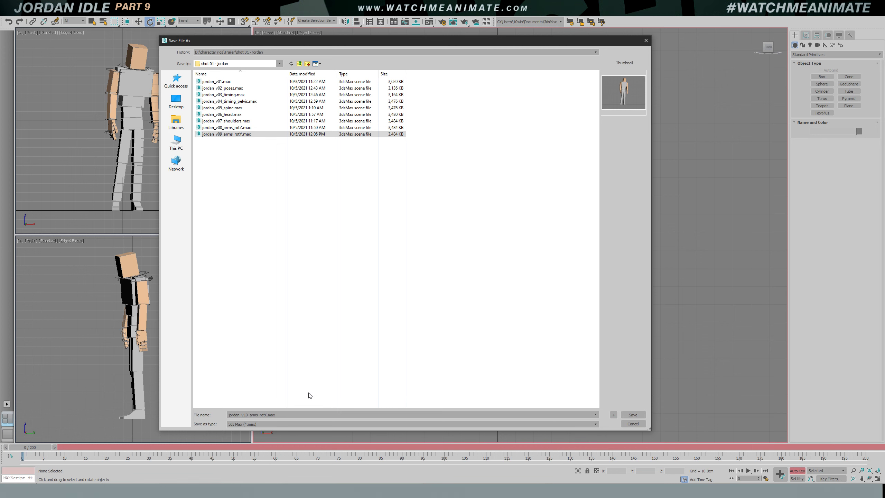
click(632, 414)
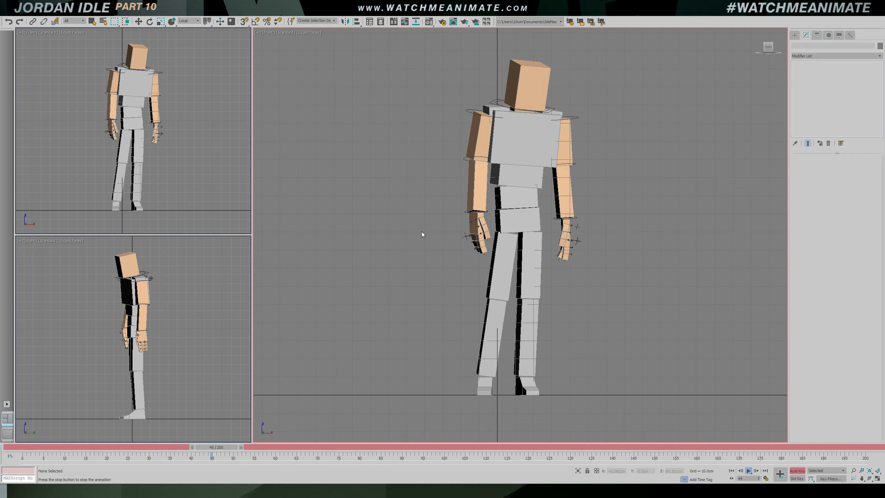
Stop playback, go to frame 0, and copy the first upper-arm control's XYZ rotation controller in the Curve Editor
key(slash)
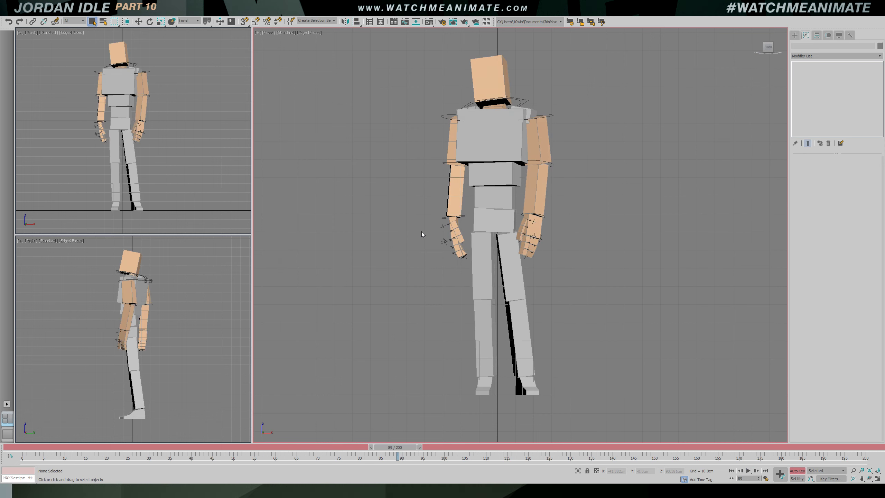
key(c)
click(439, 117)
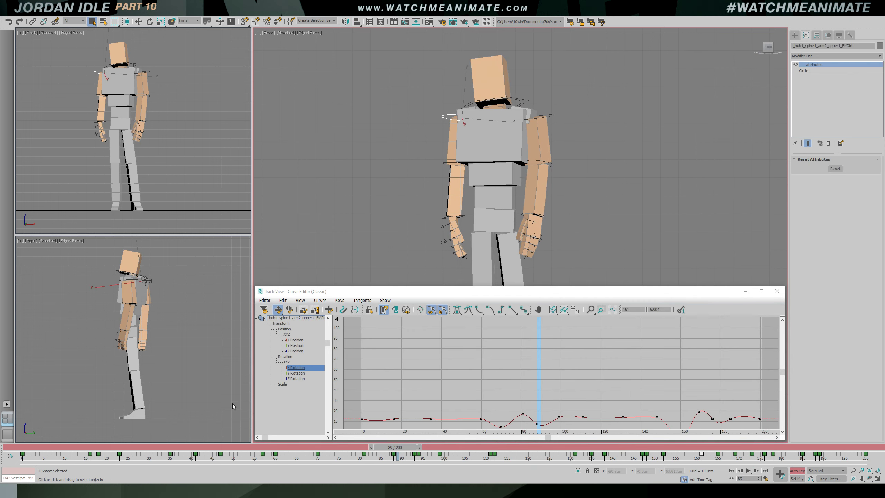
drag(109, 450, 19, 449)
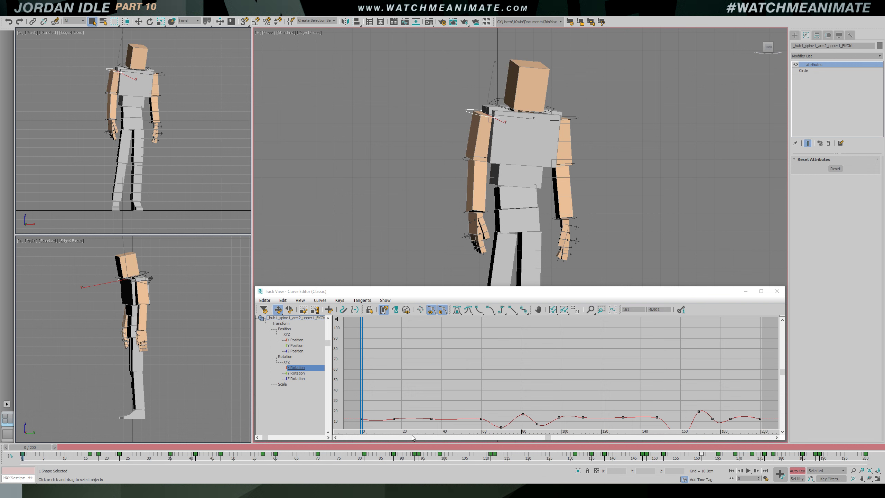
click(286, 362)
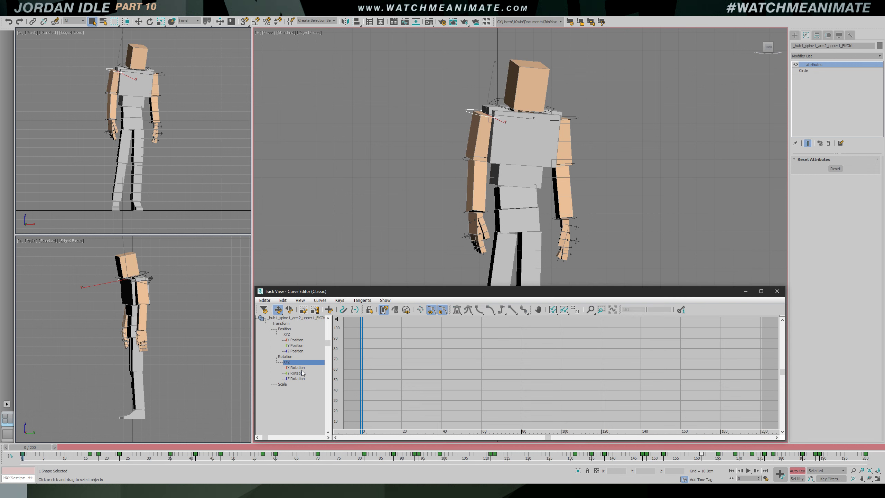
right_click(288, 364)
click(302, 395)
Select the lower-arm control beneath that upper arm and delete all its keys after frame 0
click(466, 159)
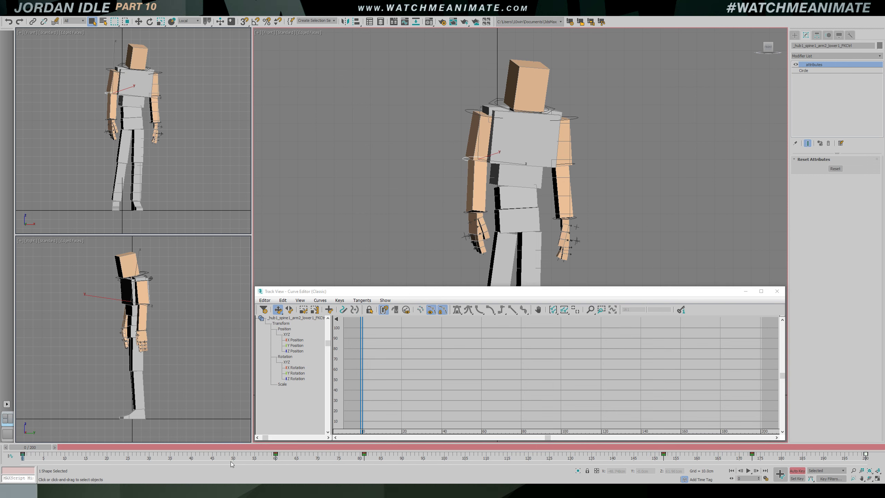
drag(230, 461, 835, 467)
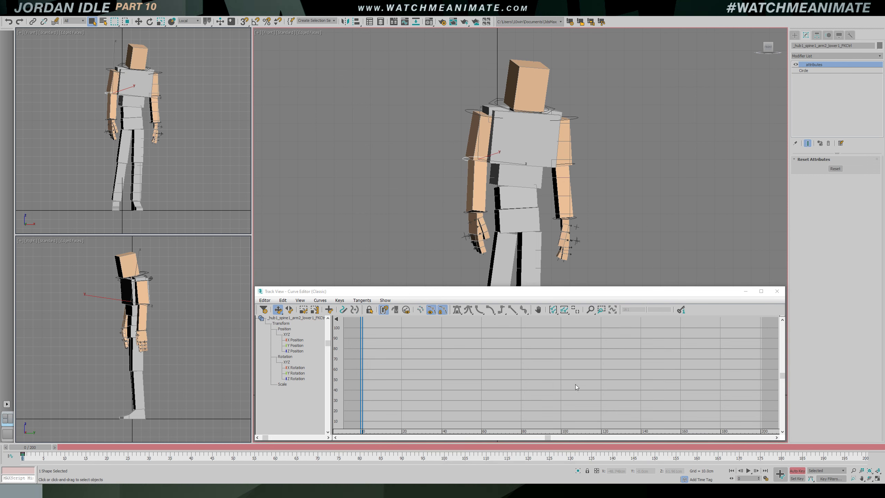
click(589, 310)
drag(614, 351, 573, 374)
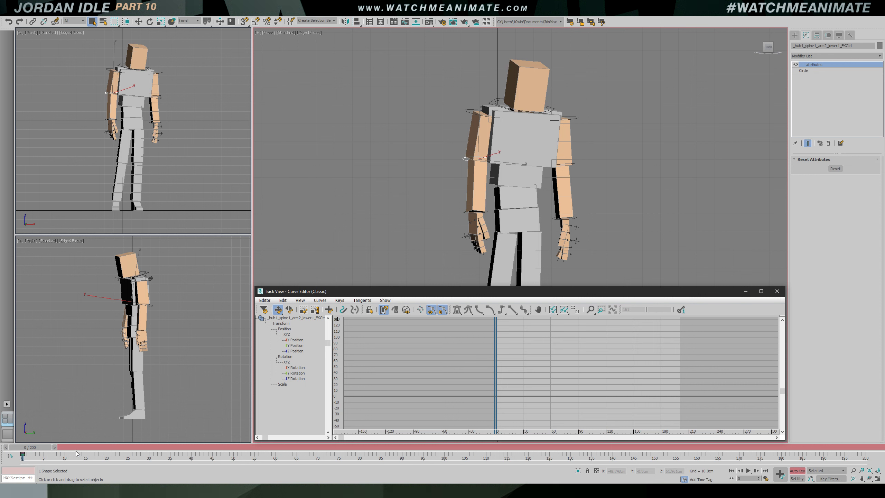
Paste the copied upper-arm rotation controller onto the lower arm's XYZ rotation track
right_click(287, 363)
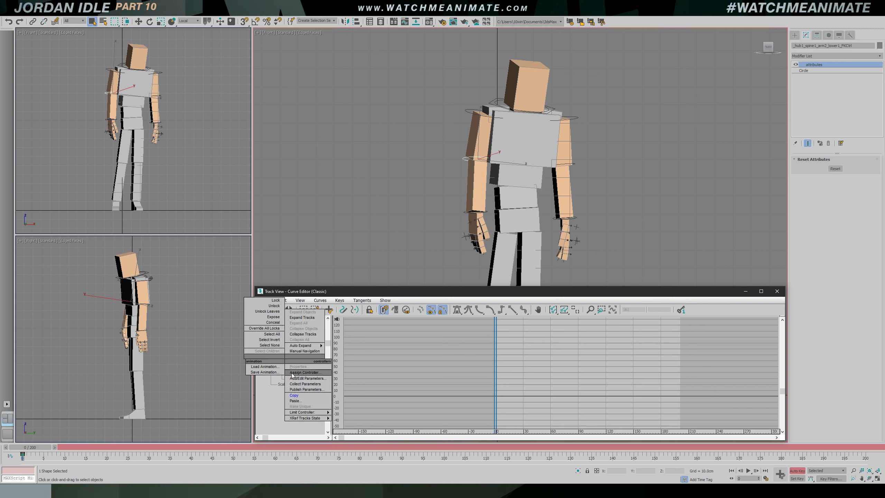
click(296, 401)
click(271, 366)
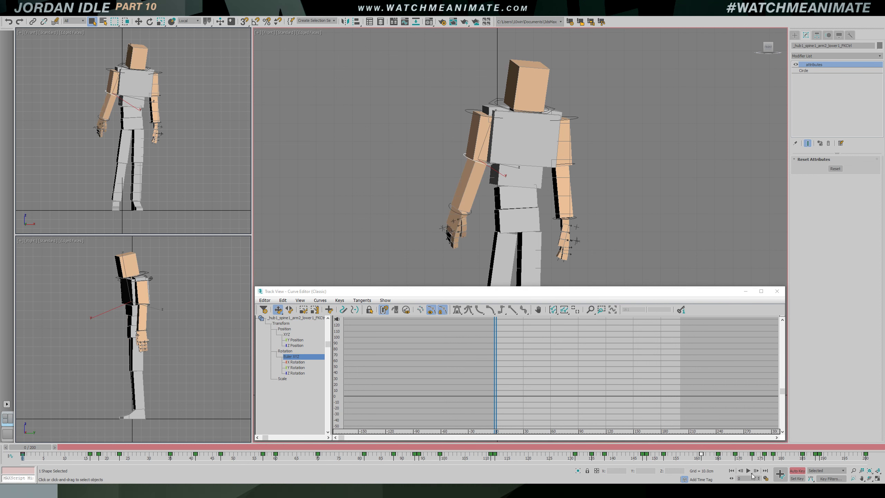
Turn off Auto Key, rotate the lower arm back into line with the upper arm, and check it from the side
click(801, 471)
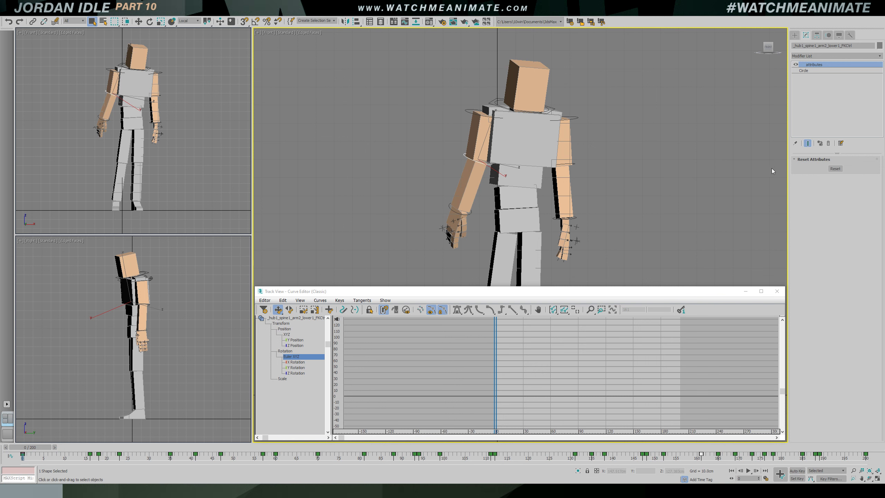
click(835, 168)
key(e)
drag(499, 137, 496, 141)
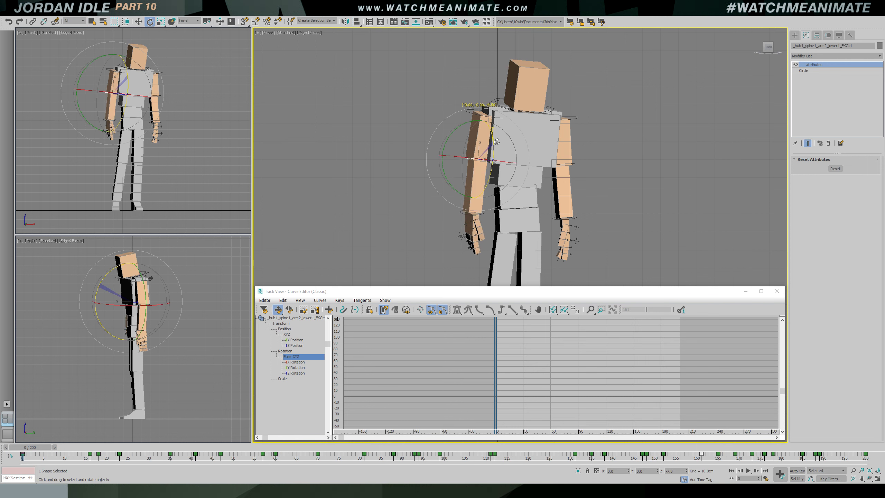
key(r)
middle_drag(497, 152, 492, 178)
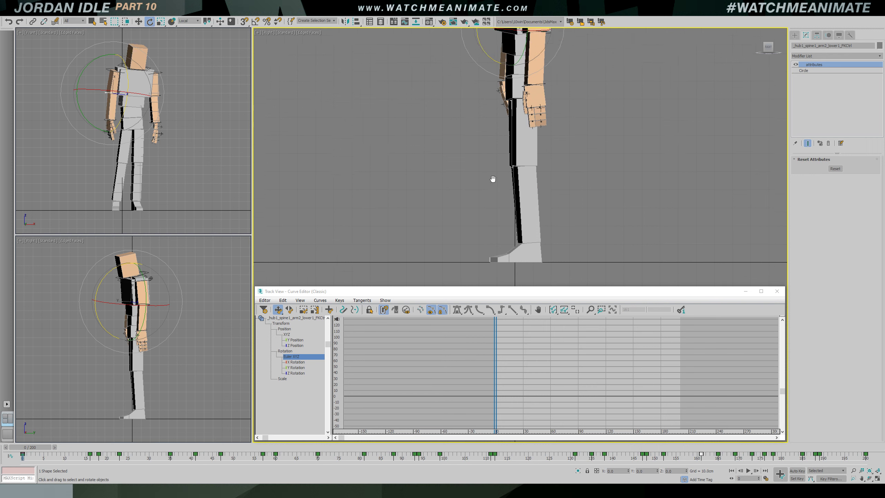
middle_drag(491, 65, 566, 165)
Play the animation in the front view to examine how the lower arm follows the upper arm
key(p)
key(slash)
key(f)
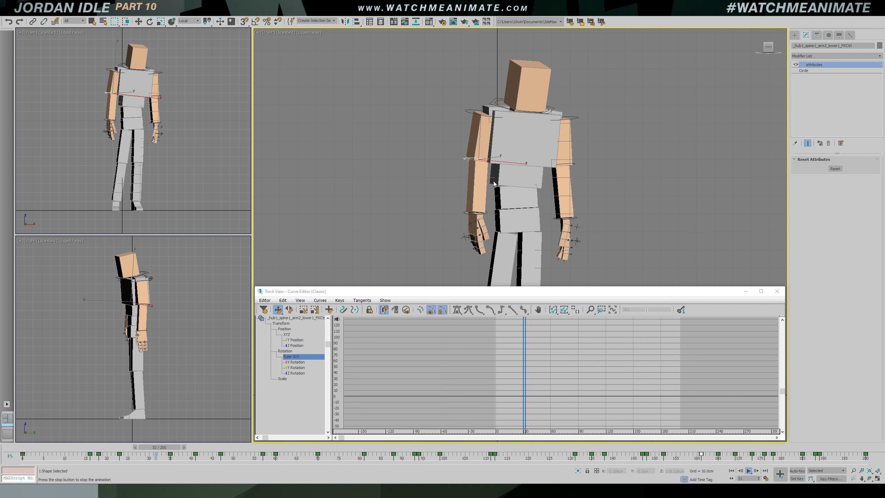
key(/)
key(e)
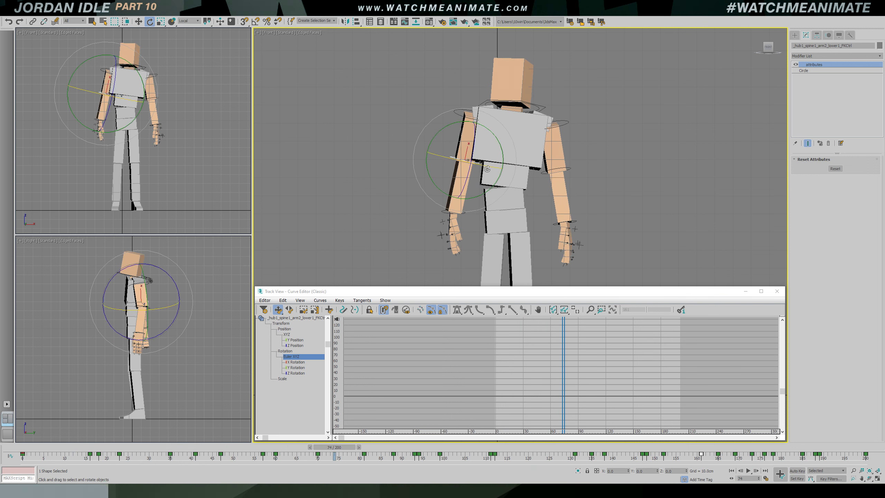
key(/)
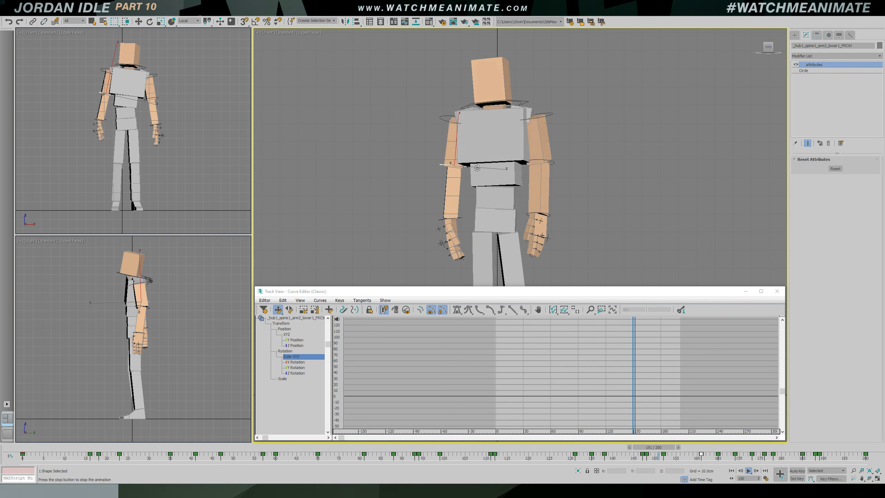
Play the animation from the front and an angled view to examine the lower arm's follow-through
key(/)
key(/)
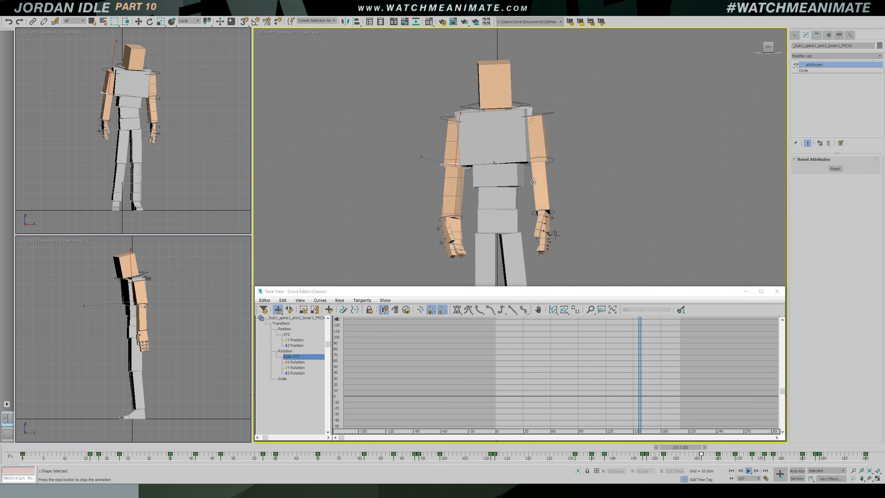
alt+middle_drag(495, 178, 587, 185)
key(f)
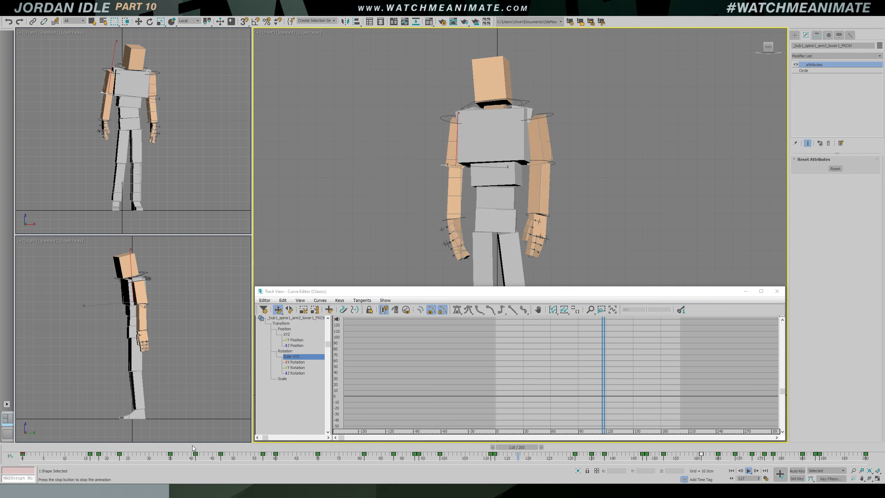
key(/)
key(e)
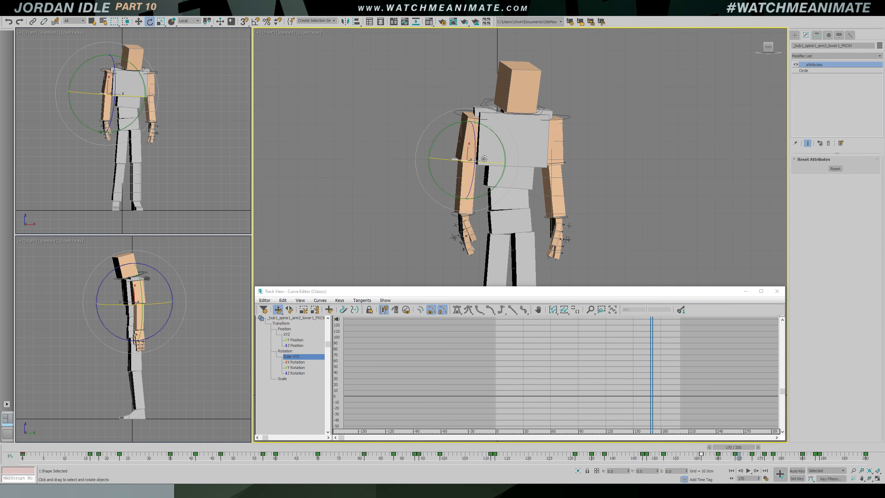
key(/)
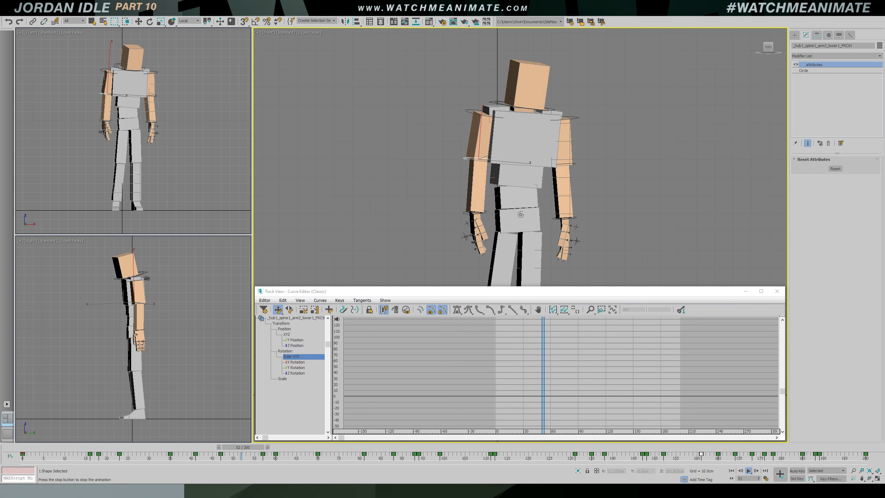
key(/)
Lower the arm2 lower arm's Y Rotation keys near frames 70 and 178 slightly, and review the playback
click(298, 368)
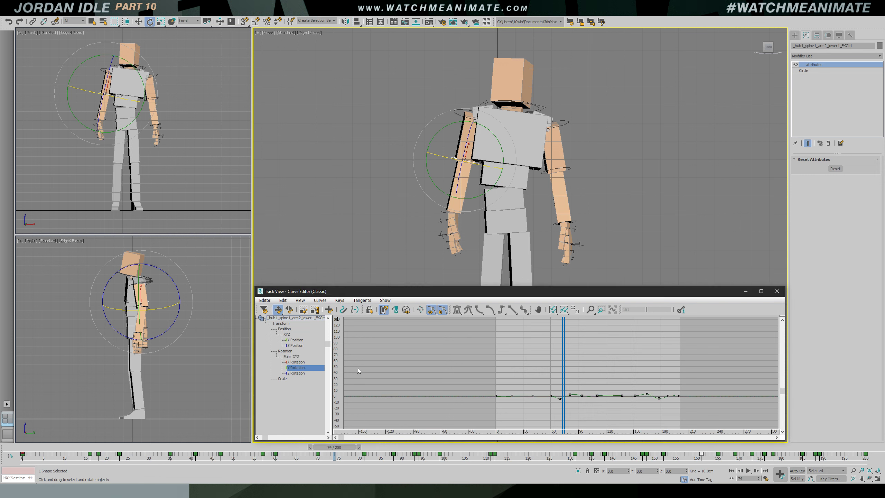
key(z)
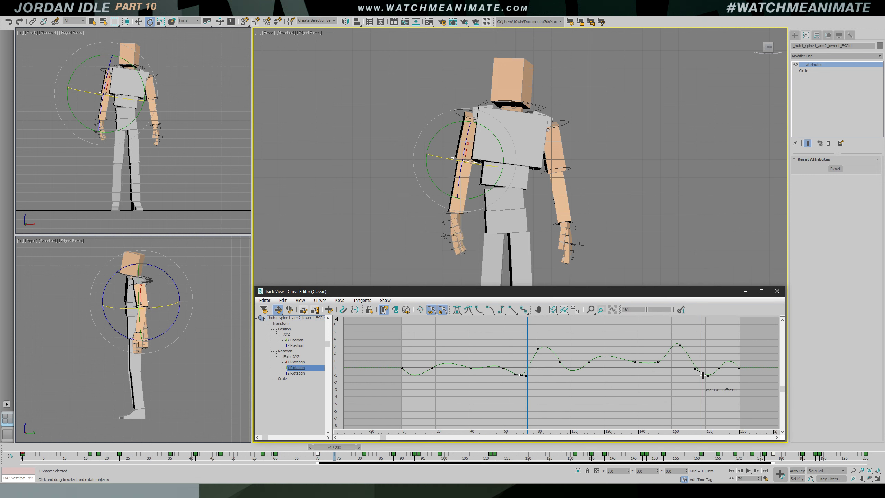
drag(702, 375, 702, 377)
key(/)
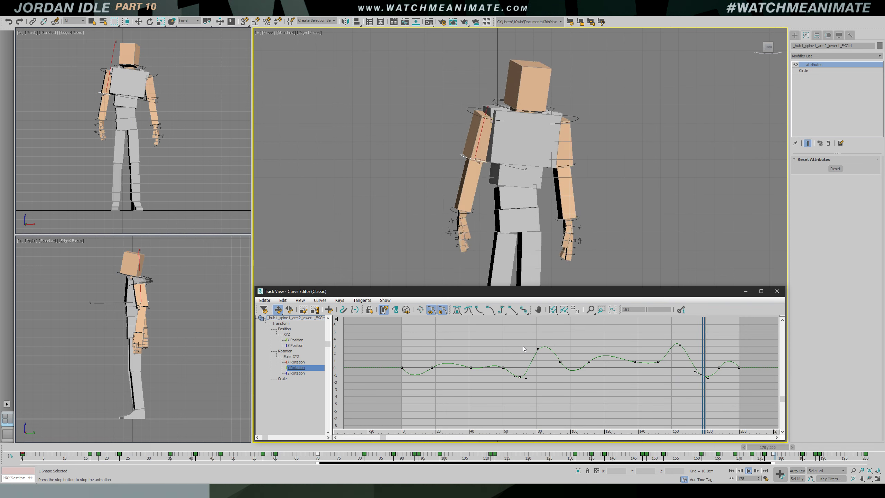
alt+middle_drag(485, 198, 550, 195)
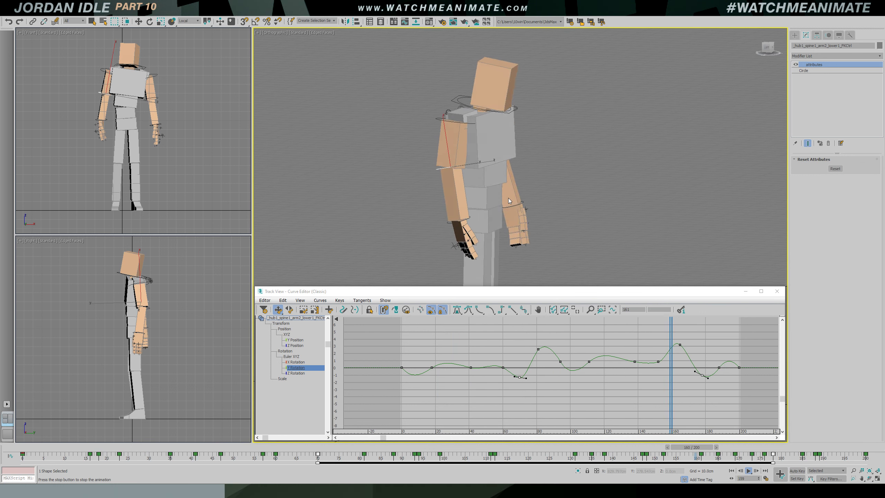
key(f)
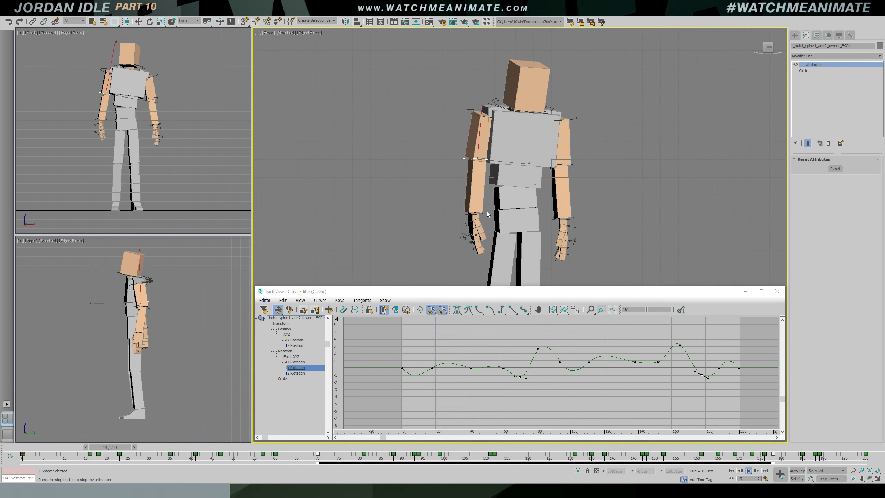
Raise the arm2 lower arm's X Rotation and Z Rotation keys at frame 161 to reduce both dips, and replay the animation
click(296, 361)
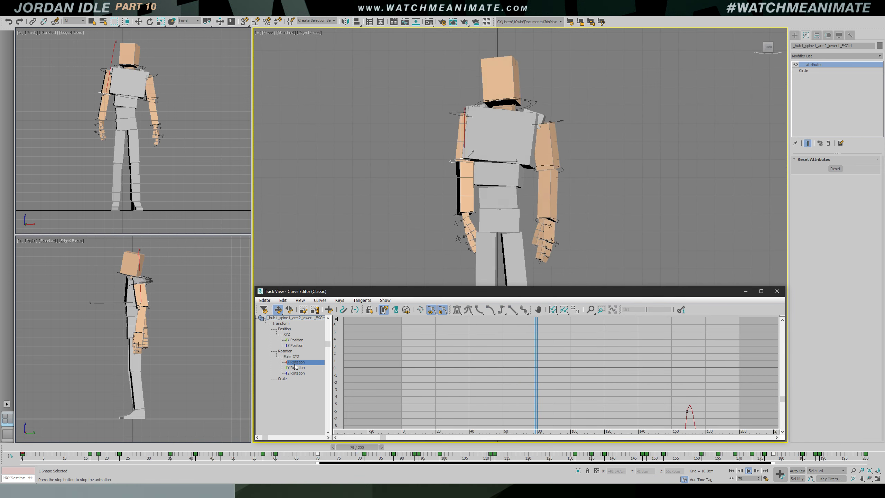
key(z)
ctrl+alt+middle_drag(625, 362, 601, 357)
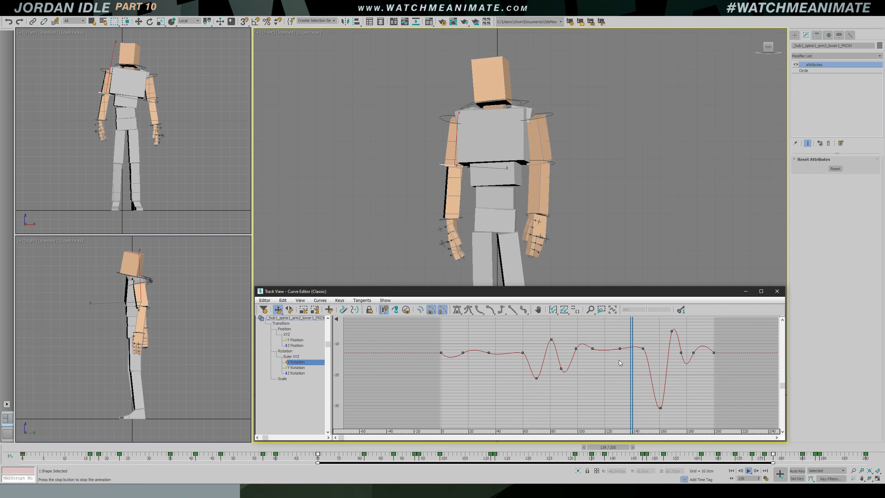
key(/)
key(e)
click(660, 407)
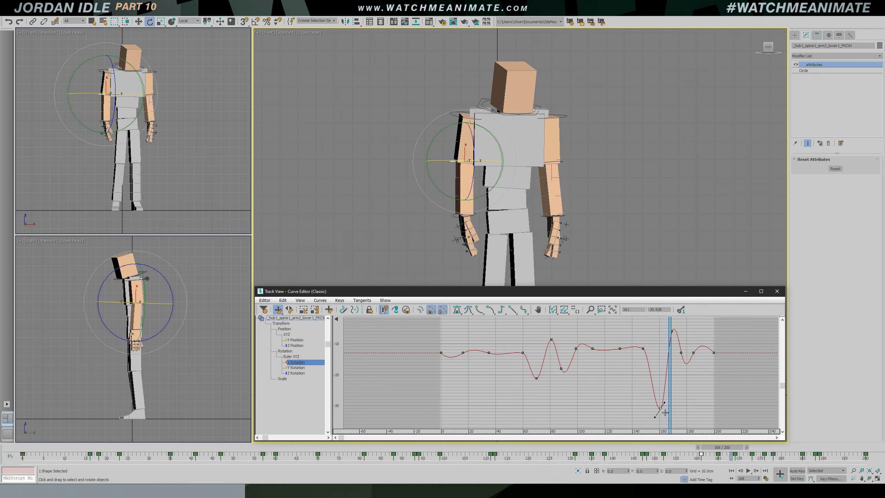
drag(676, 376, 660, 375)
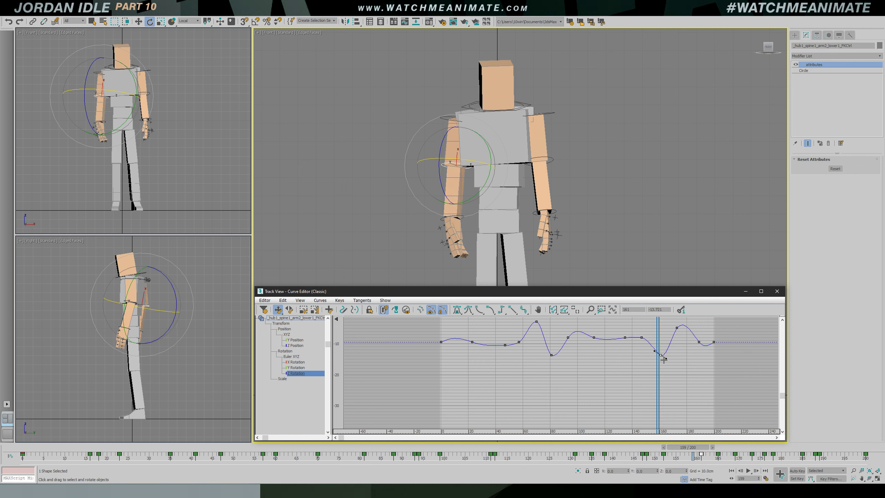
key(/)
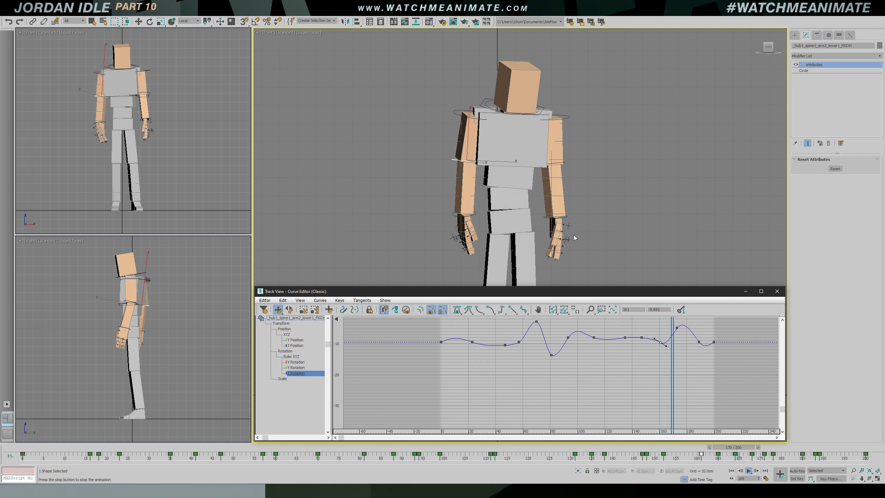
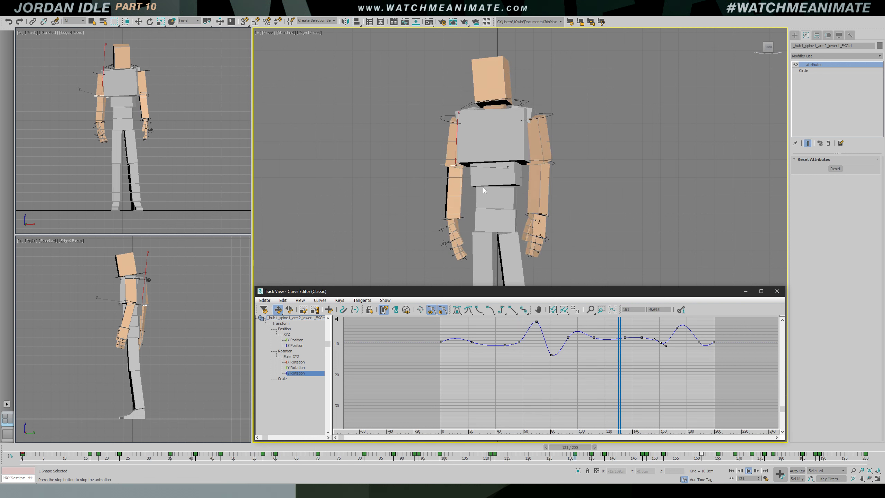
Try setting all of the arm2 lower arm's X Rotation keys to 0
key(/)
key(e)
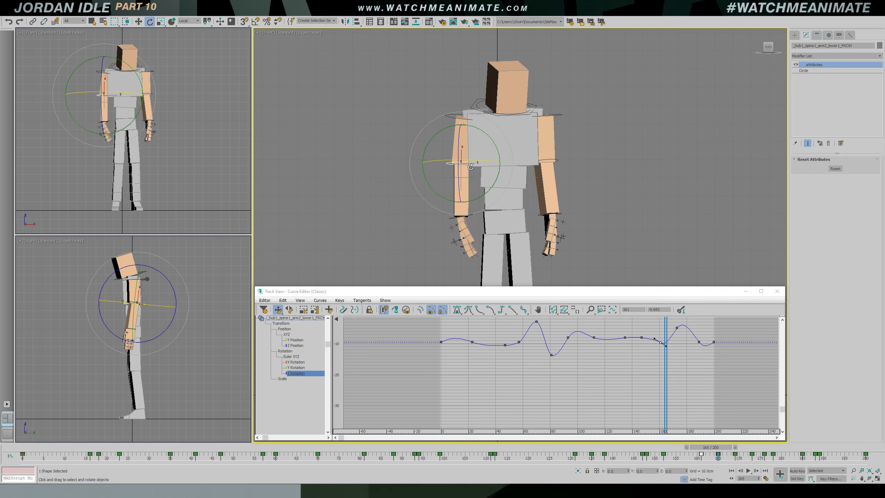
click(297, 362)
drag(715, 406, 738, 399)
click(659, 309)
text(0)
key(Return)
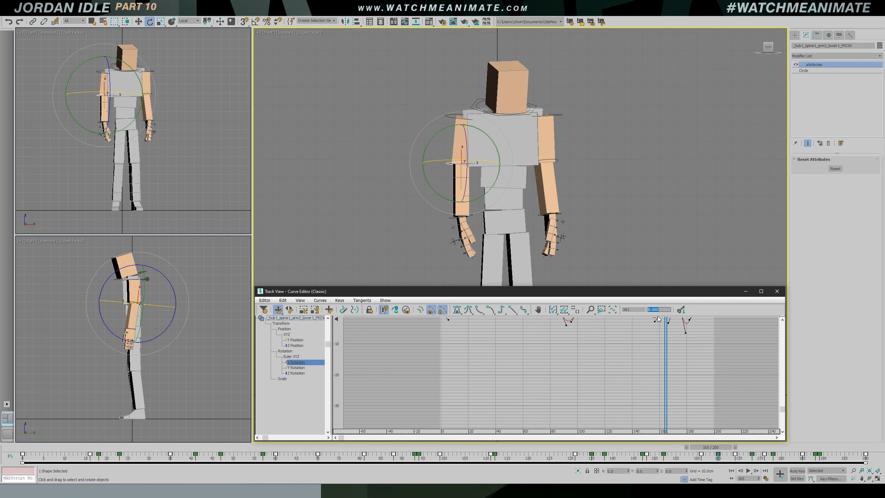
middle_drag(620, 324, 606, 399)
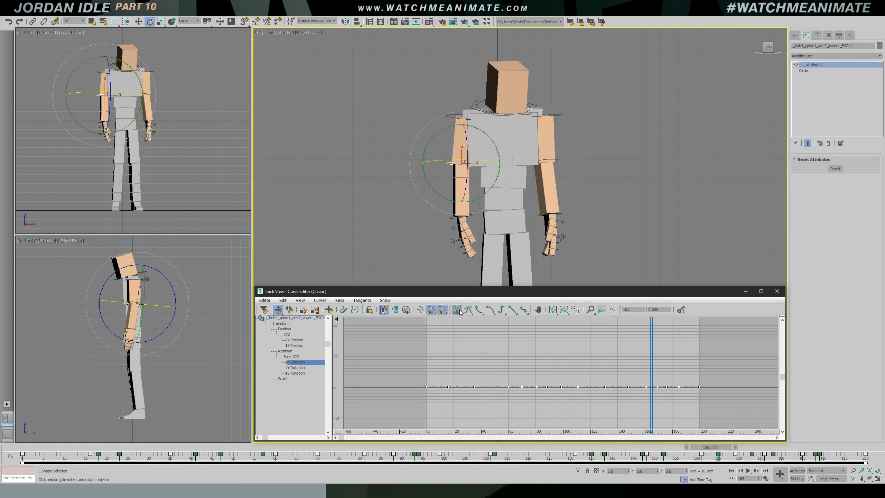
Review the playback with zeroed X Rotation from the front and side, and undo the zeroing of the keys
key(/)
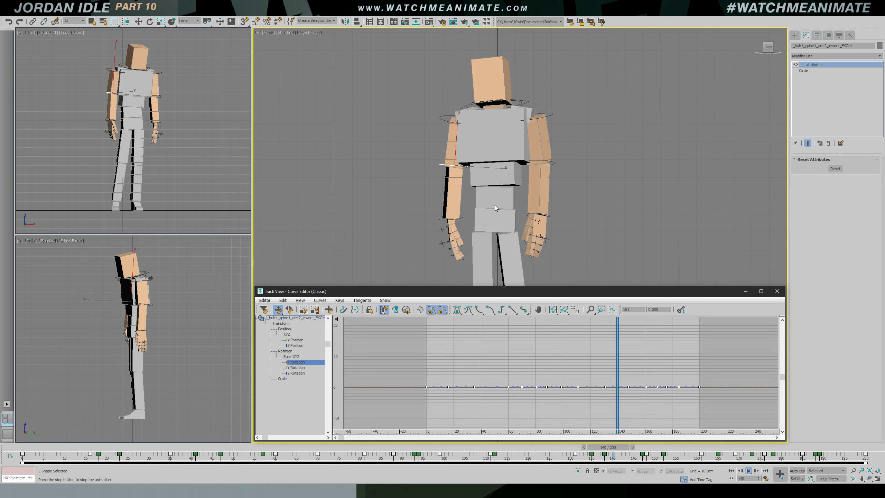
key(p)
alt+middle_drag(500, 204, 547, 183)
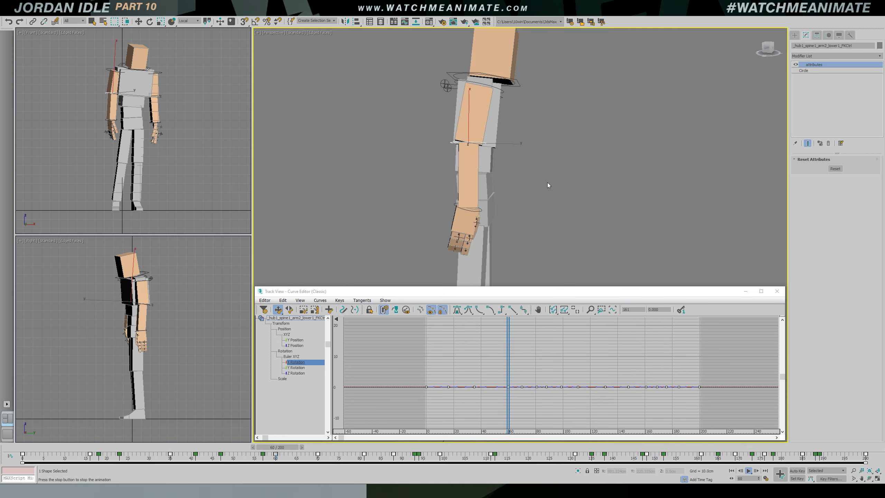
key(f)
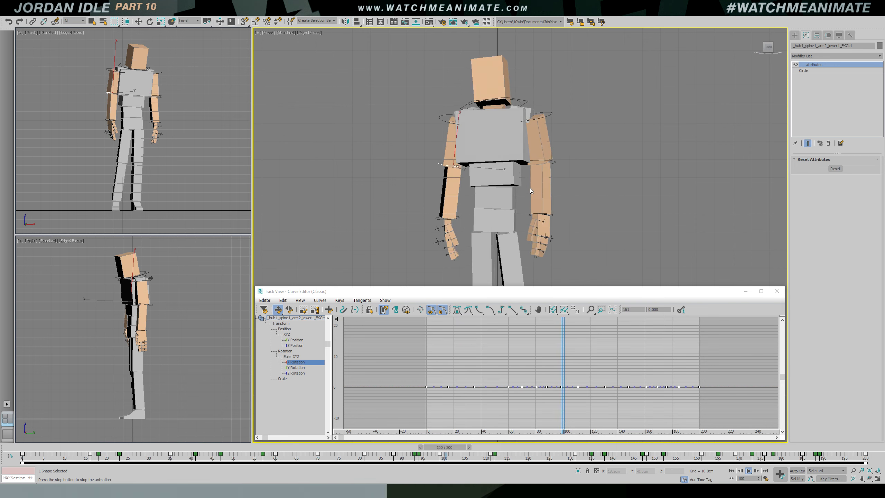
key(slash)
key(e)
key(ctrl+z)
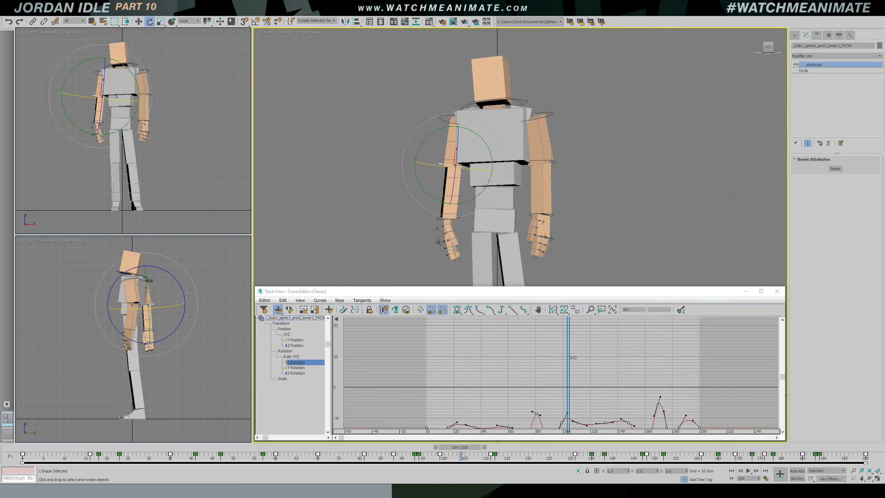
Scale the values of all X Rotation keys on the arm2 lower arm toward about -13 to flatten the swing, and replay it
key(slash)
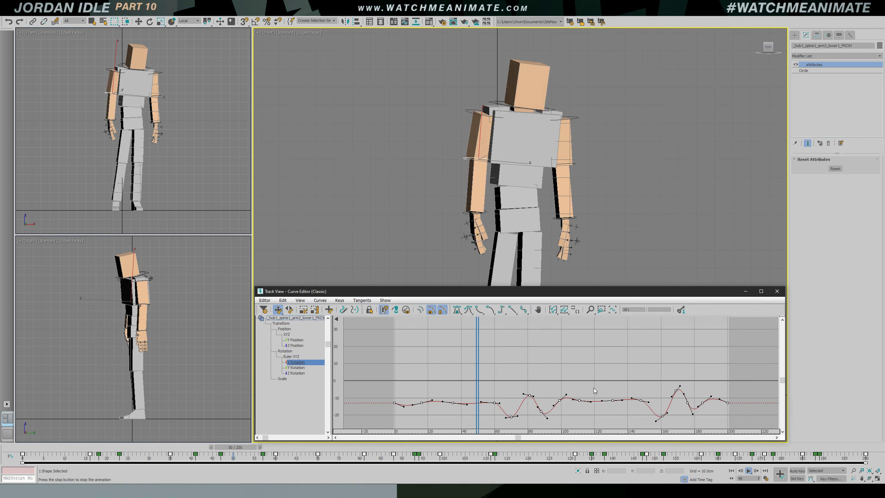
key(slash)
key(e)
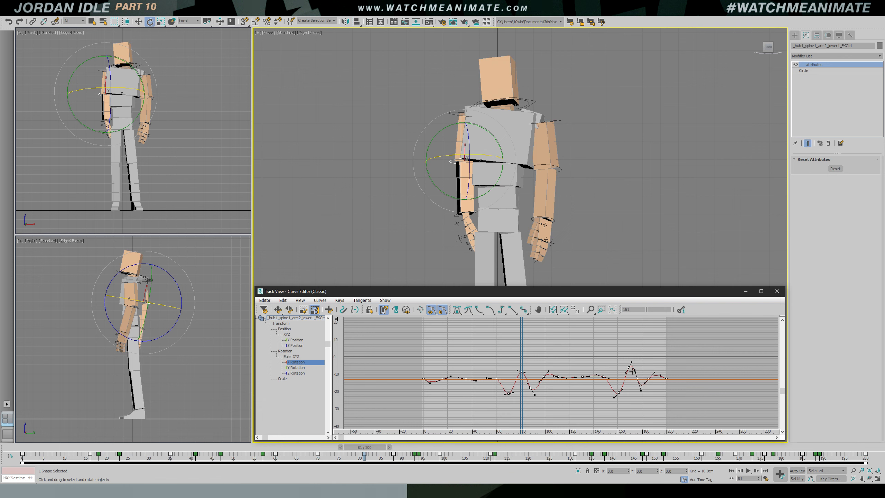
key(slash)
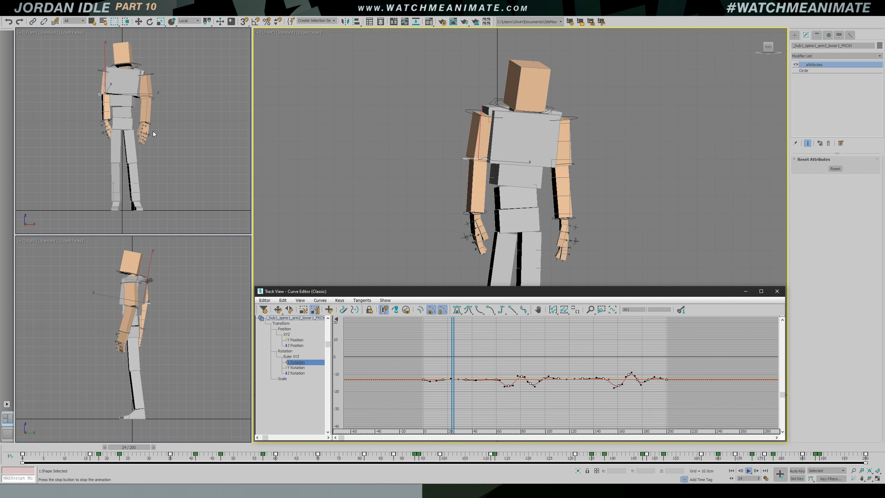
Play the animation in the front view with nothing selected to examine the softened lower-arm motion
click(181, 150)
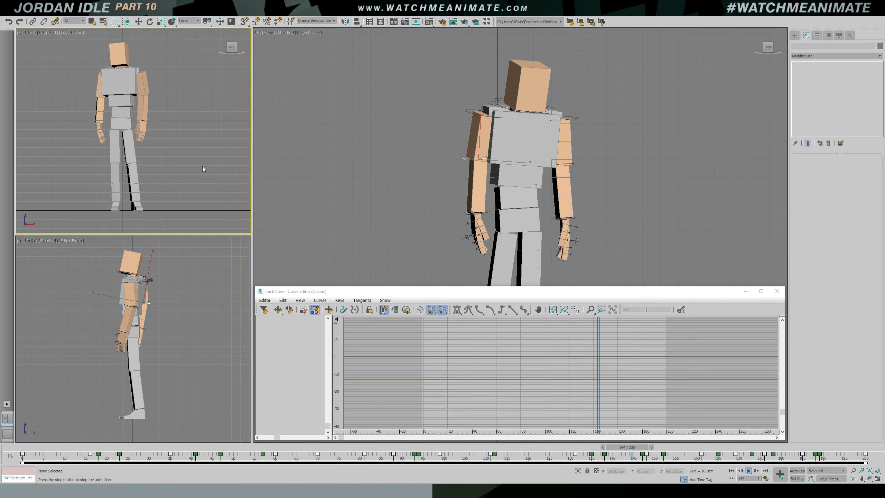
click(428, 198)
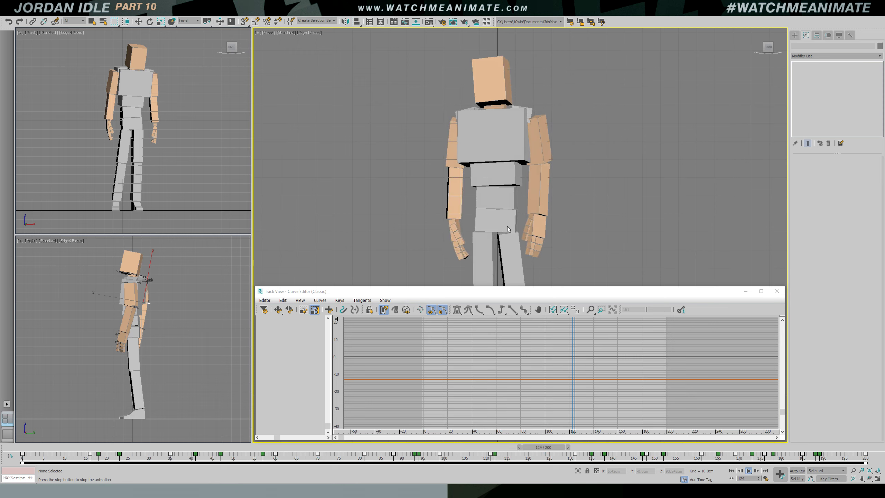
click(526, 224)
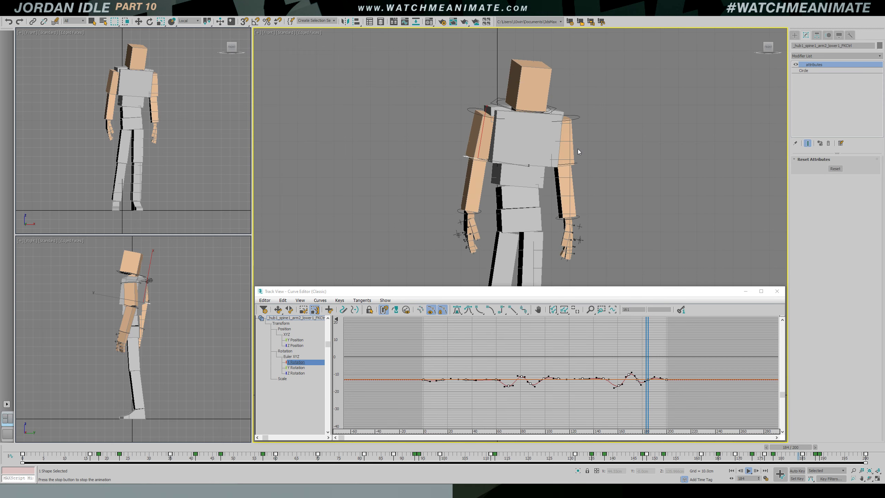
key(/)
key(e)
Select the opposite upper-arm control (arm1) and copy its XYZ rotation controller
click(576, 117)
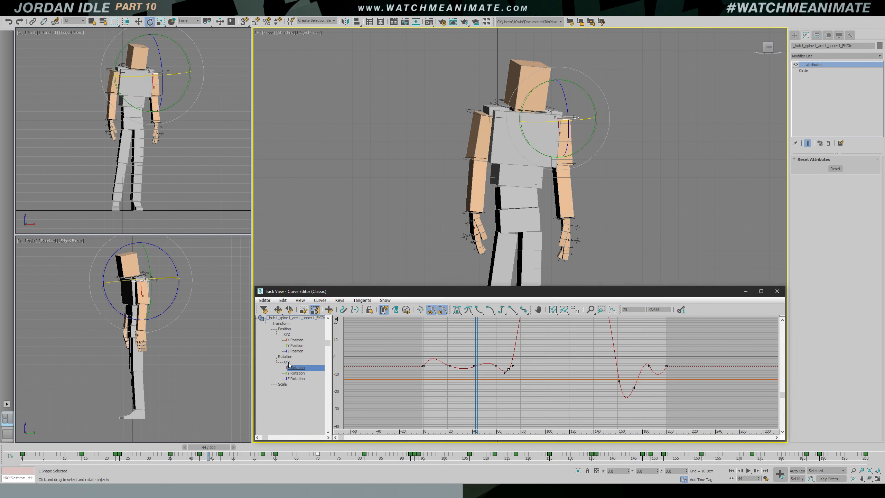
right_click(286, 364)
click(294, 396)
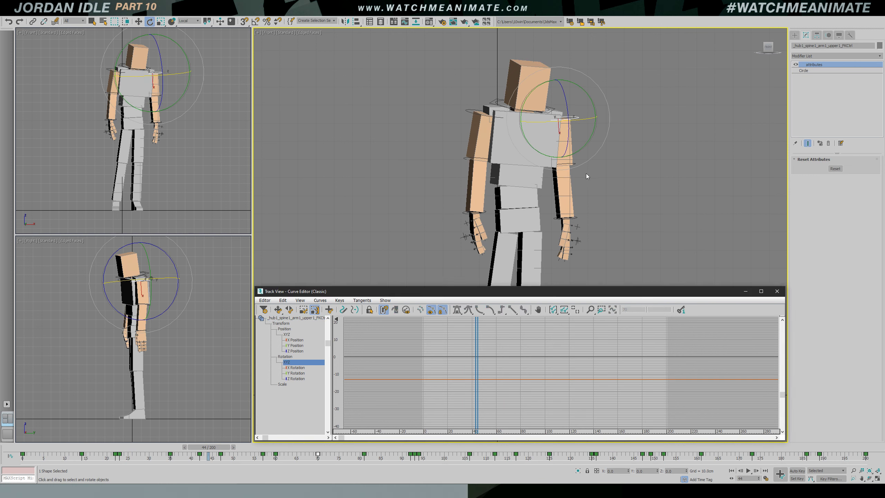
Select the arm1 lower-arm control and delete all its keys after frame 0
click(575, 168)
drag(161, 457, 876, 444)
click(278, 308)
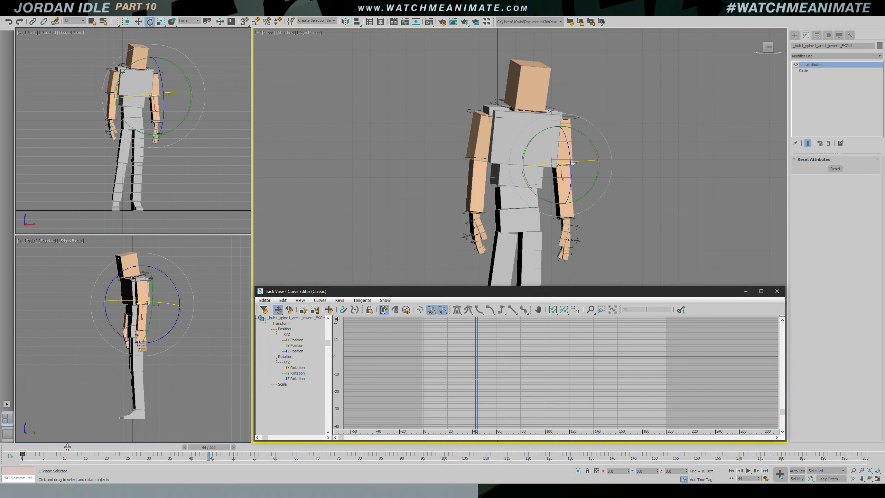
Go to frame 0 and paste the copied upper-arm controller onto the arm1 lower arm's XYZ rotation track
click(35, 447)
right_click(287, 363)
right_click(288, 365)
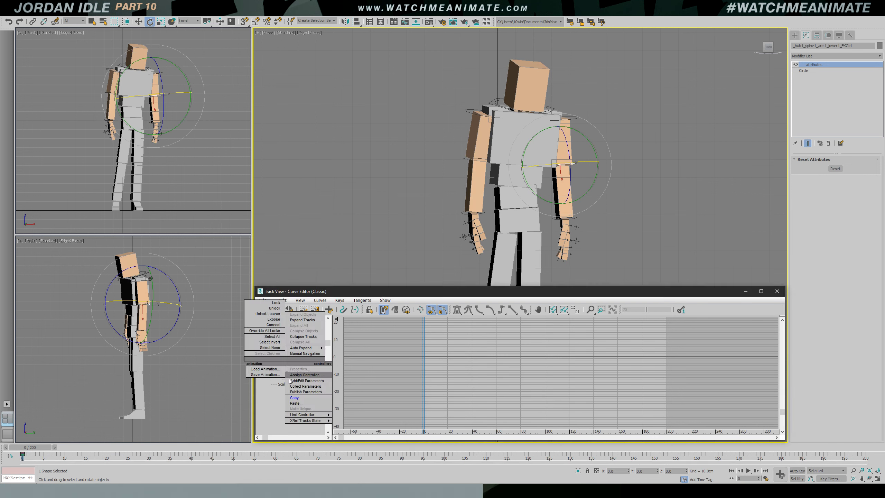
click(294, 403)
click(274, 365)
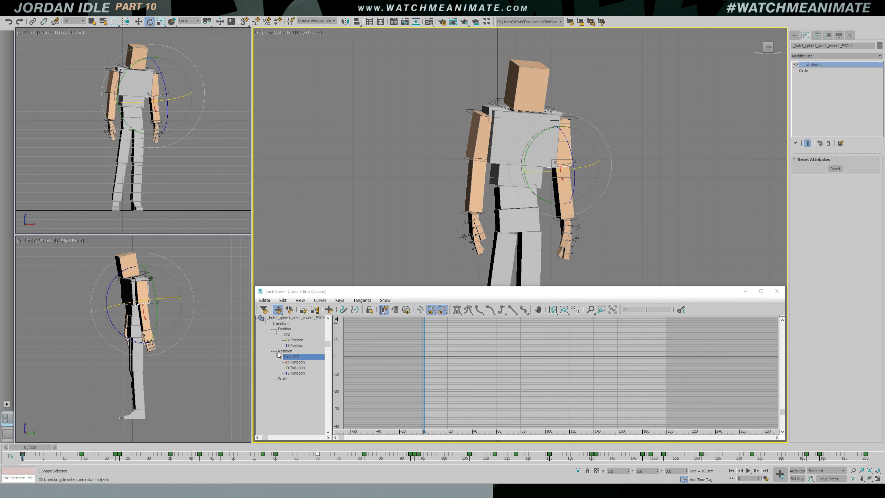
Play the animation to check the arm1 lower arm's pasted rotation, and reselect its control
click(329, 222)
key(/)
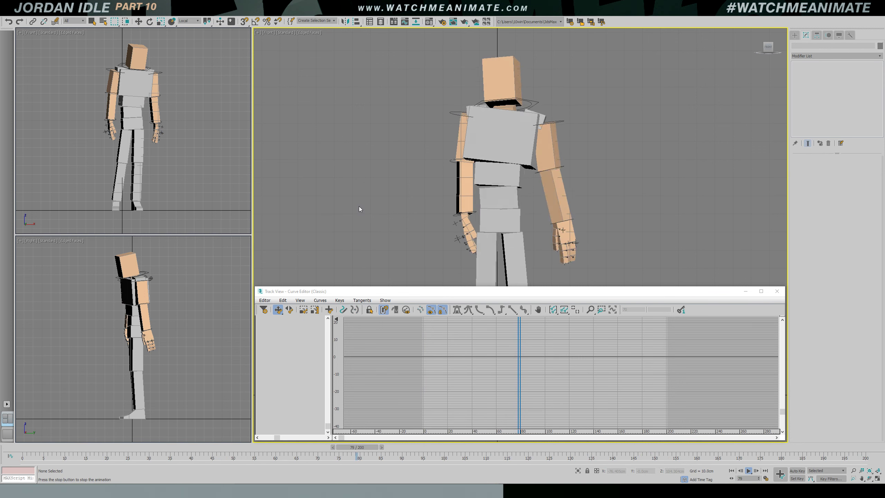
key(e)
click(530, 164)
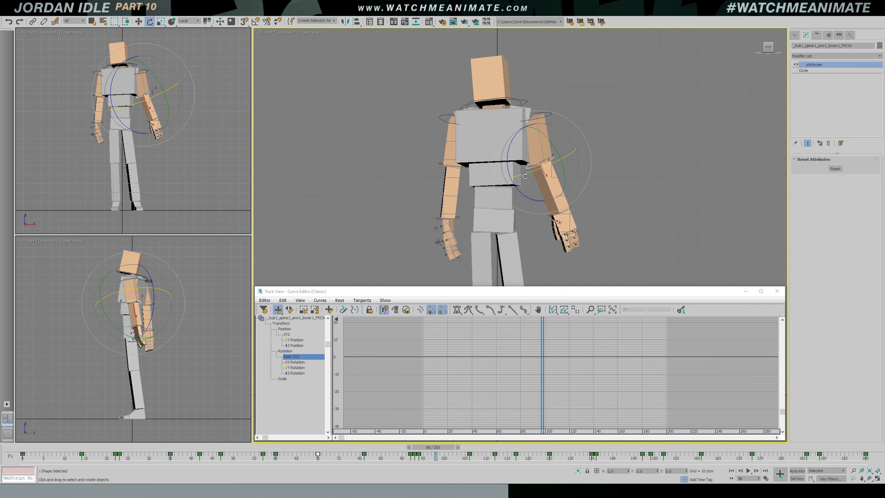
Reset the arm1 lower-arm control, rotate it slightly into a natural hang, and play the animation to check it
click(829, 169)
alt+middle_drag(559, 162, 527, 166)
drag(571, 141, 577, 158)
alt+middle_drag(577, 159, 616, 162)
key(f)
key(slash)
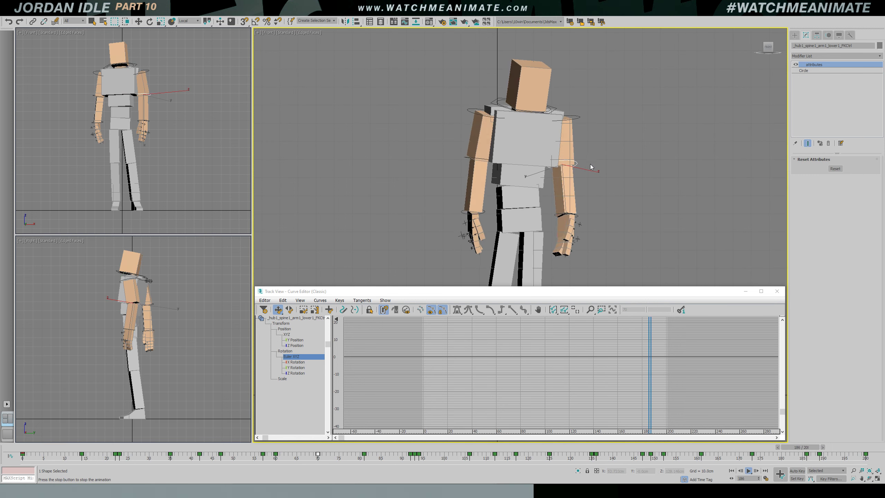
key(slash)
key(r)
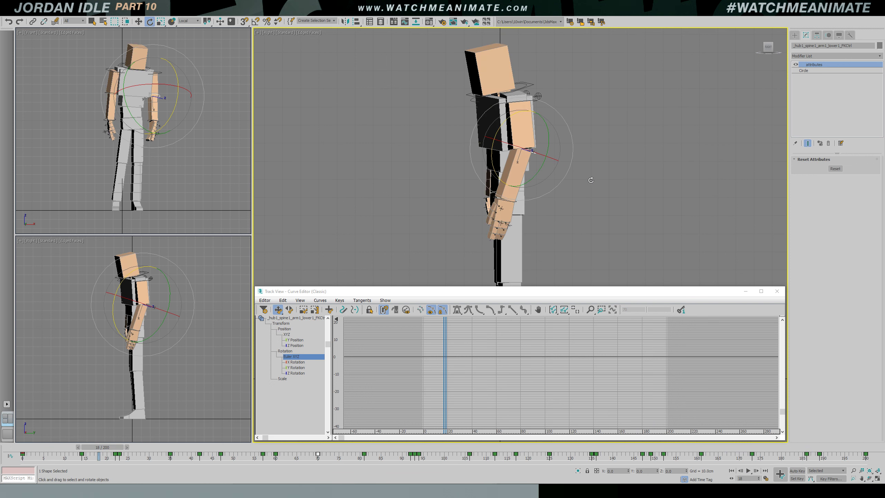
Raise the arm1 lower arm's first three and last two Z Rotation keys to about -12 and play the animation
click(297, 373)
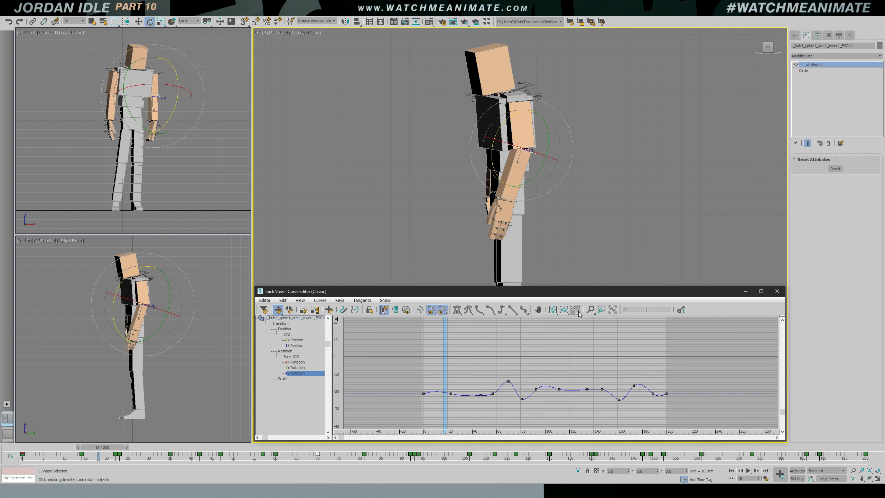
drag(450, 352, 431, 356)
drag(371, 384, 479, 405)
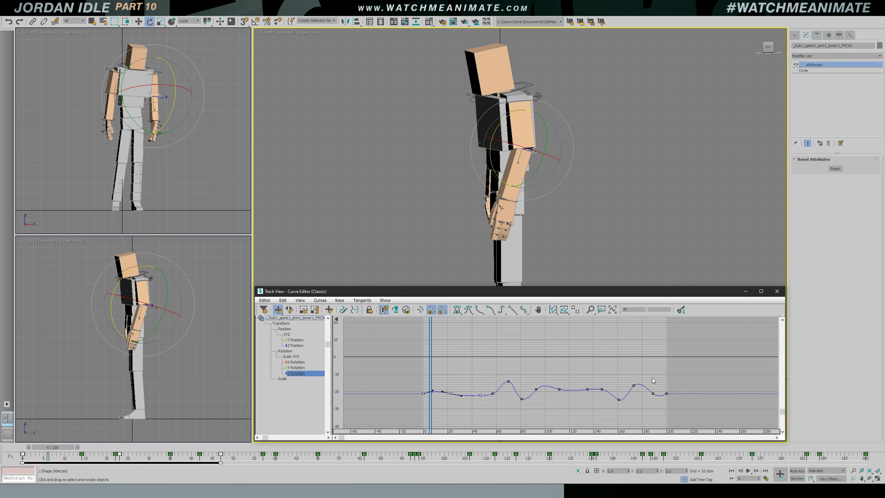
ctrl+drag(686, 400, 668, 383)
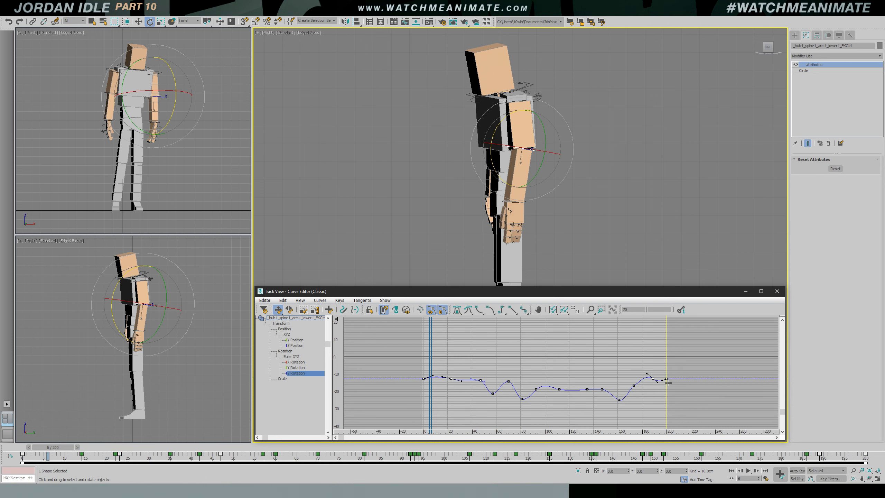
key(f)
key(slash)
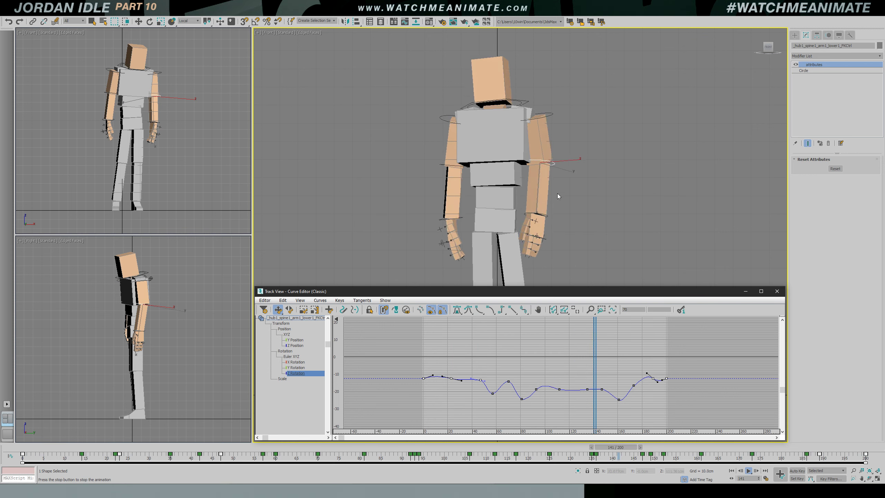
key(slash)
key(e)
Lower the arm1 lower arm's X Rotation key at frame 173 to about -22 and play the animation
click(295, 361)
drag(636, 358, 637, 387)
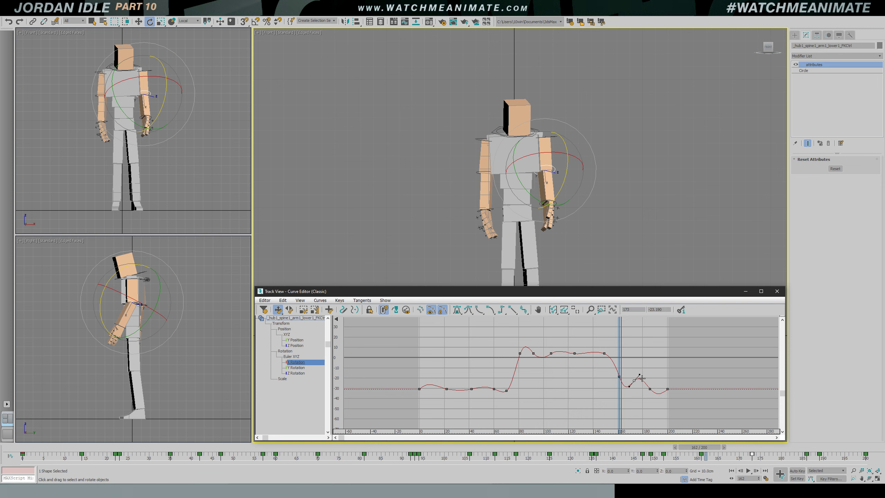
key(slash)
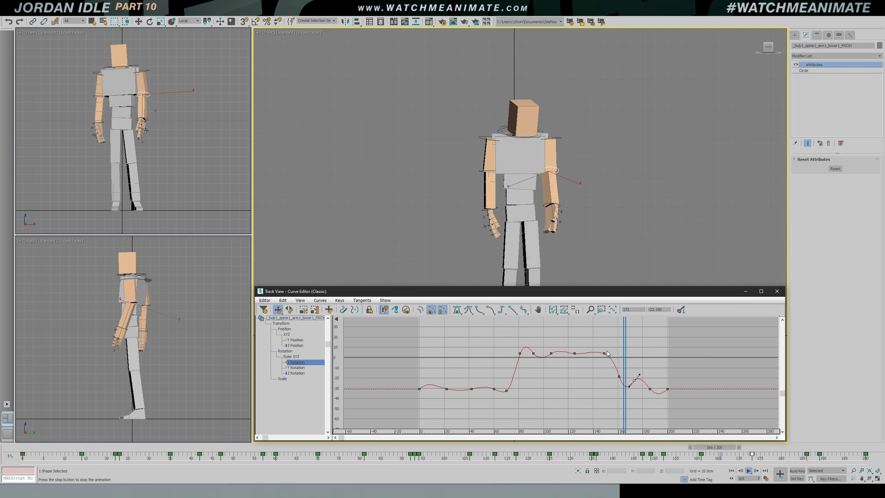
key(slash)
Delete the arm1 lower arm's X Rotation keys from frame 161 to 173 and play the animation in perspective view
key(e)
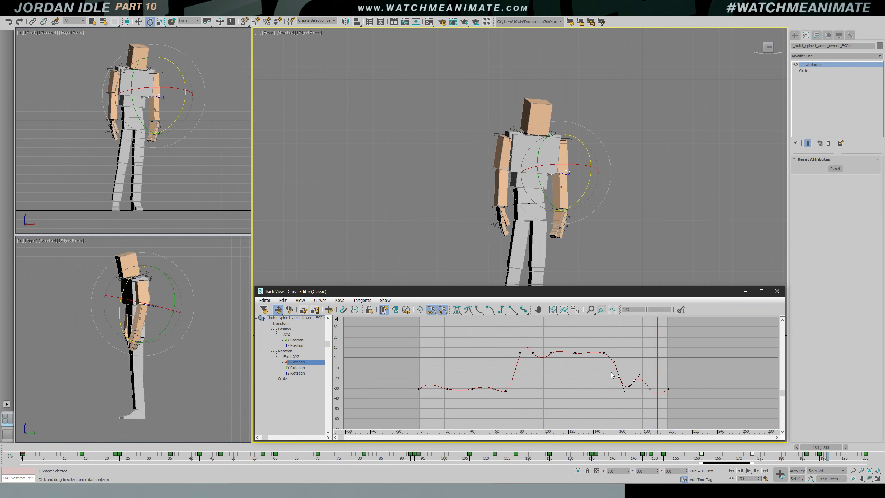
key(slash)
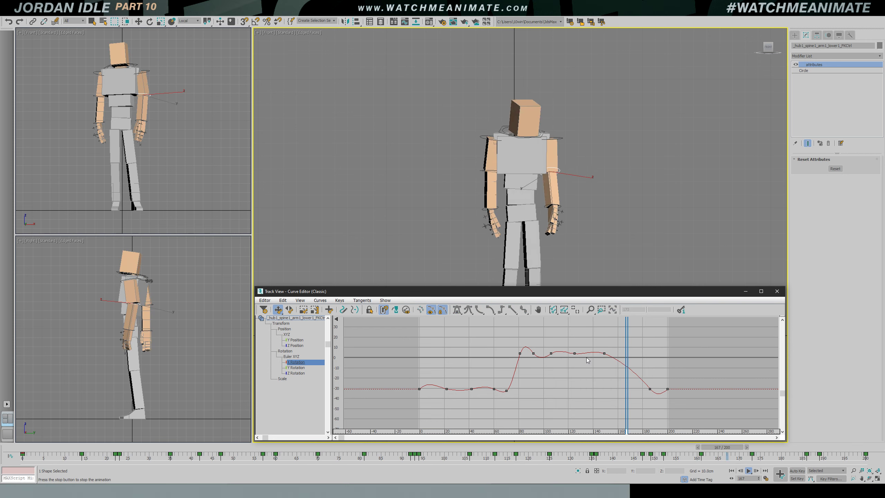
scroll(558, 190, up, 2)
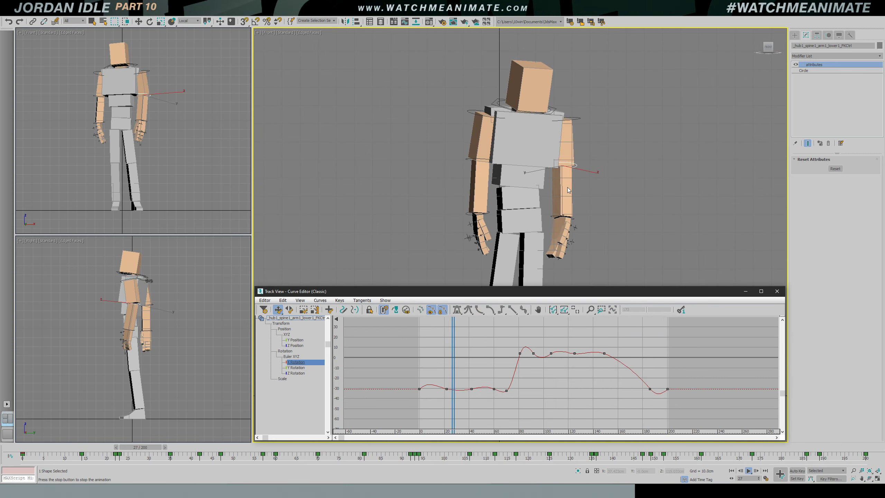
key(p)
alt+middle_drag(567, 186, 541, 176)
Stop playback and lower the arm1 lower arm's X Rotation keys from frame 81 to 149 by about 20 degrees
key(slash)
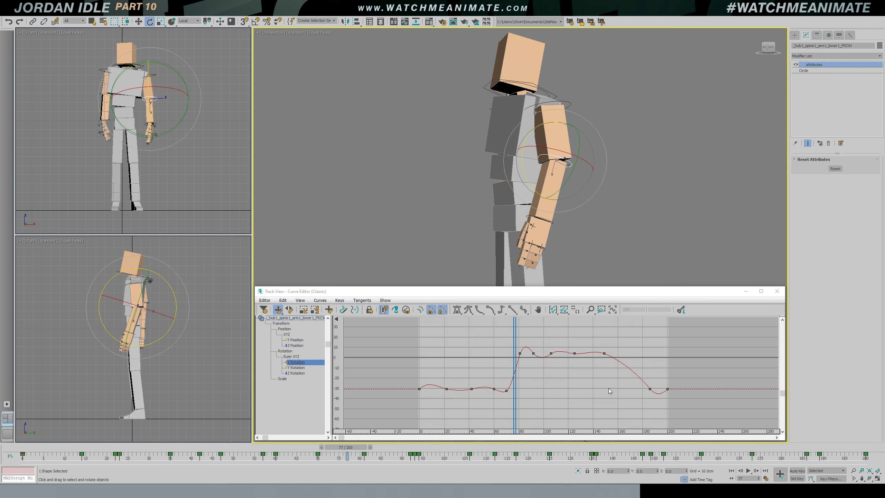
drag(520, 388, 531, 376)
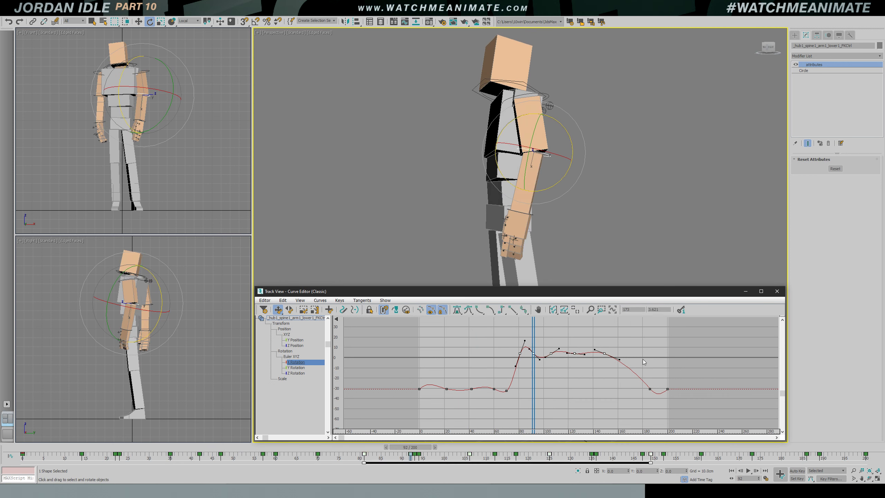
drag(607, 357, 608, 379)
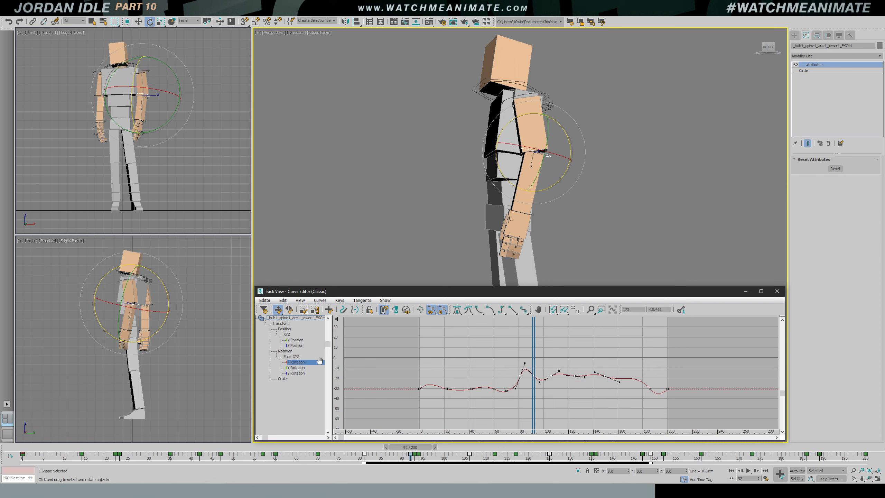
Raise the arm1 lower arm's Z Rotation keys from frame 135 to 173 to soften the dip, and check the playback
click(295, 373)
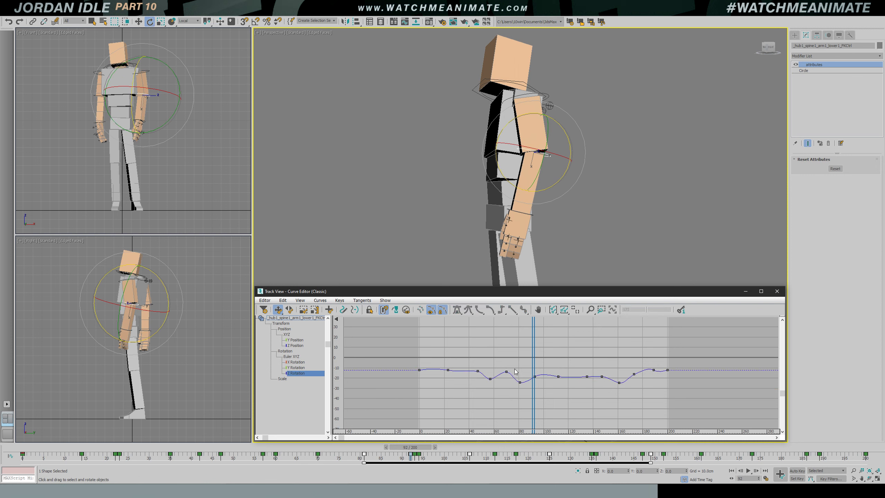
click(573, 311)
mouse_move(585, 346)
mouse_down()
mouse_move(529, 349)
mouse_move(521, 380)
mouse_move(541, 375)
mouse_move(544, 354)
mouse_move(573, 355)
mouse_up()
drag(557, 384, 669, 370)
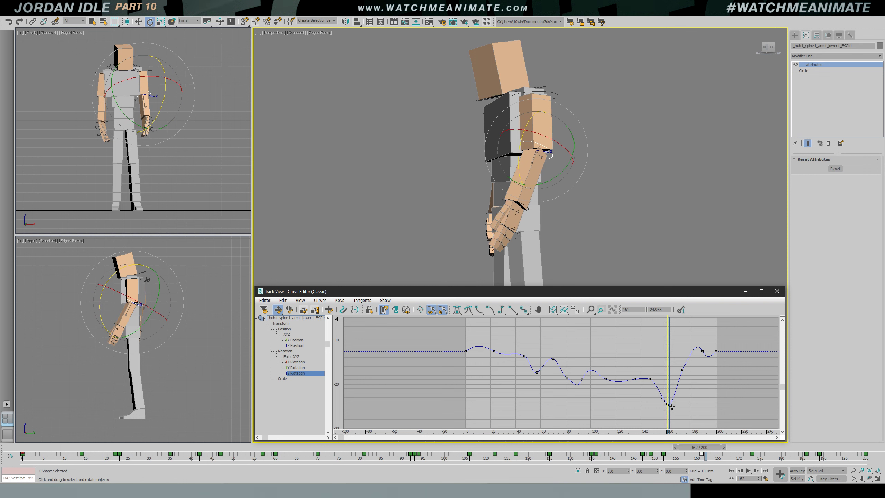
drag(671, 406, 671, 397)
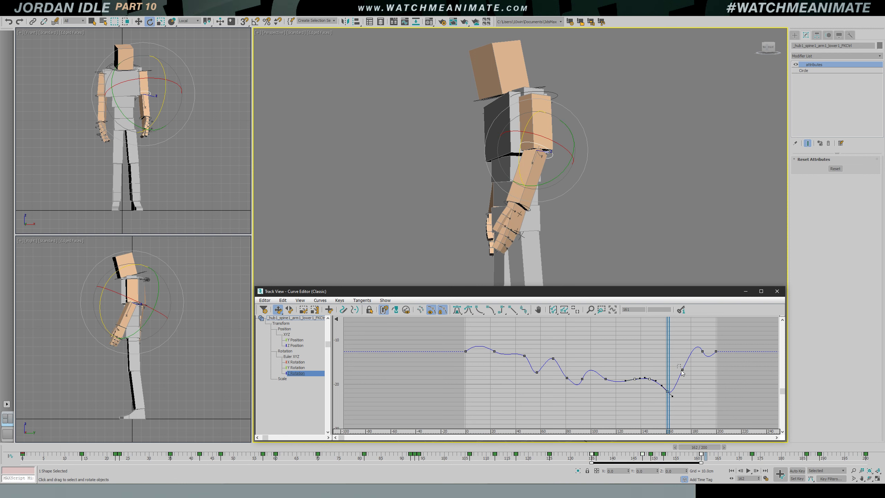
drag(684, 369, 684, 348)
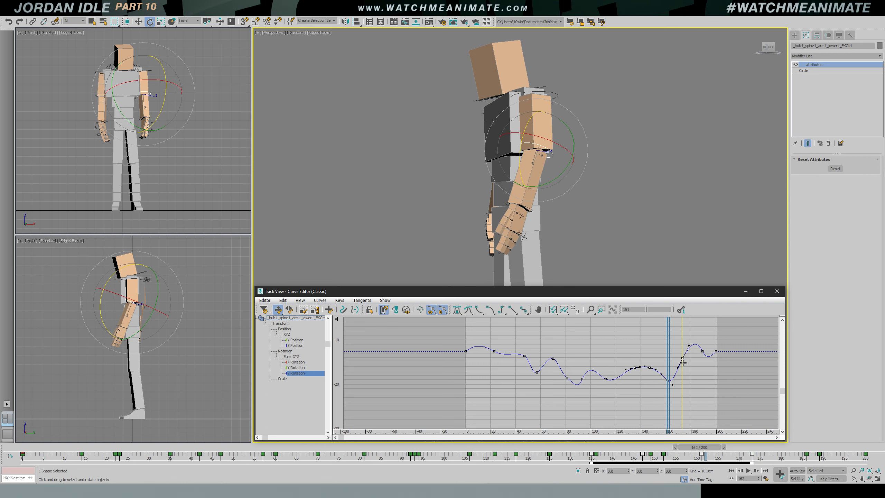
alt+middle_drag(553, 188, 600, 205)
key(slash)
key(/)
Adjust the arm1 lower arm's overall rotation at frame 11, including an attribute reset, and play it from the front
key(e)
drag(543, 127, 542, 132)
alt+middle_drag(546, 139, 595, 164)
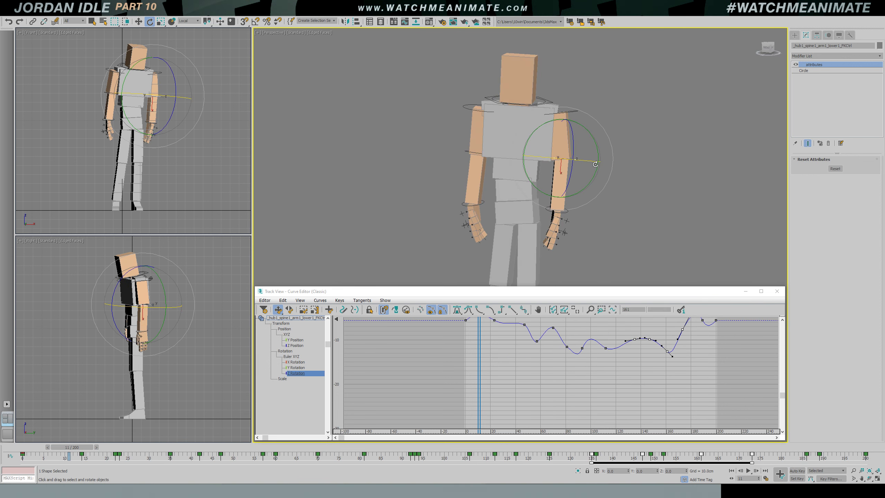
click(836, 168)
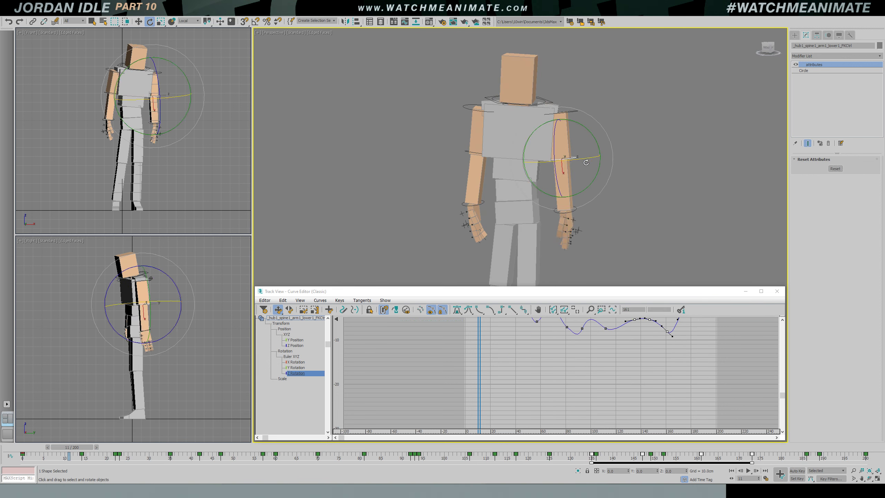
key(slash)
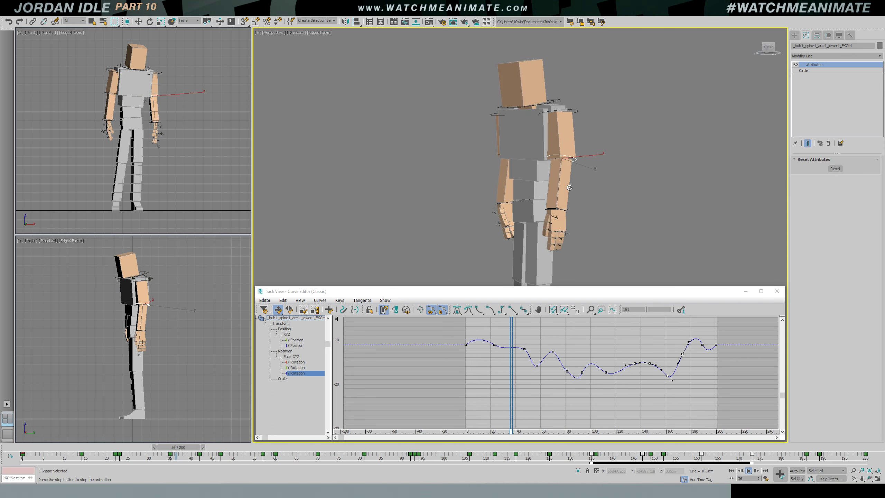
key(f)
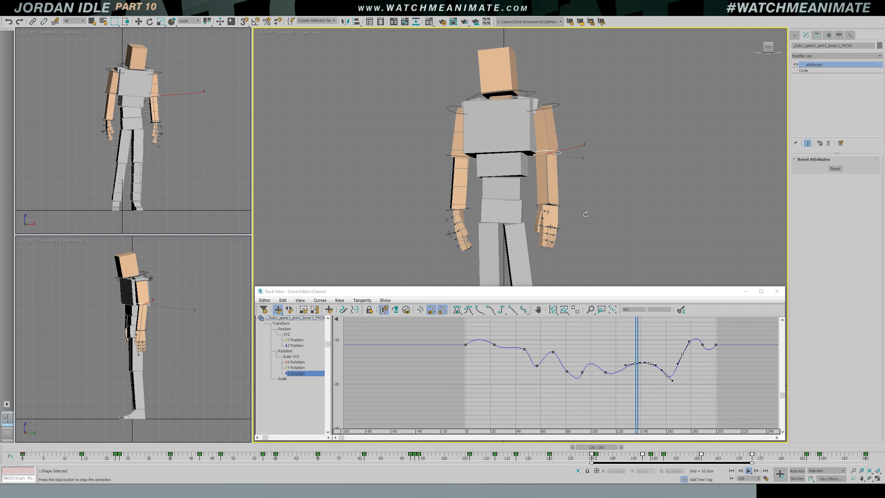
Clear the selection and review the idle playback in each of the three viewports
click(586, 215)
click(195, 196)
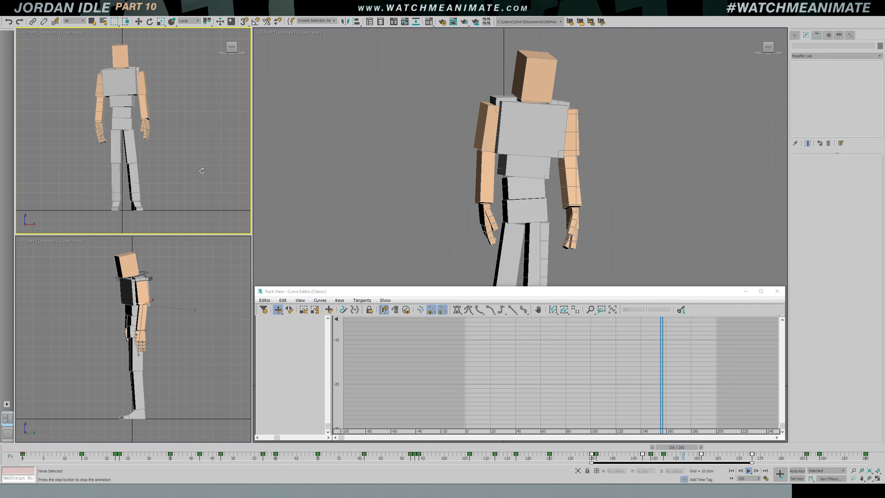
click(207, 287)
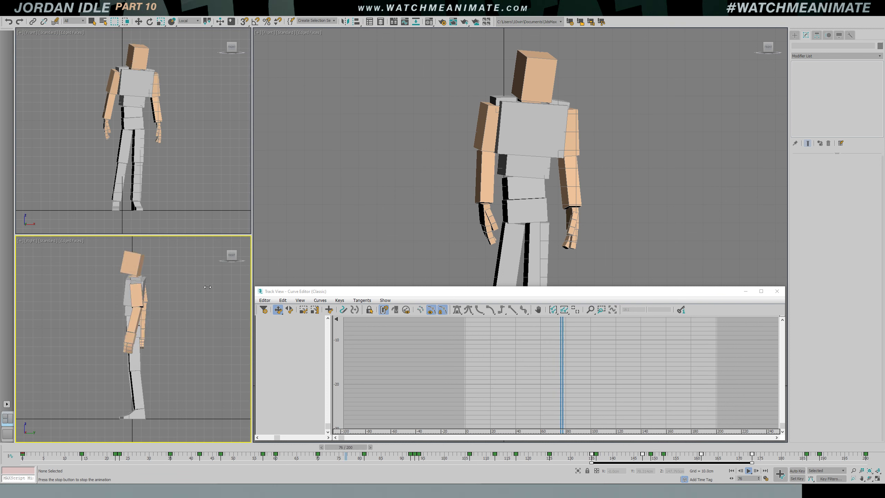
click(480, 207)
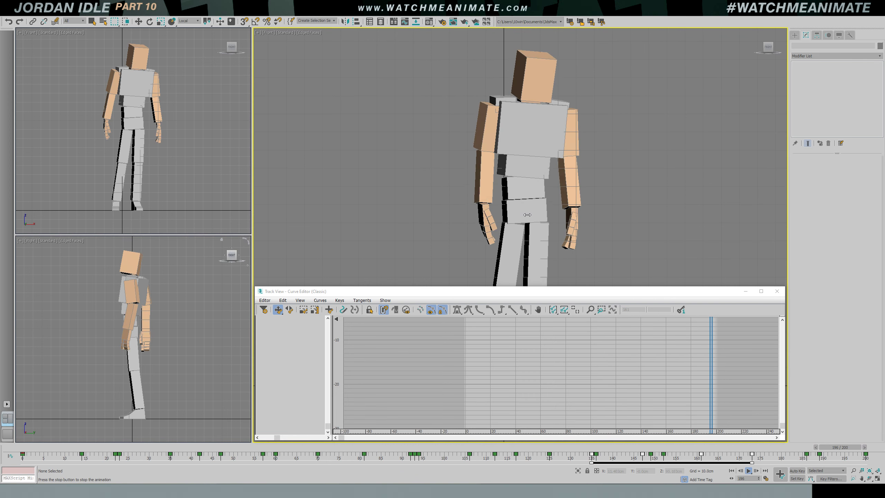
key(slash)
Go to frame 0, select the arm2 upper-arm control and copy its XYZ rotation controller
click(467, 208)
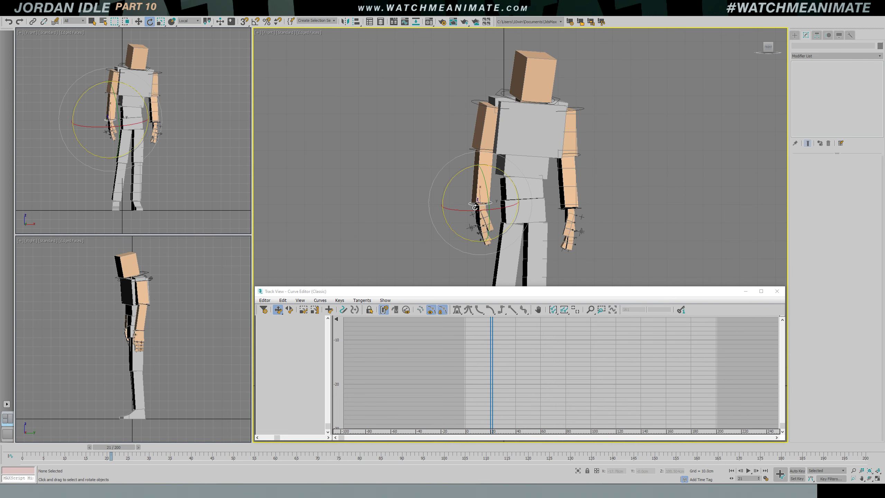
key(Home)
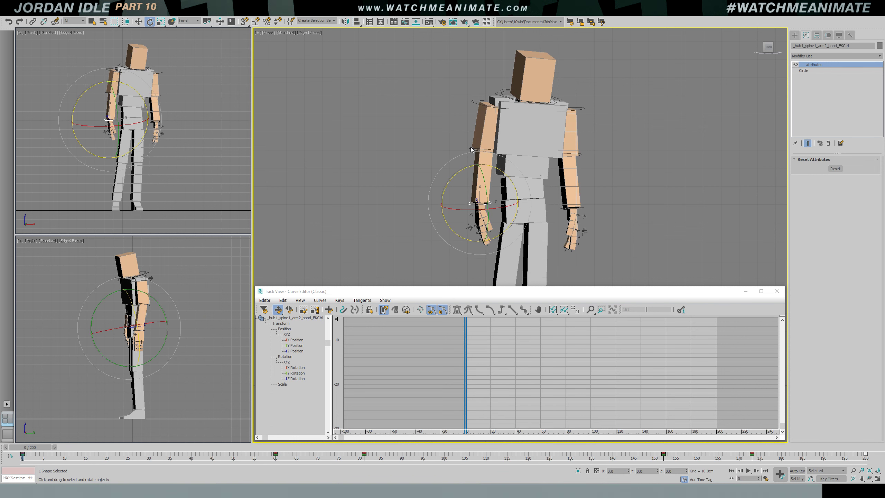
click(475, 101)
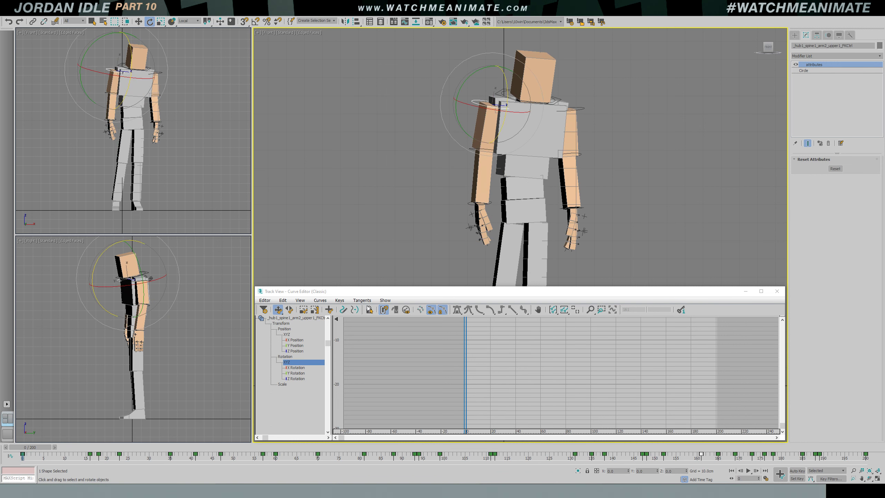
right_click(287, 362)
click(296, 398)
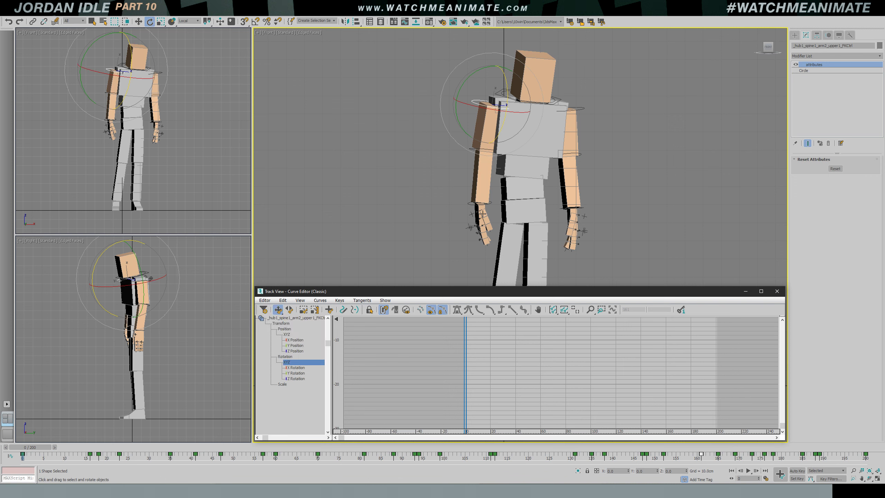
Deselect everything, keep the timeline at frame 0, and close the Curve Editor
click(422, 186)
mouse_move(38, 446)
mouse_down()
mouse_move(862, 457)
mouse_move(22, 452)
mouse_up()
click(776, 291)
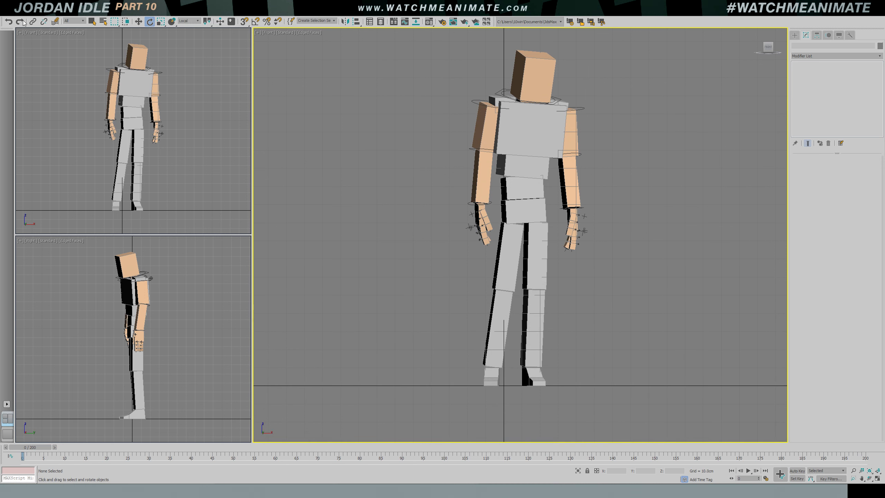
Save the scene as a new version named jordan_v11_arms_forearm
click(7, 14)
click(16, 75)
click(221, 140)
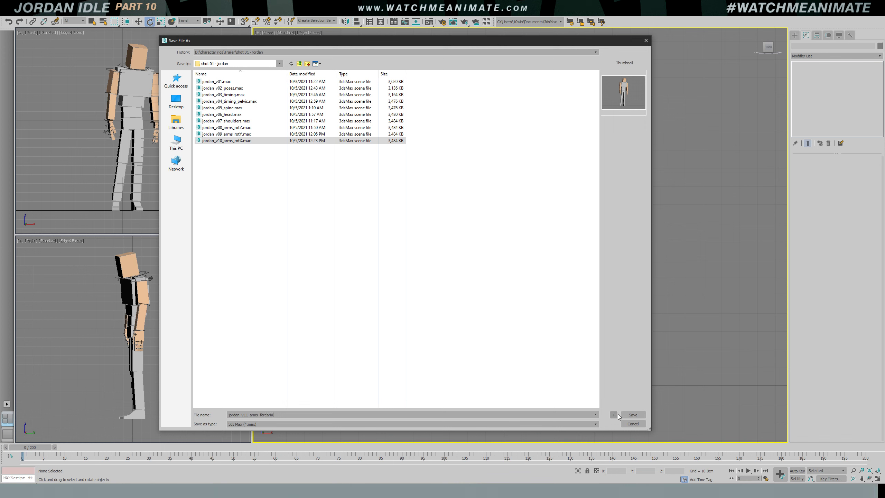
click(632, 415)
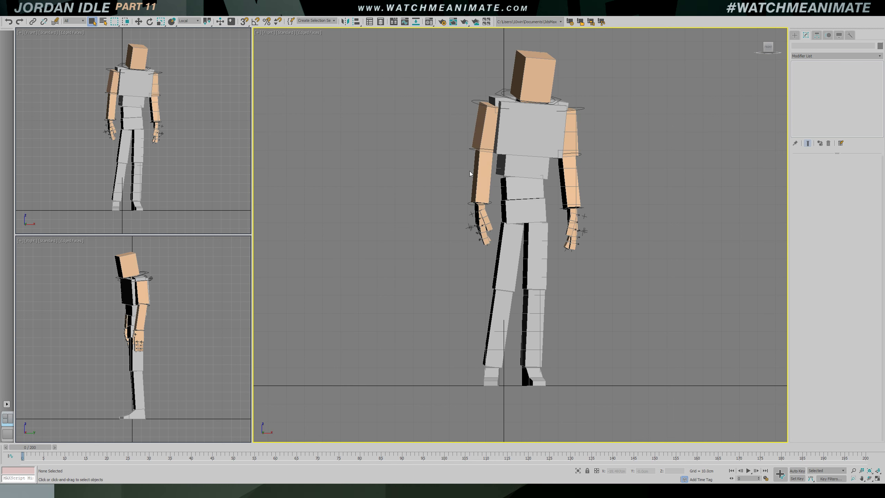
Copy the arm2 lower arm's Euler XYZ rotation controller and select the arm2 hand control
click(477, 152)
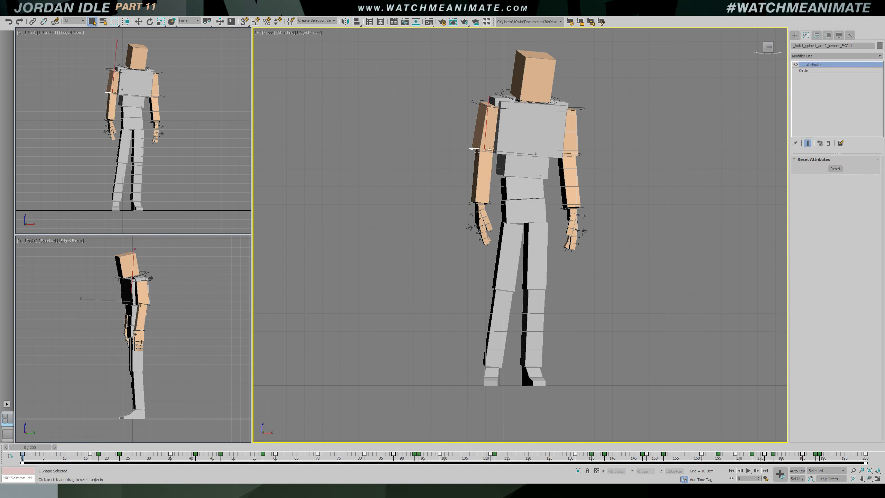
key(c)
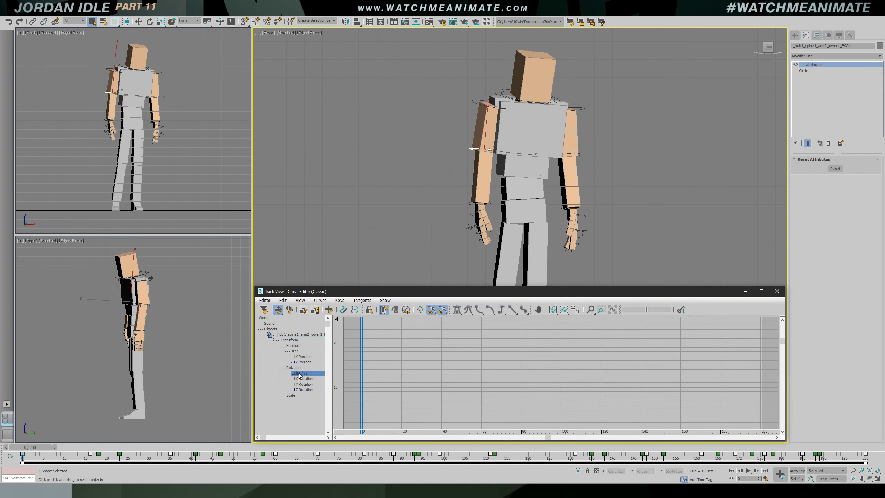
right_click(299, 373)
click(317, 405)
click(473, 206)
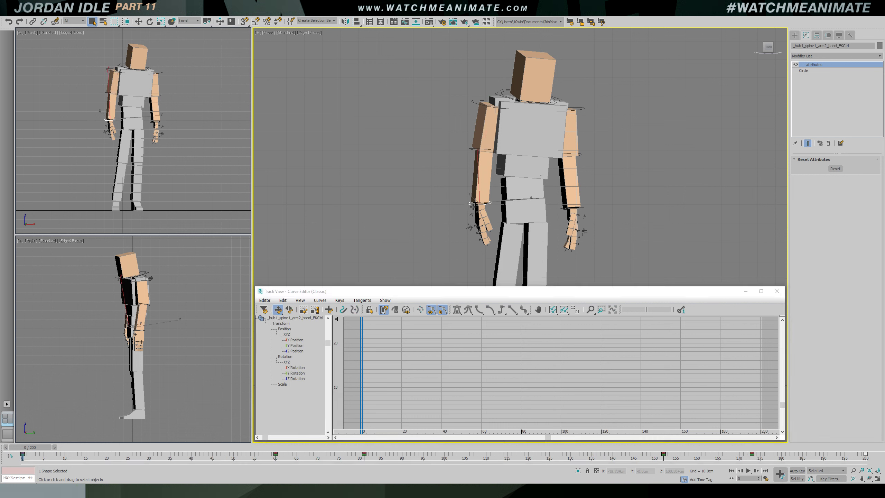
Replace the arm2 hand's keys after frame 0 with the copied lower-arm rotation controller, pasted as a copy, and play back the result
drag(204, 455, 867, 457)
key(Delete)
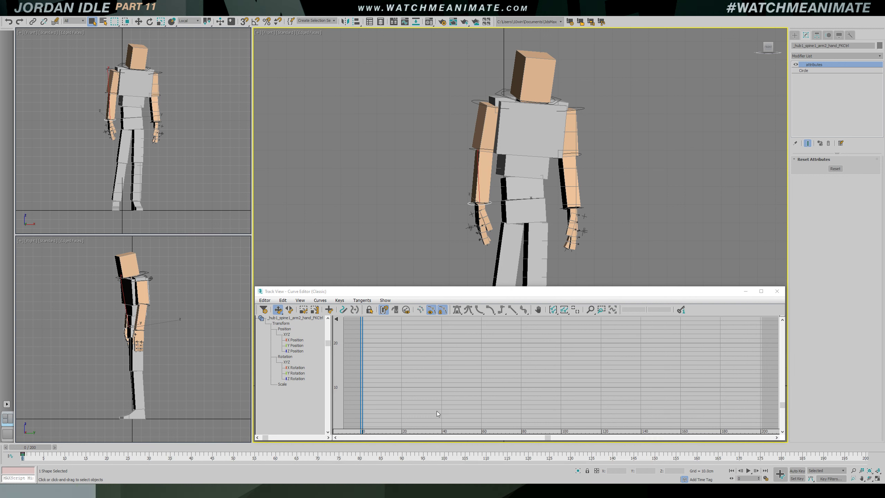
click(287, 362)
right_click(286, 366)
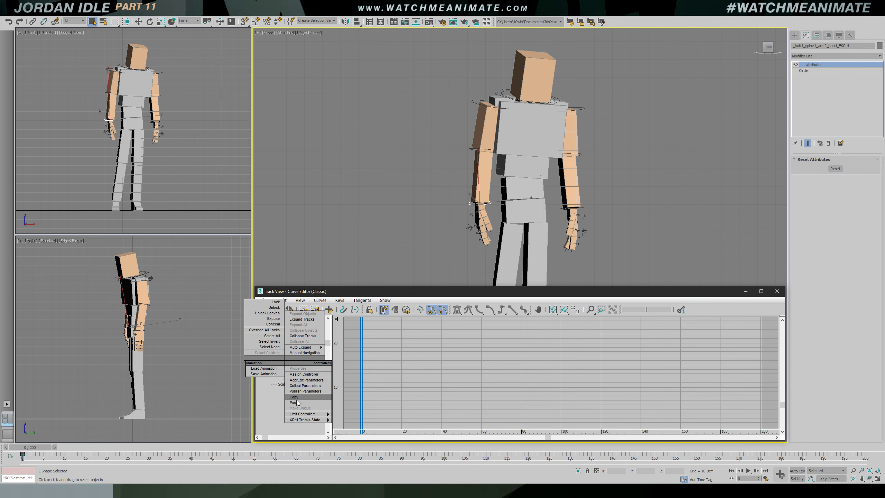
click(295, 402)
click(274, 364)
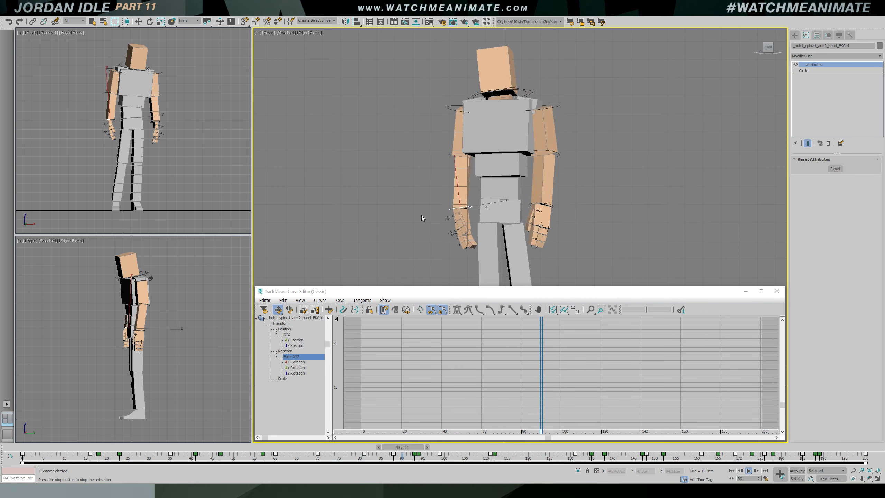
click(528, 195)
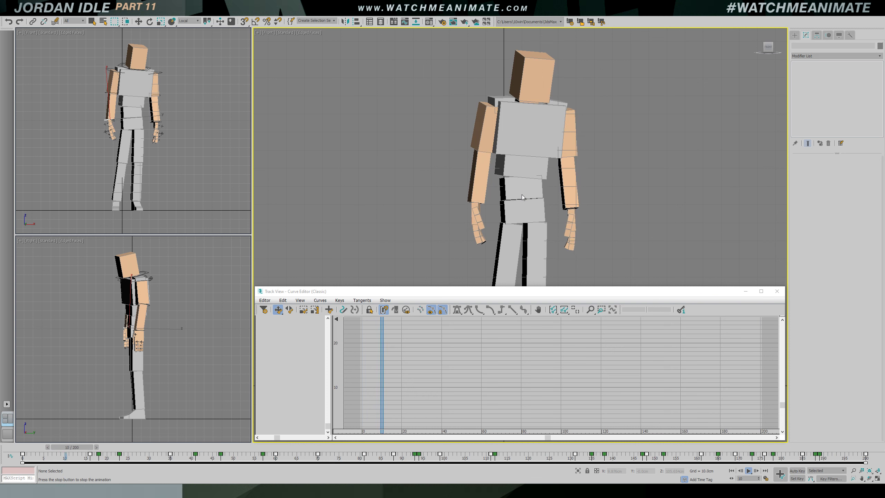
click(579, 210)
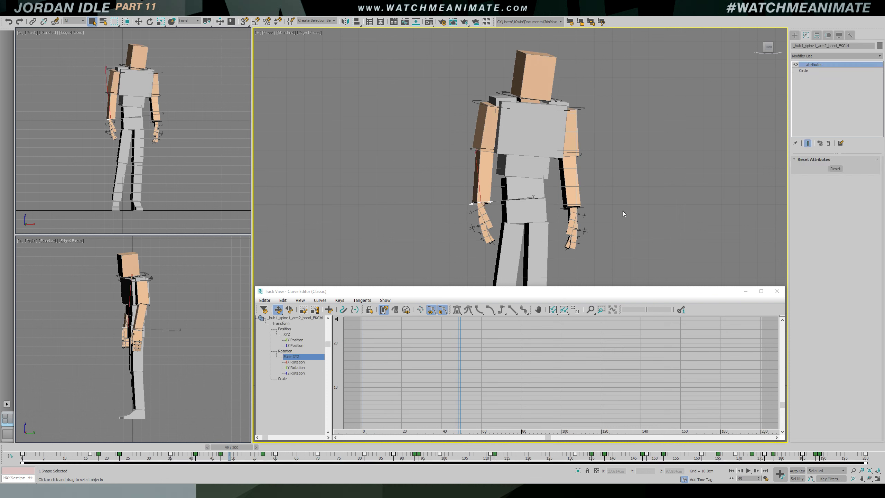
key(e)
key(slash)
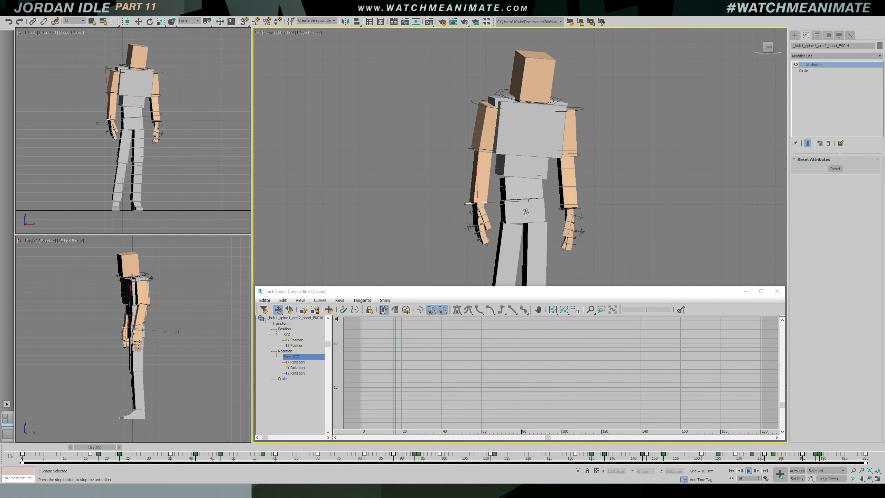
key(slash)
key(e)
Copy the arm1 lower arm's Euler XYZ rotation controller at frame 0 and select the arm1 hand control
click(583, 158)
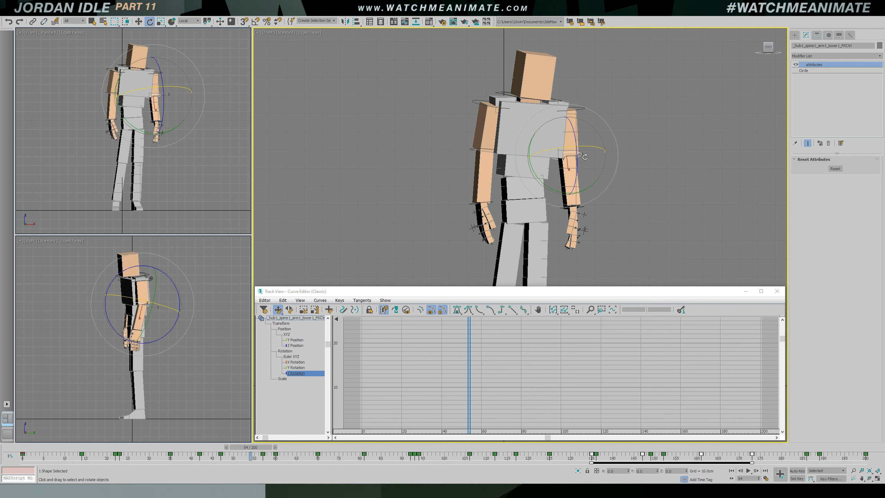
key(e)
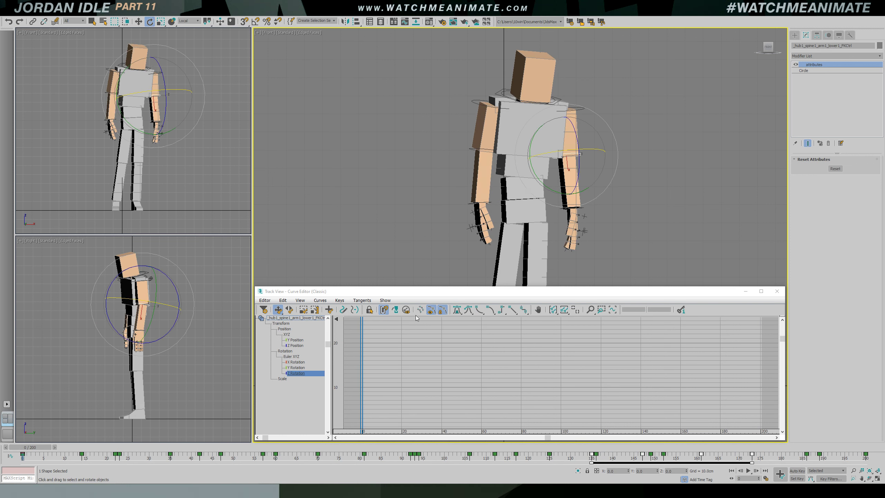
click(290, 356)
right_click(290, 357)
click(304, 398)
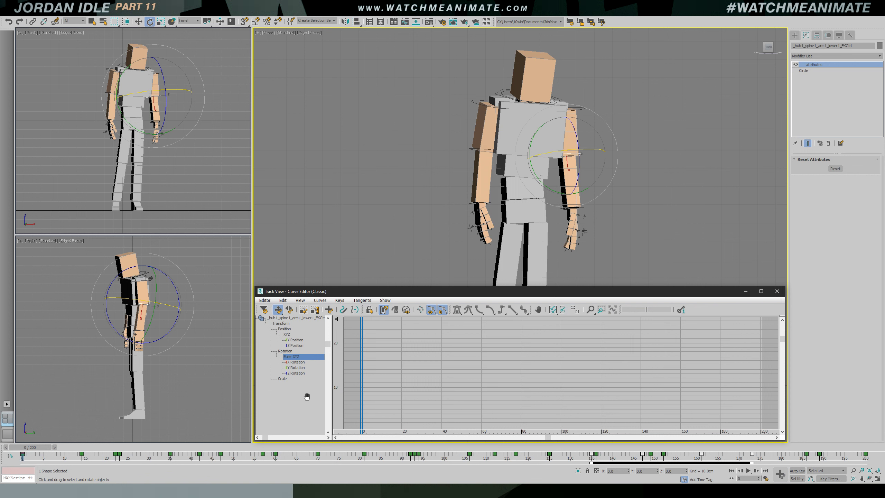
click(664, 232)
click(587, 211)
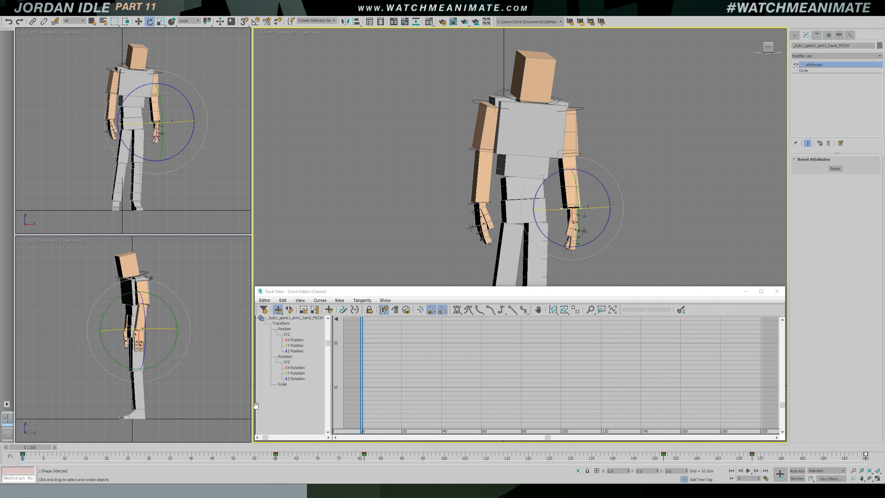
Delete the arm1 hand's keys after frame 0, paste the copied rotation controller as a copy, and play back the hand motion
click(287, 364)
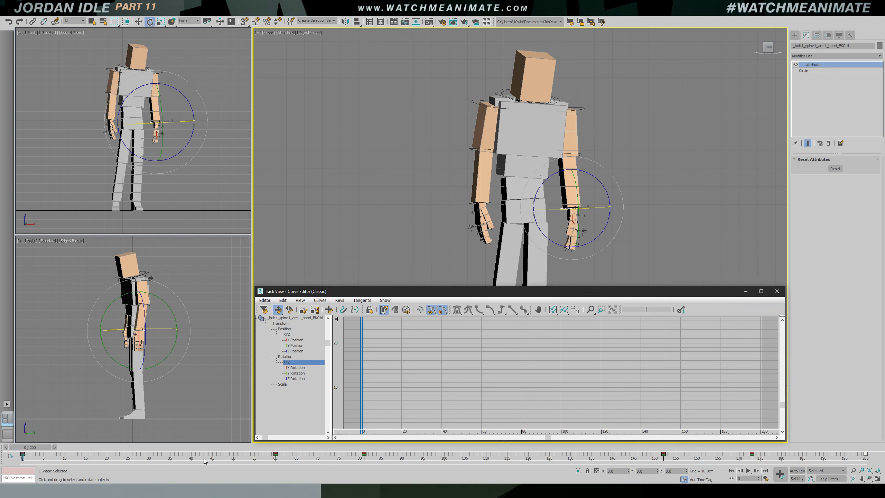
drag(255, 452, 873, 467)
key(Delete)
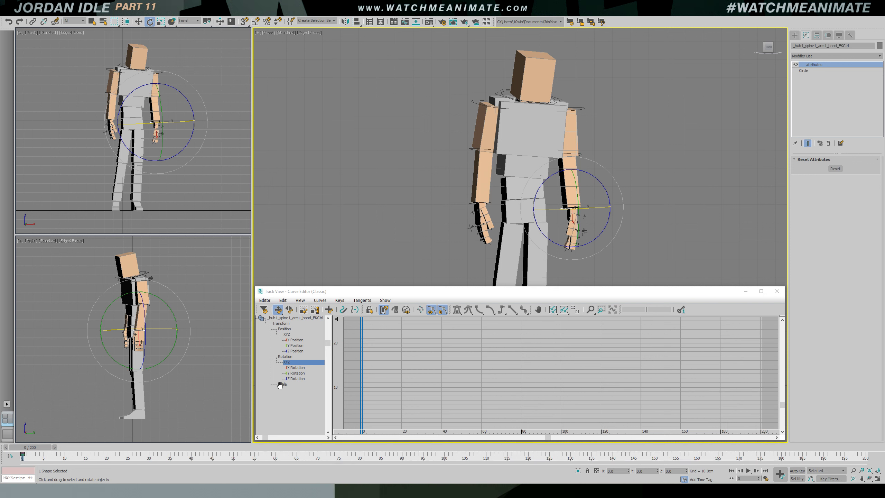
right_click(286, 364)
click(296, 402)
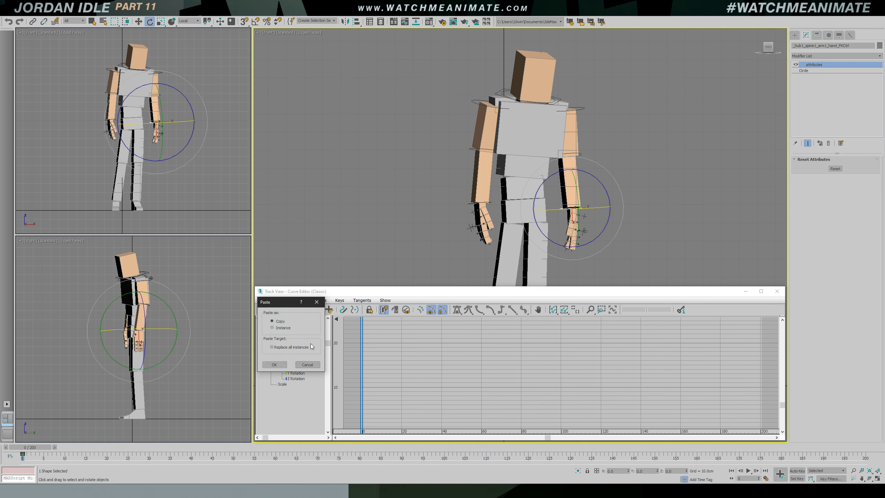
click(274, 364)
key(/)
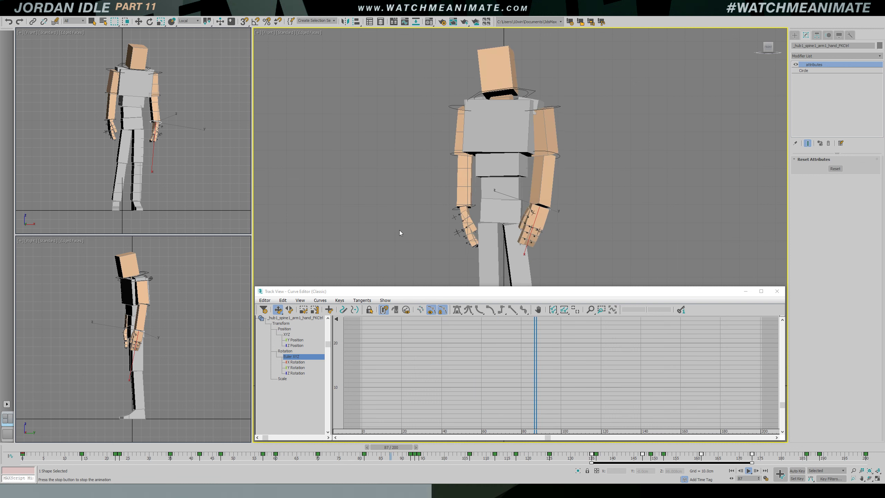
key(slash)
key(e)
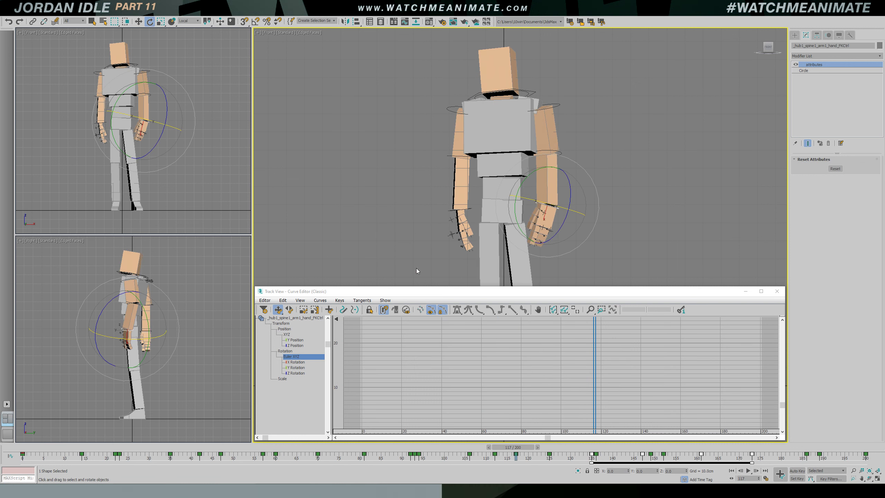
Raise the arm1 hand's Y Rotation keys in the middle of the animation and play back the change
click(296, 367)
scroll(539, 367, down, 5)
drag(608, 423, 613, 398)
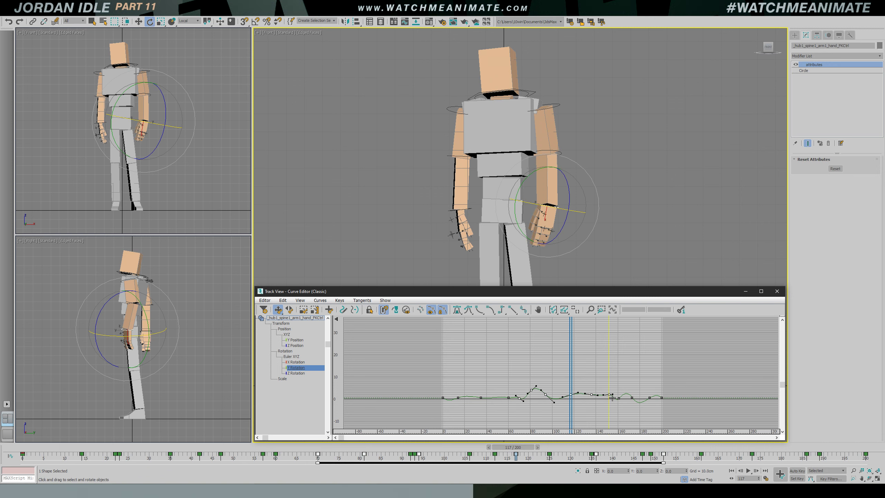
key(/)
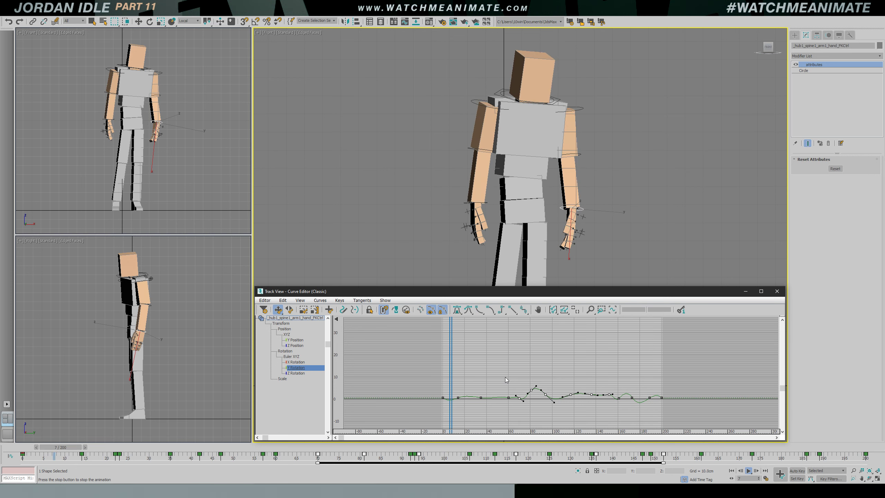
key(/)
key(e)
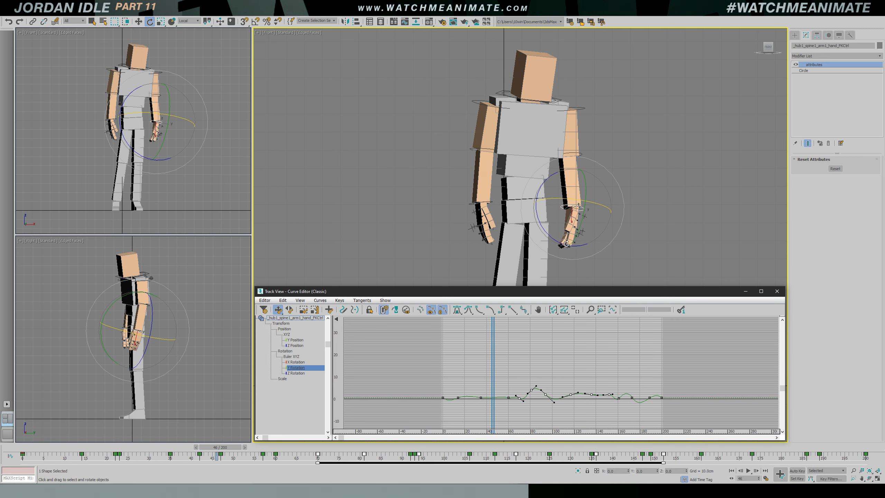
Raise all of the arm1 hand's Y Rotation keys by about 14 degrees and check the playback from the side and front
key(v)
key(r)
middle_drag(570, 142, 559, 172)
click(705, 415)
key(ctrl+a)
drag(664, 400, 664, 371)
key(/)
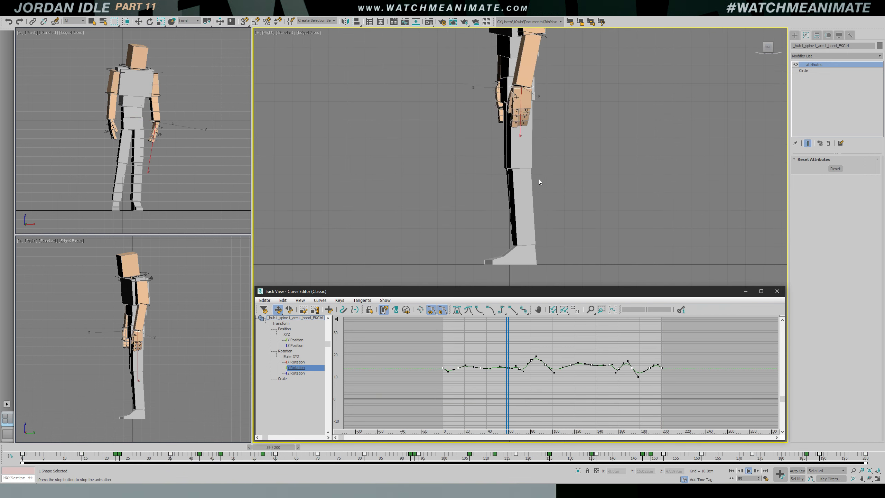
key(f)
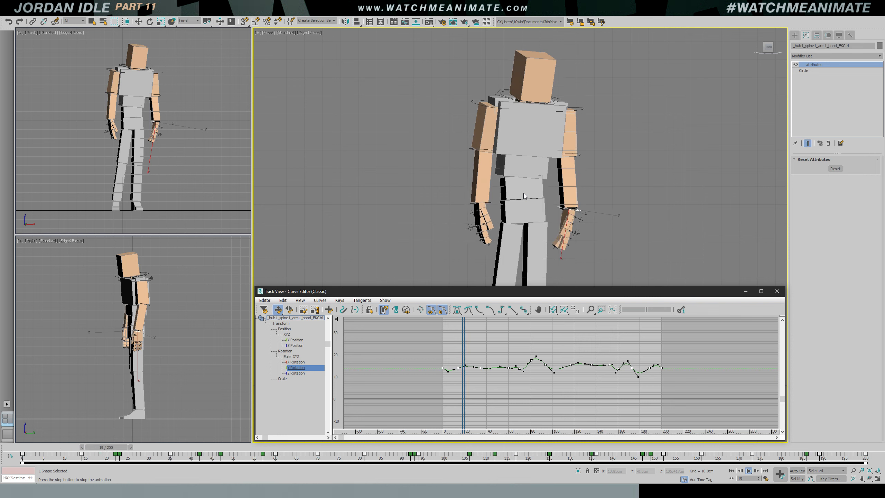
Close the Curve Editor, deselect everything, and play the full idle in the front and side views before returning to frame 0
key(Home)
key(e)
click(777, 291)
click(762, 264)
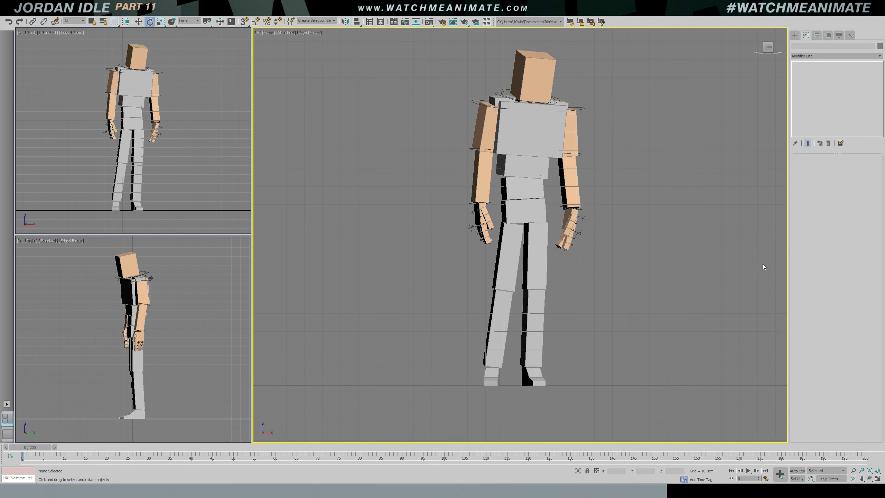
key(/)
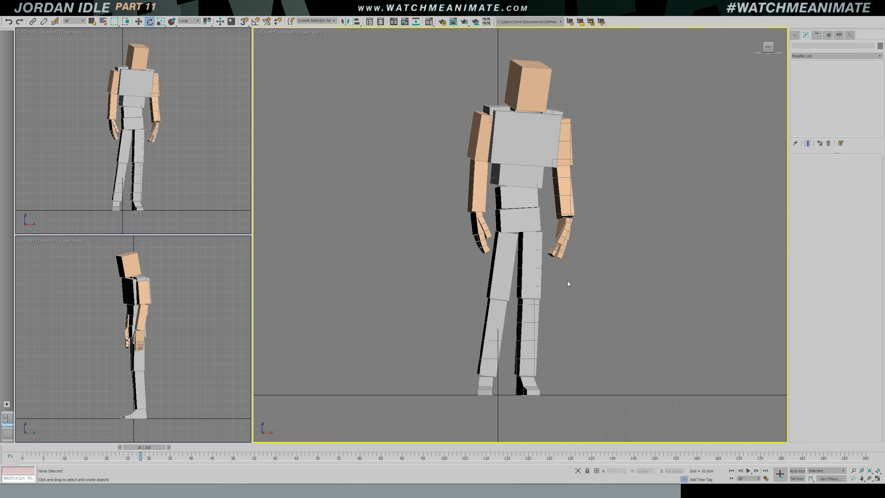
click(187, 386)
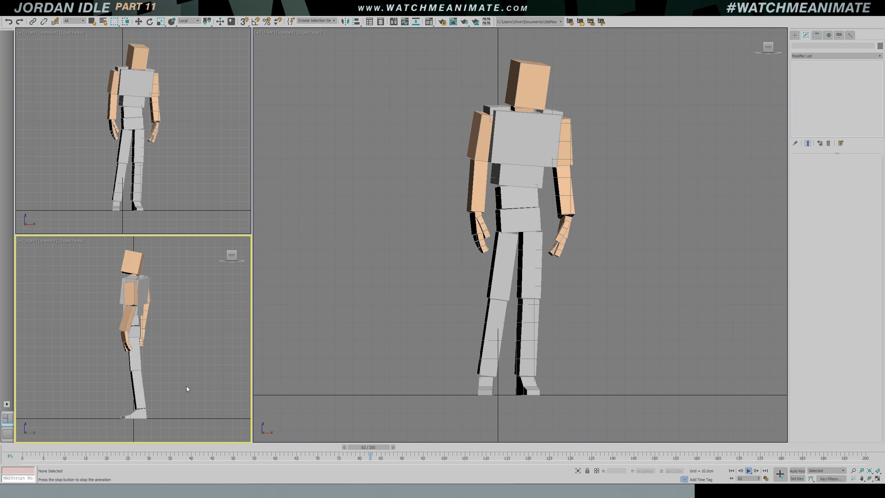
click(341, 351)
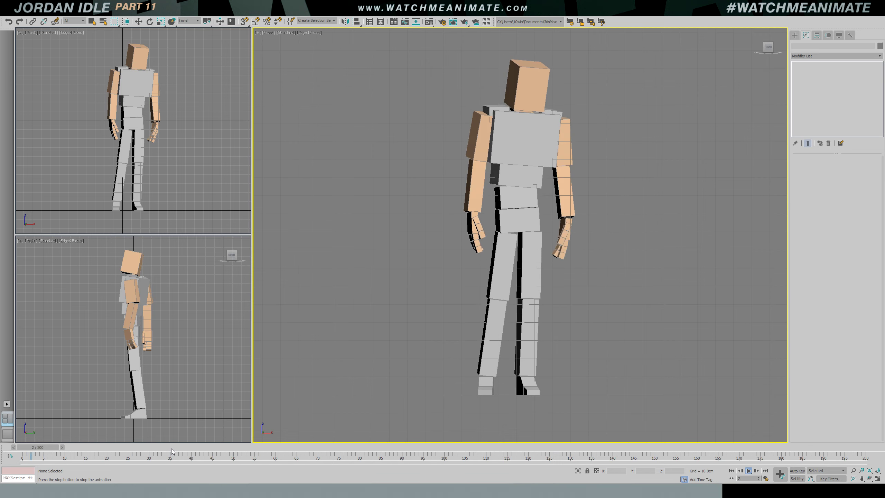
drag(136, 448, 7, 447)
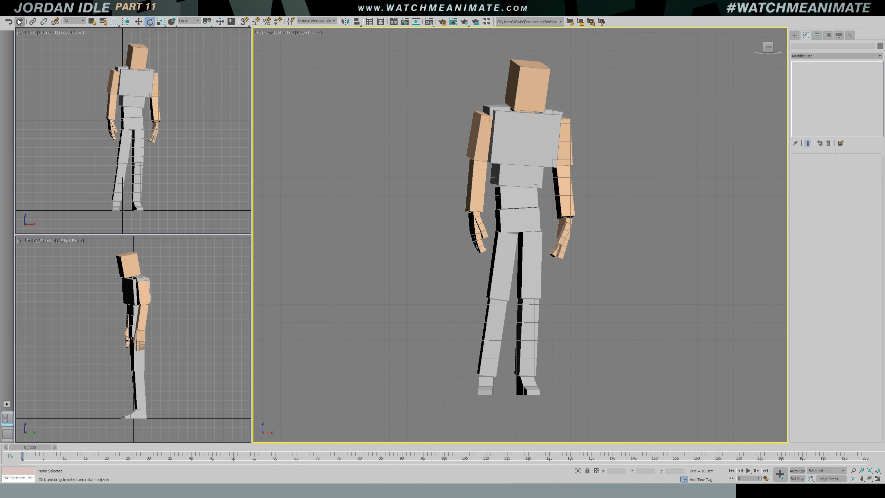
Save the scene as a new version named jordan_v12_arms_hands.max
click(7, 15)
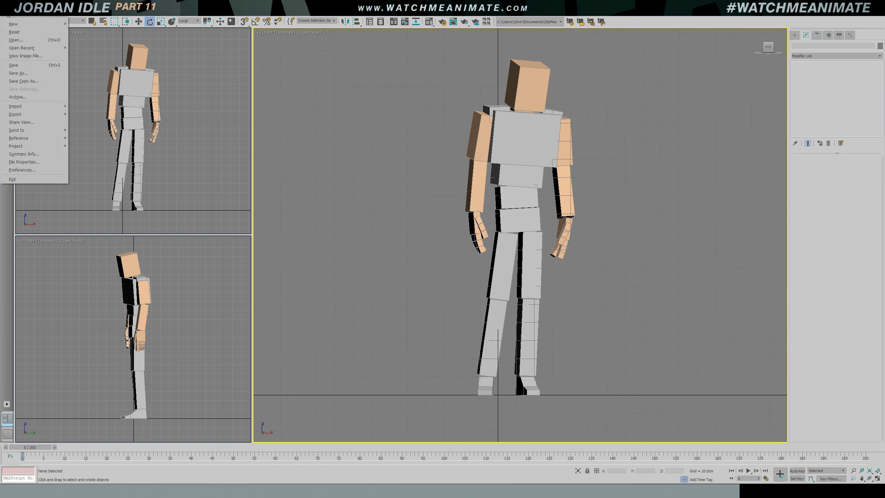
click(22, 73)
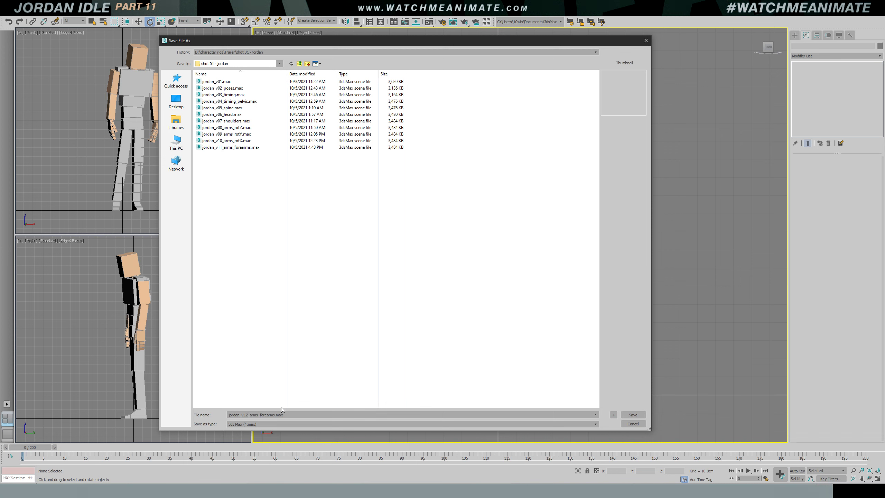
text(hands)
key(Delete)
key(Delete)
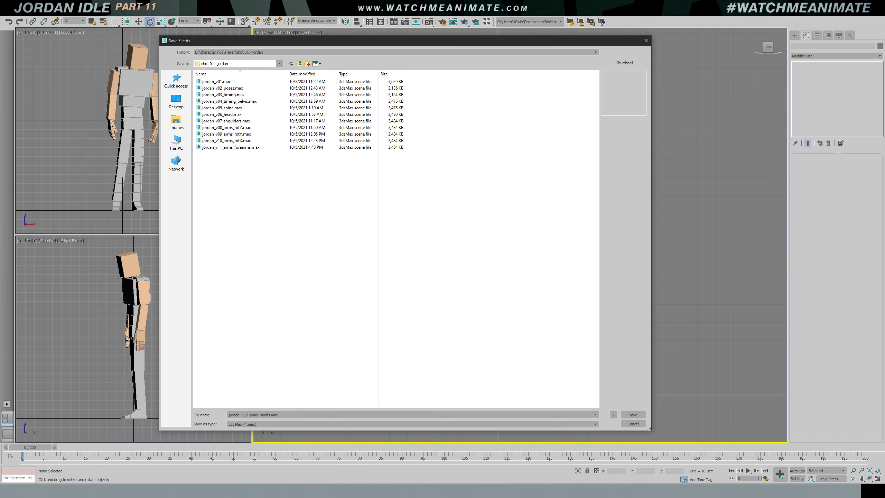
click(644, 416)
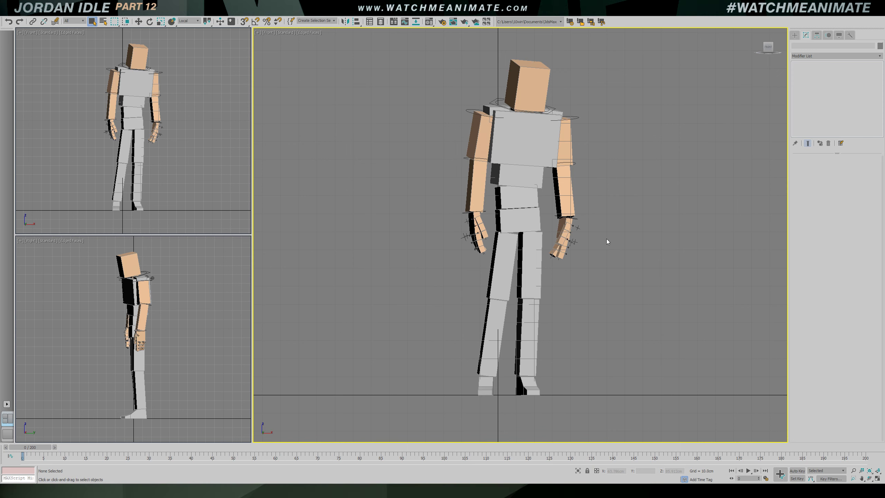
Select the finger main control on the arm2 hand and play the idle close up to examine the finger motion
key(/)
key(/)
scroll(475, 243, up, 3)
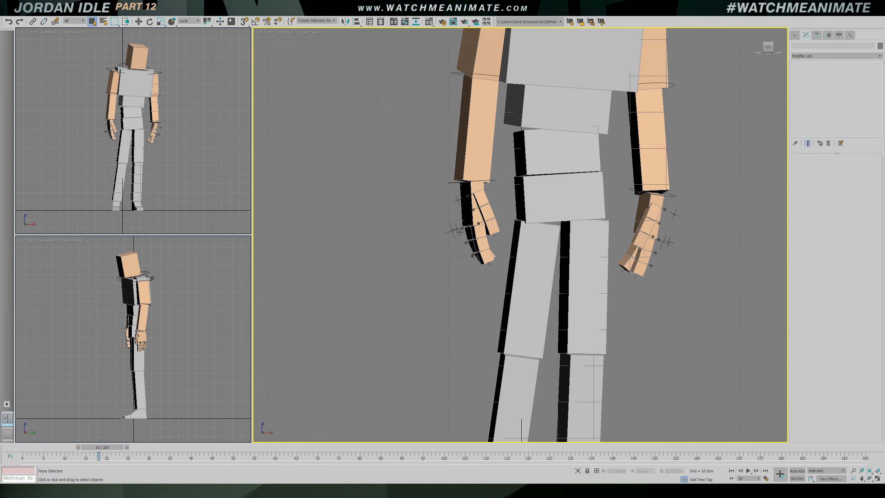
click(452, 230)
key(e)
mouse_move(437, 206)
mouse_down()
mouse_move(425, 218)
mouse_move(437, 205)
mouse_up()
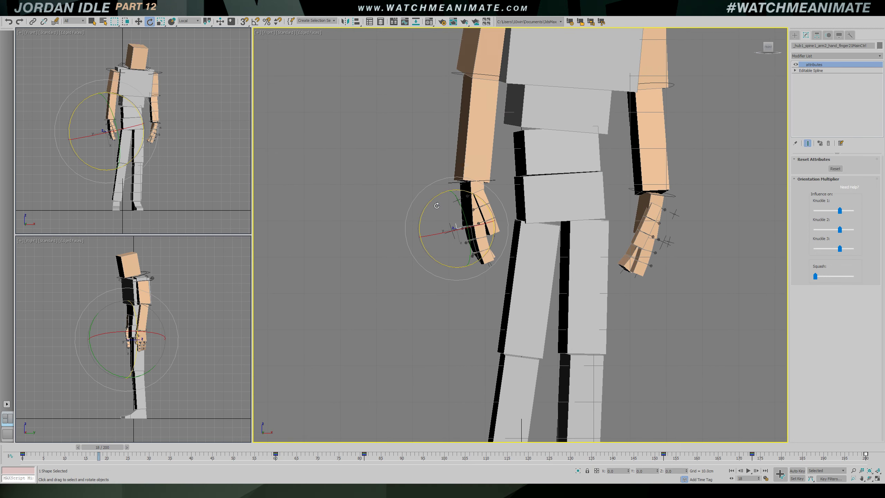
drag(96, 452, 790, 454)
key(/)
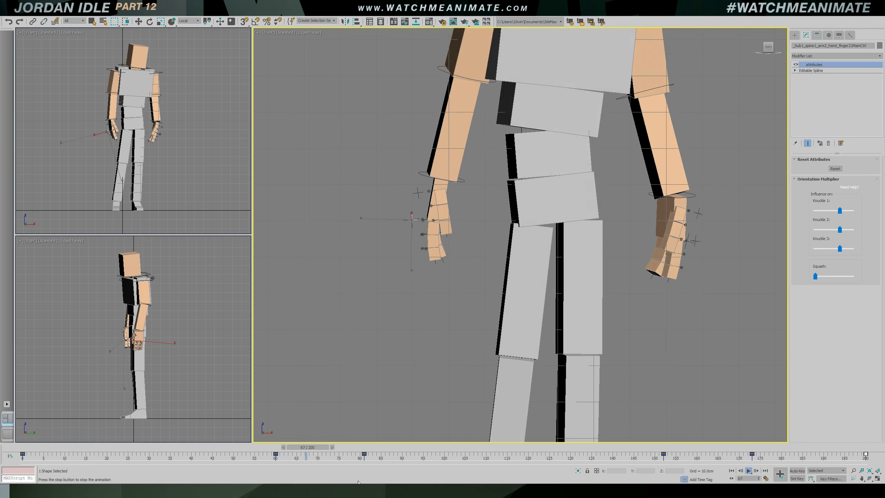
Turn on Auto Key, open the Curve Editor, and rotate the arm2 finger control at frame 70 to curl the fingers
drag(286, 447, 322, 448)
click(797, 471)
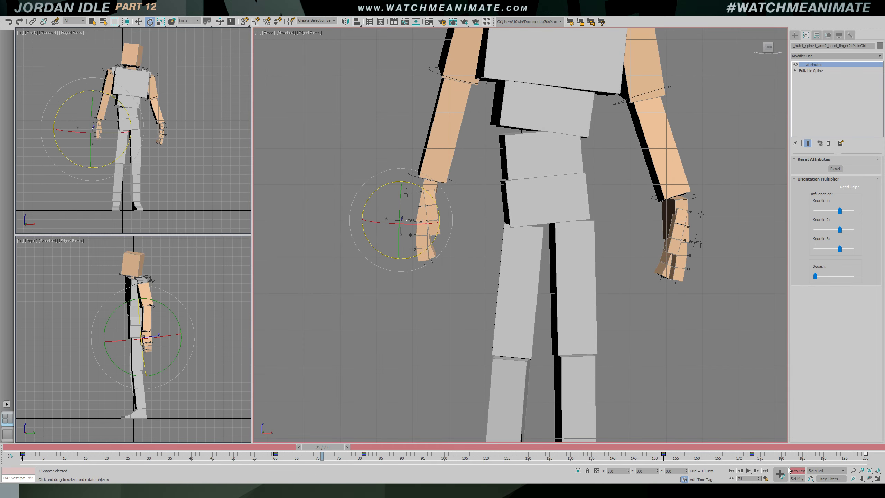
key(c)
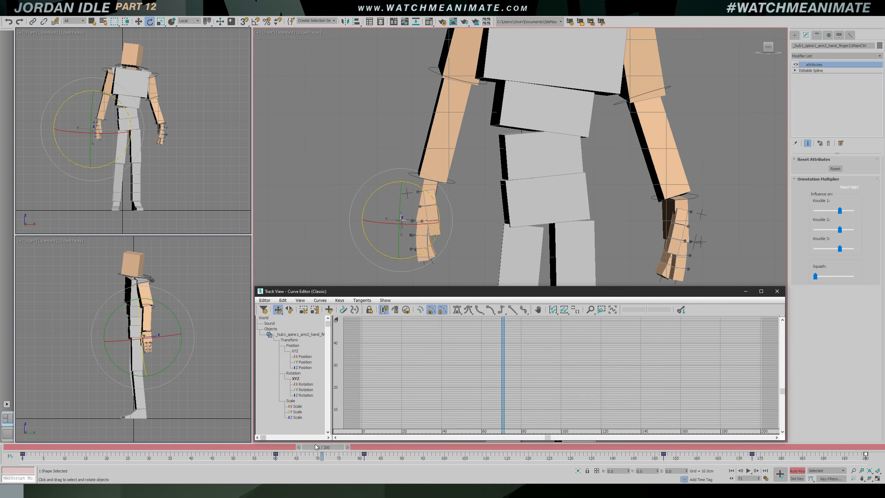
mouse_move(316, 446)
mouse_down()
mouse_move(292, 447)
mouse_move(311, 447)
mouse_up()
drag(435, 200, 436, 197)
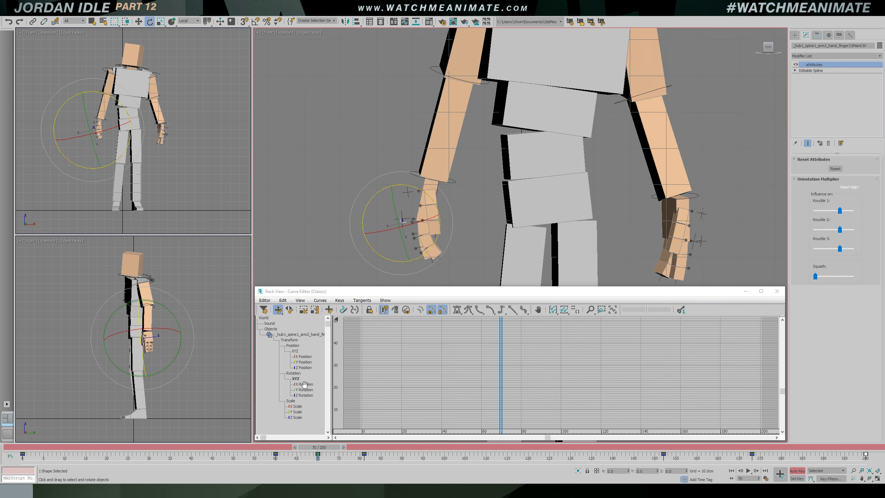
Frame the finger control's Z Rotation curve and copy its level key to frames 90 and 99
click(314, 395)
click(564, 310)
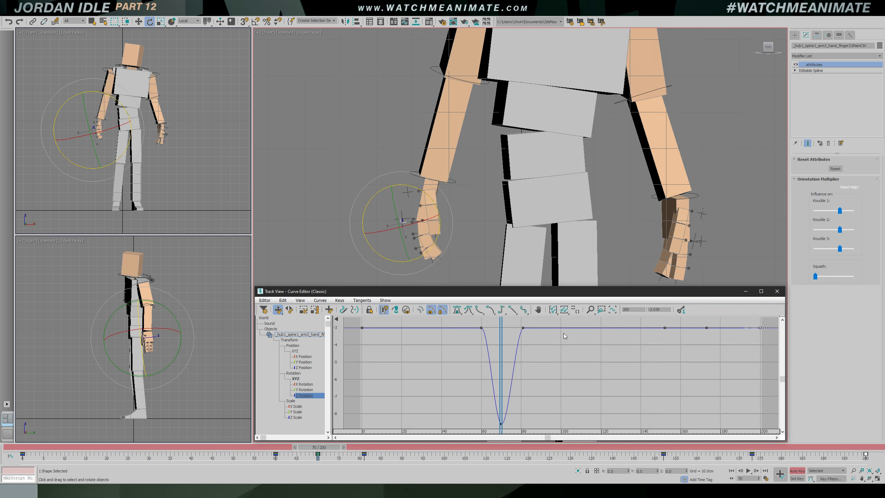
drag(505, 358, 555, 354)
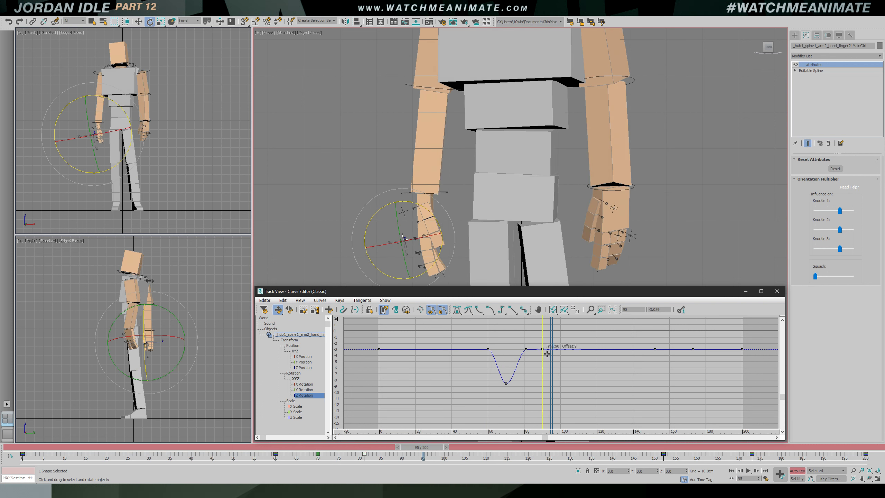
scroll(548, 377, up, 3)
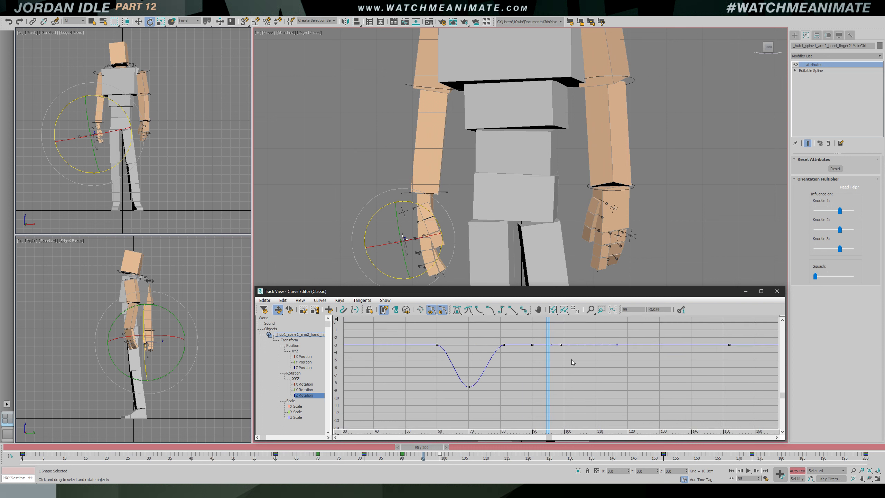
Raise the frame 70 key to about -1.7, lower frame 90 to about -5, copy a level key to frame 114, and steepen frame 99's tangents
drag(567, 341, 494, 370)
key(ctrl+z)
click(487, 400)
drag(489, 404, 490, 351)
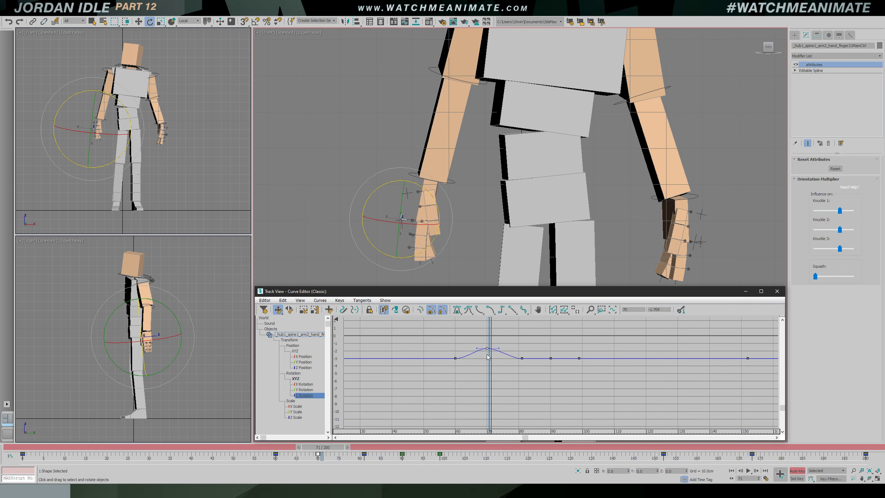
drag(491, 377, 588, 357)
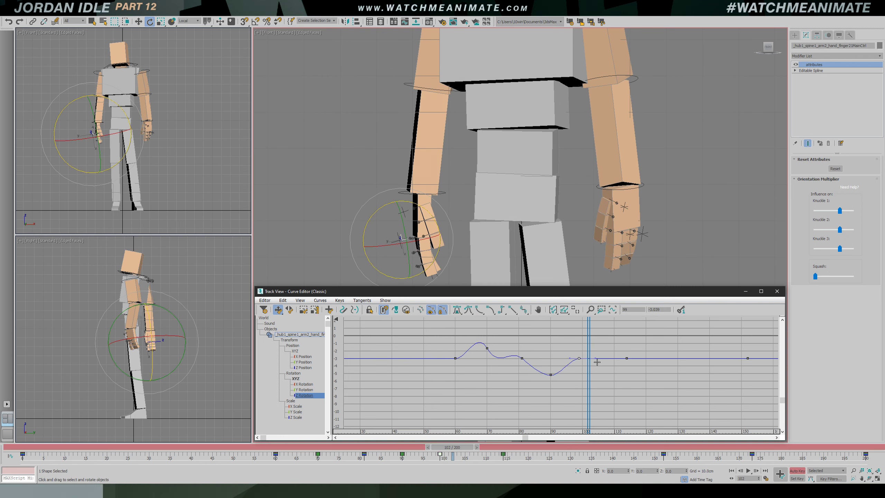
drag(595, 337, 506, 342)
Play the idle to check the hand motion near and far, and turn off Auto Key
key(/)
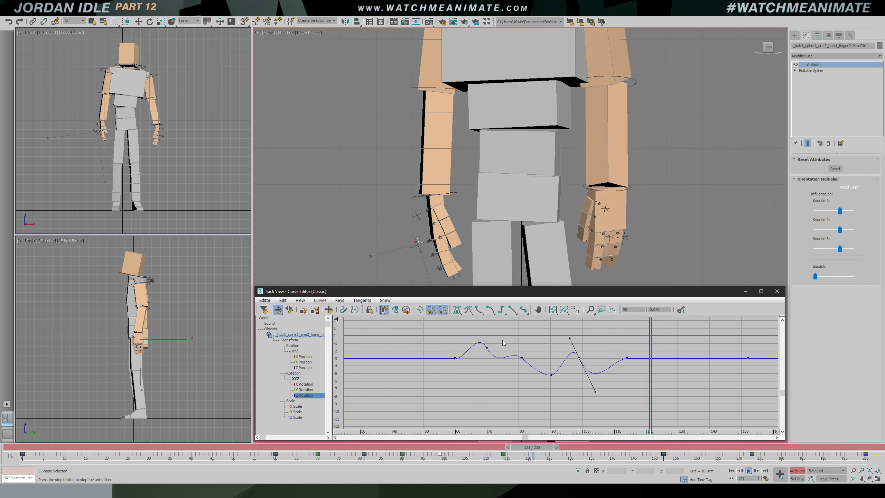
scroll(479, 233, down, 6)
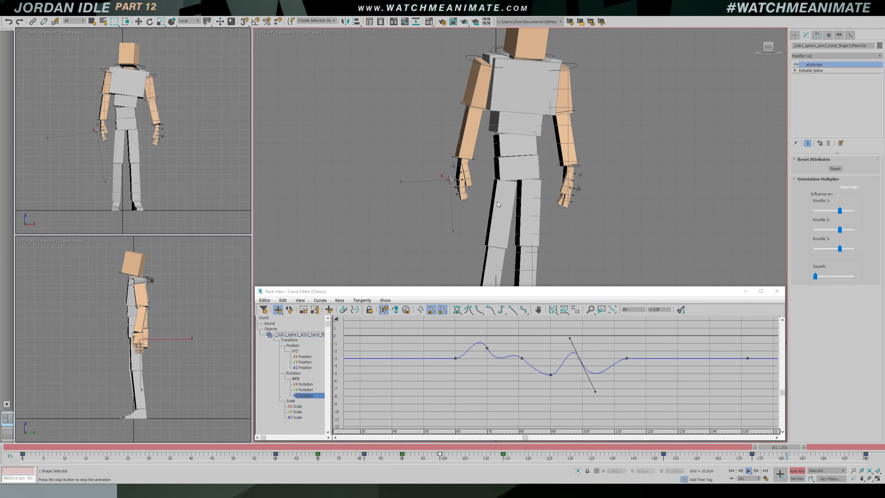
scroll(498, 204, up, 3)
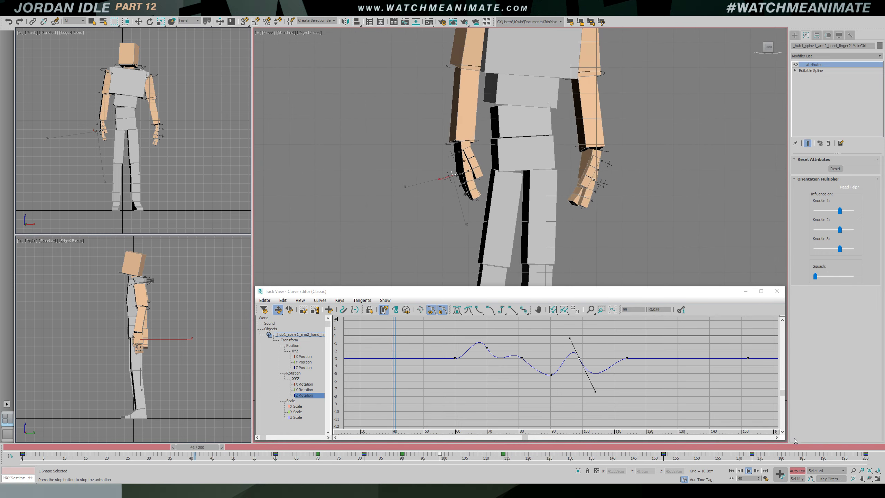
click(797, 470)
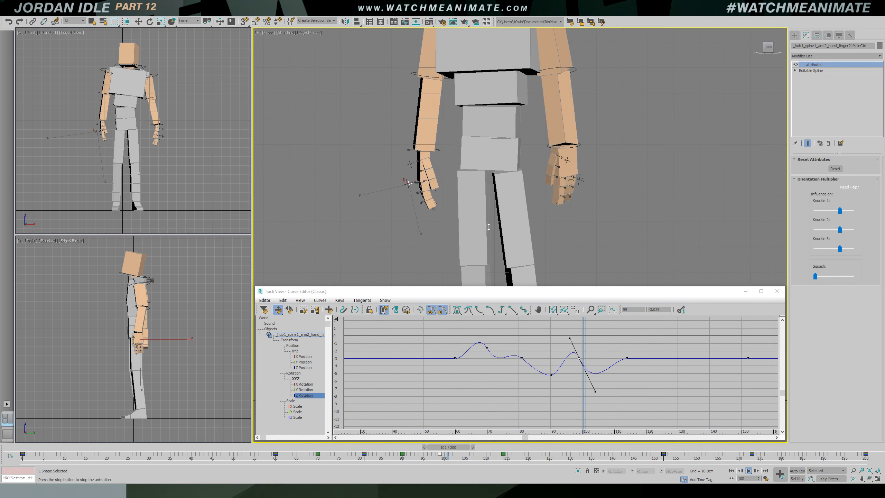
key(slash)
key(e)
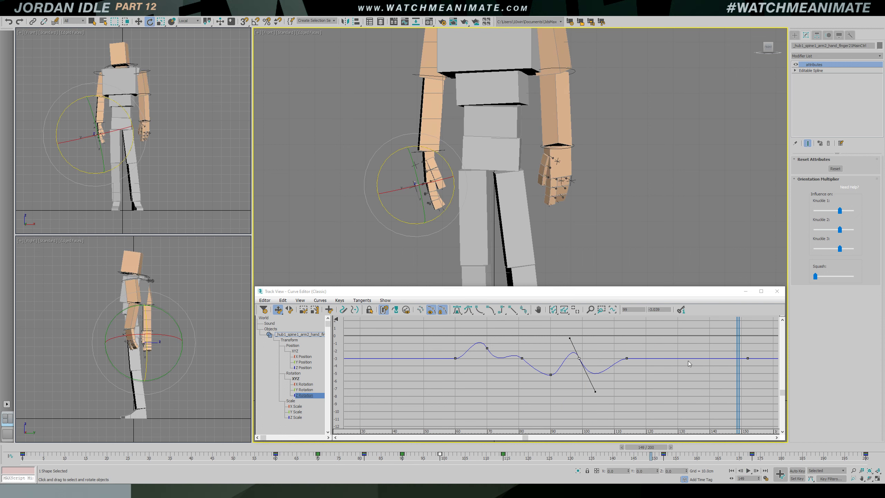
Copy the frame 114 key to frame 140, tilt frame 114's tangents, and lower the frame 140 and 152 keys to about -3.8
drag(741, 338, 649, 344)
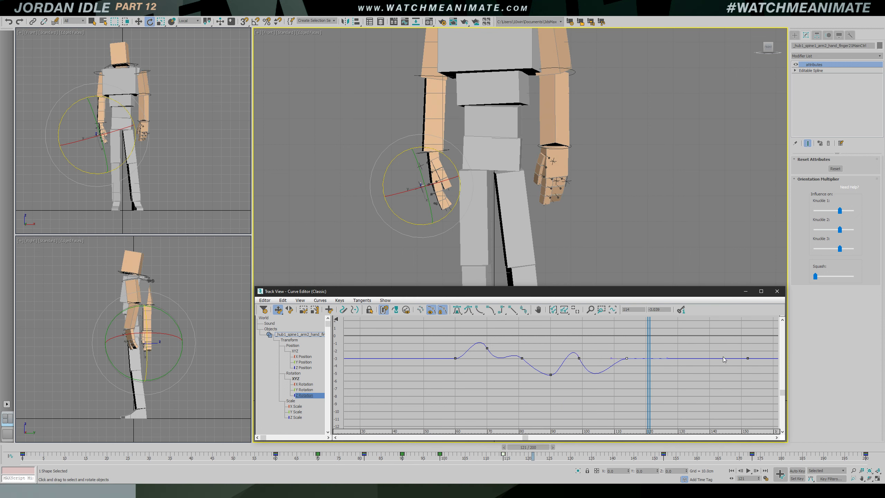
scroll(723, 359, down, 5)
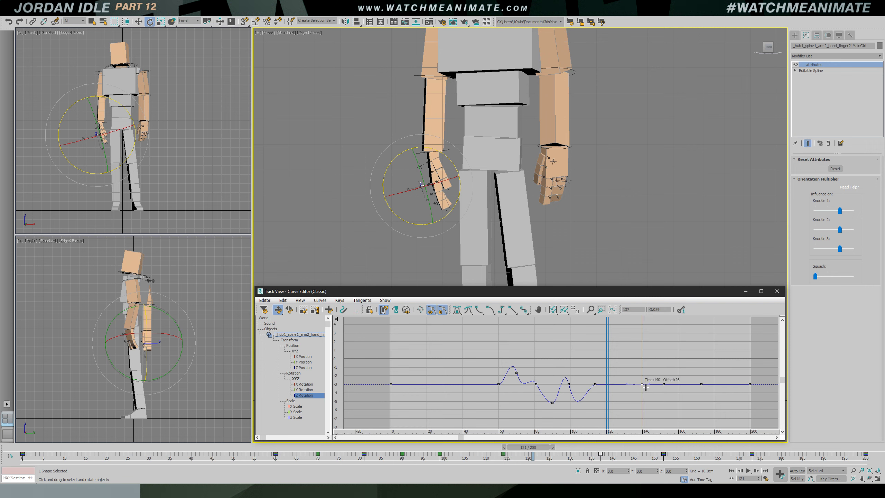
drag(611, 374, 575, 363)
key(slash)
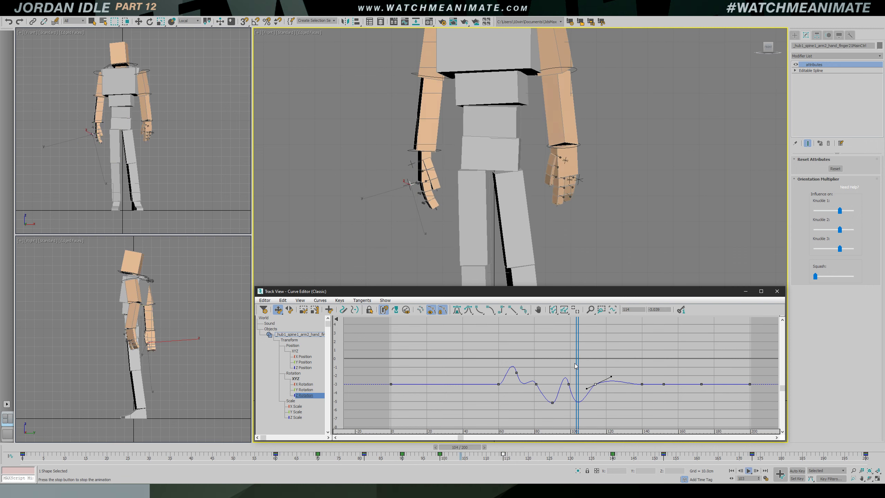
key(slash)
drag(629, 380, 670, 393)
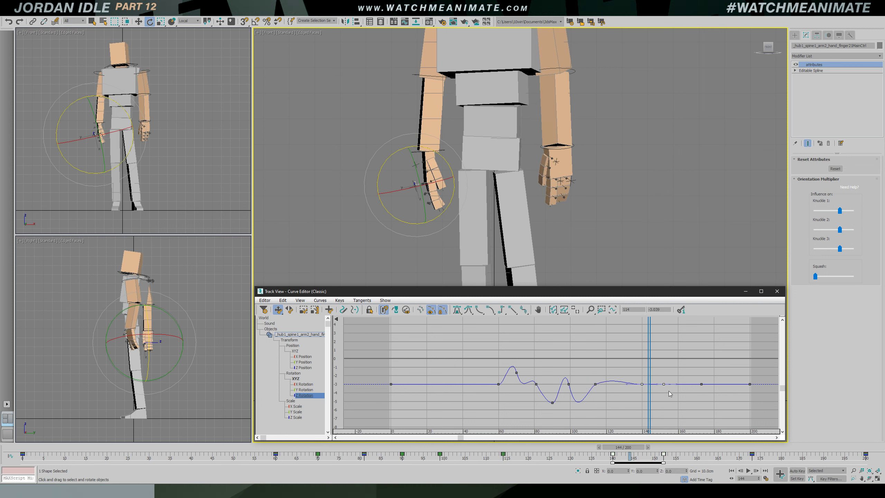
key(/)
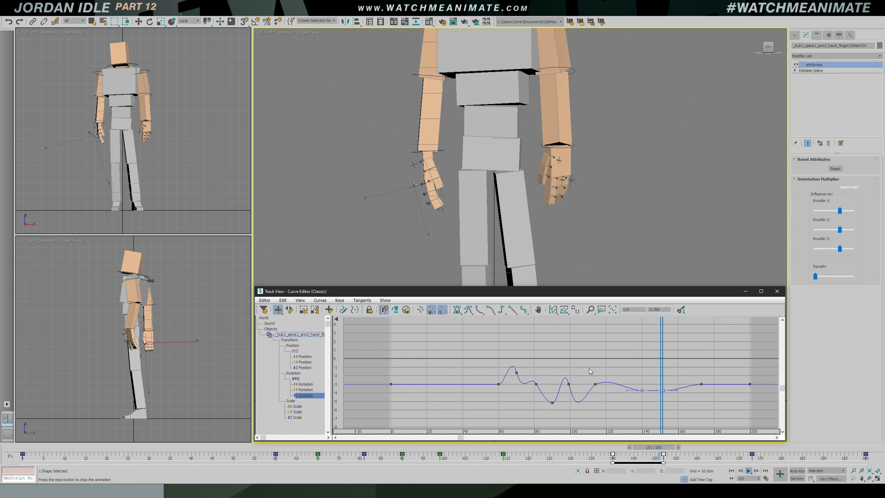
key(/)
key(e)
Add a Z Rotation key at frame 163 with steep upward tangents and play back the finger motion
drag(694, 374, 681, 381)
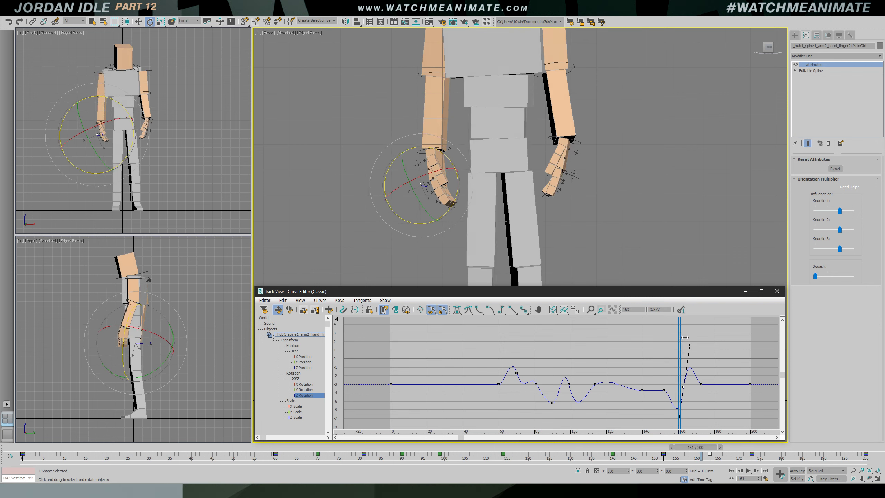
key(/)
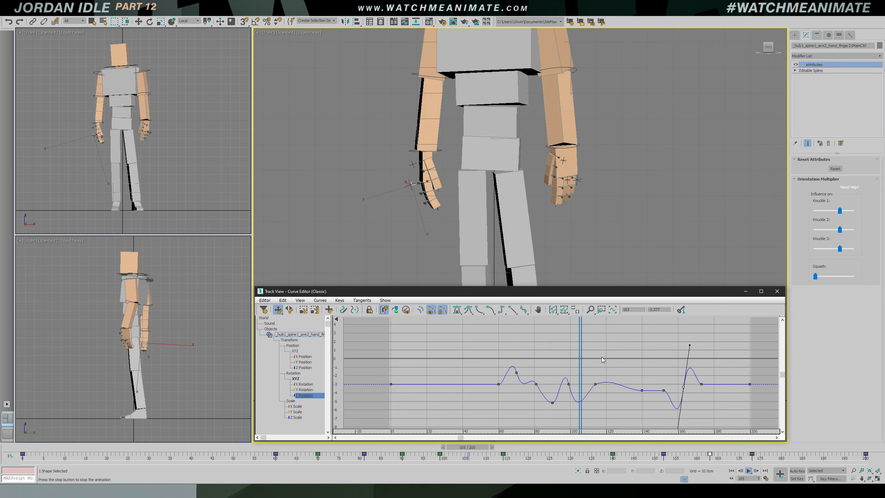
key(/)
key(e)
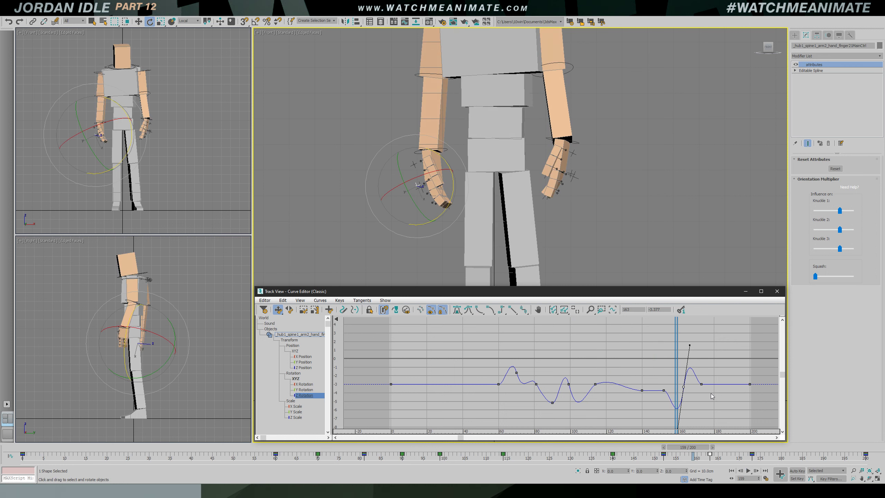
Soften the curve after the frame 114 key and lower the frame 163 key to about -7
click(595, 383)
drag(679, 376, 687, 378)
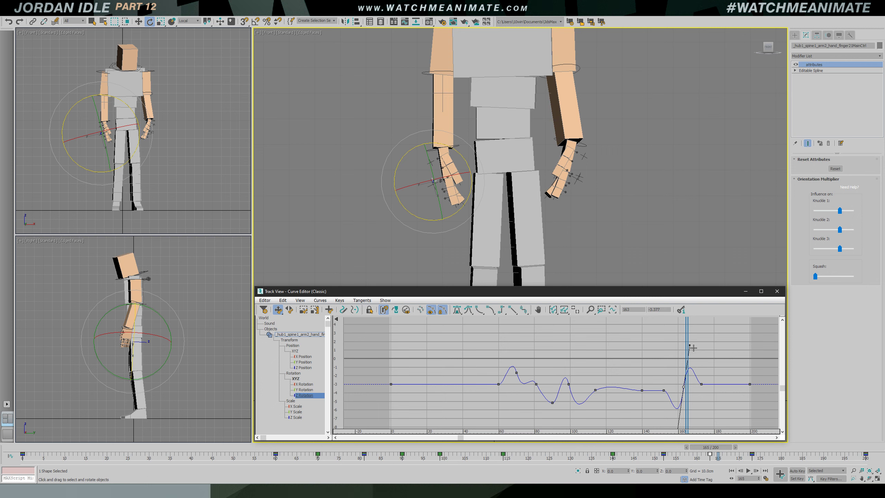
ctrl+alt+middle_drag(704, 377, 636, 371)
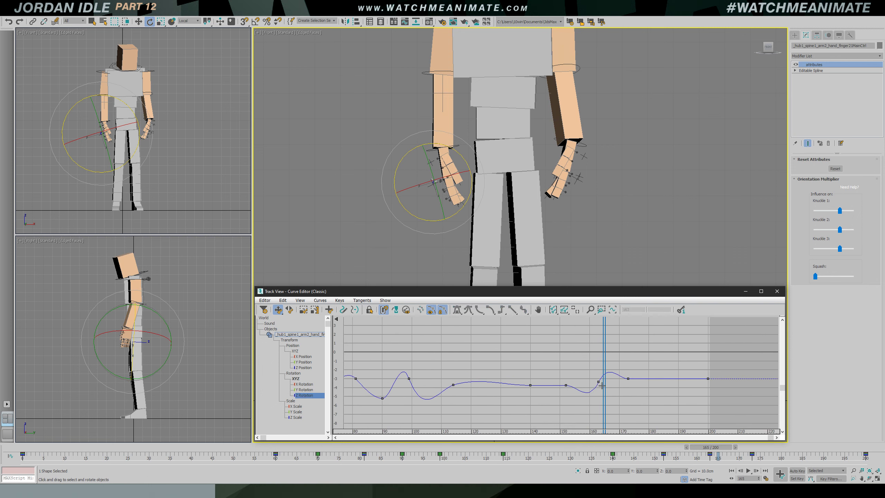
drag(599, 367, 603, 411)
Copy the frame 173 key to frames 184 and 194, raise frame 173 to about 0.3, and tilt the settling tangents
drag(608, 372, 640, 382)
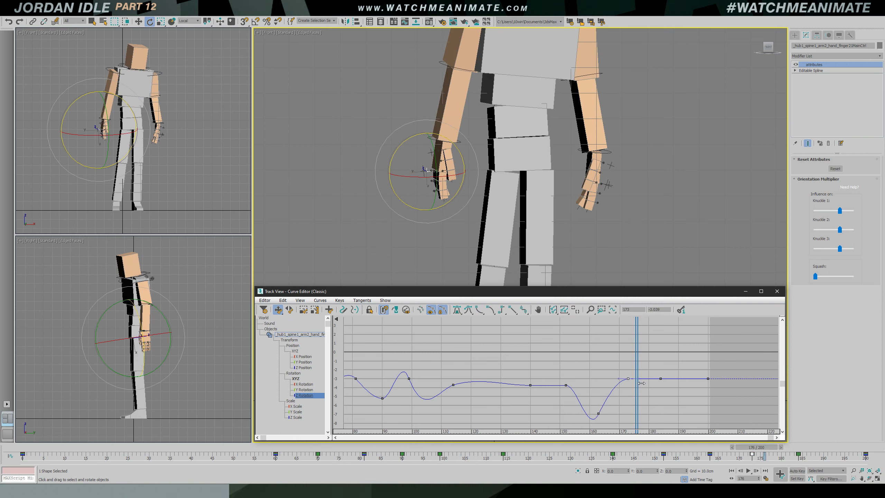
drag(632, 382, 598, 378)
key(slash)
key(slash)
click(661, 378)
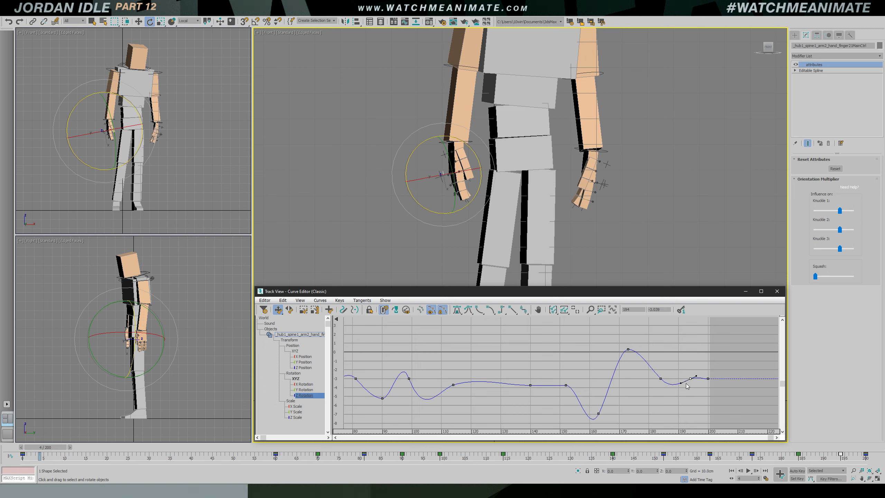
Tilt the first and last keys' tangents slightly and add keys at frames 13, 29 and 46, raising the latter two to about -2.1
middle_drag(553, 372, 659, 372)
middle_drag(383, 373, 489, 371)
middle_drag(462, 367, 448, 366)
drag(401, 393, 401, 392)
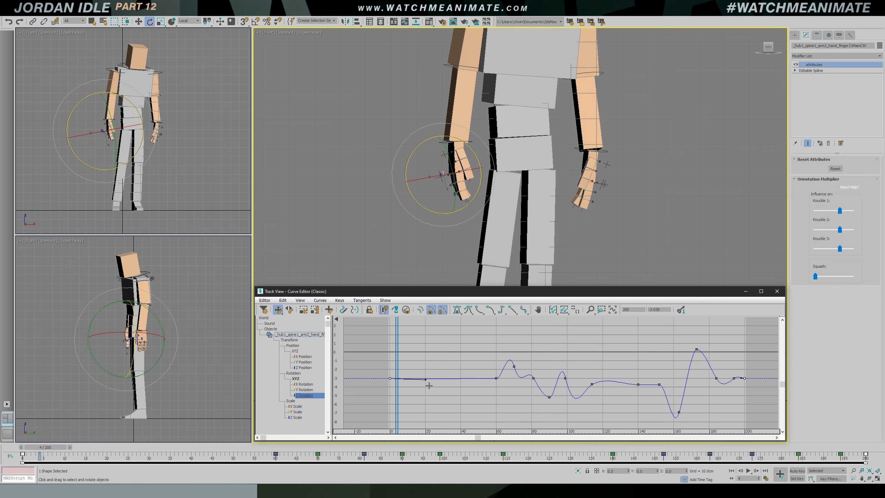
click(496, 378)
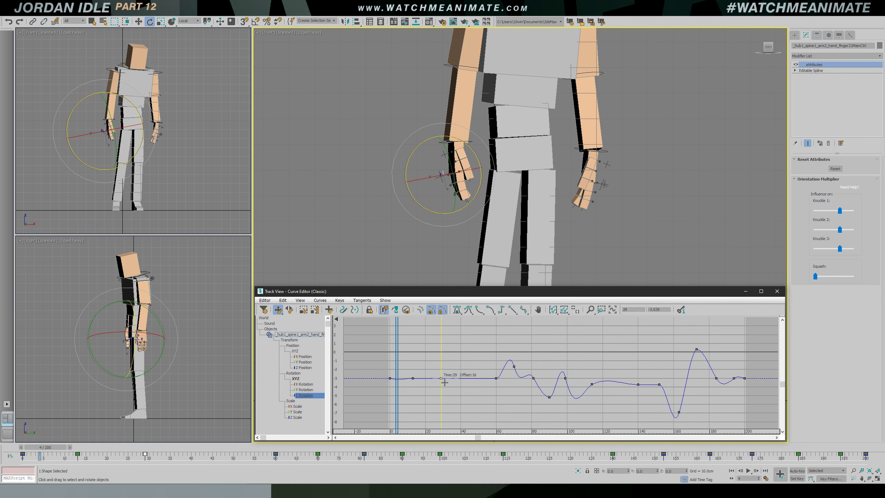
Play the idle close up and tilt the frame 29 tangents so the curve dips slightly before frame 46
key(/)
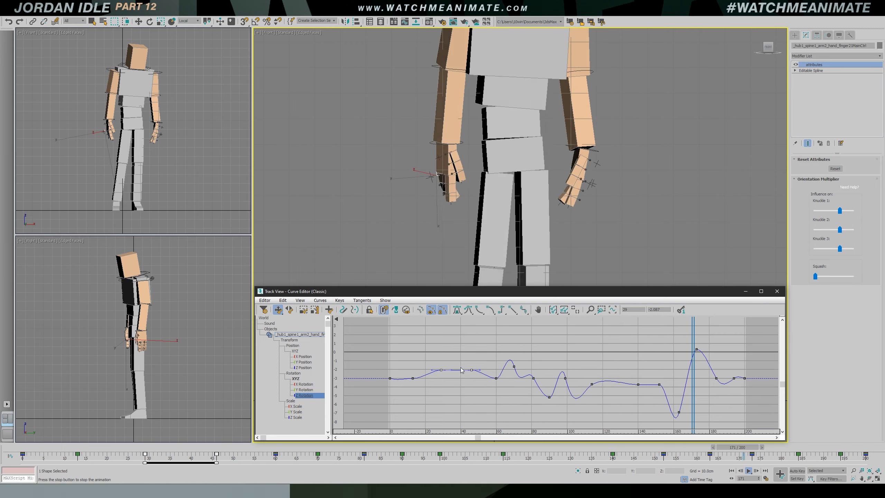
scroll(463, 208, down, 3)
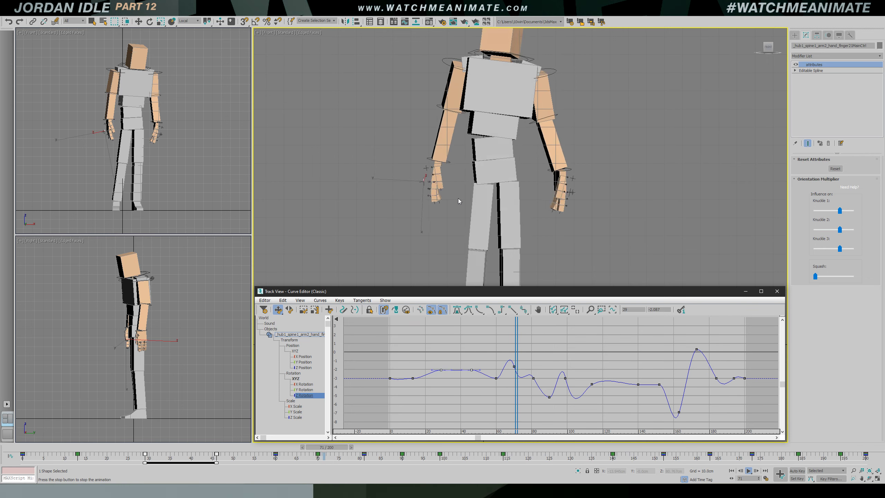
scroll(458, 198, up, 5)
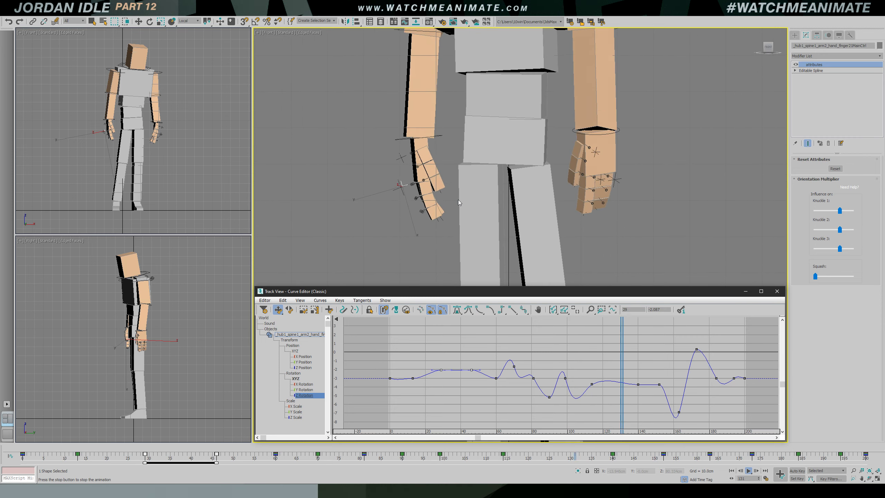
key(/)
key(e)
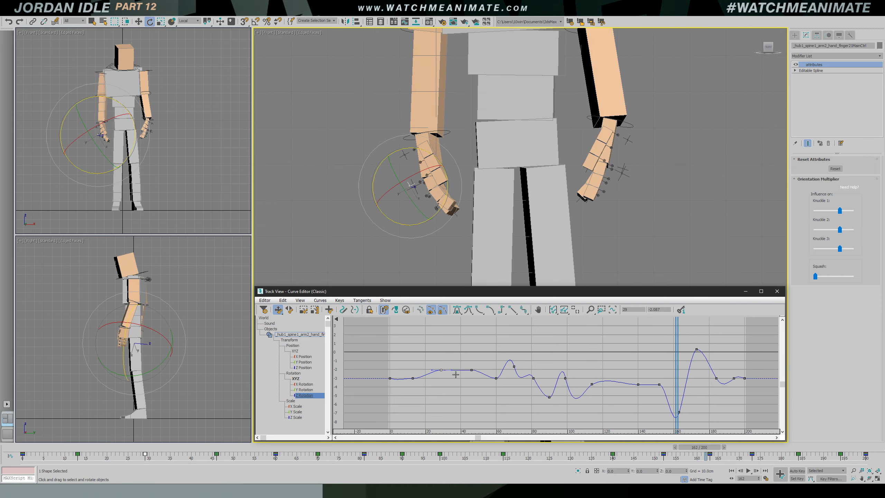
key(/)
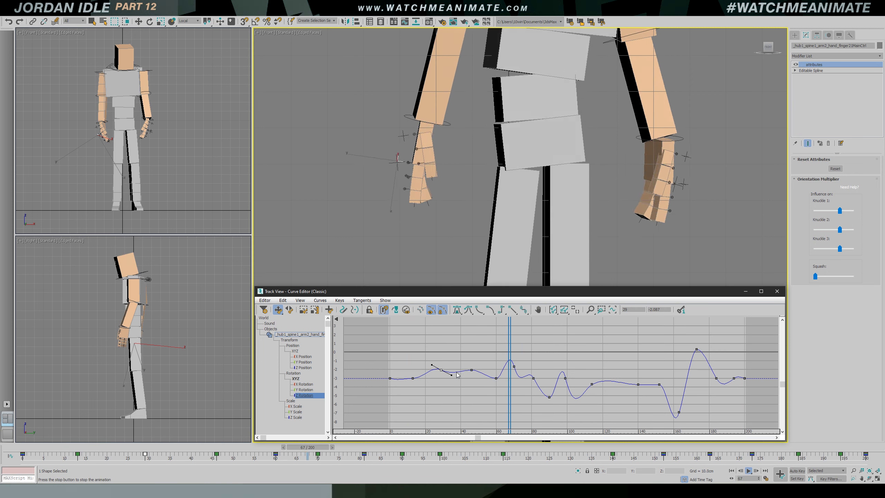
key(/)
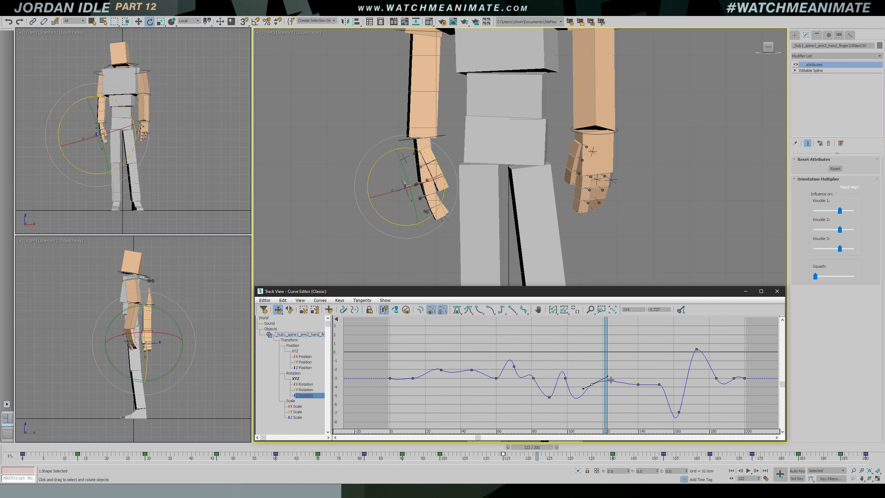
Try steeper tangents at frame 114, restore the gentle slope, add a key at frame 127 with slightly tilted tangents, and replay the idle
drag(608, 369, 546, 373)
key(/)
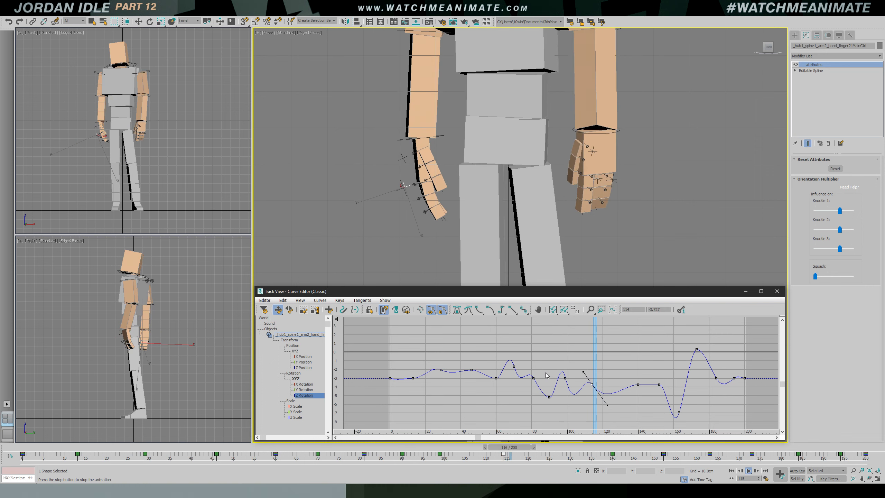
key(/)
drag(607, 405, 607, 376)
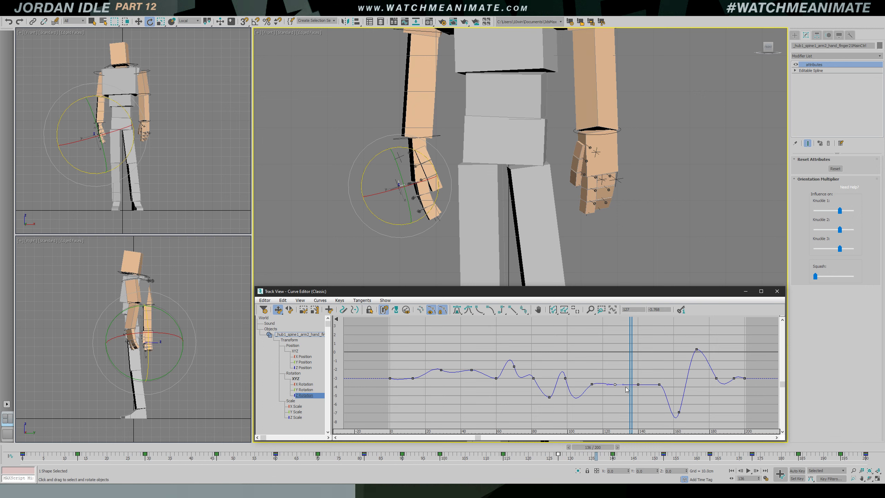
key(/)
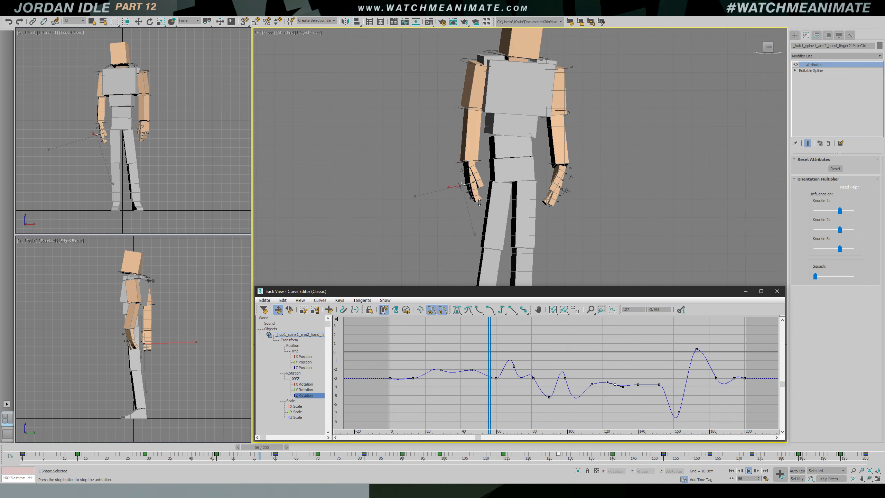
key(/)
key(e)
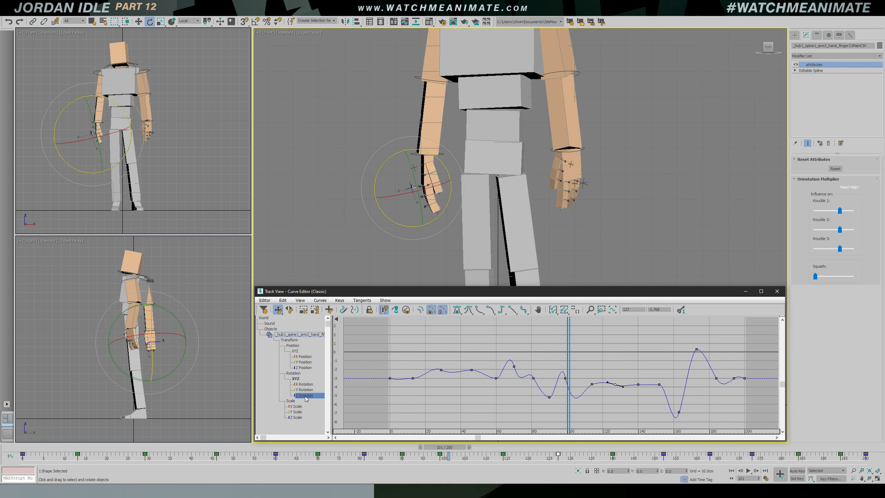
Copy the finger main control's Z Rotation controller and open the neighbouring finger's Z Rotation curve on the same hand
right_click(305, 398)
click(318, 430)
click(342, 114)
click(412, 187)
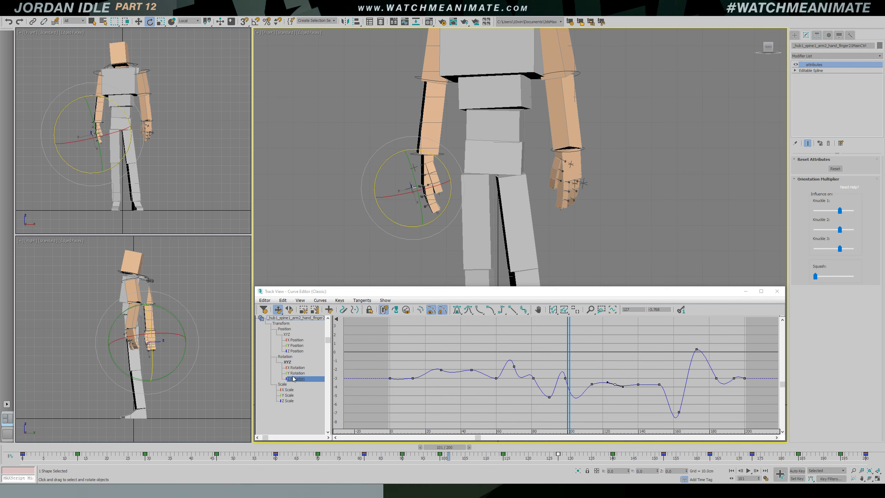
alt+middle_drag(387, 193, 395, 199)
click(397, 151)
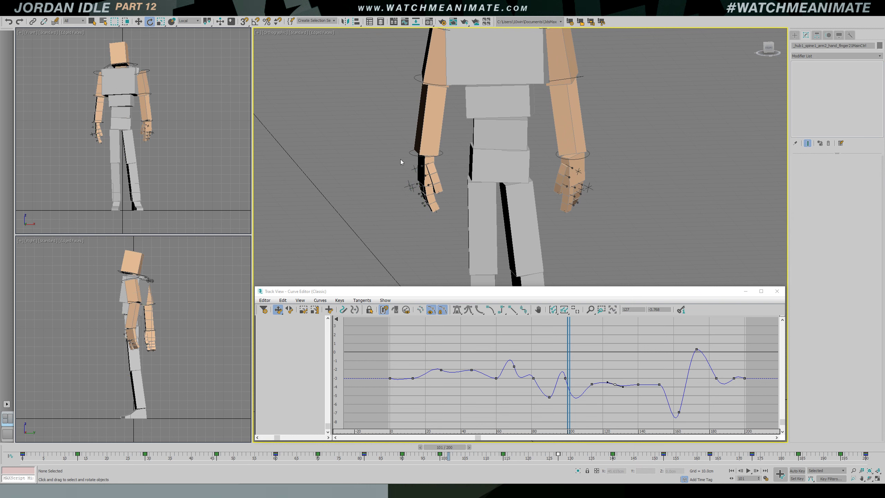
click(410, 189)
click(296, 379)
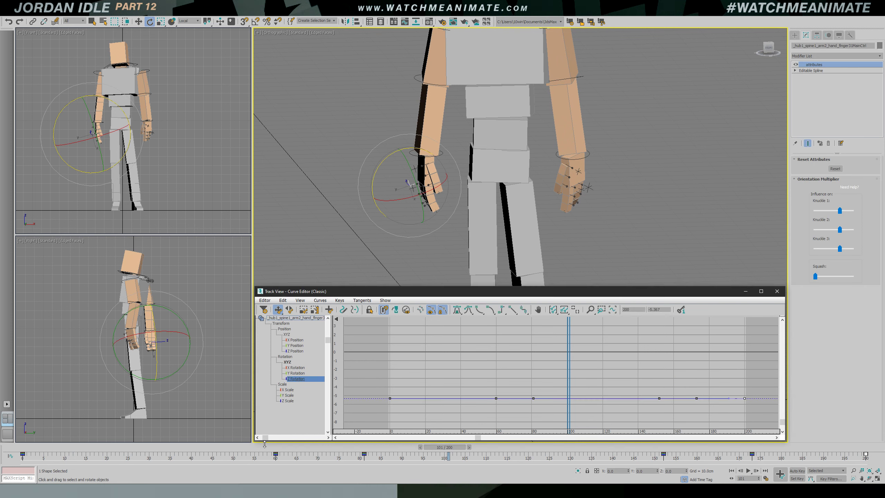
Replace the neighbouring finger's keys after frame 0 by pasting the copied Z Rotation controller as a copy, and play the idle
drag(249, 456, 273, 459)
drag(859, 457, 862, 457)
key(Delete)
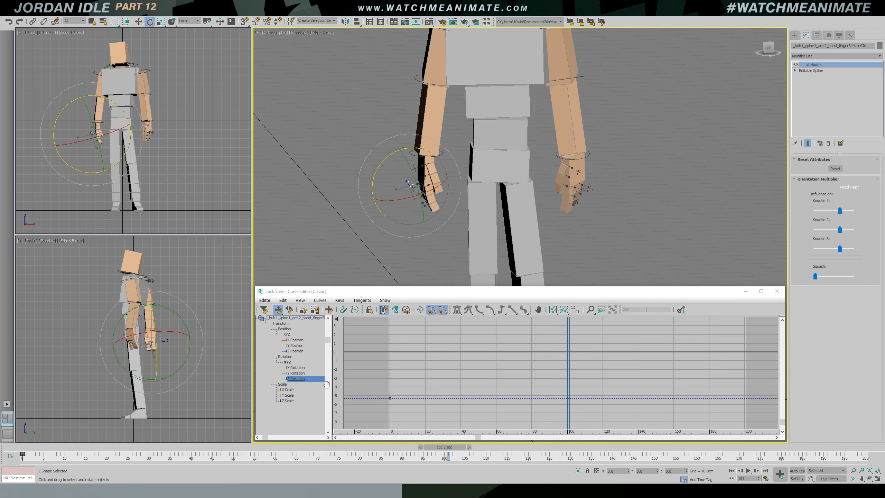
right_click(298, 378)
click(306, 419)
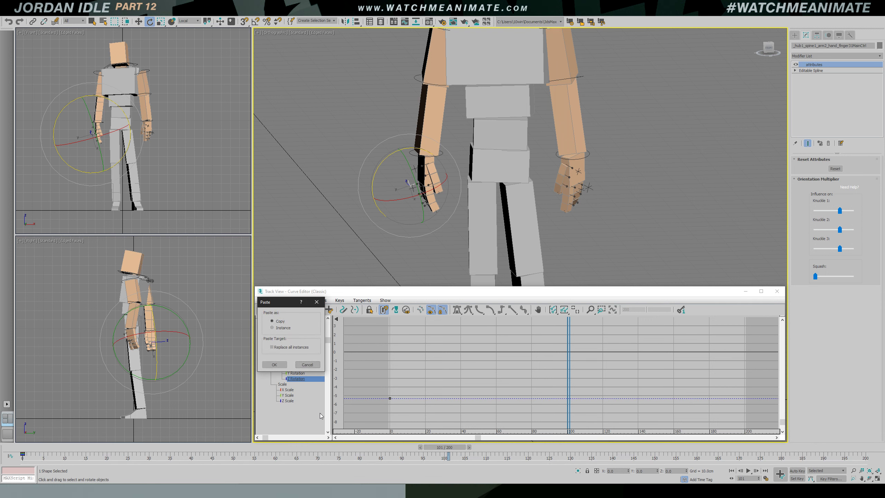
click(274, 365)
drag(567, 345, 597, 343)
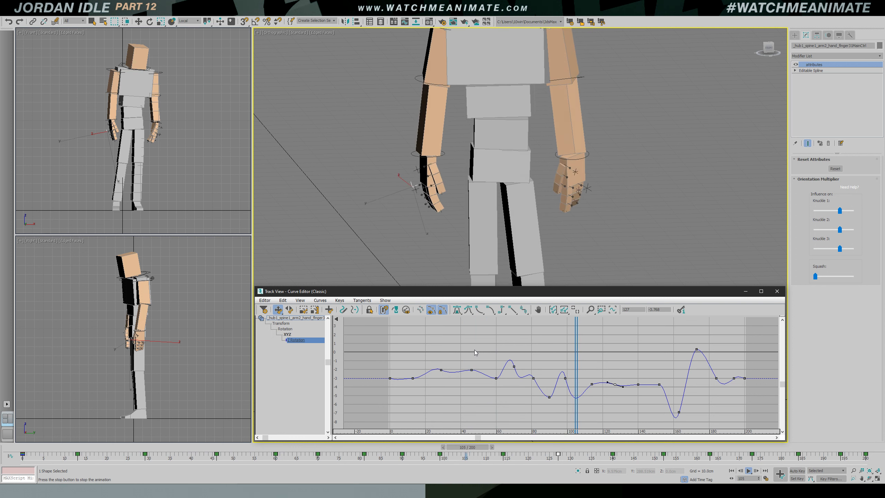
key(/)
key(e)
Select all keys on this finger's Z Rotation curve and duplicate them 200 frames later
ctrl+alt+middle_drag(672, 385, 544, 366)
key(ctrl+a)
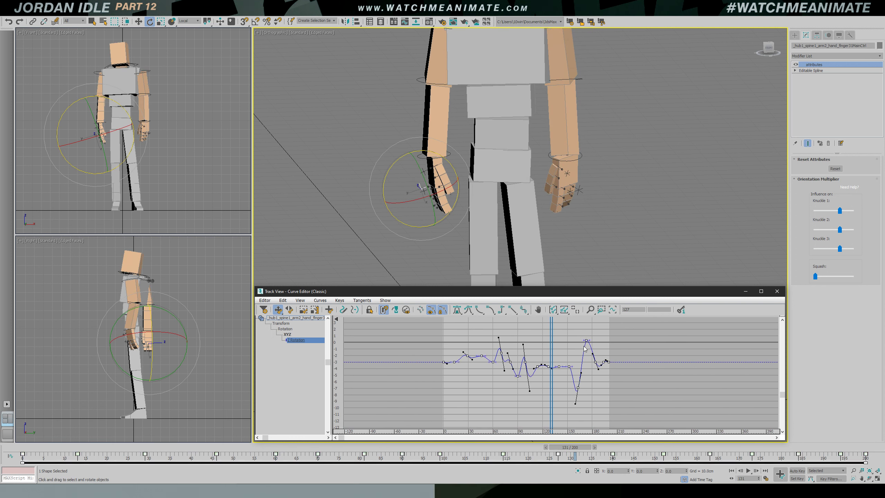
shift+drag(614, 345, 757, 347)
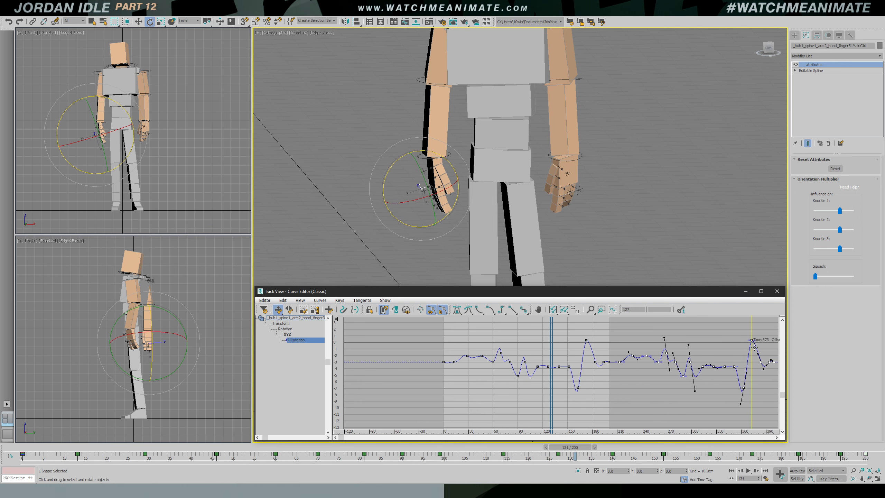
scroll(589, 351, down, 2)
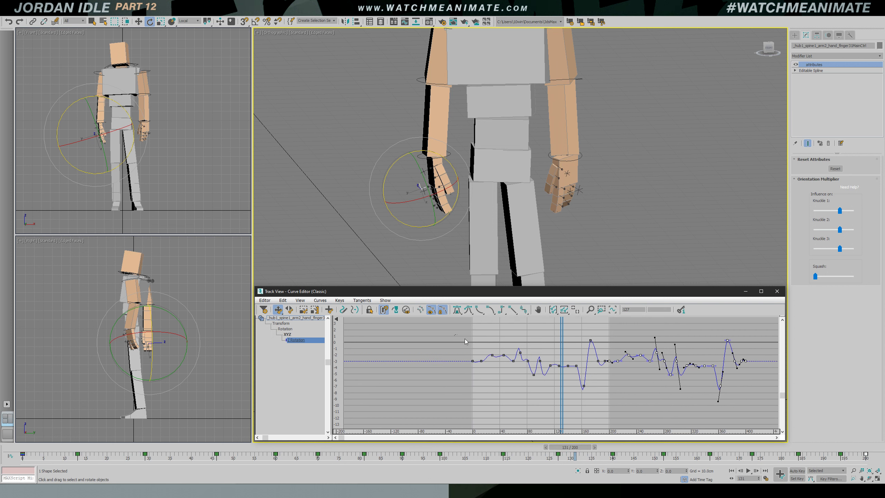
Try shifting the duplicated cycle back to start at about frame 8, play the idle, and undo the shift
drag(777, 412, 775, 411)
drag(604, 365, 606, 333)
key(ctrl+z)
middle_drag(685, 365, 616, 366)
scroll(617, 365, up, 3)
middle_drag(528, 368, 650, 370)
scroll(636, 369, up, 2)
drag(626, 367, 379, 365)
key(/)
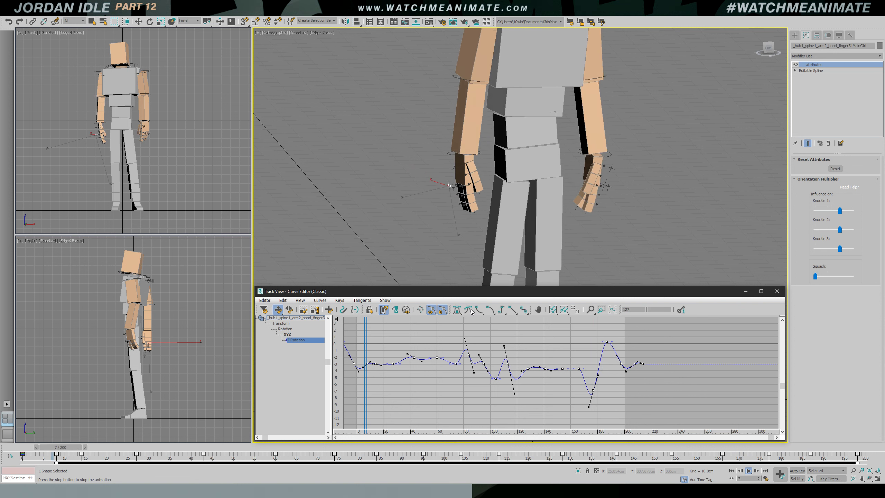
key(/)
key(e)
key(ctrl+z)
Offset both cycles of the finger's curve about 10 frames earlier and play the idle from the front
ctrl+alt+middle_drag(529, 350, 494, 364)
drag(503, 363, 494, 365)
key(/)
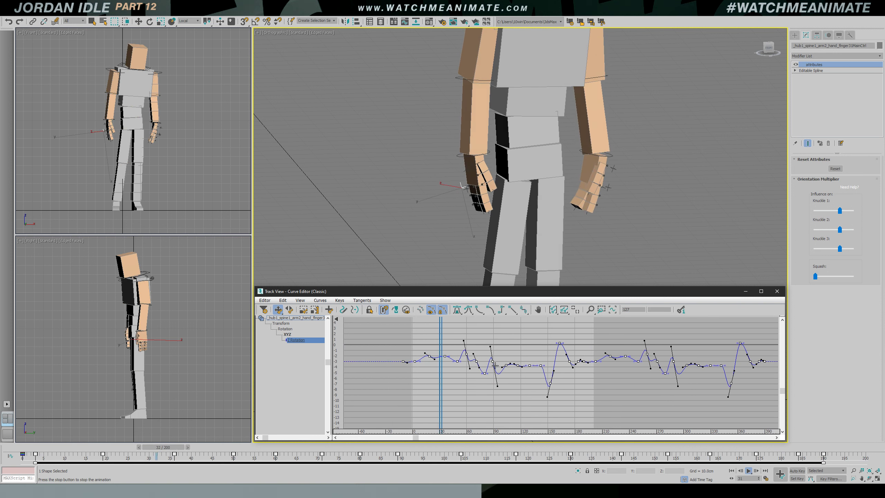
key(f)
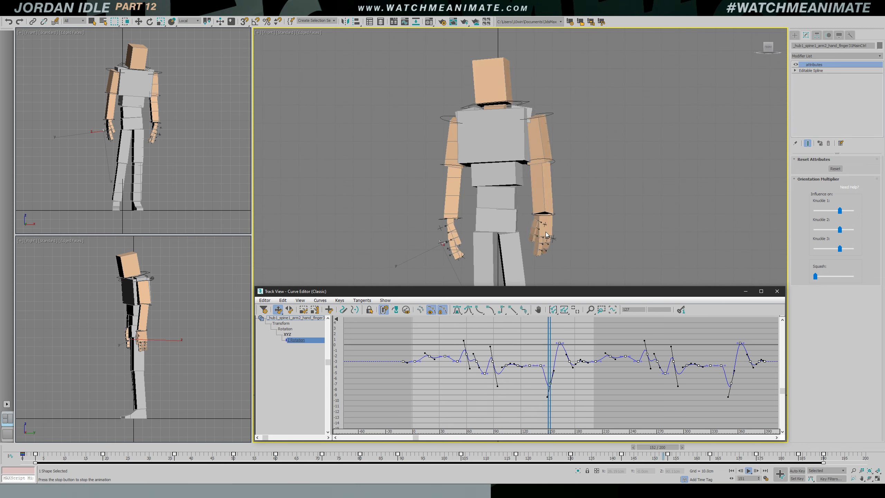
Lower the key at frame 163 to about -5.7 and replay the idle with nothing selected, close on the hands
key(/)
drag(587, 344, 561, 343)
click(560, 347)
ctrl+alt+middle_drag(557, 347, 594, 358)
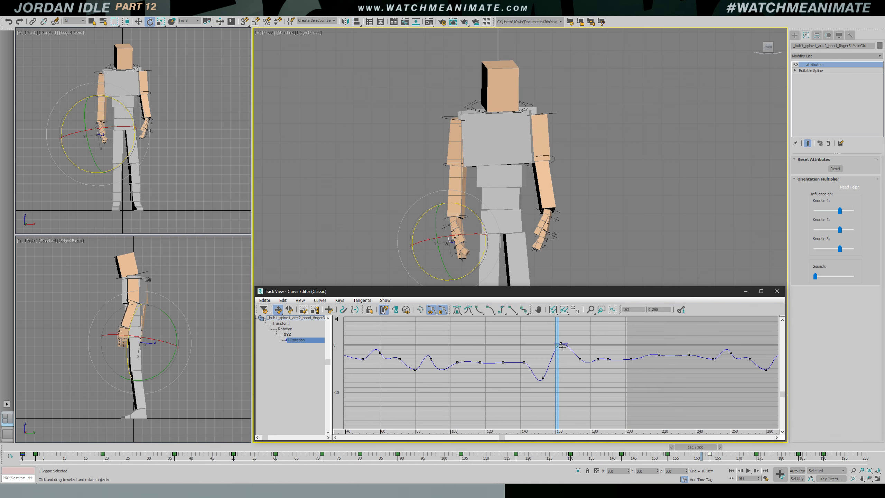
drag(560, 347, 470, 347)
key(/)
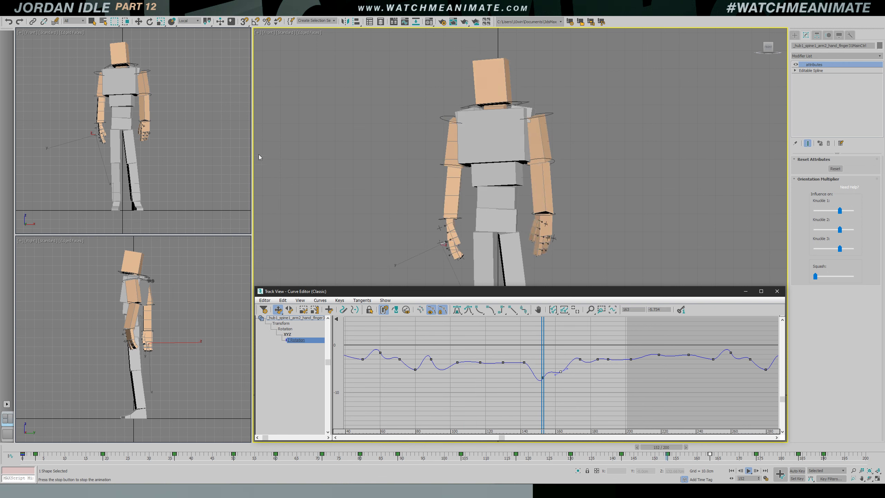
click(206, 152)
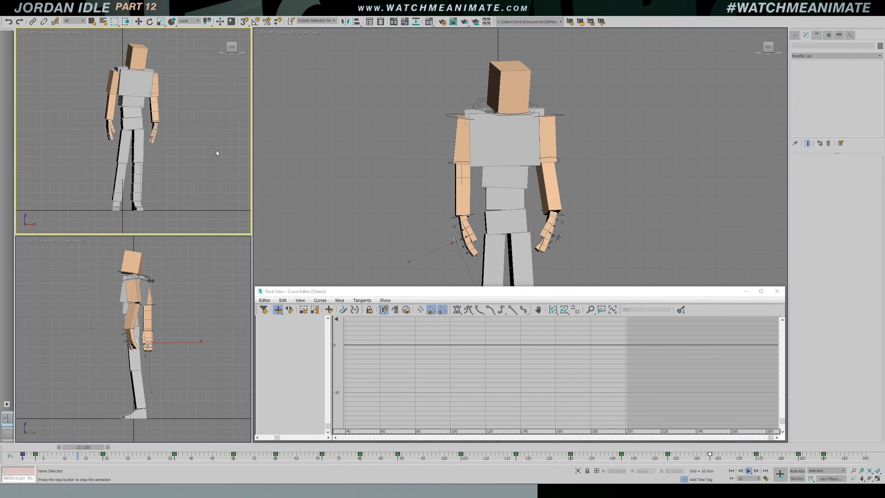
click(433, 174)
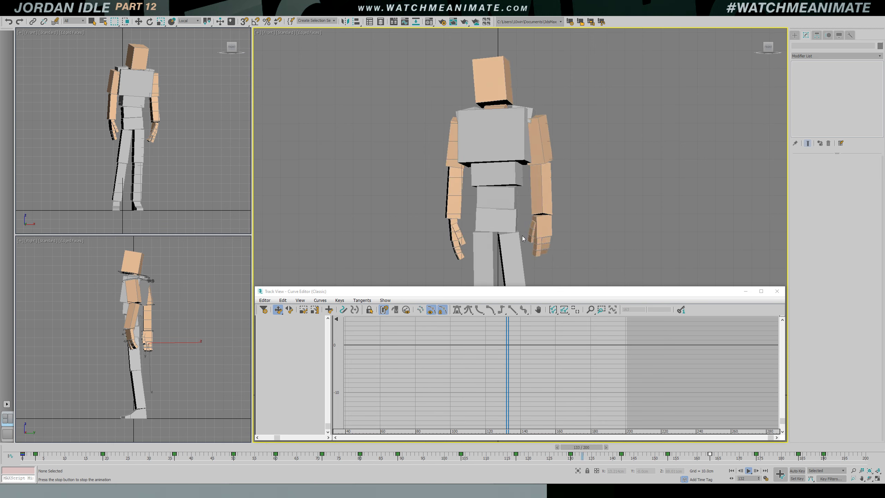
scroll(516, 242, up, 5)
scroll(516, 246, up, 4)
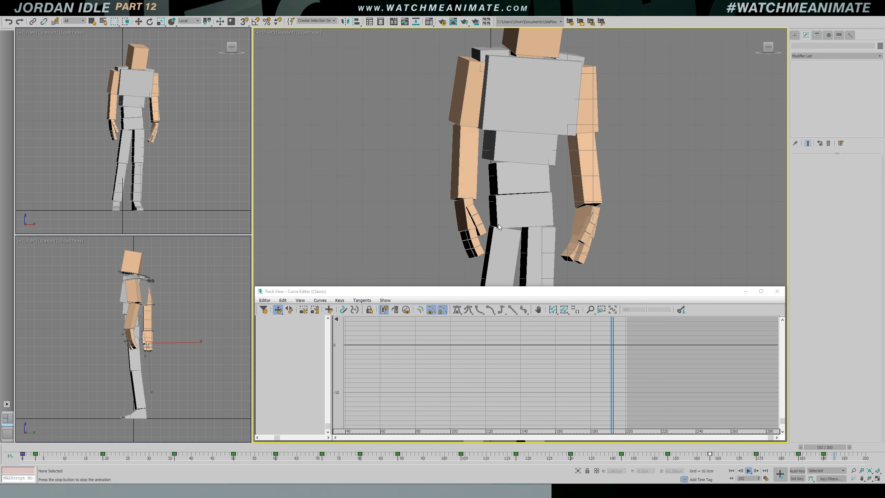
Try rotating the thumb's main control and its first knuckle control about different axes
key(e)
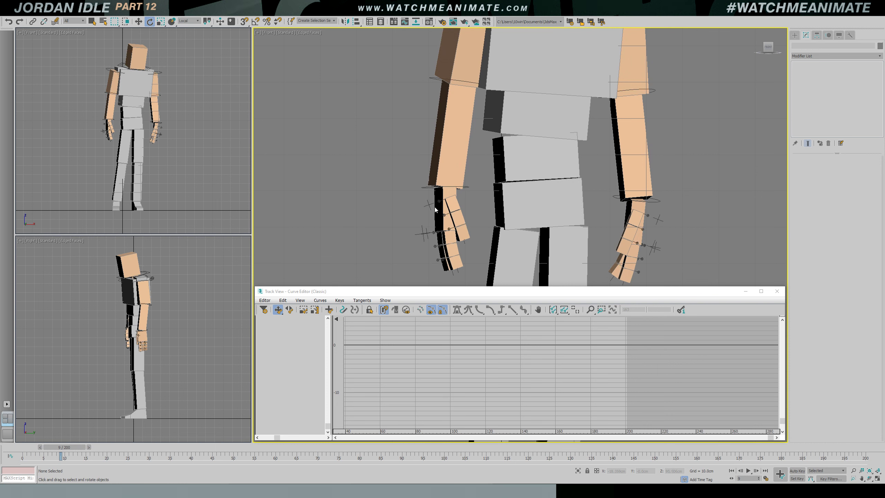
click(431, 208)
drag(399, 195, 399, 194)
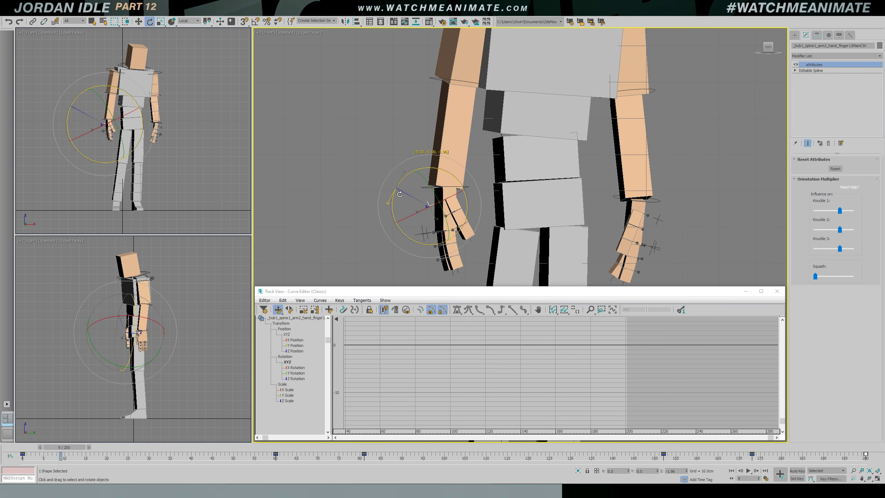
click(432, 193)
click(440, 201)
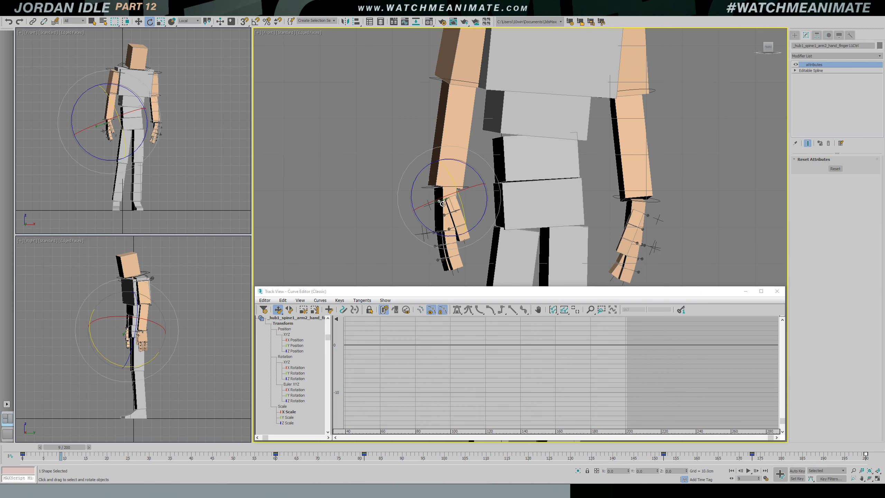
drag(423, 179, 421, 179)
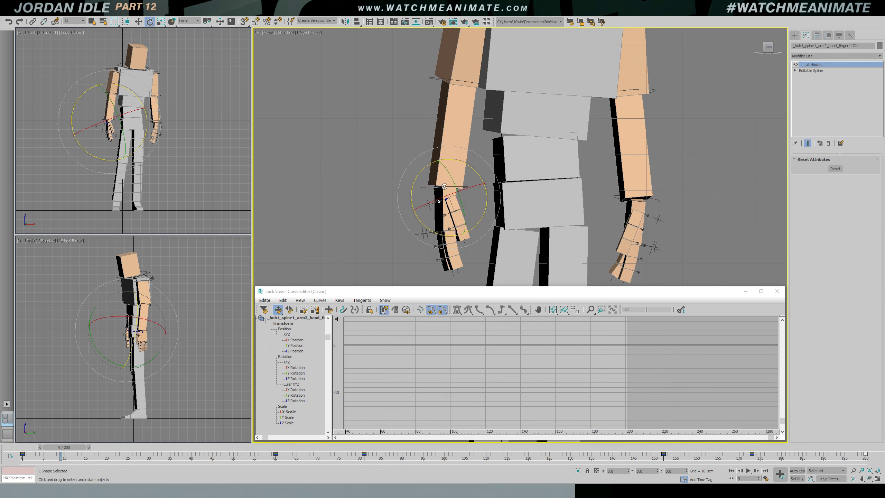
click(439, 205)
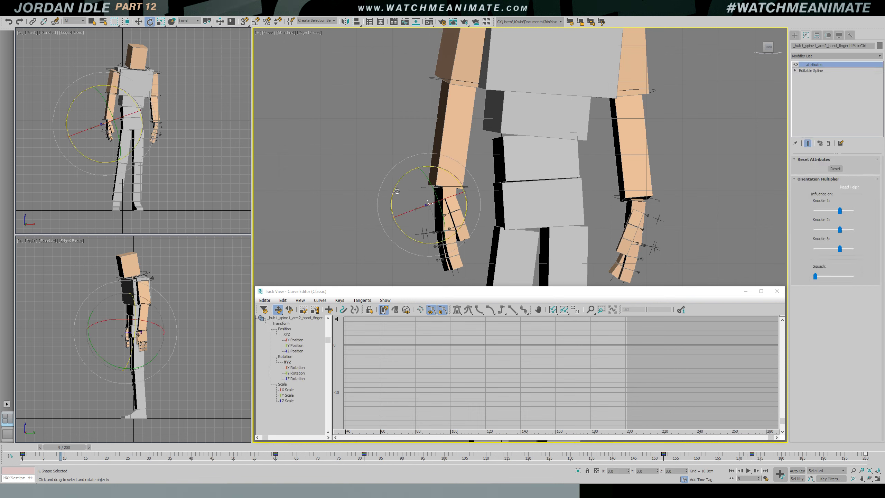
drag(432, 187, 432, 184)
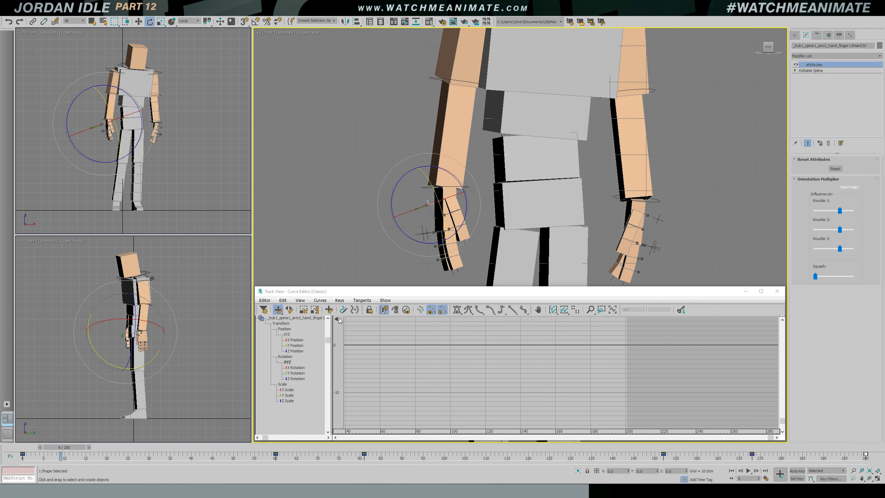
Delete the thumb main control's keys after frame 0 and paste the copied finger curve into its Y Rotation as a copy
click(298, 373)
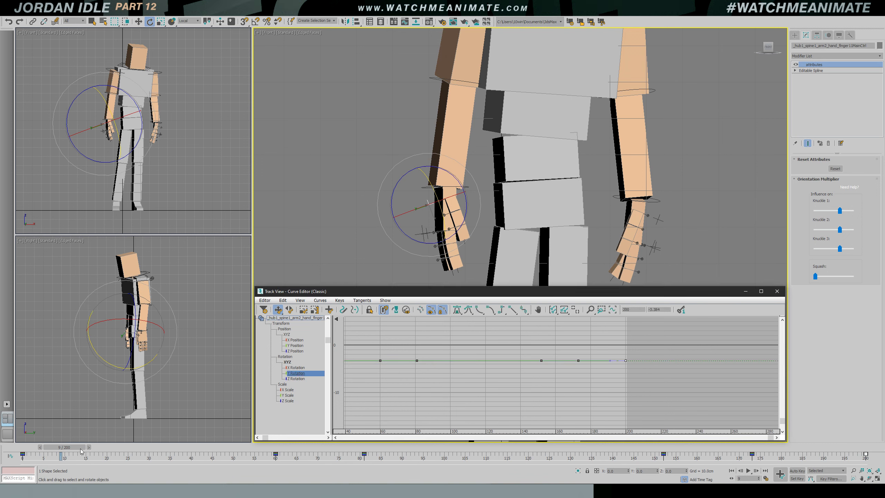
drag(55, 449, 21, 449)
ctrl+alt+middle_drag(437, 392, 535, 398)
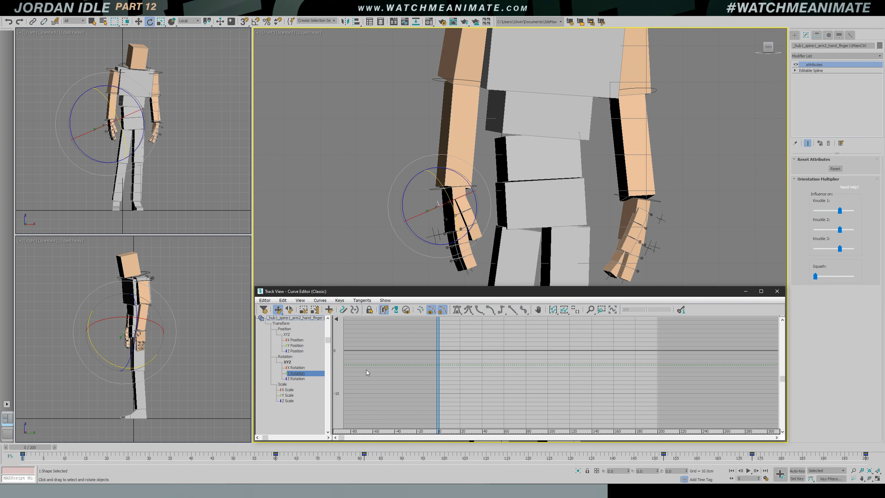
drag(238, 456, 552, 470)
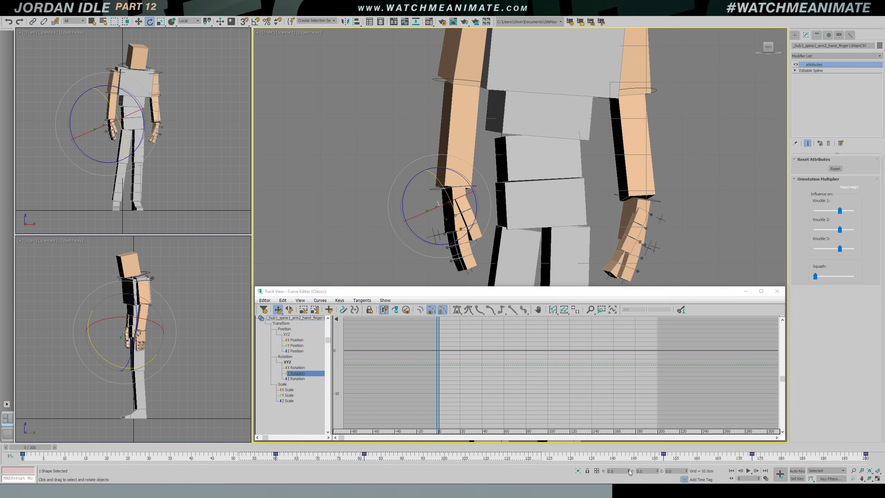
drag(874, 465, 873, 463)
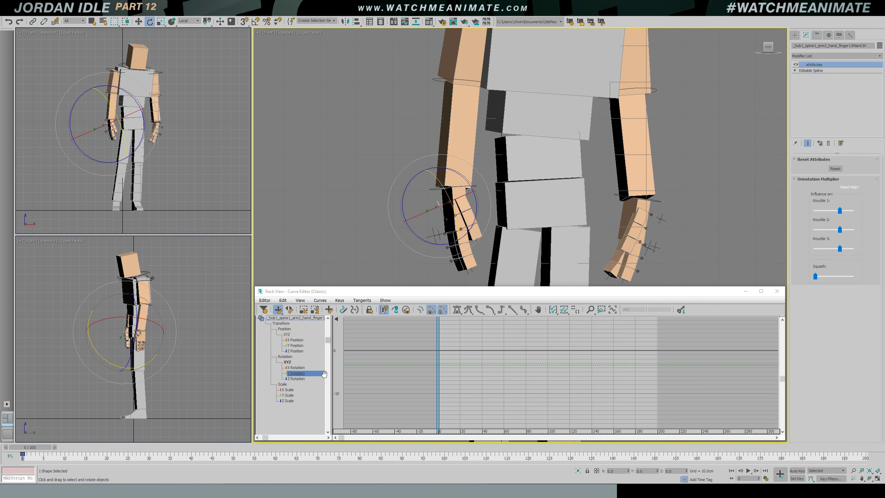
right_click(295, 372)
click(307, 413)
click(276, 364)
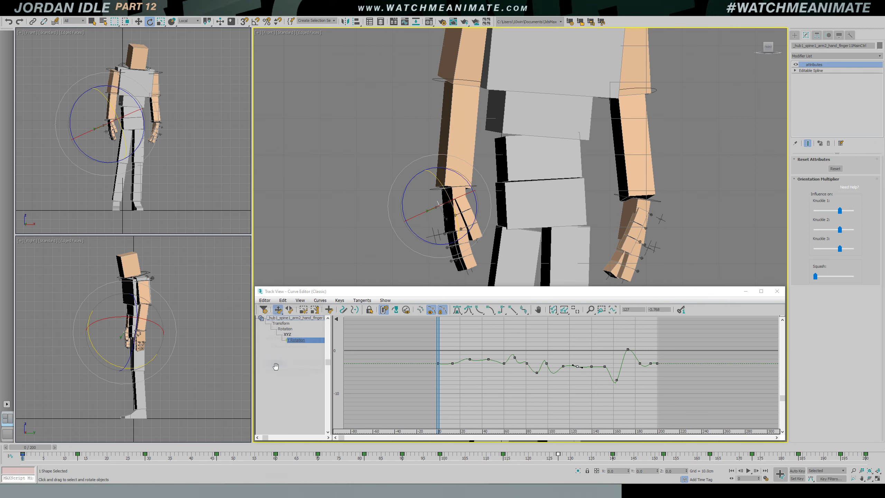
Play the idle from perspective and front views, examining the thumb and fingers close up with the control shapes hidden
drag(442, 359, 518, 352)
key(slash)
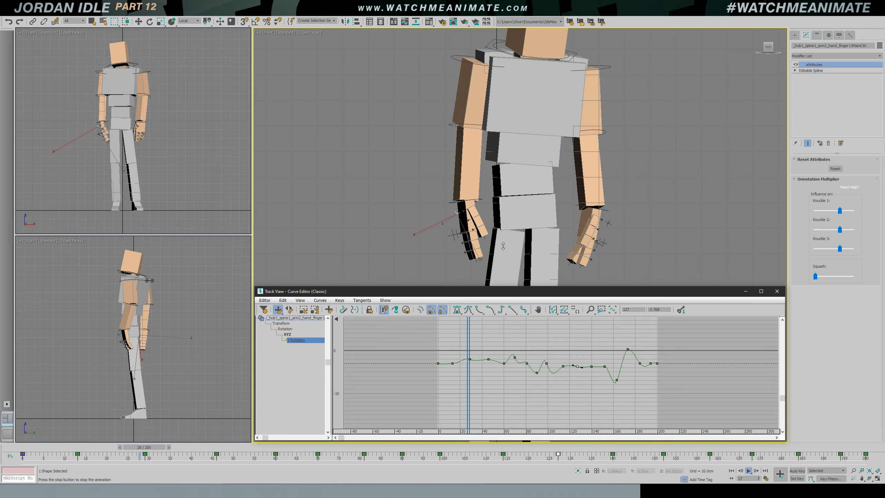
key(p)
alt+middle_drag(503, 245, 521, 237)
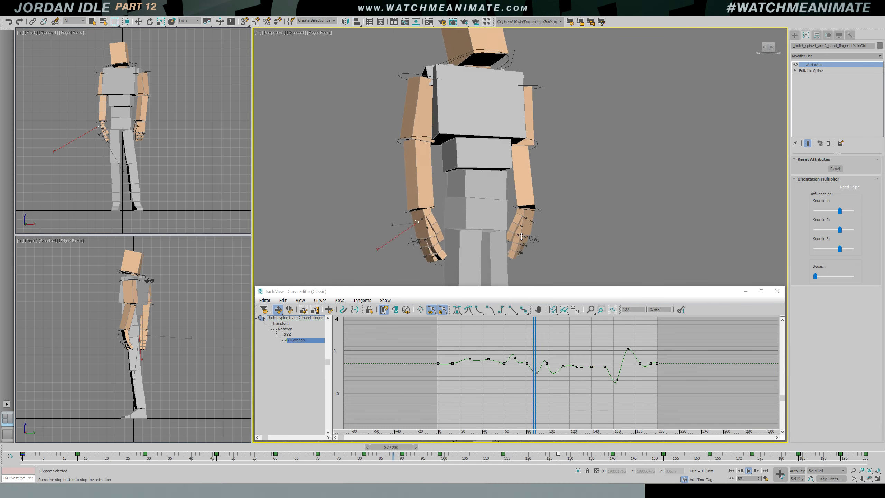
key(f)
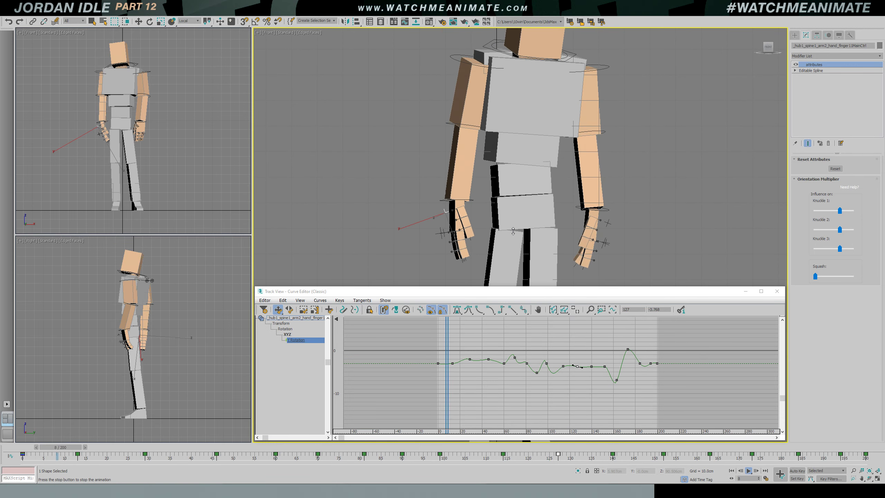
scroll(518, 226, down, 2)
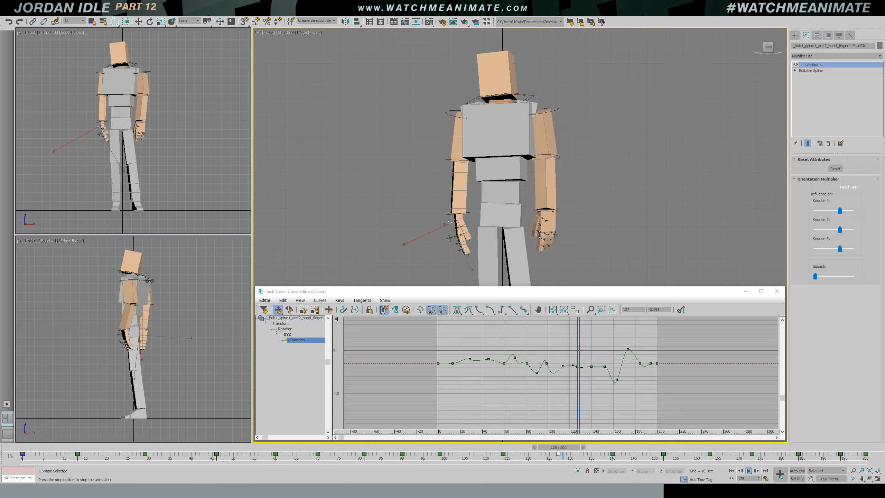
scroll(539, 234, up, 6)
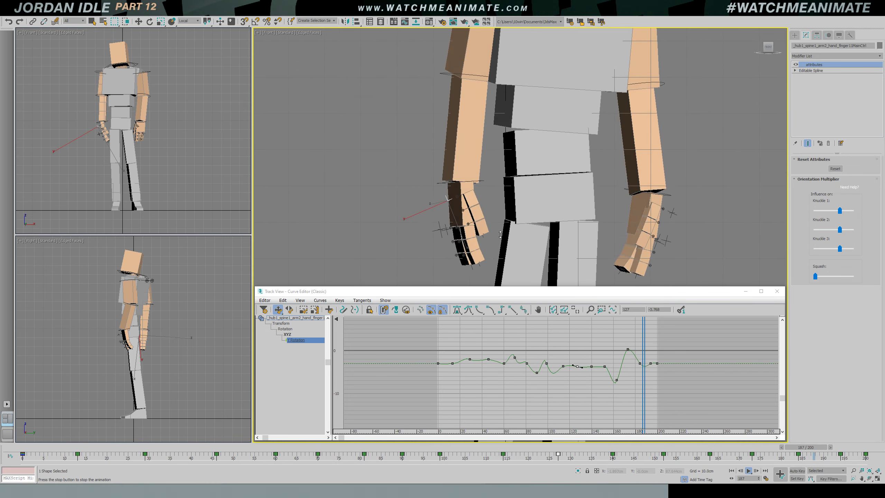
scroll(500, 234, down, 4)
key(shift+s)
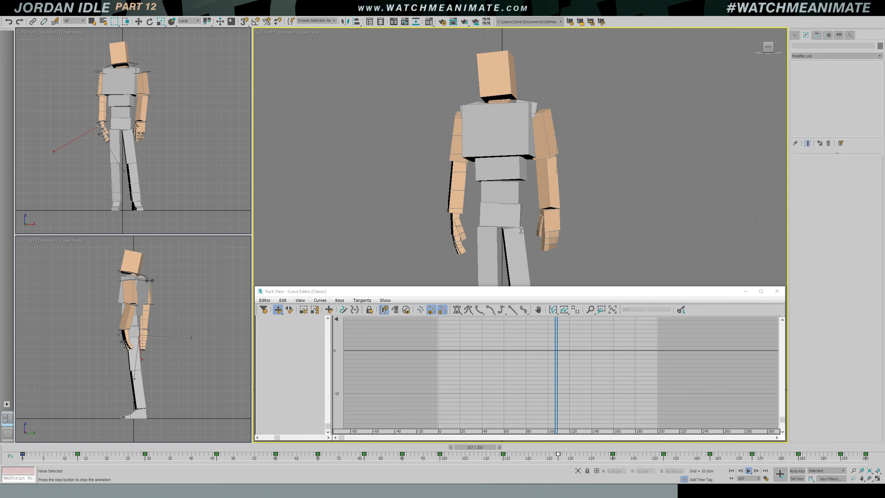
scroll(509, 232, up, 4)
key(slash)
key(e)
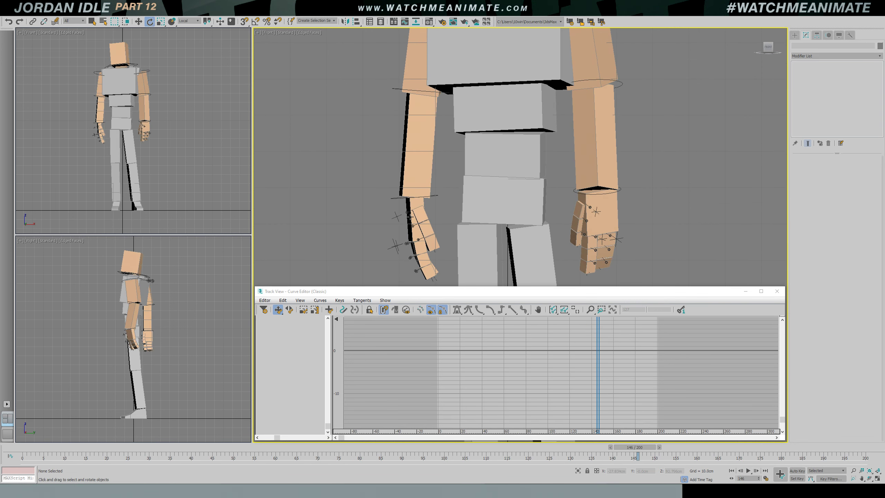
Delete the right thumb's first knuckle control's keys after frame 0, with its Z Rotation track shown and the time at frame 0
click(402, 213)
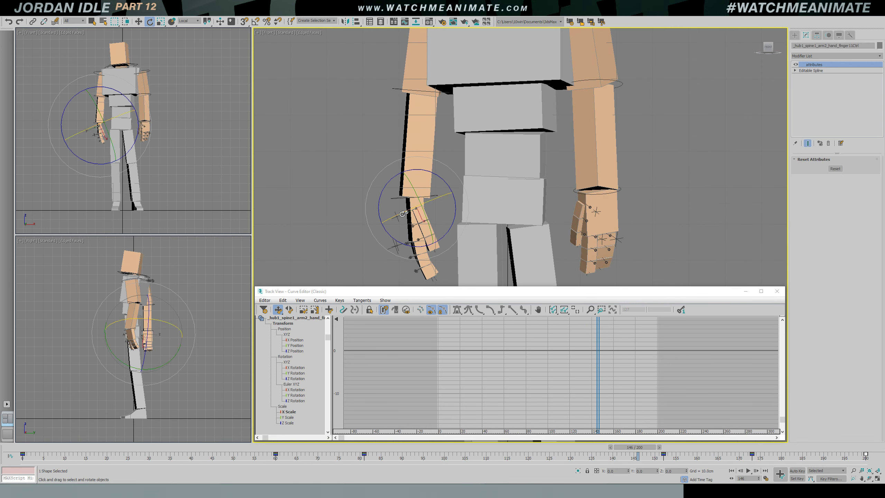
click(296, 401)
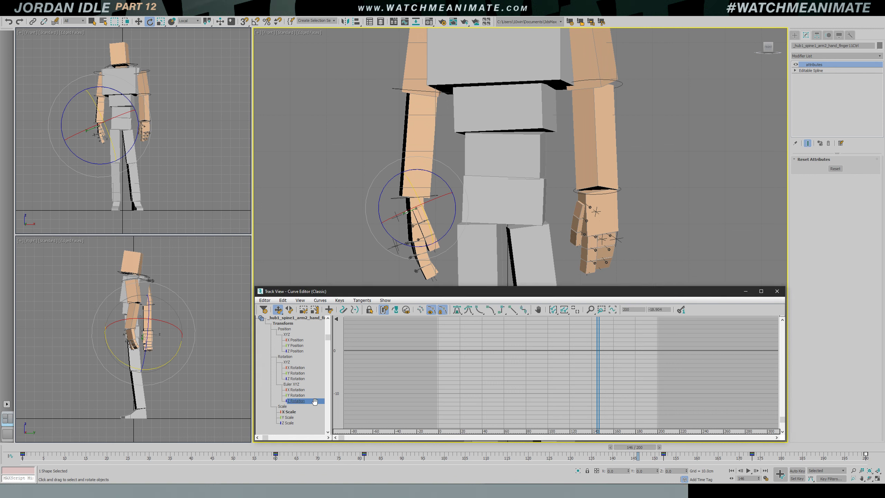
click(575, 309)
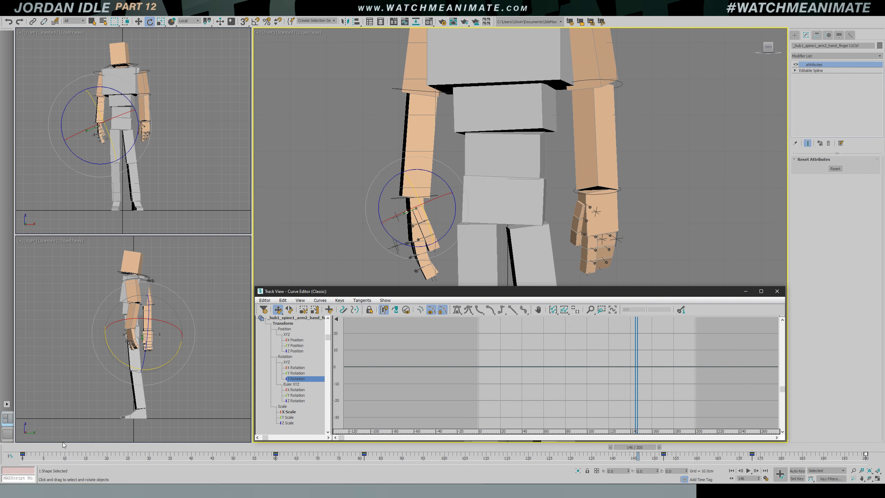
click(31, 448)
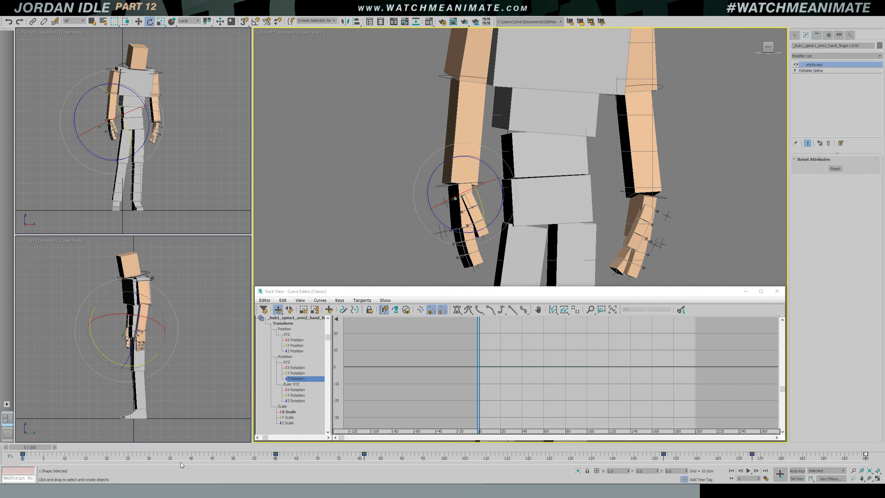
drag(225, 459, 651, 458)
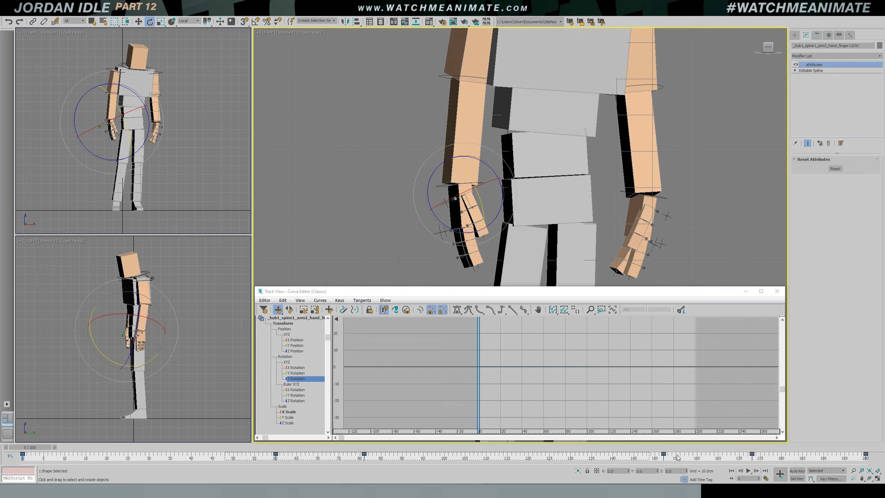
drag(873, 446, 873, 447)
key(Delete)
Try pasting the copied finger curve into the thumb knuckle's Z Rotation and play the idle
right_click(293, 379)
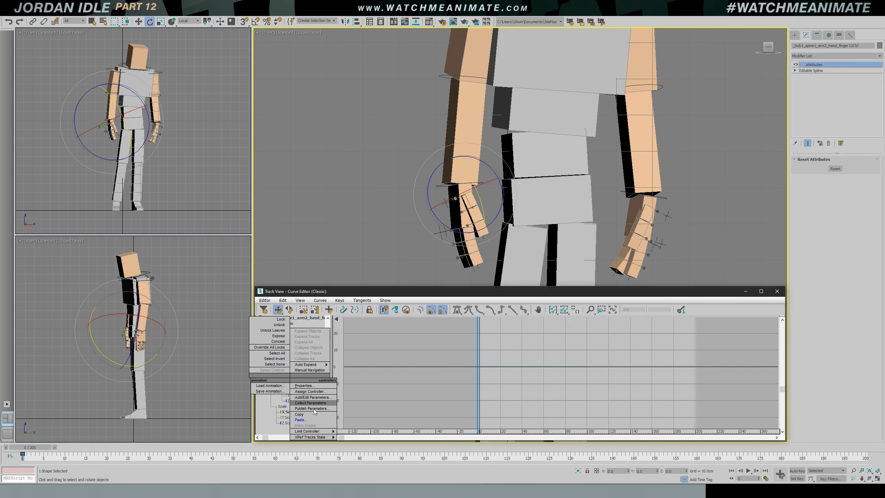
click(301, 419)
click(278, 364)
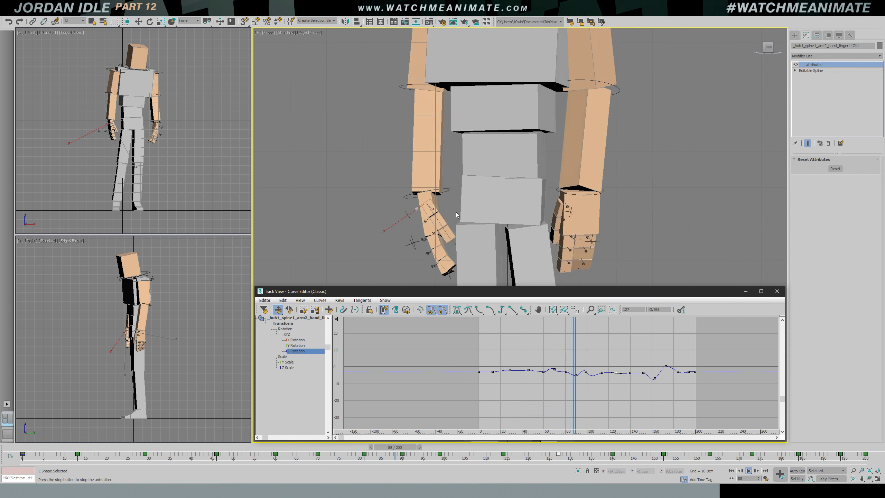
key(/)
key(e)
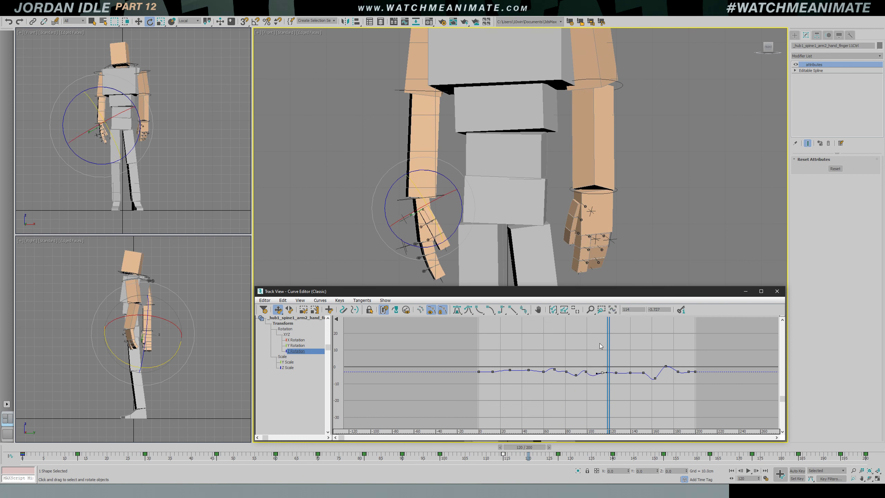
Try scaling the values of all the thumb knuckle's Z Rotation keys far up, play the result, and undo the scaling
key(ctrl+a)
click(319, 309)
drag(606, 375, 458, 349)
key(/)
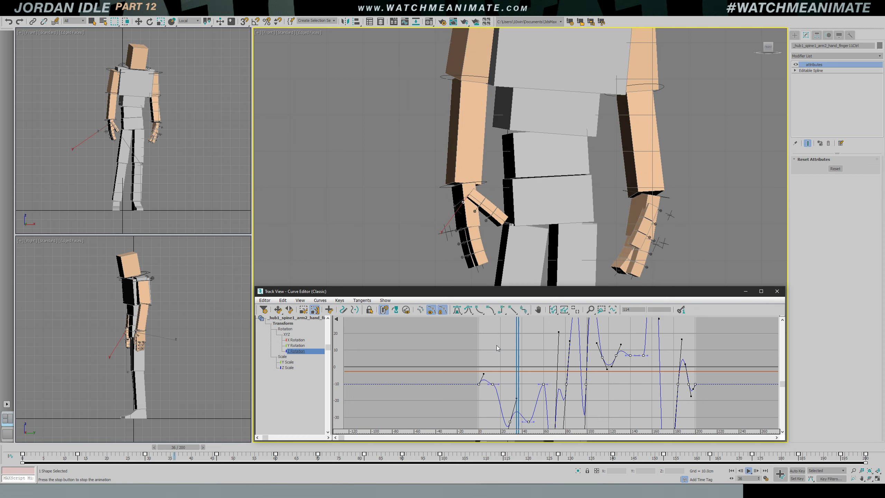
key(/)
key(ctrl+z)
Scale the thumb knuckle's Z Rotation keys more moderately, to a peak of about 6, and replay with the control shapes hidden
drag(531, 373, 527, 368)
key(/)
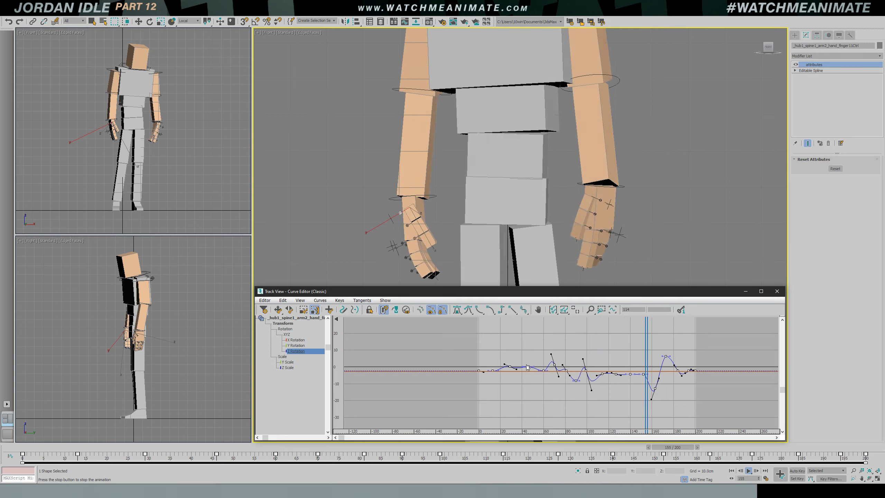
scroll(516, 203, down, 3)
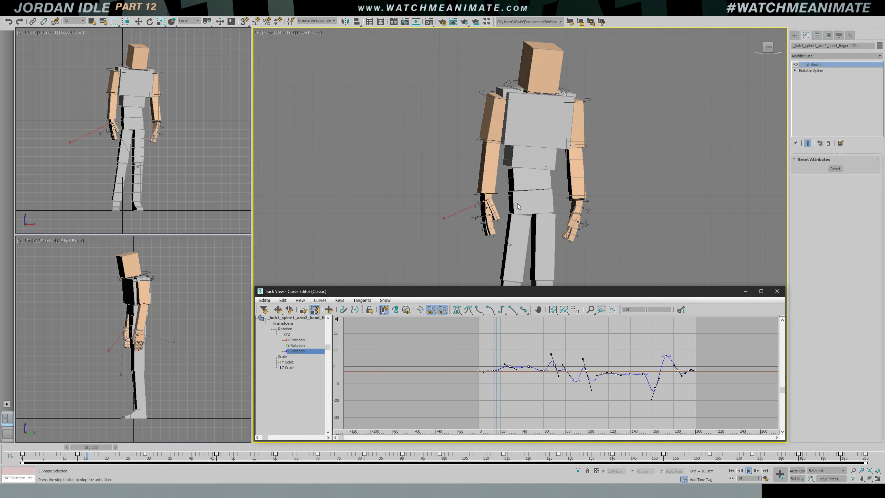
key(shift+s)
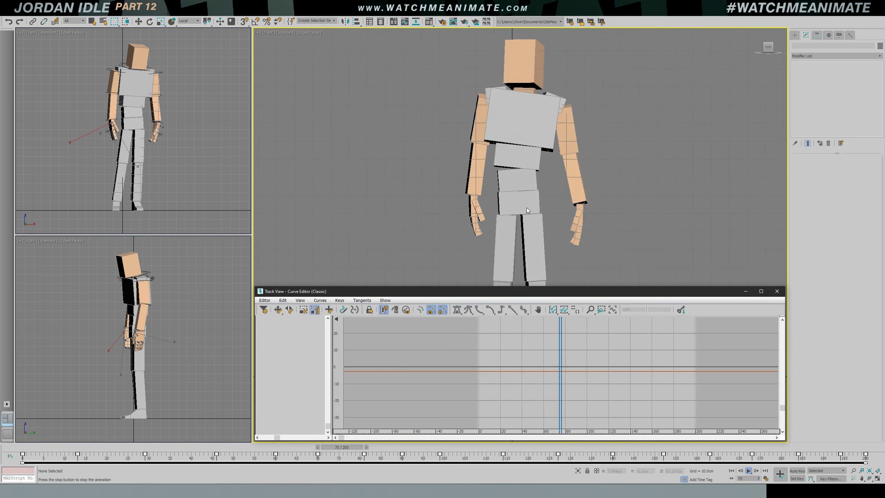
Undo the value scaling and delete the keys pasted into the thumb knuckle's Z Rotation
key(e)
key(ctrl+z)
key(ctrl+z)
key(ctrl+z)
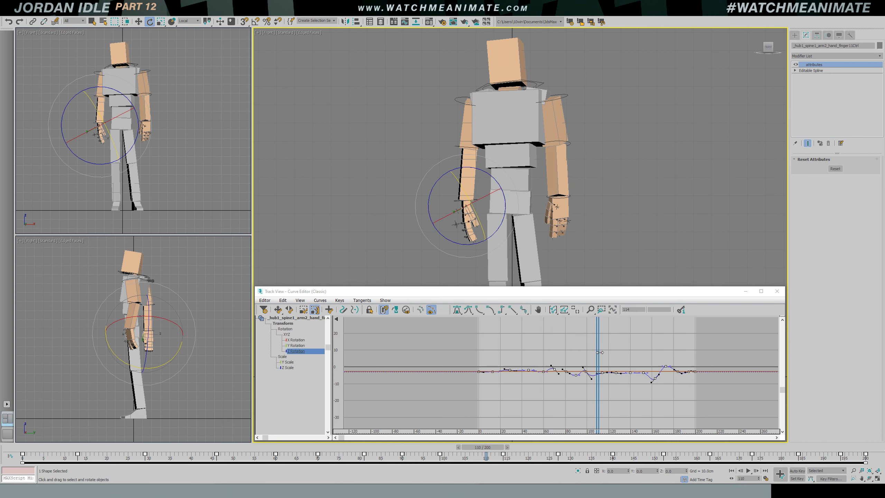
key(Delete)
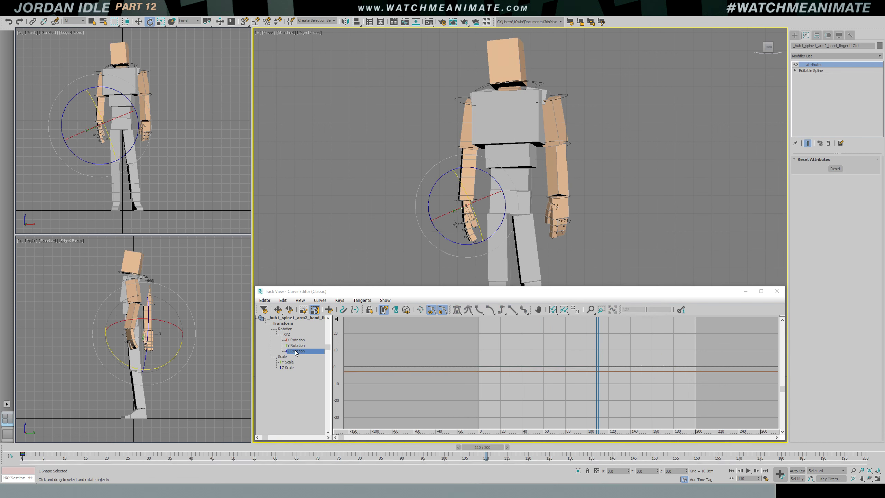
click(278, 309)
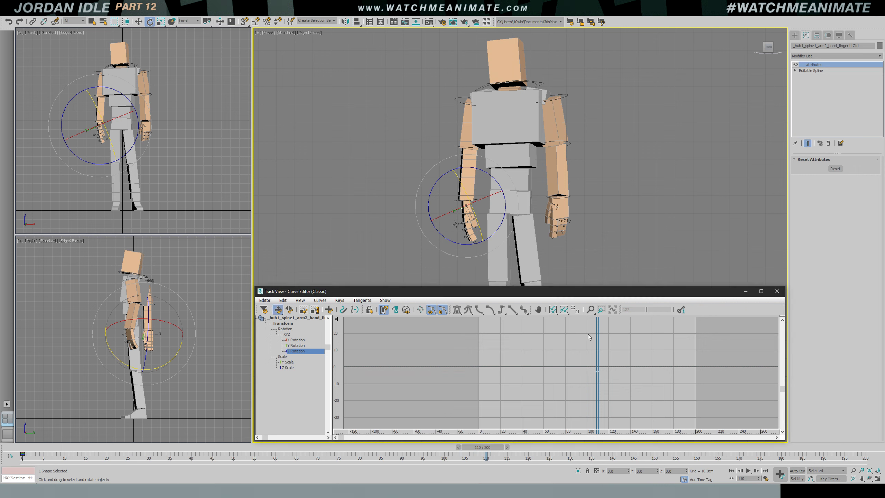
Play the full-body idle with nothing selected and the Curve Editor closed, and return to frame 0
key(/)
click(342, 198)
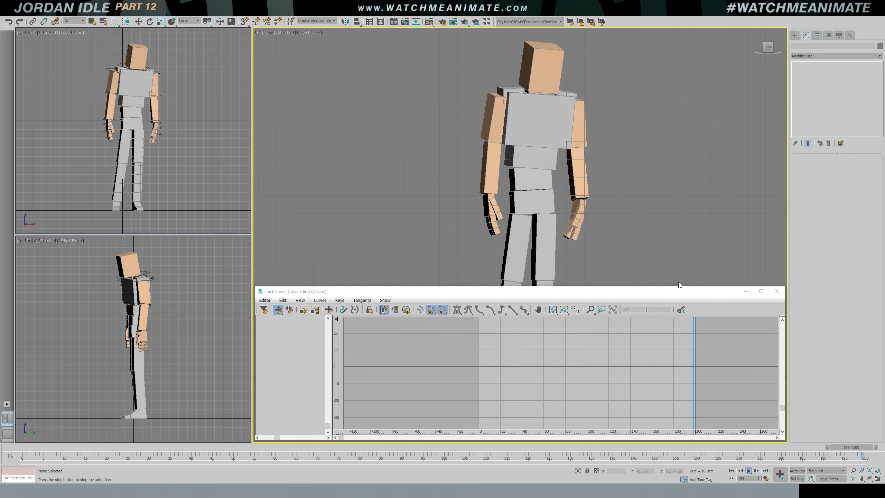
click(776, 291)
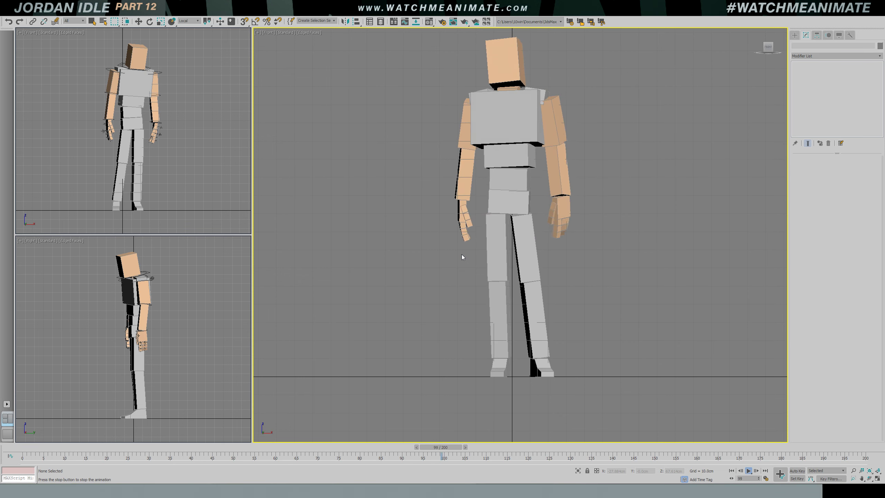
drag(440, 447, 23, 453)
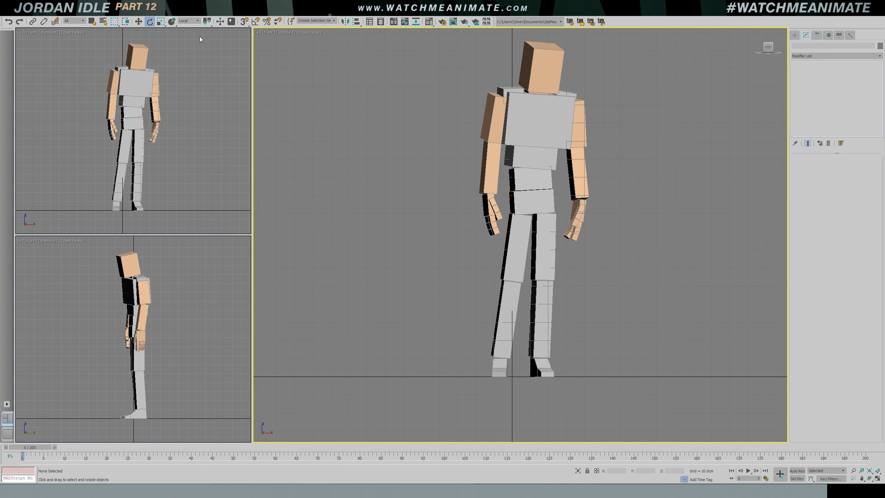
Save the scene as a new version named jordan_v13_arms_right_hand in the shot 01 - jordan folder
click(4, 15)
click(21, 80)
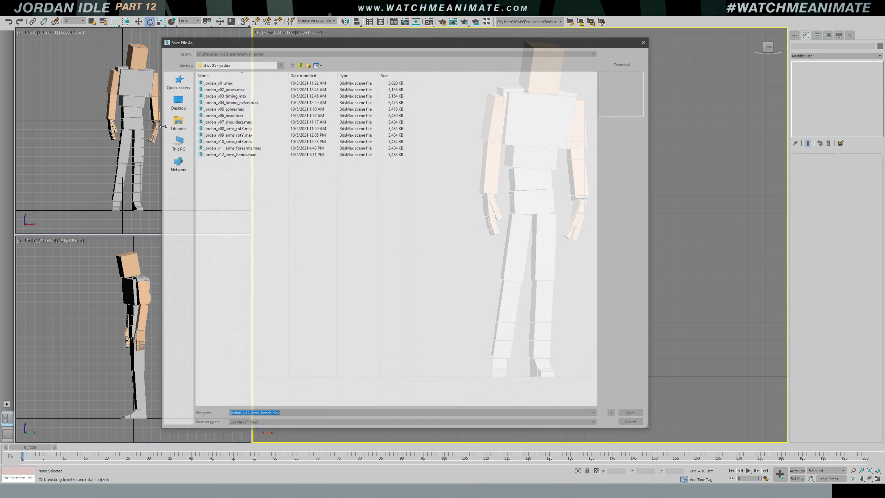
click(228, 153)
double_click(254, 415)
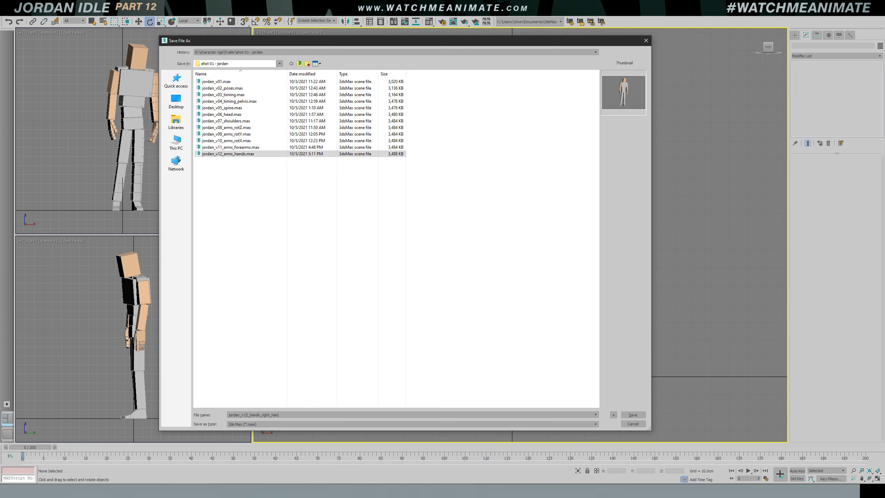
key(BackSpace)
key(BackSpace)
key(BackSpace)
key(BackSpace)
key(BackSpace)
text(arms_right)
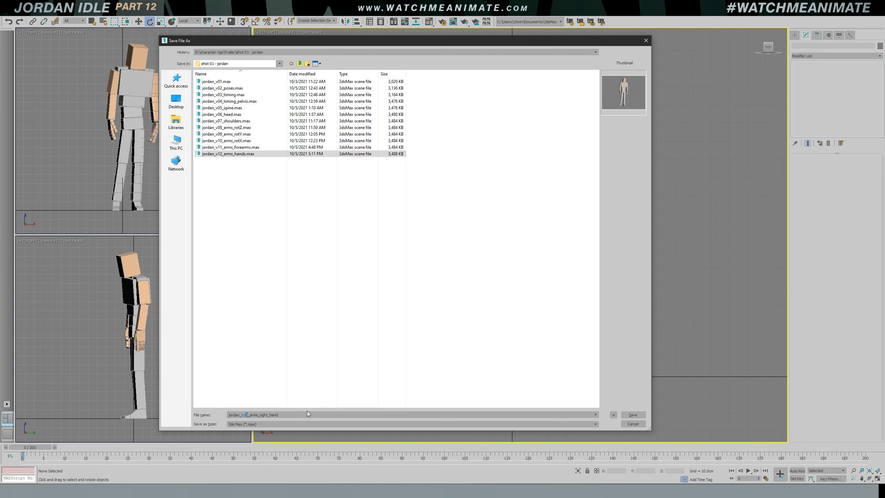
text(3)
click(631, 414)
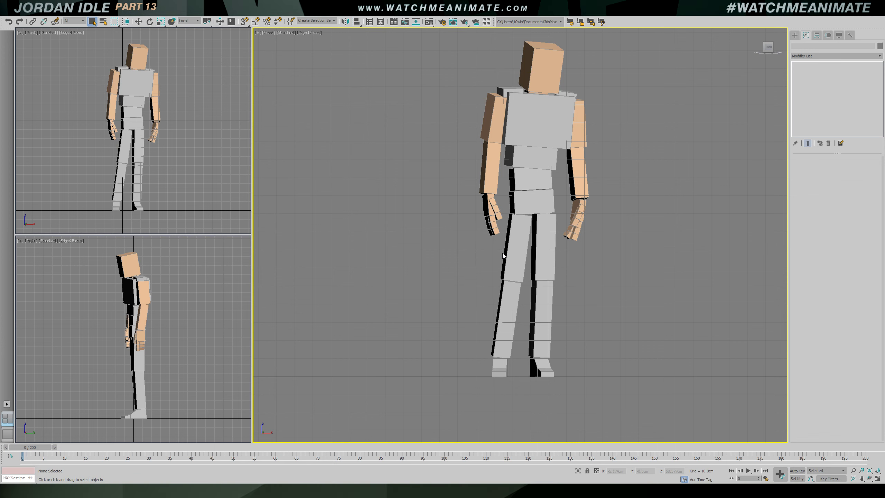
Copy the Z Rotation curve of the right hand's finger 2 main control in the Curve Editor
scroll(547, 236, up, 3)
scroll(444, 215, up, 2)
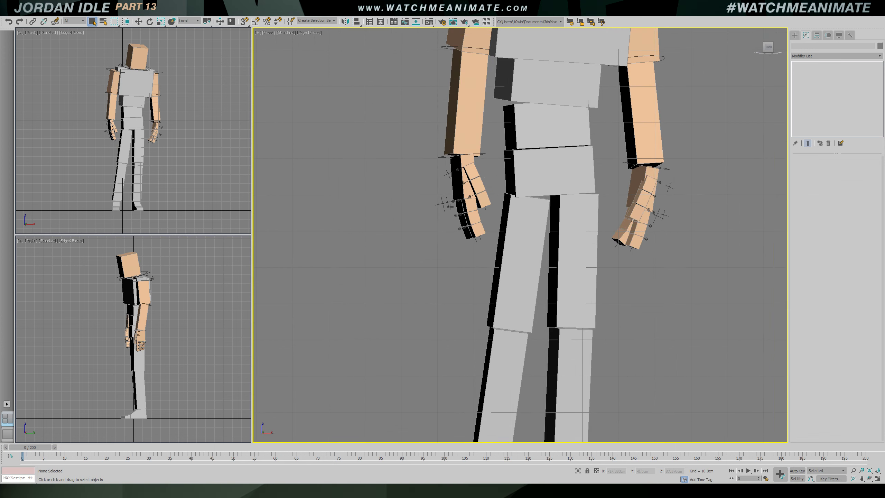
click(448, 202)
key(c)
click(572, 310)
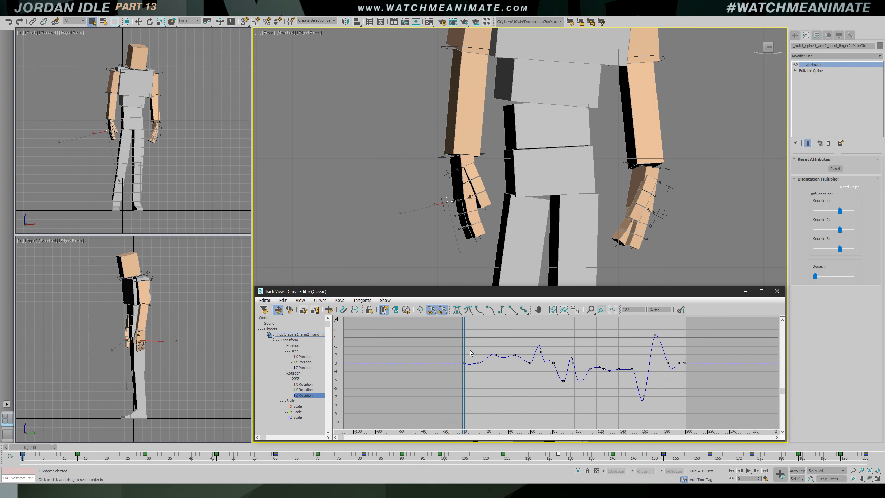
drag(446, 326, 711, 401)
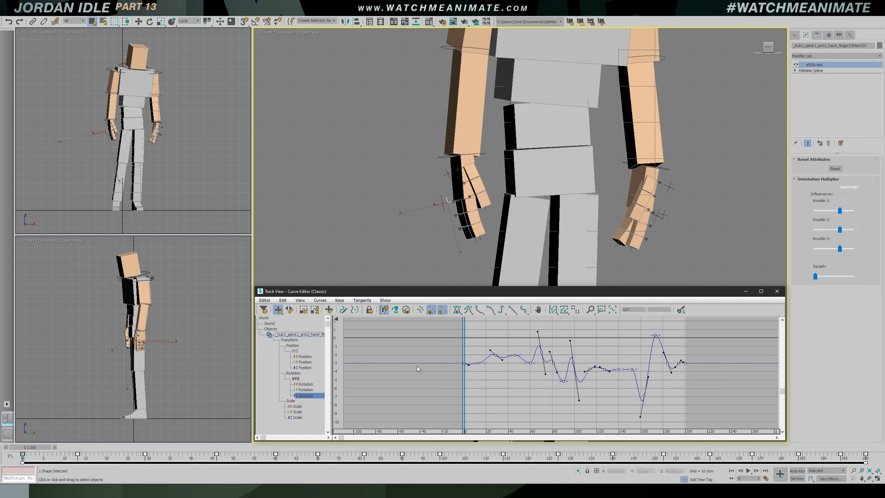
right_click(305, 398)
click(311, 431)
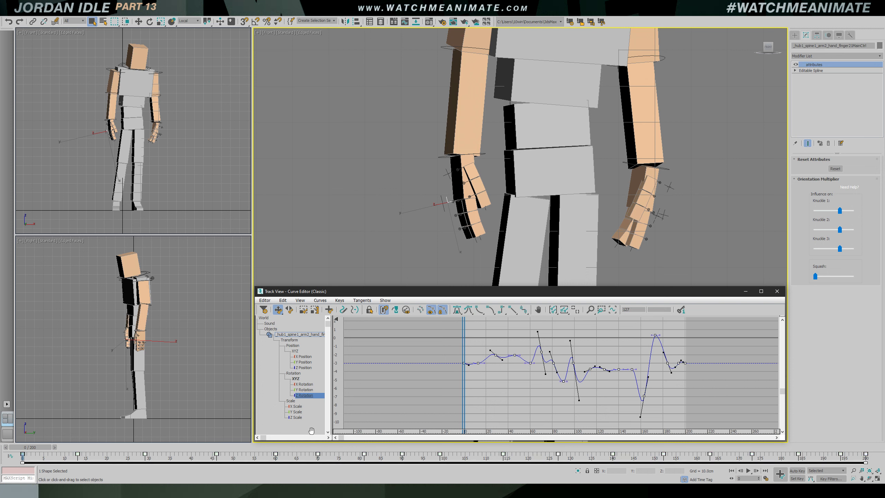
Paste the copied curve into the Z Rotation of the left hand's matching finger 2 main control
click(661, 219)
alt+middle_drag(682, 217, 640, 219)
click(666, 216)
click(648, 216)
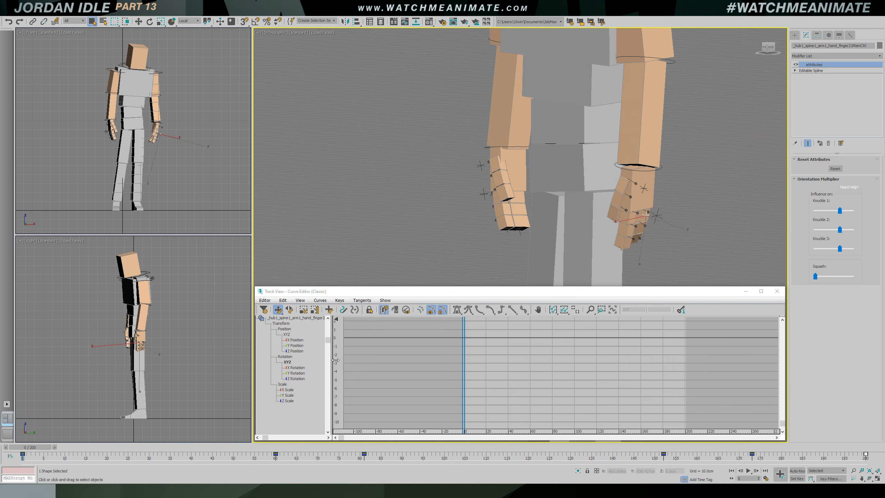
click(297, 378)
click(362, 365)
right_click(299, 381)
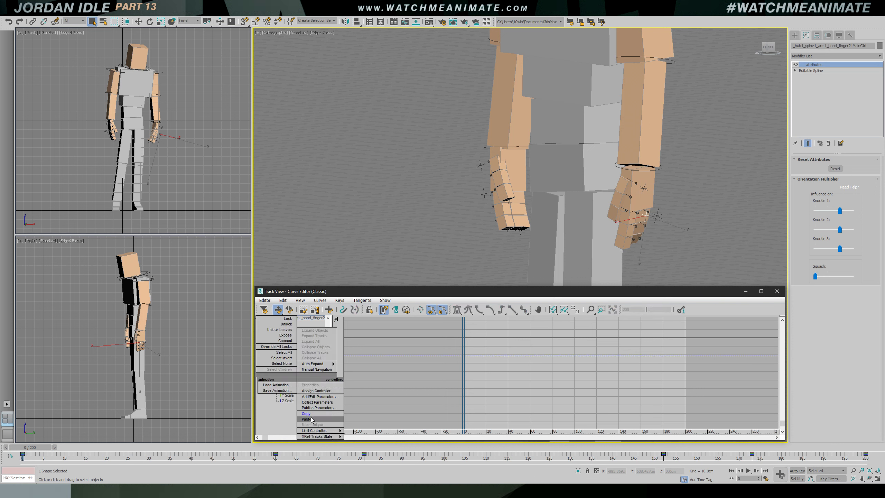
click(311, 418)
click(283, 364)
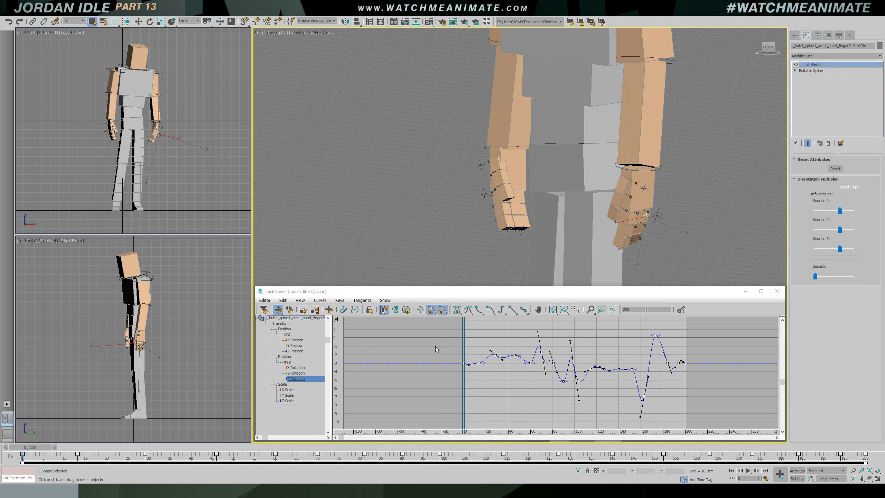
Play the idle from the front view and examine the left hand's finger motion
key(f)
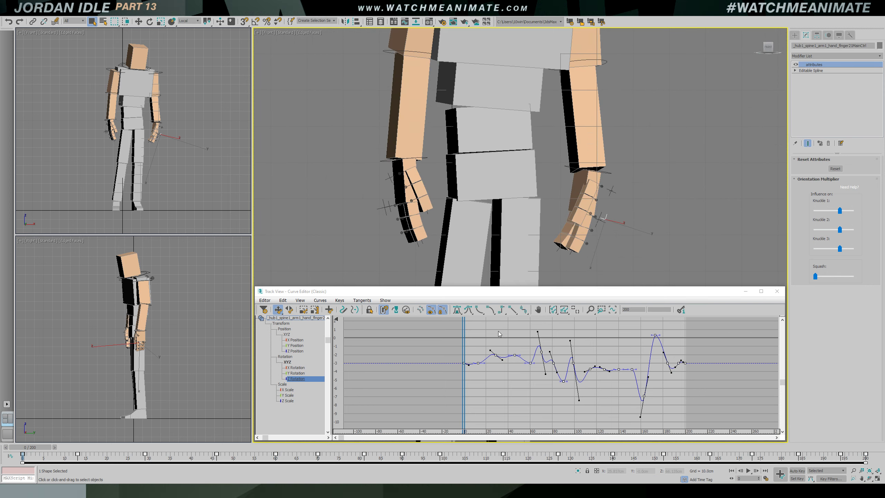
mouse_move(468, 333)
mouse_down()
mouse_move(545, 334)
mouse_move(463, 333)
mouse_up()
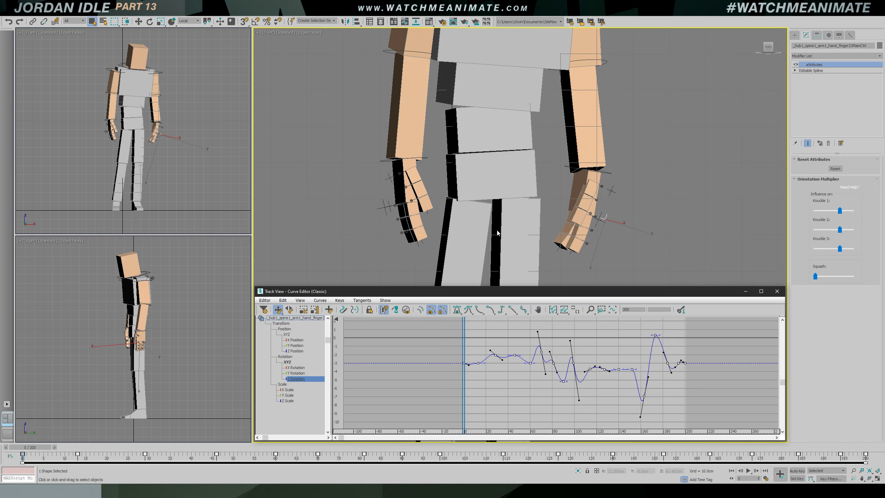
key(slash)
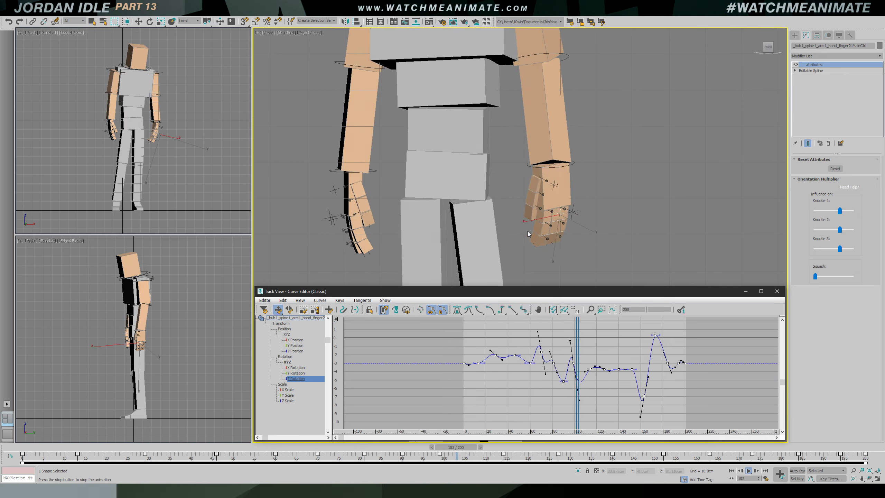
key(slash)
Copy the Z Rotation curve of the right hand's finger 3 main control in the Curve Editor
click(576, 209)
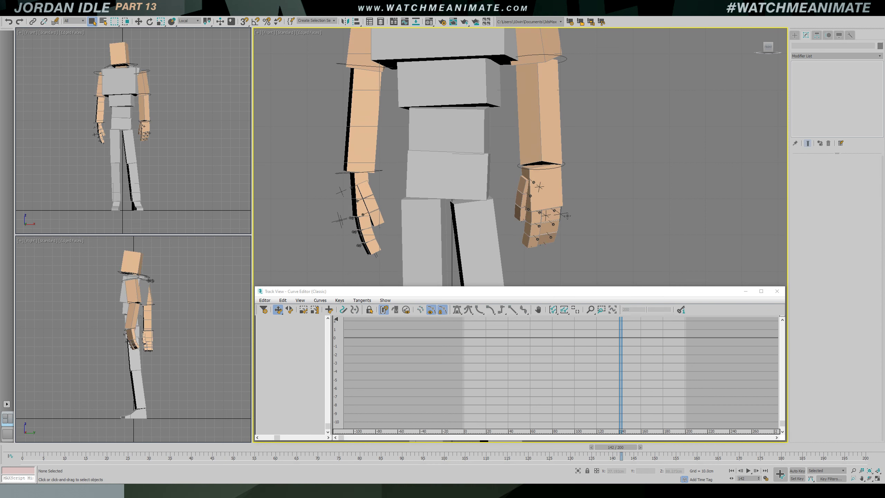
click(342, 217)
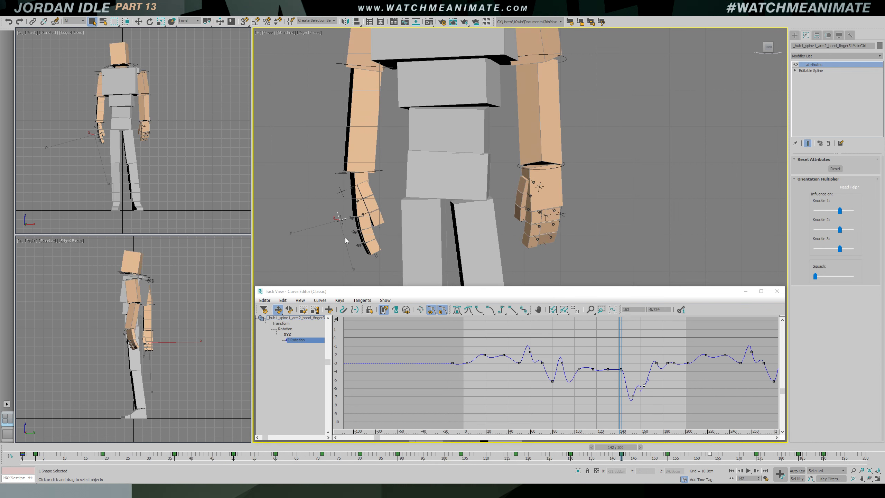
drag(627, 334, 362, 350)
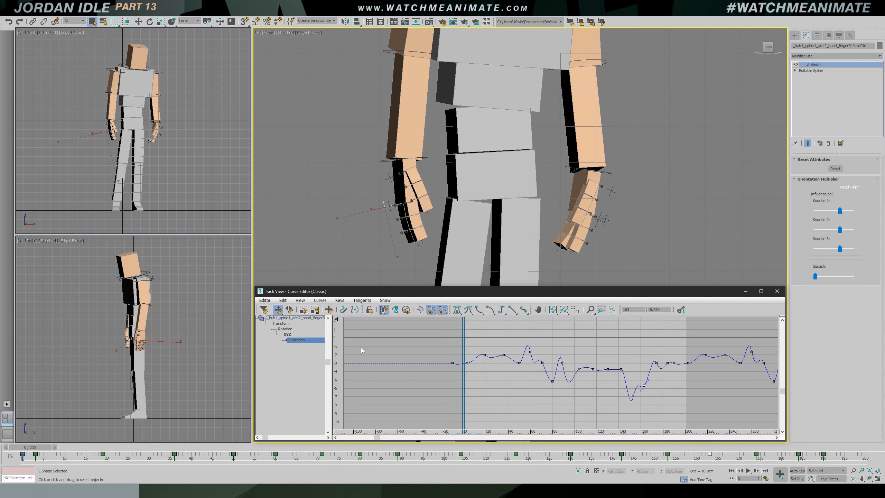
right_click(295, 346)
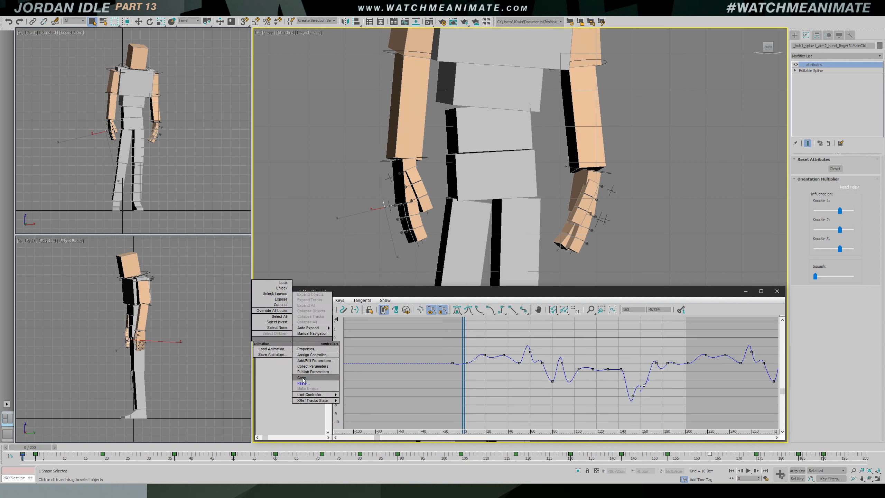
Delete the existing Z Rotation keys of the left hand's finger 3 main control
click(623, 211)
click(596, 227)
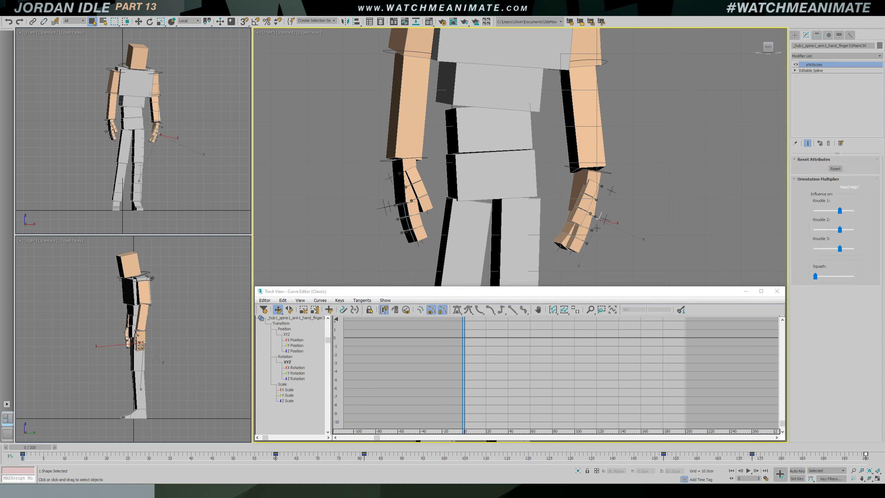
click(306, 379)
drag(447, 359, 686, 395)
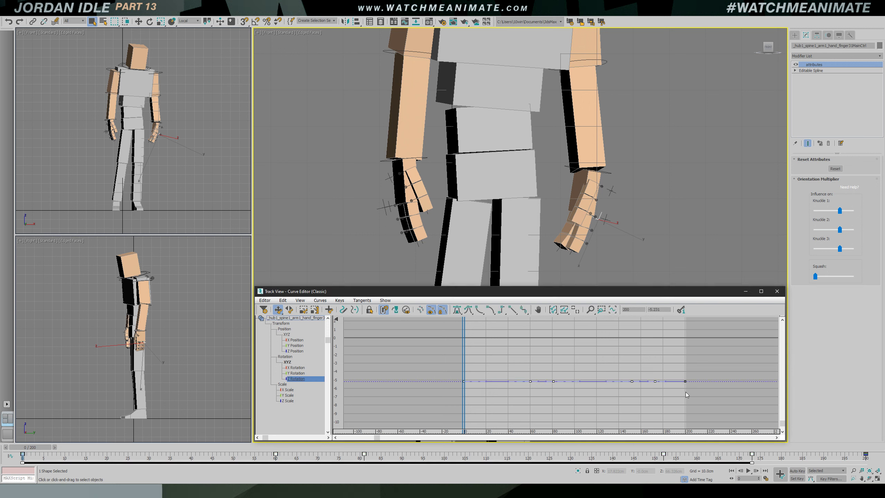
key(Delete)
right_click(291, 380)
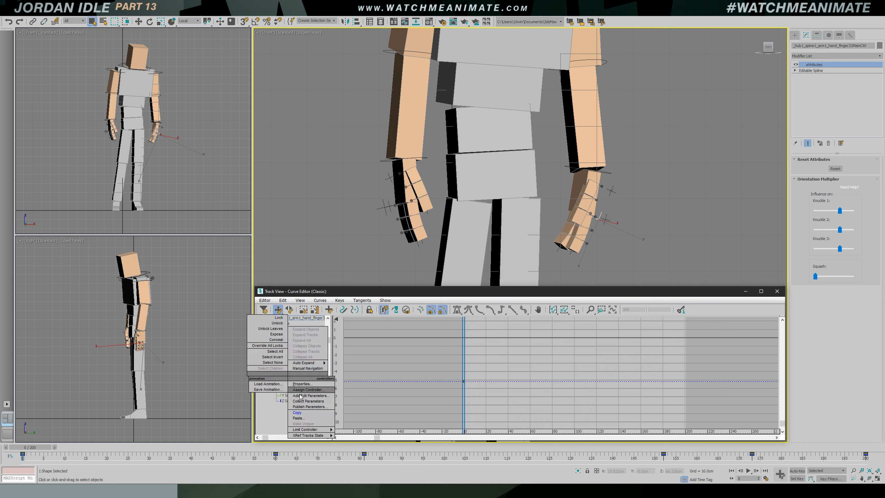
click(302, 415)
click(447, 374)
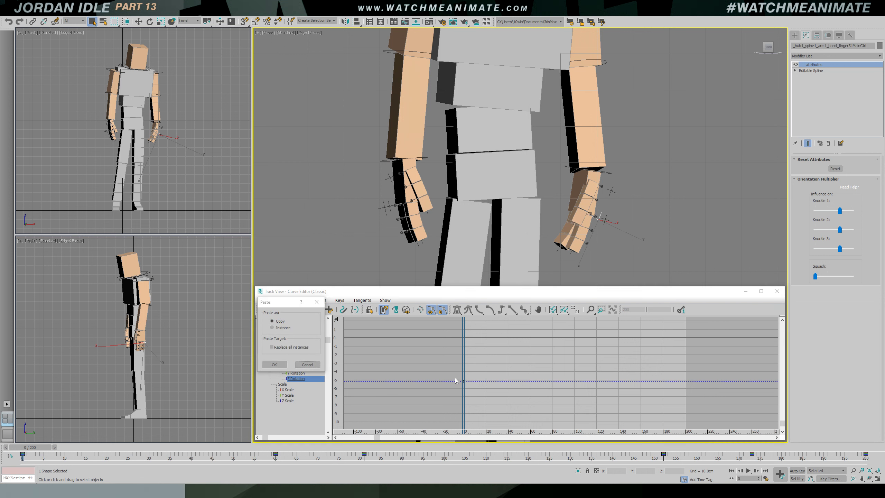
click(307, 364)
Delete the leftover key at frame 0 and paste the copied curve as a copy into the left finger 3 control's Z Rotation
drag(448, 375, 488, 389)
key(Delete)
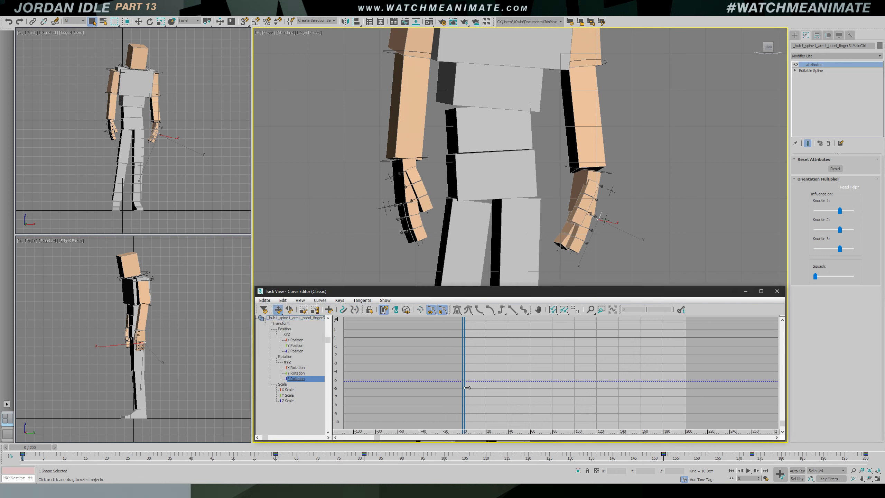
right_click(309, 382)
click(314, 417)
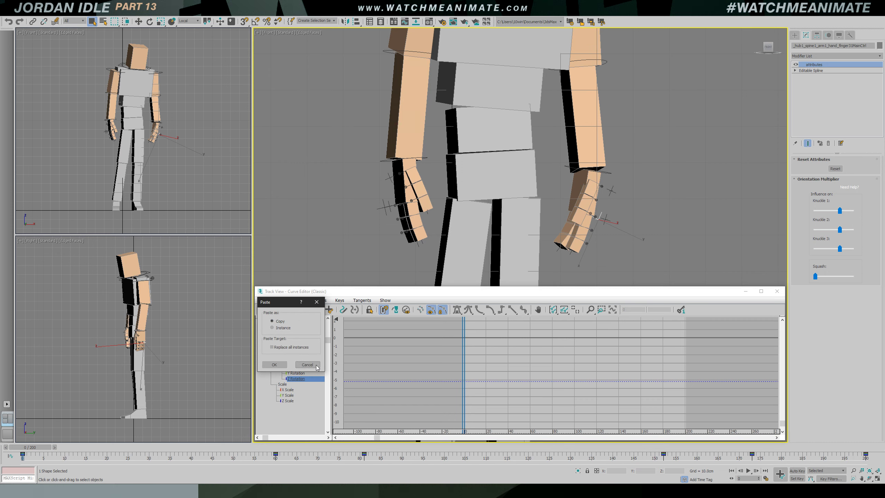
click(274, 365)
drag(459, 342, 531, 340)
key(slash)
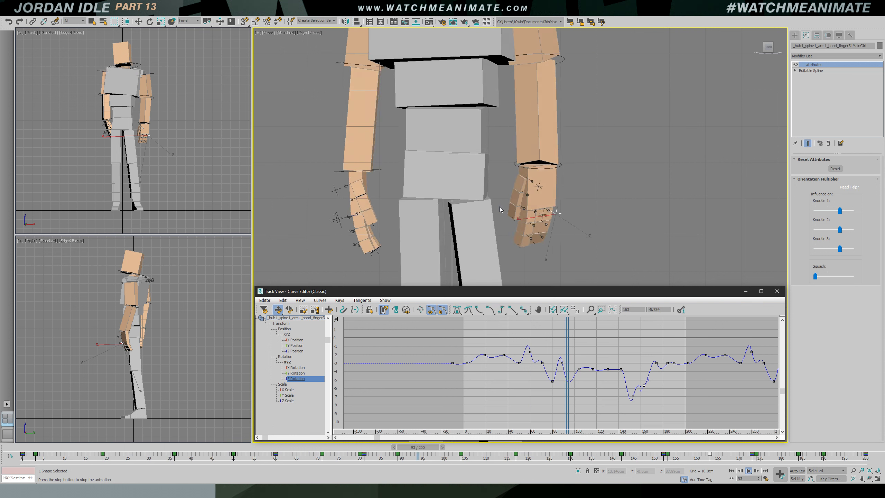
key(slash)
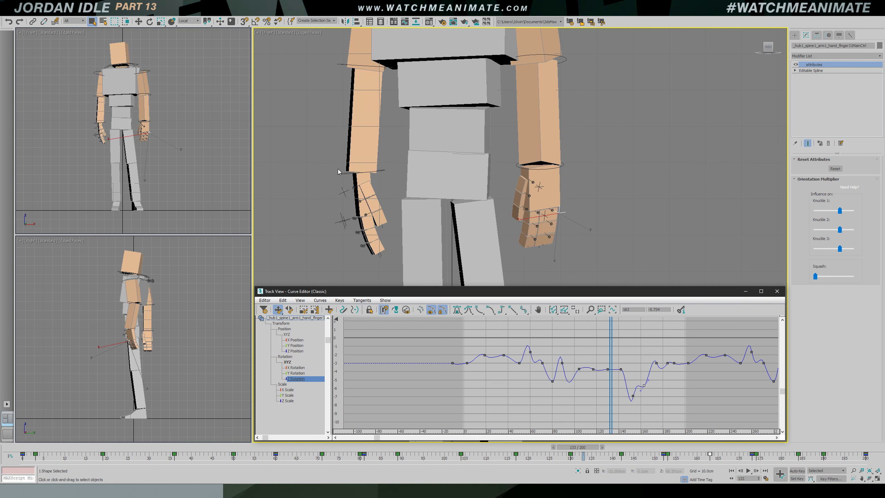
Copy the Y Rotation curve of the right hand's finger 1 main control
click(349, 195)
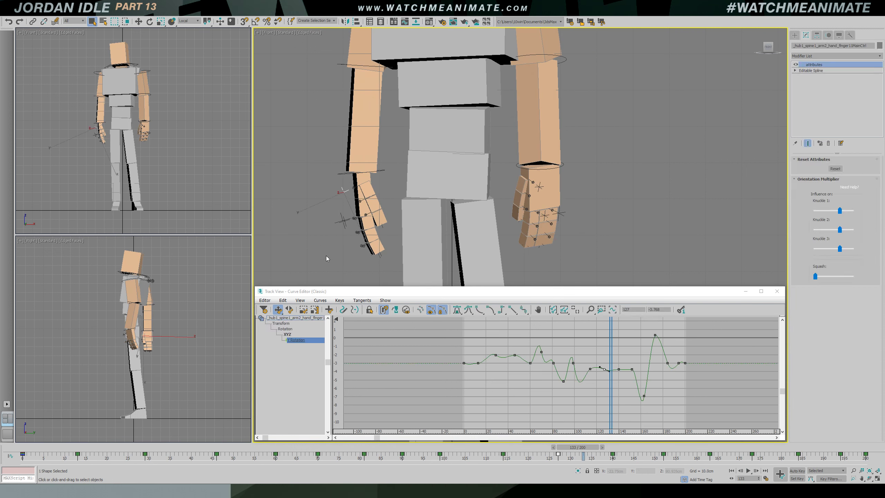
right_click(297, 342)
click(303, 373)
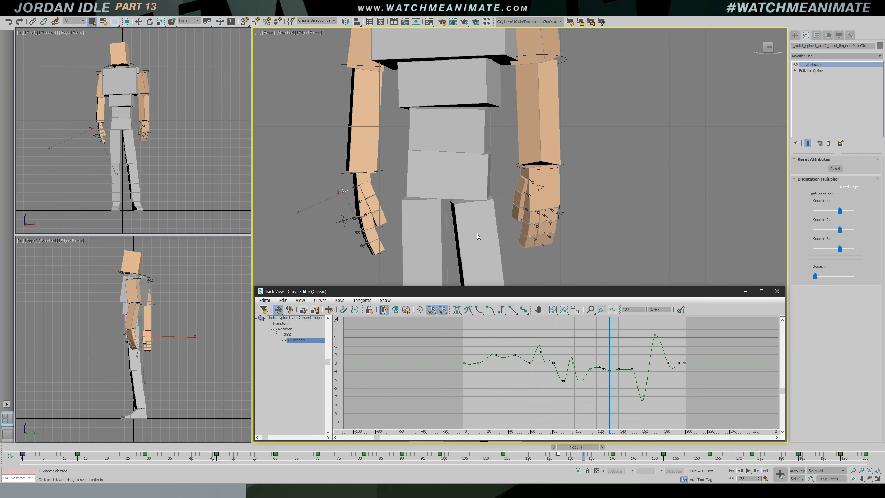
Paste the copied curve as a copy into the Y Rotation of the left hand's finger 1 main control, at frame 0
click(534, 193)
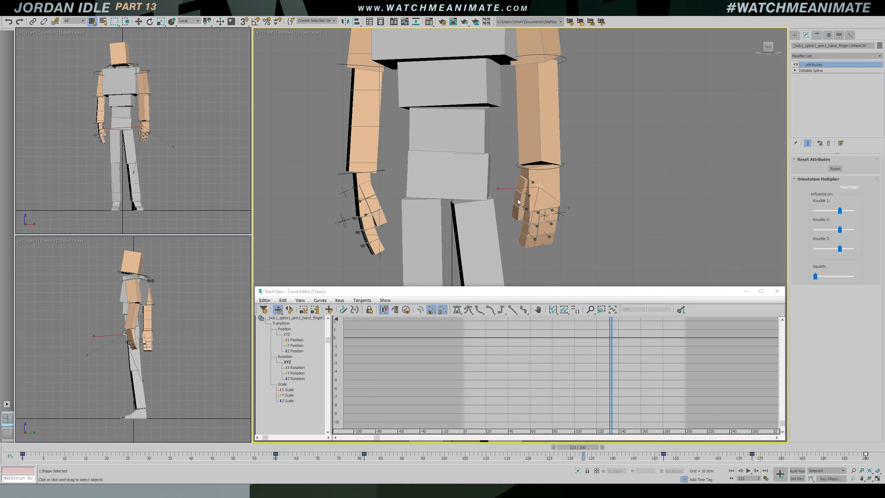
click(295, 373)
click(23, 448)
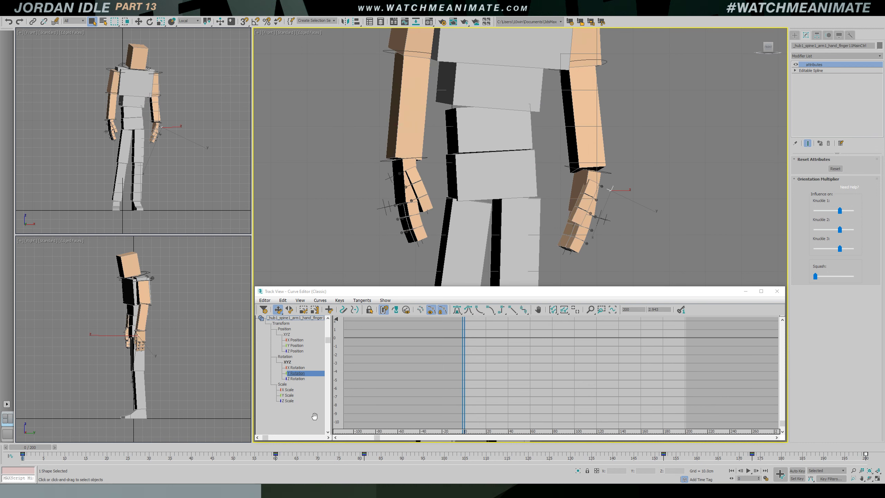
right_click(297, 373)
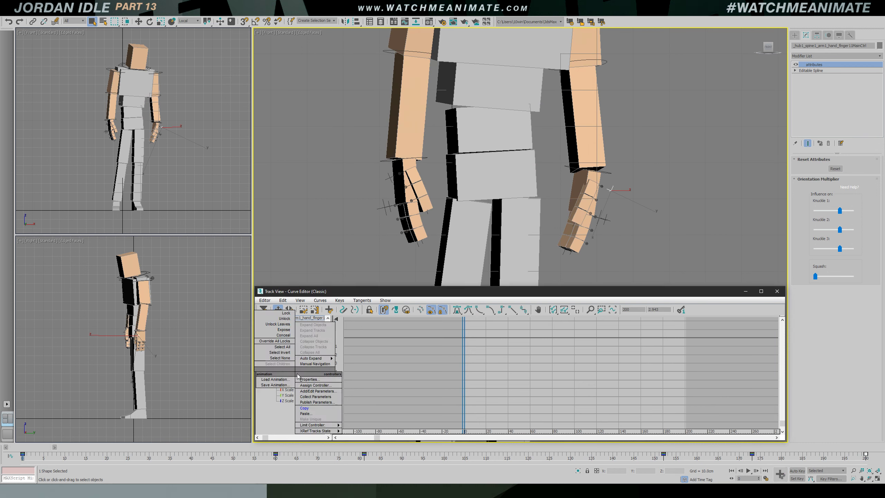
click(299, 414)
click(274, 364)
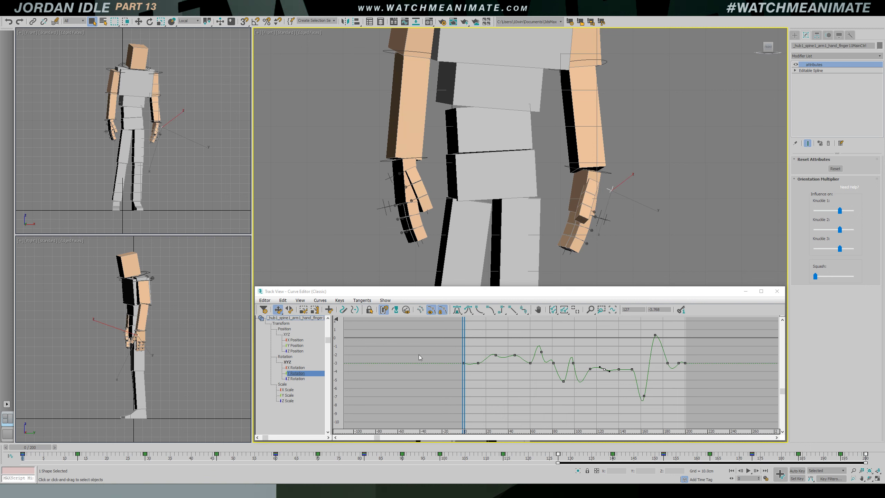
Raise all keys of the left finger 1 control's Y Rotation curve by about 6 units to restore the finger's pose
mouse_move(594, 207)
alt+middle_down()
mouse_move(625, 208)
mouse_move(591, 210)
alt+middle_up()
drag(447, 328, 600, 383)
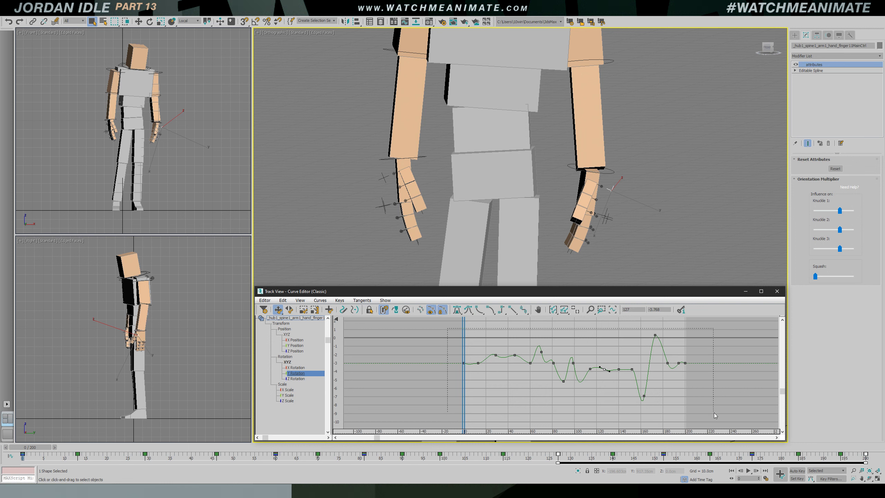
drag(713, 413, 713, 412)
alt+middle_drag(404, 239, 422, 240)
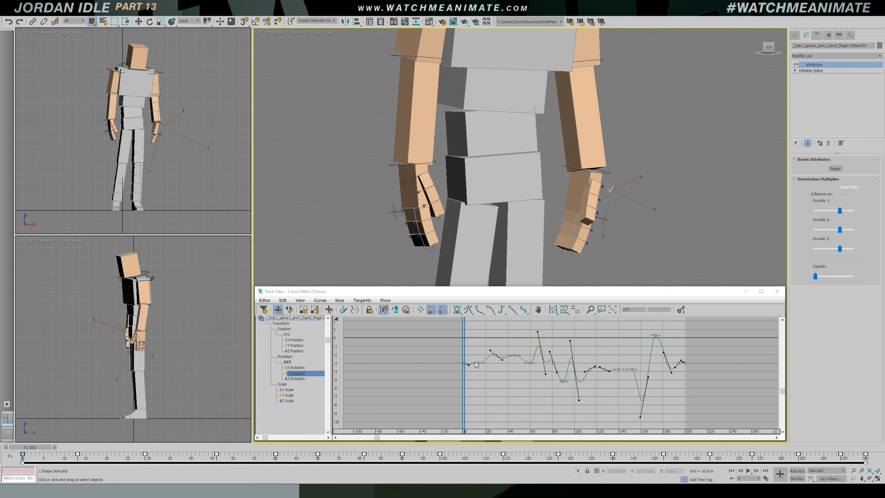
drag(481, 367, 485, 316)
Play the idle from the front view and examine the finger motion of both hands
key(slash)
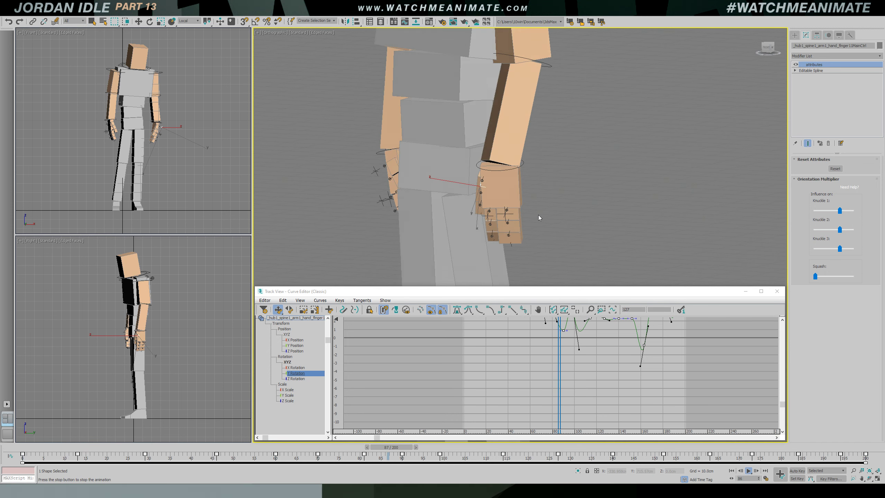
key(f)
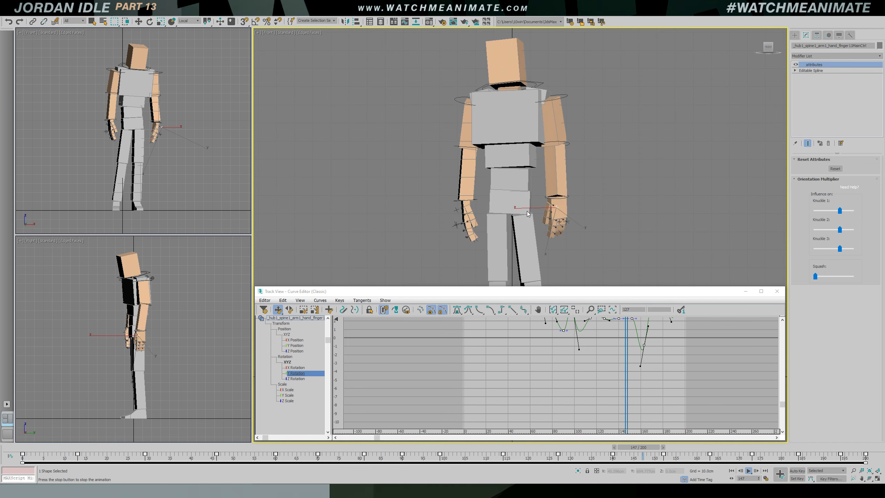
scroll(498, 213, up, 5)
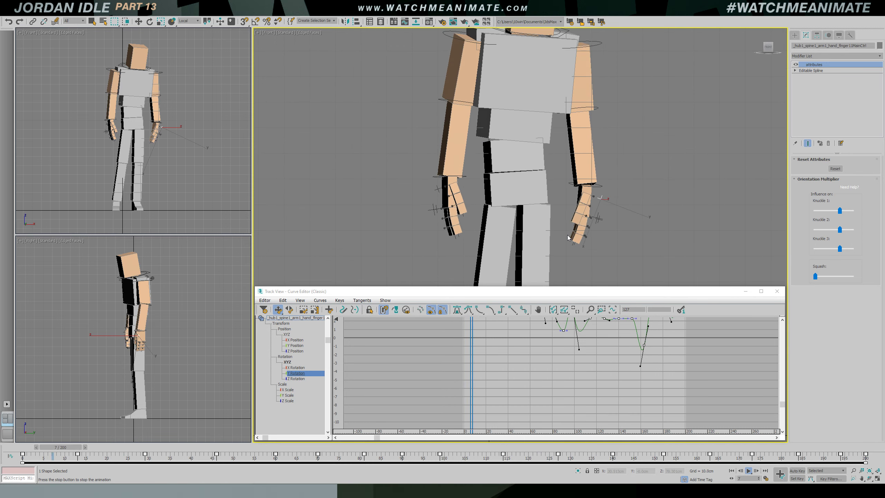
scroll(431, 198, down, 4)
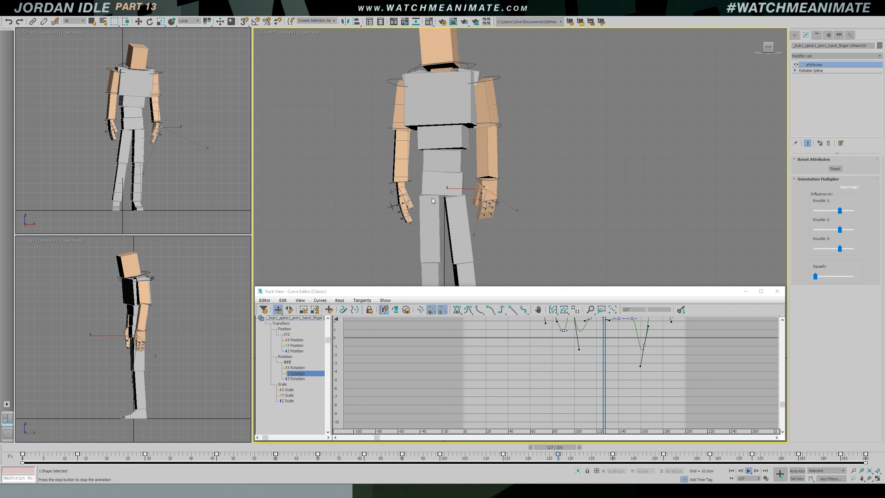
key(/)
scroll(434, 208, up, 2)
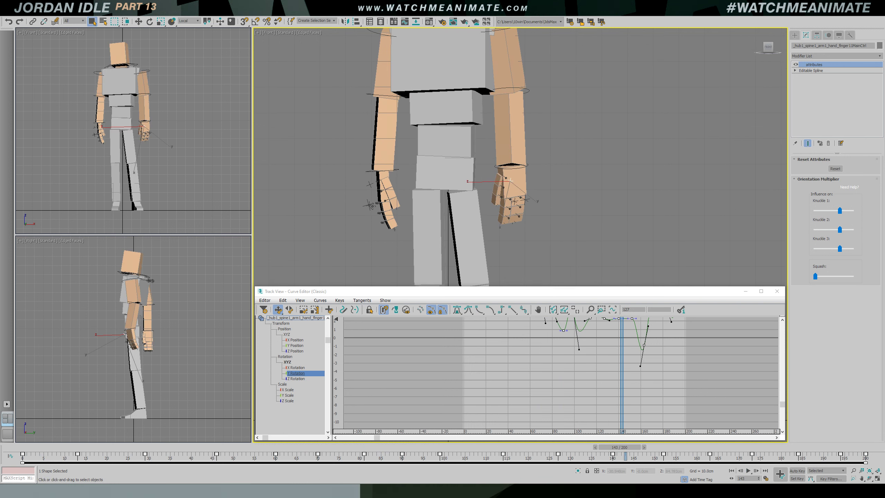
Try rotating the right hand's finger 2 main control, and close the Curve Editor to free the viewport
click(371, 206)
key(e)
drag(352, 177, 343, 220)
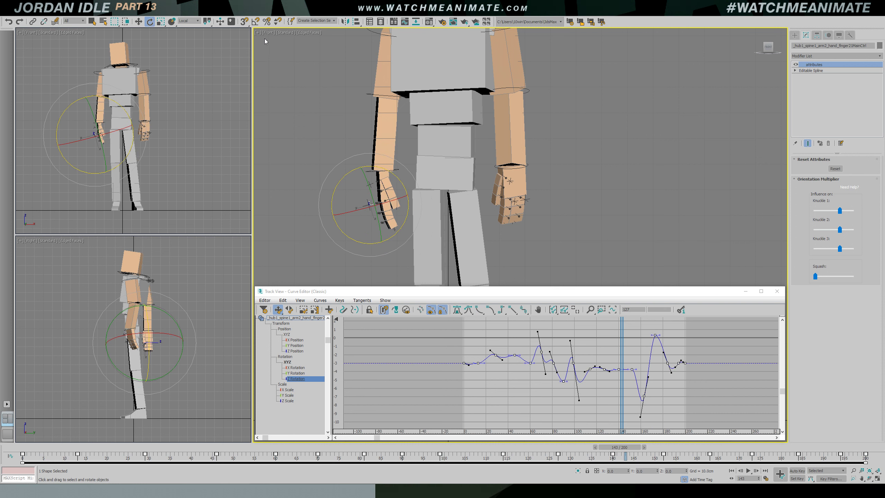
drag(344, 183, 337, 195)
scroll(385, 203, up, 4)
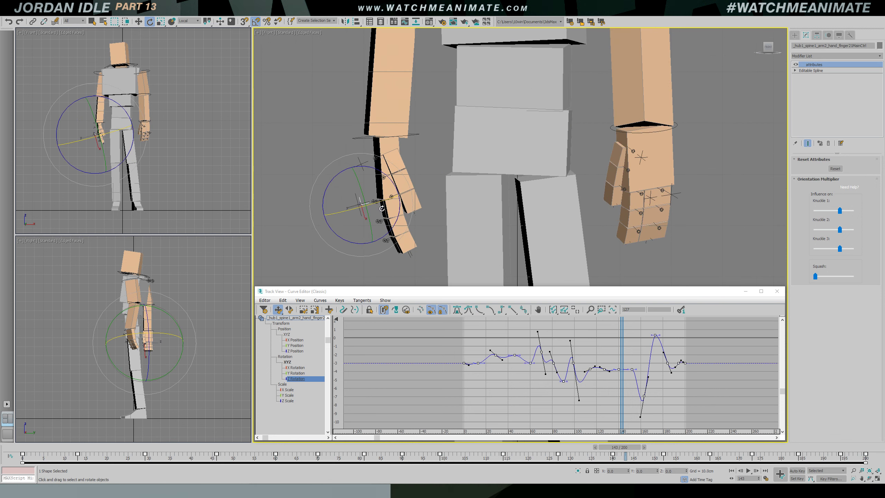
alt+middle_drag(420, 192, 693, 249)
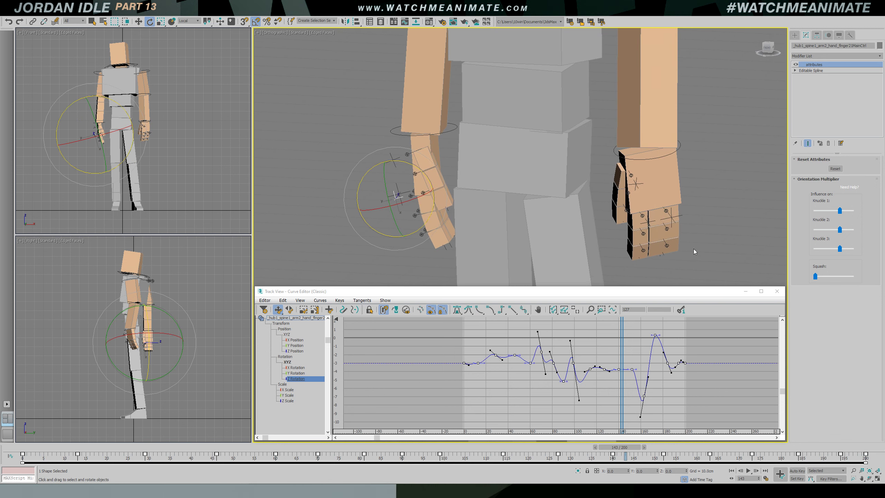
click(778, 292)
Curl the right hand's fingers 2 and 3 inward by rotating their main controls
drag(429, 188, 427, 173)
alt+middle_drag(427, 172, 450, 169)
key(ctrl+z)
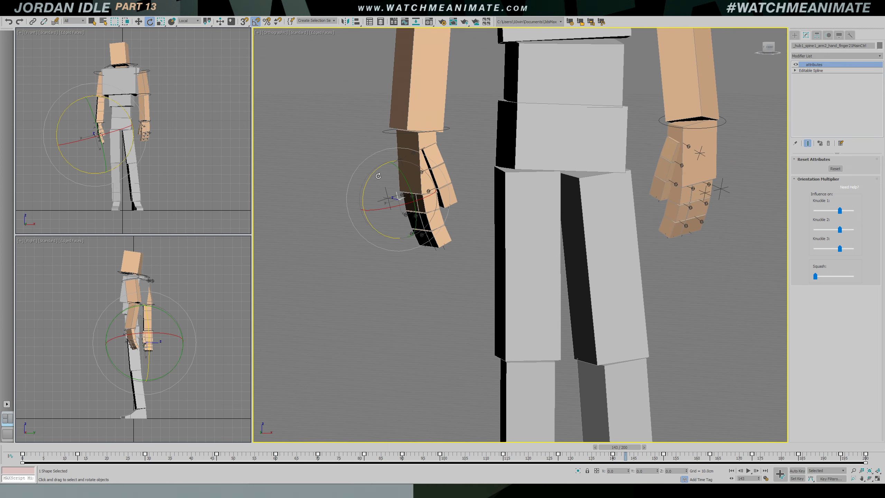
drag(378, 176, 372, 193)
alt+middle_drag(450, 202, 437, 197)
click(390, 198)
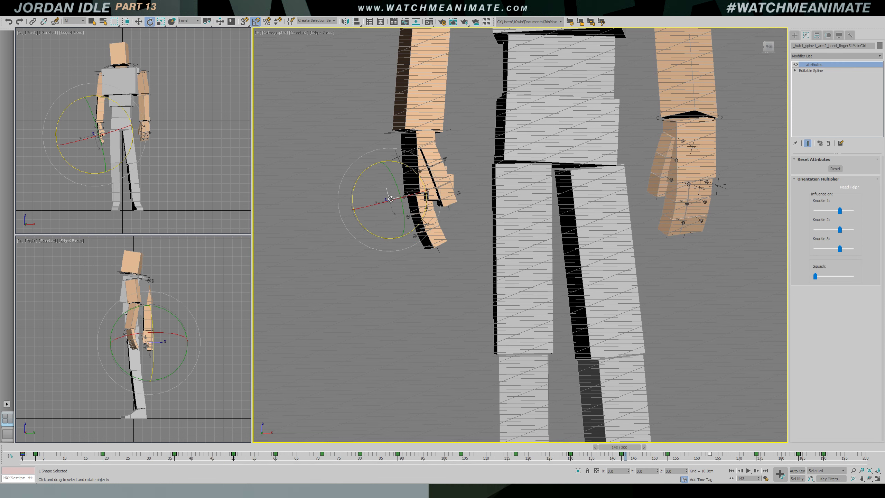
drag(363, 175, 366, 207)
Curl the left hand's fingers 2 and 3 inward by rotating their main controls
click(701, 191)
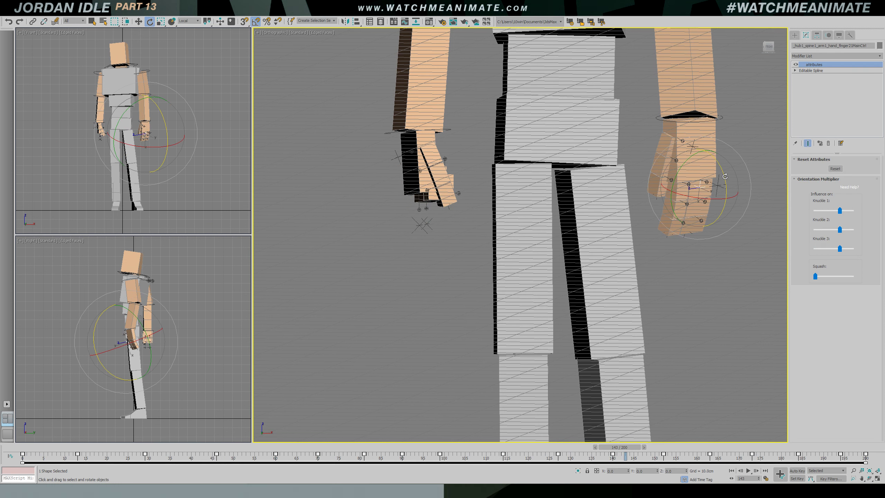
drag(725, 175, 738, 184)
click(731, 178)
Play the idle from the front view with the control shapes hidden and examine the curled fingers on both hands
key(/)
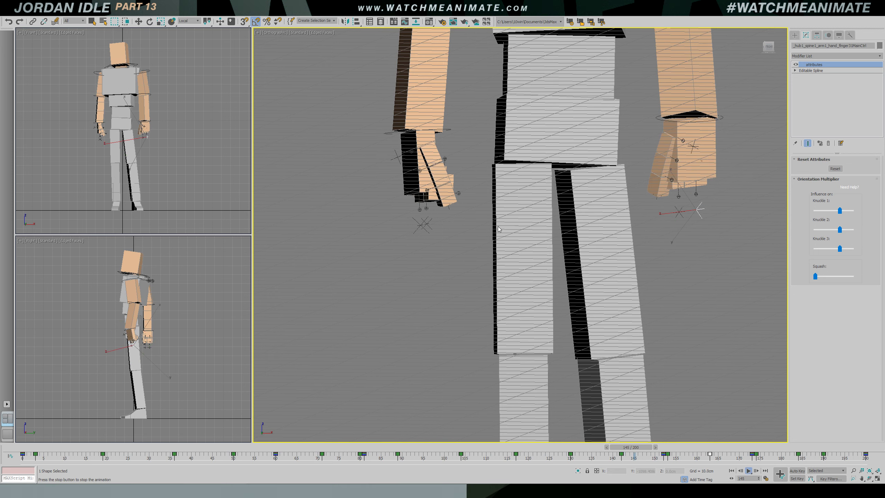
key(f)
key(shift+s)
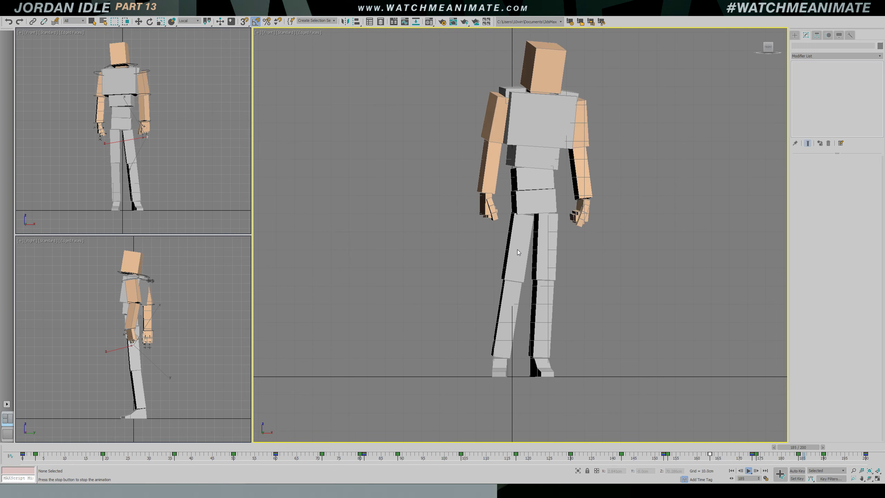
scroll(555, 243, up, 8)
key(/)
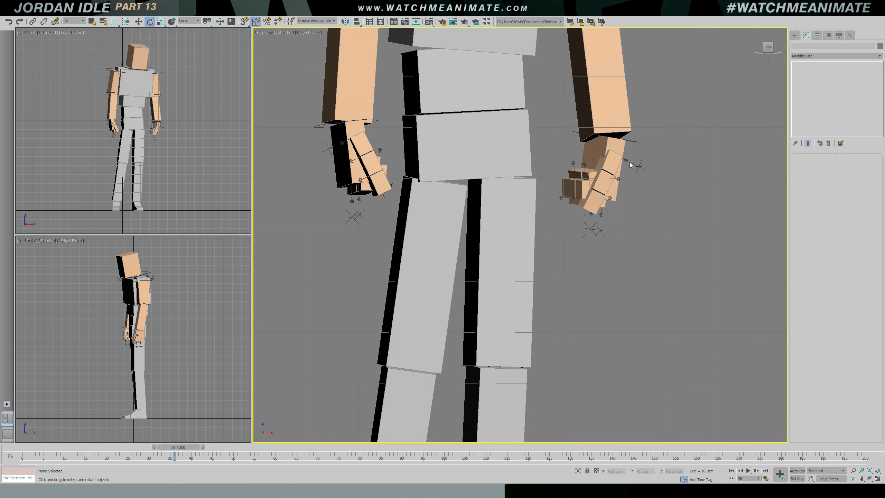
Curl the left hand's finger 1 inward by rotating its first knuckle control, its main control and its second knuckle control
key(e)
click(634, 164)
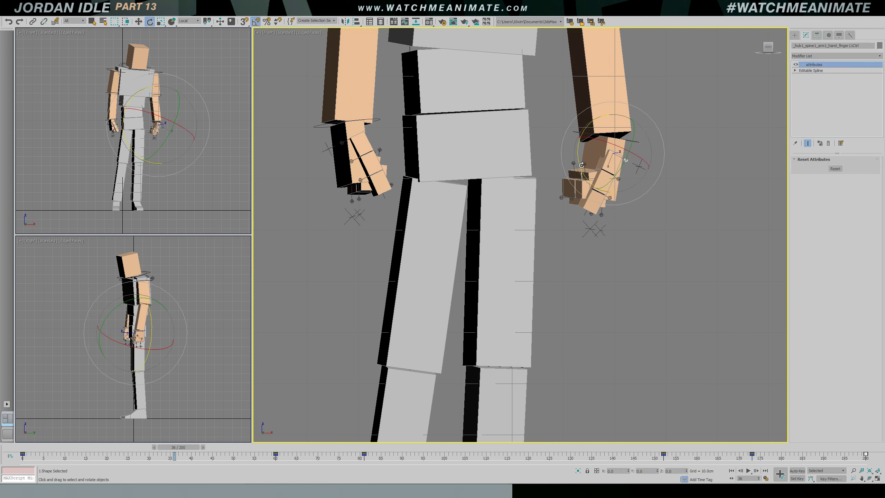
drag(581, 158, 581, 150)
click(669, 189)
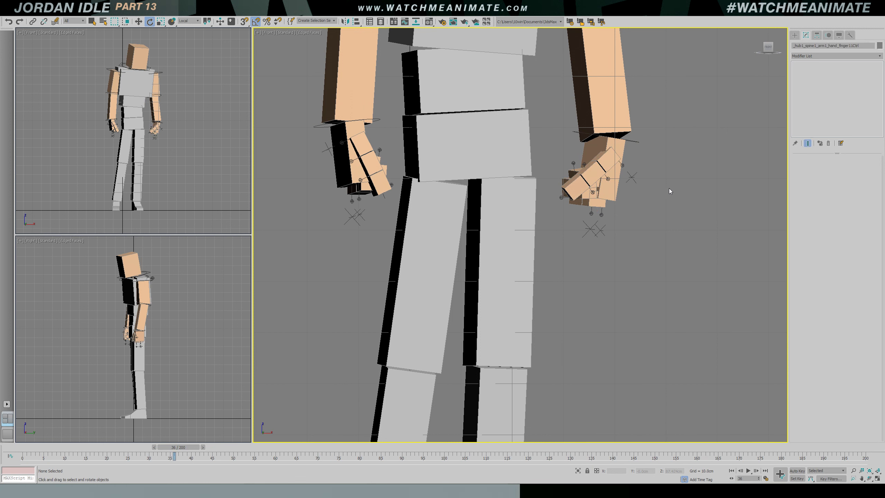
click(636, 176)
drag(658, 171, 654, 176)
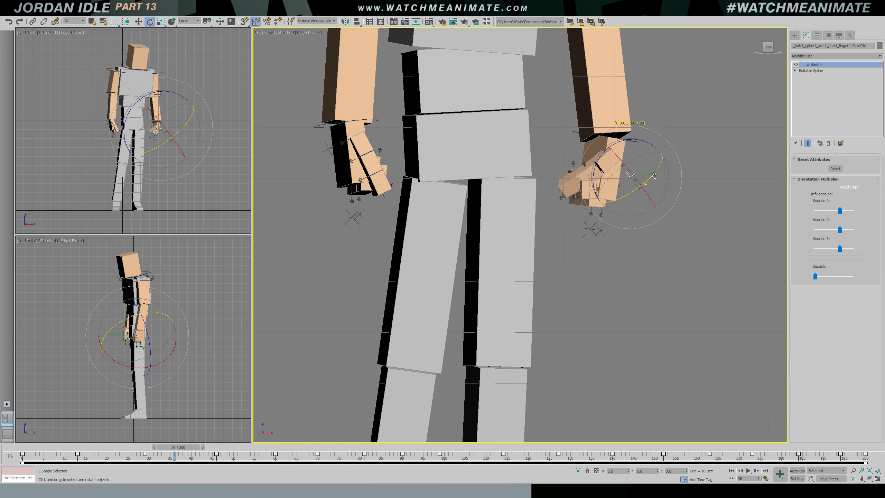
click(709, 181)
click(609, 178)
drag(620, 164, 615, 168)
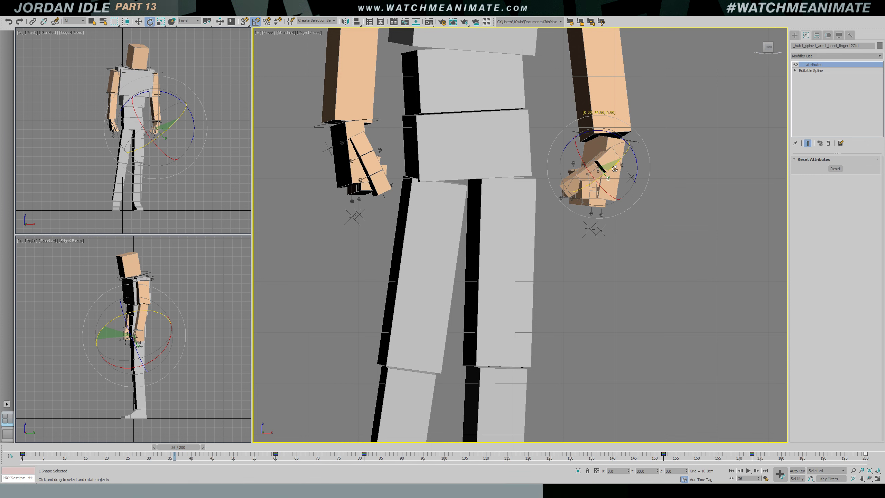
Rotate the left hand's finger 1 tip control inward, select its base control, and play the idle to check the thumb
click(646, 207)
key(F3)
scroll(599, 200, up, 1)
click(588, 189)
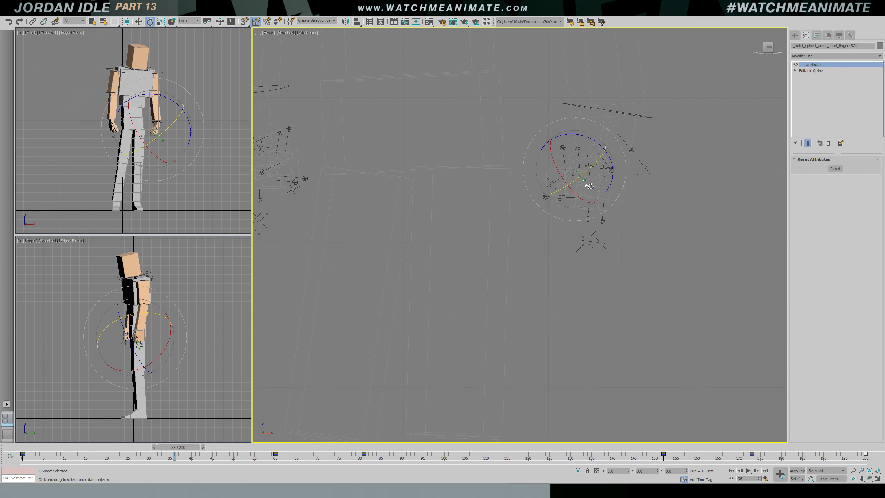
key(F3)
drag(588, 188, 585, 179)
click(632, 152)
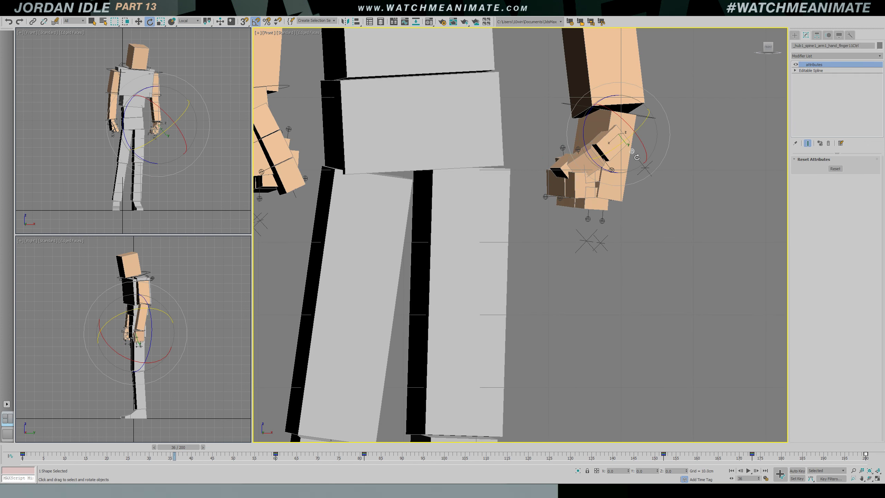
key(/)
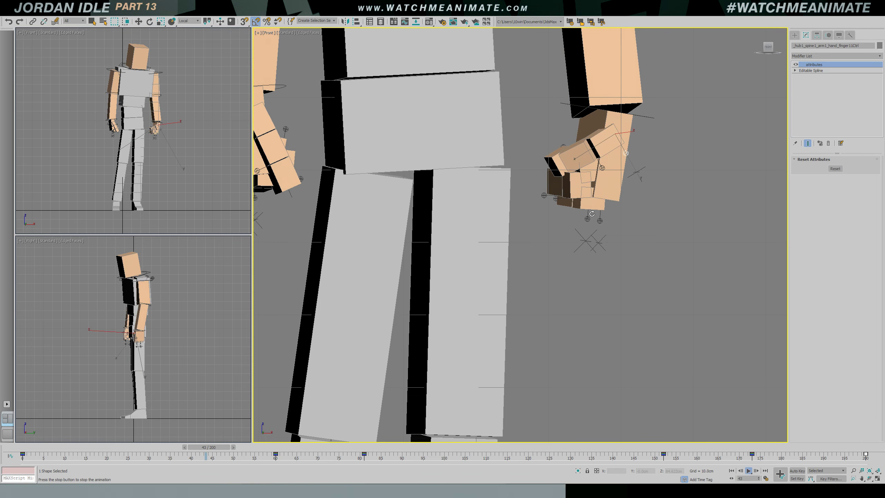
scroll(598, 191, down, 4)
key(/)
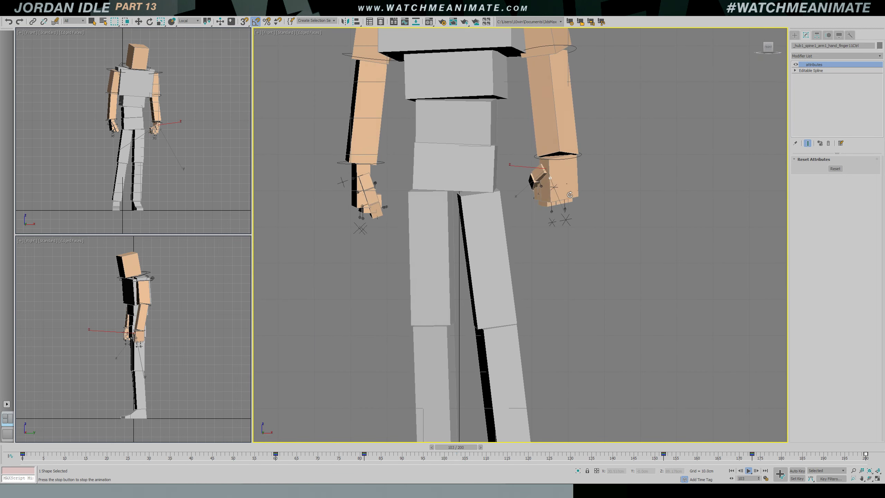
Curl the right hand's finger 1 inward by rotating its individual knuckle controls
alt+middle_drag(553, 174, 552, 183)
click(356, 179)
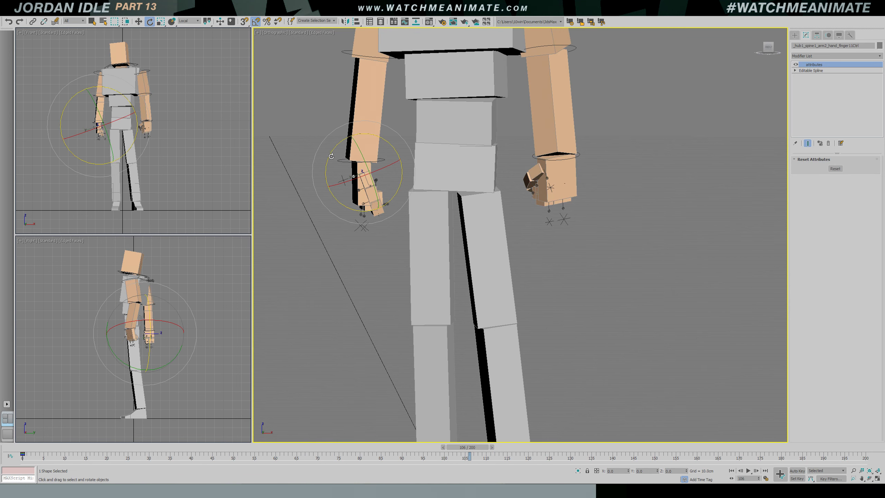
drag(331, 156, 327, 162)
click(385, 187)
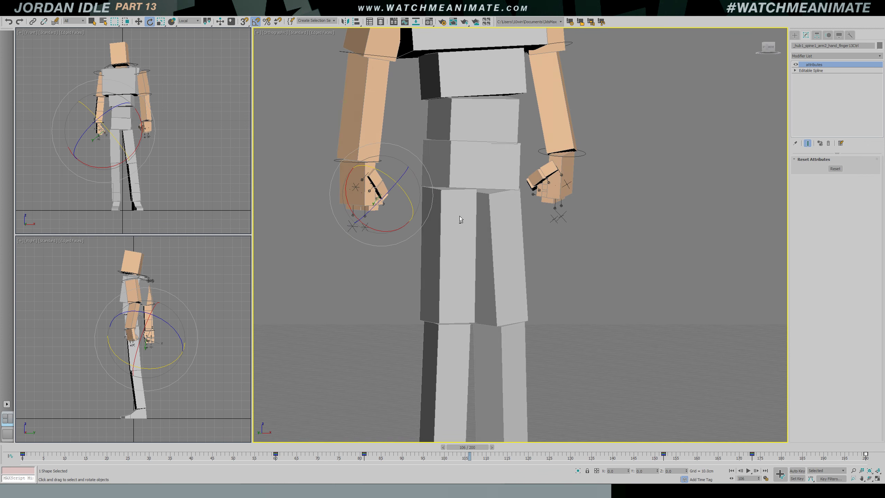
click(411, 135)
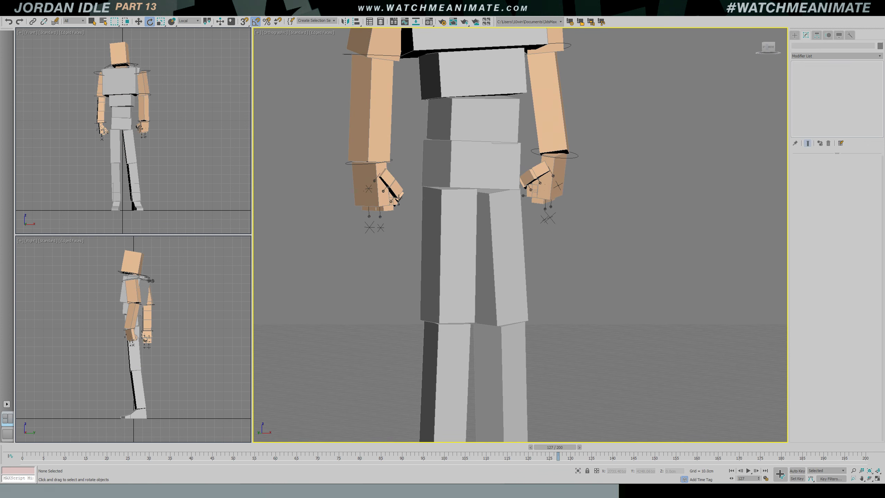
click(383, 195)
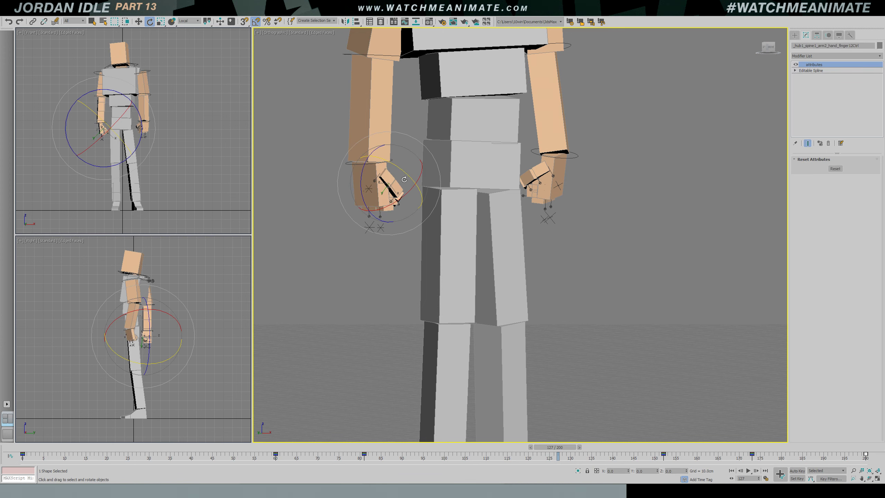
alt+middle_drag(432, 204, 416, 187)
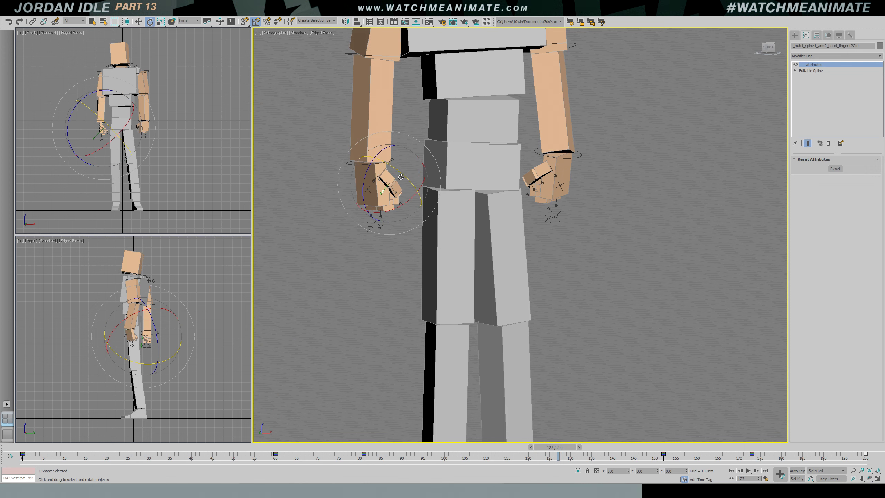
click(372, 191)
click(375, 181)
drag(381, 155, 390, 162)
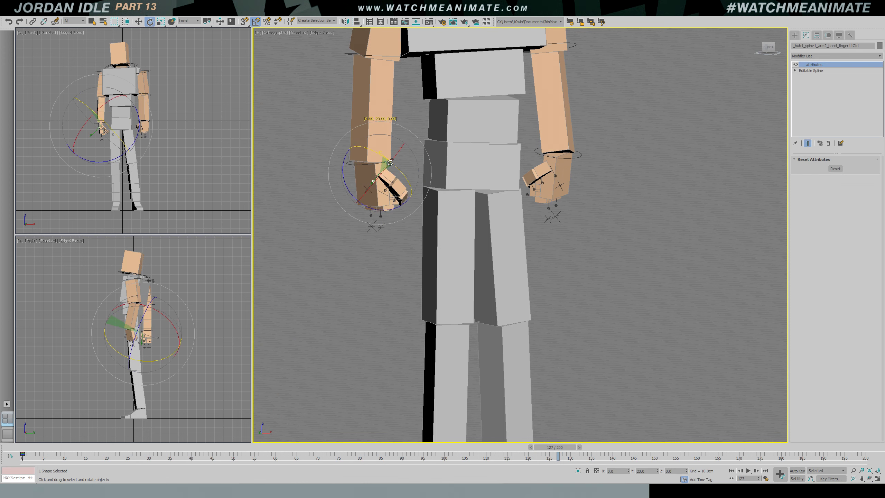
Play the idle from the front view with the control shapes hidden and examine both thumbs
key(slash)
key(f)
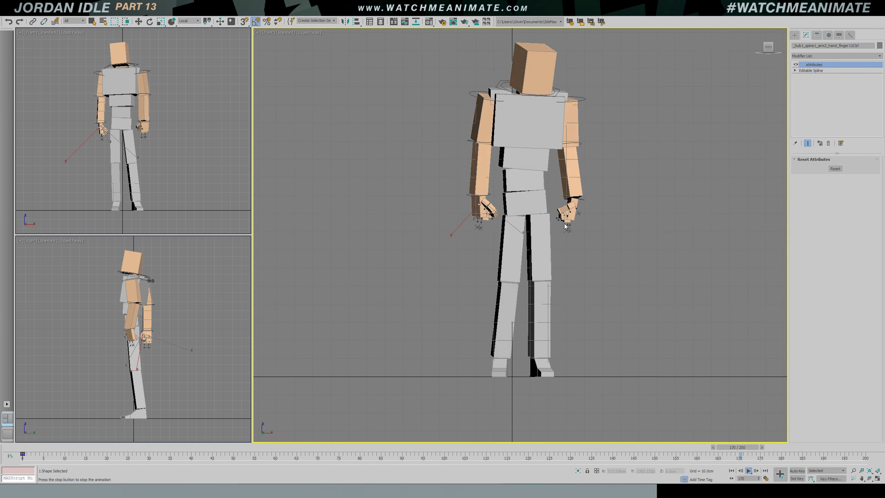
key(shift+s)
key(e)
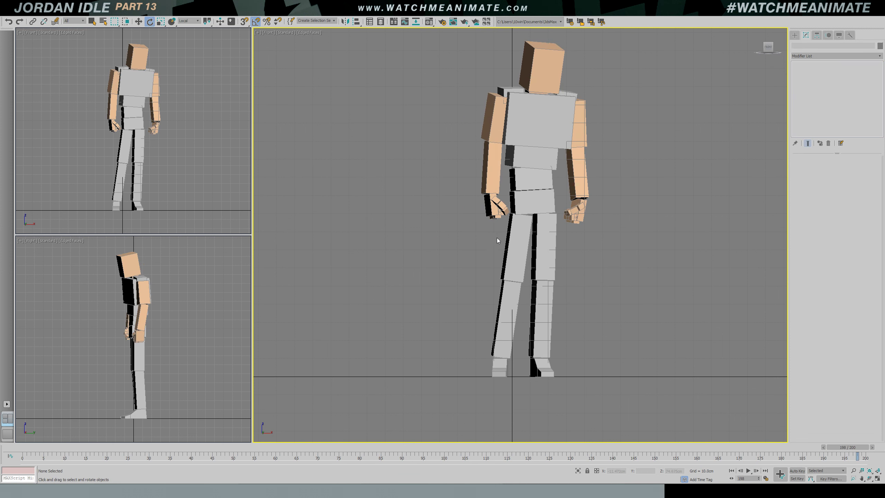
Refine the right thumb's pose in the perspective view by rotating finger 1's first knuckle control around two axes
scroll(497, 237, up, 4)
scroll(506, 205, up, 2)
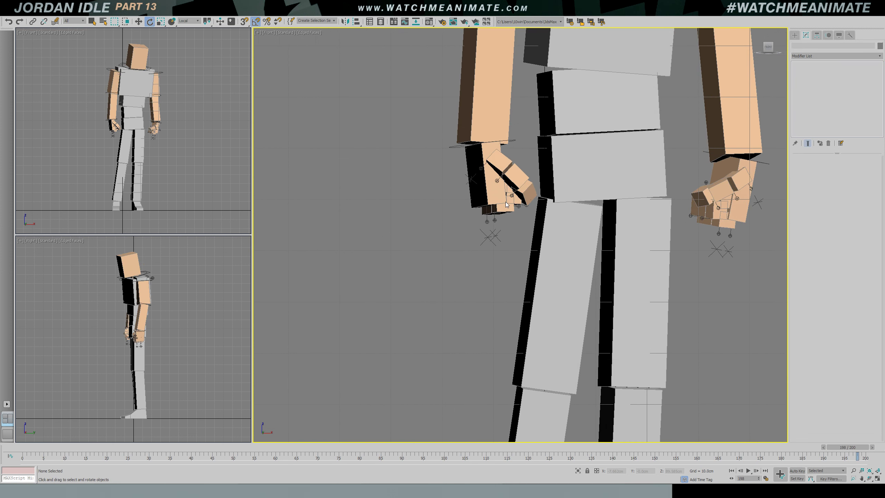
key(p)
alt+middle_drag(505, 203, 523, 155)
click(509, 153)
drag(547, 131, 547, 136)
alt+middle_drag(570, 155, 538, 157)
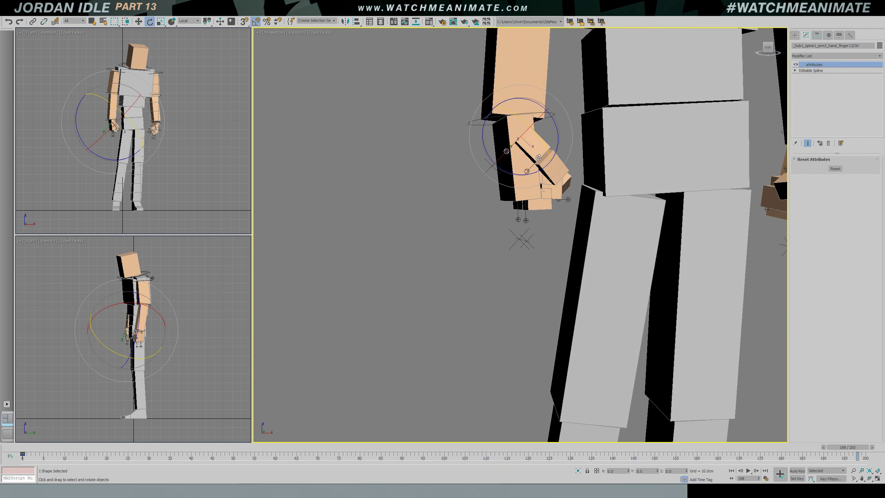
middle_drag(725, 184, 567, 194)
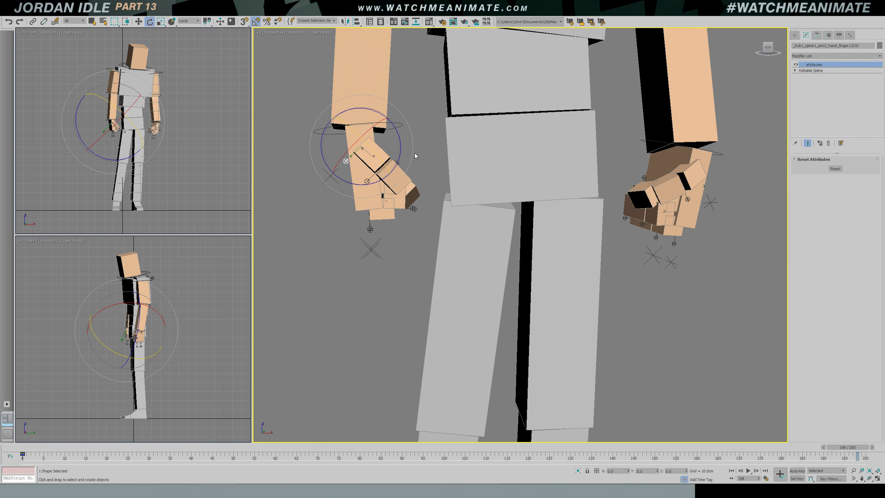
drag(405, 152, 404, 150)
Adjust the left thumb's pose by slightly rotating finger 1's first knuckle control in the perspective view
click(704, 187)
alt+middle_drag(707, 191, 675, 189)
drag(701, 186, 702, 186)
Play the idle in the large and small front views, examine the hand poses, and return to frame 0
key(slash)
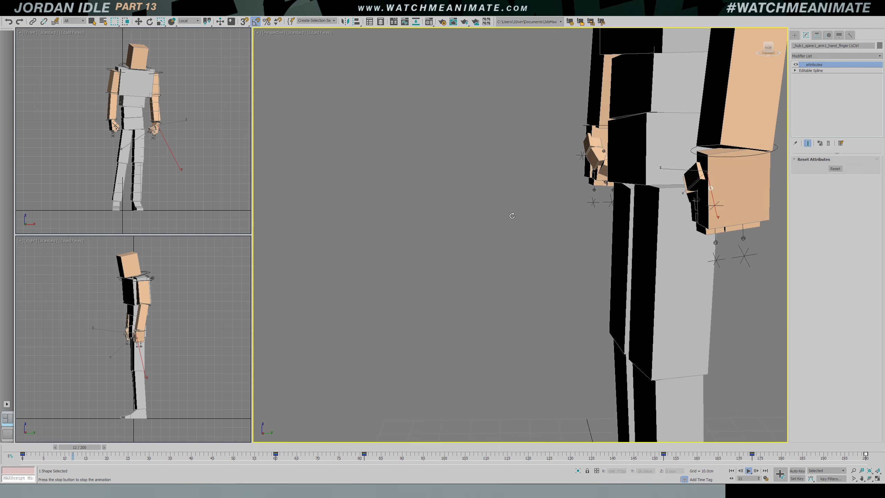
key(f)
click(520, 220)
scroll(519, 220, down, 3)
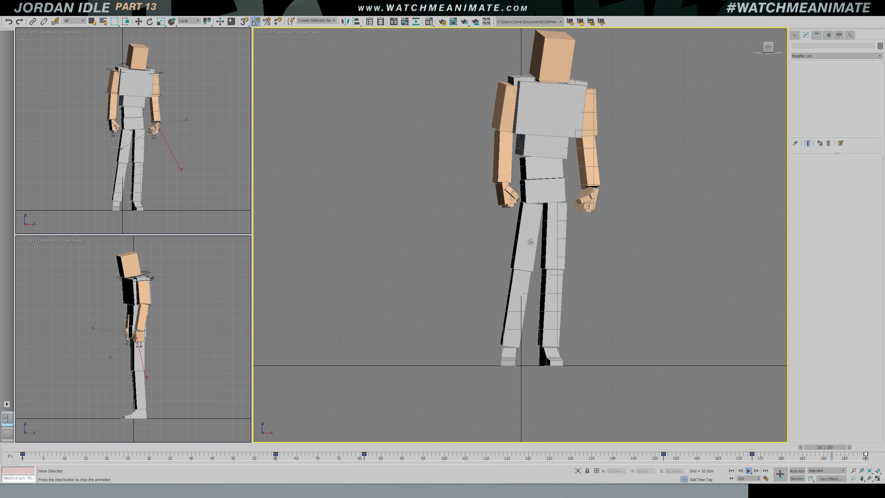
scroll(531, 242, down, 3)
scroll(528, 235, up, 3)
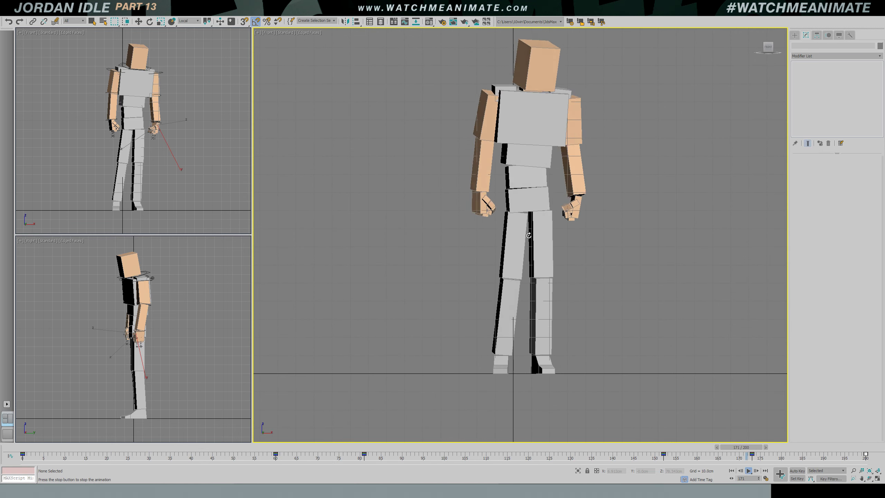
scroll(496, 233, up, 3)
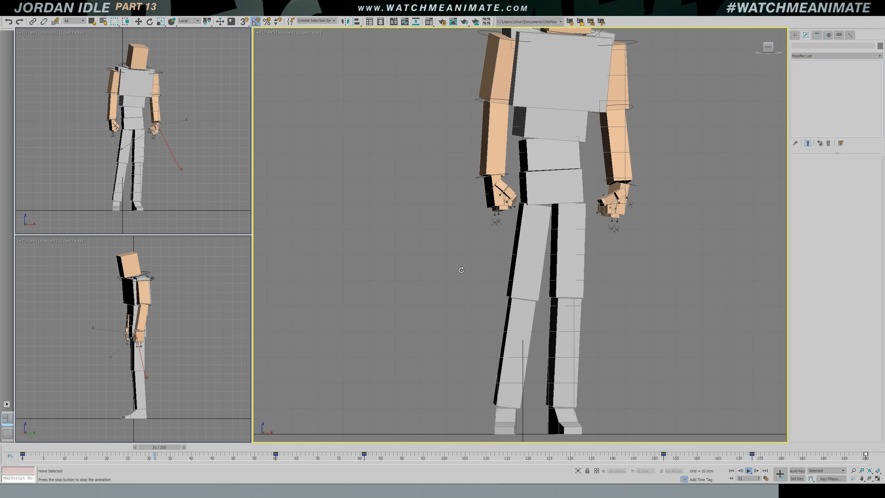
scroll(466, 265, down, 3)
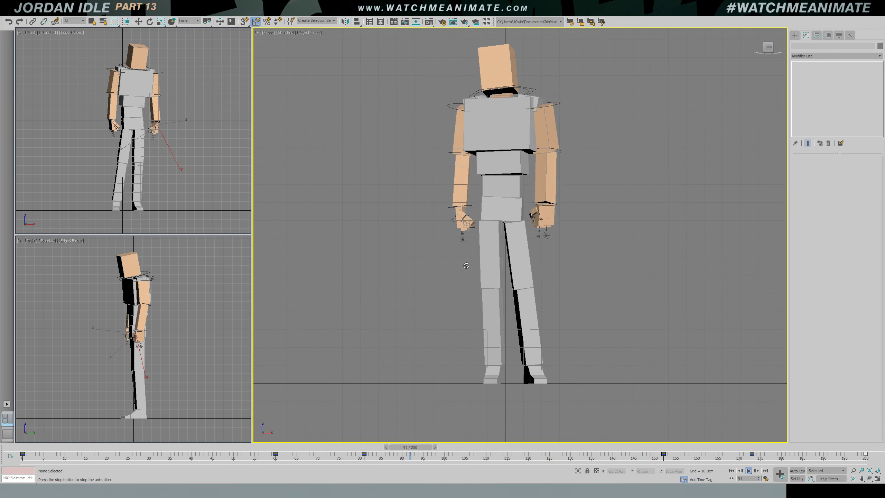
click(212, 197)
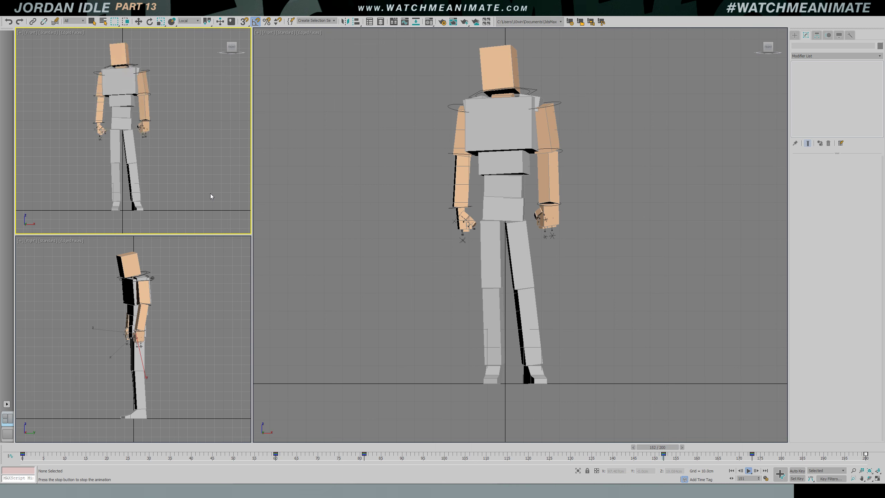
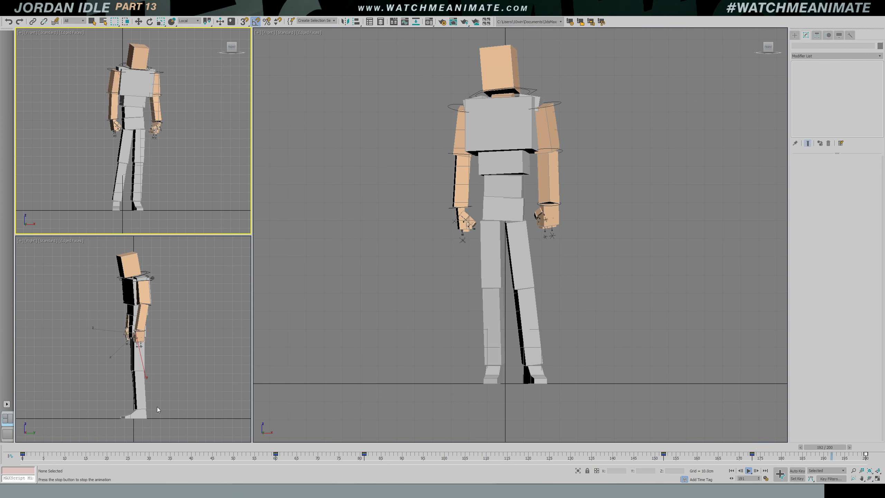
key(Home)
key(e)
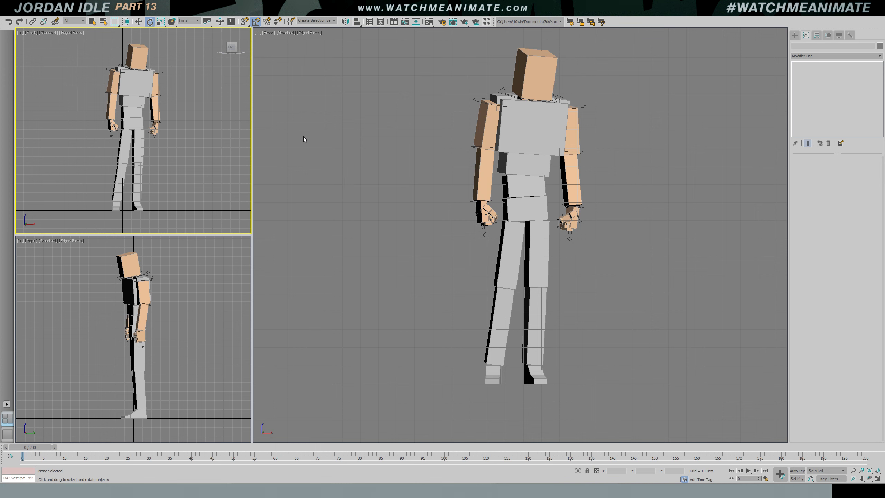
Save the scene as a new incremental version whose file name begins with jordan_v14_arms_
click(7, 15)
click(20, 72)
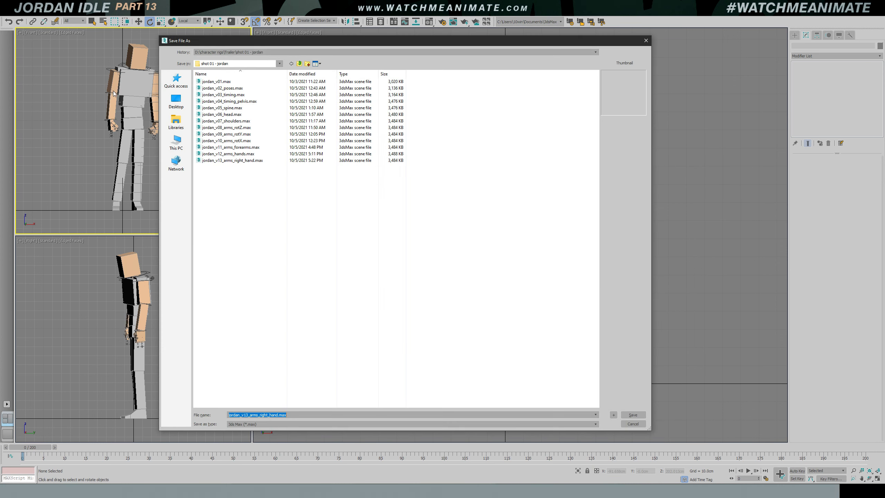
click(225, 161)
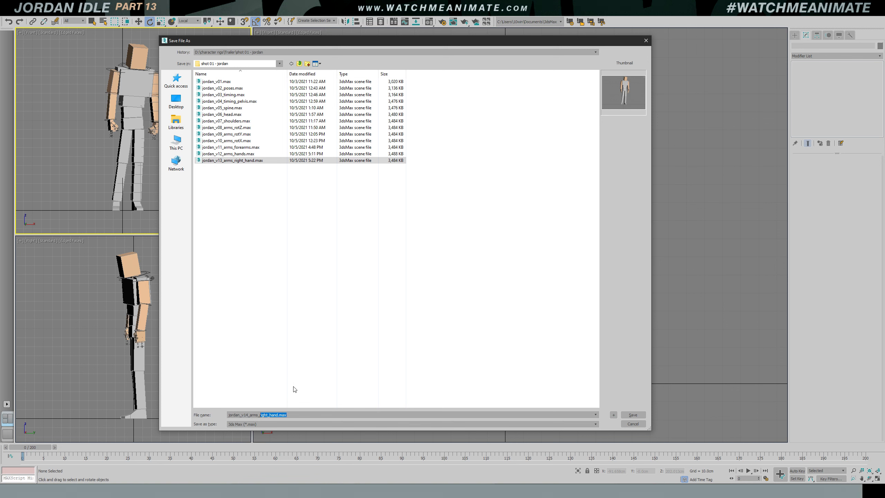
click(634, 414)
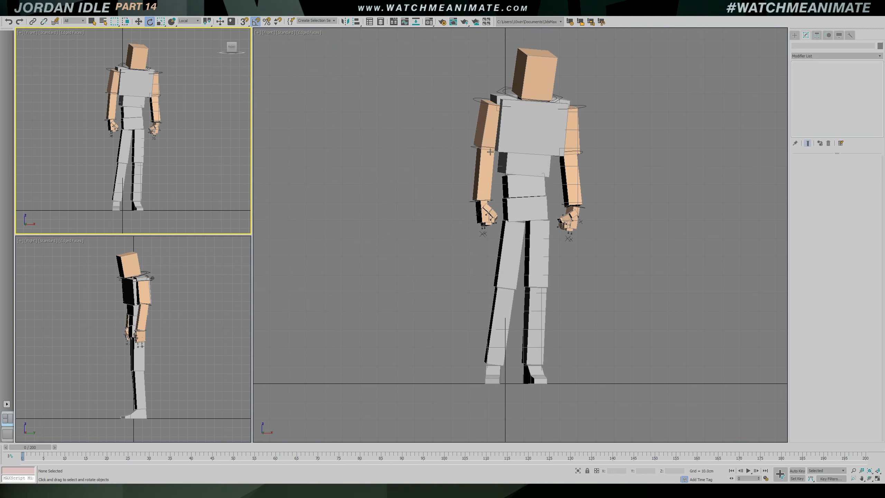
Display the right forearm FK control's Z Rotation curve in the Curve Editor with Auto Key enabled
click(491, 154)
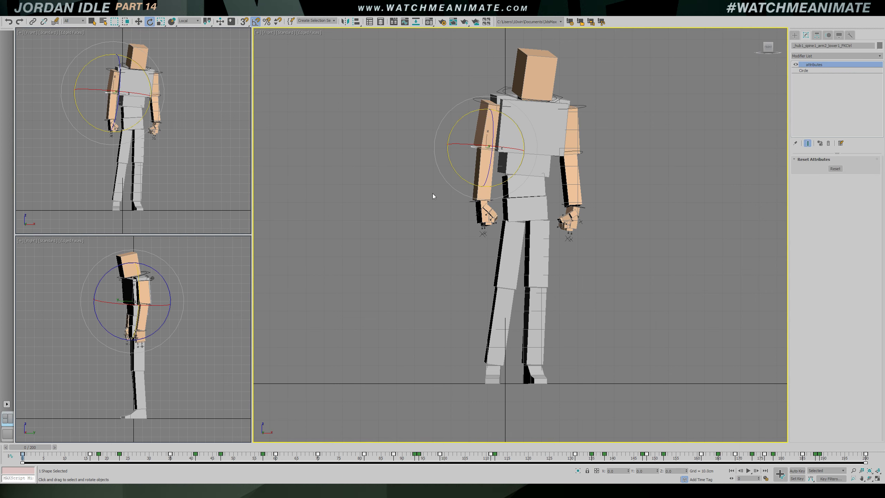
key(c)
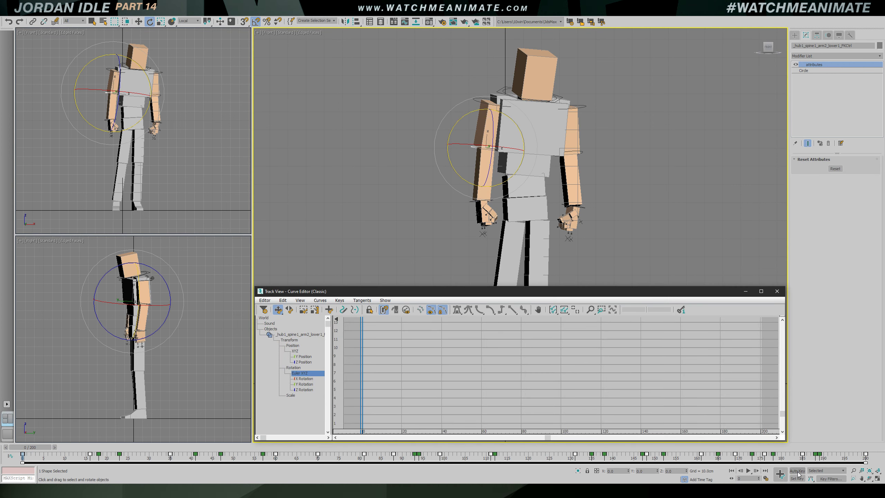
click(797, 471)
click(302, 388)
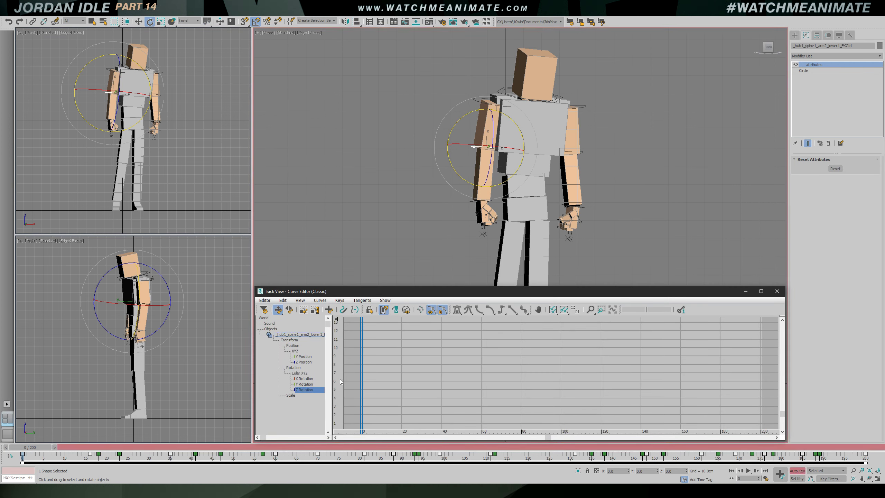
click(575, 309)
Undo the last curve edit, rotate the right forearm with Auto Key on, and scrub along its Z Rotation curve
drag(428, 336, 518, 407)
key(ctrl+z)
ctrl+alt+middle_drag(544, 352, 529, 290)
drag(478, 143, 482, 135)
drag(503, 360, 533, 361)
Play the idle in an orbited perspective view with the control shapes hidden and examine the right forearm's motion
key(/)
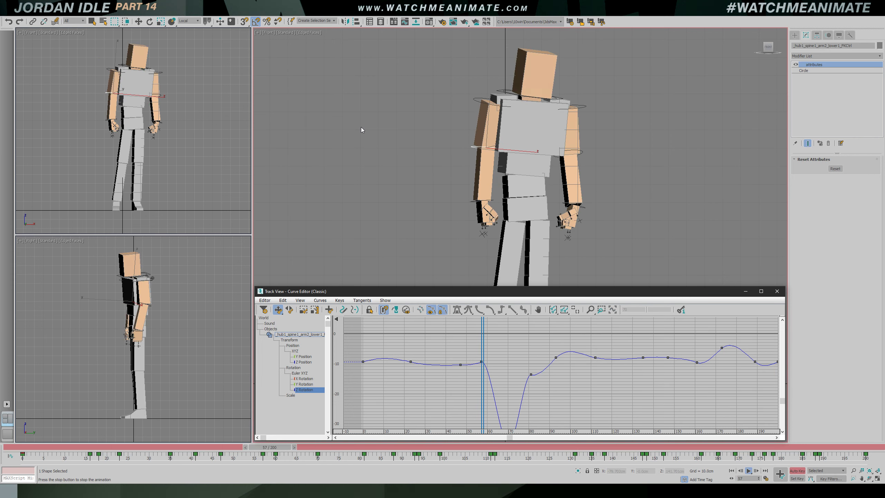
key(p)
alt+middle_drag(361, 127, 560, 172)
key(shift+s)
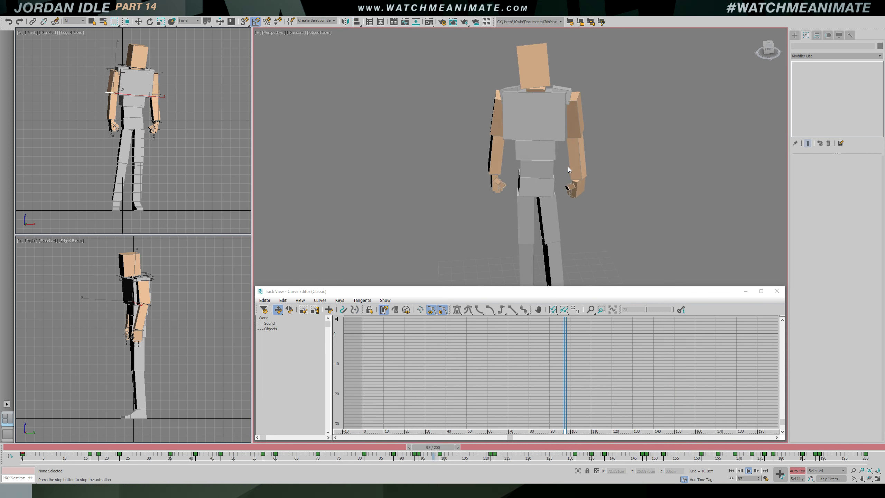
Review the playing idle from the front and select the character's right forearm FK control for rotation
key(f)
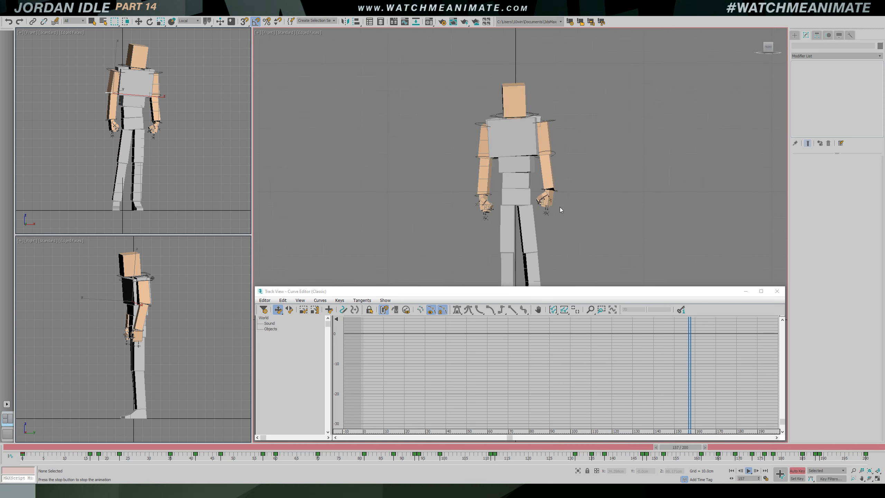
scroll(560, 207, up, 3)
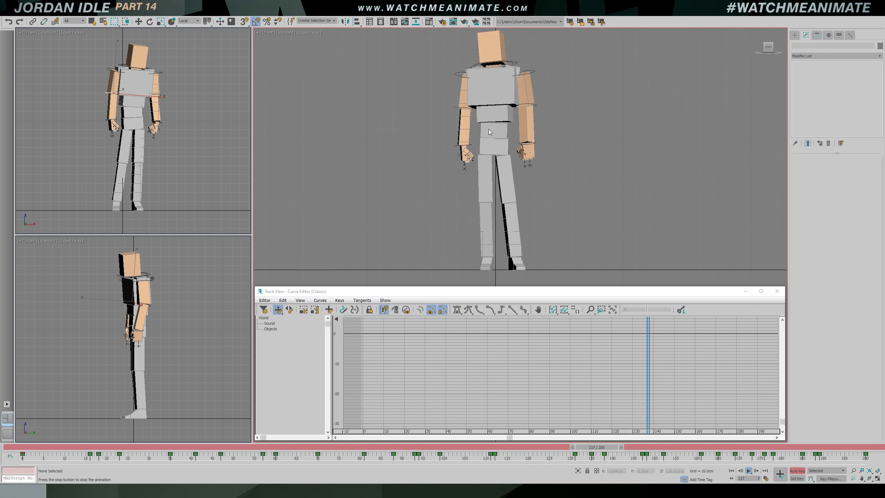
key(/)
key(e)
click(466, 113)
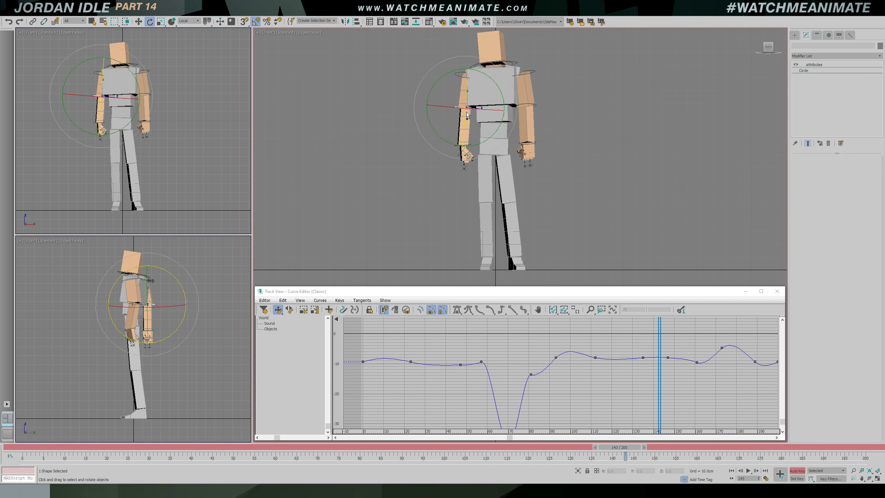
Rotate the right forearm at frame 70 with Auto Key on and check its bend in the perspective view
drag(665, 333, 511, 337)
key(p)
alt+middle_drag(480, 150, 525, 143)
drag(490, 105, 490, 120)
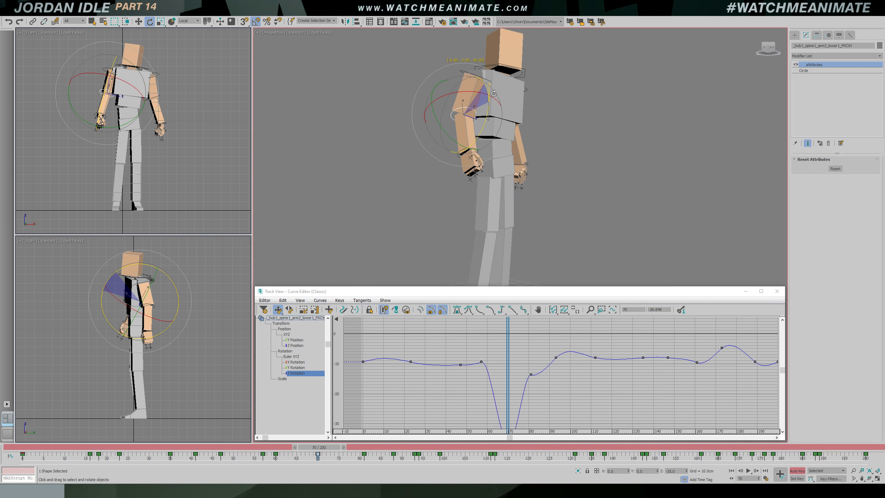
alt+middle_drag(489, 120, 552, 122)
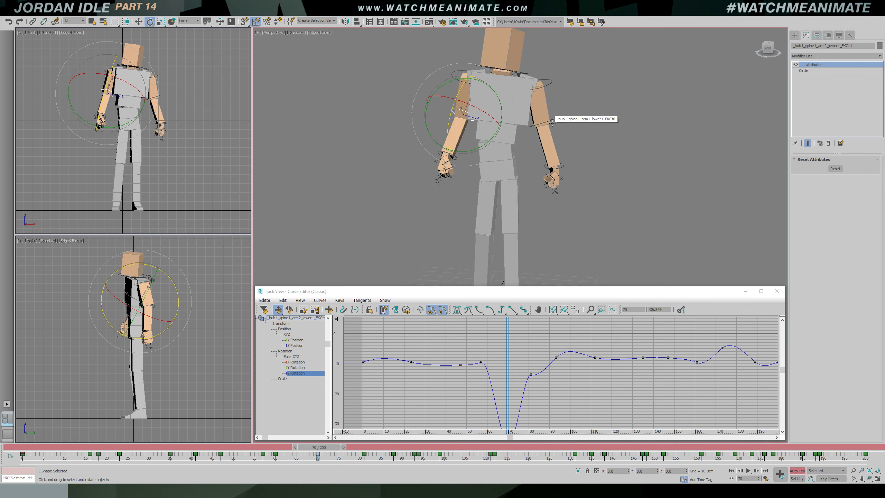
Remove the right forearm's Z Rotation key just before the dip, scrub the affected frames, and play the idle
drag(508, 340, 485, 338)
alt+middle_drag(453, 180, 504, 180)
mouse_move(488, 337)
mouse_down()
mouse_move(474, 338)
mouse_move(494, 345)
mouse_move(467, 345)
mouse_move(539, 343)
mouse_move(503, 343)
mouse_up()
alt+middle_drag(515, 209, 494, 164)
key(/)
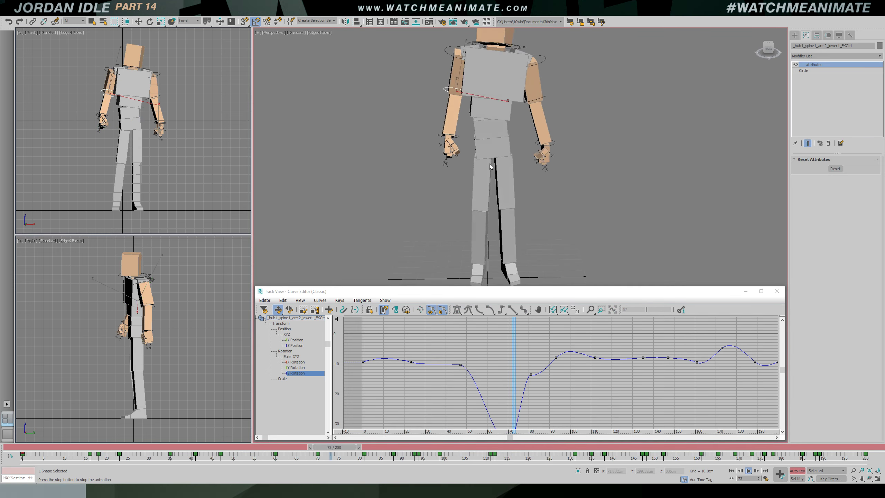
Shift the right forearm's Z Rotation dip to about frame 62 and the key following it to frame 75
key(/)
drag(568, 344, 504, 347)
mouse_move(503, 354)
ctrl+alt+middle_down()
mouse_move(505, 373)
mouse_move(500, 350)
ctrl+alt+middle_up()
ctrl+alt+middle_drag(502, 362, 505, 375)
drag(504, 395, 497, 396)
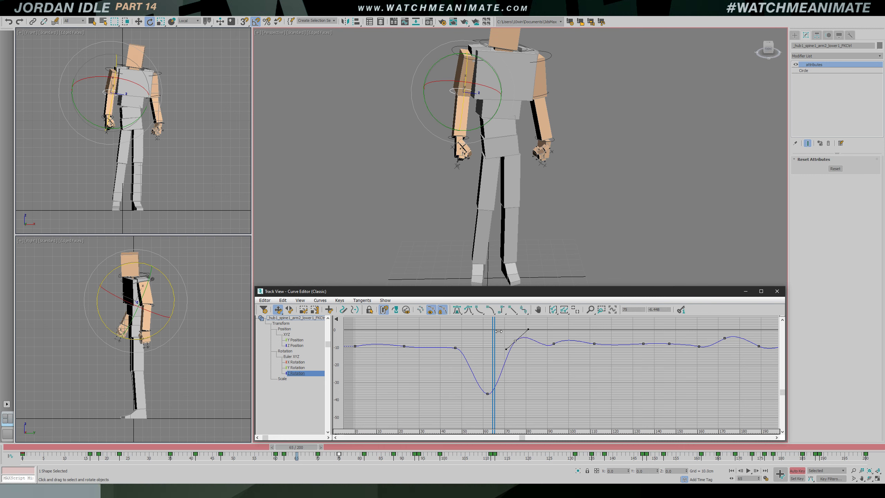
Play the idle from several angles and distances and examine the timing of the right forearm's swing
key(slash)
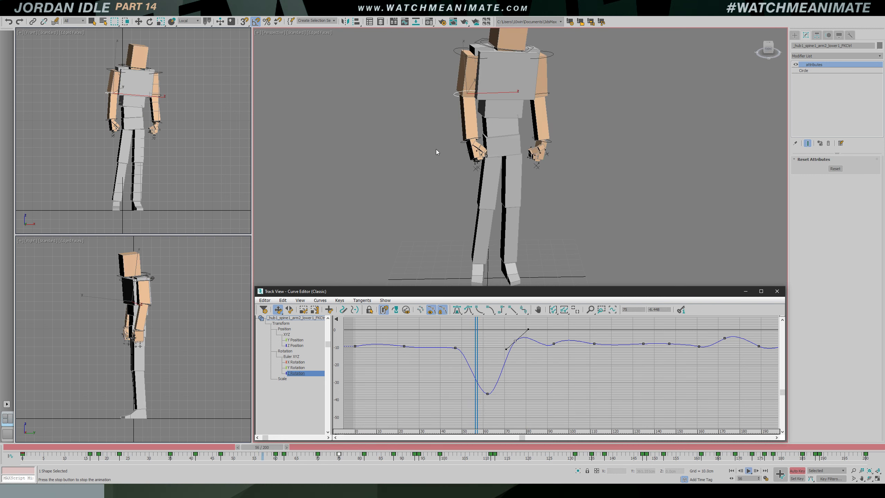
scroll(476, 148, down, 3)
alt+middle_drag(477, 148, 524, 150)
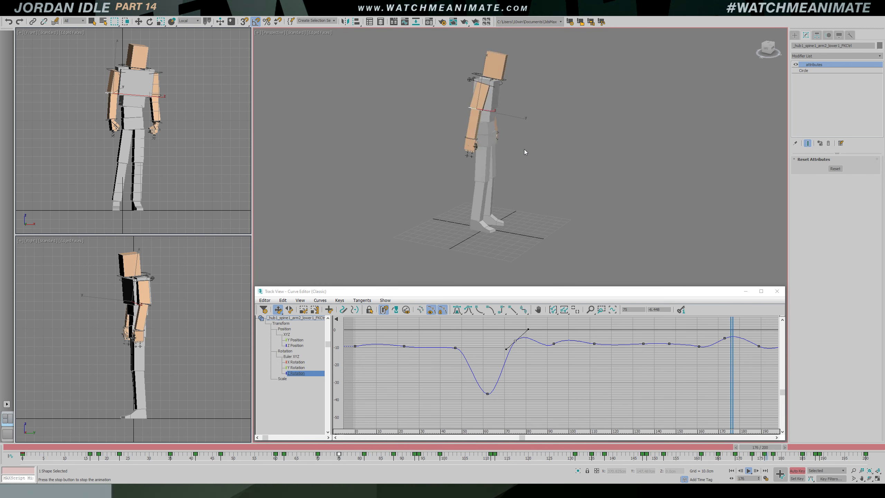
right_click(214, 148)
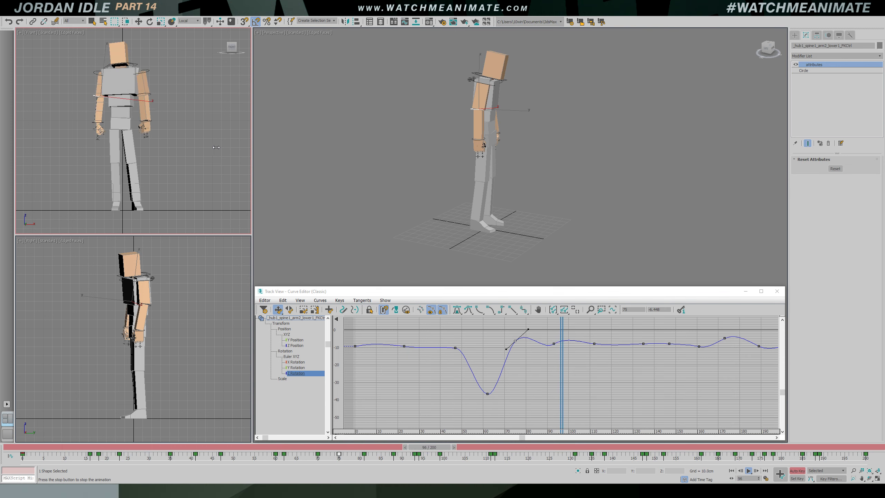
right_click(515, 179)
scroll(516, 178, up, 3)
alt+middle_drag(515, 178, 465, 141)
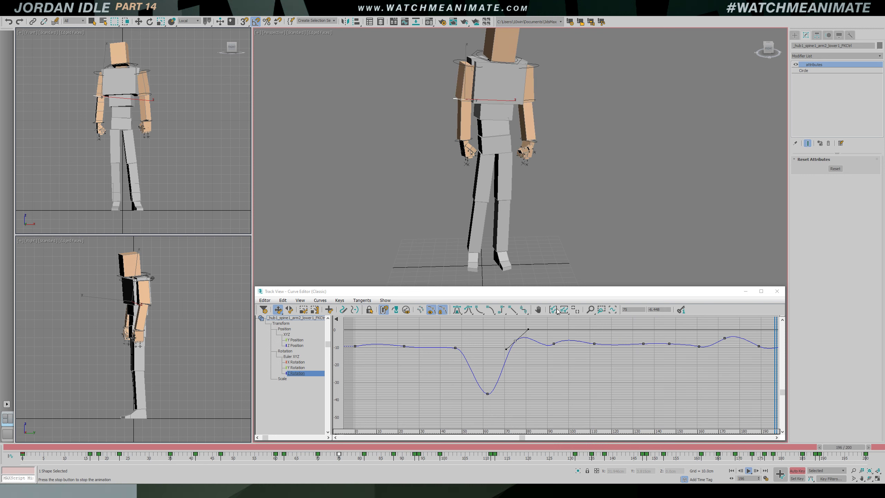
scroll(539, 213, down, 5)
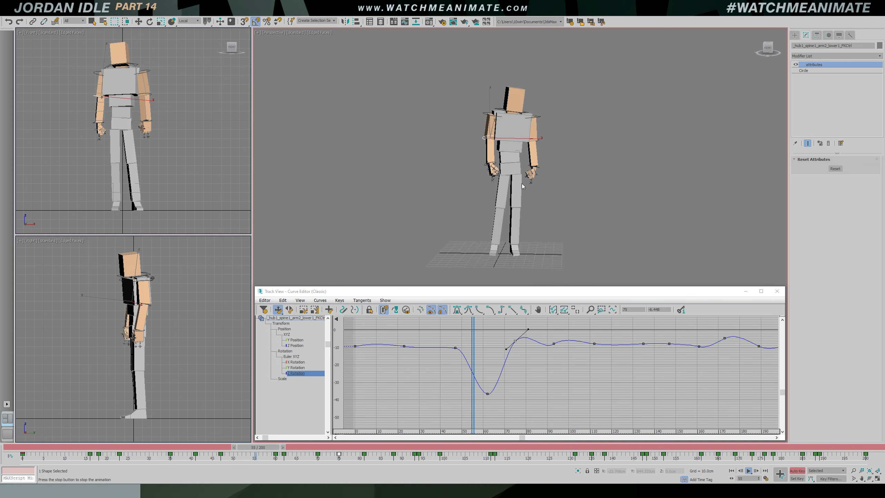
scroll(521, 184, up, 2)
scroll(516, 184, up, 2)
key(slash)
Raise the right forearm's Y Rotation key at frame 70 to about -5.6 and play the idle
drag(588, 328, 480, 335)
drag(496, 333, 513, 335)
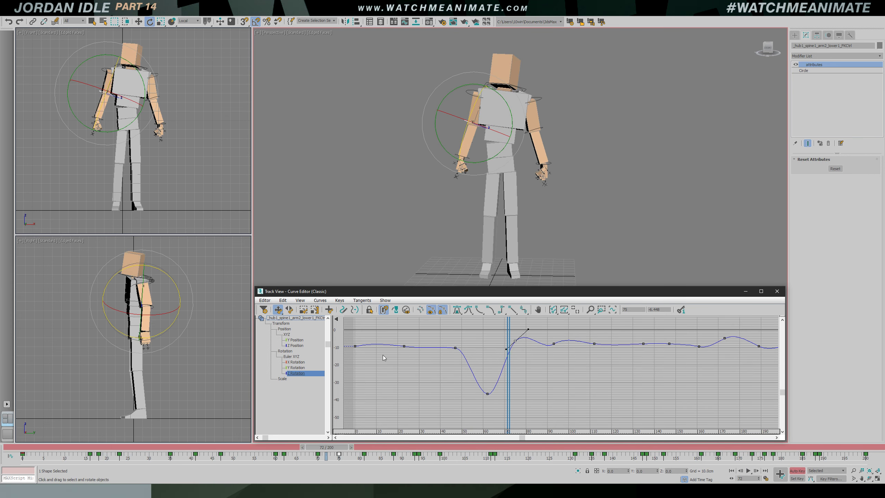
click(295, 367)
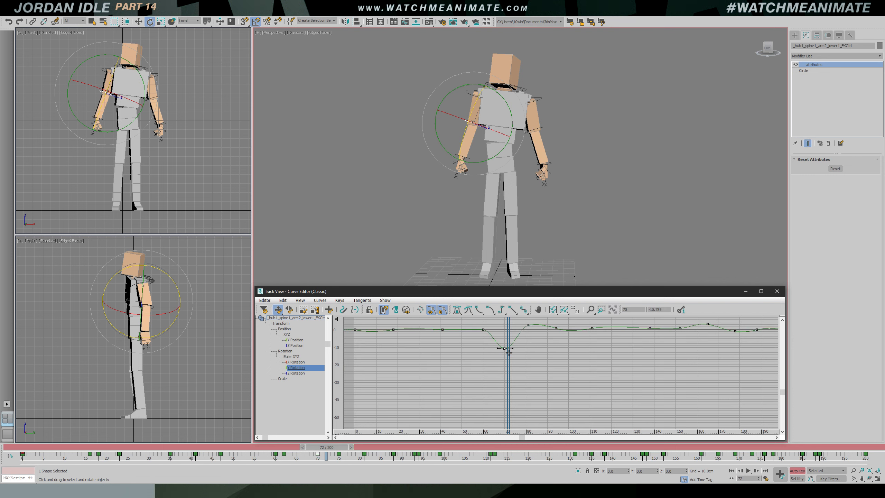
key(slash)
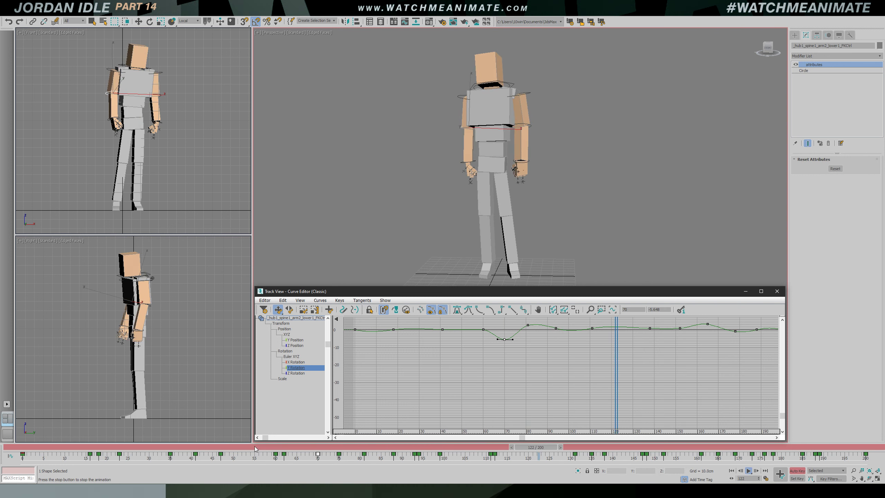
key(slash)
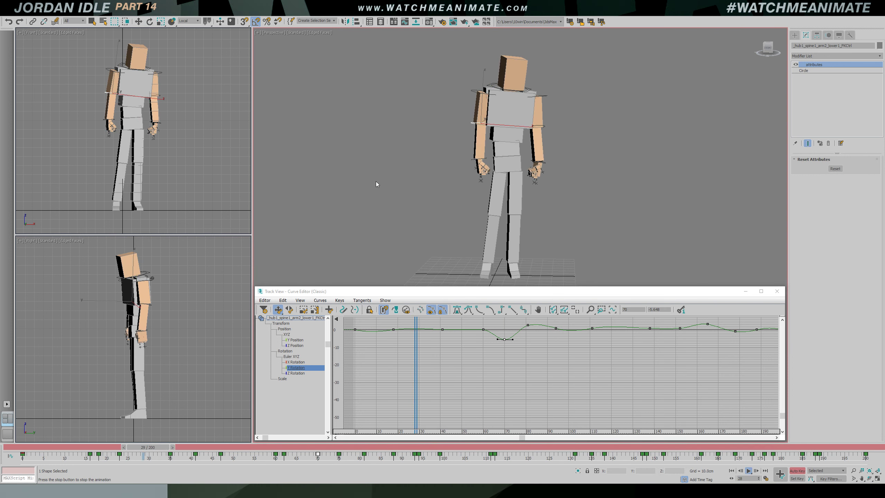
Select the left forearm FK control in the front view and display its Z Rotation curve around frame 60
key(f)
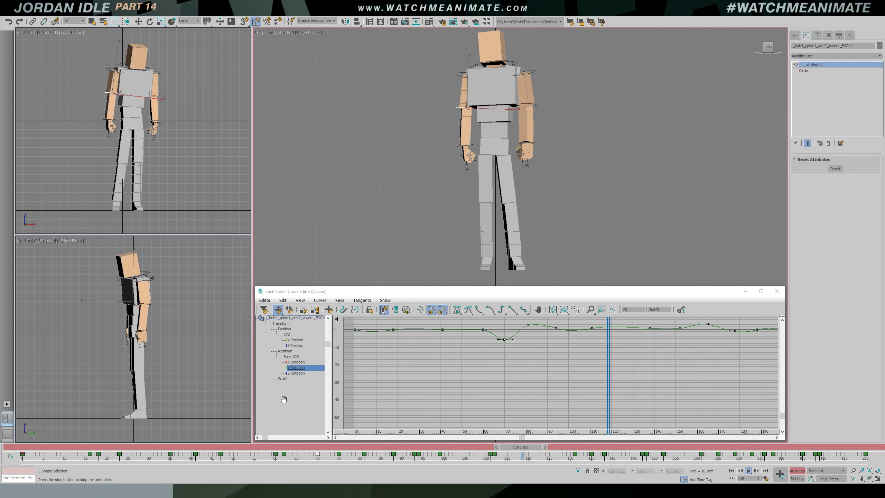
key(e)
click(537, 111)
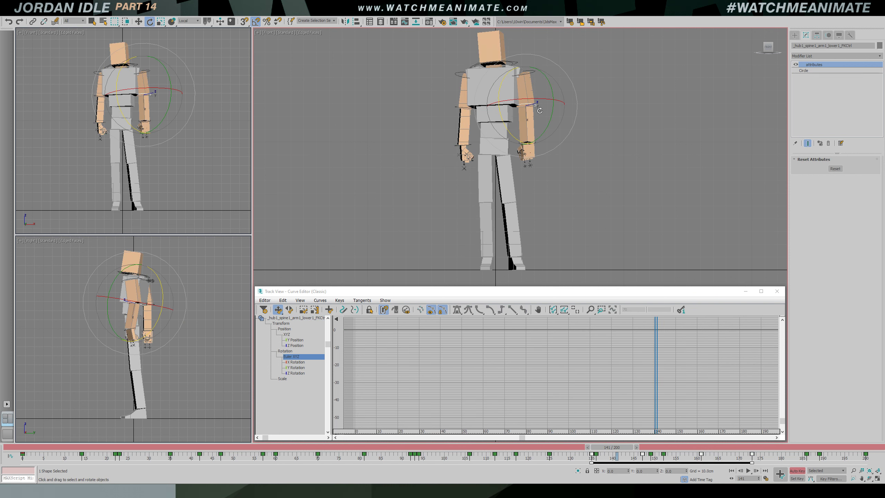
click(350, 454)
click(296, 373)
drag(338, 459, 278, 455)
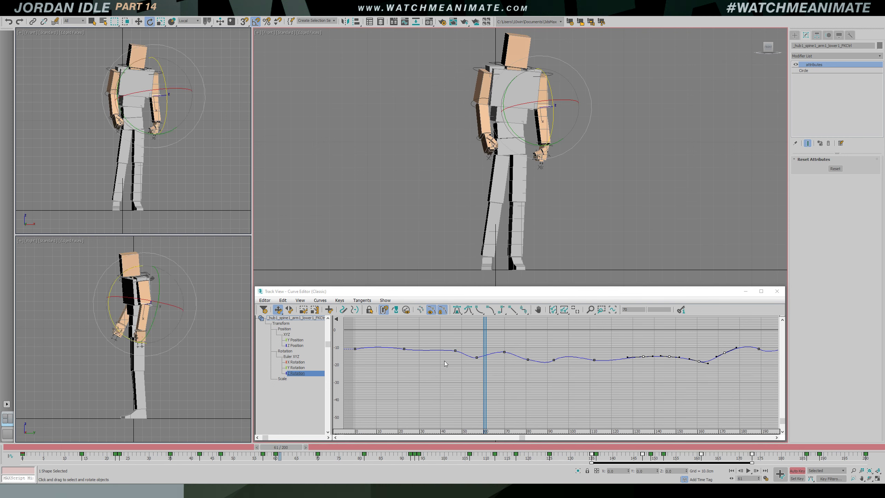
Lower the left forearm's Z Rotation key at frame 57 to about -34 and raise the frame 70 key to about -9
drag(477, 357, 480, 391)
drag(490, 355, 506, 346)
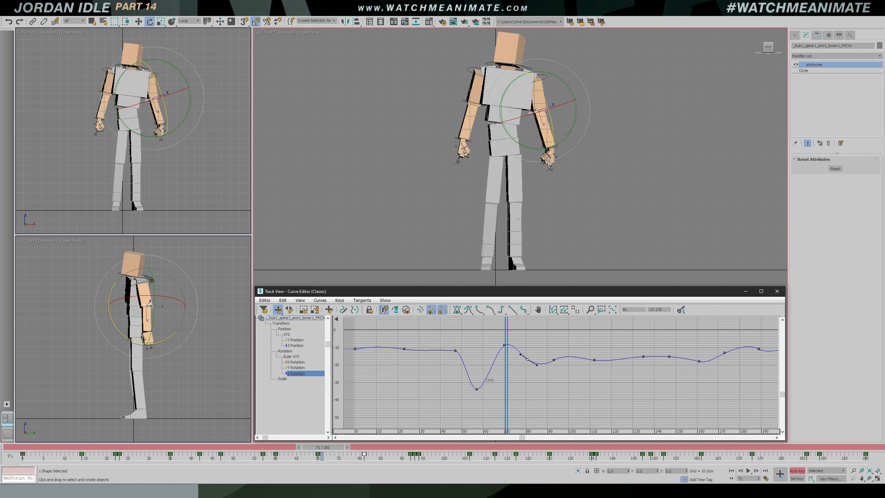
drag(500, 379, 444, 377)
key(slash)
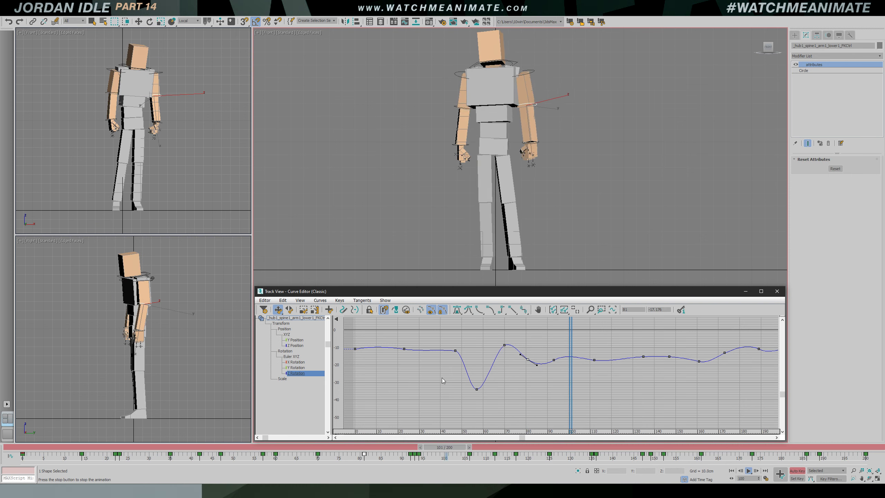
Examine the left forearm's motion during playback in an orbited perspective view with the control shapes hidden
key(p)
scroll(439, 199, down, 4)
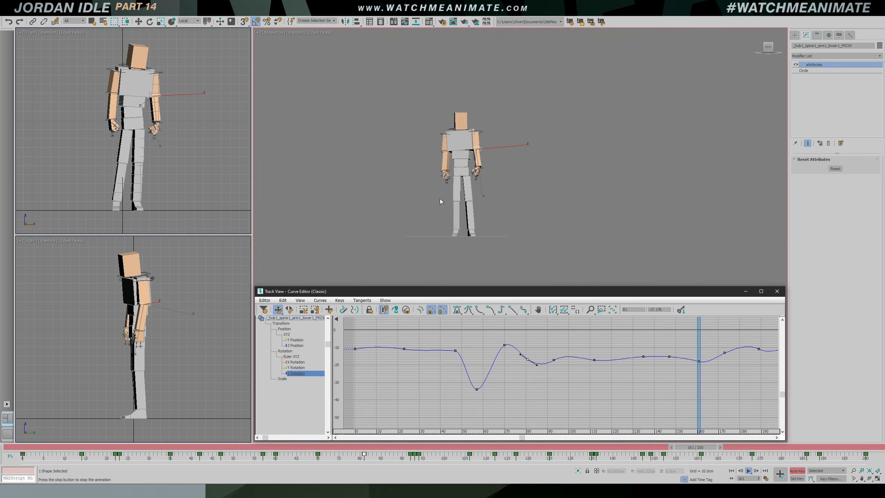
alt+middle_drag(446, 199, 450, 205)
key(shift+s)
scroll(470, 199, up, 3)
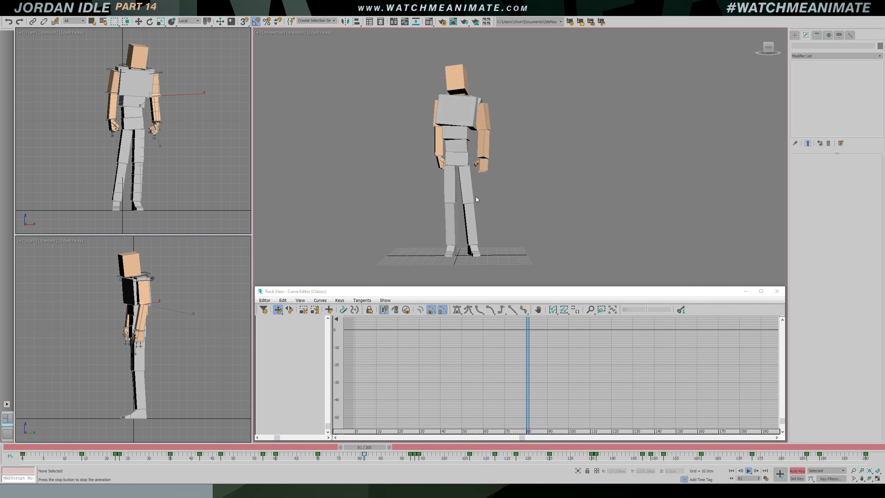
Show the control shapes again, raise the left forearm's frame 57 Z Rotation key to about -27, and play the idle
key(shift+s)
mouse_move(254, 454)
mouse_down()
mouse_move(368, 454)
mouse_move(246, 452)
mouse_move(269, 450)
mouse_up()
key(e)
click(481, 389)
drag(480, 392, 483, 381)
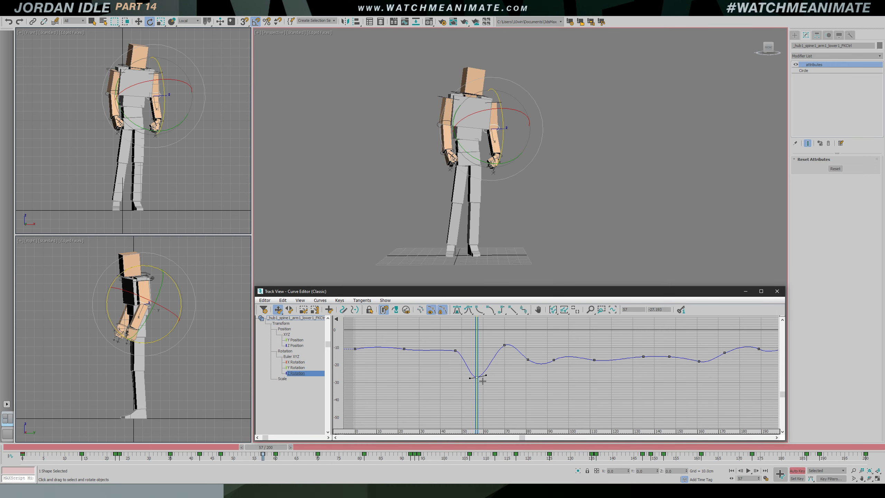
mouse_move(476, 345)
mouse_down()
mouse_move(504, 341)
mouse_move(494, 328)
mouse_move(467, 349)
mouse_move(525, 352)
mouse_move(464, 333)
mouse_up()
key(/)
key(/)
Undo the left forearm's Z Rotation key edits, scrub the affected frames, and replay the idle
key(ctrl+z)
key(ctrl+z)
mouse_move(520, 333)
mouse_down()
mouse_move(466, 339)
mouse_move(508, 340)
mouse_up()
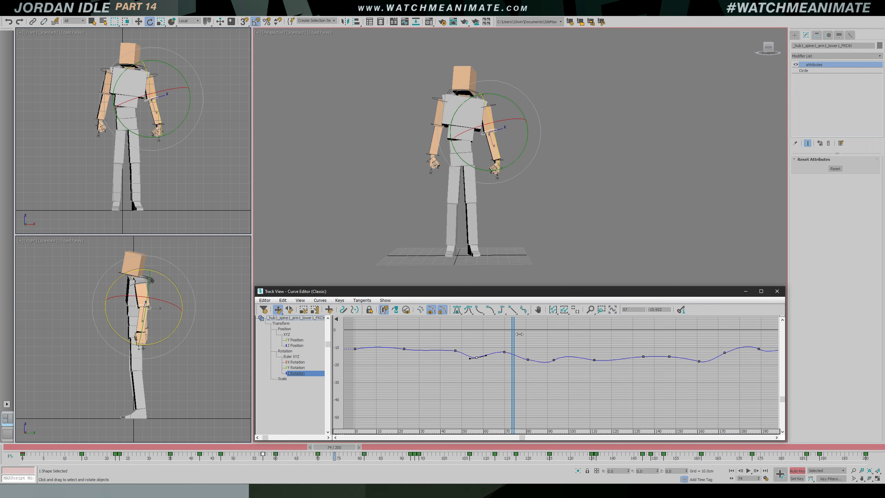
drag(519, 334, 456, 335)
key(/)
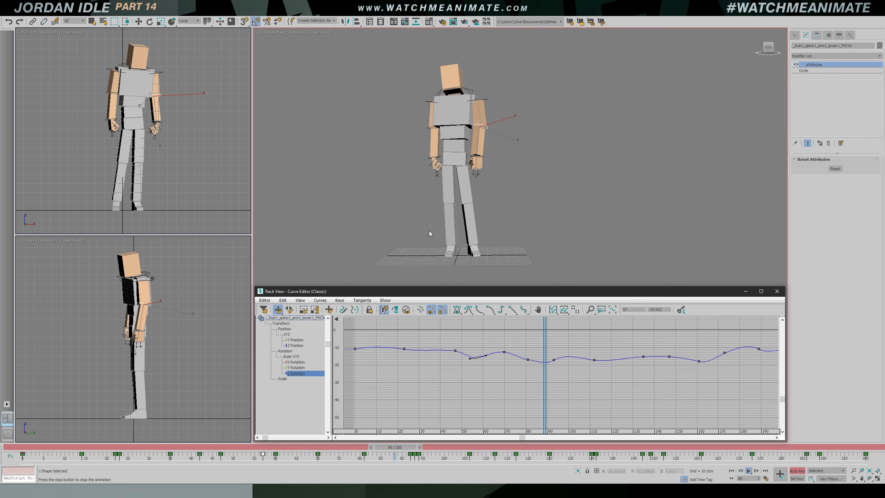
Select the two end finger controls on the character's left hand in the front view
key(f)
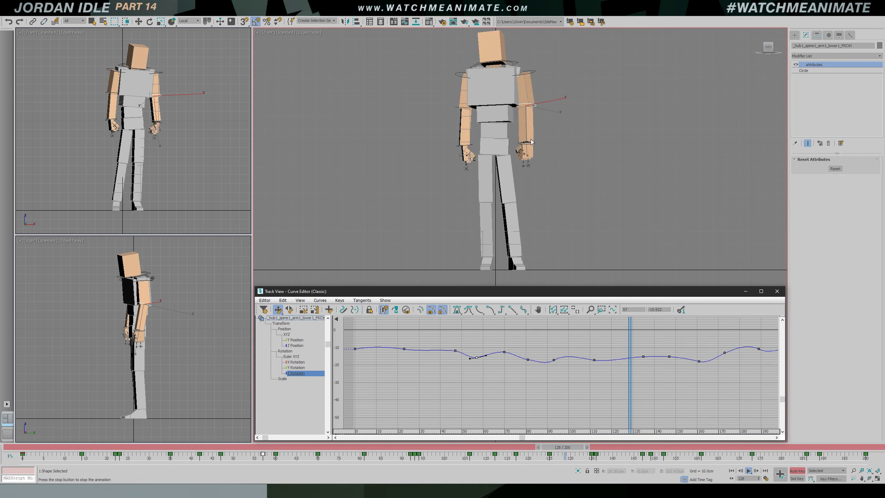
scroll(480, 169, up, 5)
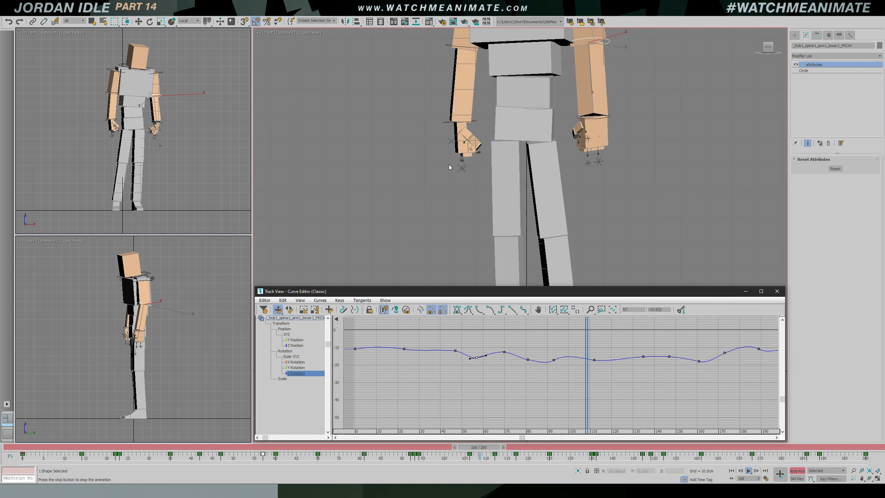
key(/)
key(e)
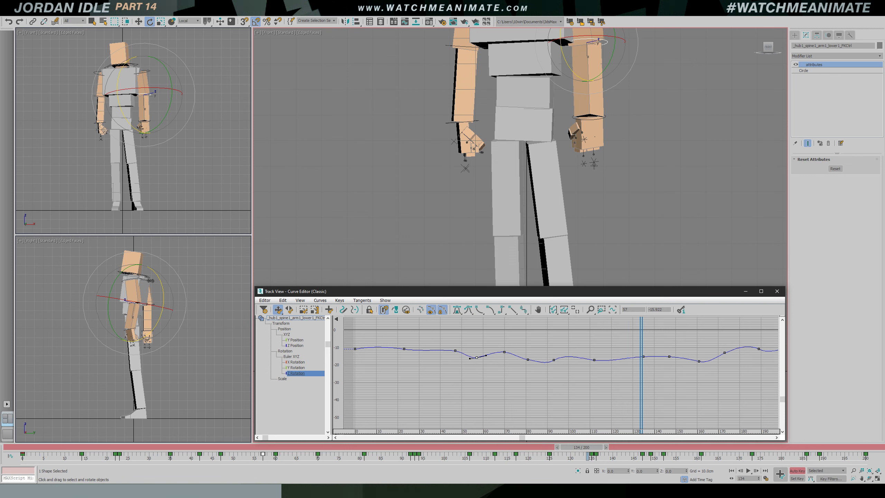
click(589, 167)
drag(607, 166, 618, 150)
right_click(618, 151)
click(661, 149)
key(q)
click(593, 163)
ctrl+click(585, 166)
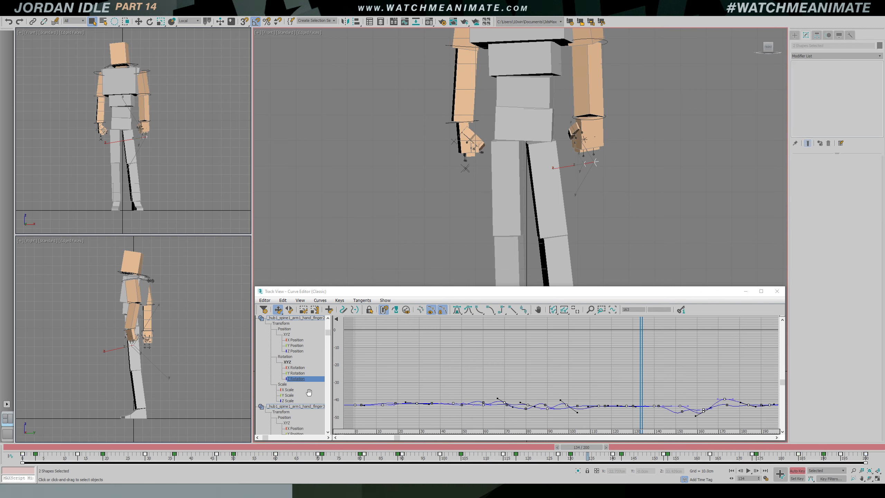
Add keys at frame 130 on the Z Rotation curves of both finger controls
scroll(308, 392, down, 3)
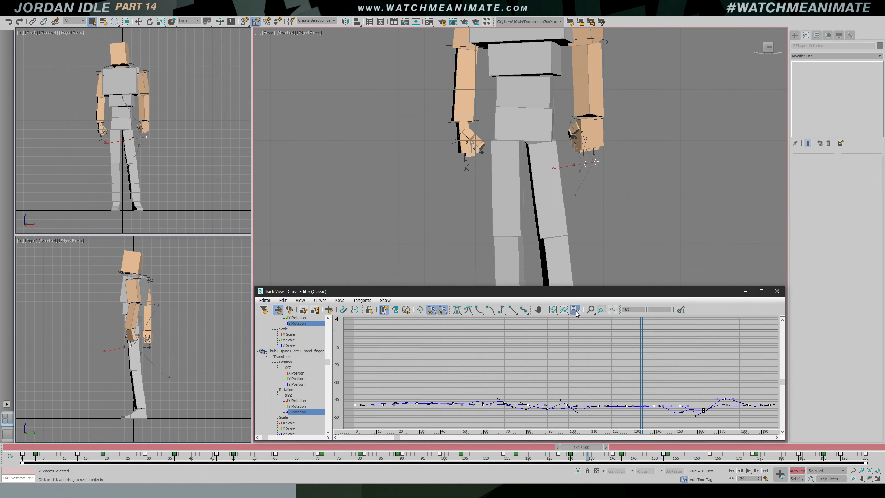
click(575, 310)
drag(621, 356, 606, 357)
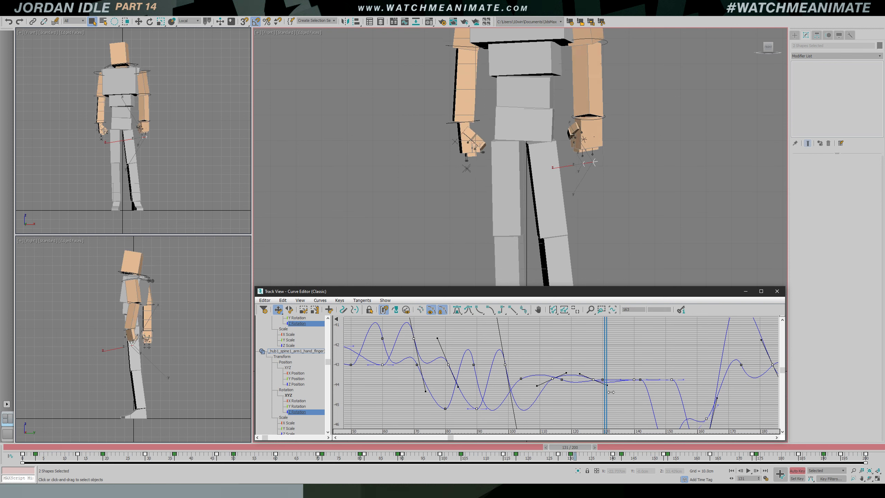
click(604, 380)
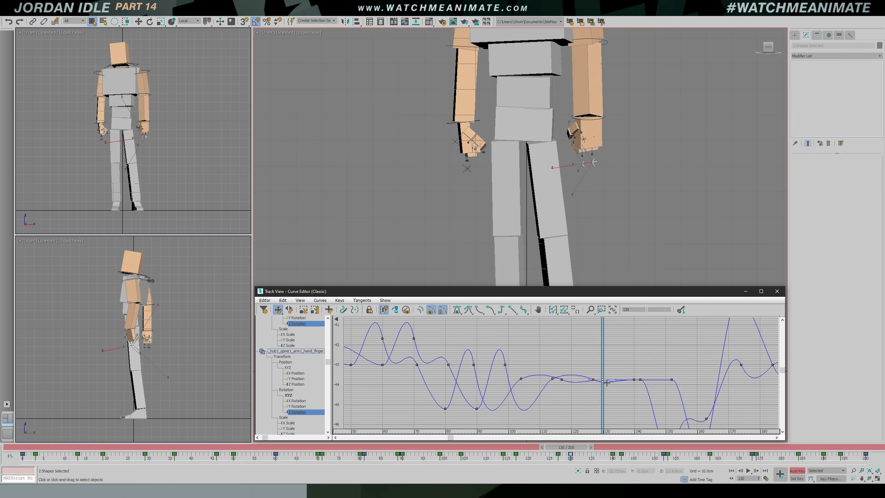
Raise the frame 130 keys on both fingers' Z Rotation curves to about -20
ctrl+alt+middle_drag(634, 355, 661, 384)
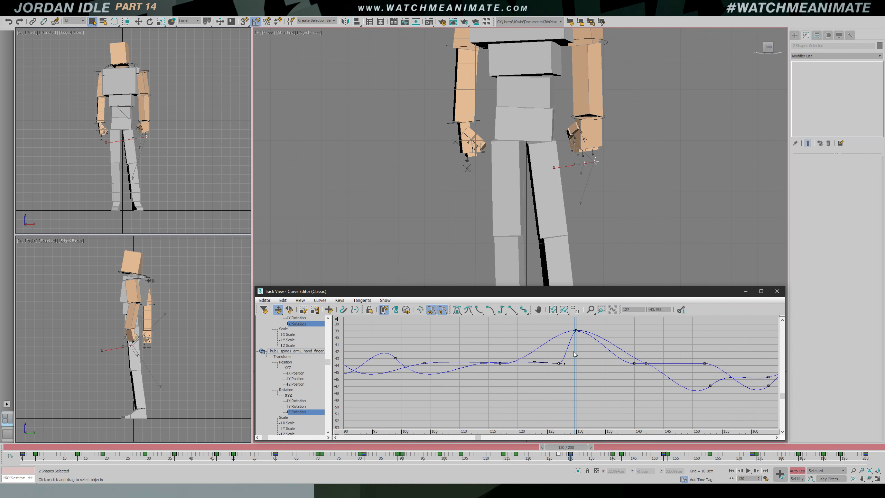
drag(578, 352, 599, 353)
scroll(623, 353, down, 1)
scroll(624, 353, down, 6)
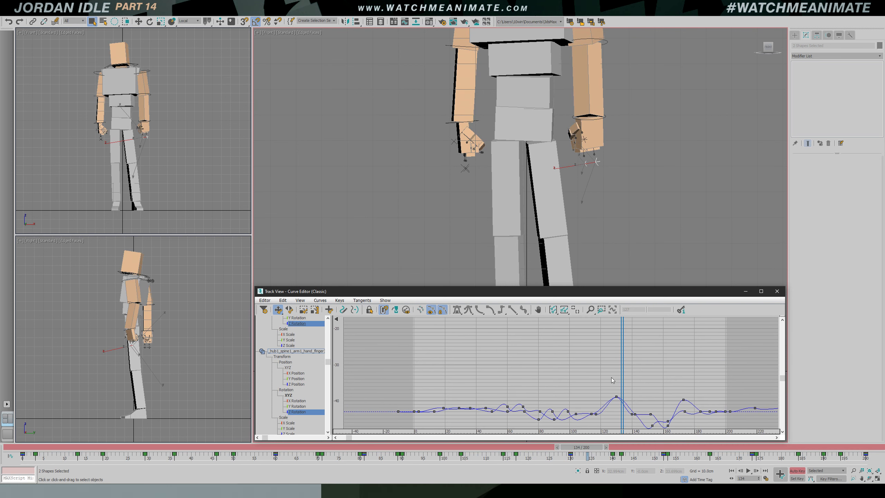
drag(618, 369, 618, 326)
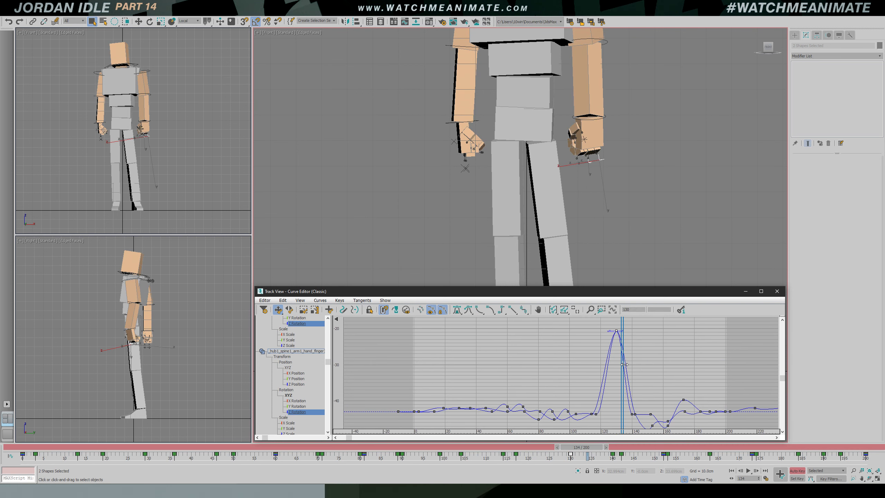
Play back the finger motion with the controls deselected, and restore the finger selection
drag(622, 322, 584, 325)
key(/)
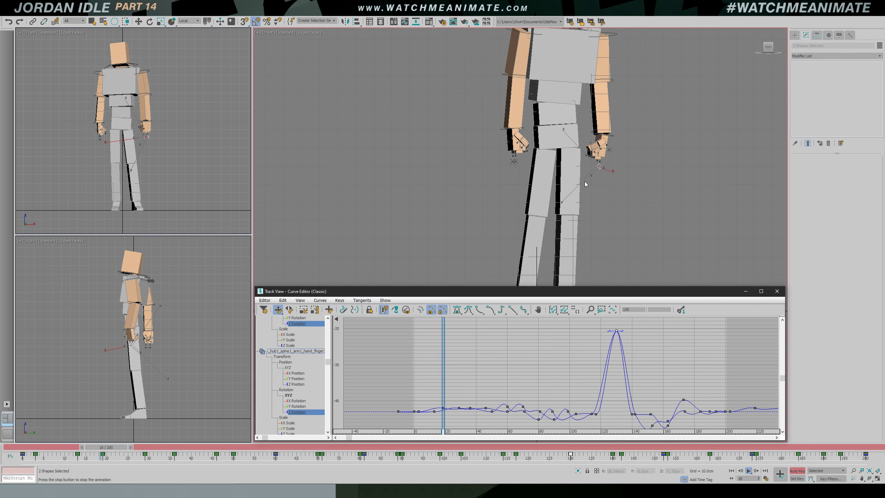
click(585, 182)
key(z)
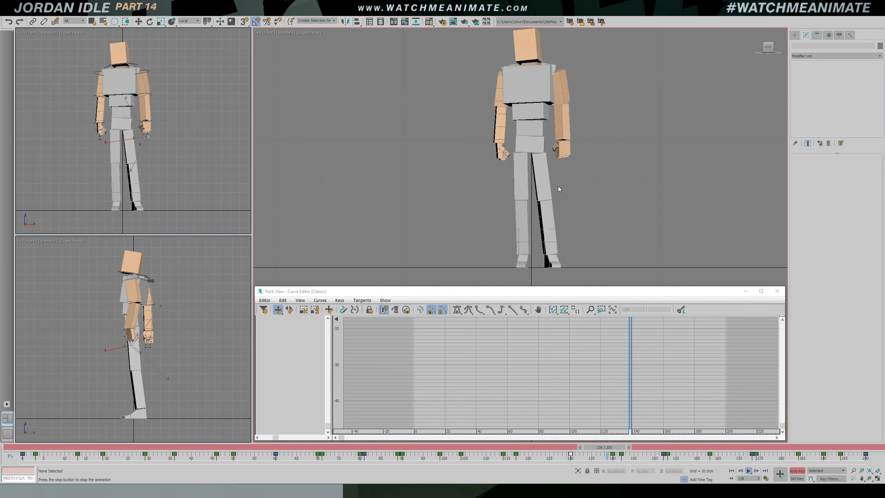
key(slash)
key(ctrl+z)
Shift one finger's Z Rotation peak key to frame 127 to offset it from the other finger
drag(655, 362, 626, 358)
scroll(633, 357, up, 3)
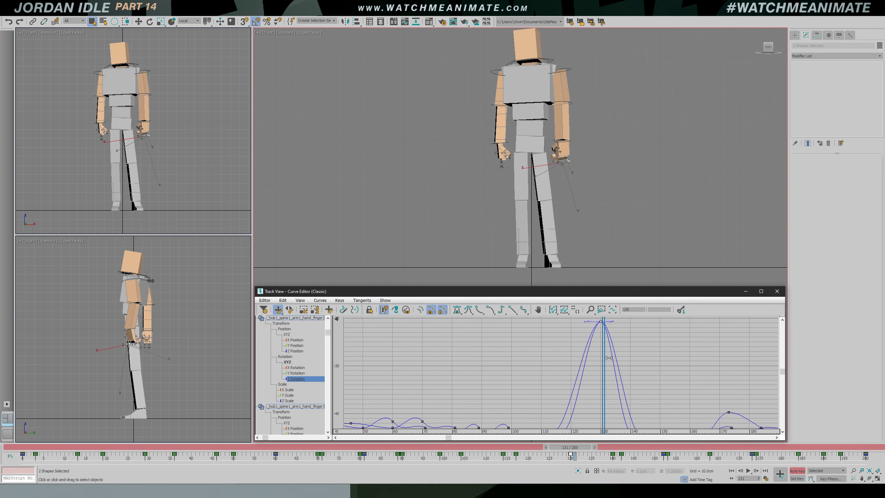
ctrl+alt+middle_drag(643, 359, 652, 387)
drag(622, 377, 647, 410)
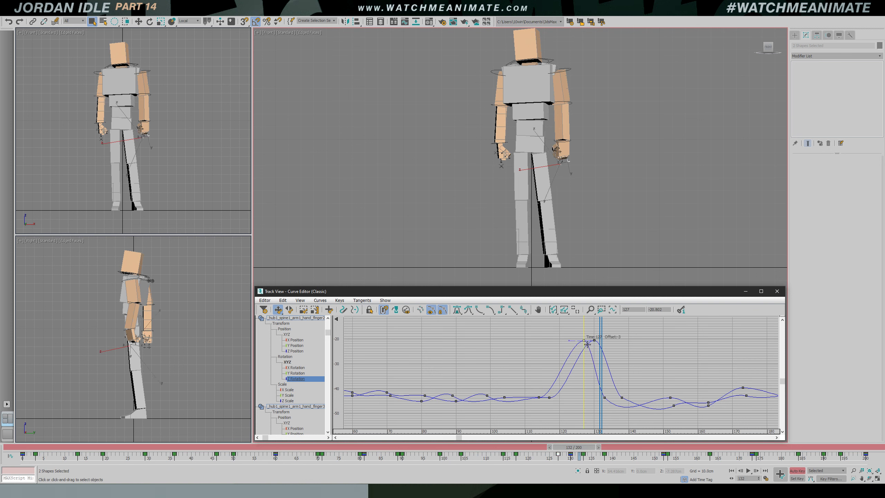
Move the other finger's Z Rotation peak to frame 128 and tilt both peak keys' tangents steeply upward
drag(607, 332, 552, 332)
scroll(578, 145, up, 5)
key(/)
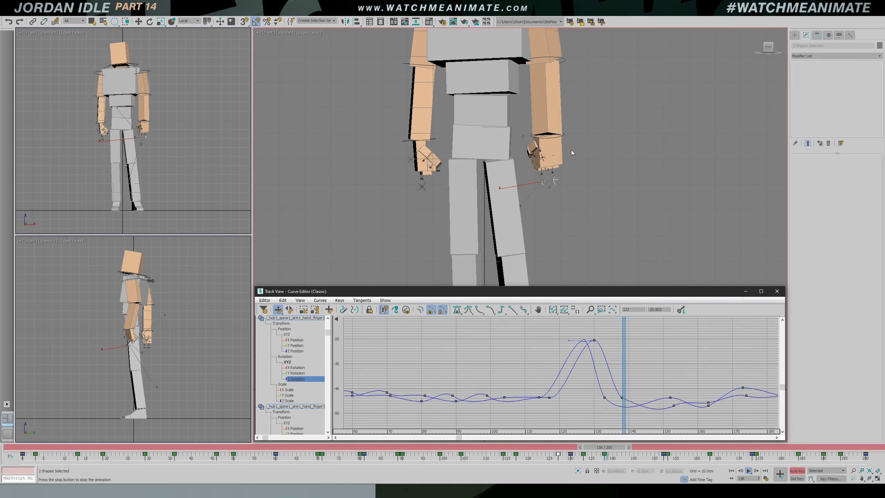
drag(653, 350, 604, 342)
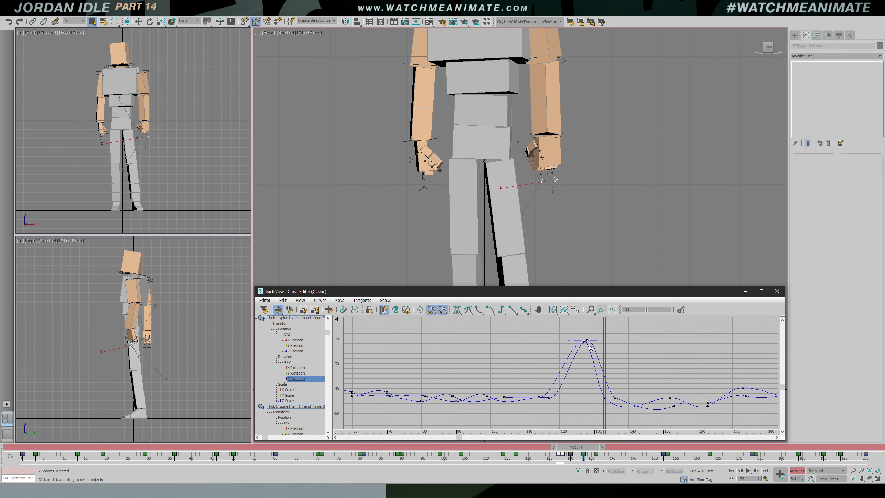
key(/)
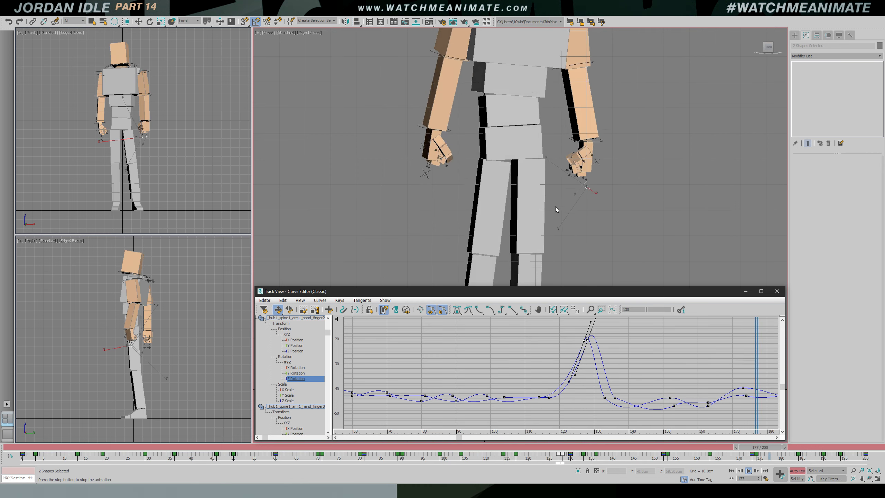
Play back the whole character with nothing selected to review the finger timing, and restore the finger selection
scroll(565, 202, down, 5)
click(572, 194)
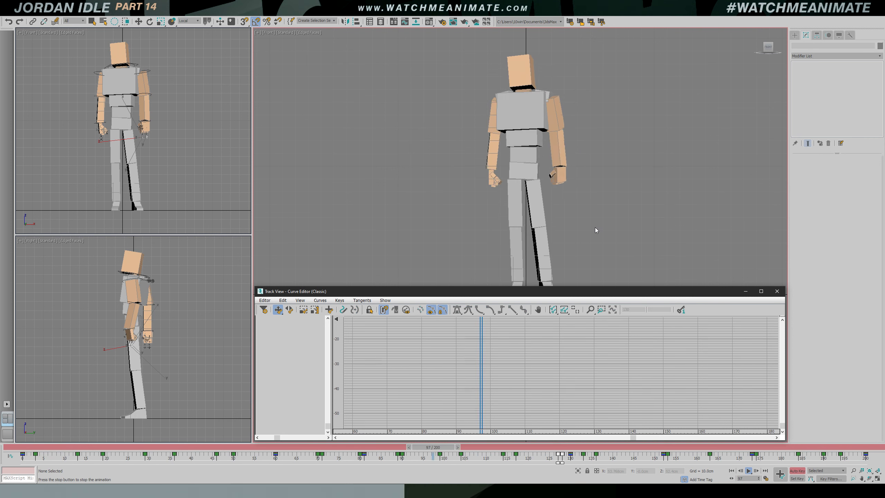
key(slash)
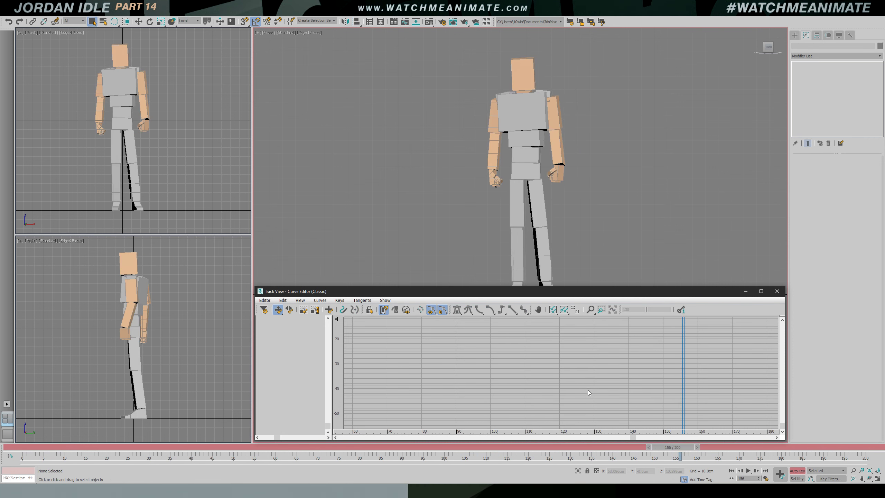
click(447, 446)
key(slash)
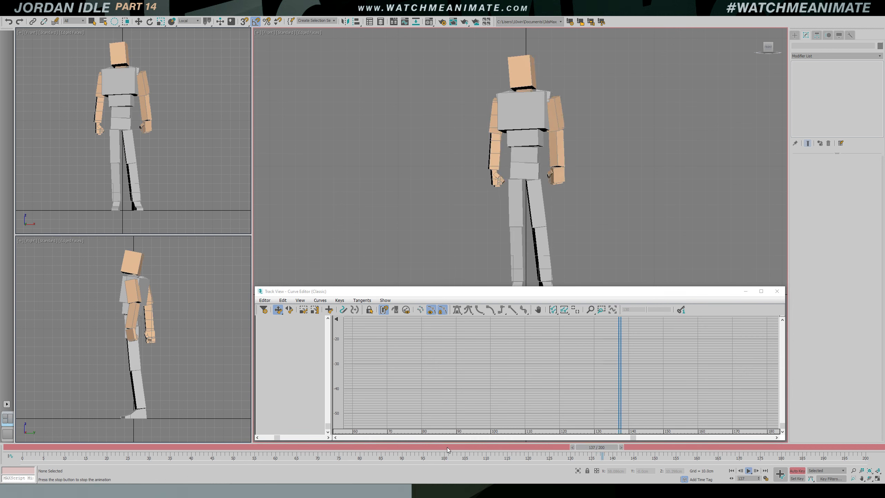
click(475, 447)
key(ctrl+z)
Lower both fingers' Z Rotation peak keys to about -30 and check the hand pose near frame 129
scroll(573, 192, up, 3)
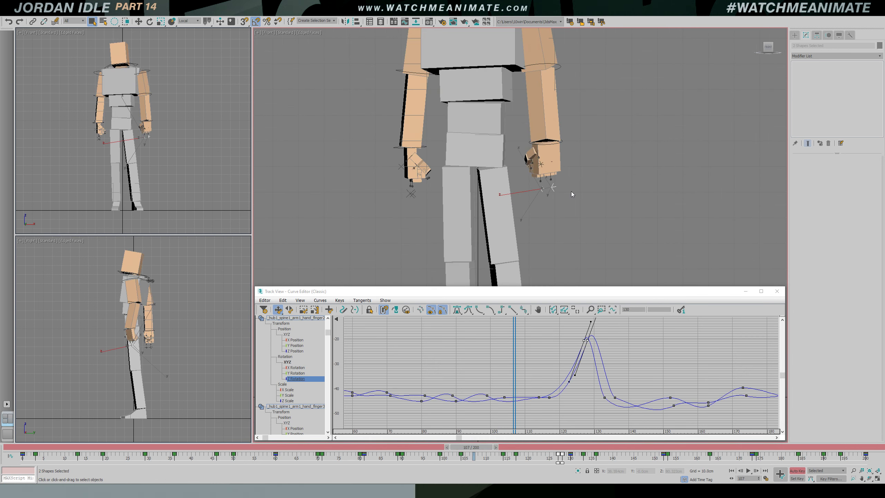
key(slash)
key(/)
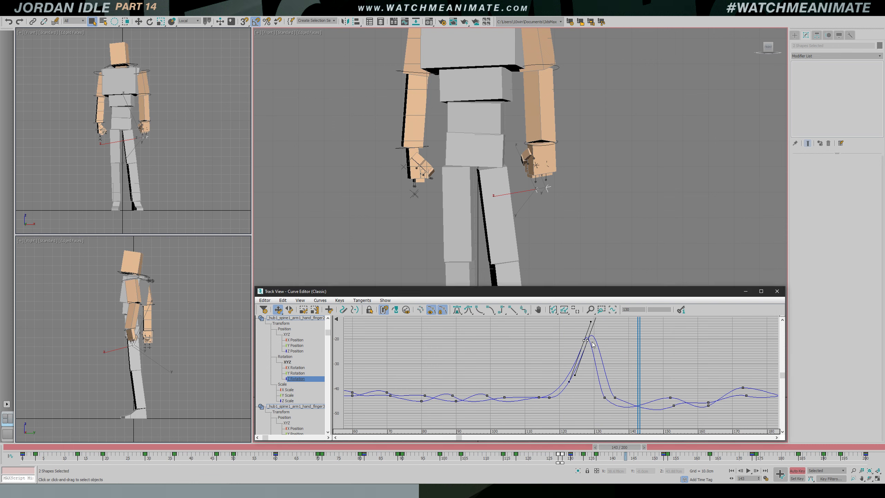
key(/)
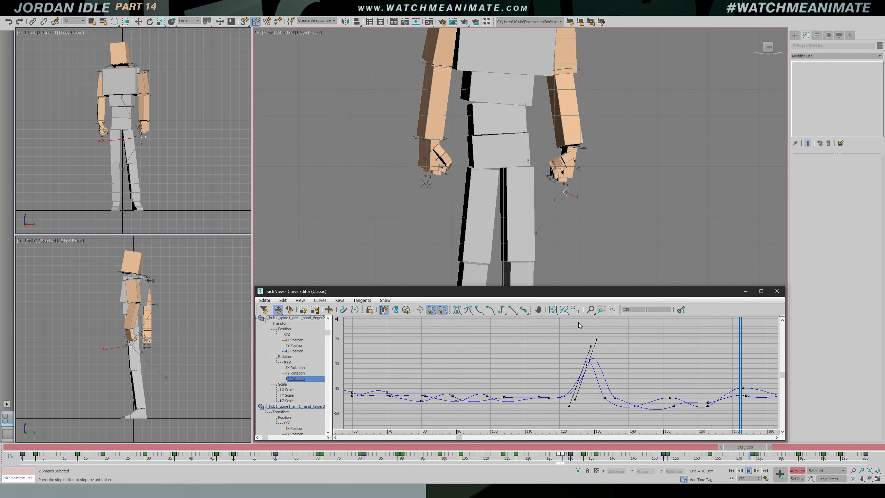
click(542, 449)
drag(544, 453, 567, 455)
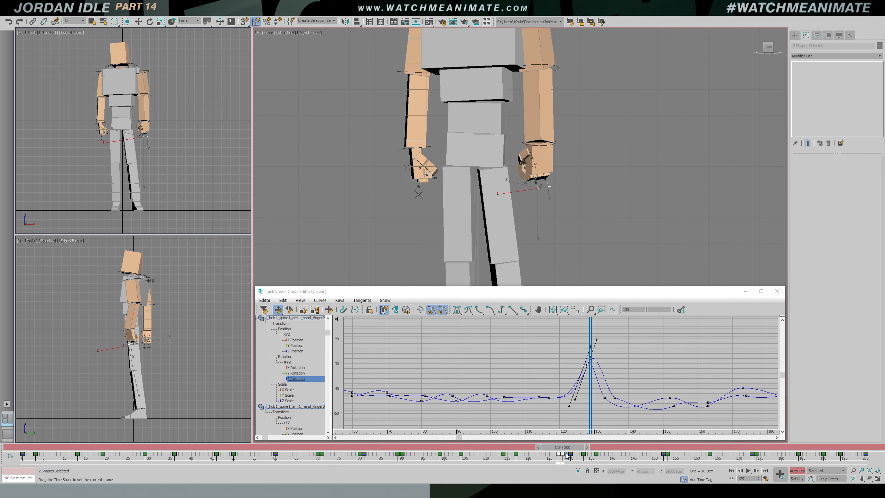
Select the thumb's main control and add a Y Rotation key of about -7 at frame 127
click(535, 162)
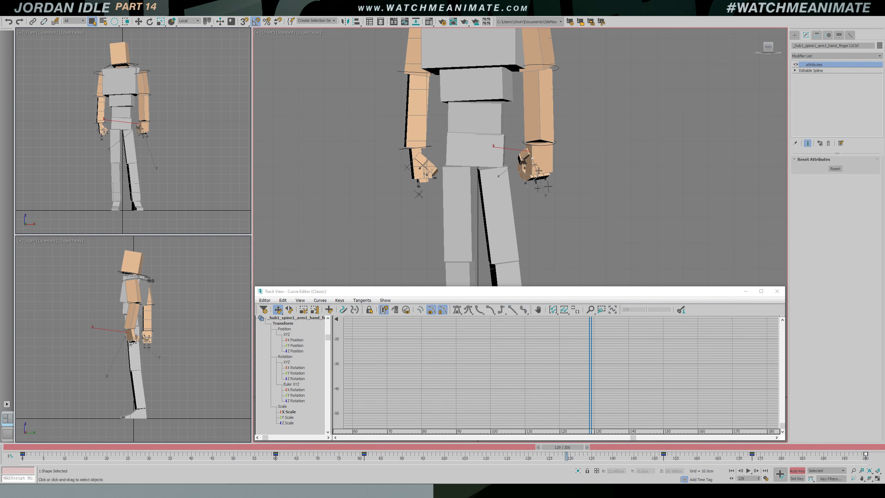
click(538, 168)
drag(556, 449, 502, 445)
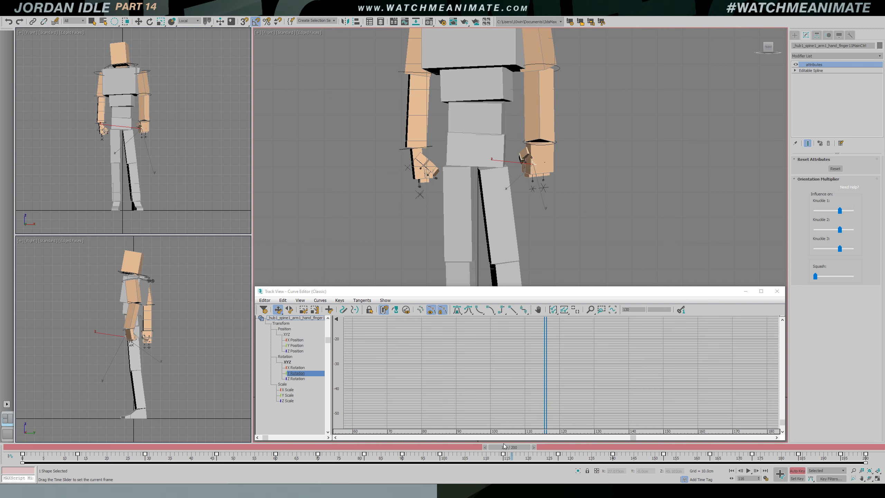
click(576, 313)
drag(614, 348, 657, 351)
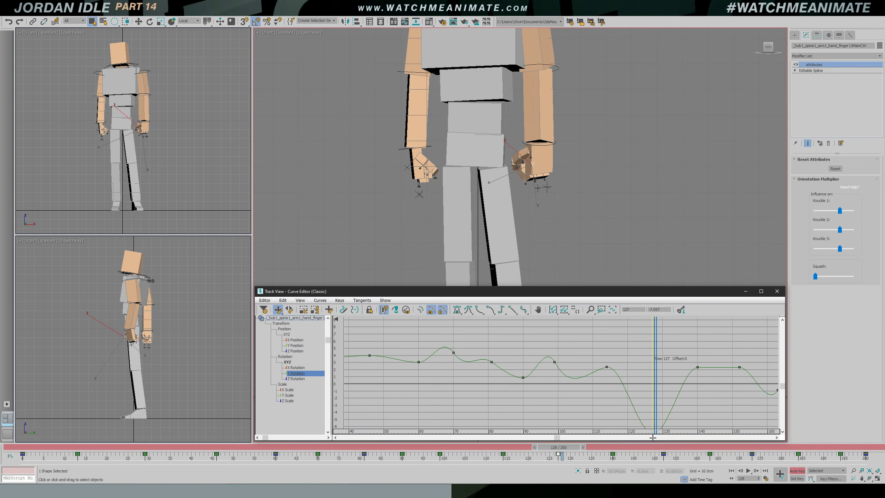
Play back the thumb motion and add a Y Rotation key at frame 120 before the dip
drag(660, 375, 727, 387)
key(/)
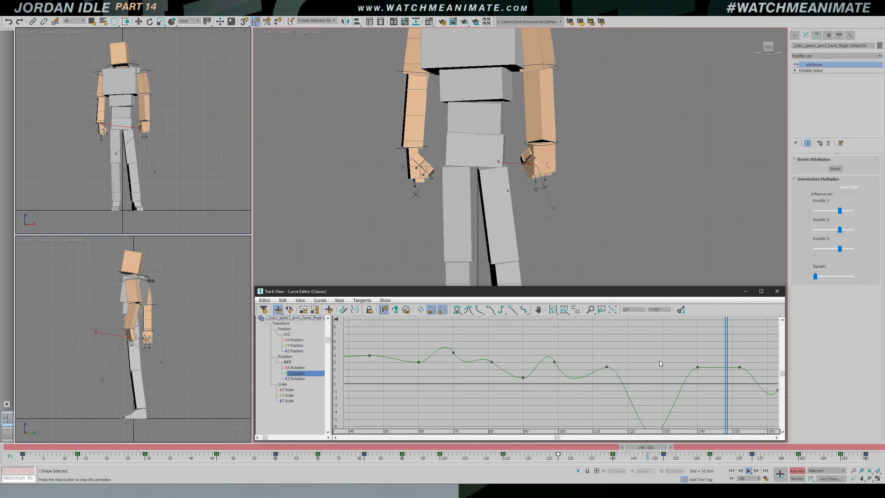
scroll(659, 361, down, 2)
ctrl+alt+middle_drag(667, 377, 669, 357)
middle_drag(669, 358, 622, 351)
key(/)
drag(565, 449, 536, 428)
click(568, 350)
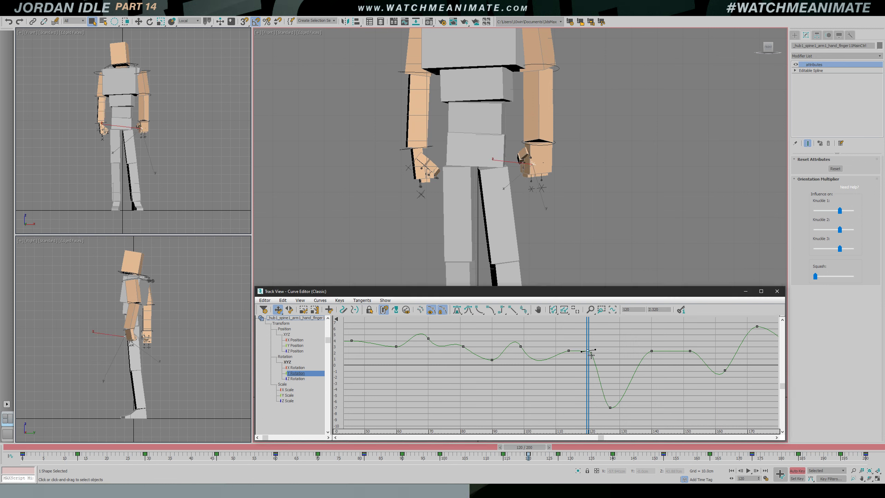
Raise the thumb's frame 120 key slightly, and set the frame 127 key to about -3.3 with steeper tangents
drag(574, 338, 622, 352)
drag(627, 413, 624, 407)
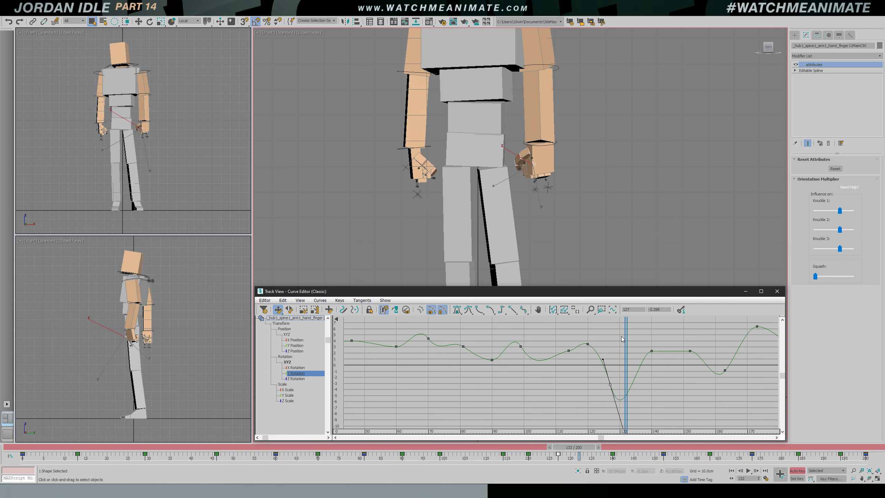
drag(622, 338, 654, 340)
Move the thumb's Y Rotation key after the dip to frame 138 and copy the following key to frame 145
drag(646, 336, 657, 364)
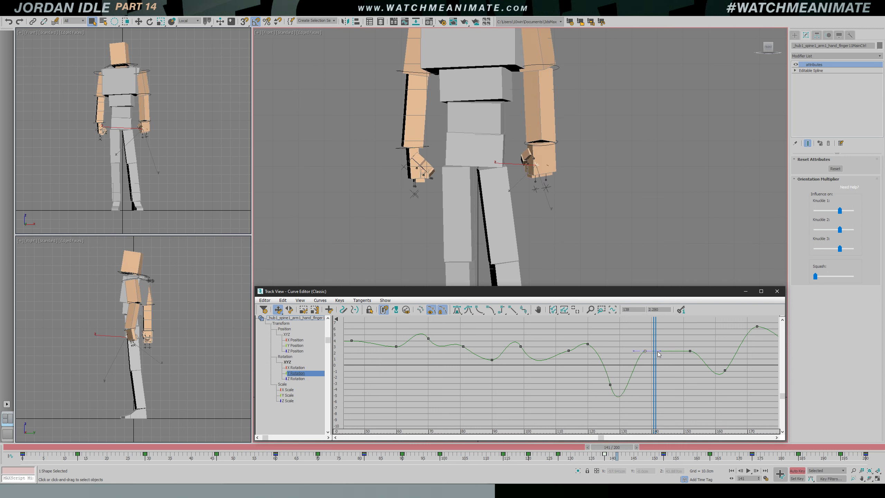
drag(654, 344, 718, 343)
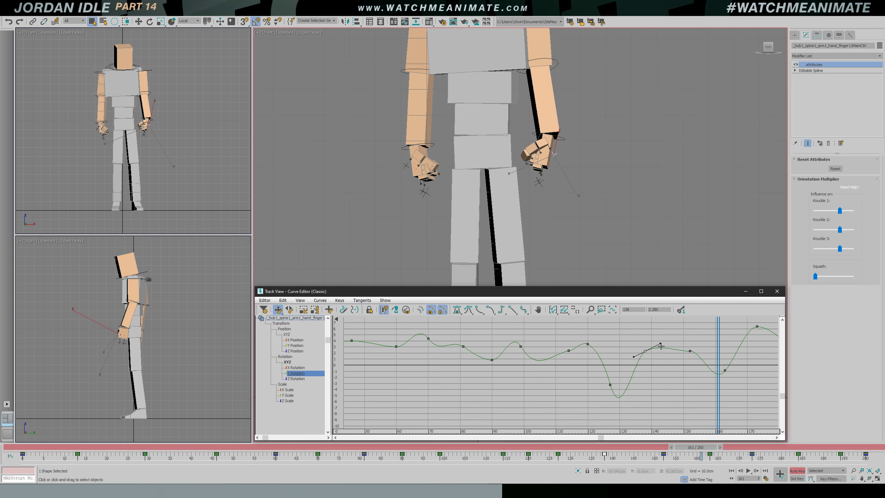
shift+drag(688, 353, 673, 352)
Play back the animation with nothing selected to review the thumb and finger motion
key(/)
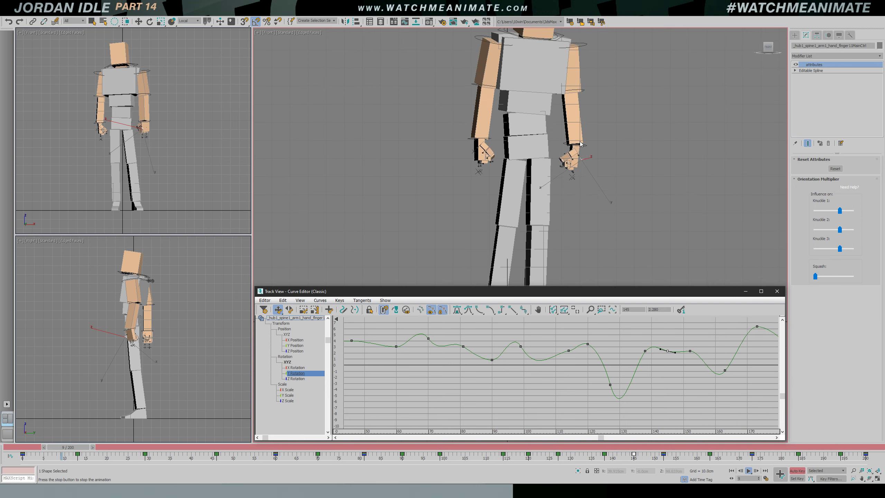
click(600, 160)
scroll(601, 160, down, 5)
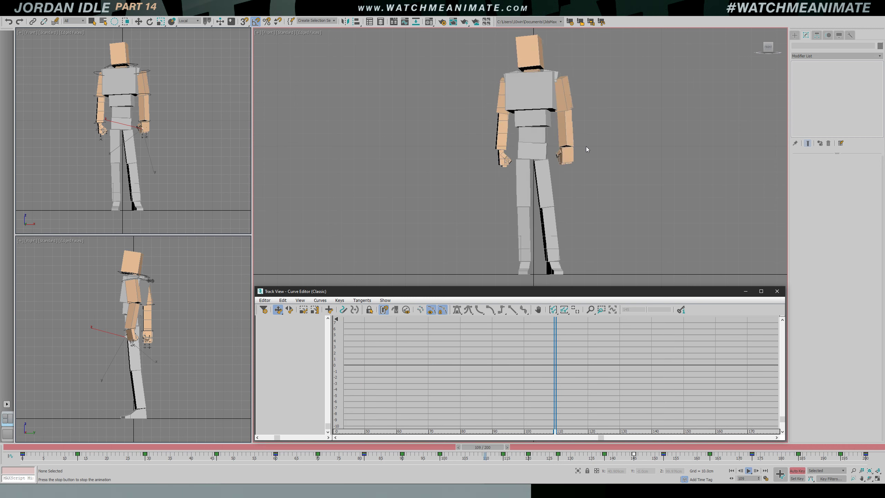
scroll(595, 146, up, 3)
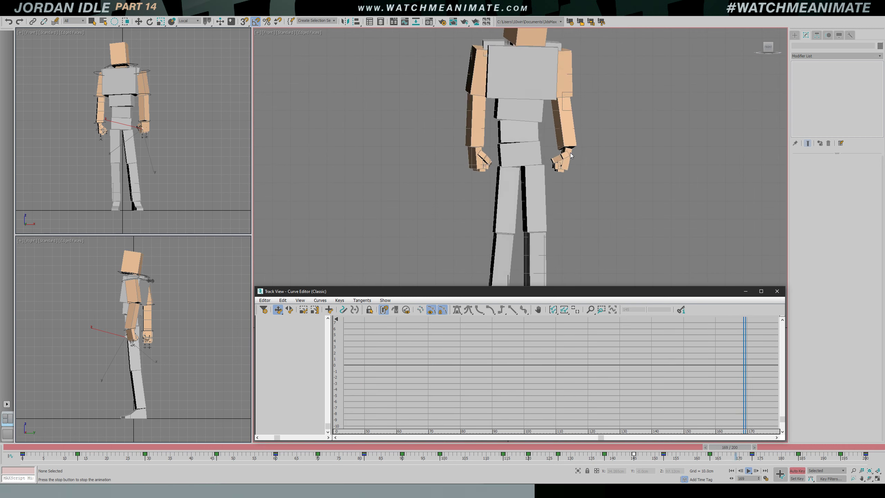
Select two finger controls on the arm2 hand and fit their Z Rotation curves in the graph
scroll(472, 183, up, 3)
key(/)
click(462, 183)
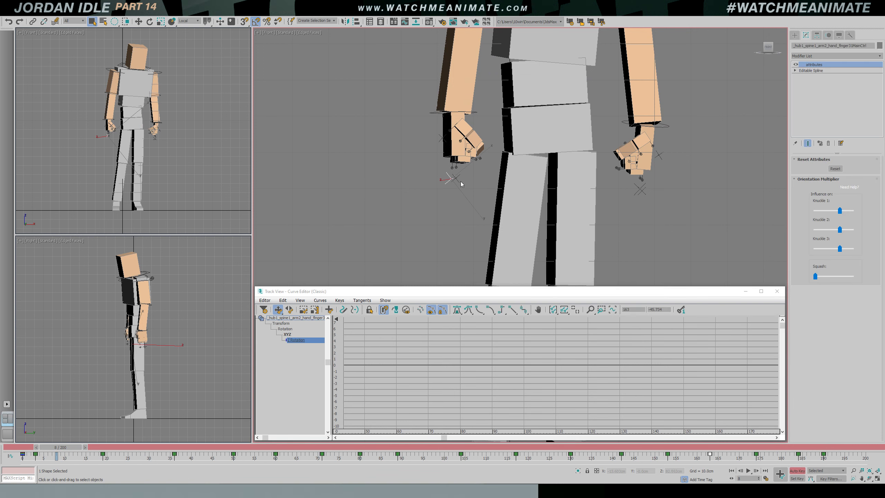
ctrl+click(462, 182)
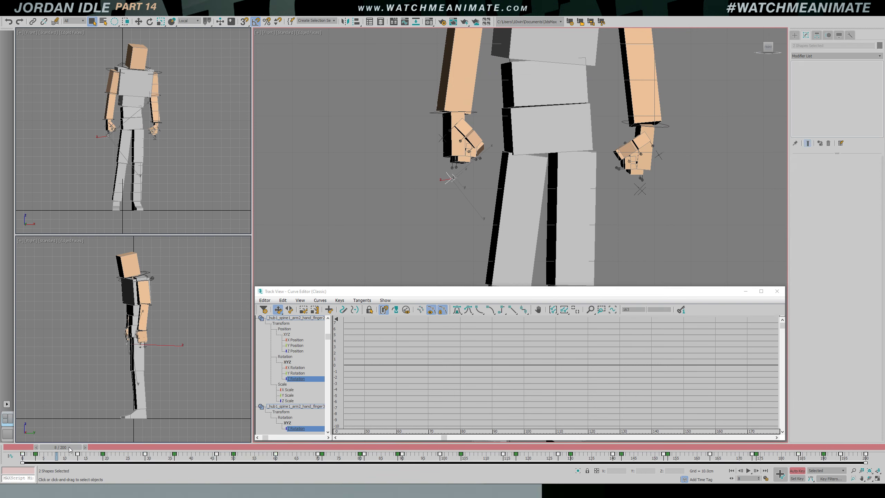
drag(69, 449, 107, 450)
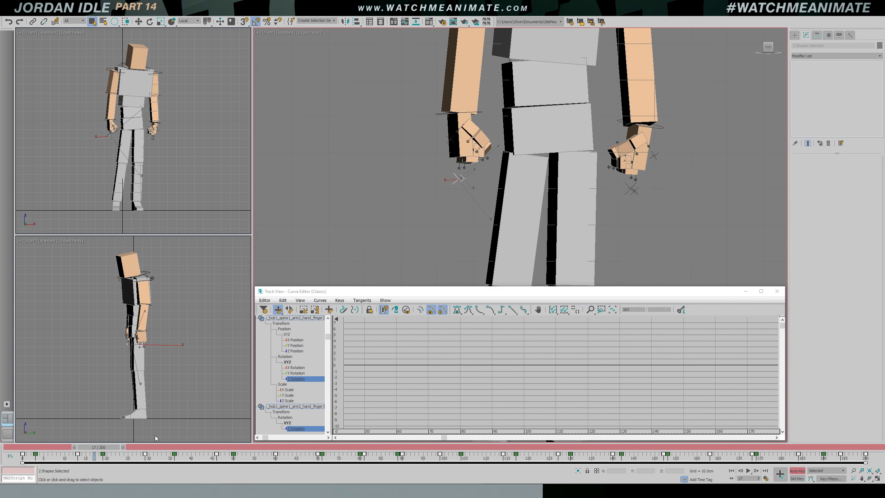
click(575, 309)
drag(487, 331, 544, 331)
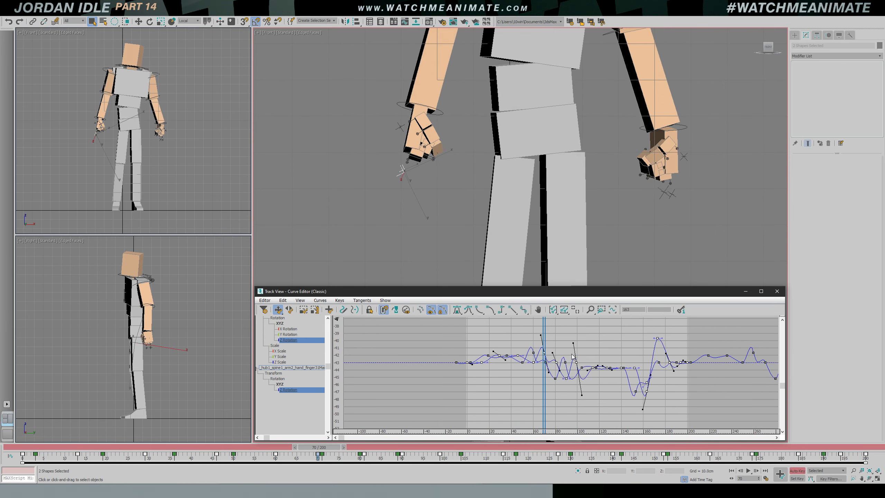
Raise both fingers' Z Rotation keys near frame 70 to about -20 and steepen their tangents
scroll(571, 356, up, 3)
drag(504, 364, 510, 252)
ctrl+alt+middle_drag(562, 369, 581, 359)
drag(483, 354, 493, 310)
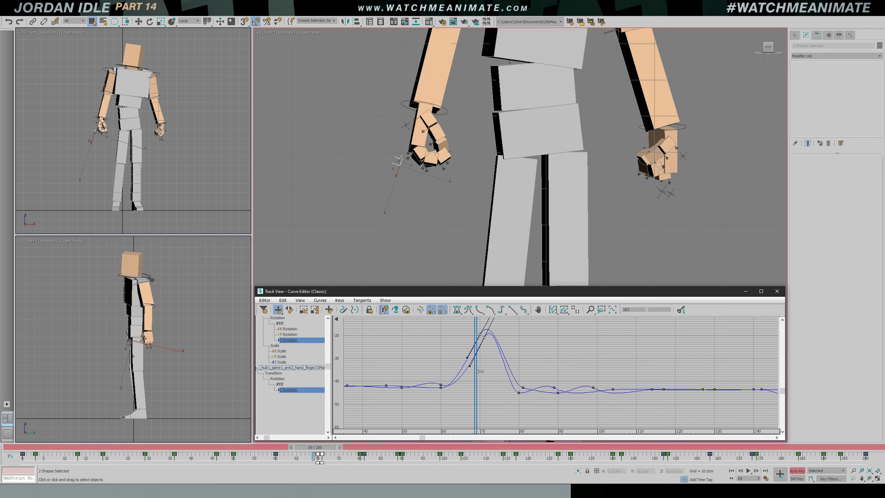
Offset one finger's peak Z Rotation key to frame 73 and play back the result
mouse_move(480, 383)
mouse_down()
mouse_move(446, 384)
mouse_move(525, 383)
mouse_move(495, 380)
mouse_up()
click(489, 363)
drag(486, 340, 494, 340)
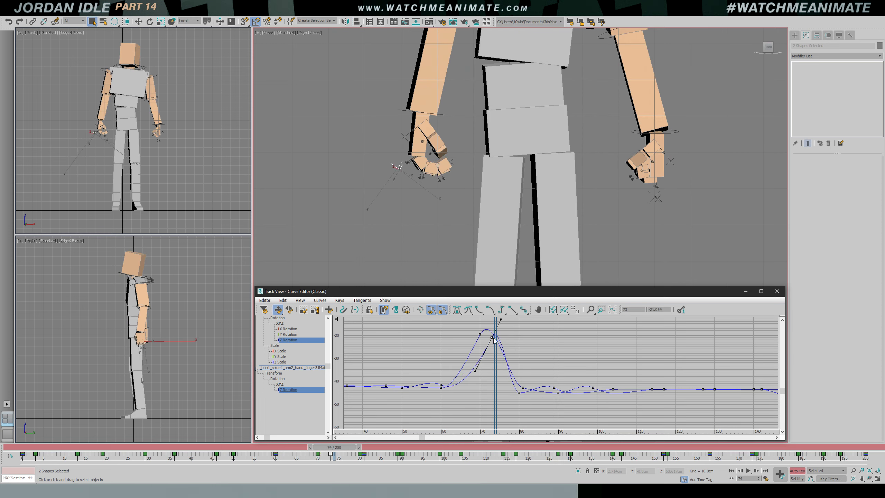
key(slash)
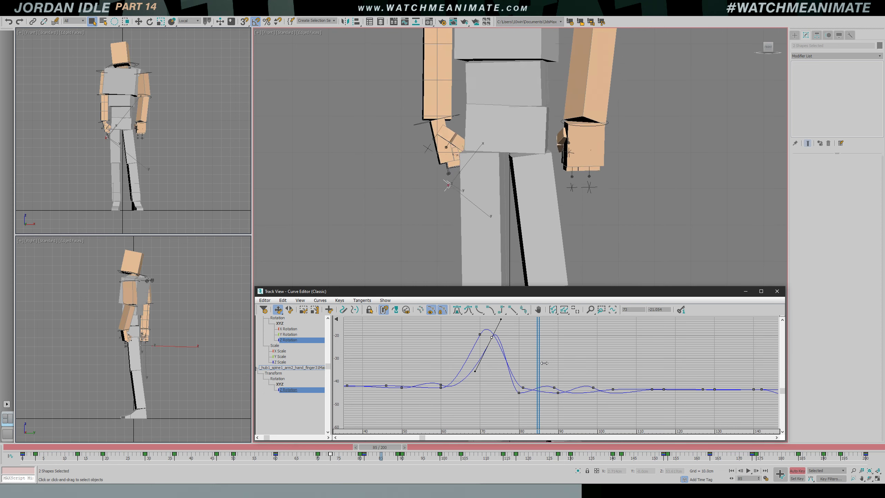
Move the two fingers' keys after the peak to frames 77 and 78 and slope their tangents downward
key(slash)
click(523, 389)
drag(525, 390, 523, 409)
Play back the animation on the full figure with nothing selected to review the finger motion
key(slash)
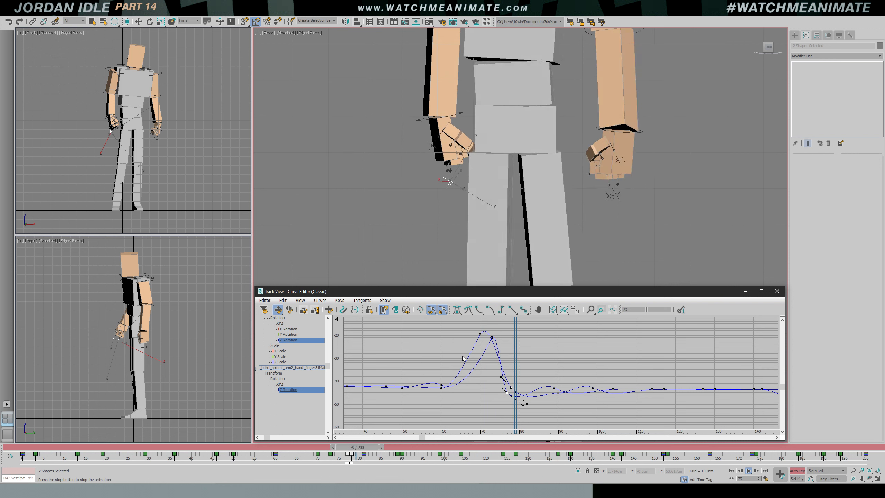
scroll(467, 215, down, 5)
key(shift+s)
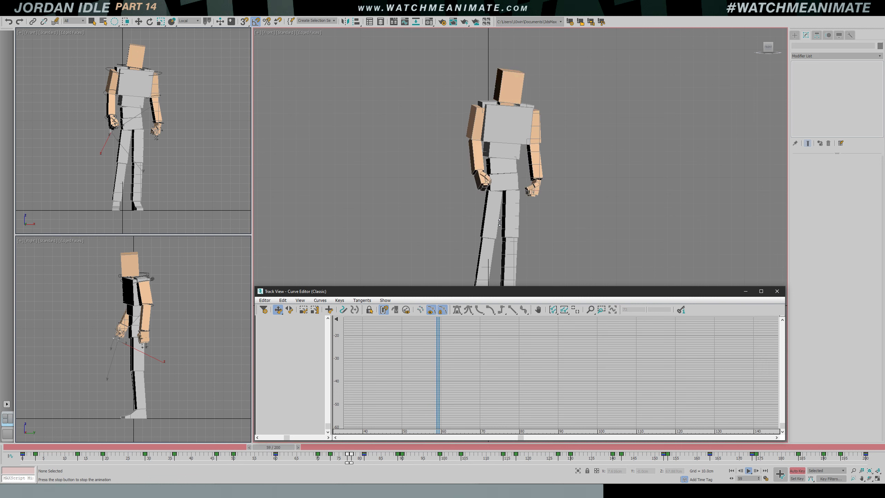
key(slash)
key(shift+s)
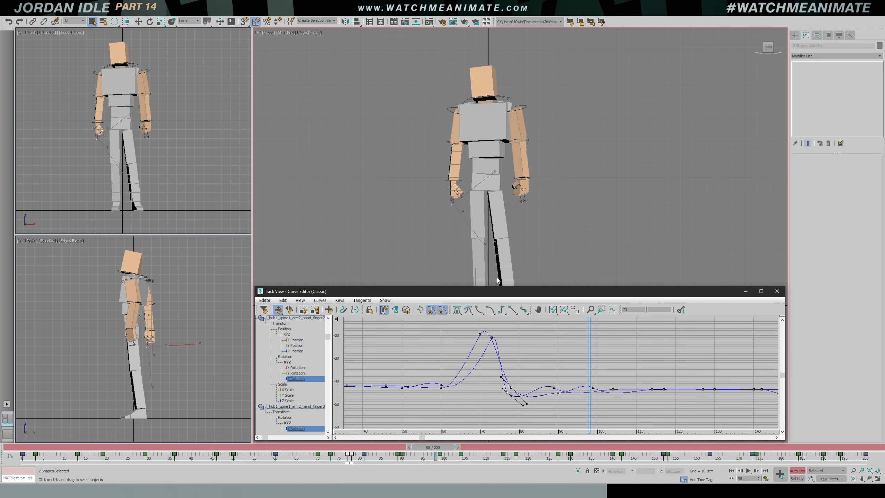
Lower both fingers' peak Z Rotation keys to about -26 and -27
drag(497, 353, 492, 354)
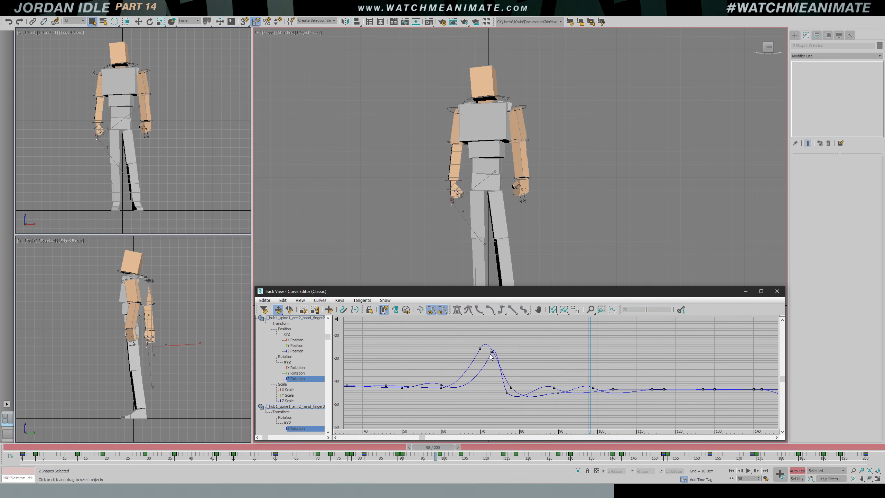
click(491, 350)
key(ctrl+a)
click(516, 334)
click(491, 352)
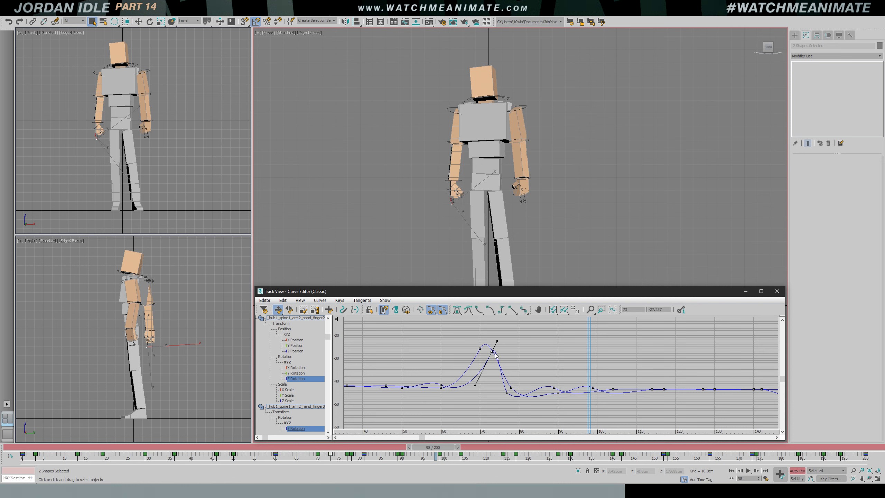
Try sliding the later finger's peak key earlier, toward and past the other finger's peak
scroll(510, 349, up, 1)
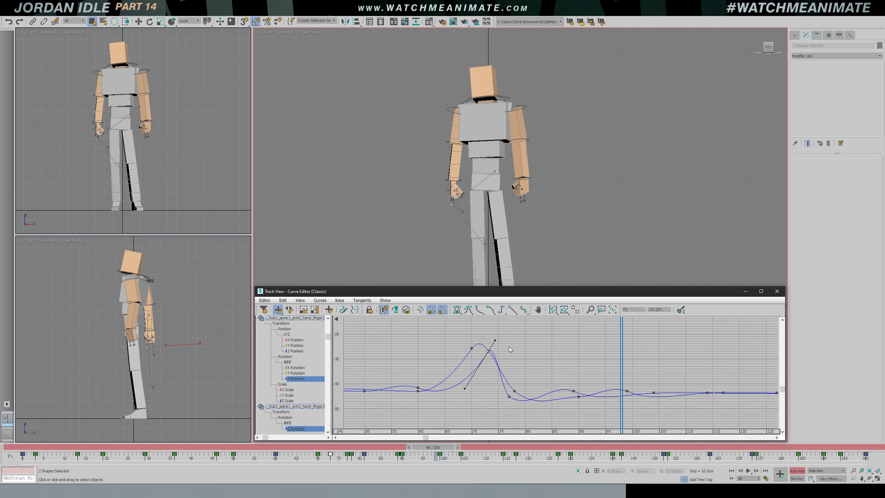
key(w)
click(493, 356)
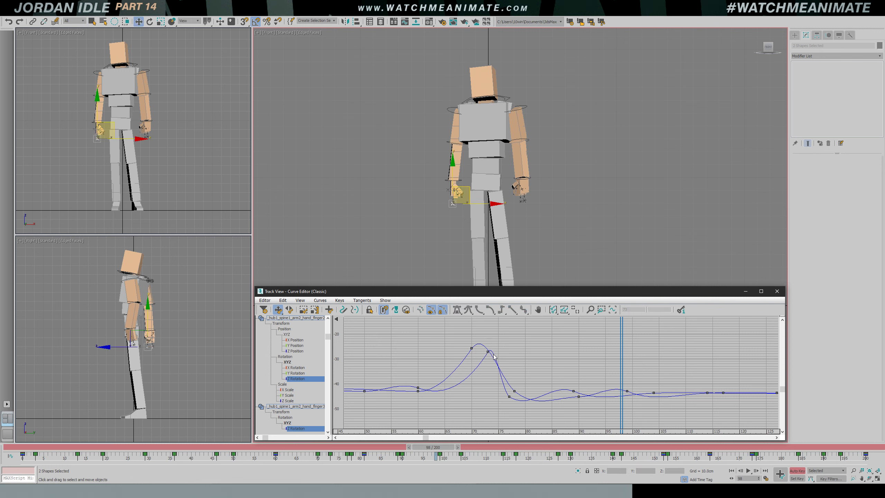
click(488, 352)
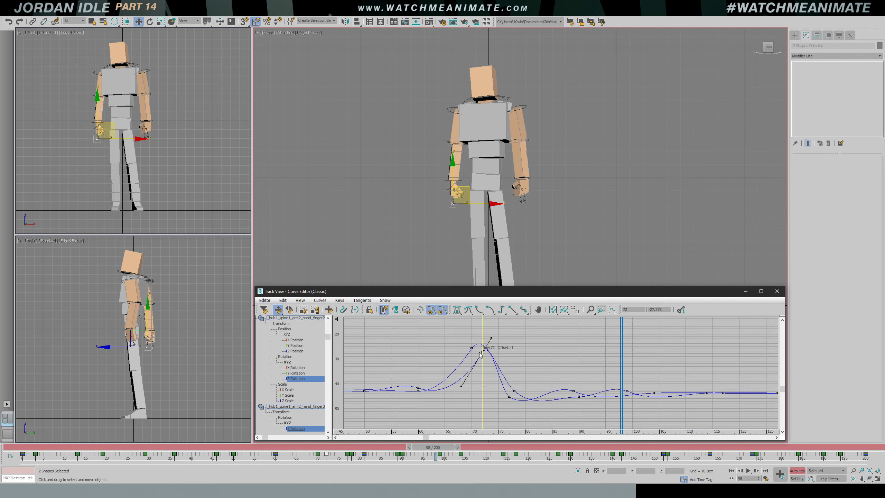
click(489, 354)
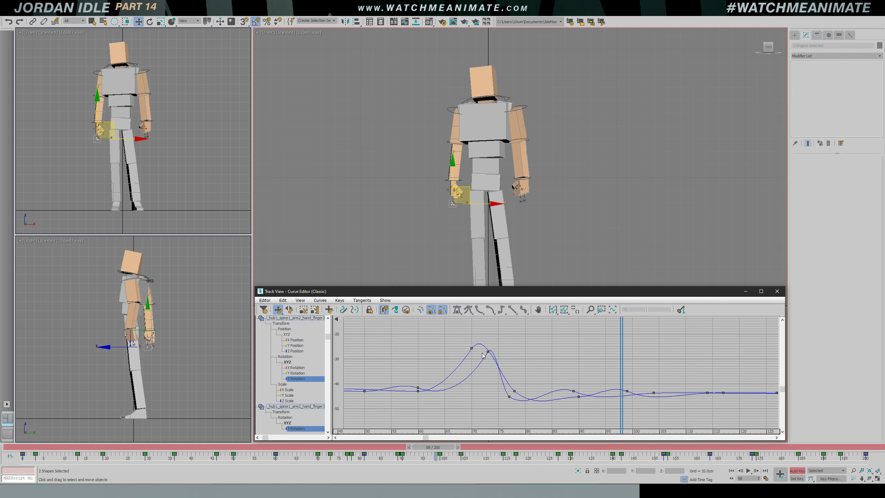
click(489, 355)
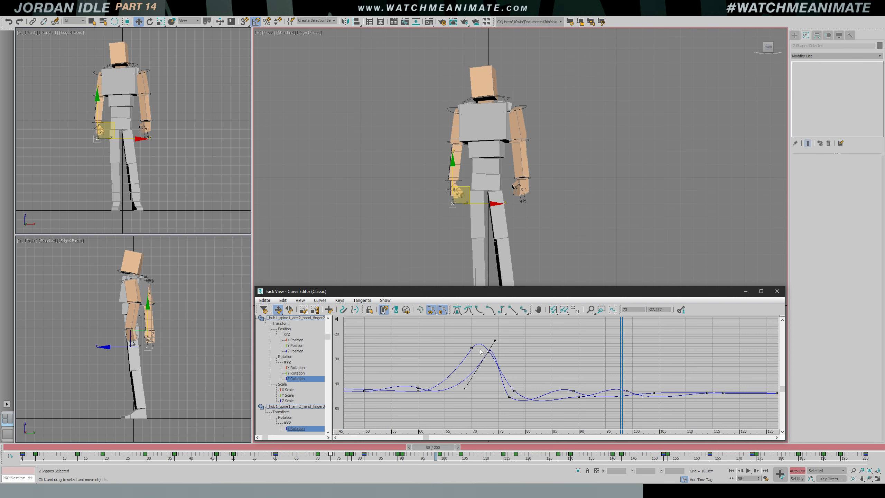
drag(522, 399, 505, 388)
click(488, 352)
drag(619, 340, 478, 344)
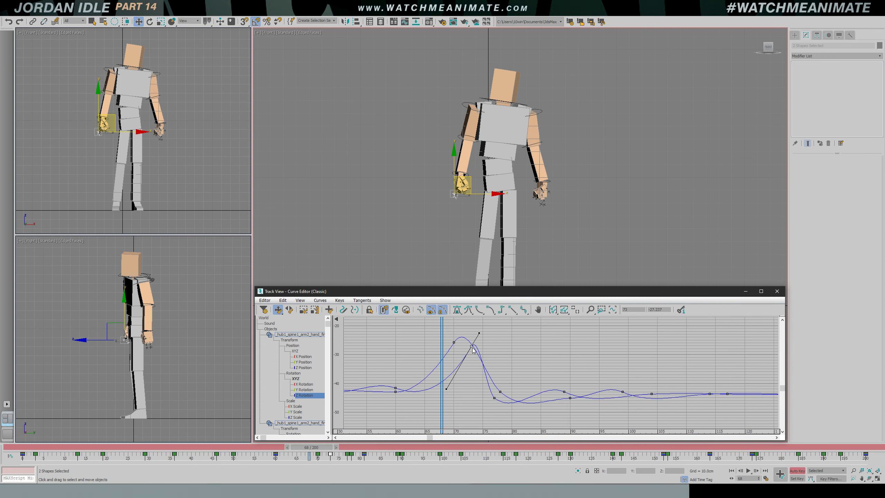
drag(472, 346, 447, 349)
key(ctrl+z)
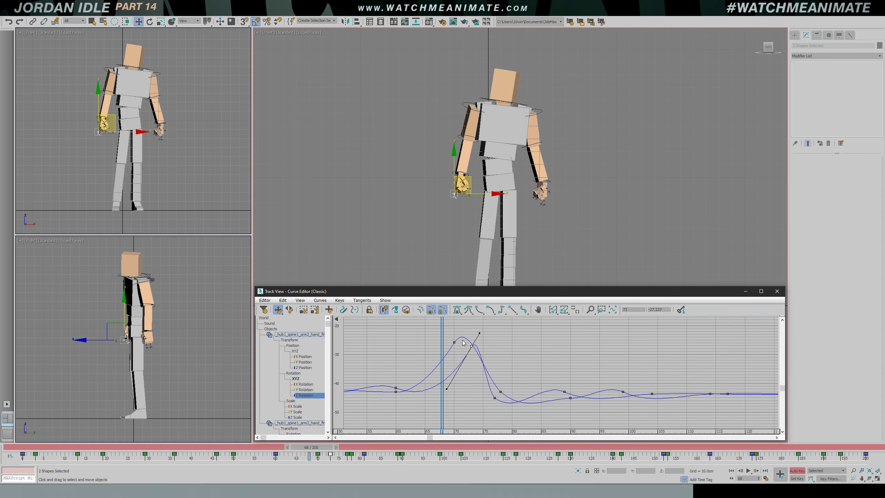
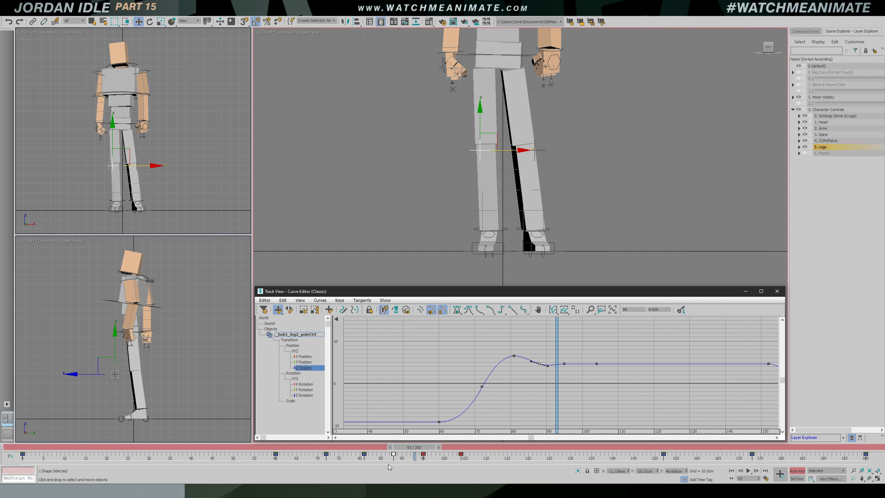
Move the leg2 pole control's Z Position key after the peak to frame 86 and play back
drag(411, 447, 291, 448)
key(slash)
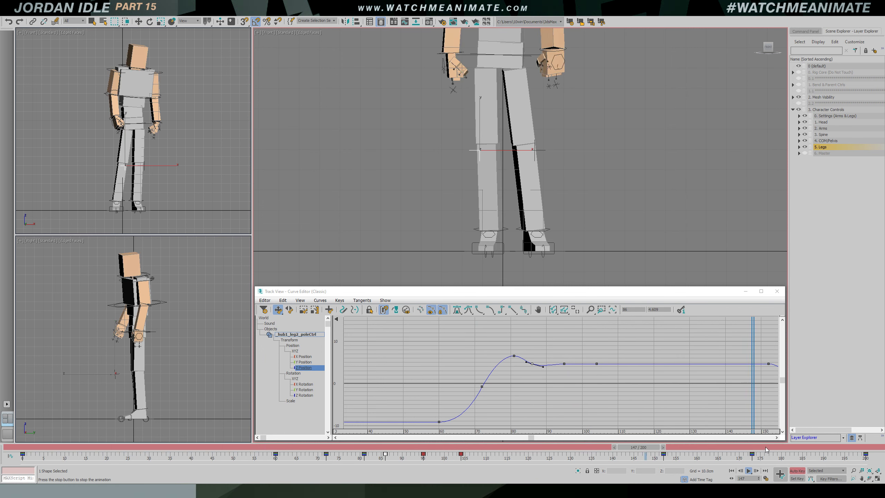
Add a key for the leg2 pole control at frame 164
drag(663, 449, 718, 448)
key(k)
key(w)
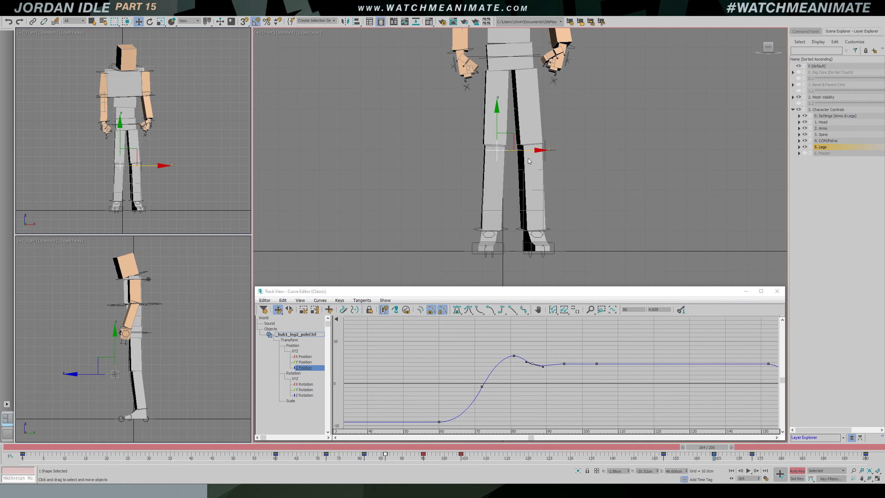
scroll(589, 180, down, 5)
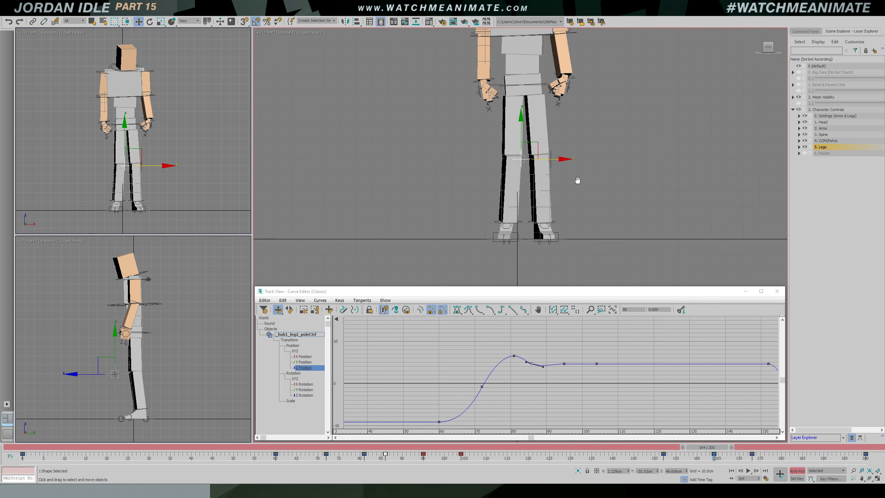
mouse_move(725, 465)
mouse_down()
mouse_move(773, 453)
mouse_move(707, 450)
mouse_move(742, 452)
mouse_move(719, 451)
mouse_up()
key(w)
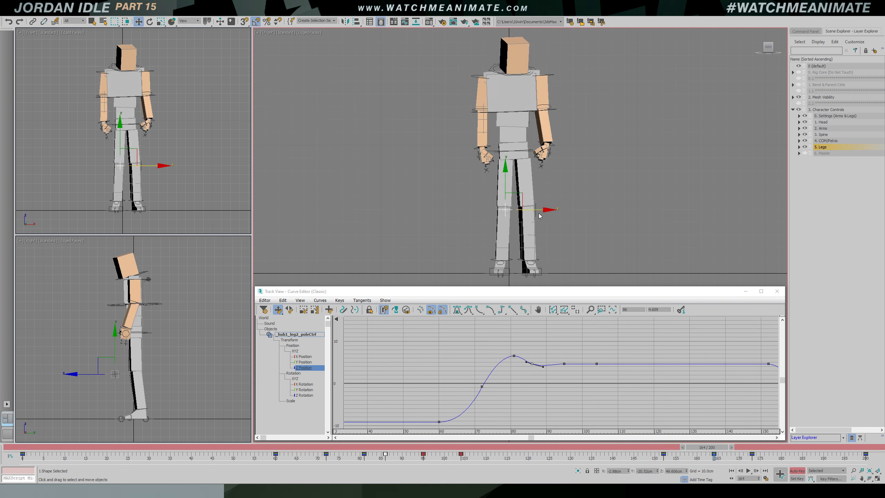
Move the leg2 pole control slightly in negative X at frame 180 and again at frame 173
drag(700, 449, 778, 448)
key(w)
scroll(550, 246, up, 3)
drag(544, 196, 536, 196)
drag(777, 449, 748, 448)
drag(543, 199, 537, 199)
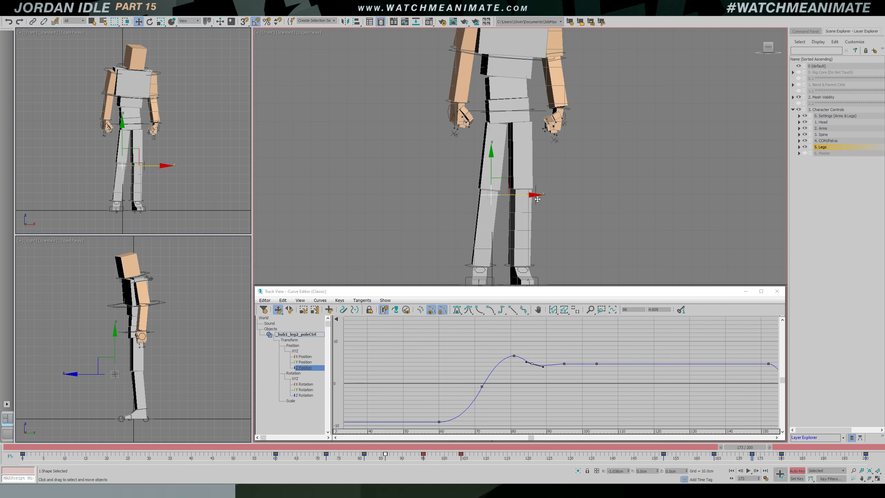
Slope the tangents of the pole control's frame 173 Z Position key so the curve arcs down to frame 180
middle_drag(710, 360, 539, 354)
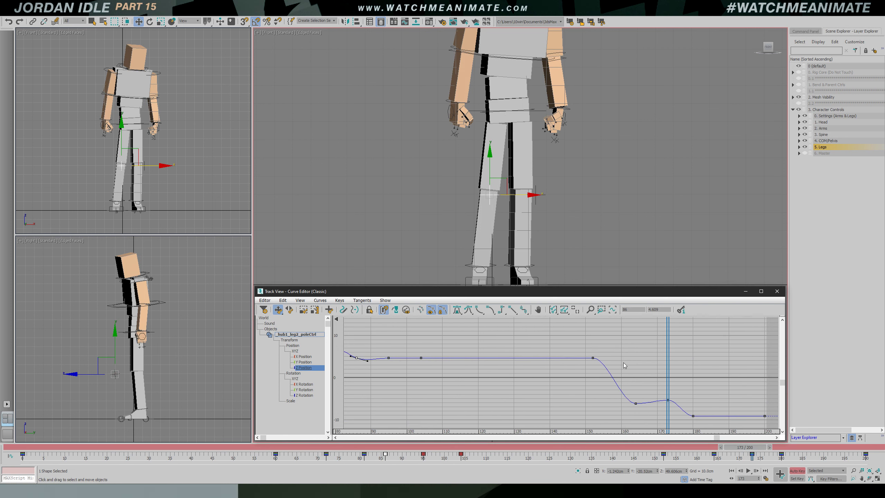
middle_drag(617, 362, 581, 358)
drag(642, 386, 659, 400)
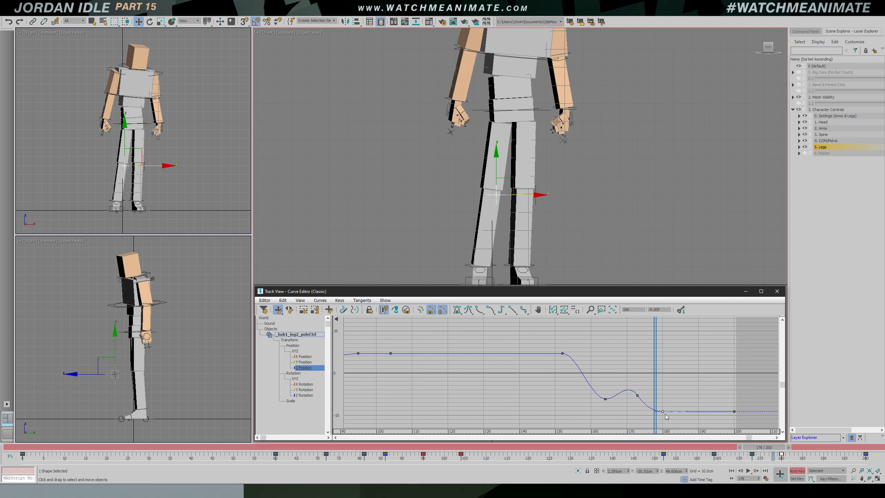
Add a level Z Position key at frame 189, tilt the frame 180 key's tangents upward, and play back
drag(649, 406, 667, 417)
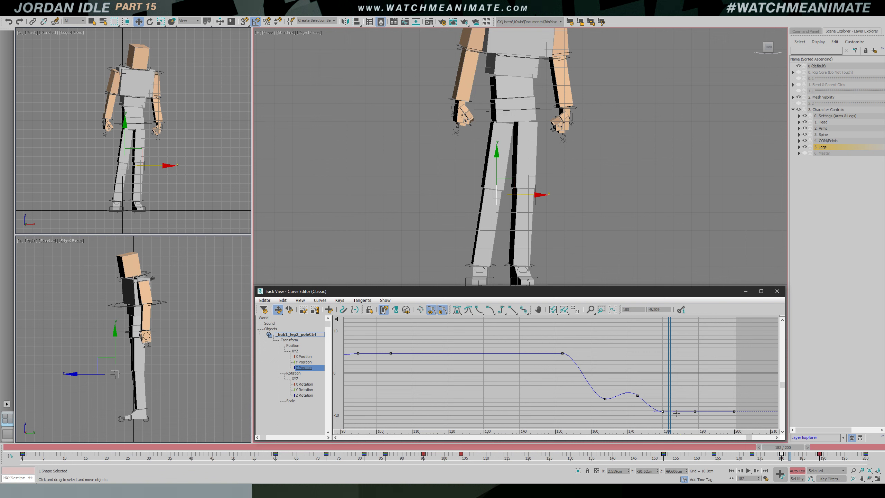
drag(674, 407, 617, 396)
key(slash)
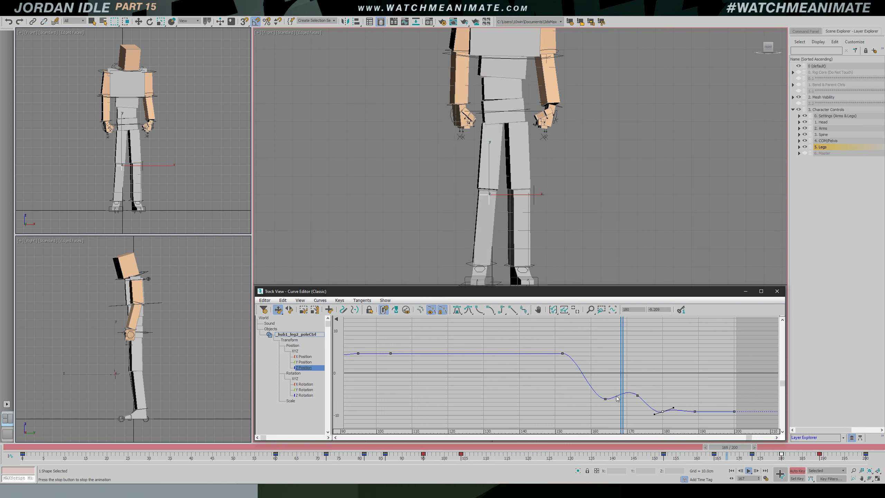
Review the leg motion during playback with nothing selected, from full figure to legs close-up
scroll(570, 196, down, 3)
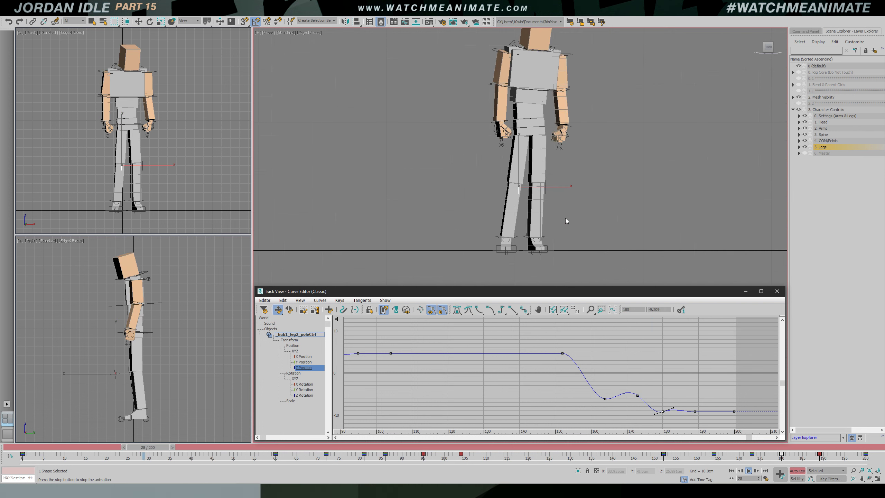
click(567, 213)
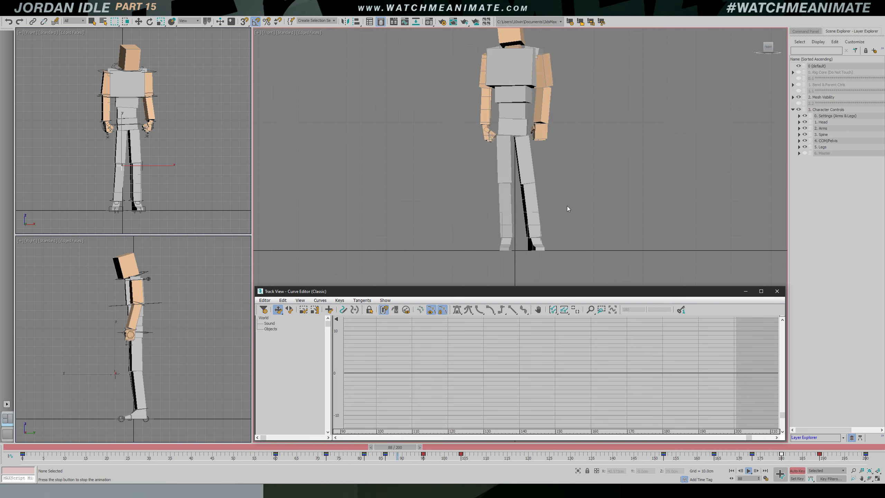
scroll(559, 181, down, 2)
scroll(559, 180, up, 5)
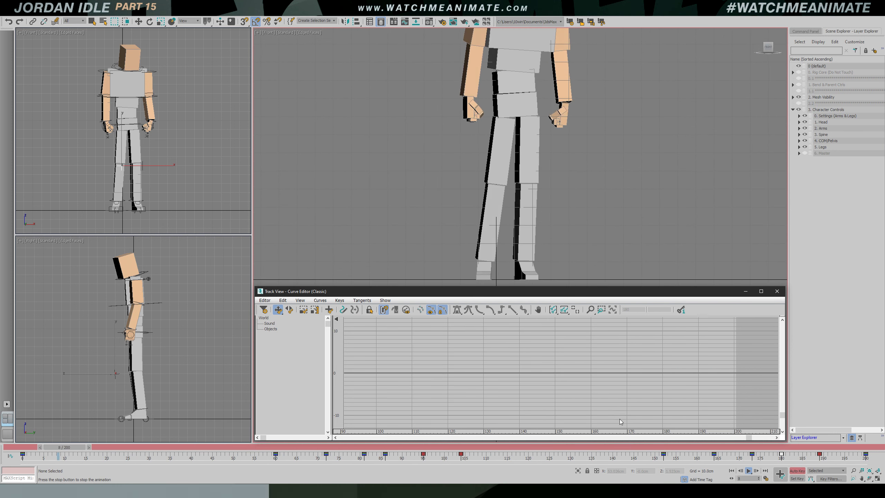
Shift the leg2 pole control in negative X at frame 164, bringing its Z Position to about -2, and play back
click(636, 448)
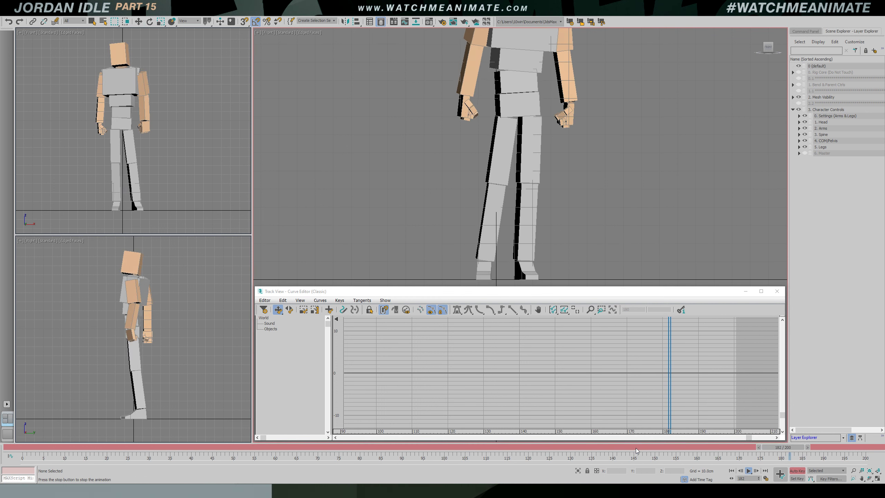
click(636, 448)
key(/)
drag(660, 449, 711, 450)
key(w)
drag(533, 193, 528, 193)
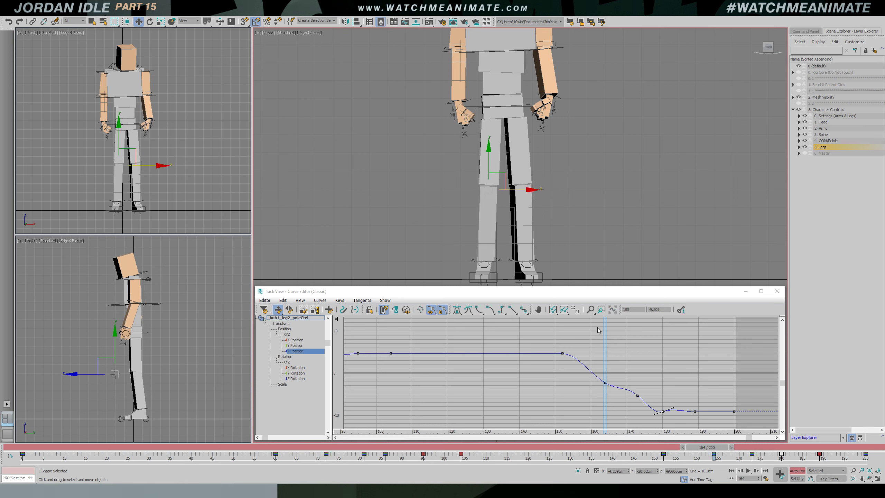
key(/)
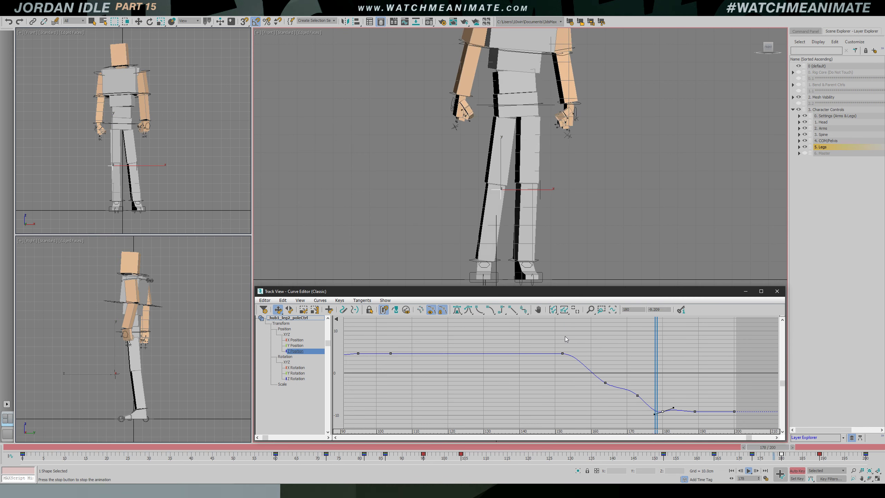
Select the leg1 pole control and shift it about 2 cm in positive X at frame 81
click(667, 448)
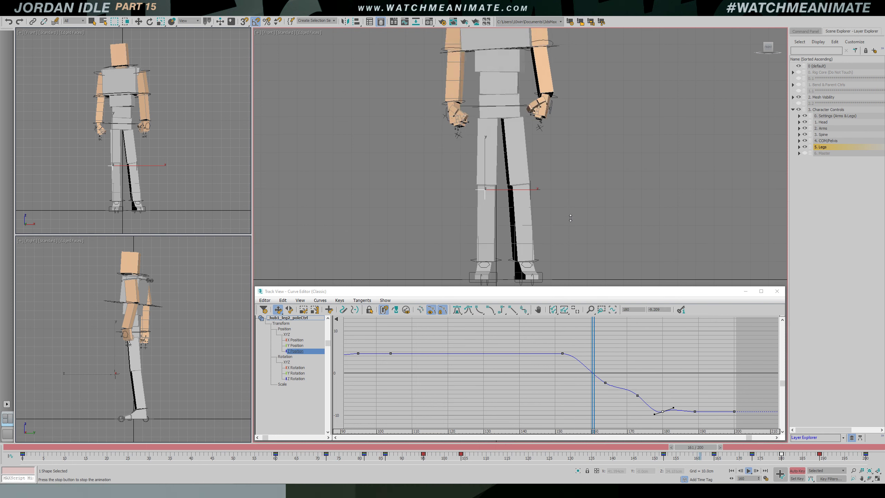
key(/)
click(541, 182)
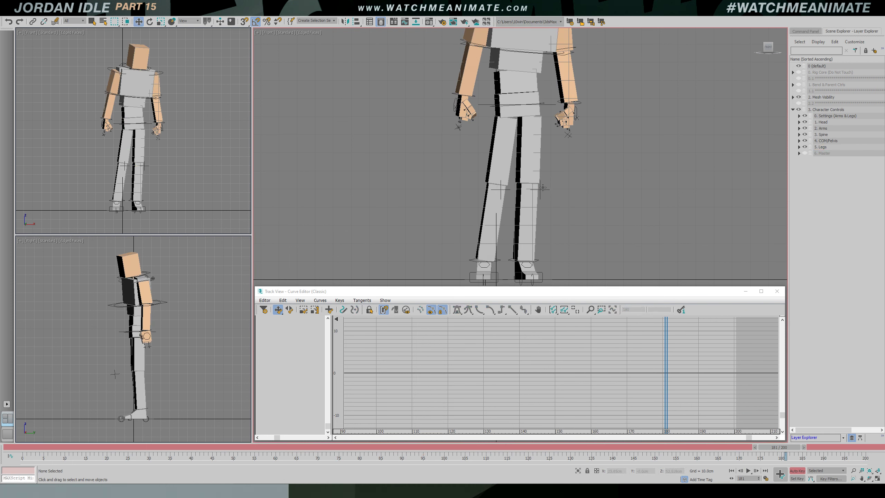
drag(605, 450, 373, 454)
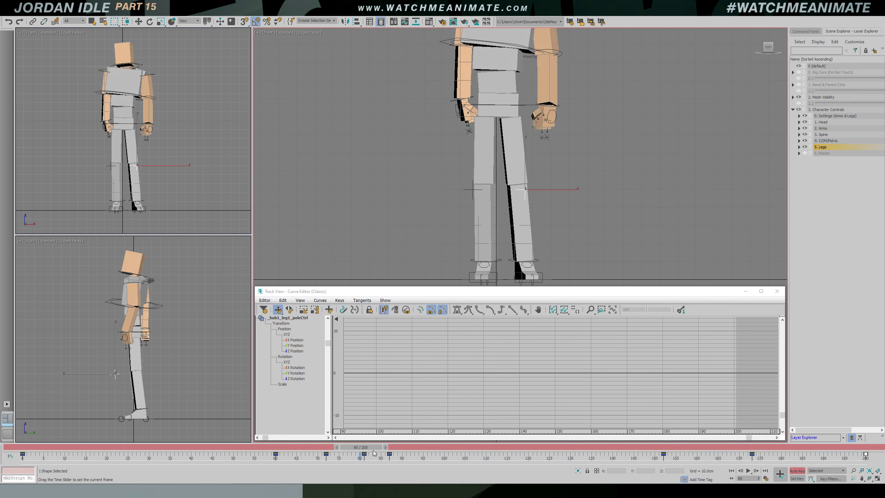
key(w)
drag(551, 192, 556, 195)
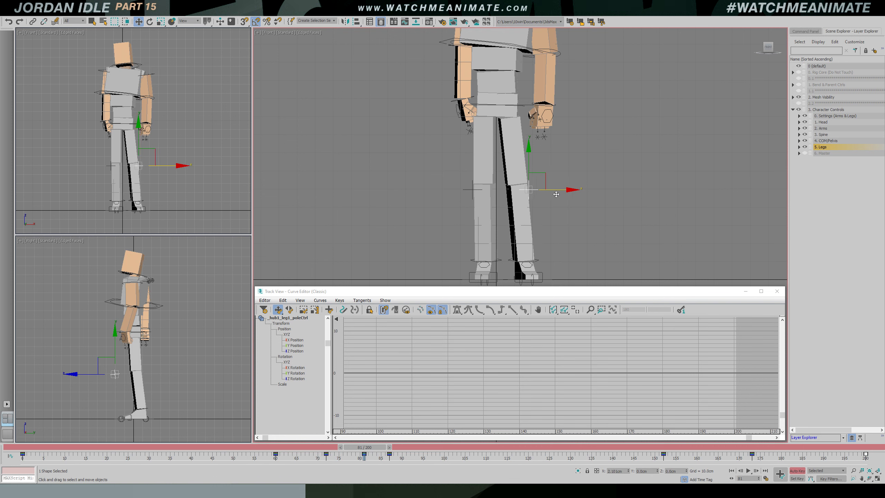
Extend the leg1 pole control's keys to frames 94, 105 and 116, shape a small Z Position overshoot after frame 87, and play back
drag(368, 447, 402, 448)
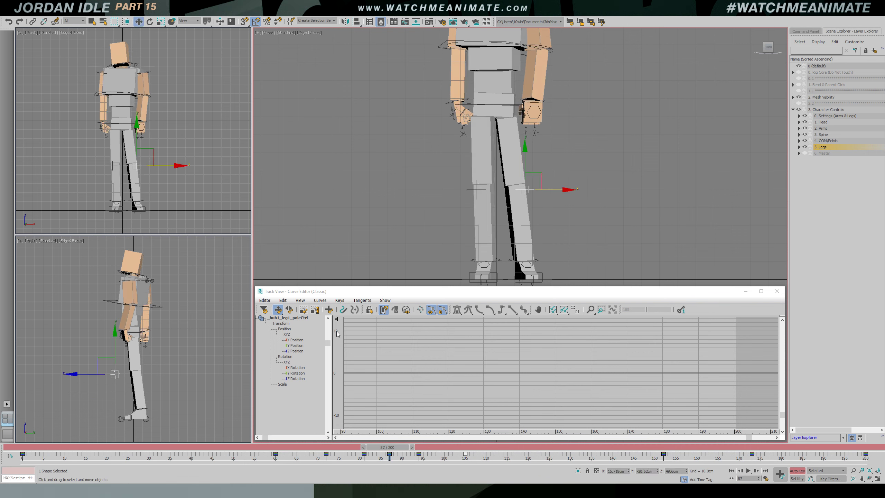
click(296, 351)
ctrl+alt+middle_drag(563, 358, 533, 329)
drag(491, 338, 511, 345)
scroll(506, 342, up, 2)
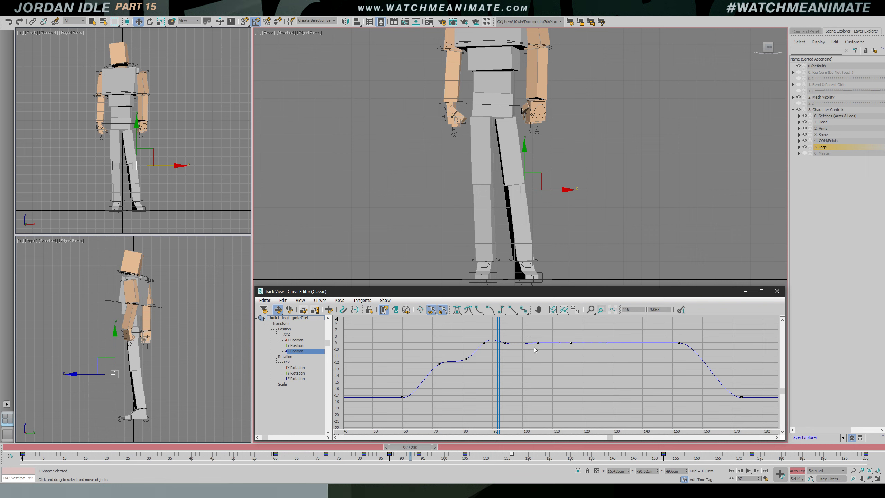
key(slash)
key(slash)
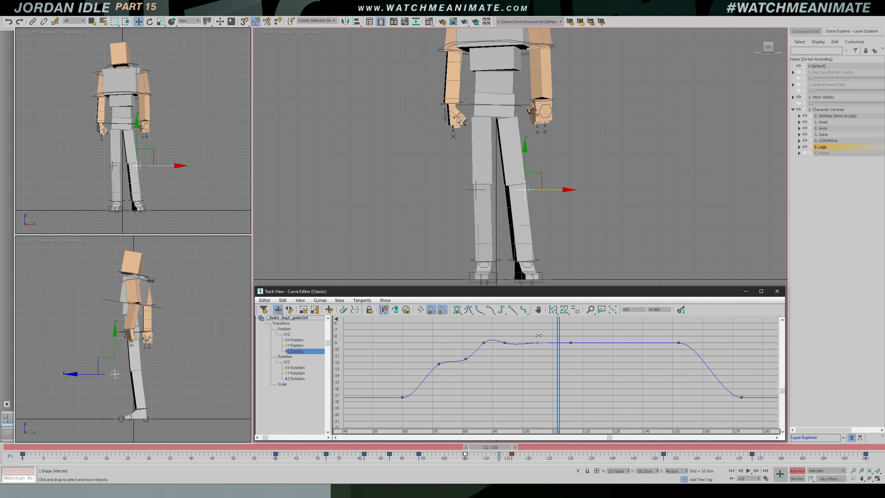
Delete the leg1 pole control's Z Position key at frame 72 and play back the smoother rise
drag(553, 332, 415, 346)
key(slash)
key(slash)
mouse_move(327, 452)
mouse_down()
mouse_move(289, 450)
mouse_move(410, 450)
mouse_move(275, 452)
mouse_move(332, 452)
mouse_move(294, 452)
mouse_move(324, 452)
mouse_up()
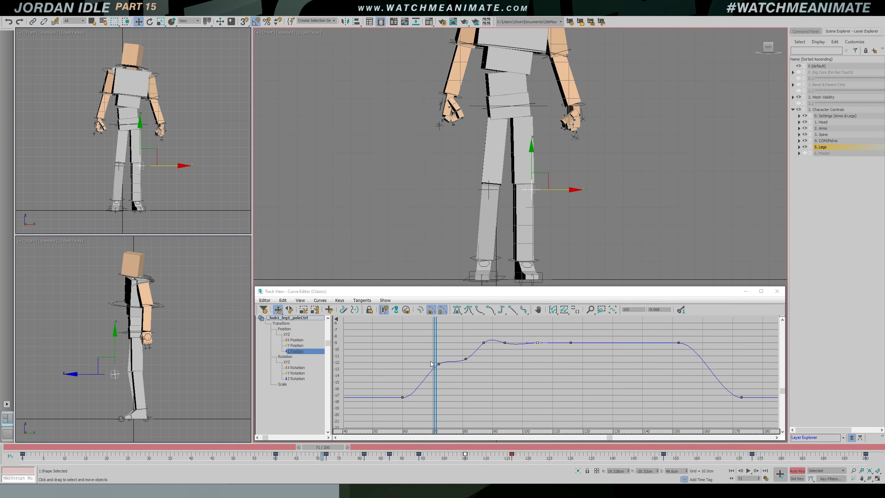
drag(431, 363, 443, 350)
key(Delete)
key(/)
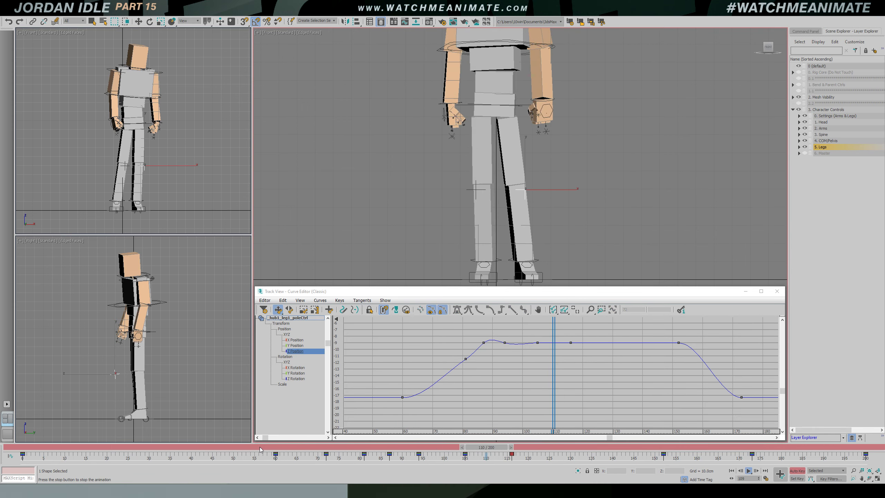
key(/)
Try compressing the leg1 pole control's keys from frames 81–116 to end at frame 105, and play back
drag(453, 340, 590, 391)
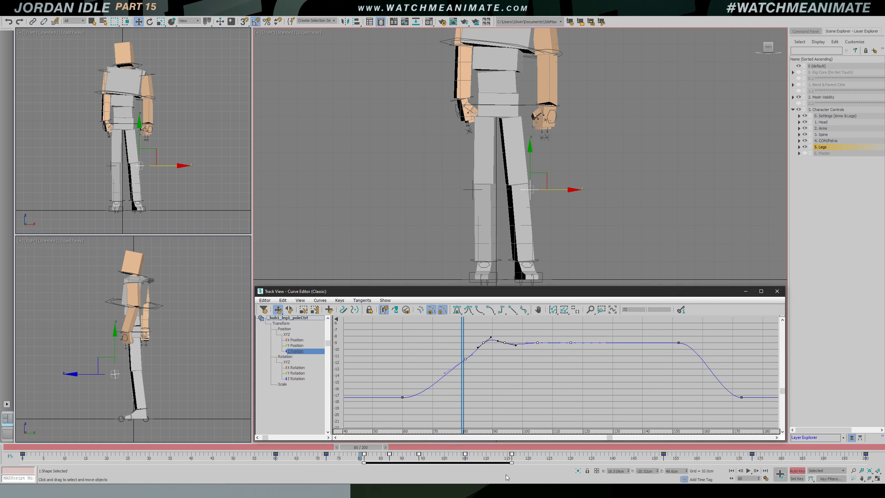
drag(514, 465, 476, 465)
drag(537, 462, 367, 463)
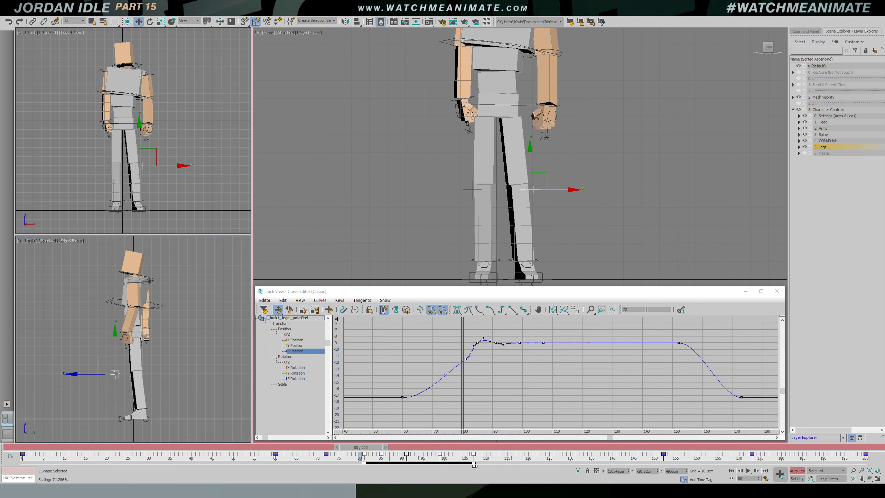
key(slash)
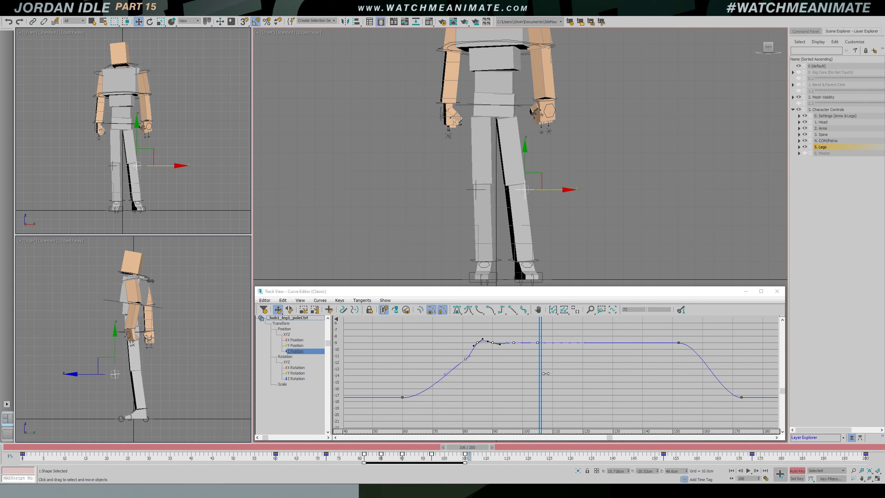
key(slash)
key(ctrl+z)
Scale the leg1 pole control's keys from frames 72–116 so the range ends at frame 110, and play back
click(513, 463)
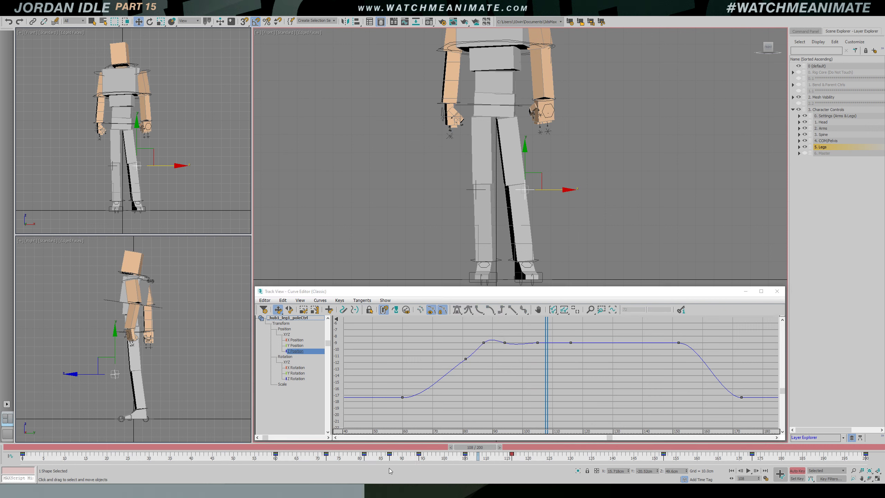
drag(516, 464, 320, 463)
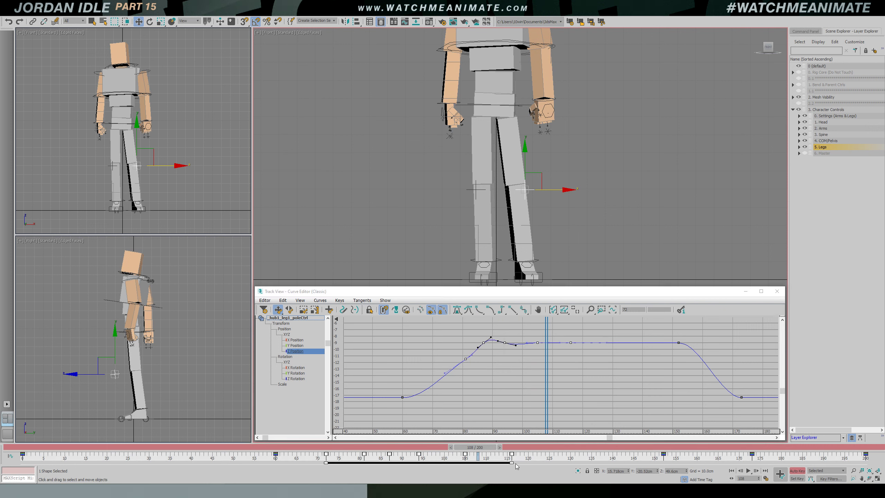
key(/)
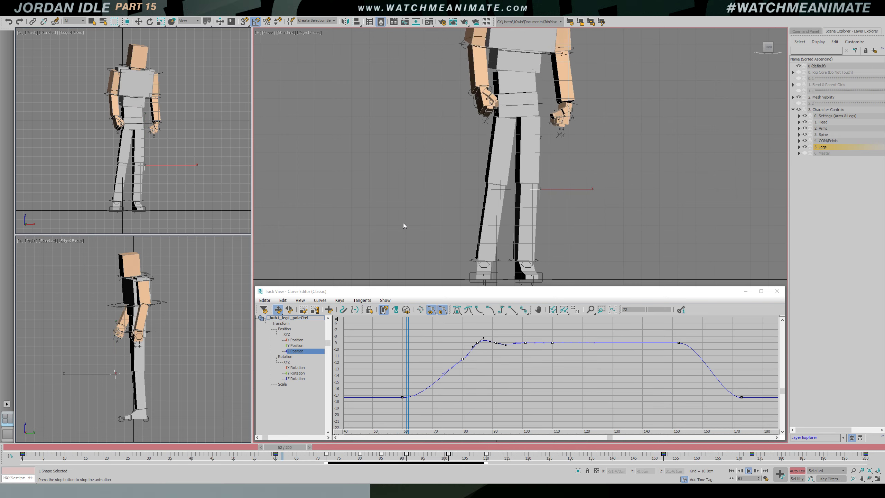
Add Z Position keys at frames 182 and 191, slope the tangents of the frame 173 and 182 keys downward, and play back
drag(659, 448, 824, 448)
key(k)
key(k)
middle_drag(711, 373, 531, 368)
scroll(625, 388, up, 3)
drag(611, 360, 559, 364)
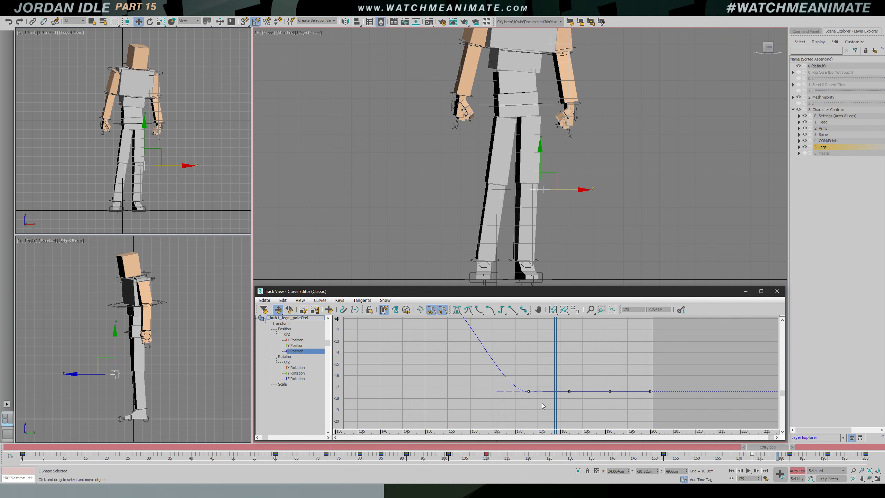
drag(558, 371, 578, 383)
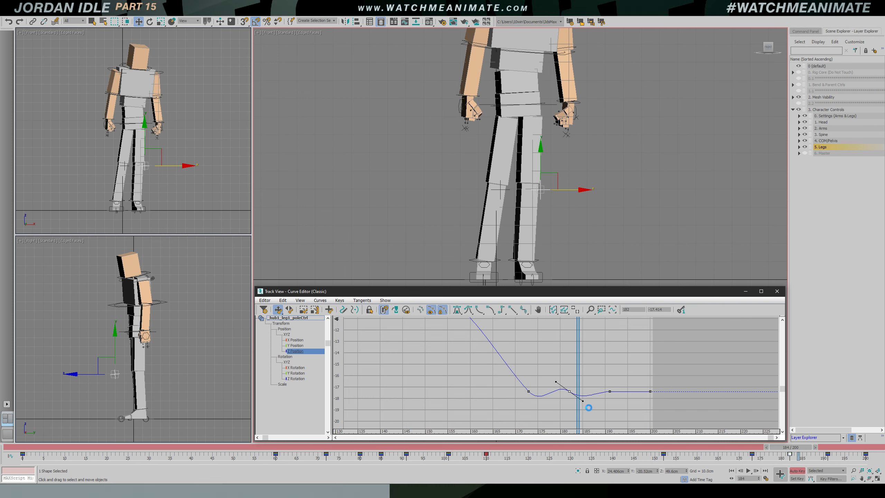
key(/)
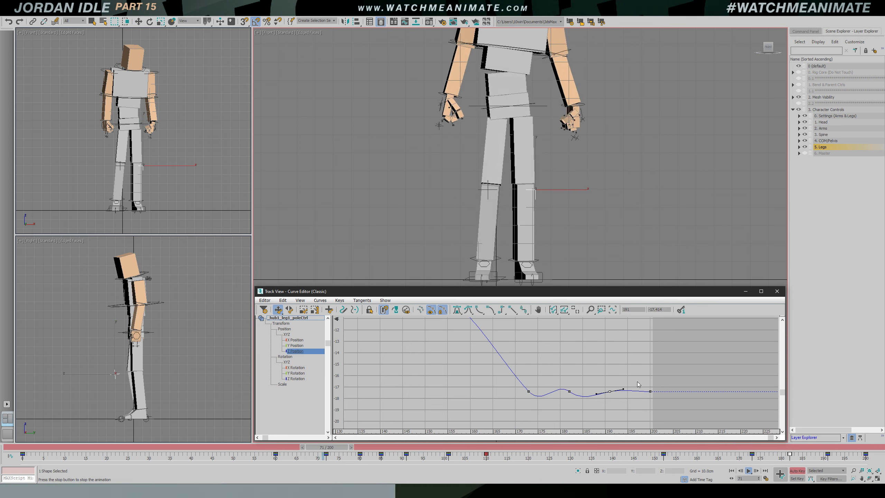
Reshape the Z Position tangents so the curve dips after frame 173, rises through frame 182 and levels at frame 191
click(727, 448)
key(slash)
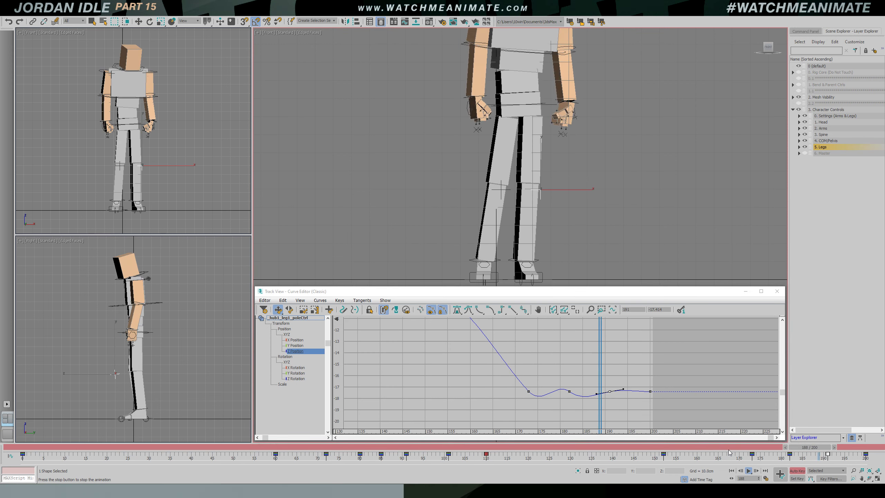
key(slash)
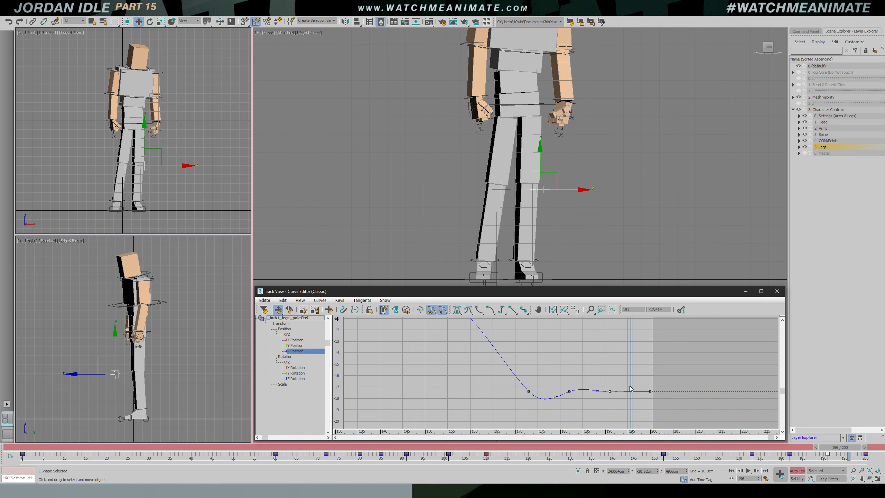
Compress the leg1 pole control's keys from frames 173–191 to end at frame 185, checking the motion in playback
key(/)
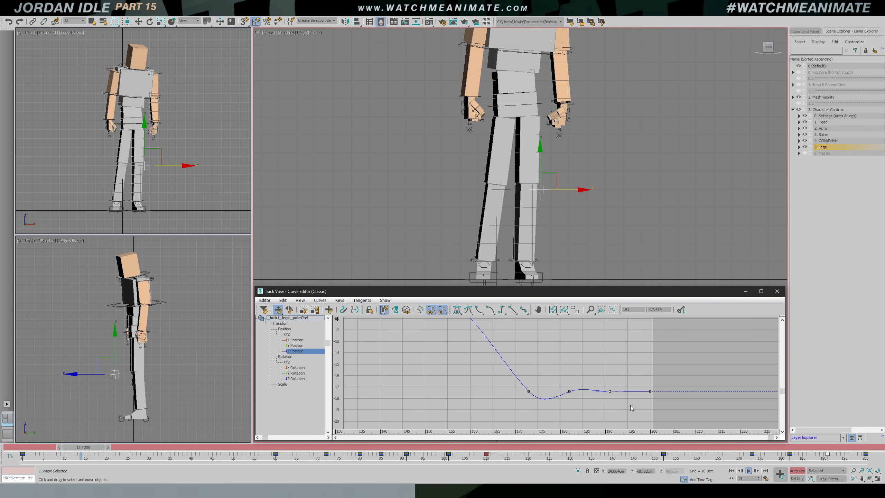
drag(702, 458, 757, 458)
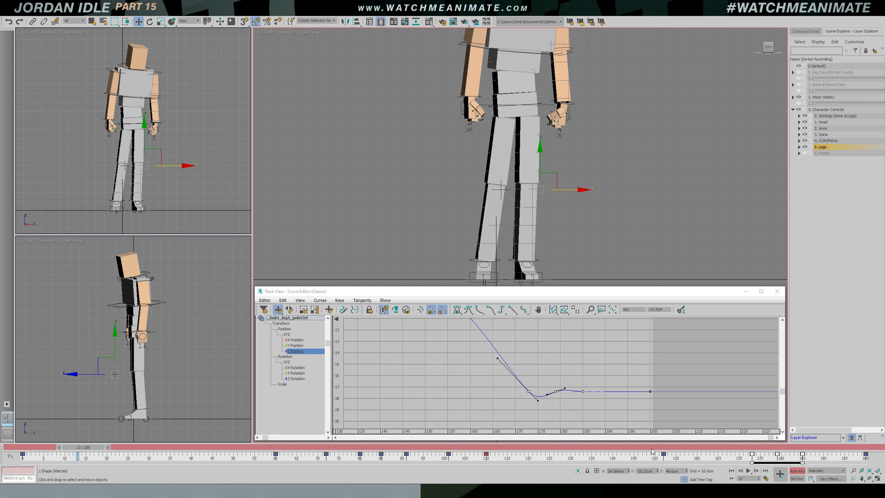
key(/)
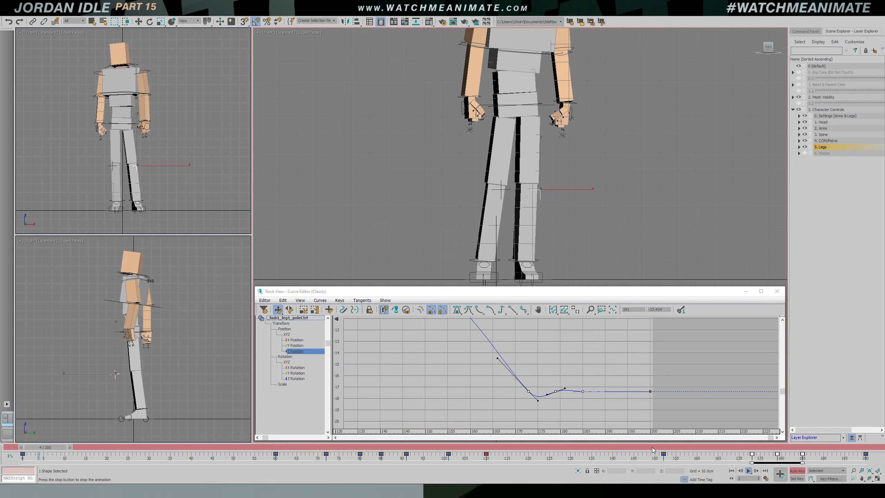
Review the leg motion during playback with nothing selected, from full figure down to a close-up of the feet
scroll(508, 204, down, 2)
click(512, 209)
scroll(513, 216, up, 3)
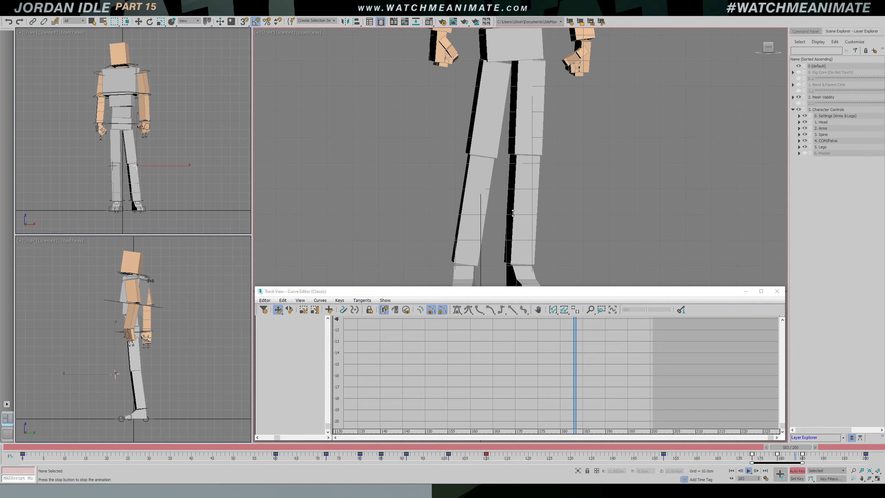
scroll(512, 213, down, 5)
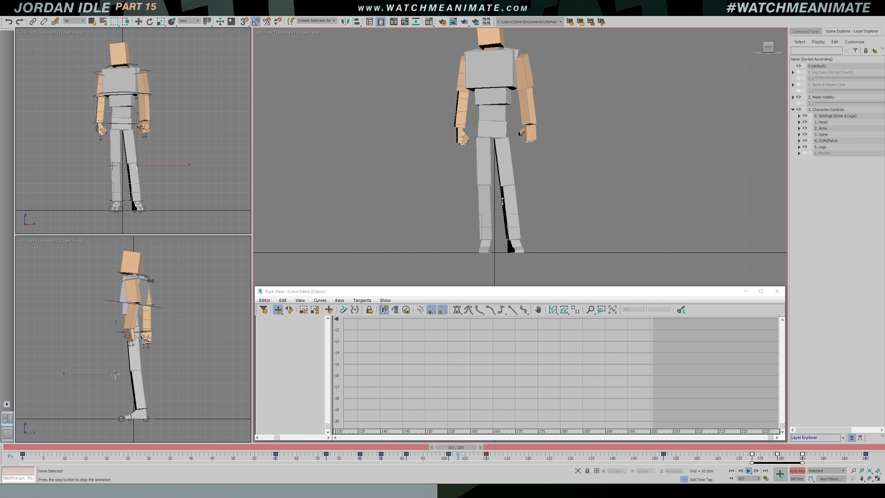
scroll(502, 201, up, 3)
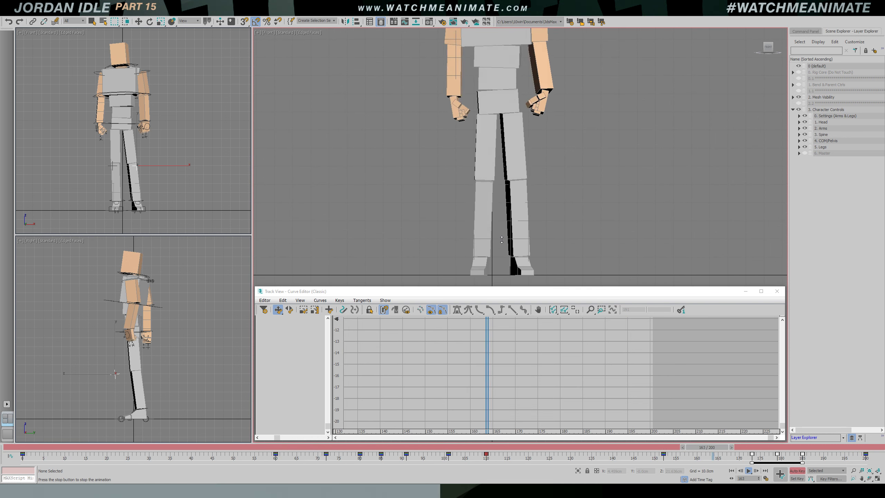
scroll(477, 264, up, 4)
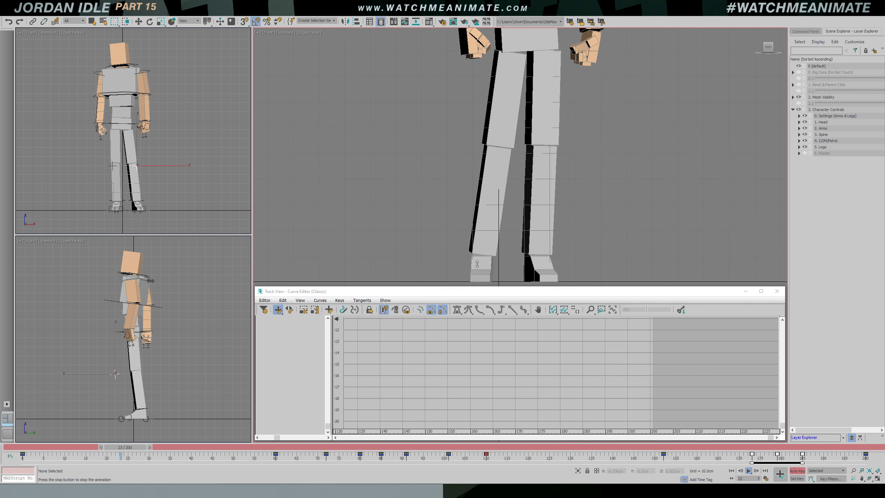
key(/)
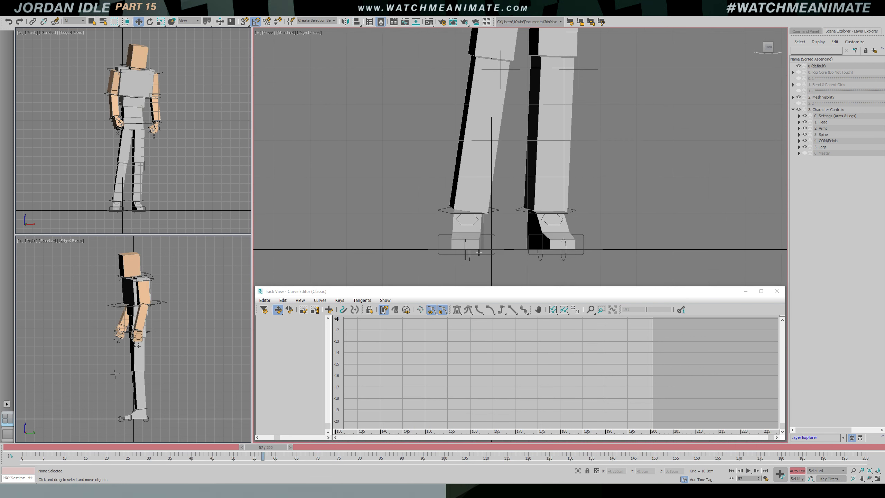
Select the leg2 heel control with the neighbouring foot control and add keys at frames 67, 70, 73, 167 and 170
click(468, 246)
key(e)
click(469, 260)
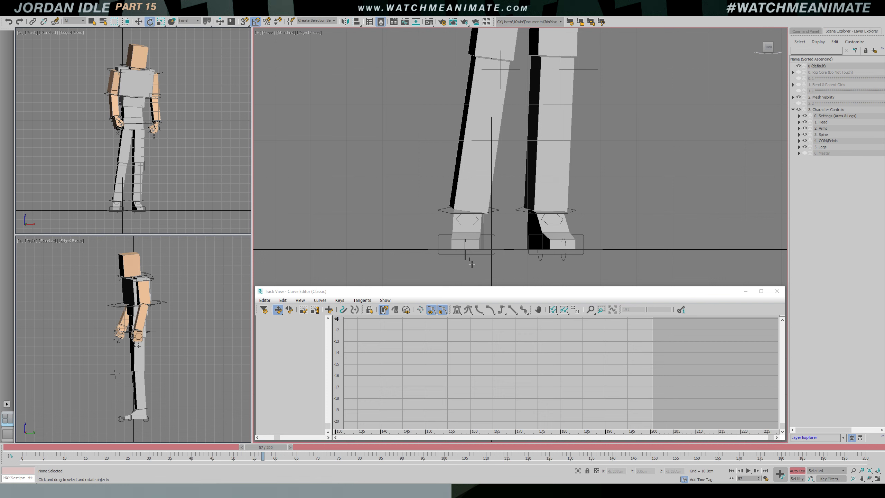
click(411, 186)
click(469, 259)
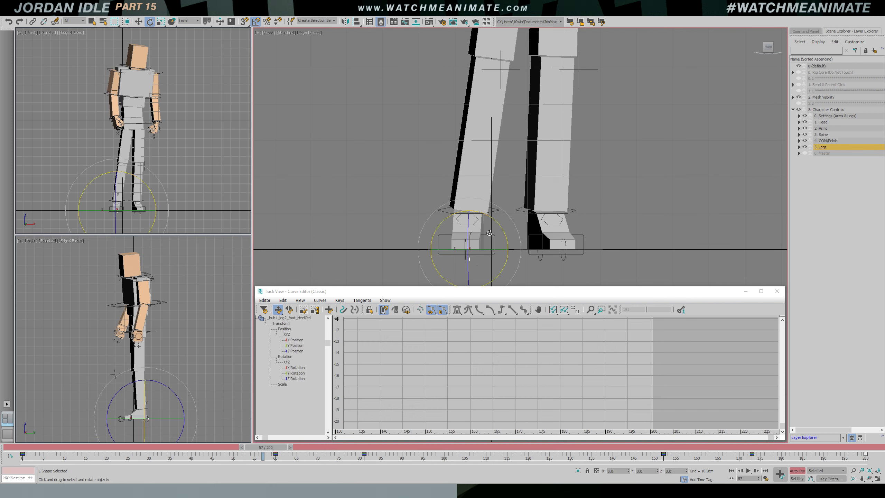
drag(264, 450, 313, 450)
key(q)
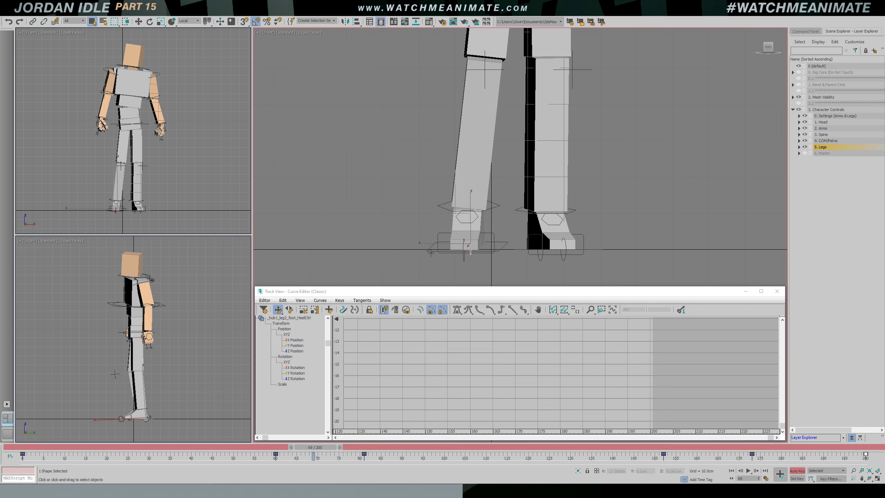
ctrl+click(430, 250)
mouse_move(311, 449)
mouse_down()
mouse_move(758, 450)
mouse_move(746, 449)
mouse_up()
Rotate the leg2 heel control about -6 degrees in X at frame 70 and check the foot motion
click(474, 264)
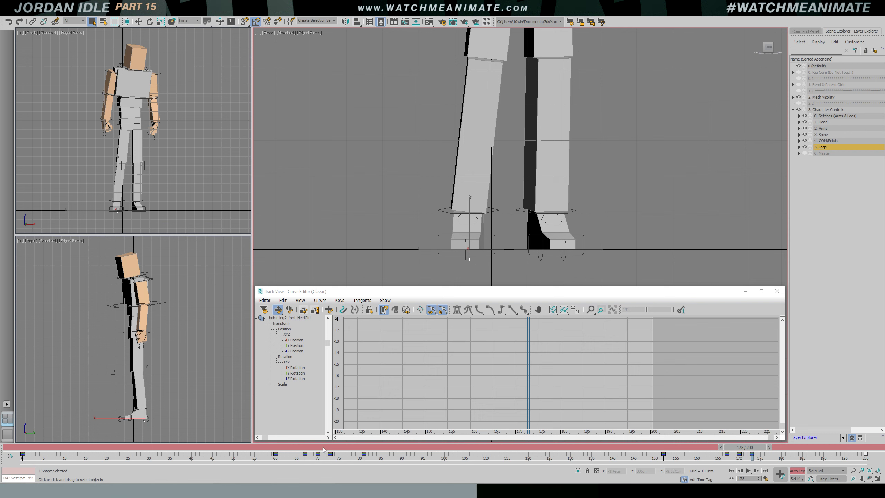
drag(292, 449, 325, 442)
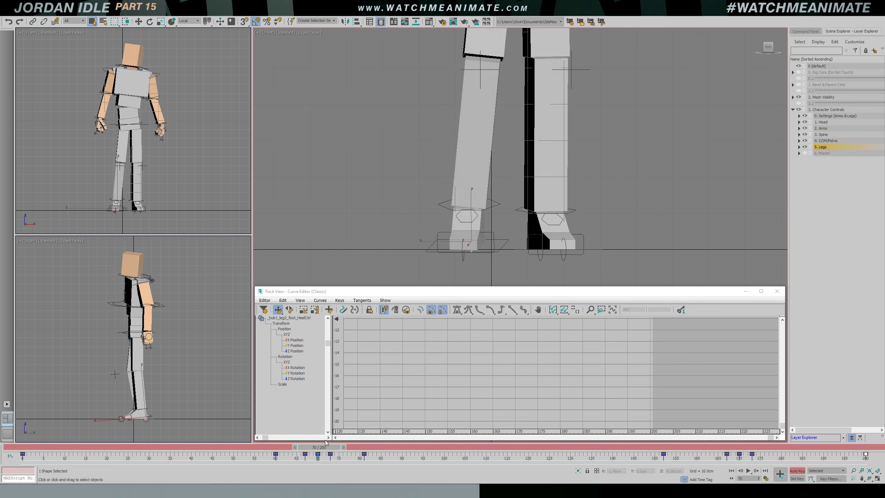
key(e)
drag(499, 221, 502, 221)
key(ctrl+z)
drag(499, 217, 503, 220)
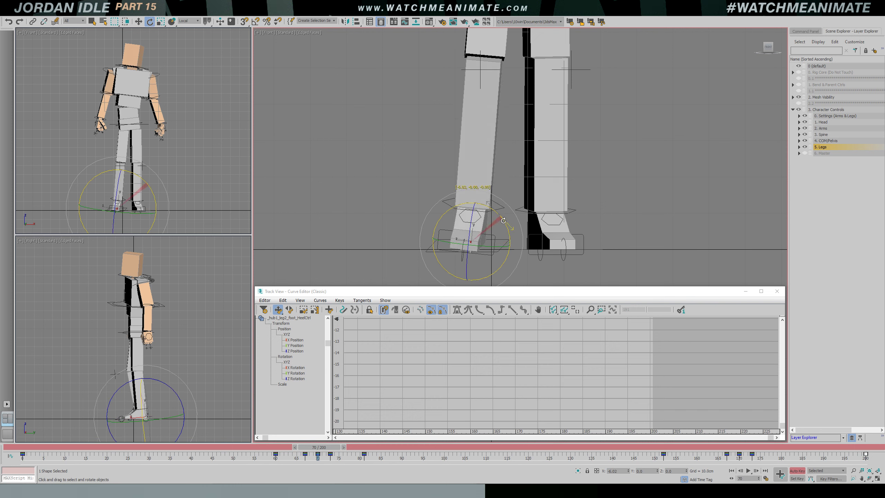
key(/)
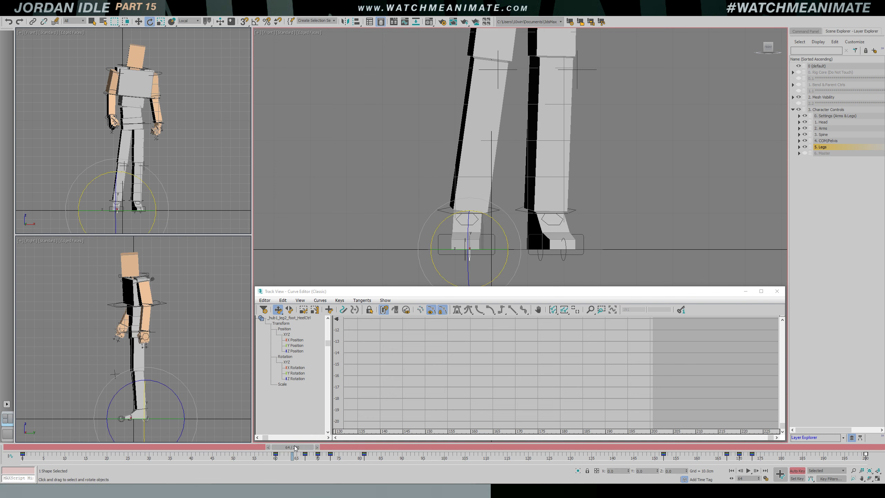
Rotate the leg2 heel control near frame 170 and check the foot motion in playback
drag(294, 448, 735, 453)
key(e)
drag(500, 217, 507, 224)
mouse_move(739, 451)
mouse_down()
mouse_move(754, 452)
mouse_move(683, 452)
mouse_move(753, 452)
mouse_up()
key(/)
Inspect the leg2 foot controls from a perspective view at frame 68, then reselect the heel control and return to the front view
mouse_move(305, 451)
mouse_down()
mouse_move(334, 450)
mouse_move(312, 450)
mouse_up()
key(e)
key(p)
alt+middle_drag(389, 196, 378, 137)
click(457, 201)
drag(455, 200, 457, 200)
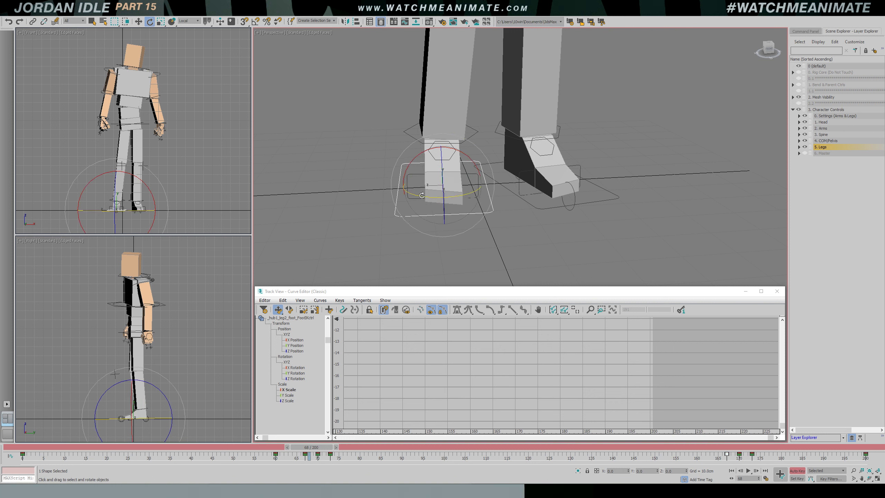
click(450, 220)
drag(463, 212, 463, 212)
alt+middle_drag(442, 199, 446, 198)
click(385, 189)
drag(388, 190, 390, 190)
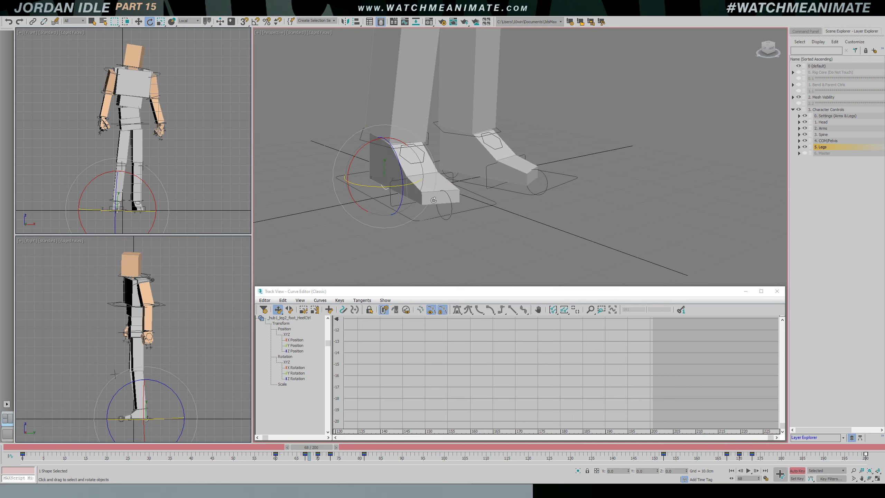
key(f)
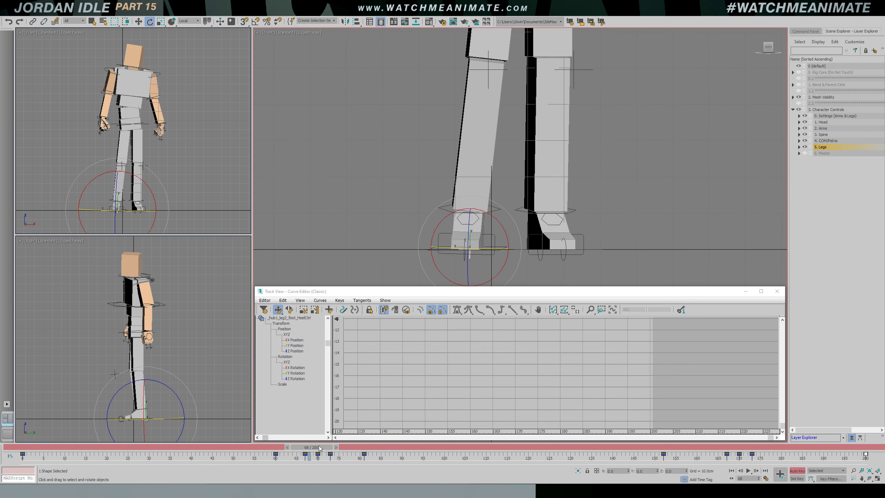
Shape the tangents of the leg2 heel control's Y Rotation key at frame 73 and check the motion in playback
drag(320, 448, 342, 448)
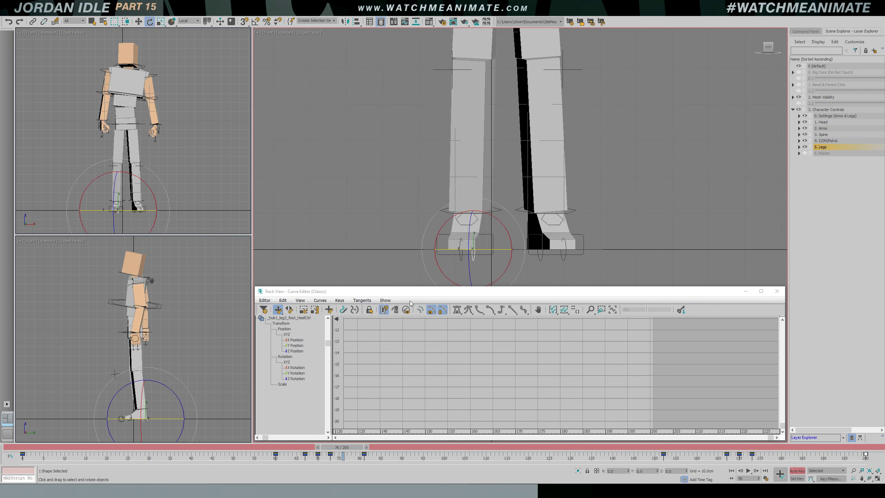
click(299, 378)
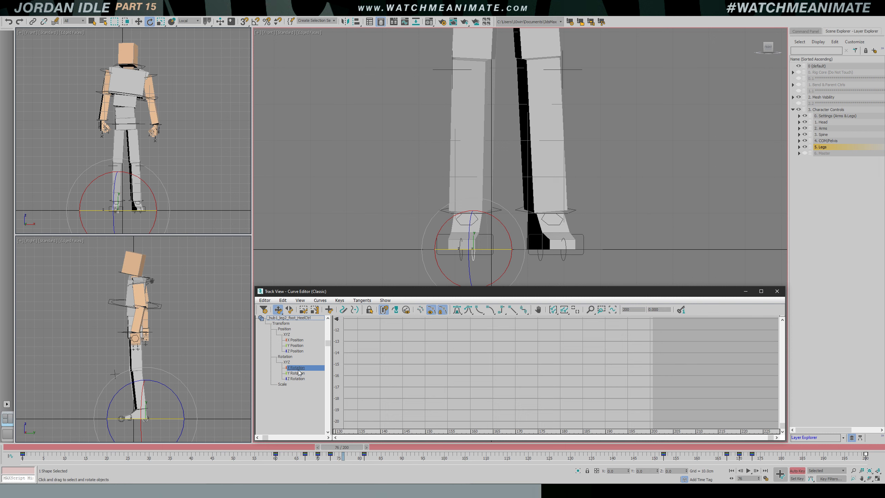
click(575, 310)
drag(499, 372, 450, 387)
key(/)
key(/)
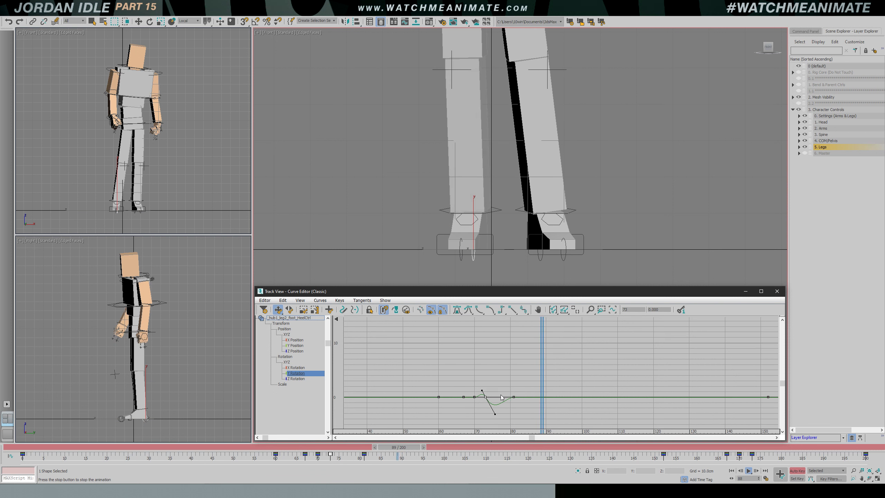
key(e)
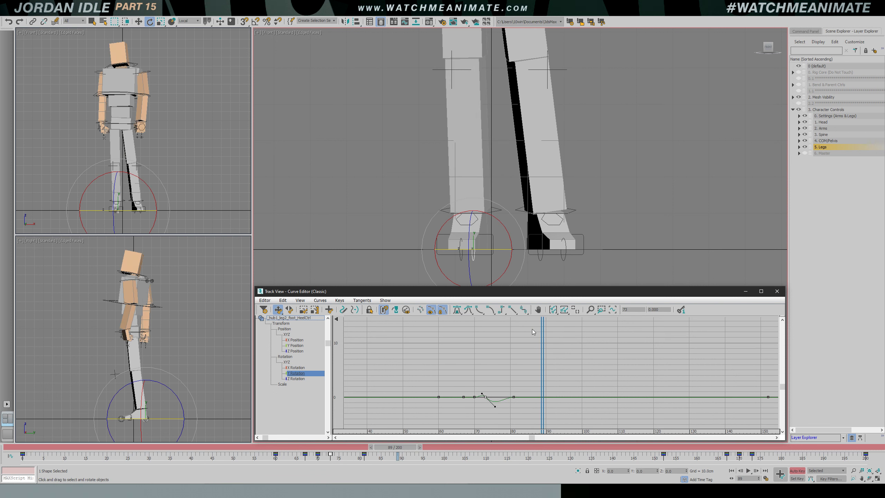
Add a heel Y Rotation key at frame 77 and shift the keys after frame 60 two frames earlier, spanning frames 65–79
click(574, 312)
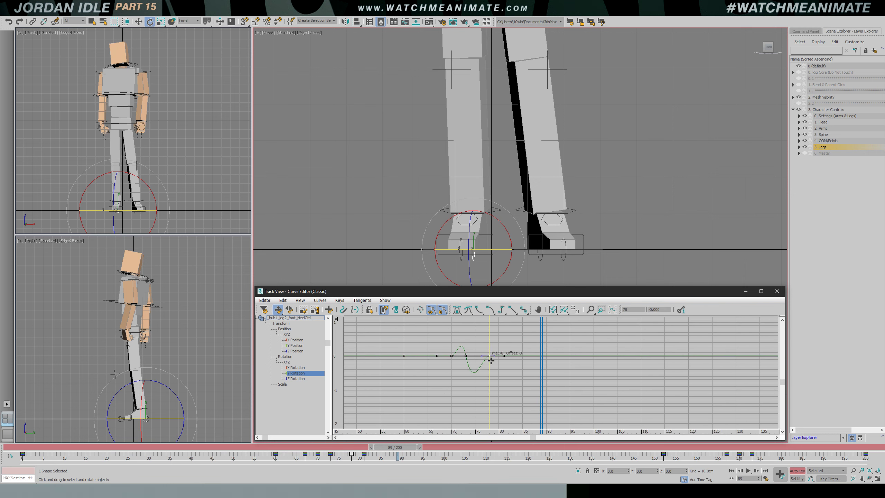
key(/)
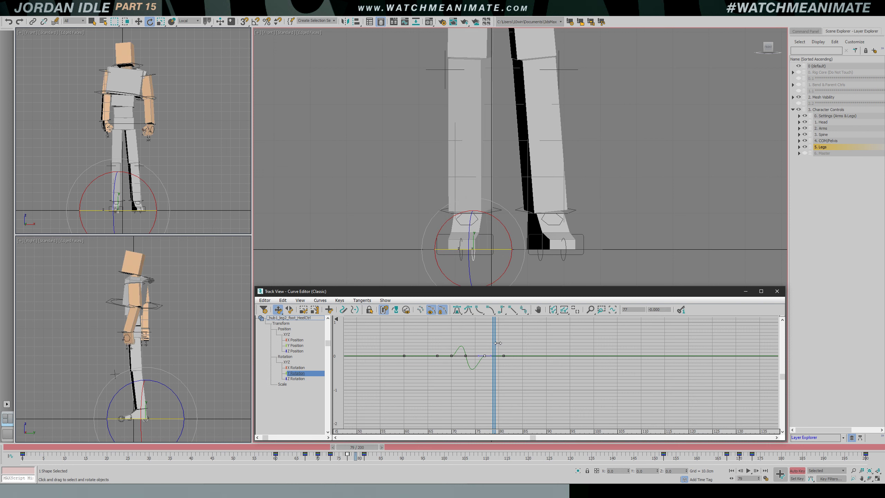
key(/)
drag(424, 339, 498, 359)
key(/)
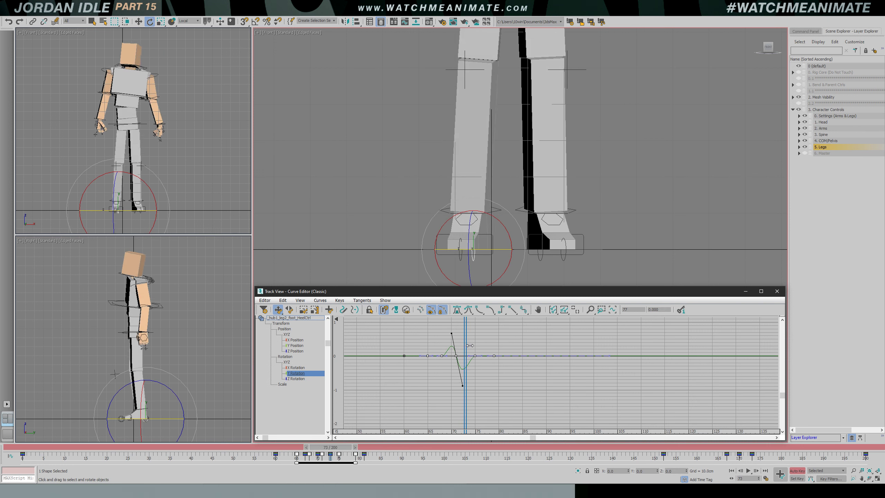
key(/)
click(466, 342)
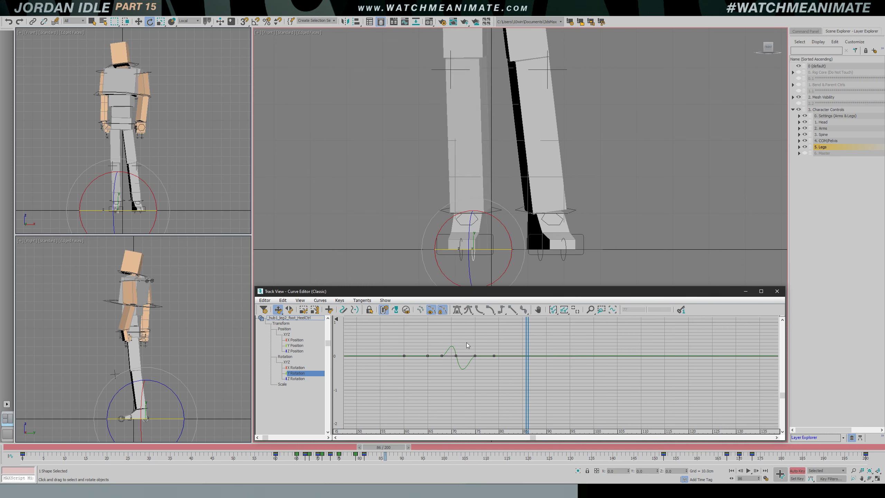
key(/)
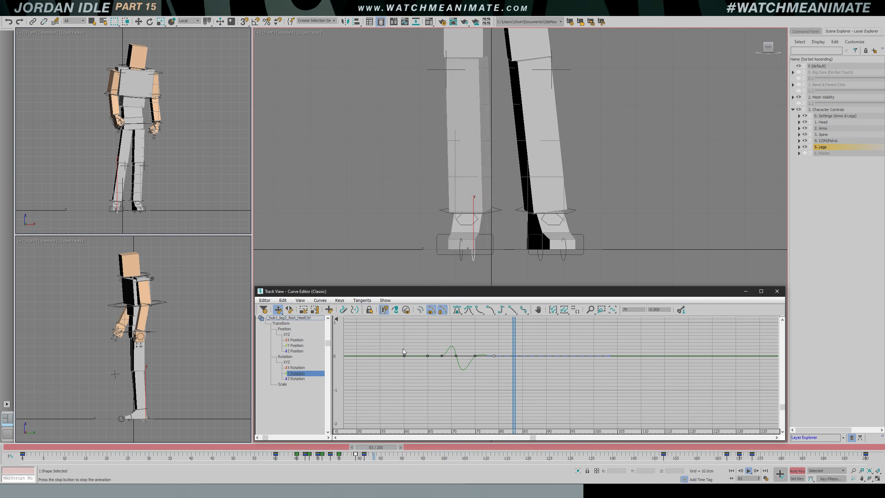
Hide the rig controls and review the whole figure's motion and its legs during playback
scroll(423, 207, down, 4)
key(shift+s)
scroll(435, 198, down, 3)
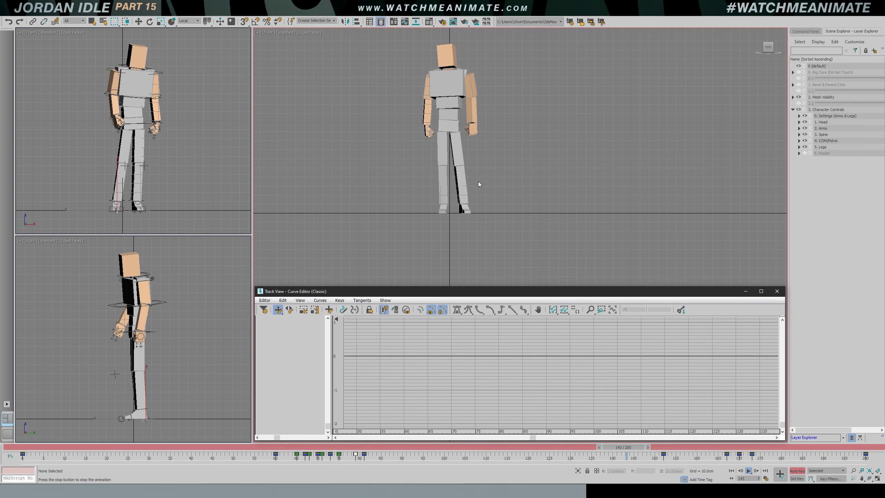
middle_drag(475, 184, 506, 209)
scroll(490, 211, up, 3)
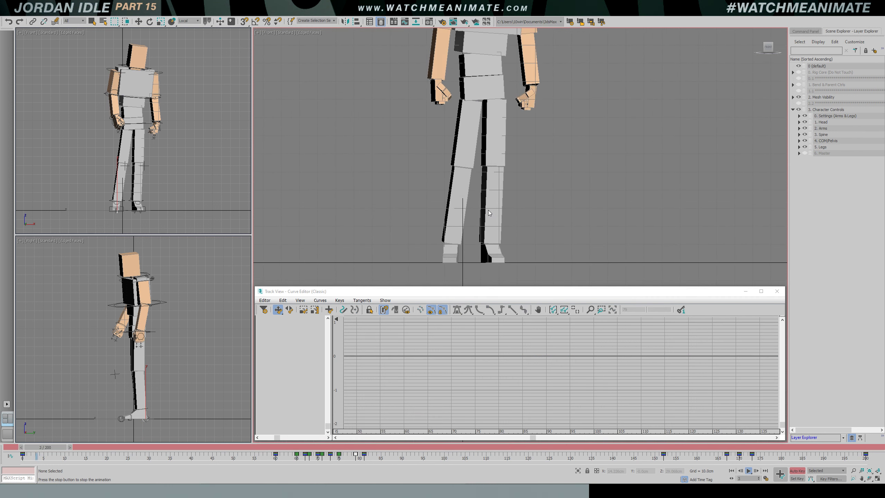
scroll(487, 210, down, 2)
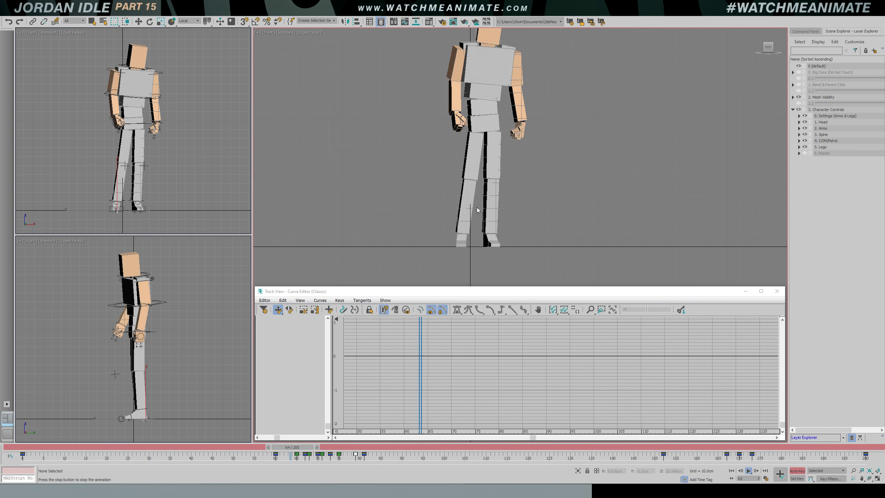
Reselect the leg2 heel control at frame 71 and reverse the slope of its Y Rotation key's tangents there
mouse_move(312, 450)
mouse_down()
mouse_move(305, 450)
mouse_move(351, 450)
mouse_move(321, 449)
mouse_up()
key(e)
click(463, 261)
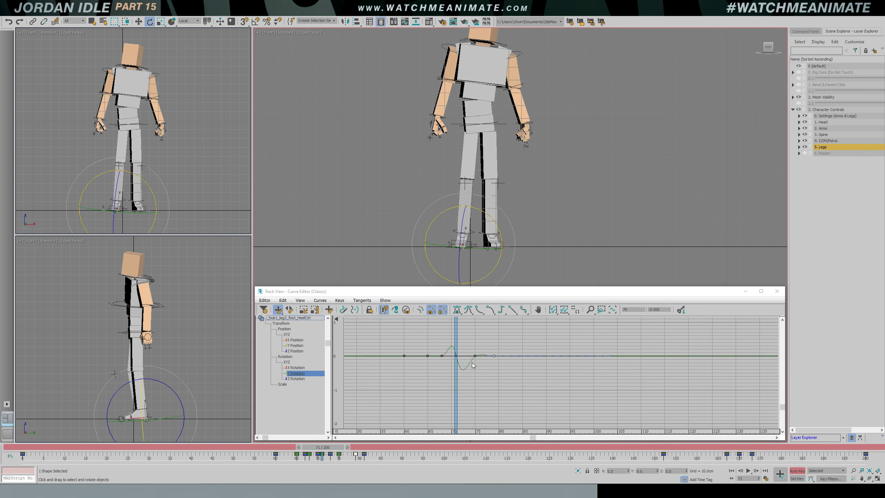
scroll(461, 358, up, 5)
drag(475, 347, 499, 368)
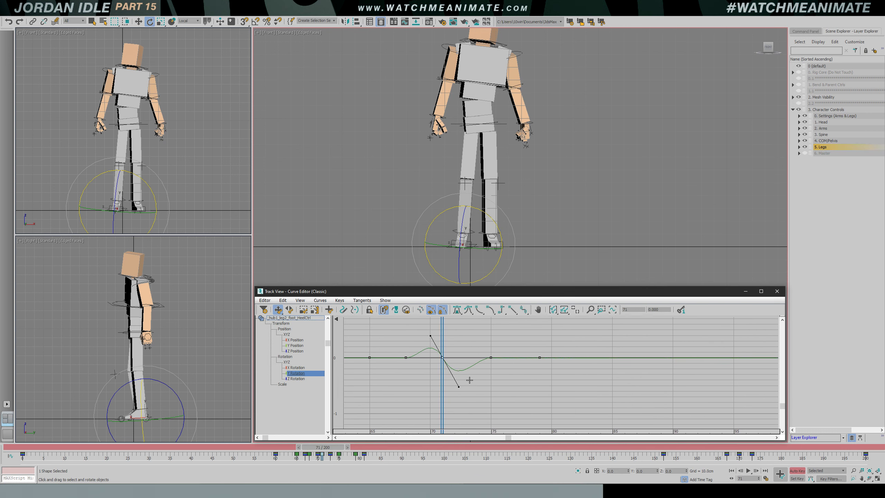
mouse_move(441, 343)
mouse_down()
mouse_move(430, 343)
mouse_move(467, 343)
mouse_move(442, 343)
mouse_up()
ctrl+alt+middle_drag(470, 352, 503, 326)
scroll(503, 247, up, 6)
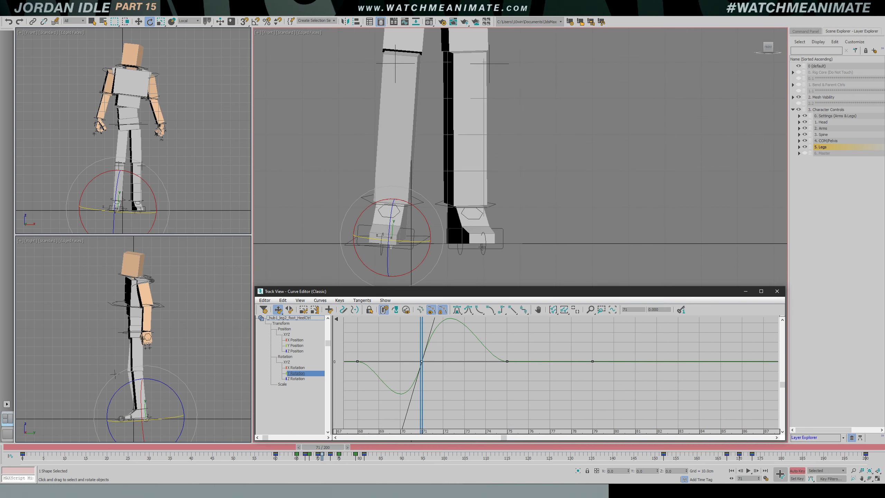
Steepen the frame 71 tangents so the heel's Y Rotation swings about 2 degrees each way, then check the motion in playback
middle_drag(502, 247, 581, 232)
ctrl+alt+middle_drag(451, 348, 443, 368)
scroll(442, 368, down, 1)
drag(436, 341, 419, 340)
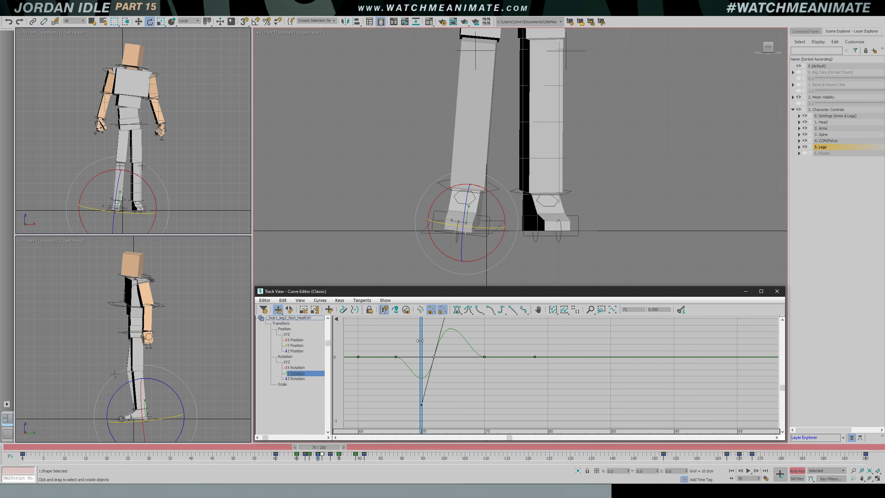
middle_drag(464, 341, 494, 361)
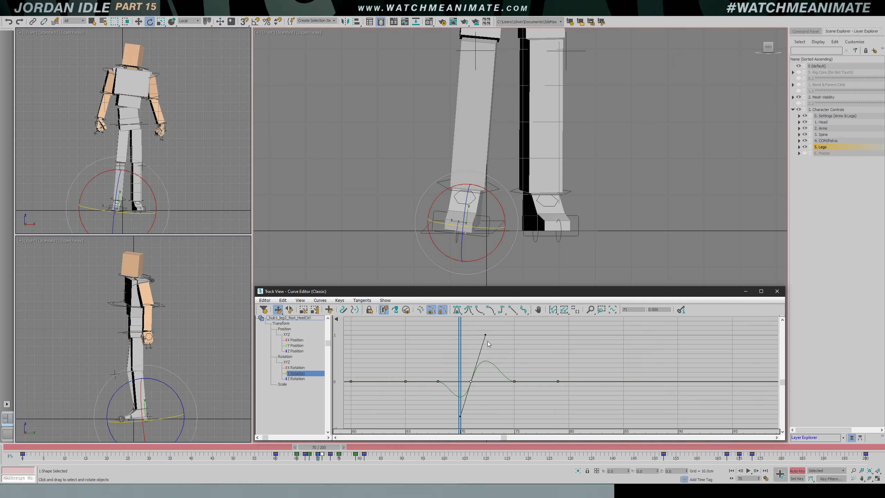
drag(489, 338, 477, 267)
ctrl+alt+middle_drag(482, 349, 522, 318)
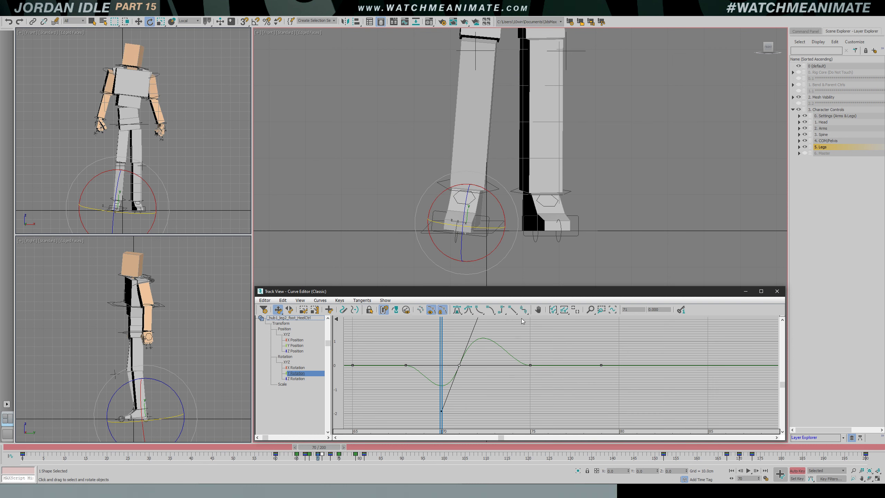
click(573, 307)
ctrl+alt+middle_drag(542, 356, 577, 370)
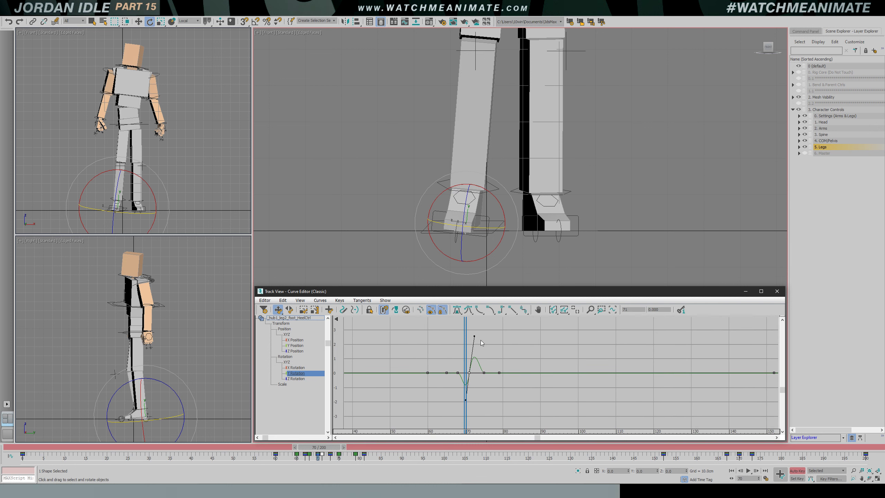
click(573, 309)
ctrl+alt+middle_drag(491, 362, 571, 396)
drag(542, 350, 505, 359)
key(slash)
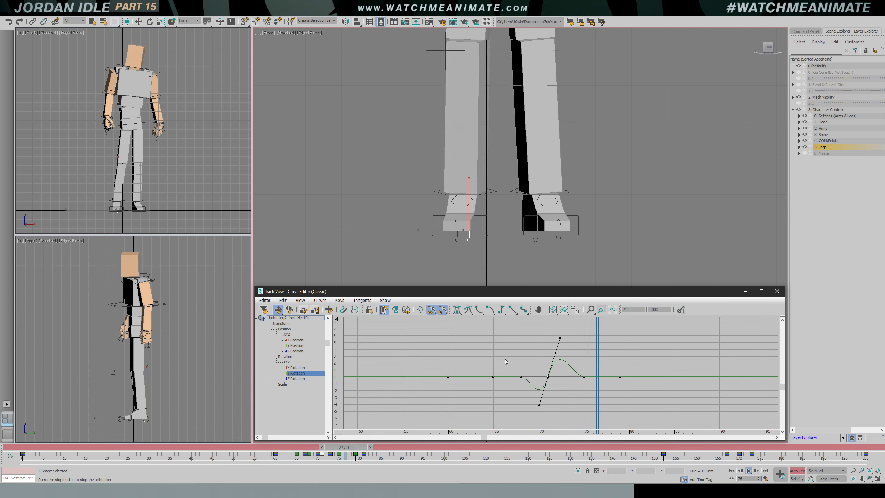
key(slash)
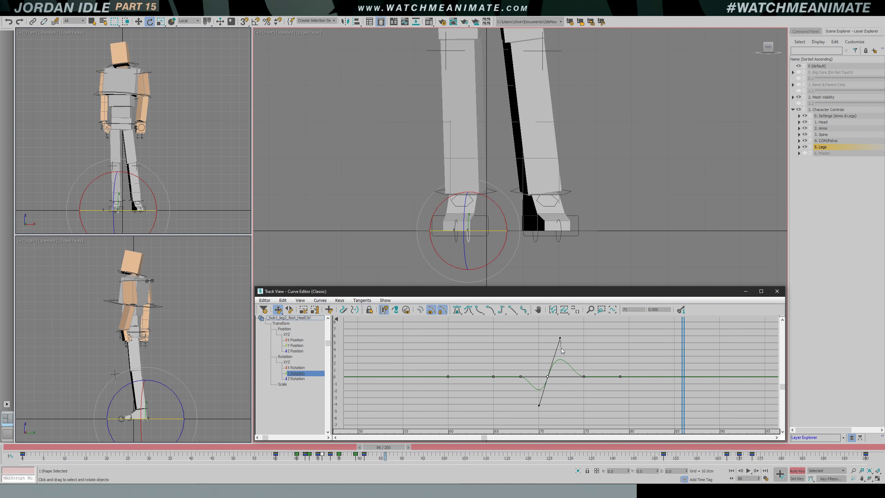
Soften the heel's Y Rotation tangents at frame 71 to a swing of about 1 degree and review the motion with controls hidden
drag(684, 349, 532, 356)
key(/)
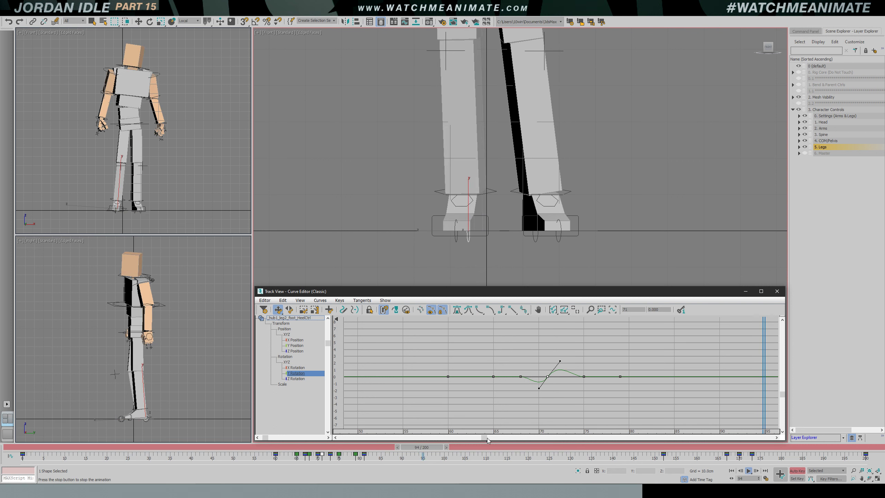
click(279, 448)
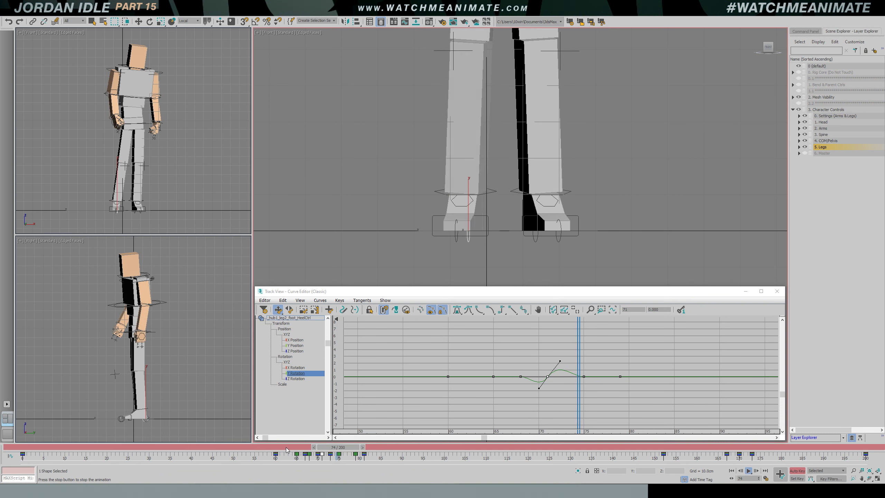
right_click(198, 195)
click(200, 161)
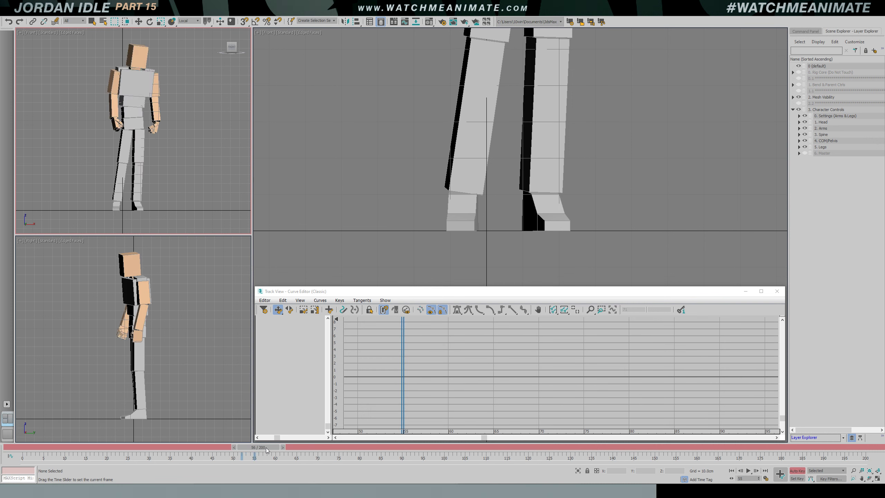
click(341, 448)
mouse_move(340, 450)
mouse_down()
mouse_move(319, 450)
mouse_move(353, 450)
mouse_move(337, 450)
mouse_up()
Show the rig controls, reselect the leg2 heel control at frame 74, and undo the last change
key(shift+s)
click(468, 237)
scroll(486, 221, up, 2)
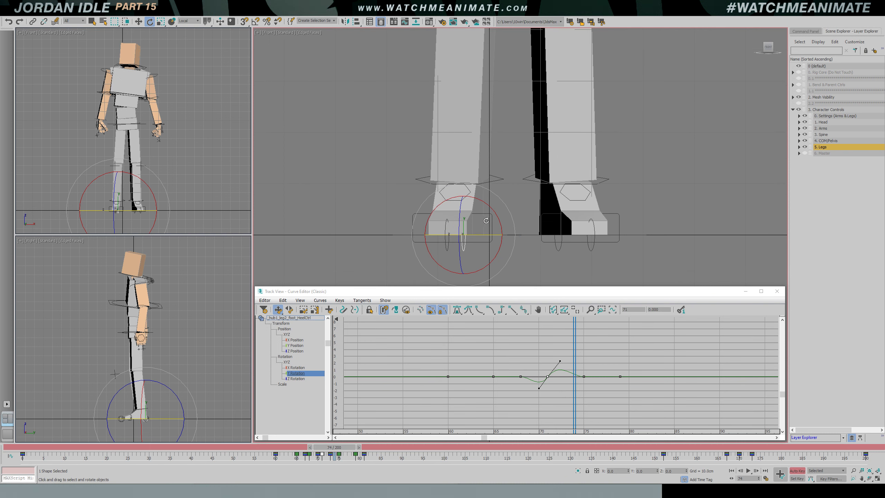
click(486, 238)
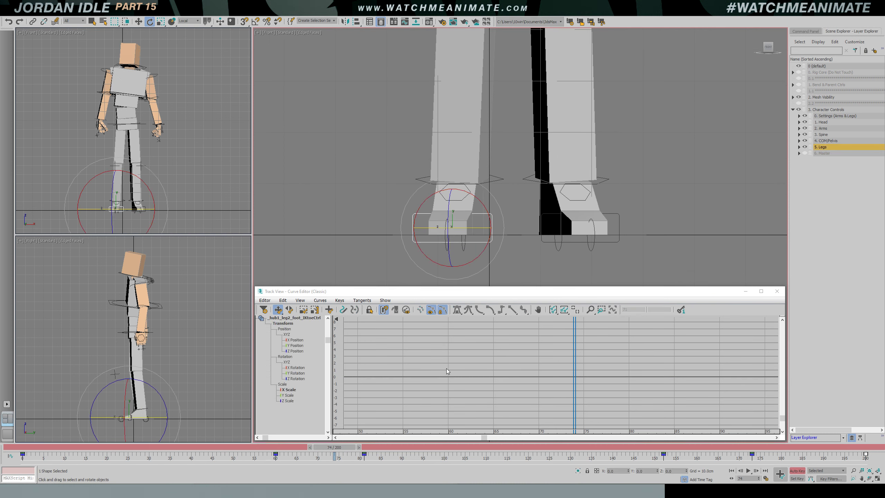
key(ctrl+z)
key(ctrl+z)
key(ctrl+y)
click(501, 318)
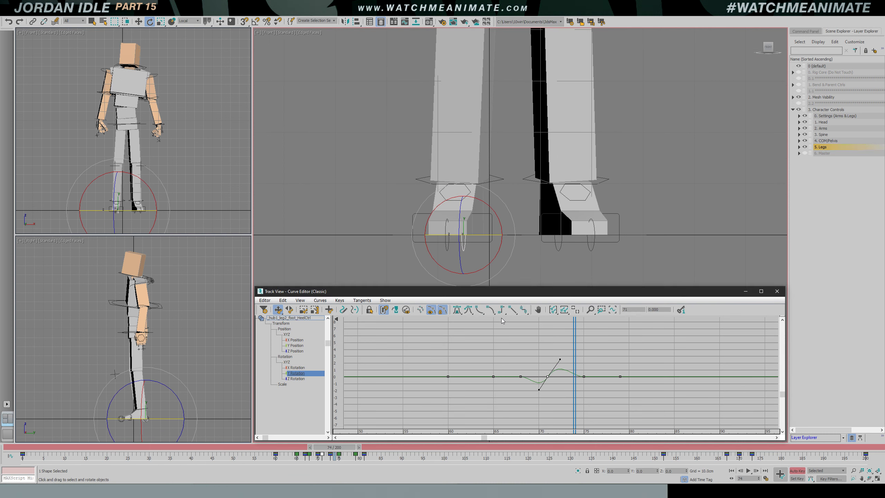
Try rotating the leg2 IK toe control at frame 74 and scrub back to frame 58
click(466, 229)
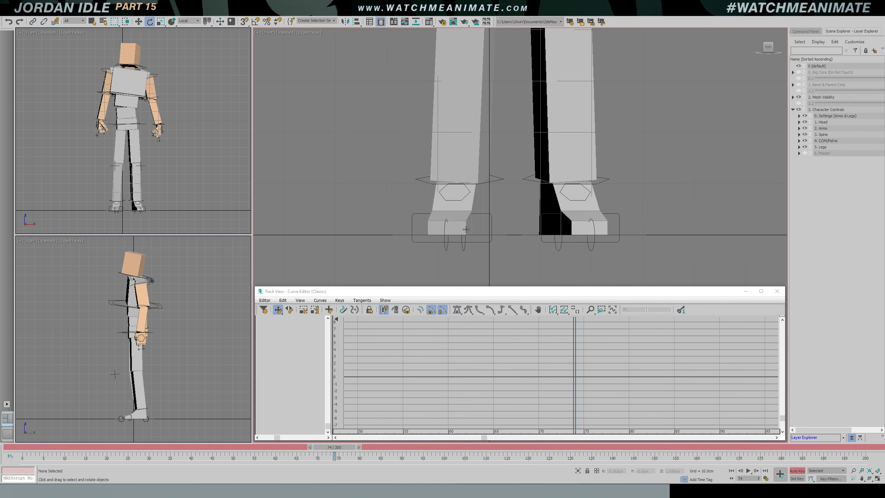
click(489, 218)
drag(475, 230, 473, 230)
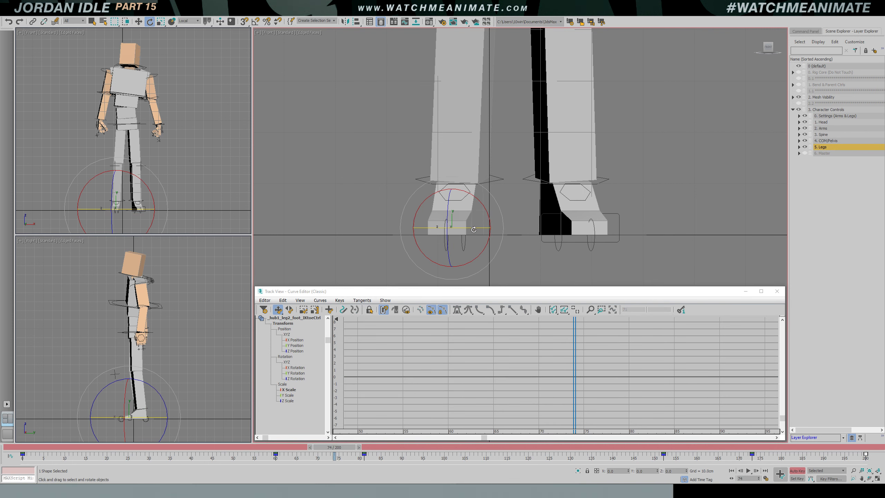
drag(574, 333, 429, 343)
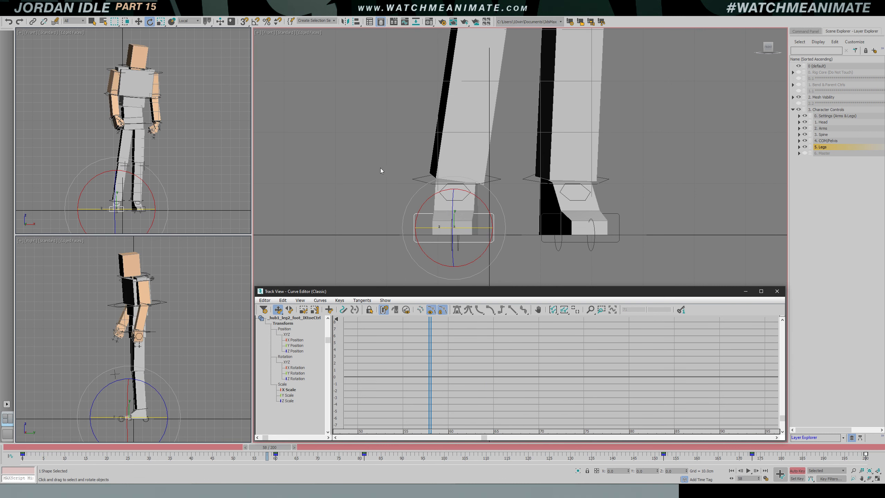
Try rotating the leg2 ankle control at frames 58 and 77
click(420, 184)
drag(485, 251, 476, 248)
right_click(476, 248)
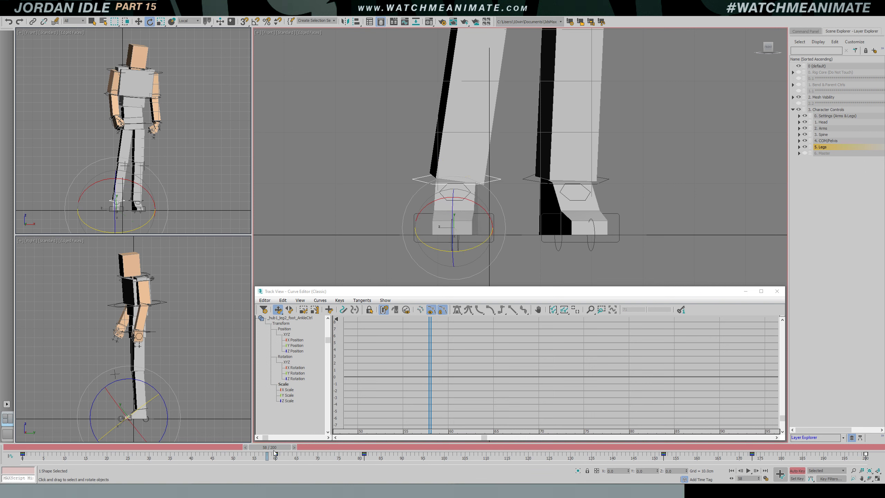
drag(283, 448, 358, 449)
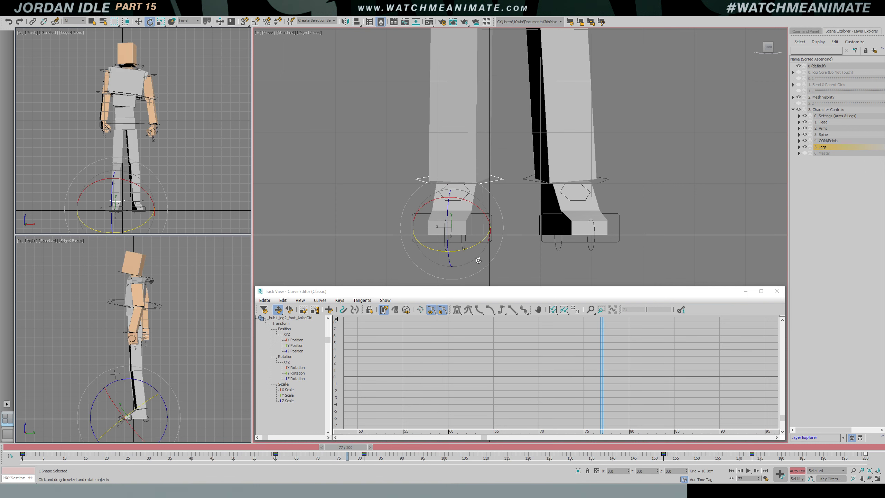
drag(487, 216, 486, 216)
Key the leg2 ankle control at frames 67, 70 and 73 to match the foot IK control's keys
key(p)
alt+middle_drag(512, 213, 485, 244)
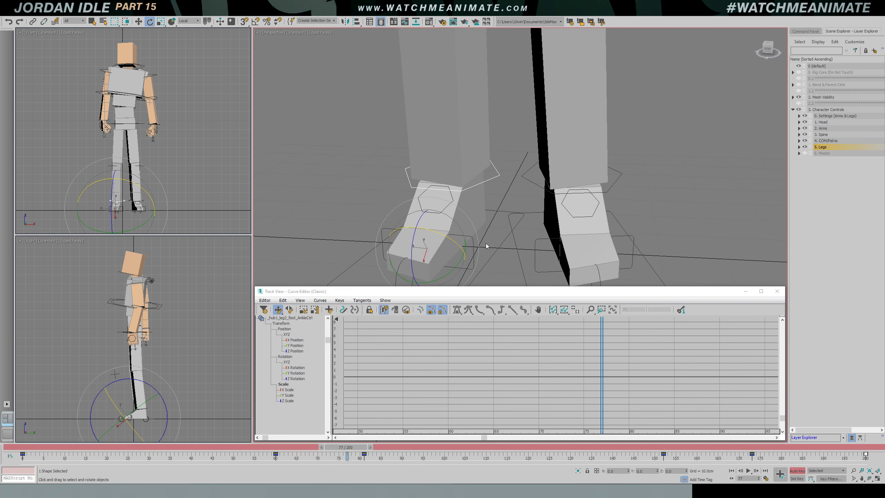
ctrl+click(496, 258)
drag(347, 452, 283, 450)
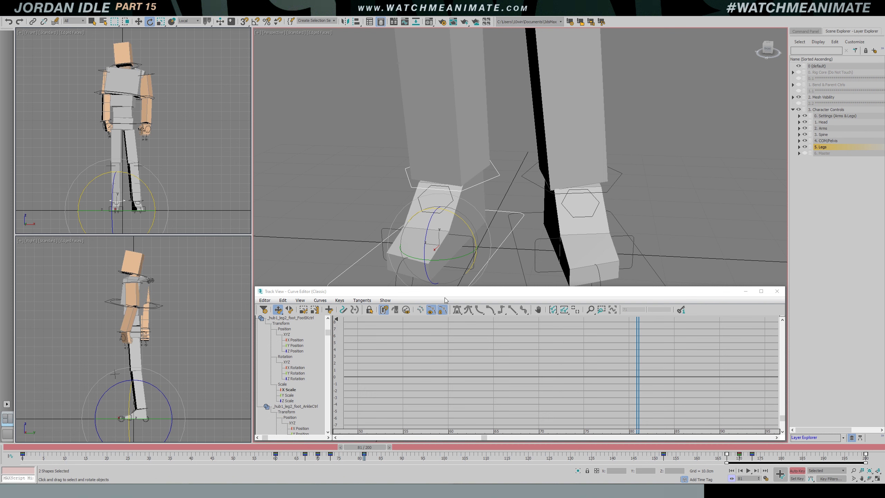
click(493, 182)
key(f)
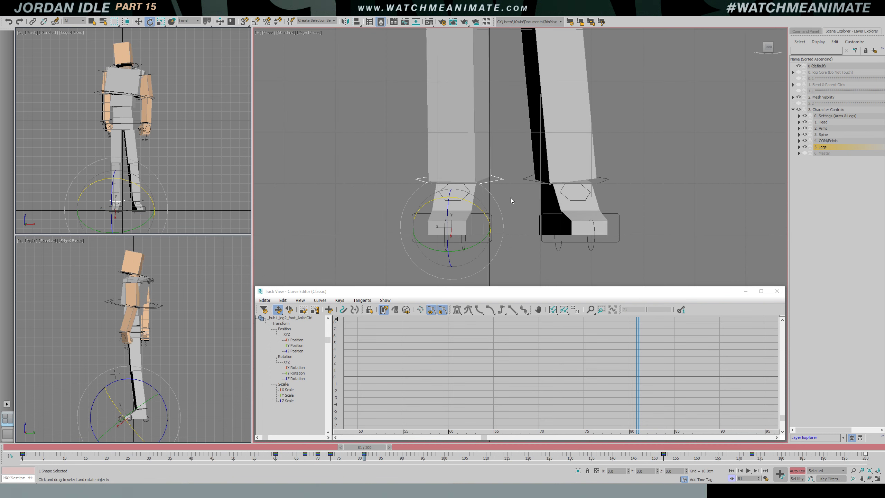
Steepen the leg2 ankle's X Rotation tangents at frame 70 to swing about 8 degrees each way, and check the playback
drag(291, 445, 323, 449)
key(e)
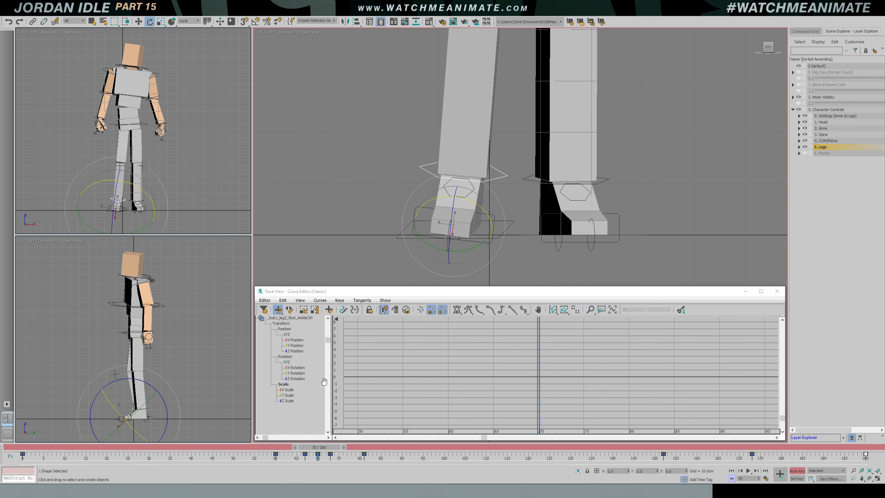
click(296, 368)
drag(540, 380, 544, 423)
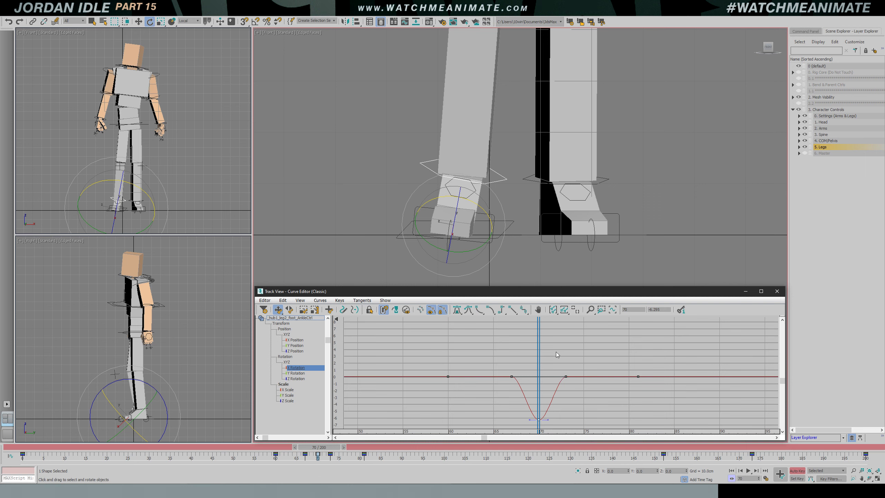
ctrl+alt+middle_drag(556, 354, 550, 390)
key(ctrl+z)
drag(541, 425, 541, 434)
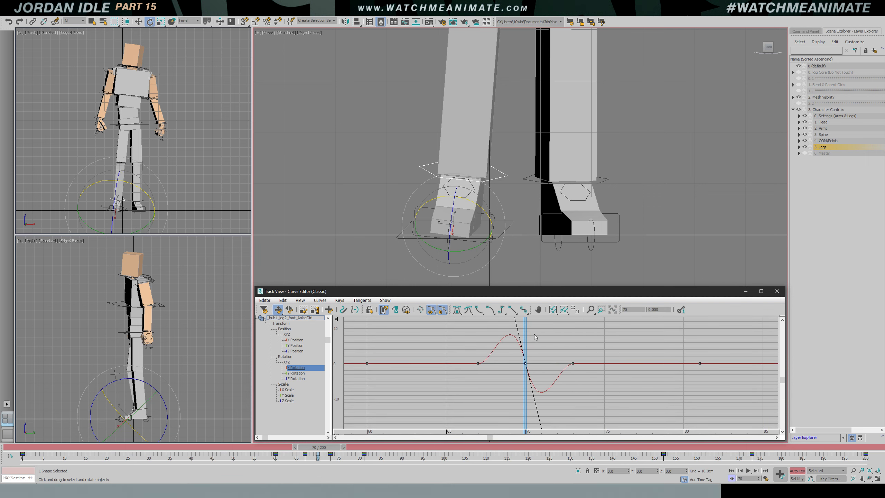
key(/)
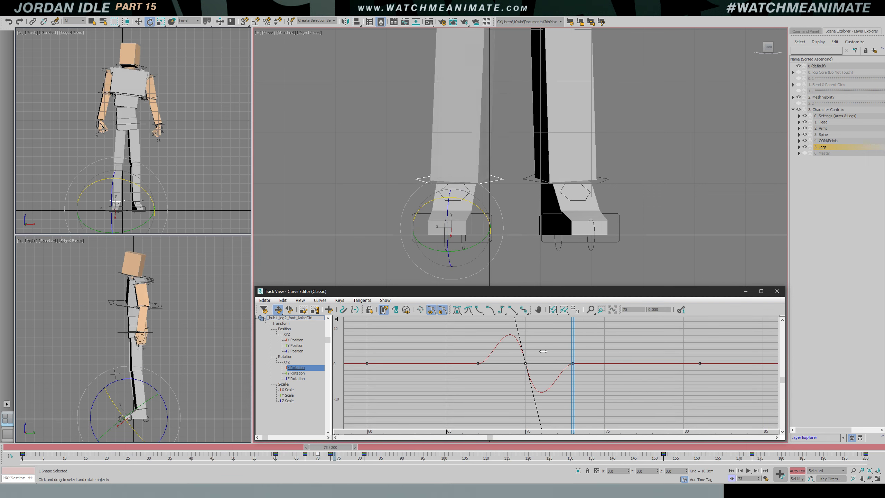
key(/)
key(e)
Give the ankle's X Rotation a small overshoot after frame 73, with the settling keys at frames 77 and 89
click(573, 364)
scroll(625, 365, down, 2)
scroll(626, 365, down, 2)
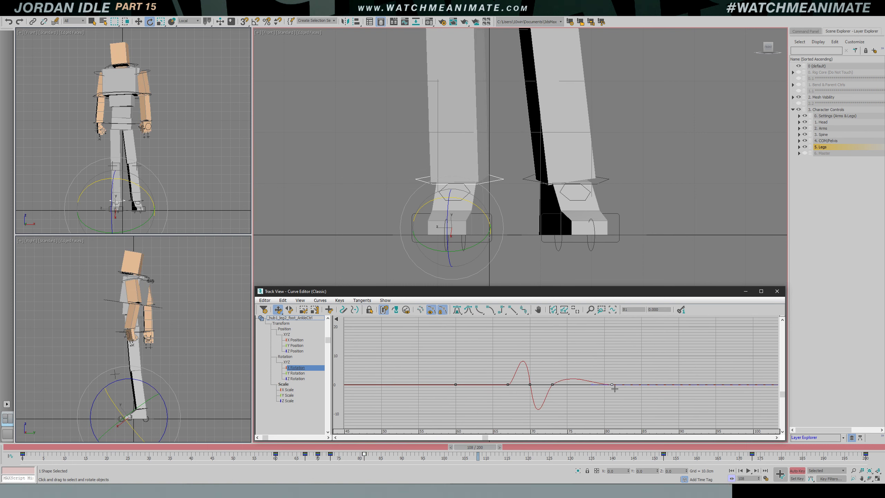
key(/)
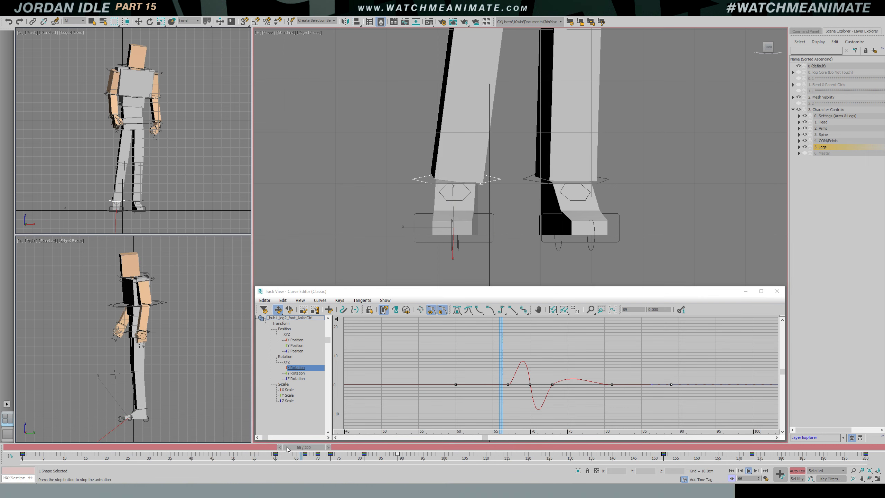
click(286, 447)
key(/)
scroll(605, 380, up, 1)
drag(600, 373, 577, 390)
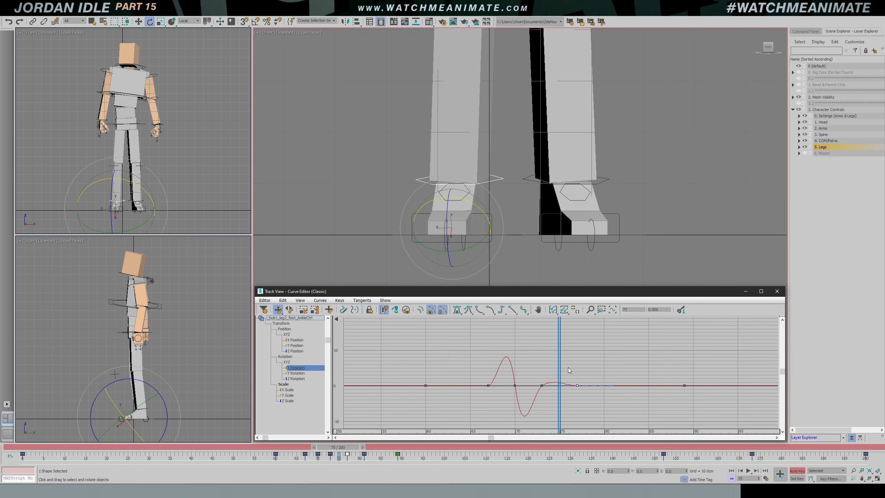
Review the leg motion on the whole character in playback with the rig controls hidden
key(/)
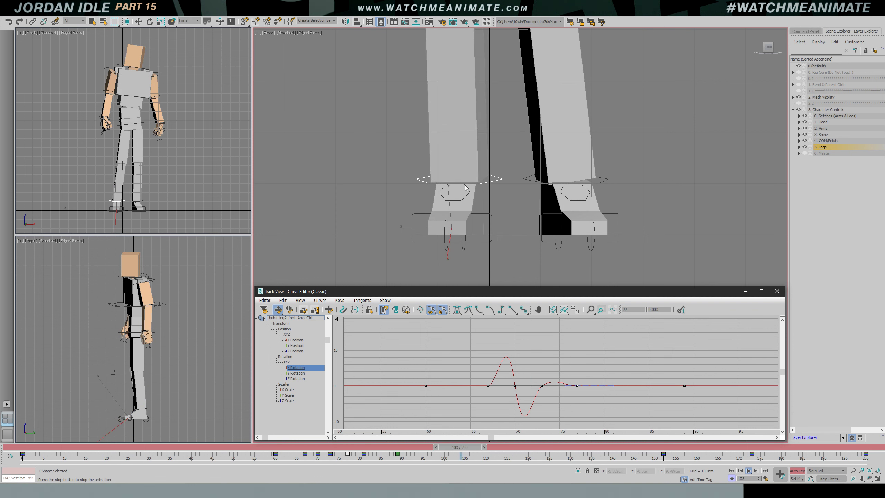
scroll(466, 188, down, 5)
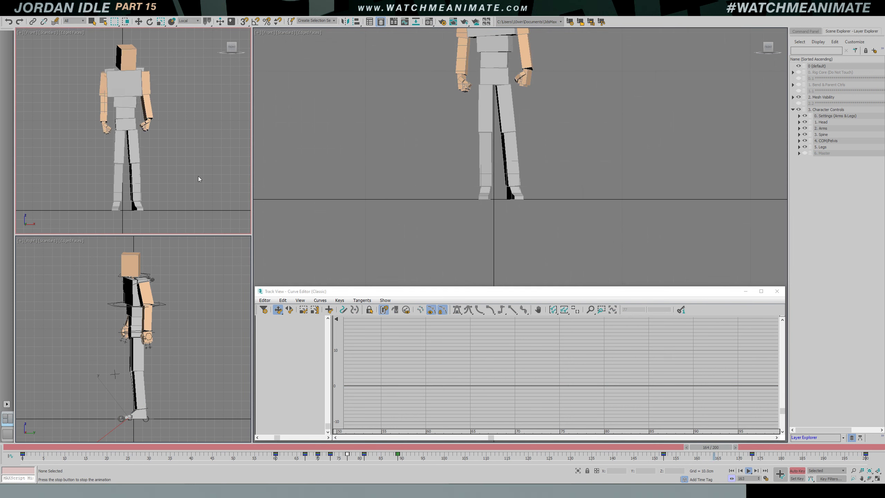
middle_drag(517, 156, 509, 205)
scroll(508, 205, up, 1)
key(e)
Key the leg2 ankle control at frames 167 and 170 to match the foot IK control's second set of keys
scroll(515, 226, up, 6)
click(525, 257)
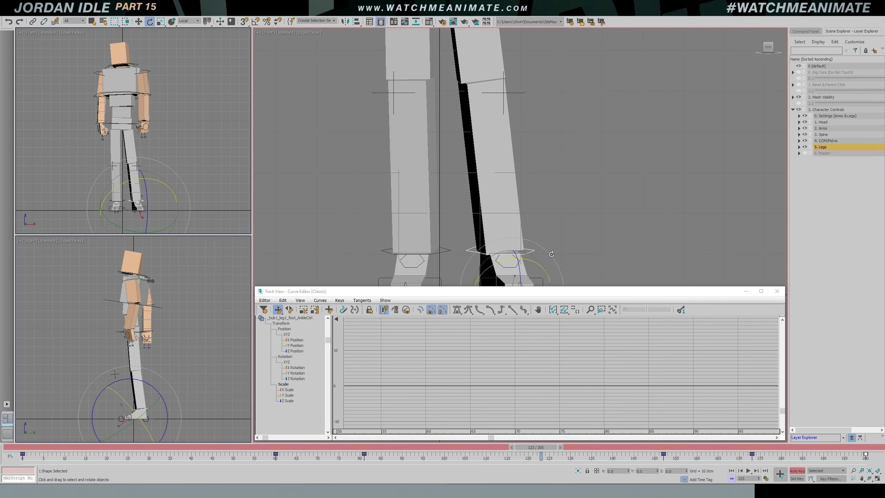
click(442, 251)
middle_drag(496, 279, 487, 202)
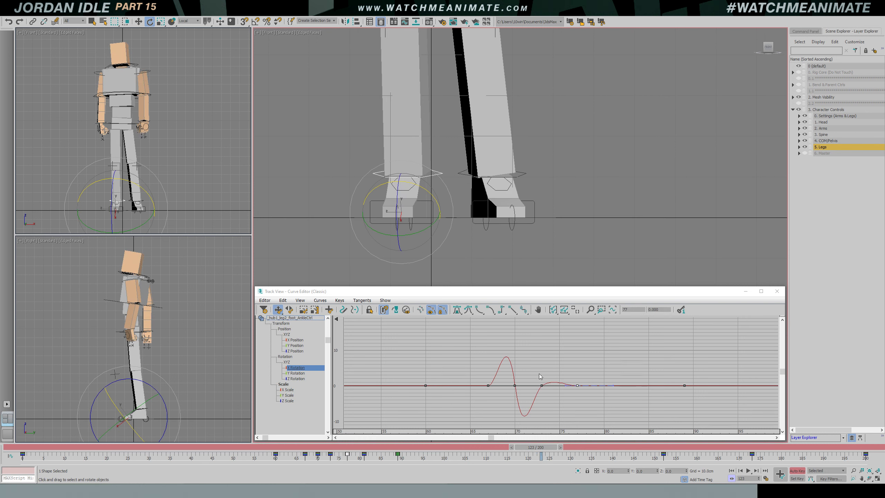
alt+middle_drag(456, 233, 449, 234)
ctrl+click(449, 225)
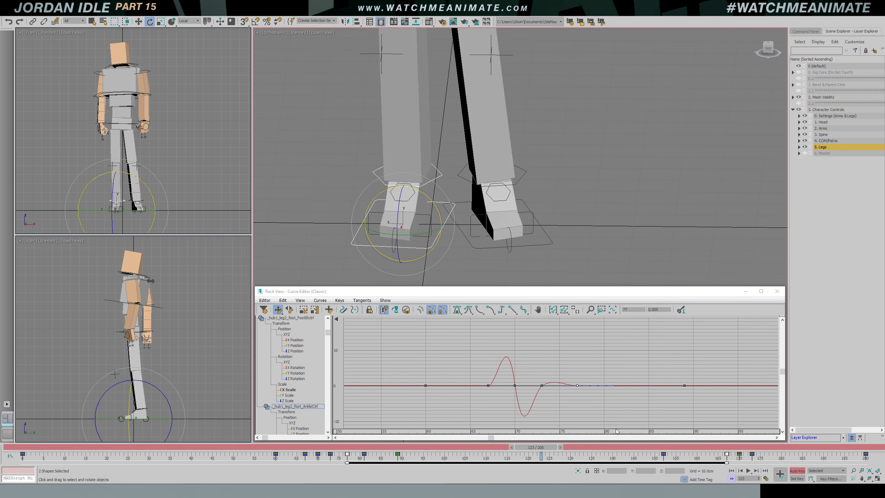
click(664, 452)
key(/)
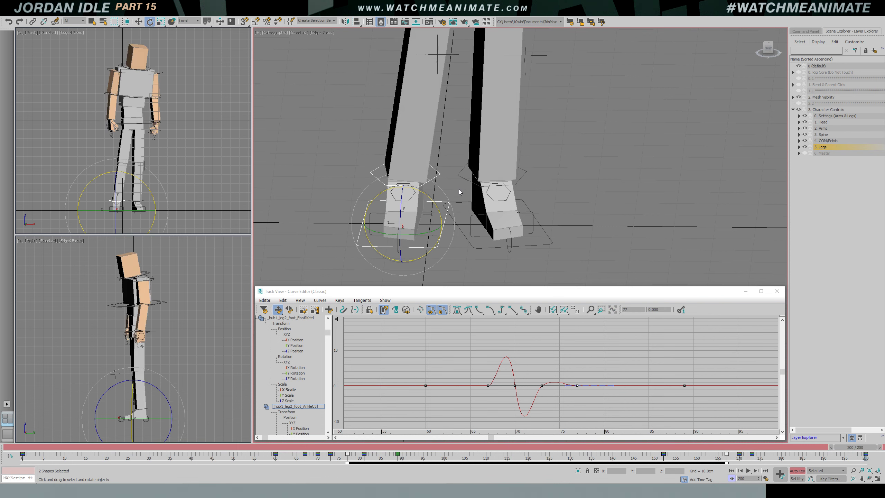
Steepen the leg2 ankle's X Rotation tangents at frame 170 to swing about 10 degrees each way, and add a key at frame 176
click(440, 176)
click(739, 451)
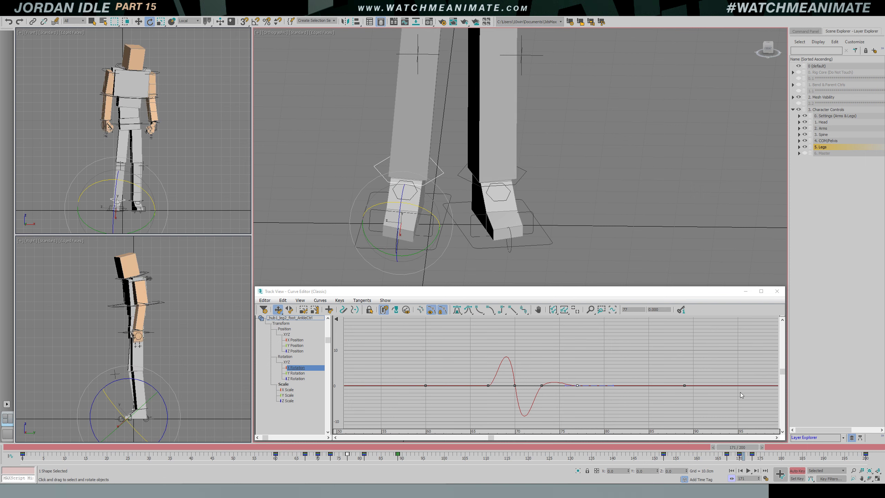
middle_drag(725, 378, 533, 377)
mouse_move(676, 383)
middle_down()
mouse_move(549, 372)
mouse_move(587, 388)
mouse_move(558, 392)
mouse_move(578, 383)
middle_up()
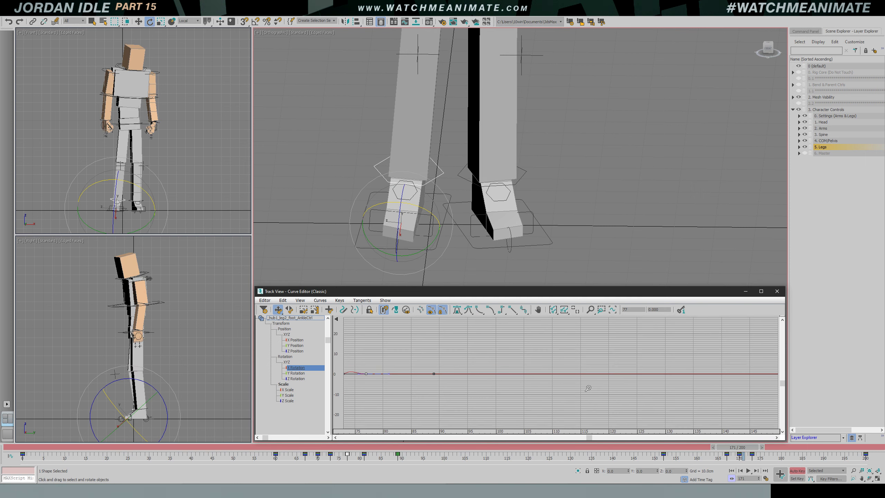
ctrl+alt+middle_drag(578, 383, 534, 357)
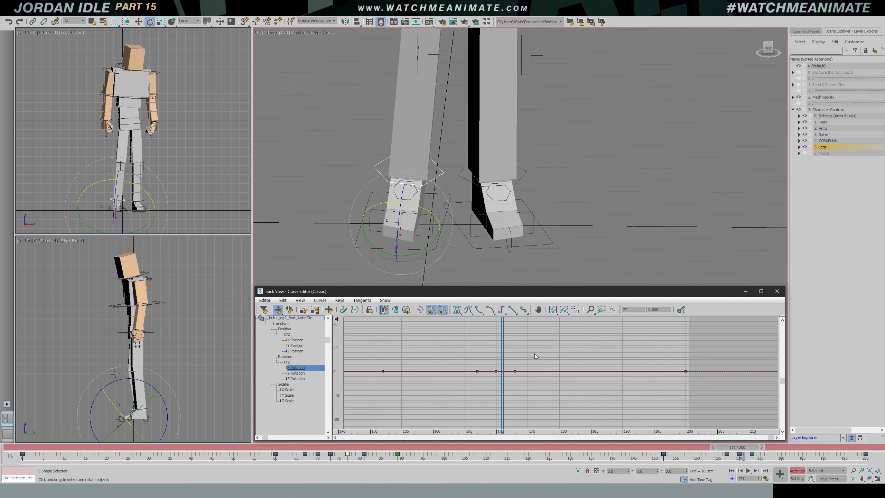
drag(504, 376, 515, 423)
click(516, 372)
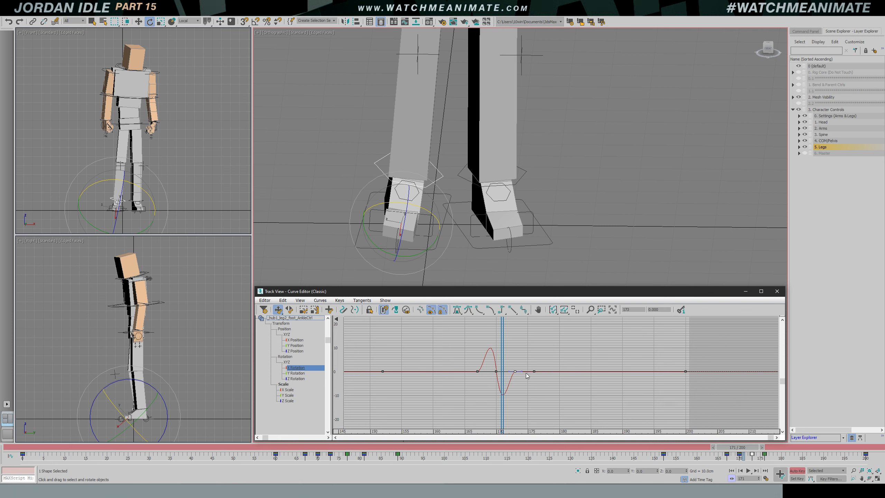
mouse_move(507, 356)
mouse_down()
mouse_move(616, 351)
mouse_move(478, 355)
mouse_move(497, 357)
mouse_up()
ctrl+alt+middle_drag(514, 364, 578, 398)
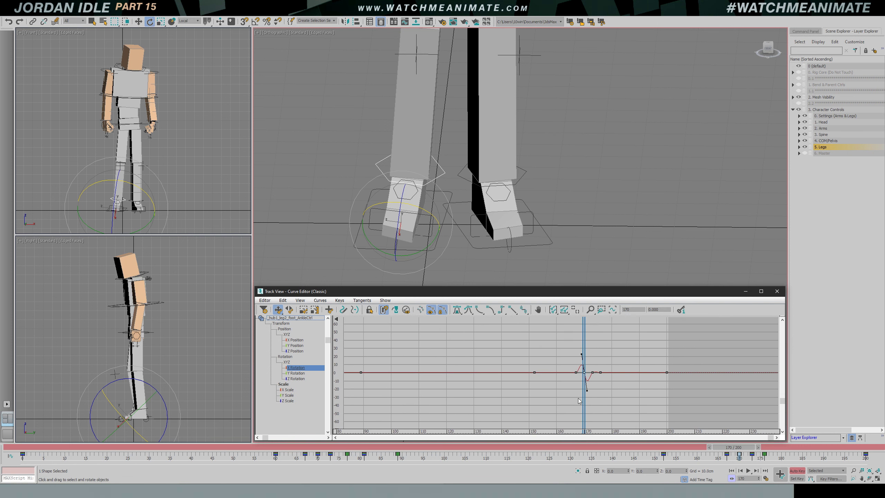
Play the animation in the front view with nothing selected and check the leg and ankle motion
key(slash)
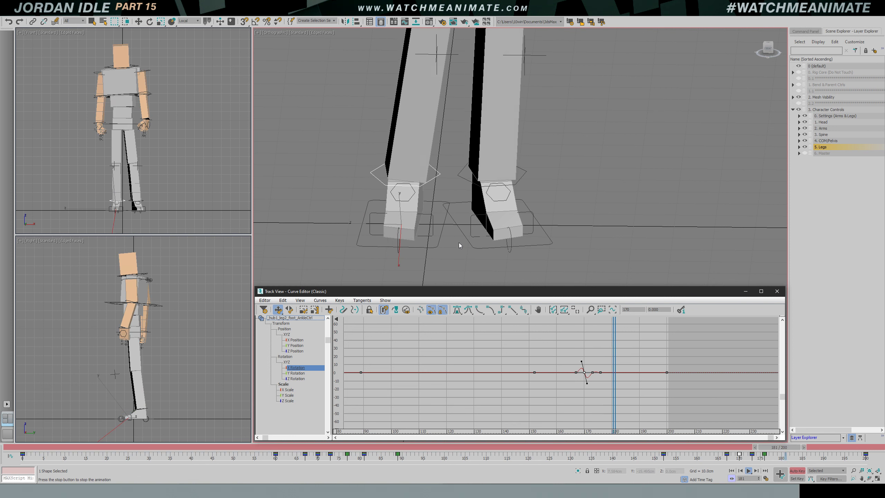
key(f)
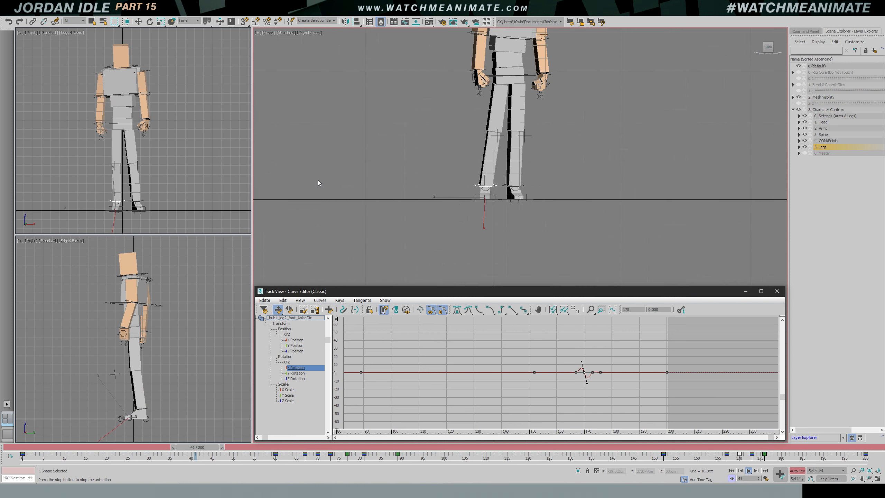
click(418, 189)
scroll(507, 158, down, 2)
middle_drag(507, 158, 500, 189)
scroll(500, 188, up, 3)
scroll(500, 188, down, 1)
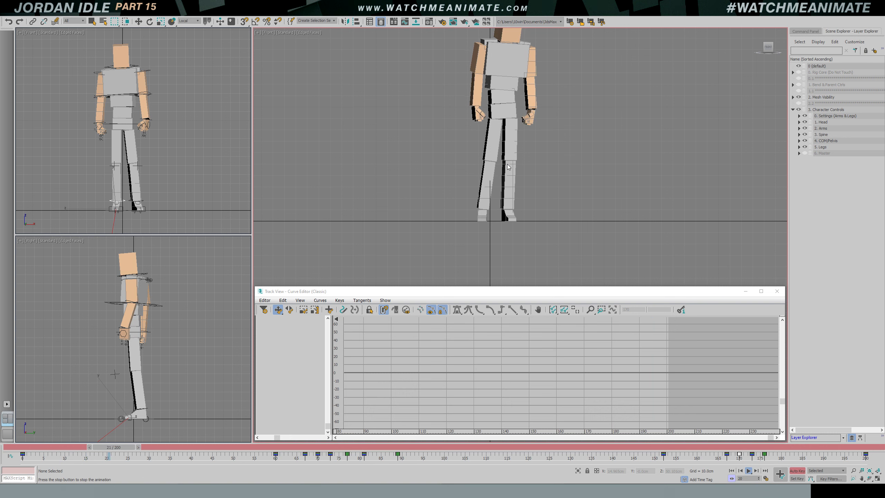
scroll(488, 190, up, 3)
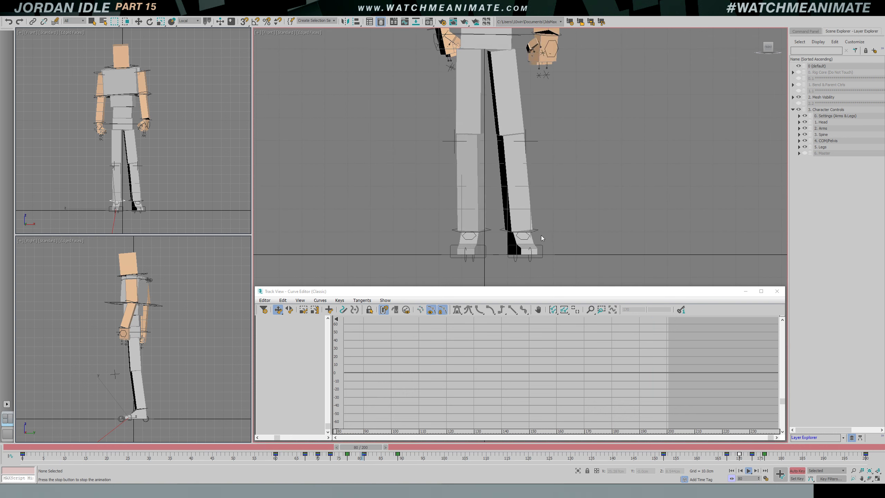
Close the curve editor, review the full-body animation in perspective and front views, and return to frame 0
key(p)
scroll(535, 206, down, 5)
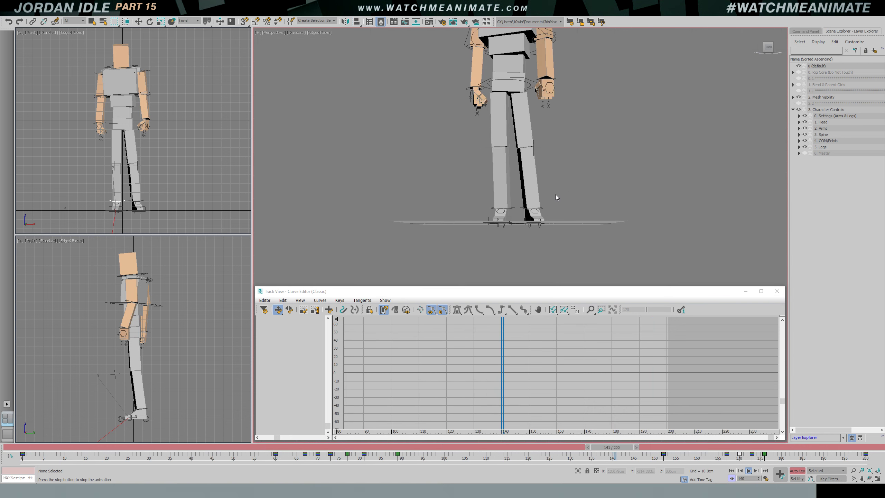
click(777, 291)
middle_drag(625, 209, 622, 272)
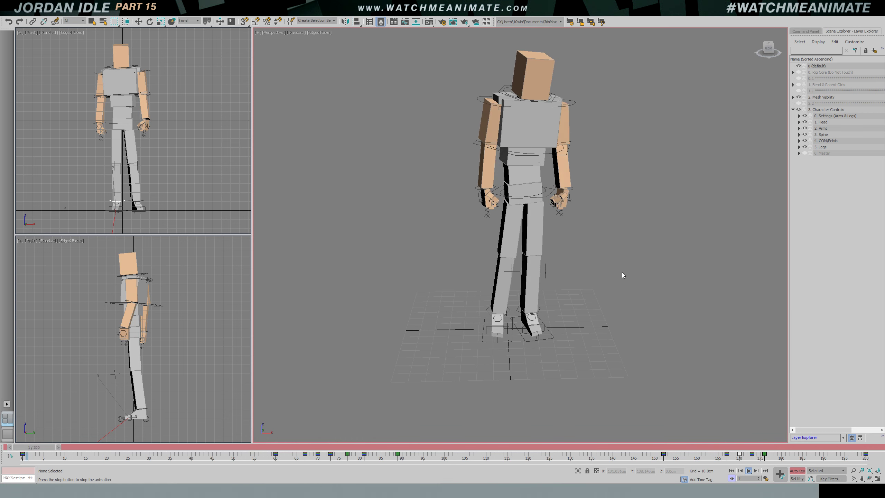
key(f)
key(z)
key(slash)
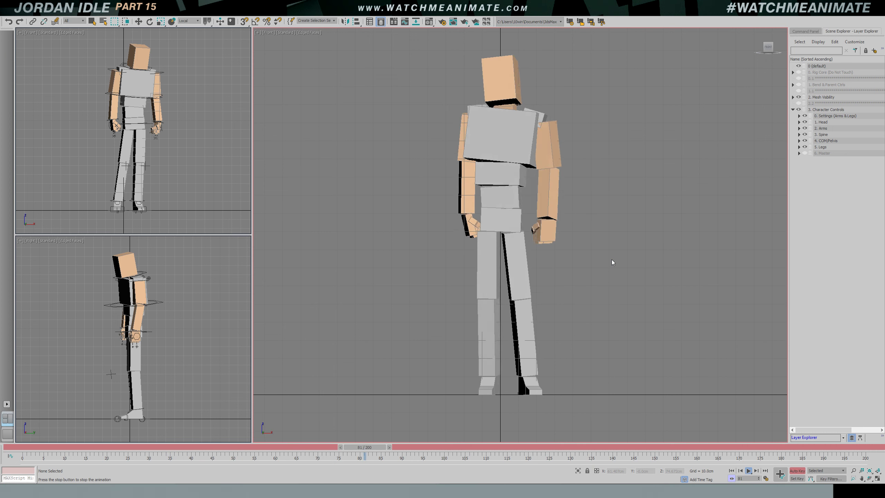
drag(578, 449, 14, 450)
Save the scene as a new version named jordan_v16_legs_knees_feet
click(7, 18)
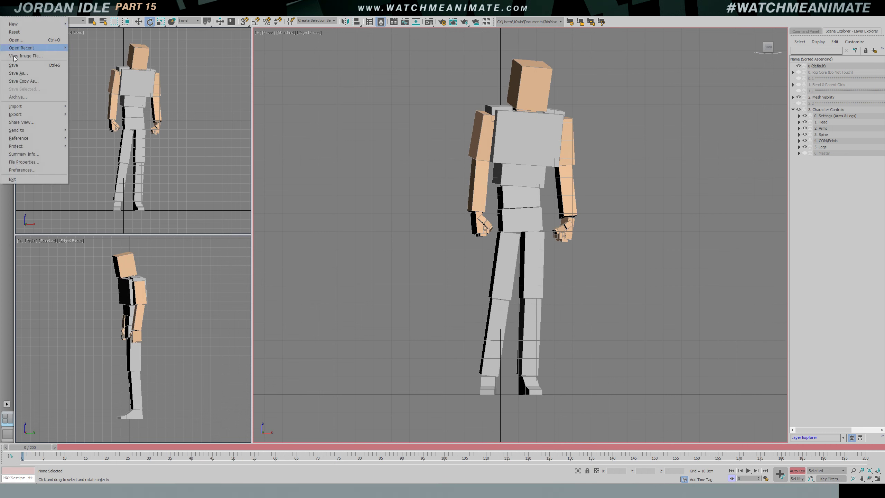
click(20, 84)
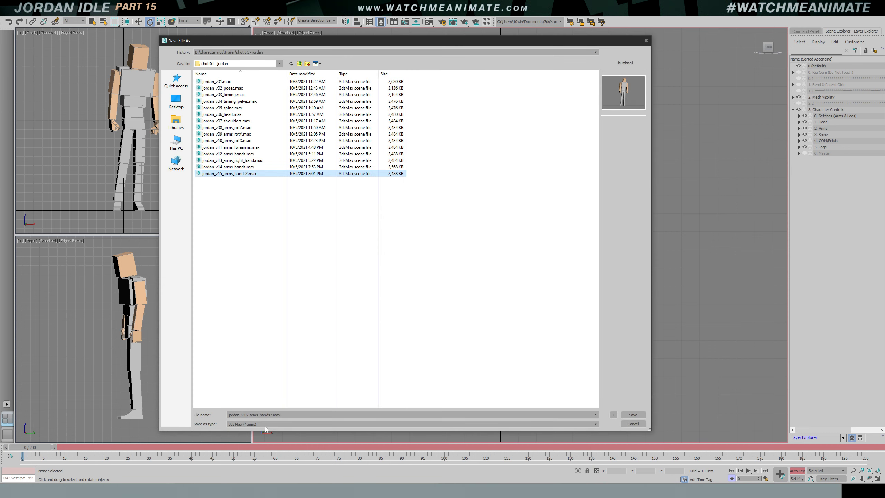
double_click(249, 419)
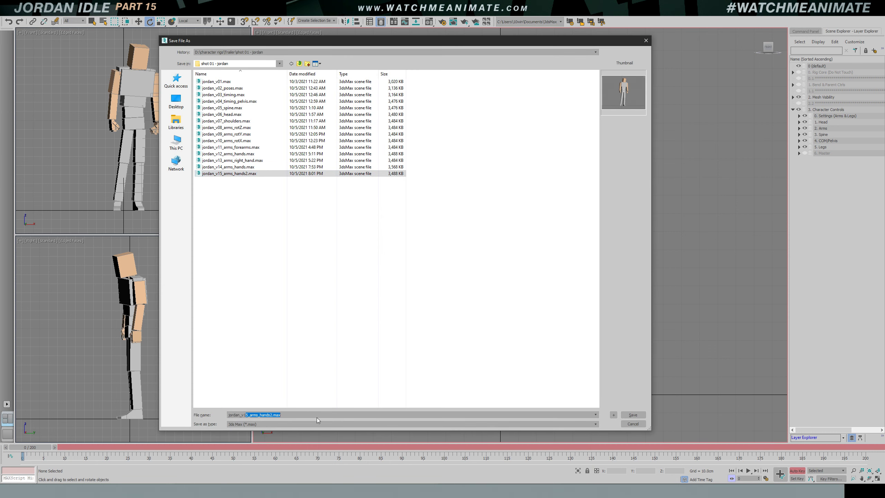
text(6)
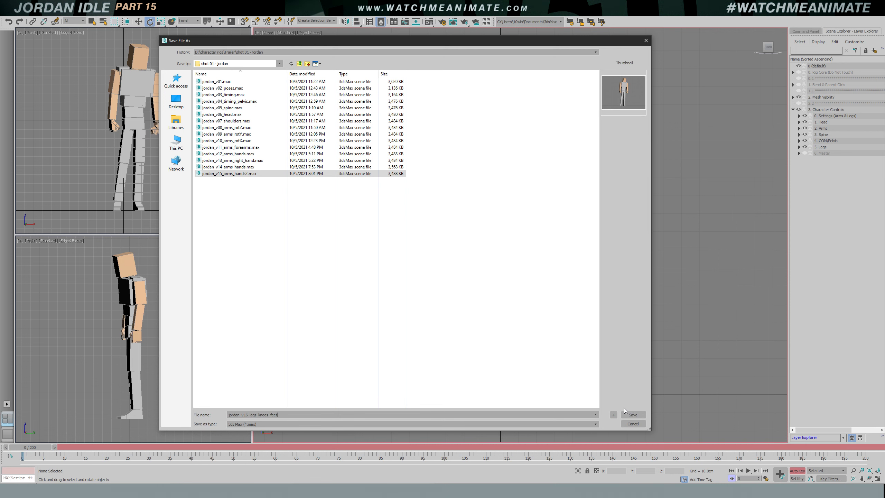
click(631, 414)
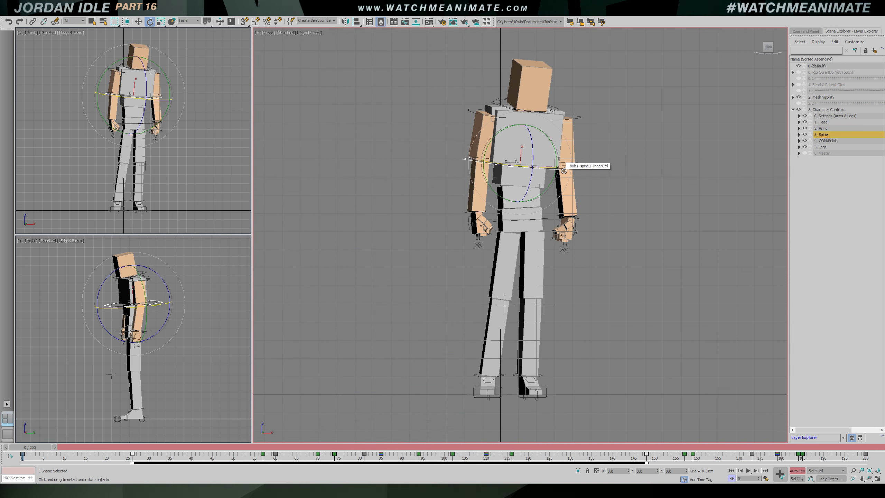
alt+middle_drag(592, 164, 600, 166)
scroll(582, 170, up, 5)
click(559, 173)
right_click(520, 174)
click(531, 194)
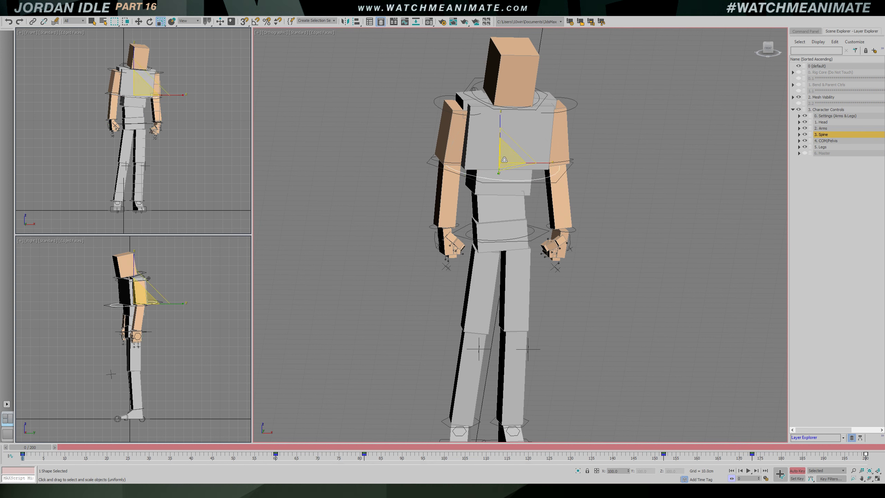
click(553, 183)
drag(513, 159, 513, 163)
right_click(513, 163)
Set the scaling reference coordinate system to Local and try scaling and rotating the inner spine1 control at the chest
click(194, 21)
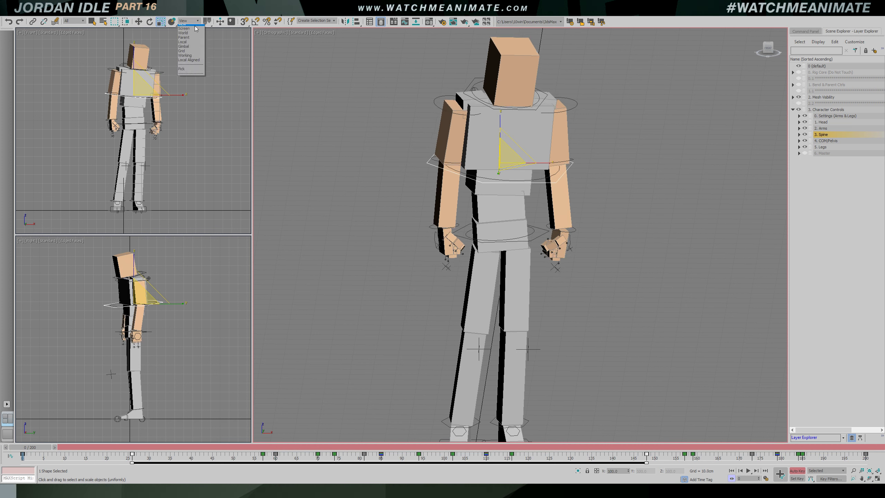
click(182, 42)
key(r)
key(r)
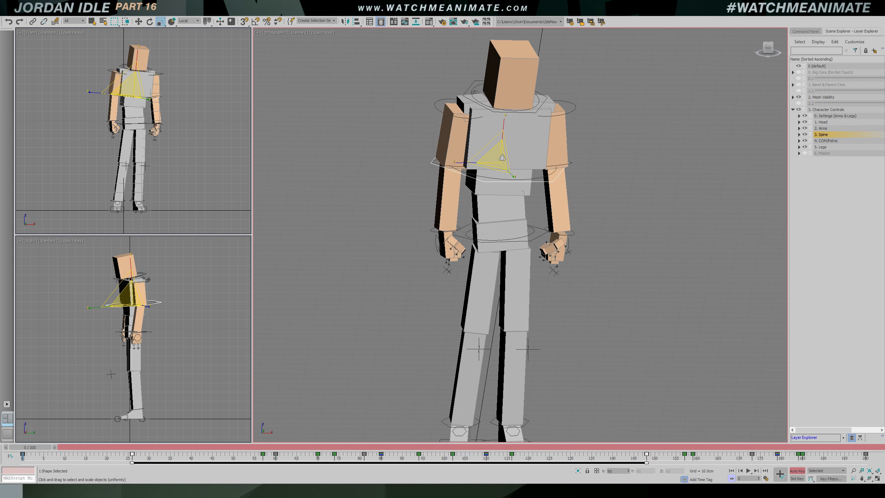
drag(505, 131, 500, 155)
right_click(501, 143)
right_click(500, 154)
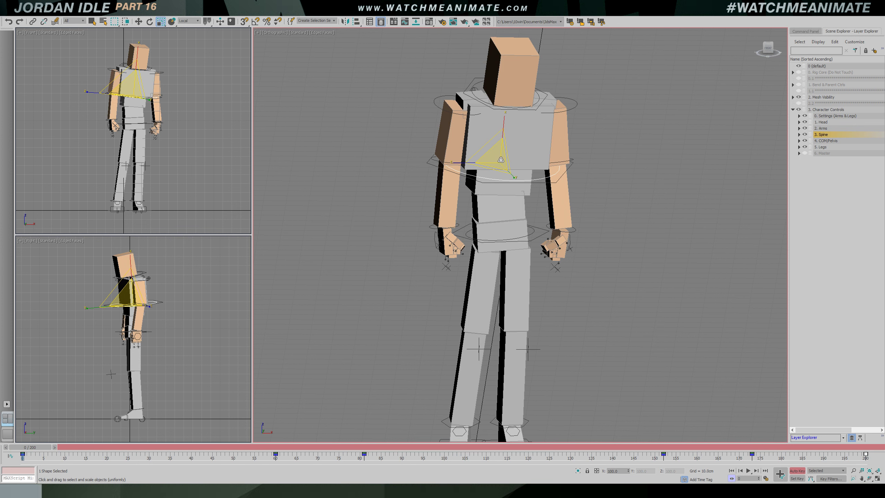
key(e)
mouse_move(501, 177)
mouse_down()
mouse_move(490, 176)
mouse_move(500, 176)
mouse_up()
right_click(500, 177)
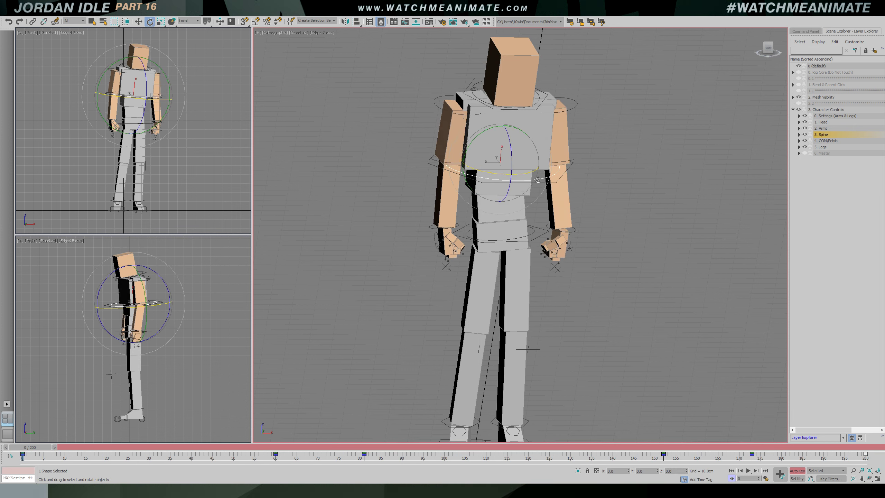
Go to frame 76 in the front view and open the curve editor on the inner spine1 control's rotation curves
drag(333, 445, 347, 434)
key(f)
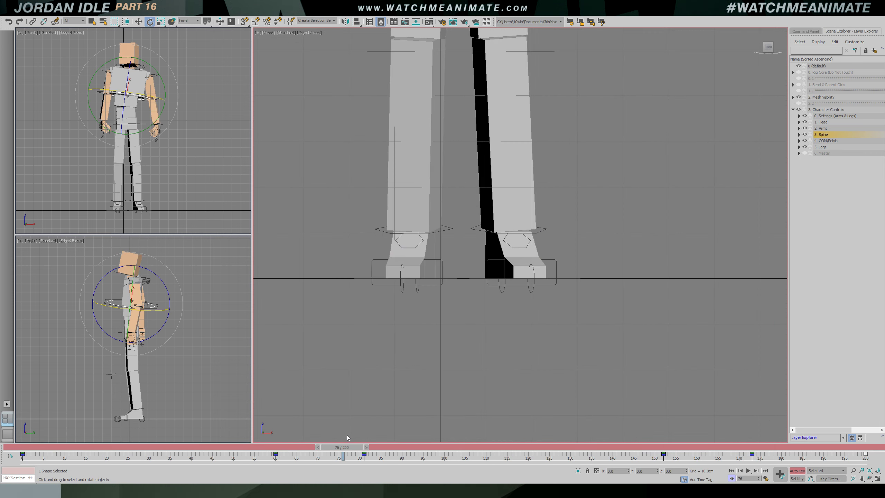
scroll(482, 205, down, 4)
key(ctrl+shift+z)
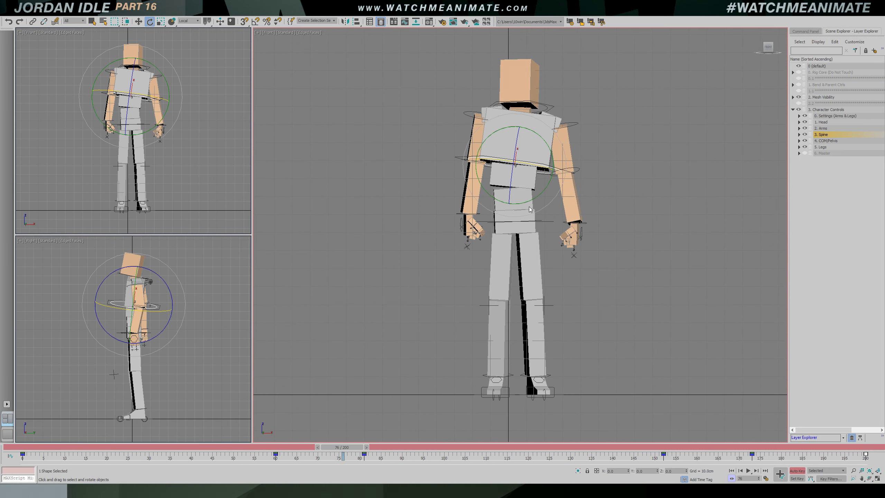
key(c)
click(308, 372)
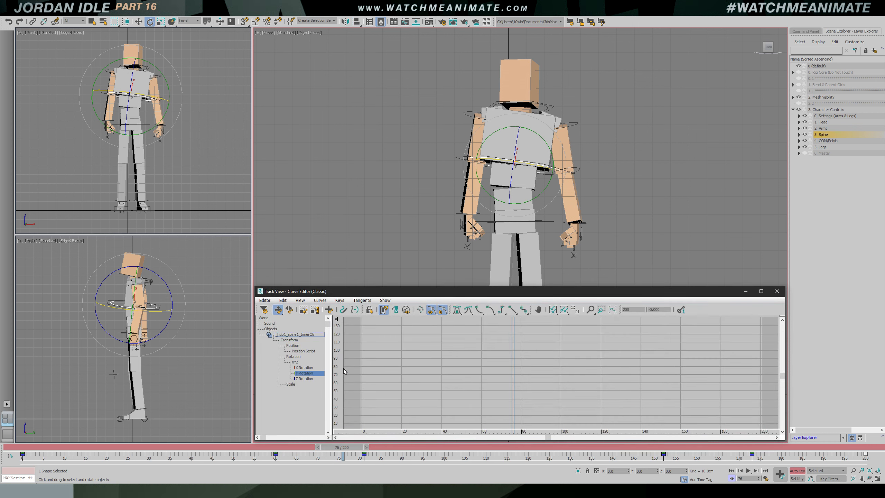
click(564, 310)
Set keys at frames 93 and 103 on the inner spine1 control and try a steep X Rotation tangent swing at frame 93
scroll(566, 348, down, 2)
scroll(566, 348, up, 3)
drag(501, 356, 552, 393)
key(k)
key(k)
drag(550, 362, 579, 375)
key(/)
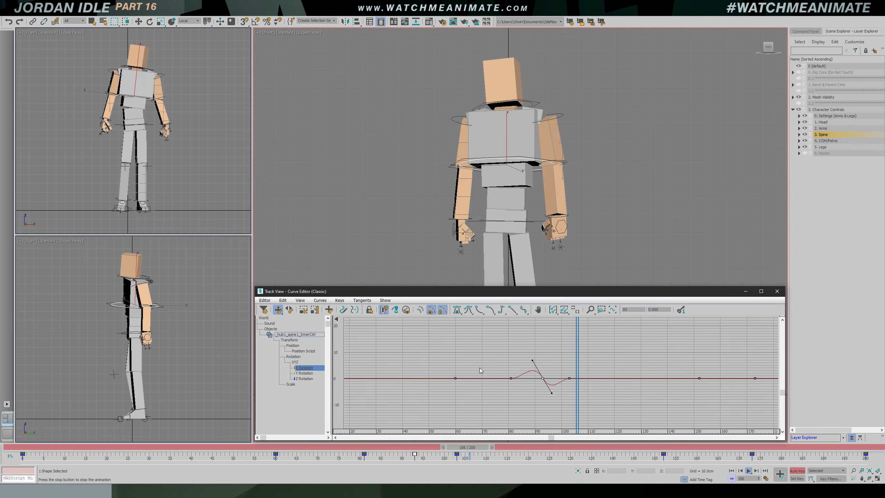
key(/)
key(ctrl+z)
Shape an X Rotation swing with keys at frames 86, 91, 95 and 100, with tangents falling steeply through frame 91
drag(616, 355, 540, 371)
ctrl+alt+middle_drag(556, 382, 614, 367)
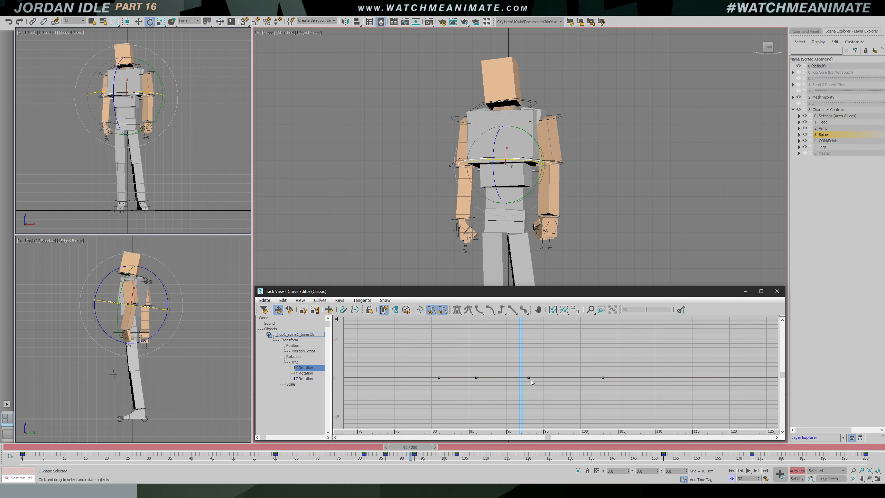
drag(531, 380, 516, 380)
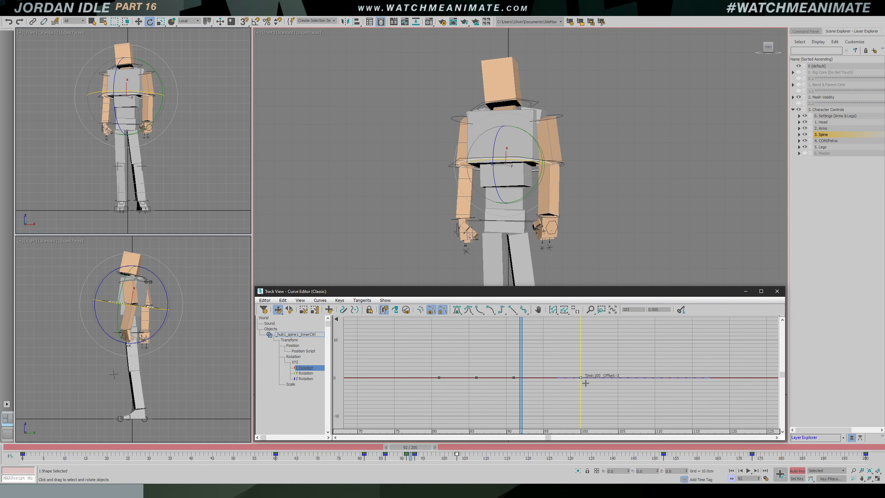
mouse_move(539, 352)
mouse_down()
mouse_move(537, 344)
mouse_move(489, 348)
mouse_move(539, 353)
mouse_move(534, 360)
mouse_up()
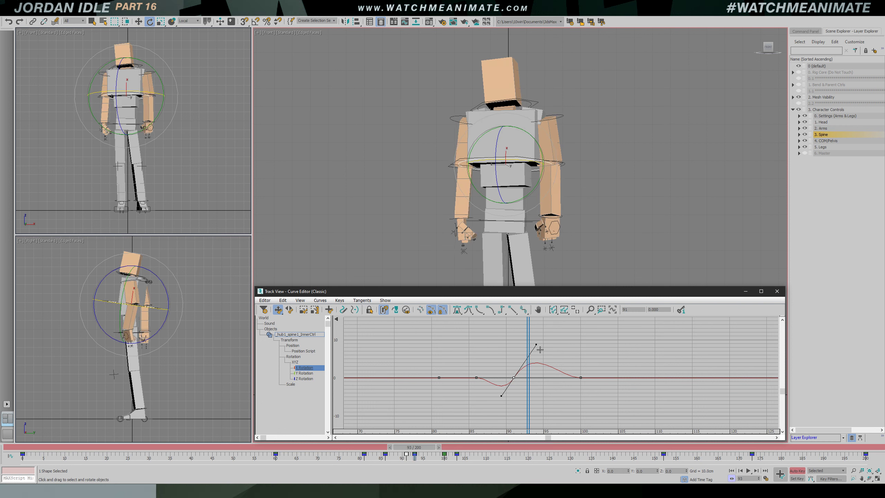
drag(581, 378, 528, 371)
drag(541, 371, 476, 360)
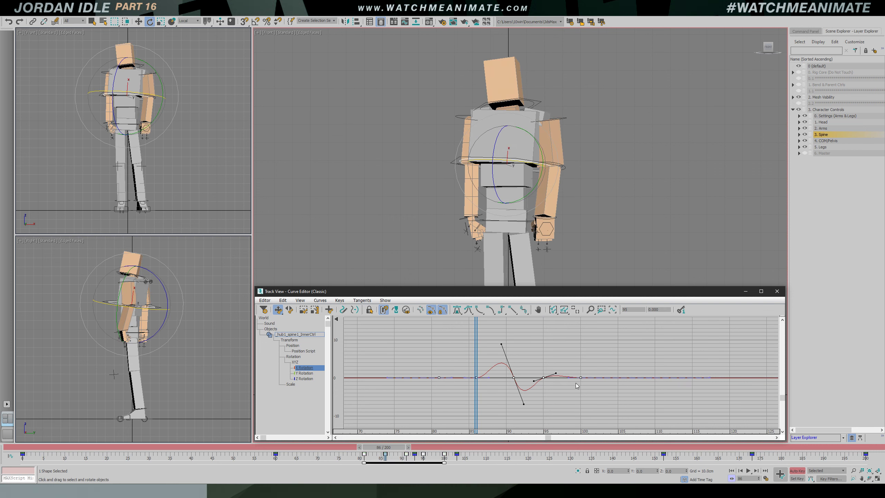
Shift the X Rotation swing keys seven frames earlier and move its last two keys to frames 90 and 95, checking the timing in playback
drag(583, 383, 531, 382)
key(slash)
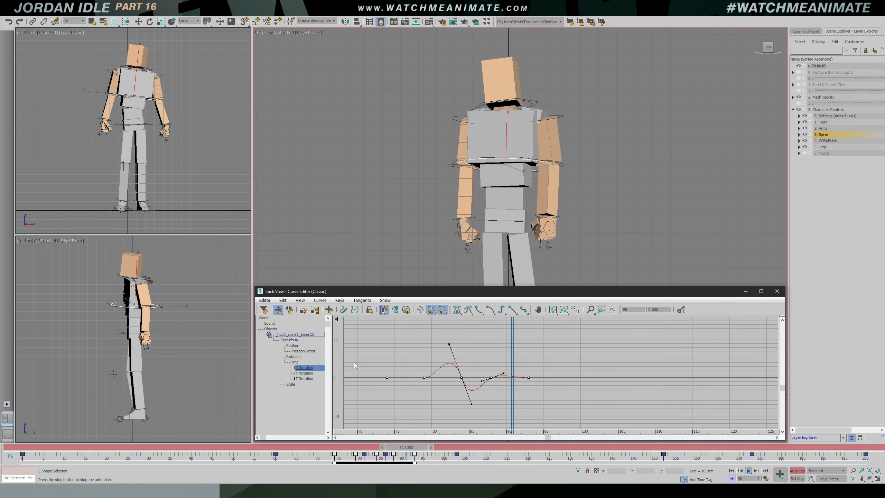
key(slash)
key(e)
drag(530, 384, 544, 383)
key(slash)
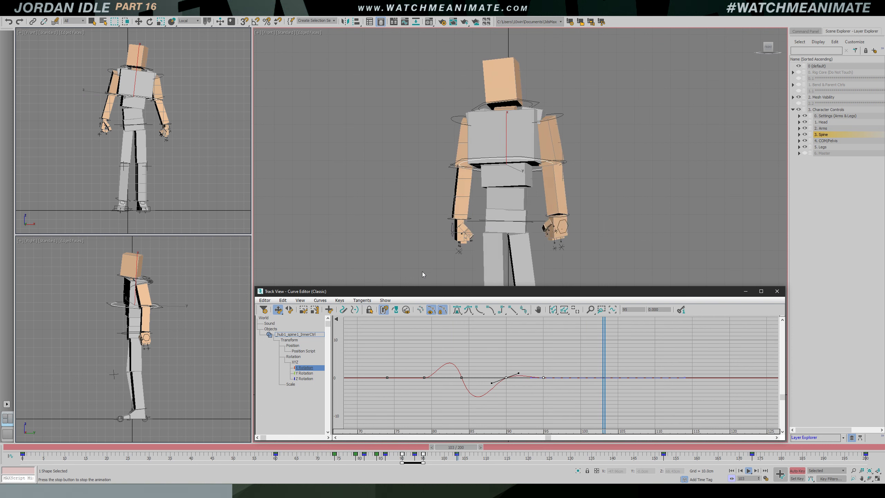
key(slash)
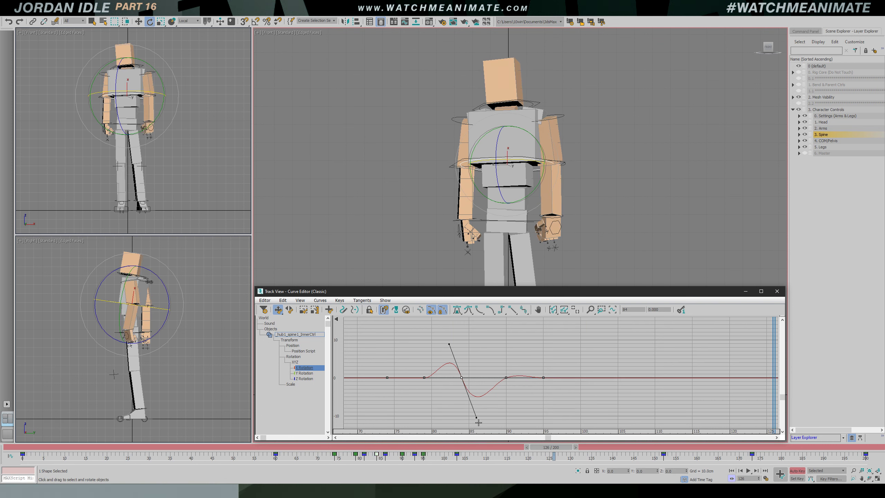
Soften the X Rotation tangents at frame 84 to about 2 degrees each way and review the playback in perspective and front views
drag(485, 404, 484, 399)
key(slash)
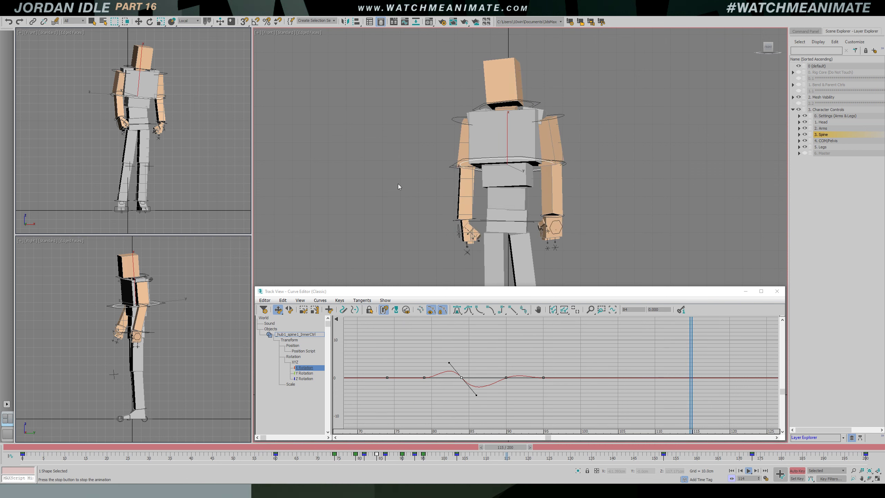
key(p)
scroll(453, 157, down, 3)
alt+middle_drag(472, 158, 492, 179)
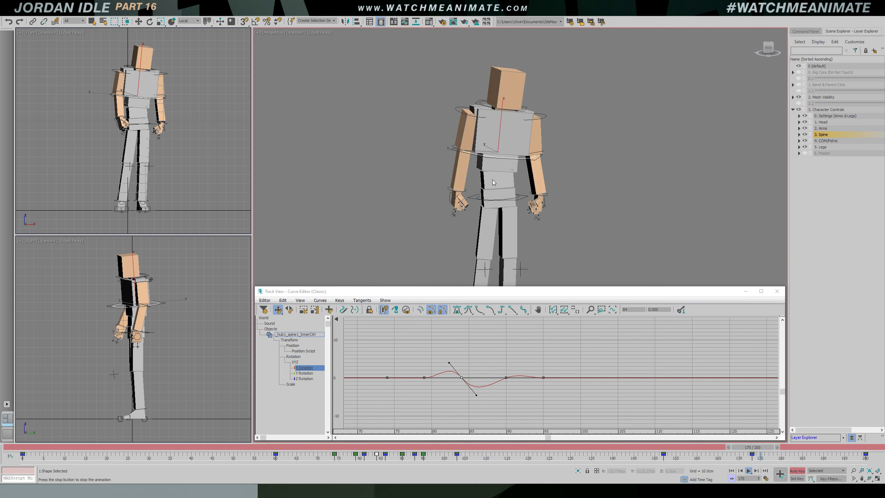
key(f)
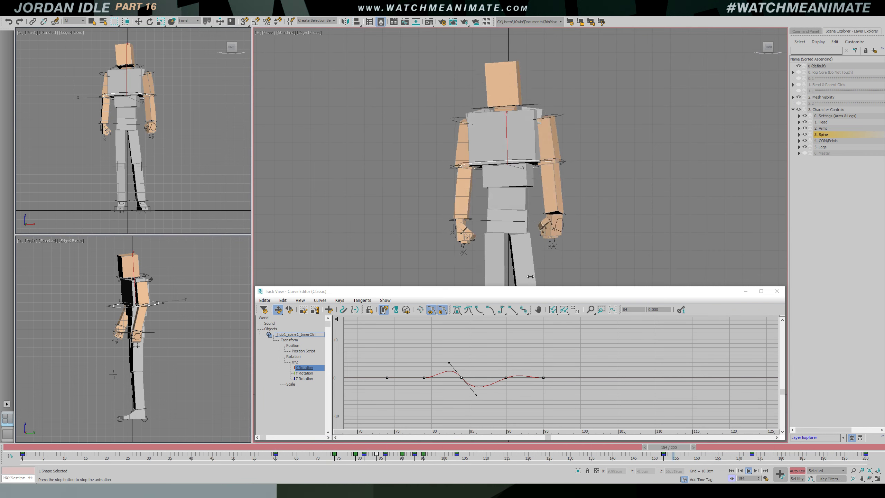
Steepen the X Rotation tangents at frame 90 and settle the curve with a slight dip between frame 95 and a new key at frame 103
drag(348, 448, 423, 449)
key(e)
click(505, 377)
drag(519, 374, 519, 368)
drag(537, 390, 556, 390)
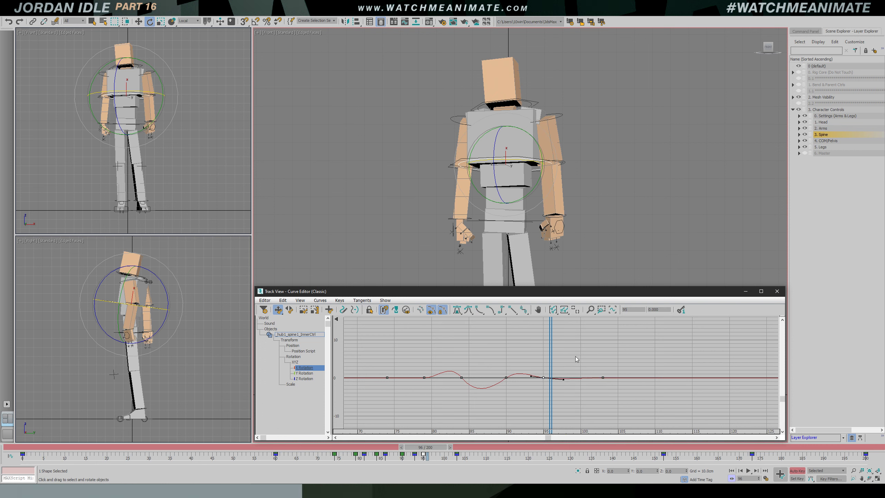
click(575, 309)
mouse_move(558, 385)
ctrl+alt+middle_down()
mouse_move(622, 372)
mouse_move(558, 389)
mouse_move(559, 370)
ctrl+alt+middle_up()
Play and scrub the chest rotation between about frames 70 and 100 in the front and top views
key(slash)
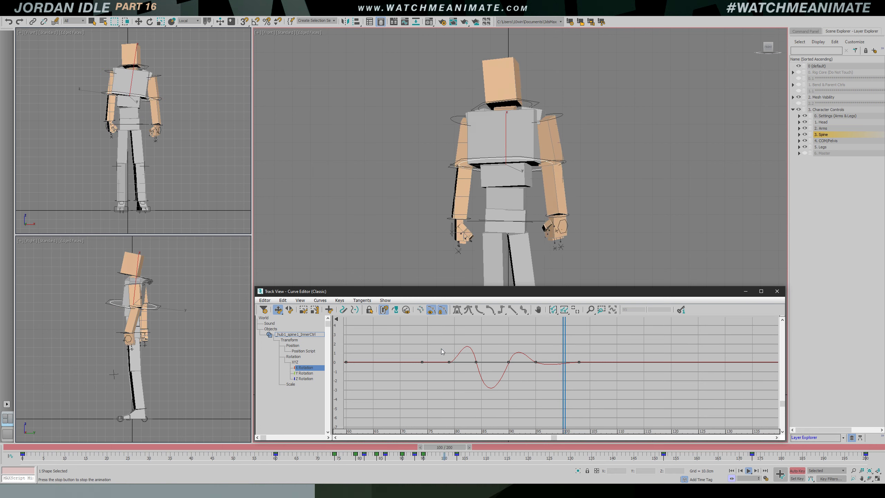
click(319, 449)
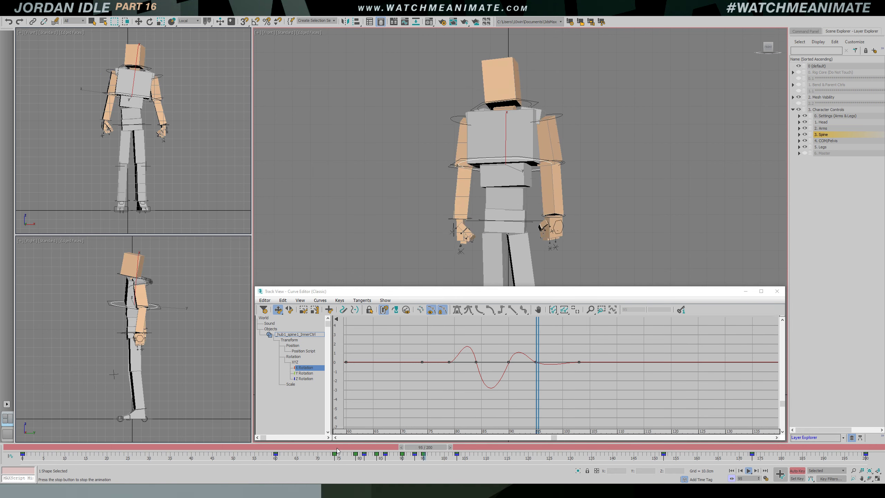
click(317, 449)
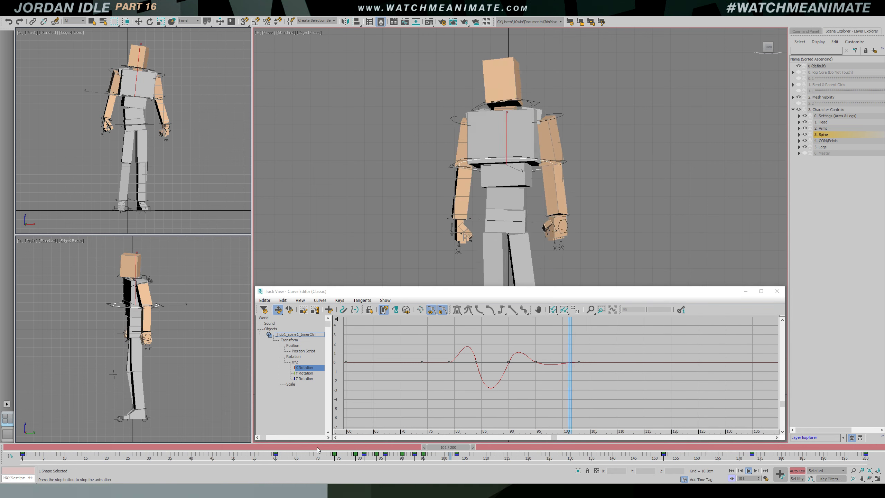
key(Escape)
key(t)
key(slash)
scroll(514, 224, up, 2)
middle_drag(514, 224, 504, 194)
key(slash)
drag(321, 446, 391, 447)
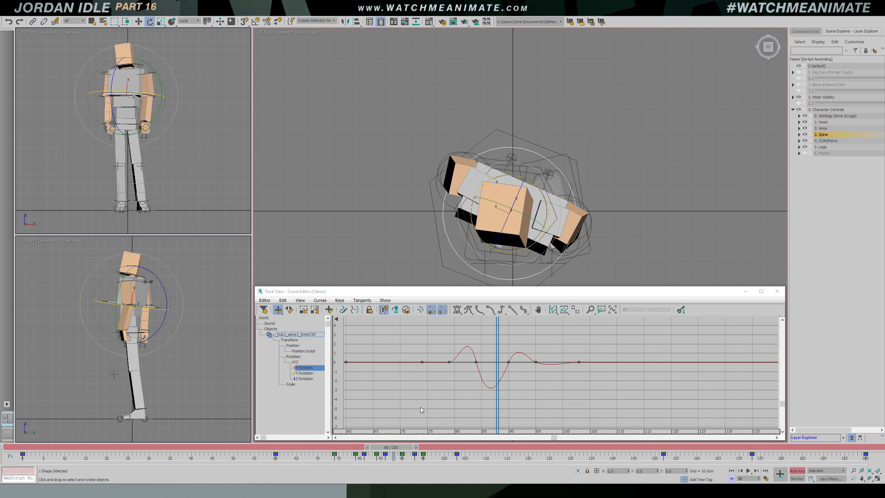
Reduce the X Rotation swing at frame 84 to about 1 degree each way, move the frame 90 key to 89, and review the motion
drag(473, 344, 478, 372)
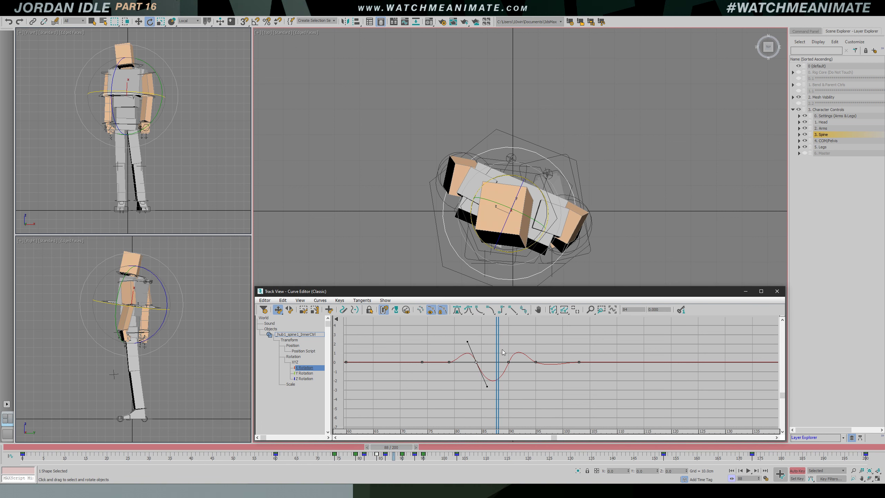
drag(521, 344, 500, 355)
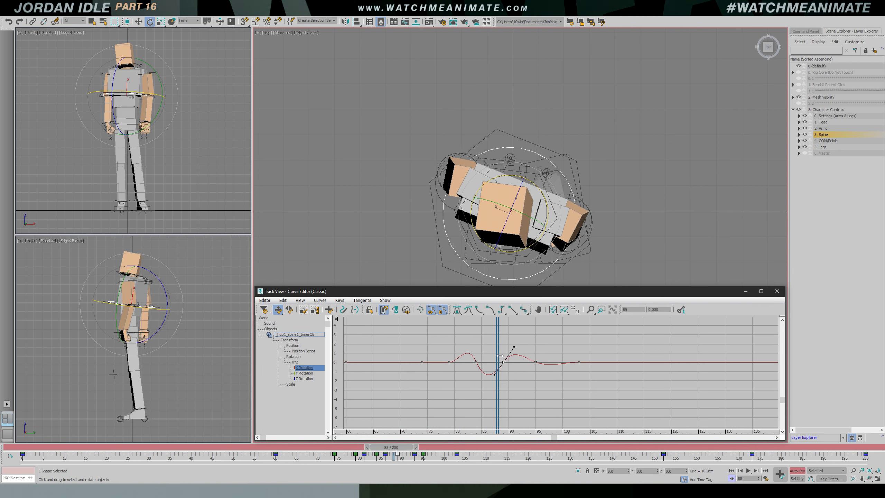
key(slash)
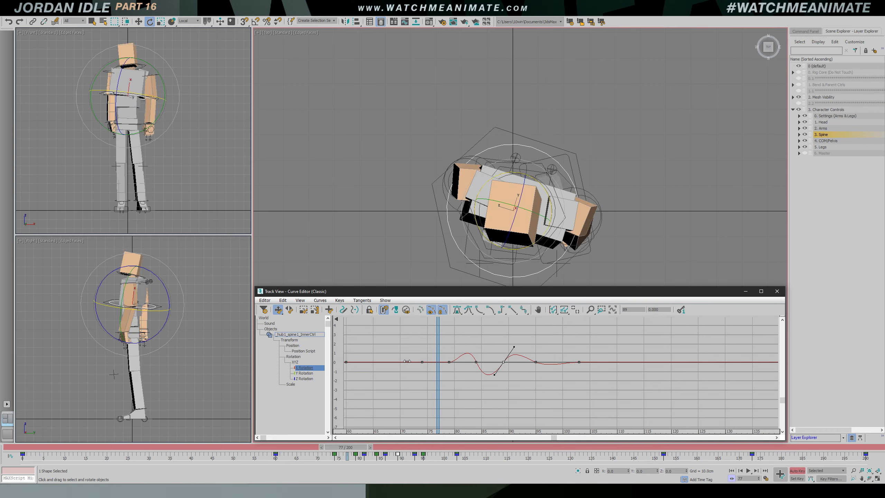
key(slash)
key(e)
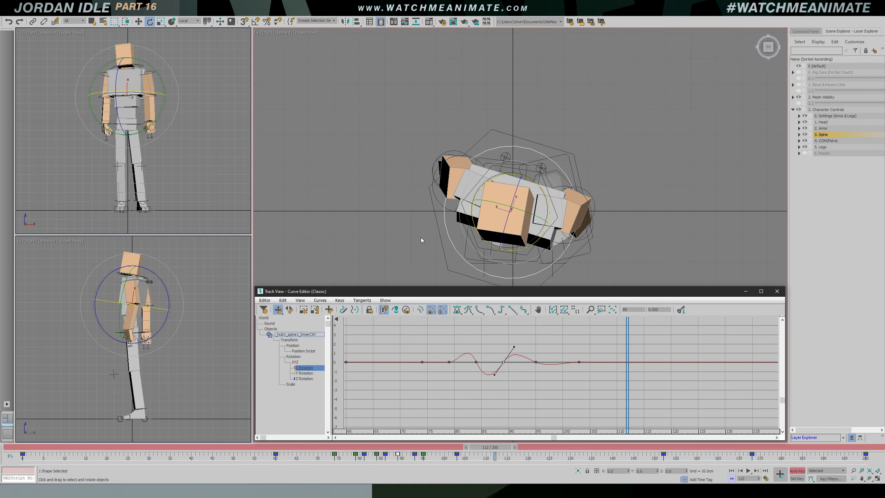
key(f)
key(slash)
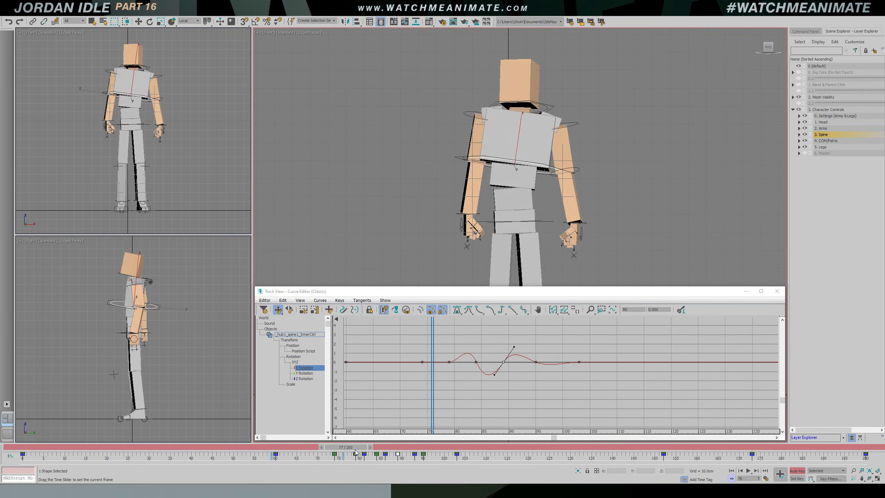
key(slash)
Delete the X Rotation keys at frames 152 and 173 and copy the swing's keys 81 frames later, running from frame 155 to 184
middle_drag(722, 352, 534, 369)
ctrl+alt+middle_drag(634, 363, 537, 362)
key(/)
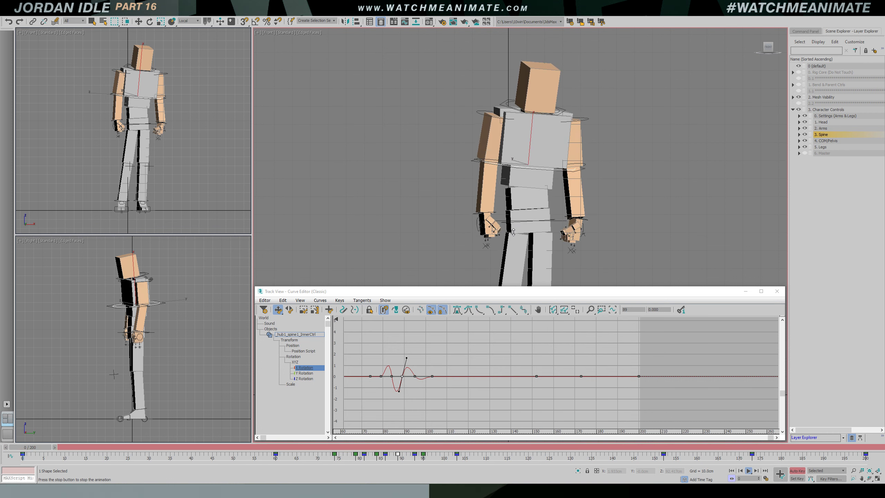
drag(665, 447, 707, 447)
scroll(569, 391, up, 2)
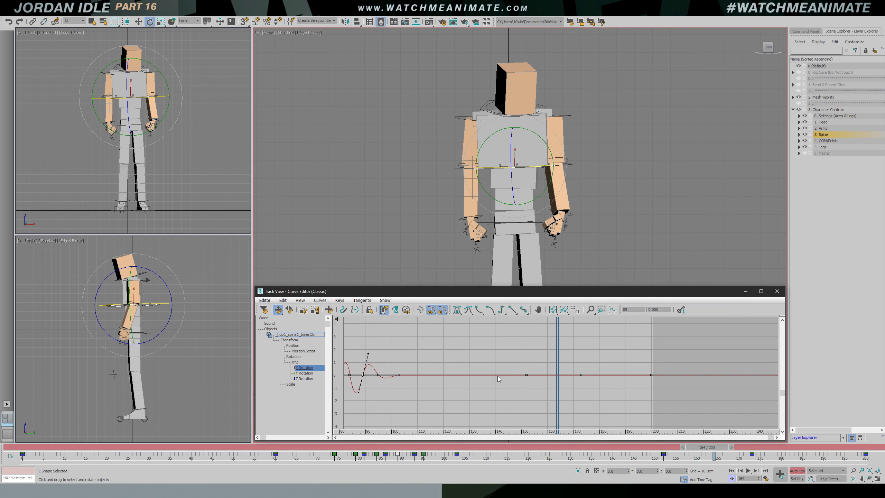
scroll(498, 377, down, 2)
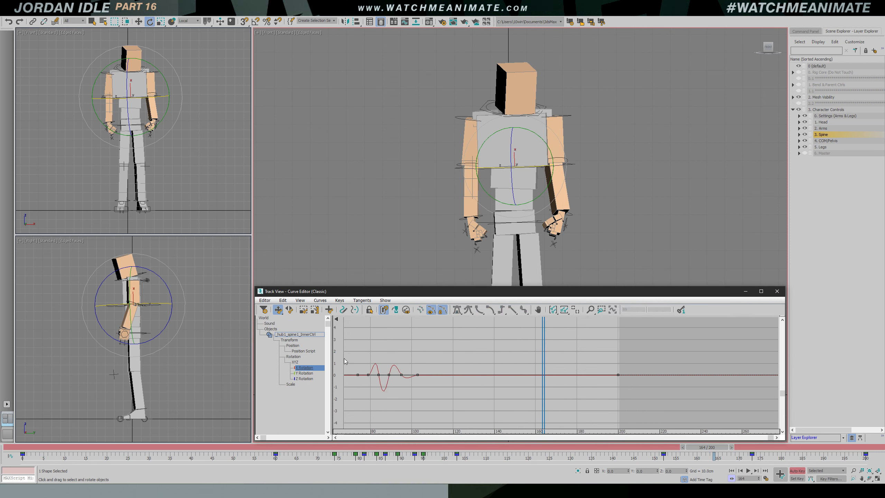
drag(436, 389, 421, 378)
middle_drag(434, 377, 494, 374)
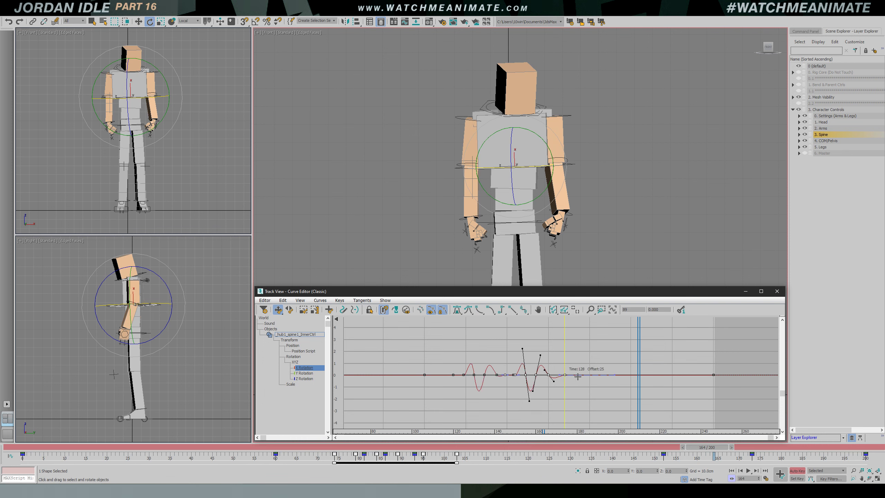
drag(577, 377, 651, 348)
ctrl+alt+middle_drag(664, 355, 711, 352)
Reverse the copied X Rotation swing's tangents and steepen those at frame 165 to about 3 degrees each way, checking from the top view
drag(633, 351, 616, 349)
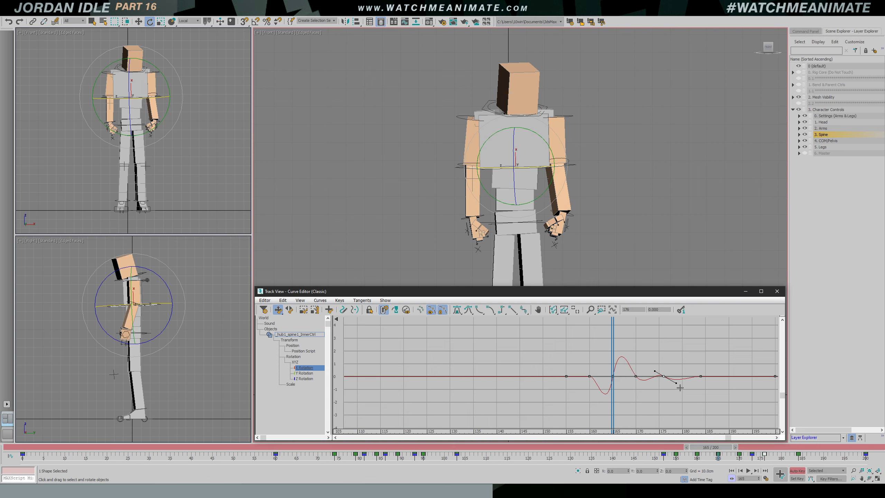
drag(618, 343, 611, 379)
drag(617, 347, 616, 380)
key(t)
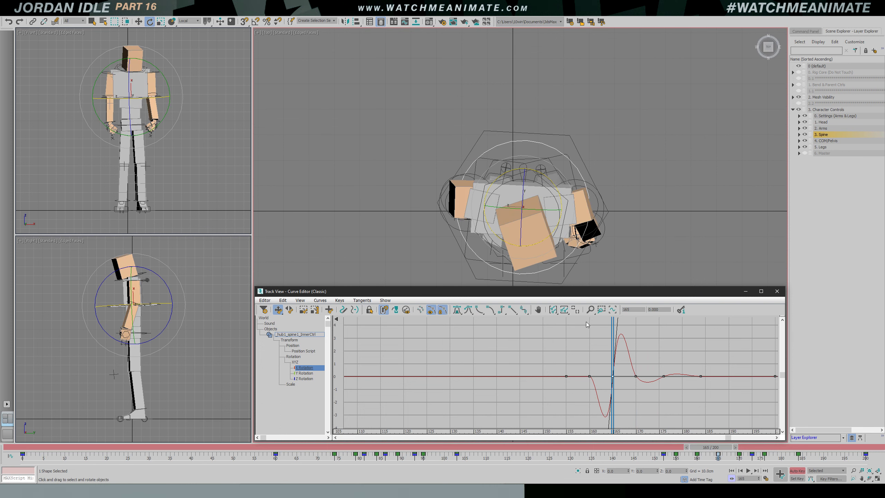
Undo the last two tangent changes and shift the X Rotation swing's keys 5 frames later, running from frame 160 to 189, reviewing playback
drag(615, 330, 646, 336)
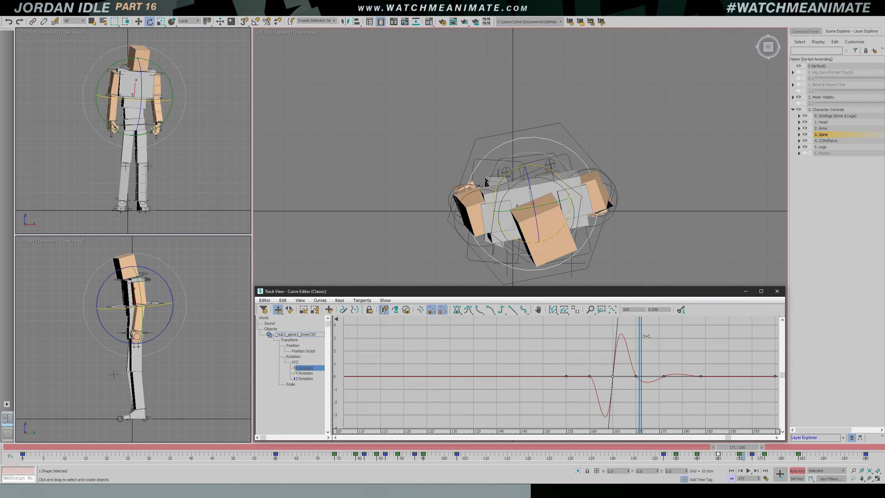
key(ctrl+z)
key(ctrl+z)
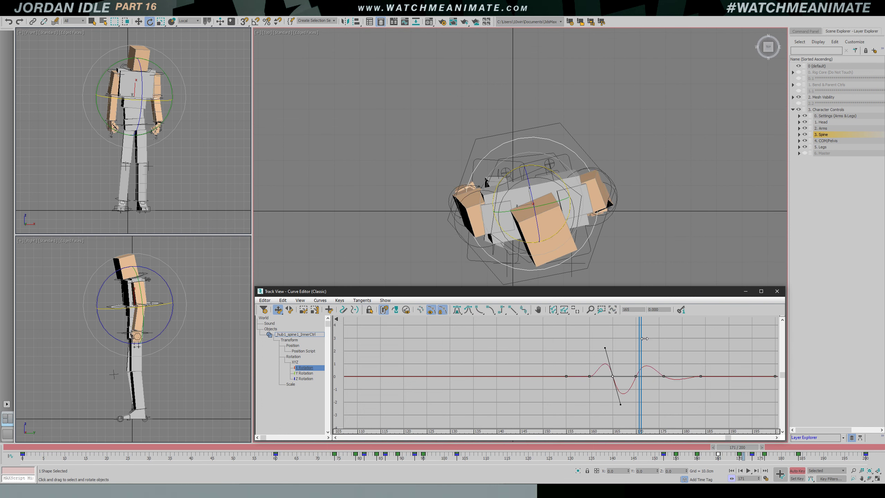
drag(702, 379, 727, 378)
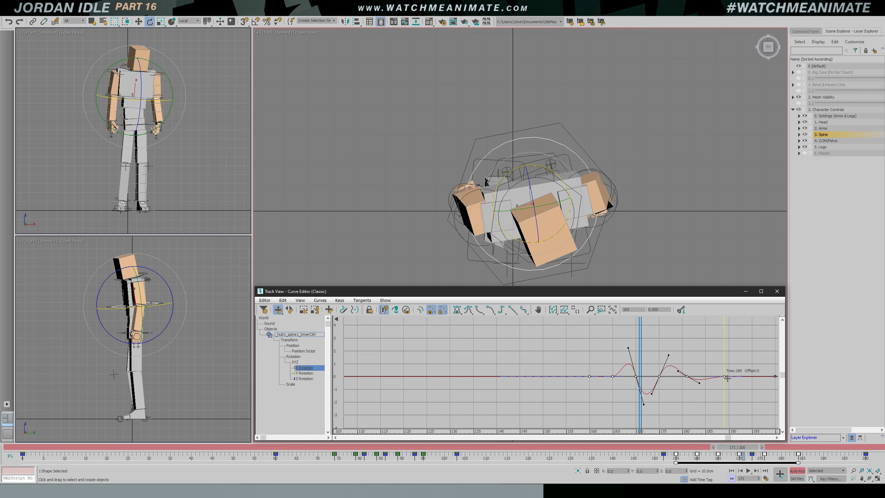
key(/)
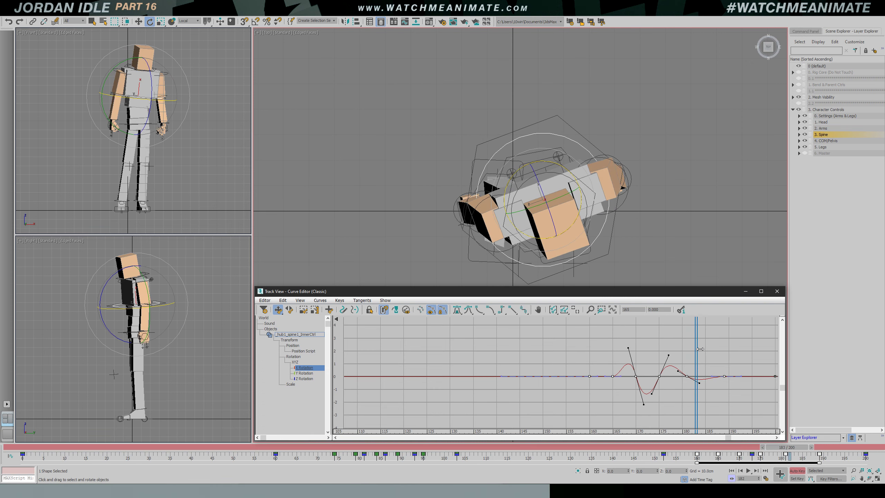
key(f)
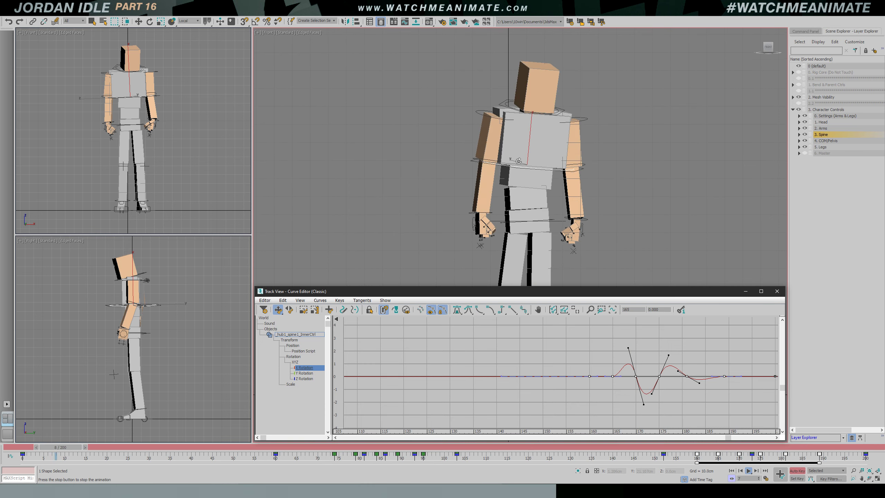
Shift the X Rotation swing's keys another 4 frames later, running from frame 164 to 193, and play the animation
click(656, 447)
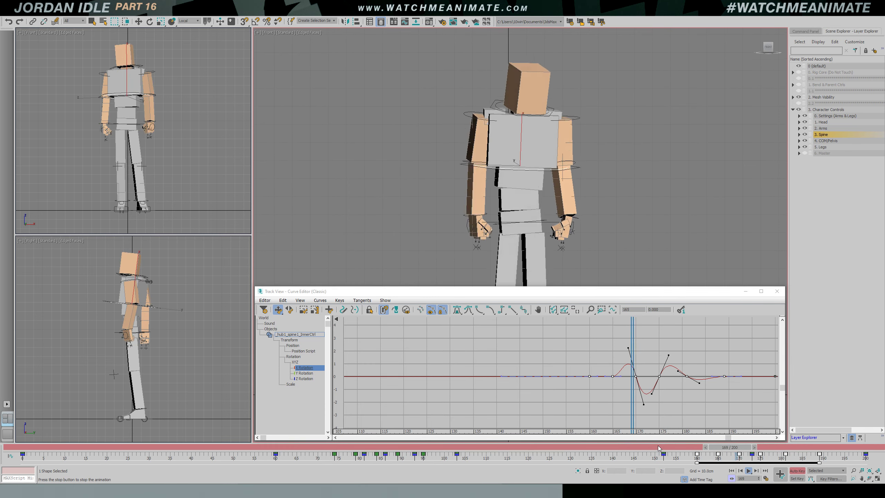
drag(658, 446, 735, 451)
middle_drag(683, 368, 592, 371)
ctrl+alt+middle_drag(592, 371, 558, 369)
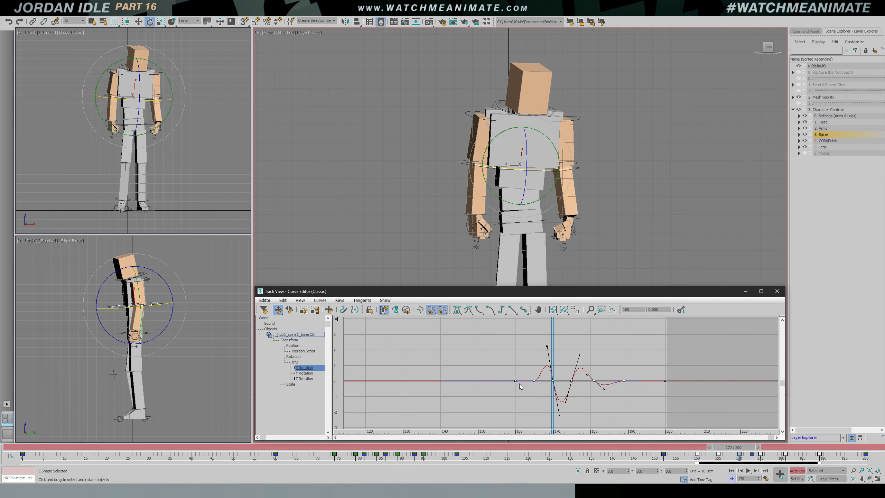
drag(521, 384, 536, 385)
key(/)
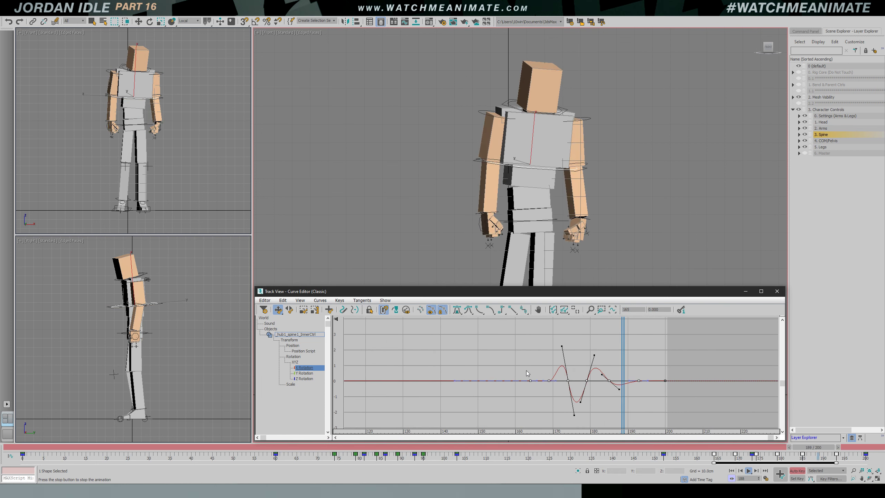
Reverse the X Rotation swing's tangents so it dips and rises about 1 degree each way around frame 174, checking from the top view
click(658, 446)
scroll(579, 184, up, 4)
key(t)
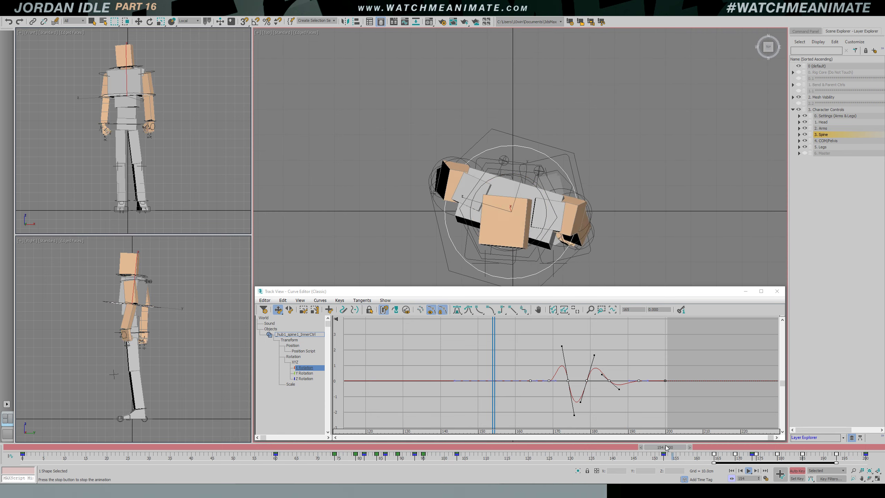
key(/)
key(e)
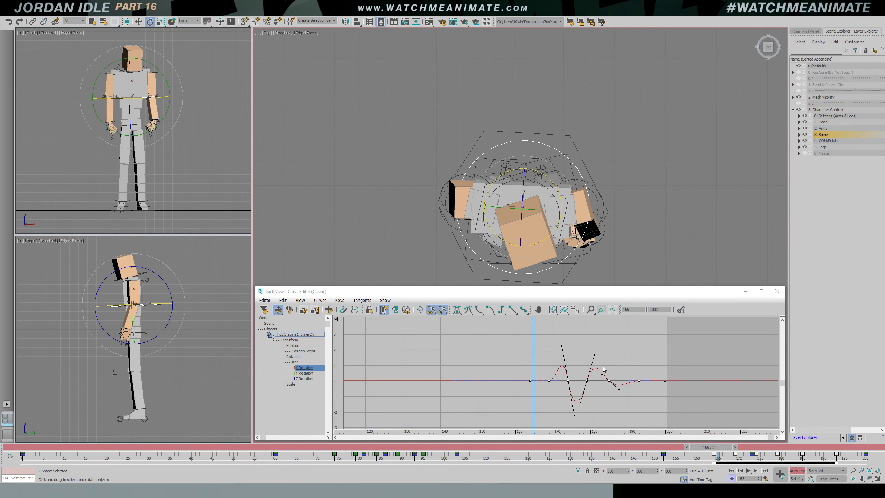
scroll(604, 369, up, 3)
click(545, 381)
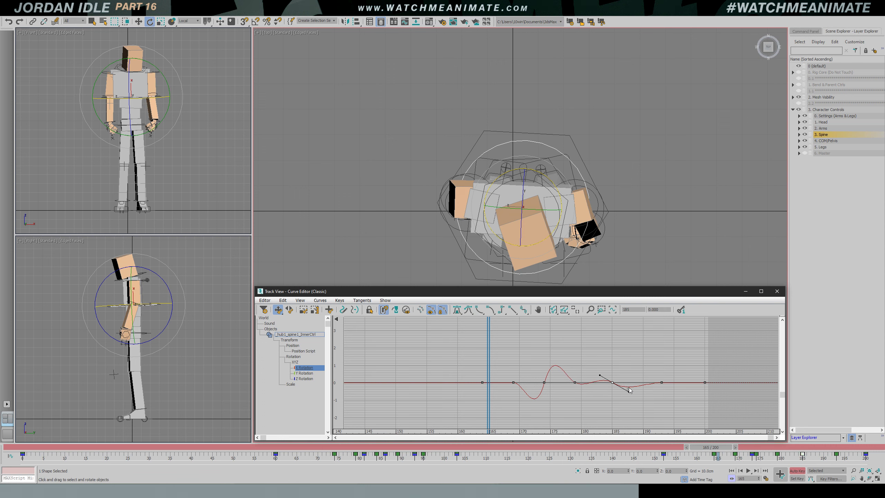
Slope the X Rotation tangents at frame 185 gently upward and review the swing in the front view
key(/)
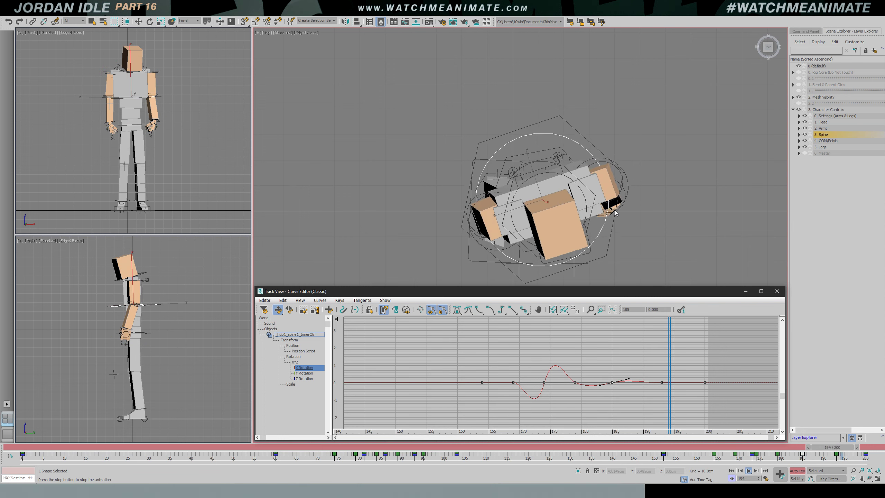
key(f)
scroll(614, 209, down, 5)
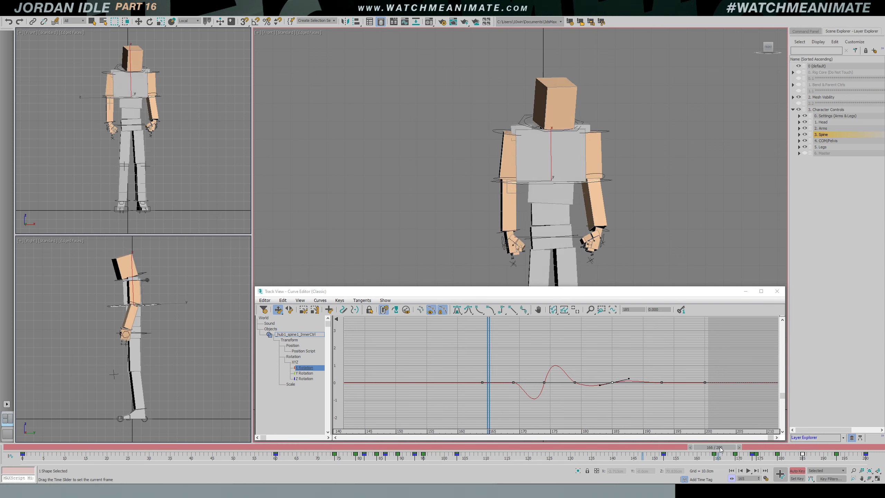
key(slash)
key(e)
drag(459, 349, 609, 386)
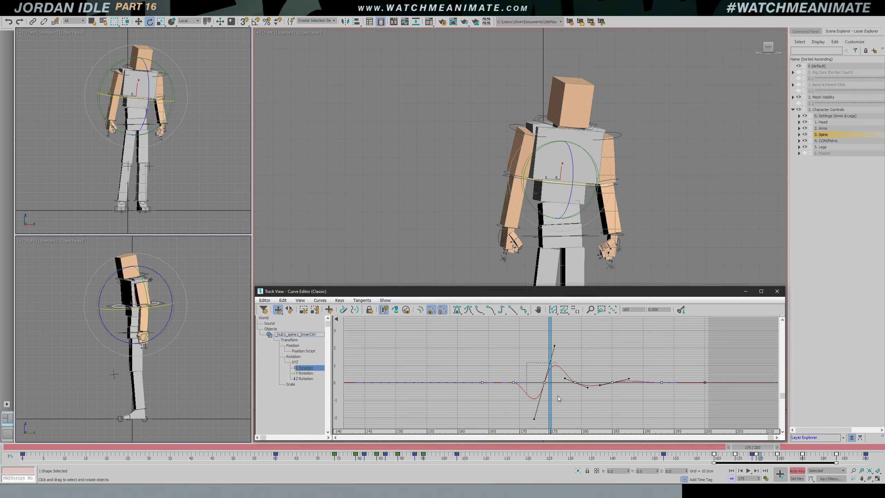
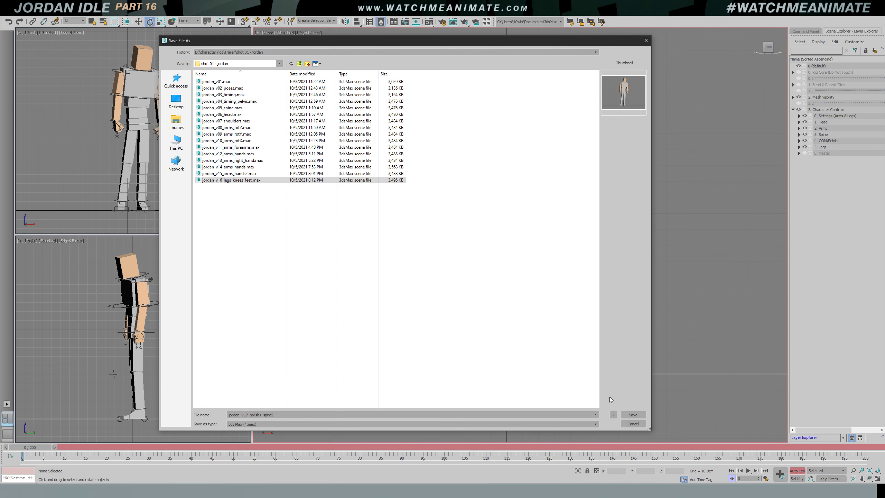
Save the scene as version 17 with the file name jordan_v17_polish1_spine
click(632, 415)
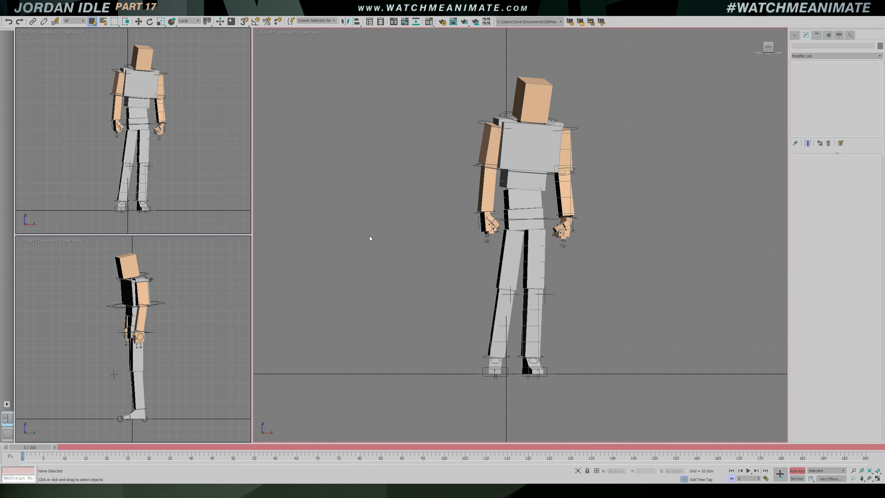
Raise the Z Rotation of the two selected arm2 finger controls to about -9 degrees between about frames 136 and 145
key(slash)
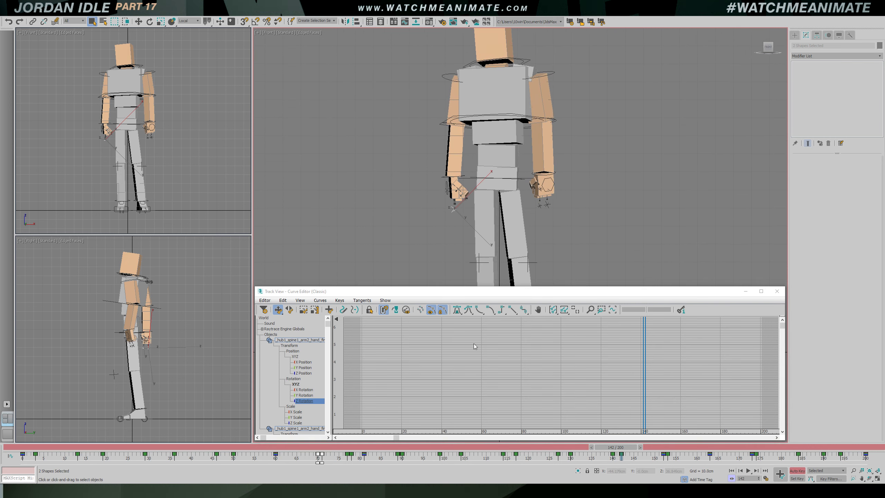
click(576, 313)
scroll(495, 373, down, 8)
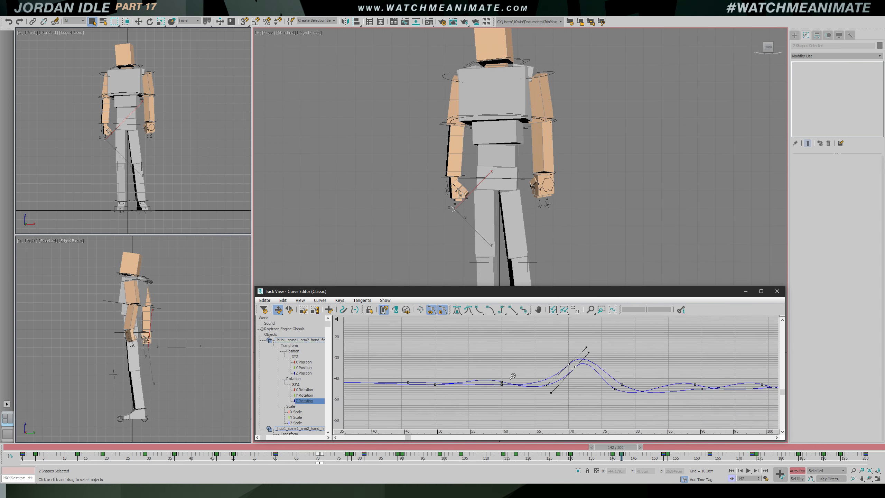
middle_drag(556, 368, 456, 378)
mouse_move(585, 378)
ctrl+alt+middle_down()
mouse_move(559, 379)
mouse_move(582, 371)
ctrl+alt+middle_up()
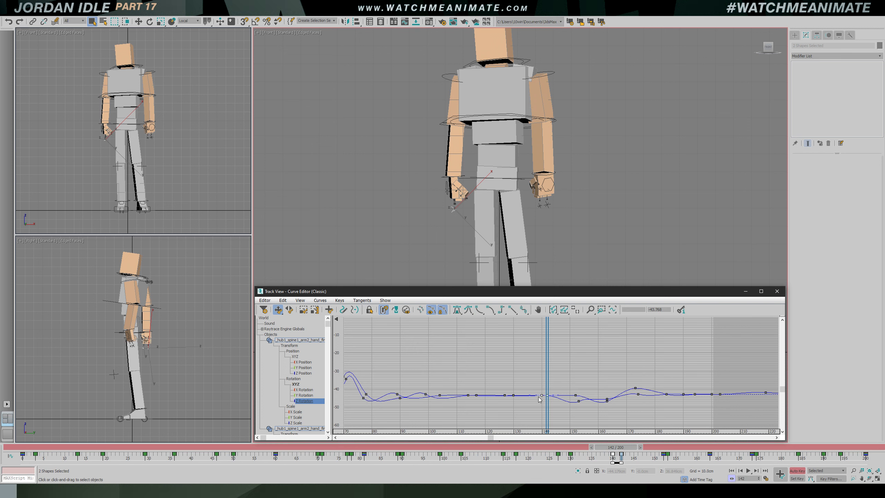
mouse_move(546, 400)
mouse_down()
mouse_move(547, 413)
mouse_move(555, 329)
mouse_move(489, 364)
mouse_move(555, 364)
mouse_move(536, 336)
mouse_move(558, 336)
mouse_up()
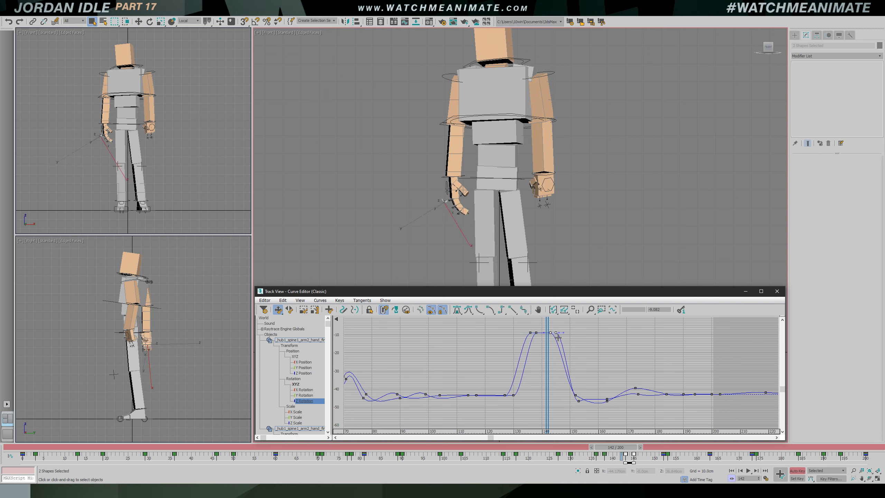
Lower the fingers' rising Z Rotation keys to about -14 degrees, delaying the peak keys to frames 145 and 147 and the landing keys to 155 and 156
key(slash)
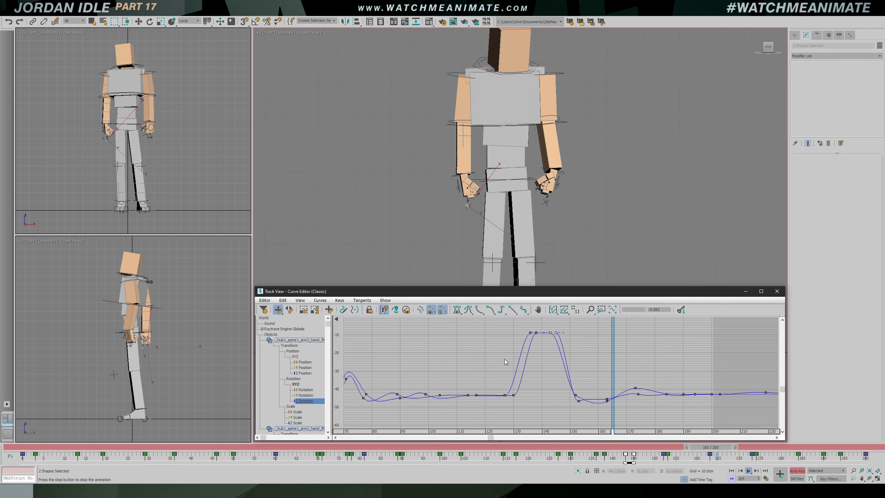
key(slash)
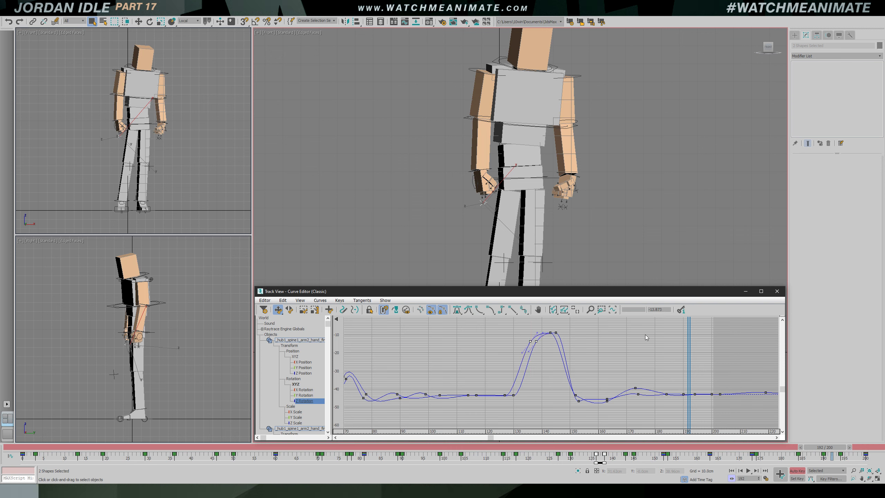
key(slash)
drag(683, 336, 563, 333)
key(slash)
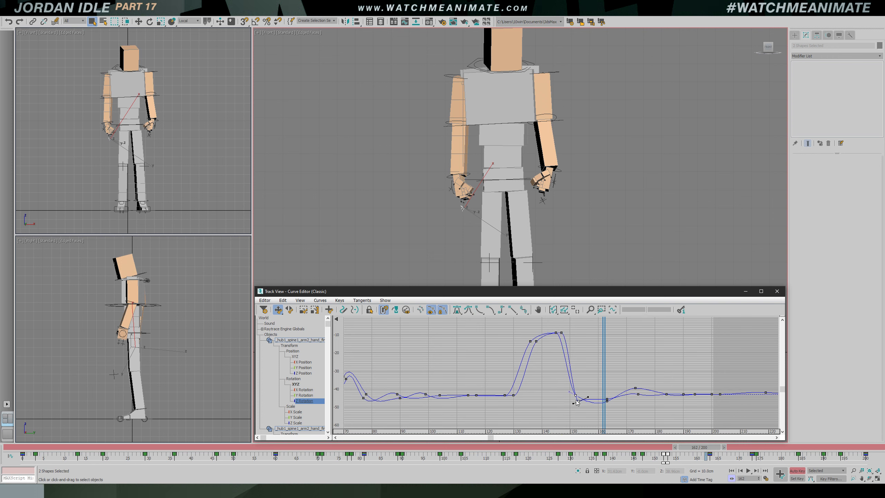
drag(577, 398, 455, 353)
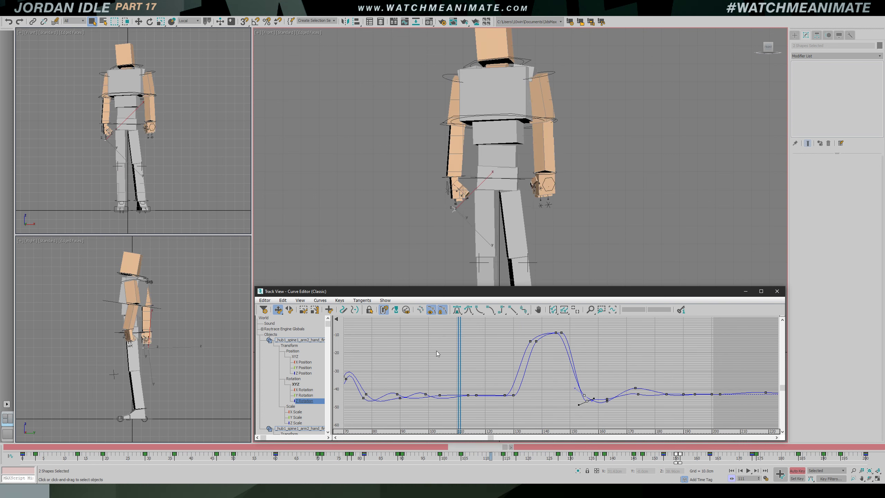
Lower the fingers' Z Rotation bump to about -25 degrees on the rise and -20 at the peak keys, steepening the peak tangents downward
key(slash)
scroll(581, 369, up, 2)
drag(541, 344, 562, 371)
drag(642, 347, 585, 364)
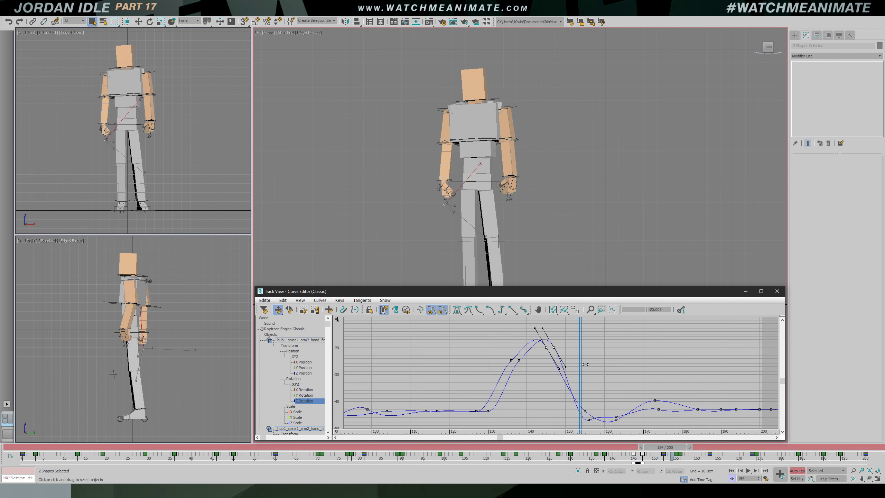
Shift the fingers' landing Z Rotation keys 3 frames earlier to about frames 152 and 153 and play back the result
mouse_move(589, 416)
mouse_down()
mouse_move(587, 426)
mouse_move(577, 415)
mouse_up()
drag(585, 386, 478, 370)
key(slash)
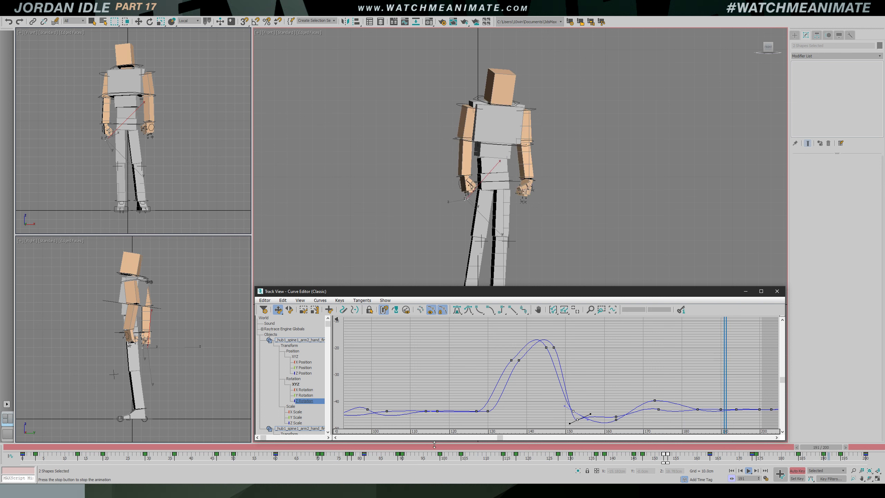
click(427, 219)
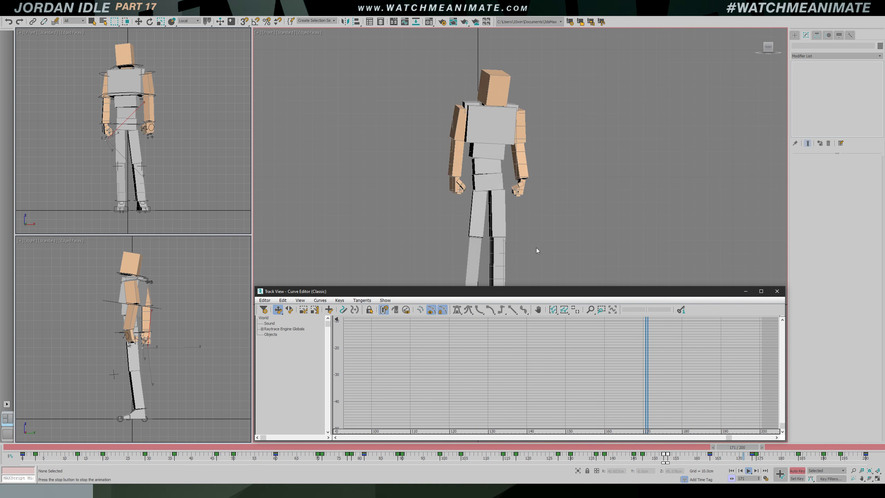
Restore the finger selection, move the peak Z Rotation keys to frames 144 and 145, and steepen the tangents at frame 144
key(ctrl+z)
drag(557, 447, 606, 447)
drag(503, 351, 549, 355)
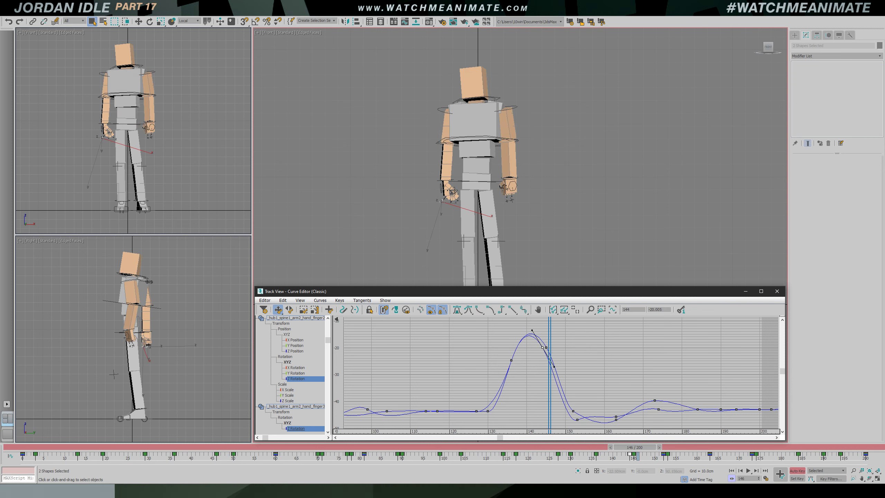
Raise the Y Rotation of the arm2 hand's finger1 main control to about 6.5 degrees at frame 140 and add a key at frame 146
scroll(426, 196, up, 5)
click(470, 181)
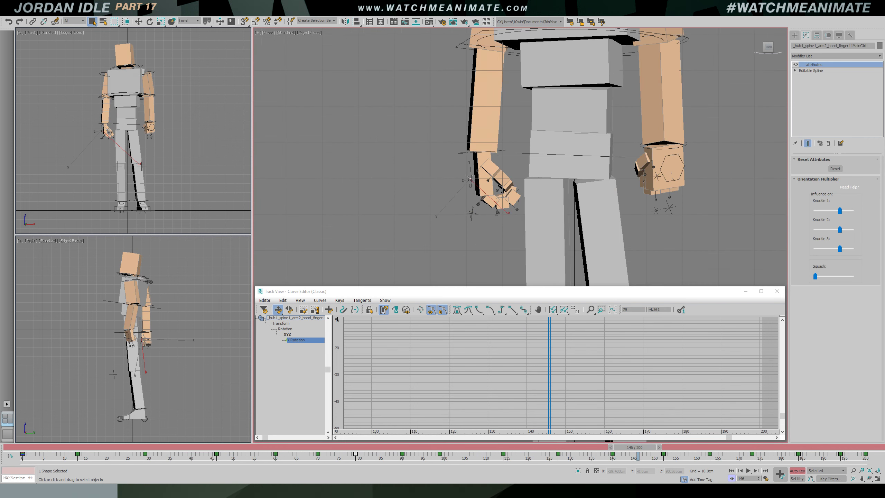
click(571, 314)
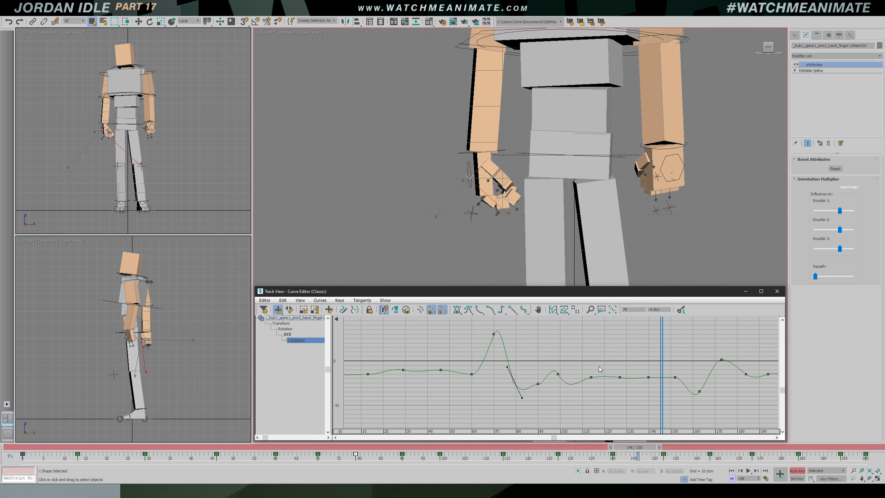
mouse_move(658, 365)
mouse_down()
mouse_move(668, 379)
mouse_move(671, 332)
mouse_move(646, 364)
mouse_move(675, 372)
mouse_move(646, 376)
mouse_move(652, 331)
mouse_move(618, 355)
mouse_move(678, 357)
mouse_move(657, 356)
mouse_up()
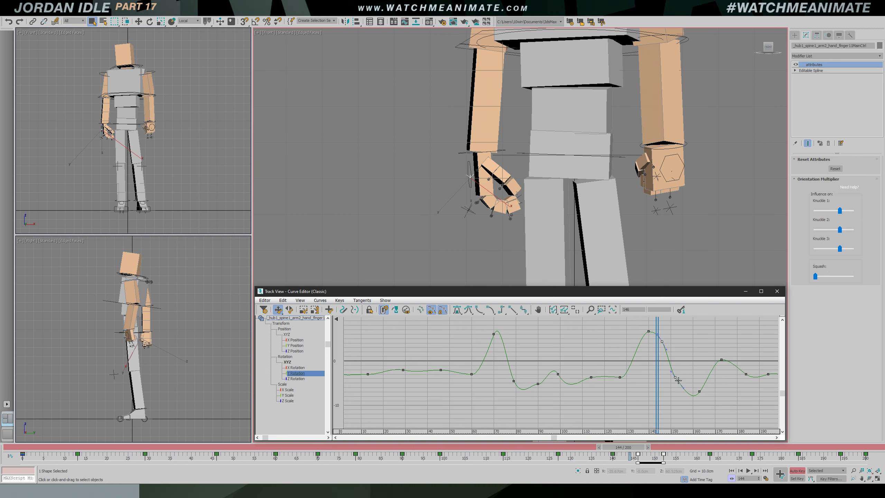
Shift finger1's Y Rotation keys at frames 146 and 152 five frames later to 151 and 157, and review the motion
drag(678, 380, 593, 371)
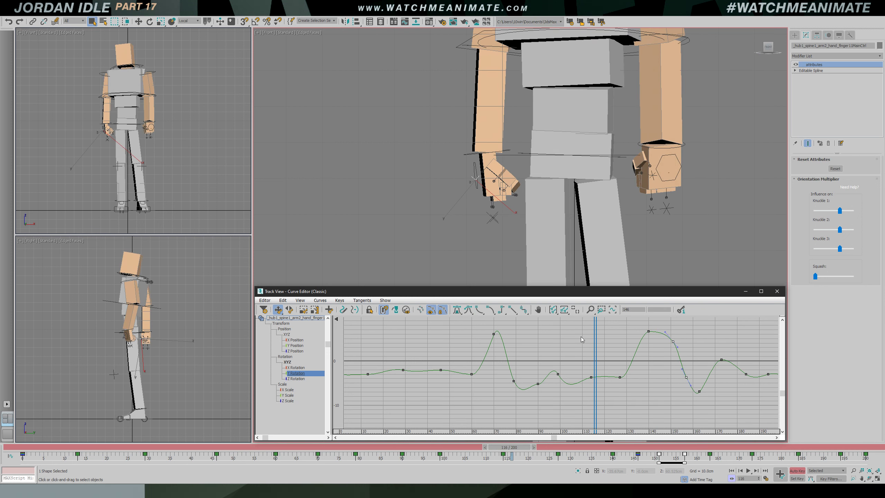
key(/)
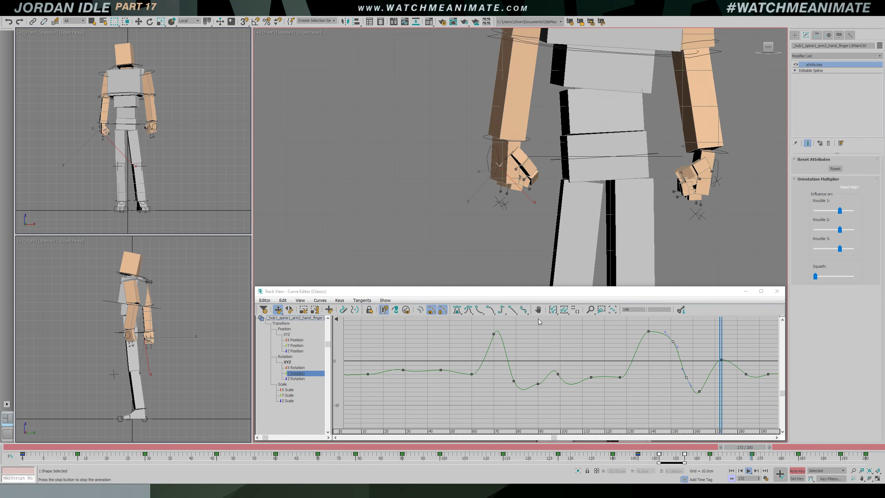
scroll(512, 213, down, 5)
key(/)
Lower finger1's Y Rotation at frame 157 to about -6 degrees and slope the tangents at frame 140 upward
click(673, 342)
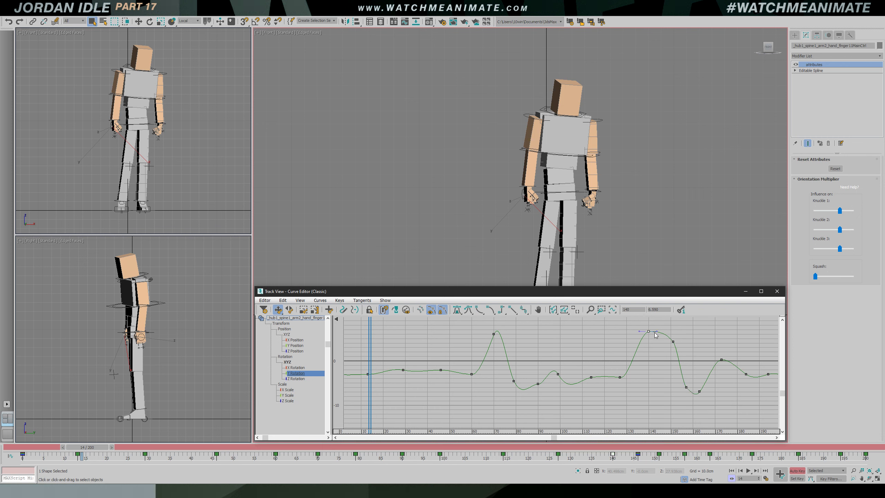
click(610, 437)
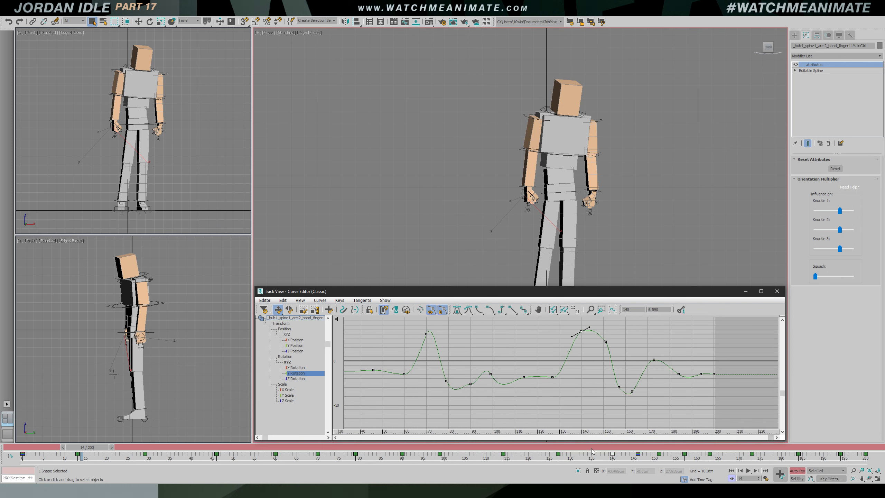
Play the animation and examine the finger motion up close, once with the rig controls hidden
key(/)
scroll(557, 227, up, 6)
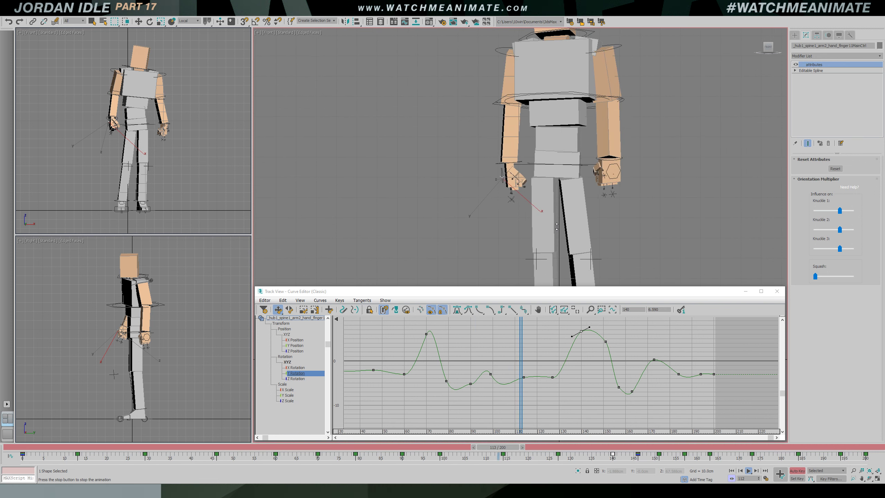
scroll(497, 224, down, 3)
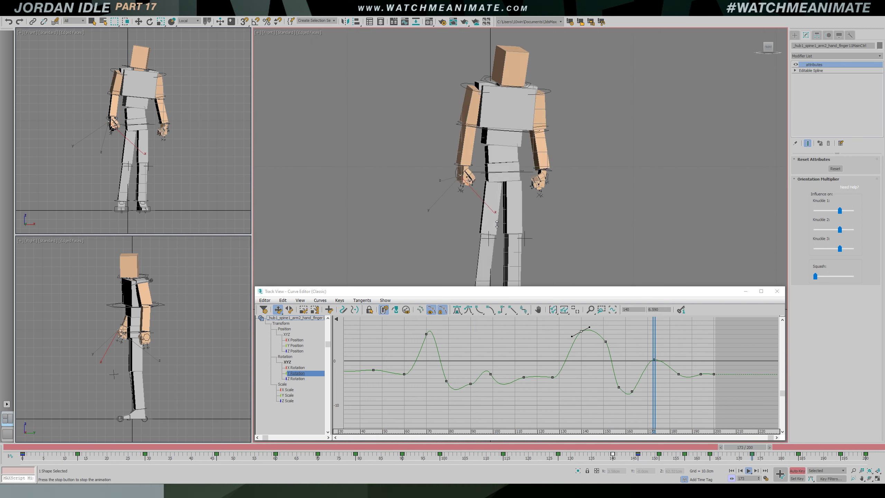
key(shift+s)
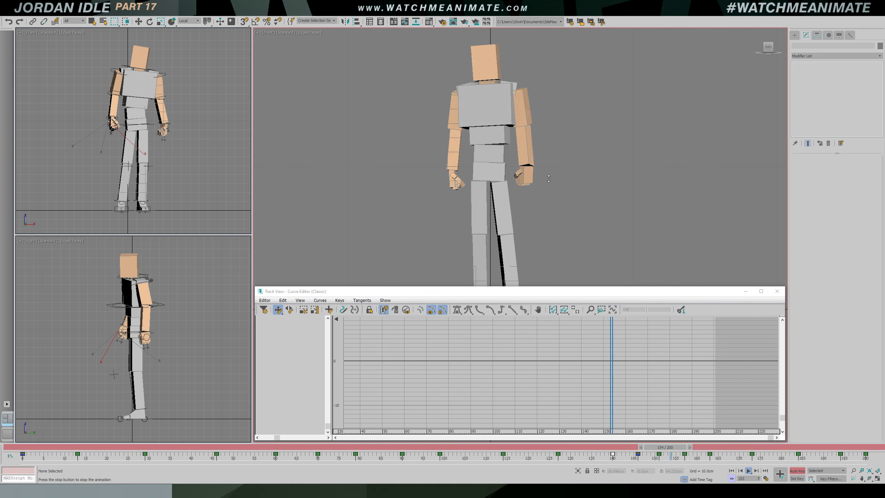
key(/)
key(shift+s)
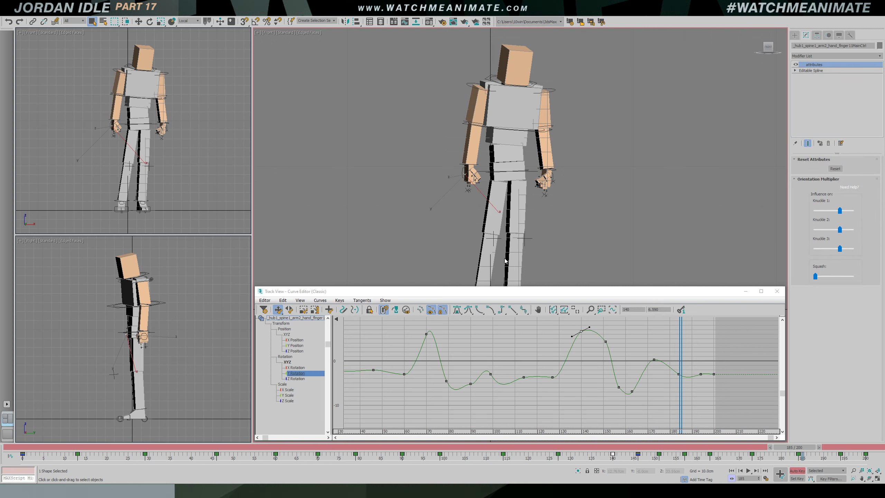
Lower the Z Rotation keys at frames 136, 144 and 145 of the arm2 hand's two other finger controls by about 7 degrees and review playback
scroll(505, 258, up, 4)
drag(449, 132, 450, 130)
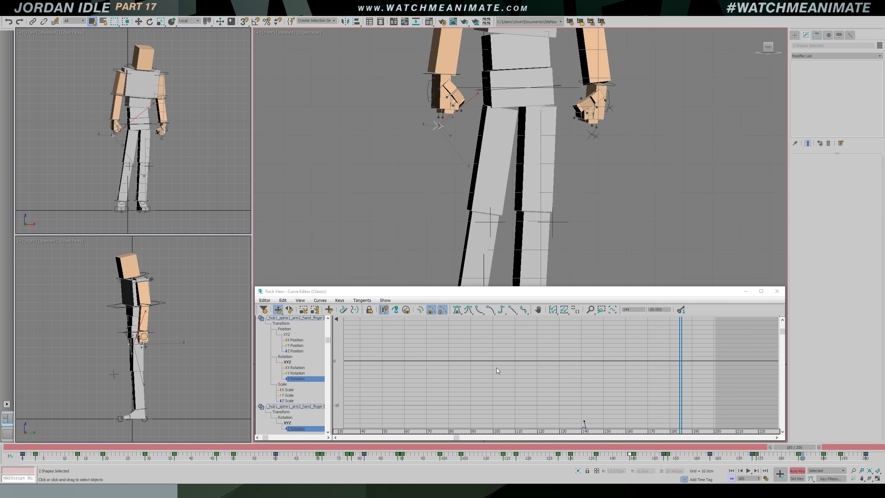
click(574, 312)
drag(736, 356, 644, 364)
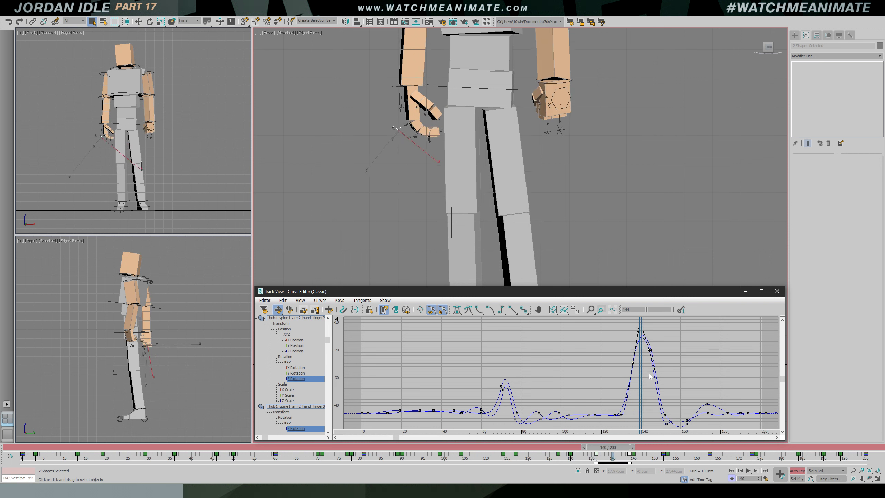
drag(650, 351, 651, 370)
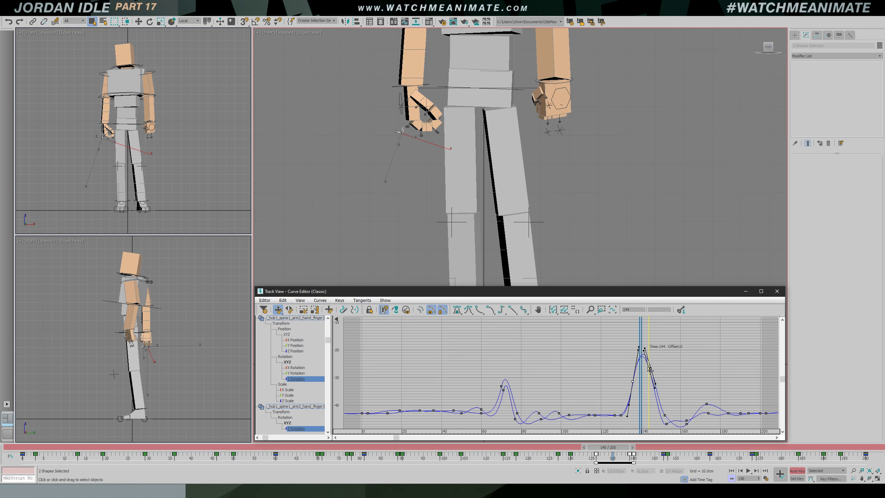
drag(643, 337, 617, 338)
right_click(358, 258)
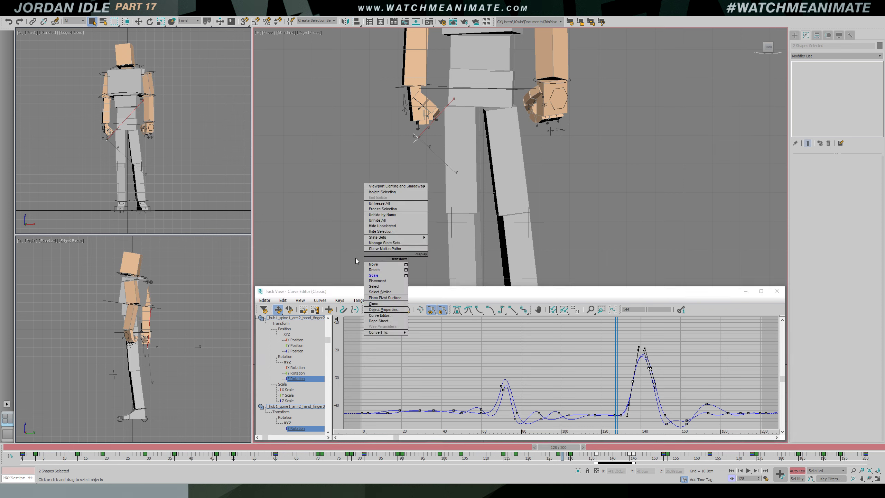
key(/)
scroll(502, 224, down, 3)
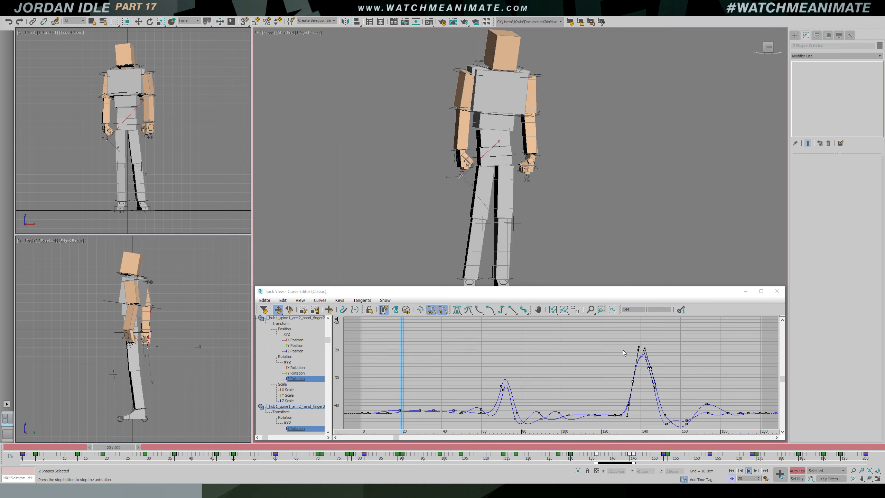
scroll(485, 126, up, 3)
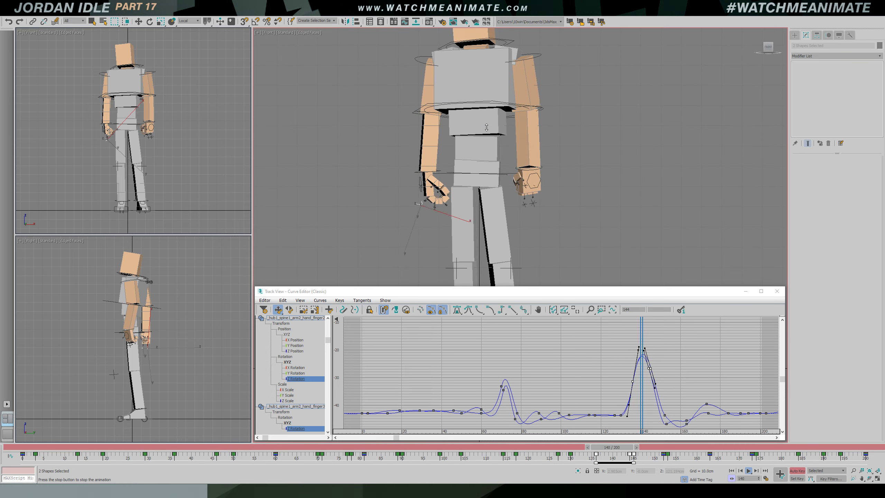
key(slash)
Shift the upper spine control's keys between frames 148 and 173 five frames earlier, to 143 through 168, and play the result
mouse_move(705, 346)
mouse_down()
mouse_move(631, 348)
mouse_move(648, 352)
mouse_move(651, 371)
mouse_move(642, 359)
mouse_up()
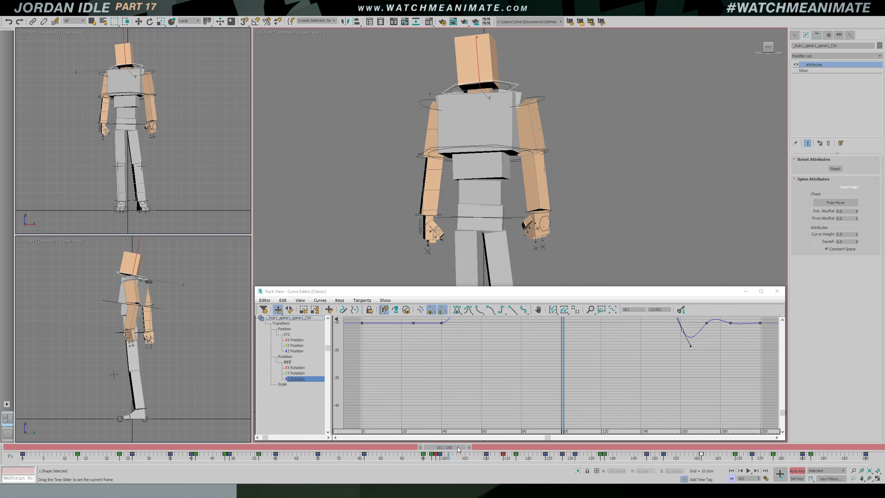
drag(454, 449, 685, 453)
key(e)
drag(629, 459, 720, 456)
key(/)
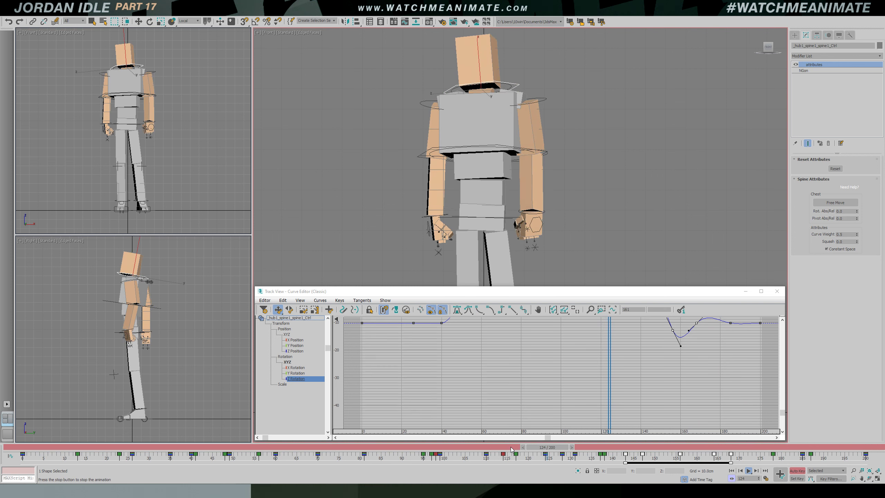
Move the same upper spine keys two frames later, to frames 145 through 170, and play the animation again
key(e)
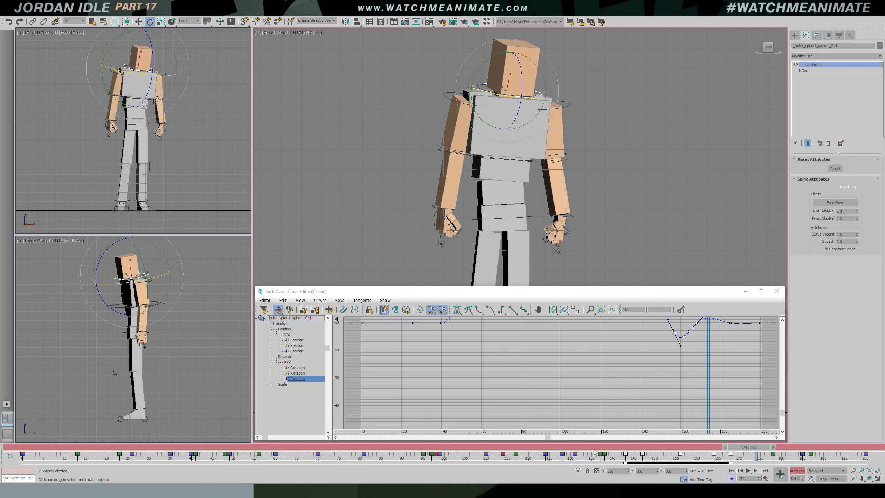
drag(627, 448, 711, 447)
middle_drag(624, 351, 597, 397)
key(/)
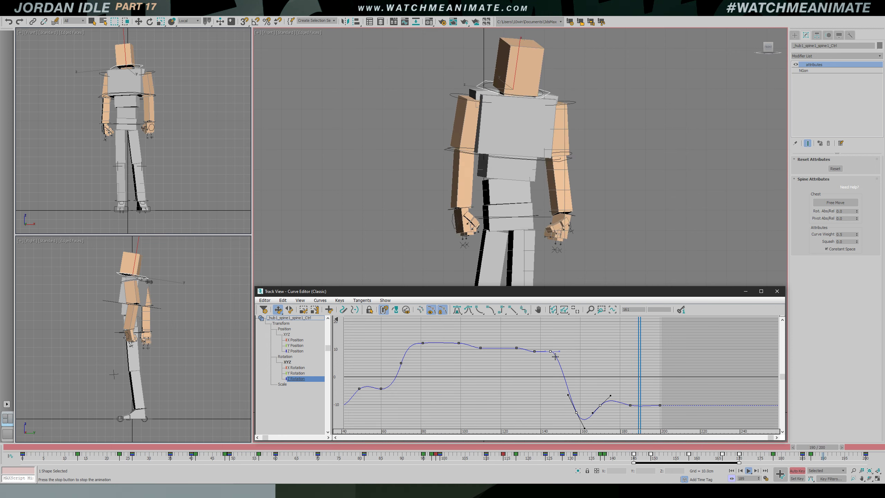
Examine the upper body pose around frame 158 from the front and side, and review the turn in playback
drag(622, 447, 688, 447)
key(e)
alt+middle_drag(553, 125, 536, 120)
key(f)
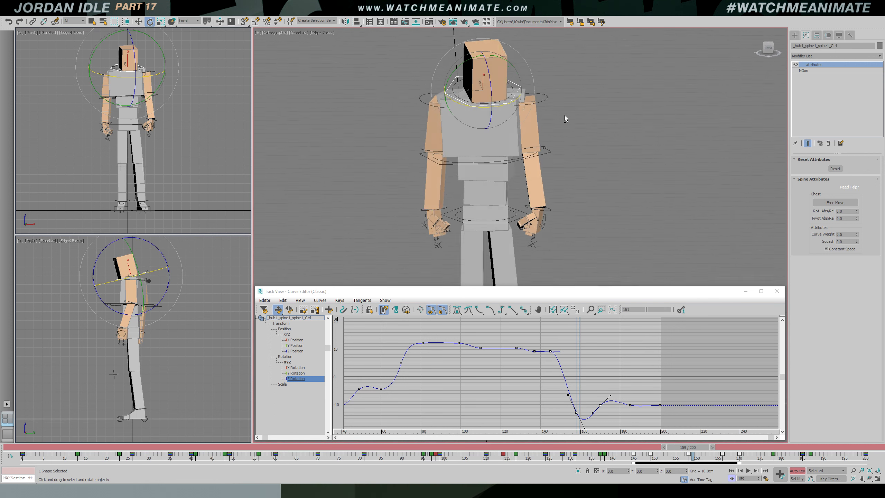
key(r)
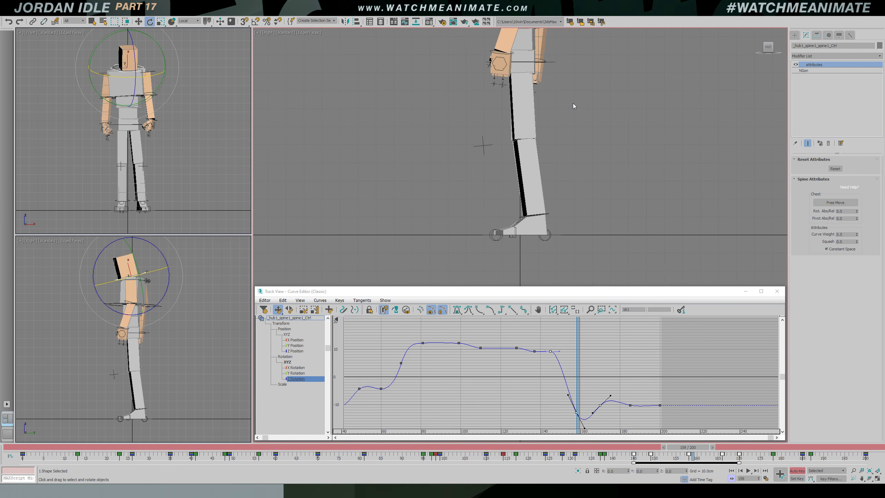
middle_drag(571, 83, 564, 245)
scroll(554, 129, up, 2)
alt+middle_drag(554, 130, 510, 127)
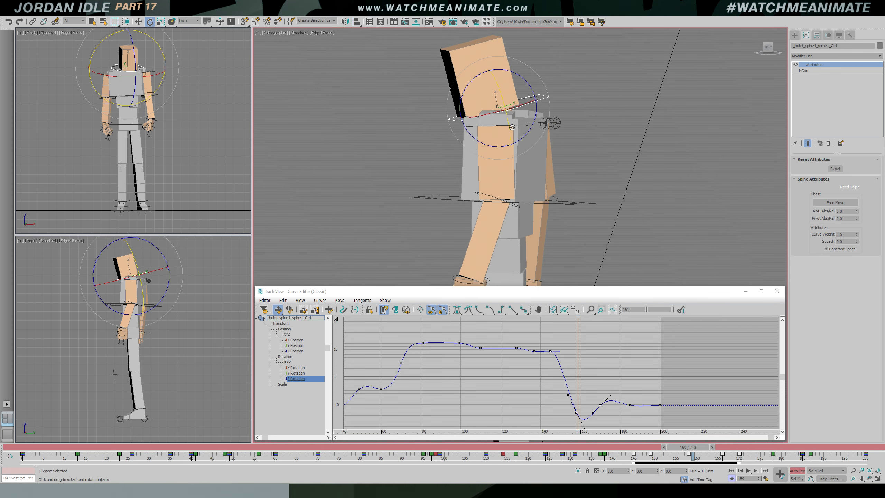
key(r)
key(f)
key(slash)
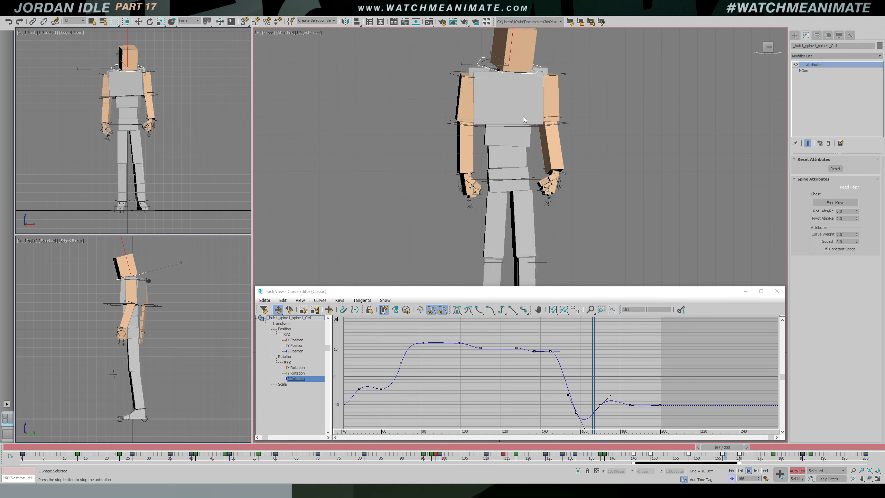
key(slash)
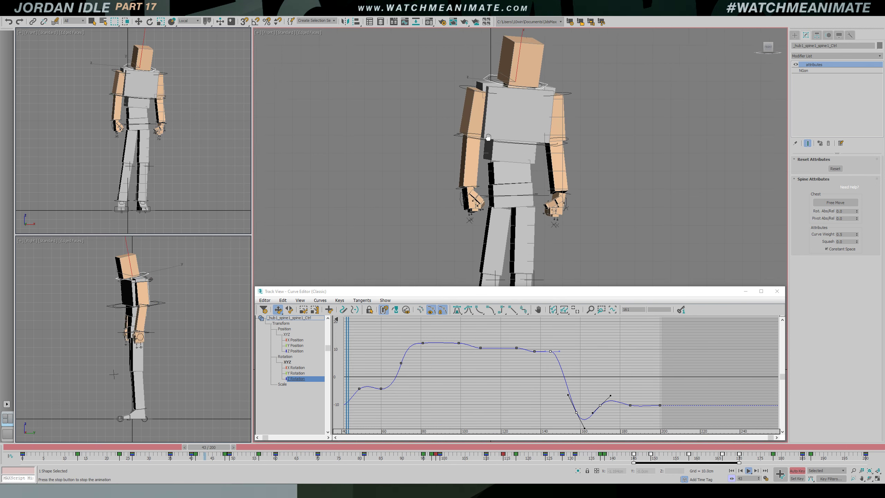
key(/)
Add an upper spine Z Rotation key at frame 92, slope the tangents at frames 92 and 99 downward, and review the full-body motion
key(e)
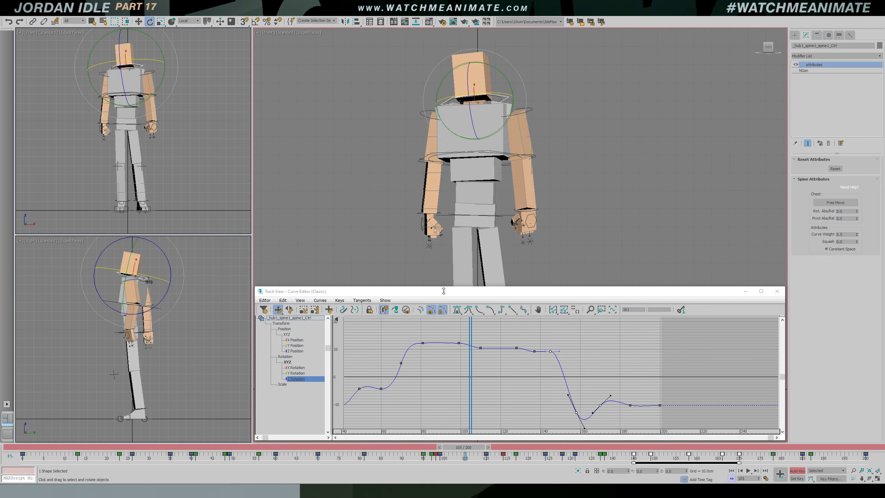
ctrl+alt+middle_drag(481, 383, 498, 371)
drag(498, 371, 462, 357)
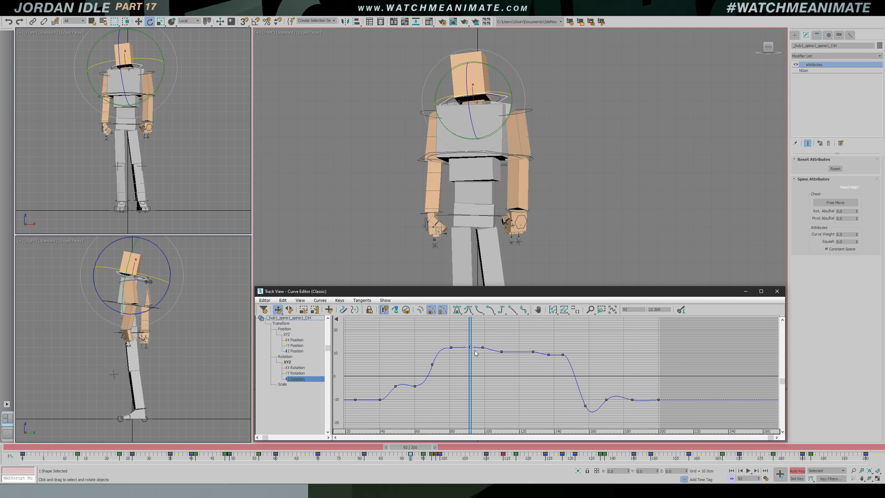
mouse_move(475, 333)
mouse_down()
mouse_move(454, 334)
mouse_move(491, 337)
mouse_move(459, 340)
mouse_up()
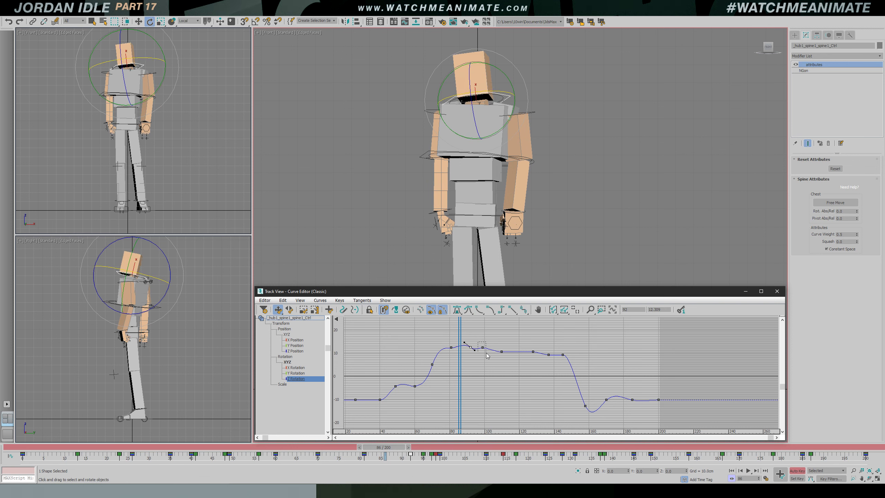
key(/)
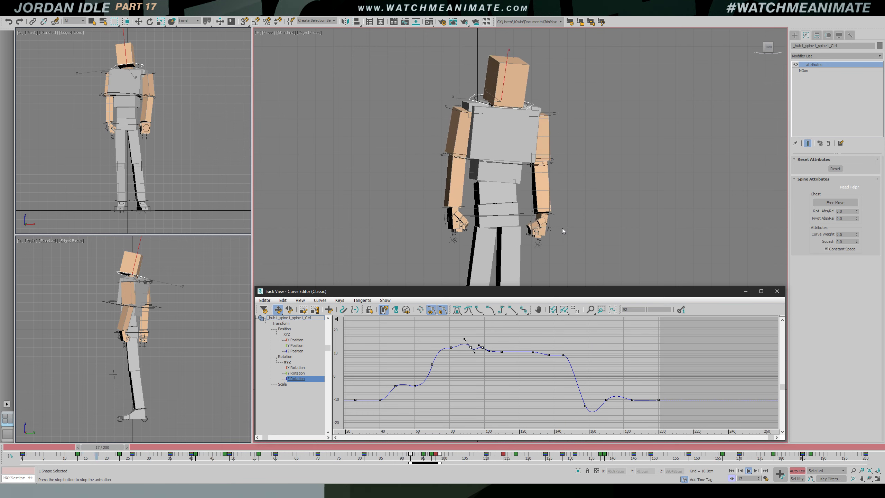
click(745, 291)
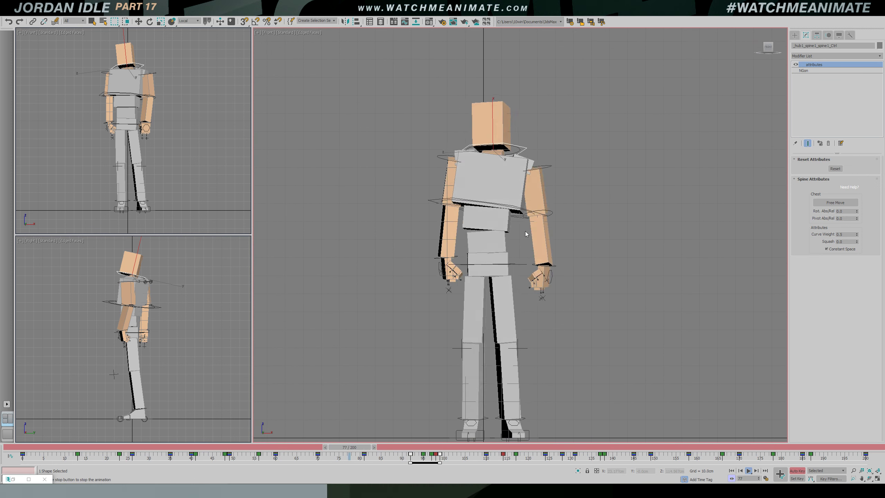
click(535, 222)
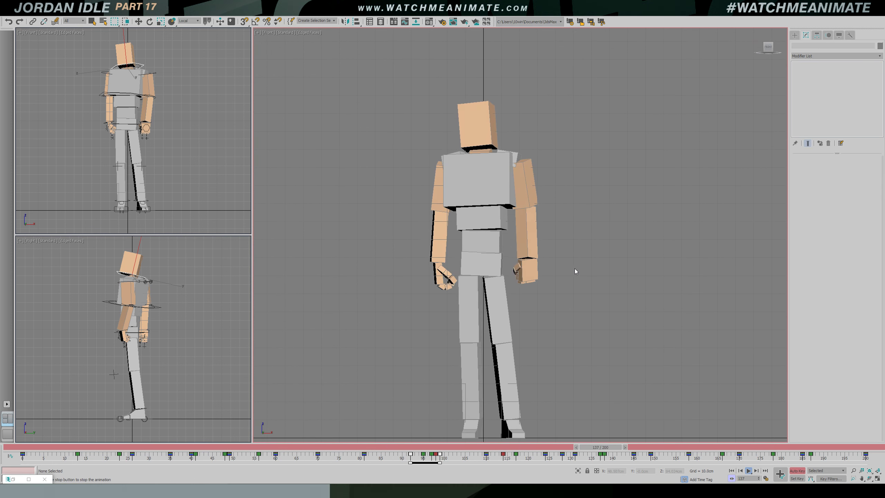
click(560, 447)
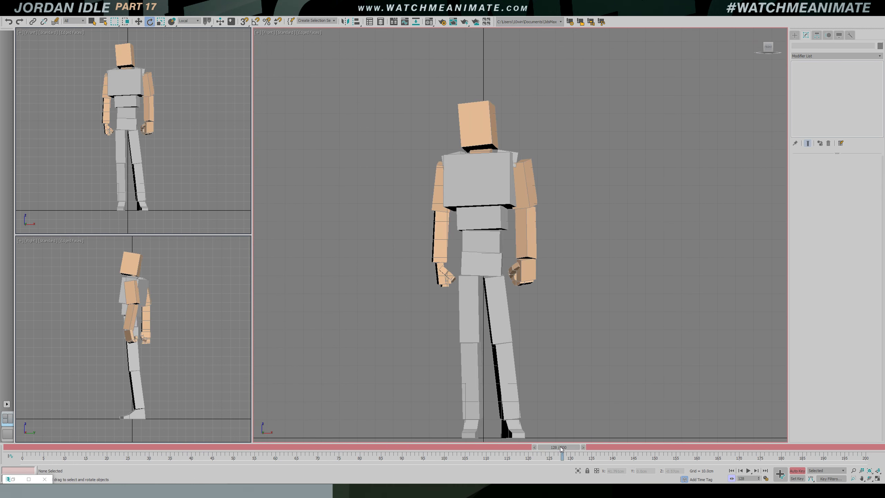
key(ctrl+z)
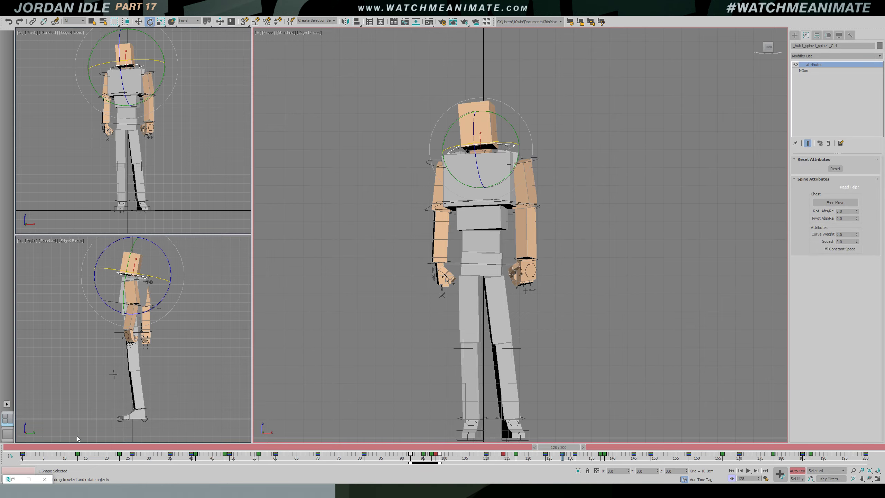
click(30, 479)
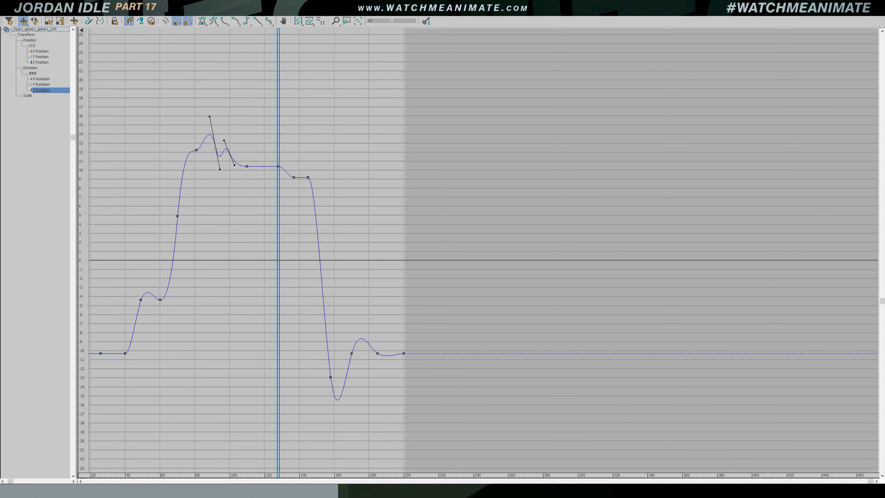
double_click(463, 4)
Slope the upper spine's Z Rotation tangents at frame 110 upward and review the full-body playback with the rig controls hidden
middle_drag(504, 244, 492, 186)
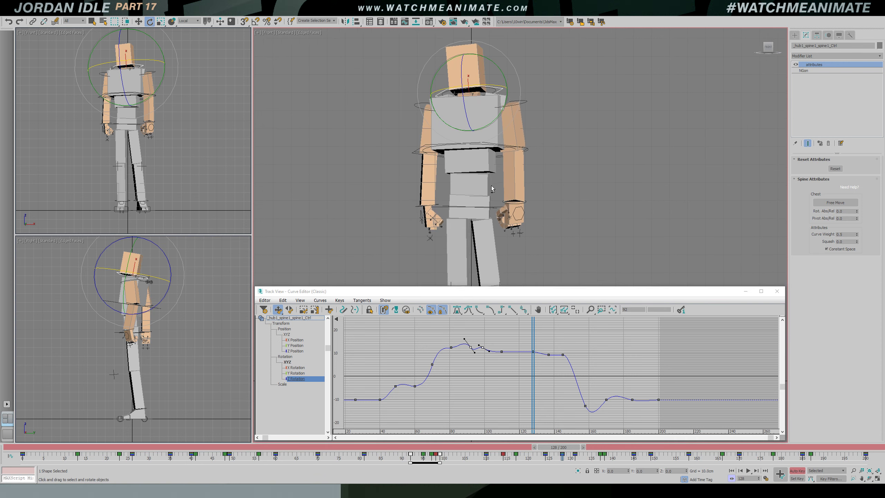
drag(535, 337, 479, 338)
ctrl+alt+middle_drag(506, 358, 522, 350)
scroll(522, 350, up, 1)
drag(461, 336, 500, 336)
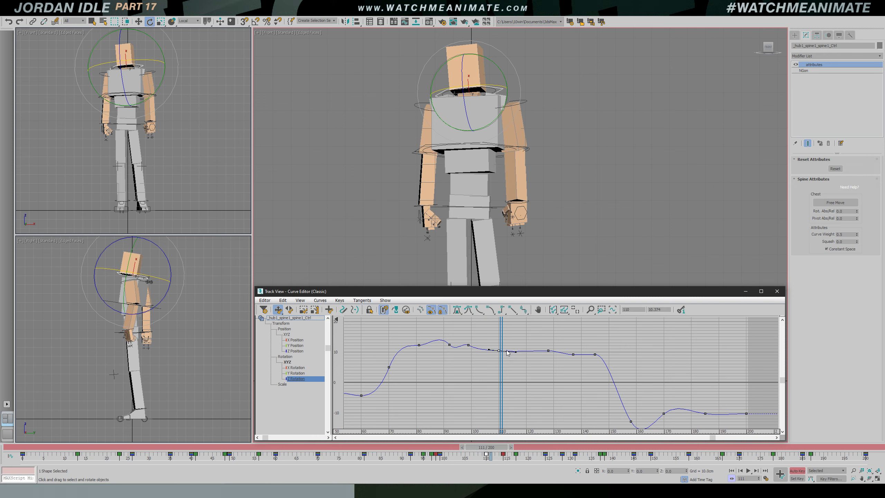
mouse_move(496, 333)
mouse_down()
mouse_move(446, 335)
mouse_move(509, 335)
mouse_move(498, 335)
mouse_up()
click(498, 351)
key(/)
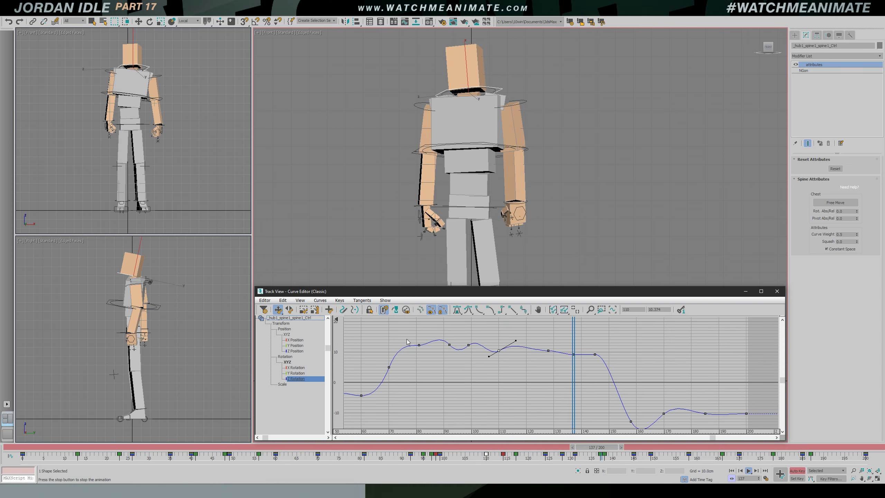
click(745, 291)
scroll(605, 255, down, 3)
key(shift+s)
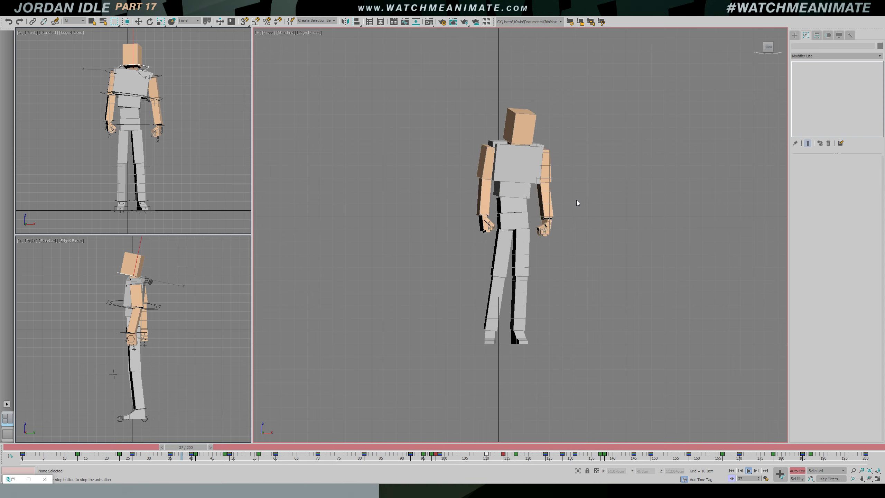
scroll(577, 202, up, 2)
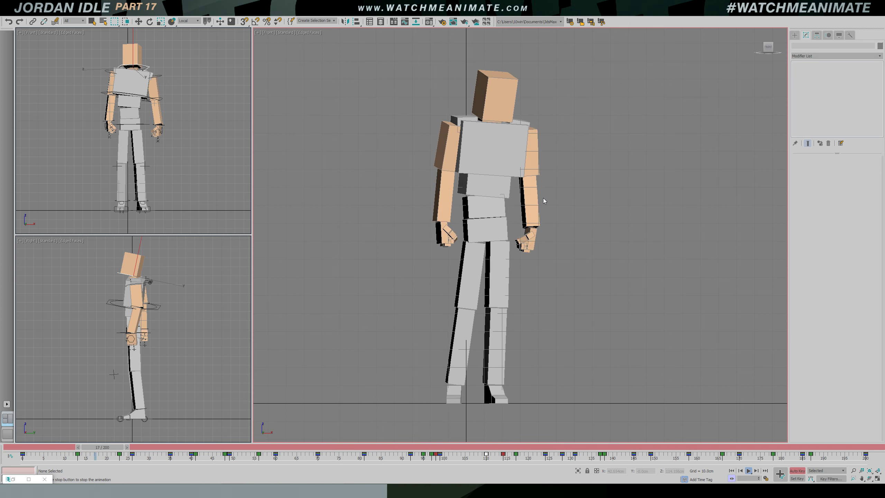
key(/)
Select the upper spine control on the character's chest and display its Scale track in the Curve Editor
key(e)
click(539, 184)
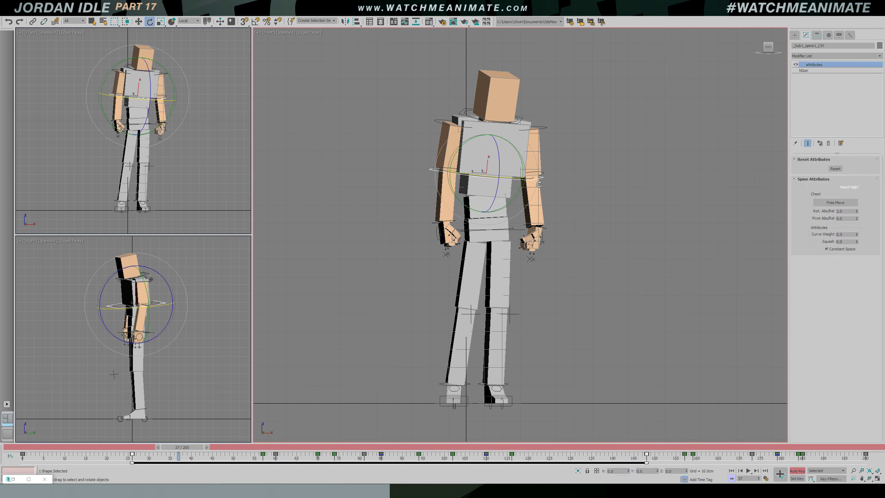
click(14, 480)
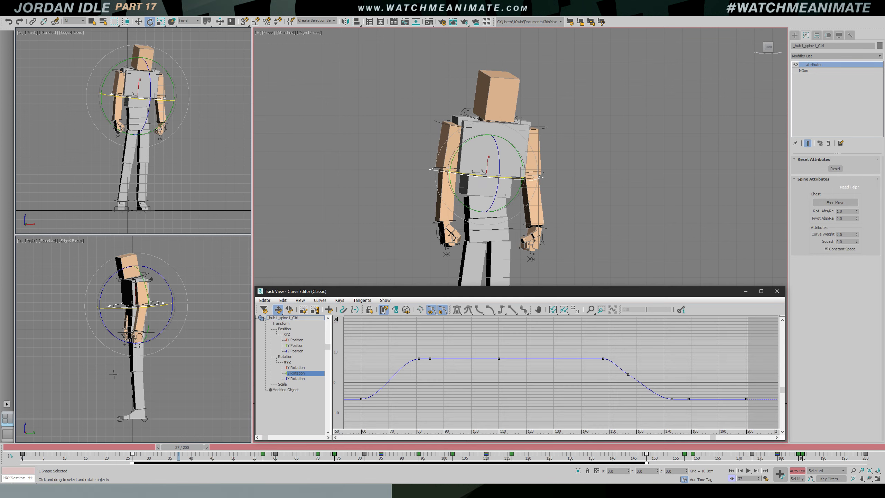
click(284, 384)
Test a chest scale at frame 7, fit the Scale curve in the Curve Editor, and delete the test key
click(30, 449)
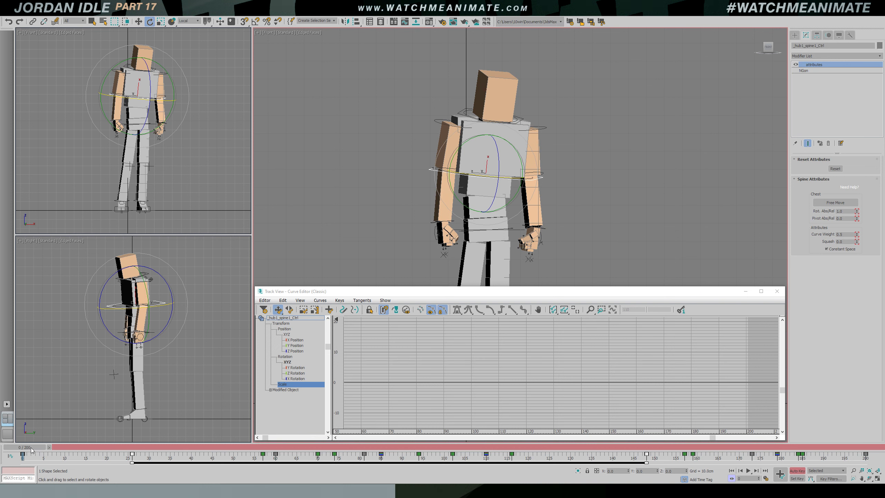
drag(39, 445, 62, 452)
right_click(500, 186)
click(512, 202)
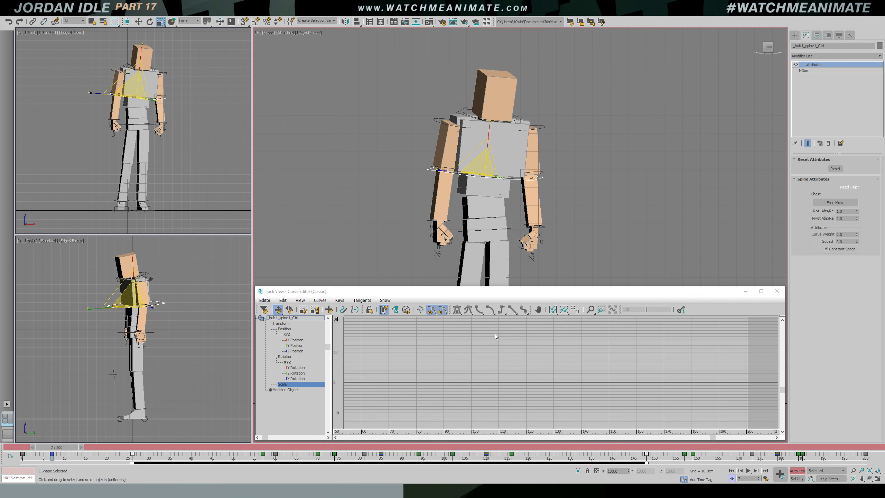
click(576, 310)
key(Delete)
drag(404, 337, 445, 337)
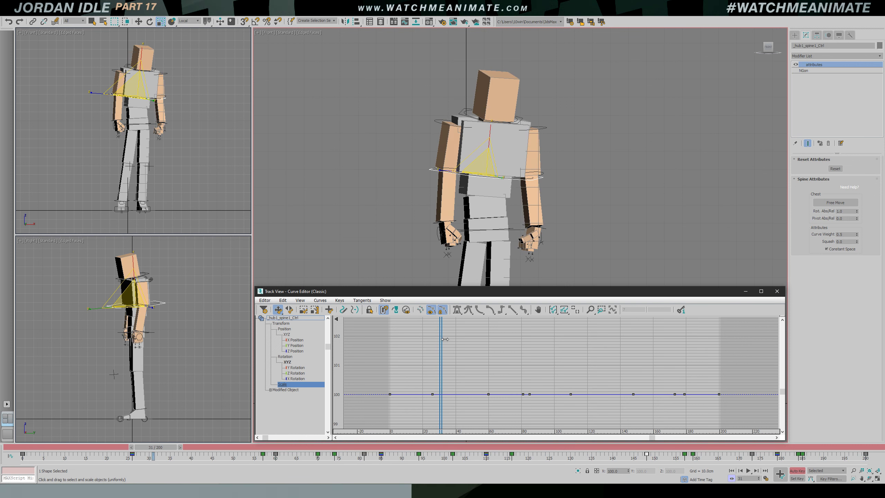
Try a tall Scale bump by moving the frame 26 key to about frame 38 and raising it, and review it in playback
drag(447, 371, 458, 372)
click(433, 393)
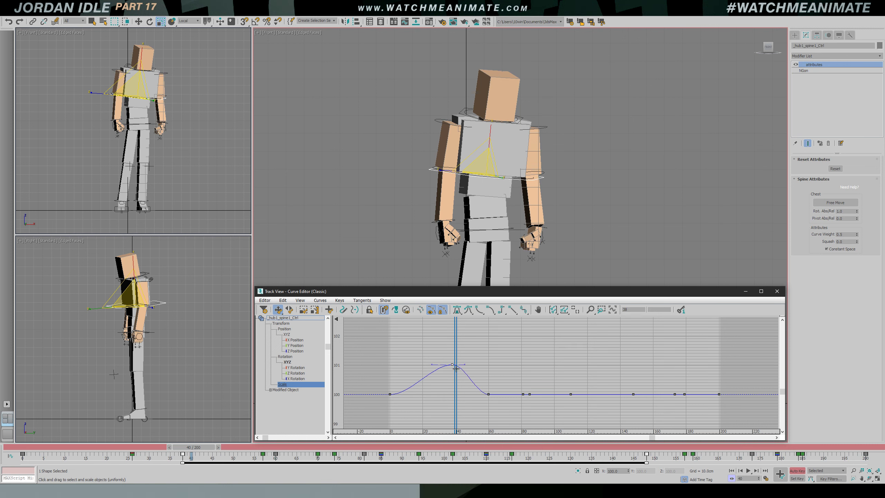
drag(455, 368, 458, 294)
drag(459, 351, 390, 365)
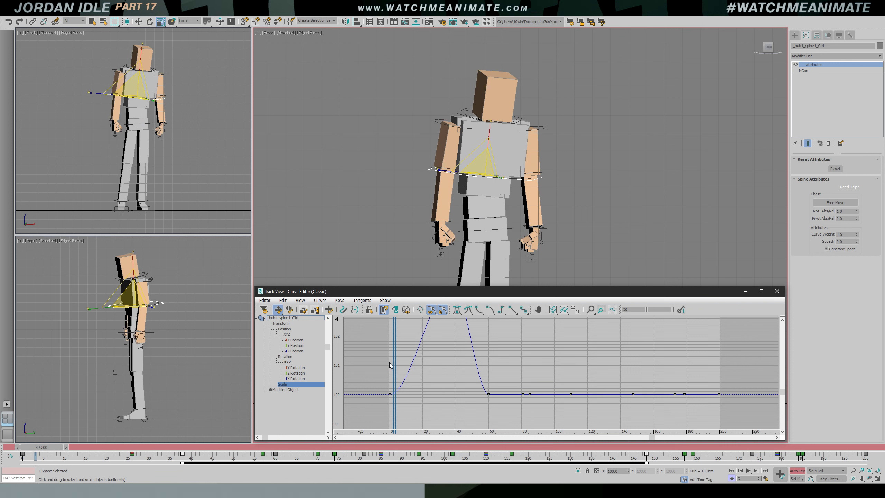
click(443, 361)
key(slash)
key(ctrl+z)
key(ctrl+z)
key(ctrl+z)
key(ctrl+z)
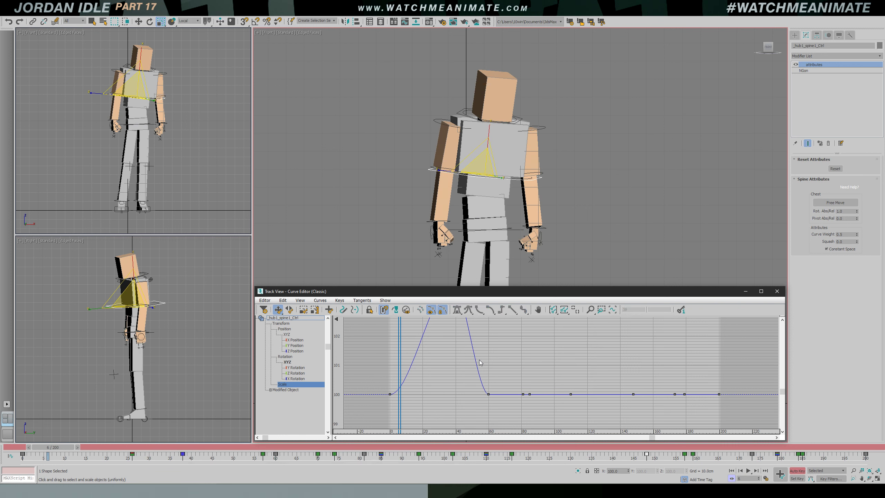
Replace the Scale keys with keys every 20 frames at value 100, slope all their tangents upward, and play the animation
drag(684, 400, 685, 400)
key(Delete)
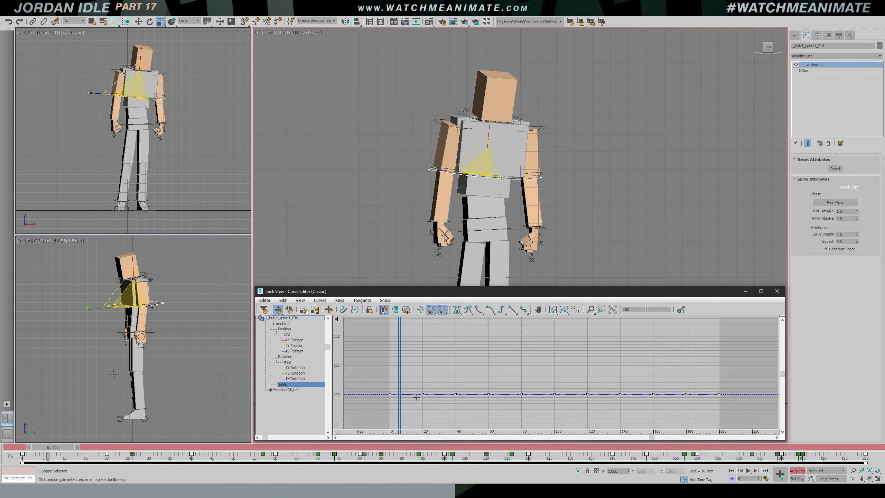
key(period)
key(period)
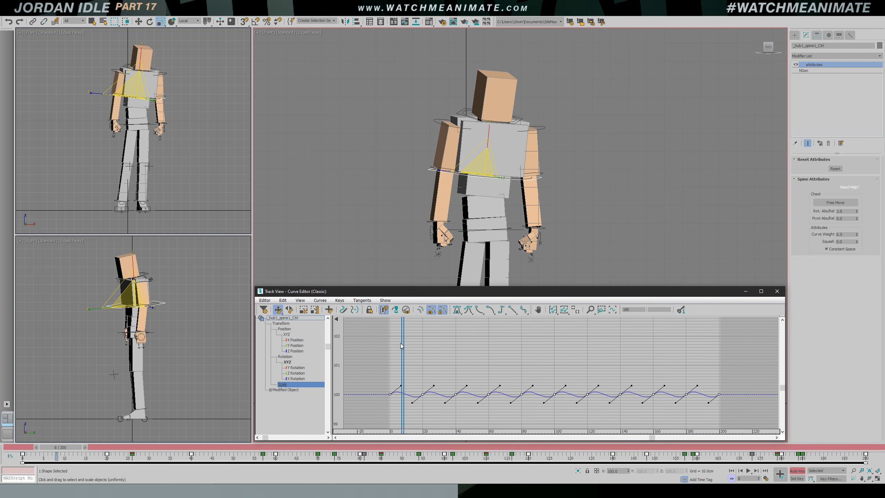
mouse_move(401, 343)
mouse_down()
mouse_move(391, 344)
mouse_move(439, 349)
mouse_move(402, 346)
mouse_up()
key(slash)
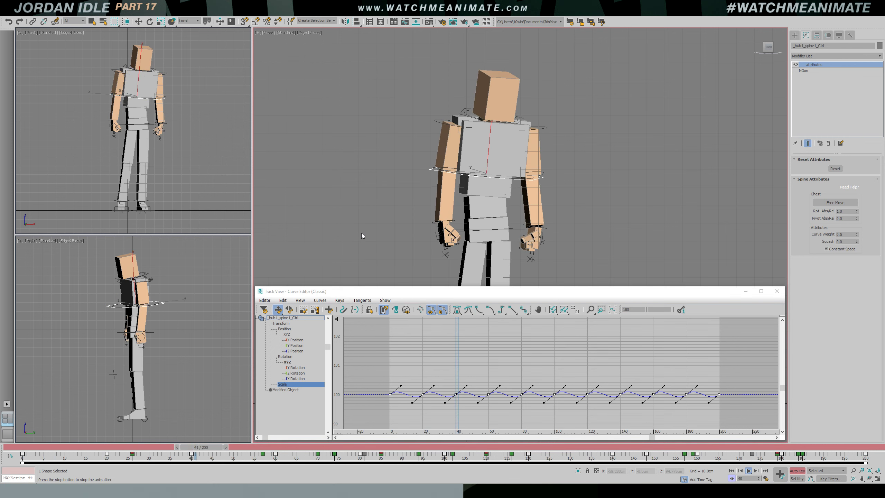
key(slash)
Thin the Scale keys to one every 40 frames, steepen all their upward tangents, and review the breathing in playback
key(r)
drag(418, 384, 436, 413)
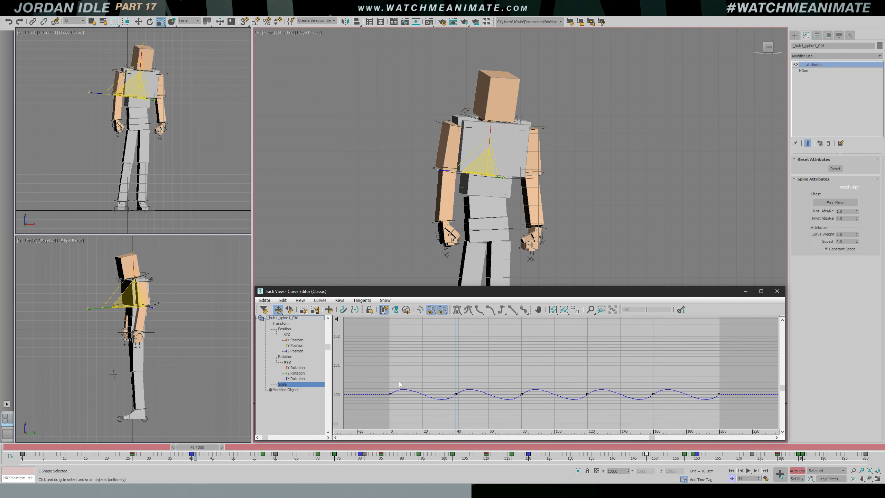
key(ctrl+a)
drag(482, 380, 466, 358)
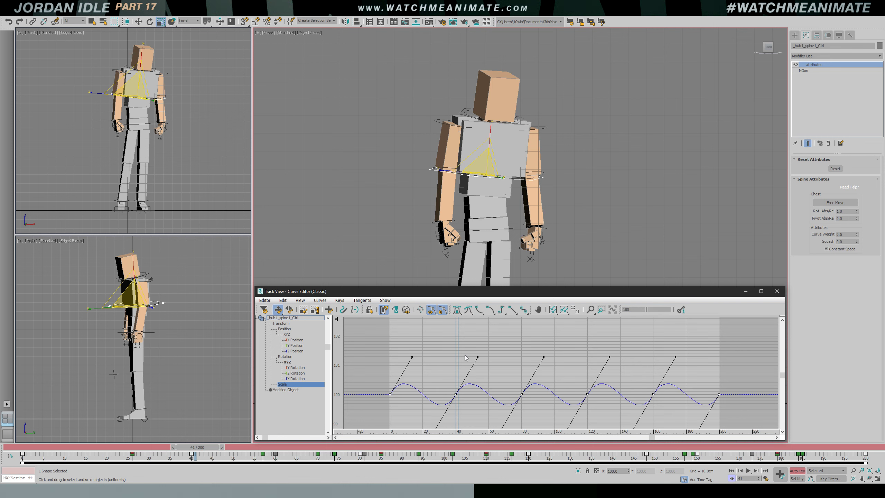
click(445, 354)
key(slash)
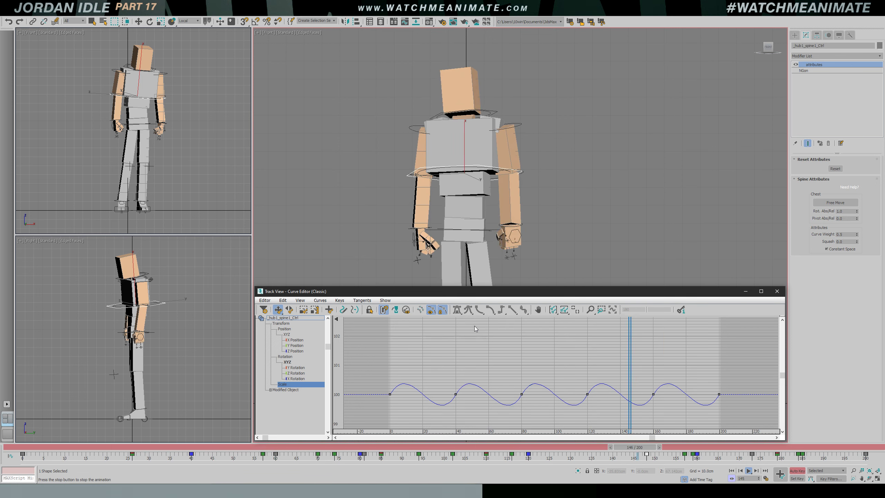
key(slash)
Steepen all the Scale tangents further so the wave peaks at about 101, and play the animation
key(r)
key(ctrl+a)
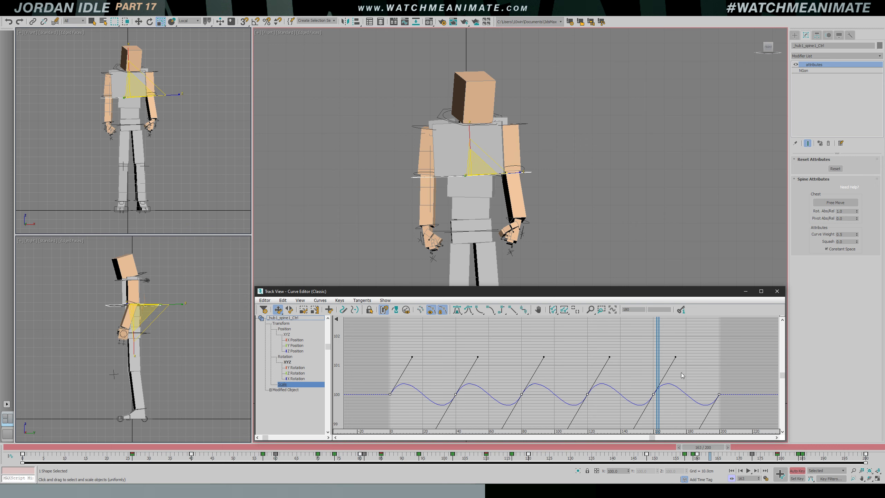
drag(675, 357, 674, 290)
key(slash)
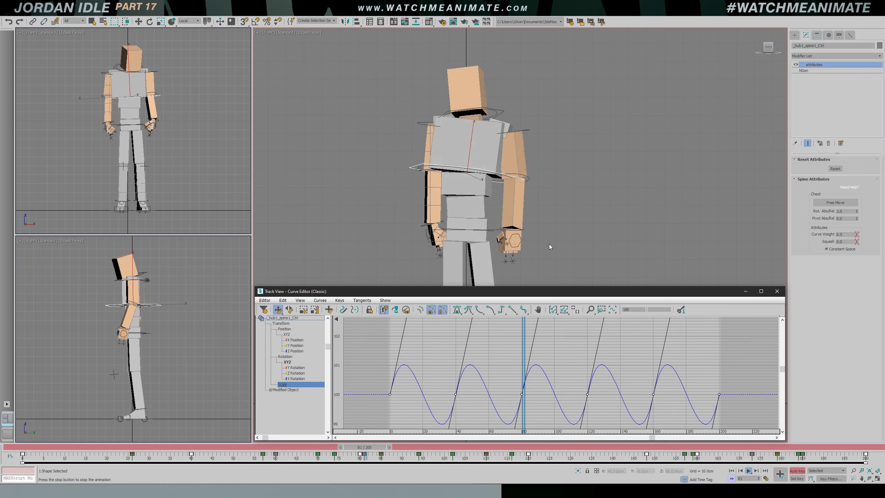
Try inverted Scale tangents of varying steepness during playback, and return them to the upward slope with peaks at about 101
click(575, 309)
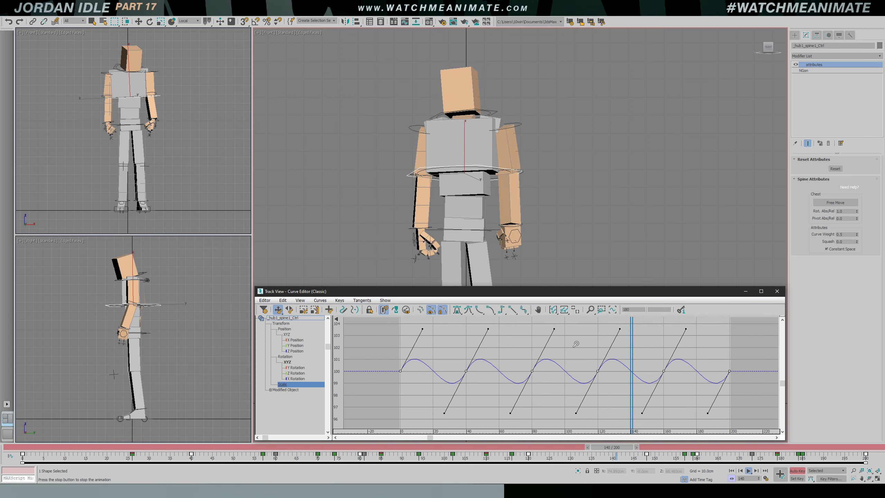
drag(608, 330, 606, 419)
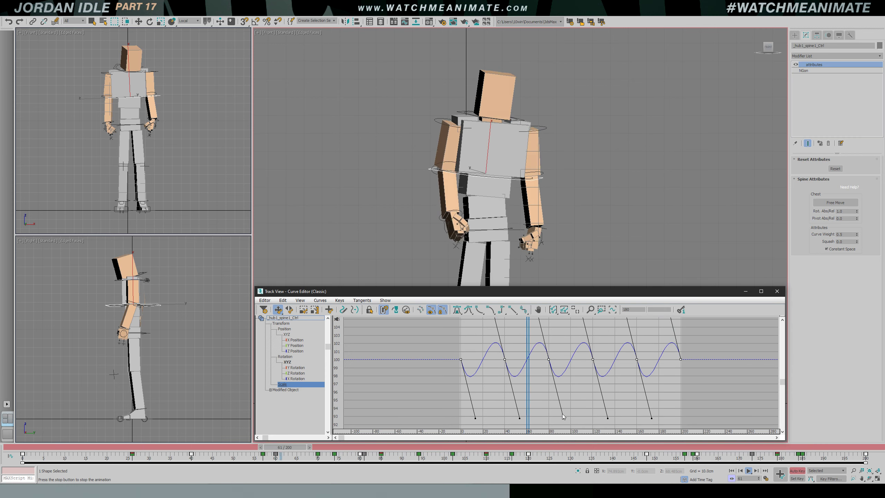
drag(564, 418, 574, 392)
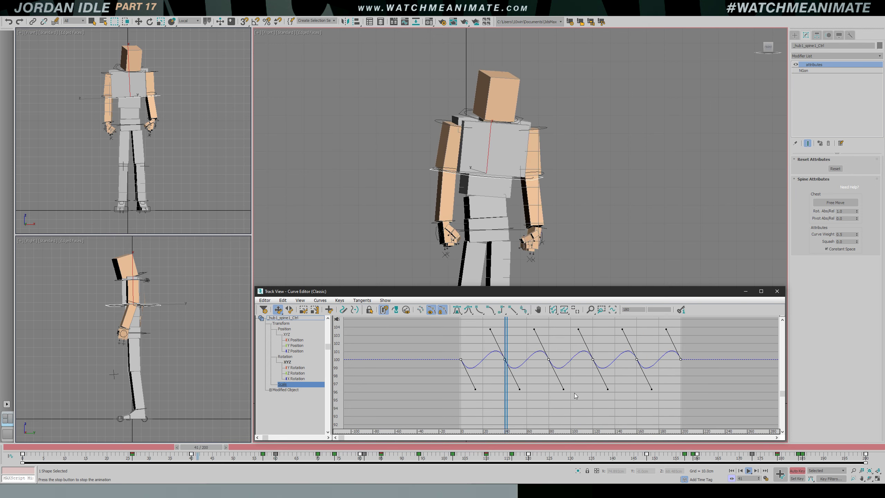
drag(574, 393, 573, 420)
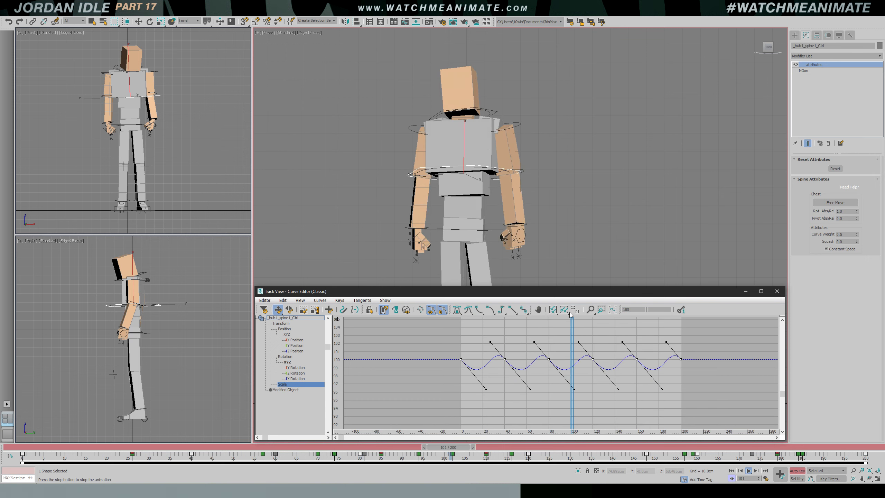
drag(558, 362, 568, 340)
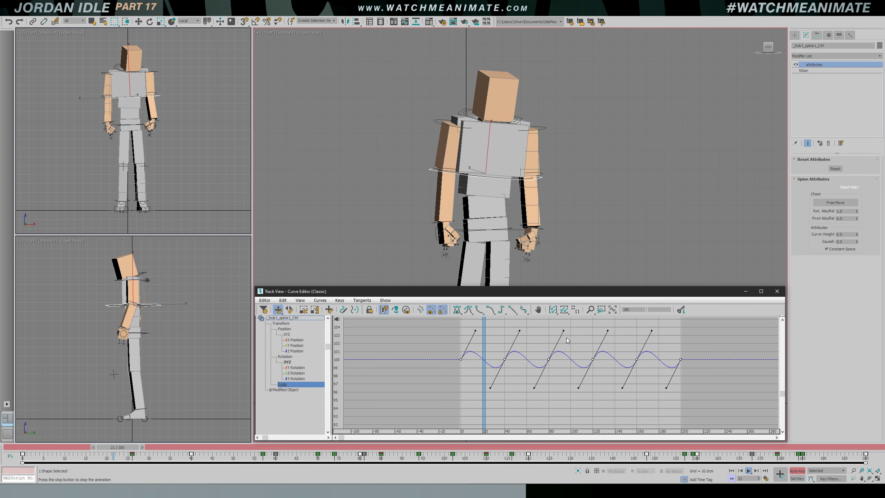
key(slash)
Flatten the Scale tangents at frame 40, soften those at frame 80, and review the motion in playback
drag(496, 350, 585, 355)
click(549, 359)
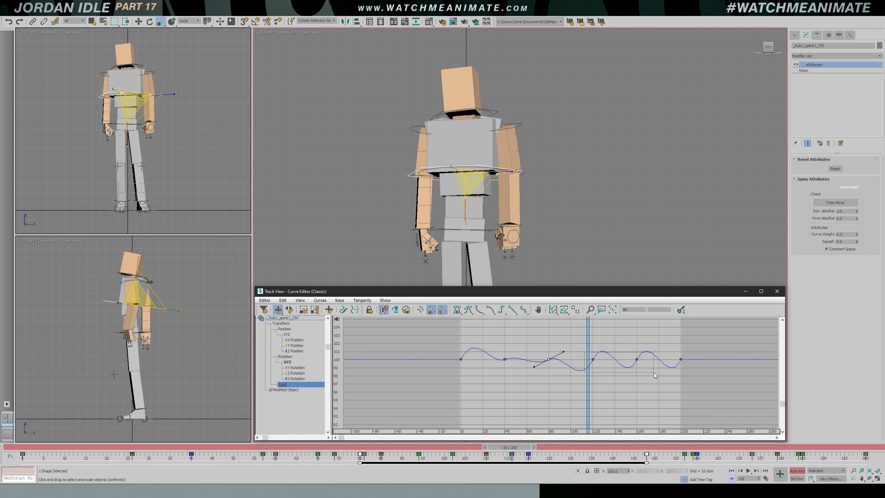
key(slash)
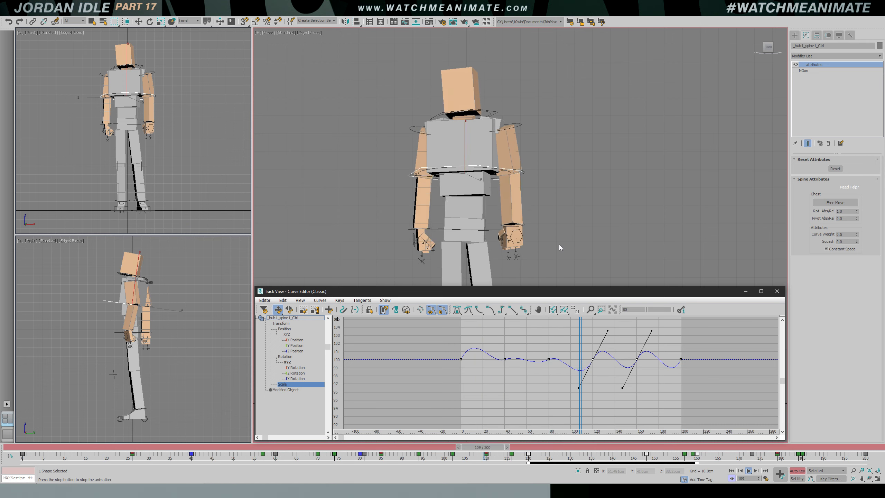
key(slash)
Slope the Scale tangents at frame 160 steeply downward and play the animation
key(r)
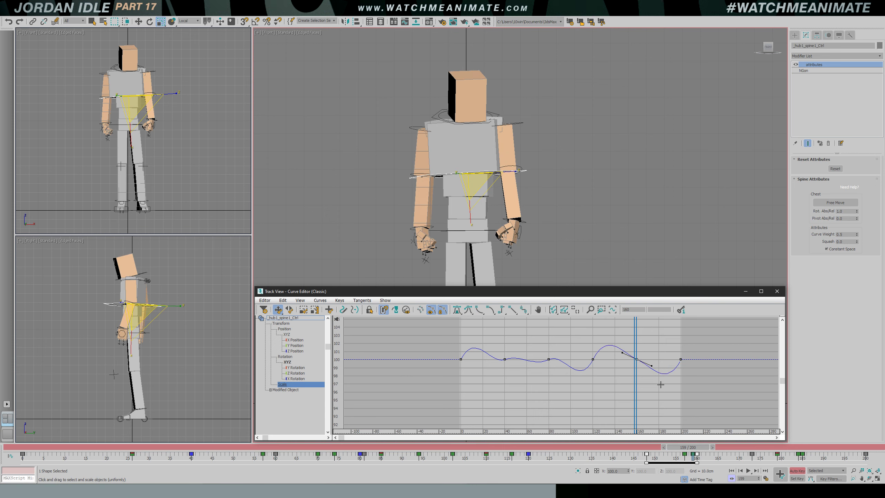
drag(641, 341, 569, 345)
key(slash)
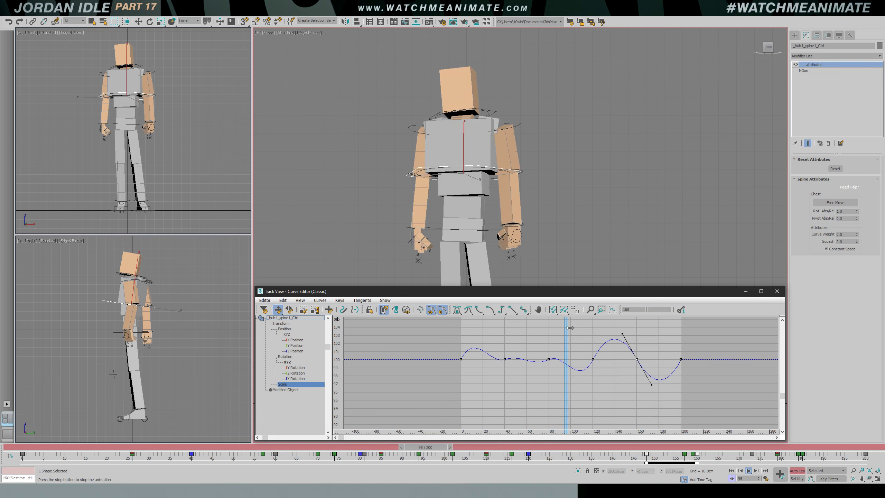
Adjust the Scale tangents at frame 40 to a slight downward slope while reviewing the breathing in playback
click(504, 359)
drag(520, 354, 523, 351)
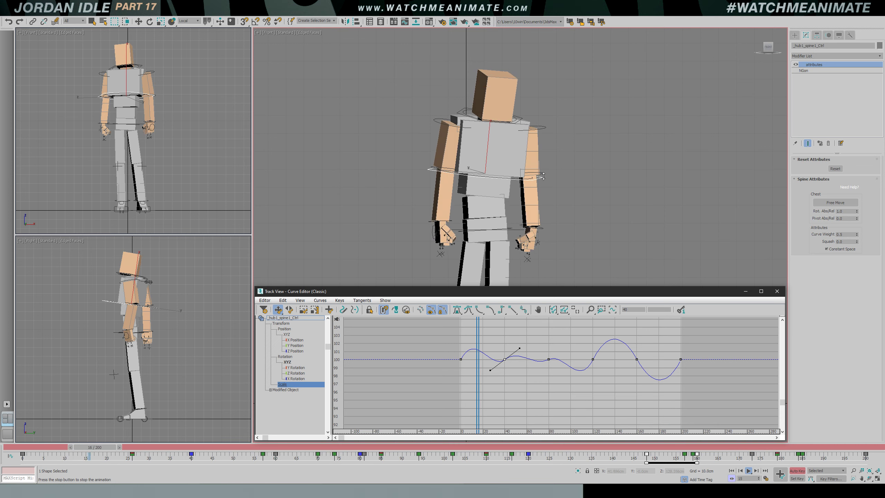
drag(520, 348, 523, 363)
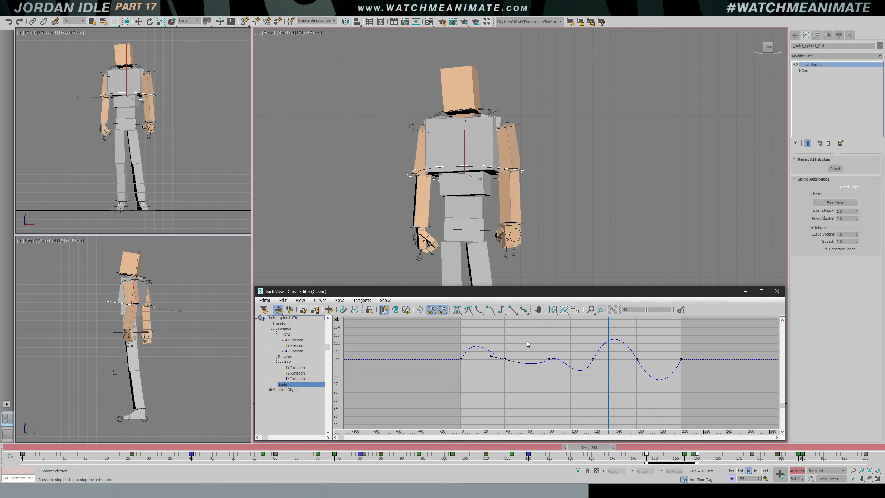
click(548, 359)
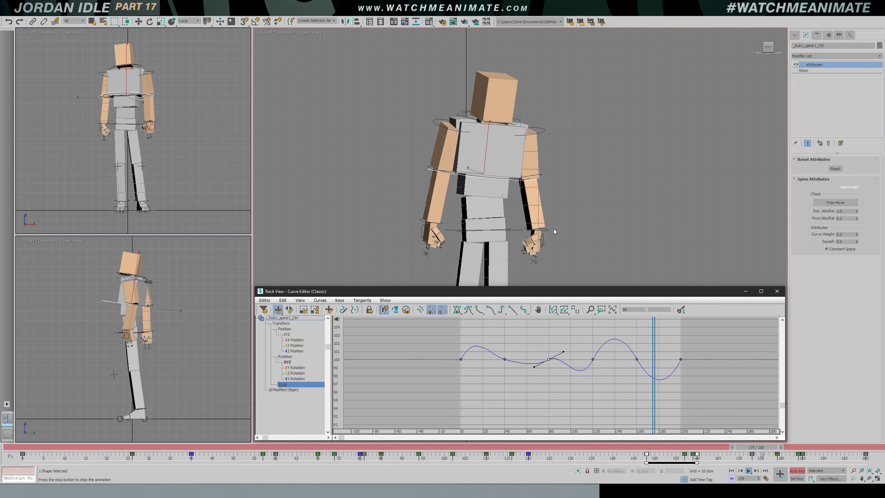
key(/)
Set the Move tool's reference coordinate system to Local and display the upper spine's X Position curve fitted to its keys
mouse_move(139, 447)
mouse_down()
mouse_move(28, 447)
mouse_move(136, 447)
mouse_up()
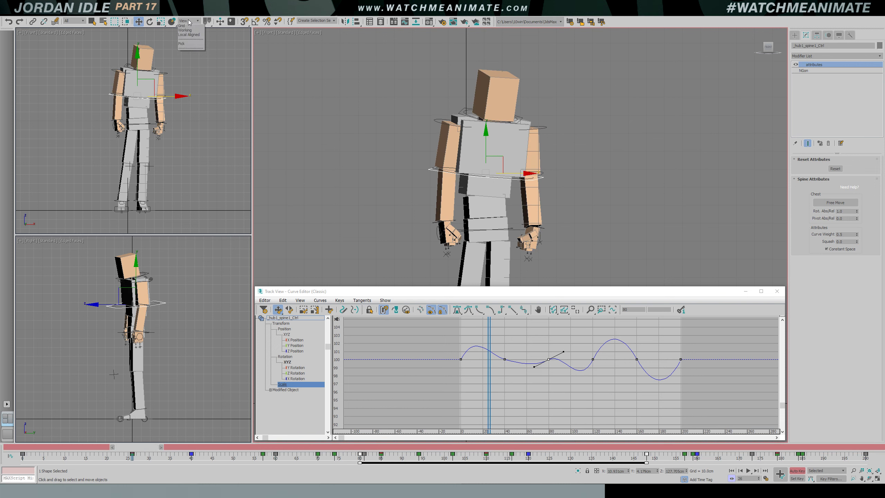
click(187, 45)
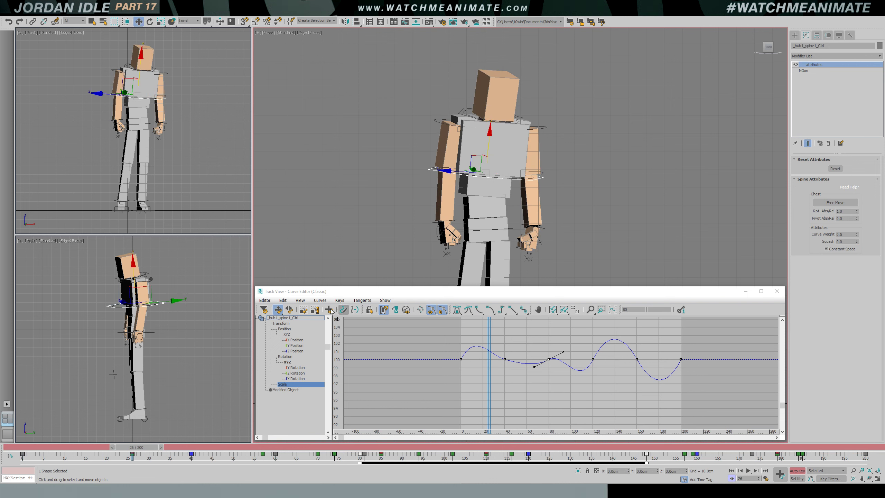
click(298, 341)
click(573, 312)
ctrl+alt+middle_drag(577, 355, 533, 362)
drag(494, 346, 541, 349)
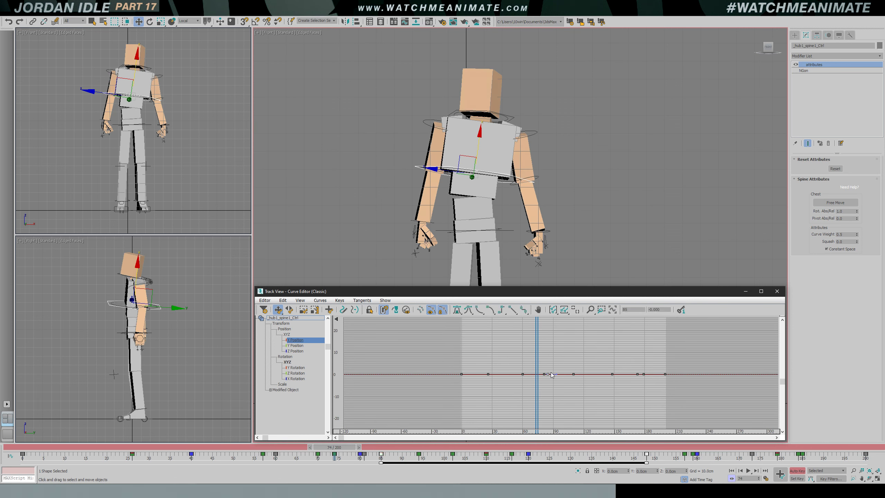
Remove the X Position key at frame 85, try lowering the frame 81 key to about -11.6, and undo that move
drag(544, 374, 550, 403)
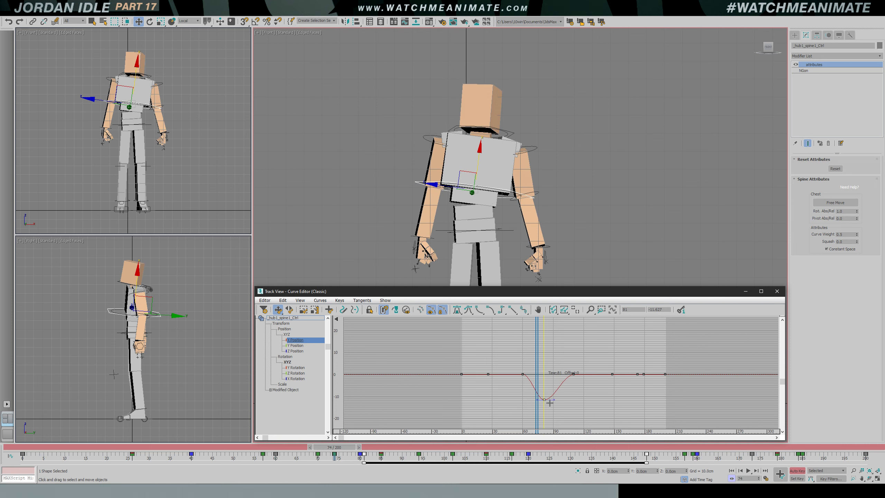
key(ctrl+z)
ctrl+alt+middle_drag(503, 373, 478, 362)
mouse_move(470, 357)
mouse_down()
mouse_move(369, 360)
mouse_move(471, 356)
mouse_up()
scroll(500, 224, down, 3)
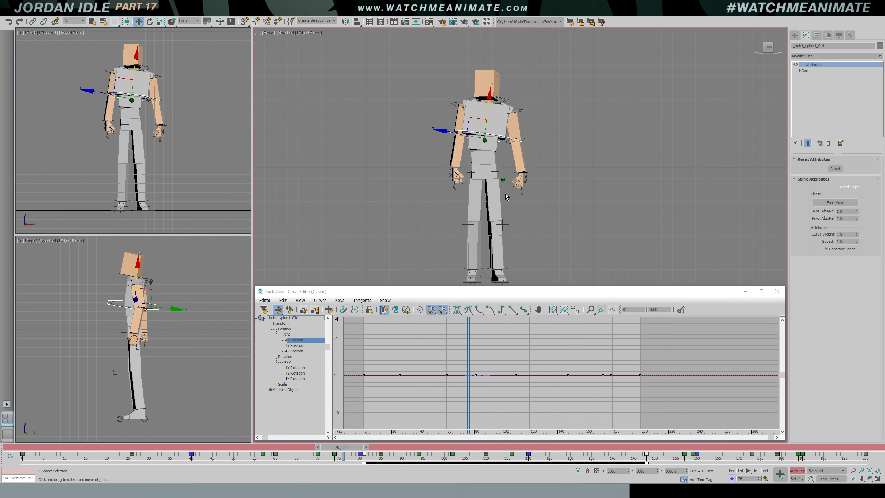
Raise the X Position key at frame 81 to about 1.4, move the frame 110 key to frame 97, and play the animation
mouse_move(476, 375)
mouse_down()
mouse_move(452, 382)
mouse_move(500, 388)
mouse_up()
mouse_move(508, 372)
ctrl+alt+middle_down()
mouse_move(518, 363)
mouse_move(506, 358)
mouse_move(541, 343)
mouse_move(544, 363)
ctrl+alt+middle_up()
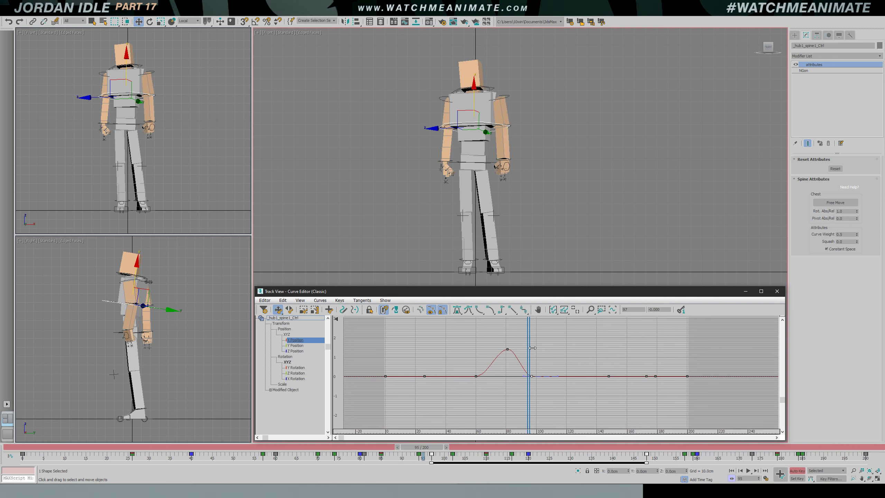
key(/)
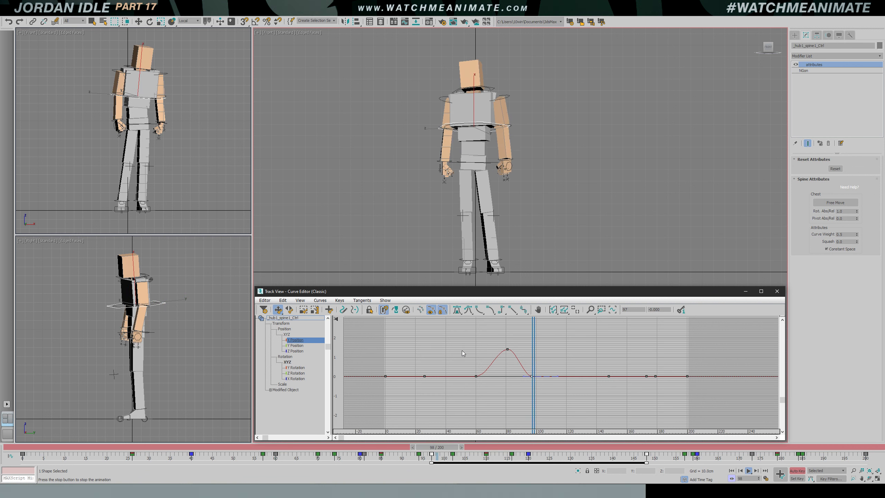
Move the X Position key at frame 81 to frame 78, and copy the frame 97 key to frames 115 and 129
key(/)
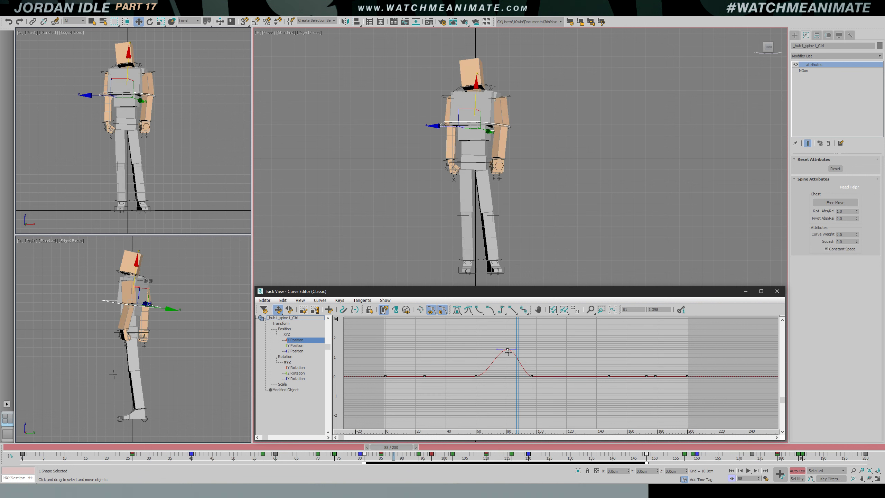
drag(518, 341, 485, 341)
key(/)
key(/)
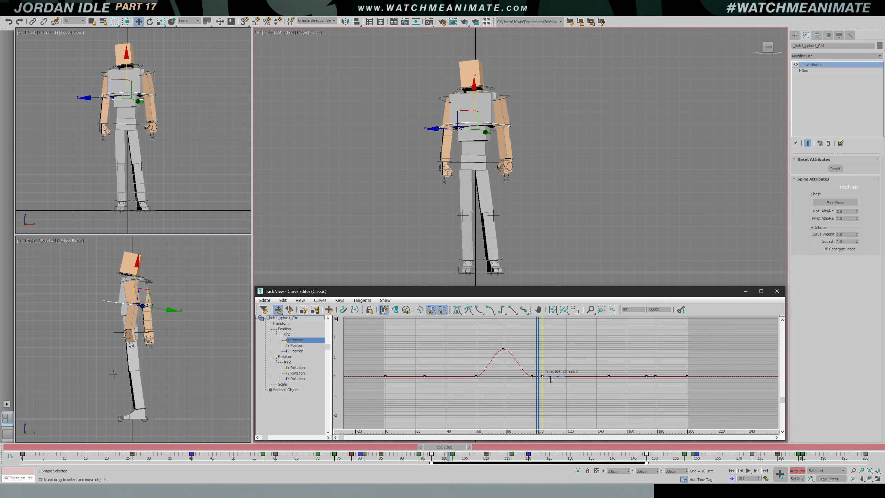
Lower the X Position key at frame 78 to about 0.9 and review the motion in playback
click(503, 349)
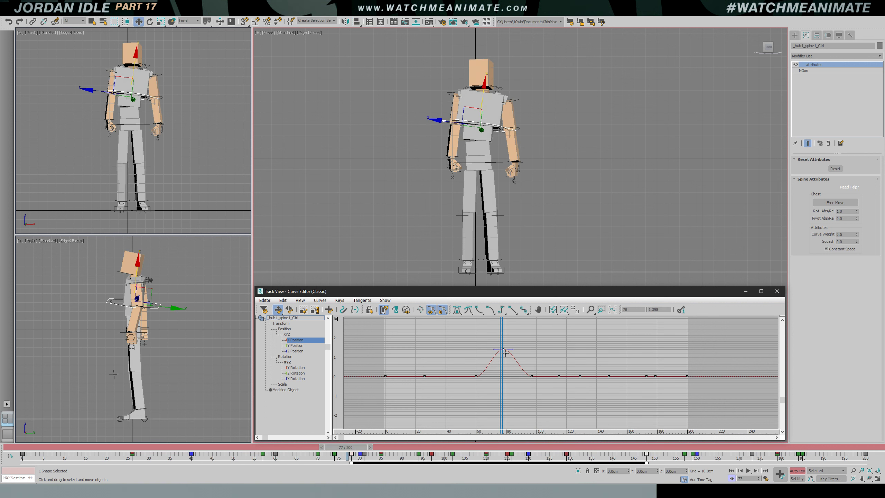
key(/)
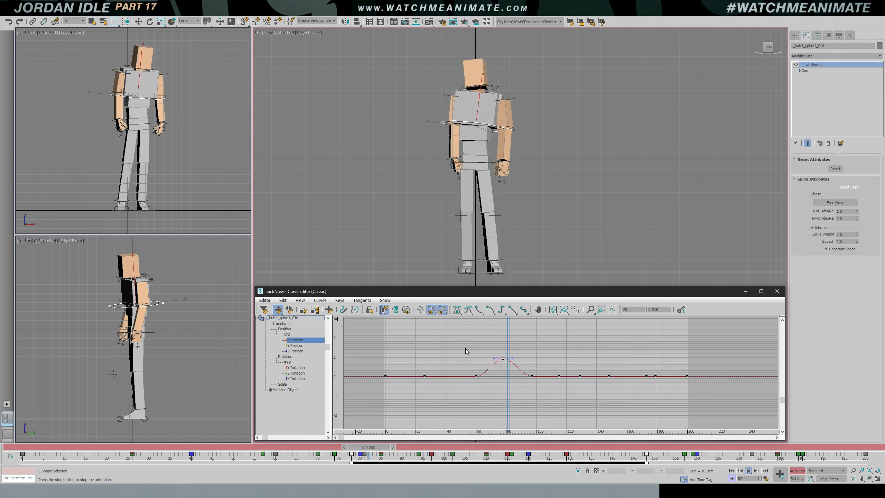
key(/)
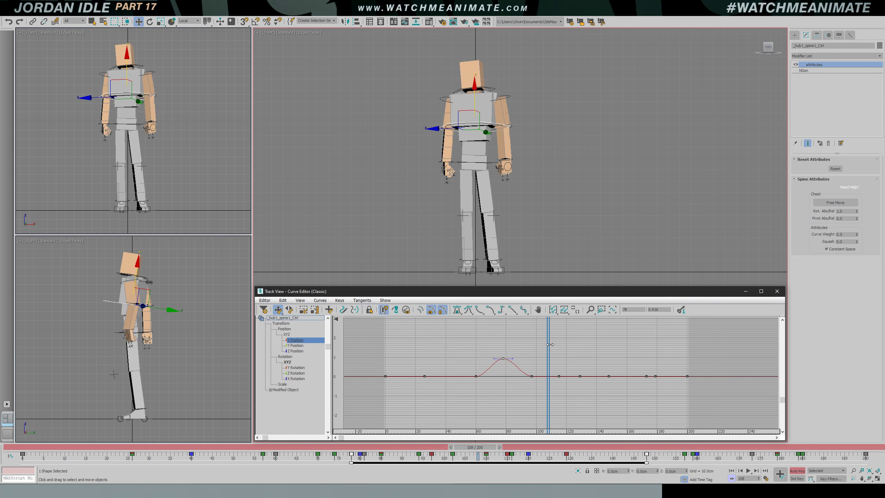
Tilt the X Position tangents steeply downward at frame 78 and upward at frame 97, and play the animation
drag(550, 345, 528, 373)
key(ctrl+z)
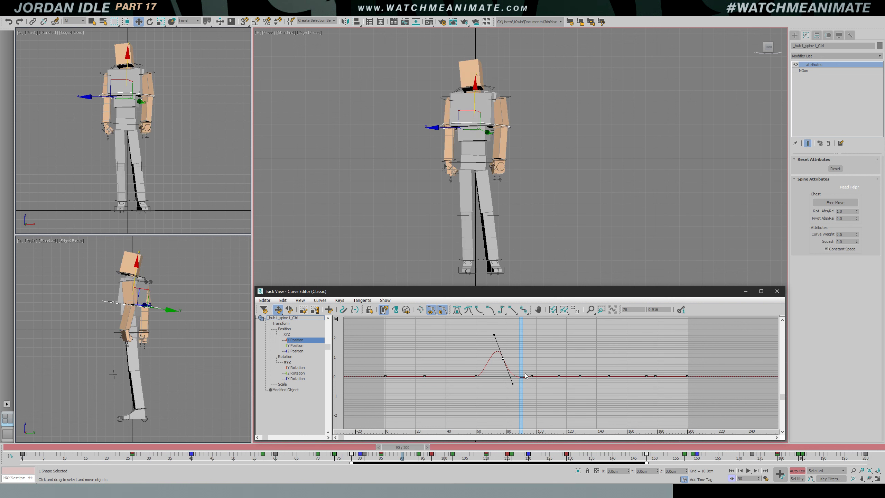
key(slash)
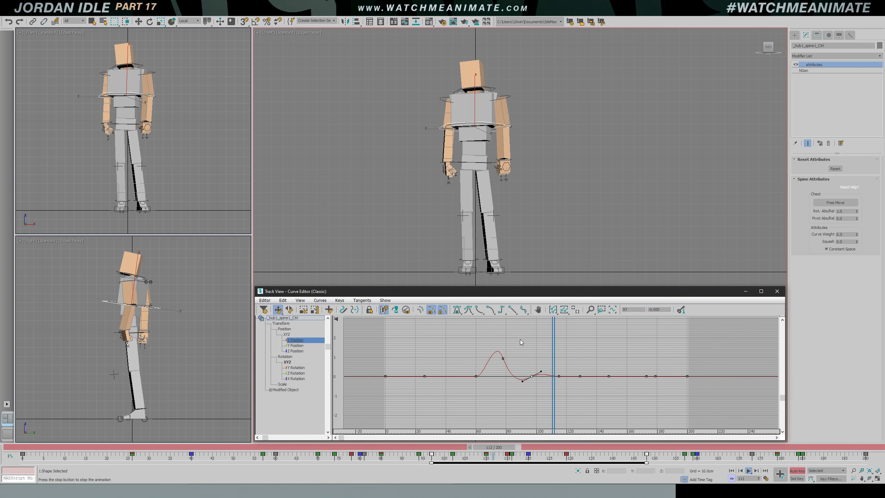
key(slash)
Remove the X Position key at frame 129 and move the frame 115 key to frame 119
scroll(495, 145, up, 3)
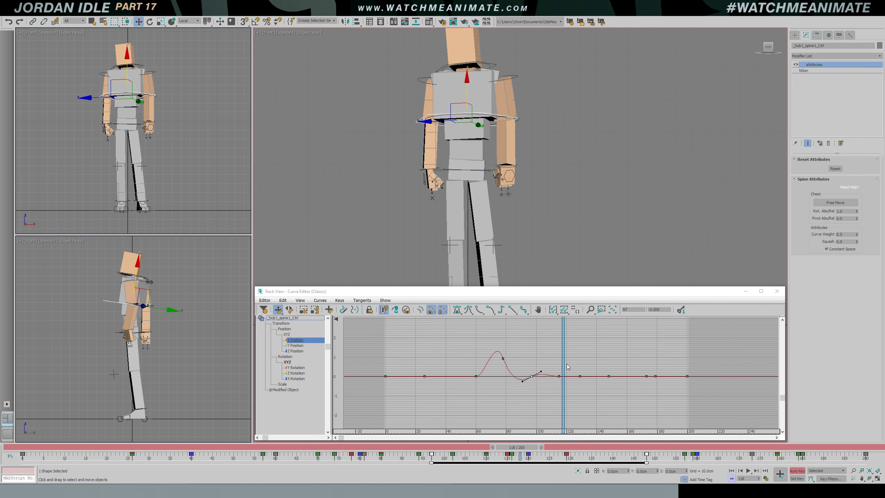
click(580, 376)
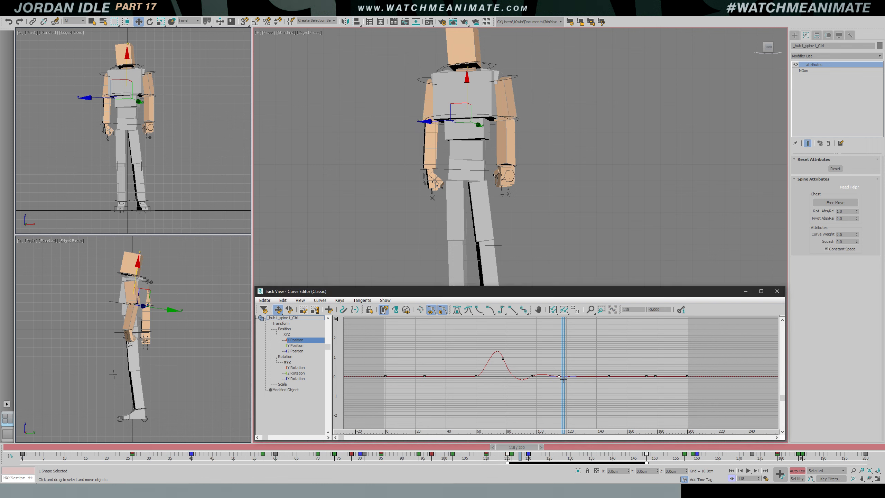
drag(566, 366, 529, 370)
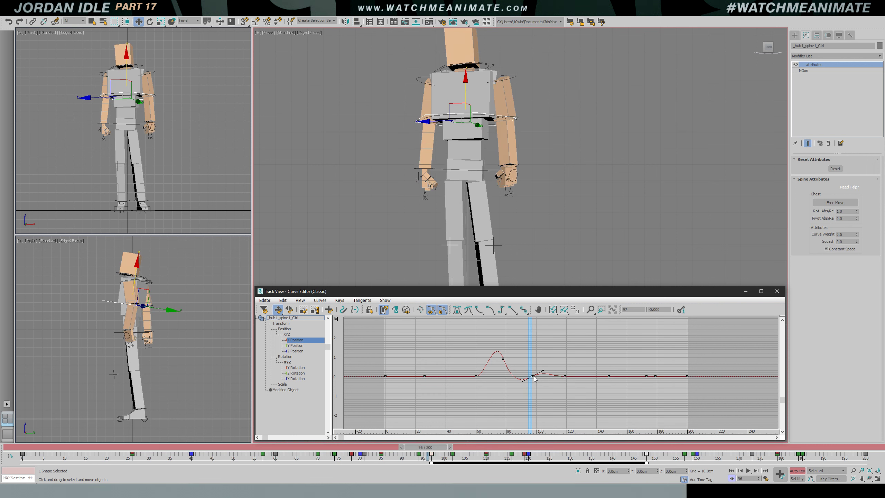
Give the X Position key at frame 119 a slight downward tangent slope and review the settling motion in playback
click(537, 369)
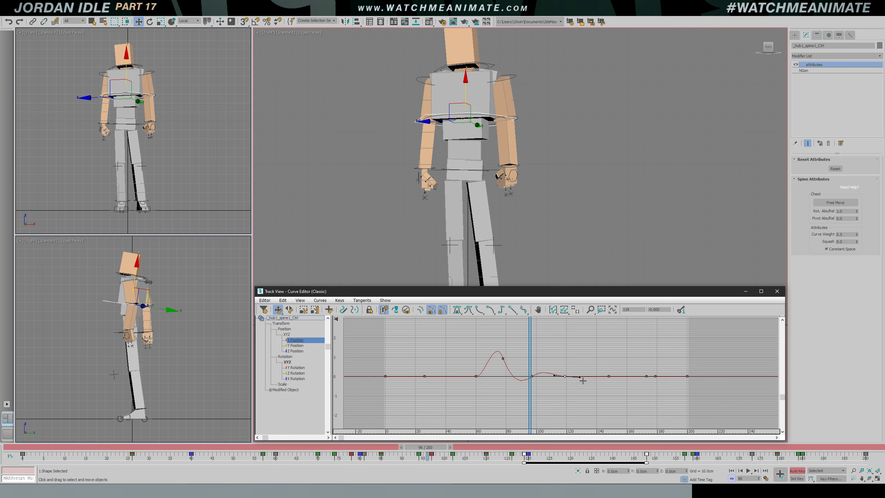
drag(532, 354, 434, 356)
key(/)
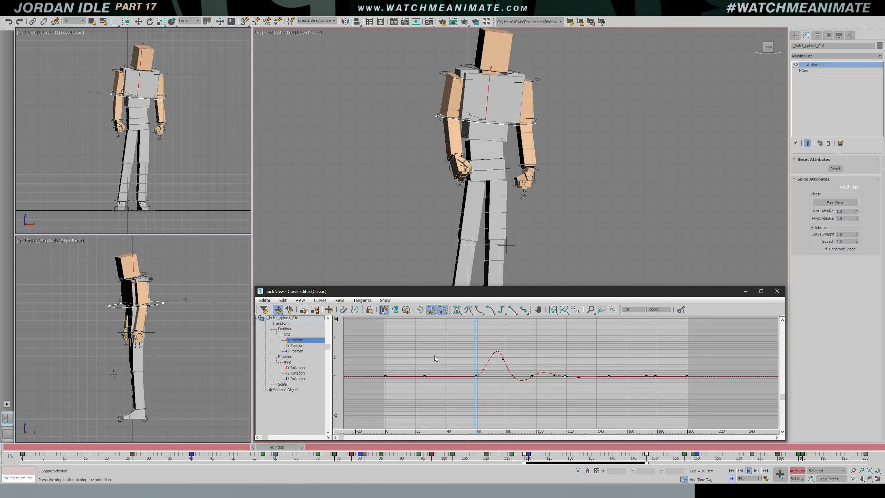
key(/)
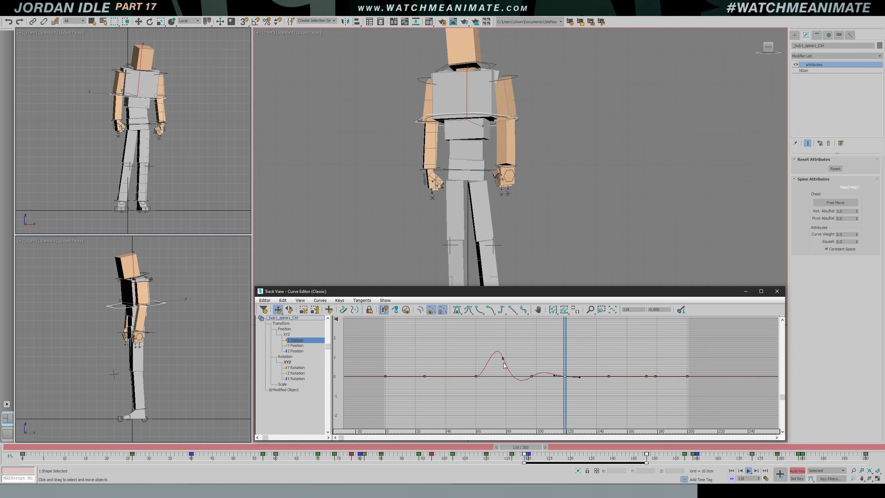
drag(568, 335, 496, 338)
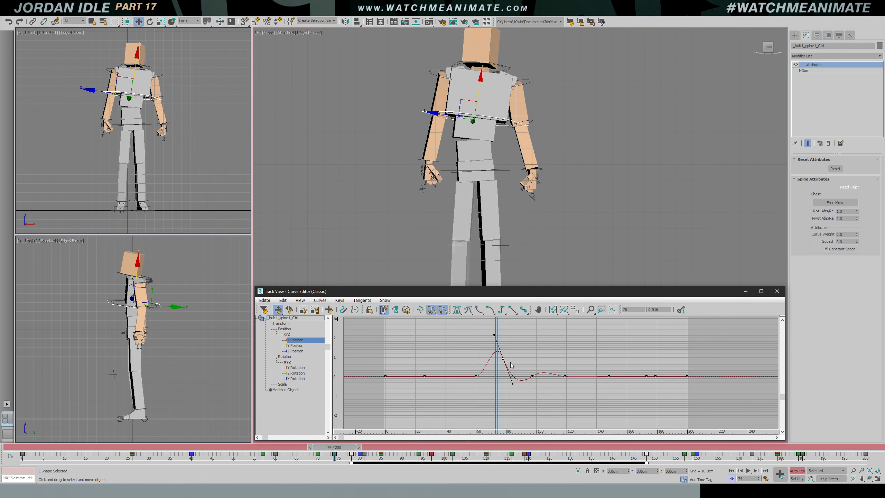
Try deleting the X Position key at frame 78, preview the motion, and undo the deletion
key(Delete)
drag(496, 347, 477, 345)
key(/)
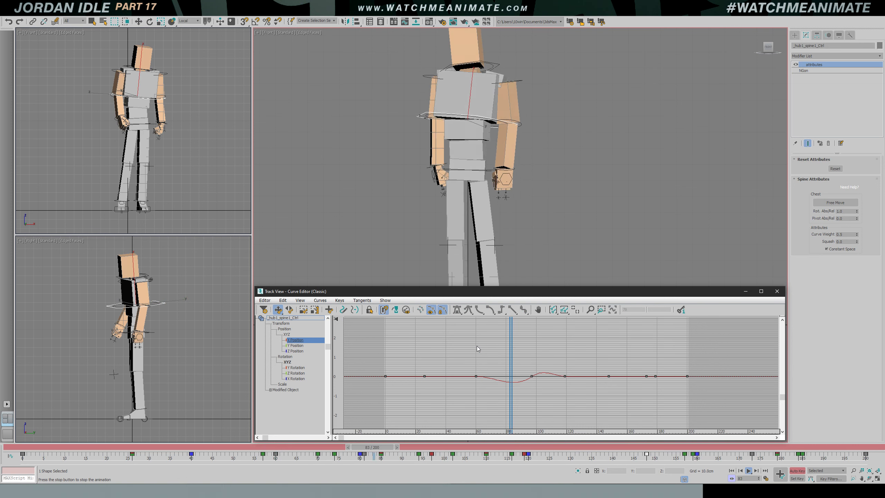
key(/)
key(ctrl+z)
Move the X Position key at frame 60 to frame 54 and reduce the downward tangent slope at frame 78
drag(542, 347, 501, 356)
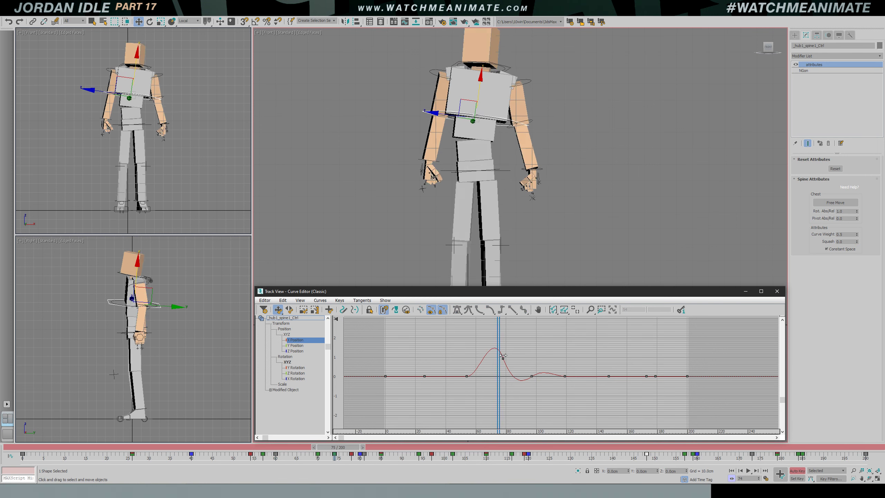
click(502, 358)
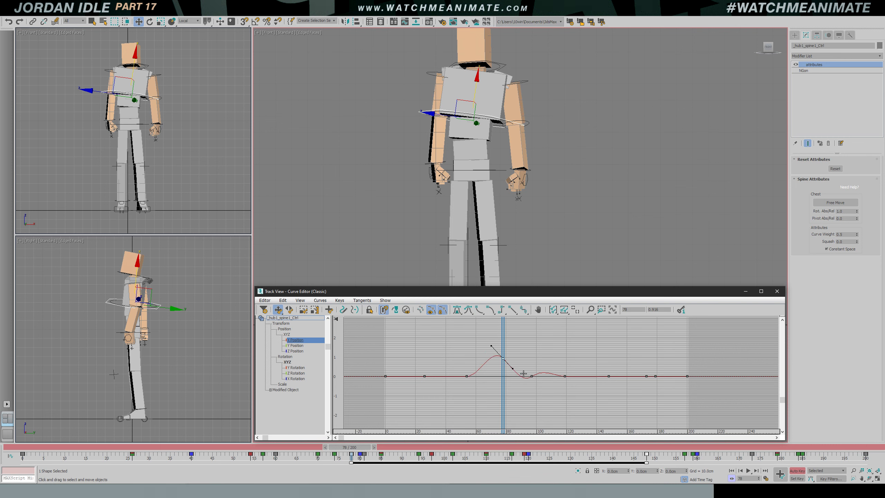
drag(508, 351, 489, 367)
Try lowering the X Position key at frame 97 to about -0.8, preview the motion, and undo the change
key(slash)
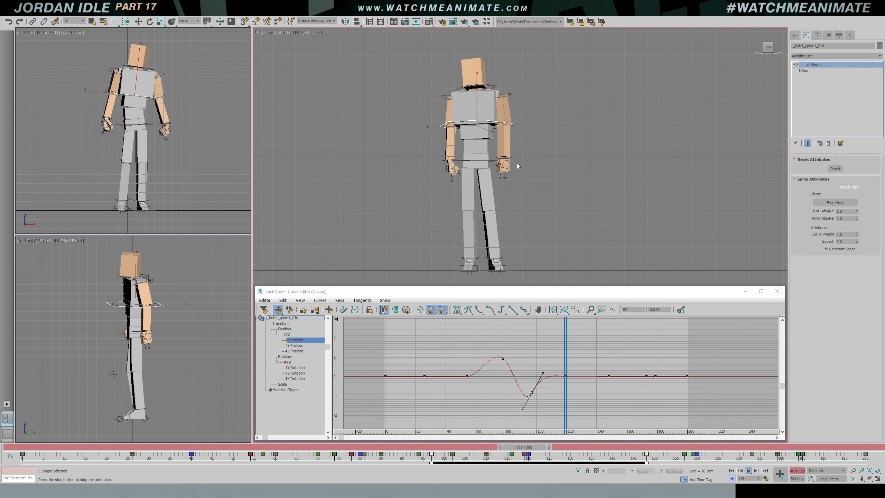
drag(636, 338, 537, 341)
key(ctrl+z)
key(ctrl+z)
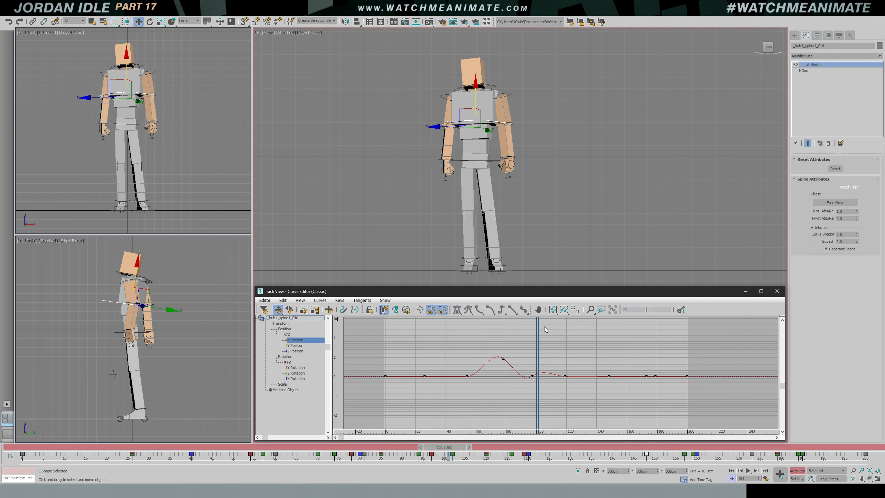
Tilt the X Position tangents at frame 97 to a slight downward slope and review the playback
key(/)
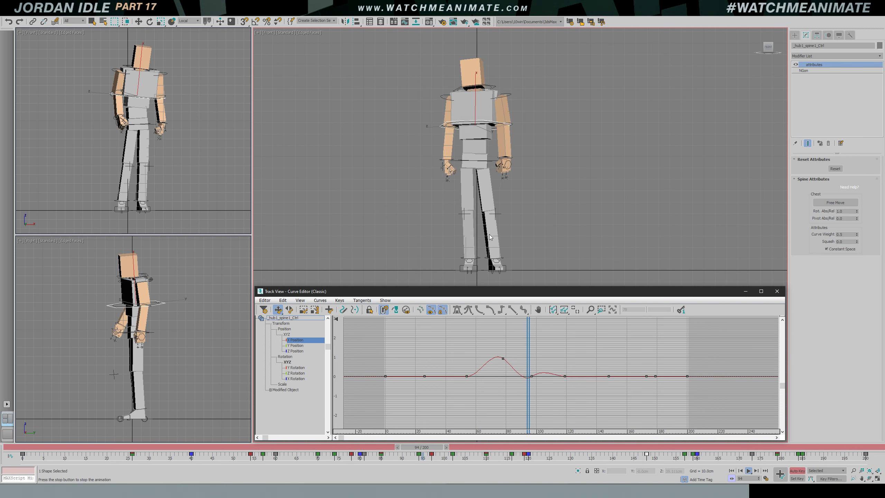
drag(599, 359, 566, 363)
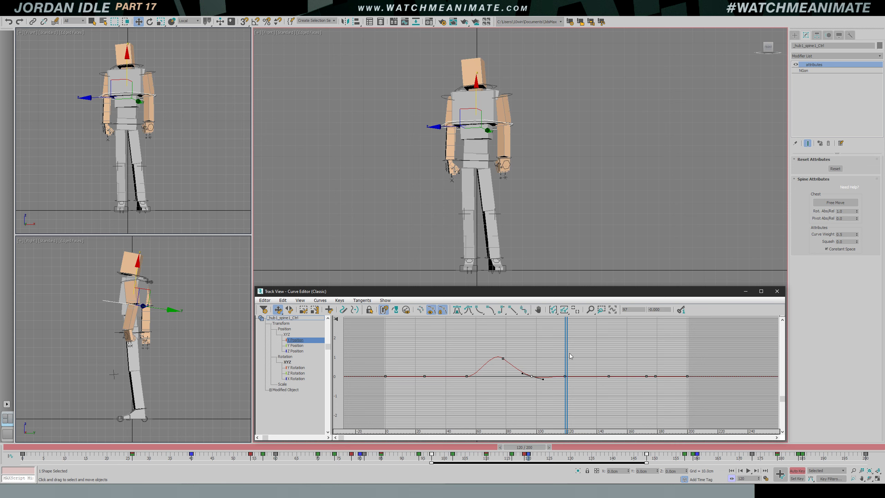
drag(572, 346, 489, 363)
key(/)
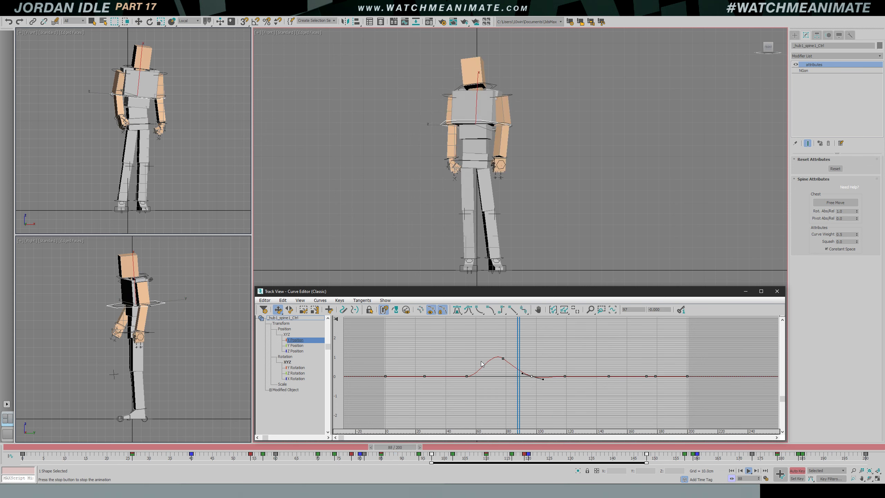
key(/)
Move the X Position key at frame 97 to frame 90 and play the animation
drag(575, 346, 521, 360)
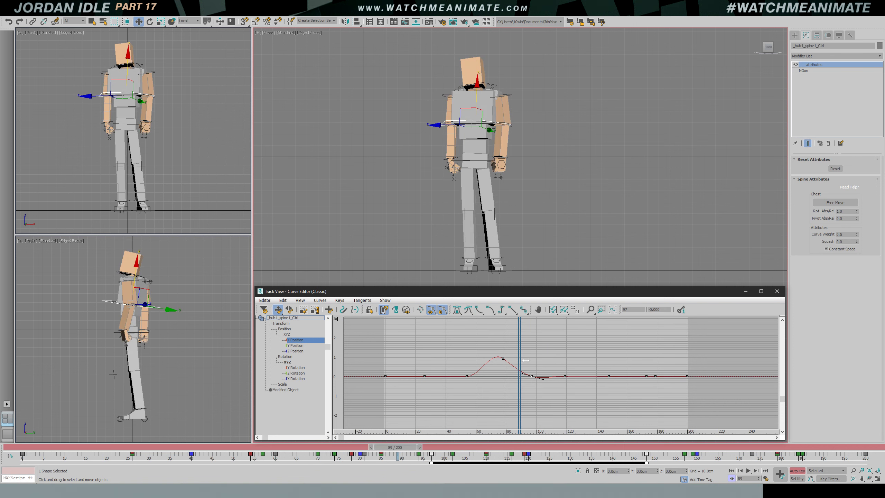
ctrl+alt+middle_drag(523, 360, 522, 347)
drag(468, 351, 491, 369)
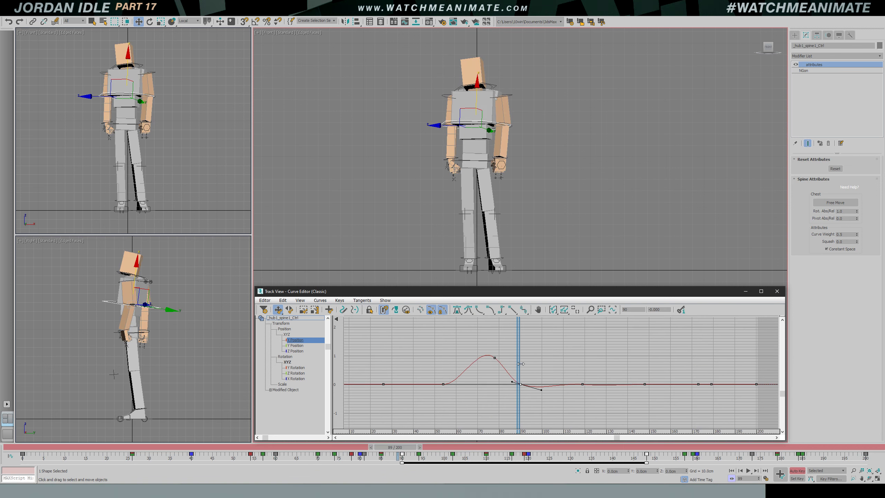
key(/)
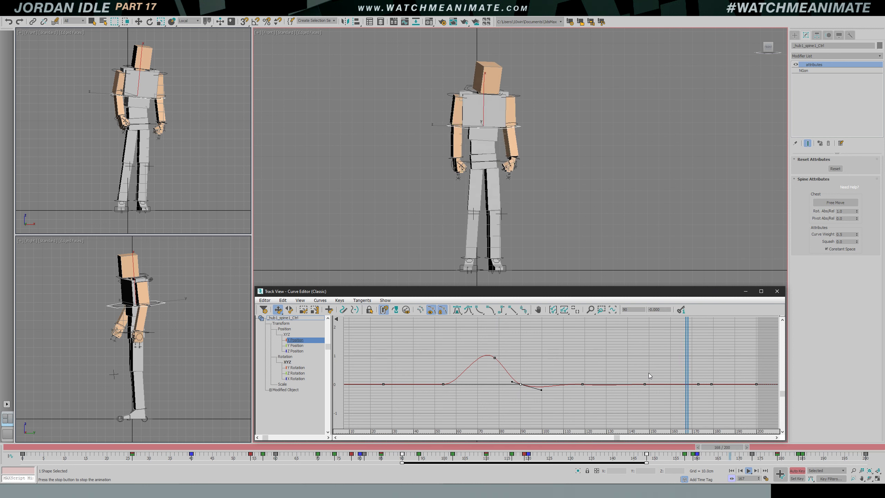
Lower the X Position key at frame 173 to about -1.3, remove the key just after it, and tilt its tangents steeply upward
click(699, 385)
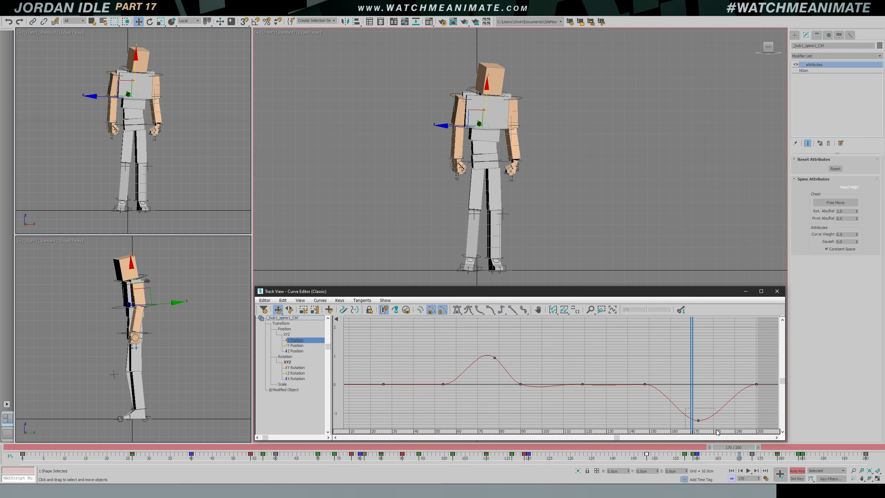
key(/)
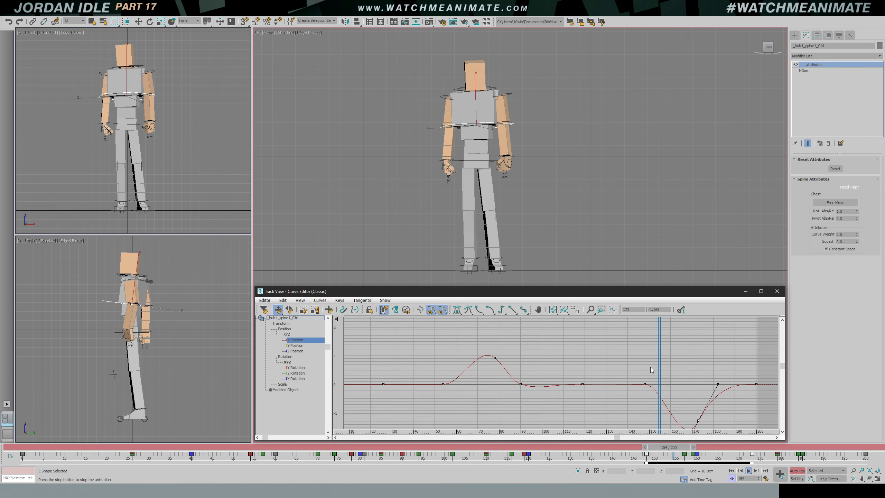
scroll(650, 366, down, 3)
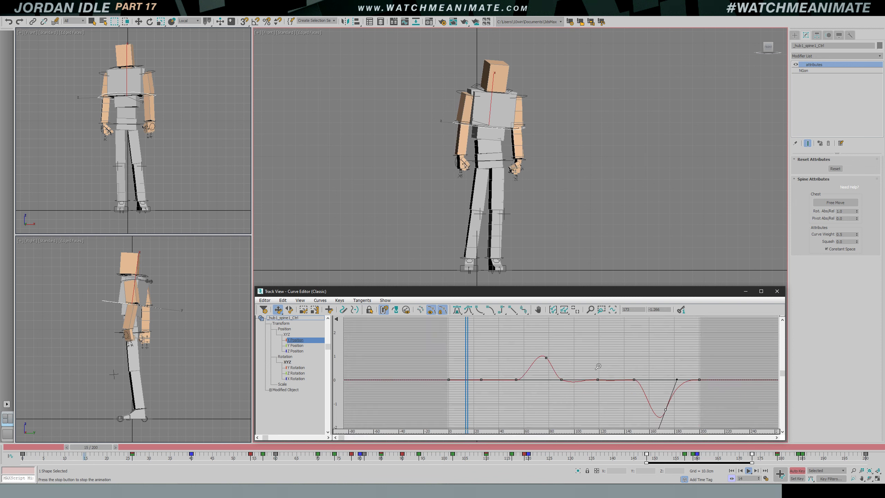
Slope the X Position tangents at frame 0 downward and those at frames 26 and 54 slightly upward
drag(443, 374, 462, 389)
click(481, 380)
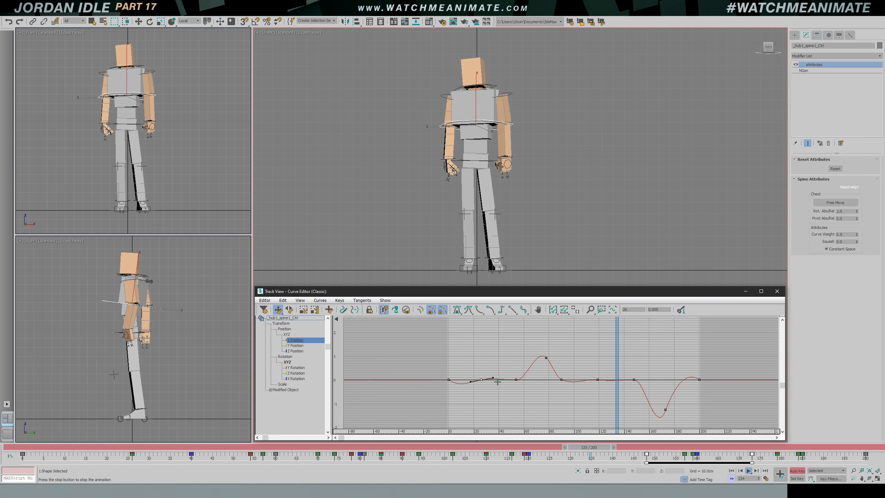
click(516, 380)
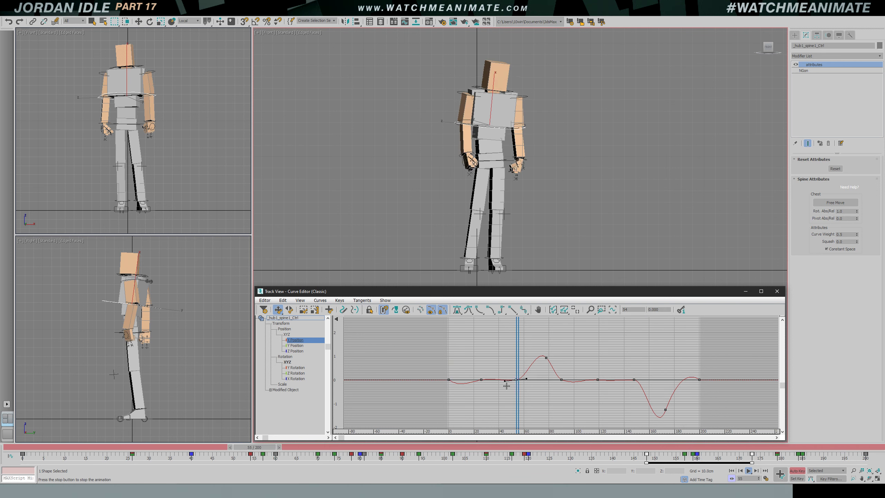
Deselect the spine control, close the Curve Editor, and frame the whole character to review the playback
click(502, 201)
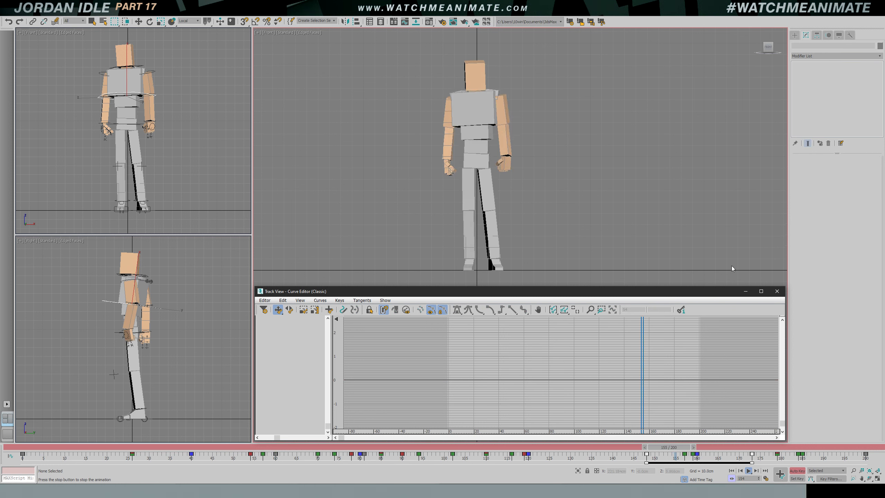
click(776, 290)
key(/)
key(z)
key(/)
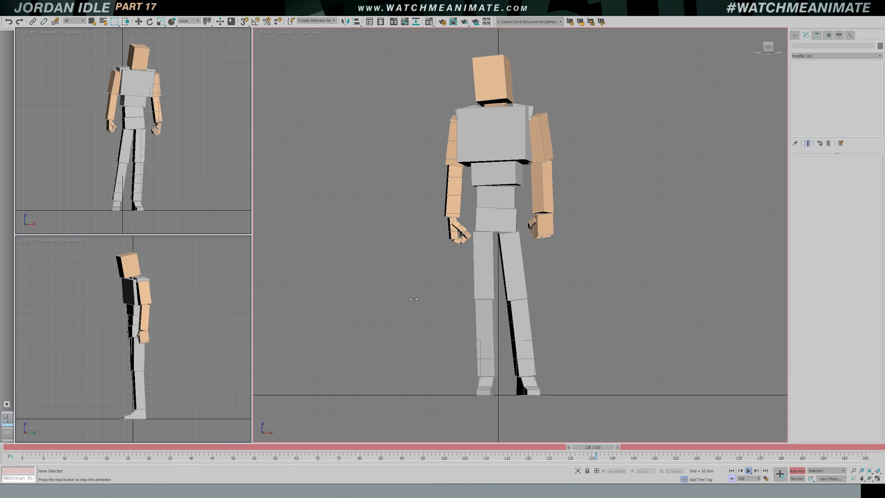
Return the animation to frame 0 and save the scene as a new file
click(404, 22)
drag(351, 447, 30, 447)
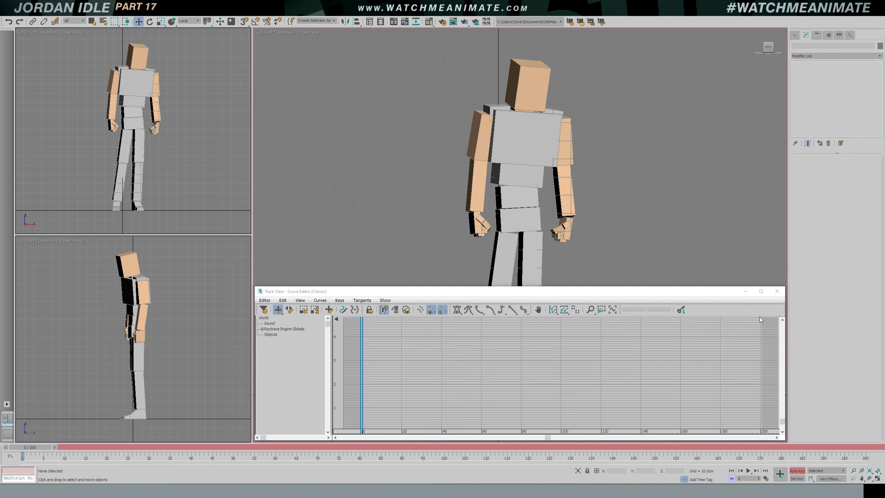
click(776, 292)
key(ctrl+shift+s)
click(230, 187)
click(249, 415)
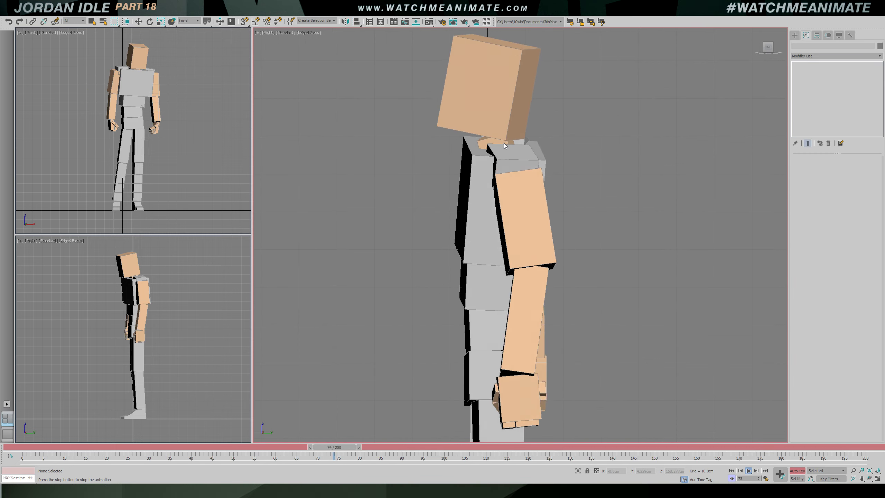
Show the rig's control shapes in the enlarged viewport while the animation plays
key(shift+s)
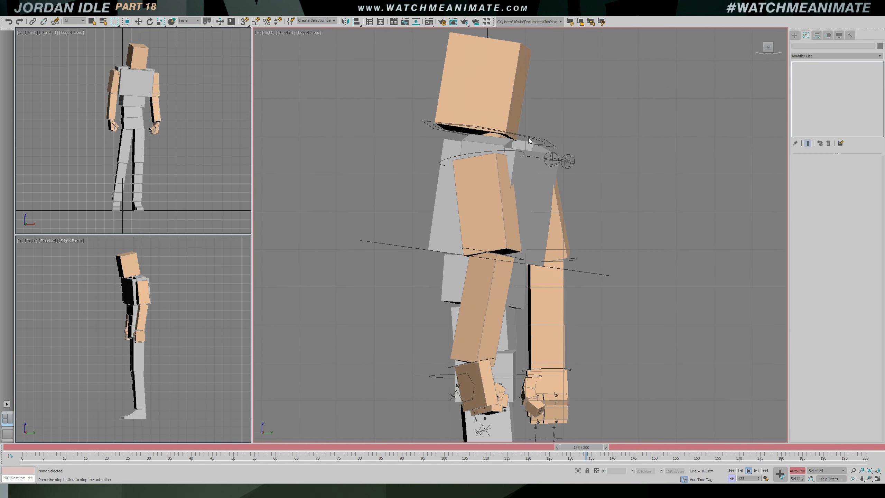
Stop playback, select the upper spine control at the neck base, and show its Y Position curve in the Curve Editor
key(slash)
click(516, 139)
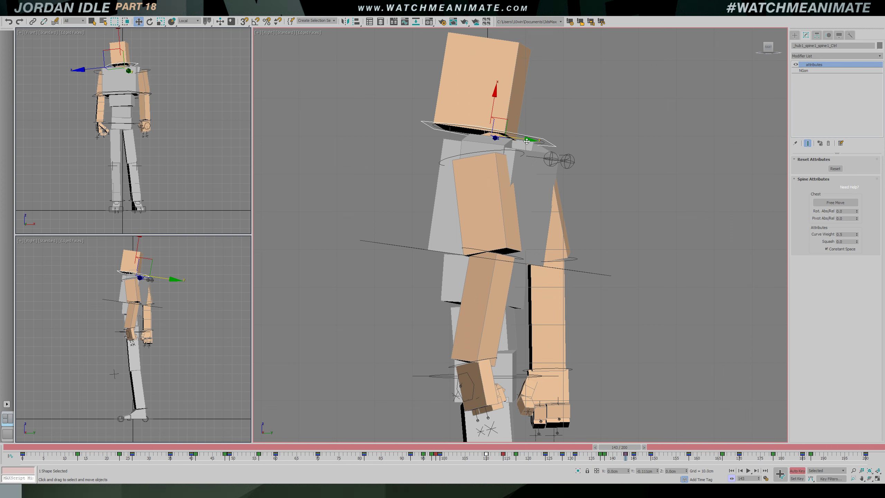
key(c)
key(t)
middle_drag(546, 206, 538, 156)
click(304, 395)
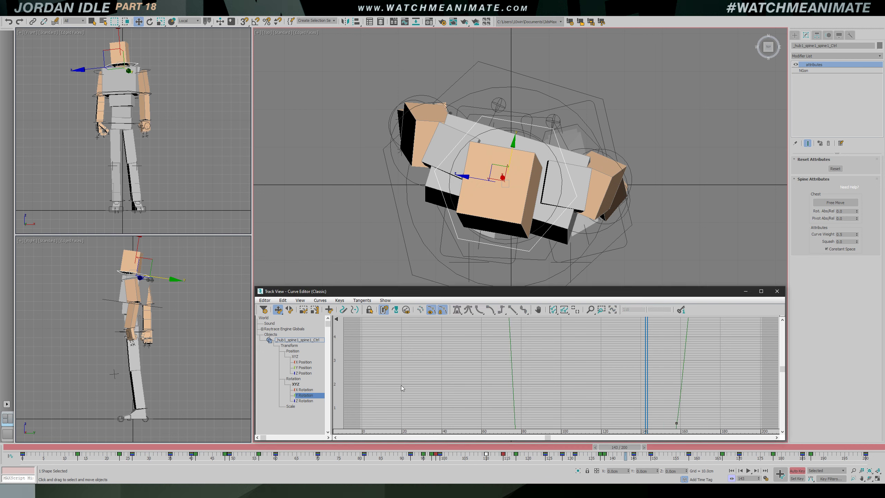
click(575, 310)
ctrl+alt+middle_drag(611, 359, 631, 378)
drag(646, 362, 626, 398)
click(303, 367)
Try raising the Y Position key at frame 70 to about -0.4, comparing the pose from the front and the side
drag(625, 393, 516, 375)
key(r)
mouse_move(513, 375)
mouse_down()
mouse_move(520, 392)
mouse_move(522, 382)
mouse_up()
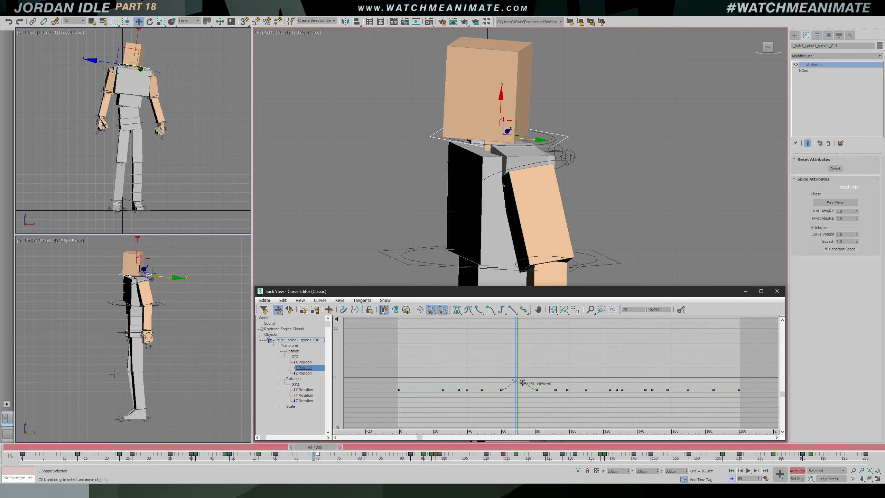
key(ctrl+z)
key(f)
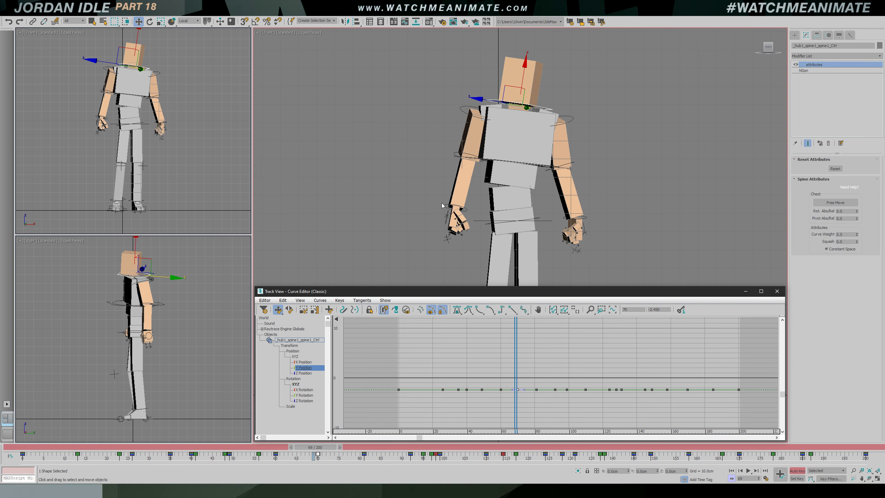
key(shift+z)
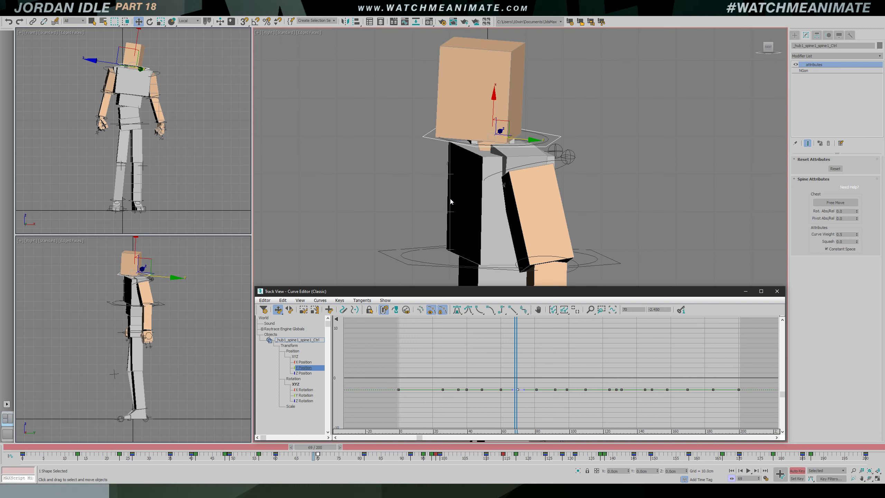
key(shift+y)
click(532, 101)
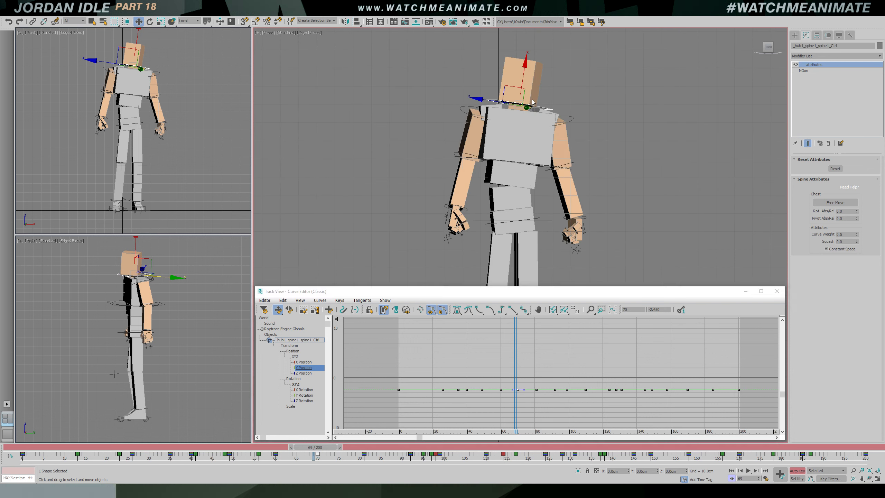
key(shift+z)
Raise the Y Position key at frame 70 to about 0.5 and slope the tangents at frame 81 steeply downward
drag(518, 389, 518, 374)
drag(516, 362, 539, 362)
drag(529, 380, 541, 398)
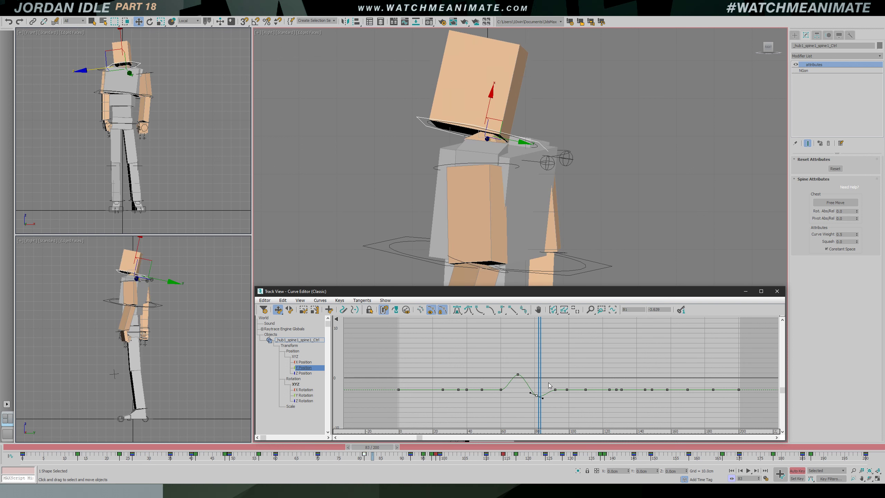
key(ctrl+z)
drag(542, 389, 559, 382)
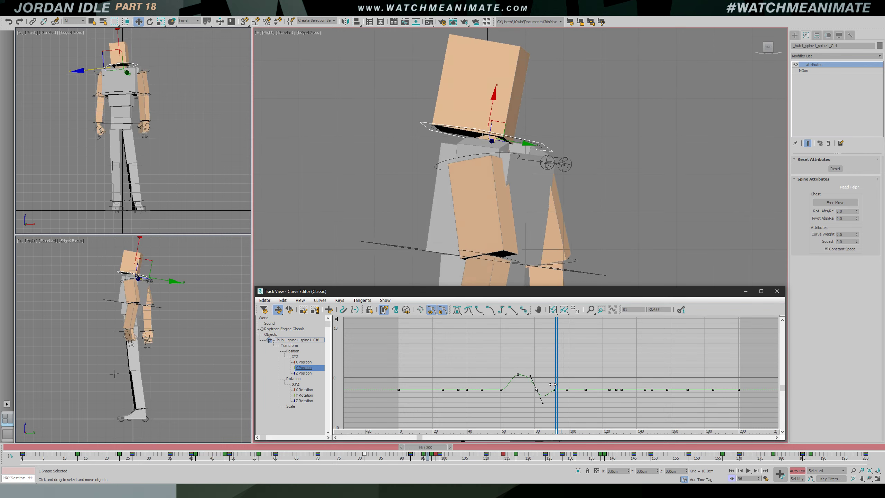
Delete the Y Position key at about frame 99 and slope the tangents at frame 92 upward
key(/)
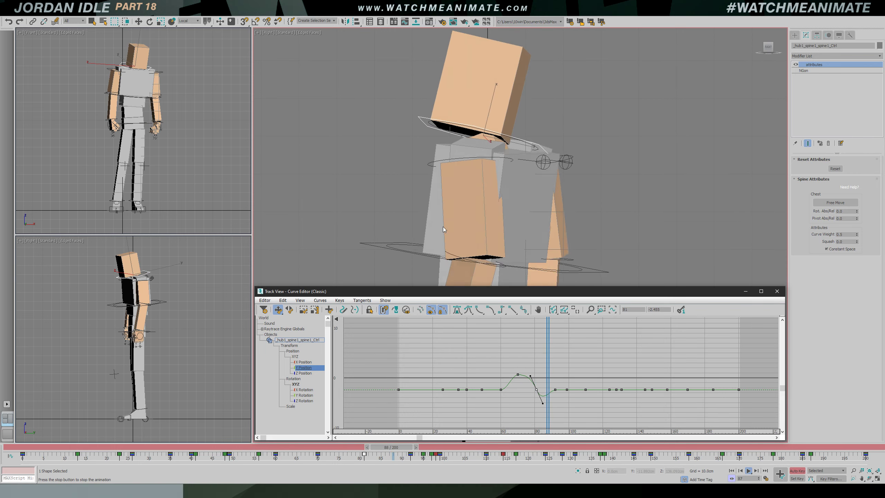
key(/)
key(Delete)
drag(585, 369, 567, 370)
click(555, 389)
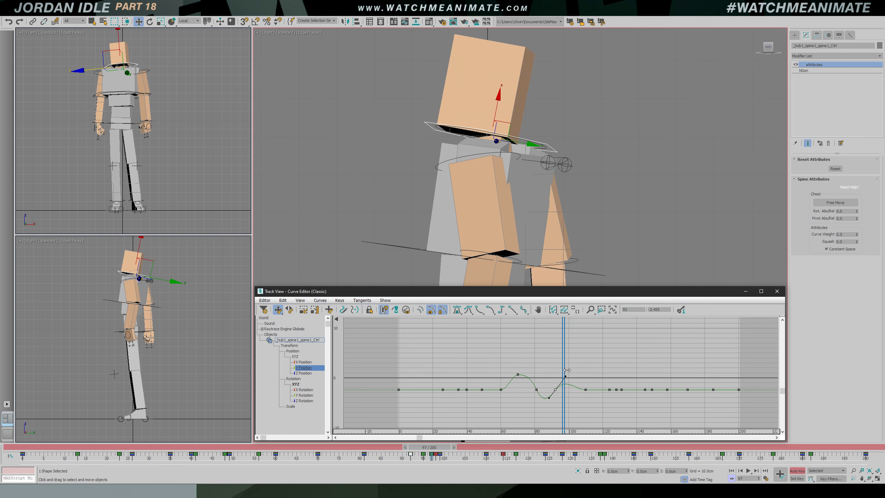
Shift the Y Position key at frame 110 to frame 103 and play the animation from the front, top and side
scroll(567, 394, up, 3)
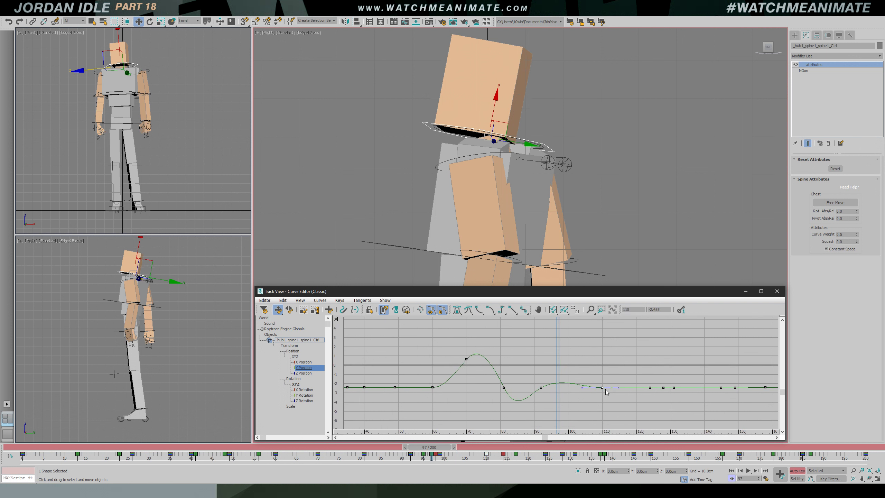
drag(563, 367, 449, 366)
key(f)
key(slash)
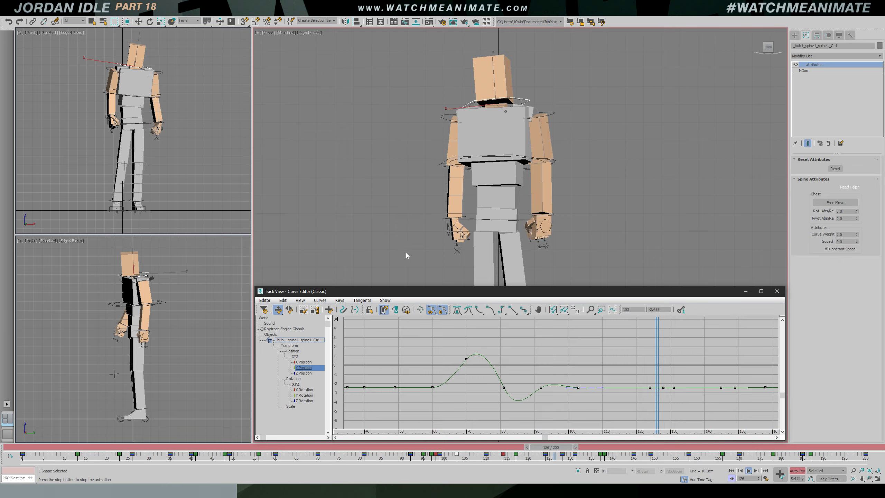
key(r)
key(t)
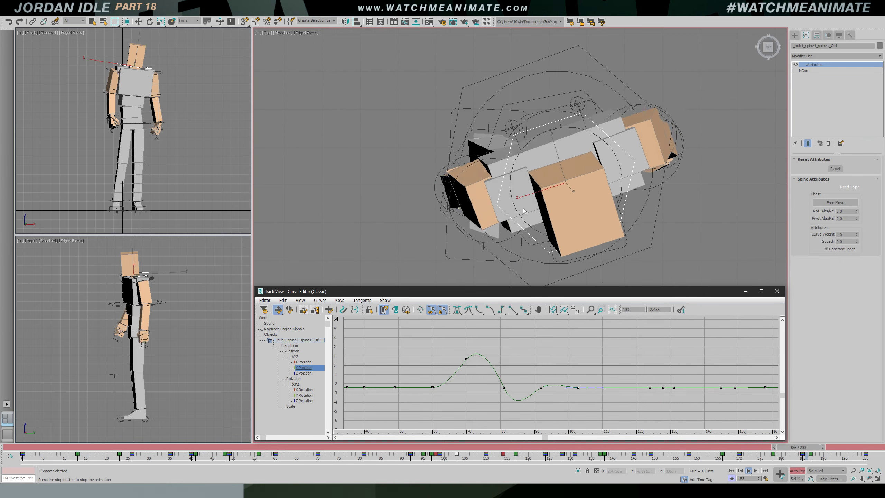
middle_drag(542, 237, 534, 213)
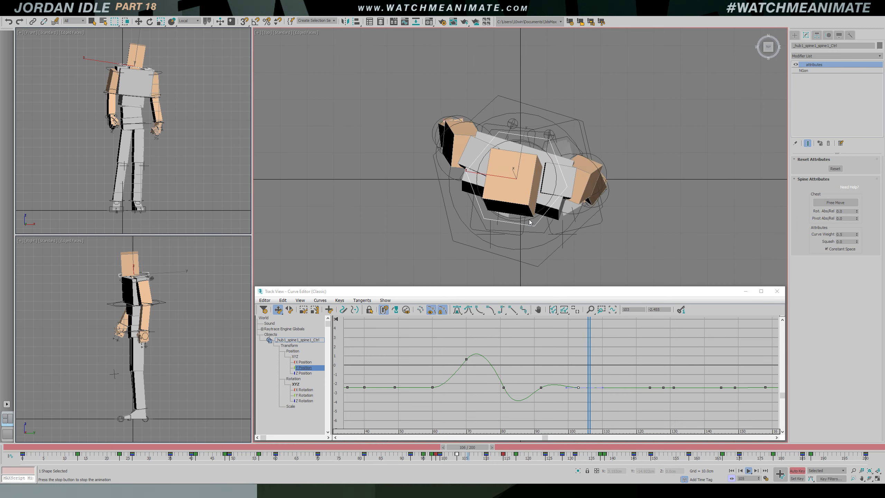
key(shift+z)
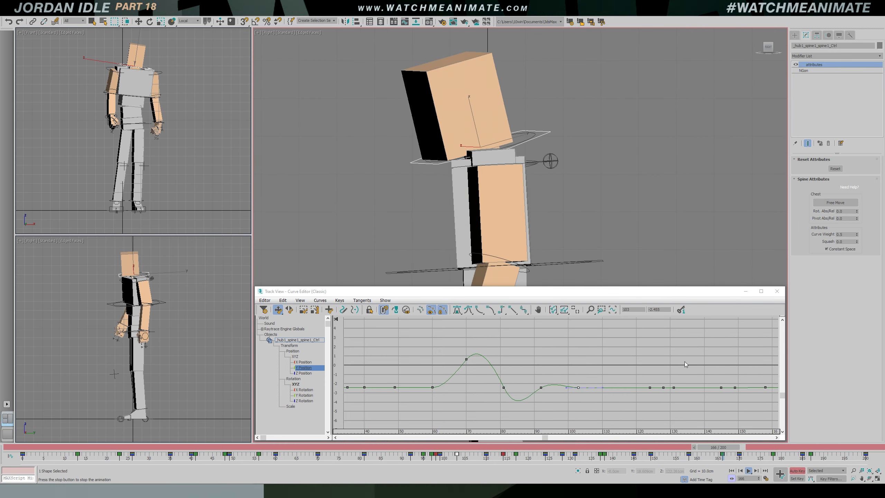
Lower the Y Position key at frame 158 to about -5.8, sloping the tangents upward at frame 170 and slightly downward at frame 185
scroll(718, 367, down, 2)
middle_drag(714, 372, 609, 366)
ctrl+alt+middle_drag(610, 366, 564, 371)
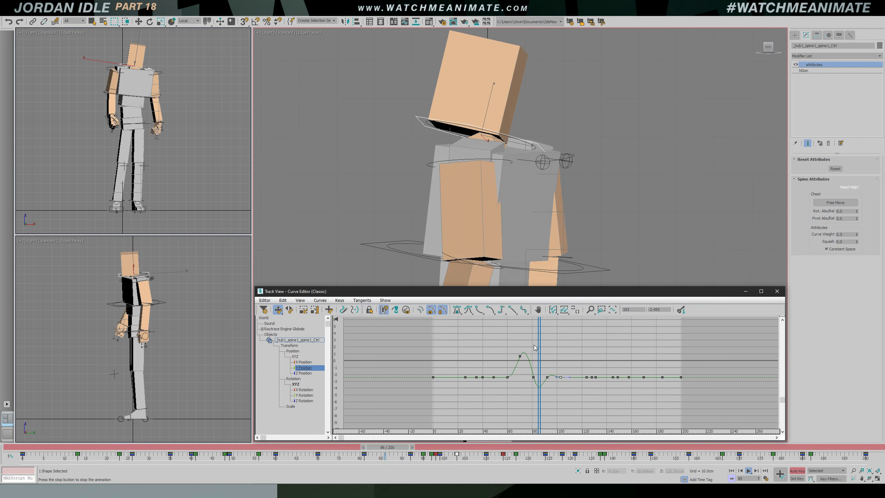
key(slash)
mouse_move(571, 343)
mouse_down()
mouse_move(511, 346)
mouse_move(625, 356)
mouse_up()
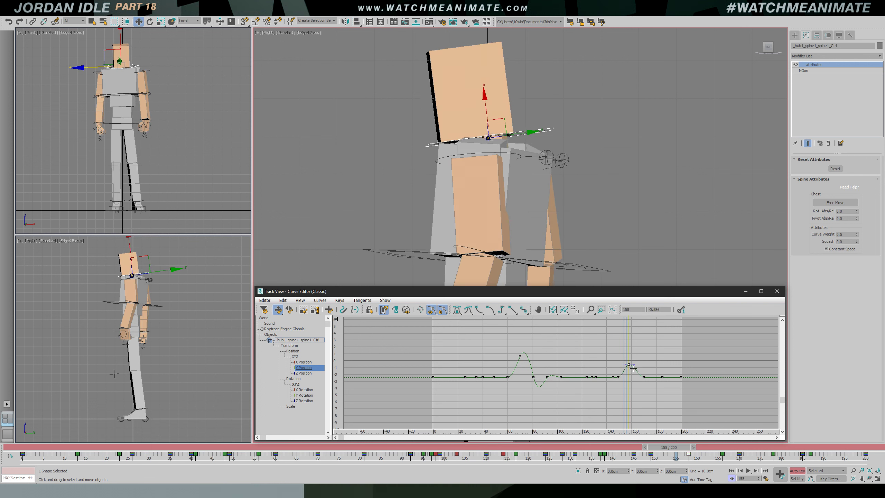
mouse_move(625, 377)
mouse_down()
mouse_move(647, 370)
mouse_move(653, 383)
mouse_up()
ctrl+alt+middle_drag(655, 383, 671, 366)
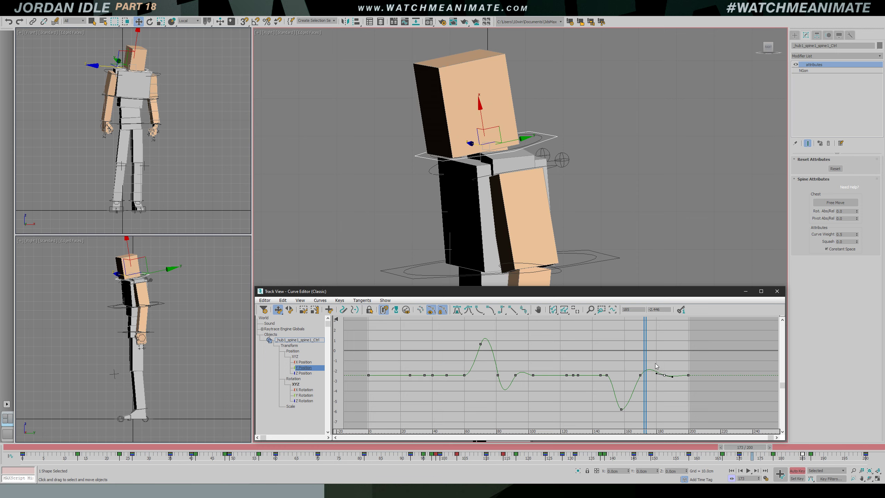
Play the animation and check the upper spine's Y Position movement on the full body from the front and the side
key(slash)
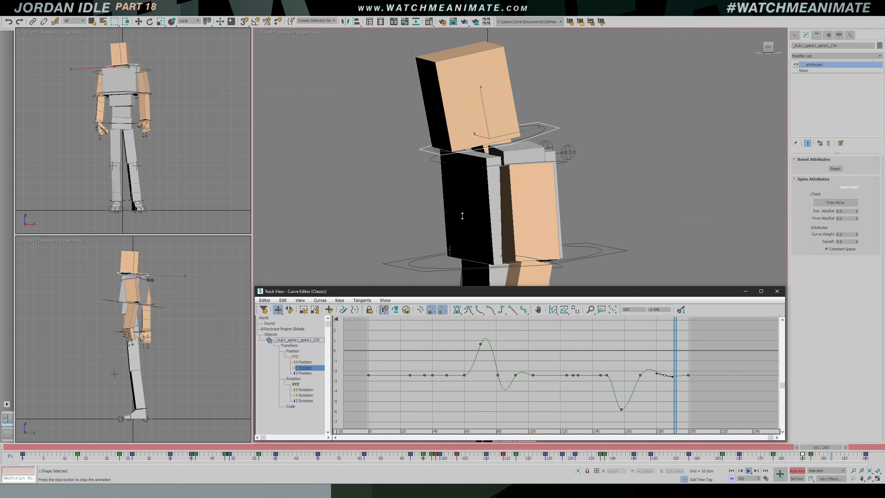
key(f)
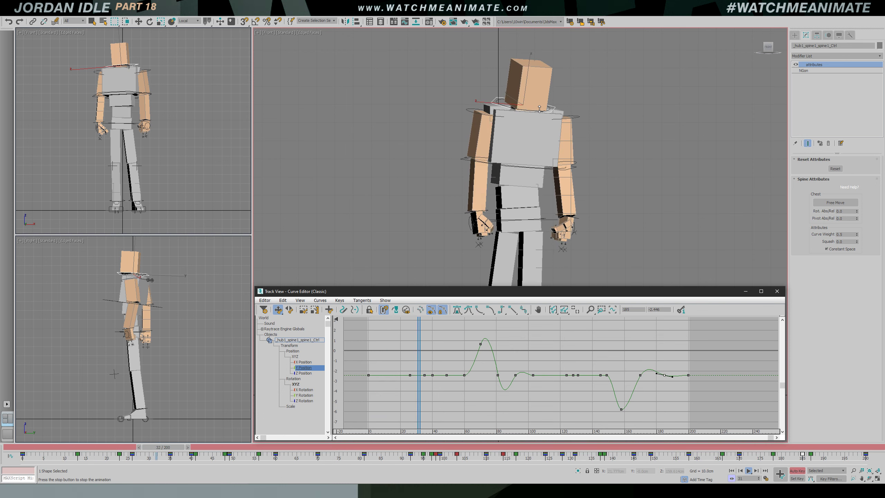
key(/)
key(e)
key(/)
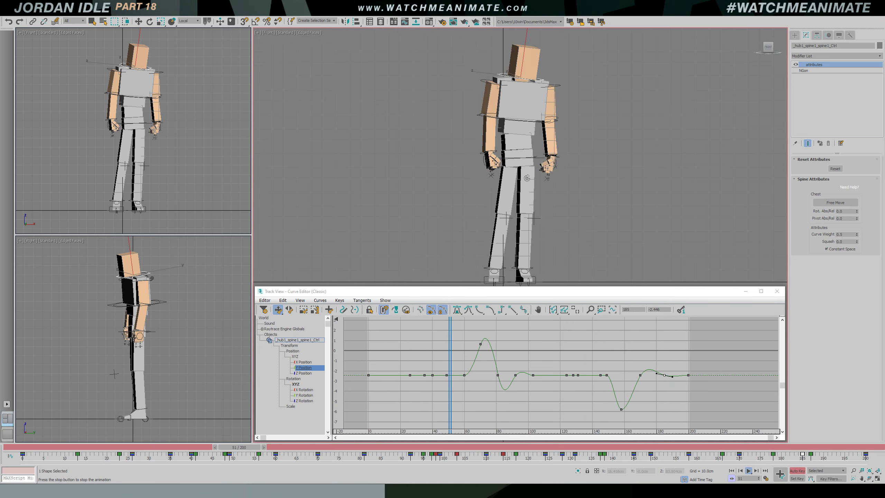
scroll(527, 178, up, 2)
alt+middle_drag(527, 178, 564, 137)
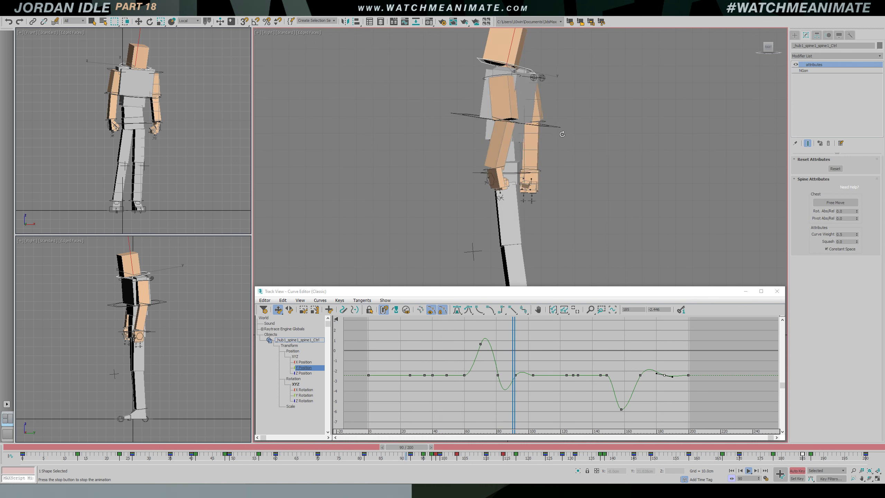
Stop playback, select the chest-level spine control below, and show its X Rotation curve
key(slash)
key(e)
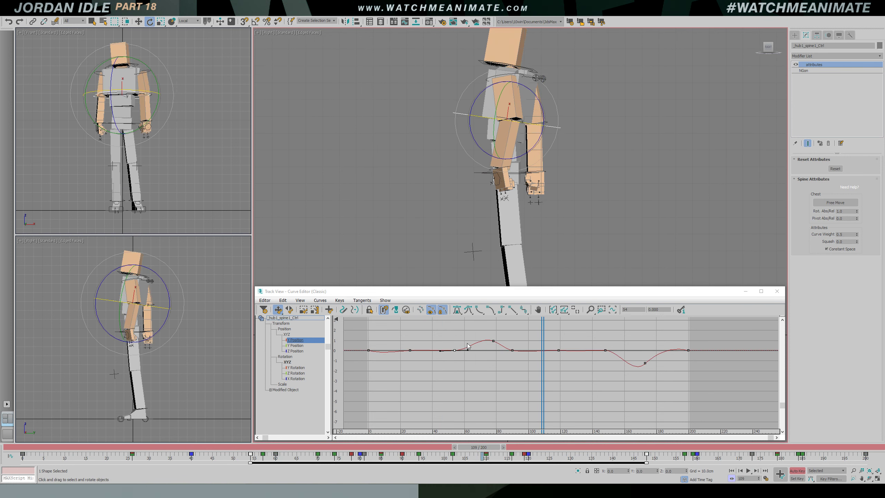
click(299, 378)
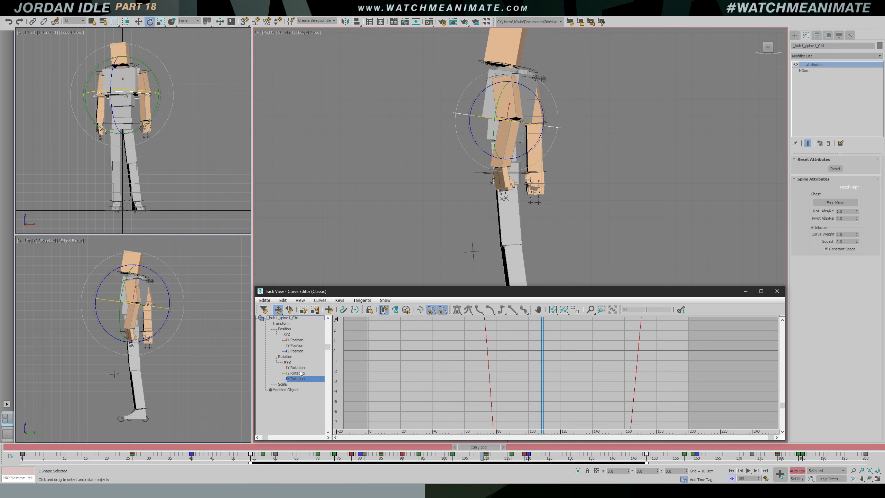
Display the spine control's Z Rotation curve in full and go to frame 81 to work on its key
click(302, 373)
ctrl+alt+middle_drag(532, 353, 531, 406)
drag(541, 366, 500, 370)
mouse_move(514, 369)
mouse_down()
mouse_move(449, 370)
mouse_move(506, 372)
mouse_up()
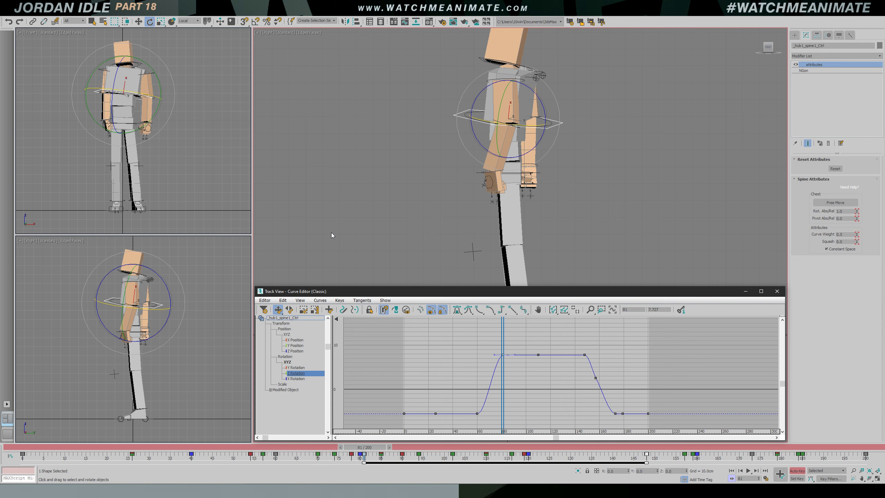
Try raising the Z Rotation key at frame 81 and sloping its tangents upward, review the motion, and undo the change
key(f)
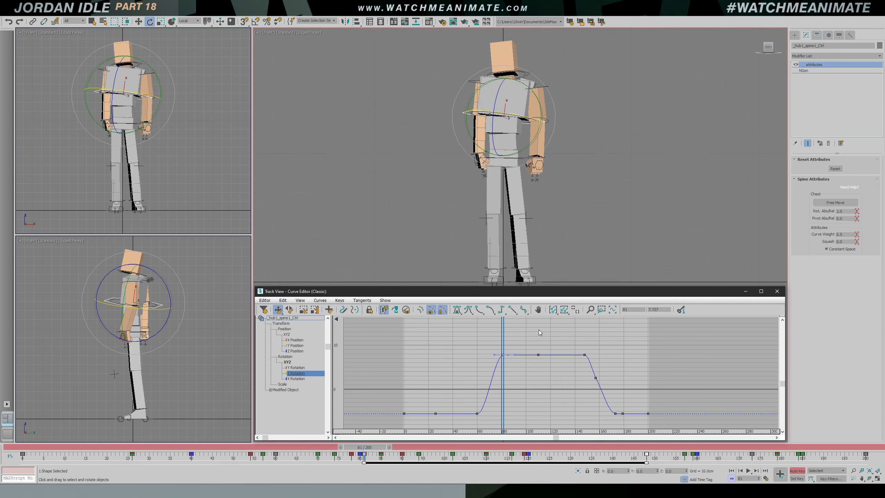
mouse_move(506, 332)
mouse_down()
mouse_move(450, 333)
mouse_move(507, 336)
mouse_up()
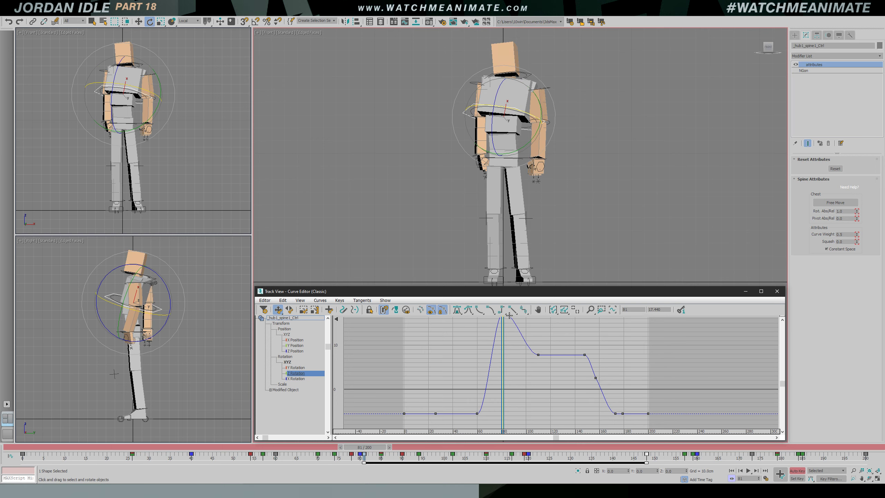
drag(517, 343, 496, 342)
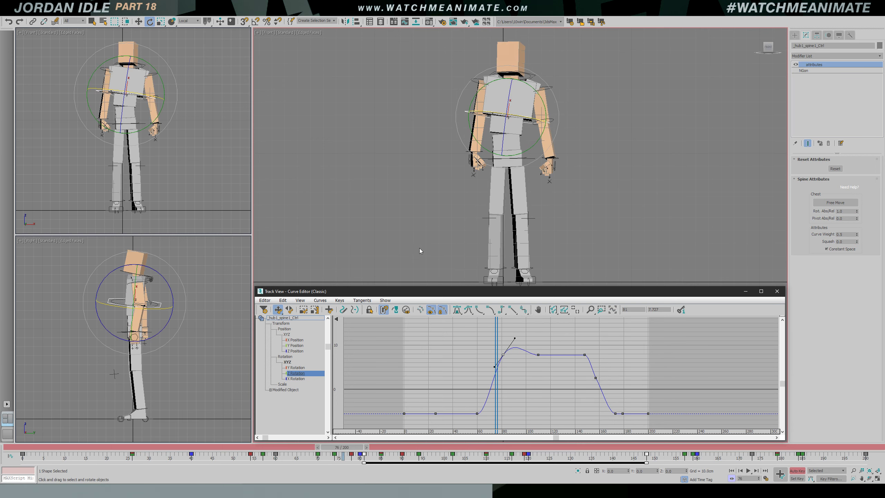
key(l)
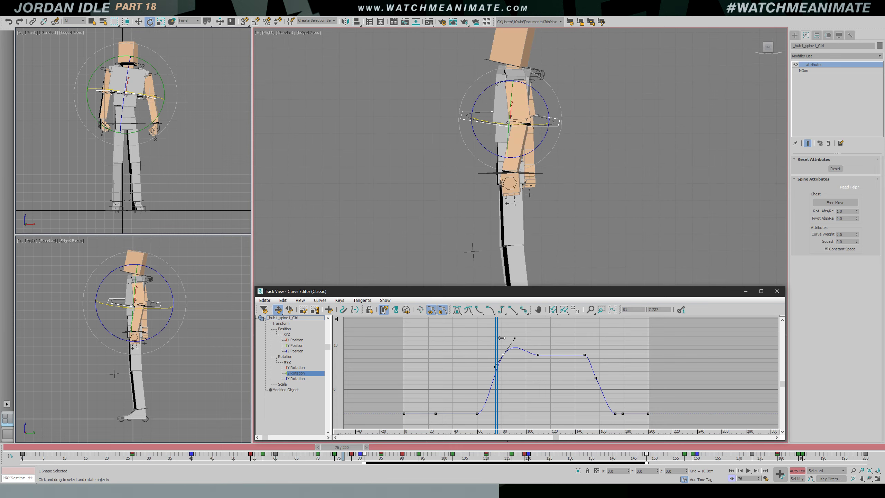
key(/)
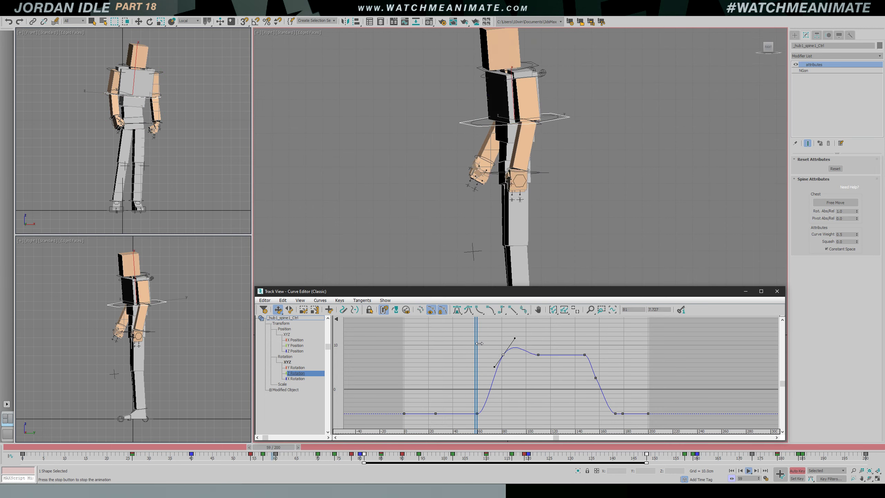
key(/)
key(e)
key(ctrl+z)
drag(545, 348, 483, 342)
key(/)
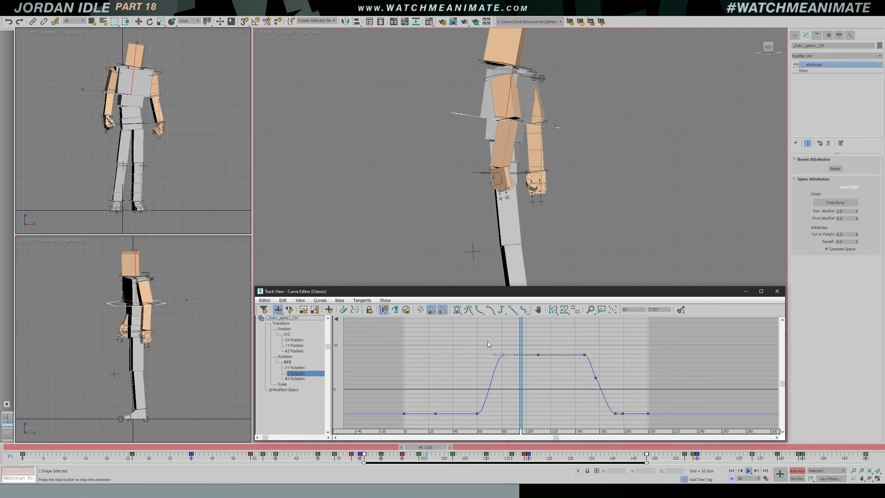
key(/)
Try sloping the tangents of the frame 81 Z Rotation key steeply downward, play the animation, and undo it
drag(536, 341, 515, 396)
key(/)
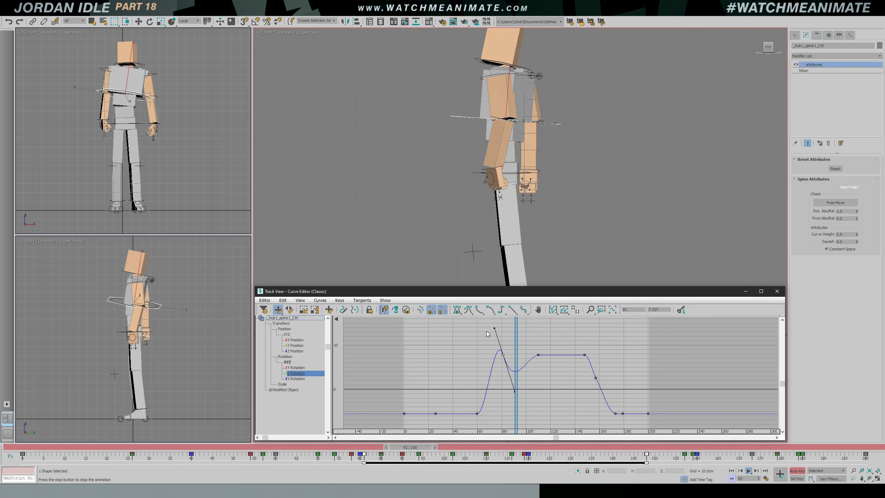
key(/)
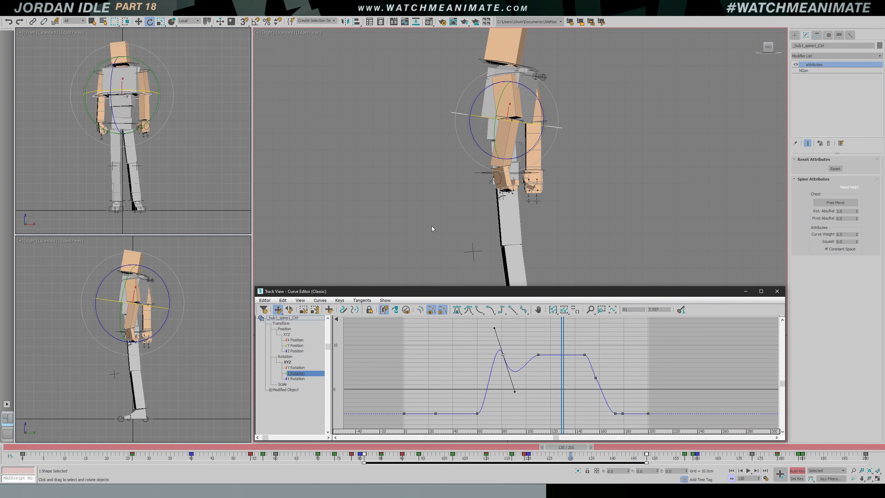
drag(566, 345, 442, 347)
key(/)
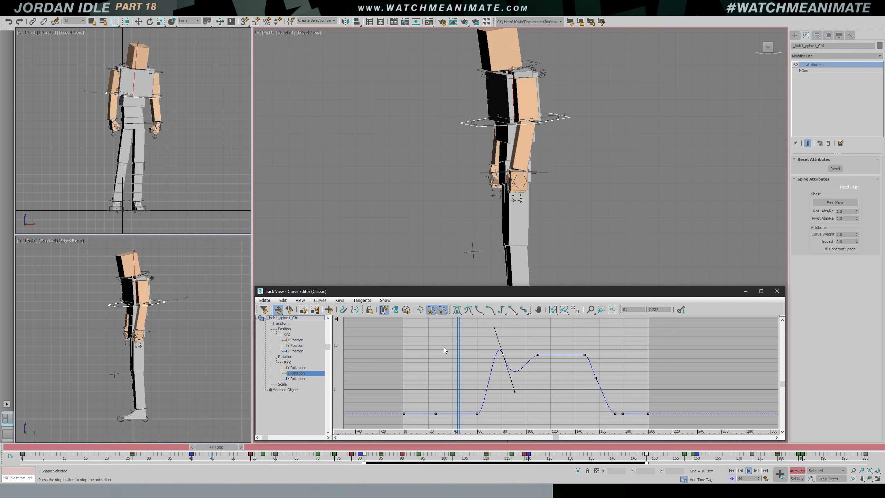
key(/)
key(ctrl+z)
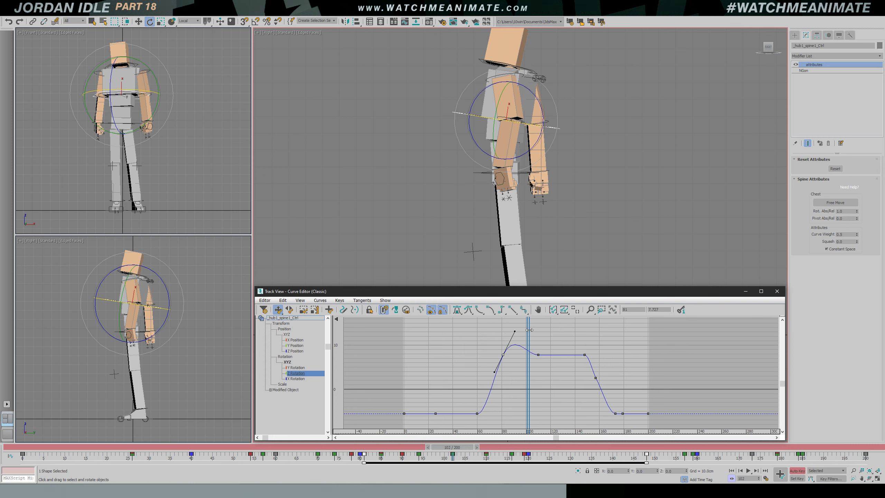
Shape an overshoot and settle in the spine's Z Rotation with upward tangents at frame 81 and keys near frames 103 and 126
drag(530, 330, 487, 332)
key(/)
key(/)
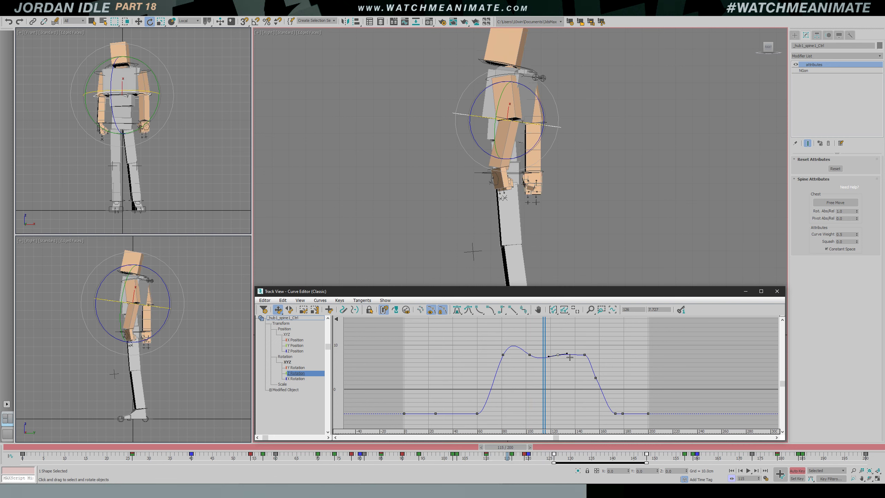
key(/)
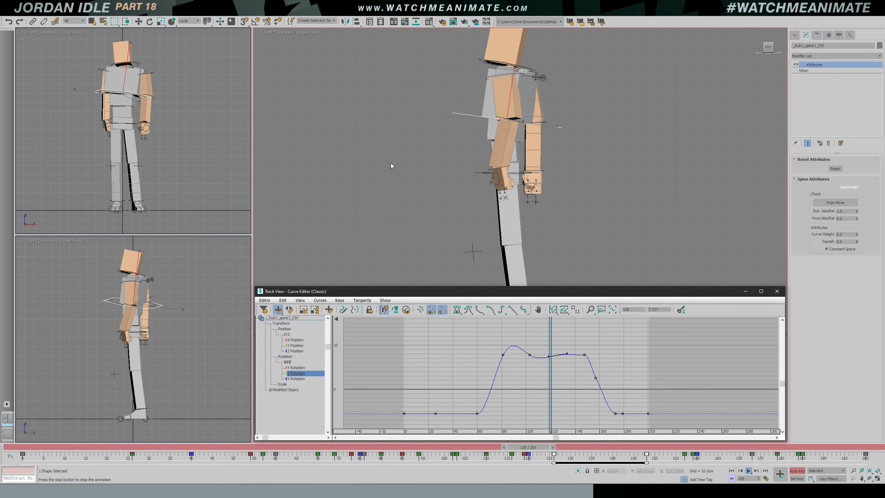
key(/)
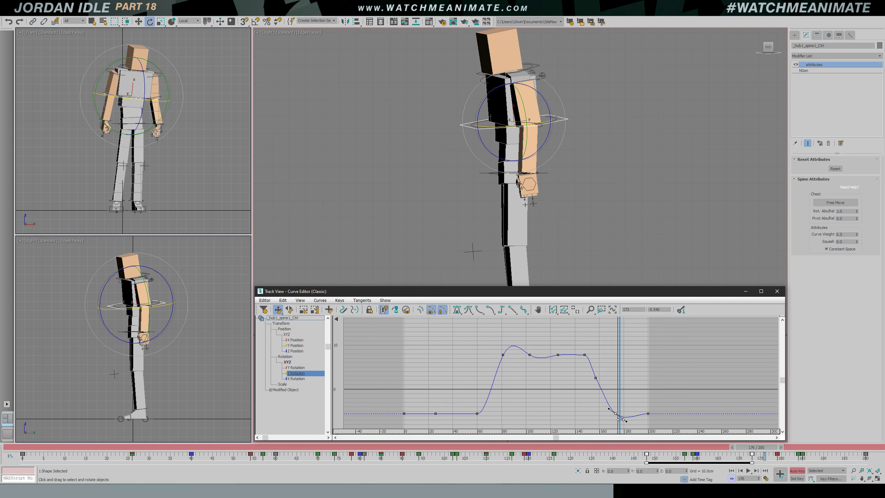
Lower the spine's Z Rotation key near frame 173 and slope the tangents at frames 0 and 26, checking the playback from several views
drag(620, 419, 618, 430)
ctrl+alt+middle_drag(622, 427, 631, 420)
drag(396, 423, 398, 412)
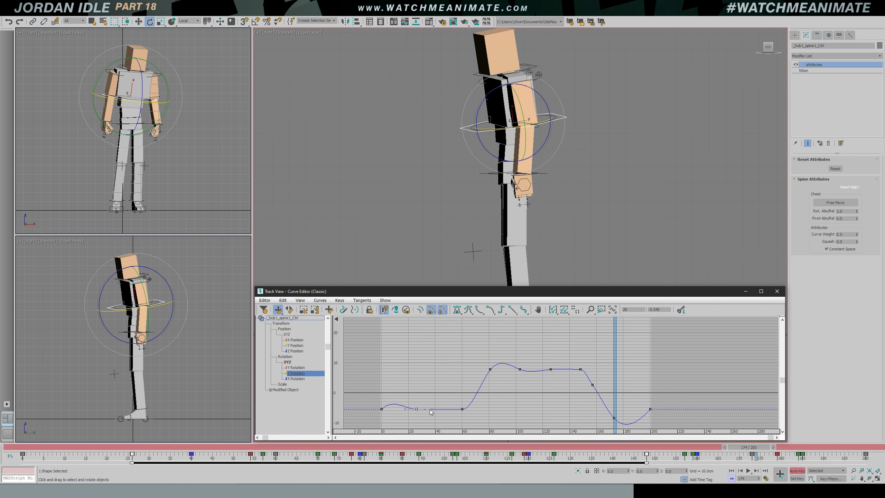
key(slash)
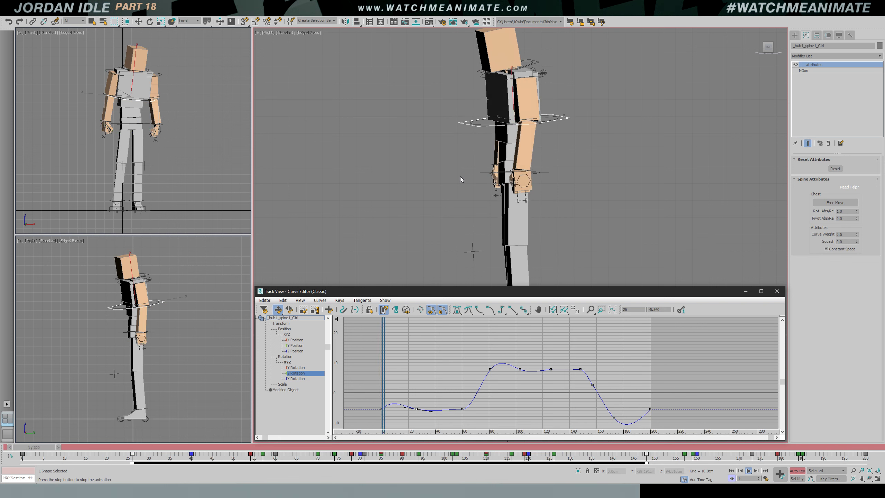
key(f)
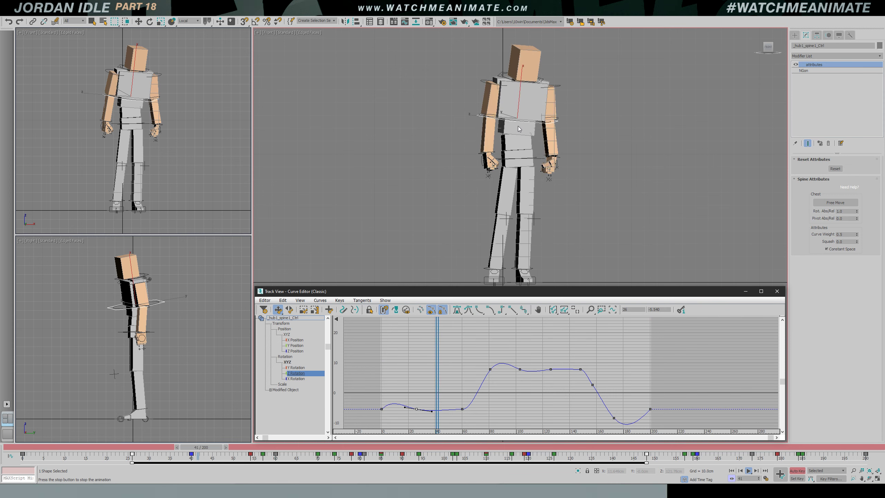
key(r)
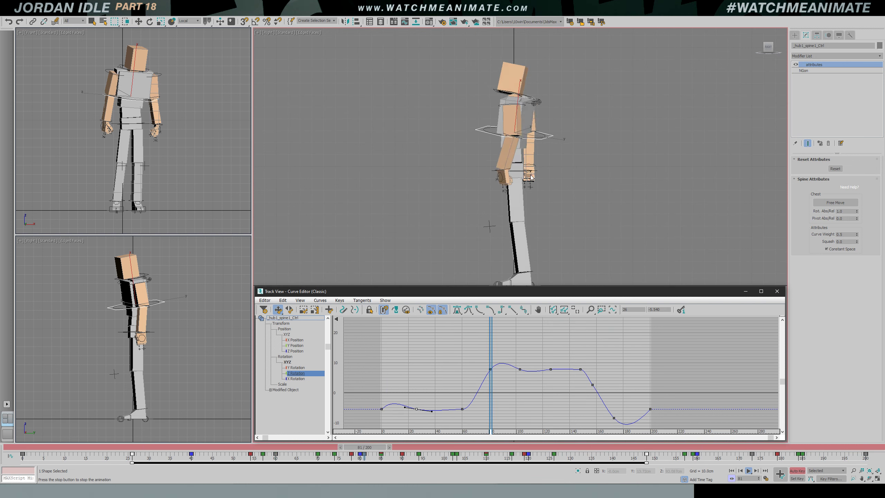
Slope the tangents of the Z Rotation key near frame 60 to add a dip before the rise, and review the playback
drag(536, 342, 473, 352)
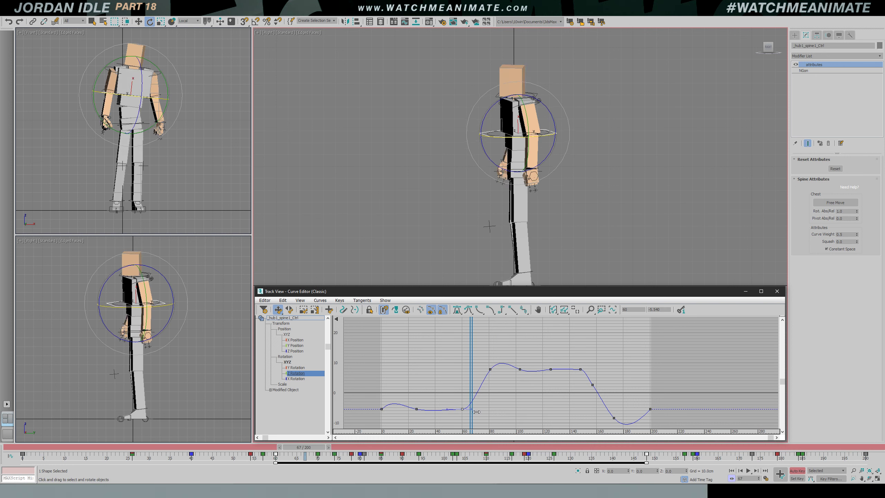
drag(478, 384, 426, 387)
key(slash)
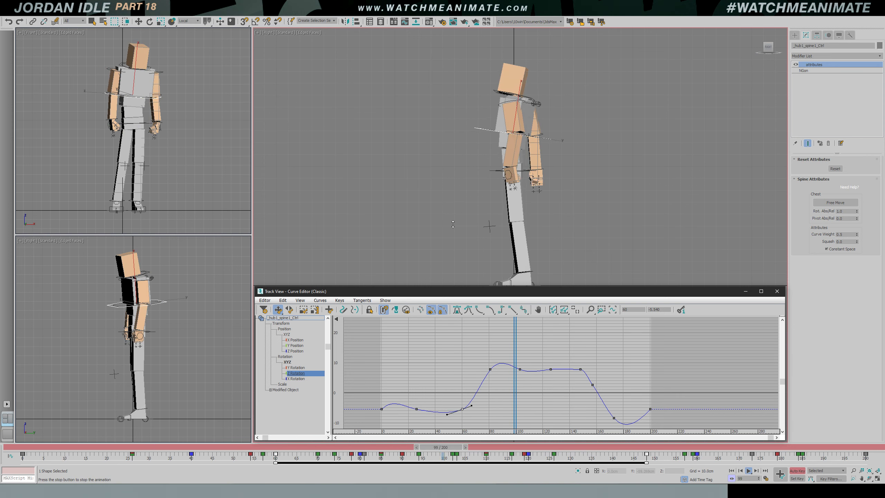
scroll(527, 161, up, 5)
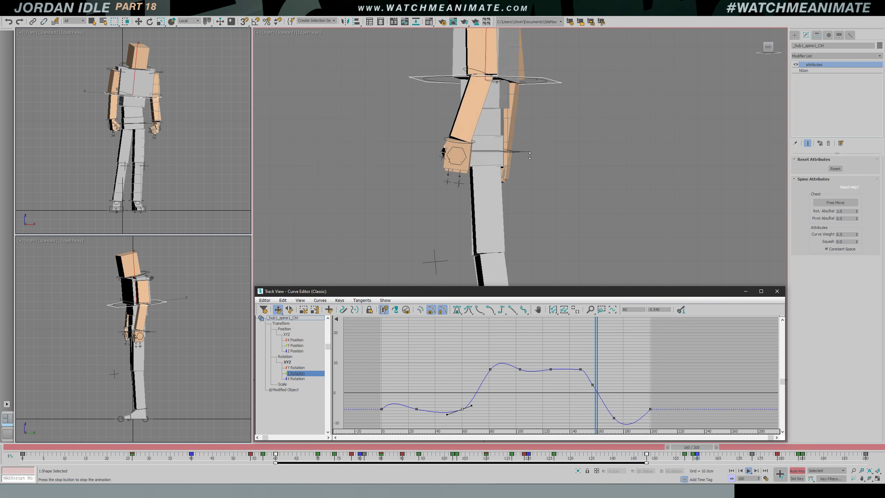
key(slash)
Examine the hub control's Y Position curve and review the hip movement in playback from the front and top views
key(e)
click(542, 152)
key(w)
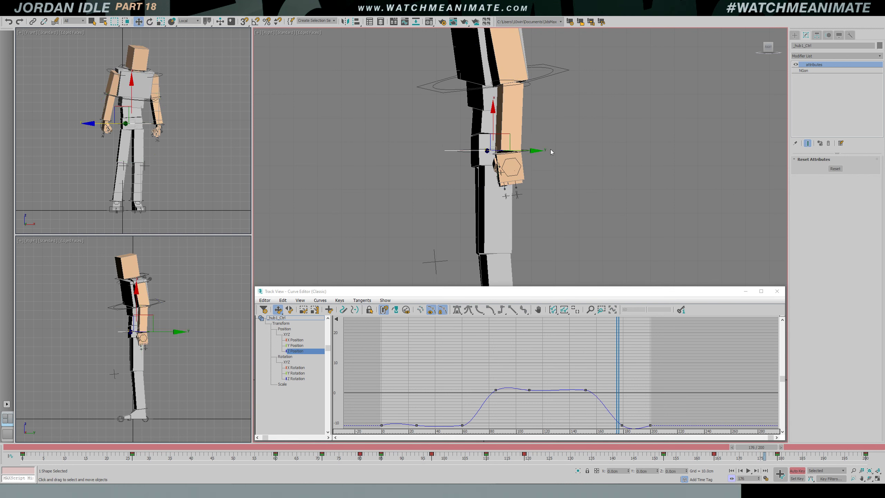
click(297, 345)
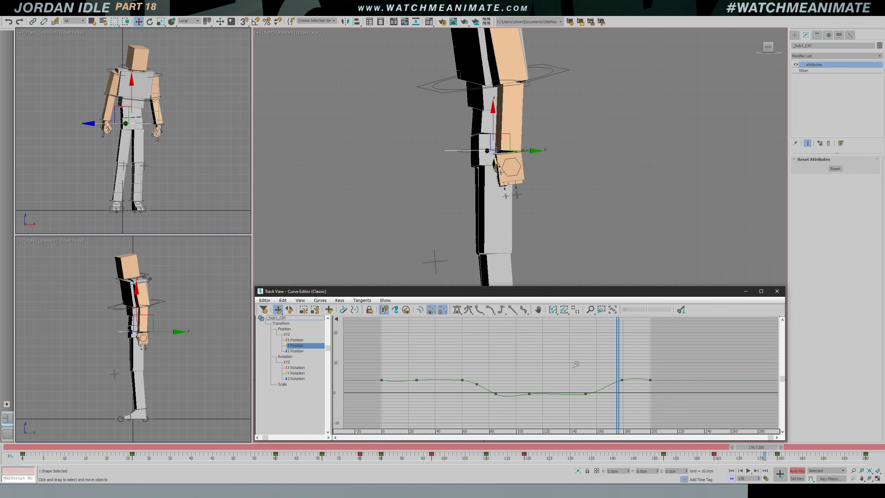
ctrl+alt+middle_drag(576, 367, 591, 371)
key(/)
key(f)
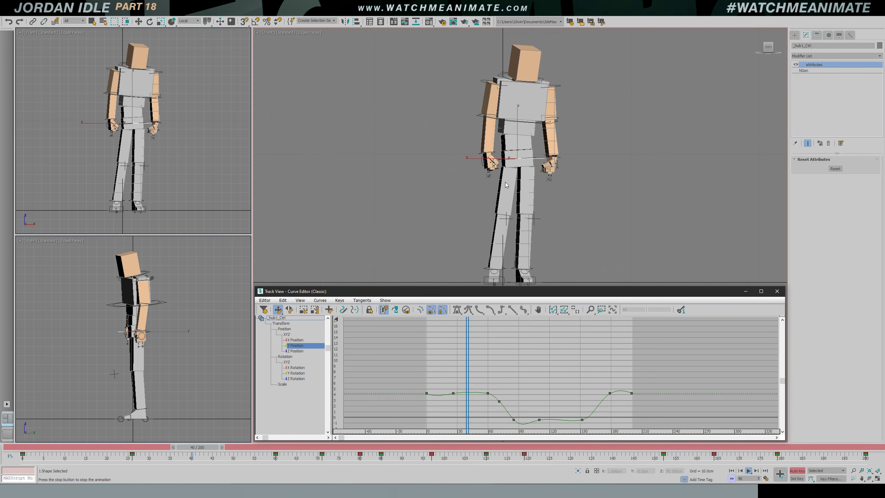
key(t)
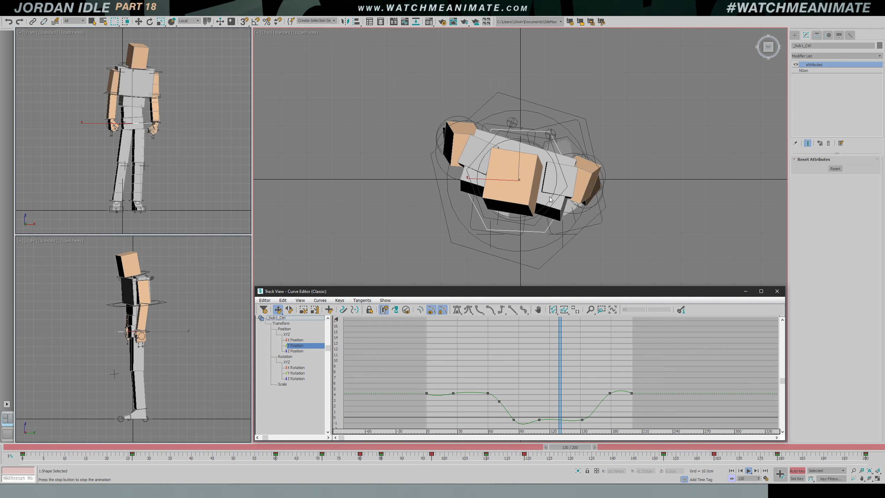
key(f)
Close the Curve Editor, deselect the hub control, hide the rig's control shapes, and play the animation on the enlarged character
click(776, 291)
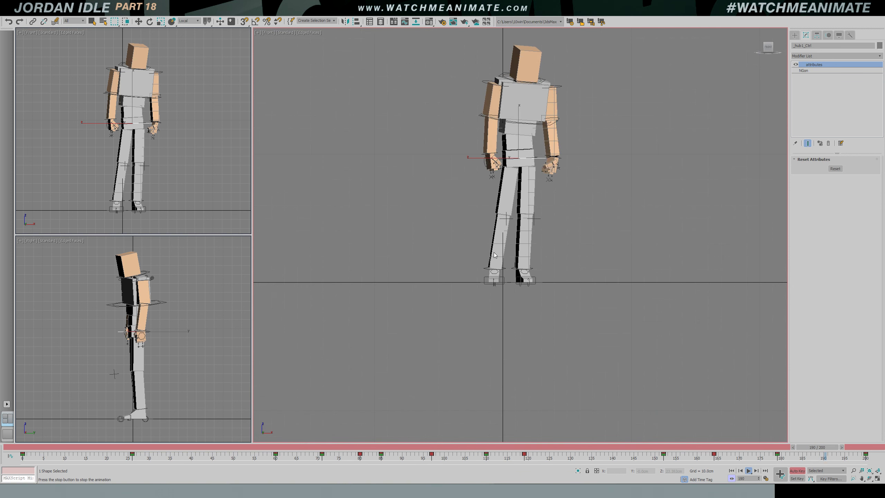
key(/)
key(ctrl+shift+z)
click(473, 251)
key(/)
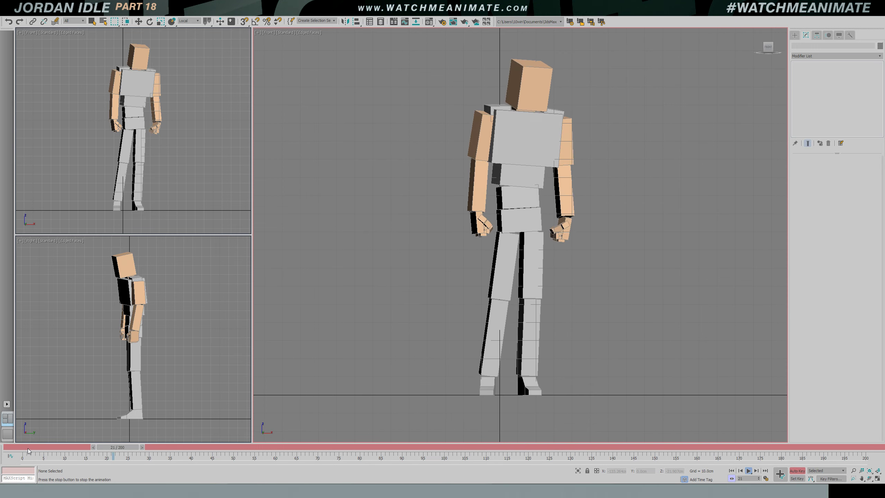
Stop the playback, make the large front viewport active, and return the animation to frame 0
click(61, 207)
key(w)
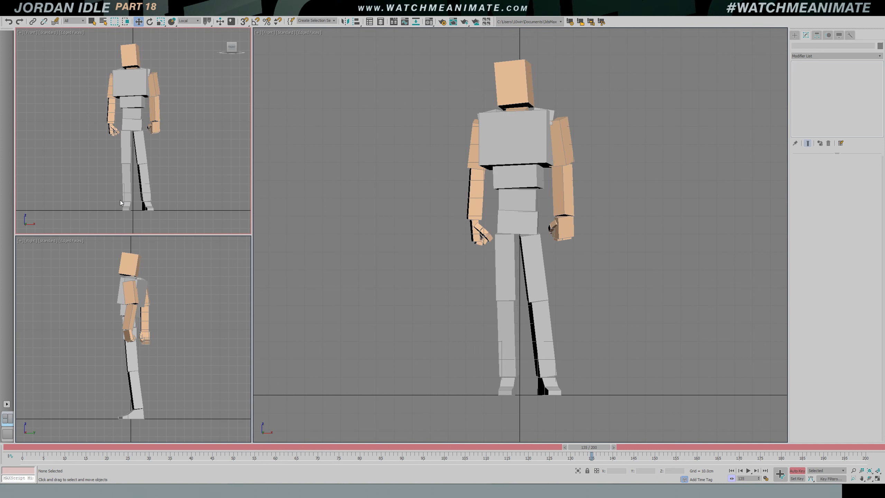
click(429, 310)
click(15, 448)
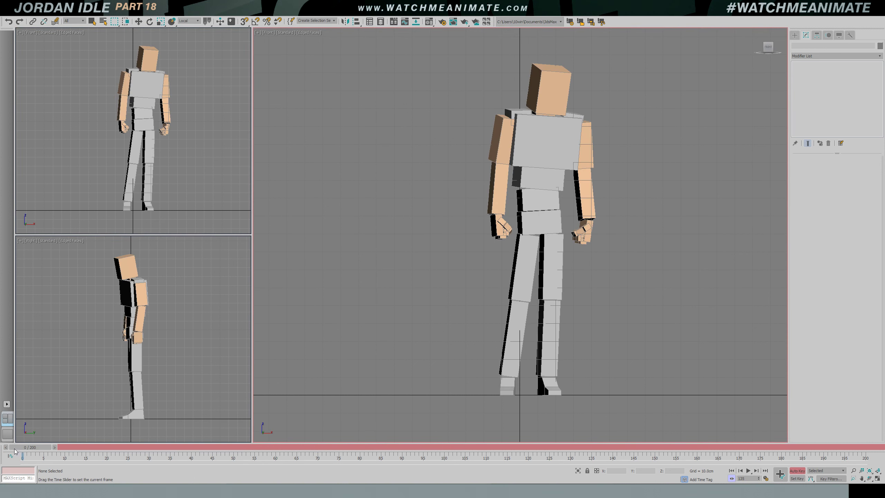
Save the scene under a new version name based on jordan_v18_polish2.max in the shot 01 - jordan folder
click(9, 13)
click(17, 74)
click(234, 193)
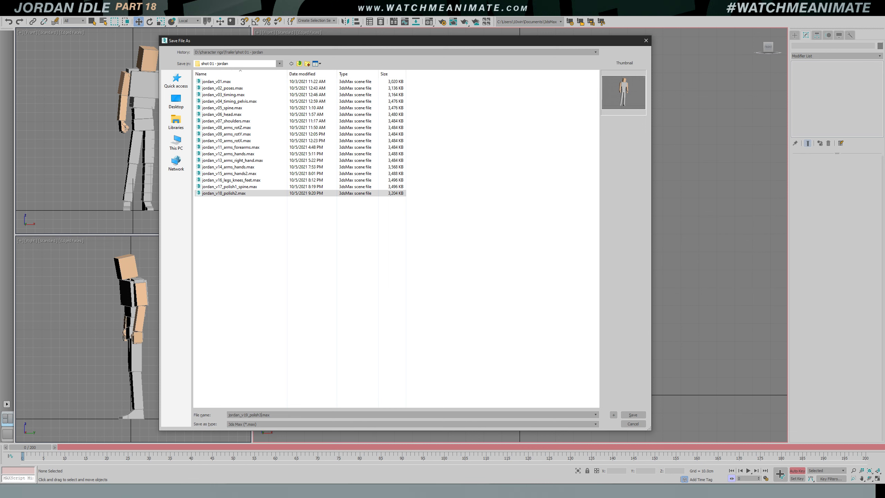
click(643, 414)
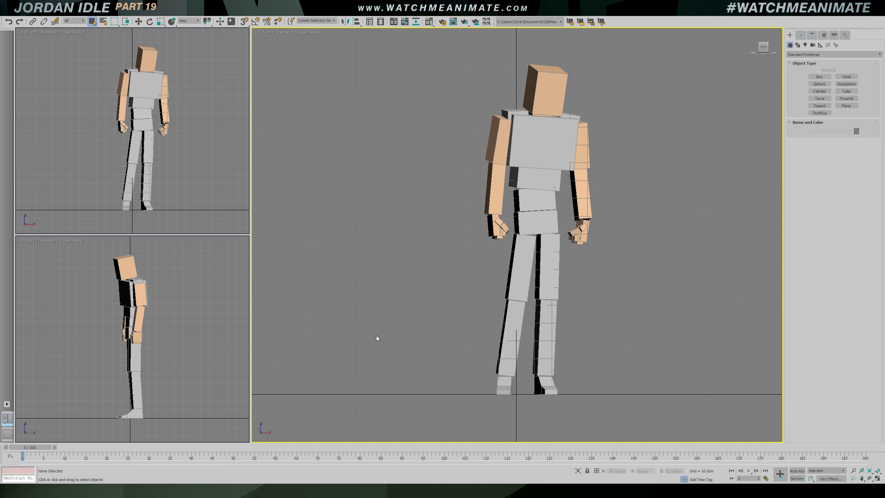
Compress the keys of all rig controls to end at frame 190, shorten the active time range to 190, and play the animation
key(shift+s)
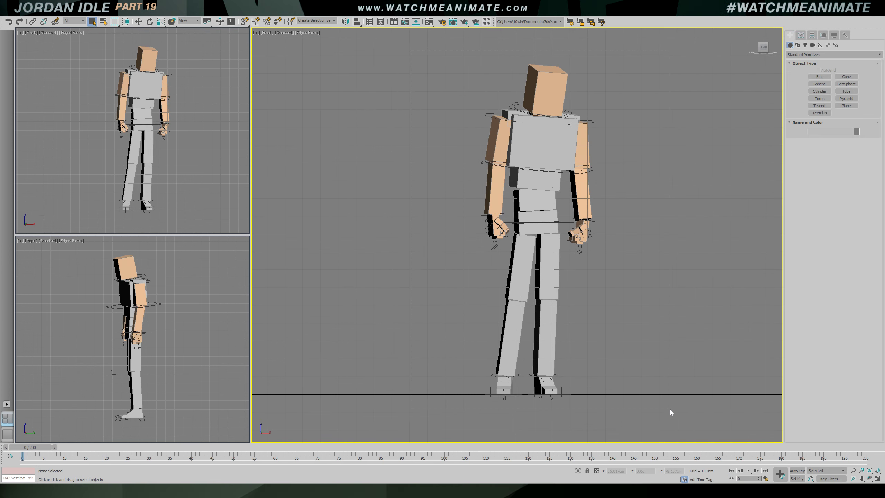
drag(672, 412, 674, 414)
drag(875, 459, 206, 451)
drag(19, 452, 20, 453)
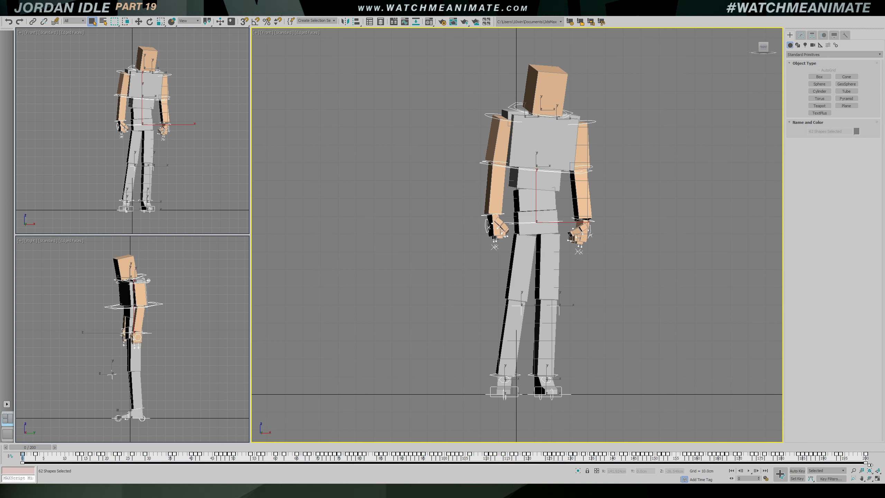
drag(870, 465, 826, 464)
ctrl+alt+right_drag(789, 459, 830, 459)
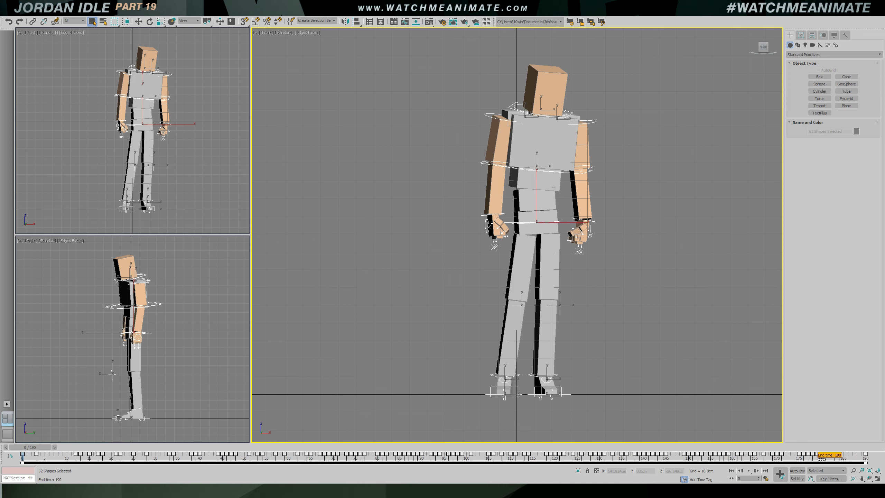
click(711, 377)
key(slash)
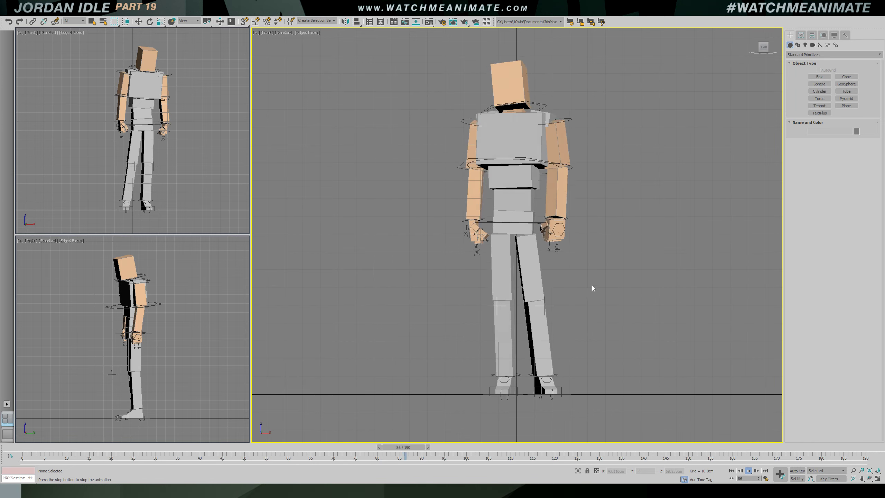
Frame the inner spine control's rotation curves in the Curve Editor and smooth the overshooting key tangents, closing the editor when done
click(559, 168)
key(c)
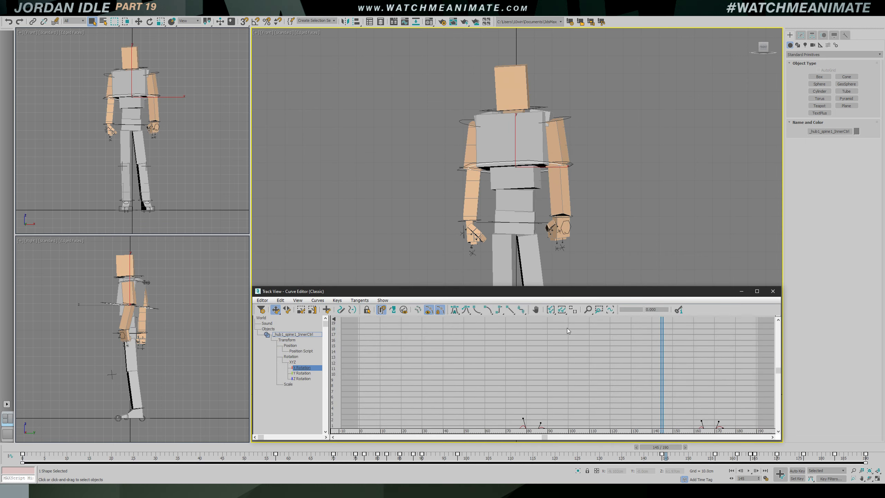
click(569, 310)
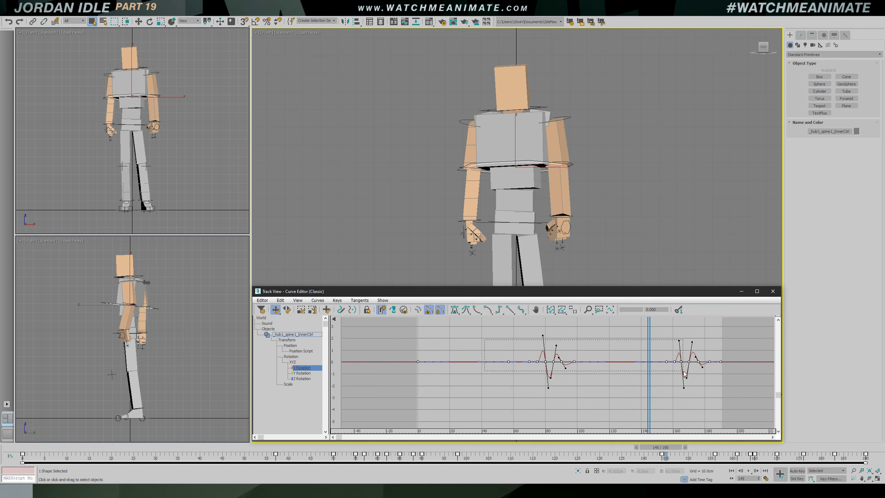
click(772, 291)
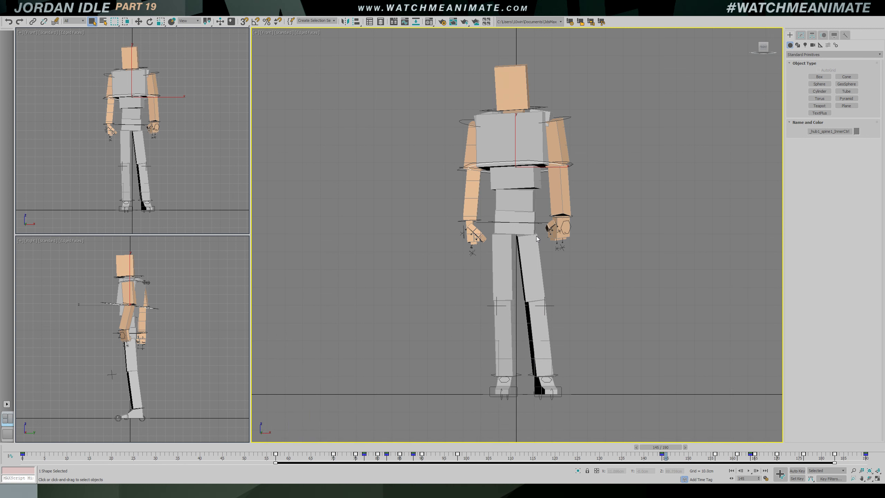
Inspect the leg 2 foot through the weight shift, and select its heel control in wireframe display at frame 70
click(524, 396)
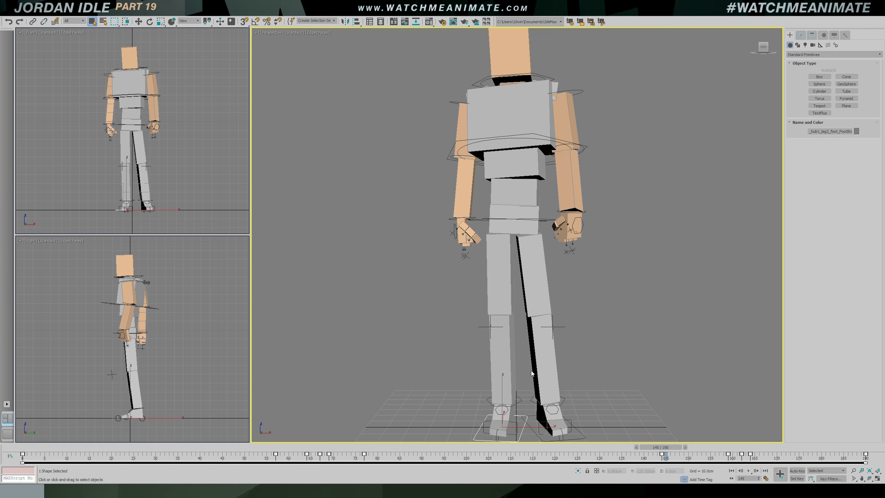
drag(300, 450, 559, 453)
click(319, 459)
key(F3)
scroll(541, 369, up, 3)
click(477, 422)
mouse_move(343, 447)
mouse_down()
mouse_move(303, 447)
mouse_move(333, 447)
mouse_up()
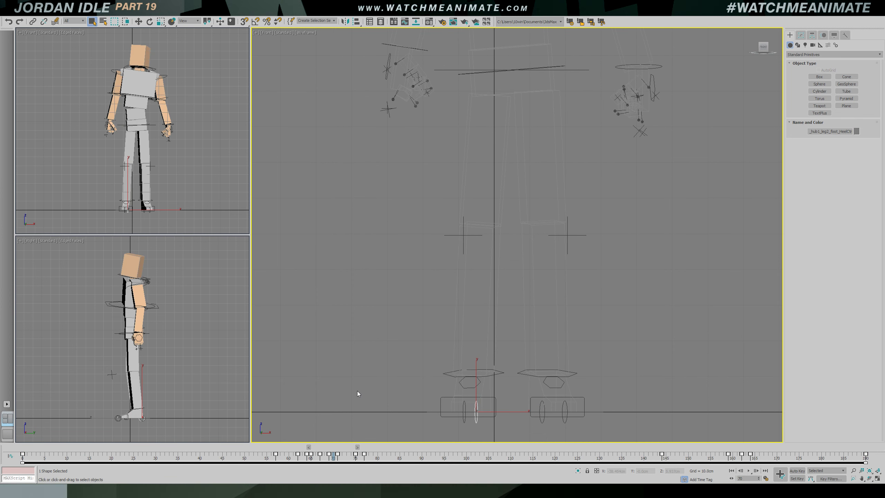
Open the leg 2 heel control's rotation curves and flatten the key tangents that tilt the foot around frame 66
key(c)
middle_drag(488, 253, 490, 92)
scroll(487, 139, down, 2)
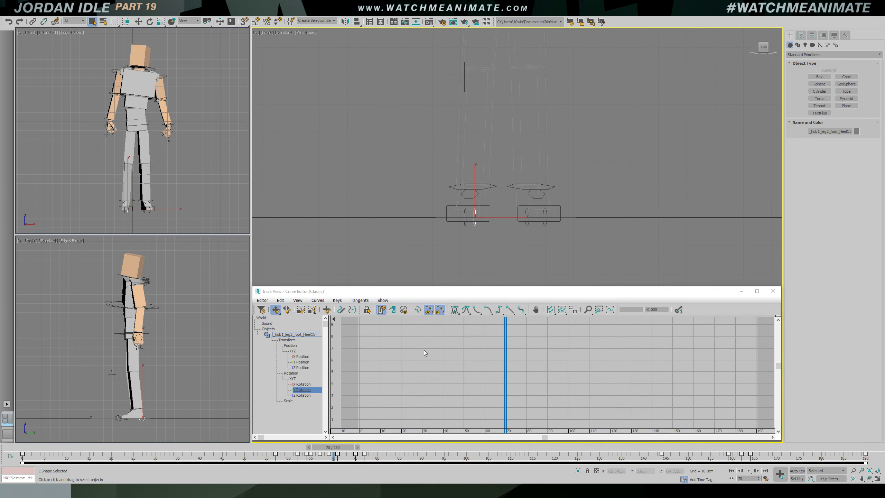
click(579, 308)
drag(542, 349, 536, 350)
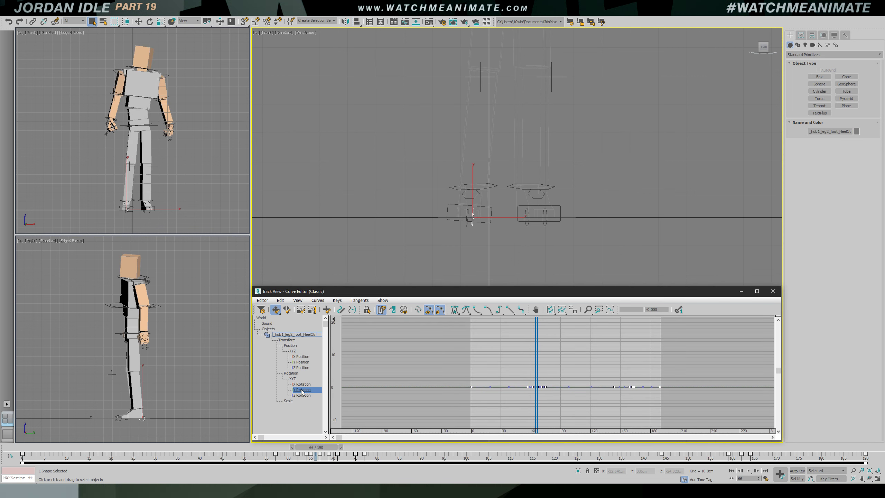
ctrl+alt+middle_drag(529, 381, 585, 400)
click(519, 398)
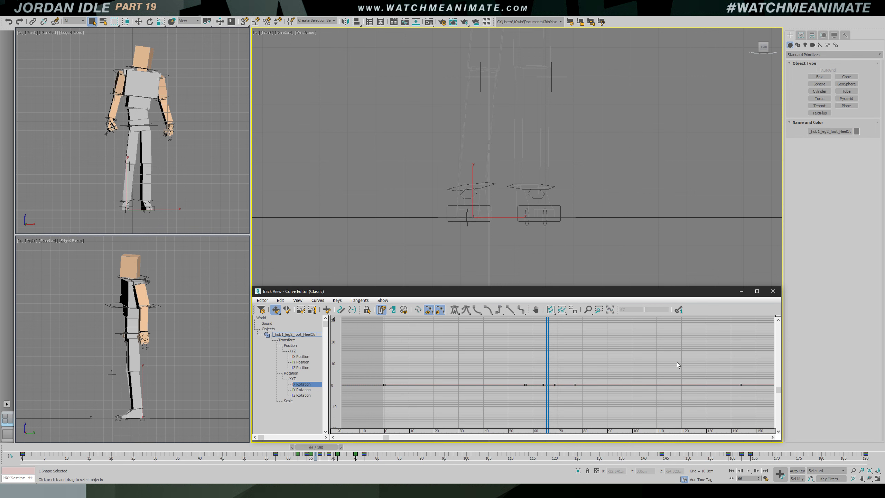
middle_drag(683, 363, 512, 353)
Restore shaded display and check the foot by stepping, scrubbing and playing through the weight shift
key(F3)
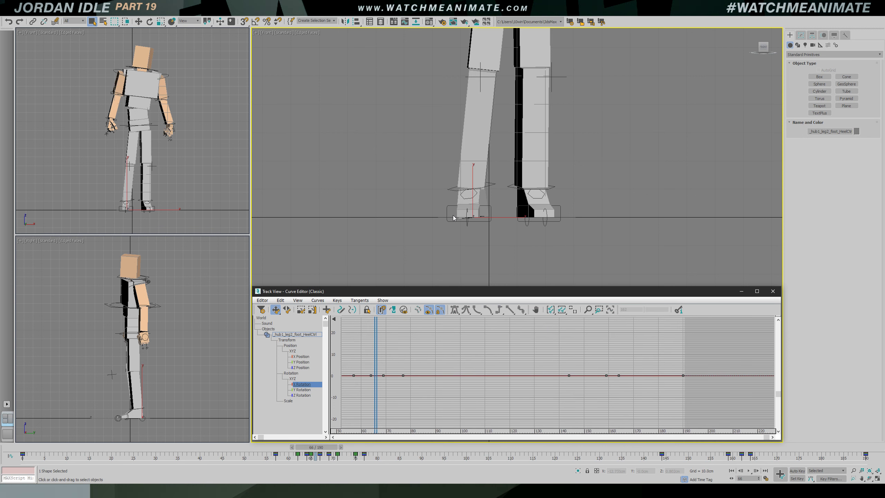
key(period)
key(period)
middle_click(380, 187)
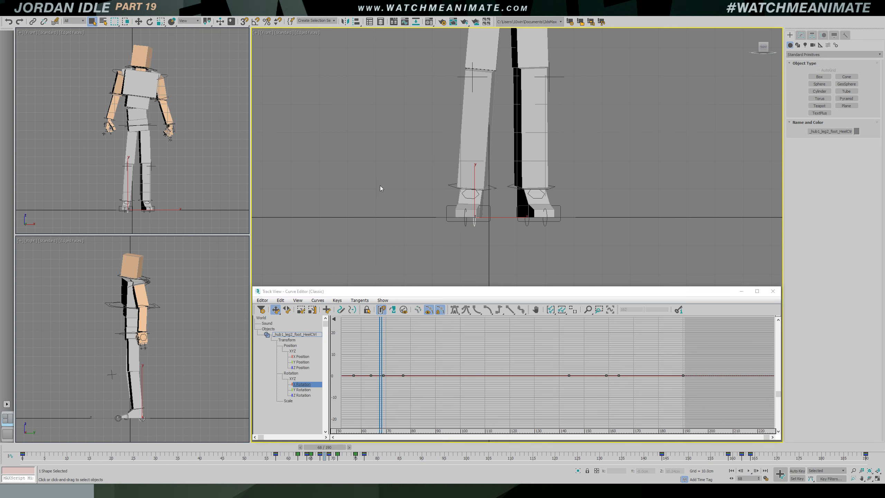
drag(323, 448, 255, 453)
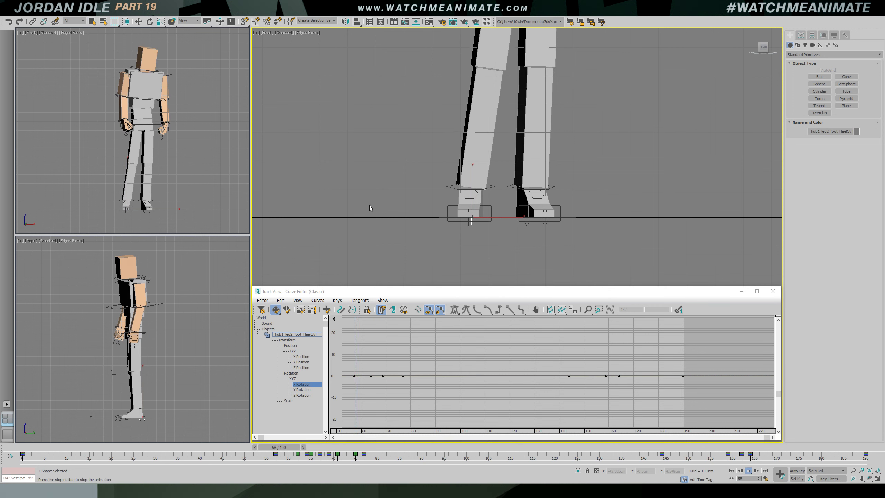
Select the leg 2 ankle control, flatten the spiking tangents on its rotation curves, and play the animation
click(496, 187)
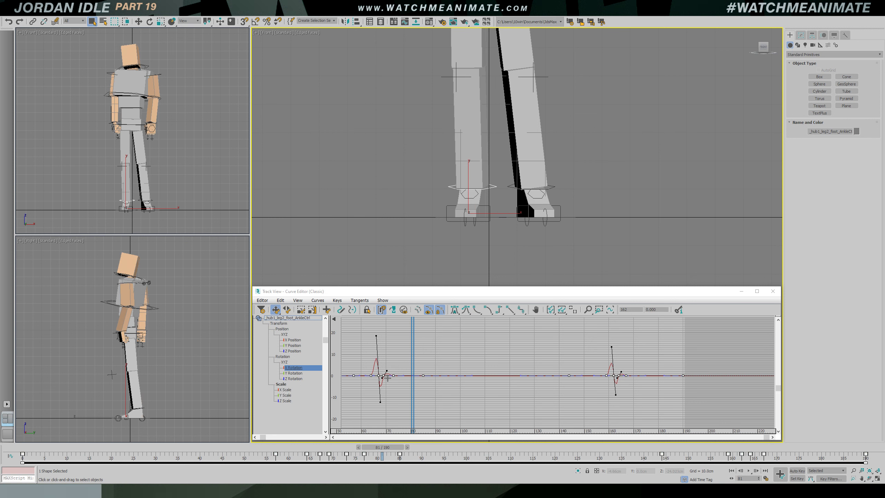
click(357, 371)
drag(650, 389, 650, 390)
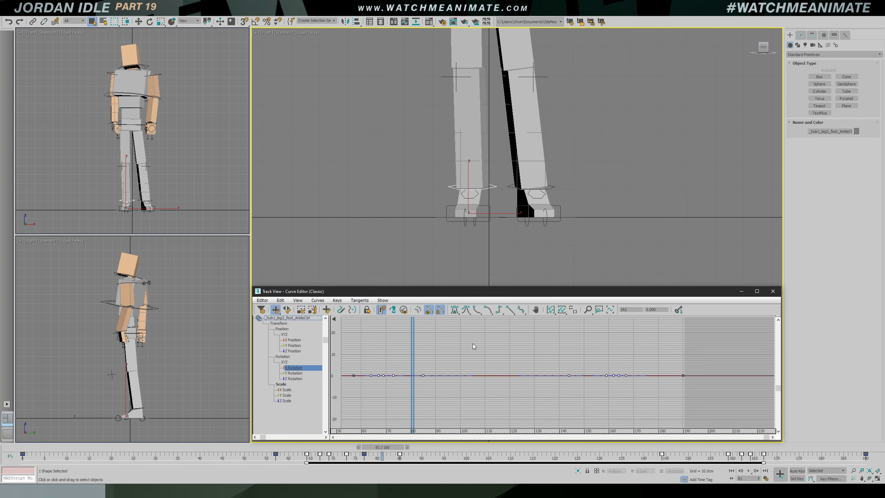
key(/)
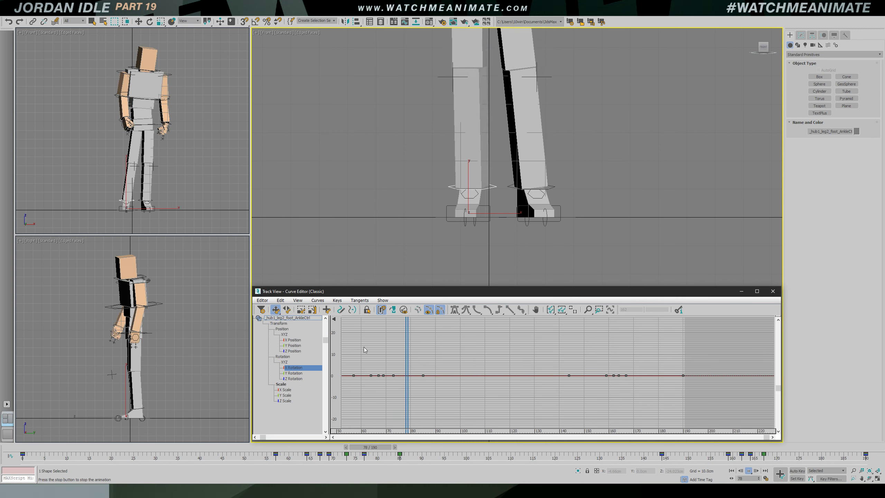
Deselect the ankle control, review the playback with the figure centred in the front viewport, and close the Curve Editor
scroll(400, 177, down, 3)
middle_drag(502, 179, 545, 219)
key(shift+s)
middle_drag(533, 187, 545, 248)
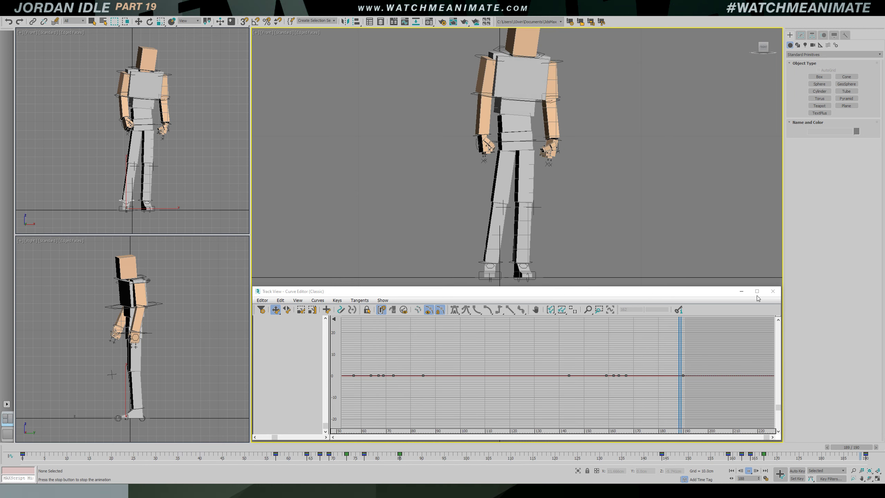
click(770, 292)
Select the leg 2 knee pole control, retime its first group of keys to span frames 61 to 103, and play the animation
scroll(522, 287, up, 4)
middle_drag(494, 286, 500, 367)
key(slash)
click(444, 208)
drag(369, 448, 321, 452)
drag(251, 457, 425, 466)
drag(346, 448, 419, 460)
key(/)
scroll(385, 284, down, 6)
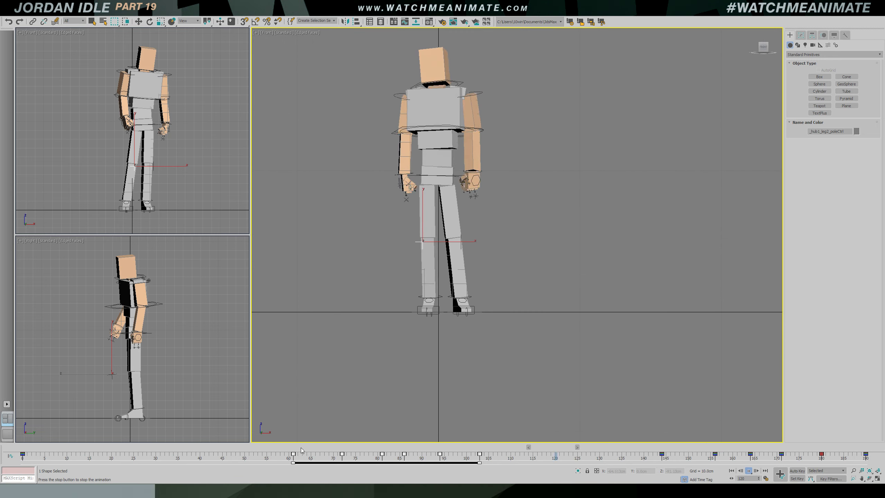
Examine the knee's motion through both weight shifts by replaying and scrubbing those parts of the timeline
click(302, 448)
click(293, 449)
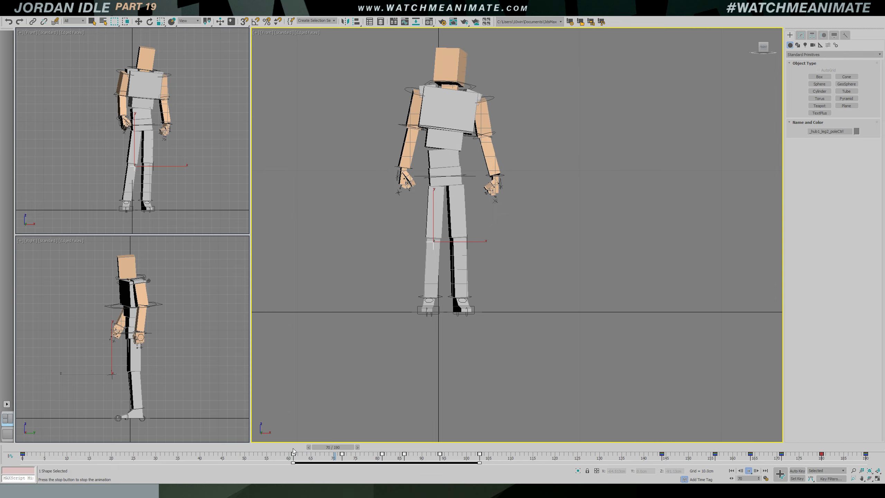
key(/)
drag(408, 447, 626, 445)
key(/)
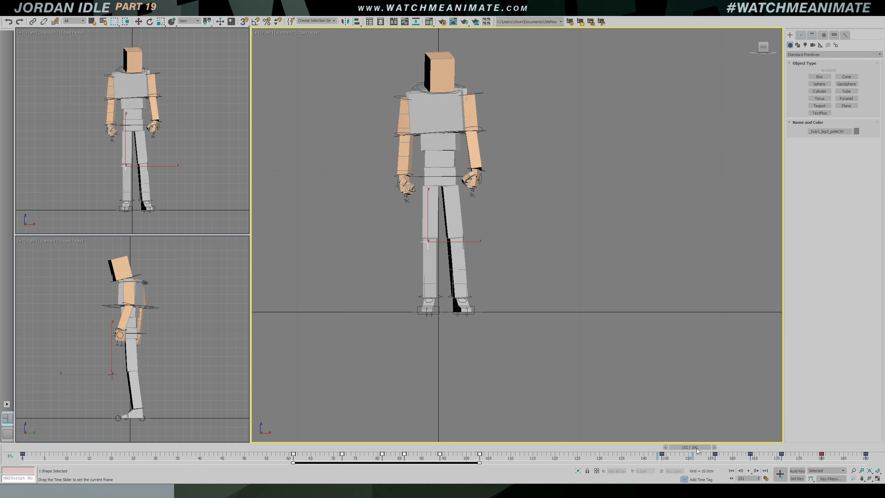
key(/)
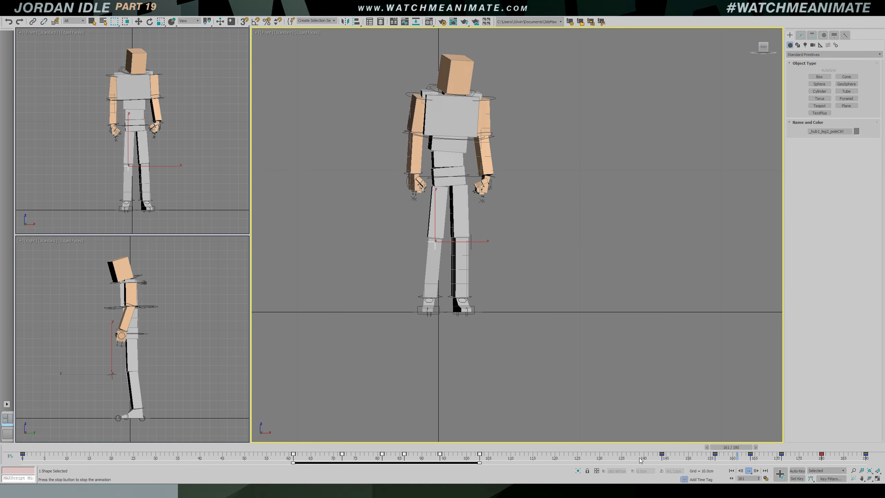
click(647, 449)
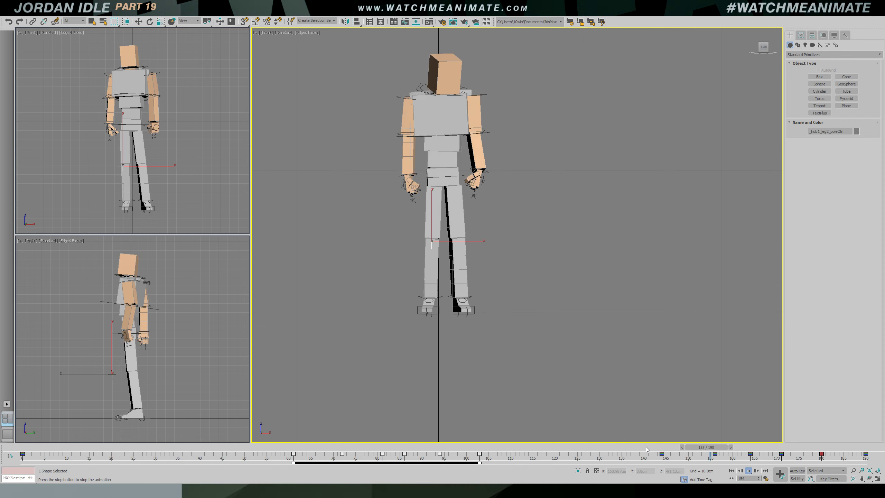
Hide the rig's control shapes and watch the legs up close during playback
key(shift+s)
middle_drag(501, 269, 549, 293)
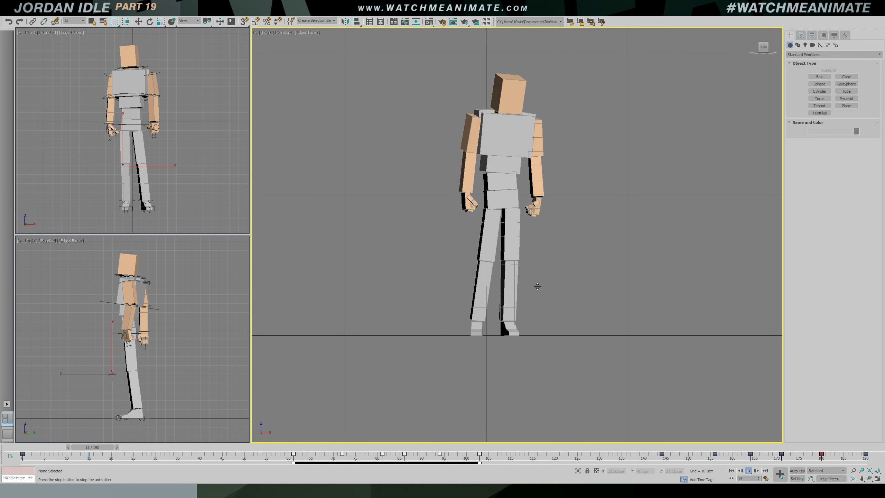
scroll(530, 282, up, 4)
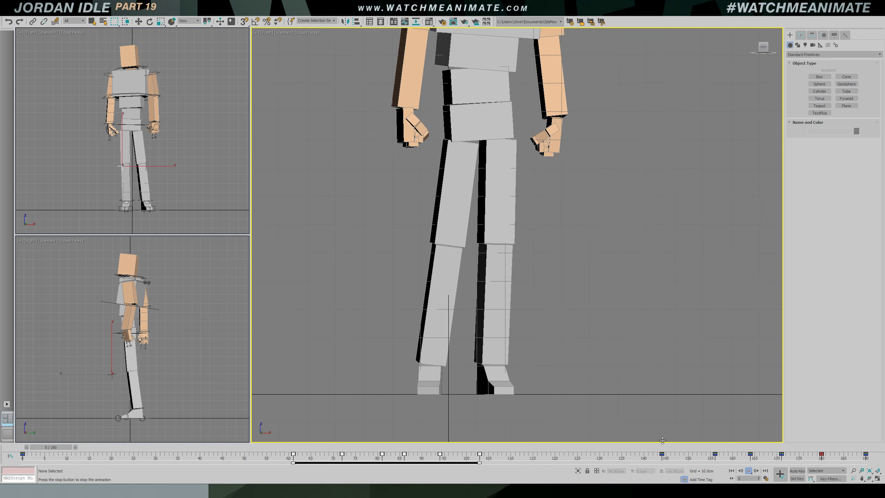
Try to steepen the leg 2 knee pole control's Z Position curve at its frame 156 key
drag(656, 448, 726, 447)
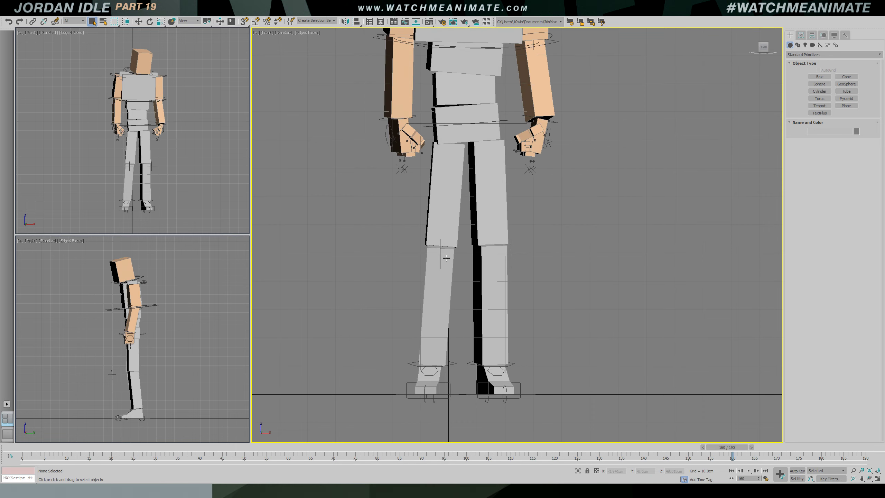
key(c)
key(w)
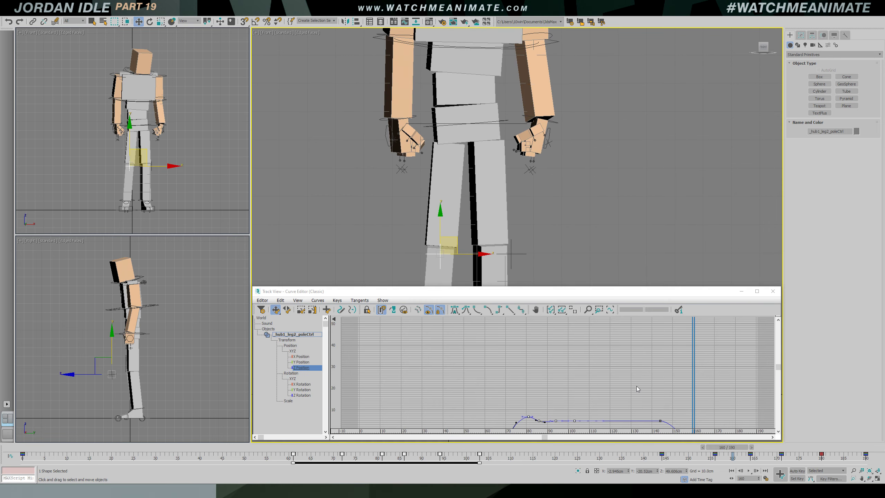
middle_drag(637, 385, 554, 355)
ctrl+alt+middle_drag(553, 356, 539, 344)
ctrl+alt+middle_drag(596, 394, 613, 380)
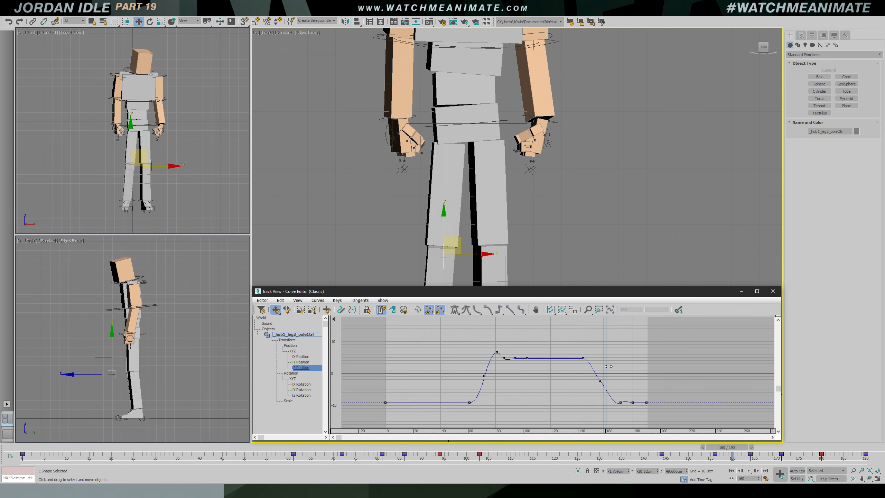
drag(605, 366, 597, 366)
drag(590, 377, 614, 402)
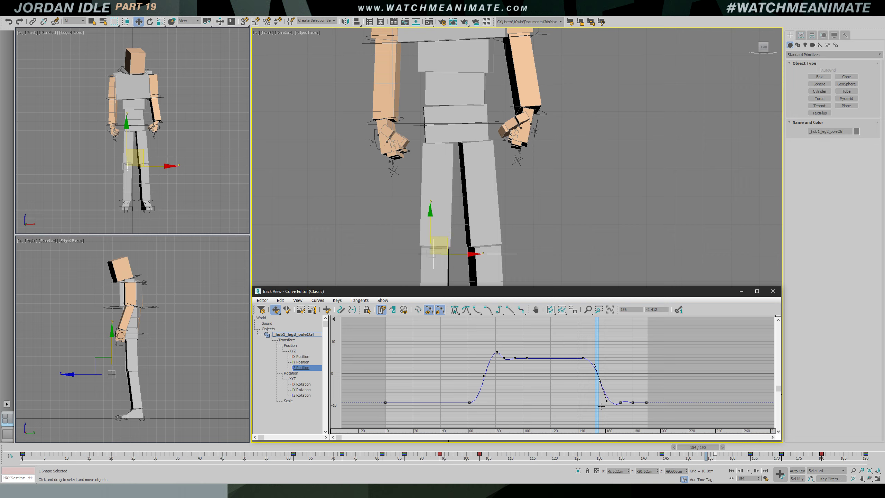
Play the result, and try shifting the knee pole control's last group of keys about 5 frames later
key(/)
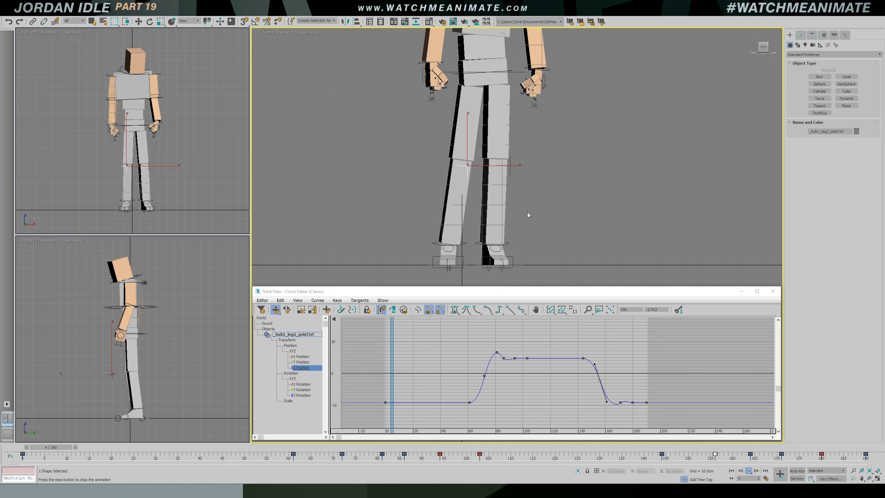
drag(529, 447, 756, 463)
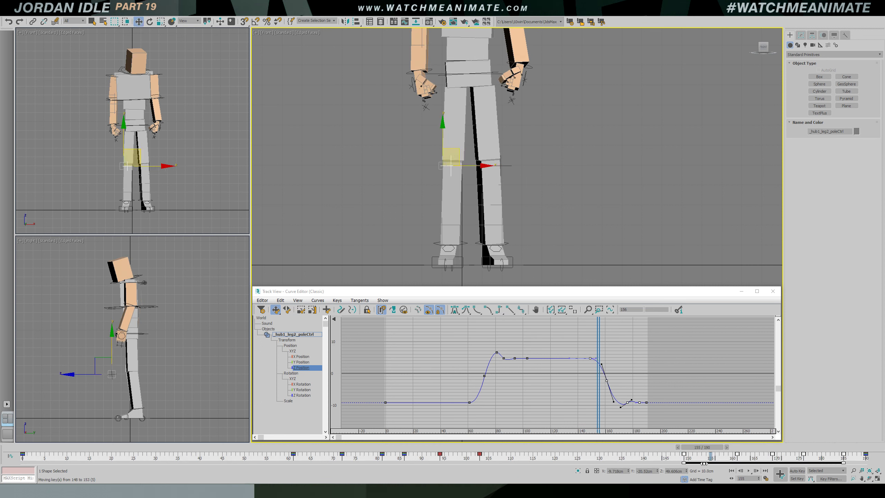
key(slash)
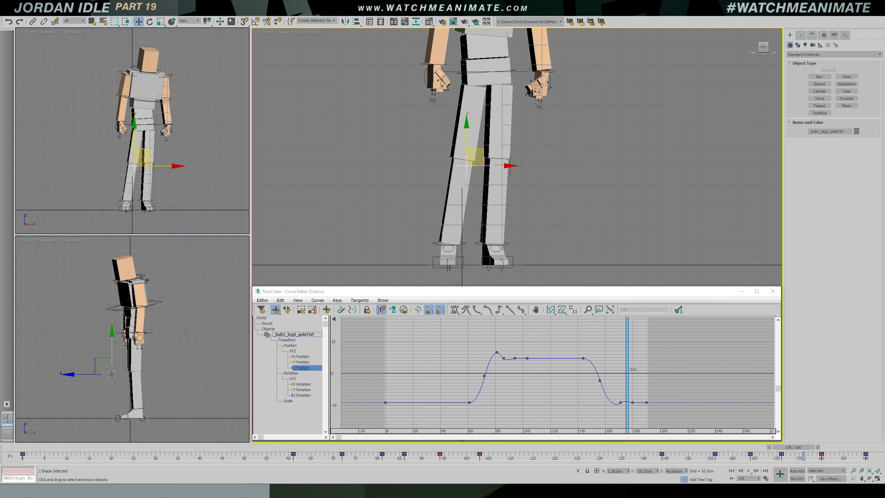
Examine the knee pole control's Z Position curve around frame 151 and play the animation
drag(633, 370, 599, 372)
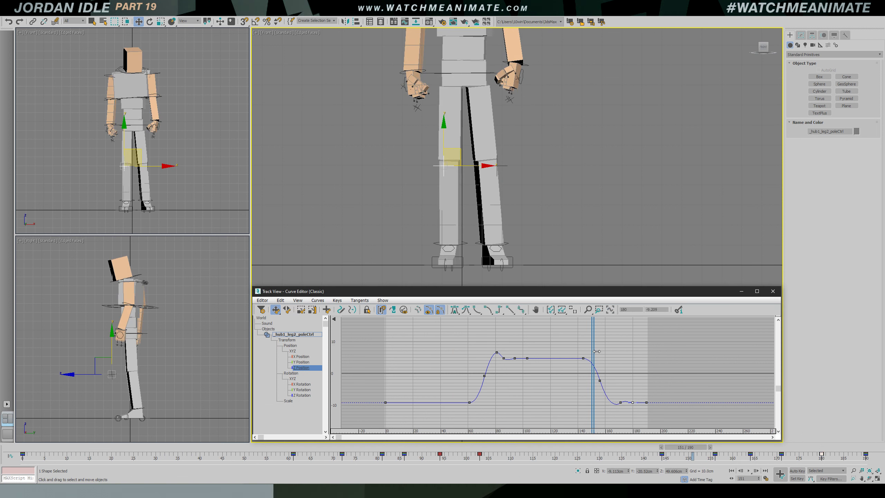
scroll(616, 401, up, 3)
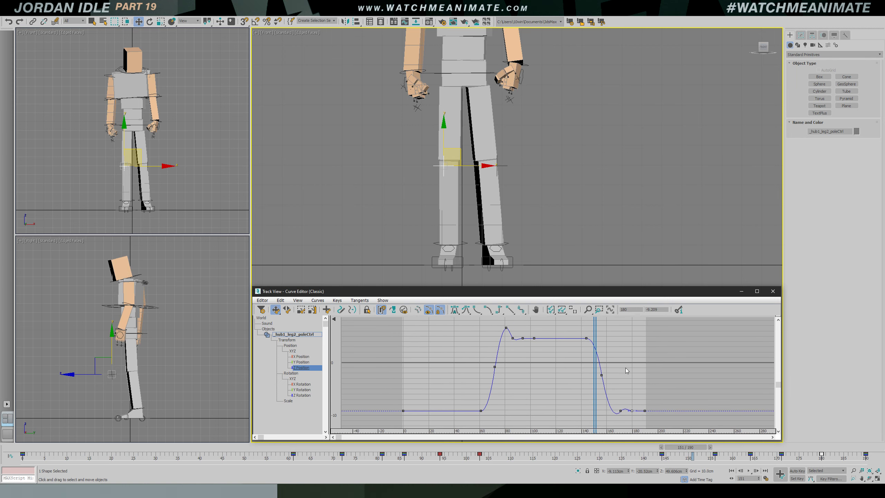
key(/)
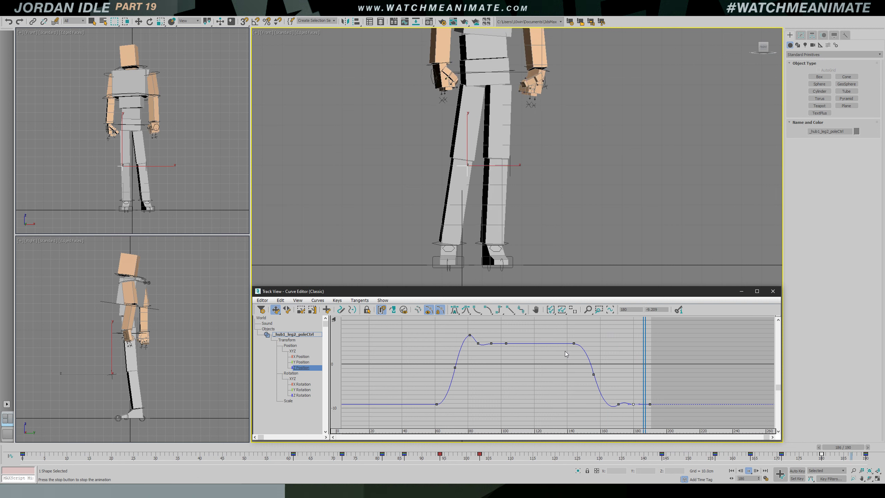
Deselect the knee control, hide the rig's control shapes, close the Curve Editor, and watch the full figure play
click(510, 217)
scroll(496, 209, down, 3)
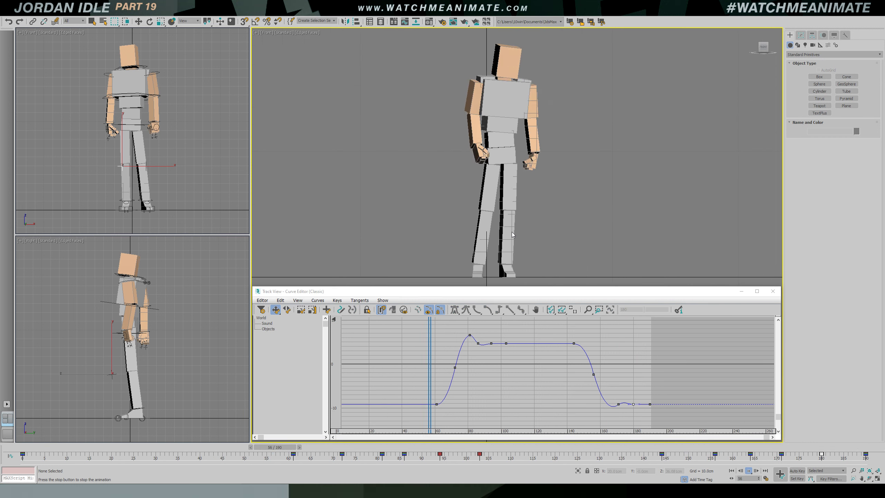
click(772, 291)
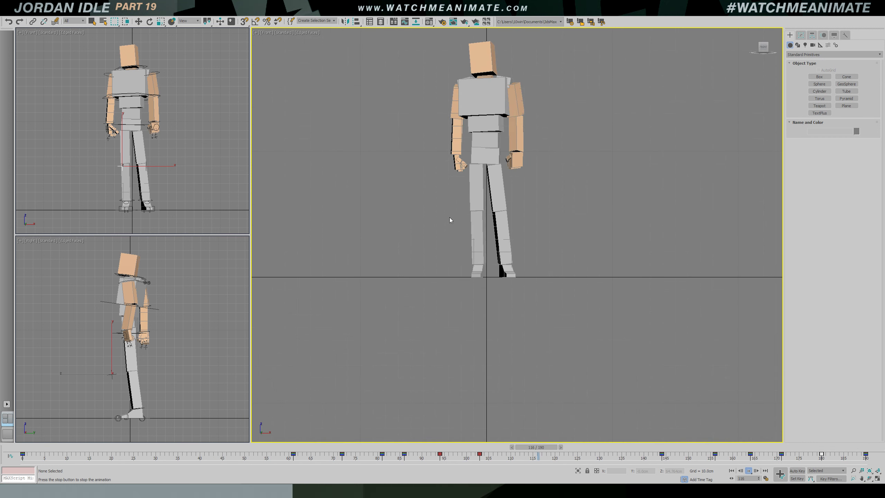
scroll(481, 260, up, 3)
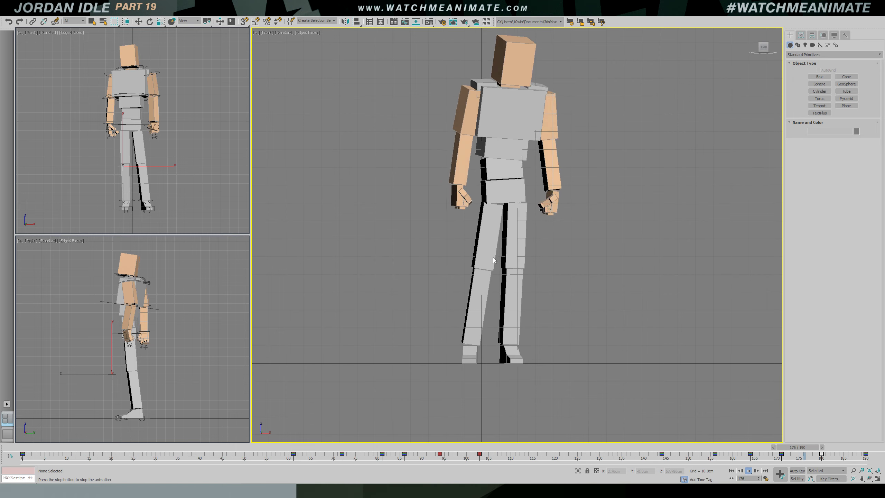
Around frame 76, show the rig's control shapes, select the leg 2 foot control, and display its Z Position curve
middle_drag(501, 262, 496, 284)
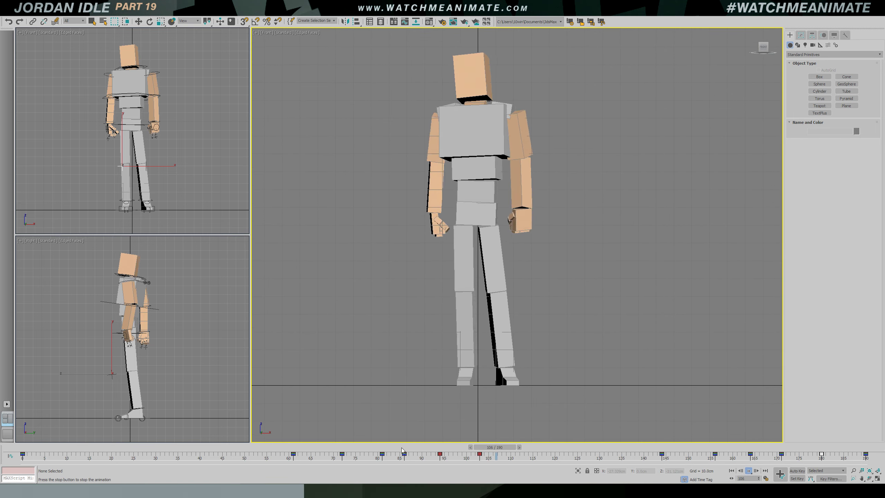
drag(504, 448, 358, 451)
key(slash)
key(shift+s)
click(482, 388)
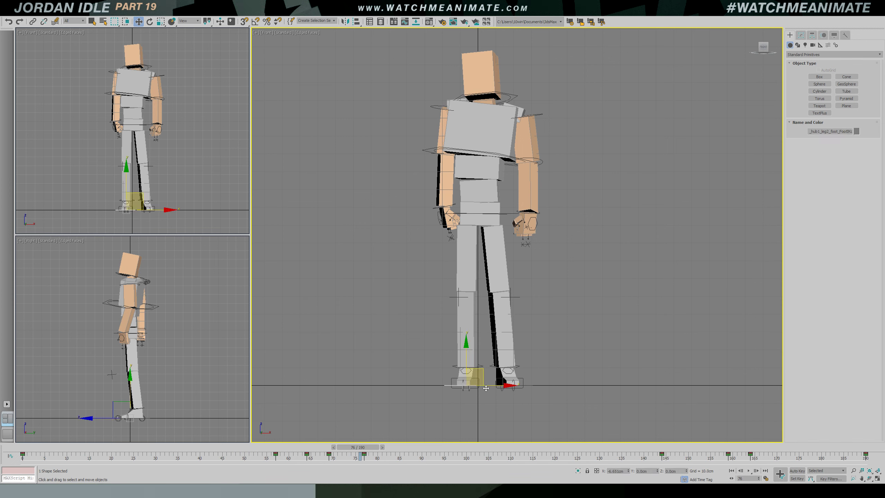
key(c)
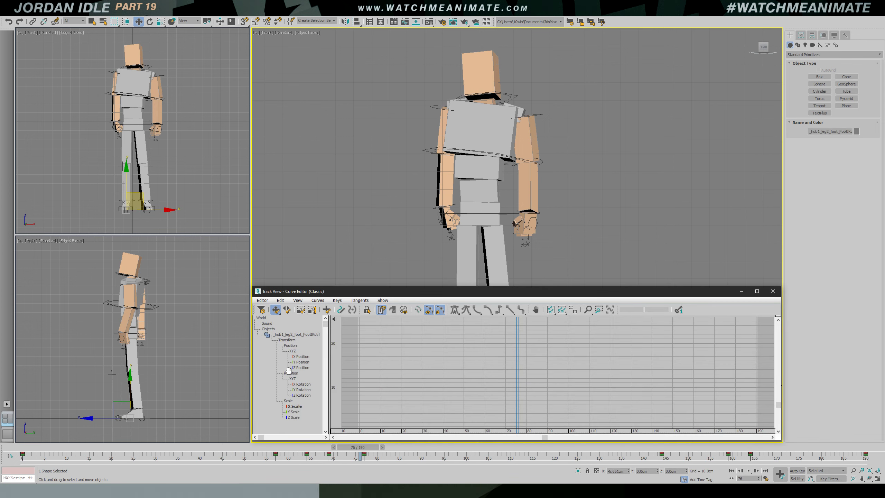
click(560, 308)
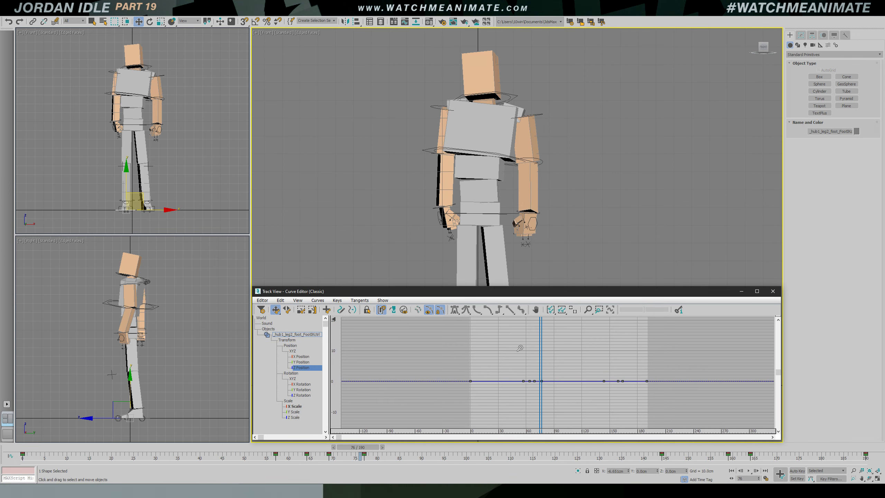
middle_drag(537, 253, 526, 195)
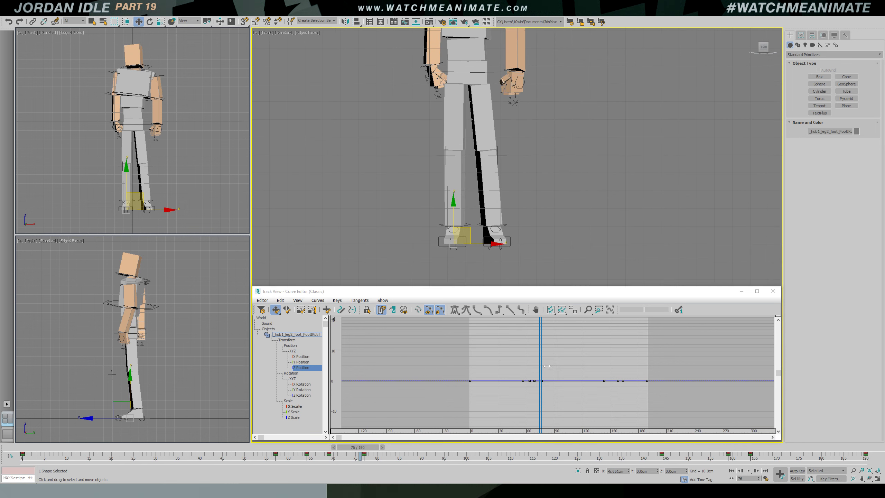
Try to raise the foot control's Z Position keys at frames 76 and 144, and undo the attempts
ctrl+alt+middle_drag(550, 368, 566, 350)
mouse_move(537, 348)
mouse_down()
mouse_move(527, 349)
mouse_move(535, 357)
mouse_up()
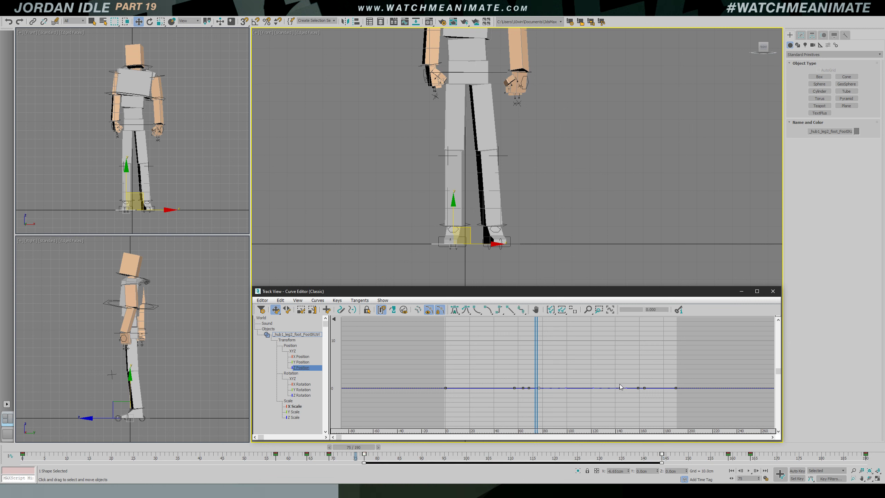
drag(623, 371, 623, 371)
key(ctrl+z)
click(297, 301)
click(306, 324)
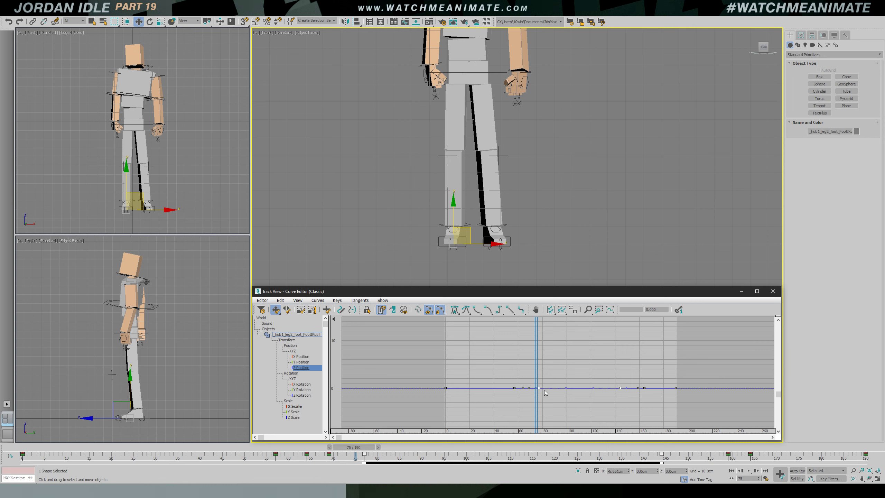
drag(542, 391, 553, 359)
key(ctrl+z)
Raise the foot control's four middle Z Position keys, between frames 69 and 159, to about 1.32
ctrl+alt+middle_drag(579, 370, 617, 357)
drag(526, 355, 689, 403)
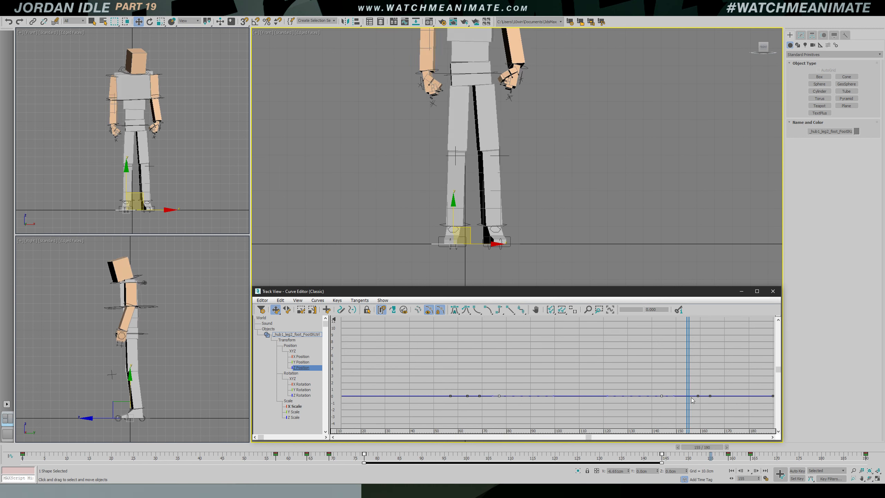
drag(692, 383, 702, 390)
key(/)
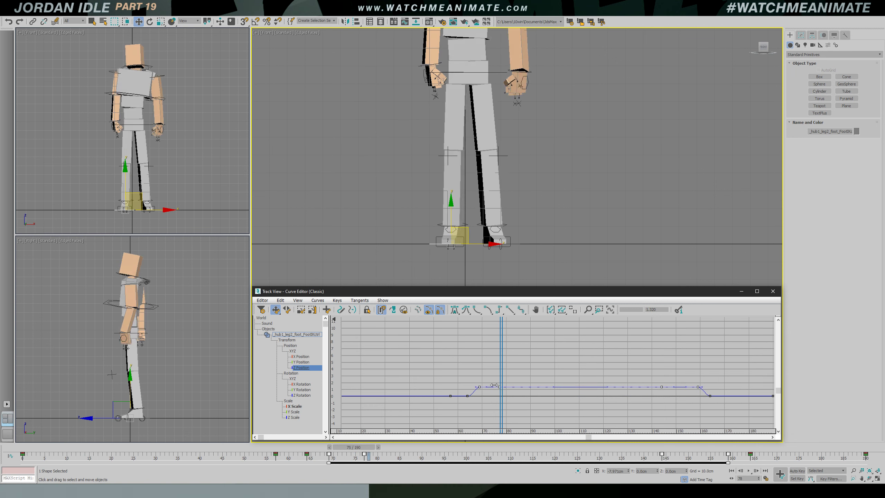
Deselect the foot control, hide the control shapes, and watch the legs play in front and right views
right_click(168, 165)
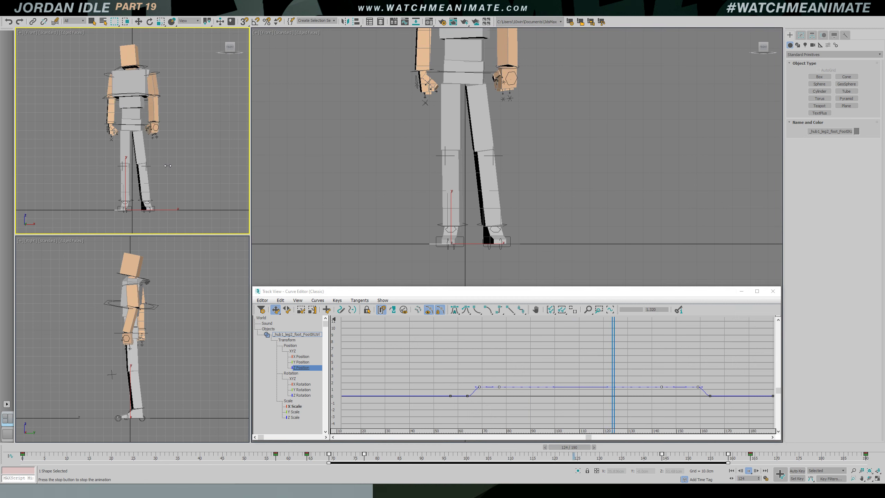
click(196, 171)
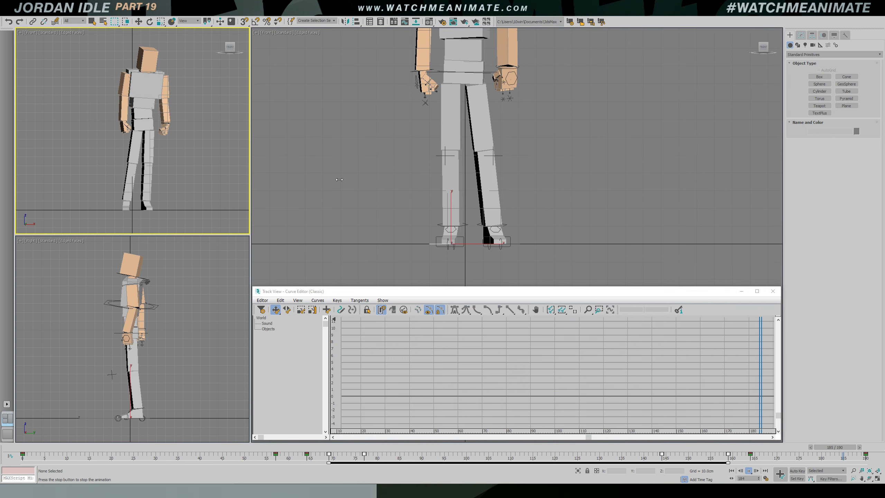
scroll(477, 172, down, 4)
middle_drag(477, 172, 487, 217)
scroll(494, 221, up, 3)
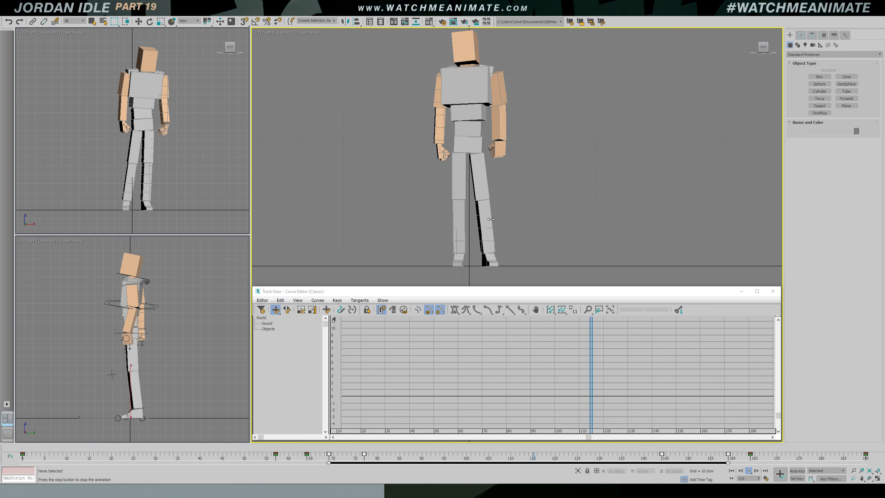
scroll(491, 219, up, 2)
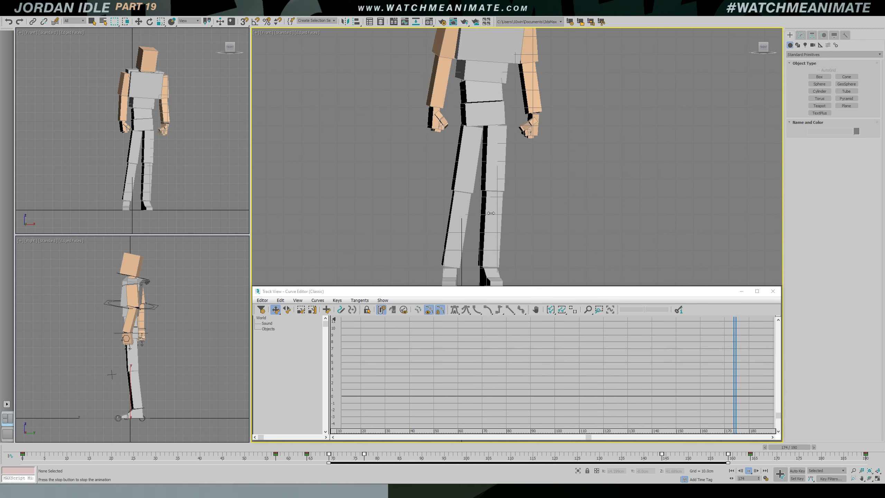
key(r)
middle_drag(530, 114, 513, 175)
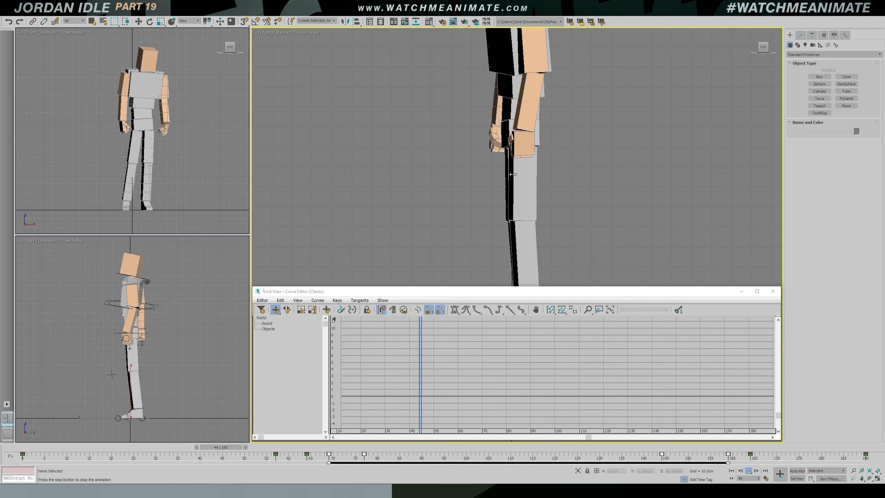
key(f)
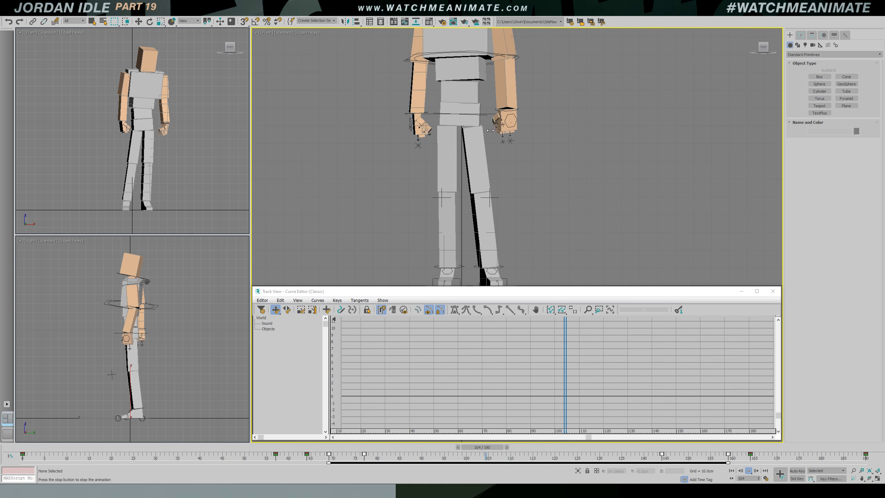
Select the hub control and move it slightly upward at frame 105
key(w)
click(492, 115)
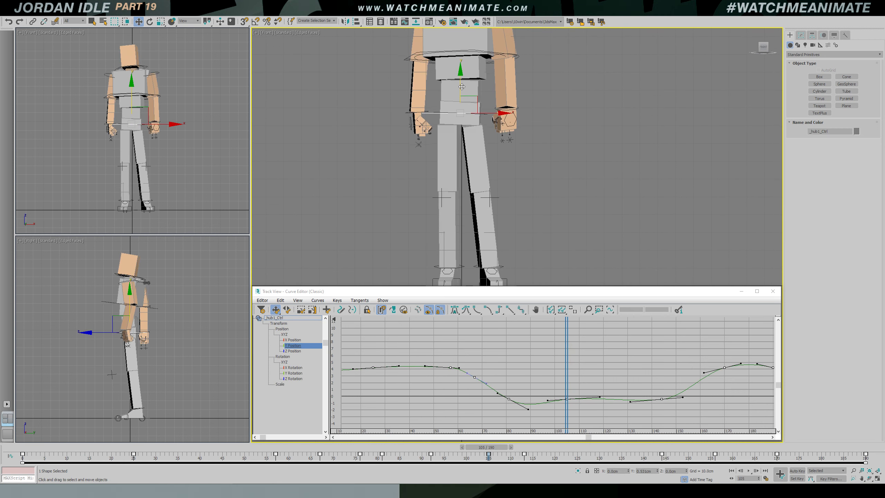
drag(461, 86, 462, 85)
key(slash)
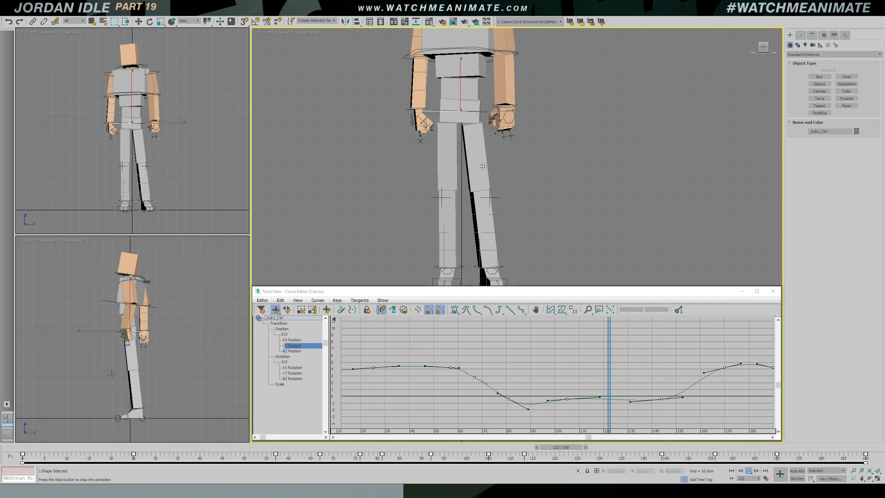
Watch the animation in perspective and front views, then hide the control shapes and close the Curve Editor to view the full figure
key(p)
scroll(539, 166, down, 3)
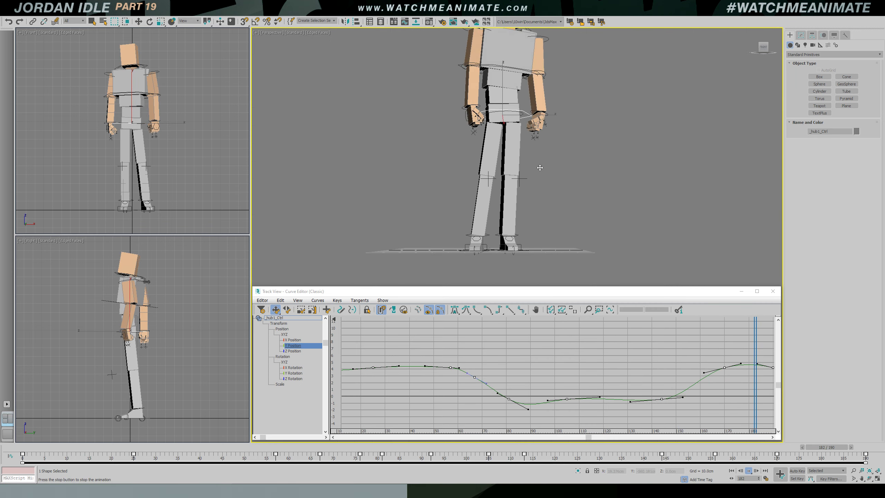
middle_drag(539, 166, 533, 213)
scroll(533, 213, down, 1)
key(f)
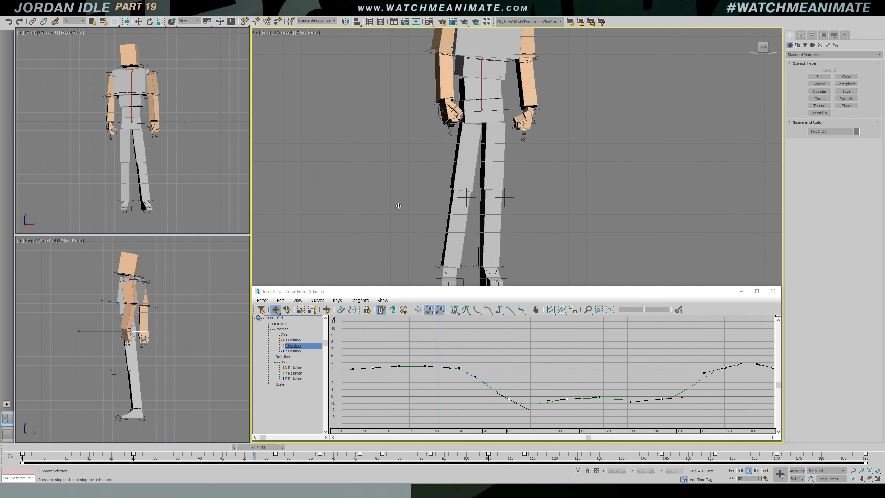
scroll(453, 206, down, 2)
middle_drag(495, 195, 490, 218)
key(shift+s)
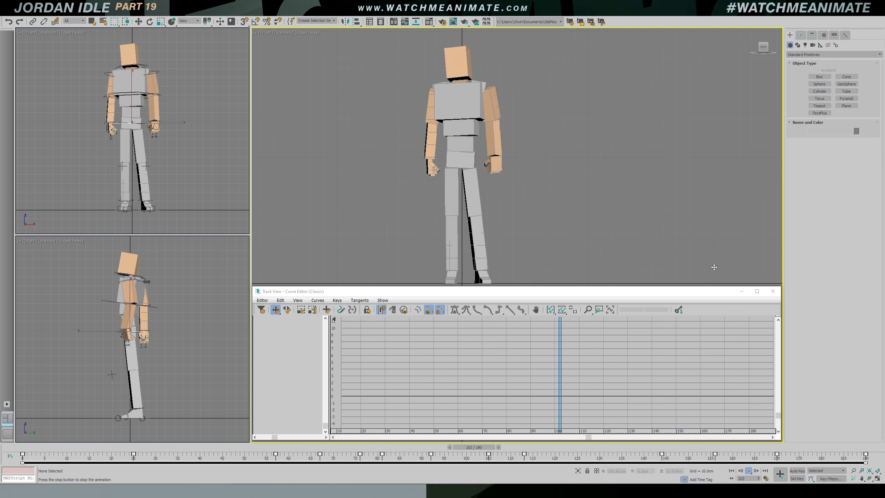
click(772, 291)
scroll(508, 272, up, 2)
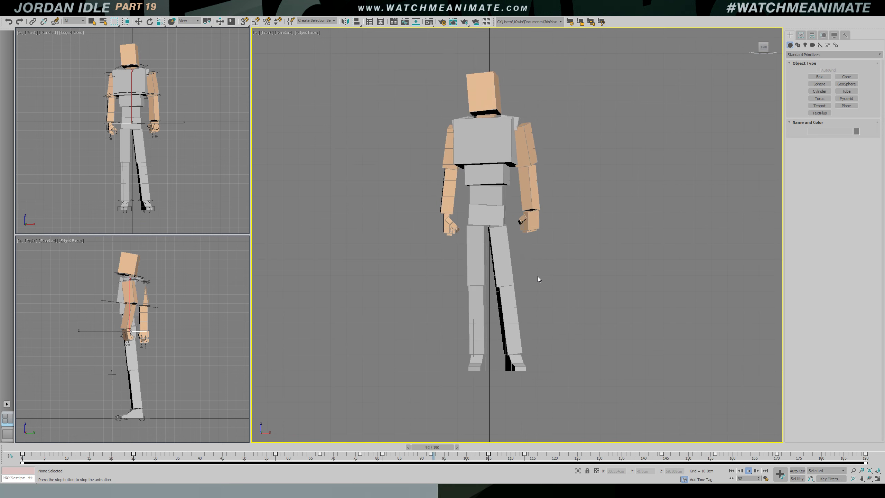
Scrub through the weight shift and play the full figure in both front viewports
drag(315, 450, 737, 447)
key(/)
click(171, 202)
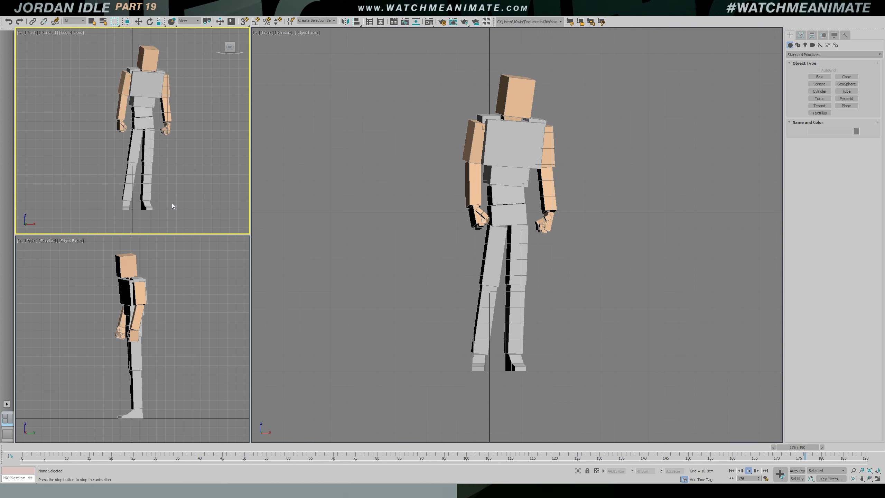
click(453, 260)
key(/)
Reopen the leg 2 foot control's Z Position curve, and try shifting its keys at frames 159 and 164 about 8 frames later
alt+middle_drag(496, 375, 494, 385)
click(495, 379)
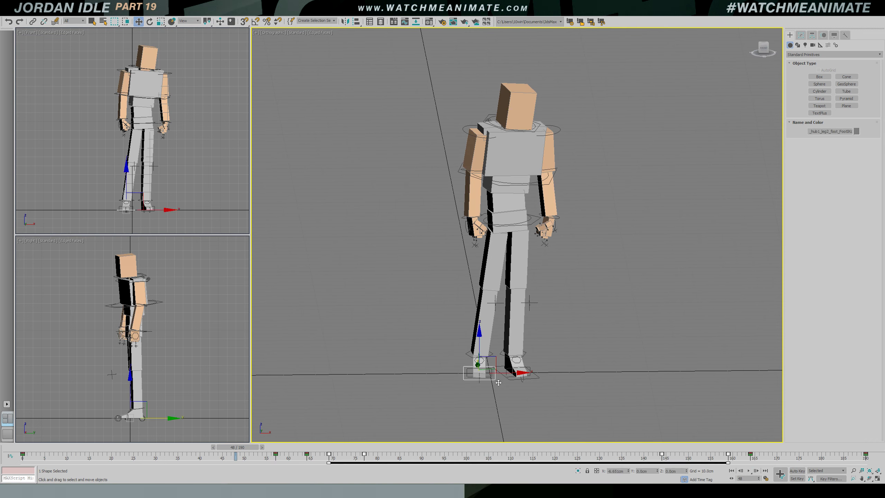
key(c)
key(f)
scroll(536, 228, down, 2)
middle_drag(539, 230, 501, 159)
ctrl+alt+middle_drag(696, 412, 605, 373)
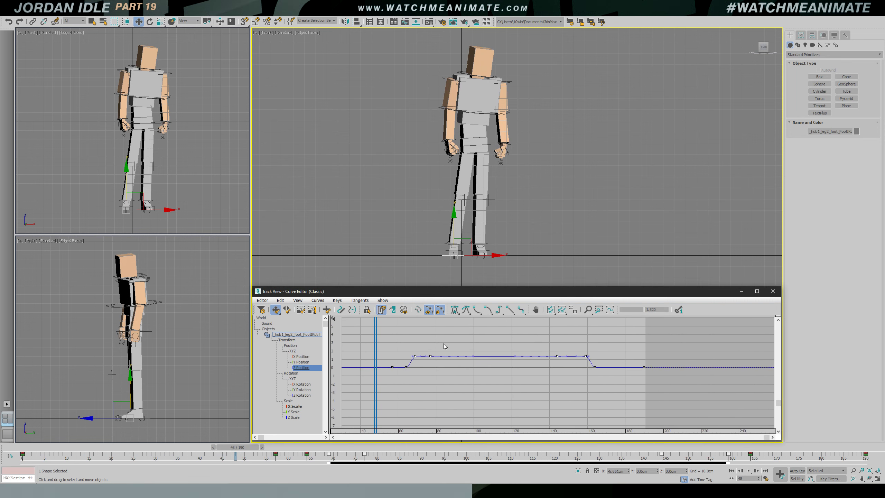
drag(378, 334, 594, 343)
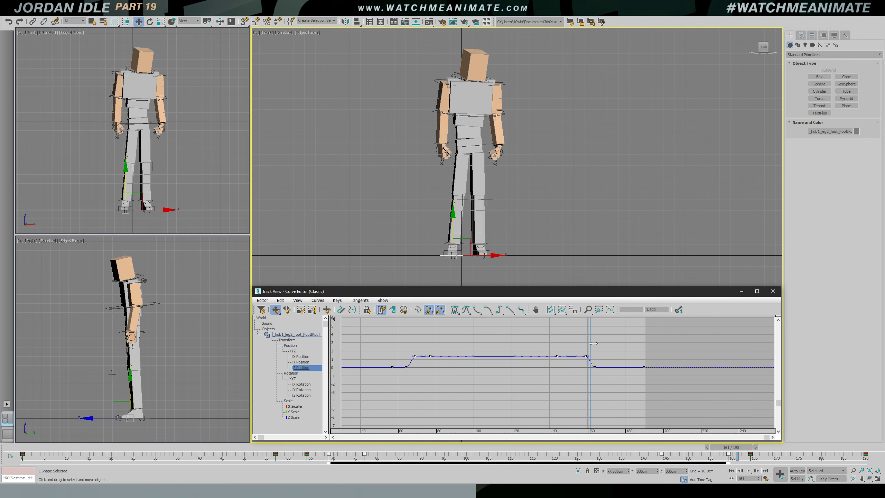
key(/)
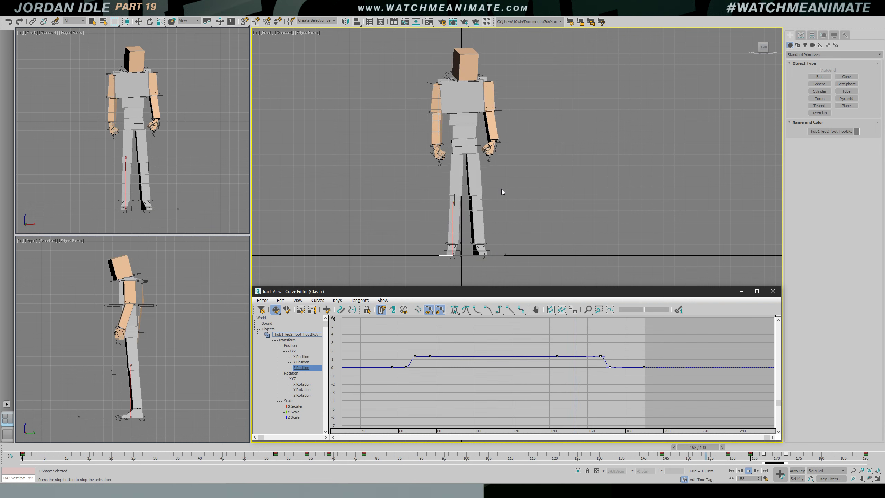
With the leg 2 pole and foot Z Position curves together, delay the foot's frame 159 and 164 keys and move the pole's next-to-last key to frame 180
key(/)
drag(641, 339, 588, 342)
ctrl+alt+middle_drag(616, 355, 634, 354)
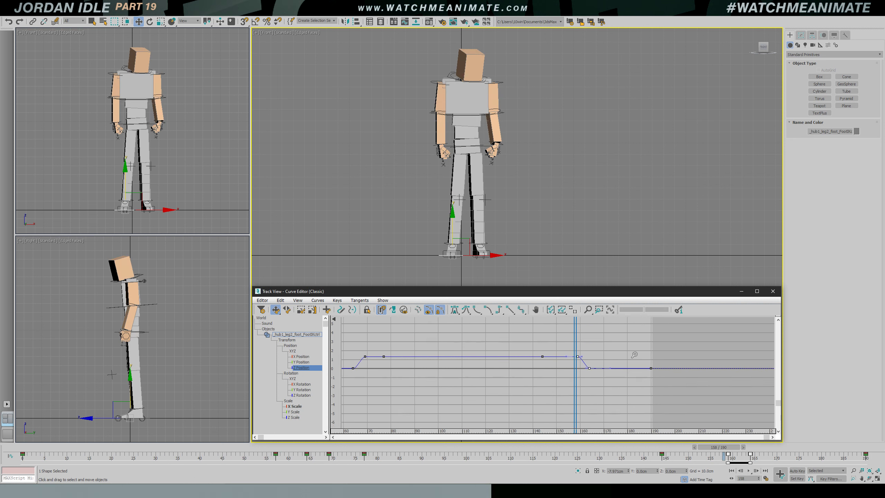
scroll(634, 354, up, 1)
ctrl+alt+middle_drag(550, 352, 591, 369)
drag(607, 397, 619, 396)
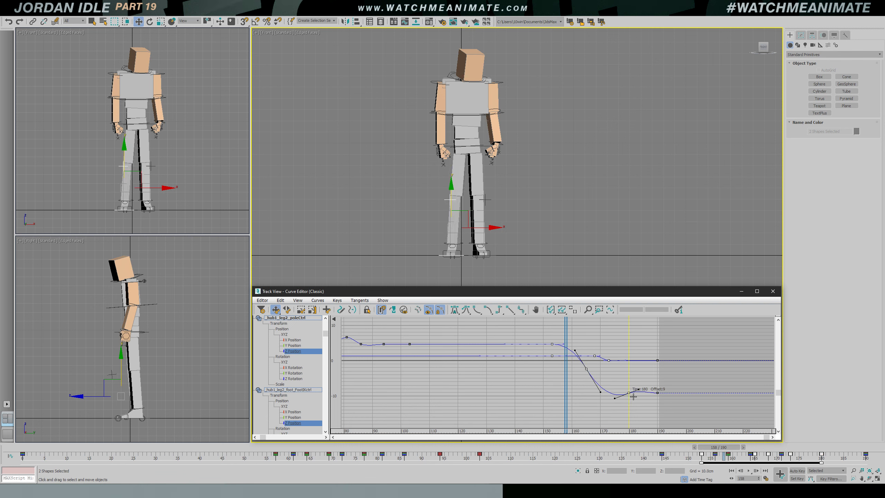
key(/)
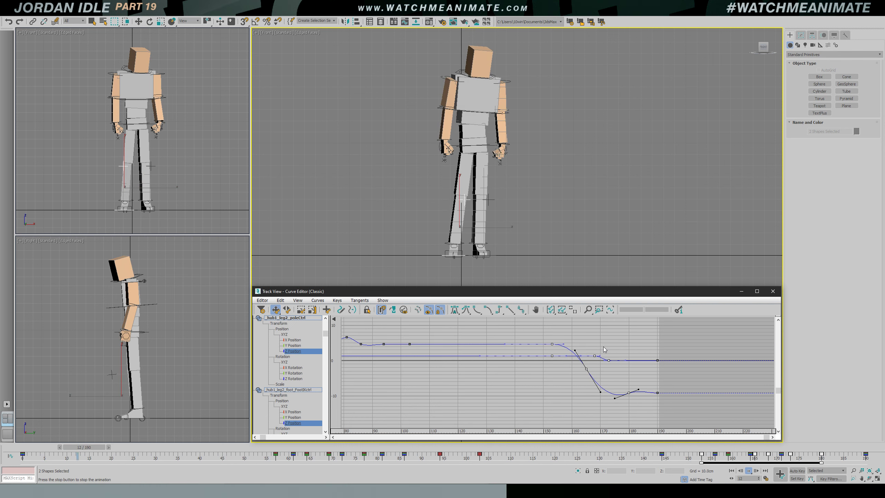
Close the Curve Editor, deselect the leg controls, hide the control shapes, and watch the full figure play
ctrl+alt+middle_drag(614, 395, 574, 352)
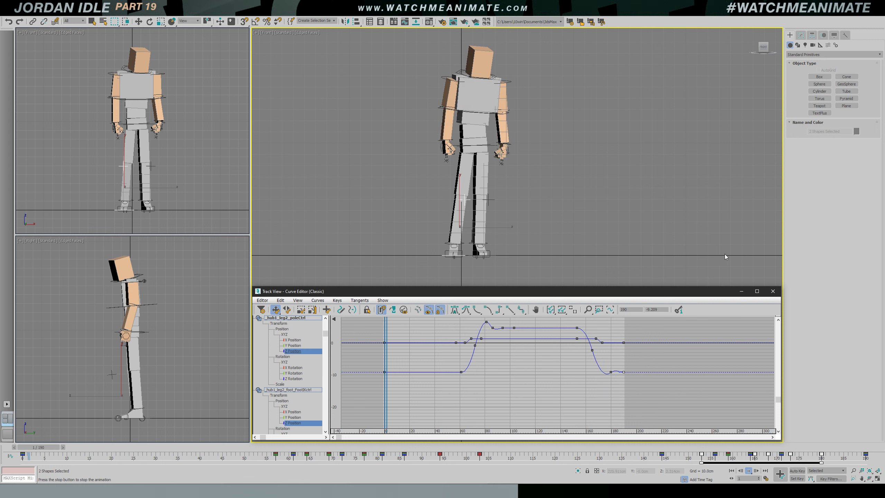
click(772, 291)
key(shift+s)
middle_drag(529, 226, 551, 274)
scroll(536, 262, up, 1)
scroll(550, 273, up, 1)
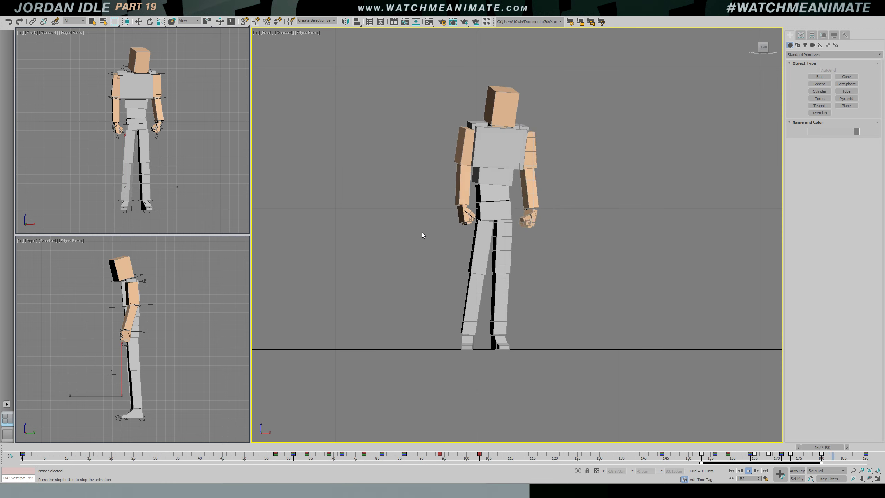
Scrub to the leg movement and, in the leg 2 pole control's Z Position curve, lower the frame 165 key to about -9.15
click(638, 447)
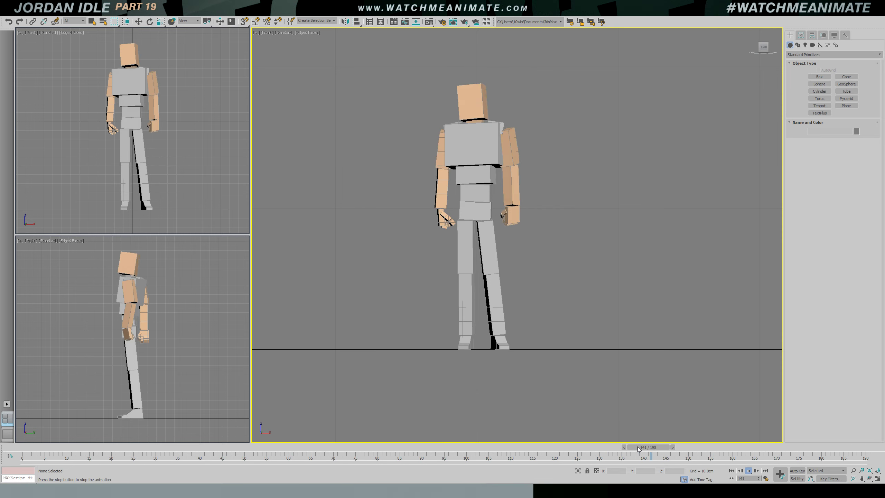
drag(638, 446, 733, 448)
key(w)
click(469, 281)
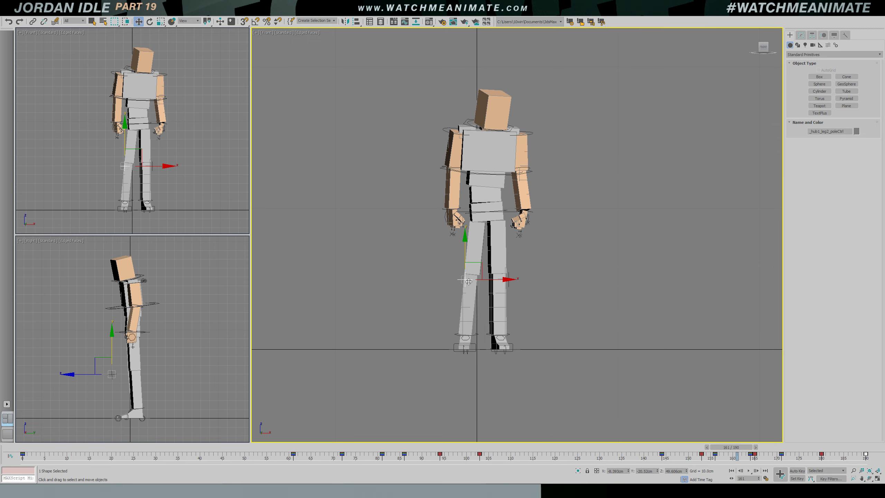
key(c)
middle_drag(708, 379, 643, 346)
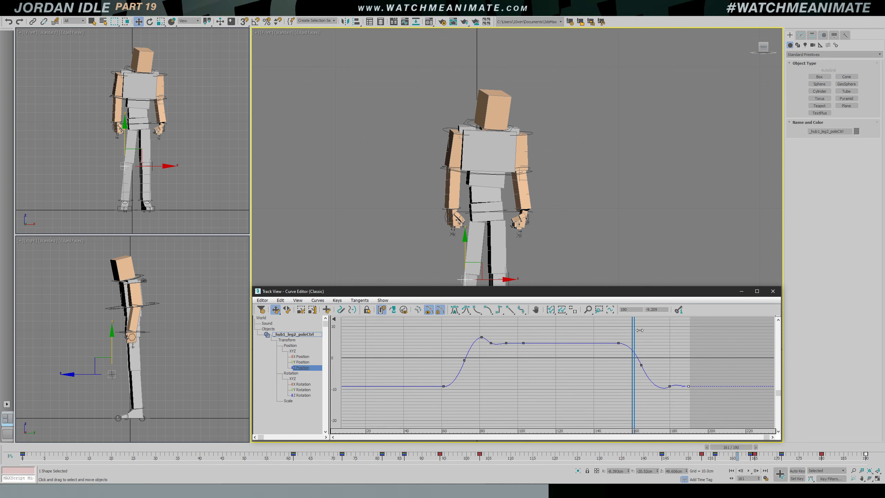
drag(639, 330, 628, 330)
middle_drag(582, 237, 578, 166)
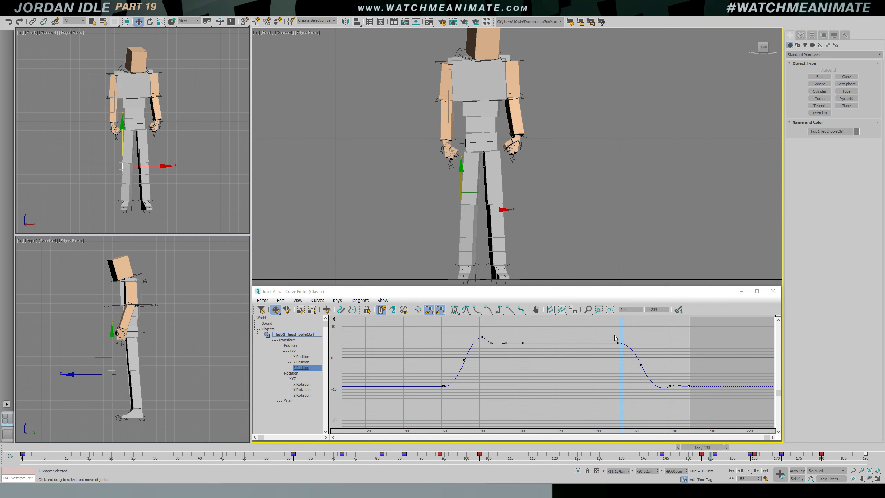
drag(626, 331, 644, 329)
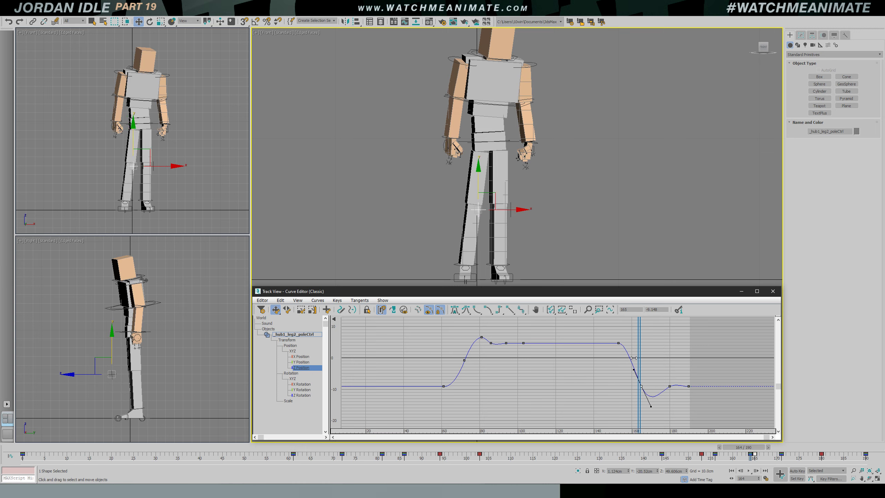
Play the animation in both front viewports with control shapes hidden, close the Curve Editor, and frame the full figure
key(/)
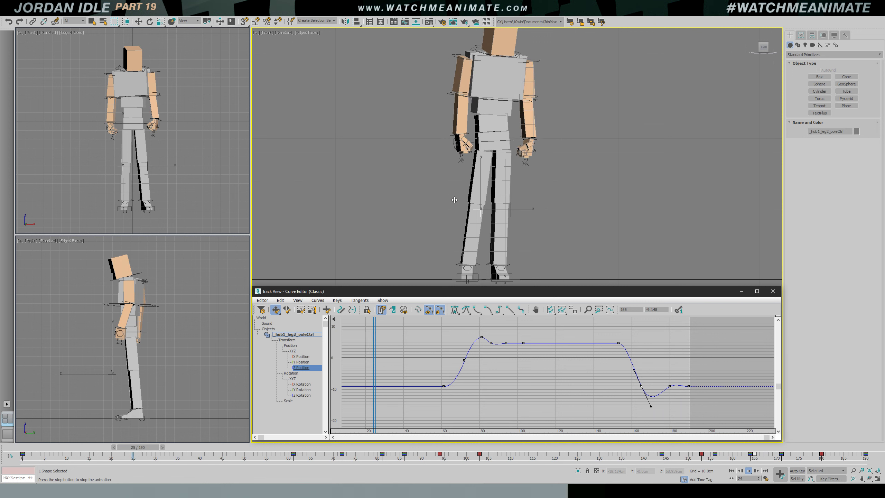
key(shift+s)
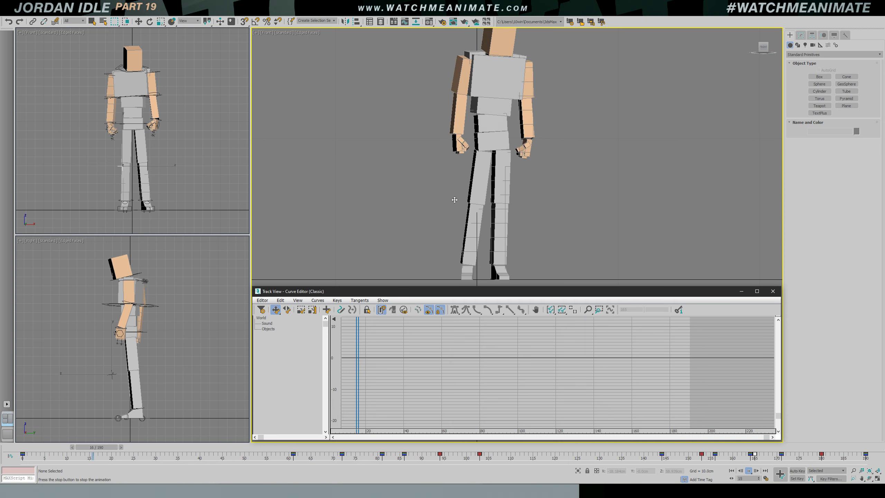
click(203, 141)
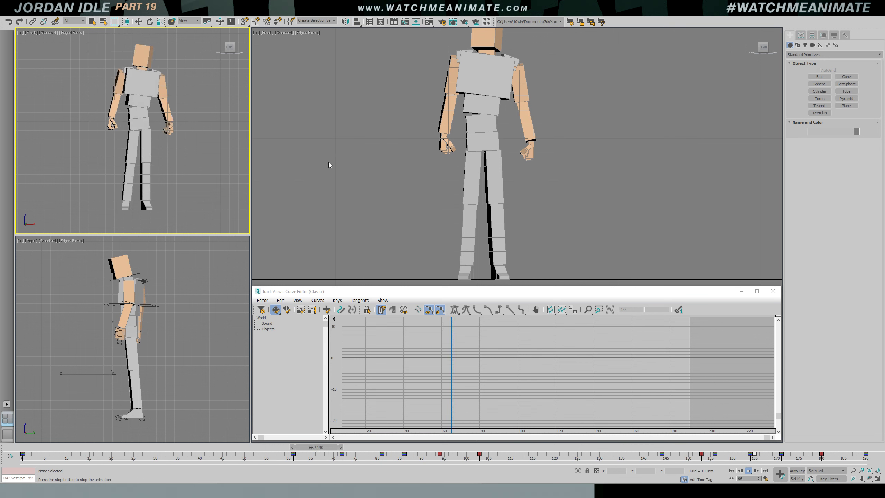
click(772, 291)
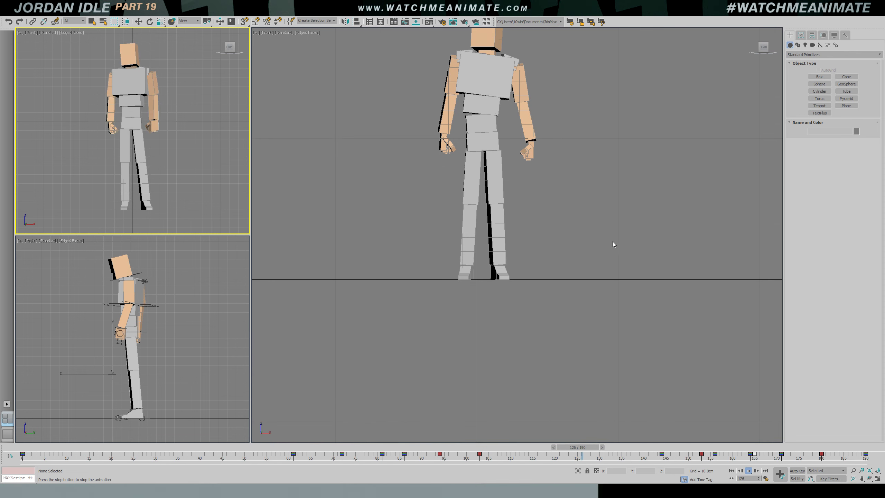
click(609, 222)
key(z)
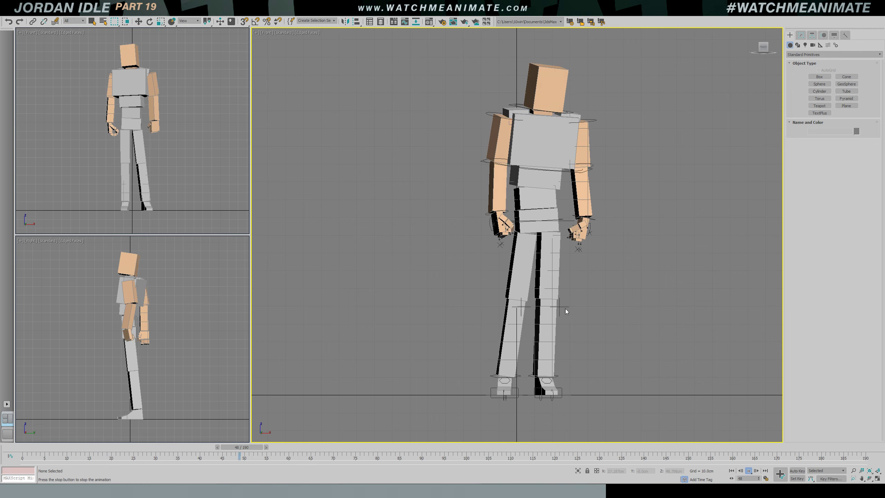
Reopen the leg 2 pole control's Z Position curve and smooth its final settle with keys at frames 175 and 184
key(/)
click(523, 305)
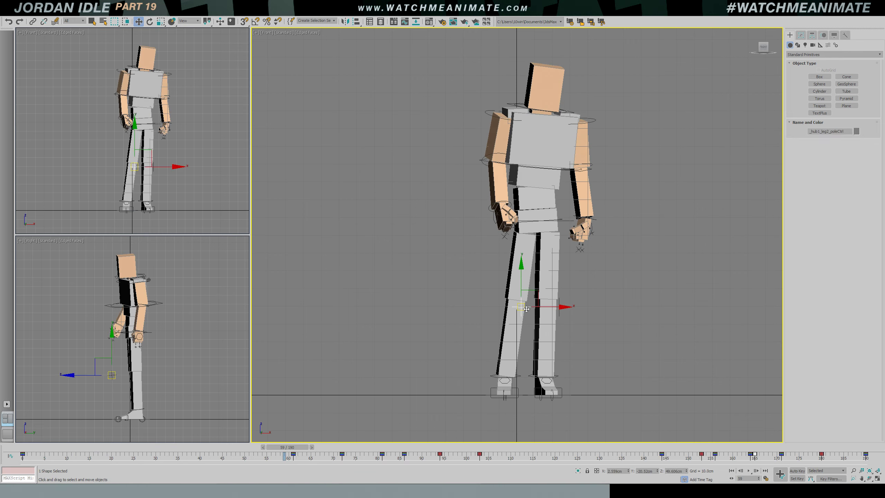
key(c)
middle_drag(519, 232, 494, 139)
middle_drag(641, 399, 526, 341)
drag(519, 337, 672, 384)
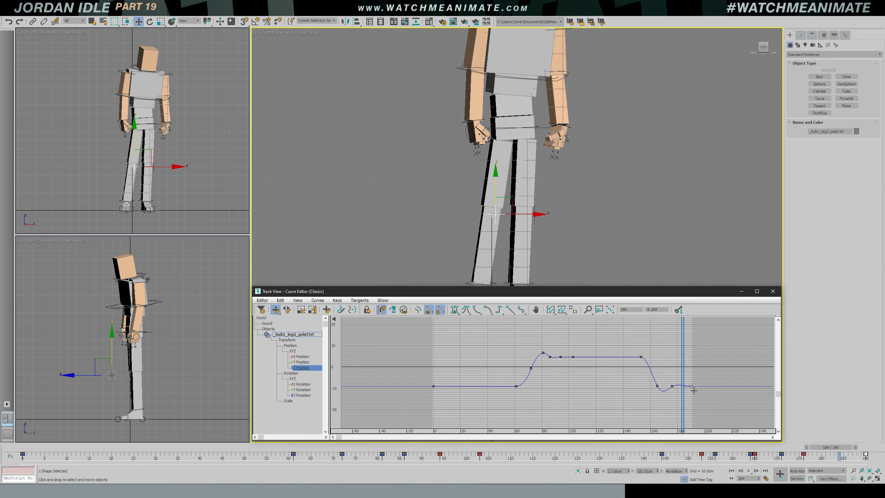
scroll(702, 378, up, 2)
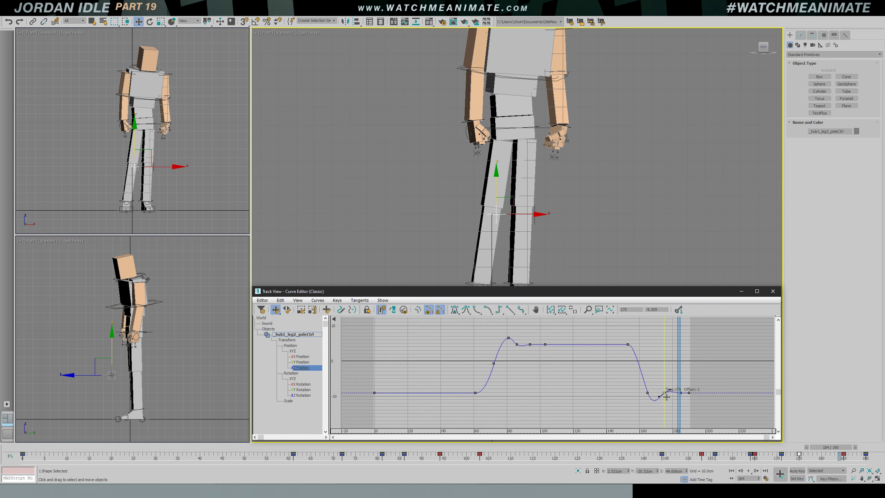
mouse_move(682, 378)
mouse_down()
mouse_move(636, 379)
mouse_move(681, 380)
mouse_up()
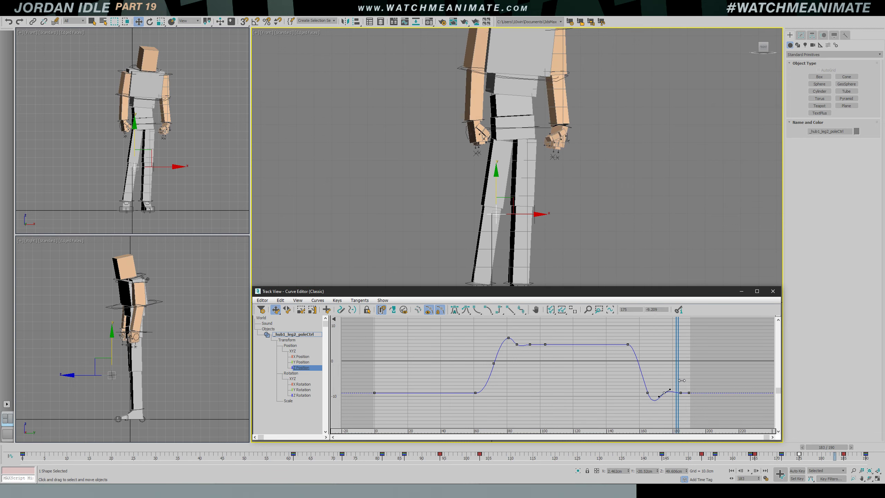
Play the animation, close the Curve Editor, and review the whole figure with nothing selected and control shapes hidden
key(/)
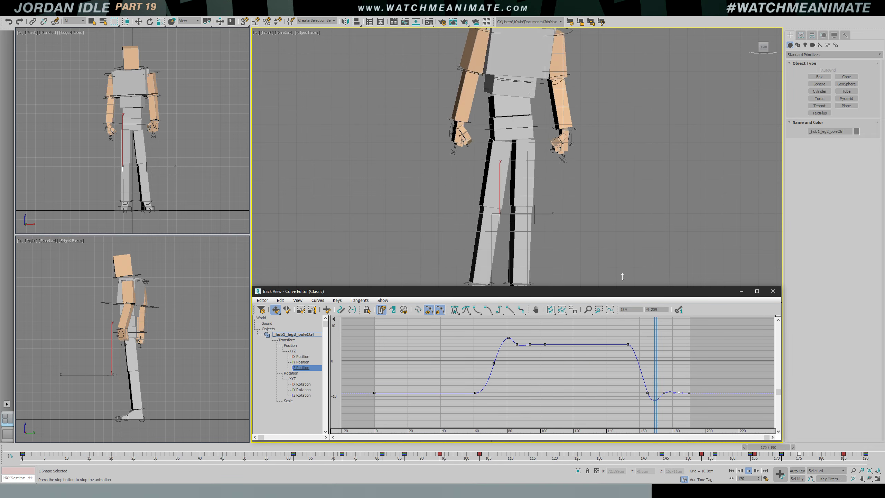
click(772, 291)
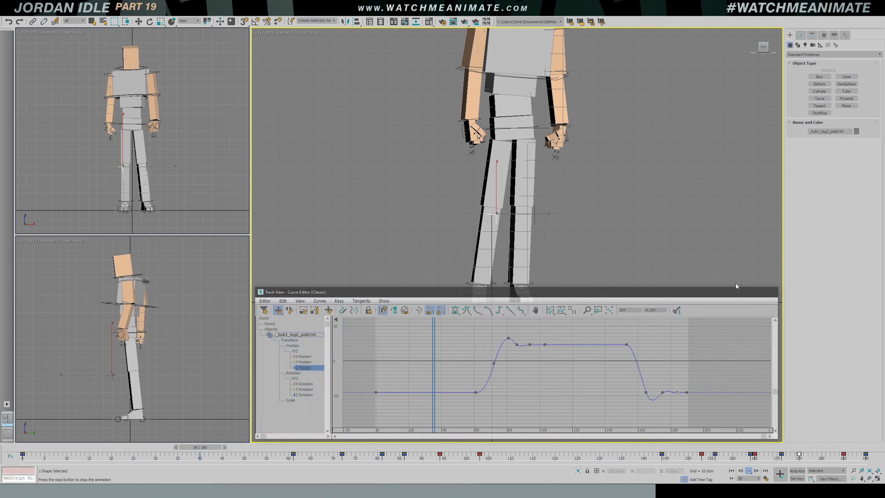
key(ctrl+shift+z)
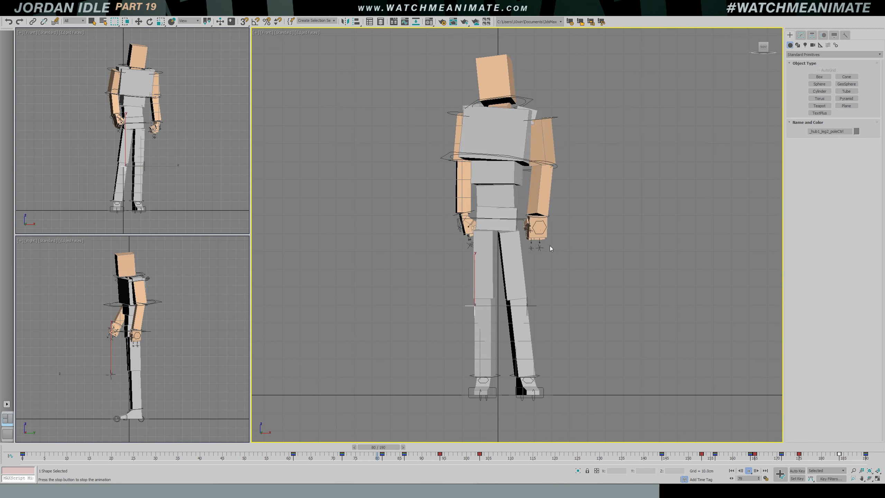
key(shift+s)
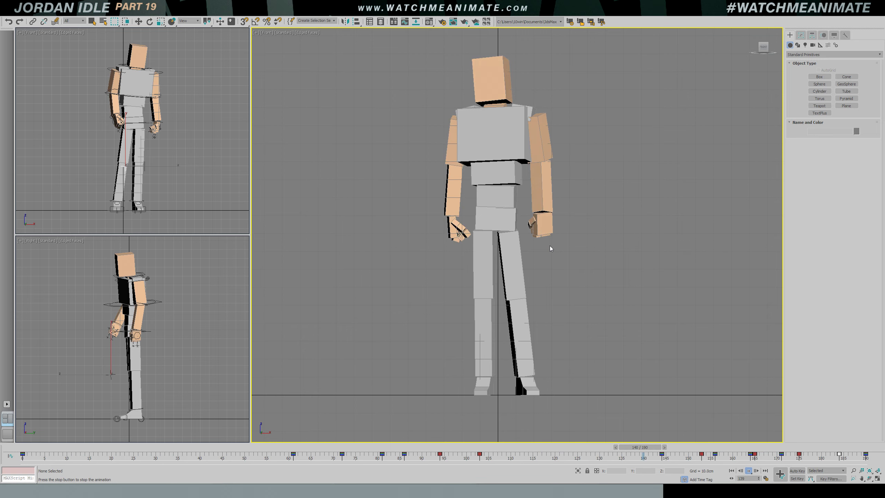
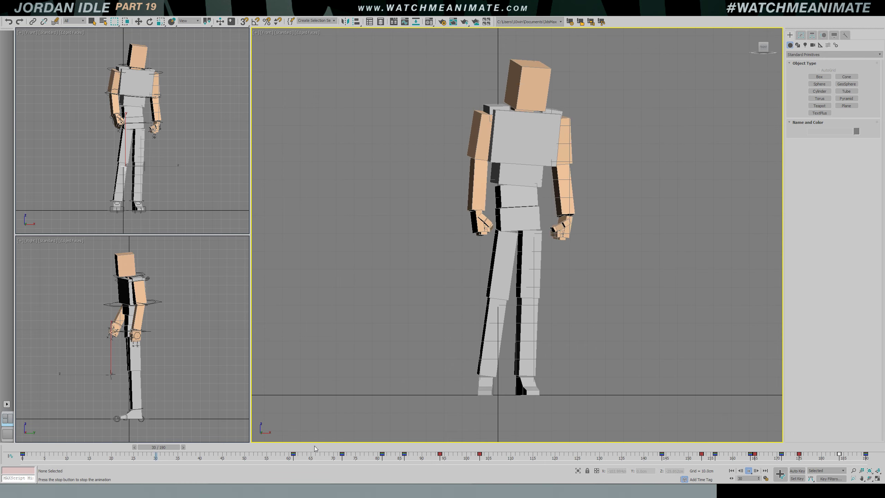
In the spine 1 control's X Rotation curve, try lowering the keys at frames 158, 162 and 169 to about 7
drag(314, 446, 739, 449)
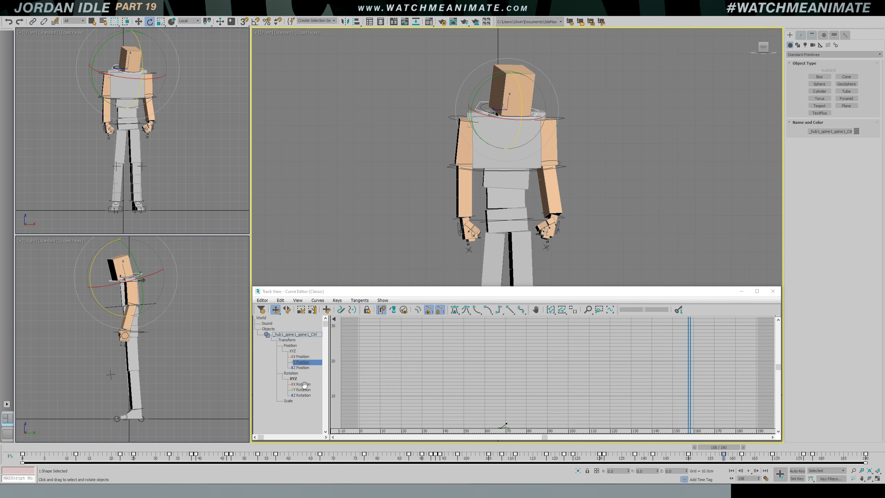
click(302, 384)
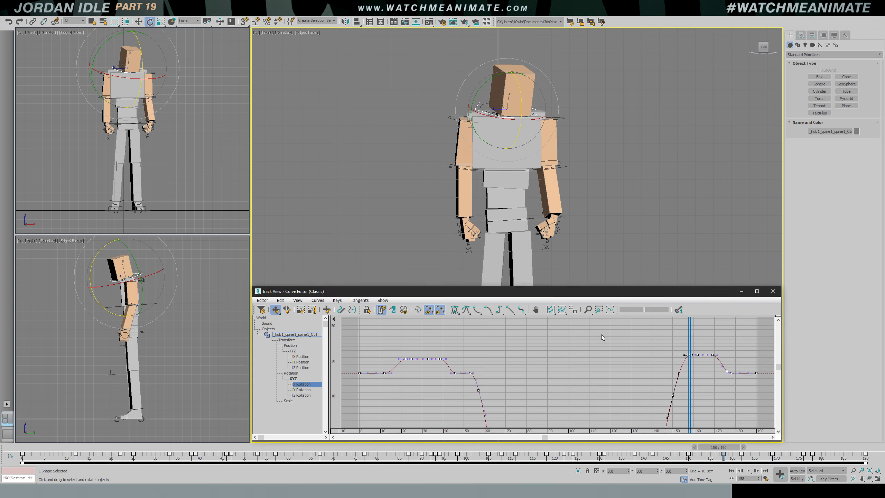
ctrl+alt+middle_drag(659, 359, 596, 354)
click(629, 359)
drag(608, 355, 637, 351)
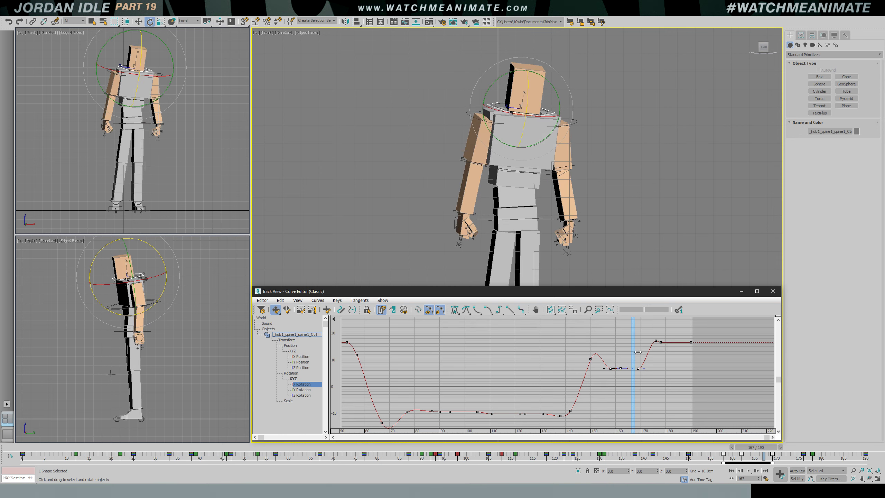
Try raising those three spine X Rotation keys to about 11, and play the animation in both front viewports
key(/)
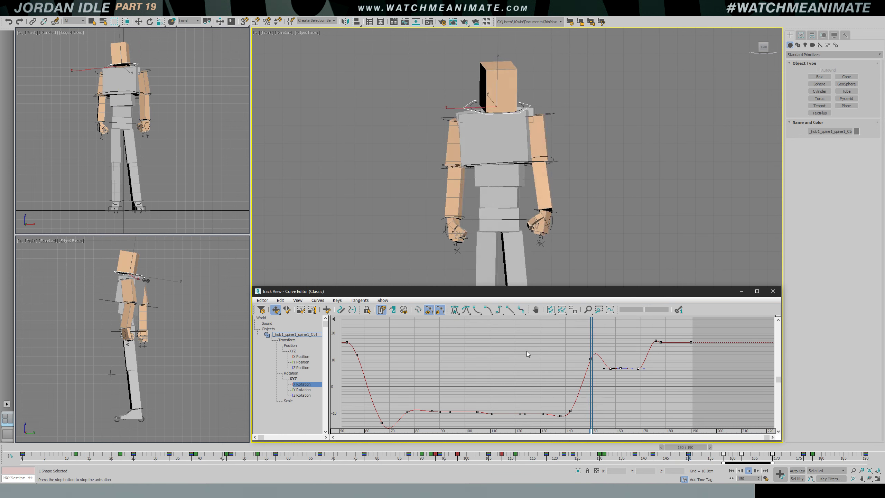
key(/)
key(e)
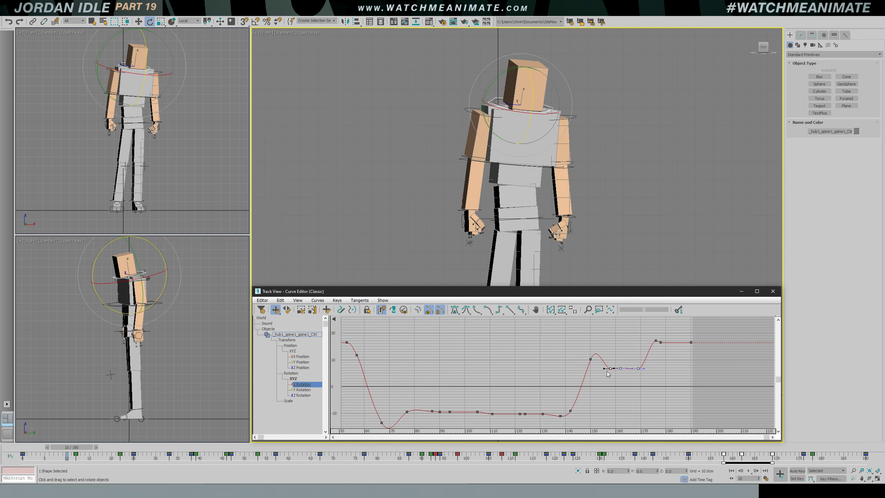
key(/)
click(600, 448)
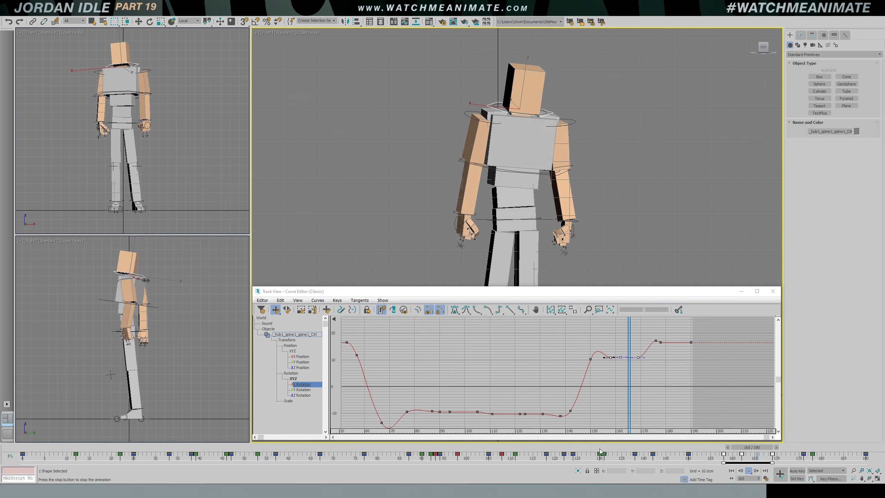
click(180, 157)
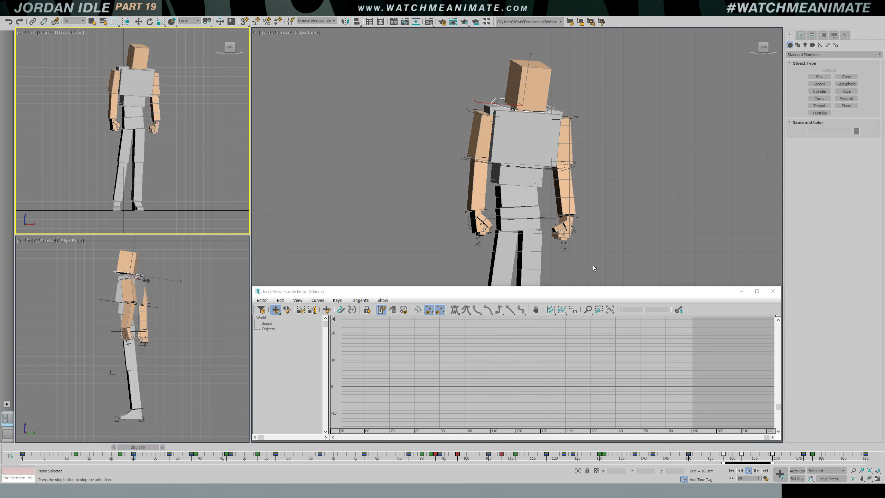
key(shift+s)
Try delaying the spine X Rotation keys from frame 169 onward by about 6 frames and raising the plateau to about 13
drag(670, 448, 798, 449)
key(e)
drag(634, 333, 650, 358)
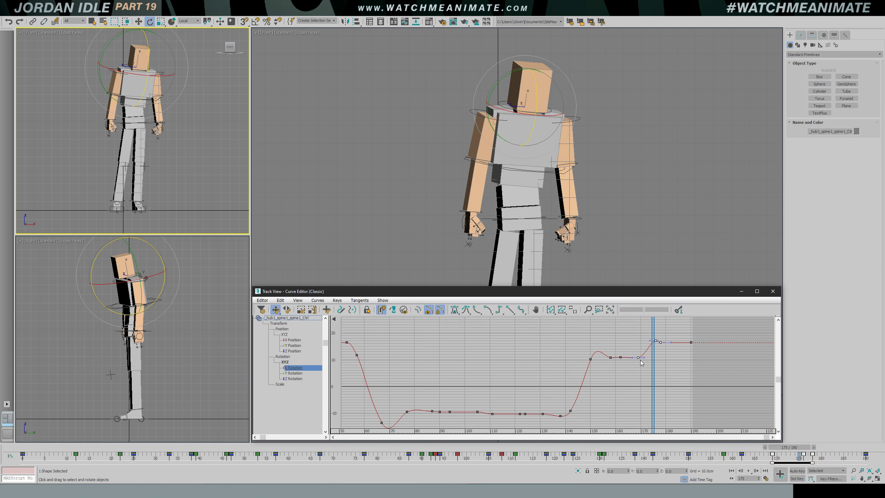
drag(657, 344, 613, 346)
key(/)
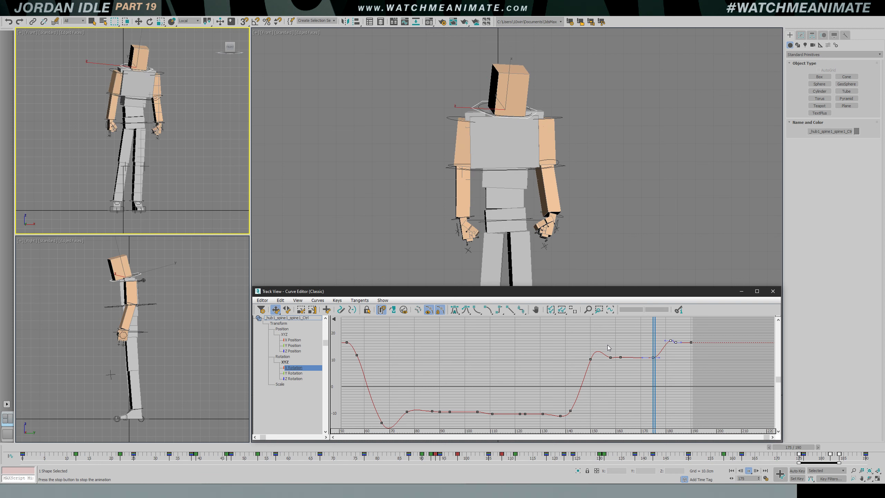
right_click(599, 272)
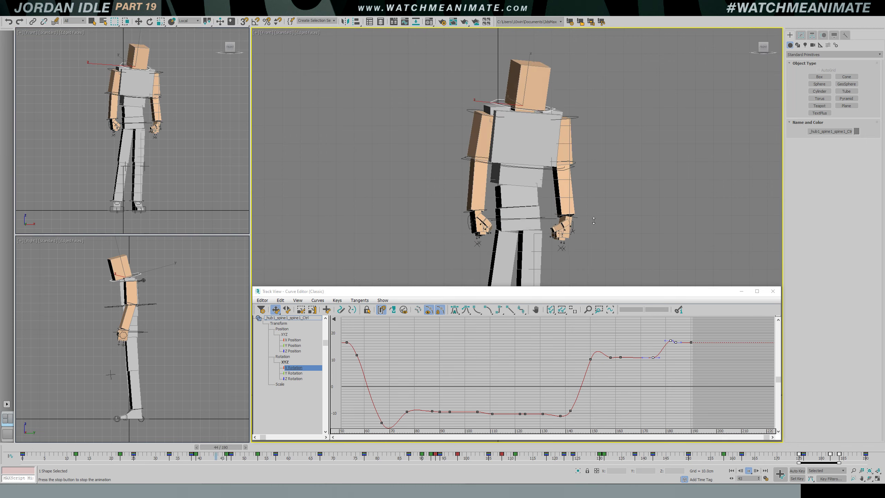
drag(600, 349, 656, 354)
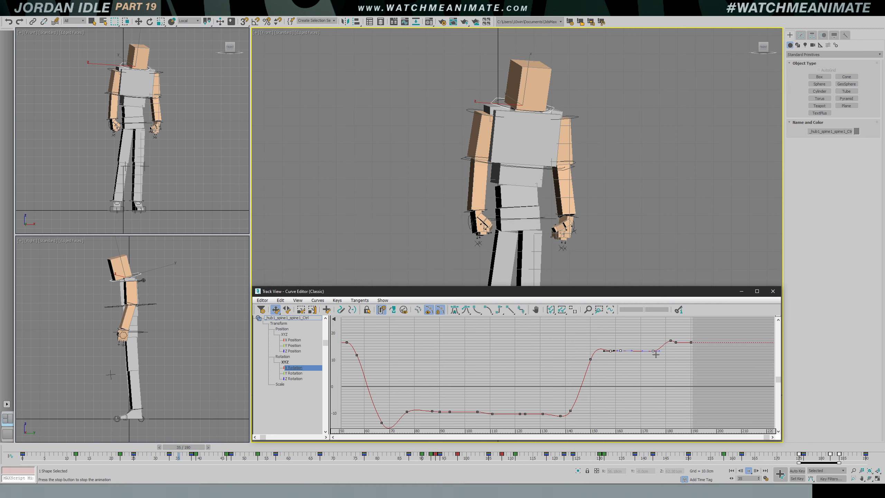
Undo the spine X Rotation edits back to the curve's original plateau and key timing
key(ctrl+z)
key(ctrl+z)
key(ctrl+z)
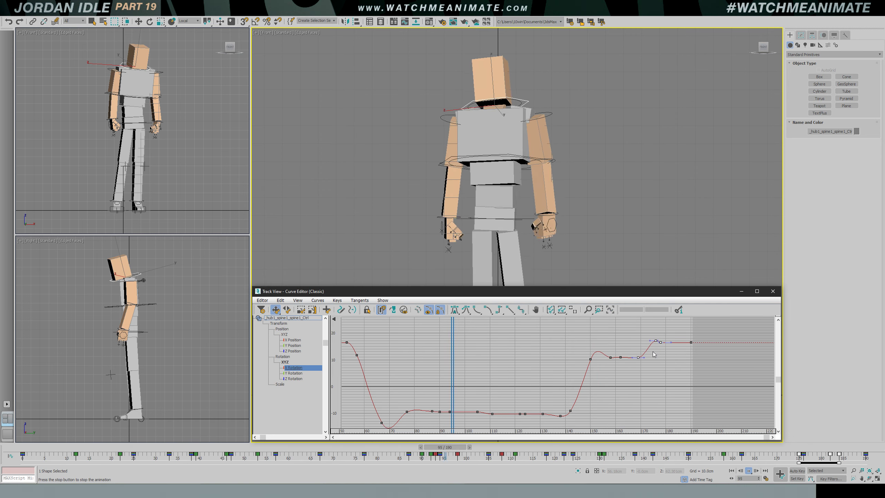
key(ctrl+z)
key(ctrl+z)
key(ctrl+z)
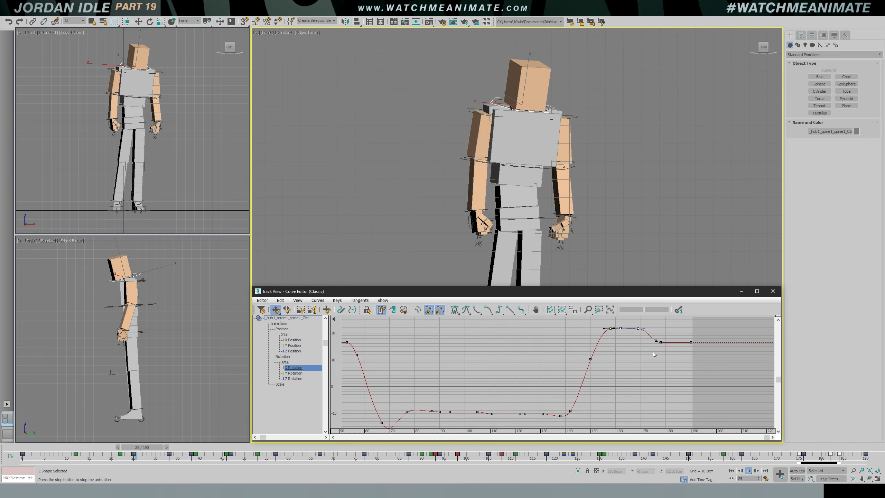
Close the Curve Editor, deselect the spine control, watch the full figure play, and scrub back to frame 0
click(772, 291)
click(597, 246)
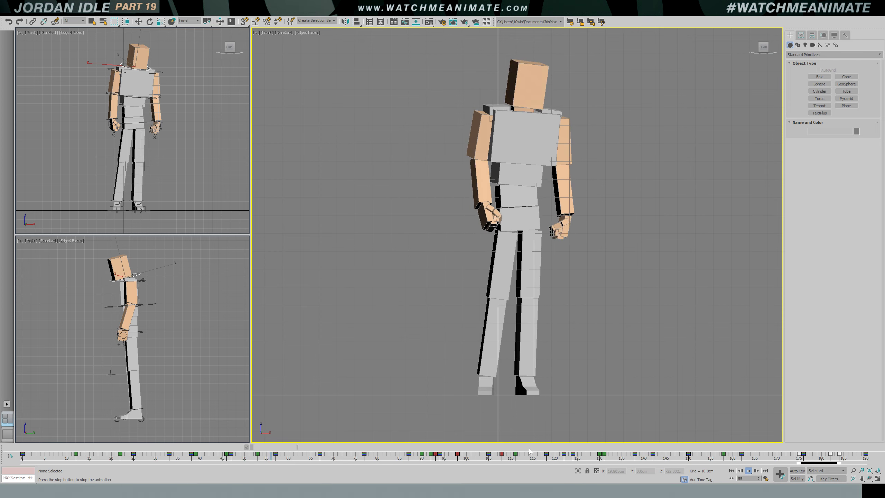
drag(515, 450, 23, 447)
Save the scene as a new version named jordan_v20_polish3.max in the shot 01 - jordan folder
click(10, 15)
click(21, 75)
click(66, 206)
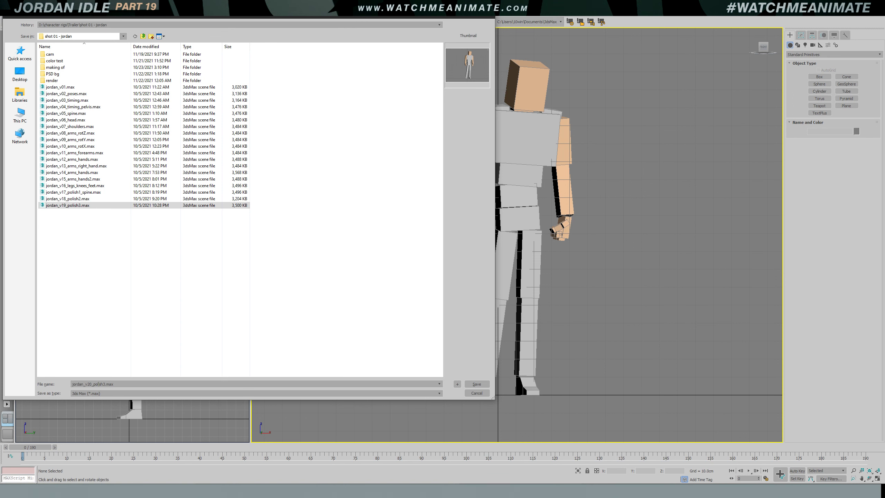
key(Return)
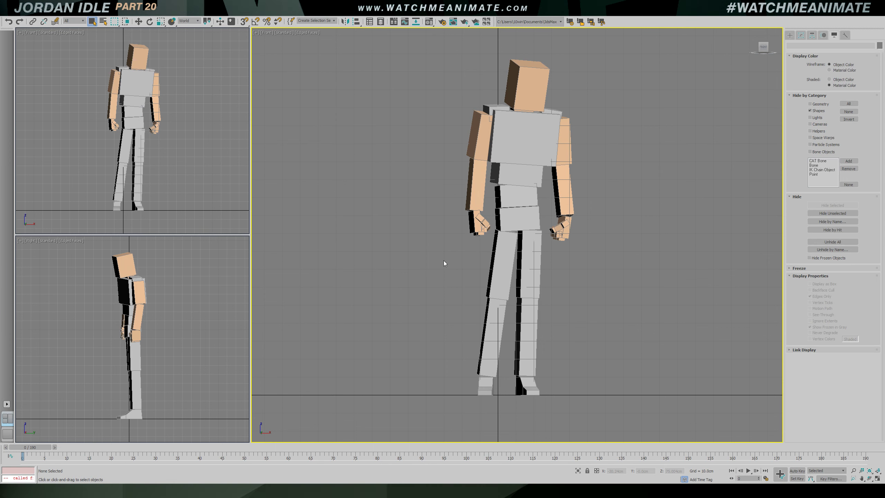
key(c)
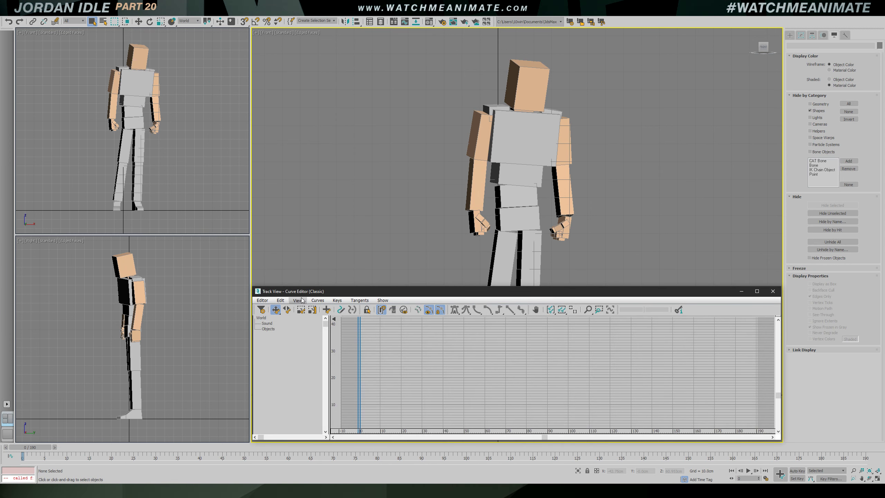
click(302, 299)
click(319, 328)
click(772, 292)
Show the rig's control shapes, play the animation, and view the legs in perspective
key(shift+s)
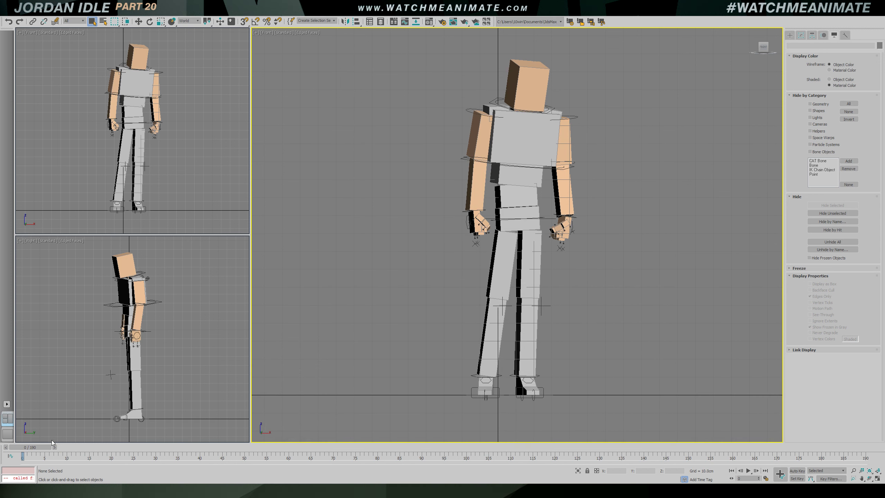
key(slash)
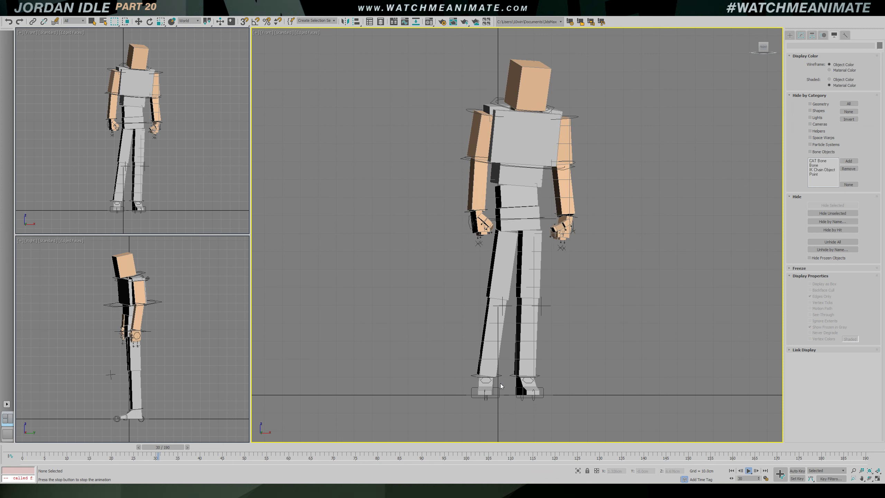
key(slash)
key(p)
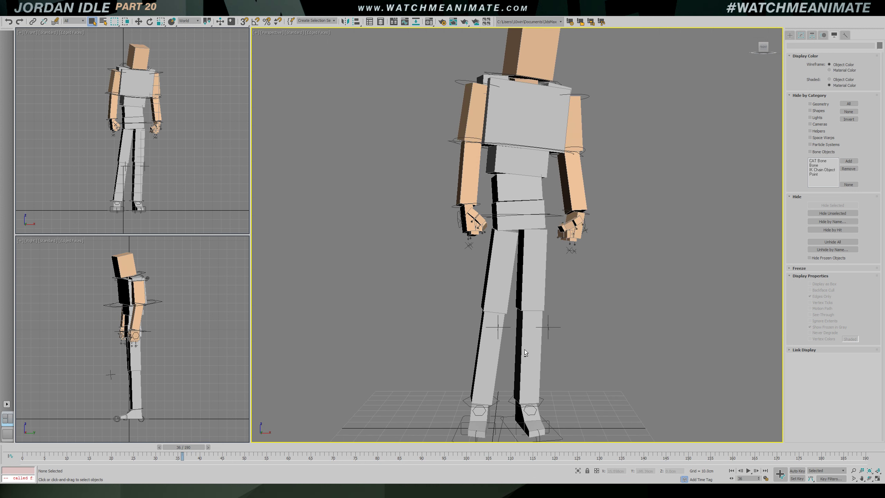
middle_drag(527, 356, 496, 314)
Select the leg2 foot control and display its position and rotation curves, framed around the end of the animation
click(460, 376)
key(c)
middle_drag(506, 245, 498, 174)
middle_drag(503, 205, 505, 171)
alt+middle_drag(505, 171, 510, 203)
key(e)
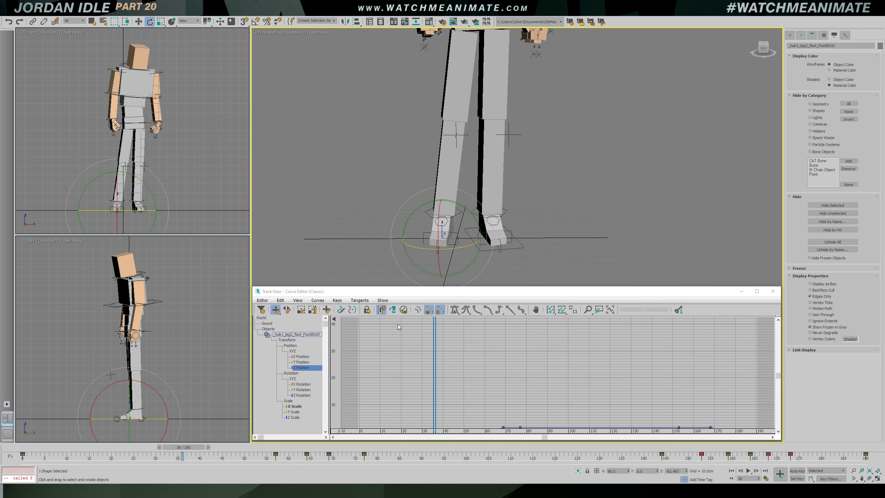
click(574, 309)
ctrl+alt+middle_drag(583, 355, 587, 374)
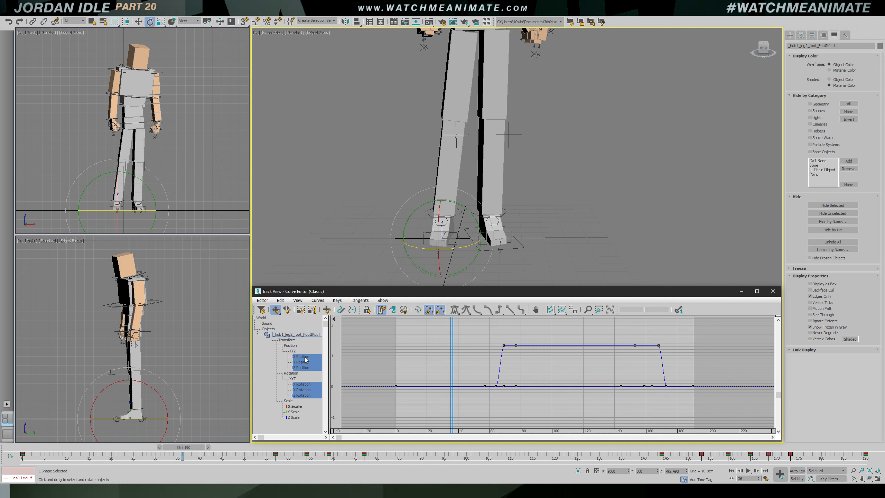
click(573, 310)
ctrl+alt+middle_drag(581, 341, 355, 370)
Scrub through the foot's final step and check its rotation keys against the pose around frame 140
drag(195, 447, 775, 448)
key(e)
drag(463, 362, 489, 429)
drag(478, 373, 434, 369)
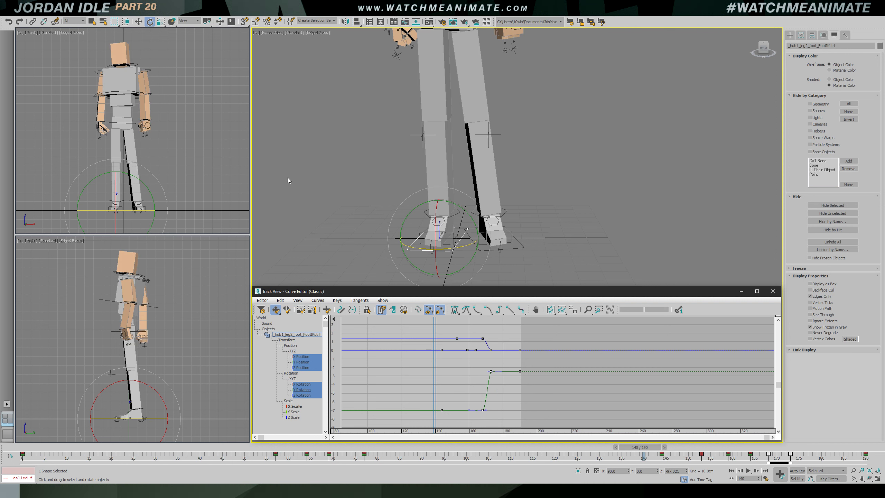
Turn on Auto Key and key a slight sideways move of the leg2 knee pole control at frame 159 in the front view
click(455, 208)
click(428, 135)
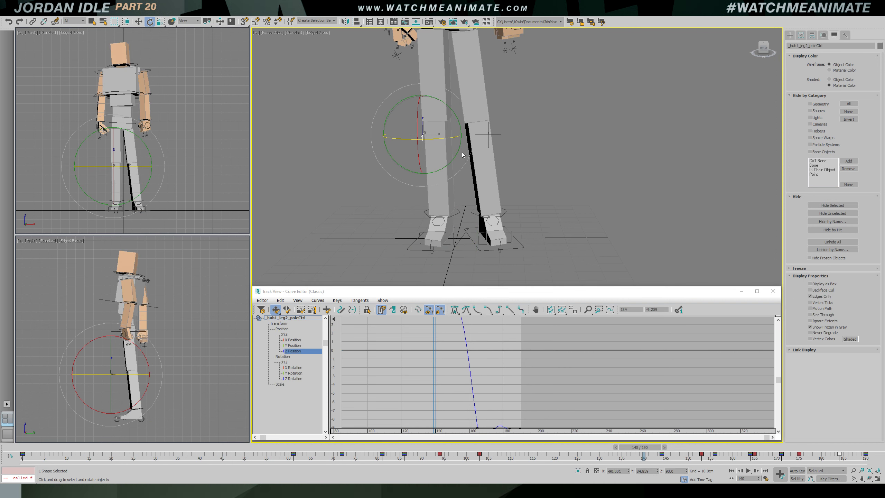
key(f)
middle_drag(534, 191, 524, 164)
key(w)
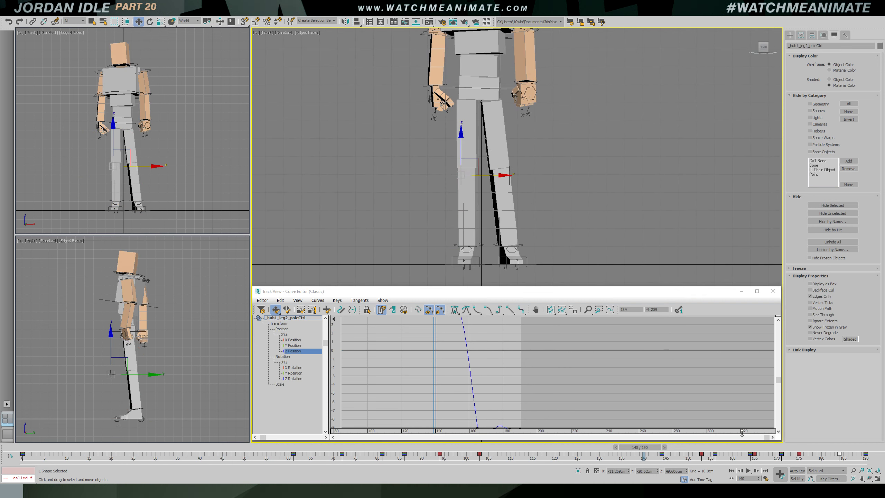
click(796, 470)
ctrl+alt+middle_drag(488, 404, 437, 356)
drag(436, 355, 471, 348)
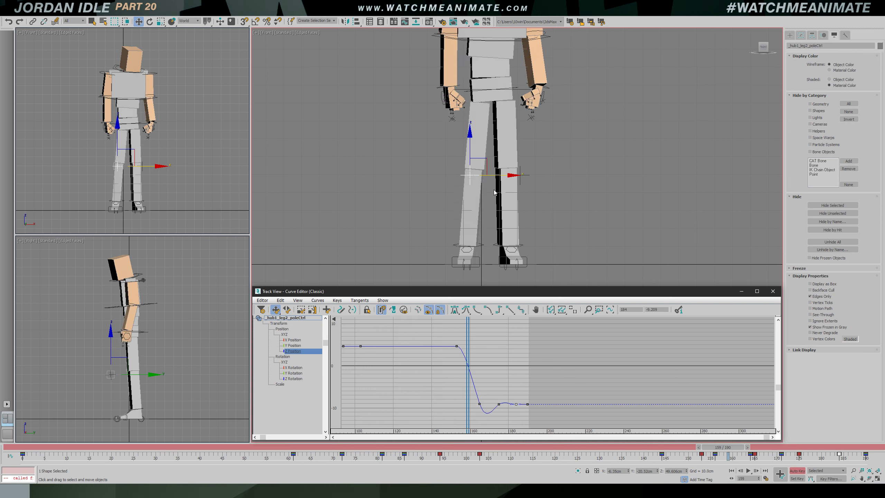
drag(502, 179, 504, 179)
Reshape the knee pole's Z Position drop: remove the frame 159 key, start it near frame 156, and set the frame 165 key to -7.339
mouse_move(471, 357)
mouse_down()
mouse_move(463, 357)
mouse_move(479, 359)
mouse_move(459, 346)
mouse_move(460, 364)
mouse_up()
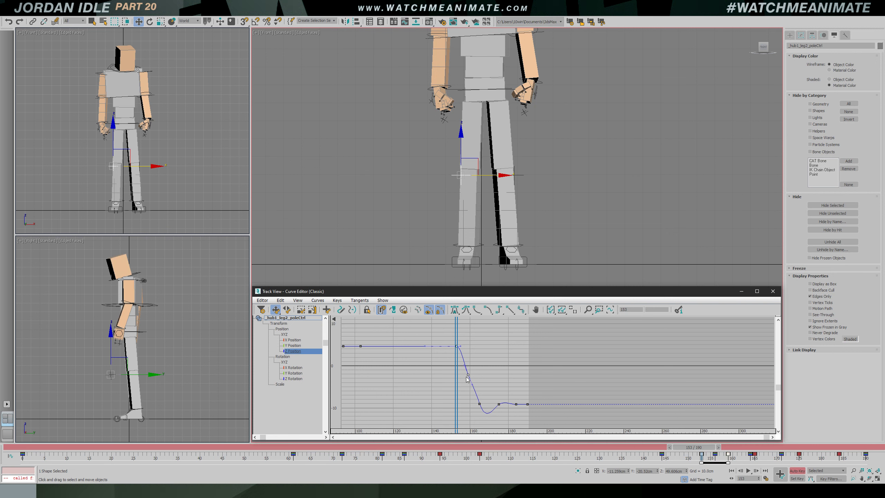
drag(461, 332, 479, 368)
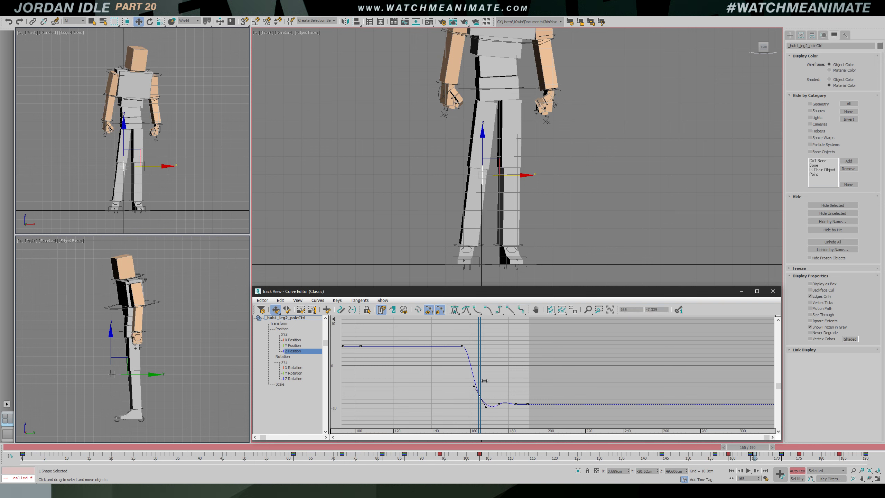
key(slash)
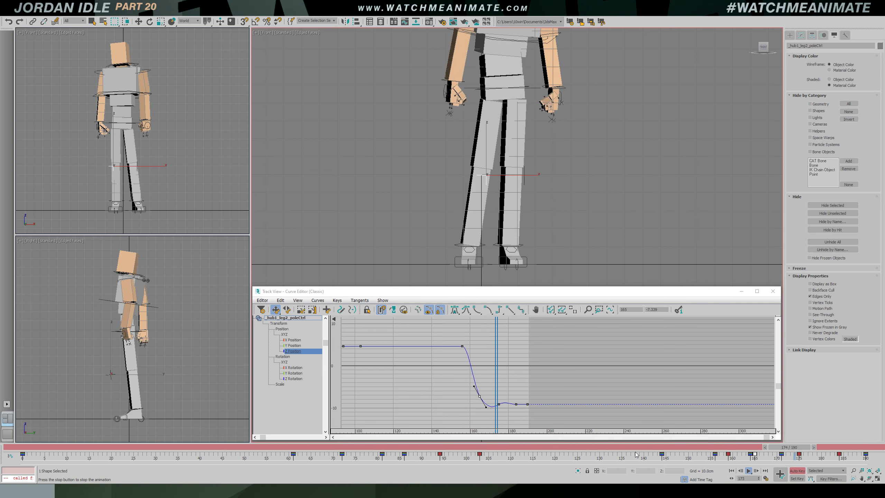
drag(638, 448, 710, 447)
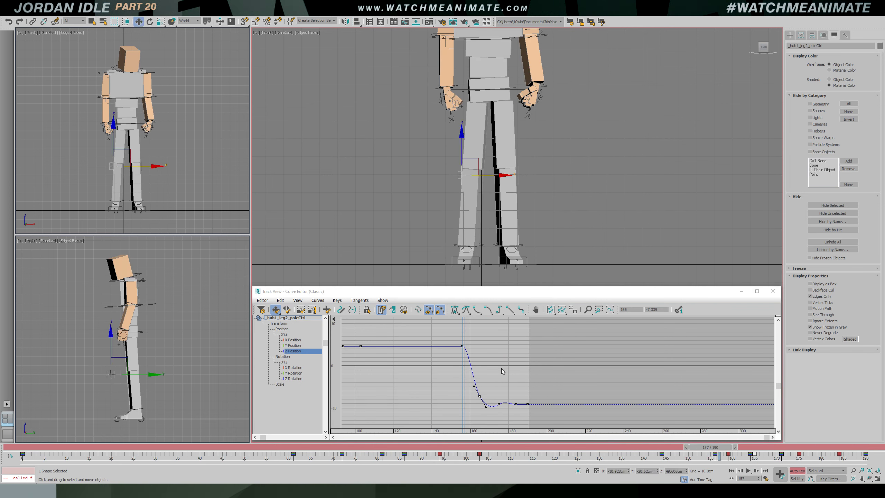
Move the knee pole's drop start key and its -7.339 key 3 frames earlier and play the result
drag(447, 336, 467, 356)
drag(483, 398, 479, 398)
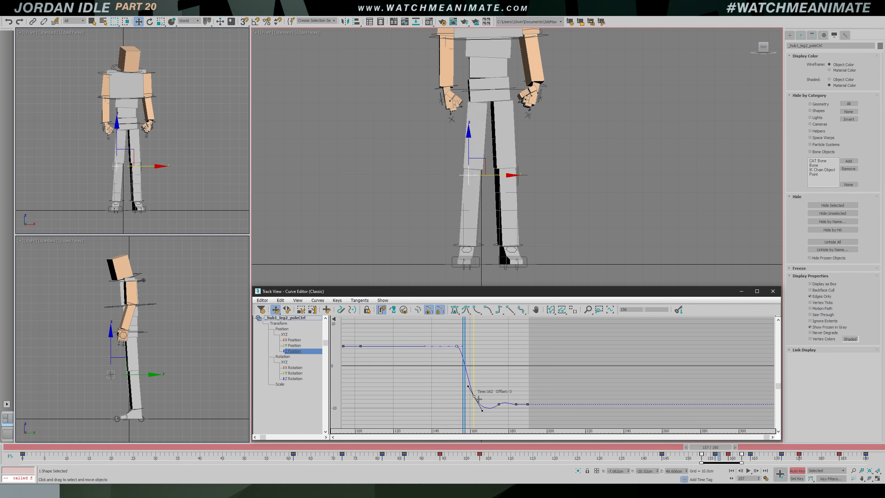
drag(466, 363, 446, 358)
key(/)
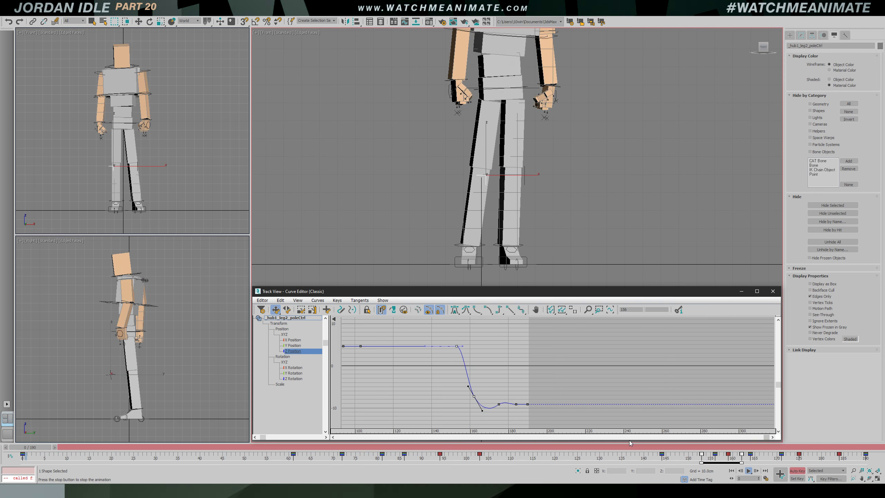
click(629, 443)
key(/)
Delay the knee pole's -7.339 Z Position key to frame 166 and replay the knee motion
click(474, 396)
drag(474, 396, 482, 397)
drag(472, 366, 499, 373)
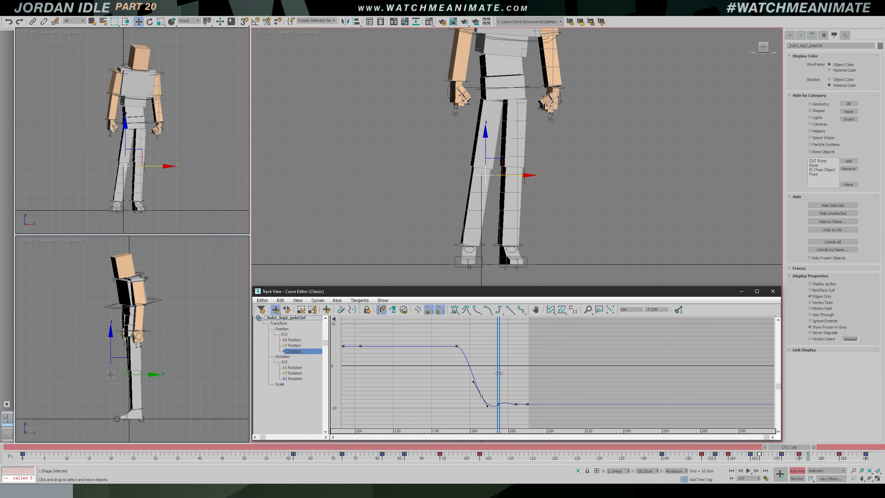
key(/)
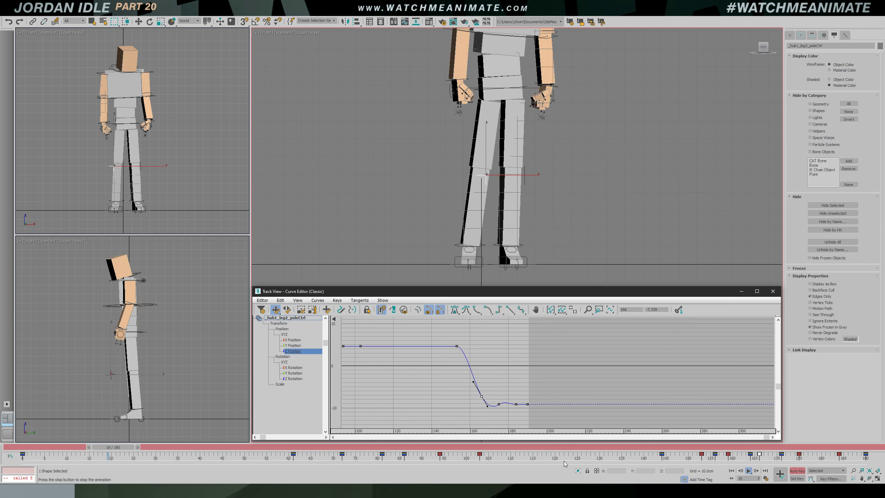
click(624, 447)
On the inner hip control's Y Rotation curve, delete the key near frame 169 and flatten the tangent of the frame 164 key
key(w)
scroll(501, 150, up, 3)
click(498, 136)
key(e)
click(293, 372)
drag(424, 364, 490, 365)
scroll(495, 364, up, 3)
click(481, 381)
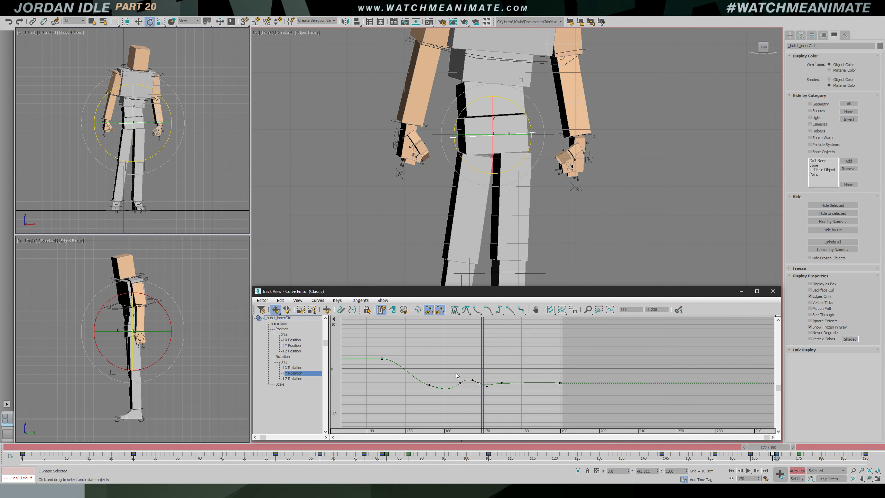
drag(479, 383, 475, 374)
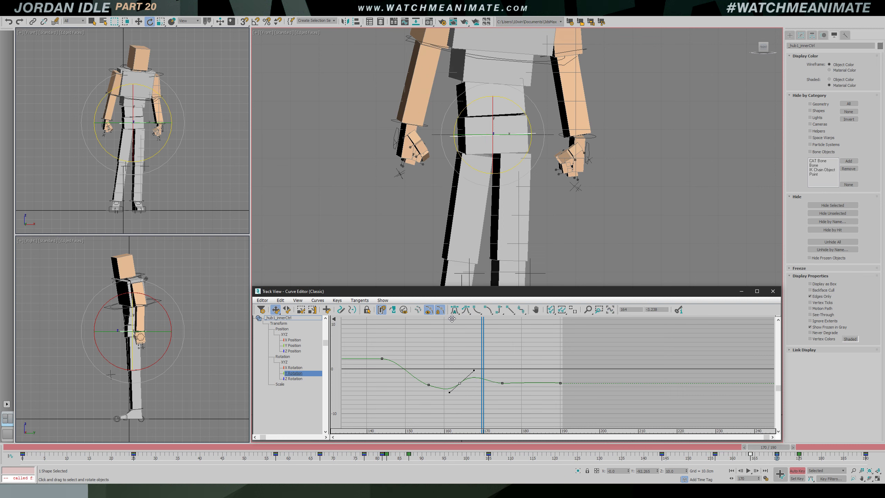
mouse_move(485, 350)
mouse_down()
mouse_move(432, 352)
mouse_move(536, 366)
mouse_move(430, 348)
mouse_move(471, 348)
mouse_up()
drag(474, 383, 387, 364)
key(/)
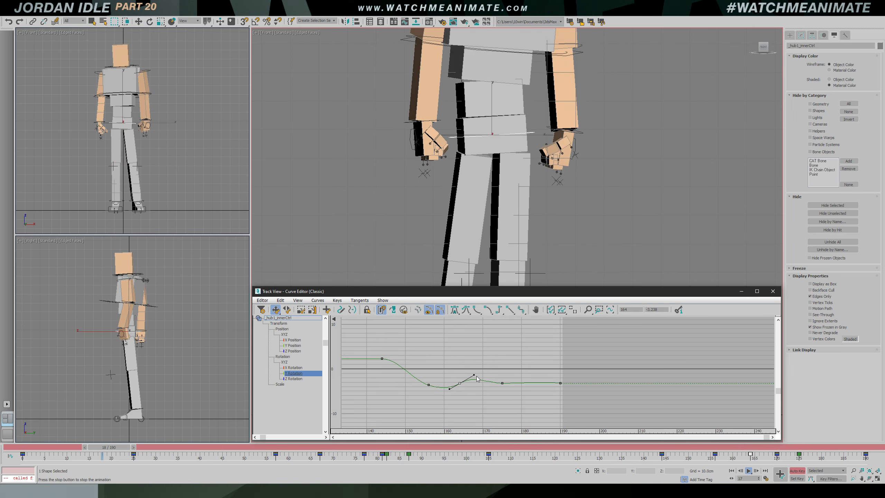
Adjust the tangent of the hip's Y Rotation key at frame 77 and play the animation to check the overshoot
ctrl+alt+middle_drag(495, 372, 460, 372)
middle_drag(460, 371, 654, 371)
key(/)
key(e)
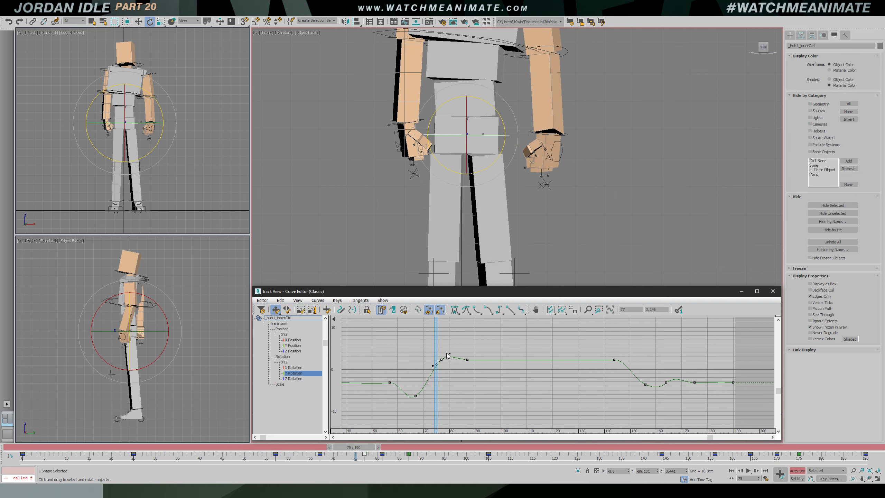
key(/)
key(/)
drag(504, 341, 391, 348)
key(/)
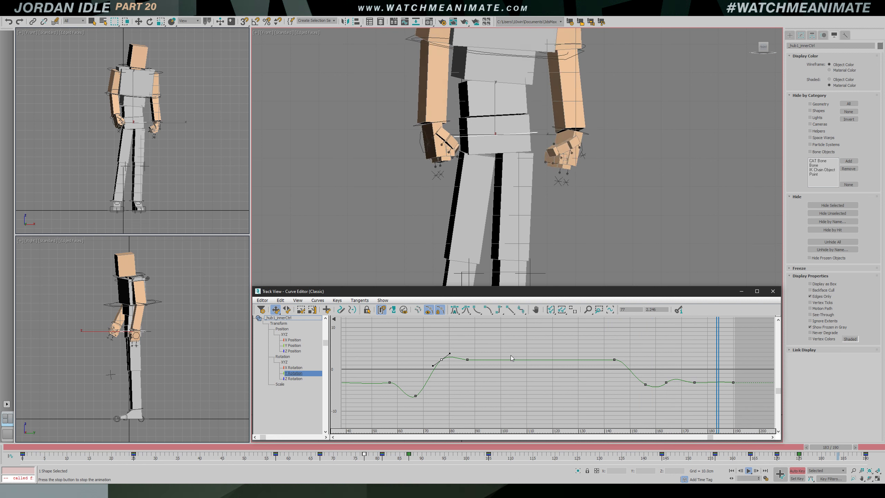
key(/)
Select the arm1 upper arm FK control, use the Local coordinate system, and display its X Rotation curve
key(e)
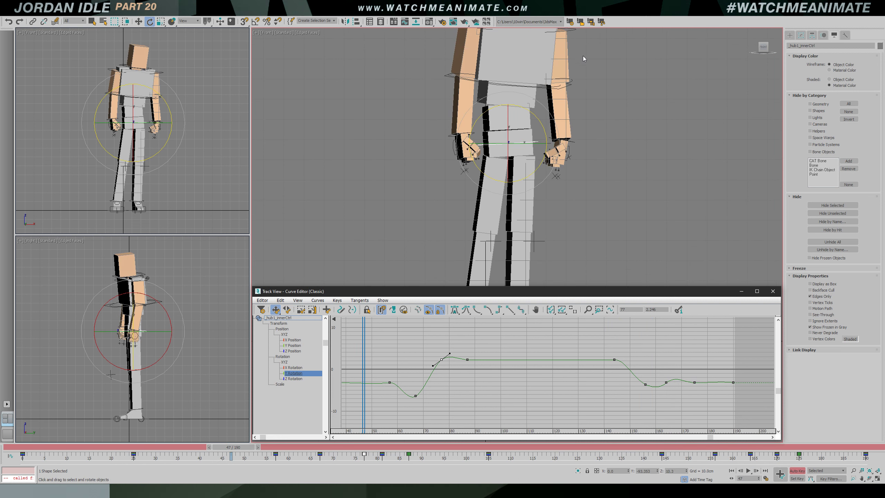
scroll(580, 135, down, 2)
click(564, 70)
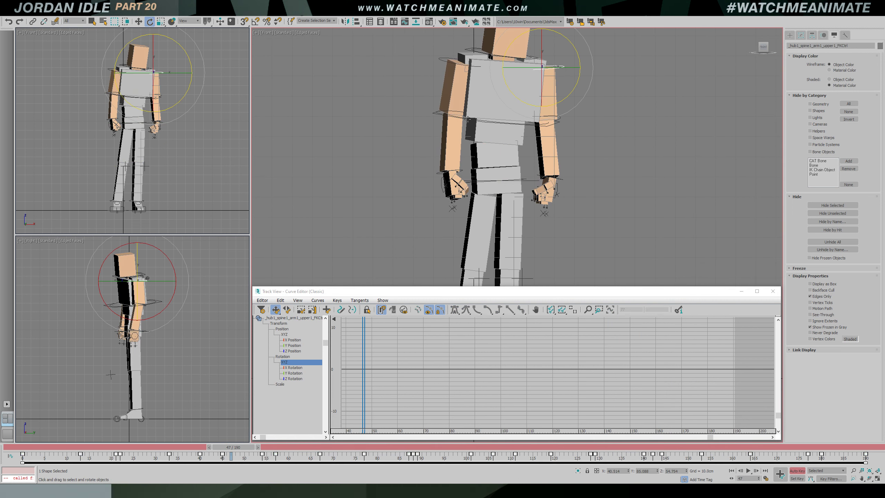
click(189, 21)
click(188, 49)
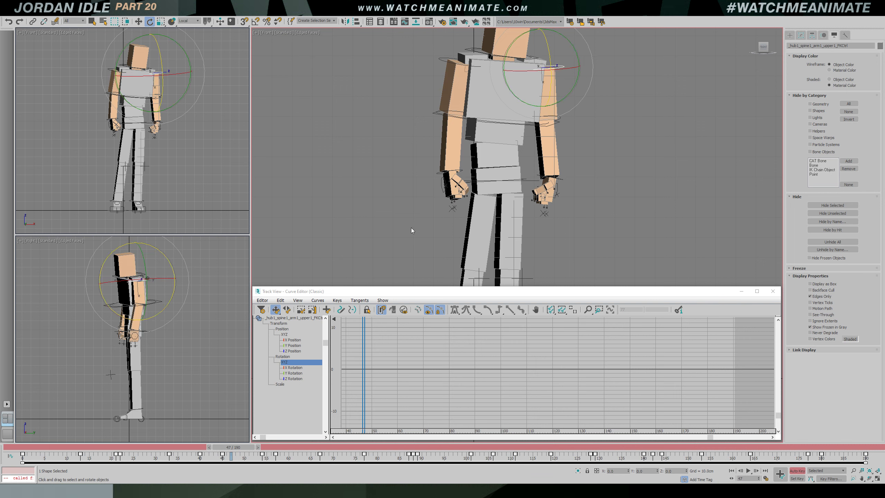
click(295, 368)
scroll(537, 374, down, 5)
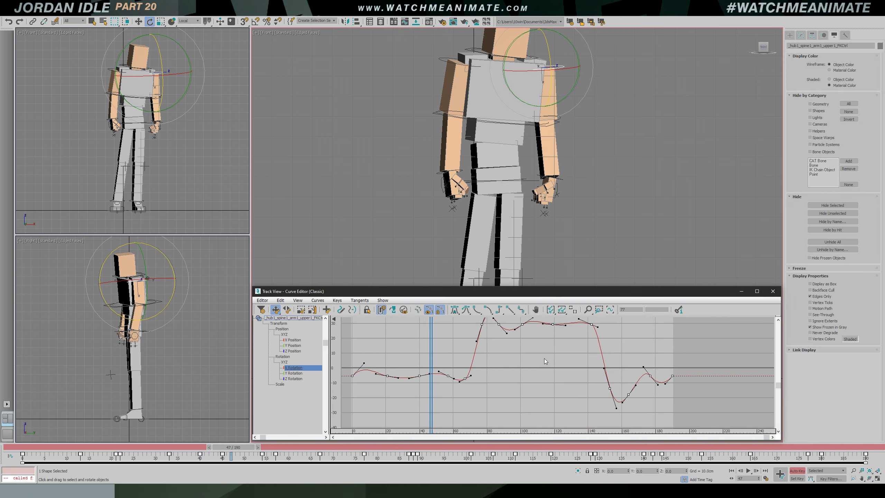
scroll(537, 374, down, 3)
Play the animation and scrub the early frames to examine the arm1 swing from the front
key(slash)
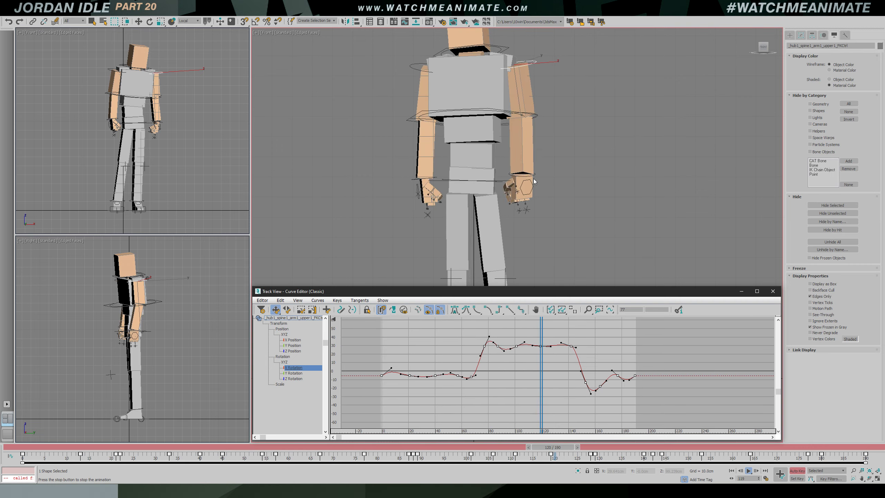
scroll(526, 178, up, 5)
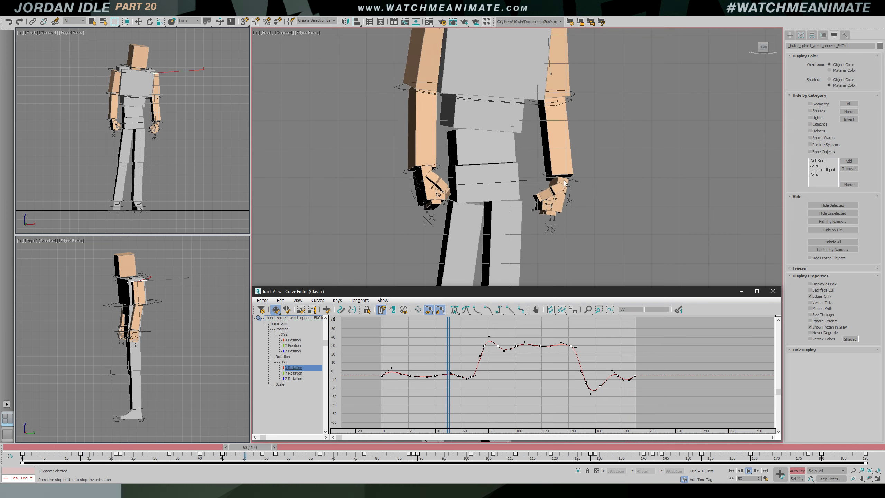
key(slash)
key(e)
drag(466, 370, 426, 371)
View the character from the top and hide the Head, Spine, COM/Pelvis and Legs control layers
key(t)
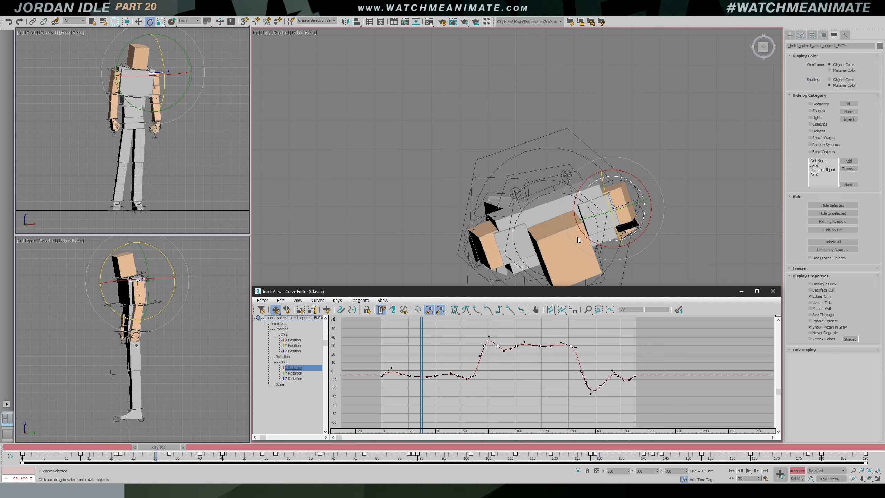
middle_drag(579, 208, 522, 154)
scroll(492, 206, up, 2)
mouse_move(425, 353)
mouse_down()
mouse_move(391, 353)
mouse_move(409, 353)
mouse_up()
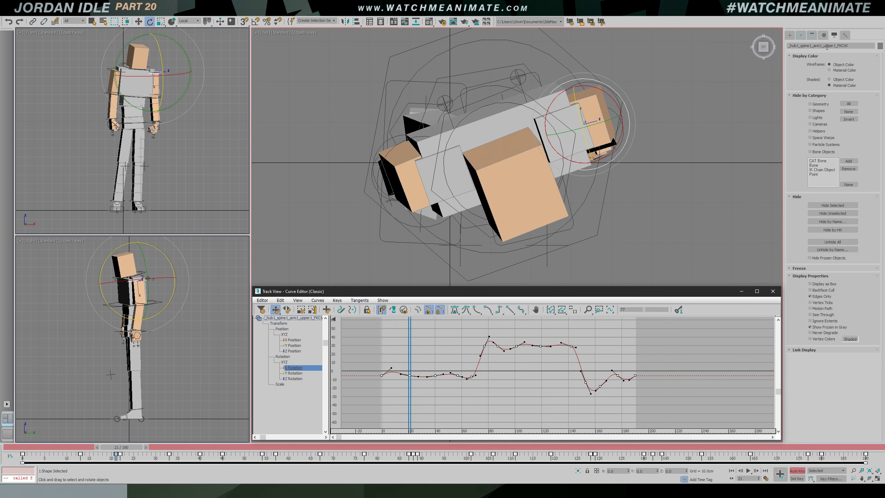
click(381, 22)
click(788, 110)
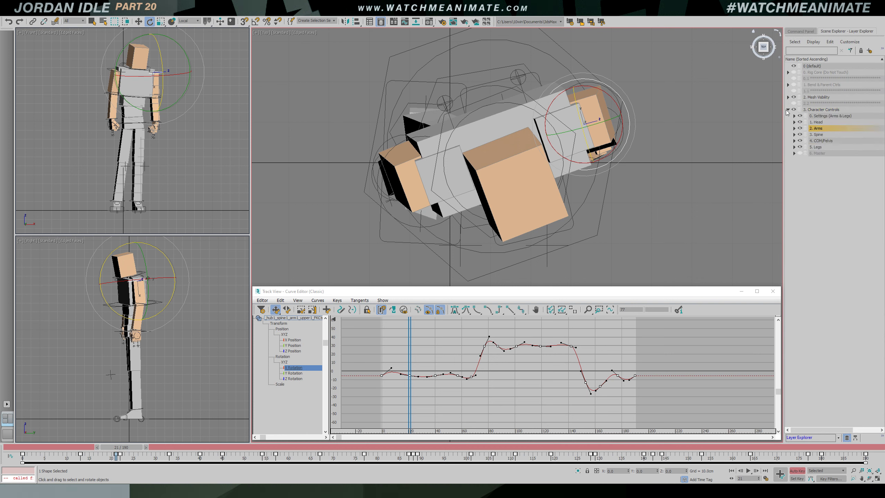
click(800, 122)
click(800, 134)
click(800, 147)
Raise arm1's X Rotation keys at frames 21 and 40 to about 1.3 and play the animation from the front
key(slash)
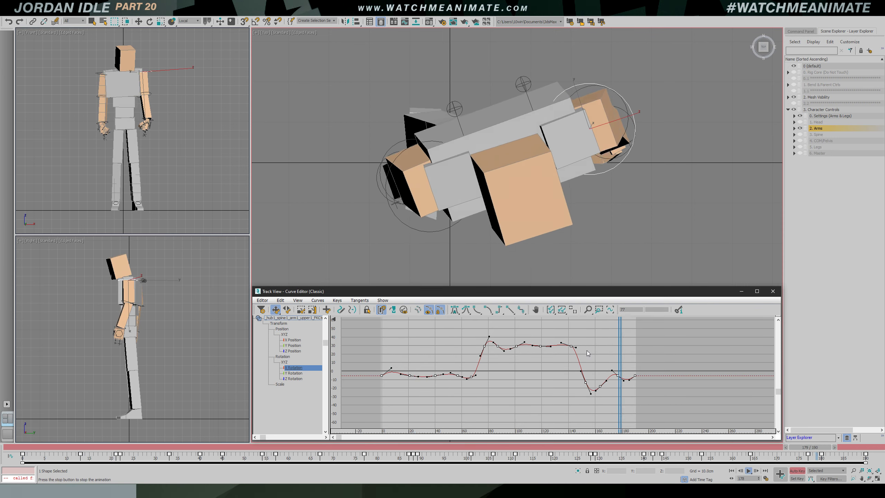
key(slash)
key(e)
click(404, 373)
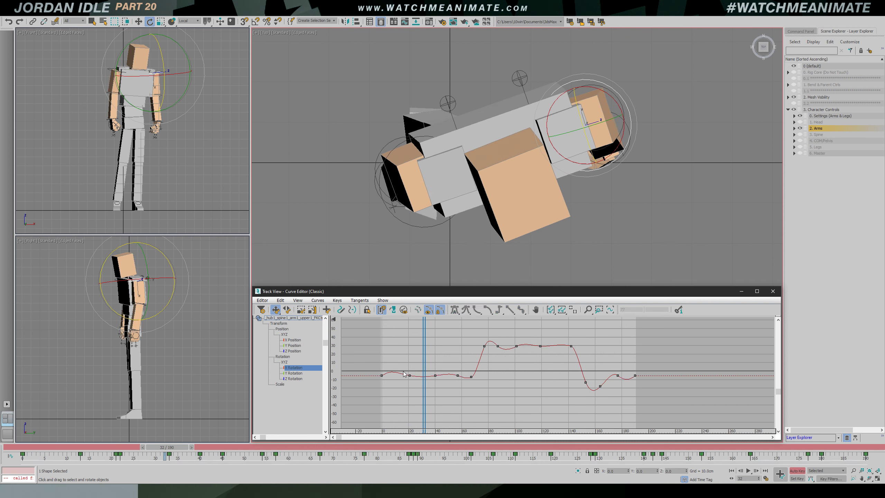
click(426, 372)
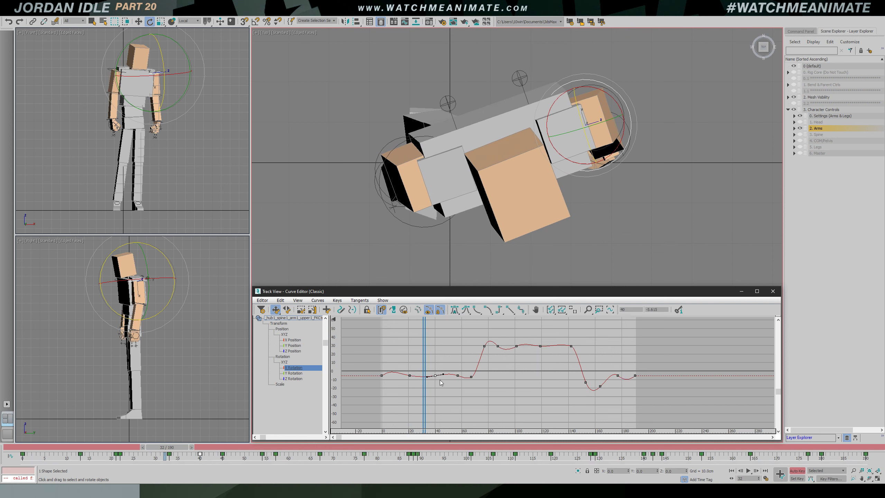
key(f)
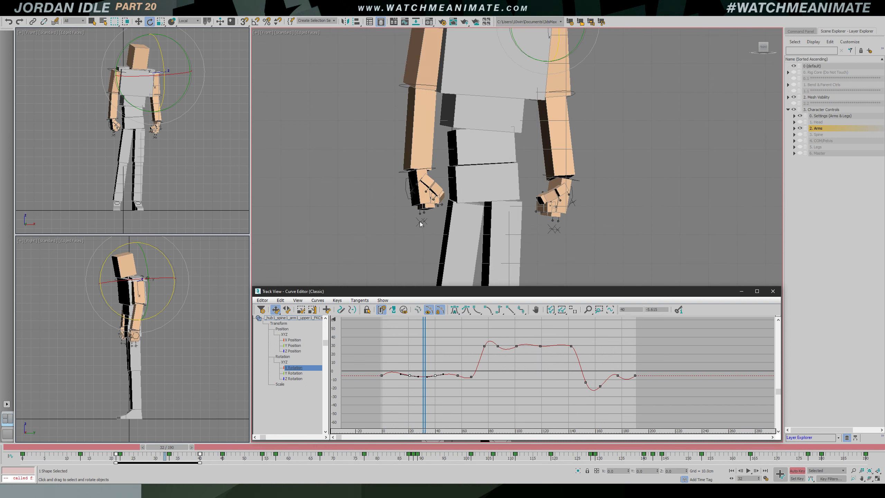
drag(439, 378, 440, 371)
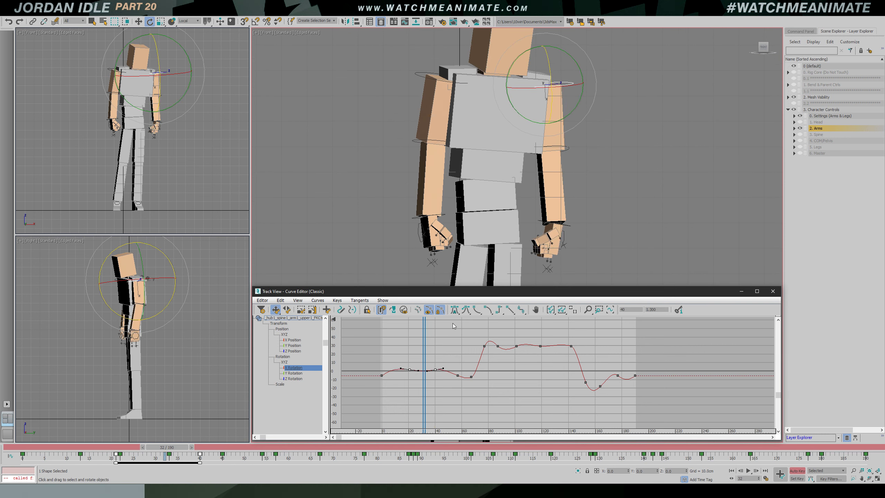
key(/)
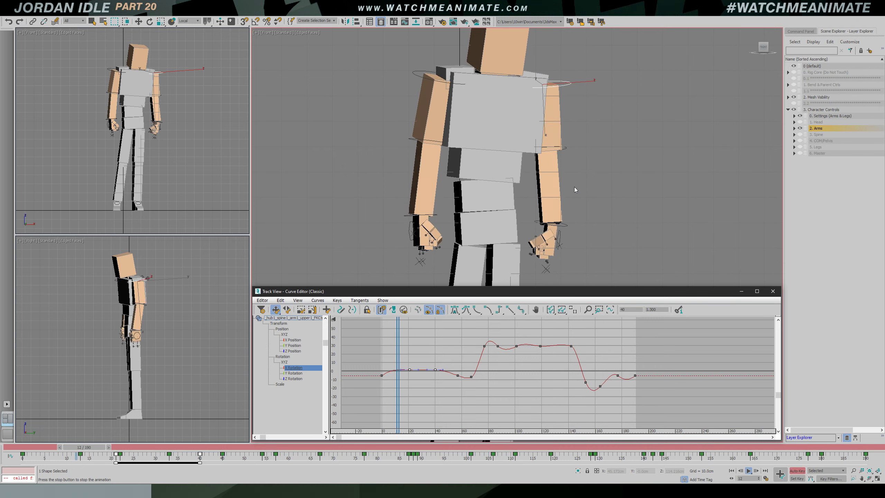
Flatten the tangents of the first and last X Rotation keys and check the arm swing during playback
key(e)
drag(465, 328, 620, 342)
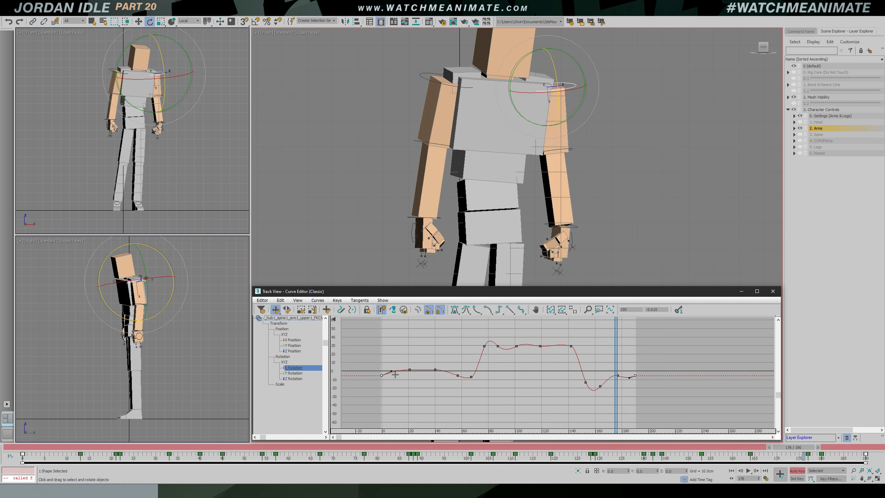
drag(595, 363, 629, 390)
scroll(633, 386, up, 4)
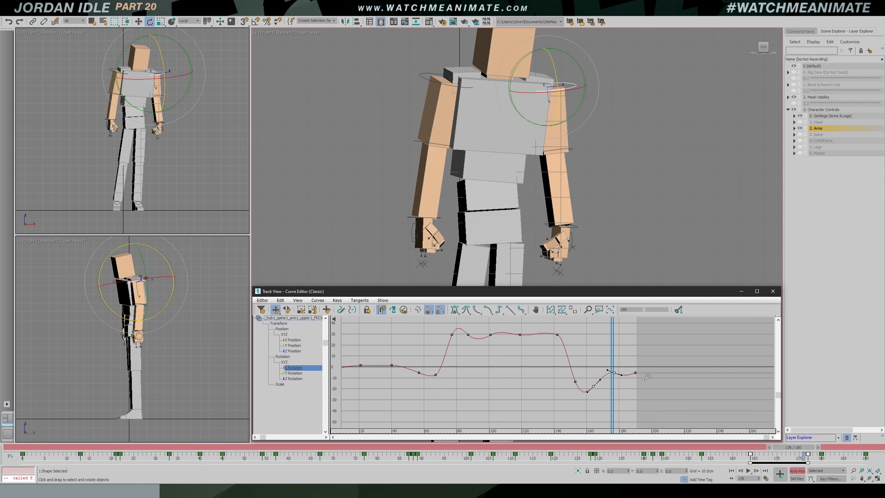
click(635, 369)
ctrl+alt+middle_drag(445, 372, 372, 370)
middle_drag(372, 370, 443, 375)
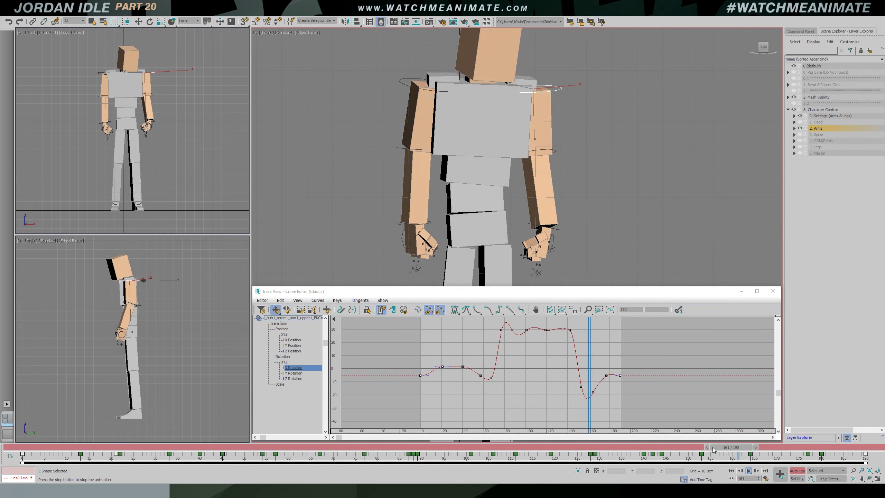
click(713, 448)
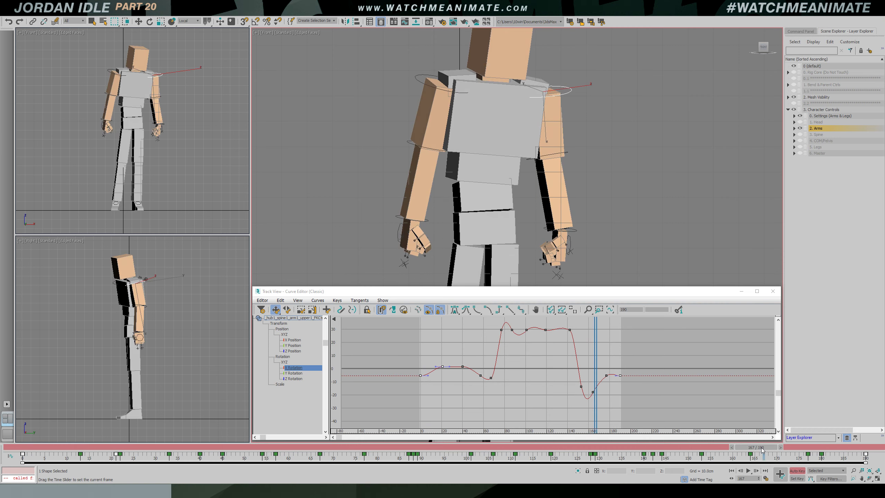
key(slash)
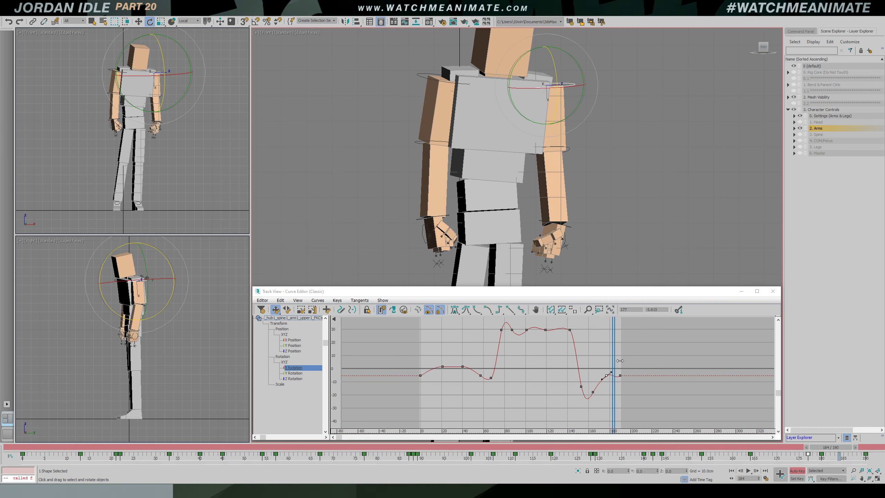
Try steeper upward tangents on the first and last X Rotation keys and play the loop
drag(619, 360, 585, 364)
key(slash)
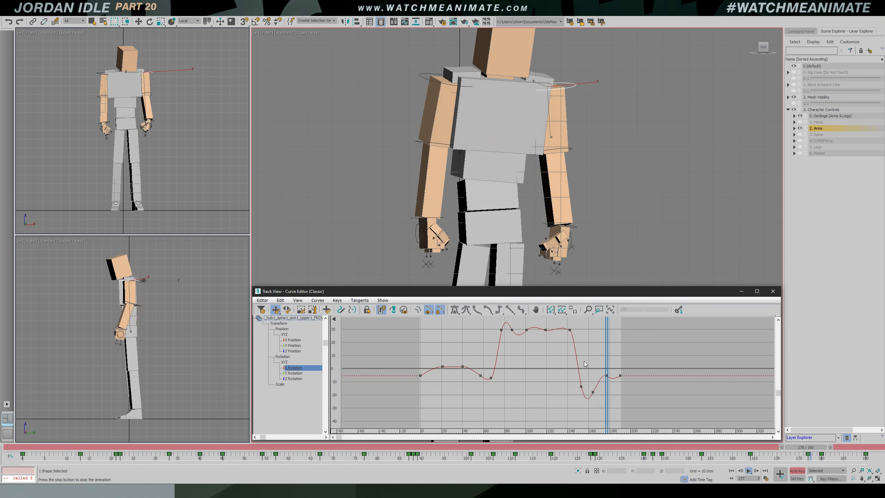
key(slash)
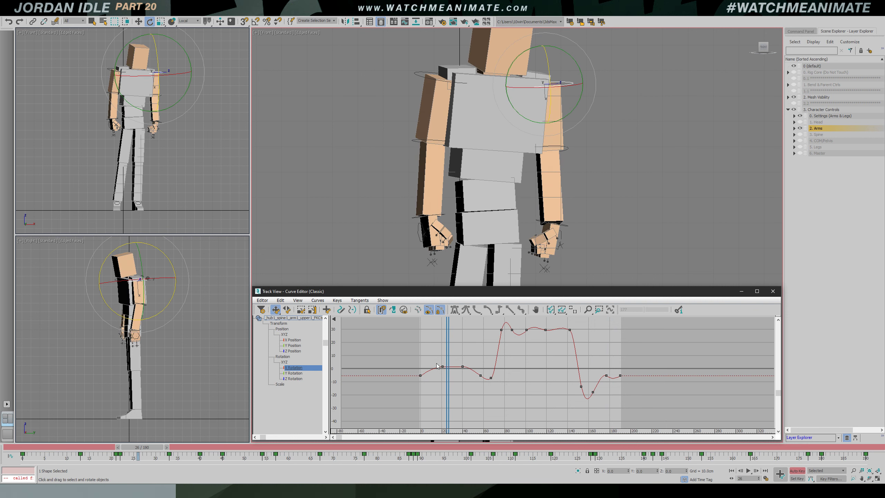
click(415, 375)
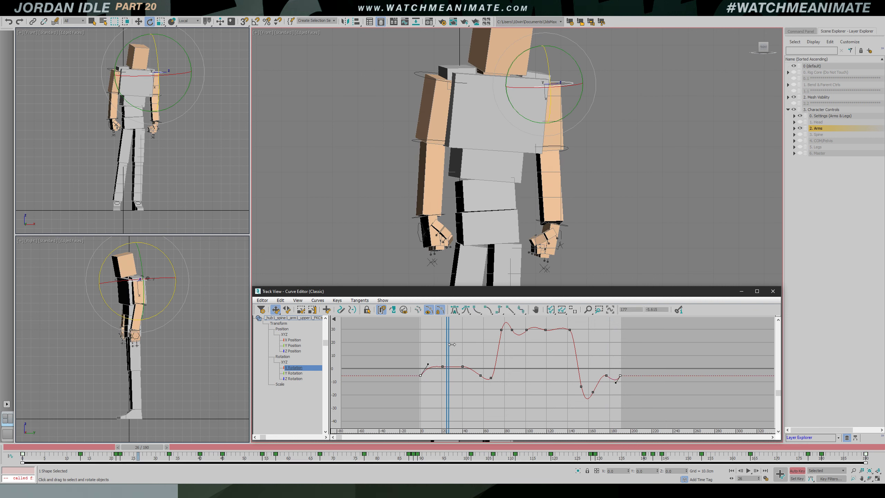
key(slash)
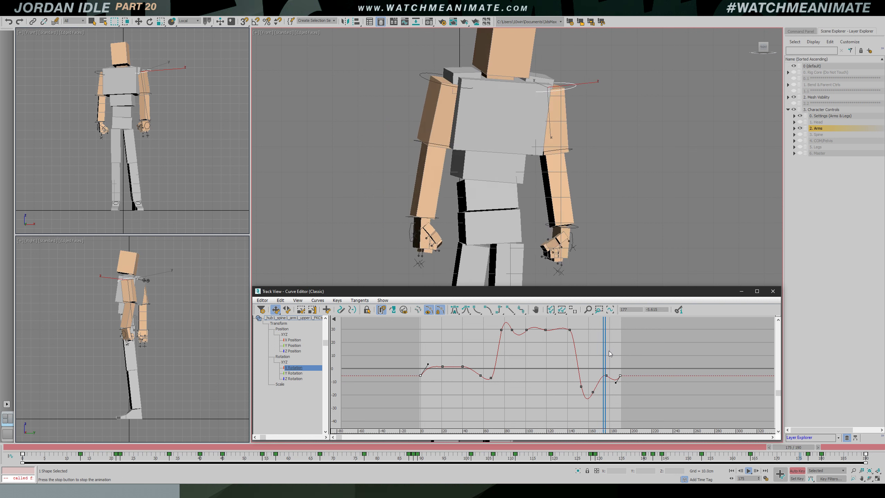
key(slash)
key(e)
Bend the first and last X Rotation key tangents so the curve dips after frame 0, and move the frame 21 key to about frame 19
drag(415, 364, 428, 392)
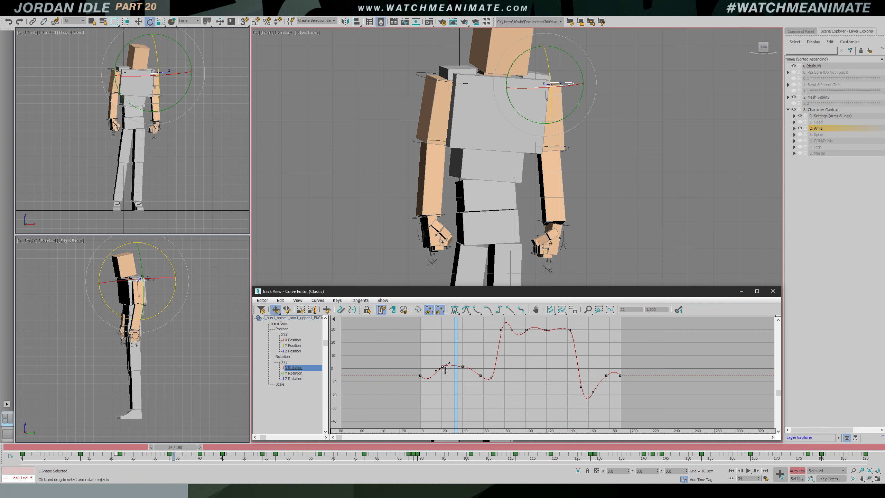
key(/)
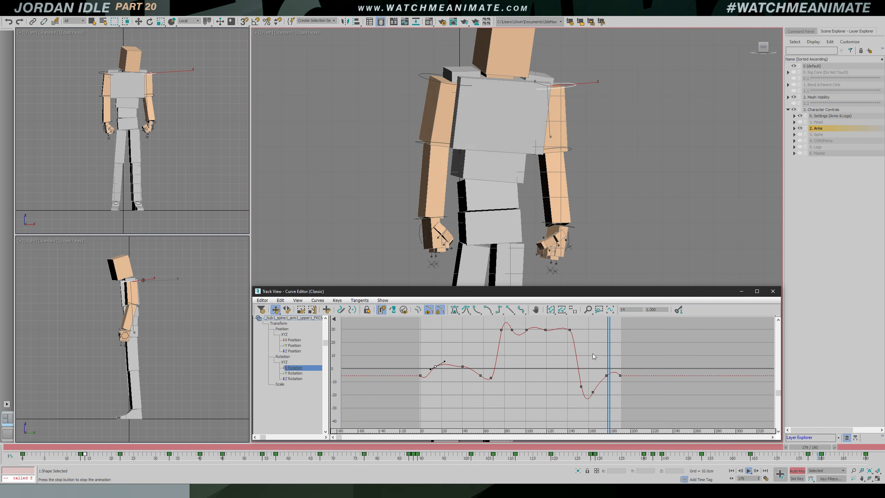
key(/)
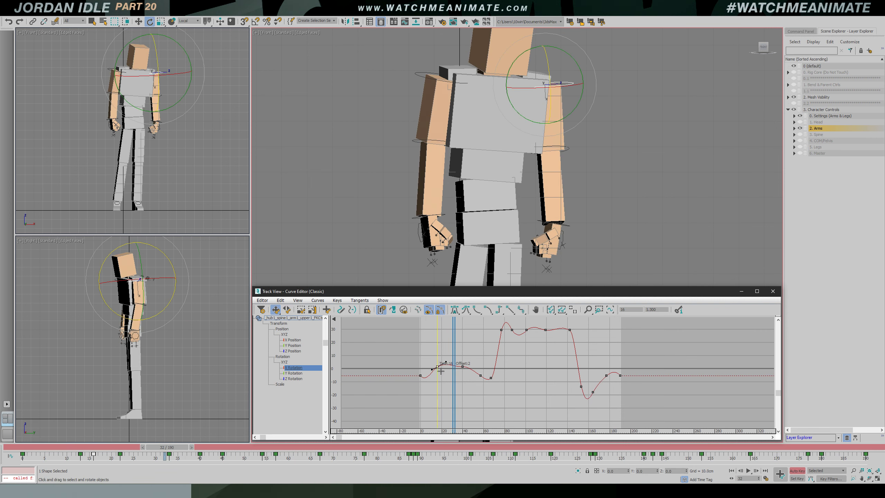
drag(457, 358, 573, 356)
Delete the X Rotation key at frame 177 and play the animation to check the loop
key(/)
click(606, 375)
key(Delete)
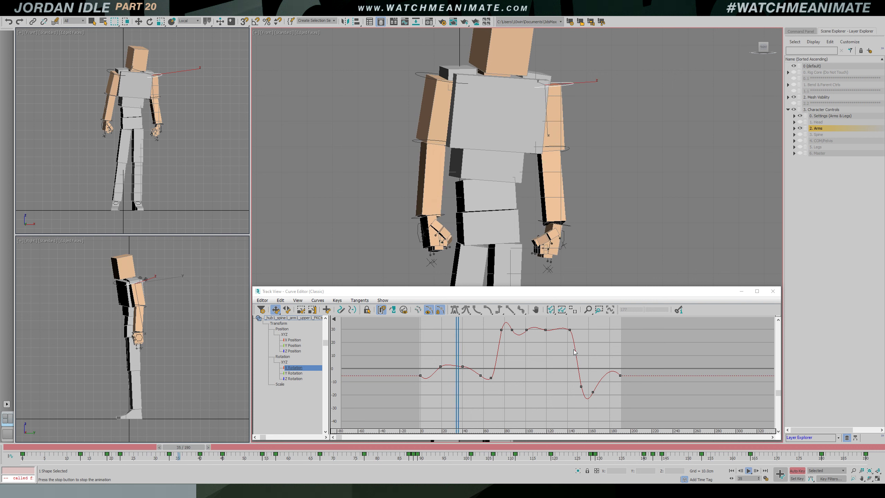
key(/)
Display arm1's Y Rotation curve alongside X Rotation, try removing its keys at frames 164 and 180, and play the animation
click(290, 374)
ctrl+alt+middle_drag(561, 374, 587, 394)
ctrl+alt+middle_drag(360, 377, 582, 370)
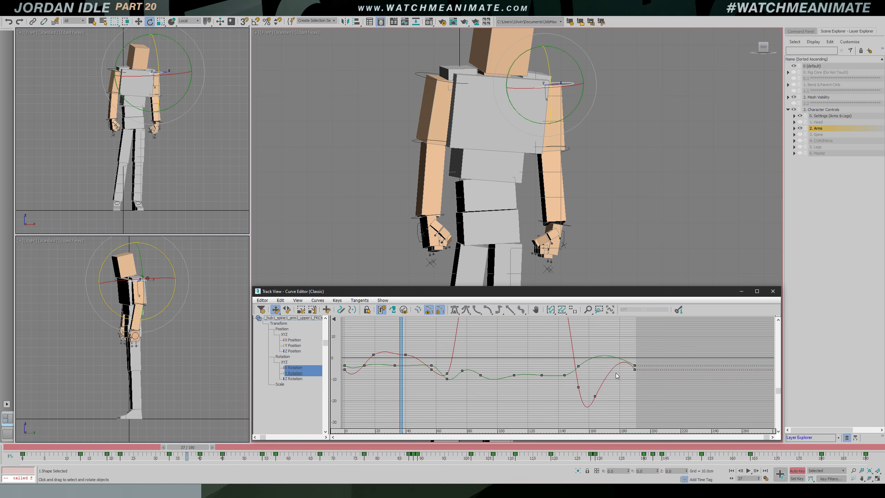
key(/)
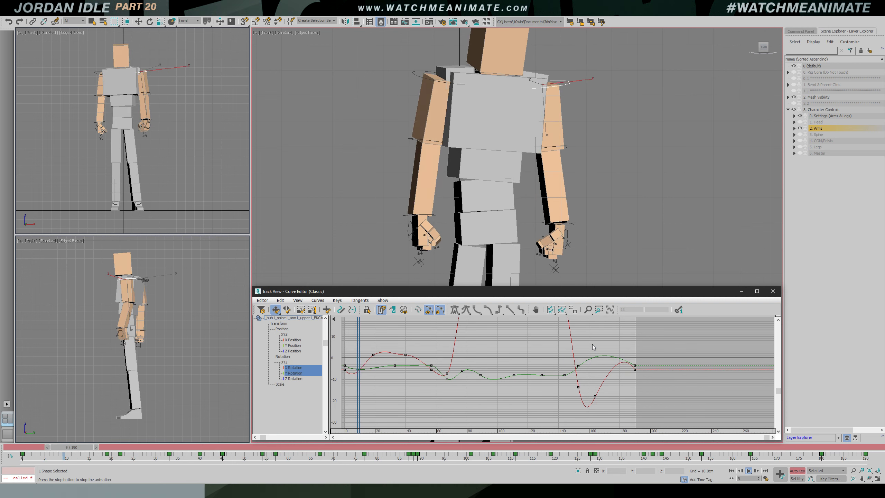
Undo the removal of the Y Rotation keys at frames 164 and 180 and replay the end of the animation
key(/)
key(ctrl+z)
key(ctrl+z)
key(ctrl+z)
key(/)
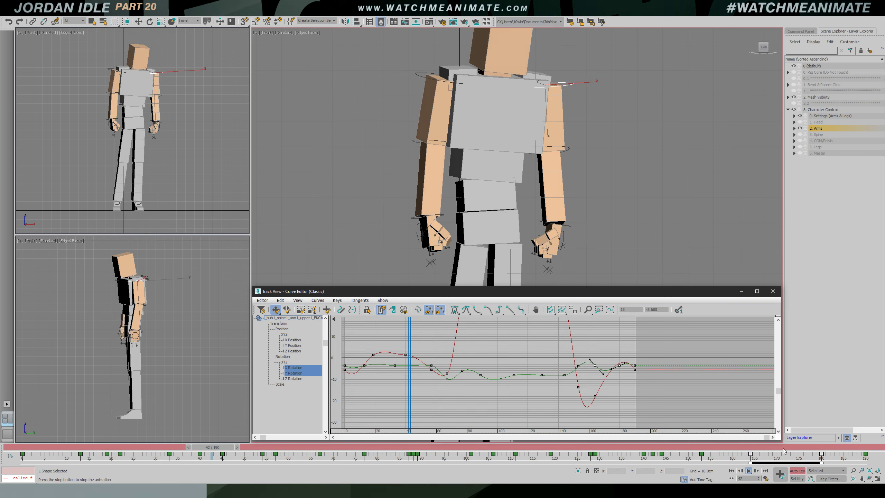
click(737, 448)
click(718, 448)
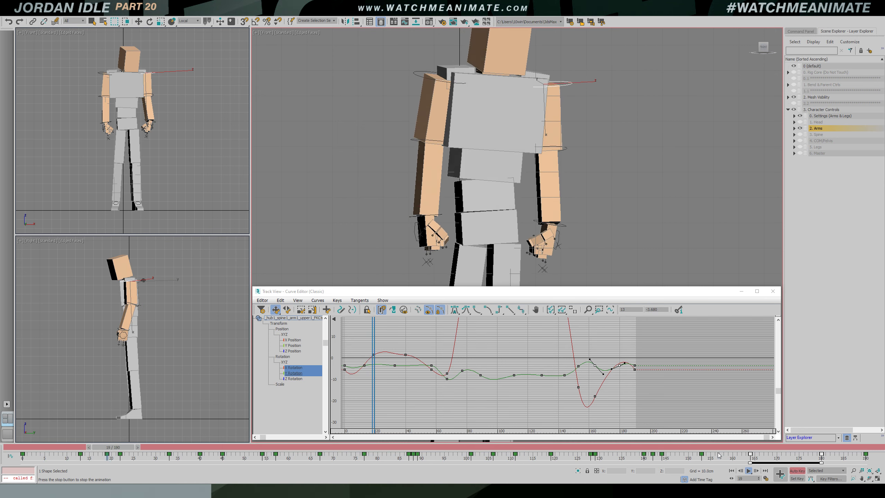
key(/)
Delete the Y Rotation key at frame 164, raise the key at frame 180 to about -0.2, and play the animation
drag(590, 357, 595, 369)
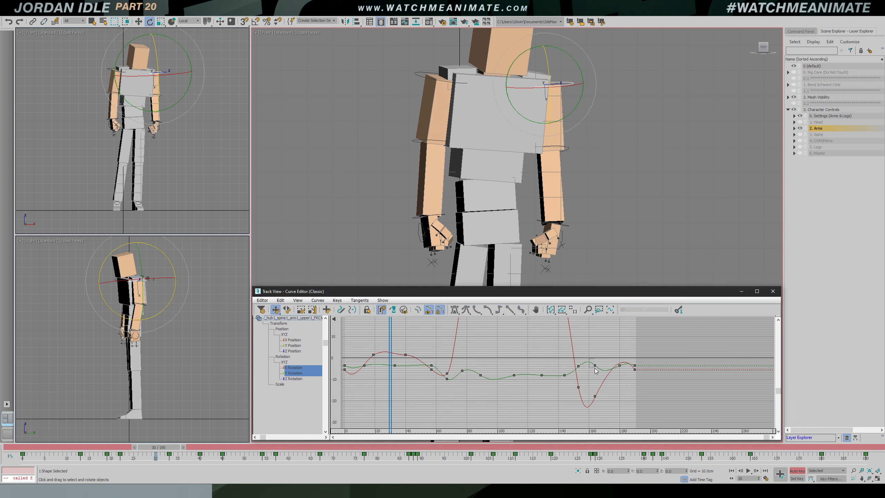
click(741, 449)
key(/)
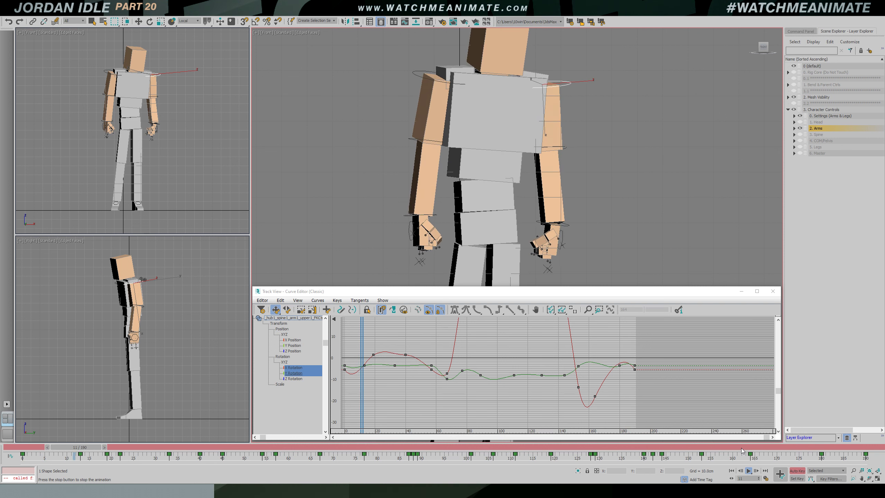
key(/)
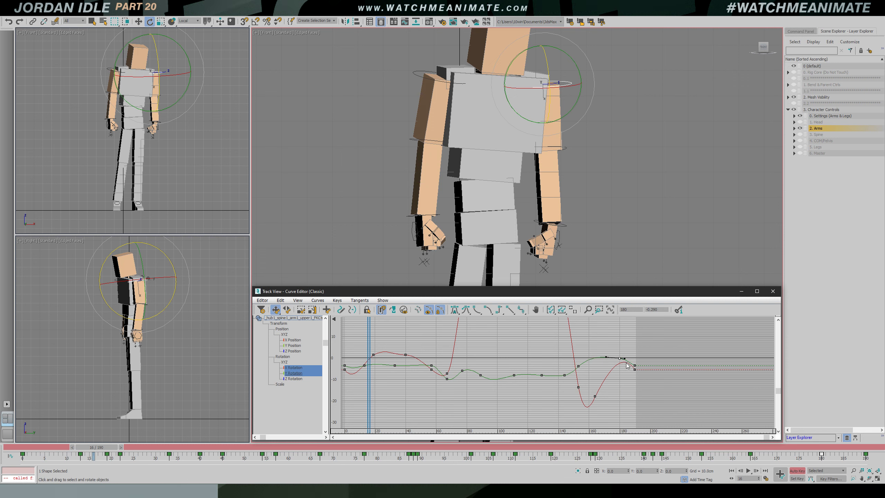
drag(627, 363, 625, 364)
key(slash)
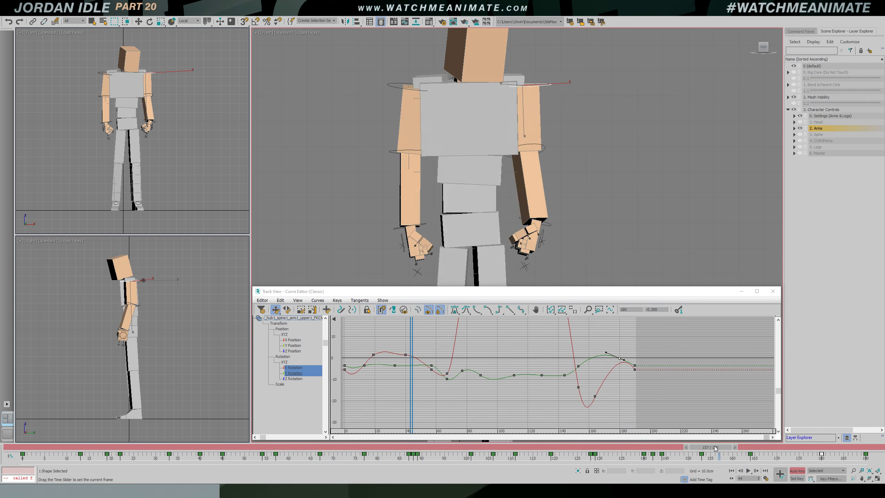
Lower the Y Rotation key at frame 180 to about -10, shift it to frame 171, and check the arm in playback
drag(714, 445, 744, 447)
key(e)
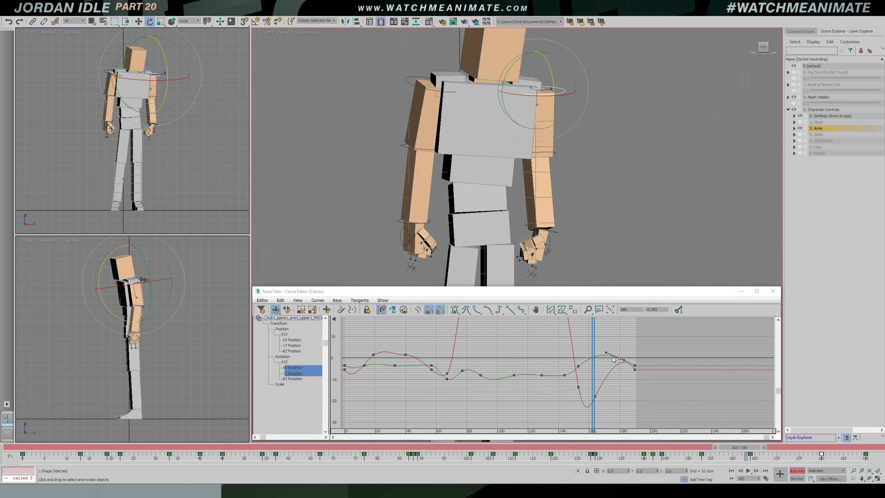
drag(621, 362, 624, 389)
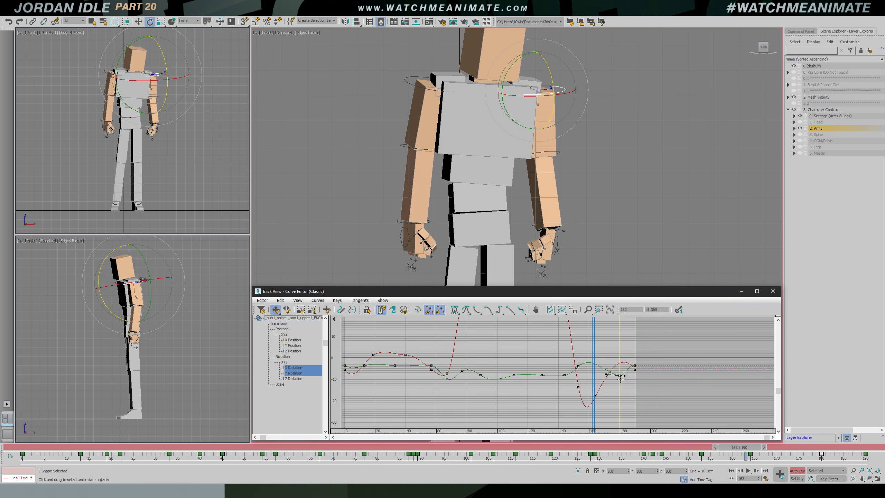
key(slash)
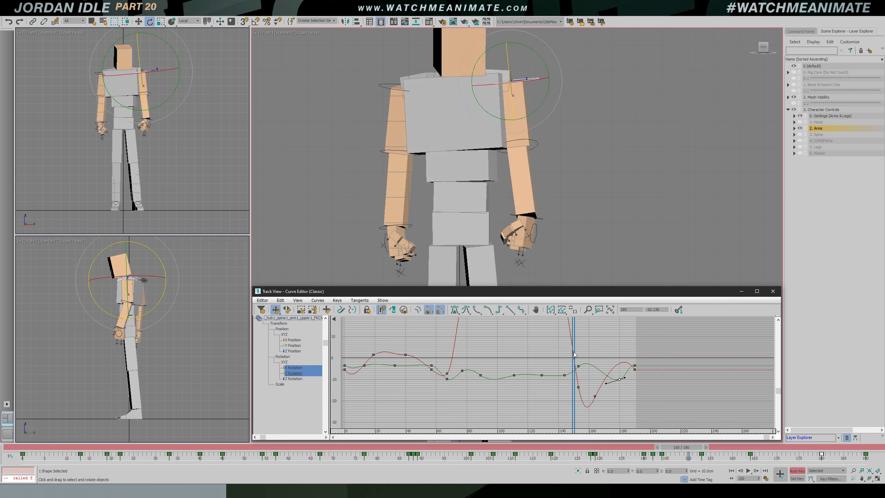
key(slash)
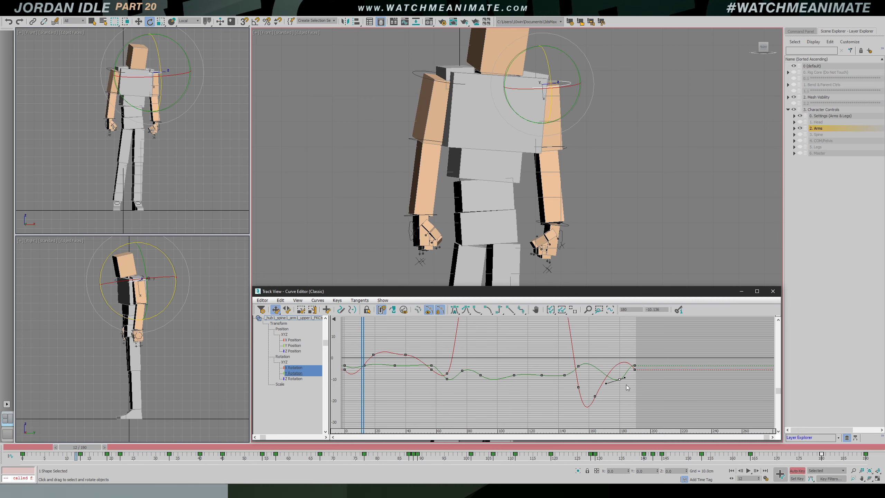
key(slash)
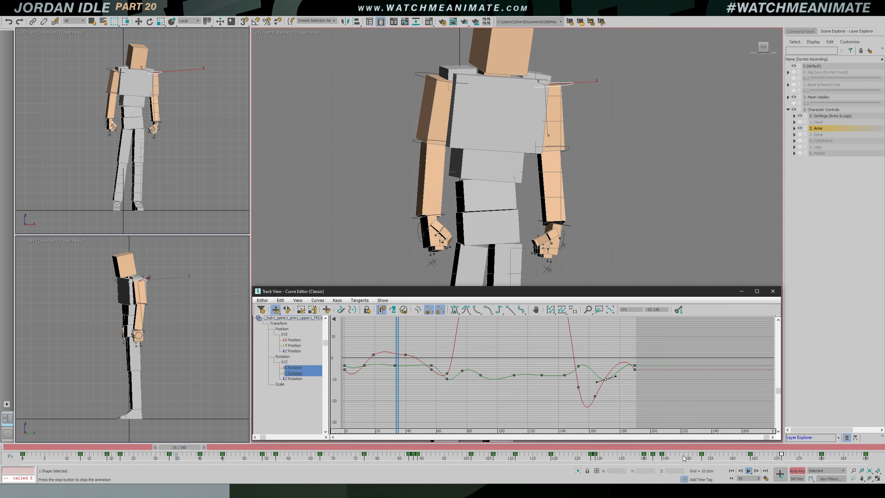
click(689, 447)
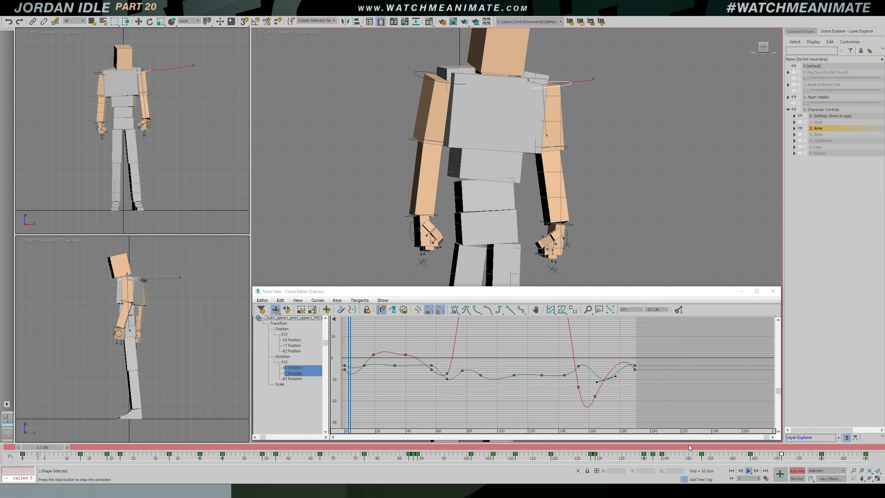
key(slash)
Tilt the tangent of arm1's upper arm Y Rotation key at frame 33 upward and play the animation
ctrl+alt+middle_drag(650, 365, 645, 364)
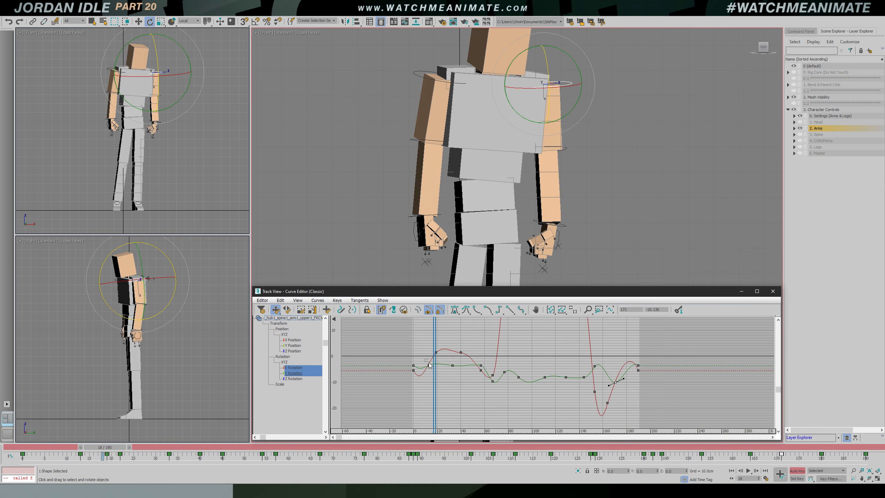
drag(440, 341, 545, 341)
key(slash)
click(452, 366)
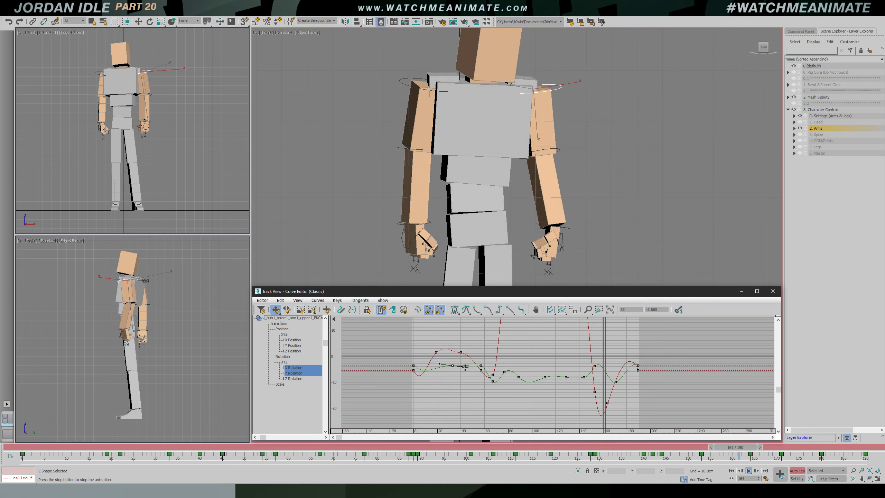
drag(463, 367, 462, 361)
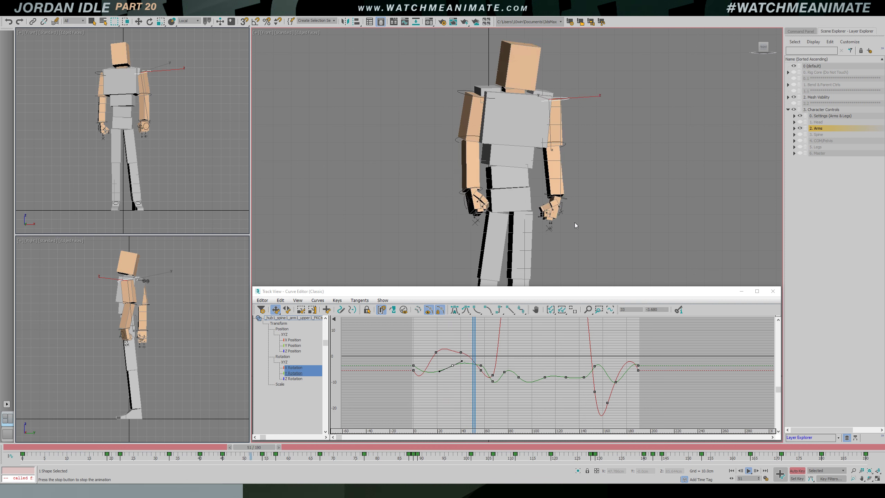
key(/)
Delete arm1's upper arm keys between frames 0 and 190 and flatten the rotation curves between the remaining end keys
drag(98, 458, 842, 455)
key(Delete)
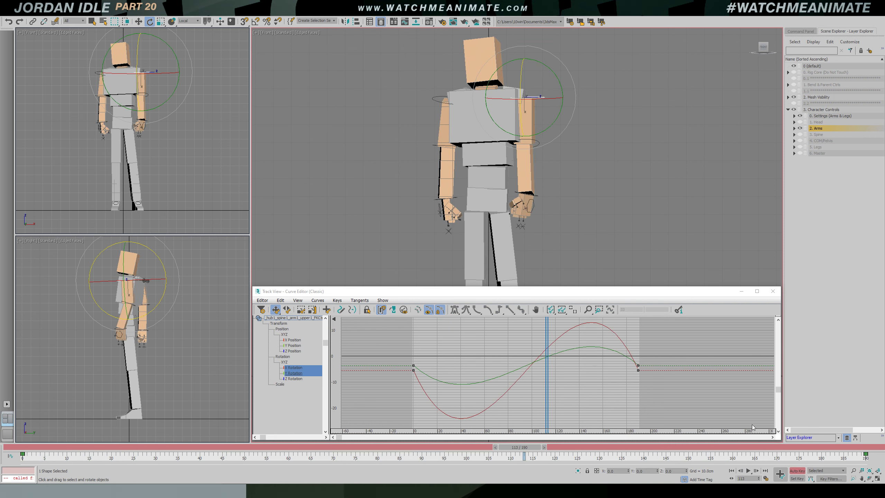
drag(392, 355, 655, 393)
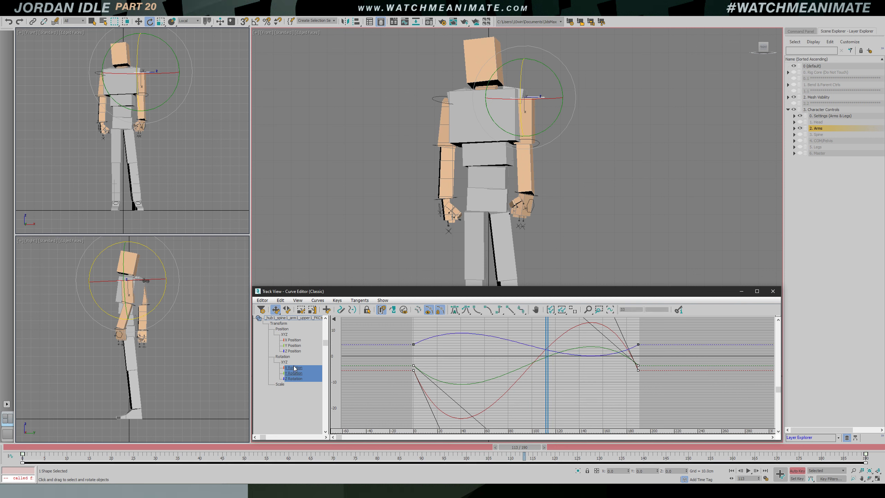
ctrl+alt+middle_drag(544, 341, 554, 361)
middle_drag(554, 361, 551, 382)
click(423, 126)
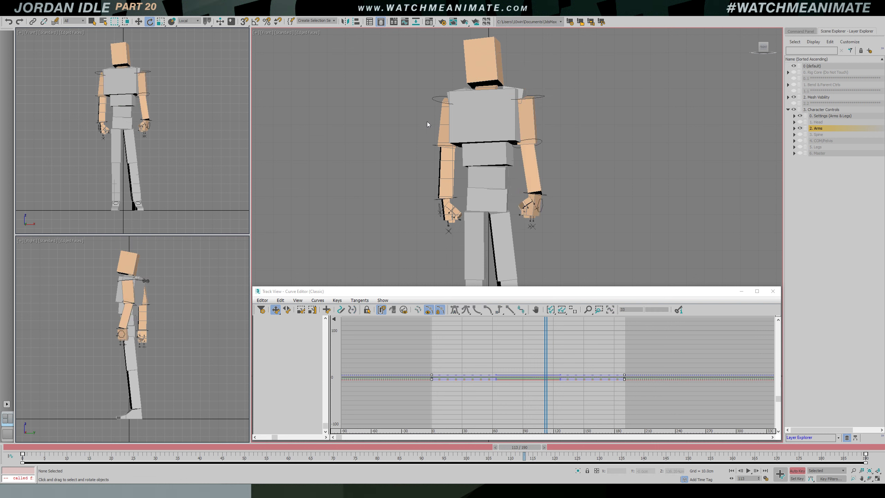
At frame 0, copy arm2's upper arm XYZ rotation controller and paste it as a copy onto arm1's upper arm rotation
click(24, 449)
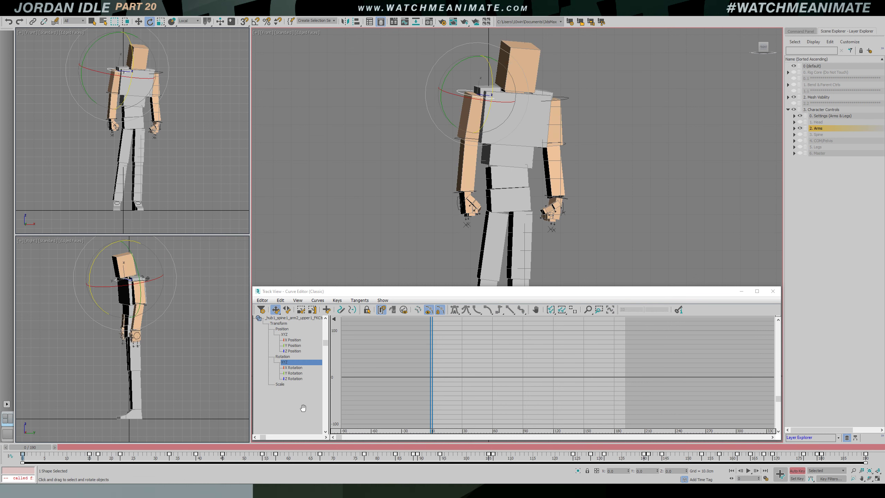
right_click(285, 363)
click(306, 398)
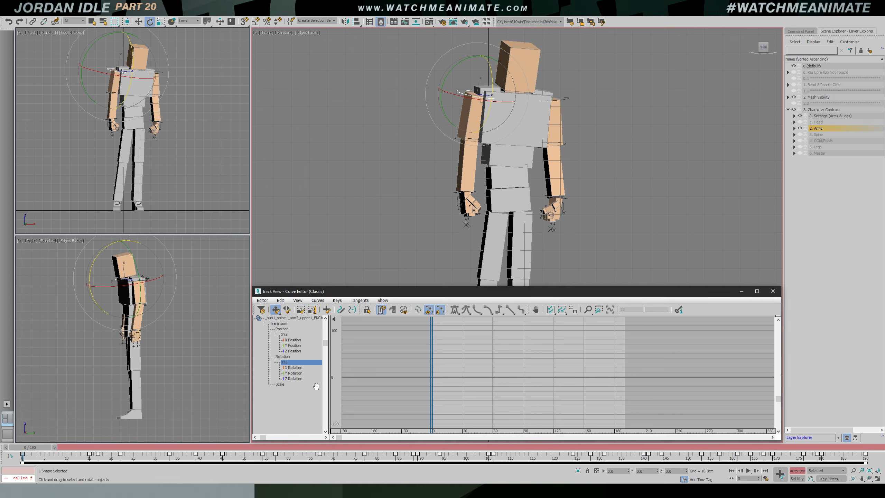
click(563, 98)
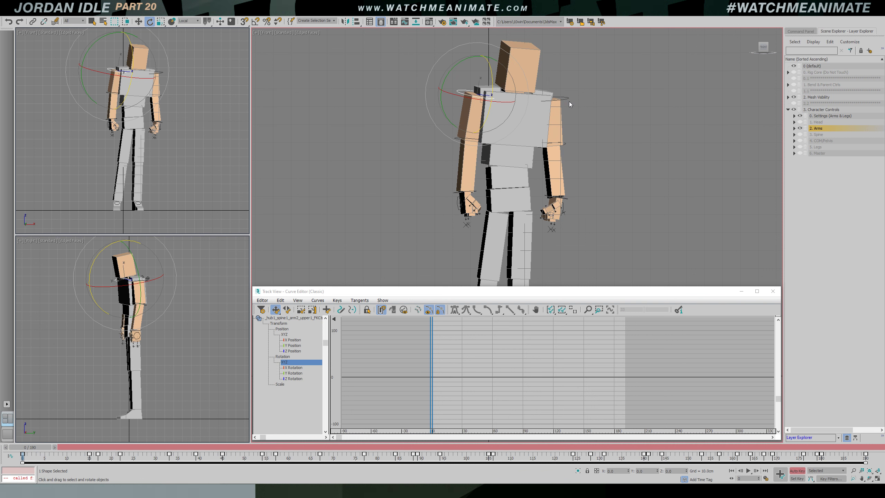
click(293, 370)
right_click(292, 372)
click(293, 401)
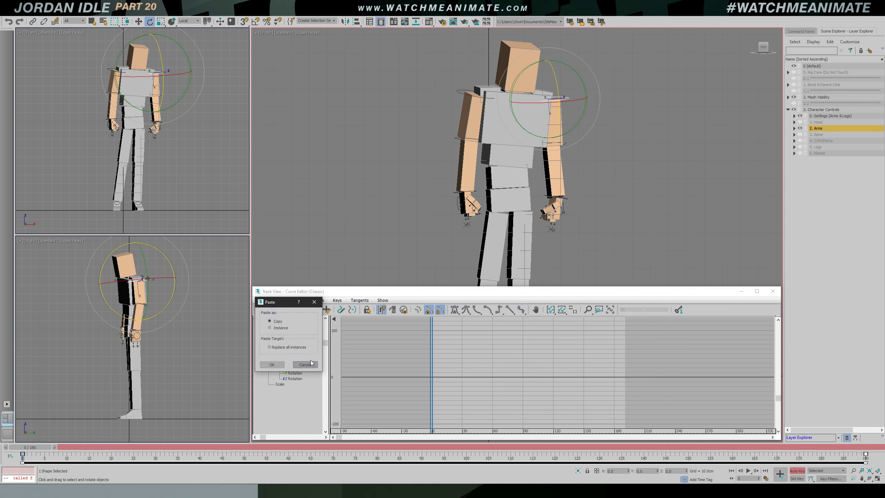
click(275, 364)
Play the animation with nothing selected and the rig controls hidden, and examine both arms' motion
key(/)
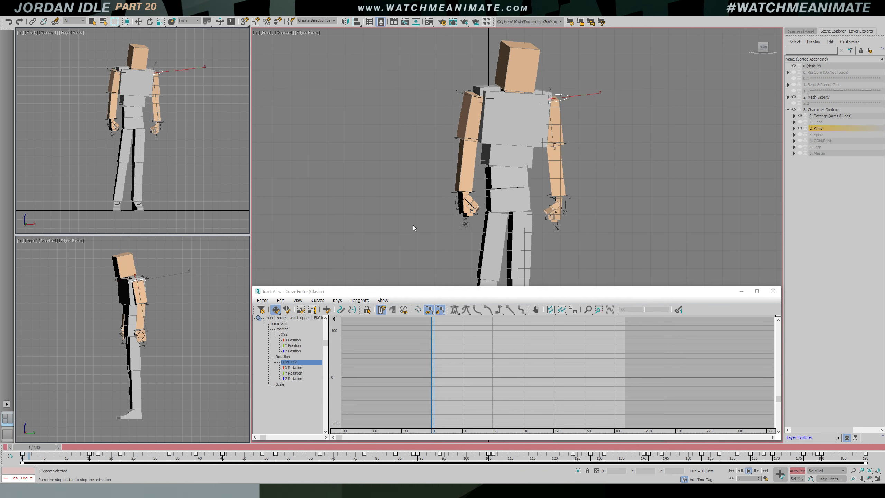
click(403, 226)
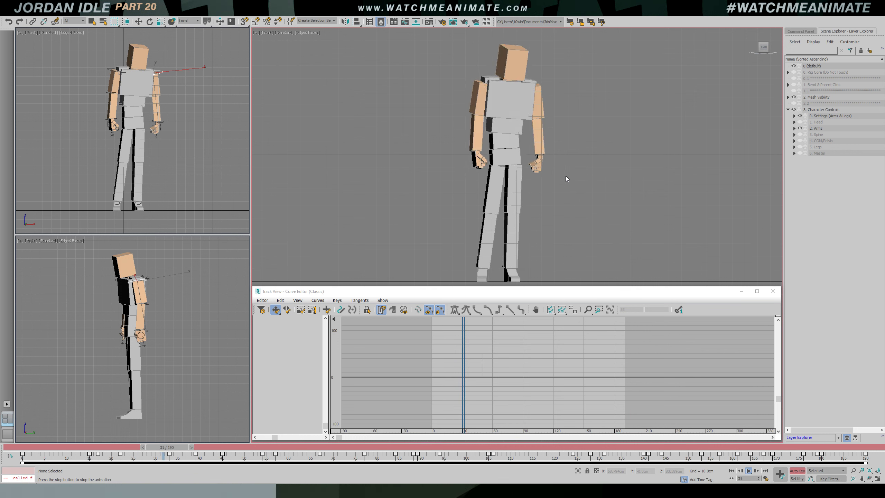
scroll(560, 174, up, 3)
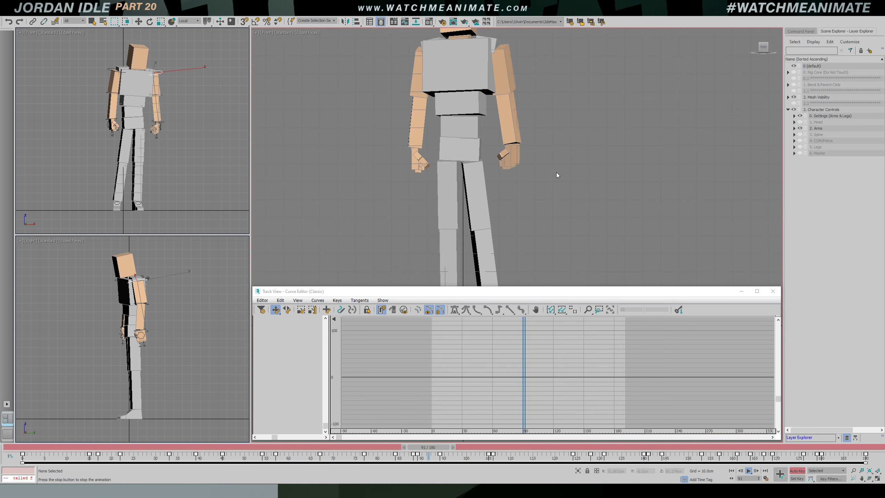
alt+middle_drag(528, 148, 641, 133)
key(slash)
Turn off Auto Key at frame 0 and rotate arm2's hand about its local Y axis
click(504, 120)
key(e)
key(f)
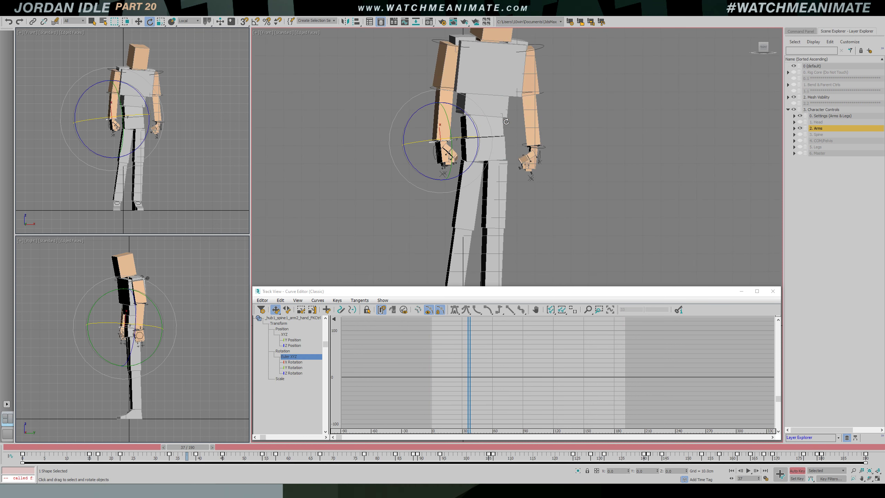
key(Home)
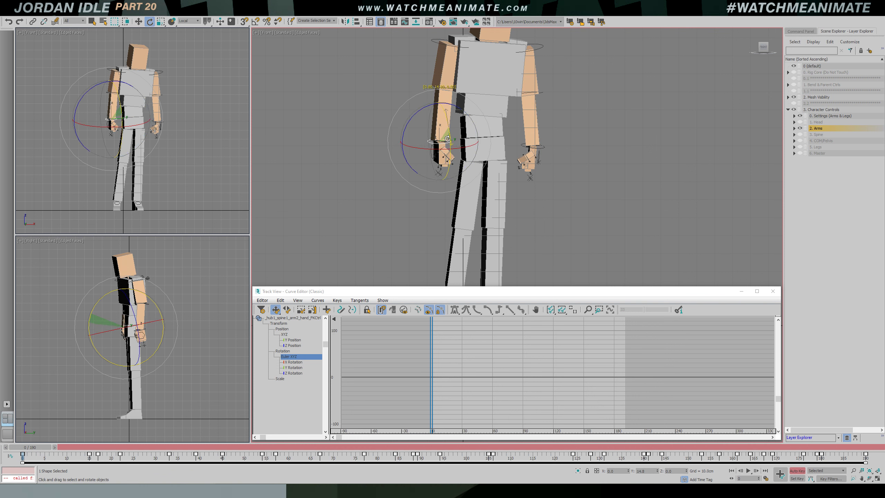
click(797, 471)
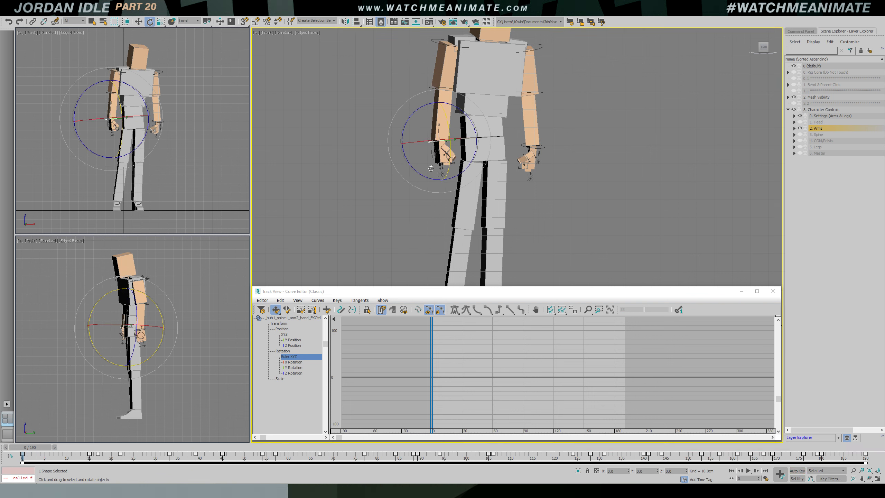
drag(452, 132, 452, 132)
Replay the animation with the rig controls hidden and examine the arms and hands up close
key(slash)
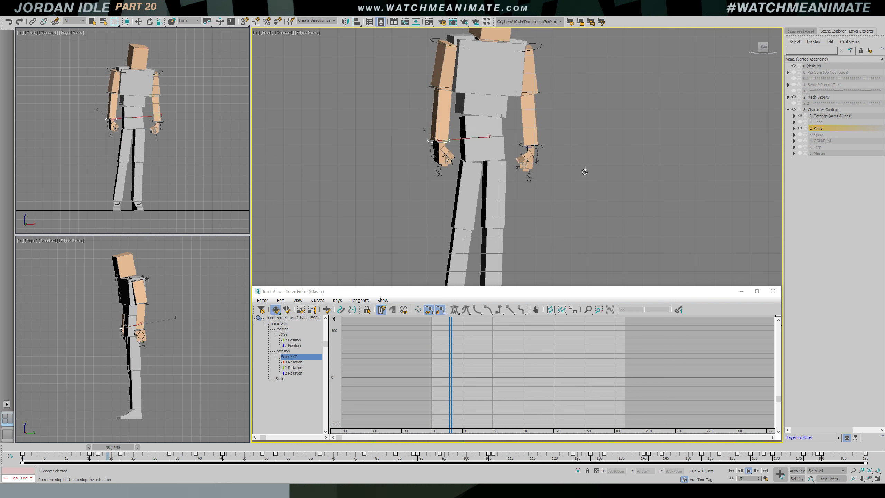
key(shift+s)
scroll(564, 170, down, 2)
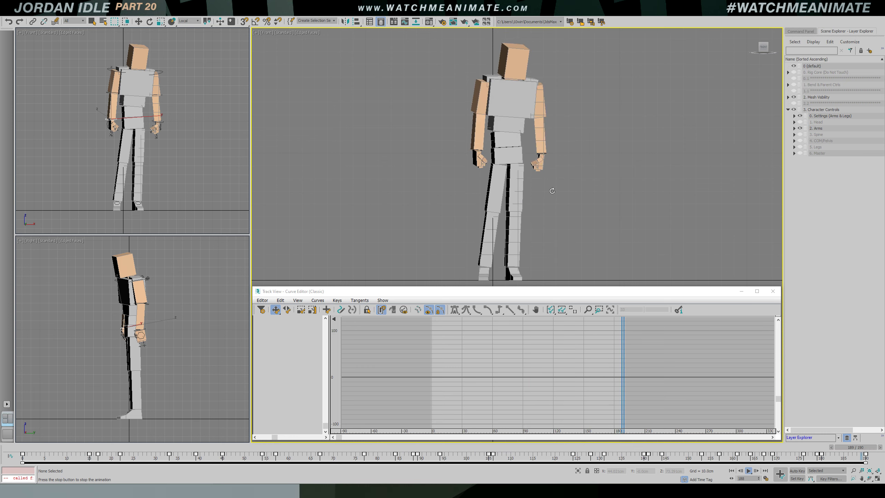
scroll(557, 132, up, 5)
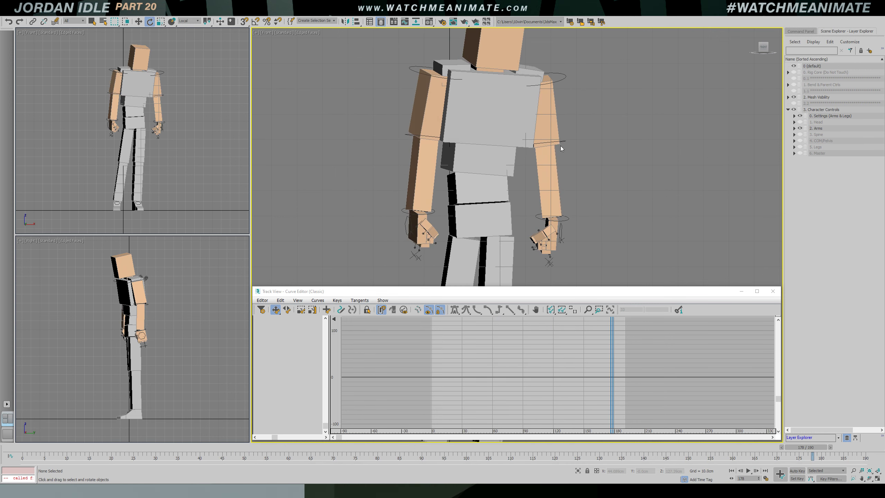
Select arm1's lower arm and inspect its Z Rotation and Y Rotation curves around frame 153
click(560, 147)
click(572, 360)
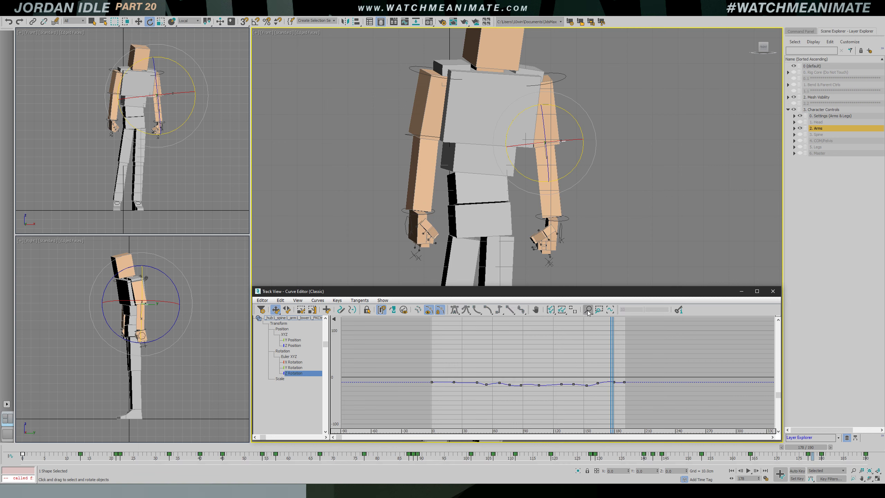
click(572, 310)
scroll(610, 371, down, 2)
drag(714, 343, 672, 360)
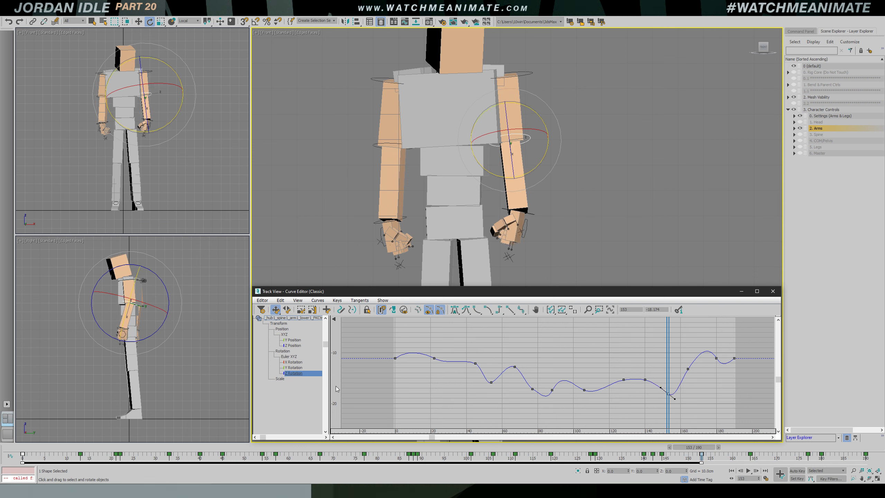
scroll(637, 356, down, 3)
middle_drag(639, 356, 608, 388)
scroll(621, 352, up, 2)
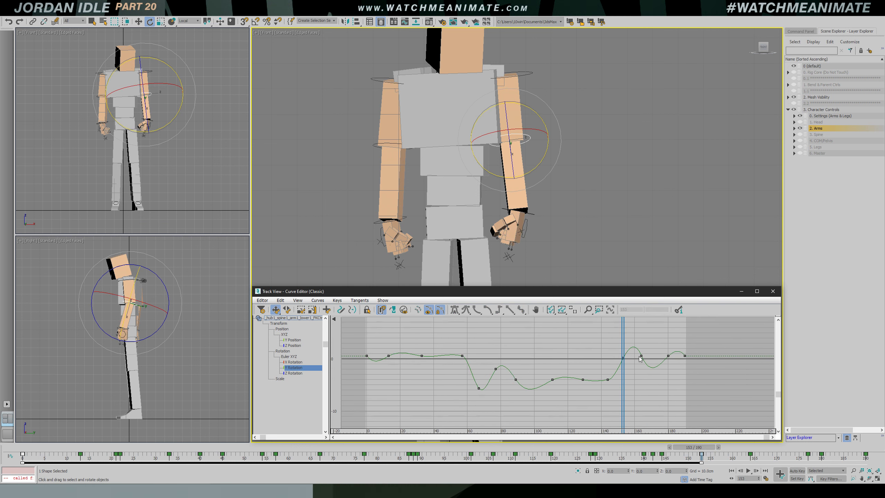
Try raising arm1's lower arm Y Rotation key at frame 153 to about 1.97 and play the animation
drag(622, 349, 567, 350)
mouse_move(598, 351)
mouse_down()
mouse_move(626, 353)
mouse_move(619, 337)
mouse_move(604, 347)
mouse_move(669, 363)
mouse_move(638, 340)
mouse_move(616, 343)
mouse_move(631, 343)
mouse_up()
key(ctrl+z)
alt+middle_drag(552, 223, 569, 277)
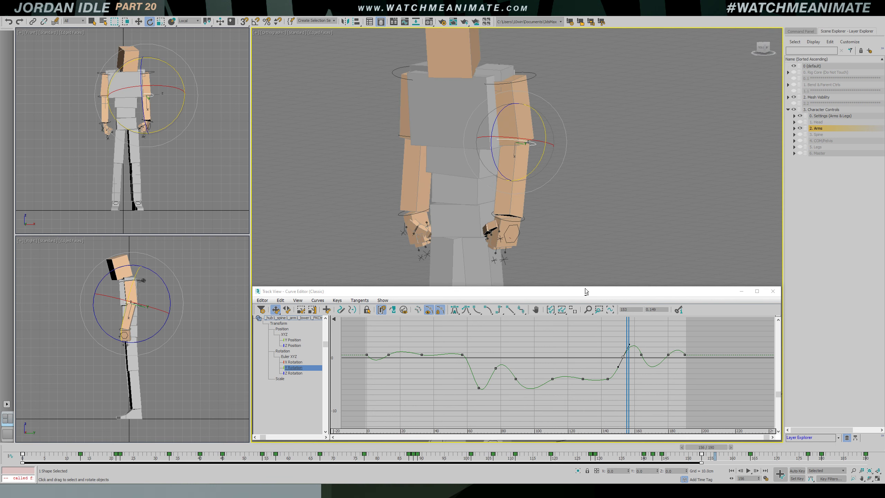
click(625, 359)
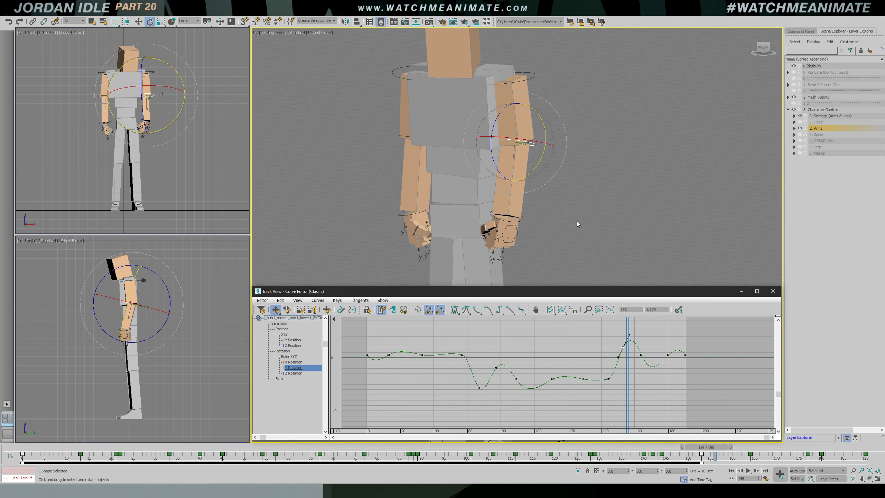
key(f)
key(slash)
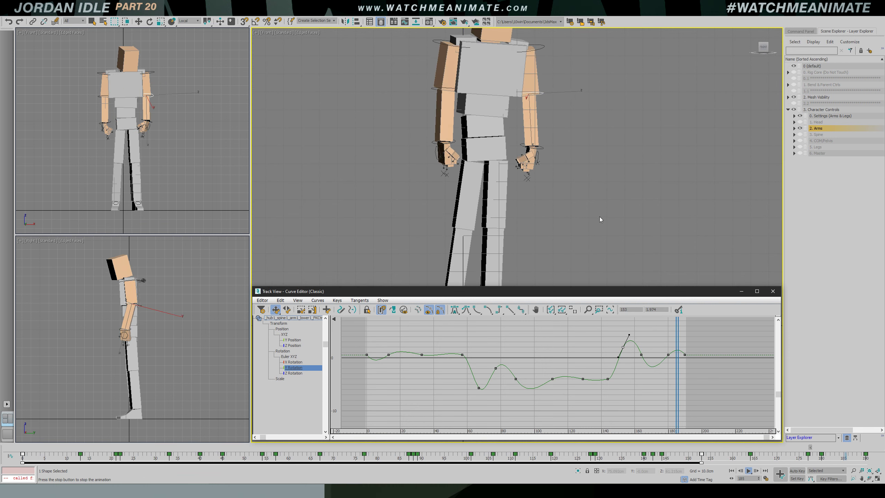
Check the lower arm in playback and undo the raise of its Y Rotation key at frame 153
scroll(563, 197, down, 4)
scroll(549, 199, up, 3)
middle_drag(526, 279, 546, 177)
scroll(545, 198, down, 1)
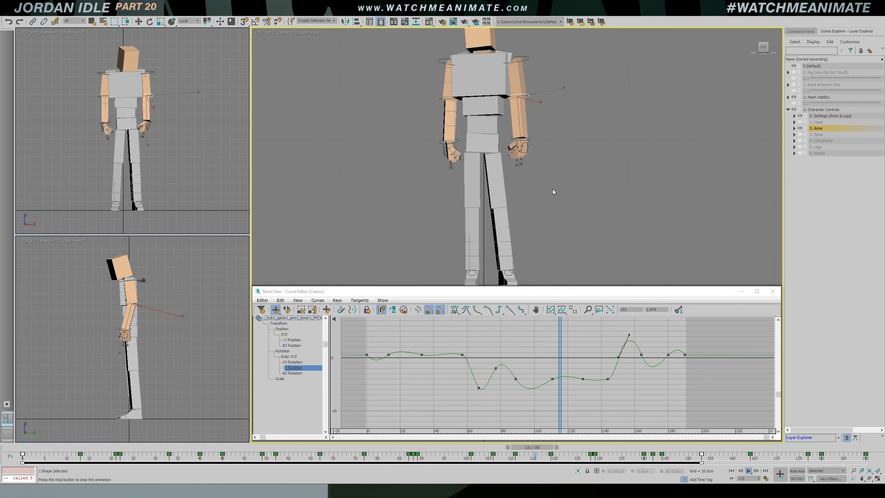
click(553, 192)
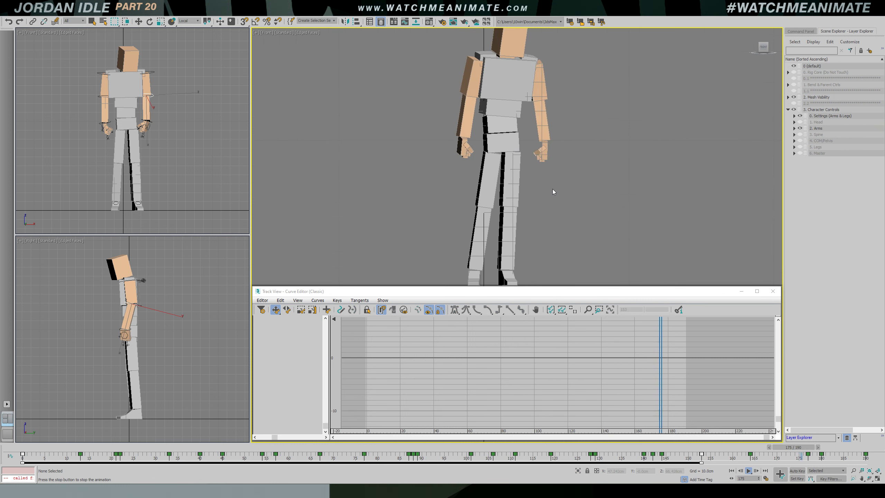
click(587, 447)
drag(587, 449, 723, 449)
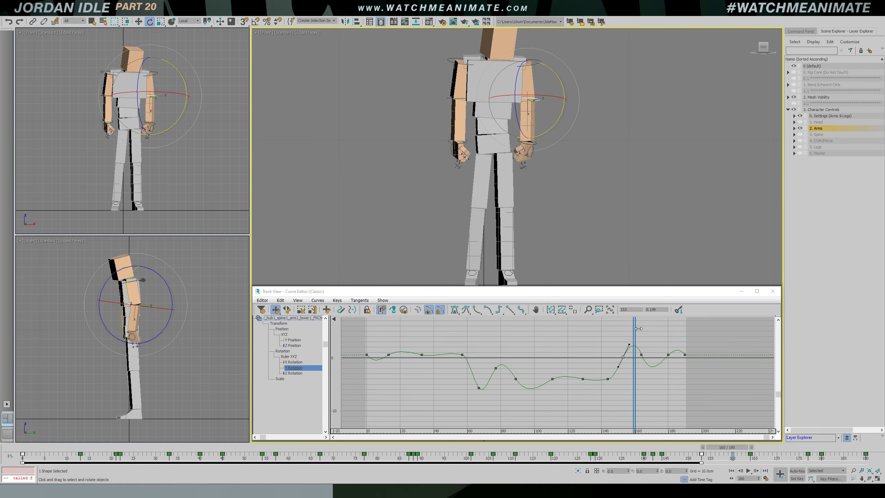
Display arm1's lower arm X Rotation curve and scrub around frame 160 to examine the arm's swing
mouse_move(638, 328)
mouse_down()
mouse_move(609, 334)
mouse_move(645, 339)
mouse_move(634, 340)
mouse_up()
click(290, 362)
scroll(612, 346, down, 3)
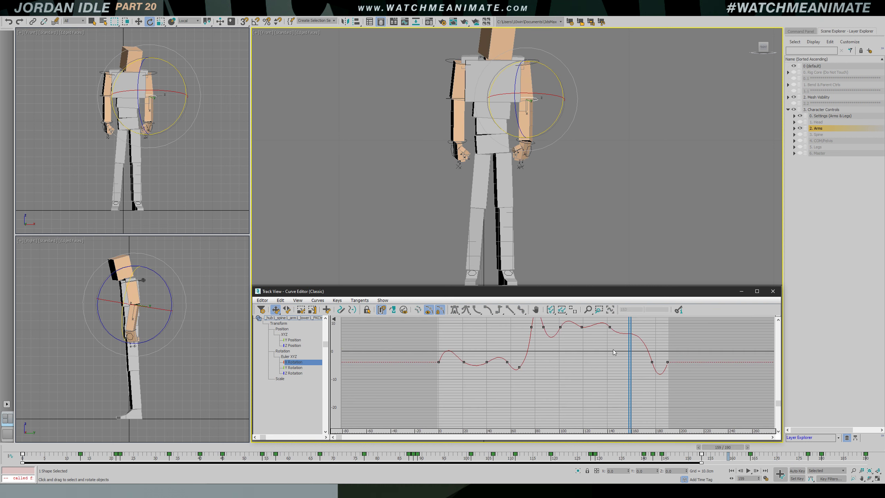
middle_drag(613, 349, 601, 371)
drag(495, 331, 610, 412)
mouse_move(626, 346)
mouse_down()
mouse_move(598, 347)
mouse_move(643, 346)
mouse_move(618, 346)
mouse_up()
click(600, 117)
Try inverting arm1's upper arm X Rotation curve by scaling the values of all its keys, and play the animation
click(526, 60)
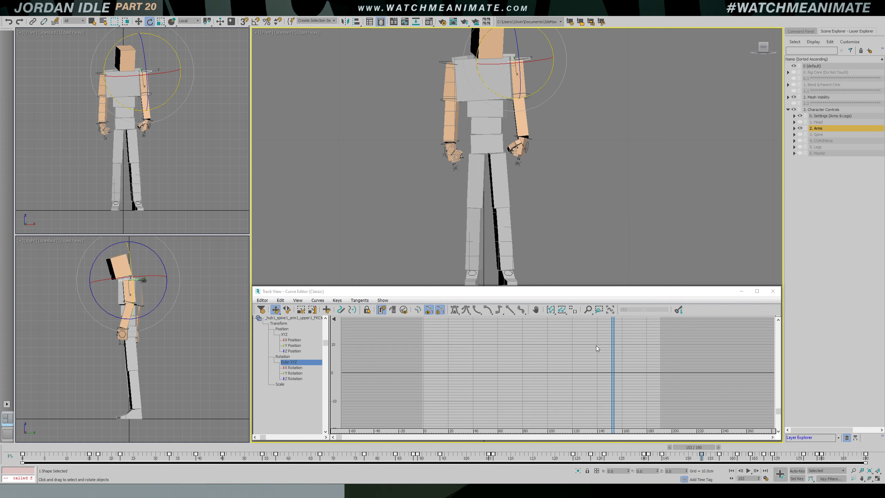
click(293, 368)
mouse_move(554, 363)
ctrl+alt+middle_down()
mouse_move(537, 367)
mouse_move(628, 362)
ctrl+alt+middle_up()
mouse_move(610, 344)
middle_down()
mouse_move(607, 362)
mouse_move(596, 349)
middle_up()
mouse_move(606, 357)
mouse_down()
mouse_move(371, 357)
mouse_move(401, 356)
mouse_up()
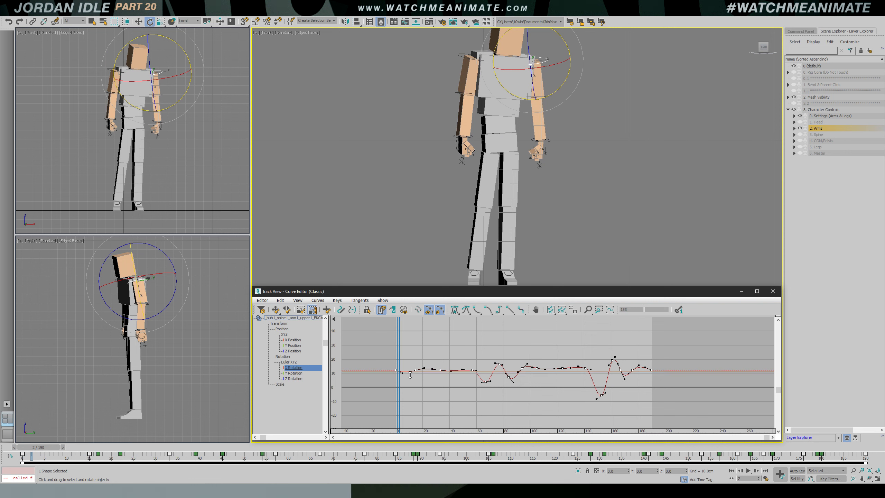
drag(503, 368, 503, 381)
key(slash)
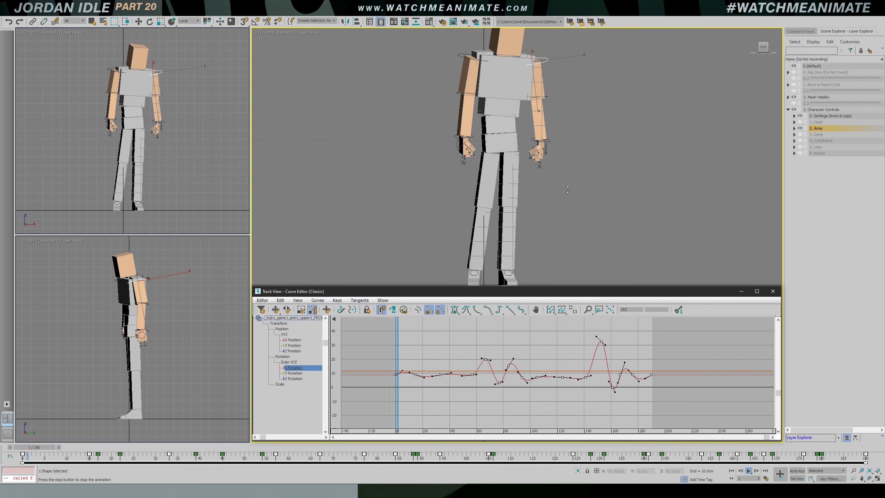
Undo the inversion of the upper arm's X Rotation curve and check the arm in playback
scroll(551, 250, down, 3)
drag(552, 250, 551, 376)
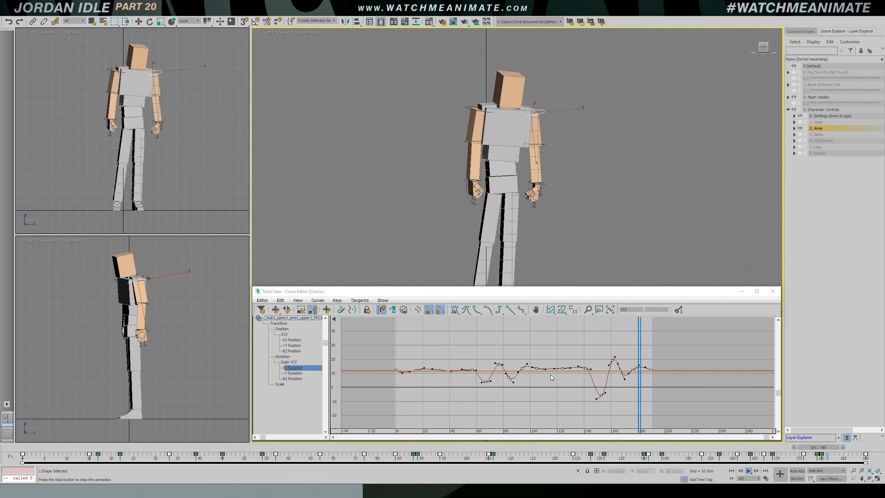
key(slash)
key(e)
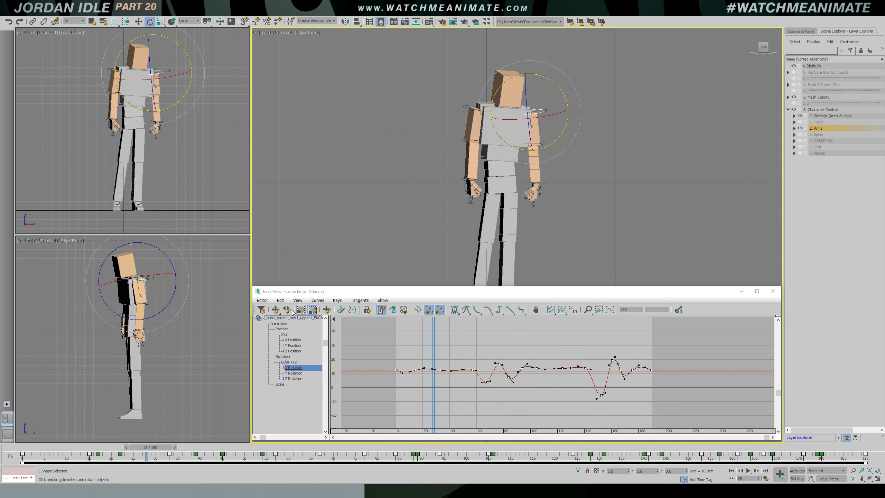
Try lowering arm1's upper arm X Rotation key at frame 161 below zero, scrub the swing, and undo the change
click(275, 310)
drag(437, 339, 617, 355)
ctrl+alt+middle_drag(615, 358, 629, 366)
drag(594, 353, 622, 369)
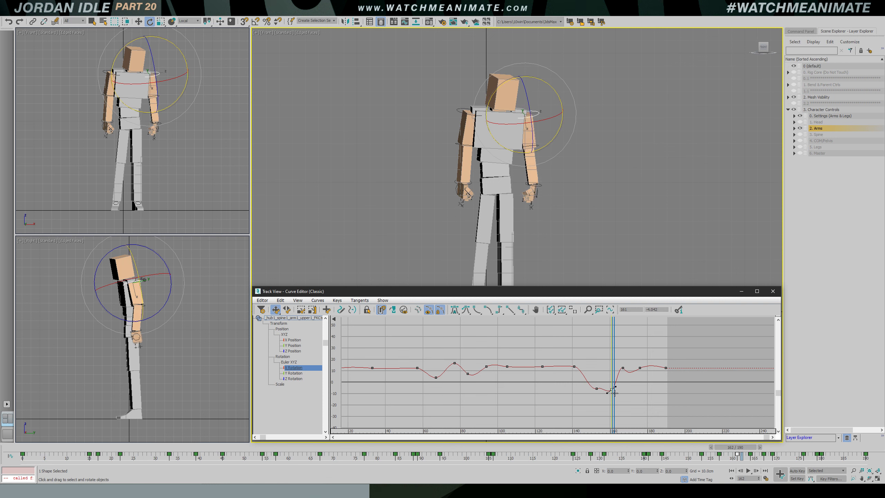
mouse_move(614, 367)
mouse_down()
mouse_move(595, 363)
mouse_move(620, 367)
mouse_move(610, 370)
mouse_up()
key(ctrl+z)
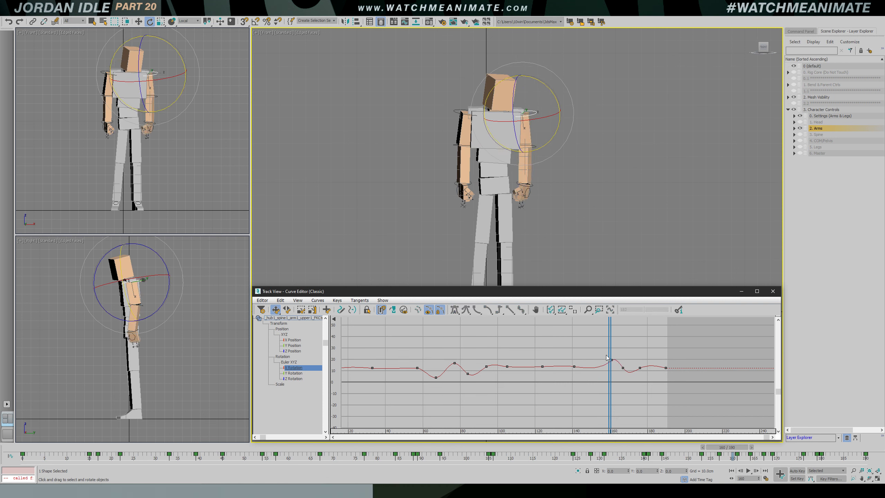
Try replacing the X Rotation dip near frame 153 with a frame 161 key lowered to about 0, play it back, and undo the changes
drag(612, 362, 580, 362)
key(slash)
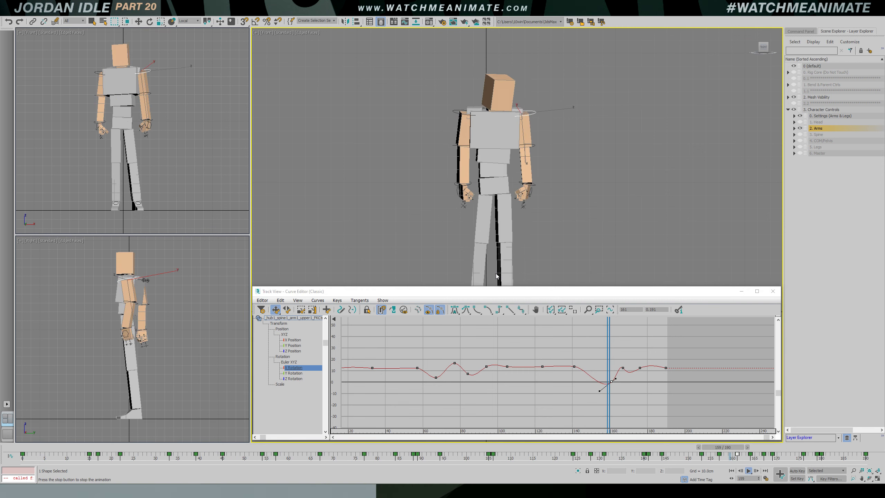
click(597, 449)
key(slash)
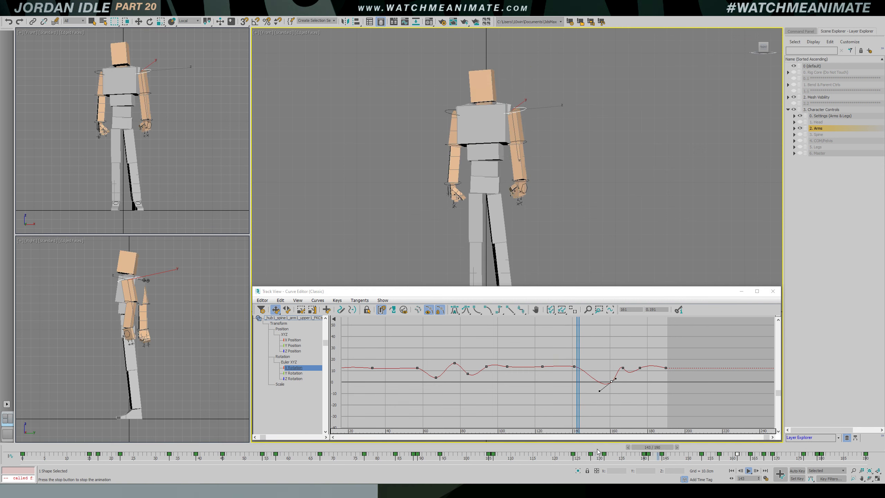
click(612, 450)
drag(612, 450, 711, 450)
key(ctrl+z)
key(ctrl+z)
key(ctrl+z)
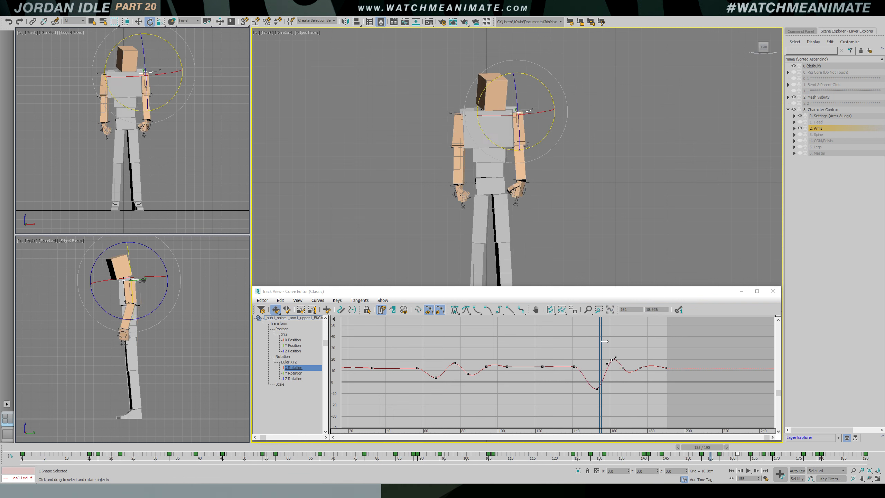
key(slash)
key(slash)
drag(650, 347, 598, 352)
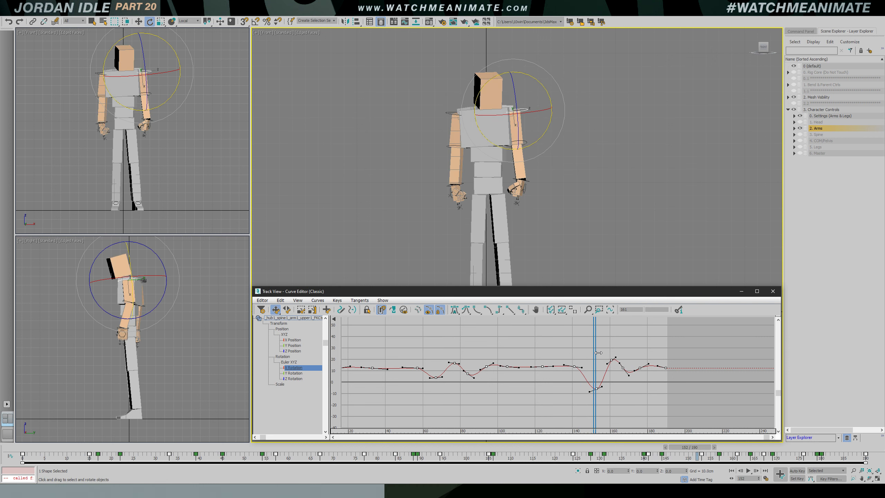
Try lowering the upper arm's Y Rotation key at frame 157, undo the edit, and check the arm in playback
click(296, 373)
ctrl+alt+middle_drag(606, 374, 591, 364)
drag(578, 380, 584, 394)
click(584, 377)
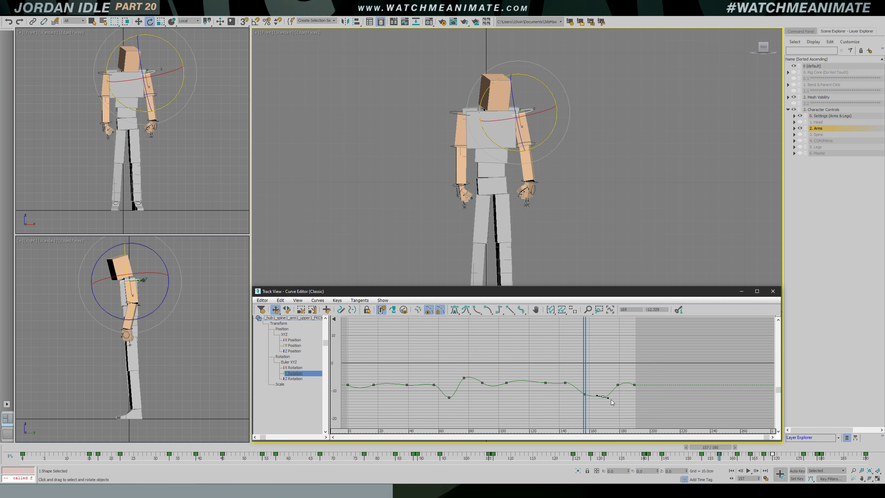
drag(585, 369, 545, 355)
key(ctrl+z)
key(ctrl+z)
key(slash)
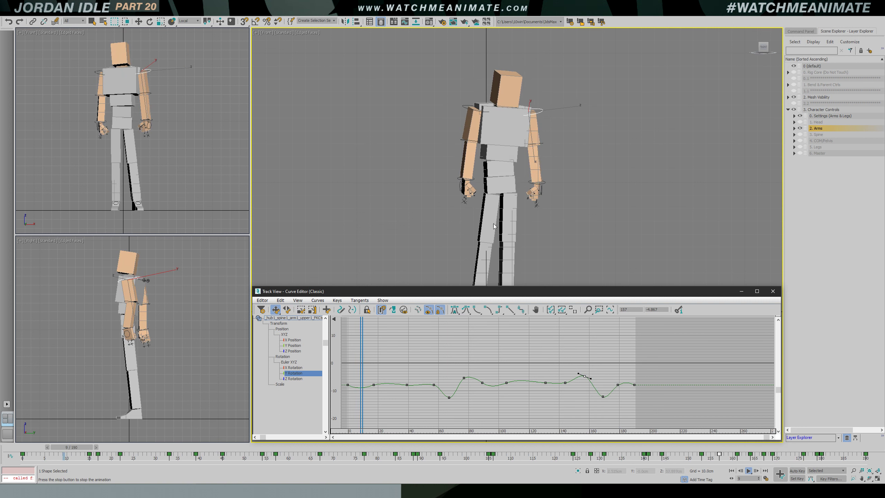
click(499, 214)
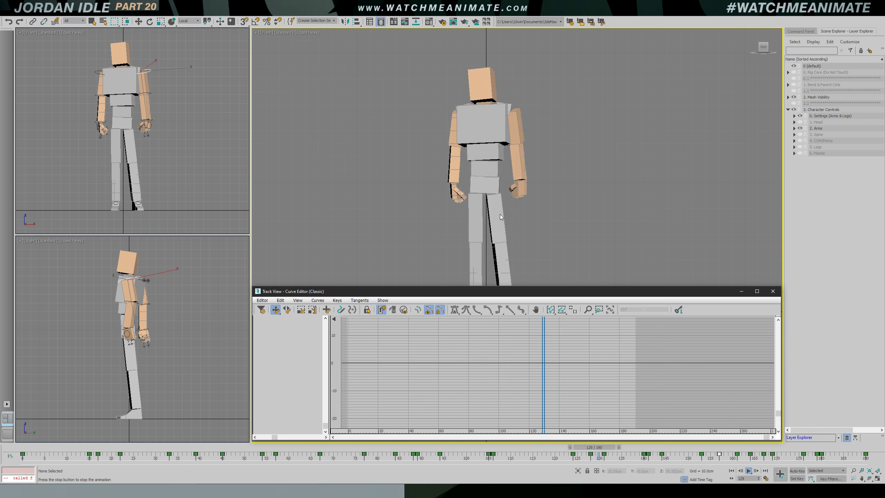
Try uncurling arm1's fingers at frame 180 by rotating the two selected finger controls about their local Z axis
scroll(551, 203, up, 3)
scroll(551, 205, up, 3)
key(e)
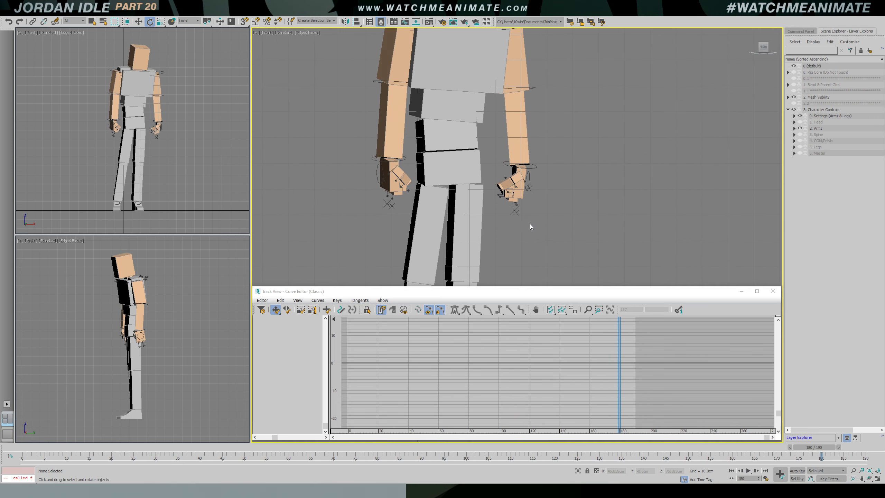
key(w)
drag(507, 214, 508, 211)
key(e)
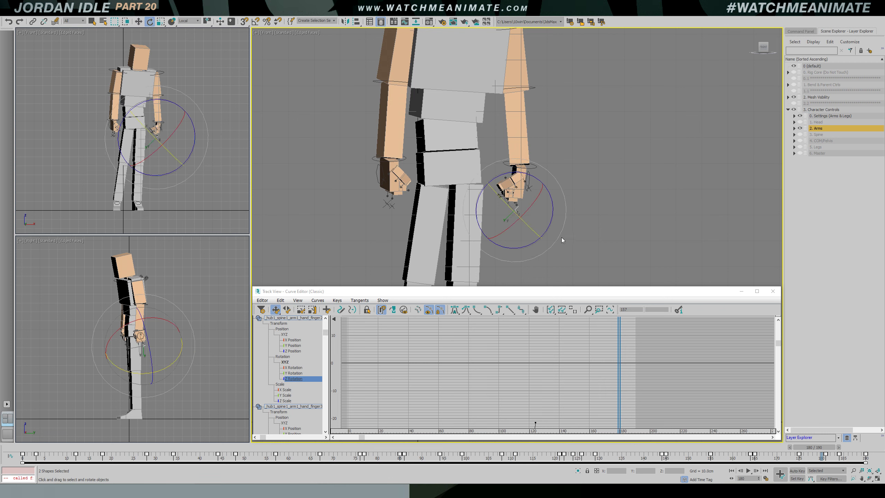
drag(553, 209, 538, 186)
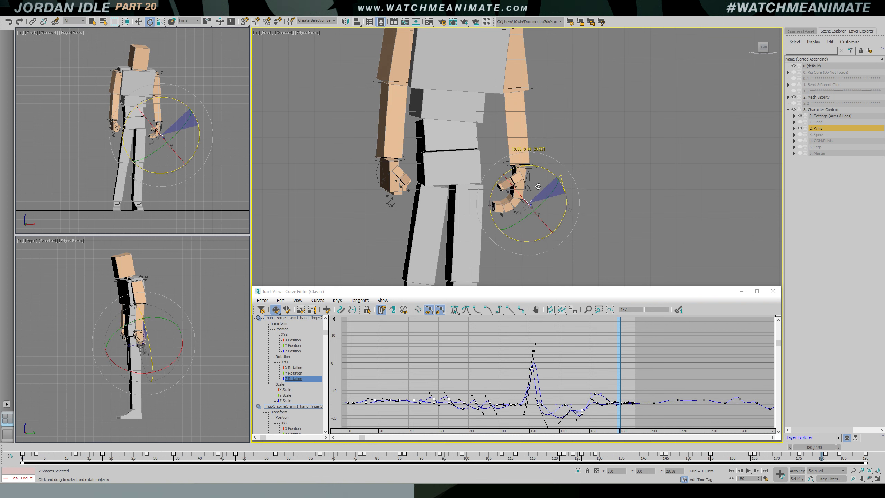
click(551, 184)
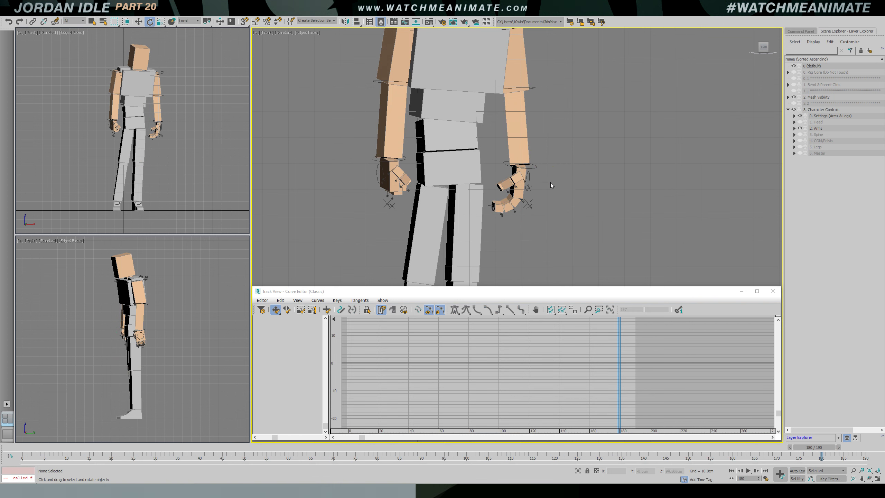
Check the uncurled fingers in playback from a closer and a wider view, and undo the finger rotation
click(533, 207)
key(/)
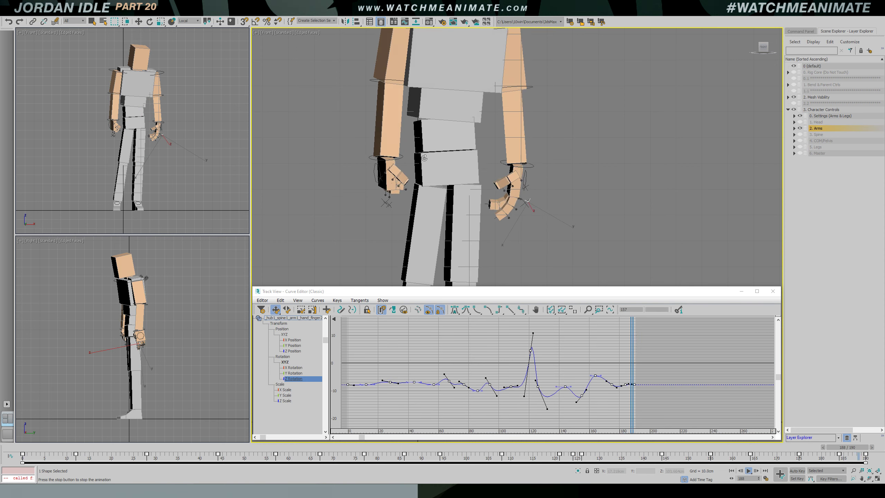
right_click(226, 142)
scroll(506, 155, down, 5)
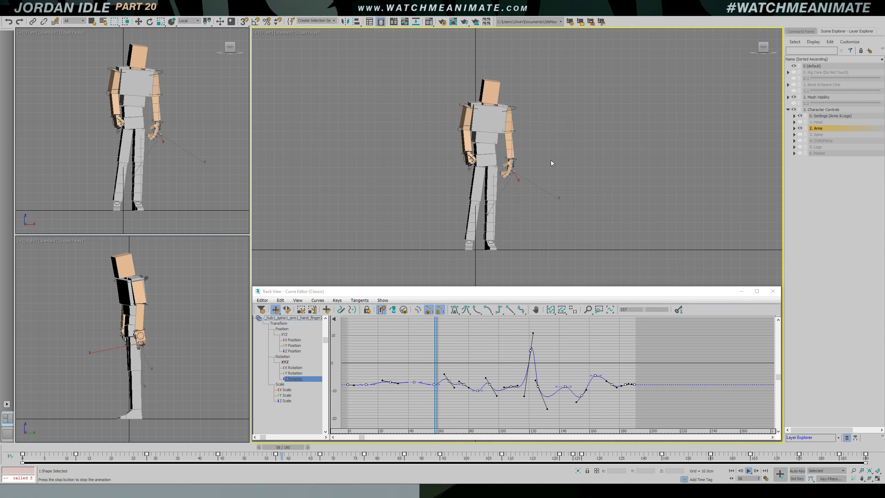
scroll(547, 161, up, 5)
click(528, 162)
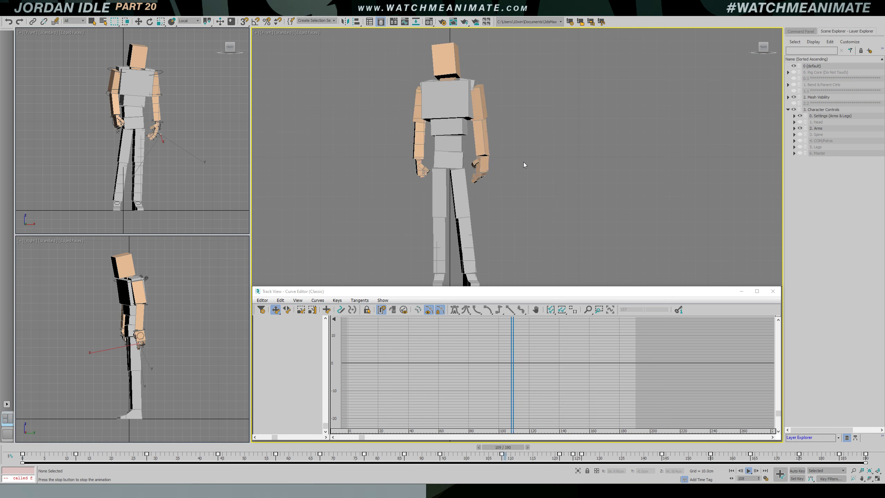
key(shift+s)
key(shift+s)
key(shift+s)
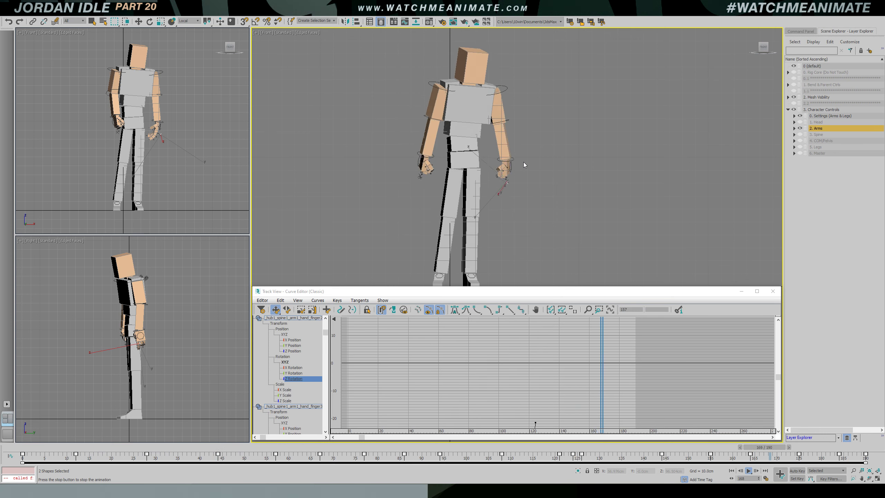
click(523, 161)
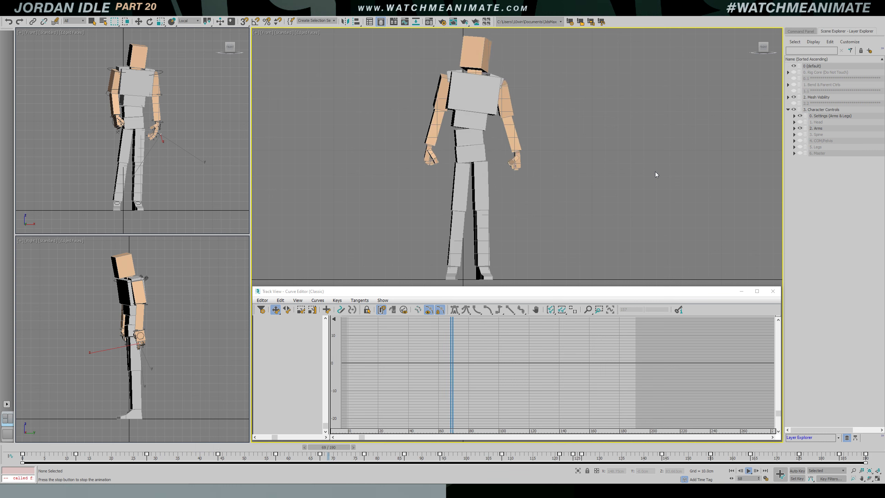
Watch the animation without the Curve Editor, then reopen it for arm1's hand control and frame its Z Rotation curve
click(772, 291)
scroll(610, 289, up, 5)
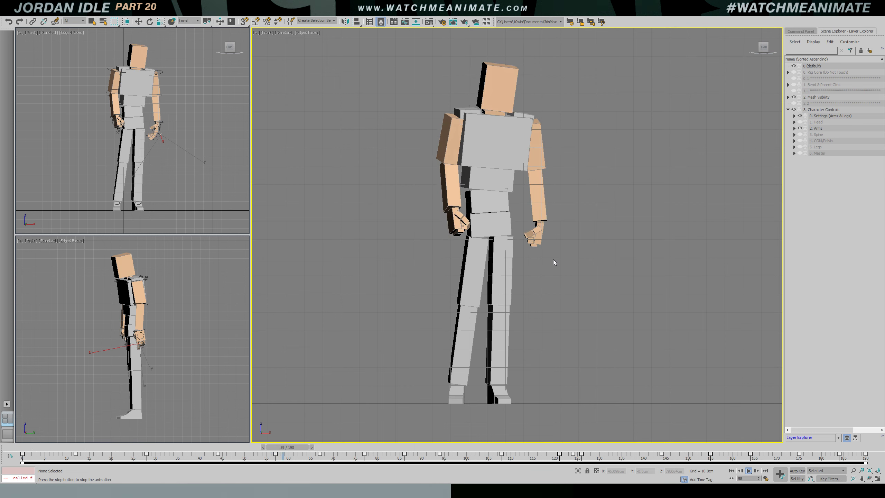
key(e)
click(524, 222)
key(c)
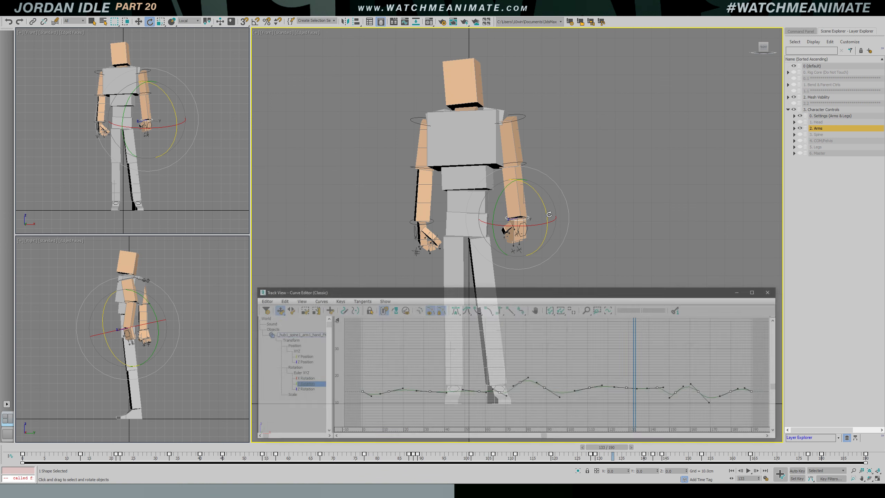
middle_drag(535, 249, 521, 183)
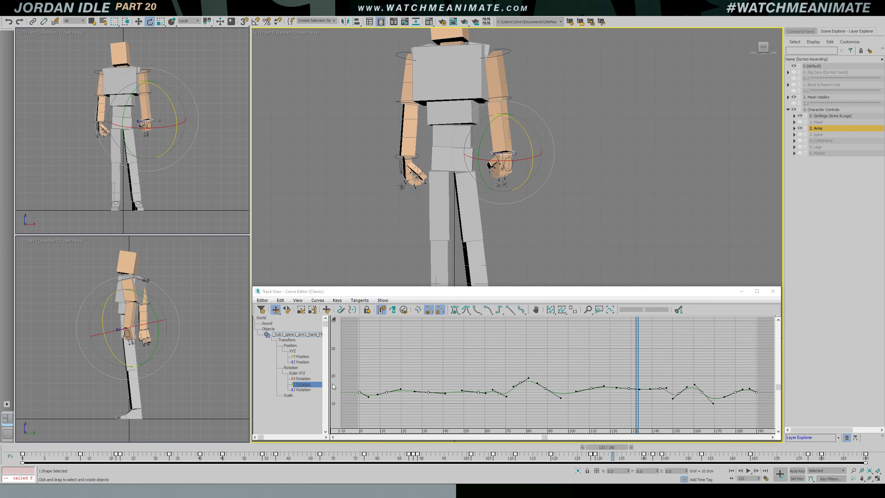
click(301, 390)
scroll(563, 390, down, 2)
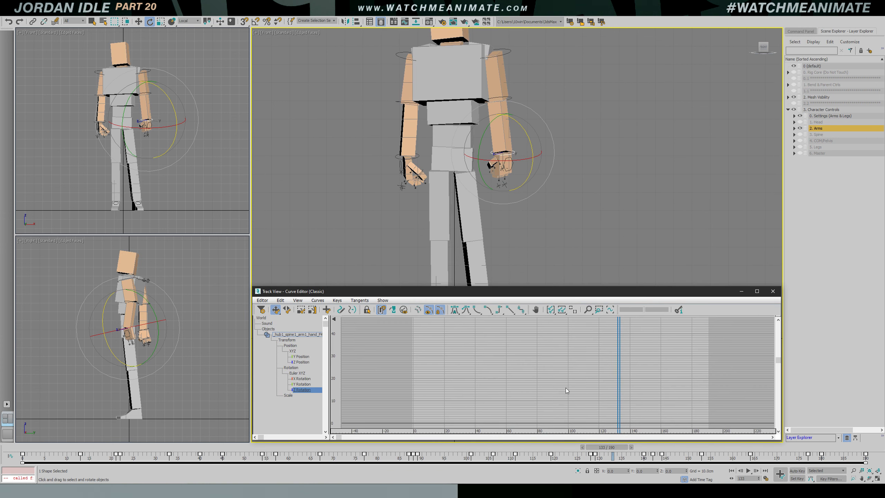
click(573, 310)
Try steepening the upward tangents of the hand's Z Rotation key at frame 88 and check the motion in playback
drag(637, 337, 555, 359)
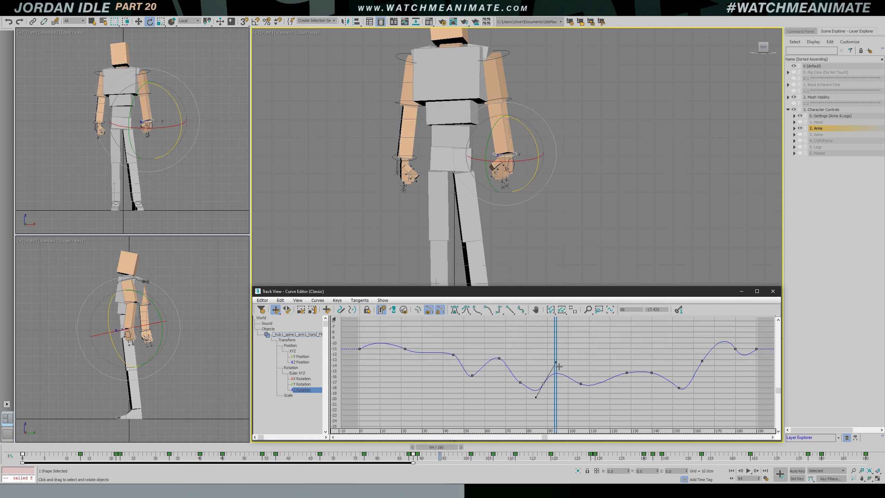
drag(558, 352, 507, 350)
key(slash)
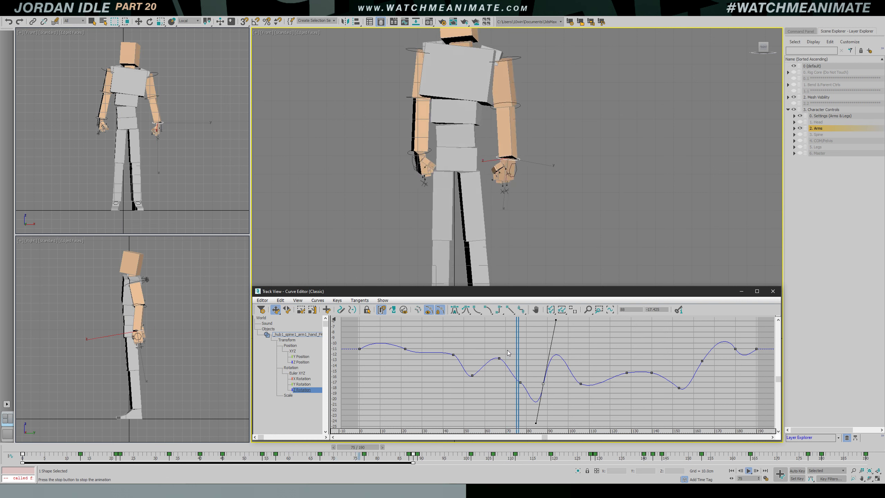
key(slash)
drag(556, 319, 562, 366)
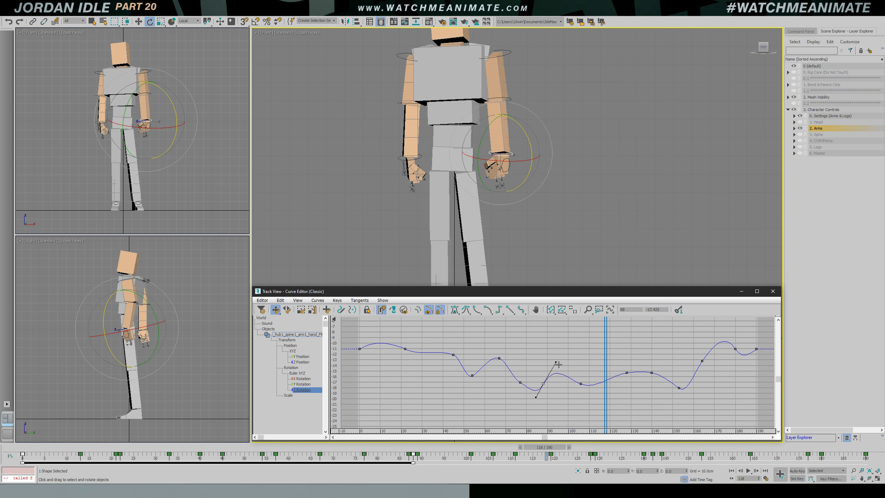
Reverse the frame 88 key's tangents into a steep downward slope on the hand's Z Rotation curve and review the playback
drag(607, 331, 499, 340)
key(/)
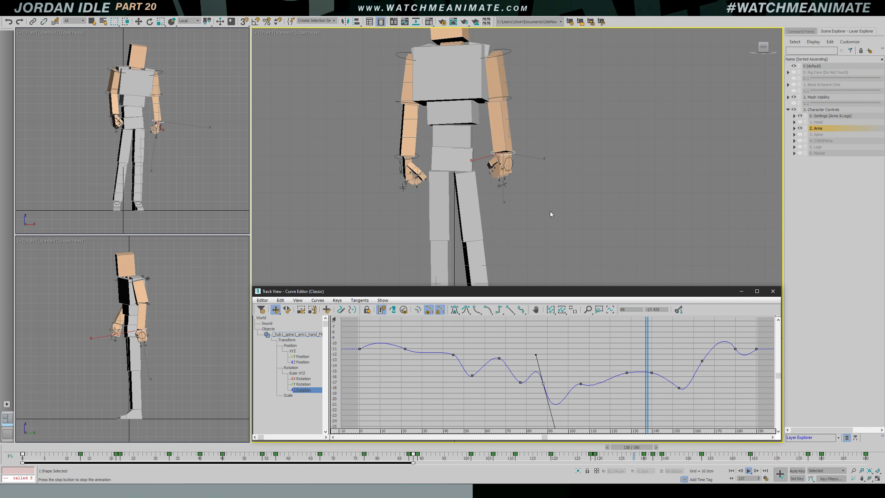
scroll(550, 212, down, 3)
click(741, 291)
scroll(524, 296, up, 3)
click(525, 291)
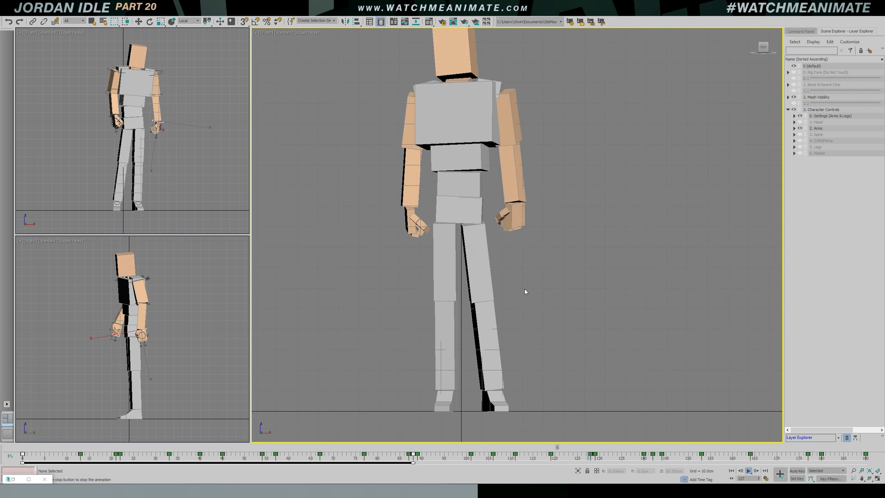
key(shift+s)
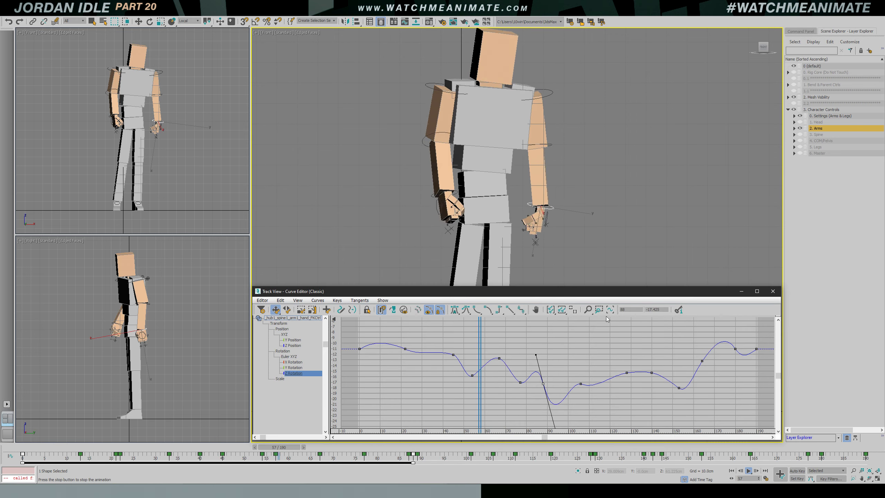
key(slash)
Tilt the hand's Z Rotation tangents steeply upward at frame 77 and steeply downward at frame 106
key(e)
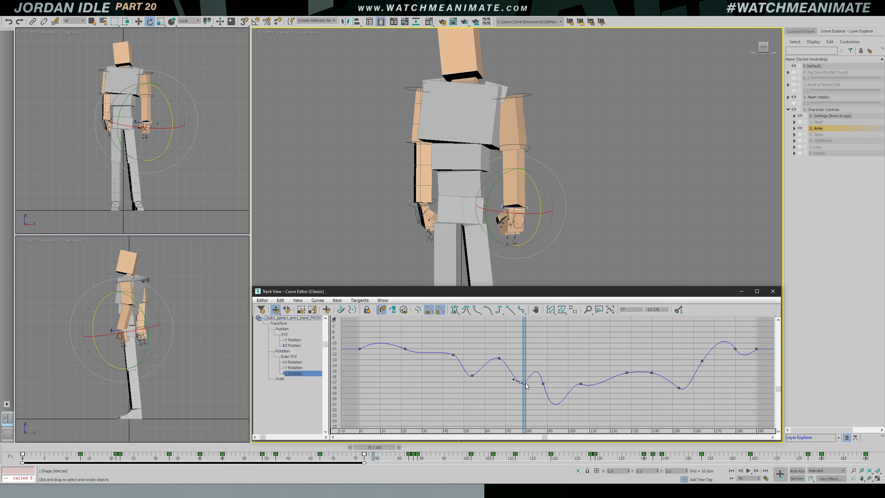
drag(522, 351, 563, 353)
key(slash)
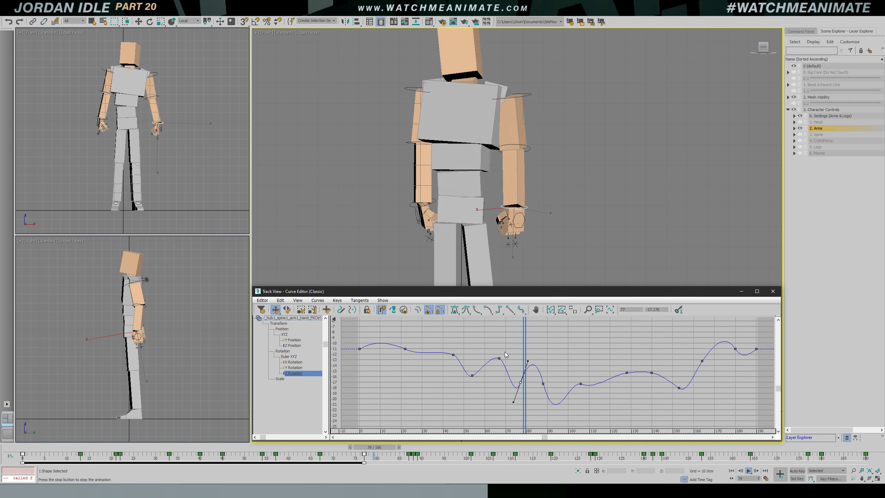
key(slash)
click(581, 383)
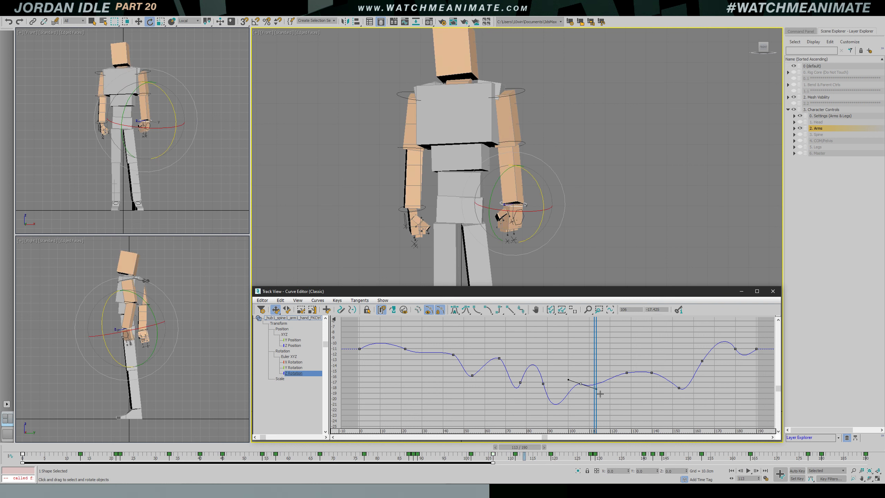
drag(600, 367, 620, 367)
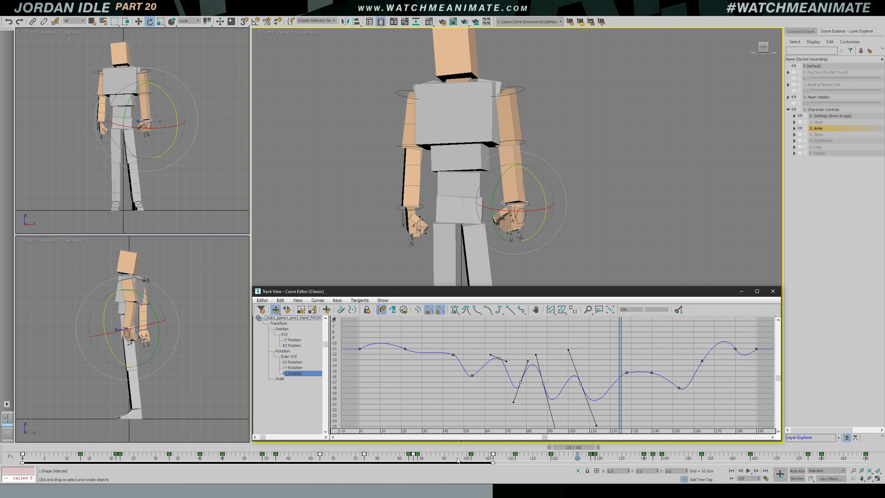
Compress the timing of the four selected hand Z Rotation keys so the last falls at about frame 89, and play the animation
drag(495, 463, 417, 464)
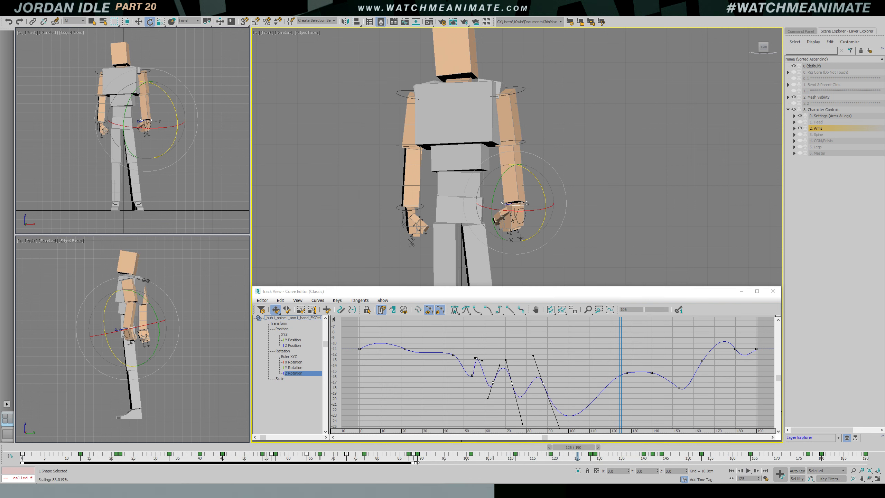
key(slash)
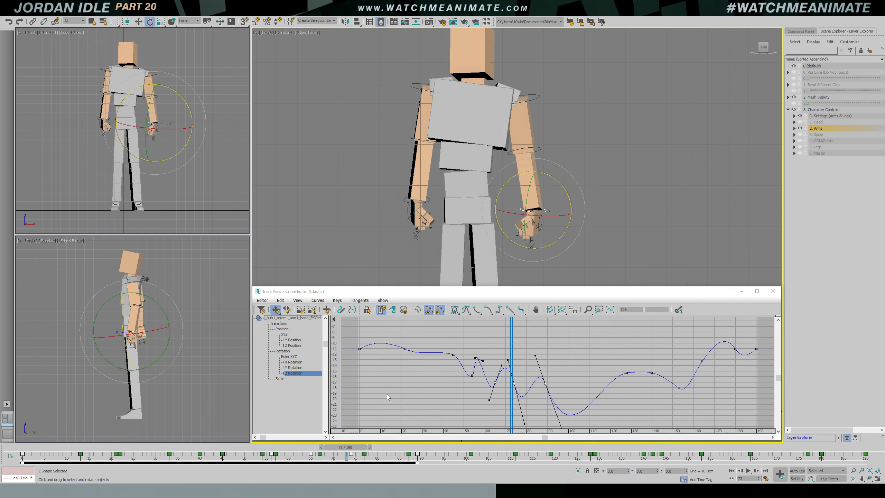
key(slash)
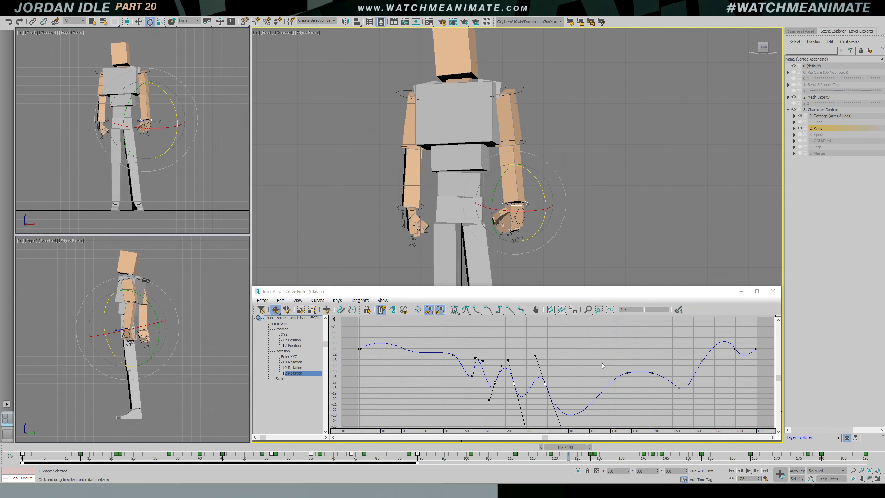
Review the playback and try shifting the five selected hand Z Rotation keys 5 frames later
click(619, 361)
drag(618, 368, 442, 361)
key(slash)
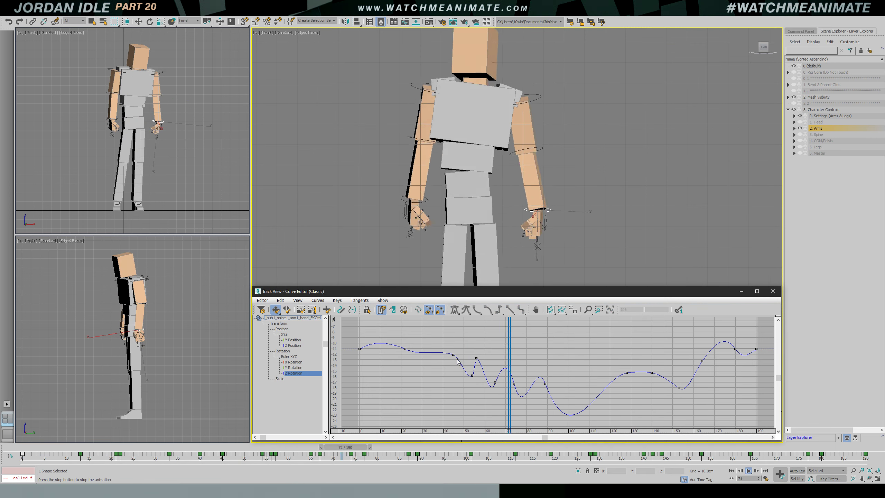
key(slash)
key(e)
drag(545, 408, 545, 407)
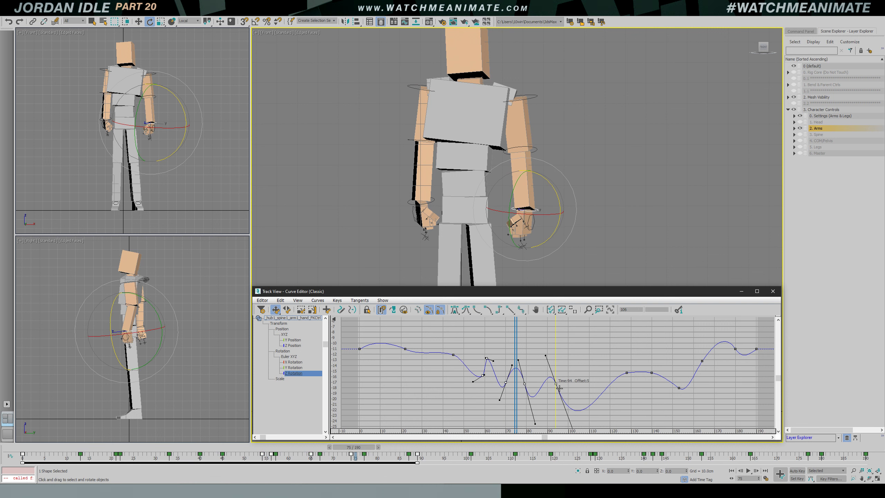
click(472, 346)
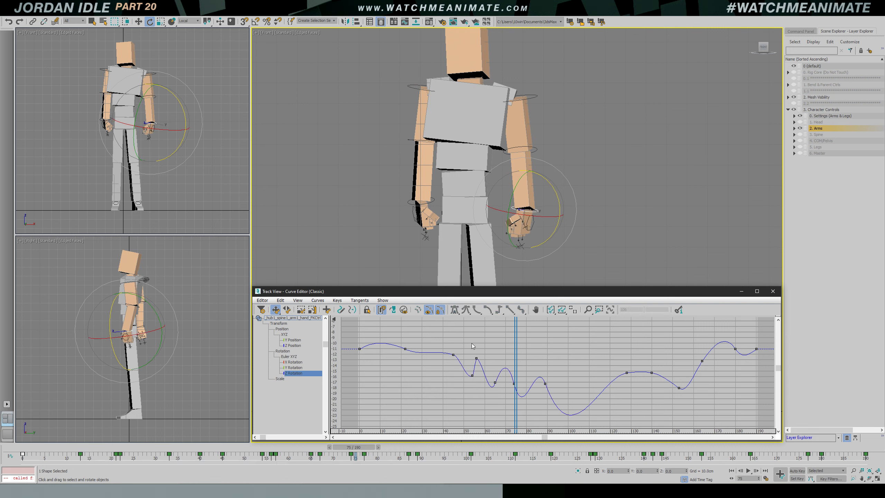
Shift the last four keys of the hand's Z Rotation wobble 7 frames later, ending at frame 96, and review the playback
drag(498, 370, 563, 388)
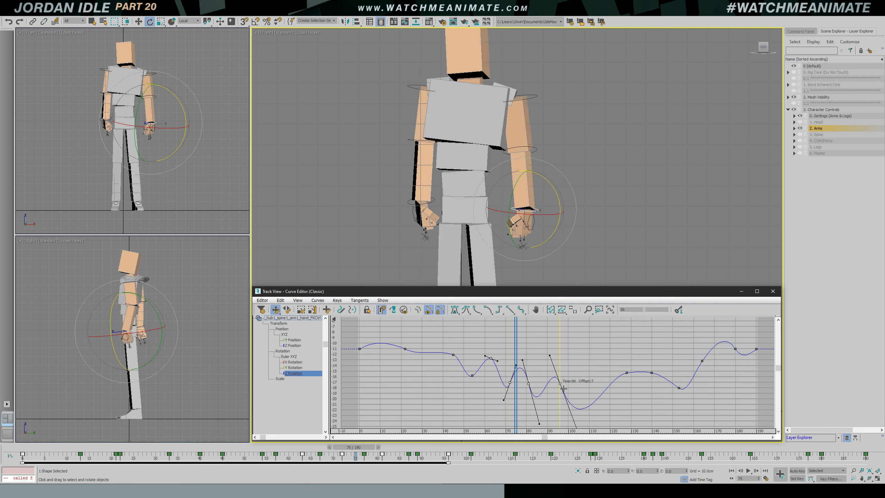
drag(519, 350, 466, 348)
key(/)
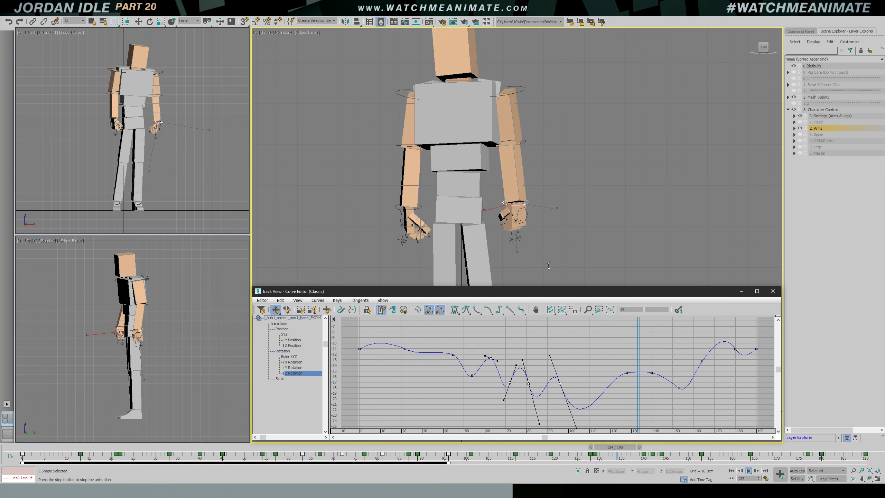
click(541, 249)
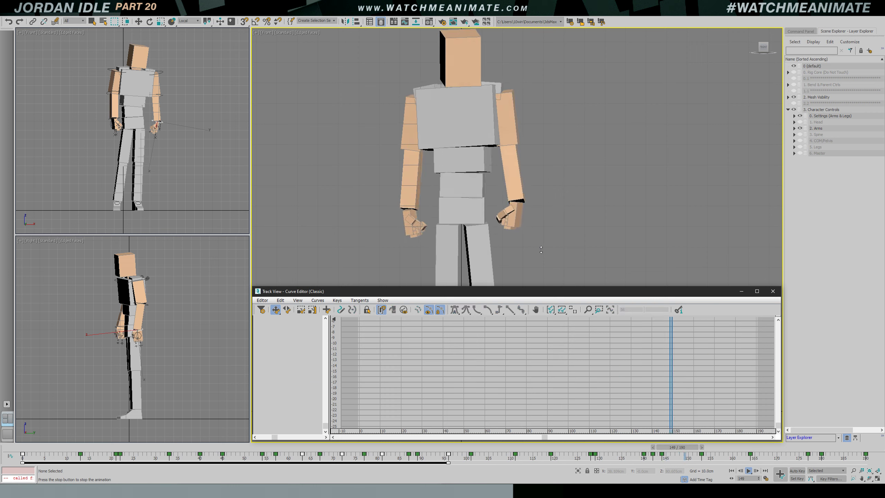
click(560, 271)
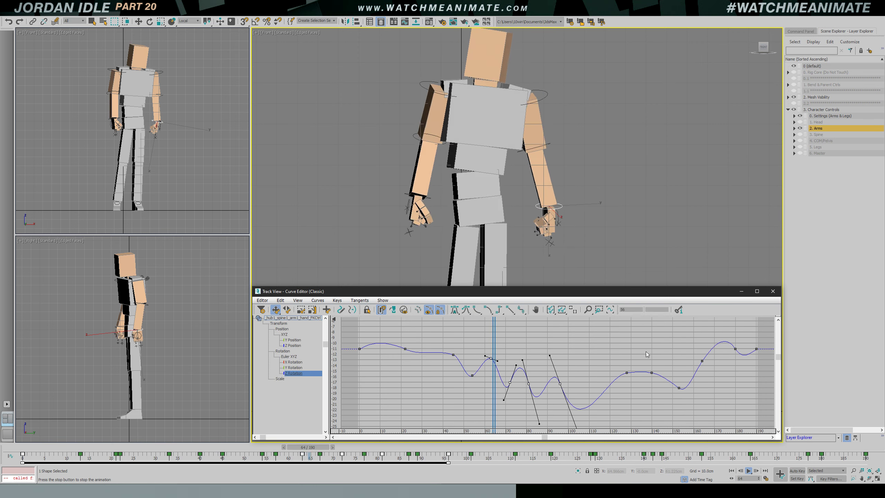
key(slash)
Try steepening the upward tangents of the hand's Z Rotation key at frame 180, check the playback, and undo the change
click(735, 349)
mouse_move(743, 362)
mouse_down()
mouse_move(743, 322)
mouse_move(709, 334)
mouse_move(731, 336)
mouse_up()
key(slash)
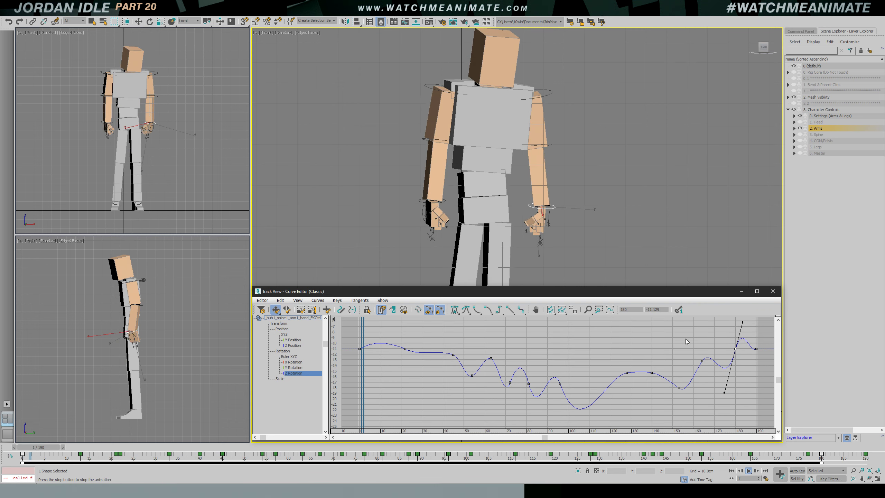
key(slash)
key(ctrl+z)
Add a key at frame 165 on the hand's X Rotation curve, tilt its tangents steeply upward, and play the animation
click(294, 362)
key(slash)
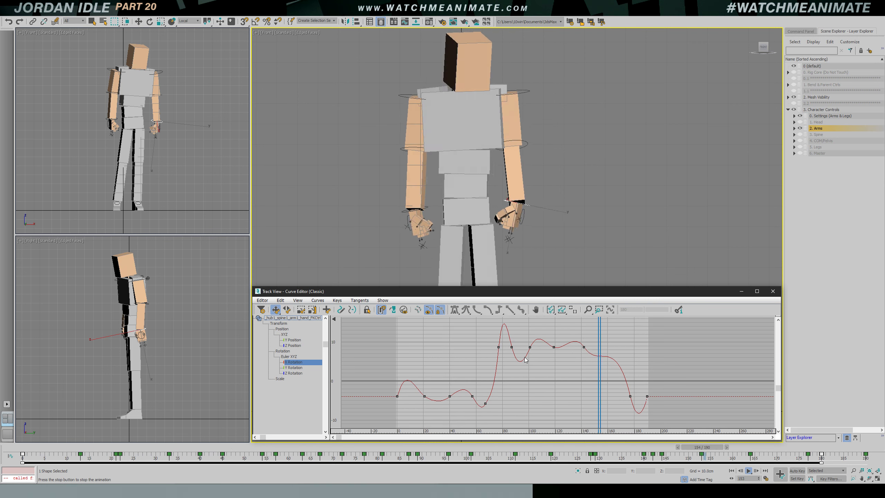
key(slash)
key(e)
mouse_move(637, 359)
mouse_down()
mouse_move(602, 361)
mouse_move(617, 363)
mouse_up()
click(614, 359)
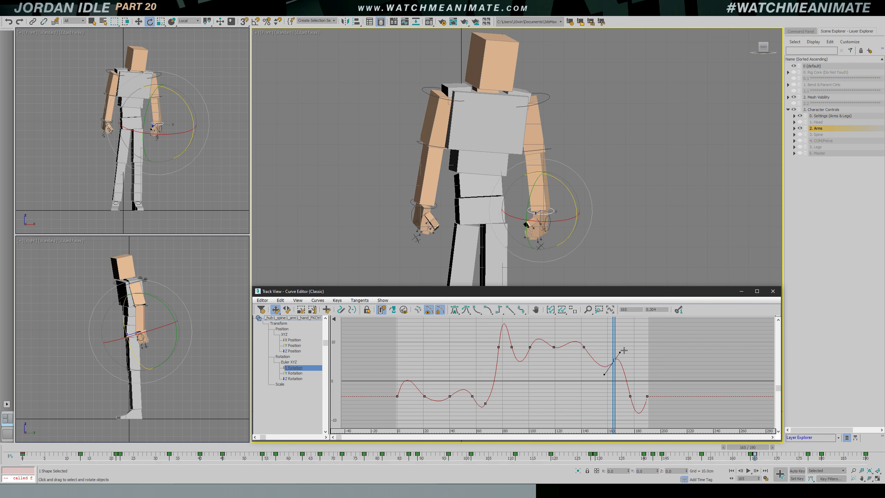
key(slash)
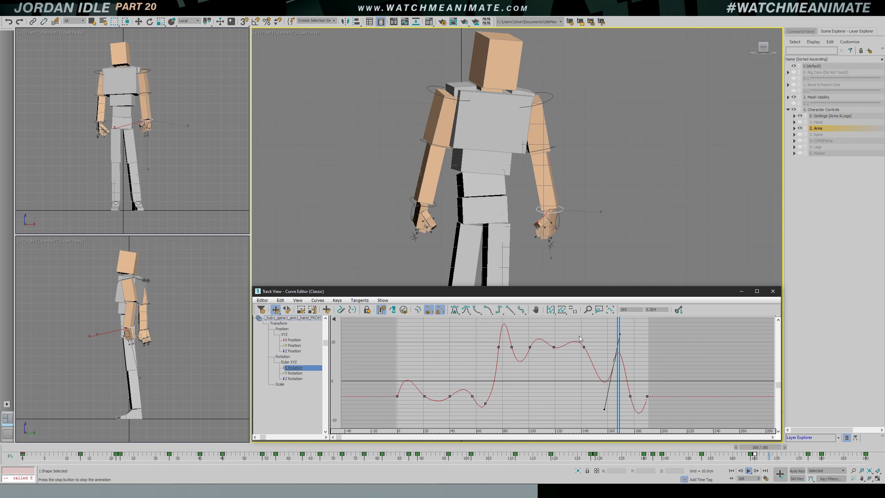
Reverse the frame 165 key's tangents into a steep downward slope on the hand's X Rotation curve and review the motion
key(e)
key(slash)
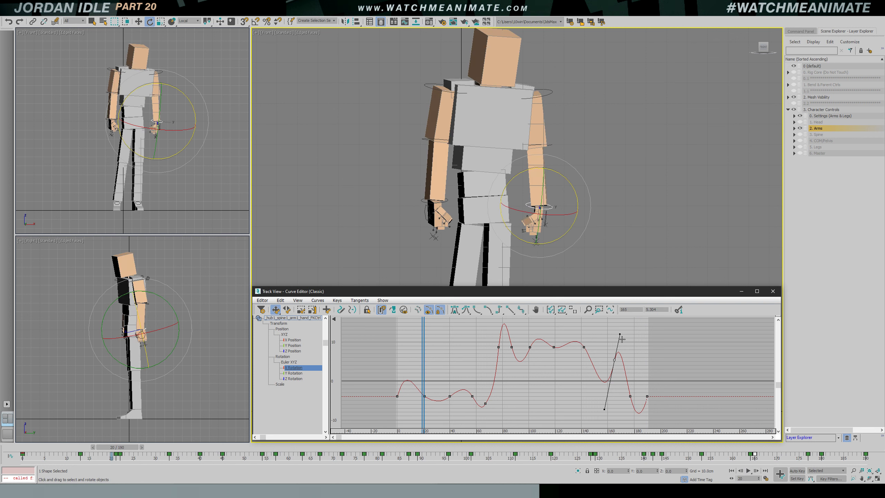
key(slash)
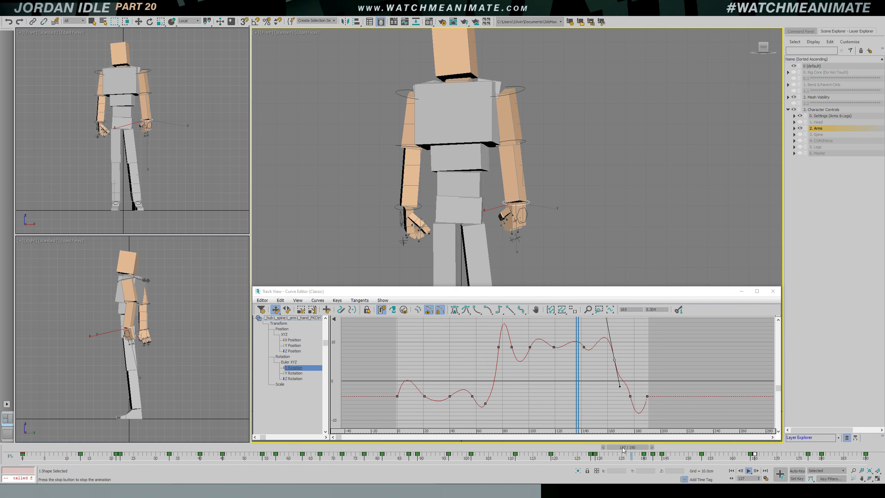
key(slash)
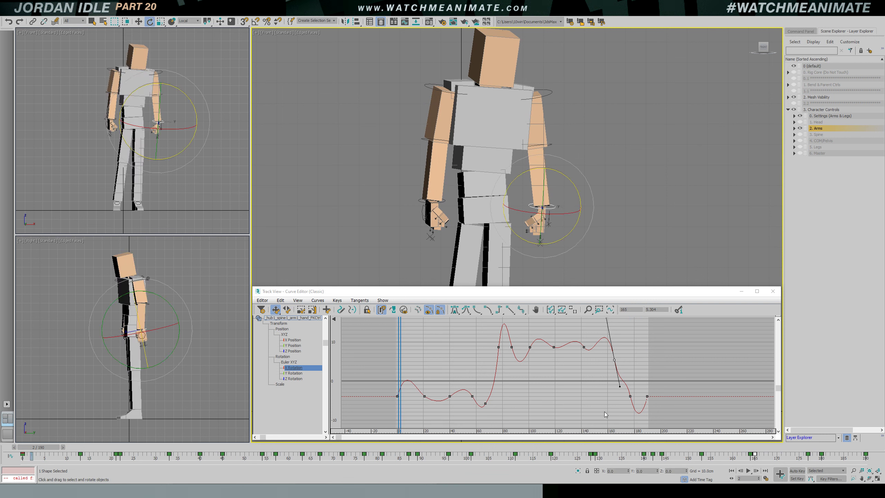
Lower the hand's X Rotation key at frame 165 to about -7 and watch the playback with the controls deselected
drag(614, 360, 619, 413)
key(slash)
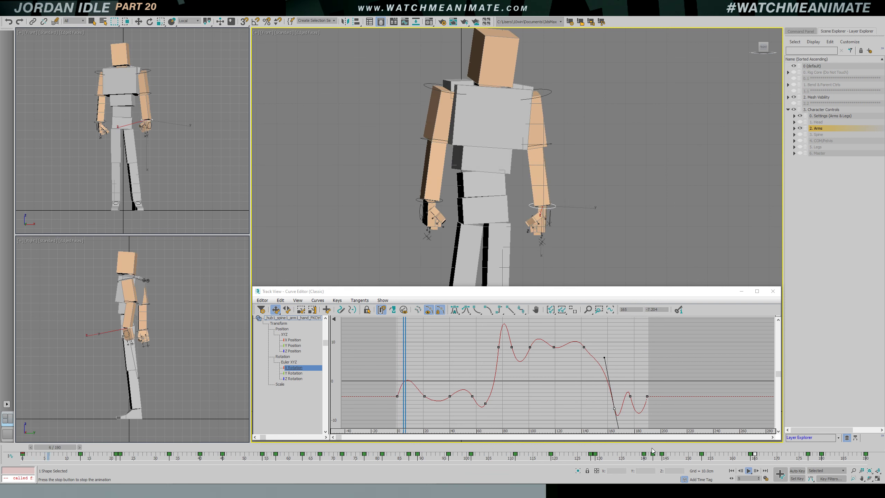
click(205, 177)
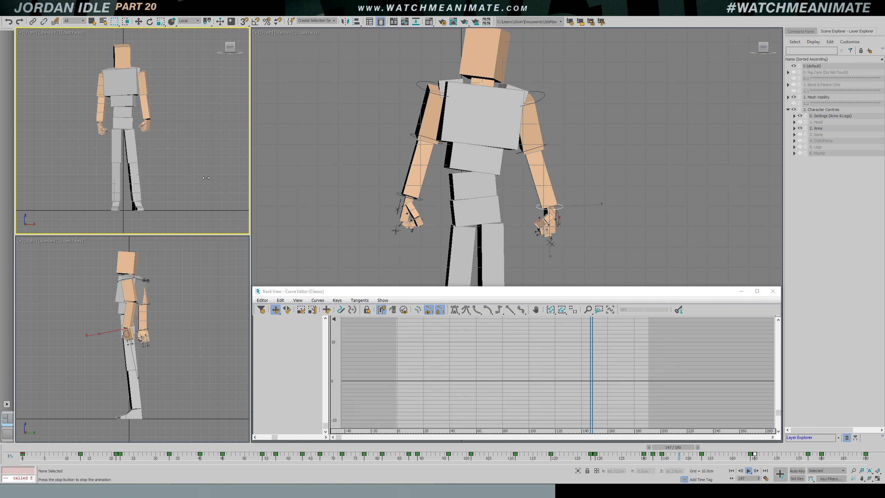
click(612, 224)
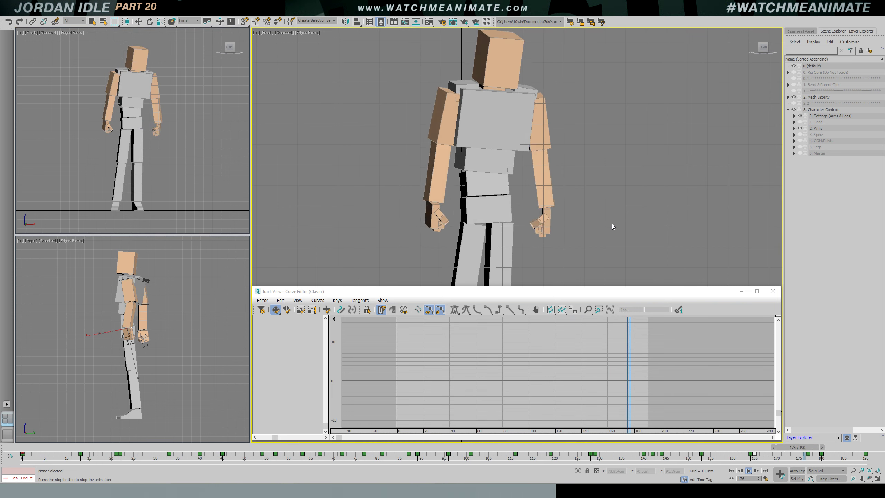
key(slash)
key(shift+s)
Lower the frame 165 X Rotation key to about -16 with upward tangents, and add an upward-sloping key at frame 155, about -14.7
drag(662, 447, 752, 447)
ctrl+alt+middle_drag(671, 409, 641, 406)
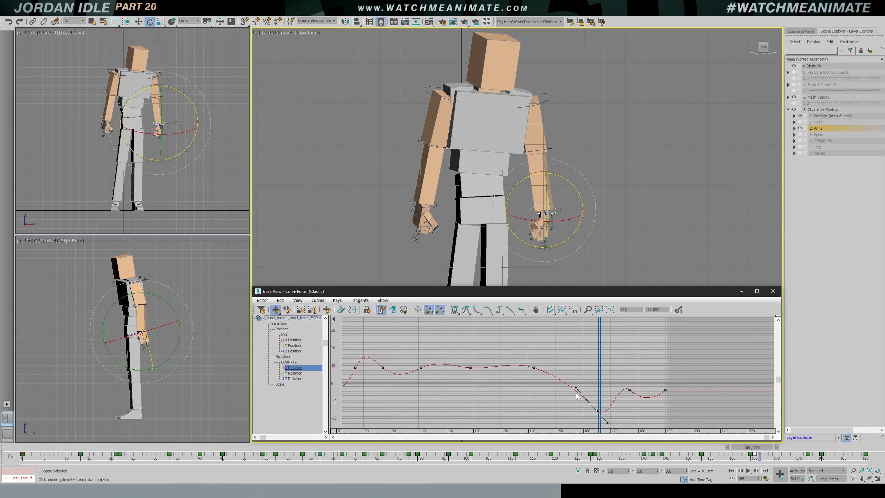
drag(604, 370, 608, 407)
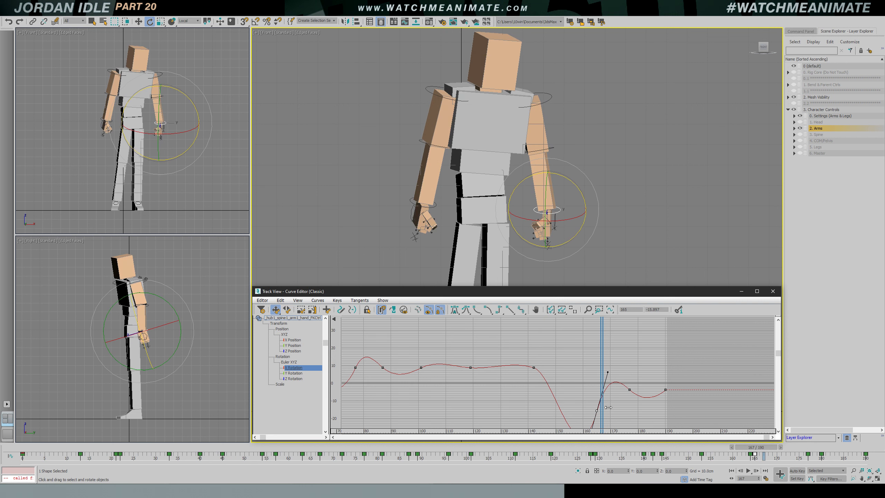
key(slash)
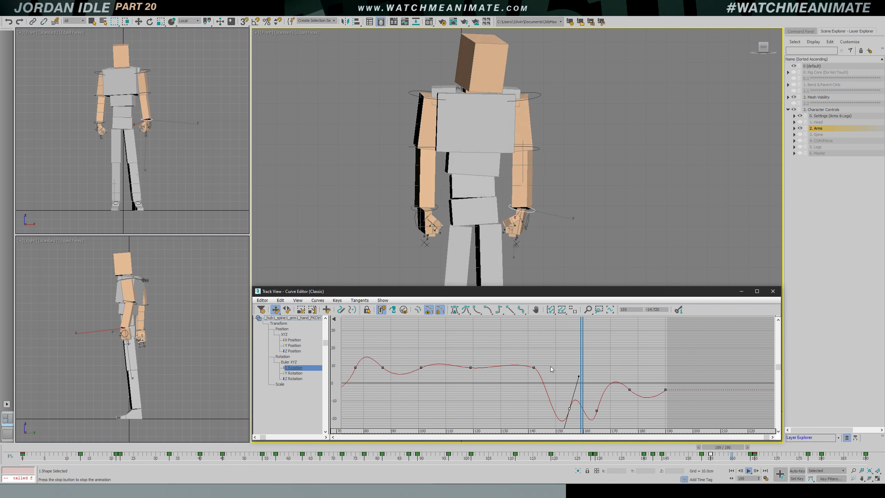
key(slash)
key(e)
Try raising the hand's X Rotation key at frame 165 to about -7 and review the playback
click(597, 410)
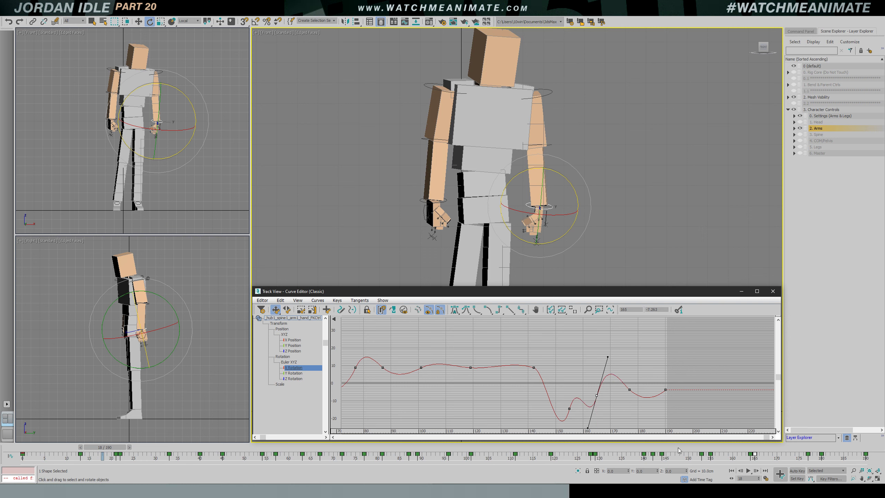
key(slash)
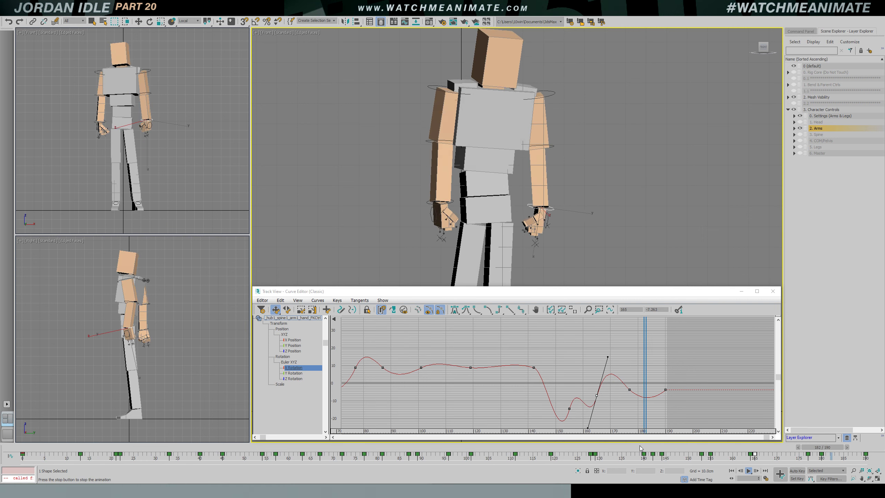
drag(631, 447, 661, 448)
ctrl+alt+middle_drag(619, 383, 629, 404)
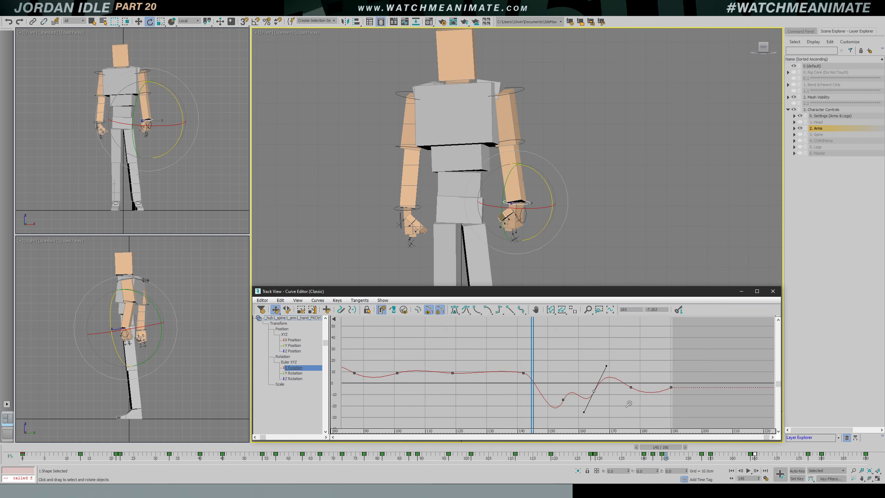
Try lowering the frame 155 key to about -47 and reversing the frame 165 key's tangents downward, and undo these changes
drag(535, 350, 576, 355)
drag(558, 377, 560, 414)
ctrl+alt+middle_drag(591, 374, 602, 397)
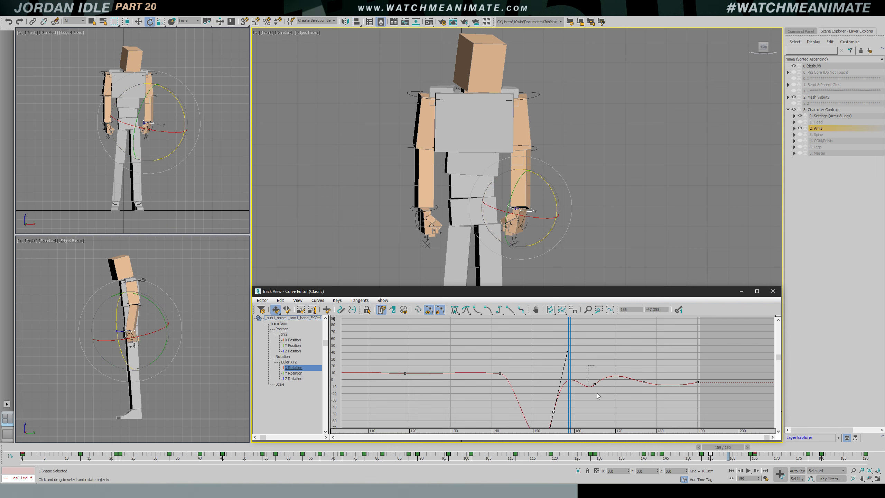
drag(611, 371, 612, 414)
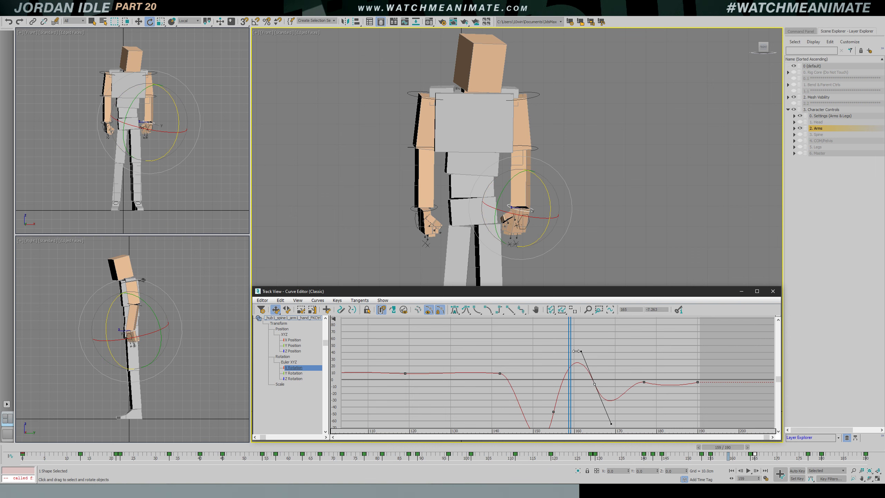
mouse_move(576, 350)
mouse_down()
mouse_move(558, 353)
mouse_move(586, 355)
mouse_move(528, 356)
mouse_move(584, 356)
mouse_move(565, 347)
mouse_up()
key(ctrl+z)
key(ctrl+z)
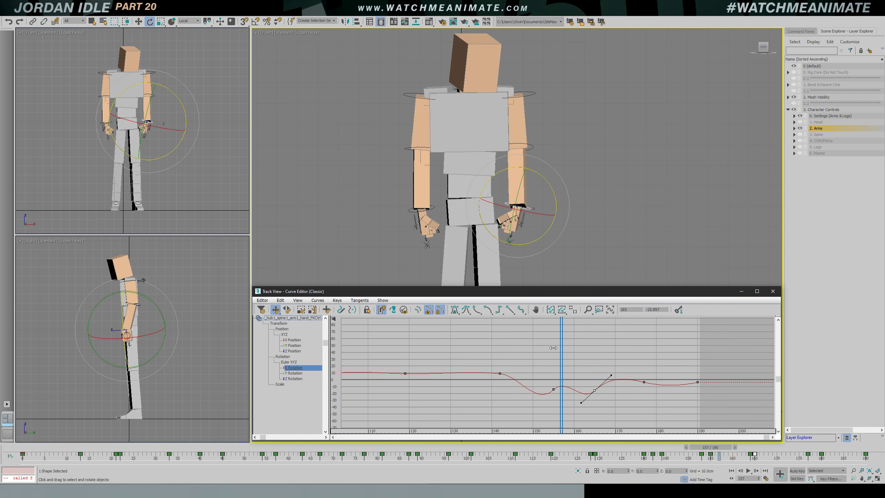
Raise the hand's X Rotation key at frame 155 to about the level of the preceding plateau and review the motion
drag(563, 347, 545, 348)
ctrl+alt+middle_drag(610, 387, 580, 362)
drag(578, 350, 547, 335)
click(582, 391)
key(/)
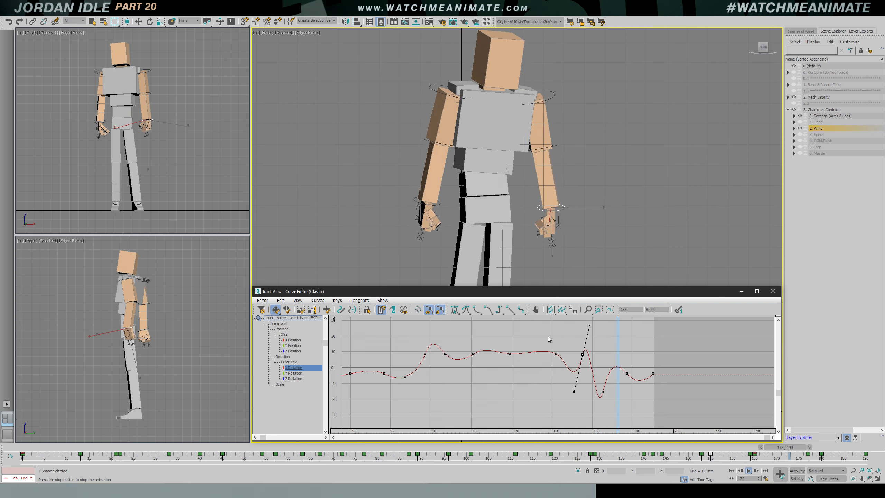
click(562, 447)
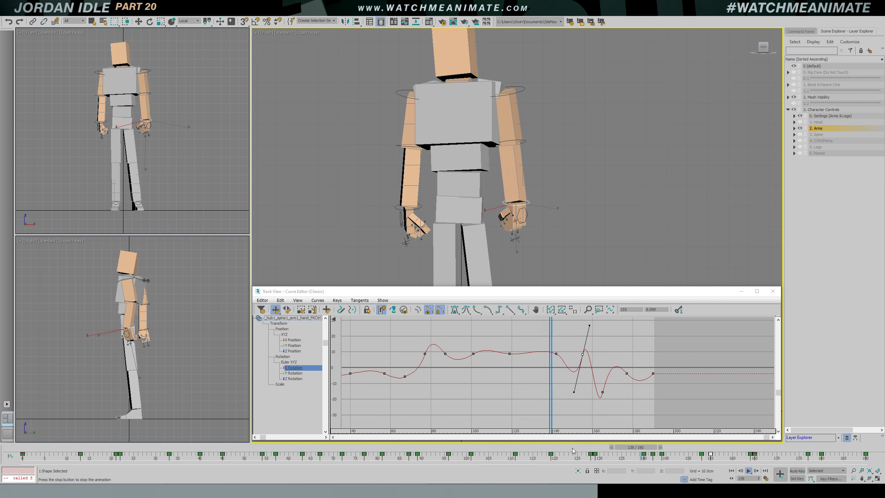
drag(573, 449, 712, 454)
Tilt the X Rotation tangents gently downward at frame 155 and steeply downward at frame 165, and review the playback
key(e)
drag(589, 326, 589, 368)
click(603, 391)
drag(596, 422, 595, 346)
mouse_move(582, 364)
mouse_down()
mouse_move(642, 364)
mouse_move(584, 365)
mouse_up()
key(slash)
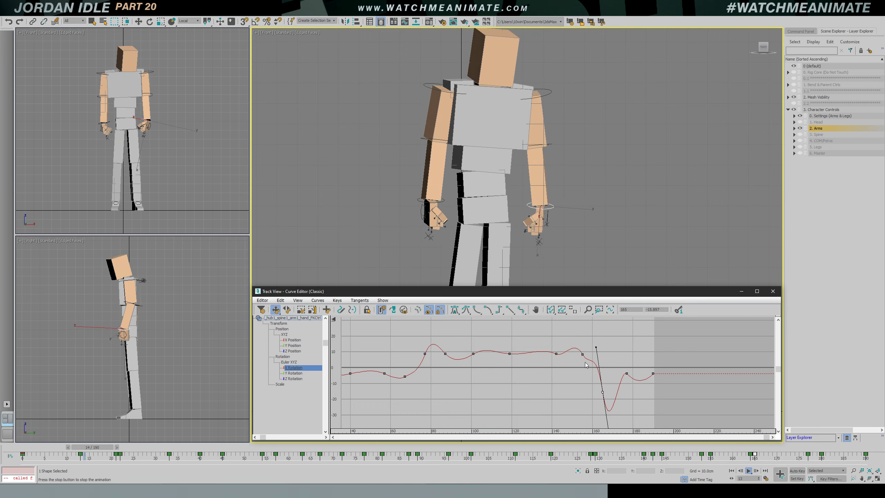
click(626, 374)
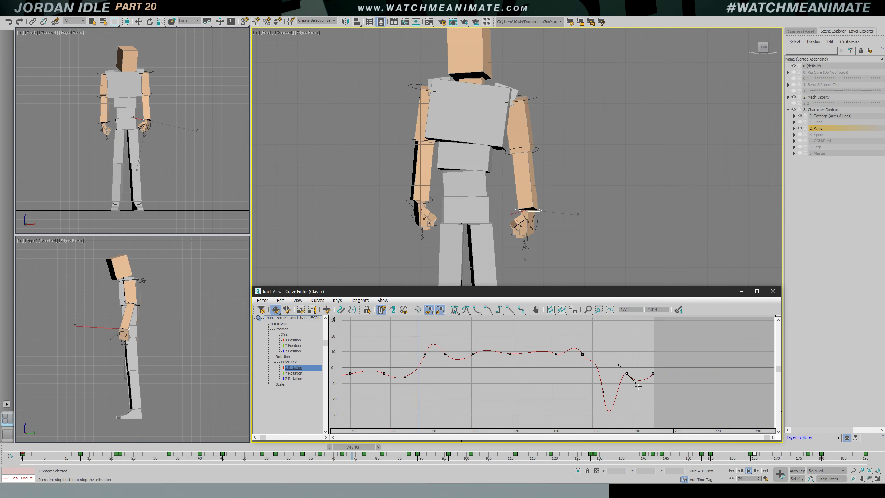
scroll(616, 381, down, 4)
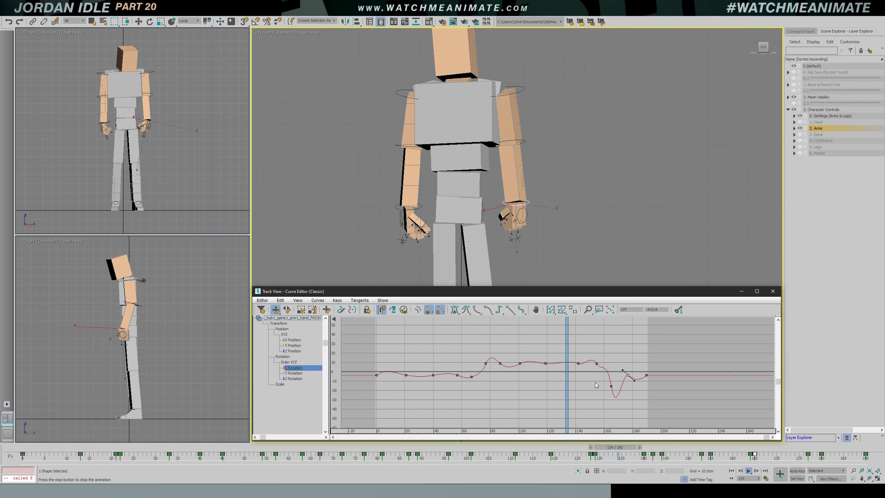
click(552, 241)
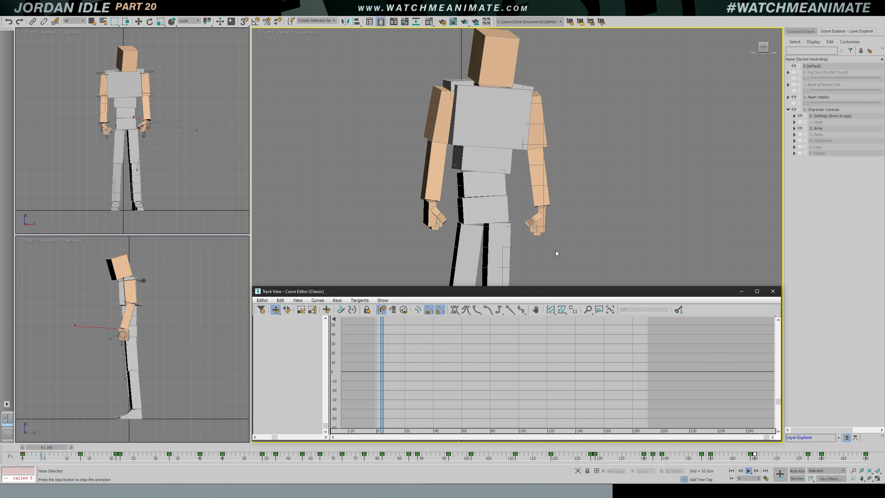
key(ctrl+z)
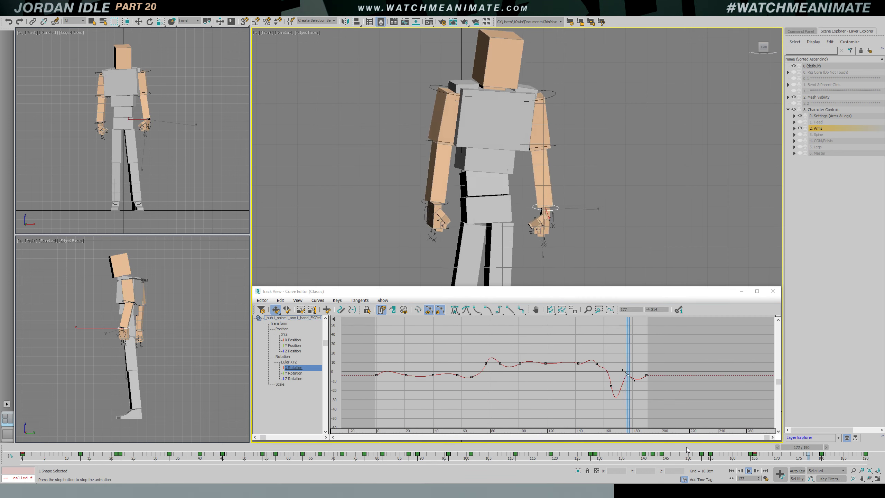
Tilt the tangents of the hand's X Rotation key at frame 21 into a gentle upward slope
click(406, 375)
drag(414, 377, 415, 354)
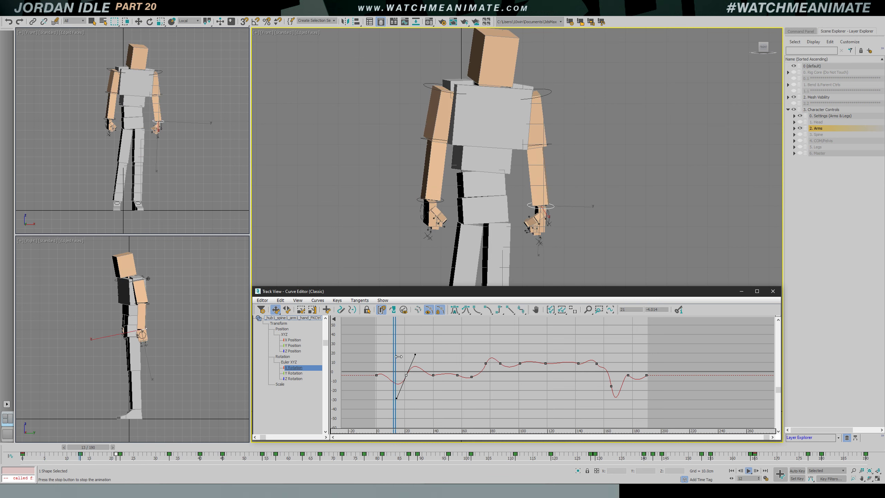
drag(415, 354, 415, 368)
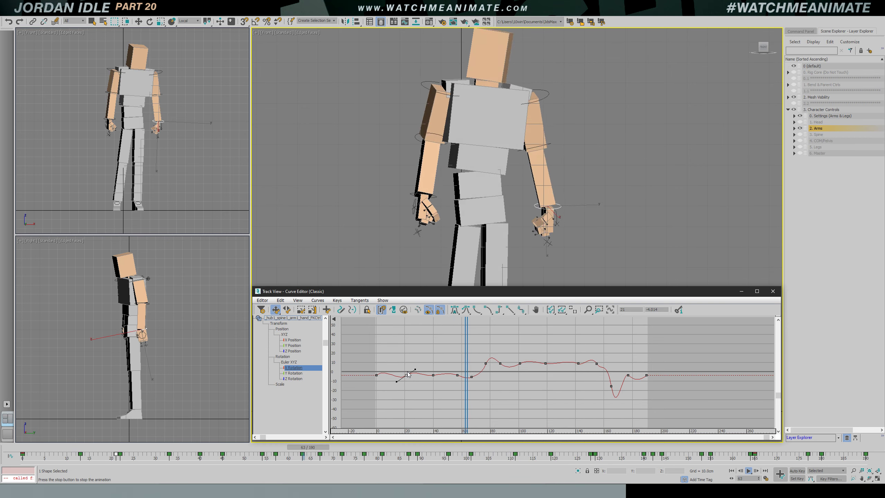
Review the playback of the hand's motion with its control deselected
click(454, 234)
key(shift+s)
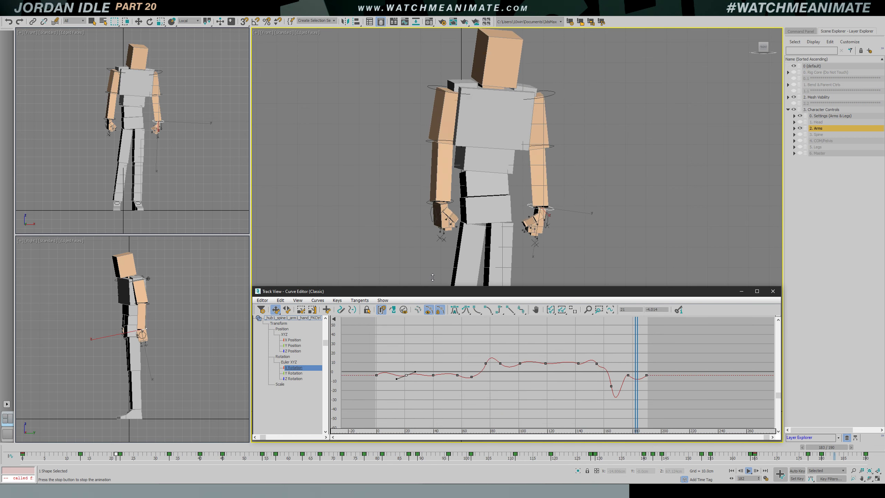
click(469, 232)
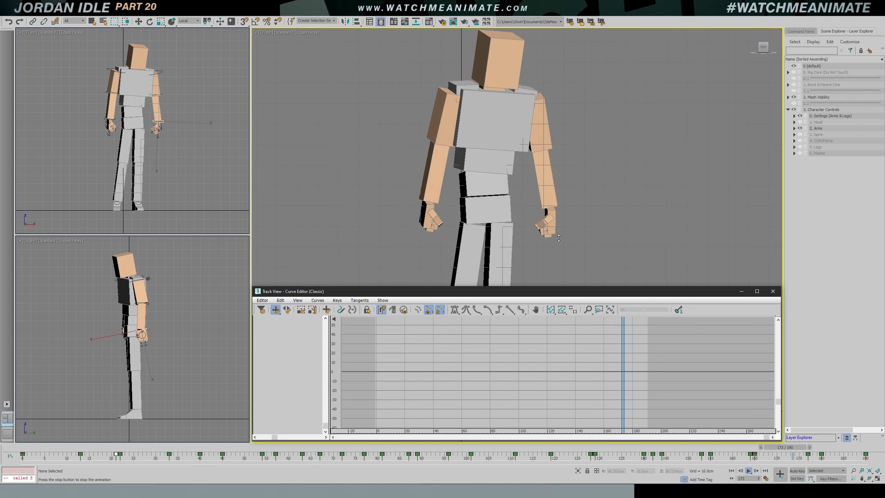
Tilt the tangents of the other hand's Z Rotation key at frame 67 steeply upward and review the motion
key(slash)
click(417, 205)
key(e)
click(294, 373)
ctrl+alt+middle_drag(525, 356, 512, 335)
mouse_move(484, 354)
mouse_down()
mouse_move(453, 354)
mouse_move(480, 356)
mouse_up()
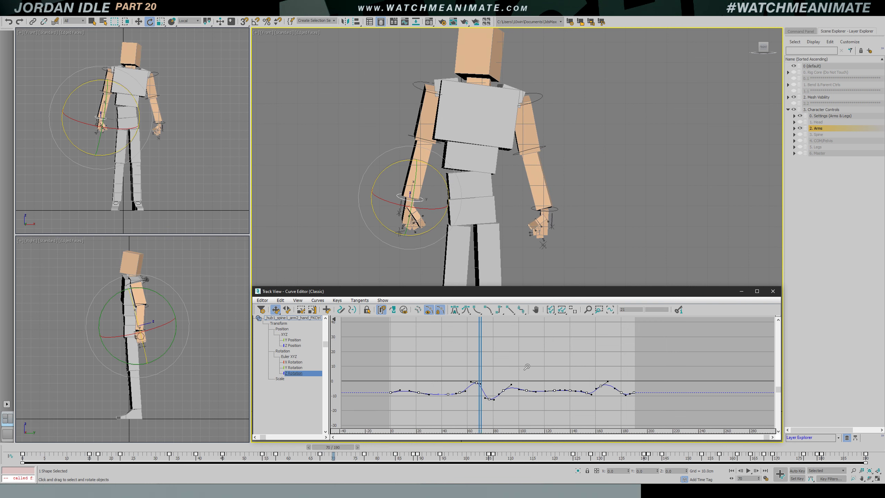
scroll(524, 367, up, 3)
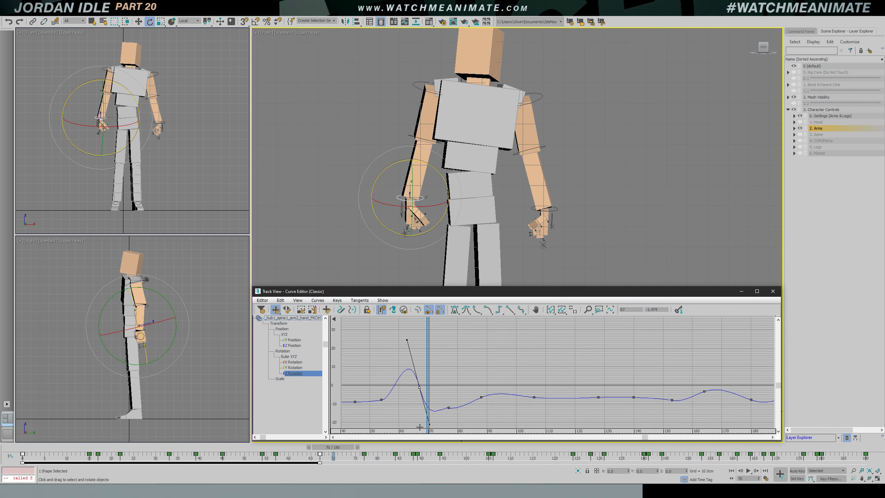
key(/)
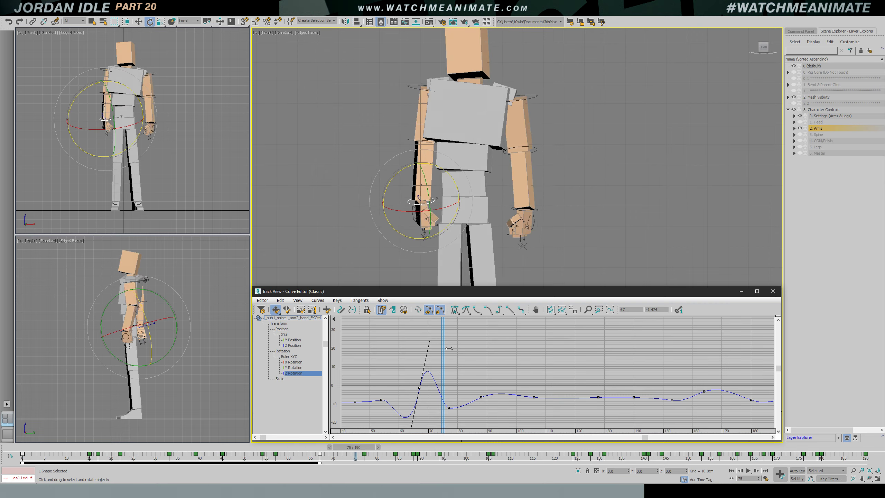
scroll(532, 365, down, 3)
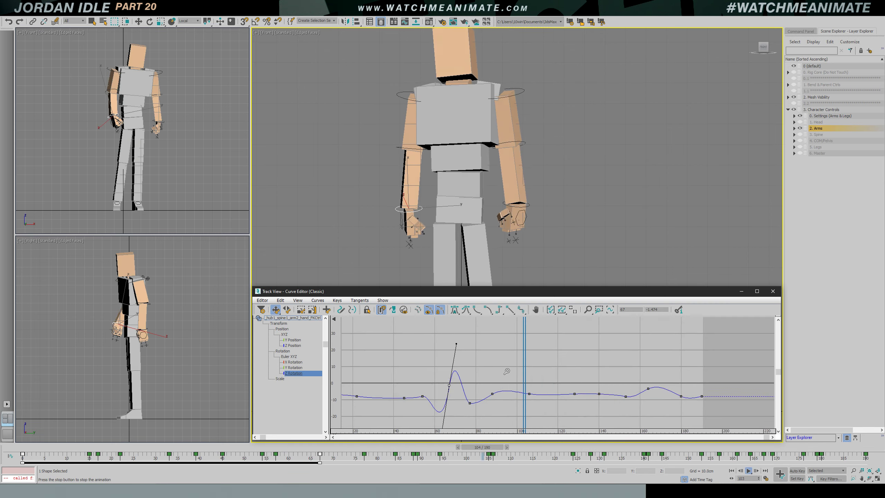
Tilt the tangents of the Z Rotation key at frame 77 steeply downward and review the playback
key(/)
drag(403, 359, 432, 358)
key(/)
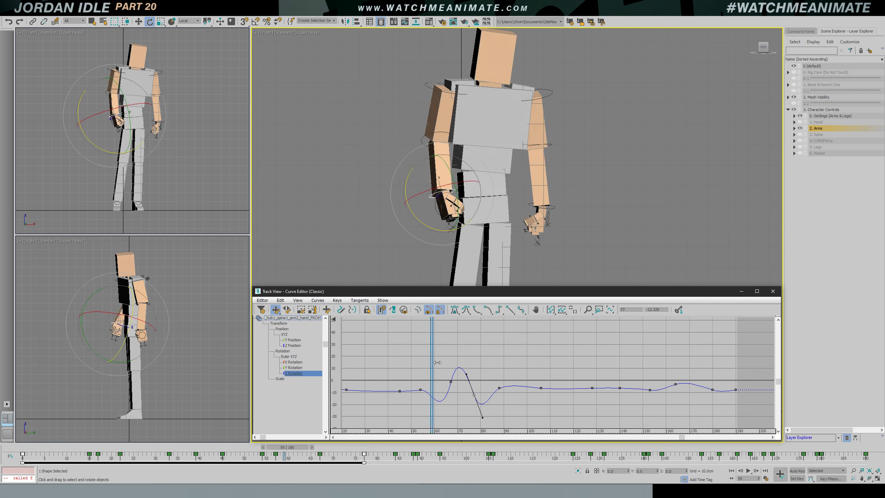
click(177, 158)
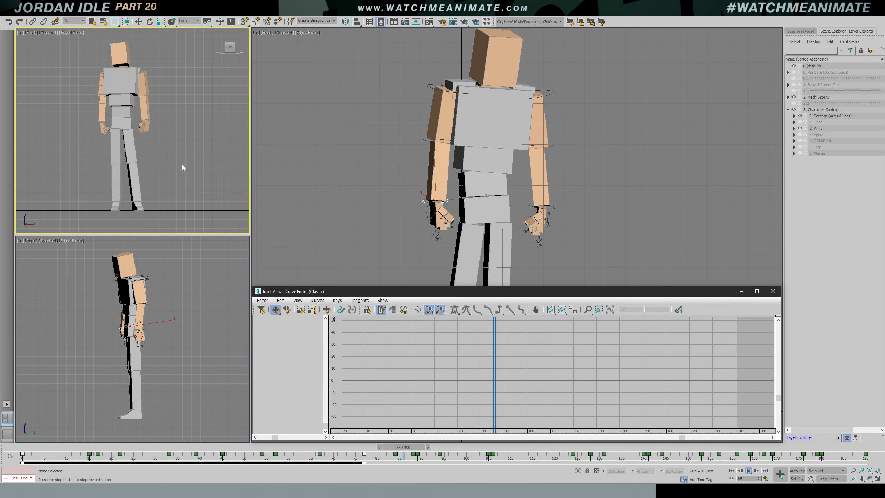
Ease the Z Rotation tangents at frame 67 to a gentler upward slope and review the motion around that frame
key(/)
key(e)
key(ctrl+z)
mouse_move(552, 350)
mouse_down()
mouse_move(445, 356)
mouse_move(461, 357)
mouse_up()
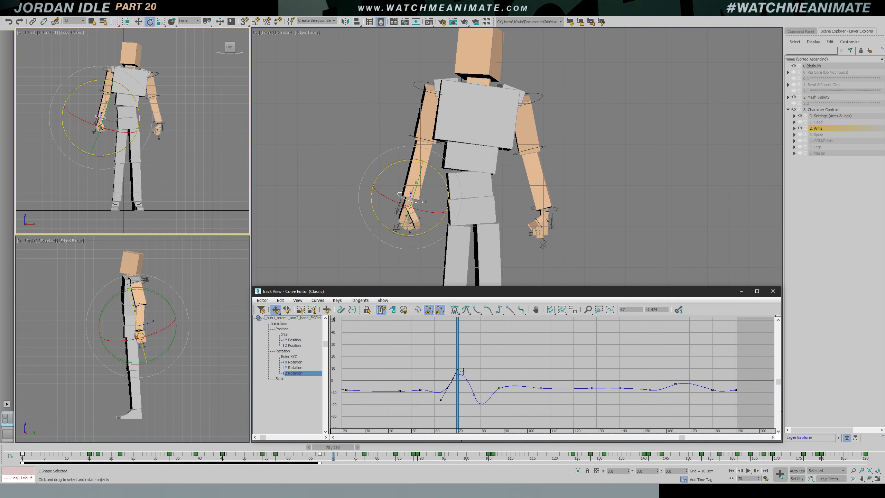
drag(459, 364, 431, 360)
key(/)
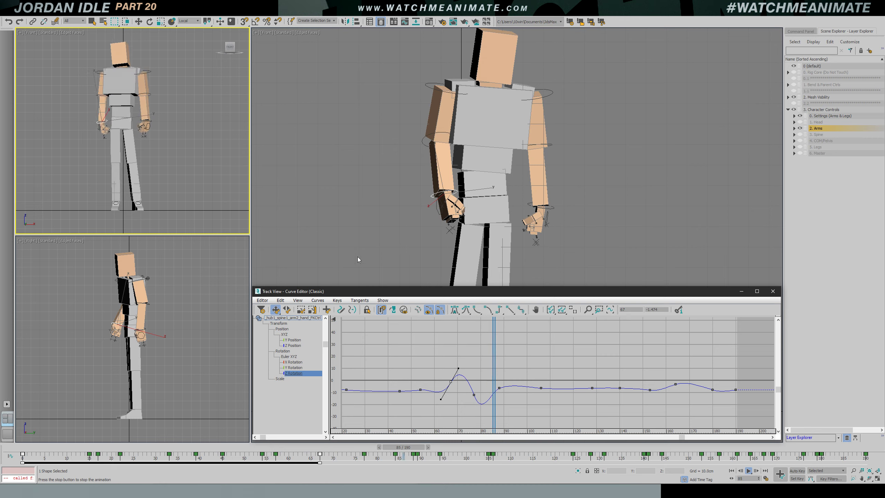
right_click(357, 257)
key(/)
drag(537, 351, 432, 354)
key(/)
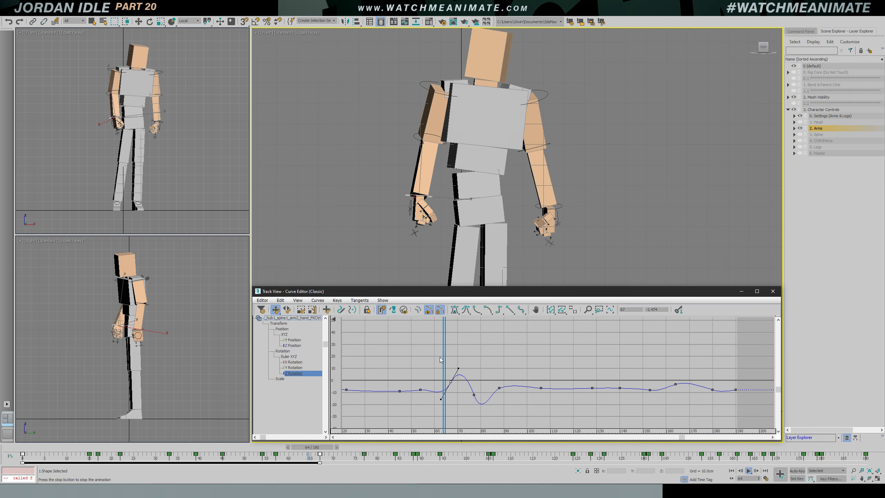
Try tilting the Z Rotation tangents at frame 88 steeply downward and play the motion
key(/)
key(e)
mouse_move(539, 365)
mouse_down()
mouse_move(475, 366)
mouse_move(512, 401)
mouse_up()
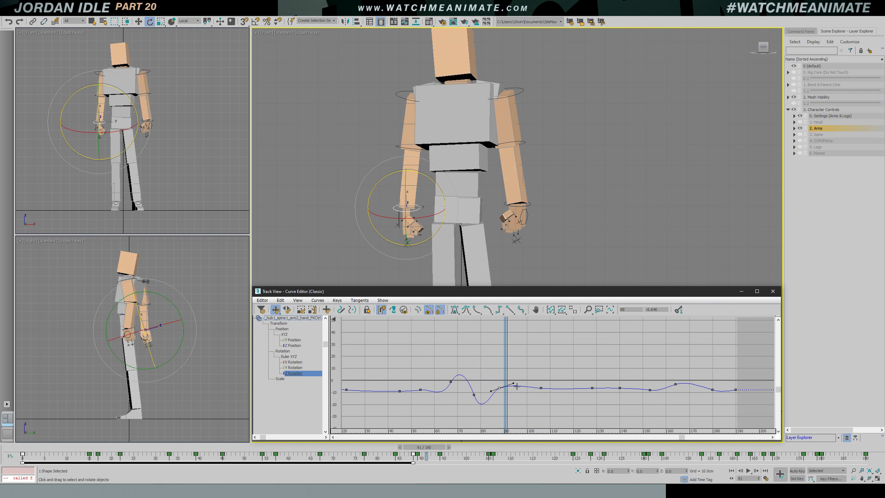
key(/)
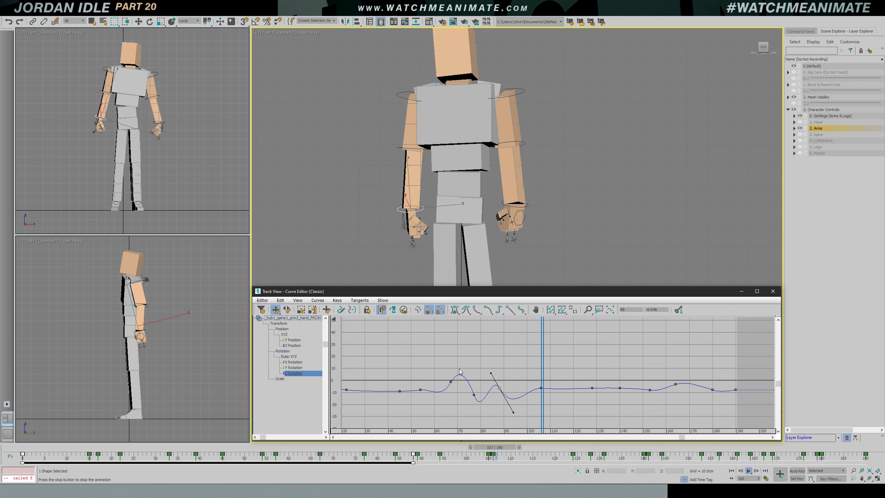
key(/)
Undo the frame 88 tangent tilt, copy that key to frame 96 with downward tangents, and review the playback
key(ctrl+z)
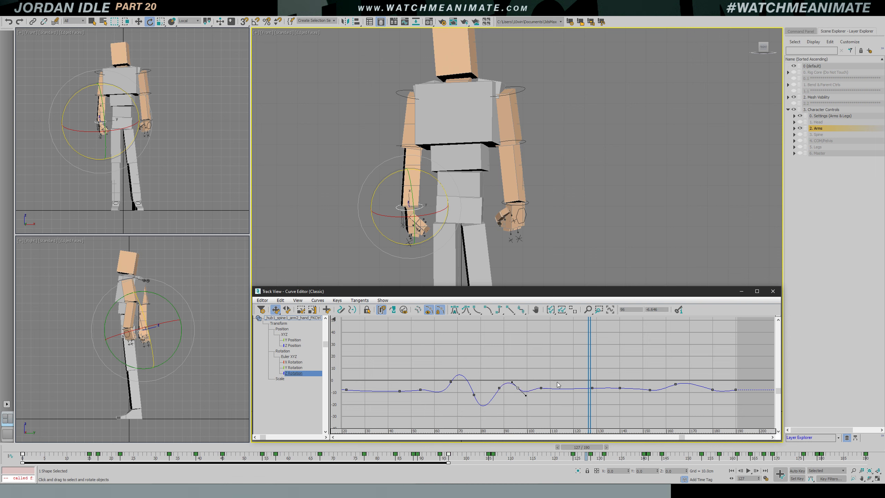
drag(594, 361, 458, 368)
key(/)
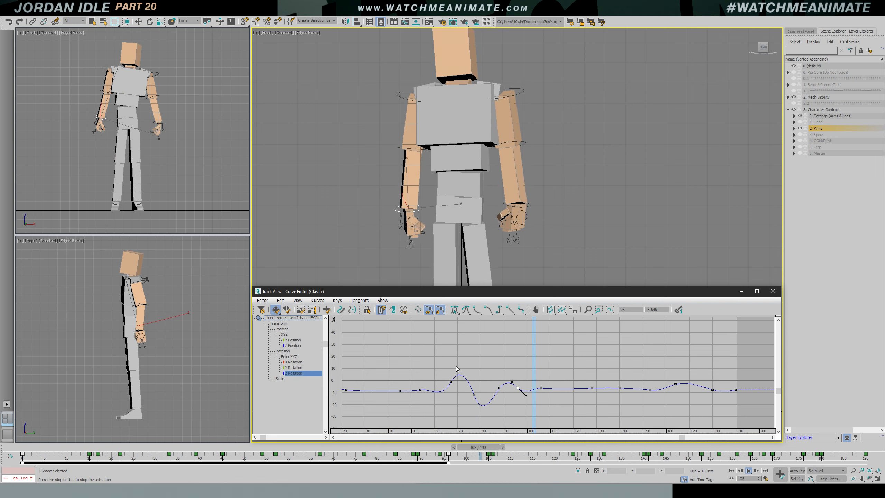
Tilt the frame 88 Z Rotation key's tangents upward, move the key to frame 85, and review the motion
key(/)
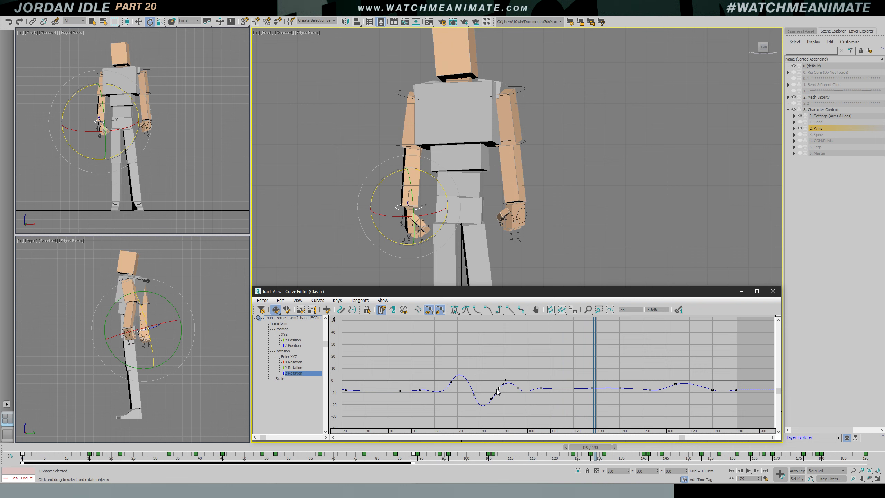
drag(591, 343, 448, 343)
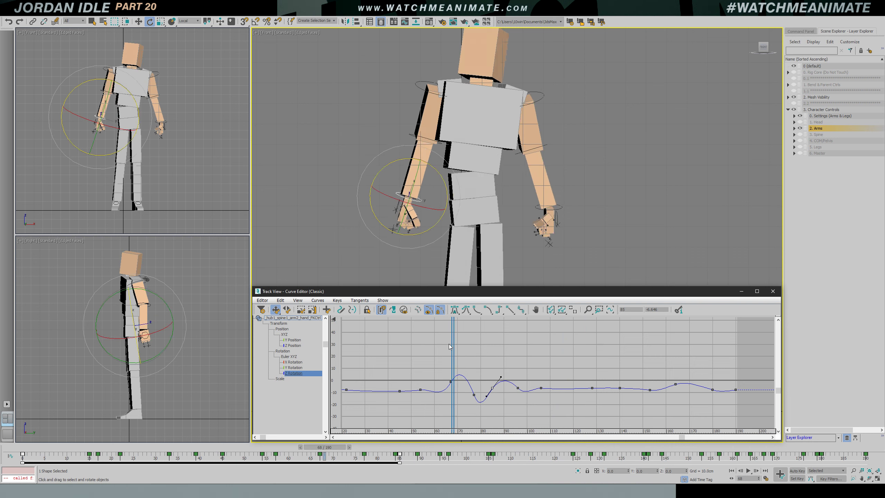
key(/)
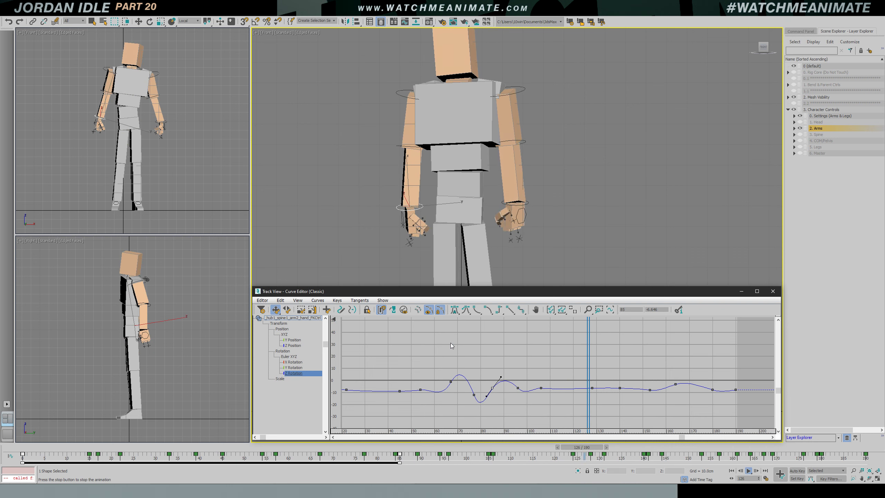
Tilt the Z Rotation tangents at frame 106 gently upward and review the playback with nothing selected
ctrl+alt+middle_drag(570, 399, 555, 368)
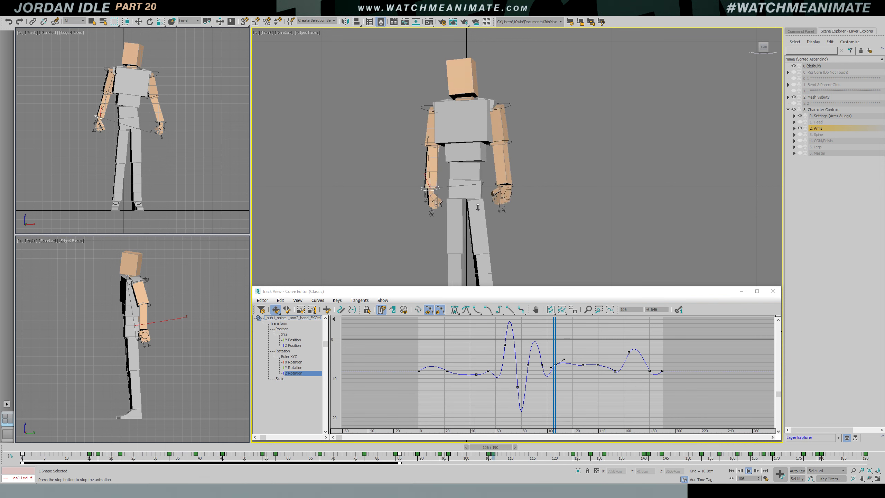
click(477, 194)
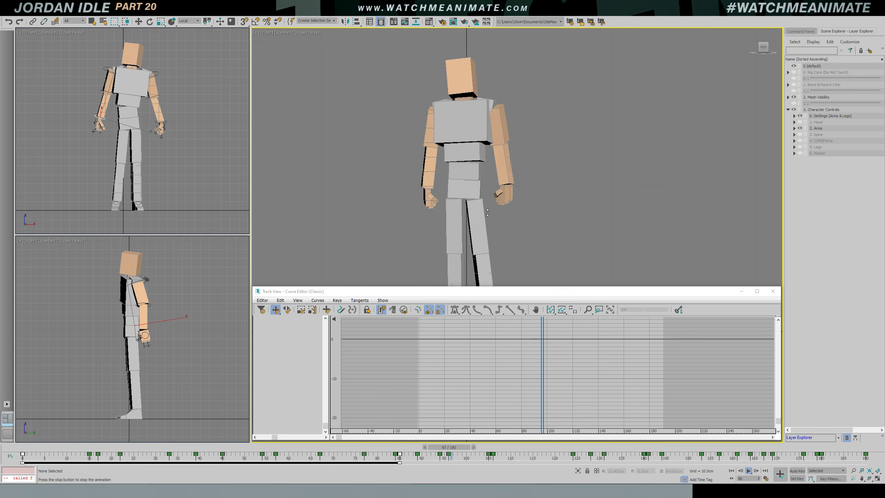
scroll(486, 206, up, 5)
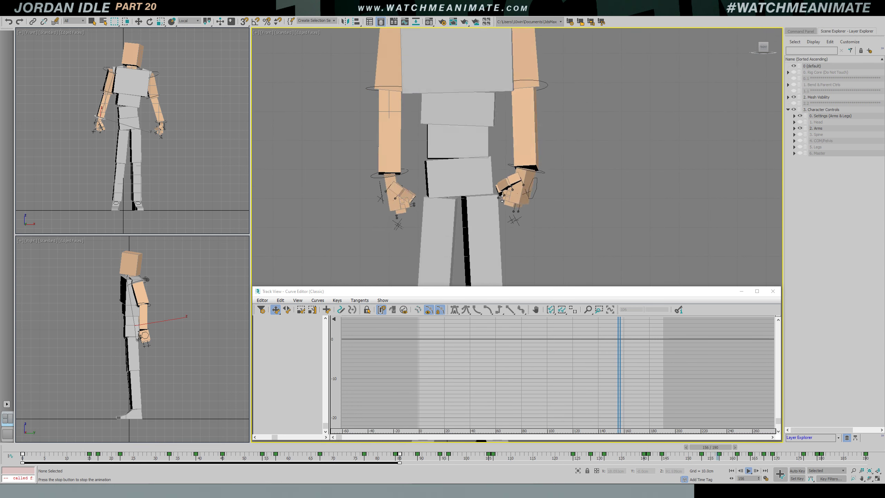
key(e)
key(slash)
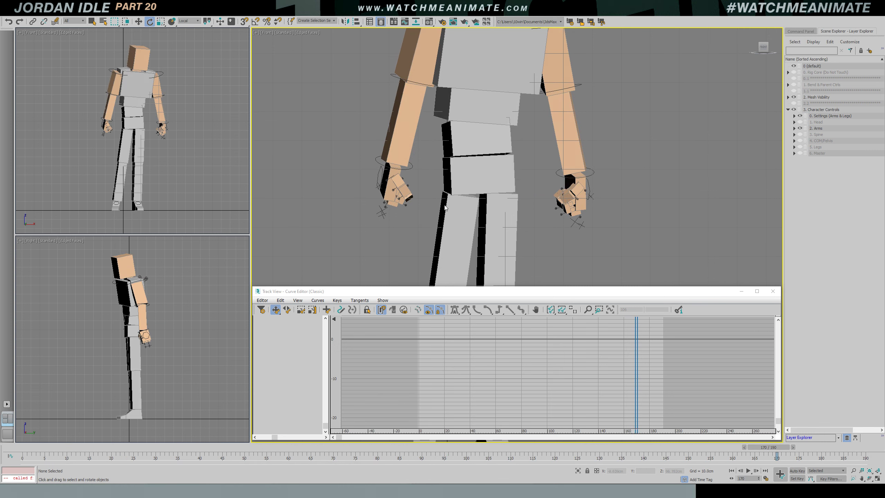
Raise the hand's Z Rotation key at frame 164 to about 1.3 and review the motion
click(416, 171)
mouse_move(643, 337)
mouse_down()
mouse_move(530, 343)
mouse_move(633, 350)
mouse_up()
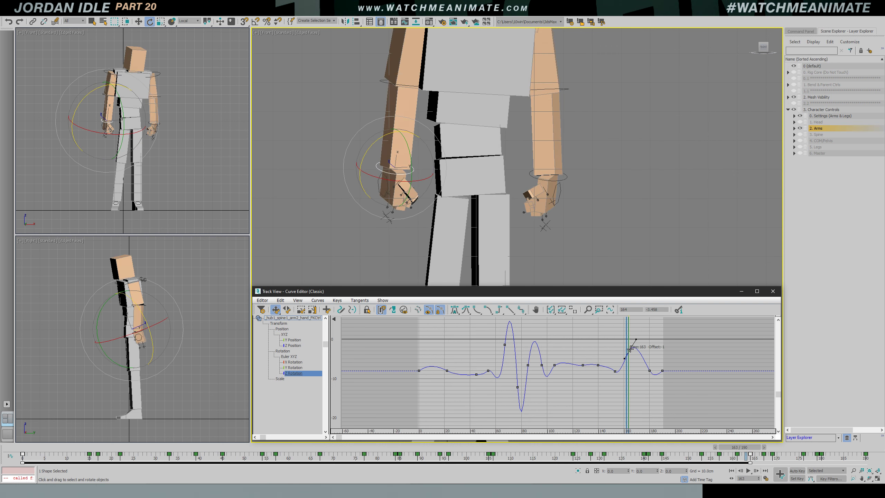
drag(632, 349, 612, 348)
key(/)
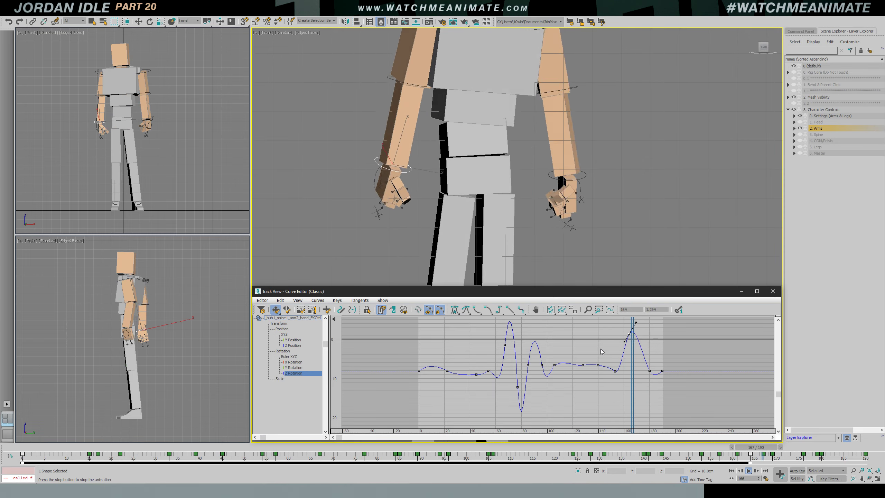
Try raising the Z Rotation key at frame 153 slightly, review the playback, and undo the change
key(e)
drag(517, 348, 610, 368)
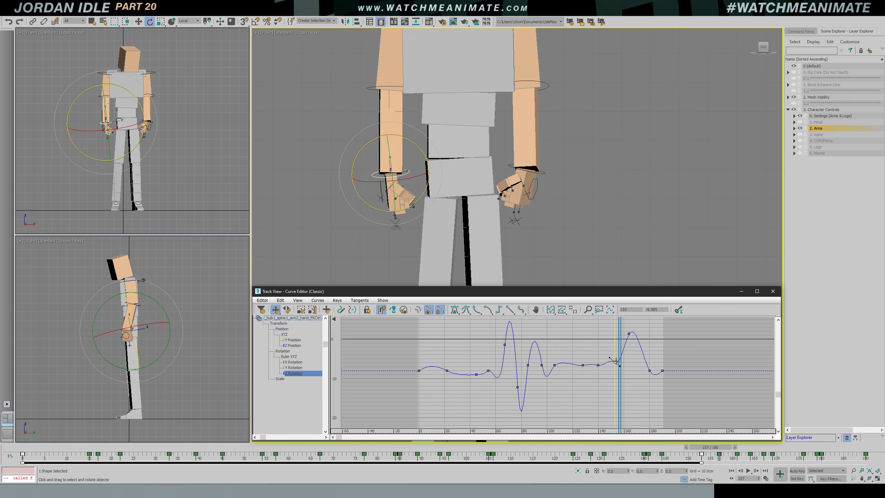
drag(623, 351, 501, 357)
key(slash)
click(174, 201)
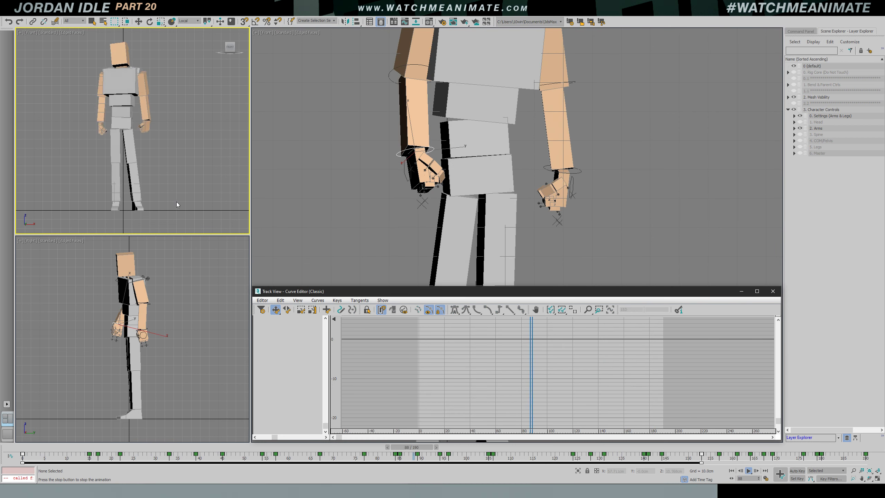
click(457, 200)
scroll(457, 200, down, 5)
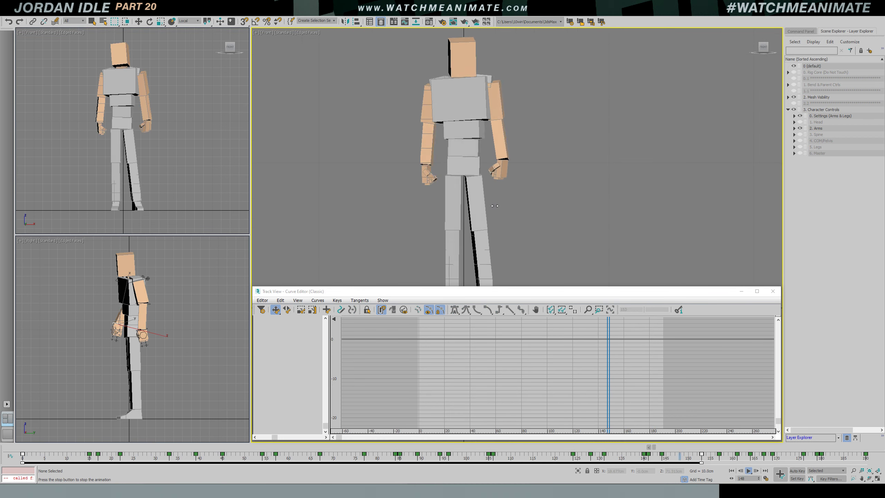
key(slash)
key(ctrl+z)
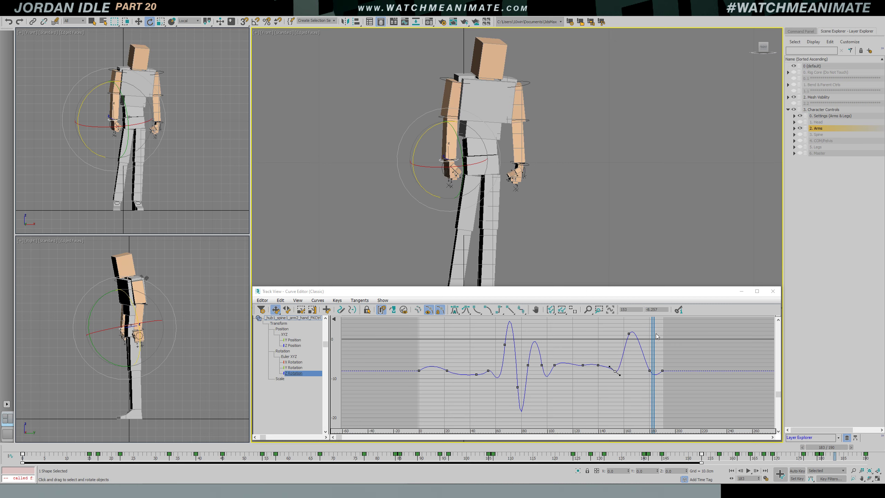
Try lowering the Z Rotation key at frame 153 to about -14.6 and review the playback
drag(654, 332, 572, 328)
key(/)
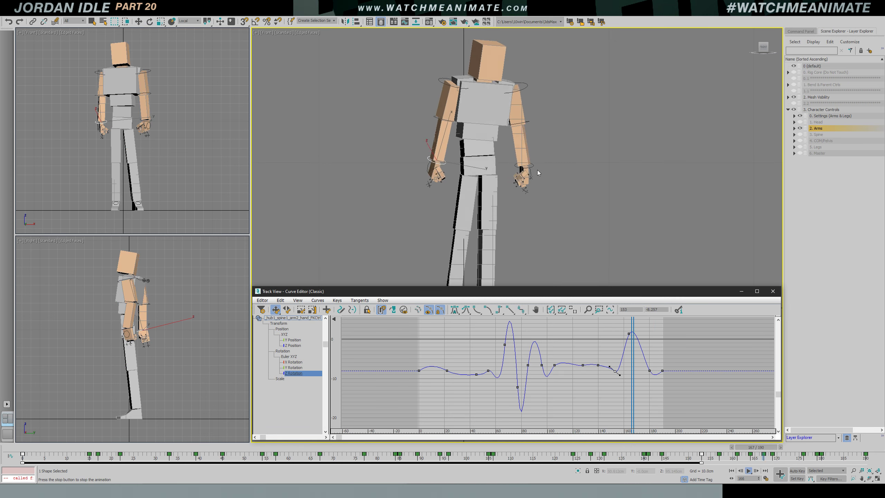
drag(643, 325, 619, 333)
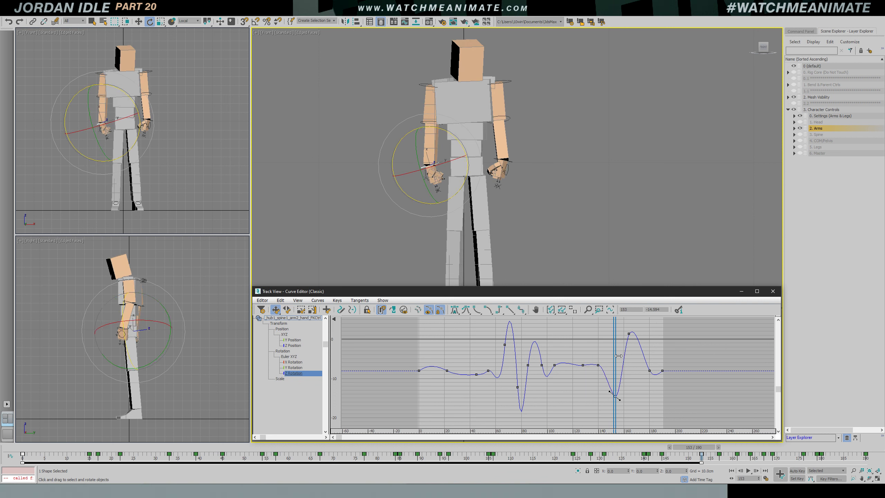
drag(618, 356, 598, 354)
key(/)
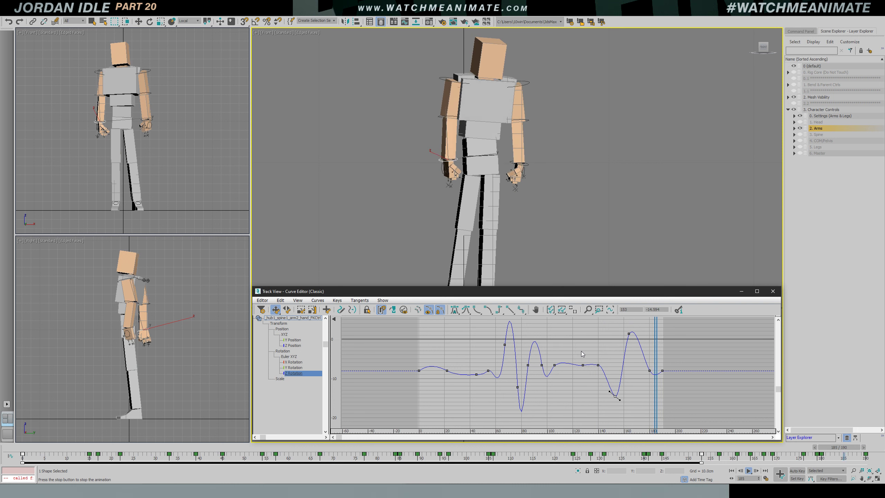
click(542, 240)
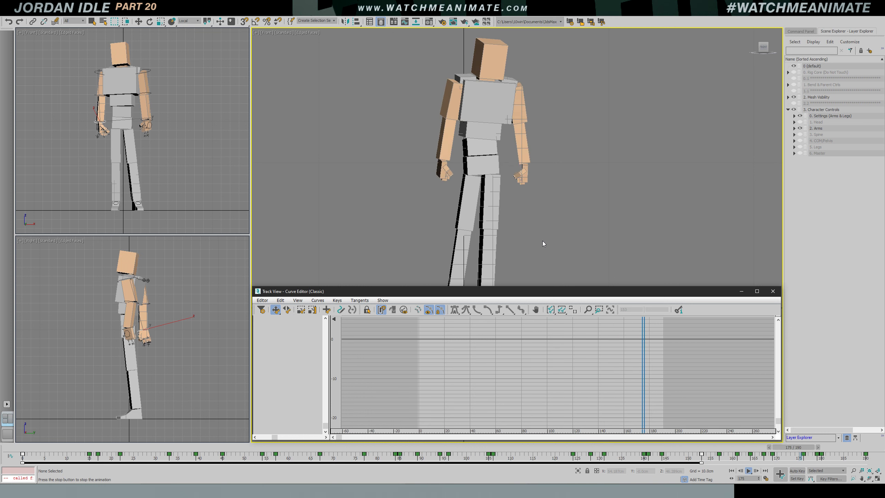
Undo the lowering of the frame 153 key, tilt its tangents gently upward, and play the motion
key(slash)
key(shift+s)
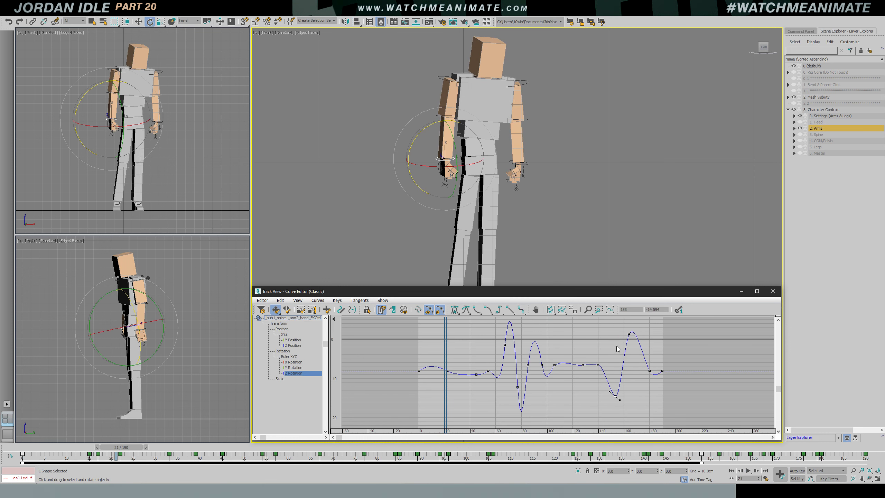
drag(444, 328, 610, 369)
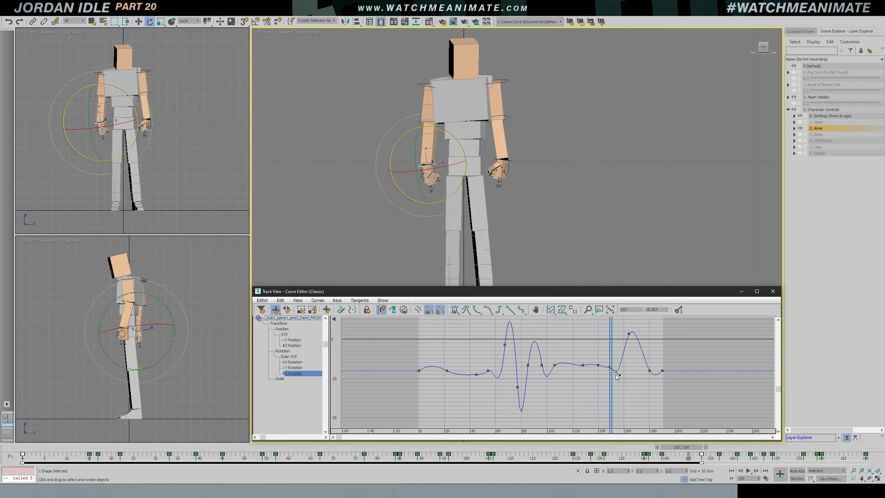
key(/)
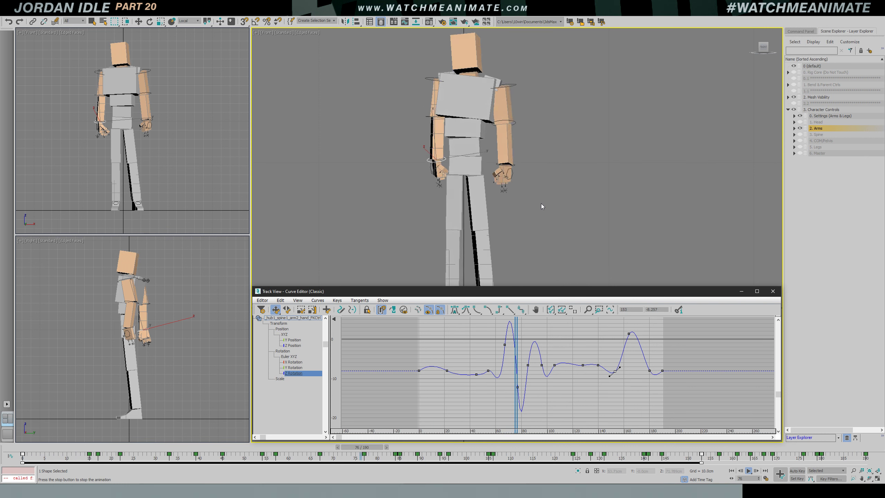
Raise the arm1 hand's Z Rotation key at frame 72 to about 0 and play the motion
key(/)
key(e)
click(516, 163)
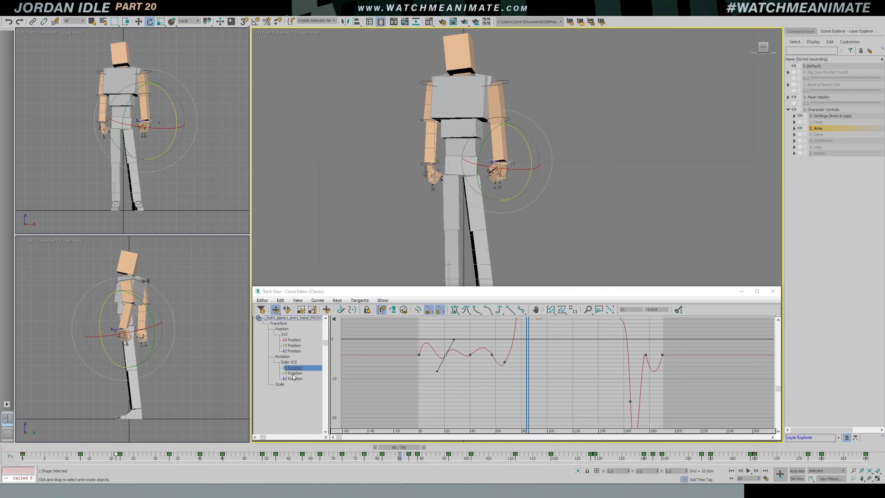
click(294, 378)
drag(530, 356, 512, 362)
ctrl+alt+middle_drag(529, 379, 536, 387)
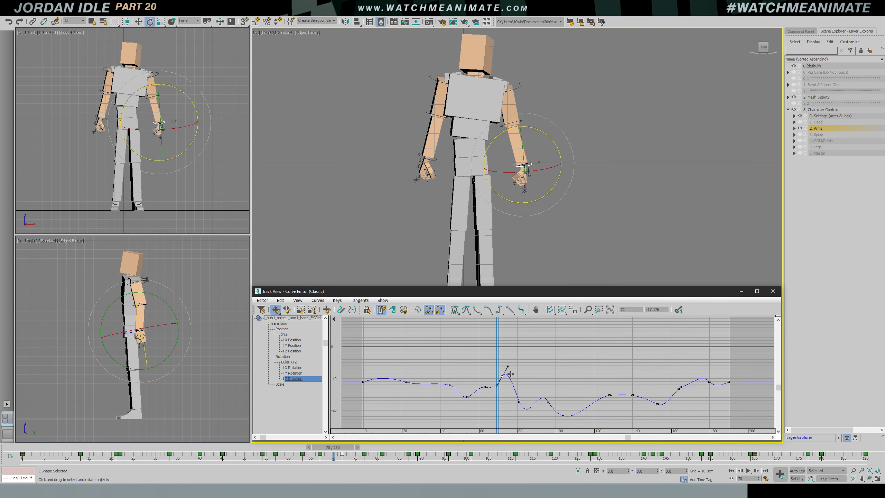
key(/)
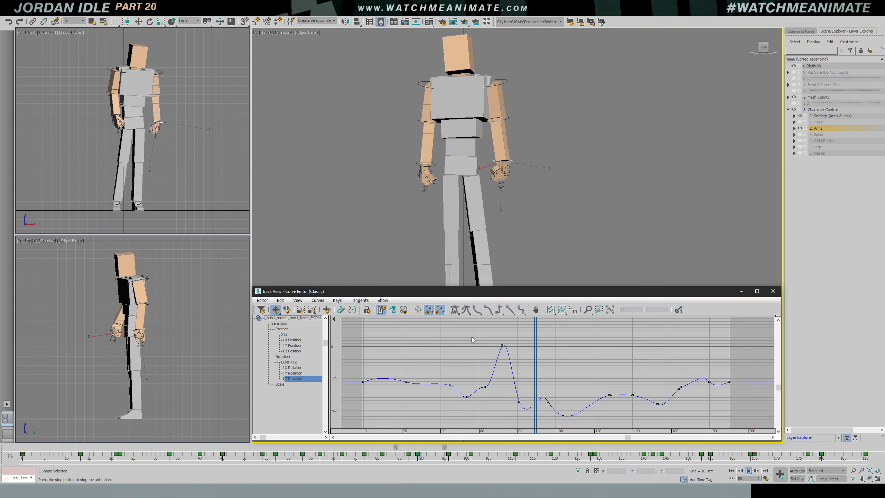
Hide the control shapes and review the whole body's animation from the front and side, scrubbing towards frame 152
click(570, 239)
key(shift+s)
click(741, 291)
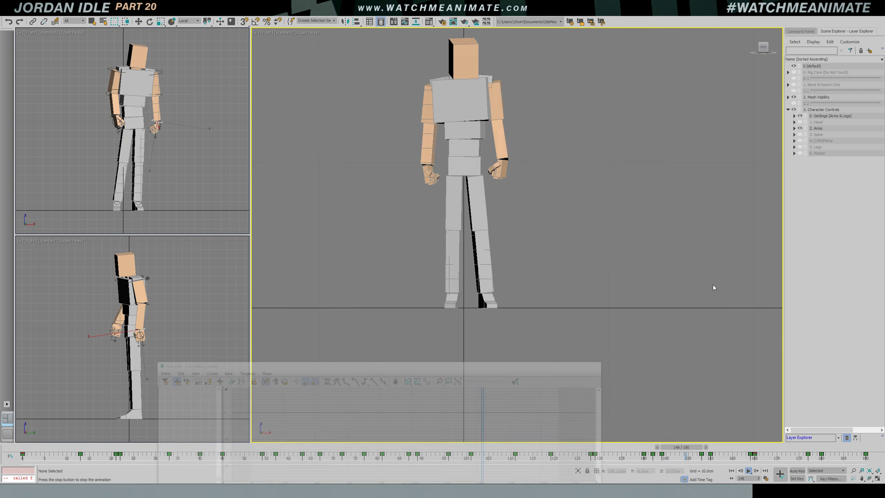
middle_drag(542, 225, 580, 289)
scroll(552, 269, up, 1)
scroll(578, 284, up, 1)
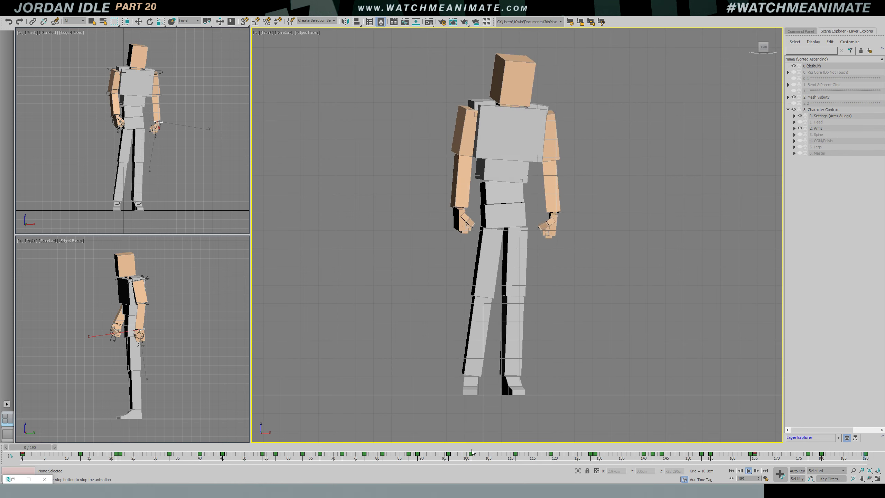
click(448, 451)
drag(448, 451, 515, 455)
drag(615, 455, 722, 453)
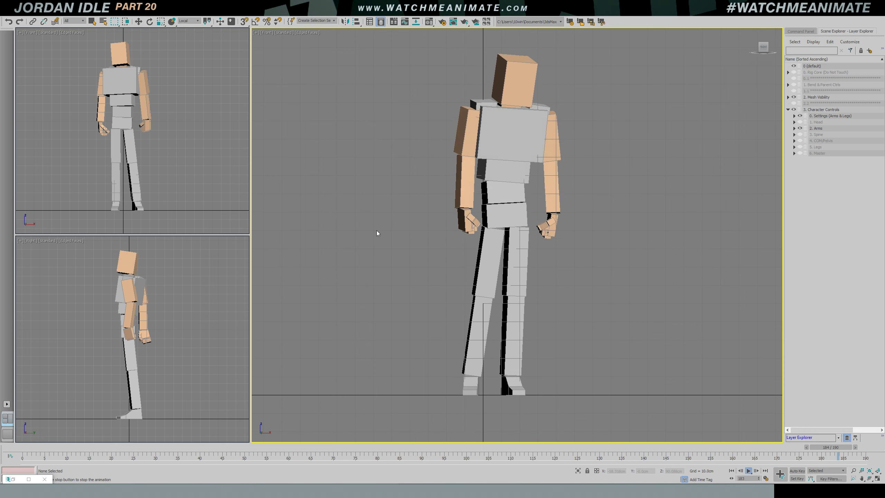
key(l)
drag(195, 447, 696, 450)
Lower the arm2 forearm control's Z Rotation key at frame 153 to about -19.4, viewing the character from the front
key(e)
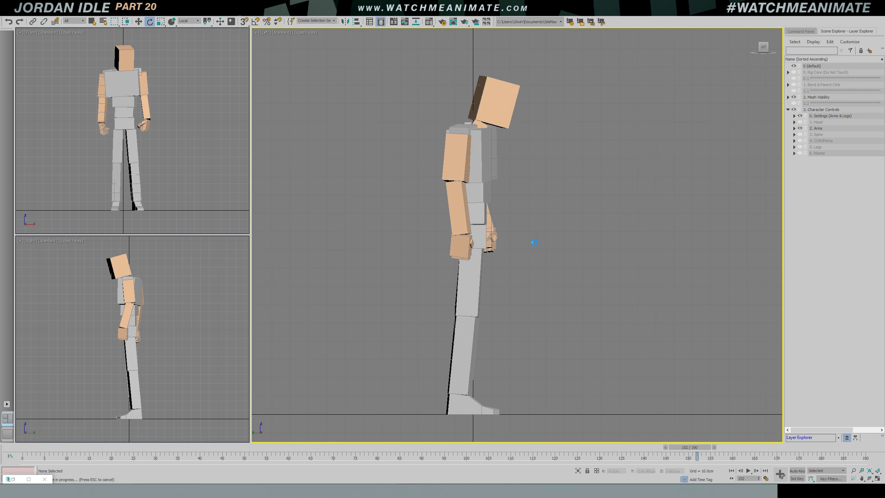
click(470, 182)
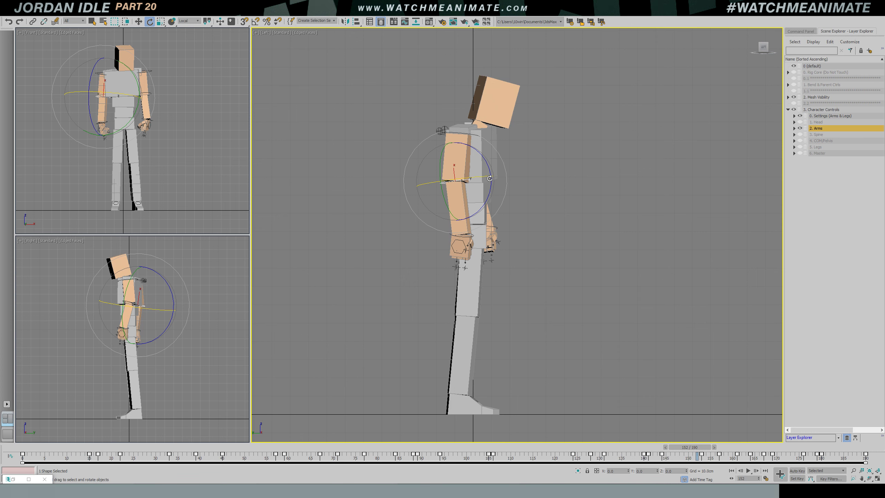
click(13, 479)
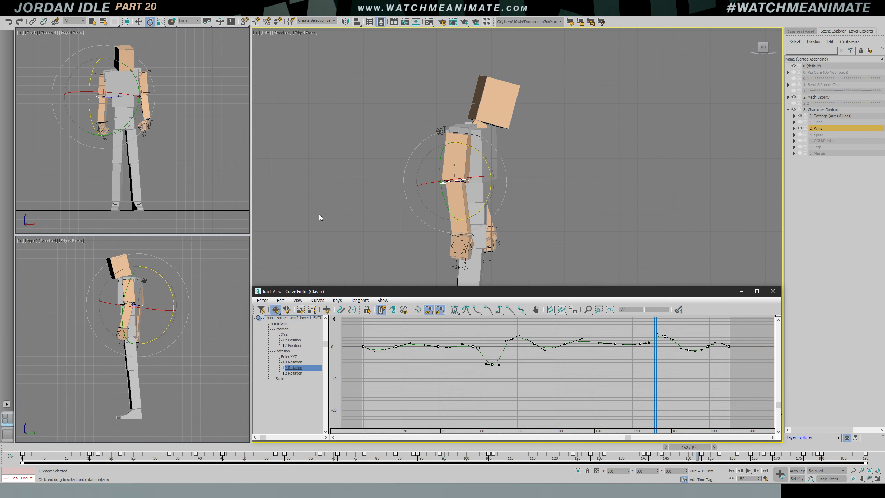
key(f)
click(293, 373)
middle_drag(667, 380, 595, 375)
ctrl+alt+middle_drag(595, 375, 599, 348)
click(598, 343)
mouse_move(581, 339)
mouse_down()
mouse_move(556, 342)
mouse_move(583, 344)
mouse_up()
click(582, 377)
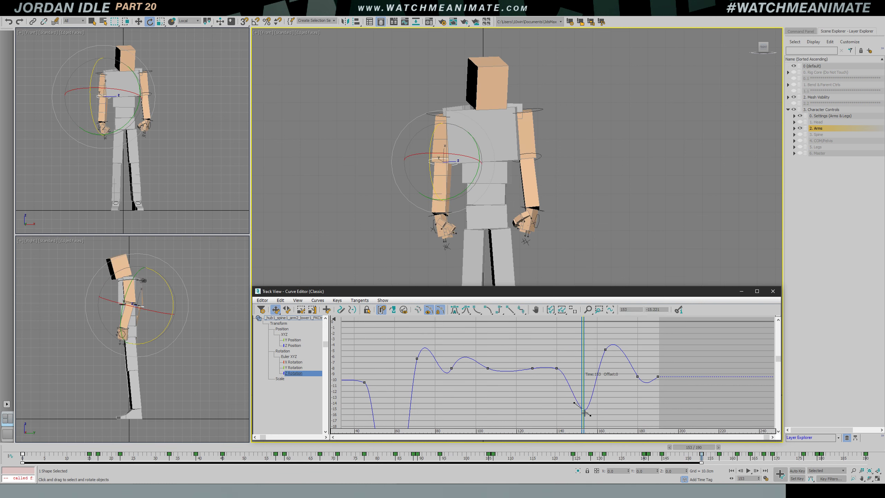
Try lowering the forearm's Z Rotation key at frame 153 to about -30.5 and review the playback in both front views
ctrl+alt+middle_drag(586, 374, 580, 365)
drag(578, 365, 542, 362)
key(slash)
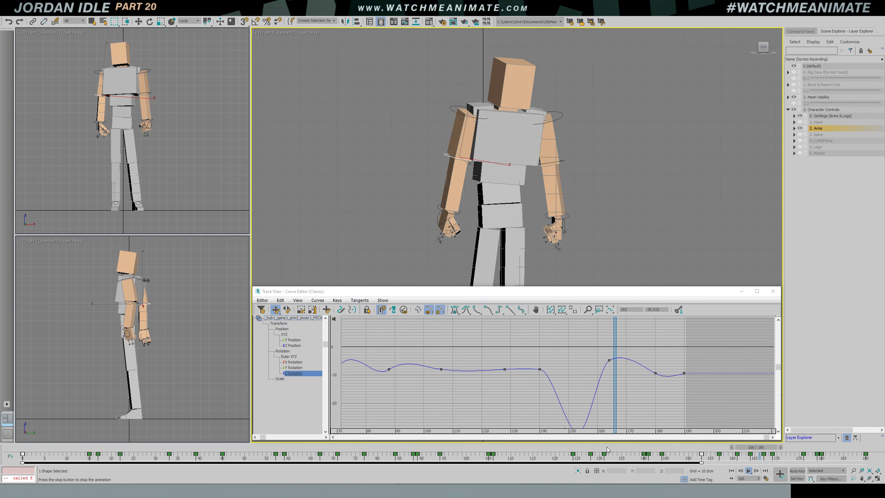
drag(501, 447, 472, 447)
right_click(151, 175)
key(slash)
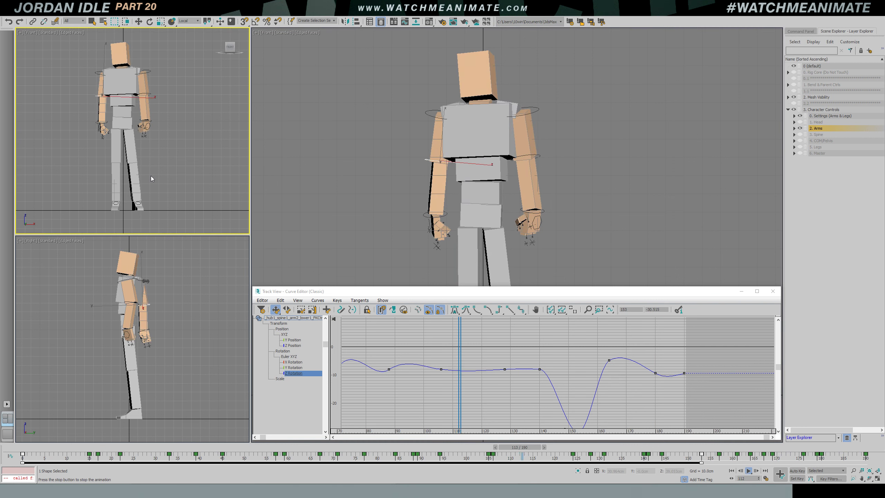
right_click(337, 182)
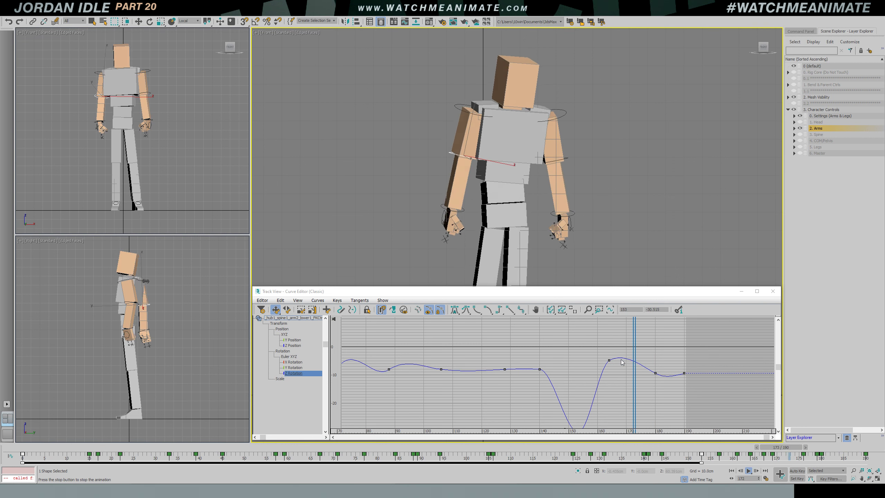
Try steepening the forearm's Z Rotation tangents at frame 164 for a higher overshoot and review the playback
click(609, 361)
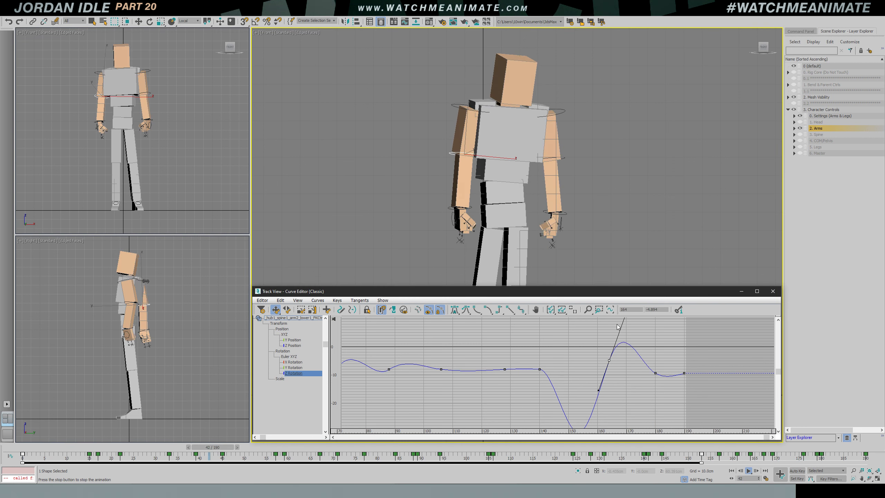
click(662, 448)
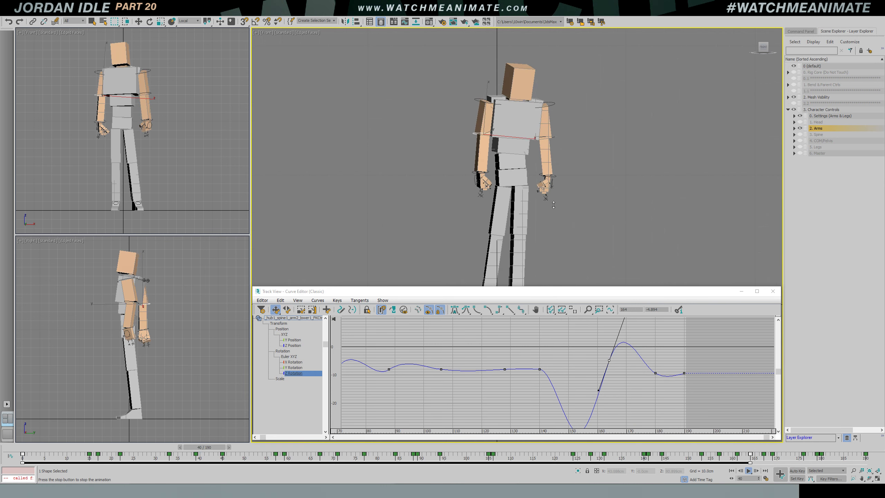
click(534, 221)
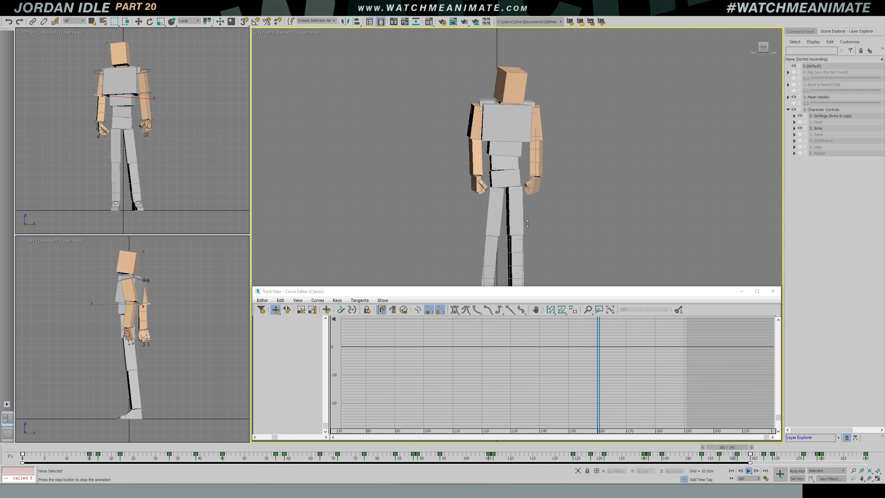
mouse_move(592, 450)
mouse_down()
mouse_move(790, 446)
mouse_move(56, 437)
mouse_up()
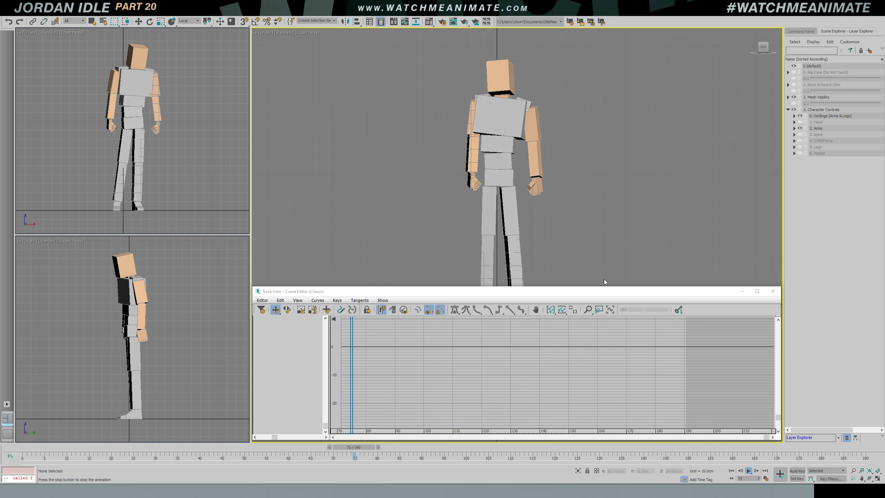
Undo the steeper frame 164 tangents and the last lowering of the forearm's frame 153 key
key(ctrl+z)
key(ctrl+z)
key(ctrl+z)
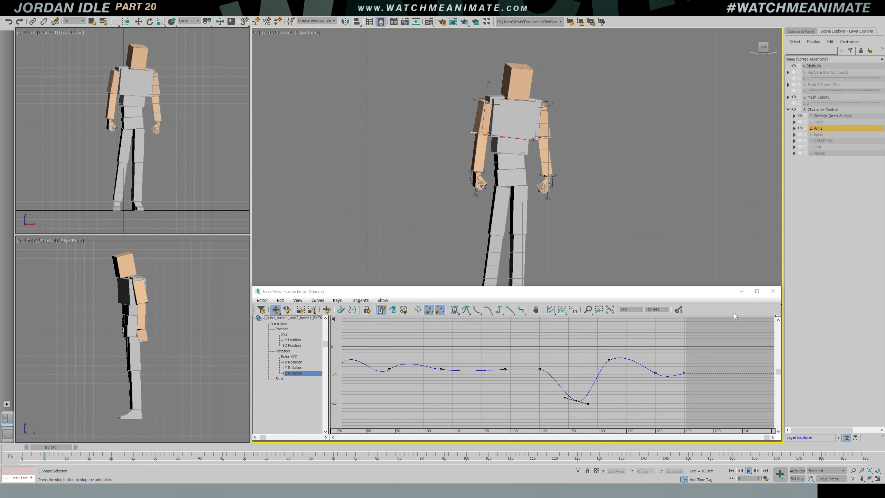
Clear the curve editor out of the way and review the full idle animation with nothing selected, by playback and scrubbing
click(741, 291)
middle_drag(556, 264, 551, 324)
click(549, 300)
scroll(542, 277, up, 3)
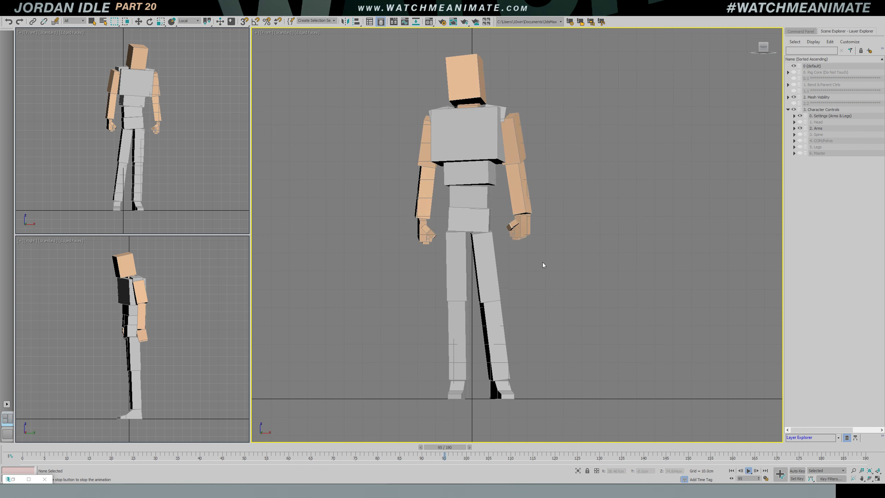
click(410, 447)
drag(410, 447, 712, 449)
key(/)
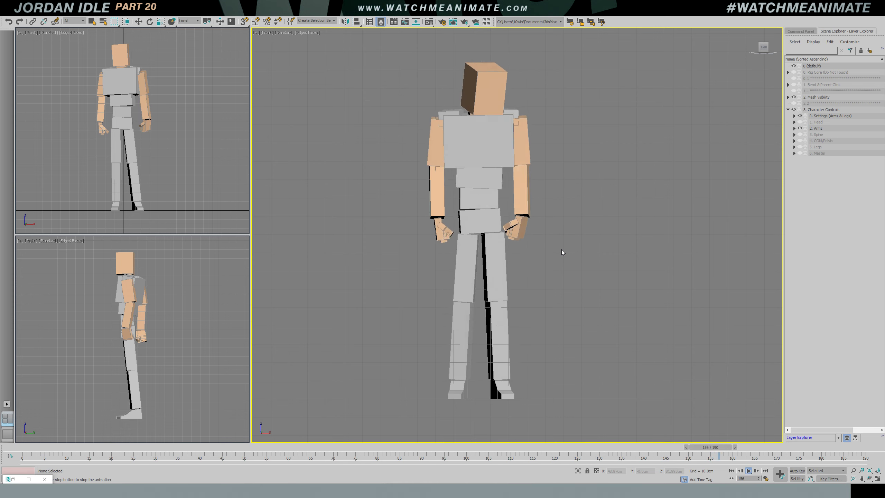
click(191, 141)
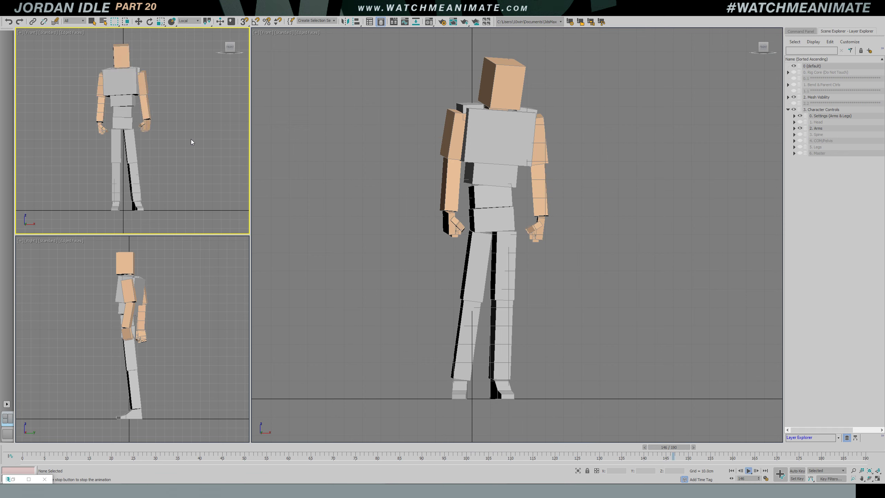
click(321, 175)
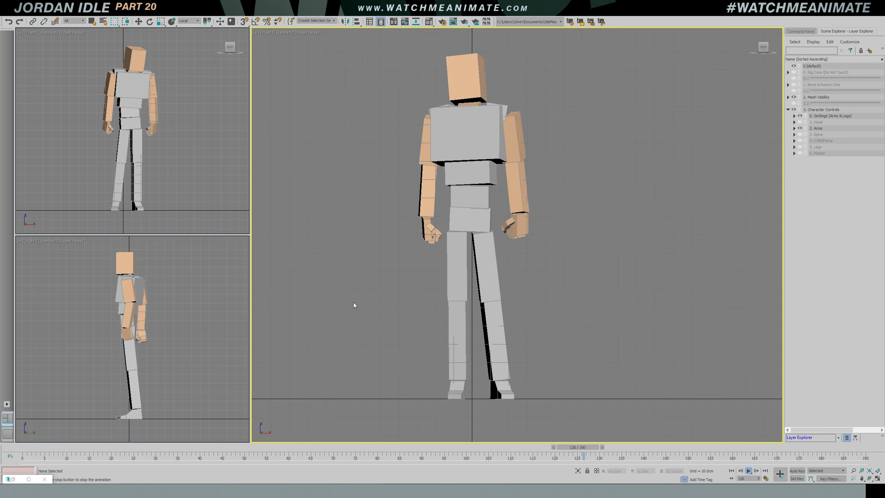
Return to frame 0 and save the scene as a new version 21 file (jordan_v21) in the shot folder
drag(365, 446, 23, 447)
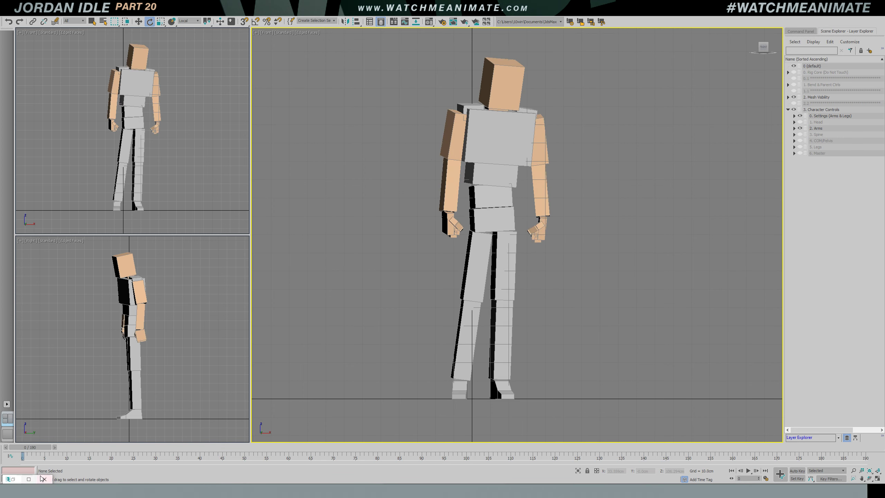
middle_drag(390, 235, 402, 243)
click(7, 15)
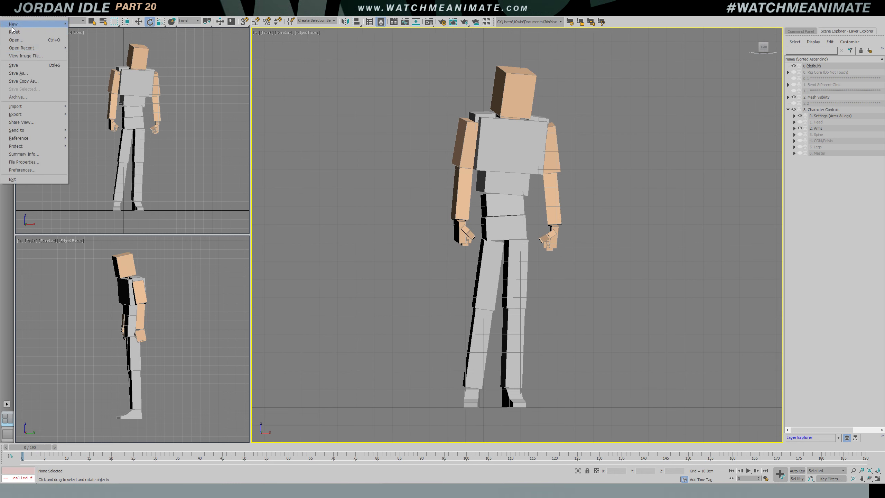
click(24, 73)
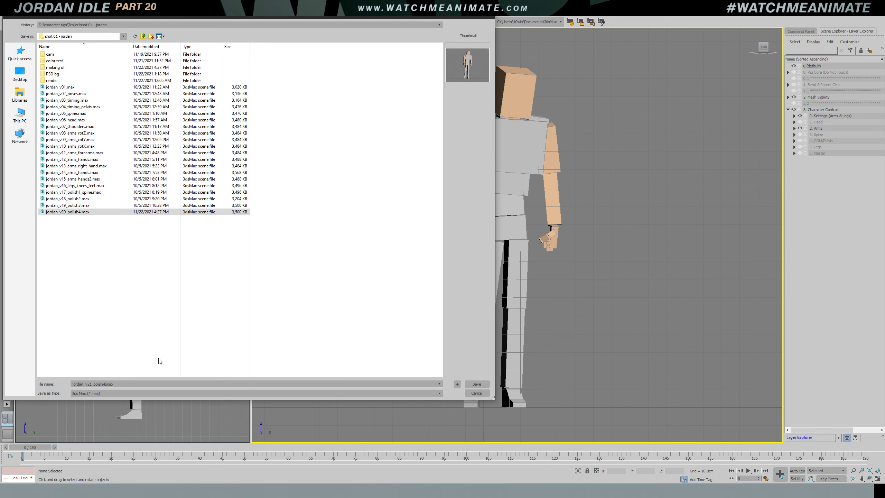
click(483, 385)
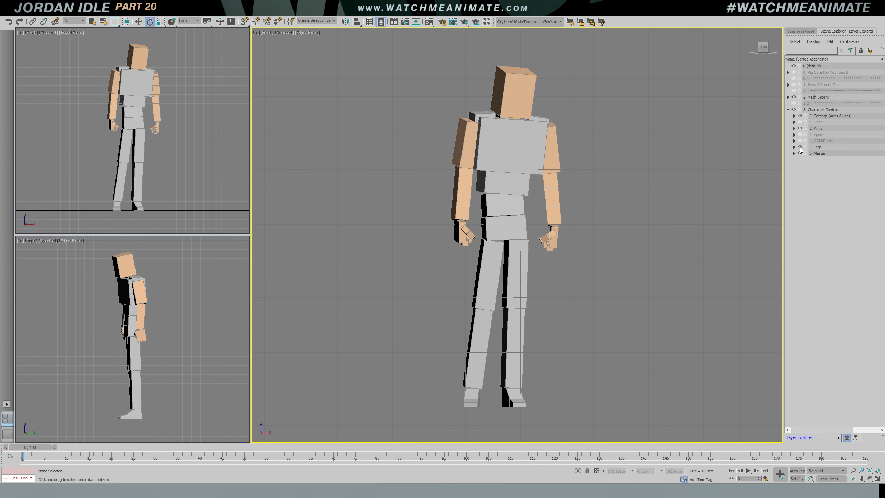
Make all Character Controls layers visible, hide the shapes category, and bring up the display settings
click(800, 122)
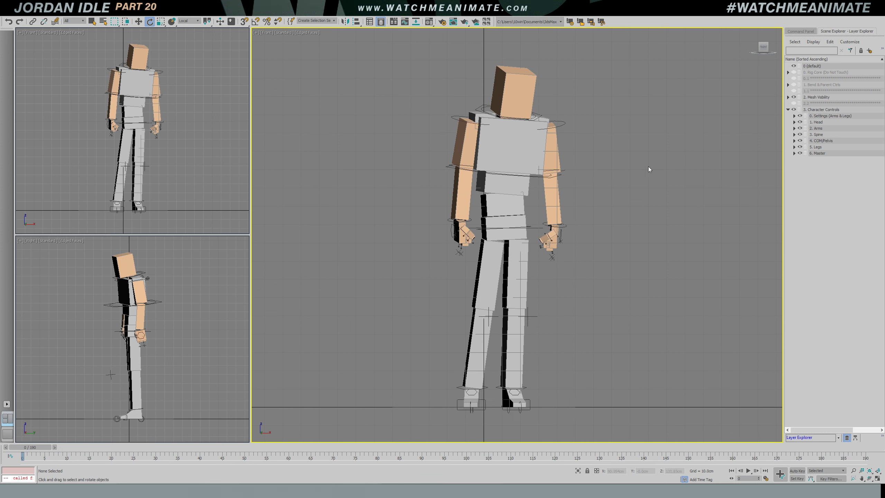
key(shift+s)
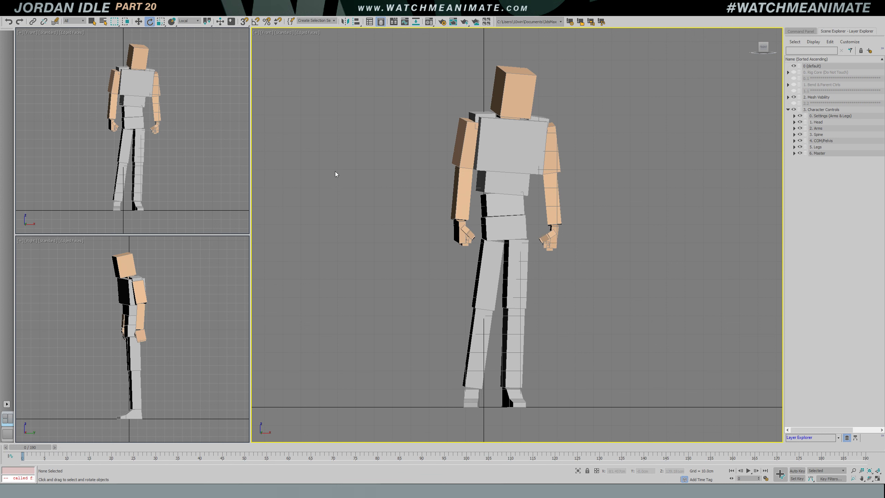
click(800, 31)
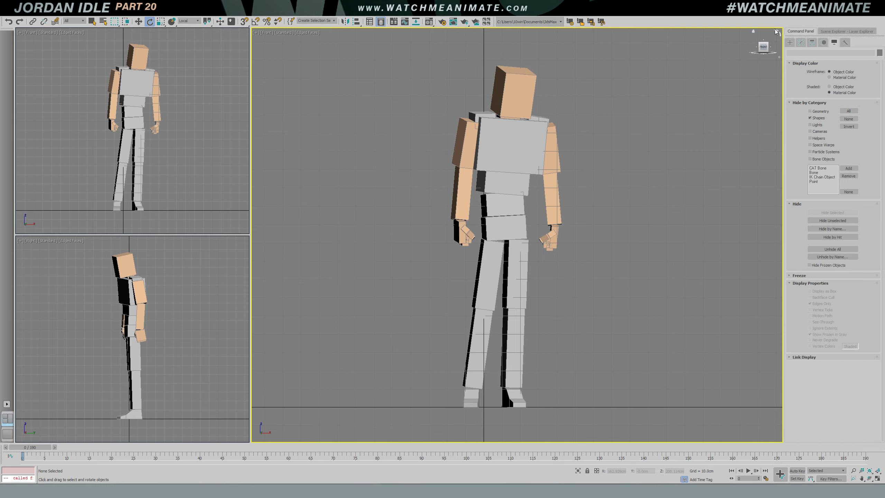